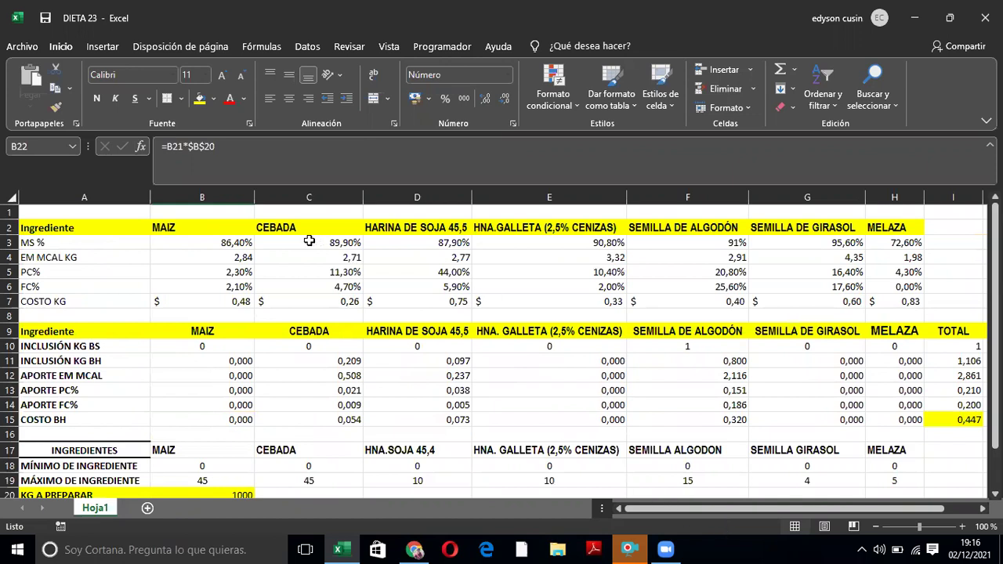
- Review the ingredient headings in row 2 one by one, from MAIZ through MELAZA
{"action": "left_click", "coordinate": [211, 222]}
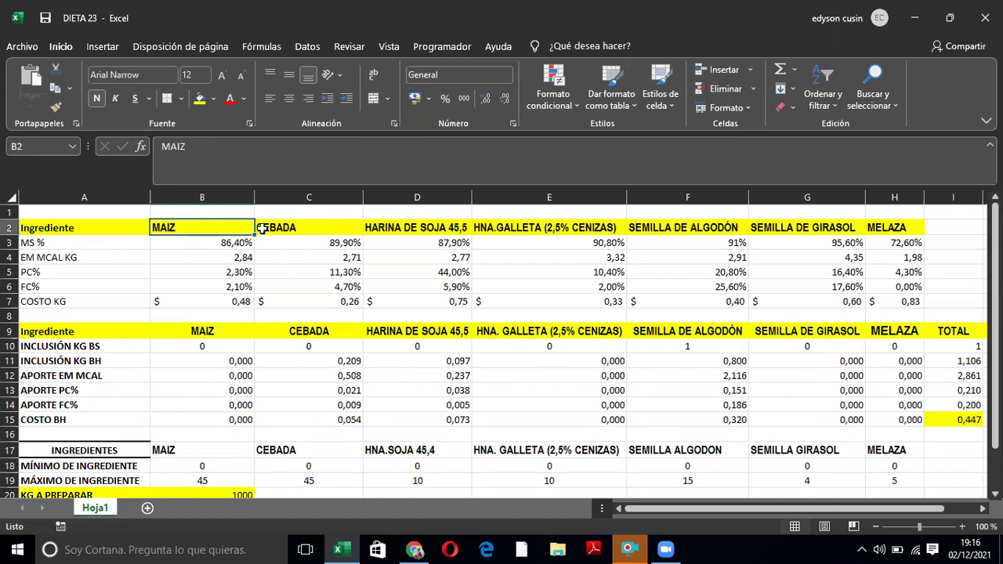
{"action": "left_click", "coordinate": [345, 226]}
{"action": "left_click", "coordinate": [399, 225]}
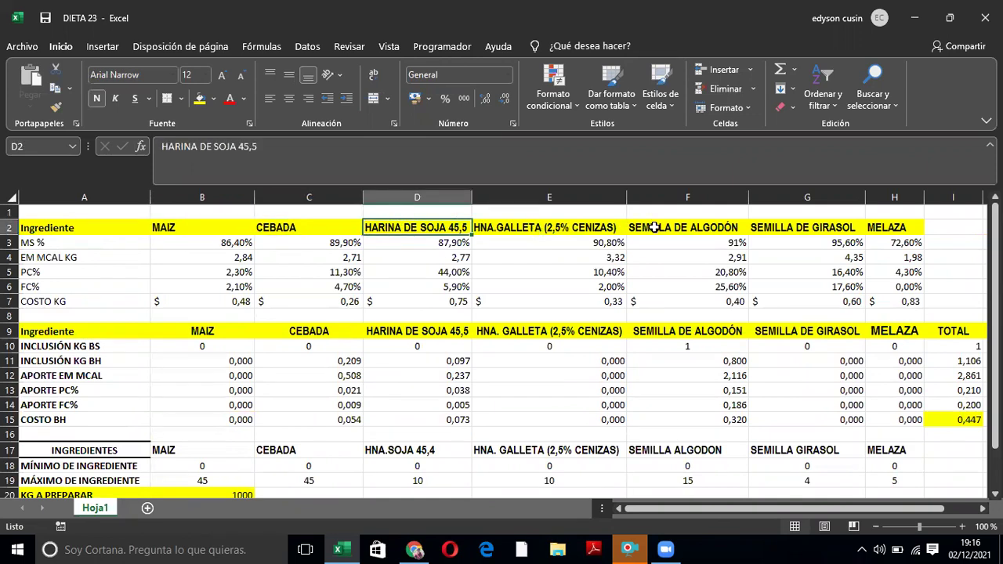
{"action": "left_click", "coordinate": [625, 225]}
{"action": "left_click", "coordinate": [745, 227]}
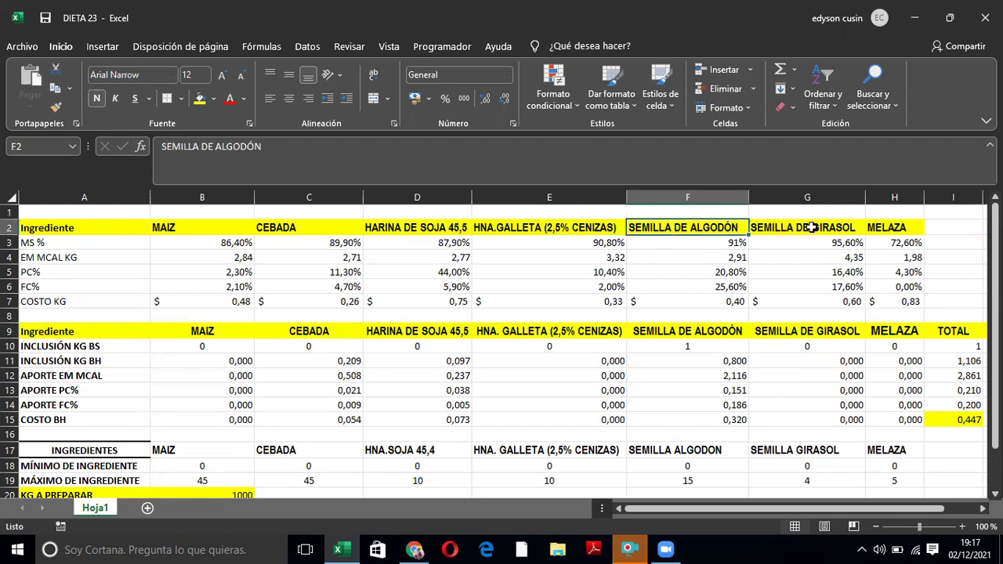
{"action": "left_click", "coordinate": [797, 228]}
{"action": "left_click", "coordinate": [901, 228]}
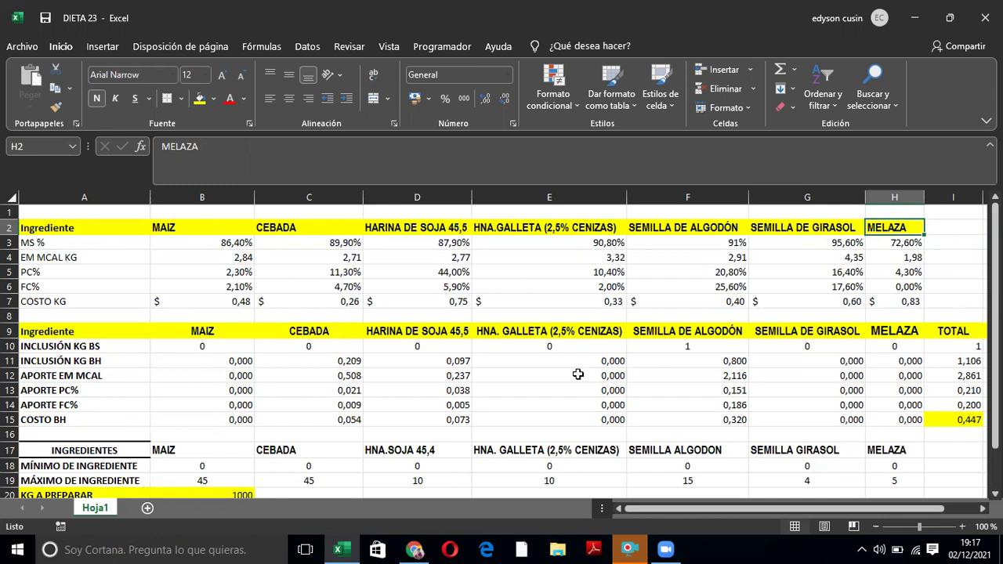
{"action": "left_click", "coordinate": [663, 549]}
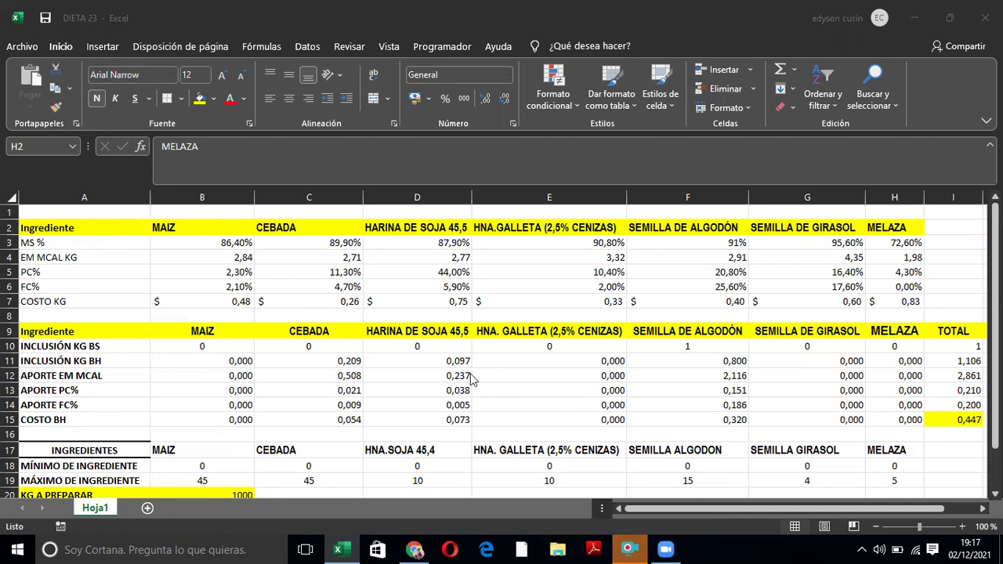
- Review the MS % values in row 3 across the ingredients, from MAIZ to MELAZA
{"action": "left_click", "coordinate": [223, 243]}
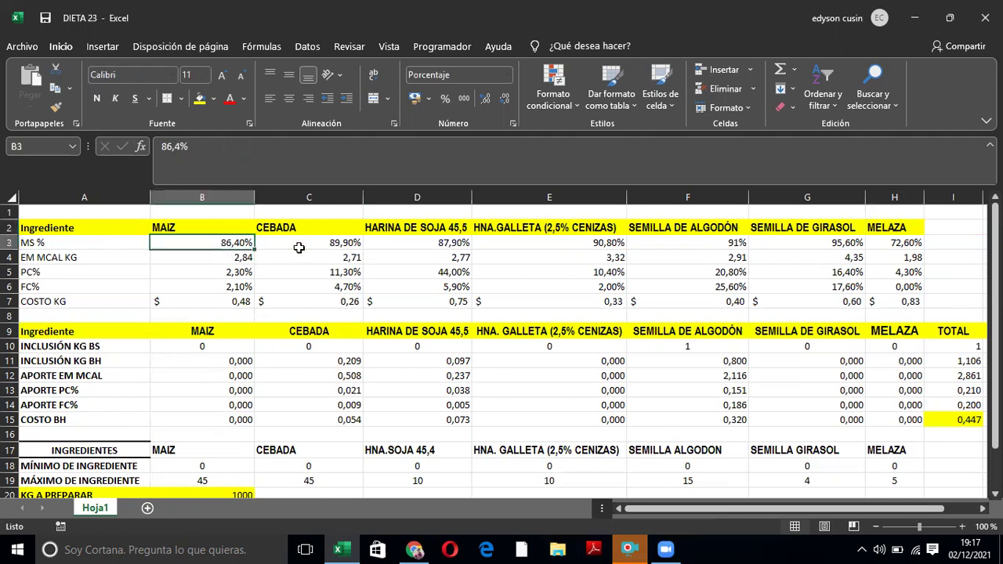
{"action": "left_click", "coordinate": [344, 243]}
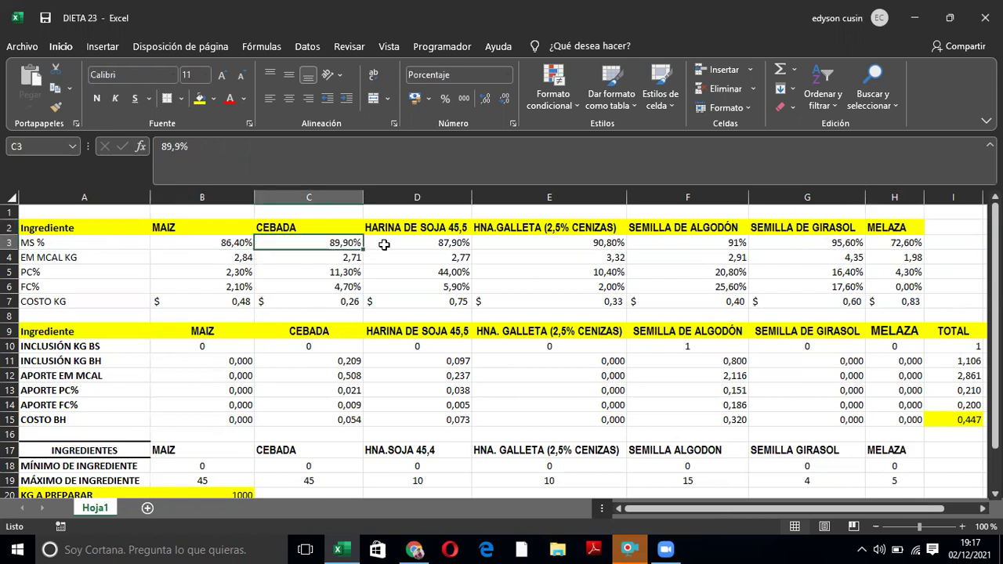
{"action": "left_click", "coordinate": [412, 243]}
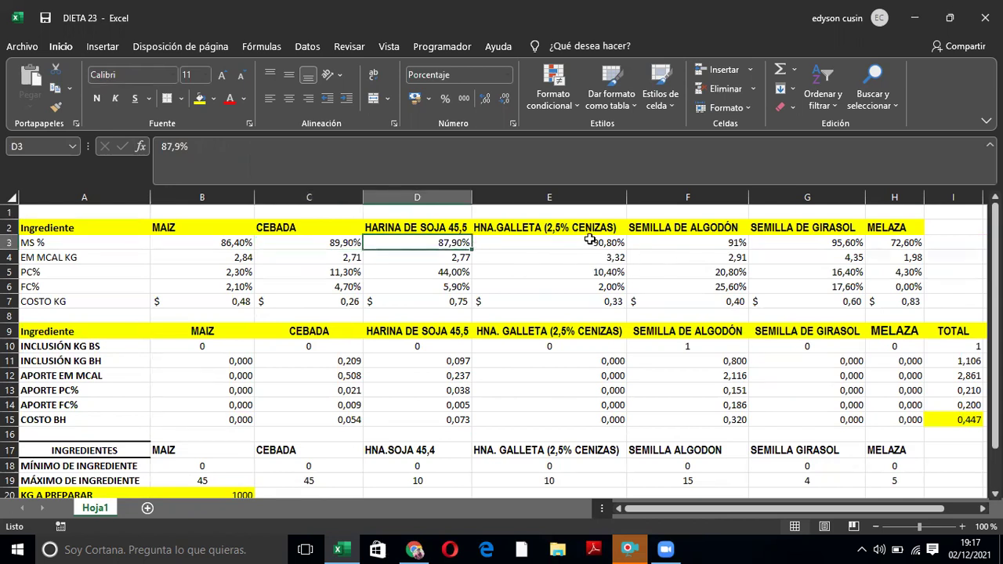
{"action": "left_click", "coordinate": [593, 241]}
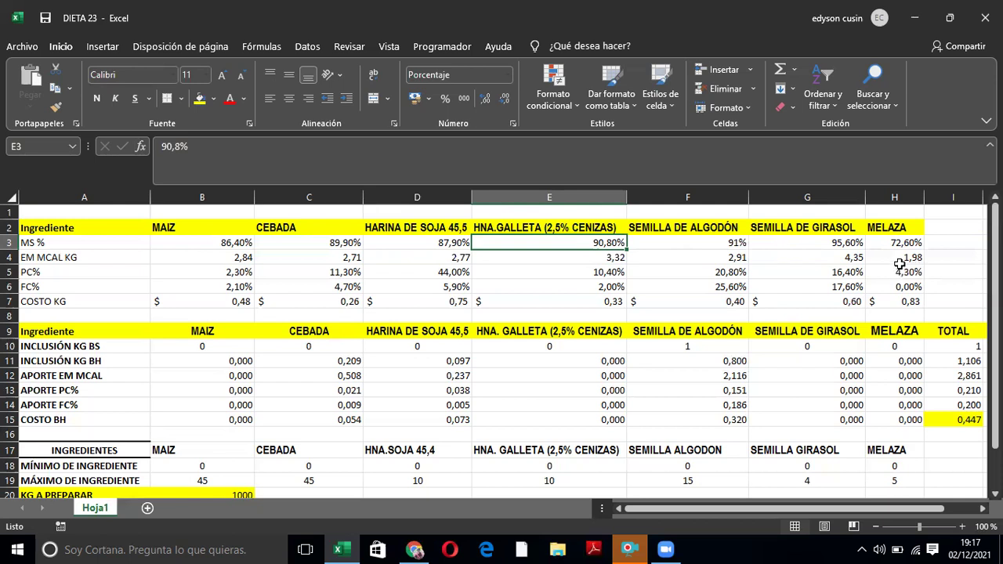
{"action": "left_click", "coordinate": [911, 242]}
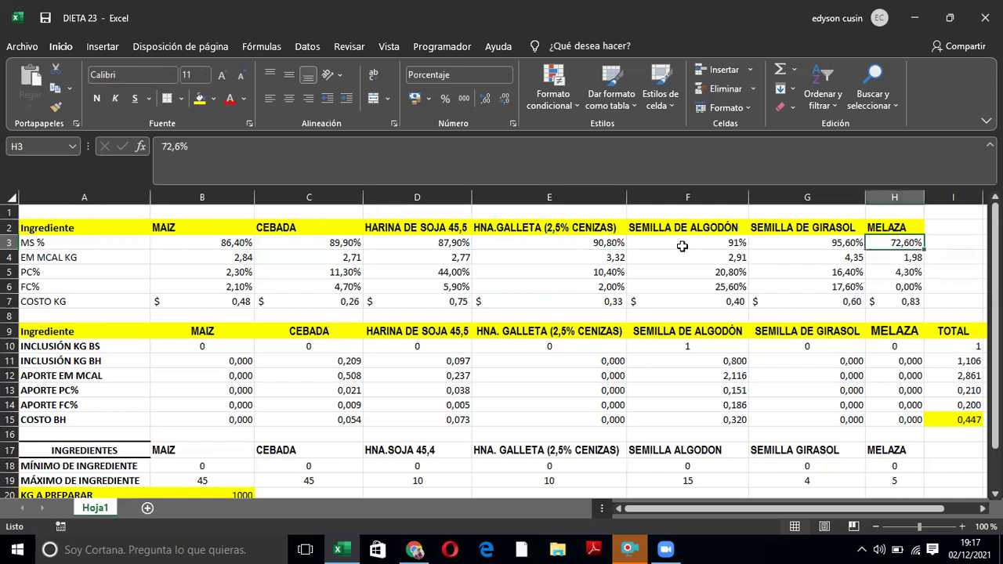
- Examine the EM MCAL KG, PC% and FC% values for MAIZ in B4 to B6
{"action": "left_click", "coordinate": [154, 258]}
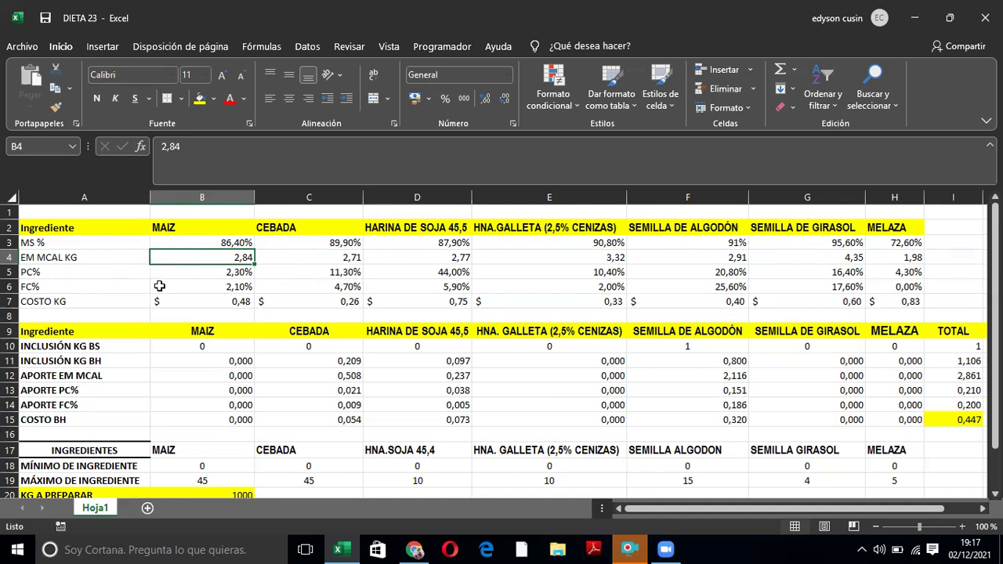
{"action": "left_click", "coordinate": [200, 275]}
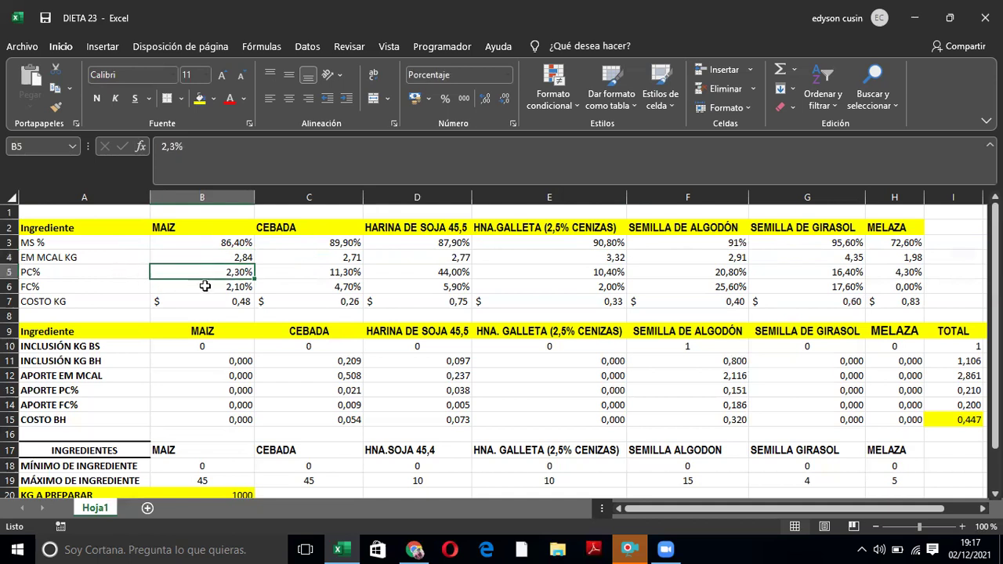
{"action": "left_click", "coordinate": [228, 287]}
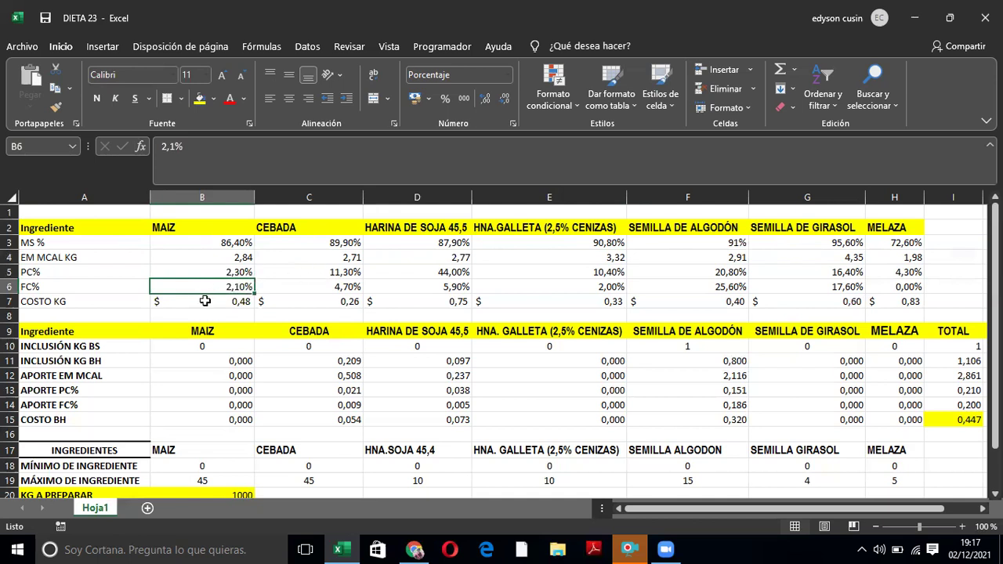
- Examine the COSTO KG values in row 7 across the ingredients, starting with MAIZ
{"action": "key", "text": "Return"}
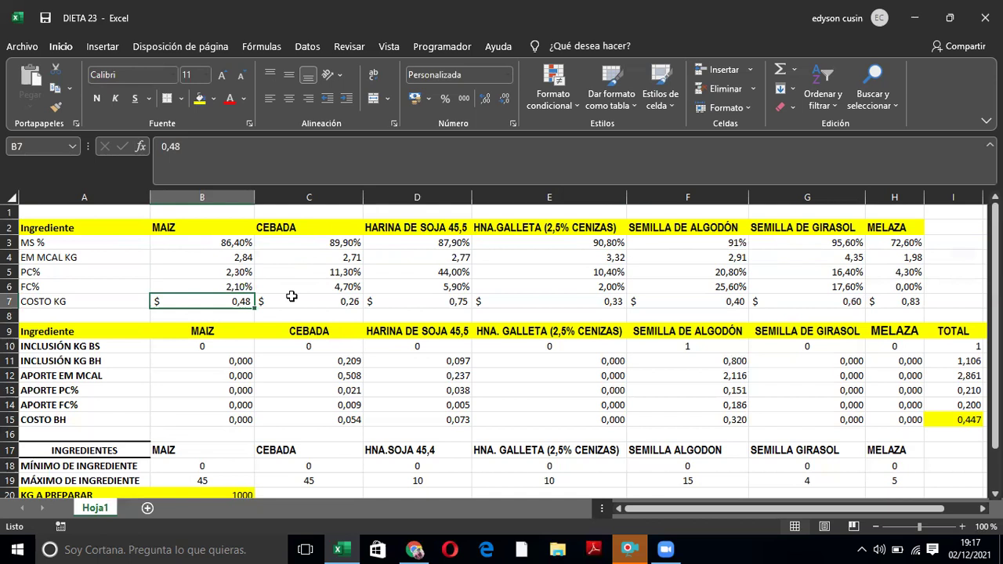
{"action": "key", "text": "Right"}
{"action": "key", "text": "Right"}
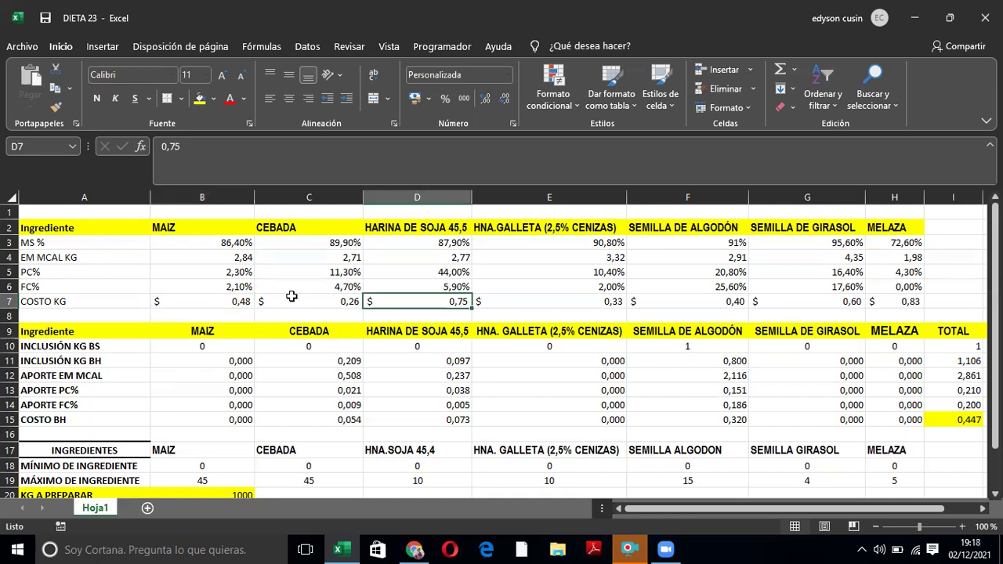
{"action": "key", "text": "Right"}
{"action": "key", "text": "Right"}
{"action": "key", "text": "Right"}
{"action": "key", "text": "Left"}
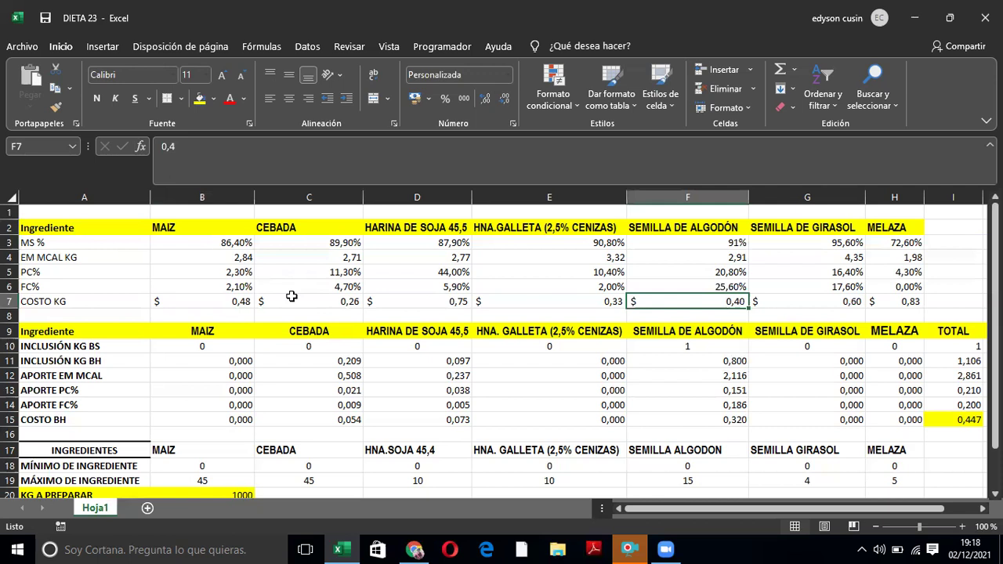
{"action": "key", "text": "Left"}
- Examine the INCLUSIÓN KG BS cells for maize, cottonseed and soybean meal, along with the total COSTO BH cell
{"action": "key", "text": "Down"}
{"action": "key", "text": "Down"}
{"action": "key", "text": "Down"}
{"action": "key", "text": "Down"}
{"action": "key", "text": "Down"}
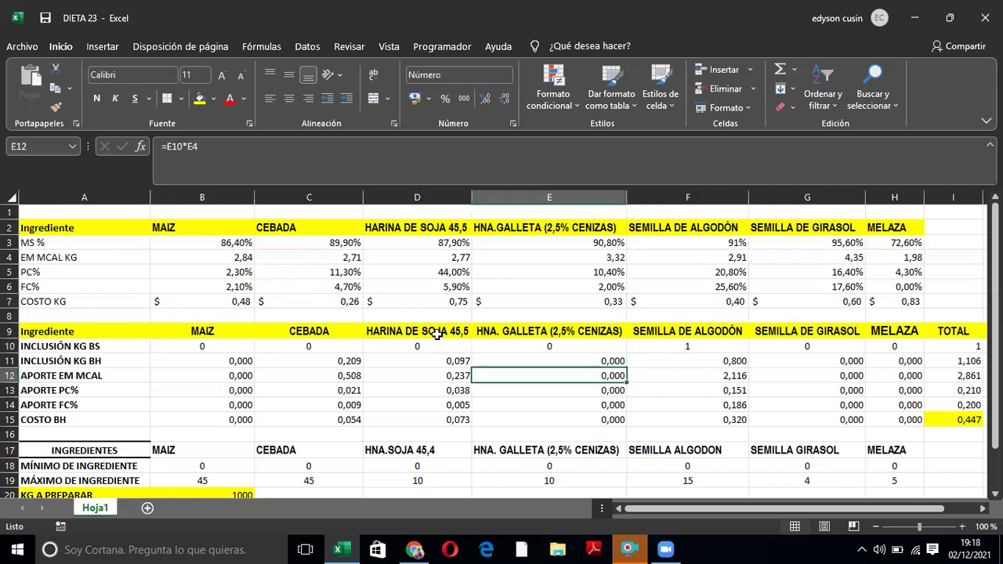
{"action": "left_click", "coordinate": [875, 526]}
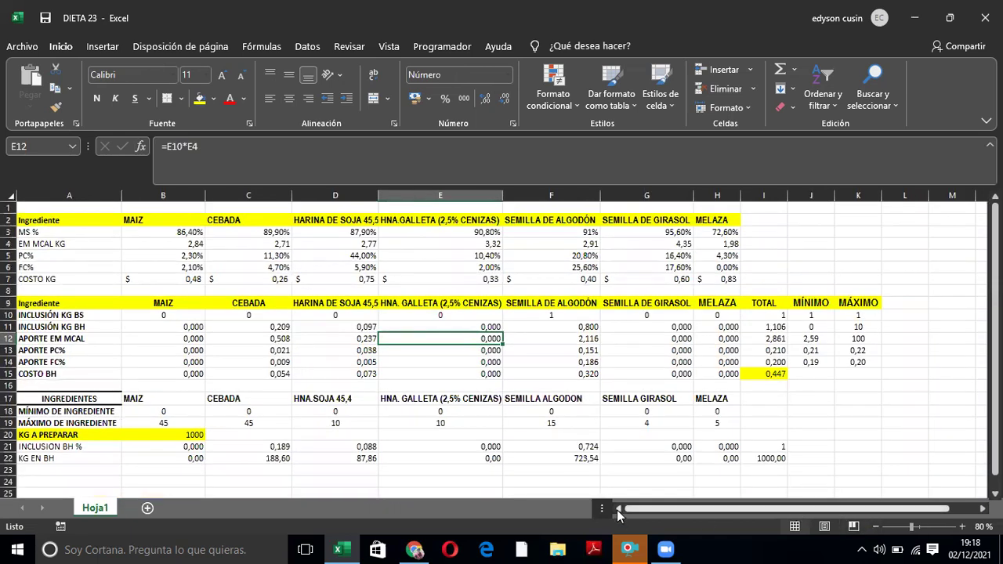
{"action": "left_click", "coordinate": [185, 315]}
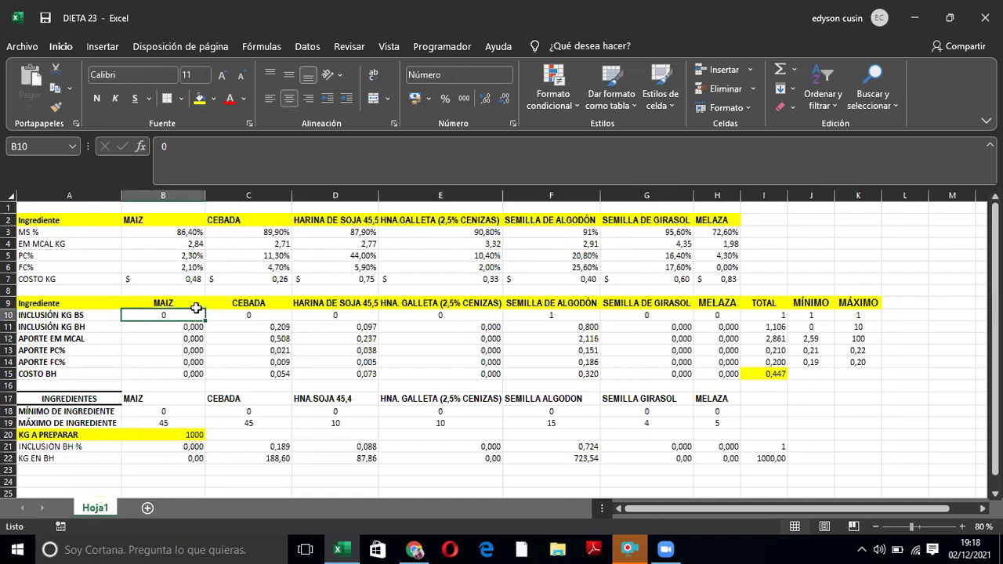
{"action": "left_click", "coordinate": [772, 373]}
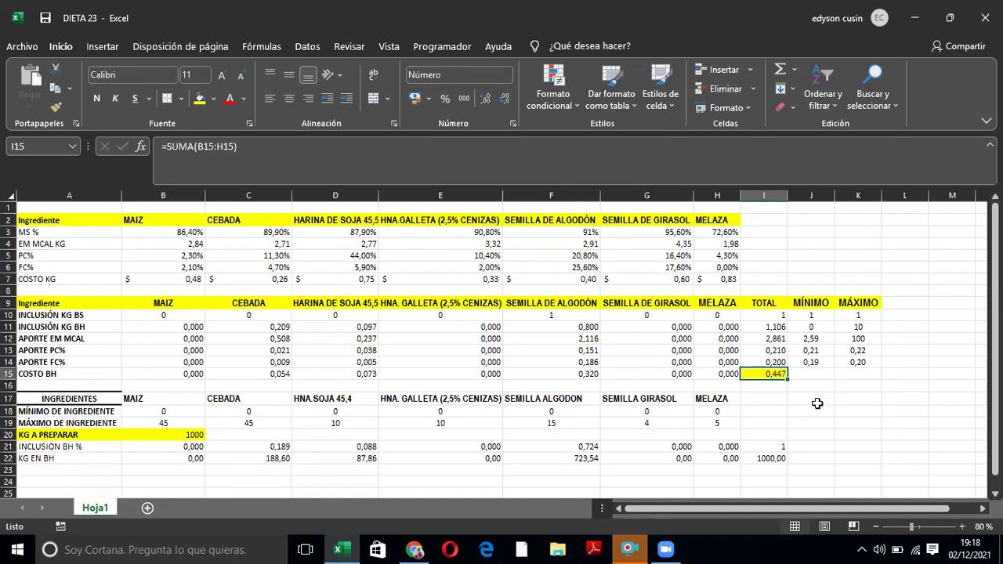
{"action": "left_click", "coordinate": [575, 314]}
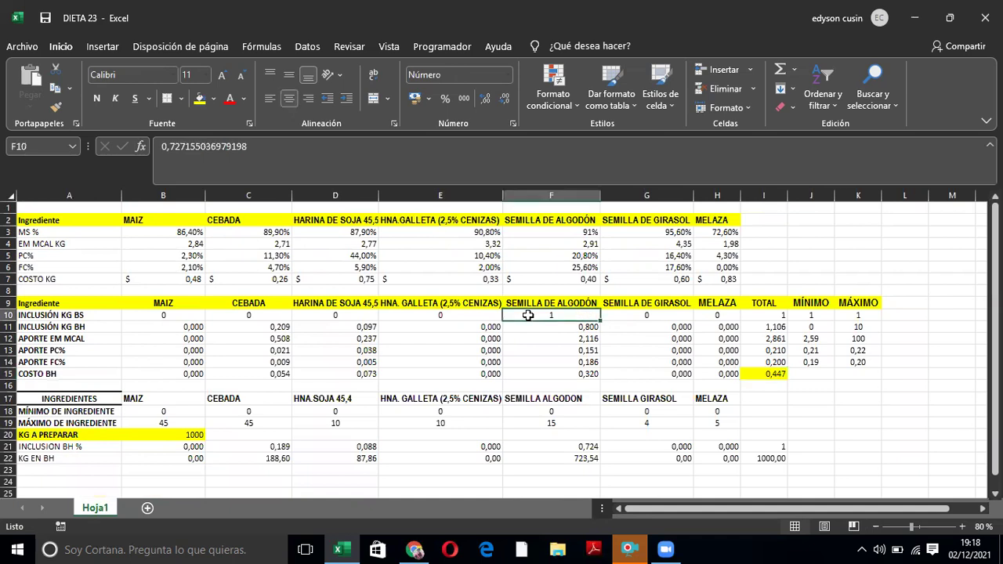
{"action": "left_click", "coordinate": [204, 315]}
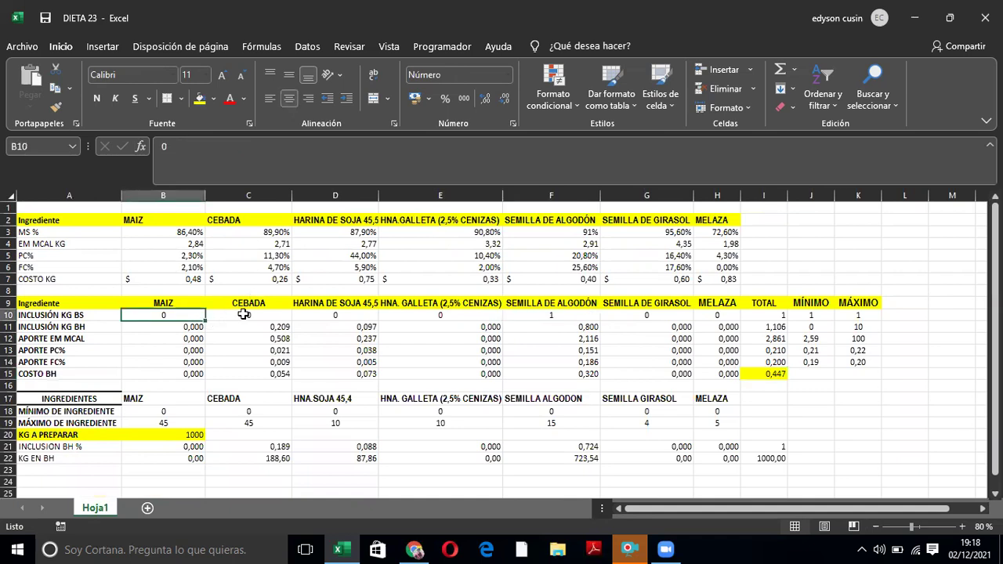
{"action": "left_click", "coordinate": [334, 313]}
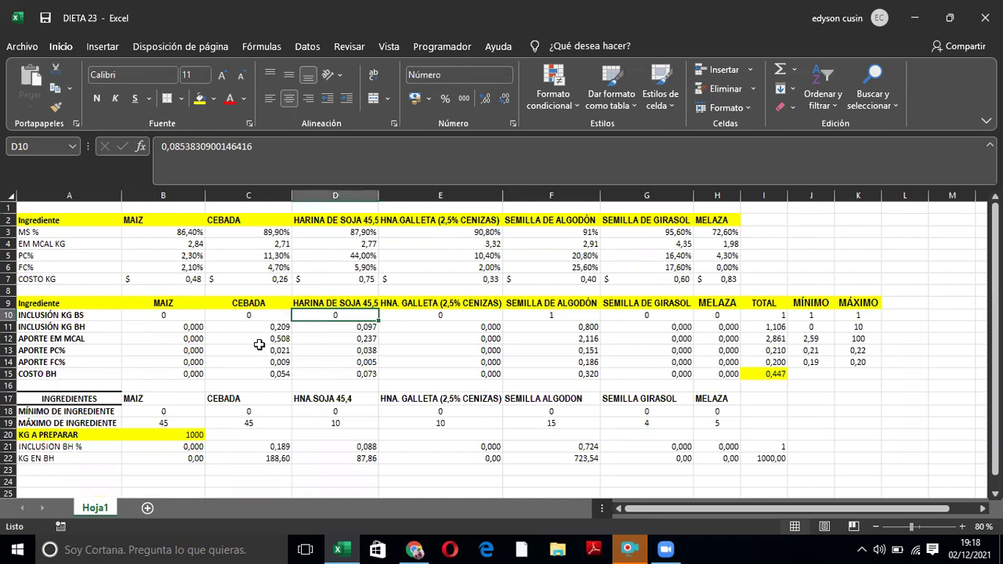
- Inspect the INCLUSIÓN KG BH formula for MAIZ in B11 and the cells it references
{"action": "left_click", "coordinate": [189, 326]}
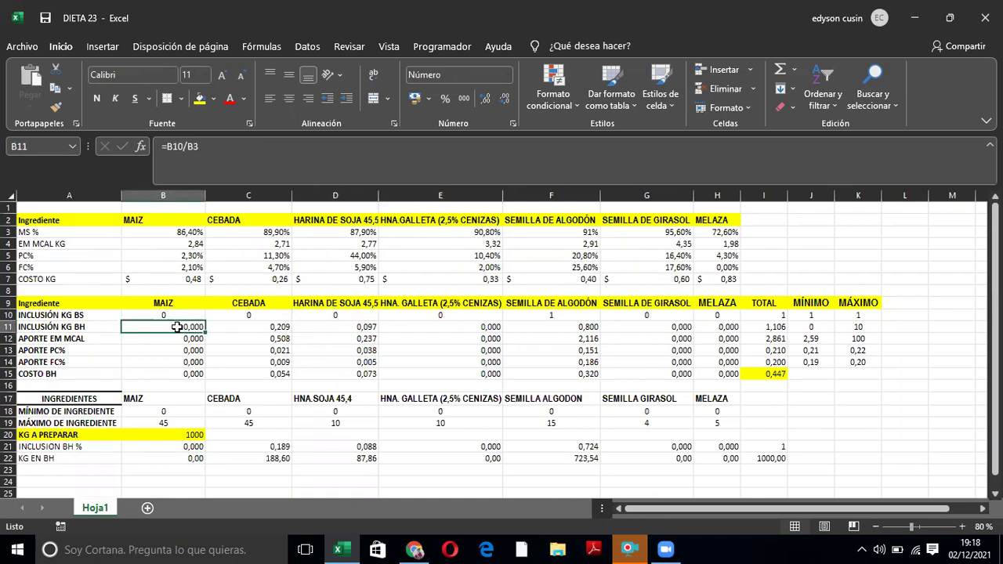
{"action": "double_click", "coordinate": [177, 327]}
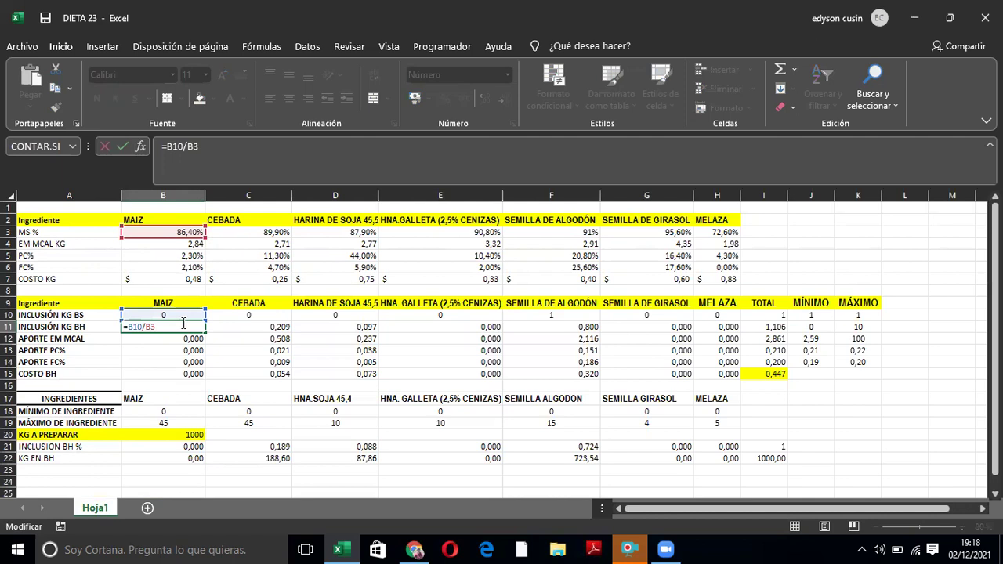
{"action": "key", "text": "Return"}
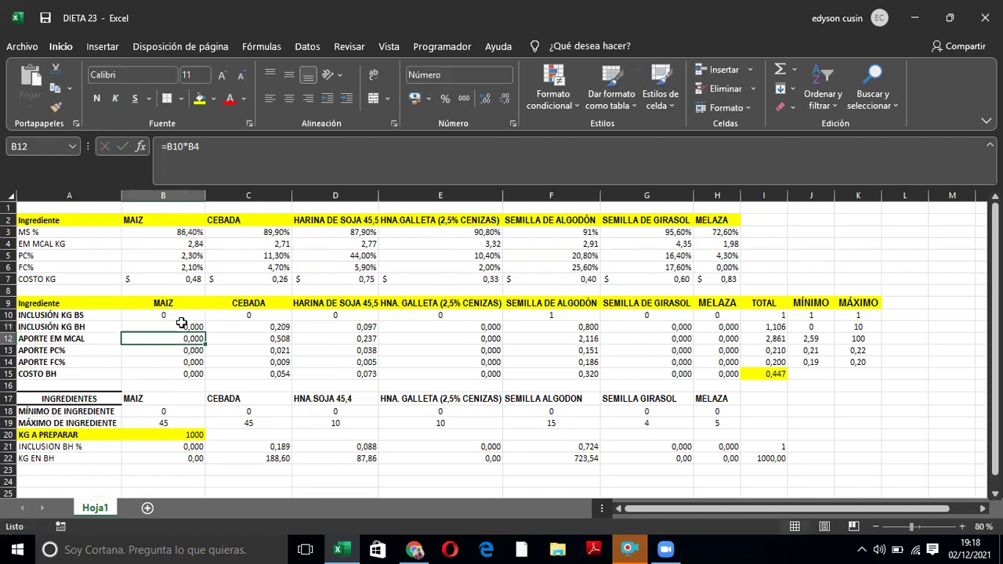
- Check the INCLUSIÓN KG BH formulas across row 11 as far as MELAZA, returning to MAIZ
{"action": "key", "text": "Up"}
{"action": "key", "text": "Right"}
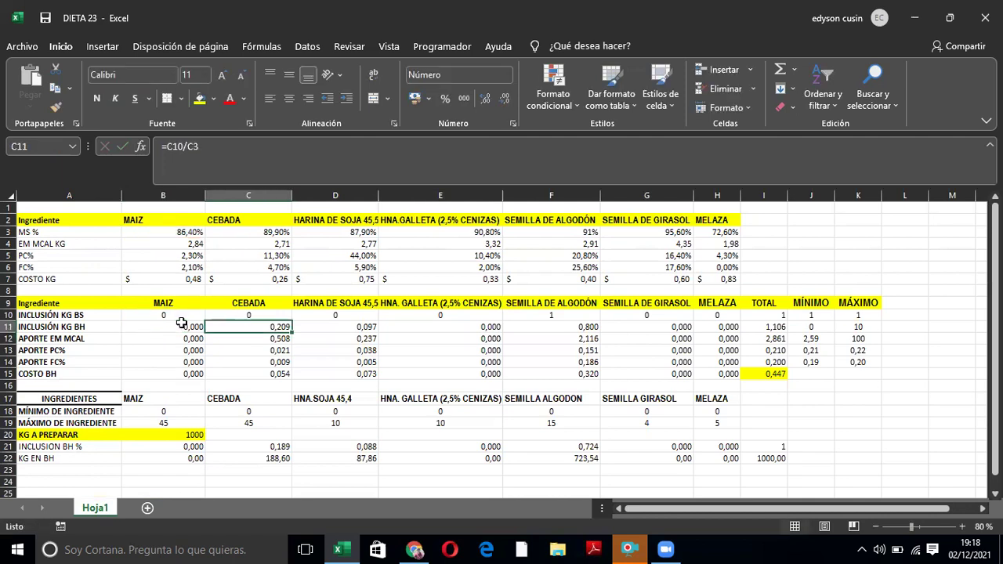
{"action": "key", "text": "Right"}
{"action": "key", "text": "Right"}
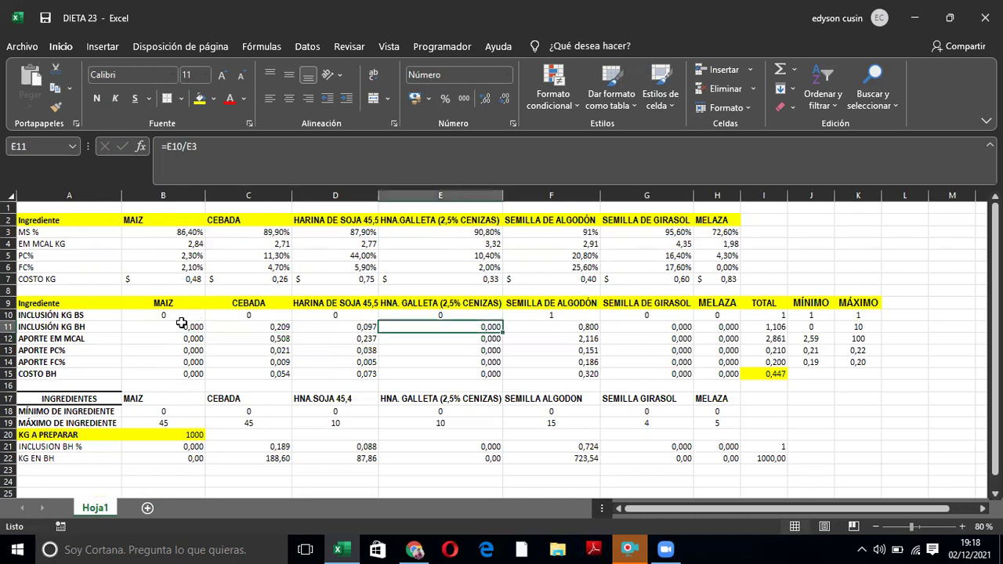
{"action": "key", "text": "Right"}
{"action": "key", "text": "Right"}
{"action": "key", "text": "Right"}
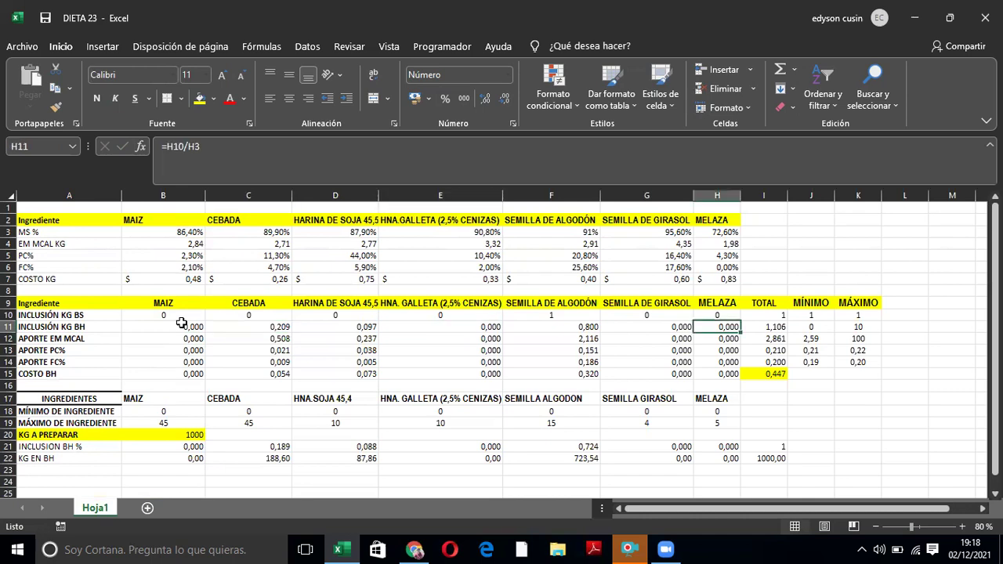
{"action": "key", "text": "Left"}
{"action": "key", "text": "Left"}
{"action": "key", "text": "Left"}
{"action": "key", "text": "Left"}
{"action": "key", "text": "Left"}
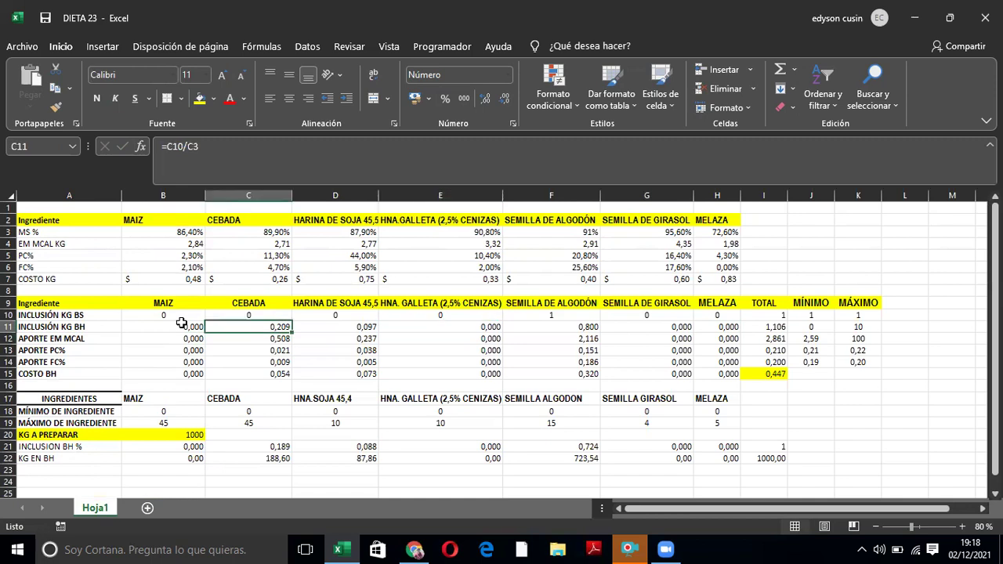
{"action": "key", "text": "Left"}
- Inspect the APORTE EM MCAL formula for MAIZ in B12 and the cells it references
{"action": "key", "text": "Down"}
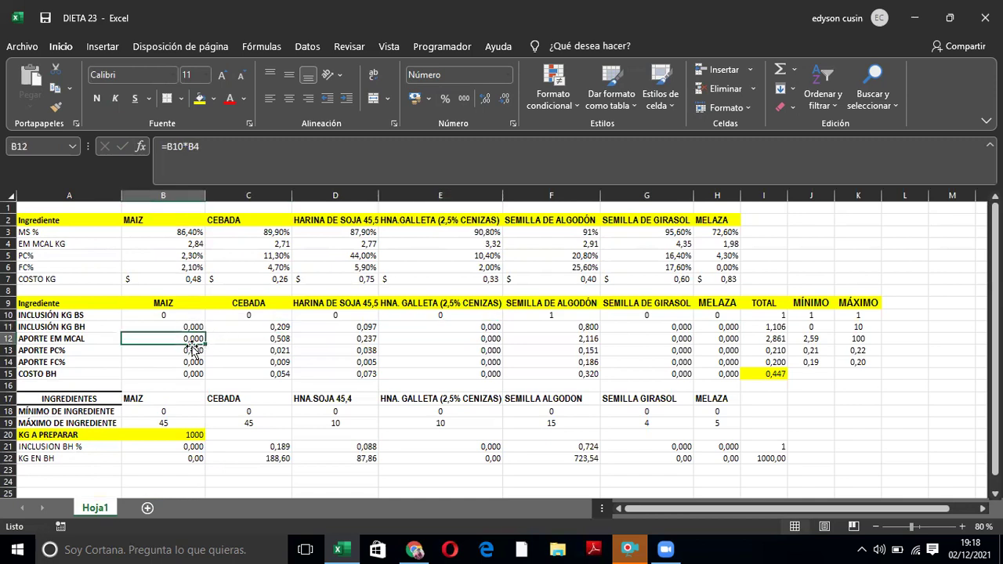
{"action": "key", "text": "Up"}
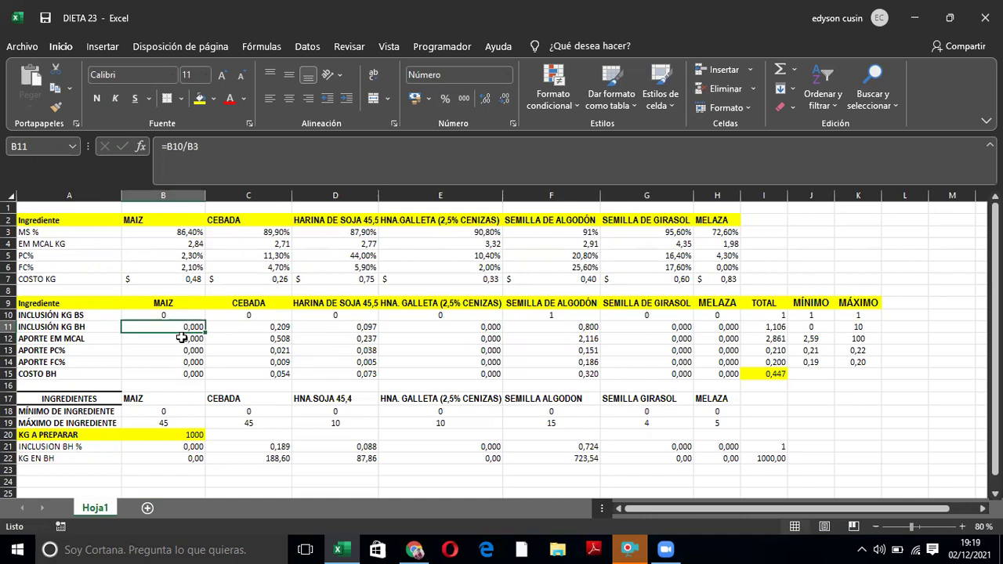
{"action": "key", "text": "Down"}
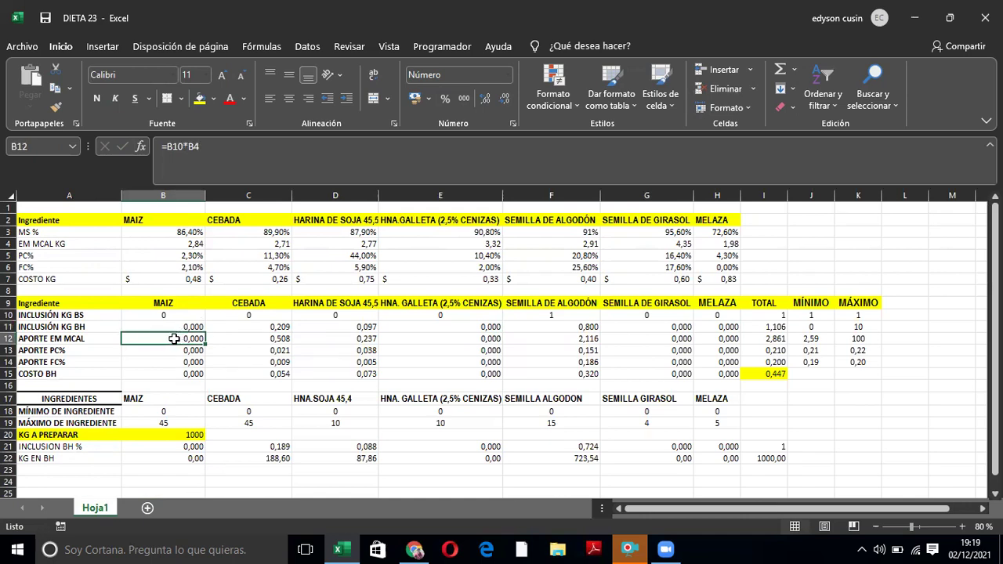
{"action": "double_click", "coordinate": [177, 339]}
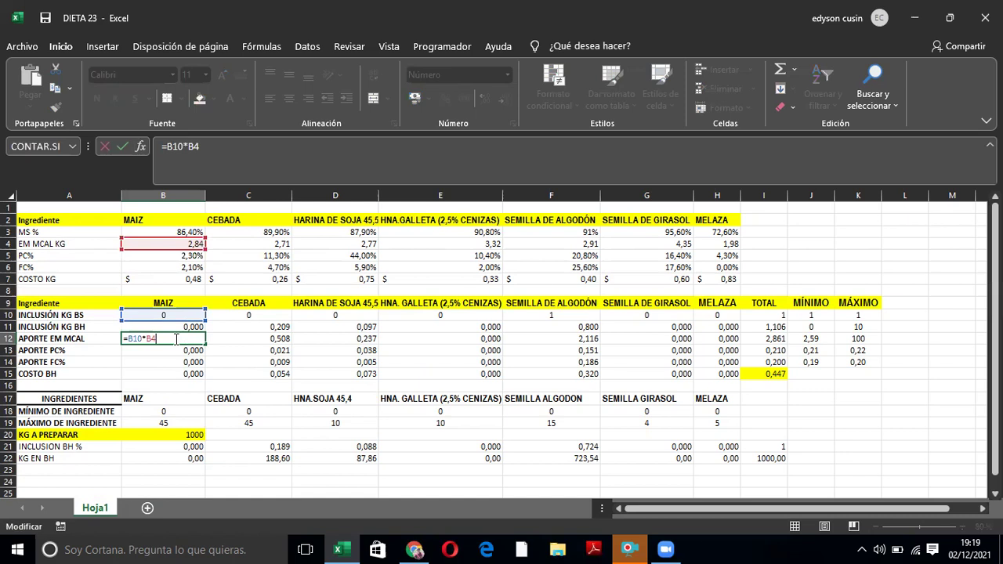
{"action": "key", "text": "Return"}
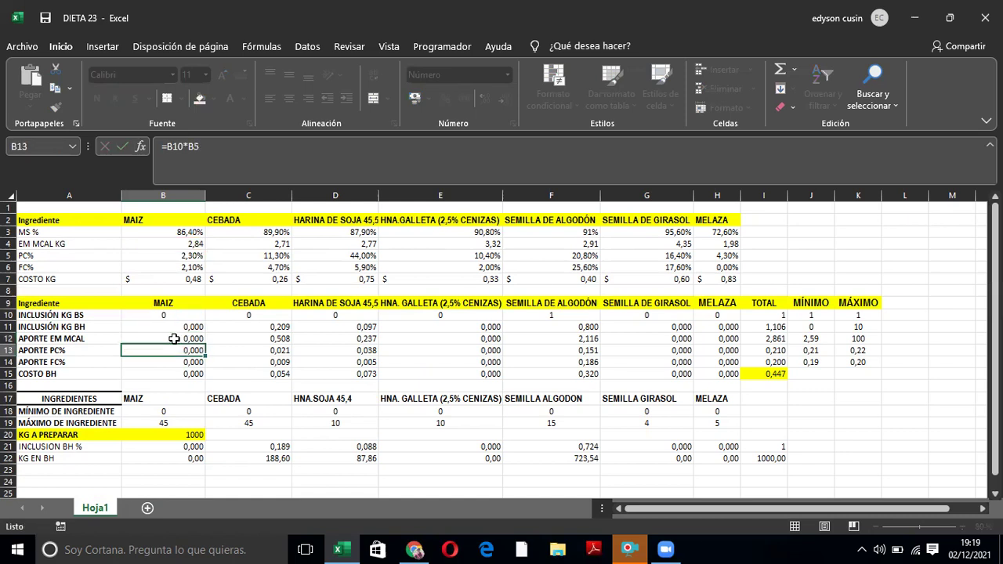
- Check the APORTE EM MCAL formulas across row 12 from MAIZ to MELAZA
{"action": "left_click", "coordinate": [174, 338]}
{"action": "key", "text": "Right"}
{"action": "key", "text": "Right"}
{"action": "key", "text": "Right"}
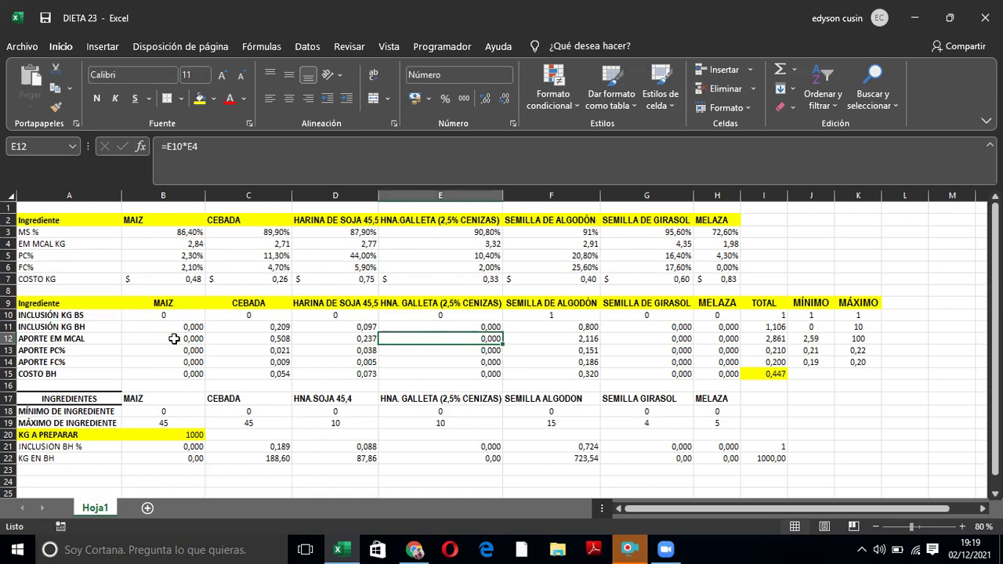
{"action": "key", "text": "Right"}
{"action": "key", "text": "Right"}
{"action": "key", "text": "Left"}
{"action": "key", "text": "Left"}
{"action": "key", "text": "Left"}
{"action": "key", "text": "Left"}
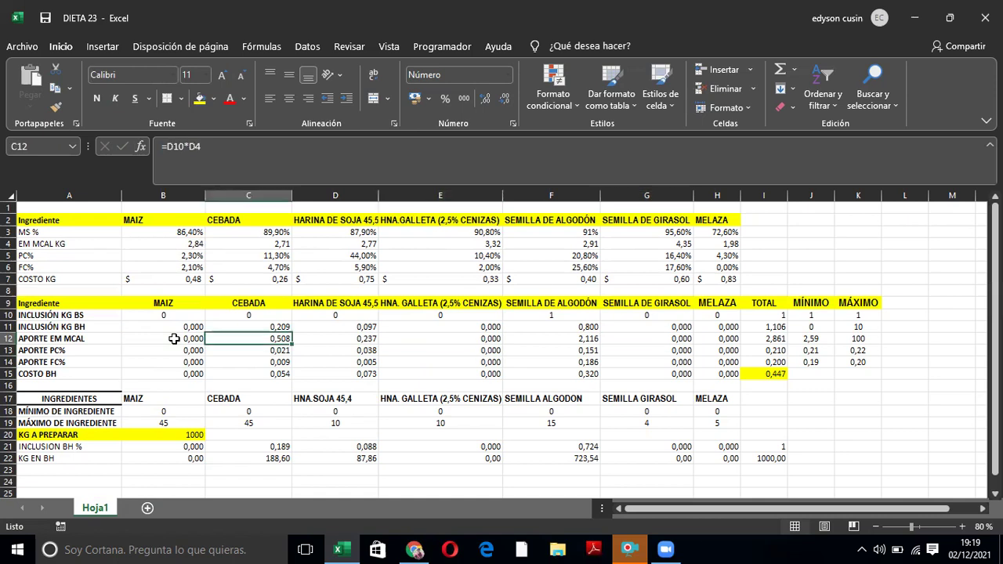
{"action": "key", "text": "Right"}
{"action": "key", "text": "Right"}
{"action": "key", "text": "Right"}
{"action": "key", "text": "Right"}
{"action": "key", "text": "Right"}
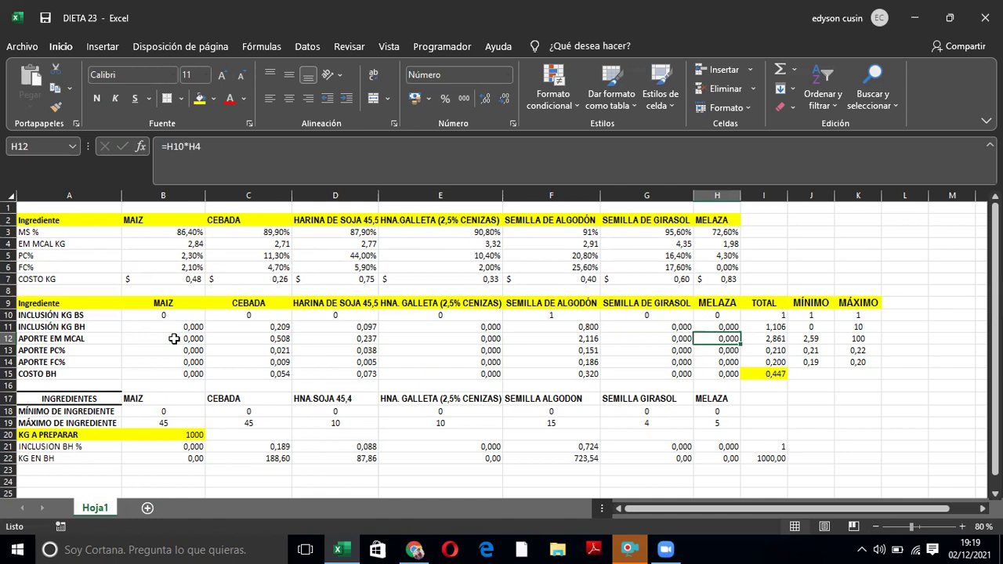
- Inspect the TOTAL formula for INCLUSIÓN KG BH in I11 and the range it sums
{"action": "key", "text": "Right"}
{"action": "key", "text": "Down"}
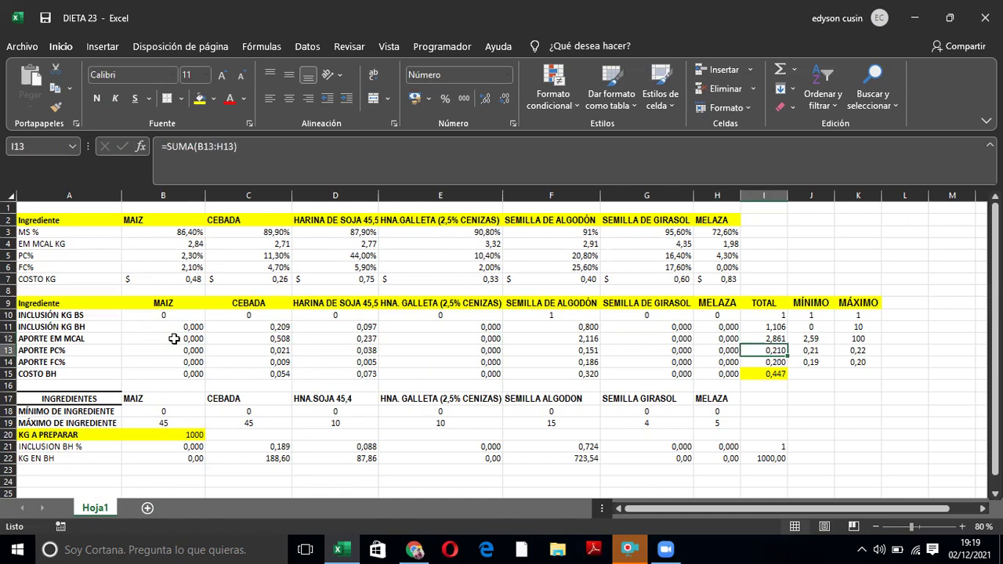
{"action": "key", "text": "Up"}
{"action": "key", "text": "Up"}
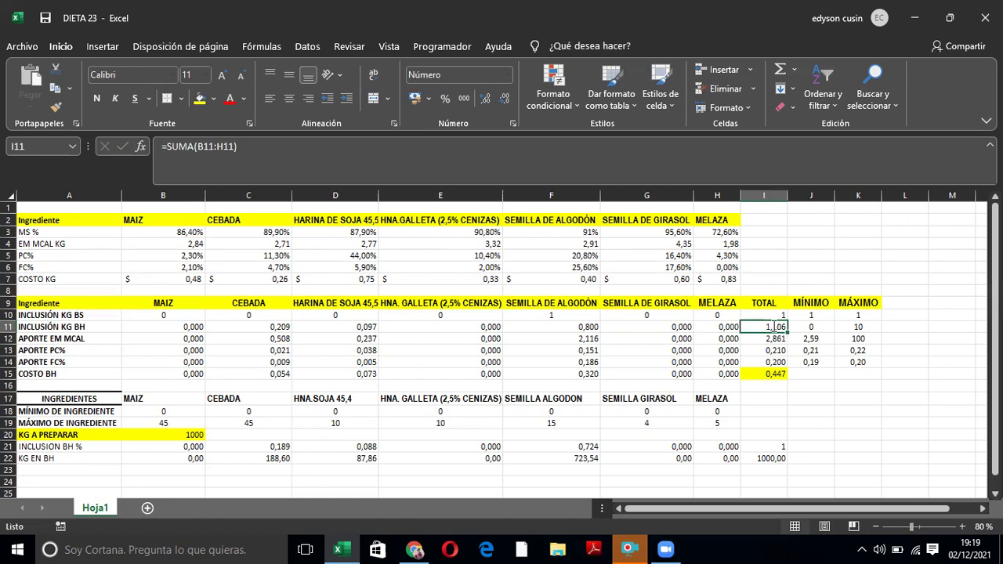
{"action": "double_click", "coordinate": [774, 327]}
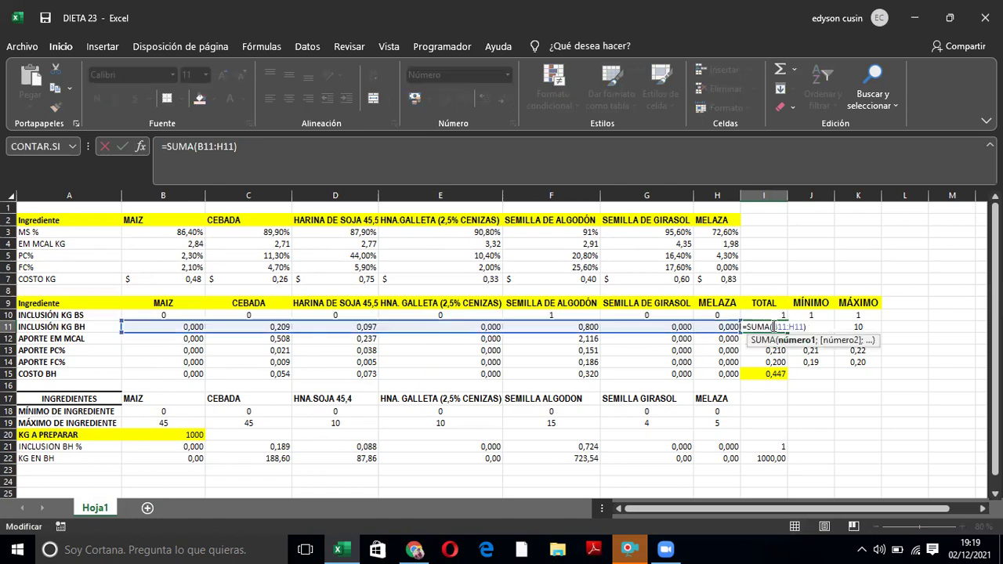
{"action": "key", "text": "Escape"}
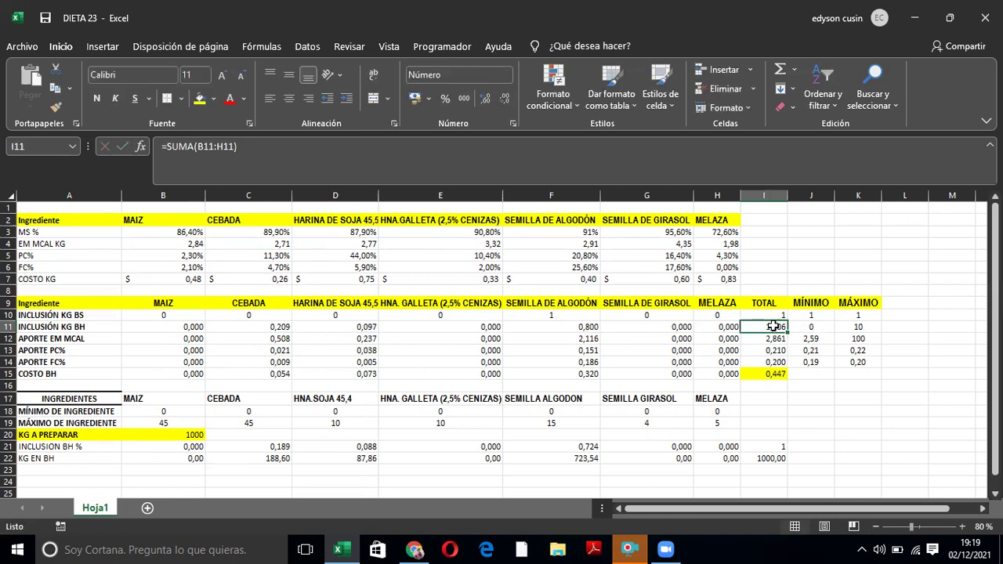
- Inspect the TOTAL formulas for APORTE EM MCAL, APORTE PC%, APORTE FC% and COSTO BH in I12 to I15
{"action": "key", "text": "Down"}
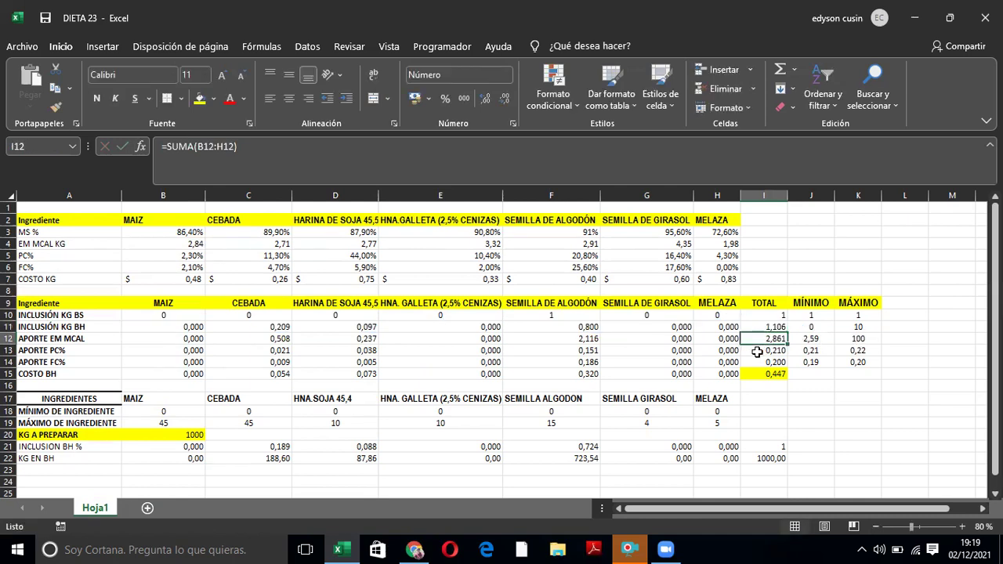
{"action": "double_click", "coordinate": [757, 334]}
{"action": "key", "text": "Escape"}
{"action": "left_click", "coordinate": [757, 349]}
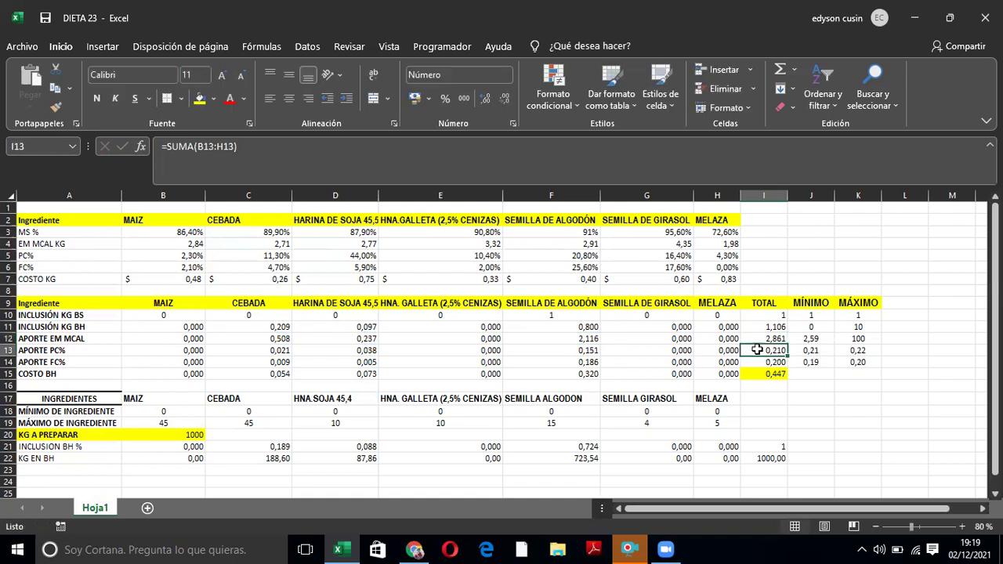
{"action": "double_click", "coordinate": [757, 350]}
{"action": "key", "text": "Return"}
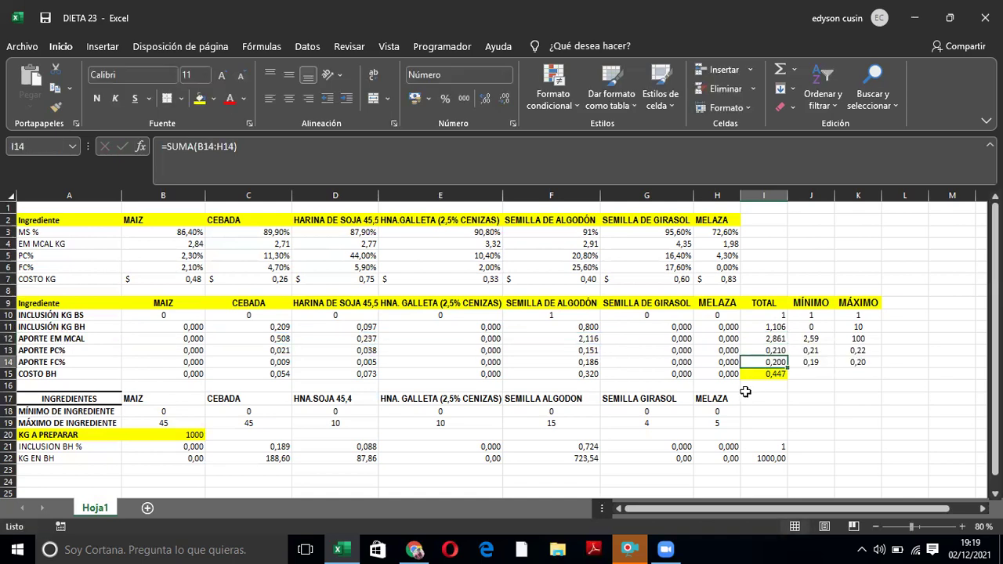
{"action": "double_click", "coordinate": [761, 359]}
{"action": "key", "text": "Return"}
{"action": "double_click", "coordinate": [758, 374]}
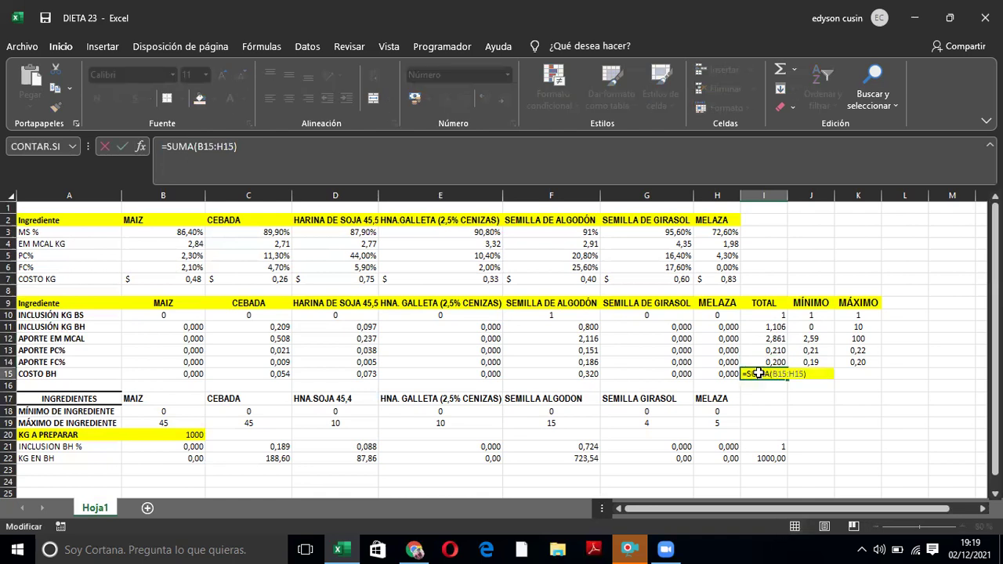
{"action": "key", "text": "shift+Return"}
- Examine the MÍNIMO and MÁXIMO limits for INCLUSIÓN KG BS and INCLUSIÓN KG BH
{"action": "key", "text": "Up"}
{"action": "key", "text": "Up"}
{"action": "key", "text": "Up"}
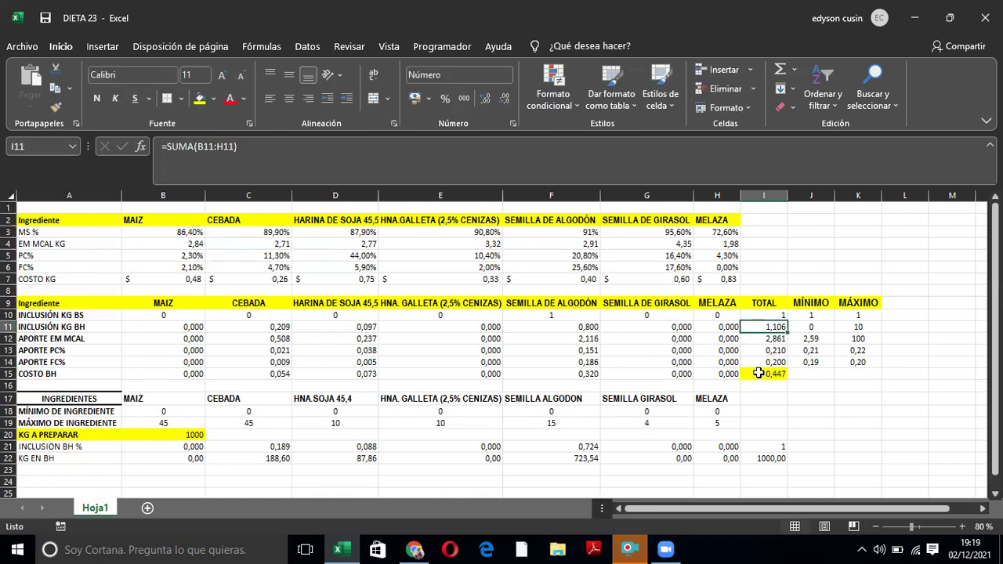
{"action": "key", "text": "Right"}
{"action": "key", "text": "Right"}
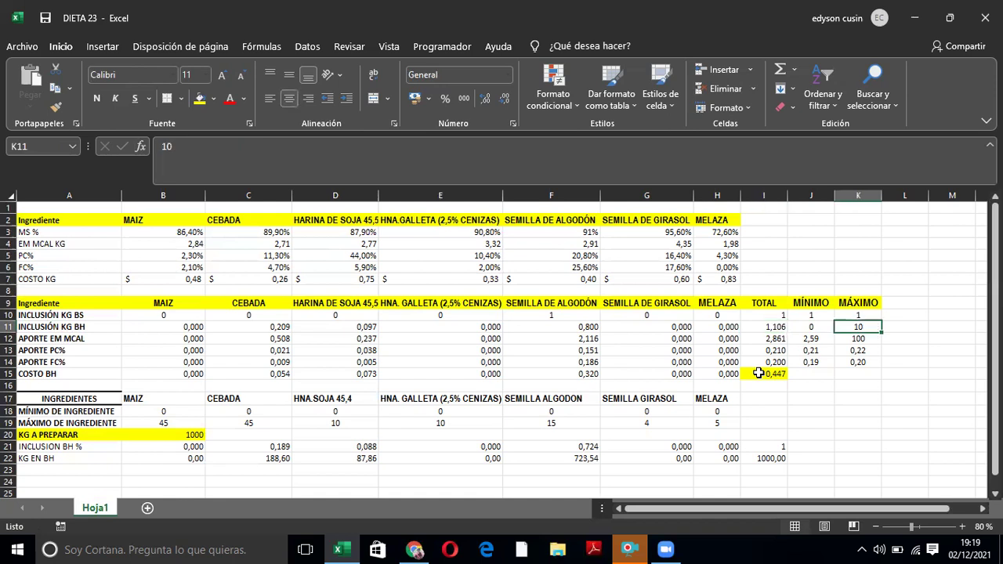
{"action": "key", "text": "Up"}
{"action": "key", "text": "Left"}
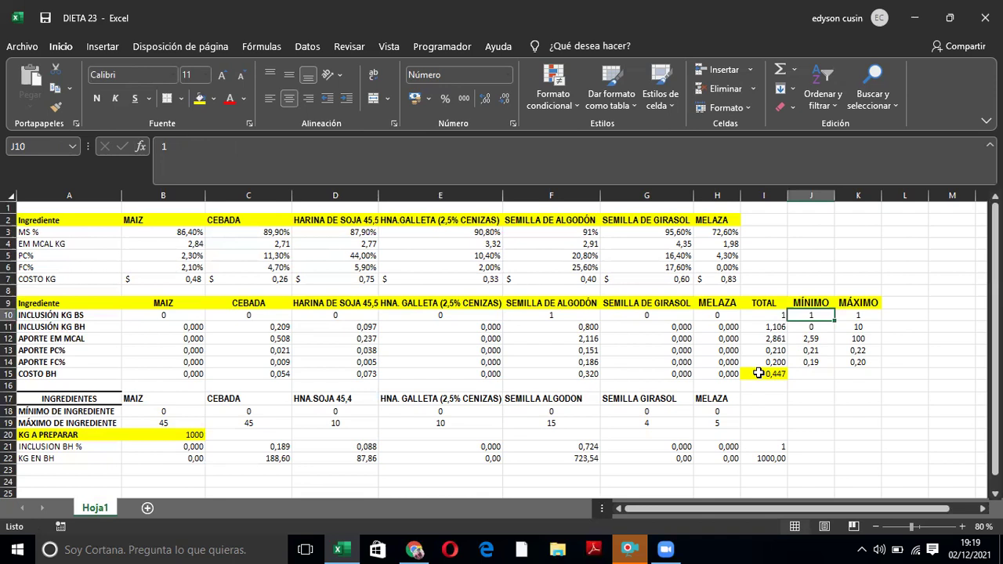
{"action": "key", "text": "Right"}
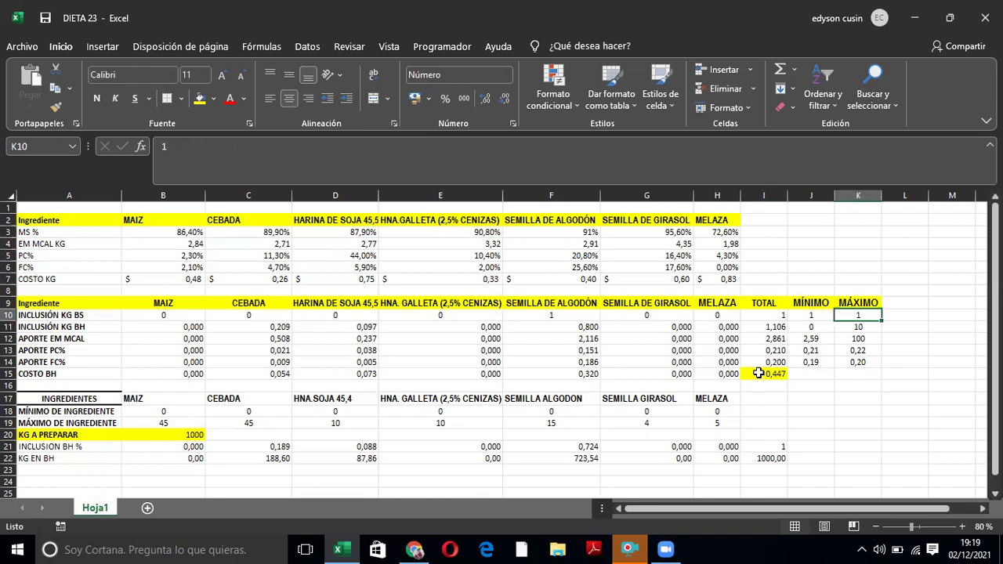
{"action": "key", "text": "Down"}
{"action": "key", "text": "Left"}
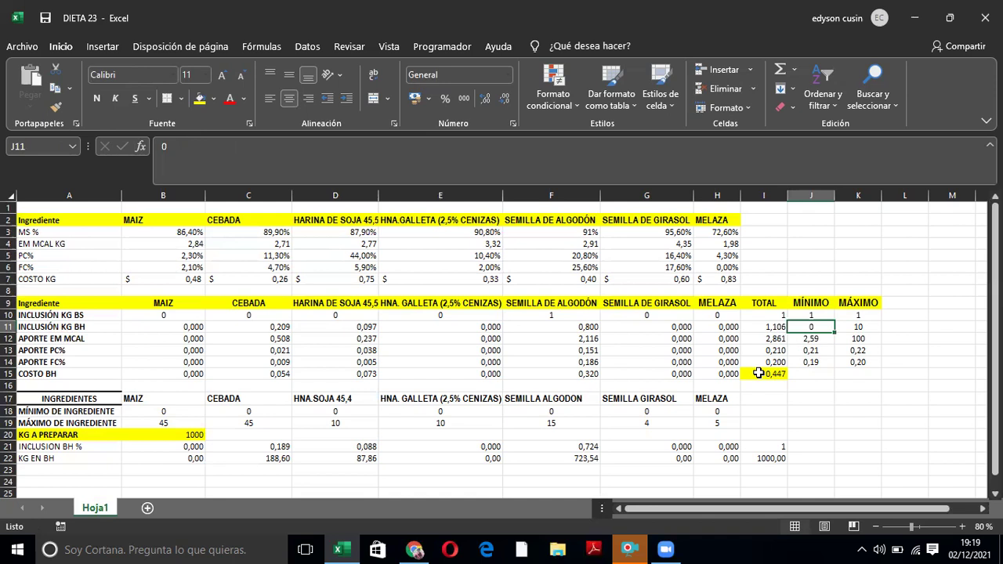
- Examine the MÍNIMO and MÁXIMO limits for APORTE EM MCAL and the MÍNIMO for APORTE PC%
{"action": "key", "text": "Down"}
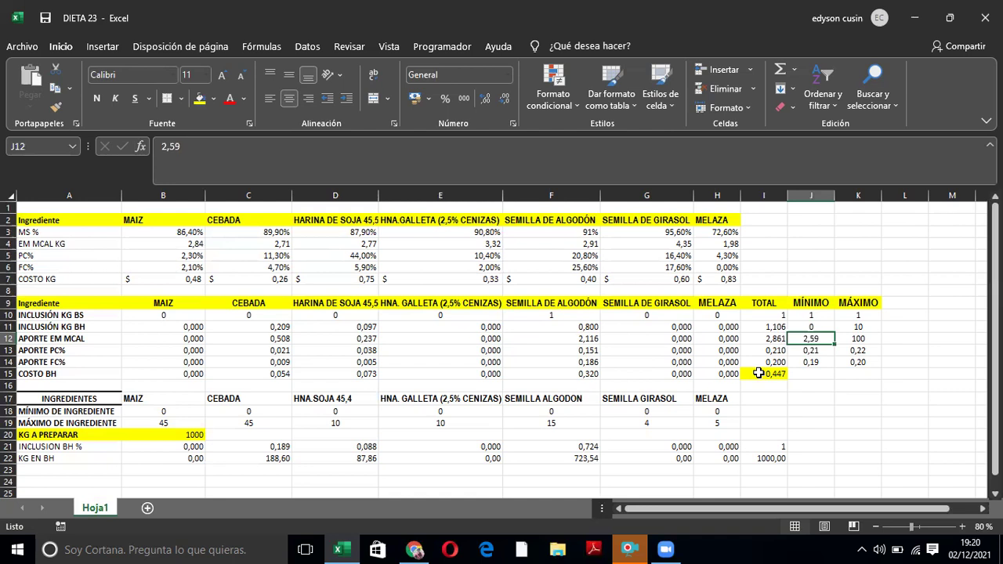
{"action": "key", "text": "Right"}
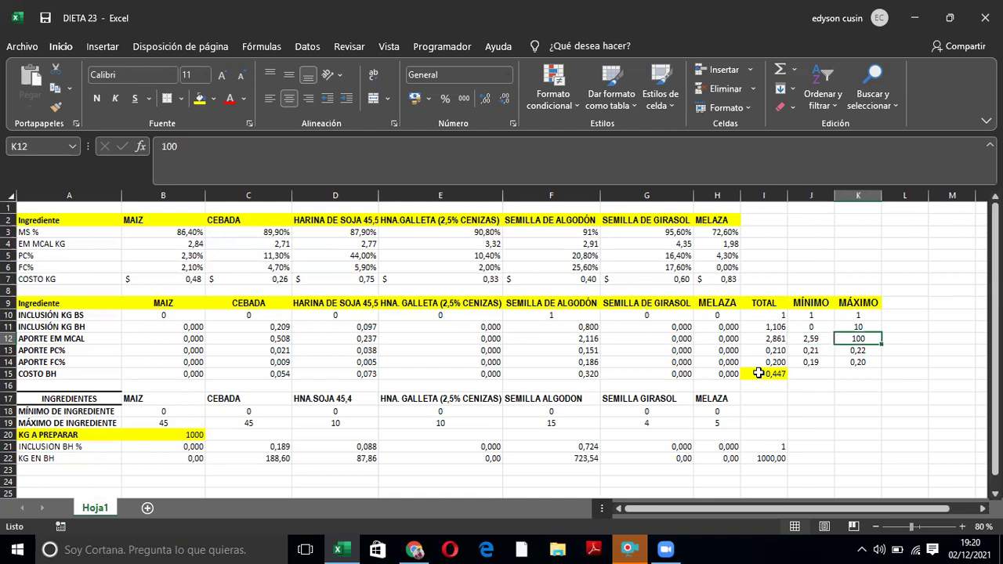
{"action": "key", "text": "Left"}
{"action": "key", "text": "Down"}
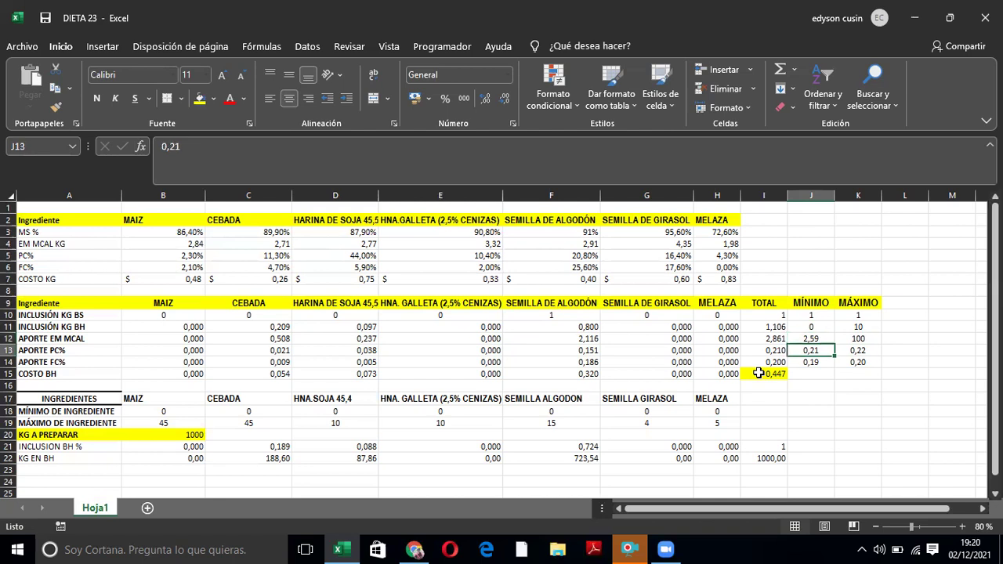
- Examine the MÁXIMO DE INGREDIENTE row in the ingredient limits table, including the MAIZ value in B19
{"action": "key", "text": "Left"}
{"action": "key", "text": "Down"}
{"action": "key", "text": "Down"}
{"action": "key", "text": "Down"}
{"action": "key", "text": "Down"}
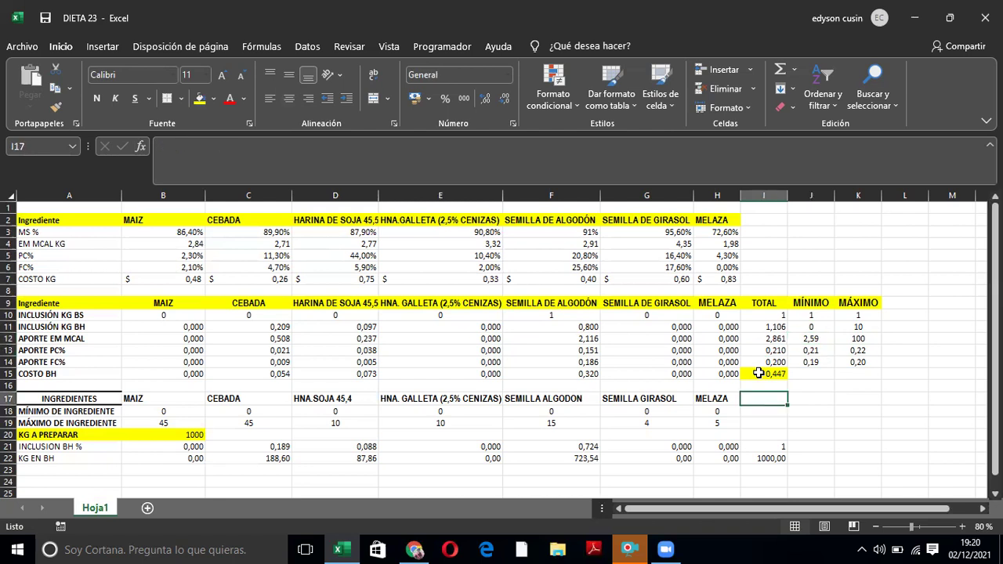
{"action": "key", "text": "Left"}
{"action": "key", "text": "Left"}
{"action": "key", "text": "Down"}
{"action": "key", "text": "Down"}
{"action": "key", "text": "Down"}
{"action": "key", "text": "Left"}
{"action": "key", "text": "Left"}
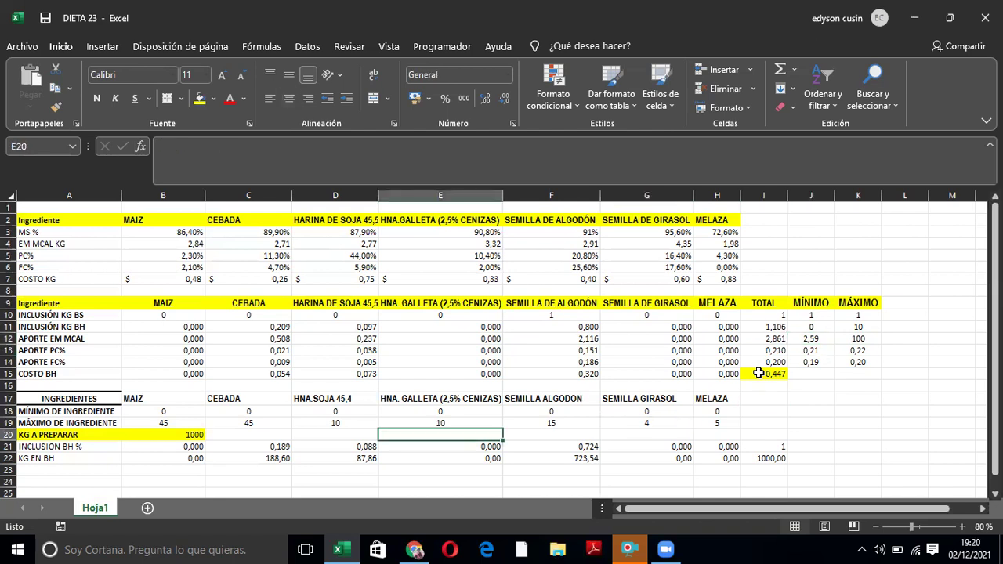
{"action": "key", "text": "Left"}
{"action": "key", "text": "Left"}
{"action": "key", "text": "Left"}
{"action": "key", "text": "Up"}
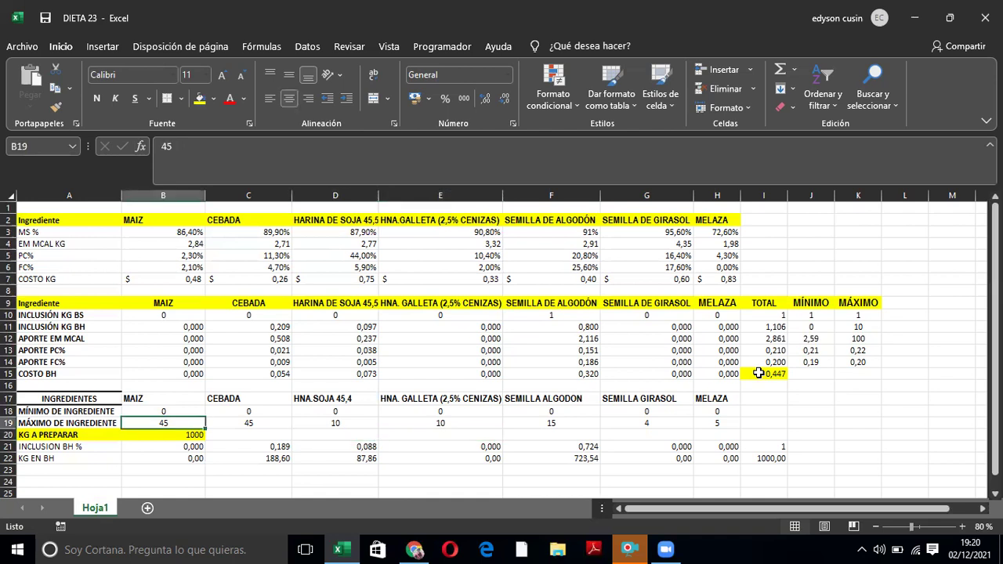
{"action": "key", "text": "Down"}
{"action": "key", "text": "Left"}
{"action": "key", "text": "Up"}
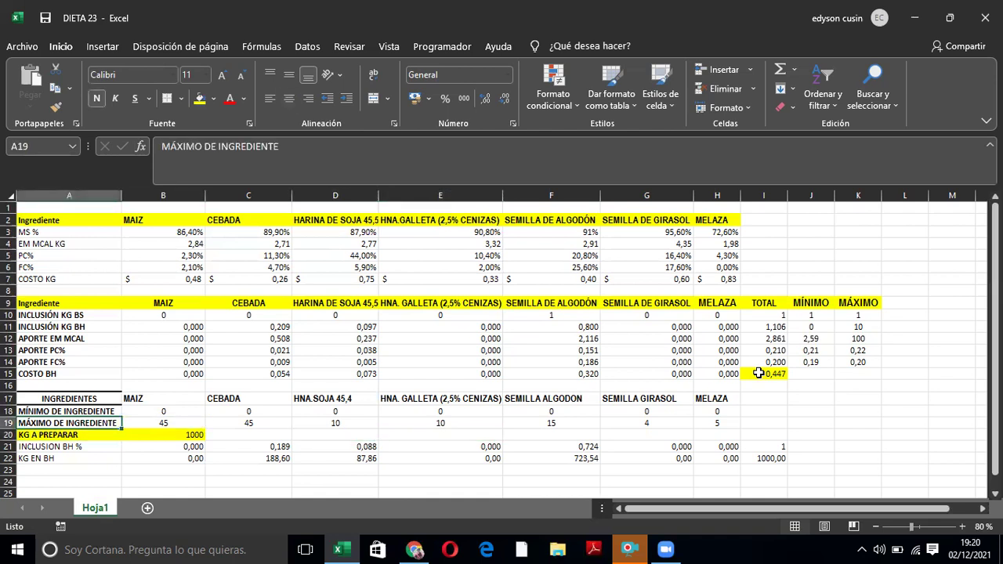
- Examine the MÍNIMO DE INGREDIENTE value for MAIZ in B18
{"action": "key", "text": "Down"}
{"action": "key", "text": "Right"}
{"action": "key", "text": "Right"}
{"action": "key", "text": "Left"}
{"action": "key", "text": "Up"}
{"action": "key", "text": "Up"}
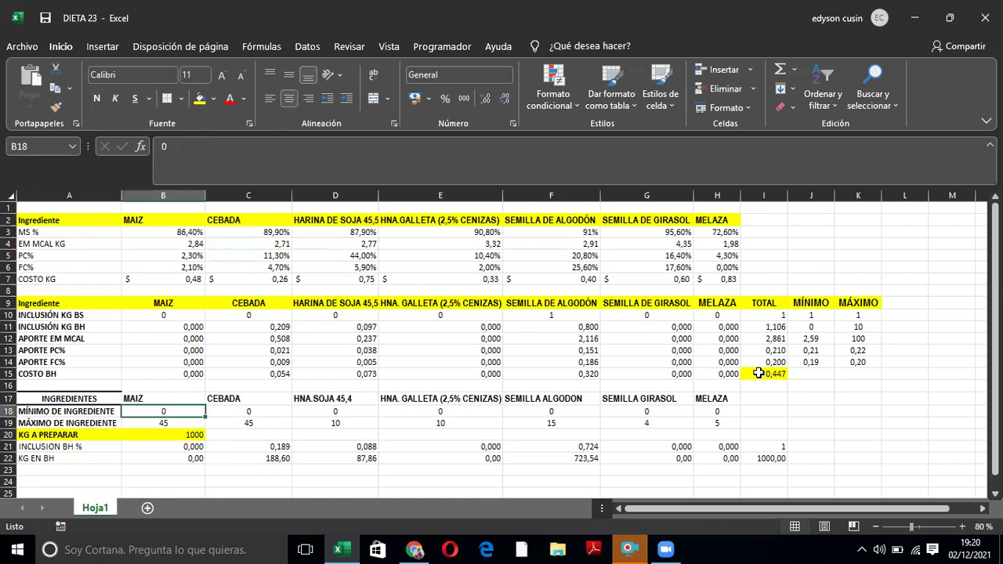
- Examine the KG A PREPARAR amount and the MAIZ cells for INCLUSION BH % and KG EN BH
{"action": "key", "text": "Down"}
{"action": "key", "text": "Down"}
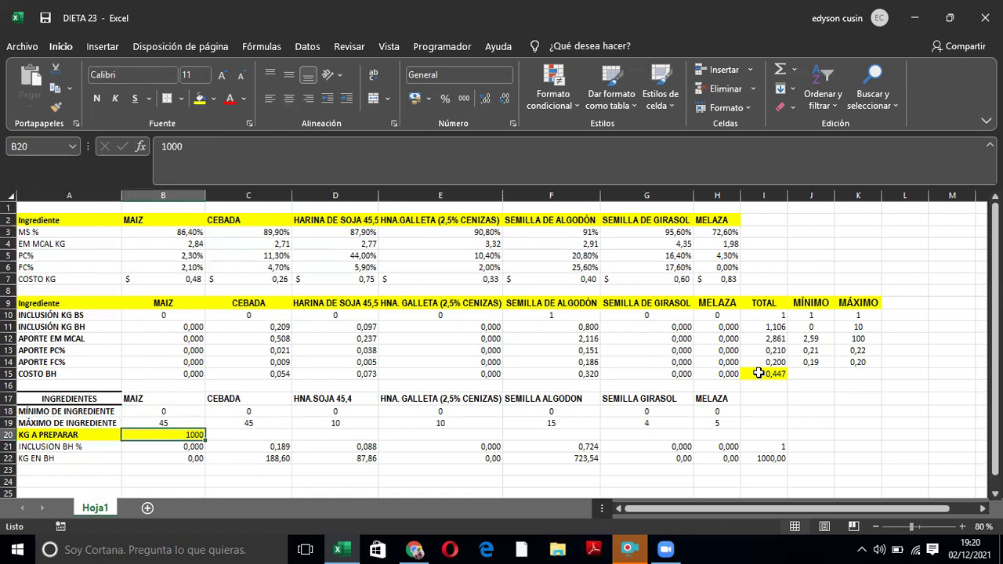
{"action": "key", "text": "Down"}
{"action": "key", "text": "Down"}
{"action": "key", "text": "Up"}
{"action": "key", "text": "Up"}
{"action": "key", "text": "Up"}
{"action": "key", "text": "Up"}
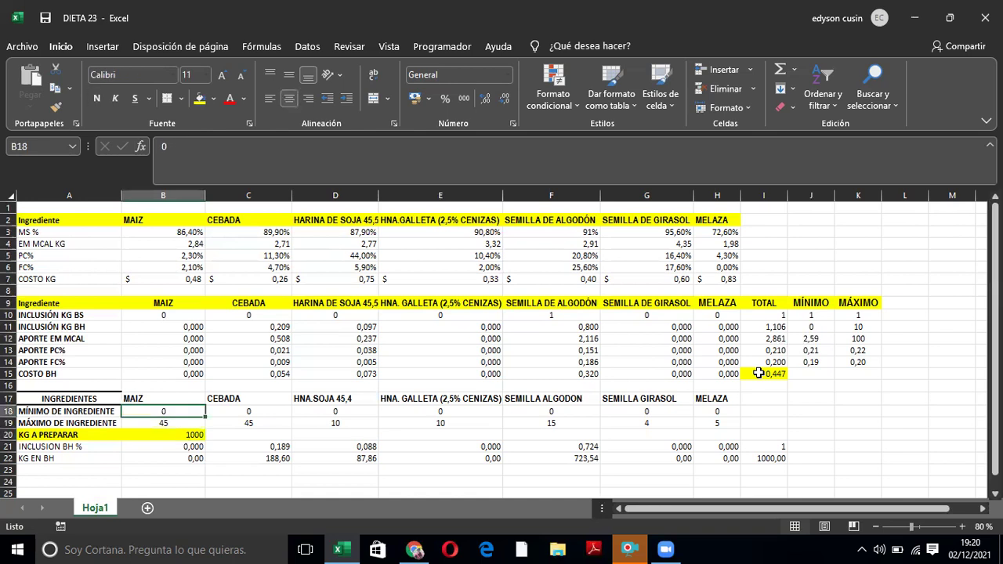
- Look at the CEBADA heading in the limits table and the APORTE FC% formula for MAIZ in B14
{"action": "key", "text": "Up"}
{"action": "key", "text": "Right"}
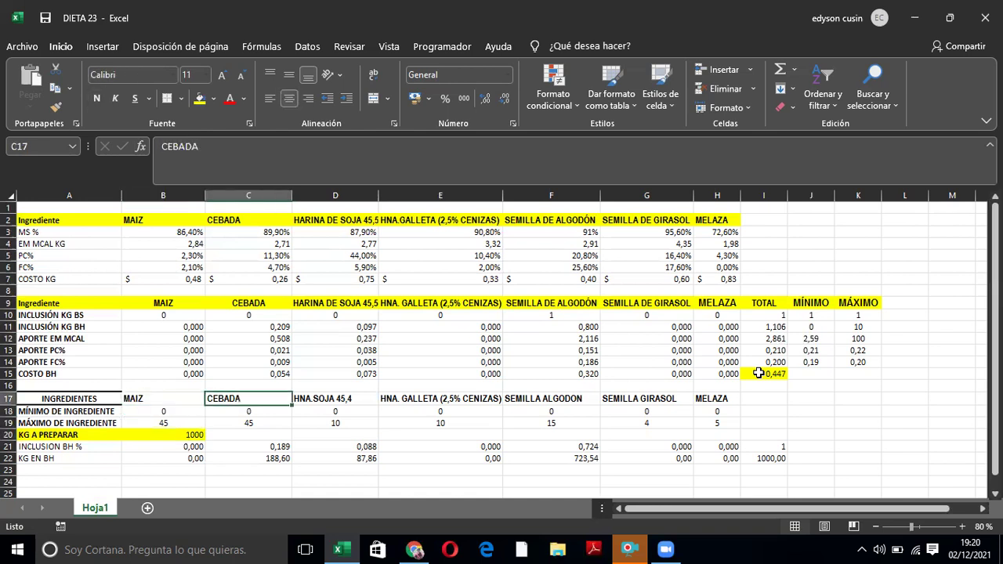
{"action": "key", "text": "Left"}
{"action": "key", "text": "Up"}
{"action": "key", "text": "Up"}
{"action": "key", "text": "Up"}
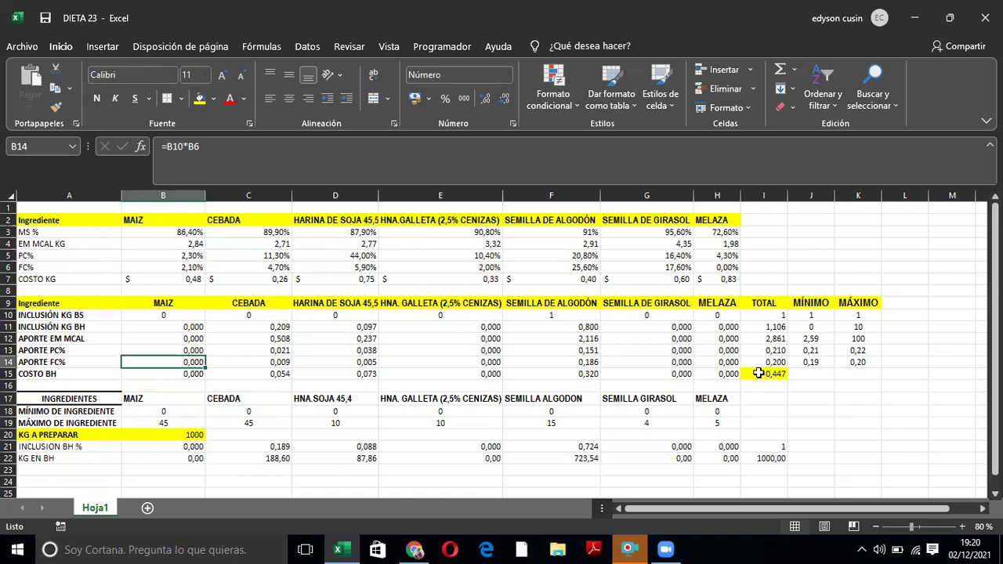
- Look across the ingredients to MELAZA and examine its minimum and maximum limits
{"action": "key", "text": "Down"}
{"action": "key", "text": "Down"}
{"action": "key", "text": "Right"}
{"action": "key", "text": "Right"}
{"action": "key", "text": "Right"}
{"action": "key", "text": "Right"}
{"action": "key", "text": "Right"}
{"action": "key", "text": "Right"}
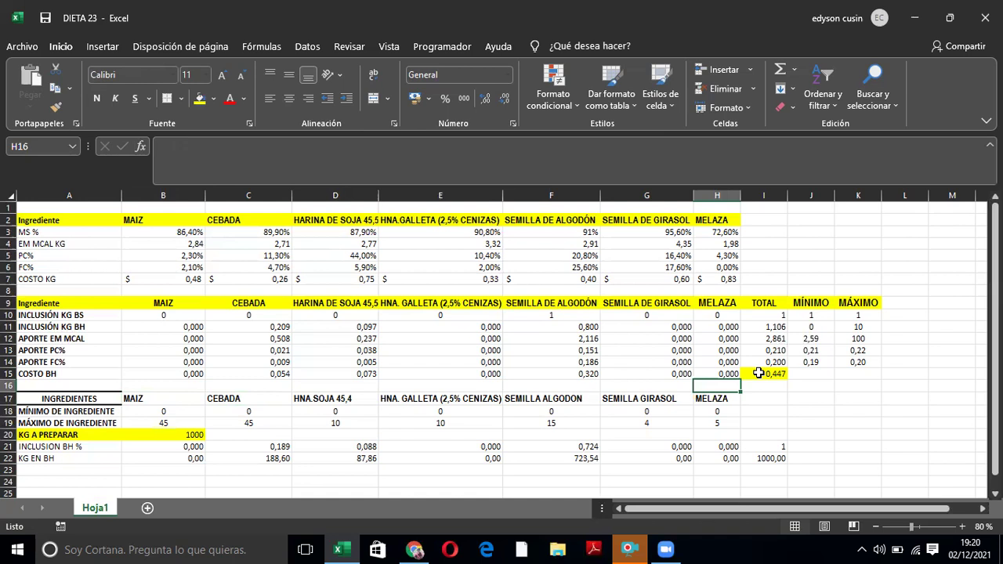
{"action": "key", "text": "Down"}
{"action": "key", "text": "Down"}
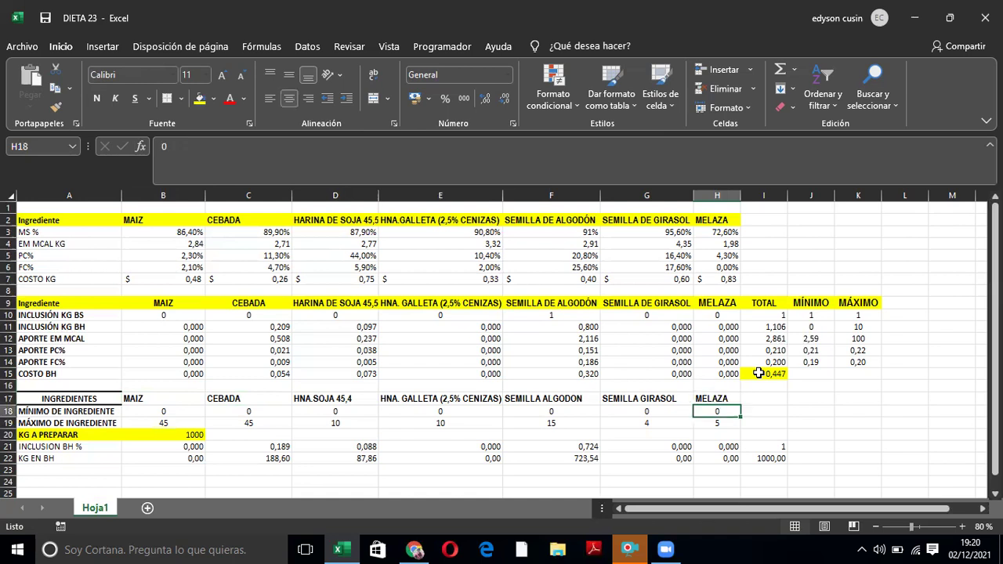
{"action": "key", "text": "Down"}
{"action": "key", "text": "Down"}
- Check the KG EN BH formulas for SEMILLA GIRASOL and MELAZA in row 22
{"action": "key", "text": "Left"}
{"action": "key", "text": "Down"}
{"action": "key", "text": "Down"}
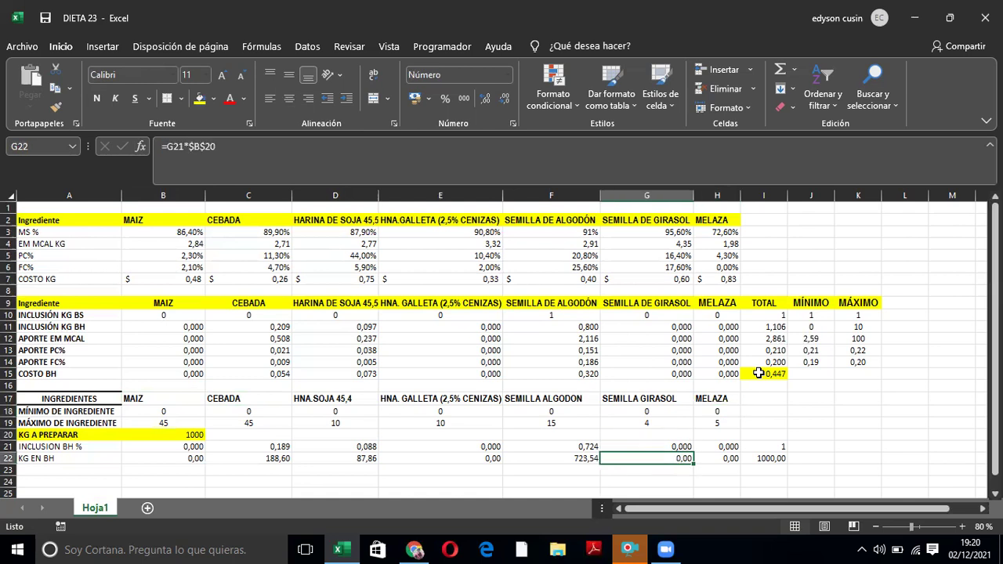
{"action": "key", "text": "Right"}
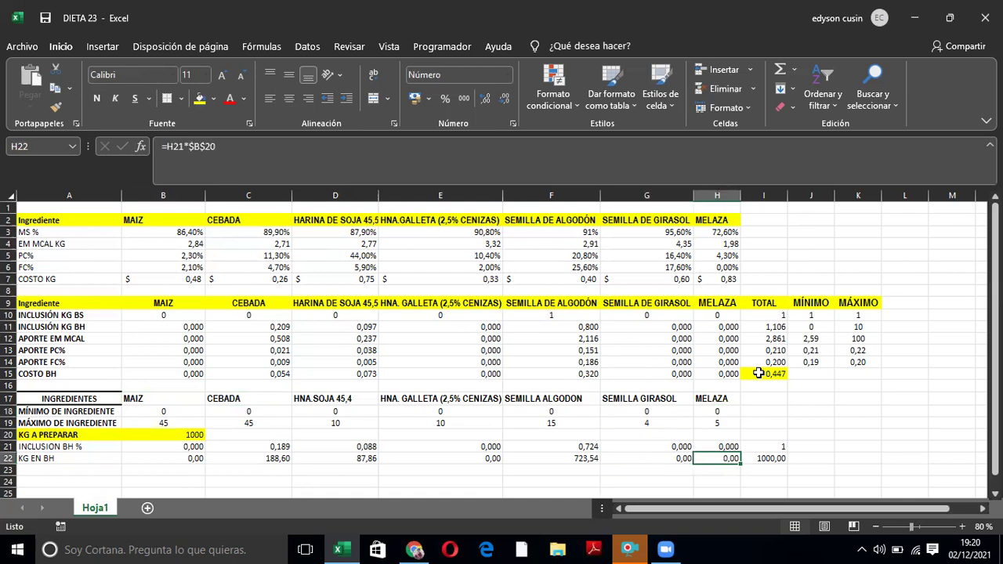
- Look at the total COSTO BH cell and the total KG EN BH cell
{"action": "left_click", "coordinate": [824, 396]}
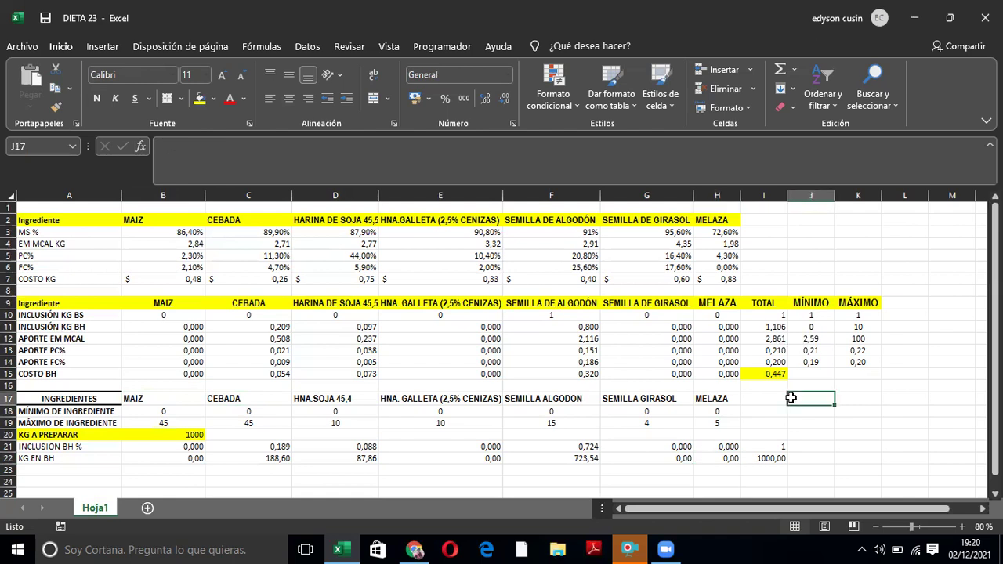
{"action": "left_click", "coordinate": [764, 373]}
{"action": "left_click", "coordinate": [778, 411]}
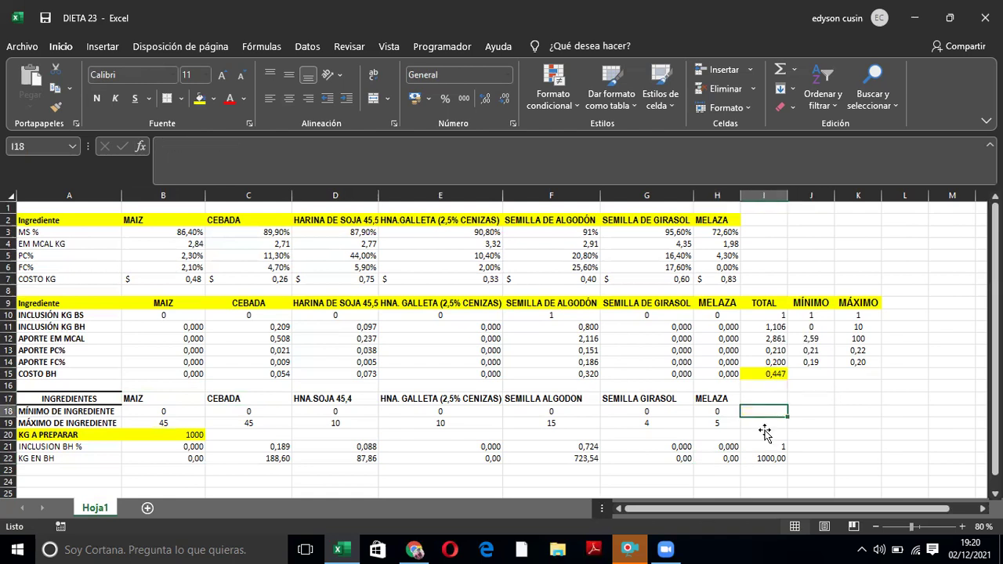
{"action": "left_click", "coordinate": [772, 458]}
{"action": "left_click", "coordinate": [827, 431]}
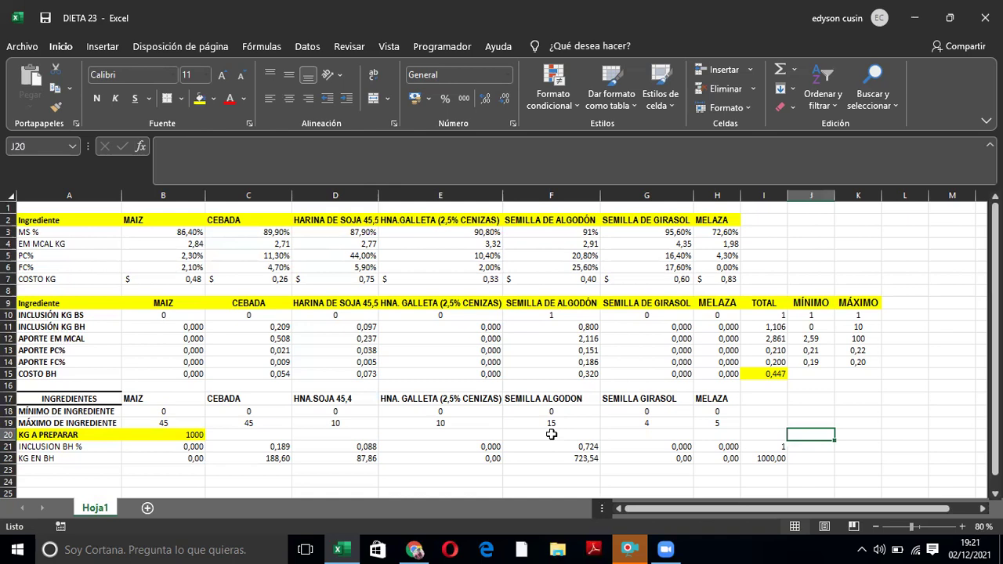
- Check the KG A PREPARAR amount and the INCLUSION BH % and KG EN BH formulas from HNA.SOJA 45,4 to SEMILLA GIRASOL
{"action": "left_click", "coordinate": [396, 436]}
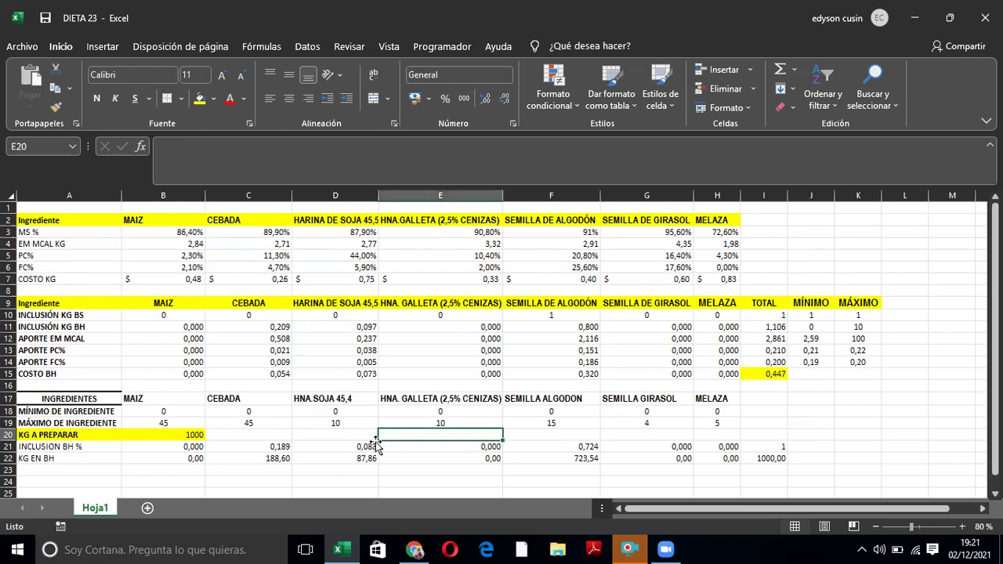
{"action": "left_click", "coordinate": [193, 433]}
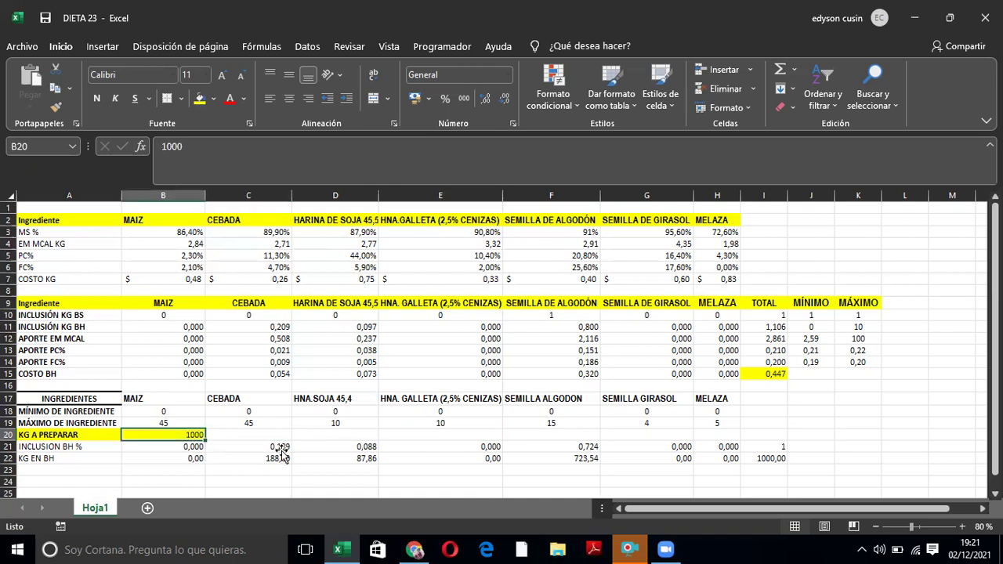
{"action": "left_click", "coordinate": [352, 451]}
{"action": "left_click", "coordinate": [459, 458]}
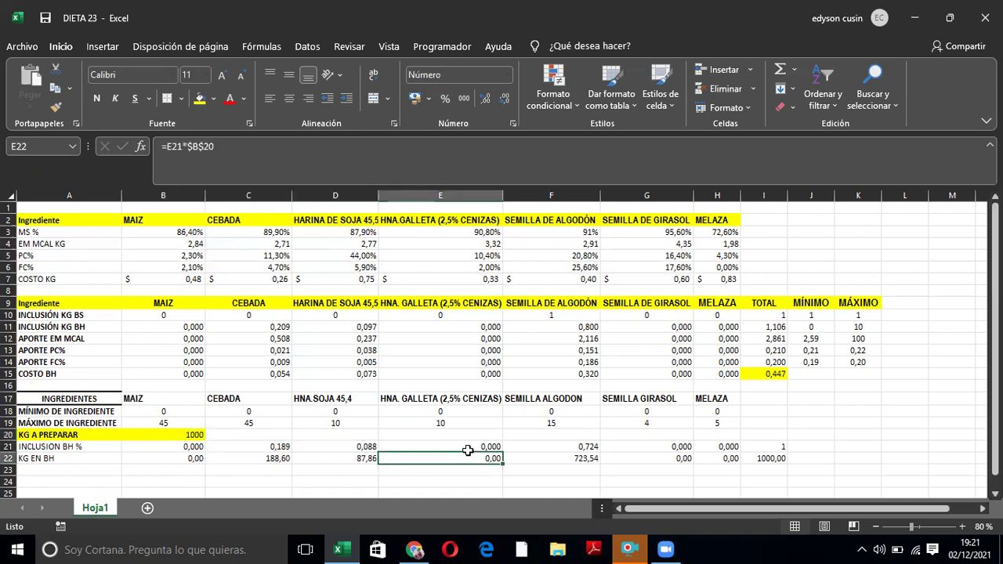
{"action": "left_click", "coordinate": [557, 458]}
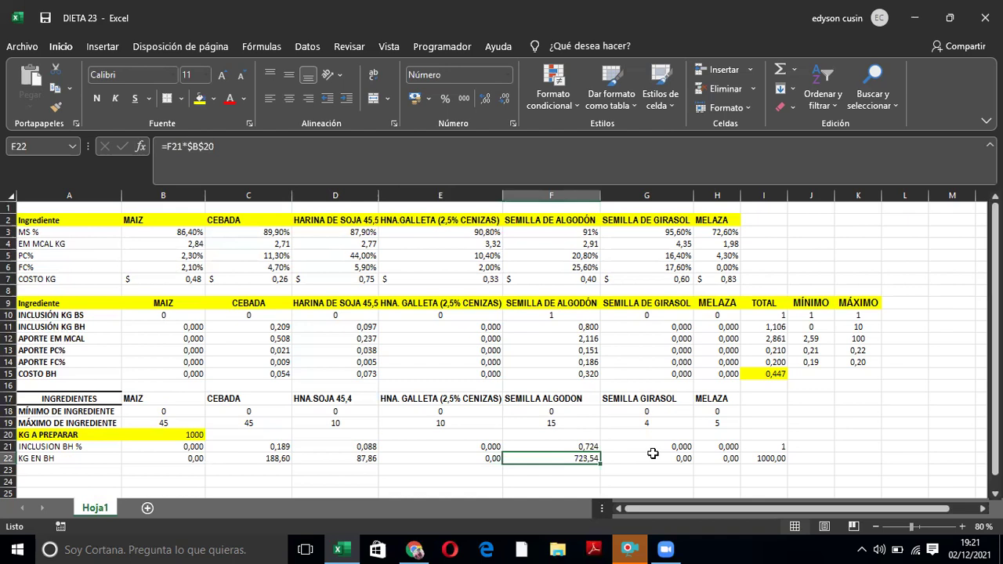
{"action": "left_click", "coordinate": [652, 452]}
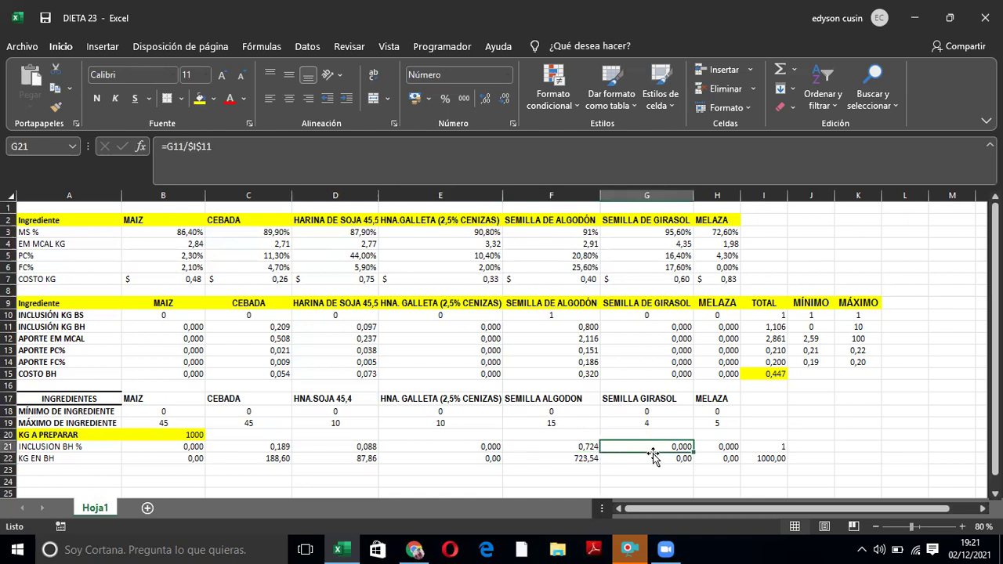
- Look across the limits table from MELAZA back to MAIZ and examine the minimum limit of MAIZ
{"action": "key", "text": "Up"}
{"action": "key", "text": "Up"}
{"action": "key", "text": "Up"}
{"action": "key", "text": "Up"}
{"action": "key", "text": "Right"}
{"action": "key", "text": "Up"}
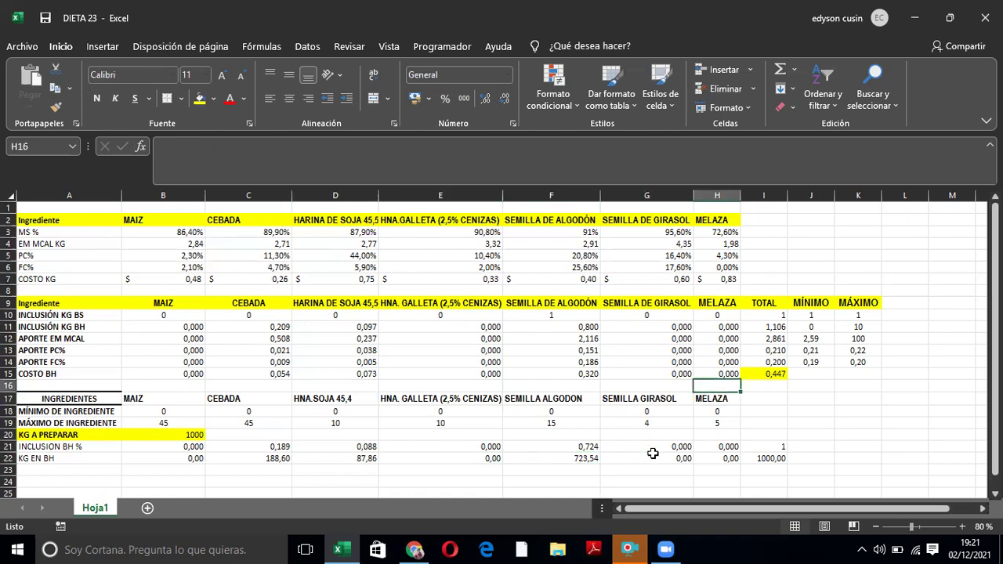
{"action": "key", "text": "Down"}
{"action": "key", "text": "Left"}
{"action": "key", "text": "Left"}
{"action": "key", "text": "Left"}
{"action": "key", "text": "Left"}
{"action": "key", "text": "Left"}
{"action": "key", "text": "Down"}
{"action": "key", "text": "Left"}
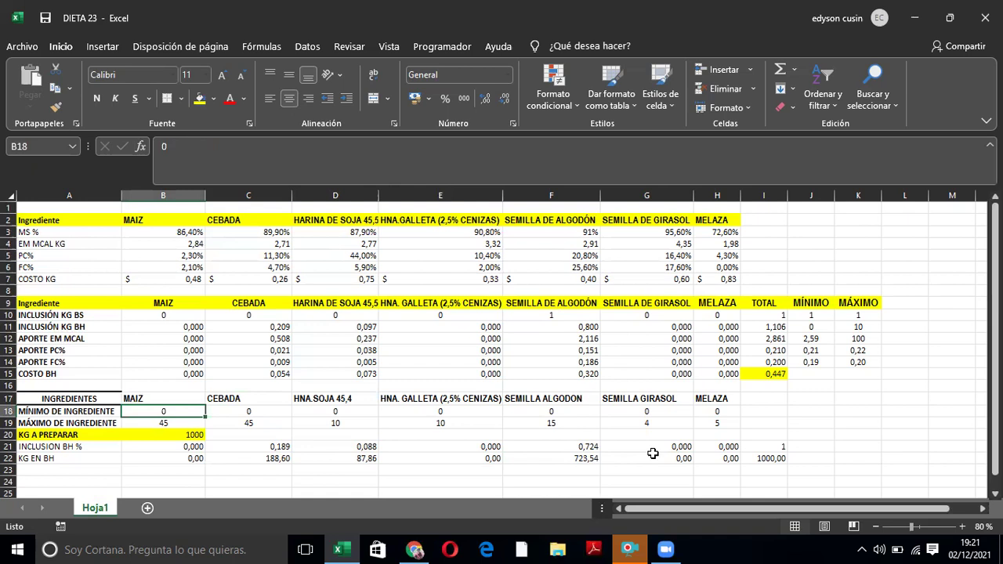
- Examine the maximum limits of MAIZ, CEBADA and HNA.SOJA 45,4 in row 19
{"action": "key", "text": "Down"}
{"action": "key", "text": "Right"}
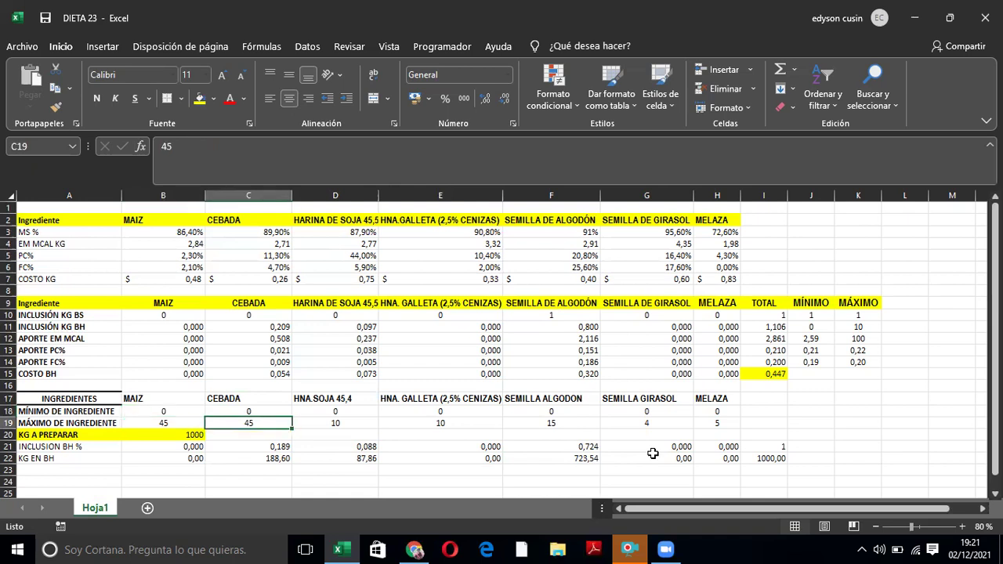
{"action": "key", "text": "Right"}
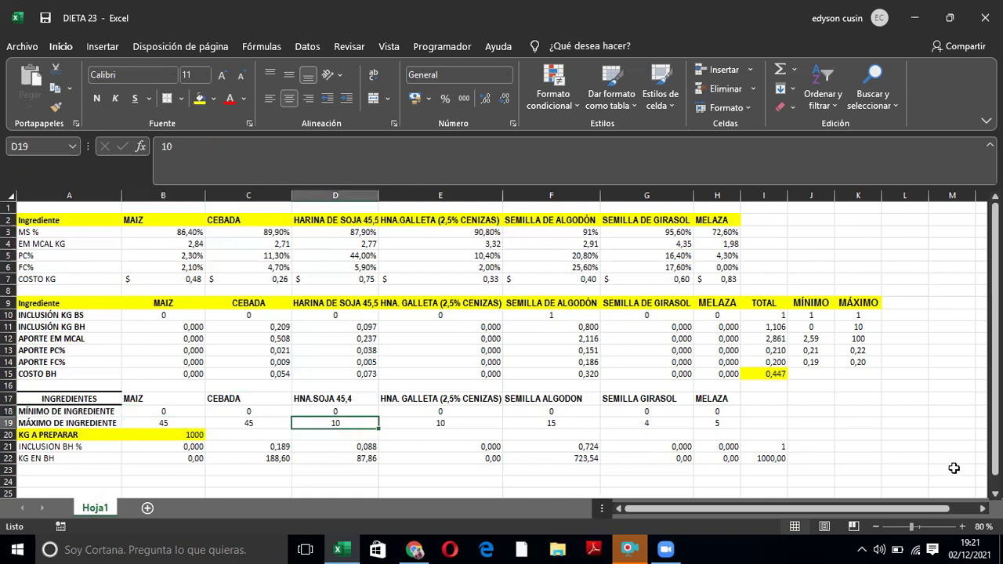
- Check the formulas of the total INCLUSION BH % in I21 and the total KG EN BH in I22
{"action": "left_click", "coordinate": [779, 438]}
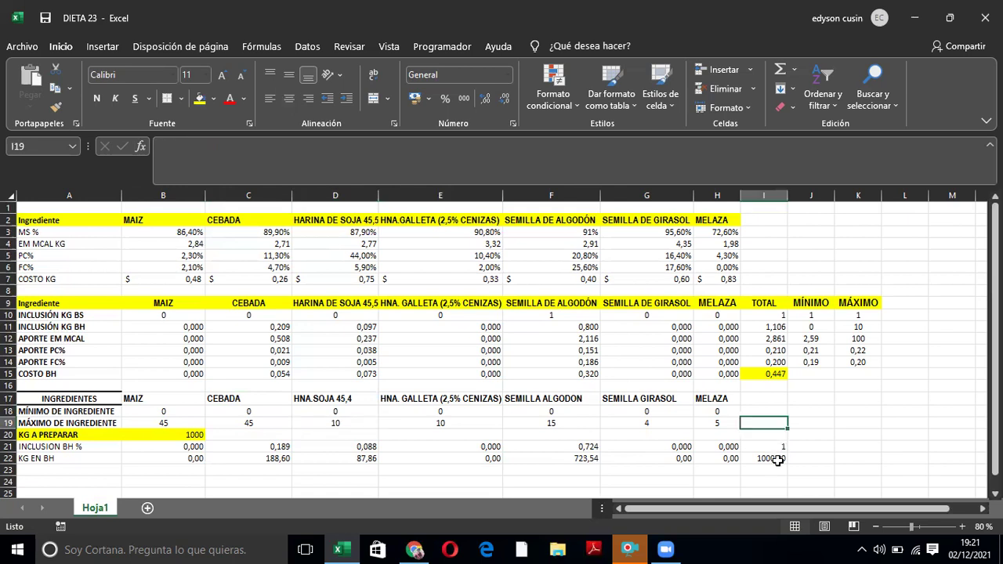
{"action": "left_click", "coordinate": [774, 447]}
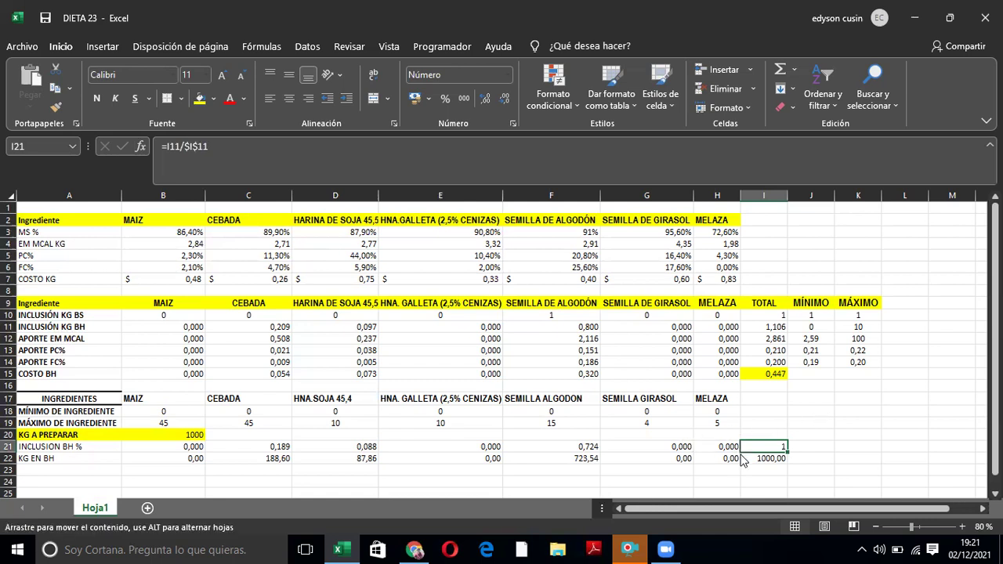
{"action": "left_click", "coordinate": [773, 458]}
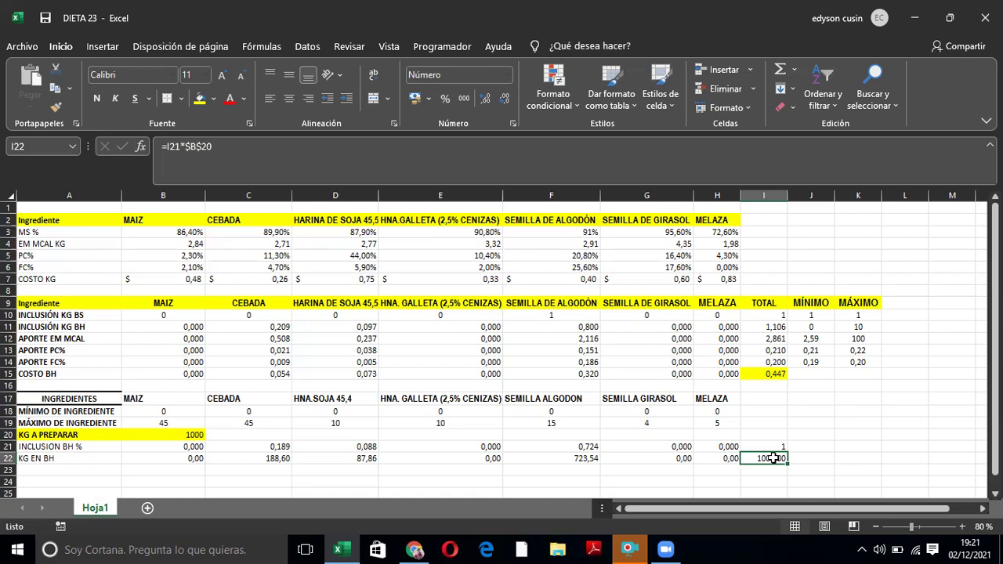
- Review the KG EN BH formulas in row 22 from SEMILLA GIRASOL back to CEBADA
{"action": "left_click", "coordinate": [665, 462]}
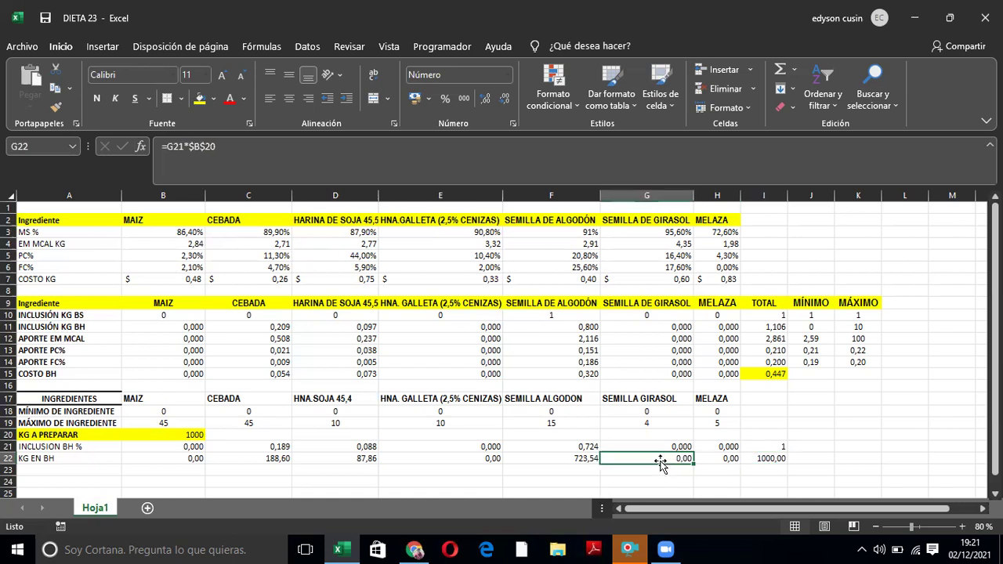
{"action": "left_click", "coordinate": [542, 461]}
{"action": "left_click", "coordinate": [407, 462]}
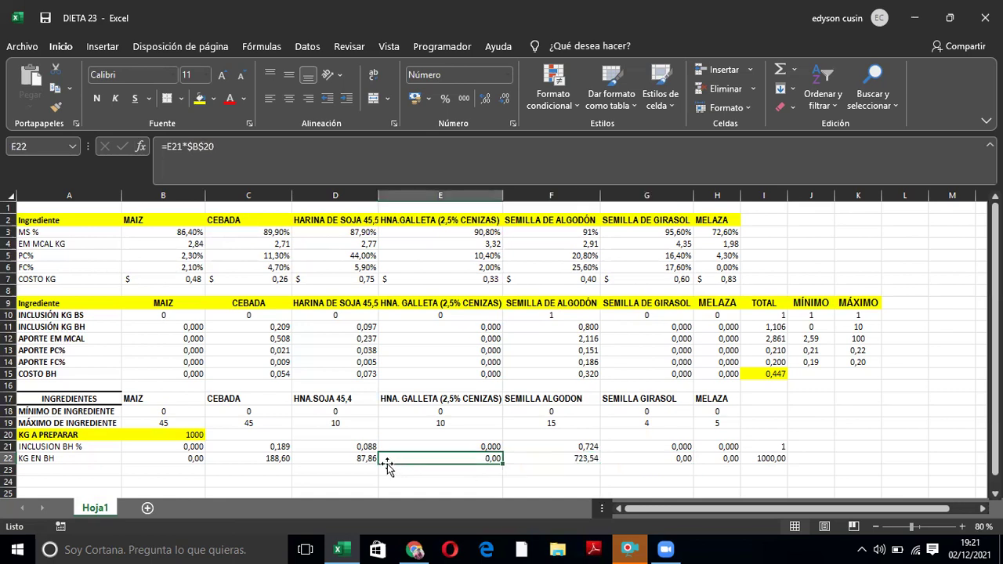
{"action": "left_click", "coordinate": [354, 462]}
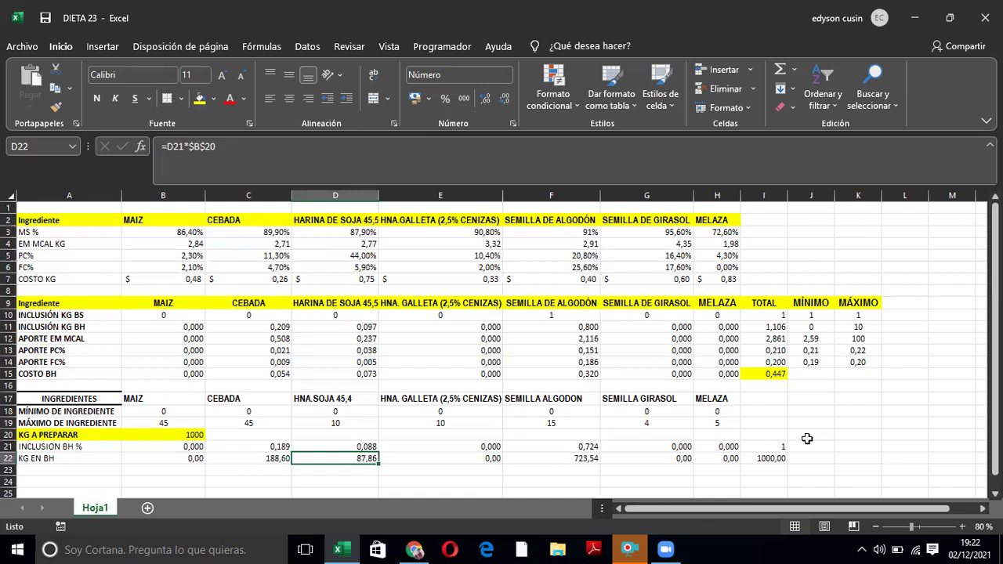
{"action": "key", "text": "Left"}
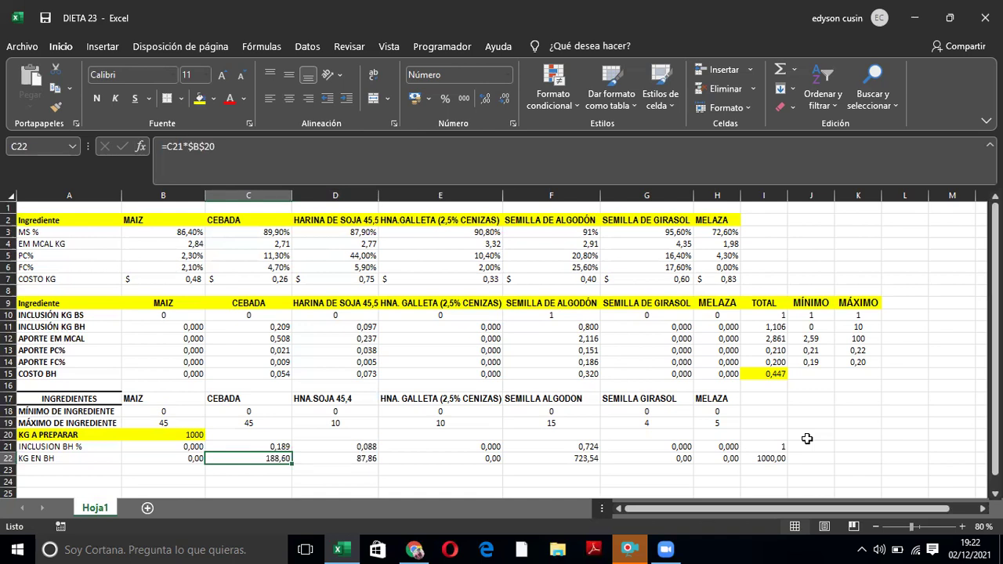
{"action": "key", "text": "Right"}
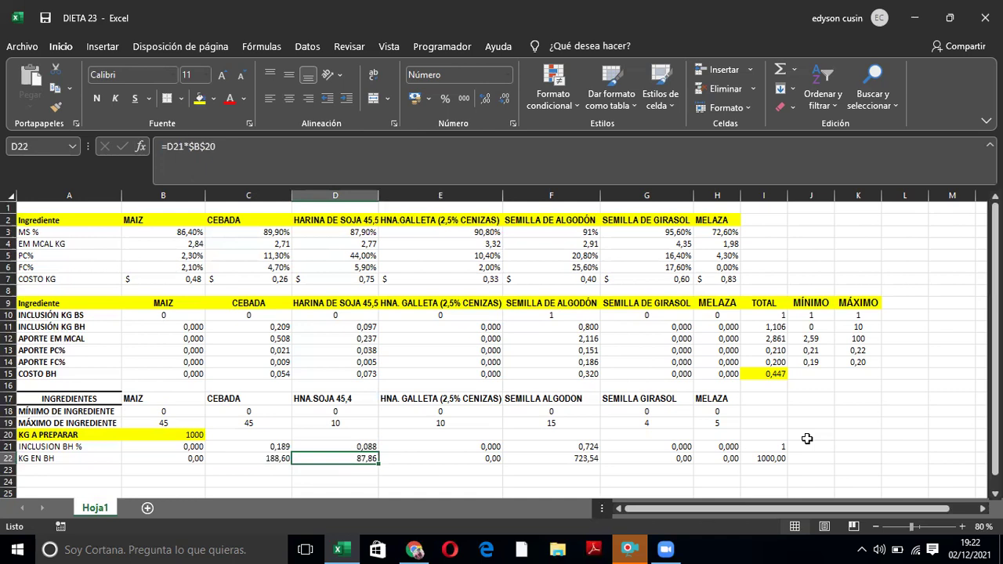
{"action": "key", "text": "Right"}
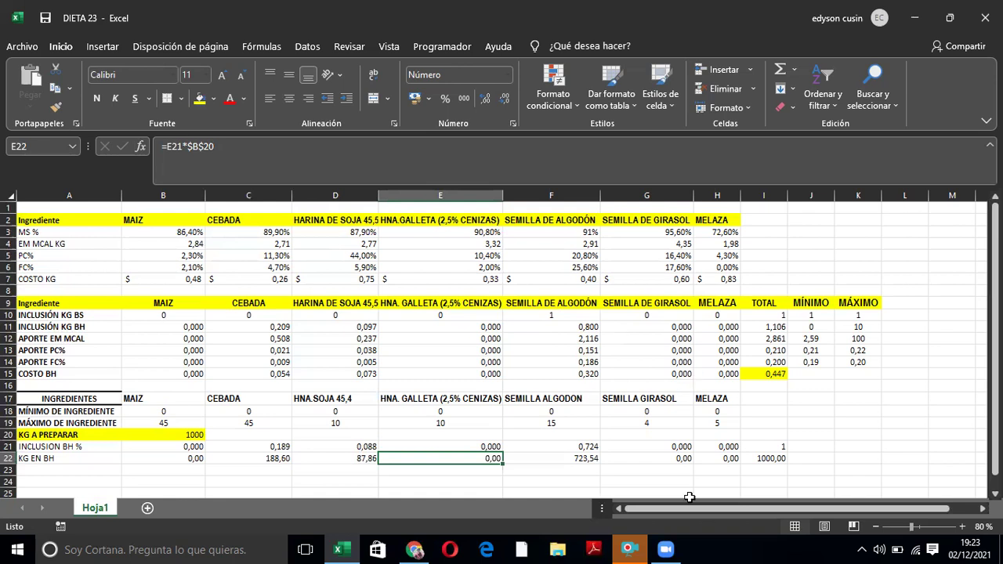
- Compare the INCLUSION BH % and KG EN BH cells of HNA.SOJA 45,4 with the KG EN BH cell of CEBADA
{"action": "left_click", "coordinate": [671, 548]}
{"action": "key", "text": "Left"}
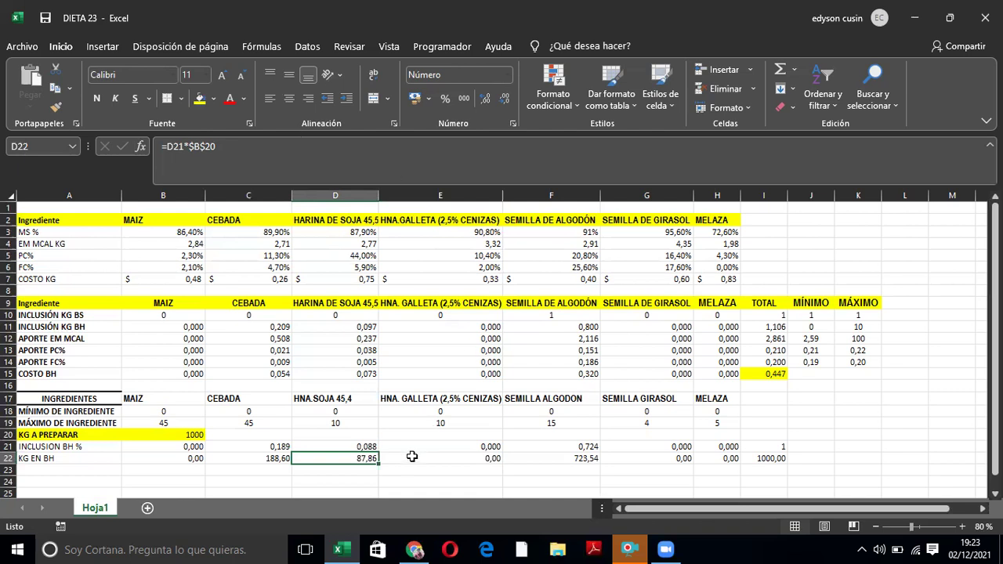
{"action": "left_click_drag", "start_coordinate": [379, 463], "coordinate": [333, 458]}
{"action": "left_click", "coordinate": [335, 446]}
{"action": "left_click", "coordinate": [337, 458]}
{"action": "key", "text": "Left"}
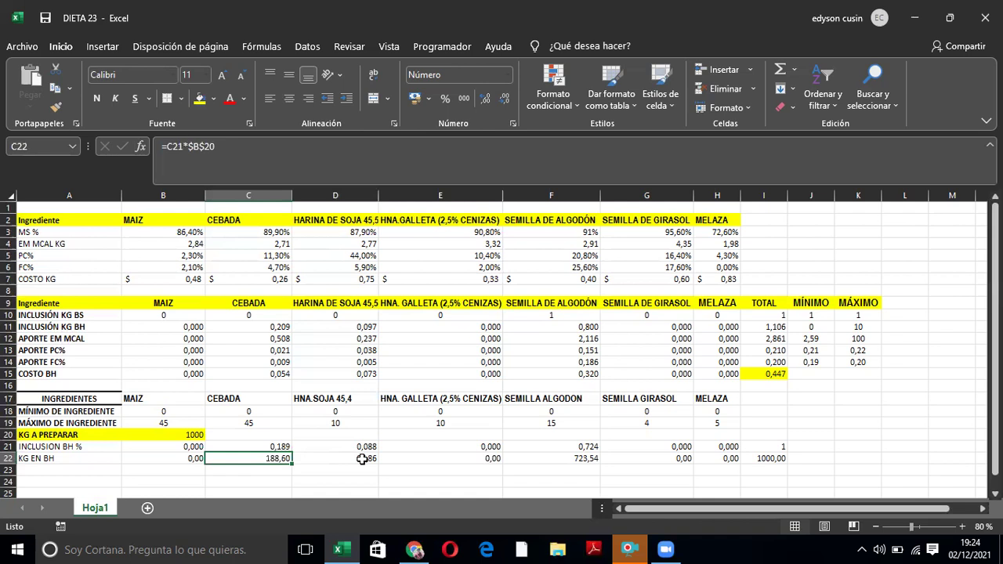
- Examine the KG EN BH amounts in row 22 from HNA.SOJA 45,4 across to SEMILLA GIRASOL
{"action": "left_click", "coordinate": [407, 456]}
{"action": "left_click", "coordinate": [348, 460]}
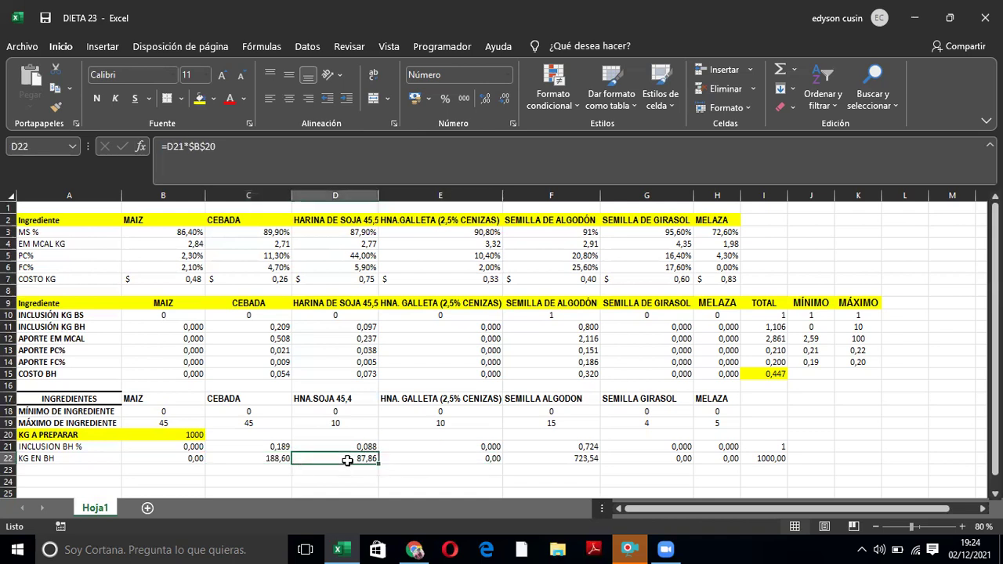
{"action": "left_click", "coordinate": [429, 456]}
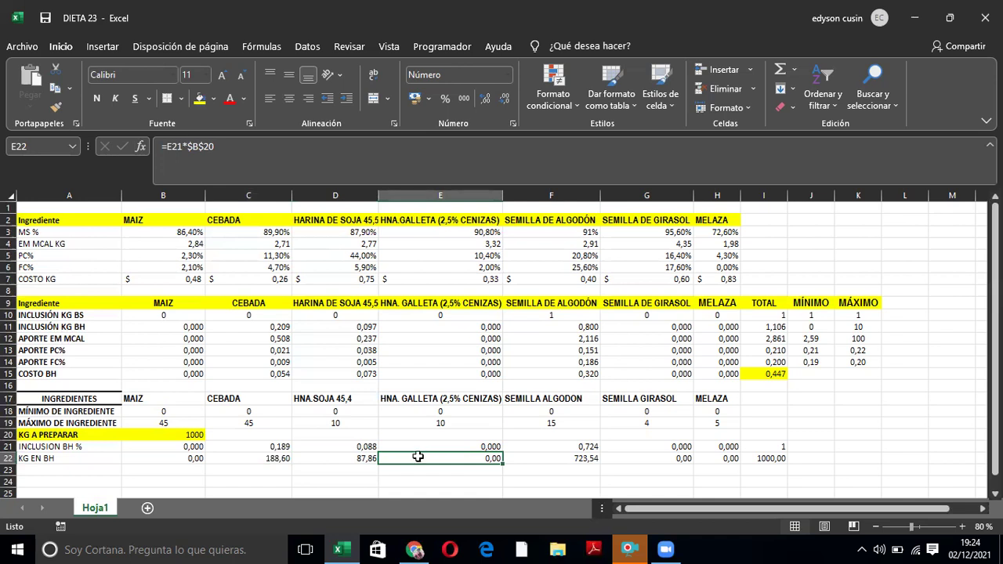
{"action": "left_click", "coordinate": [356, 460]}
{"action": "left_click", "coordinate": [470, 455]}
{"action": "left_click", "coordinate": [553, 454]}
{"action": "left_click", "coordinate": [631, 456]}
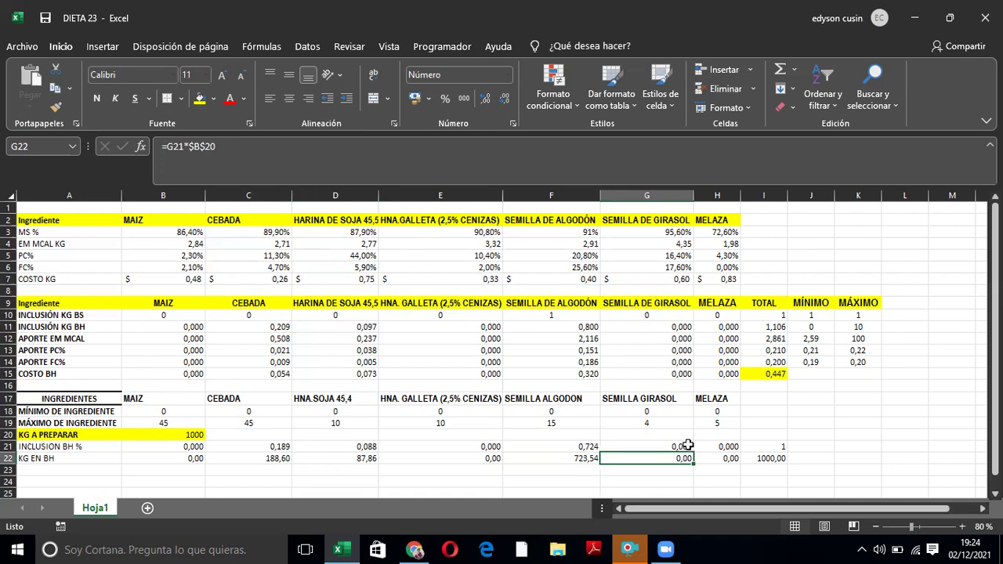
- Look at the KG EN BH formulas for SEMILLA ALGODON and HNA. GALLETA
{"action": "left_click", "coordinate": [561, 464]}
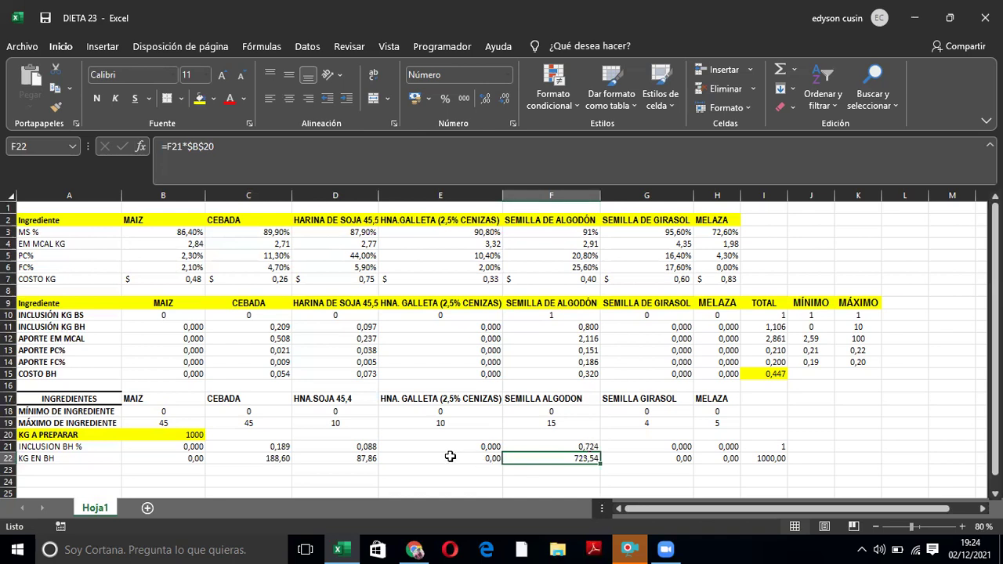
{"action": "key", "text": "Left"}
{"action": "left_click", "coordinate": [552, 459]}
{"action": "left_click", "coordinate": [485, 469]}
{"action": "key", "text": "Up"}
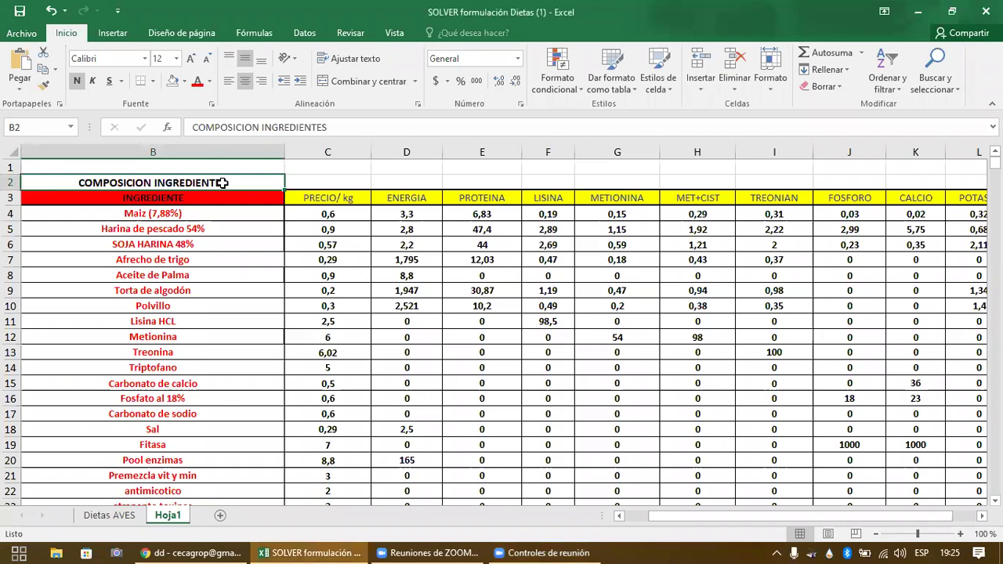
- Set the font colour of the whole ingredient column B on Hoja1 to Automático
{"action": "left_click", "coordinate": [209, 150]}
{"action": "left_click", "coordinate": [209, 81]}
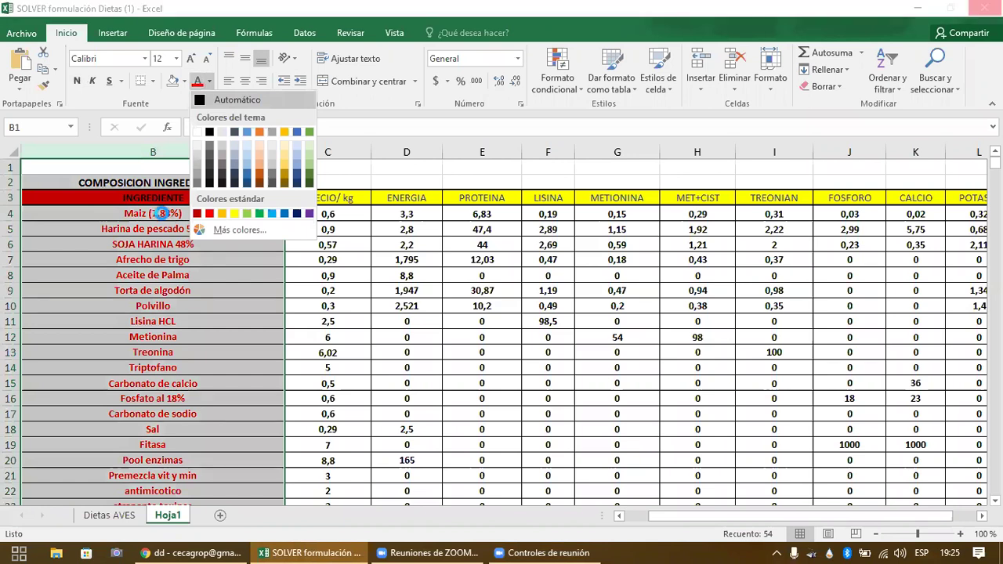
{"action": "left_click", "coordinate": [161, 213]}
{"action": "left_click", "coordinate": [161, 213]}
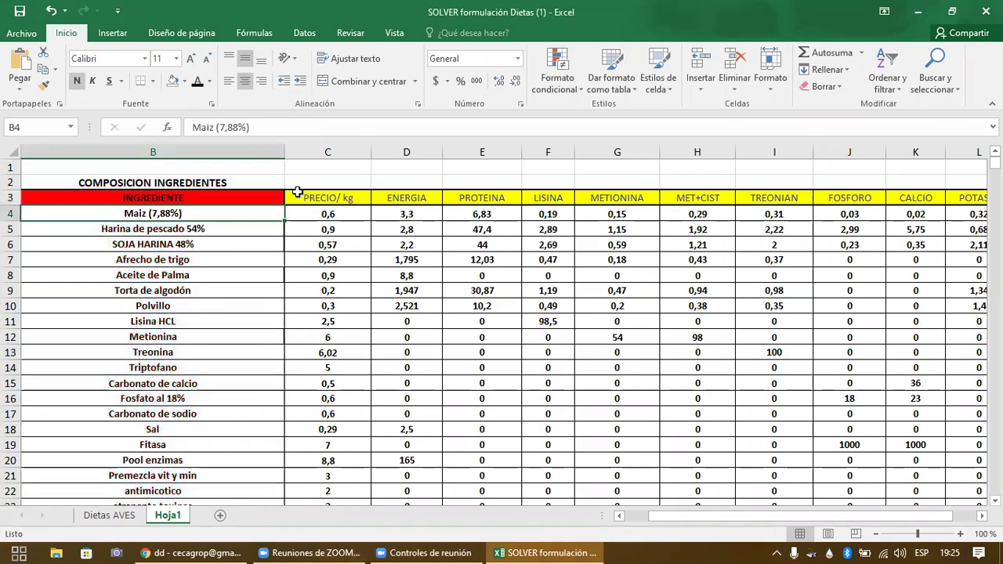
- Look at the PRECIO/ kg heading and the first ingredients from Maiz (7,88%) down to Aceite de Palma
{"action": "left_click", "coordinate": [298, 192]}
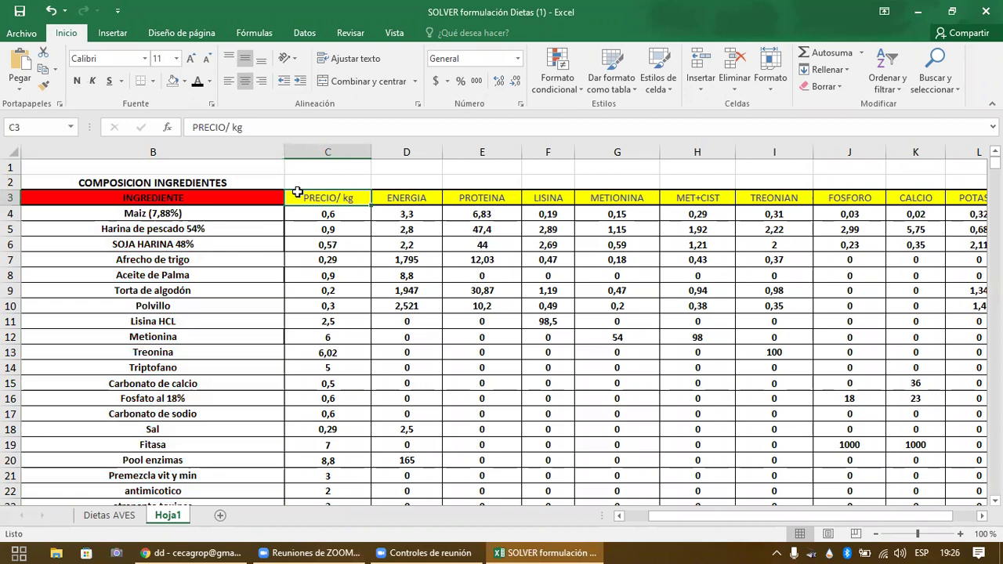
{"action": "key", "text": "Left"}
{"action": "key", "text": "Down"}
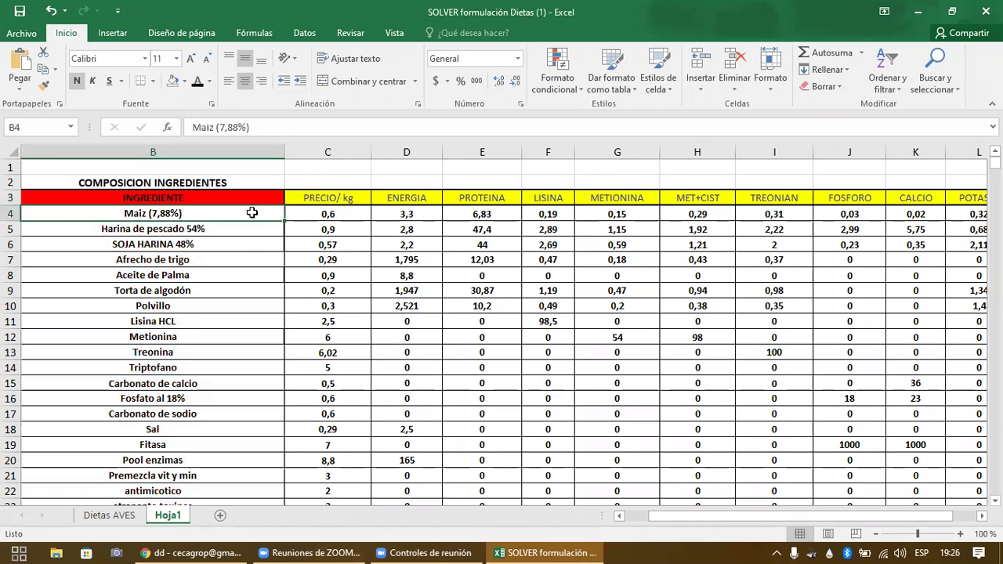
{"action": "left_click_drag", "start_coordinate": [248, 214], "coordinate": [244, 354]}
{"action": "key", "text": "Down"}
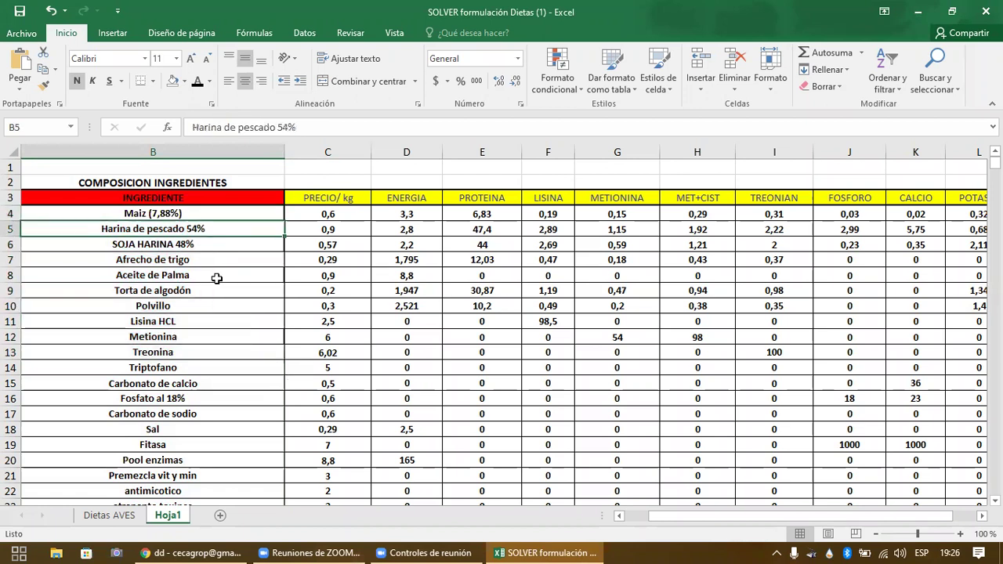
{"action": "key", "text": "Down"}
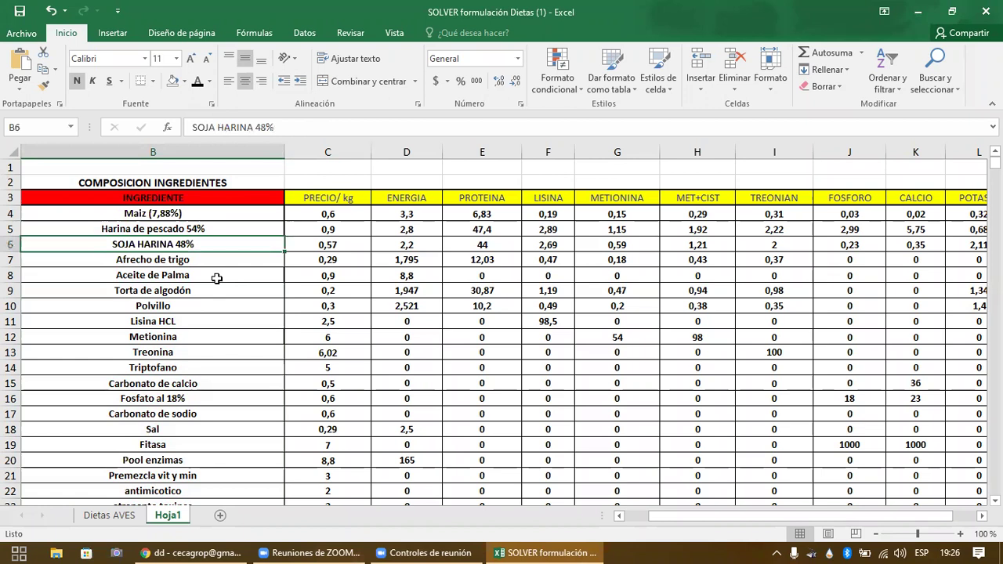
{"action": "left_click", "coordinate": [217, 278]}
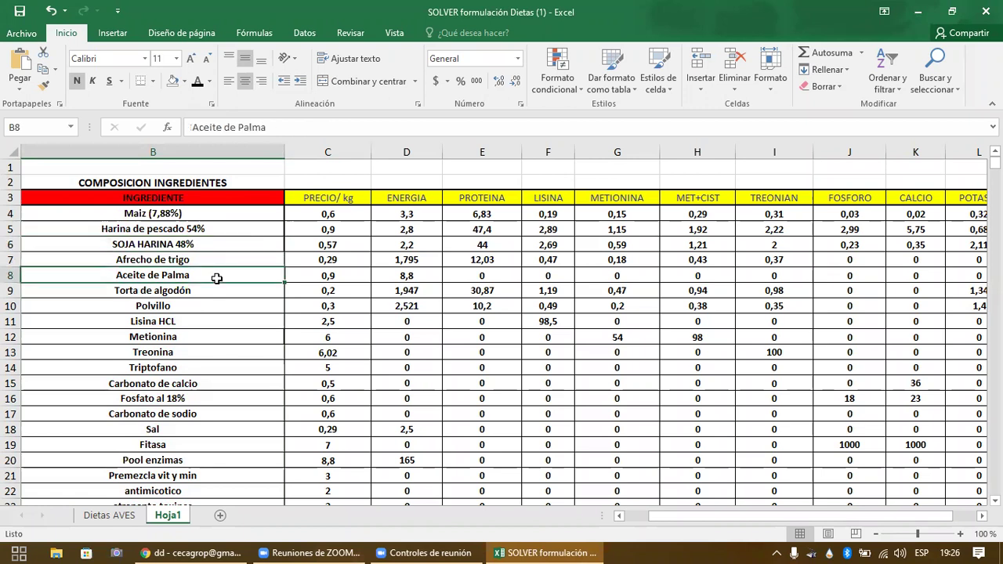
- Read down the ingredient list from Torta de algodón through the amino acids to Carbonato de calcio
{"action": "key", "text": "Down"}
{"action": "key", "text": "Down"}
{"action": "key", "text": "Down"}
{"action": "key", "text": "Down"}
{"action": "key", "text": "Down"}
{"action": "key", "text": "Down"}
{"action": "key", "text": "Up"}
{"action": "left_click_drag", "start_coordinate": [163, 326], "coordinate": [156, 375]}
{"action": "left_click", "coordinate": [155, 383]}
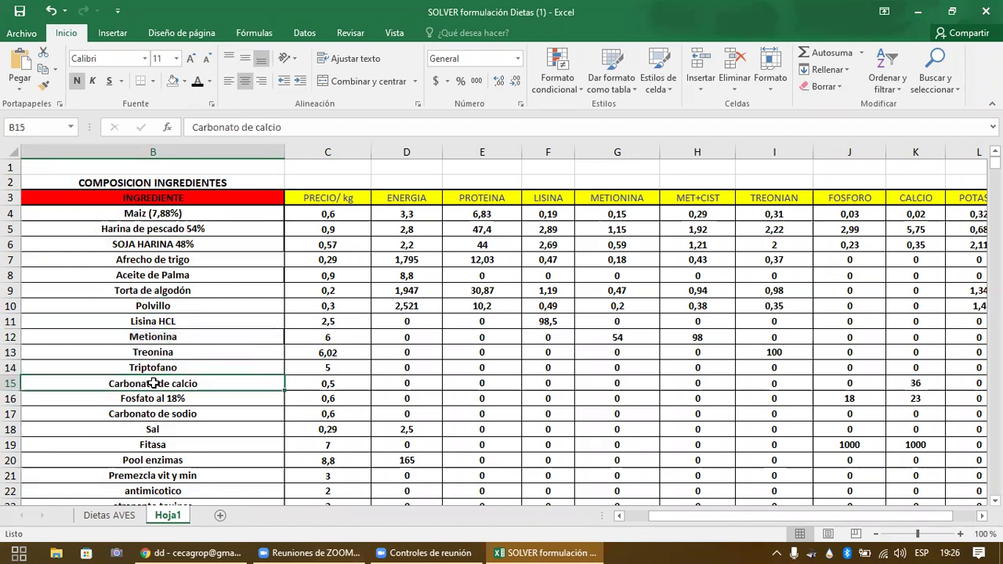
- Read through the mineral and additive ingredients from Fosfato al 18% down to promotor crecimiento
{"action": "key", "text": "Down"}
{"action": "key", "text": "Down"}
{"action": "key", "text": "Down"}
{"action": "key", "text": "Down"}
{"action": "key", "text": "Down"}
{"action": "key", "text": "Down"}
{"action": "key", "text": "Down"}
{"action": "key", "text": "Up"}
{"action": "key", "text": "Up"}
{"action": "key", "text": "Up"}
{"action": "key", "text": "Up"}
{"action": "key", "text": "Down"}
{"action": "key", "text": "Down"}
{"action": "key", "text": "Down"}
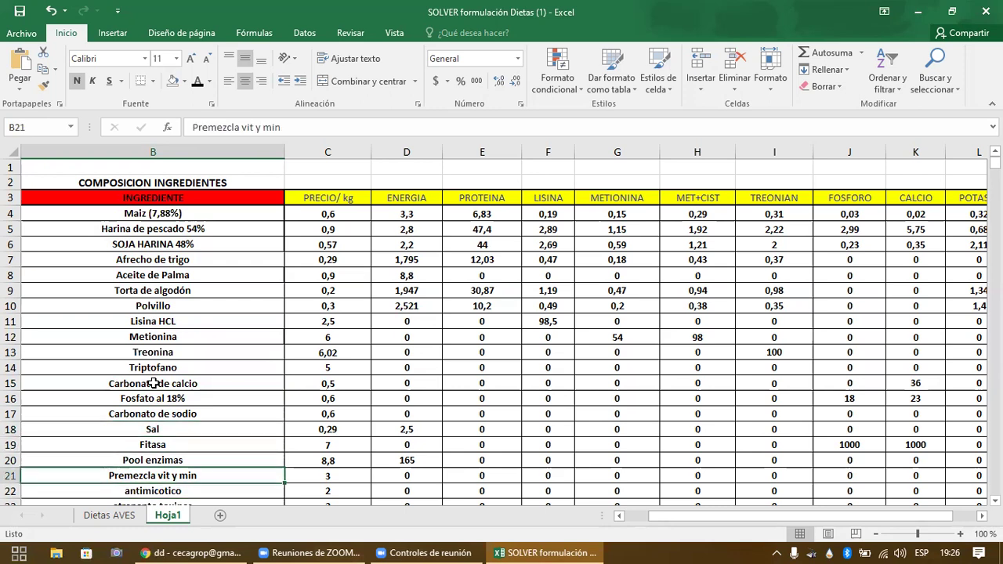
{"action": "key", "text": "Down"}
{"action": "key", "text": "Down"}
{"action": "key", "text": "Down"}
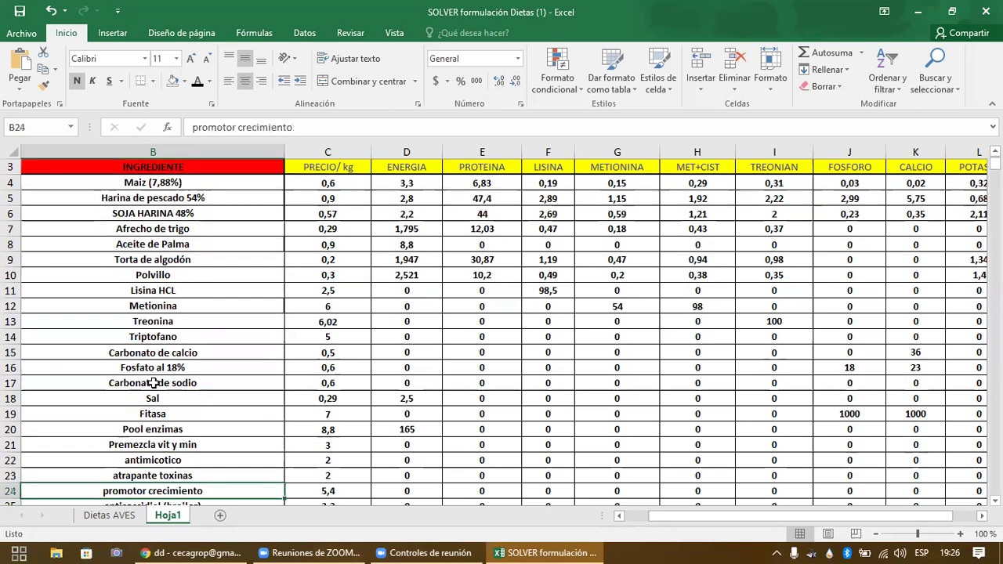
- Read the remaining additives in the ingredient list, from Sal and Fitasa down to anticoccidial (broiler)
{"action": "left_click", "coordinate": [152, 382]}
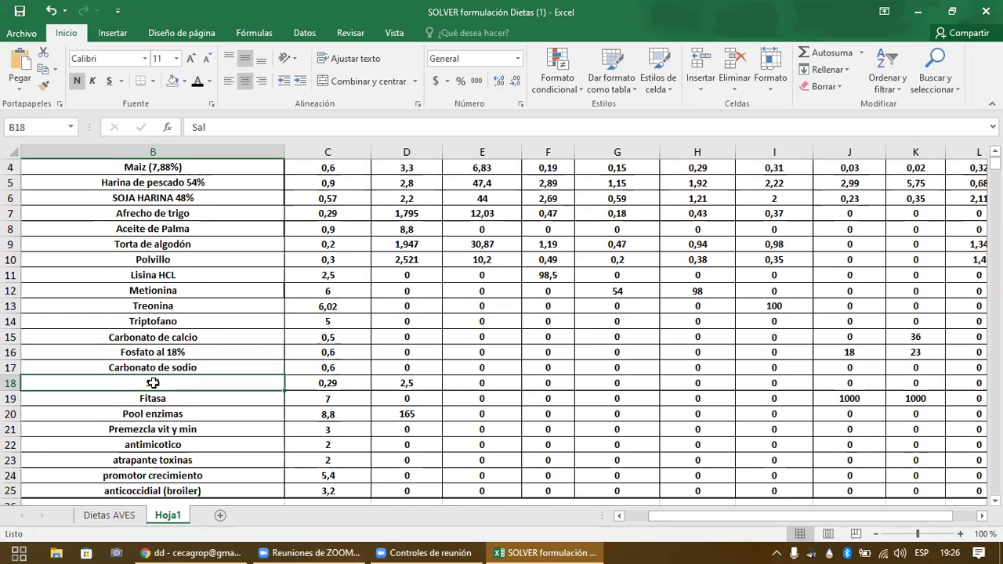
{"action": "left_click", "coordinate": [152, 396]}
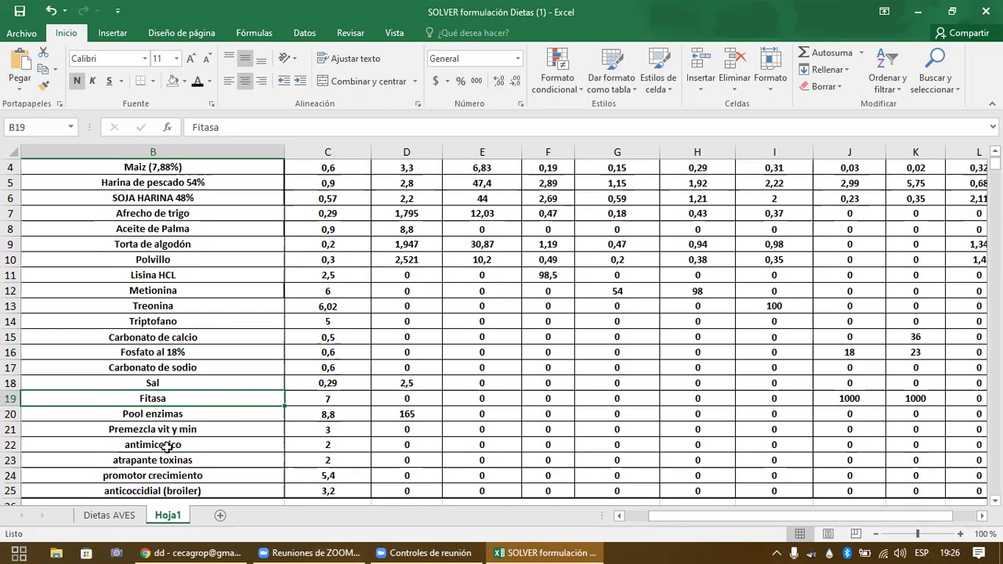
{"action": "left_click", "coordinate": [190, 450]}
{"action": "left_click", "coordinate": [188, 462]}
{"action": "left_click_drag", "start_coordinate": [196, 446], "coordinate": [202, 475]}
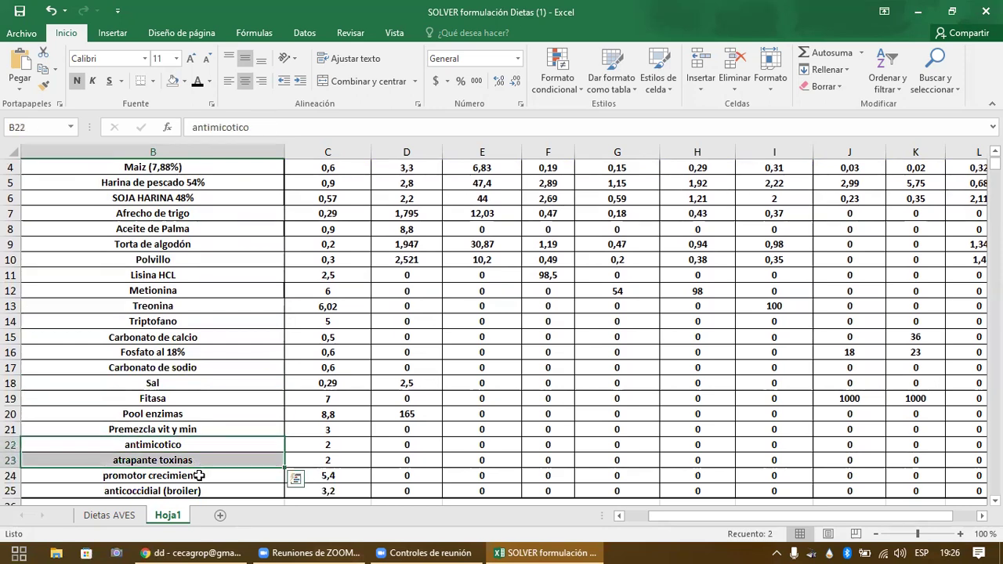
{"action": "left_click", "coordinate": [198, 476]}
{"action": "left_click", "coordinate": [166, 487]}
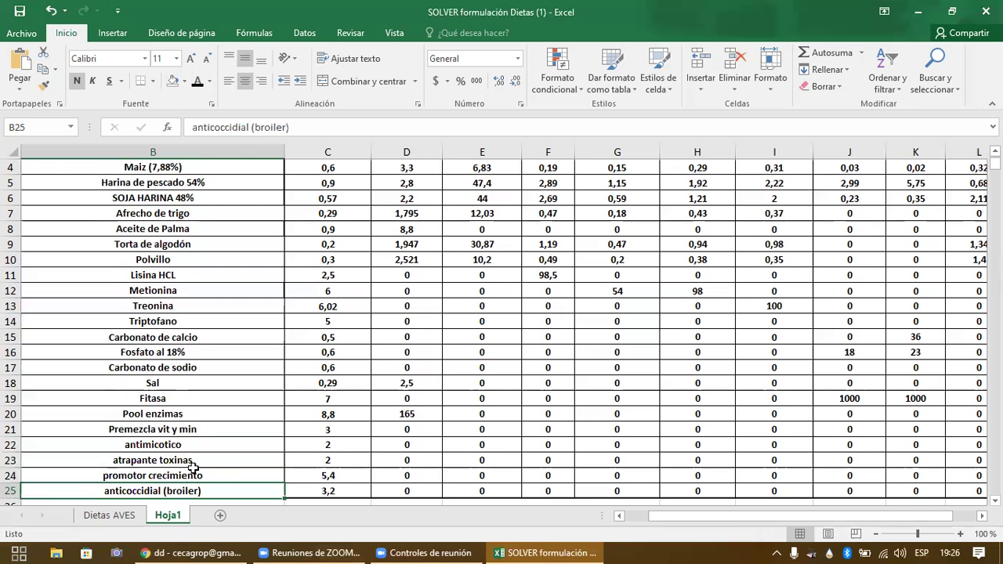
{"action": "scroll", "coordinate": [193, 467], "scroll_direction": "down", "scroll_amount": 1}
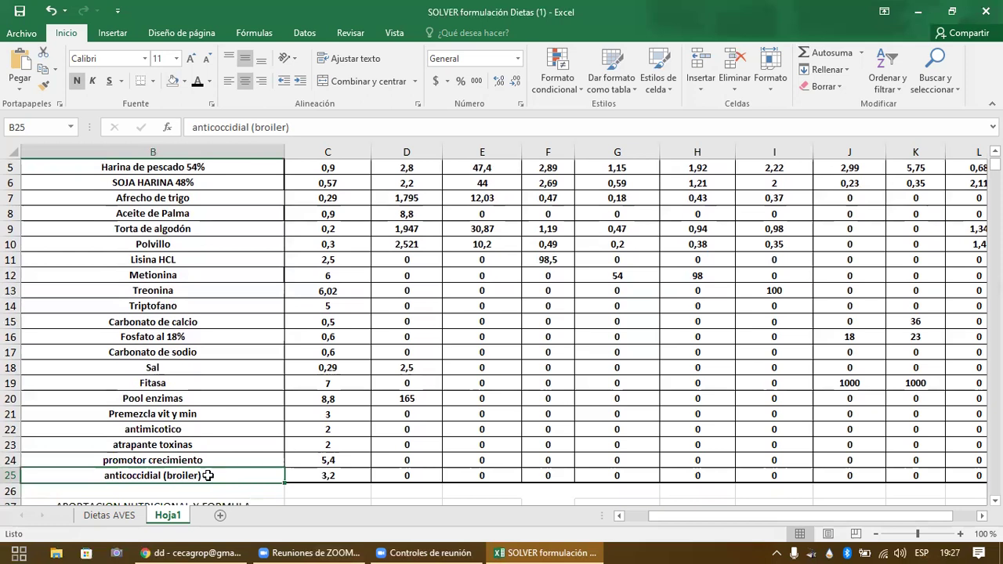
{"action": "key", "text": "Up"}
{"action": "key", "text": "Down"}
- Return to the heading row of COMPOSICION INGREDIENTES and examine the PRECIO/ kg and ENERGIA columns
{"action": "key", "text": "ctrl+Up"}
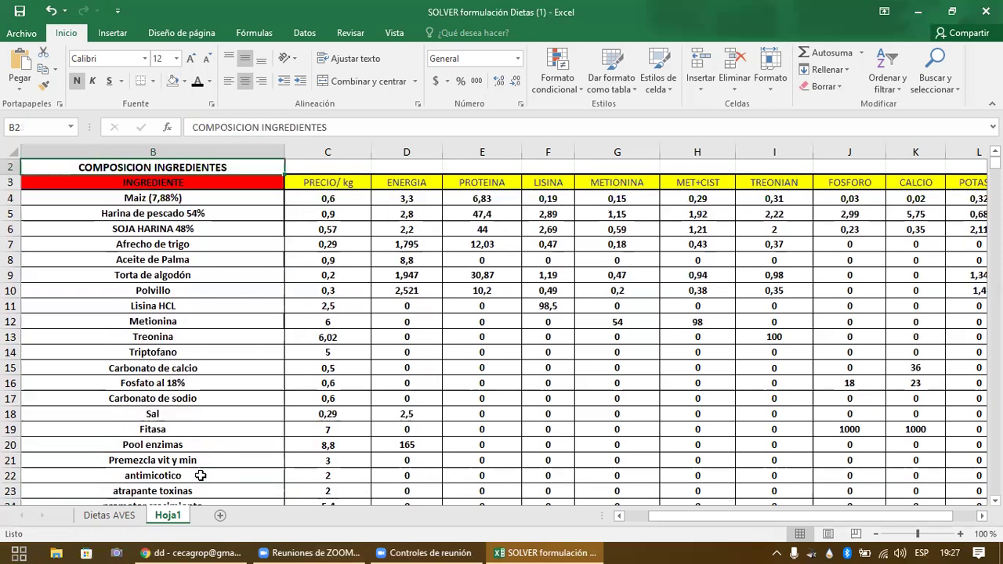
{"action": "key", "text": "Down"}
{"action": "scroll", "coordinate": [200, 475], "scroll_direction": "left", "scroll_amount": 1}
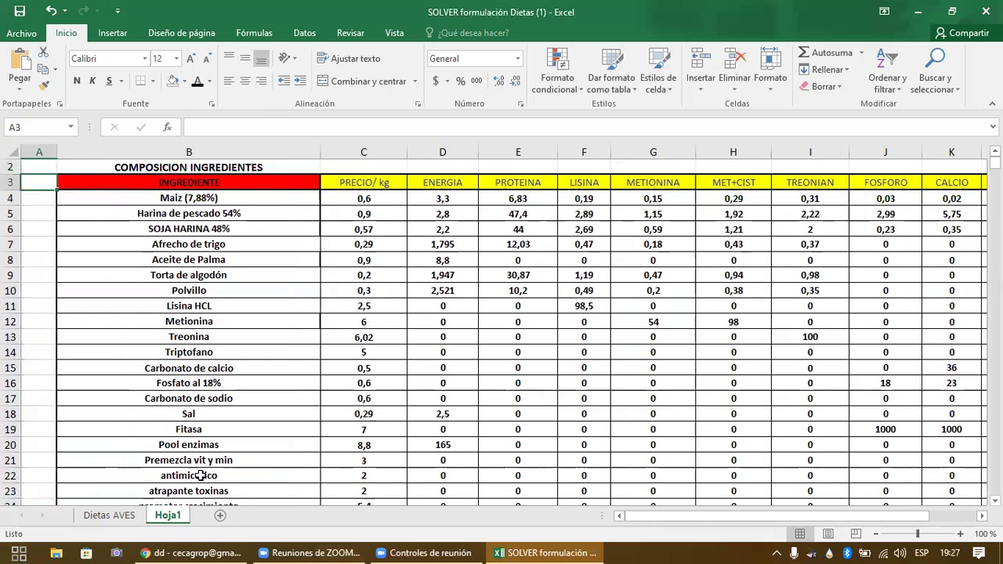
{"action": "key", "text": "Right"}
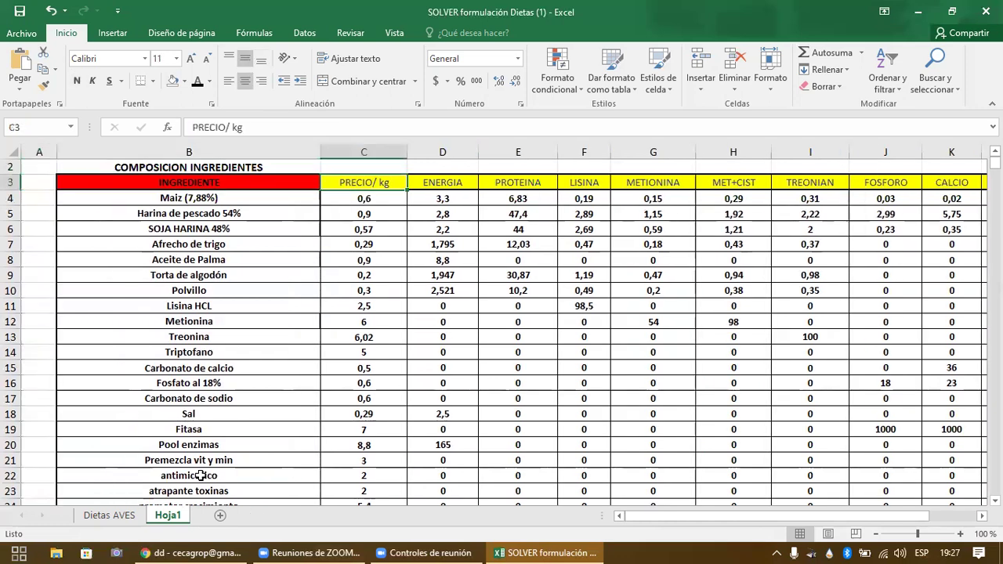
{"action": "key", "text": "Right"}
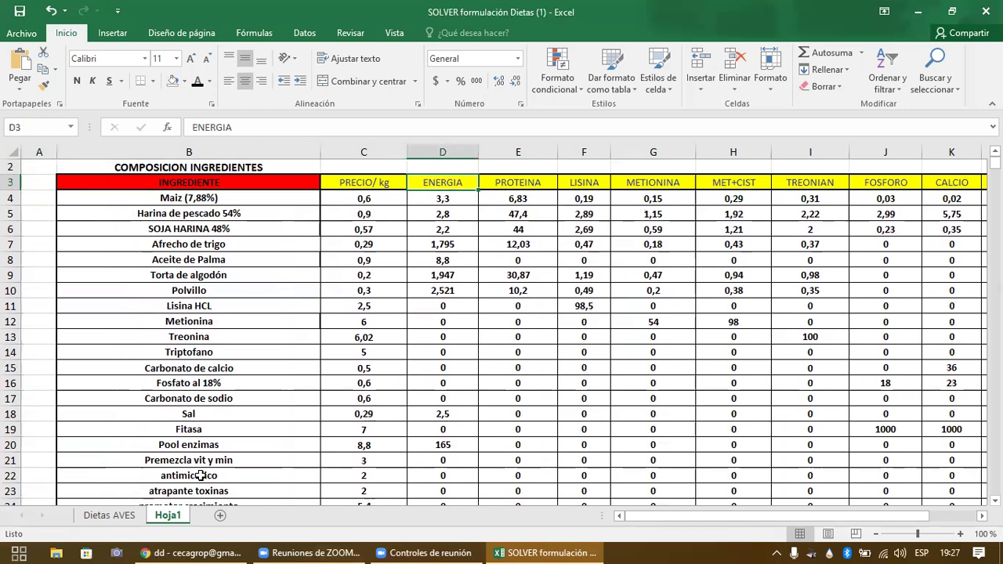
{"action": "key", "text": "Left"}
{"action": "key", "text": "Right"}
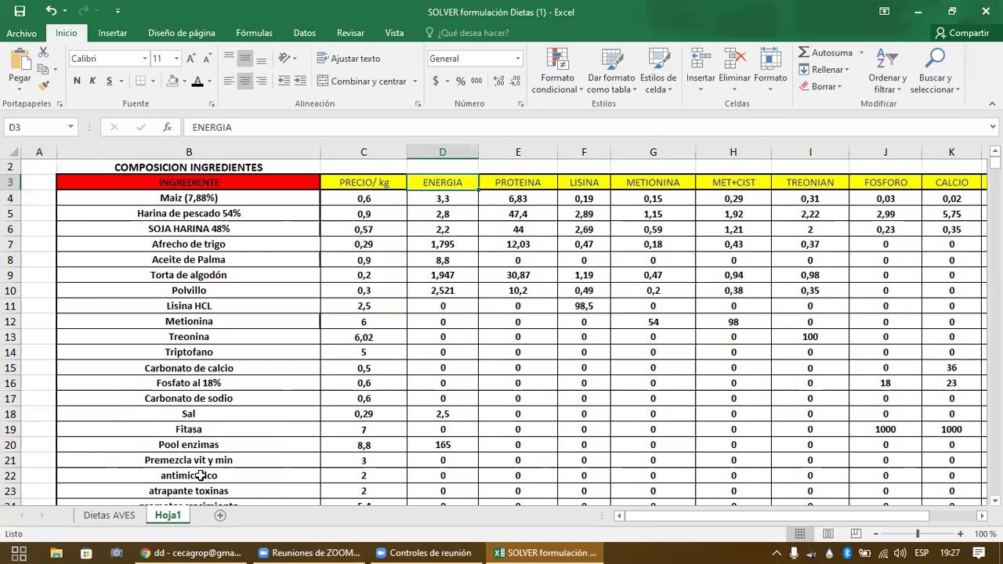
- Read across the nutrient headings from PROTEINA through the amino acids and minerals to CLORO and SODIO
{"action": "key", "text": "Right"}
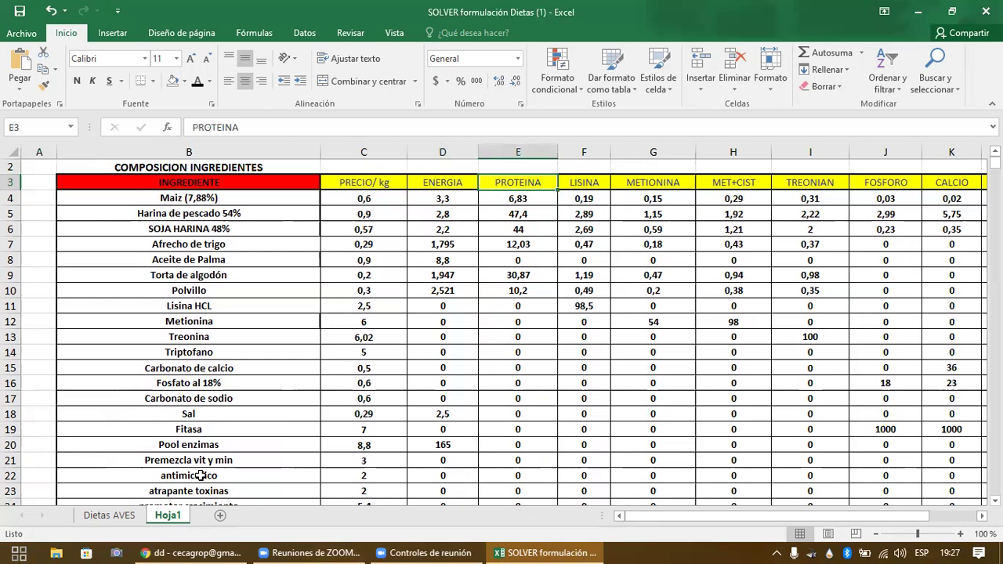
{"action": "key", "text": "Right"}
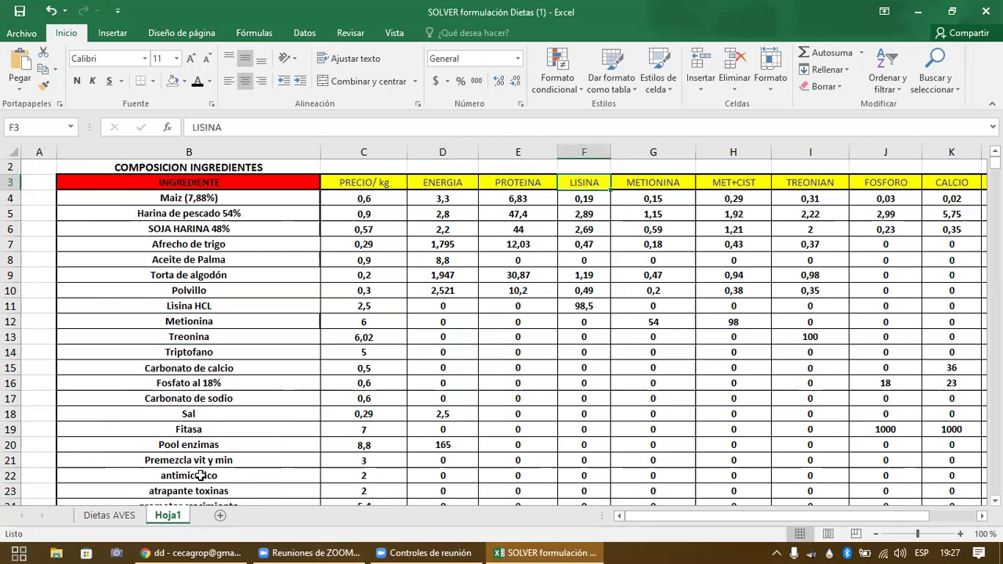
{"action": "key", "text": "Right"}
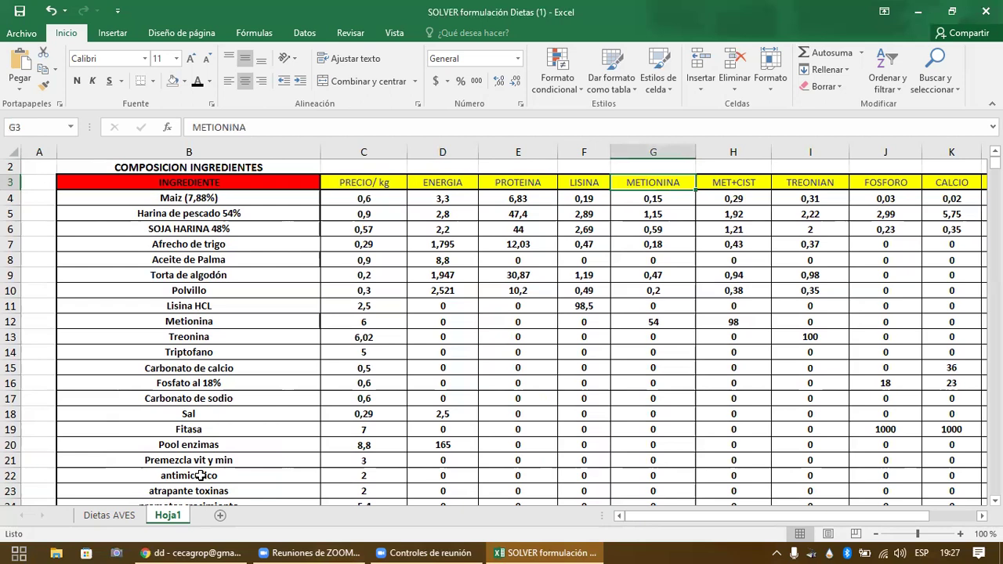
{"action": "key", "text": "Right"}
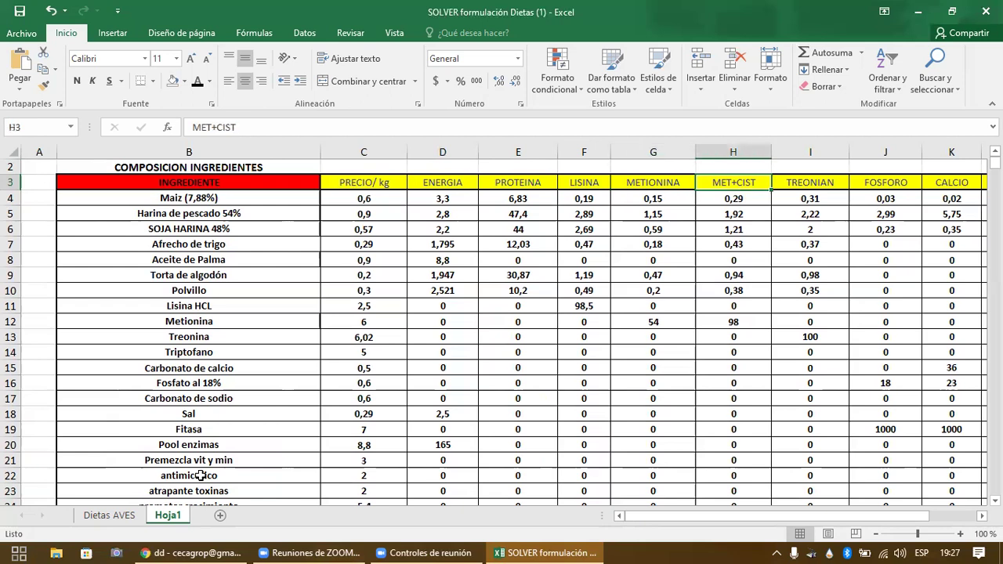
{"action": "key", "text": "Right"}
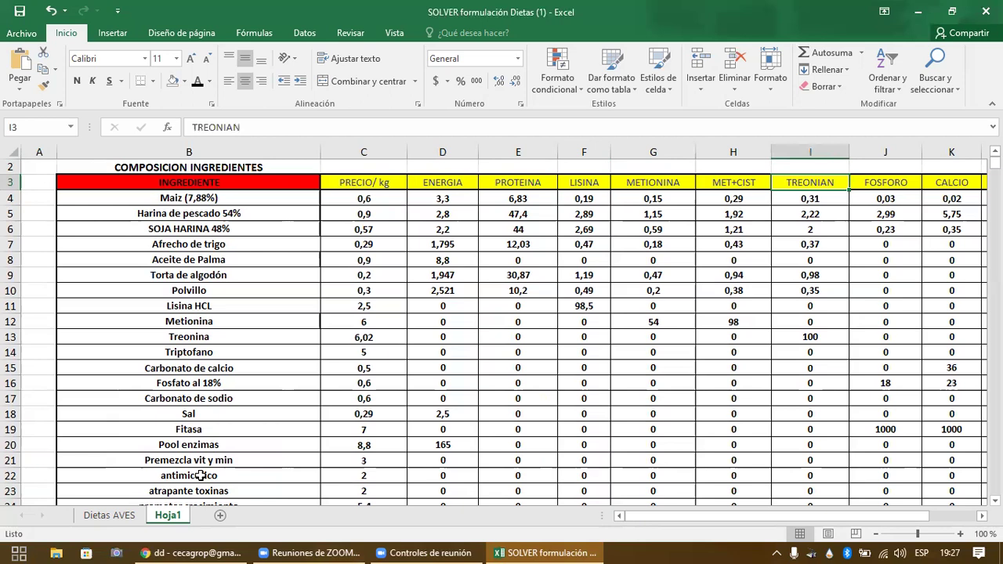
{"action": "key", "text": "Right"}
{"action": "key", "text": "Right"}
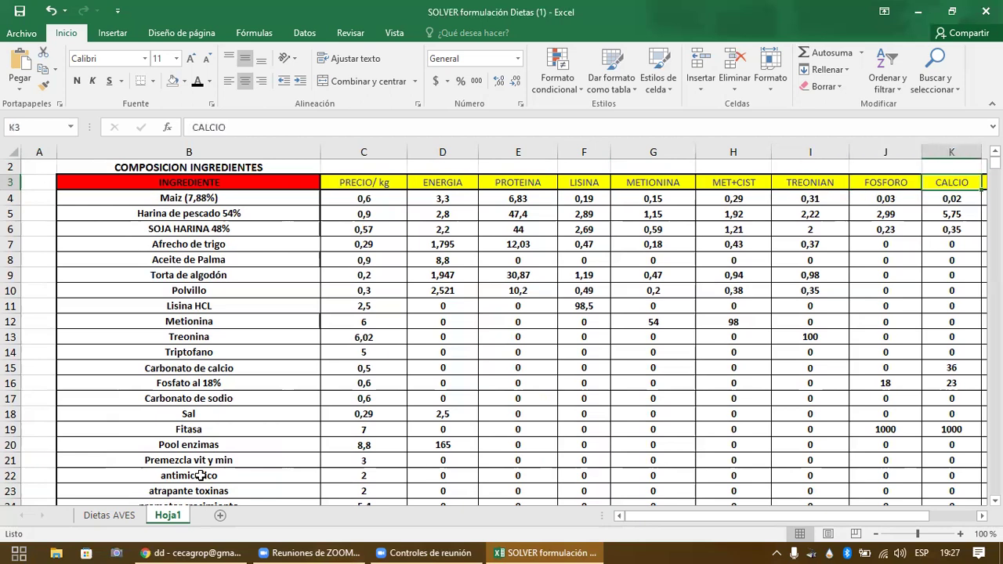
{"action": "key", "text": "Right"}
{"action": "key", "text": "Right"}
{"action": "key", "text": "Right"}
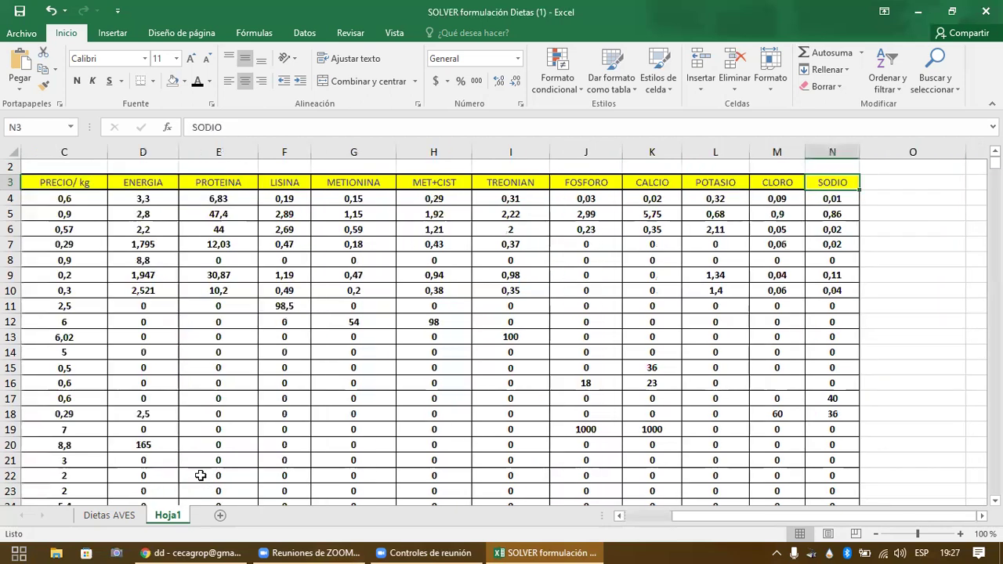
{"action": "key", "text": "Left"}
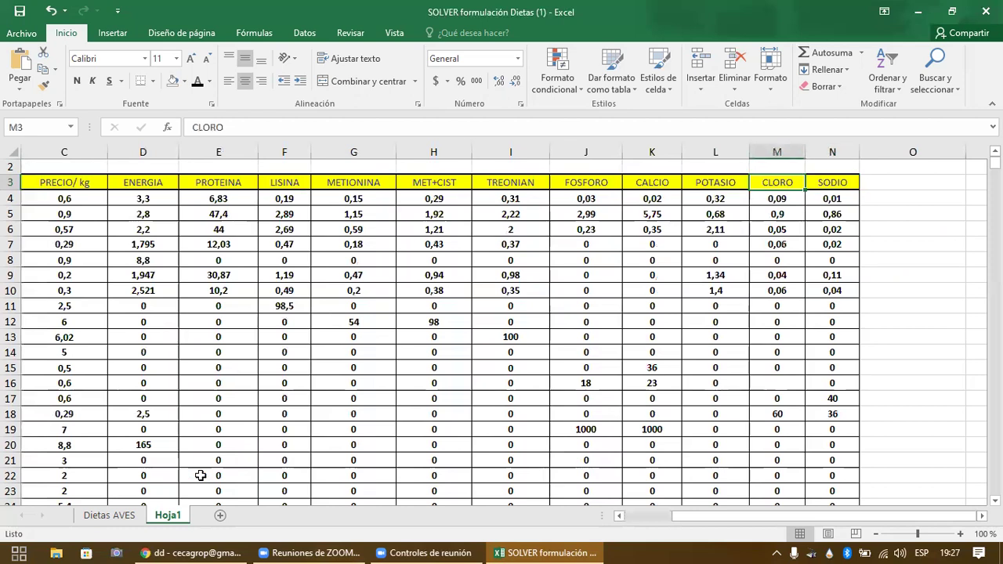
{"action": "key", "text": "Right"}
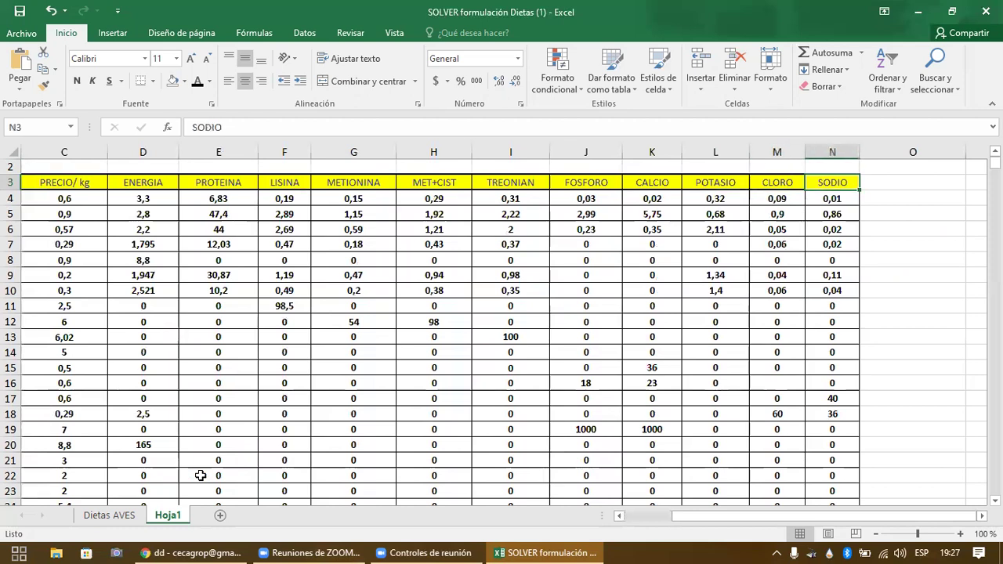
- Go across the whole heading row twice more, from the INGREDIENTE column to SODIO, and return to INGREDIENTE
{"action": "key", "text": "Home"}
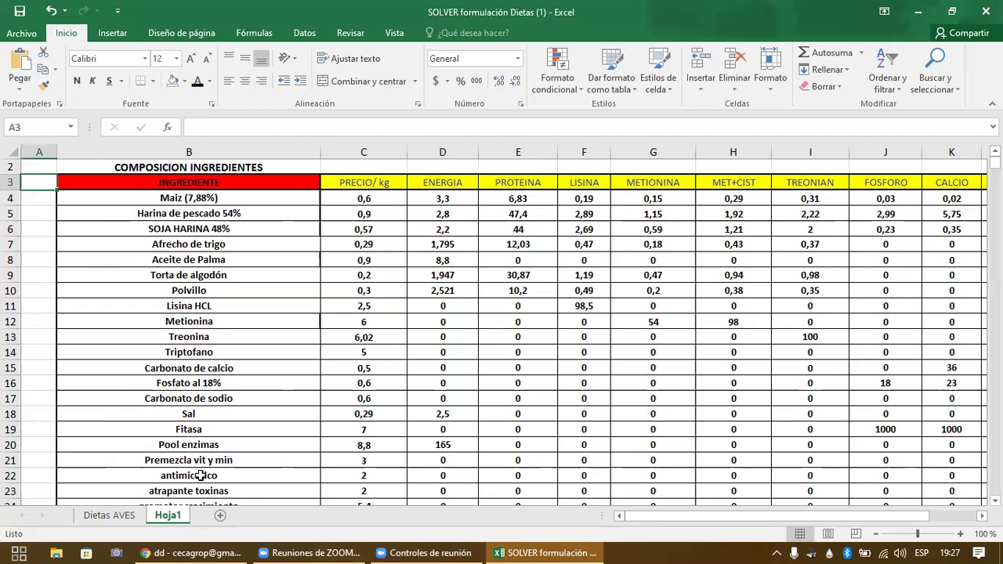
{"action": "key", "text": "Right"}
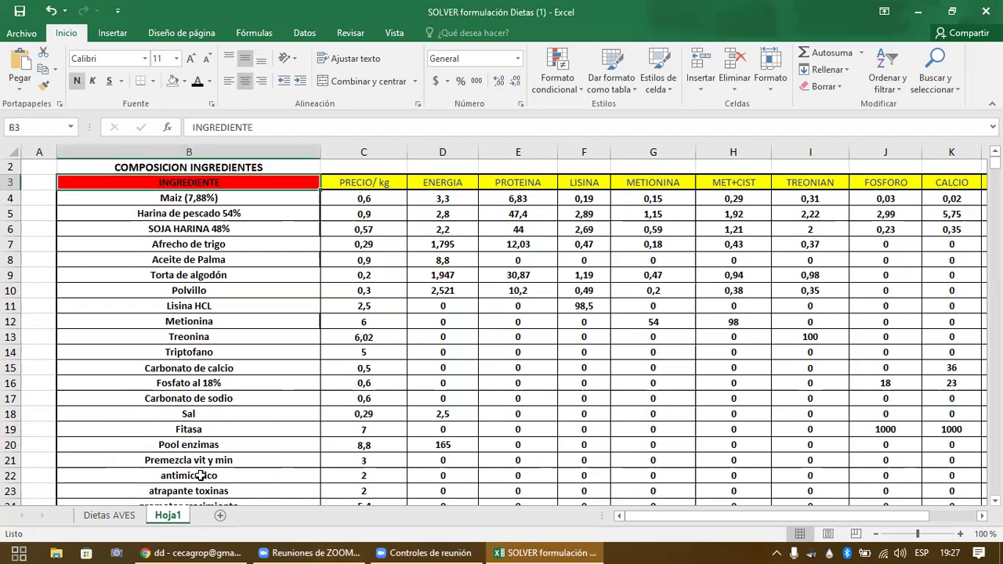
{"action": "key", "text": "Right"}
{"action": "key", "text": "Right"}
{"action": "key", "text": "Right"}
{"action": "key", "text": "Right"}
{"action": "key", "text": "Right"}
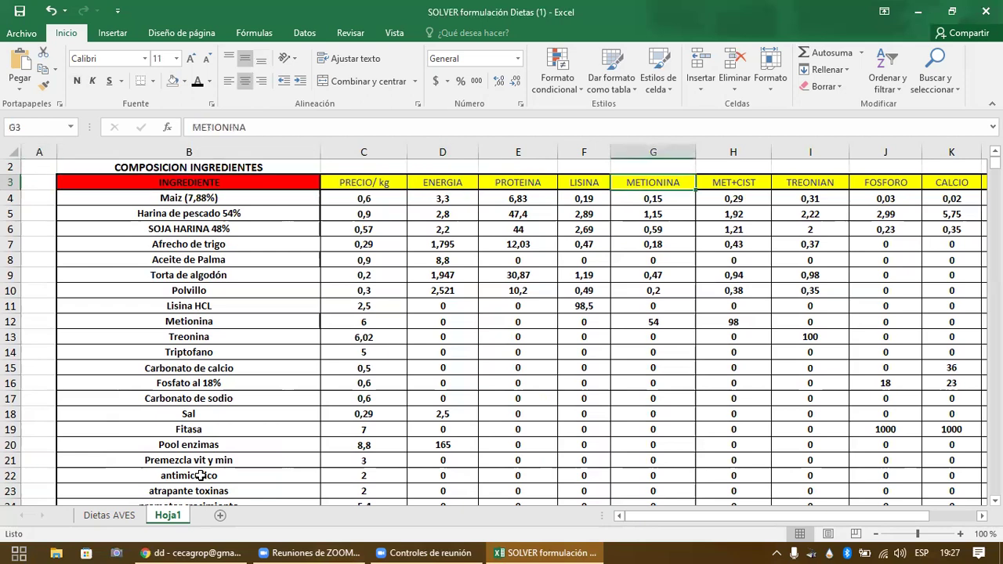
{"action": "key", "text": "Right"}
{"action": "key", "text": "Right"}
{"action": "key", "text": "Right"}
{"action": "key", "text": "Right"}
{"action": "key", "text": "Right"}
{"action": "key", "text": "Right"}
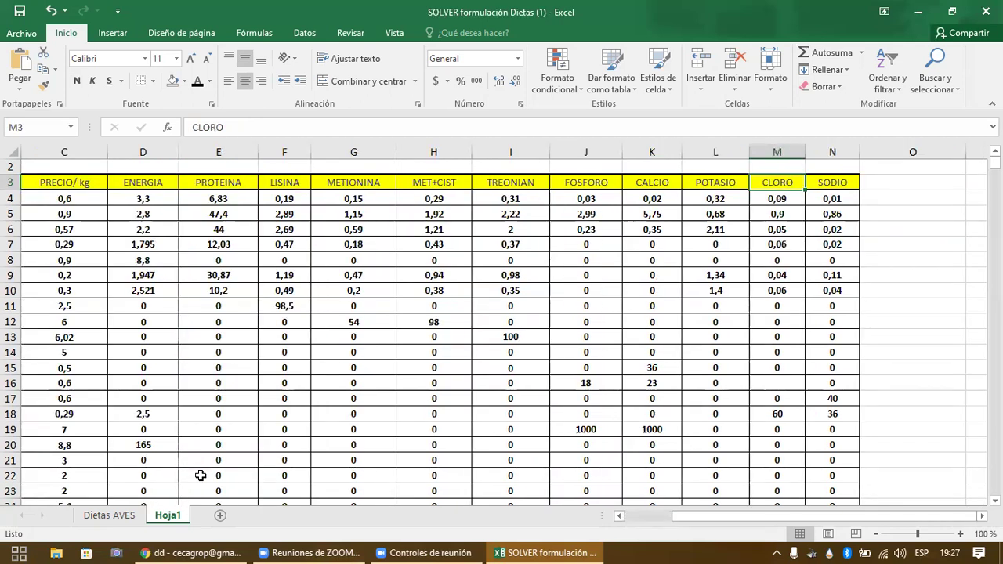
{"action": "key", "text": "Right"}
{"action": "key", "text": "Left"}
{"action": "key", "text": "ctrl+Left"}
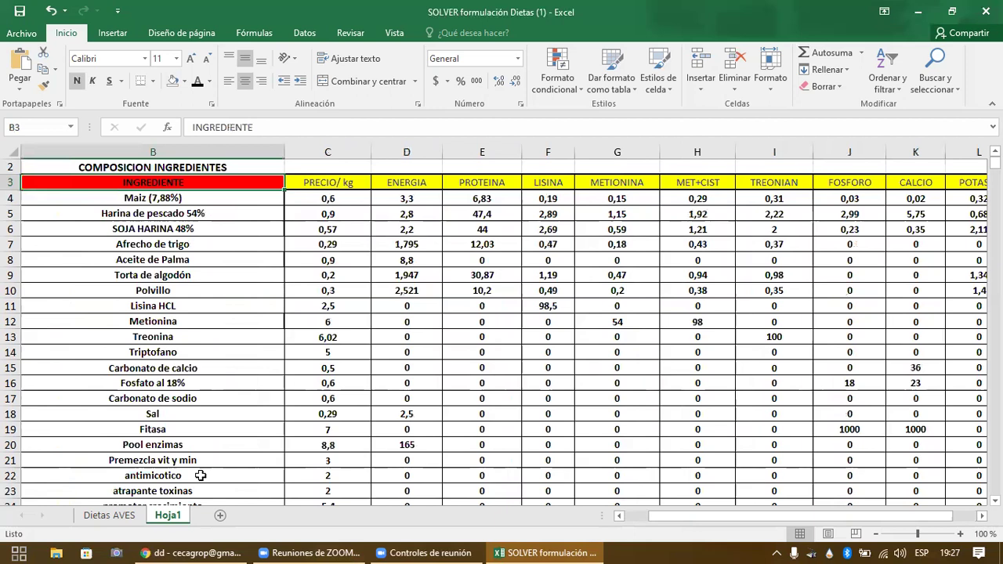
{"action": "key", "text": "Right"}
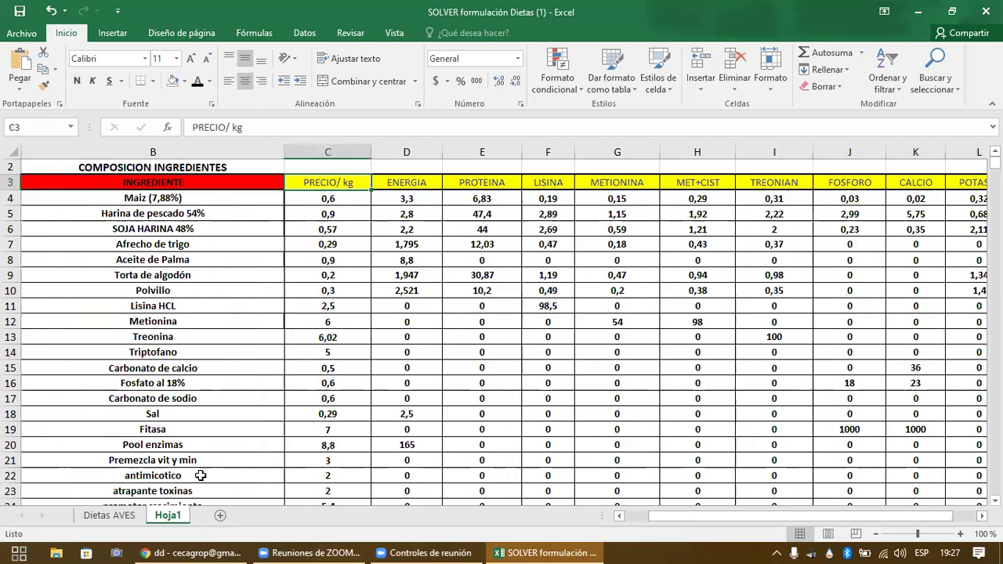
{"action": "key", "text": "Right"}
{"action": "key", "text": "Right"}
{"action": "key", "text": "Right"}
{"action": "key", "text": "Right"}
{"action": "key", "text": "Right"}
{"action": "key", "text": "Right"}
{"action": "key", "text": "Right"}
{"action": "key", "text": "Right"}
{"action": "key", "text": "Right"}
{"action": "key", "text": "Right"}
{"action": "key", "text": "Right"}
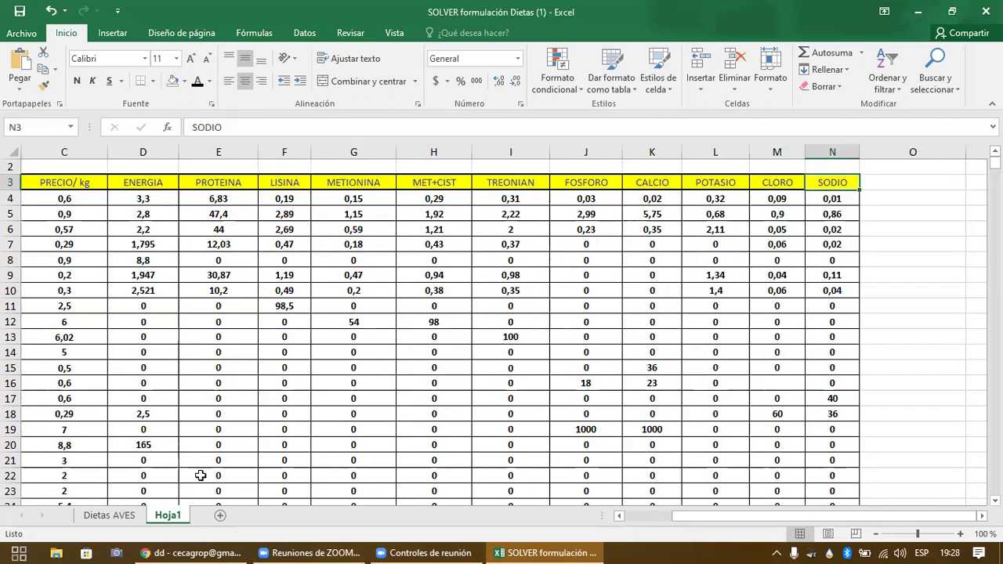
{"action": "key", "text": "ctrl+Left"}
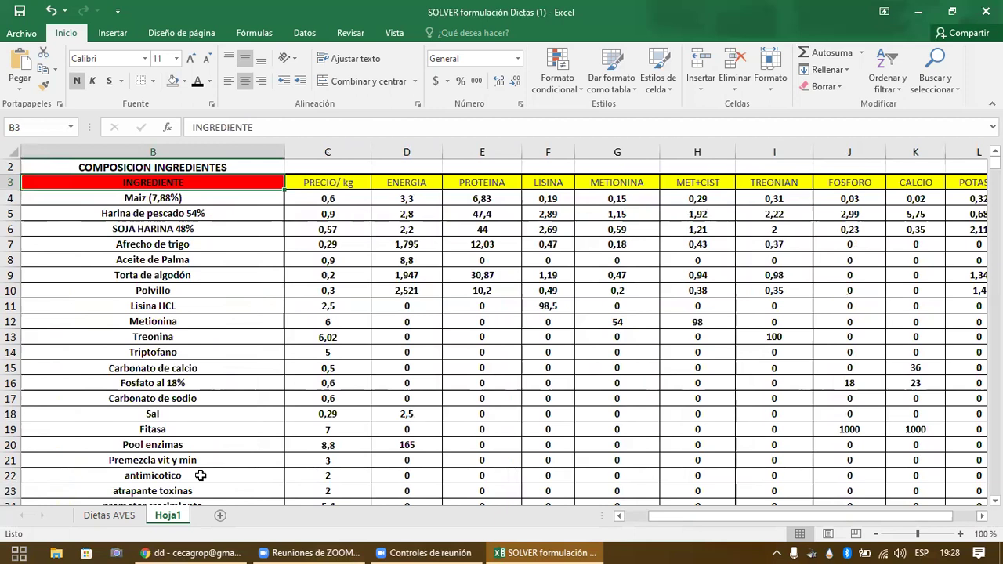
- Examine the price, energy, protein and lysine values in the Maiz (7,88%) row
{"action": "key", "text": "Right"}
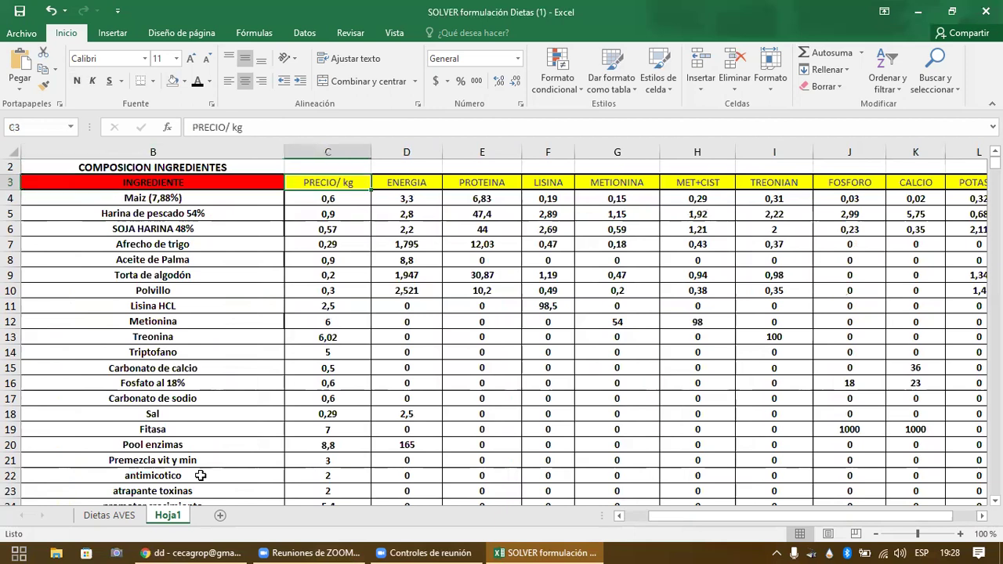
{"action": "key", "text": "Down"}
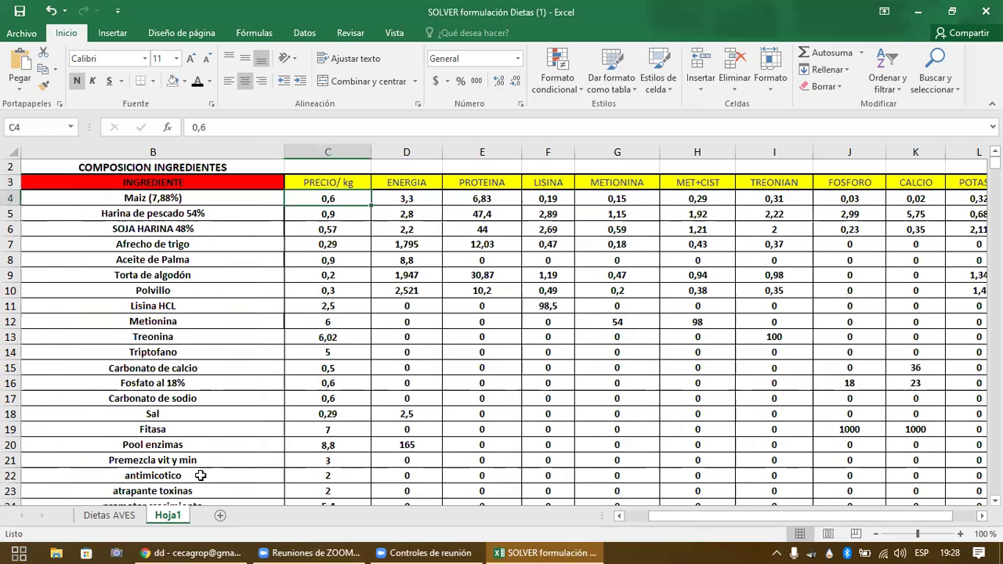
{"action": "key", "text": "Right"}
{"action": "key", "text": "Left"}
{"action": "key", "text": "Right"}
{"action": "key", "text": "Right"}
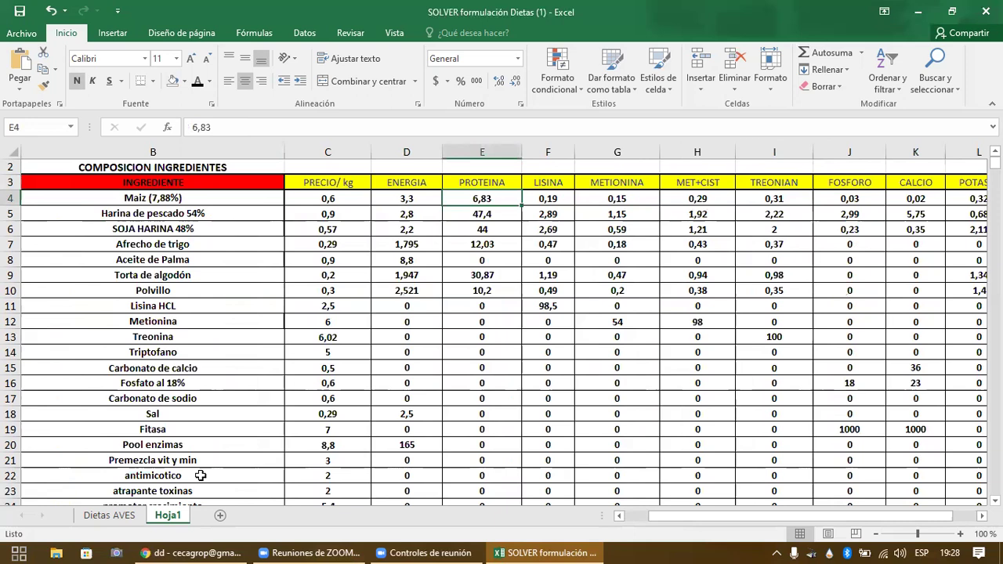
{"action": "key", "text": "Left"}
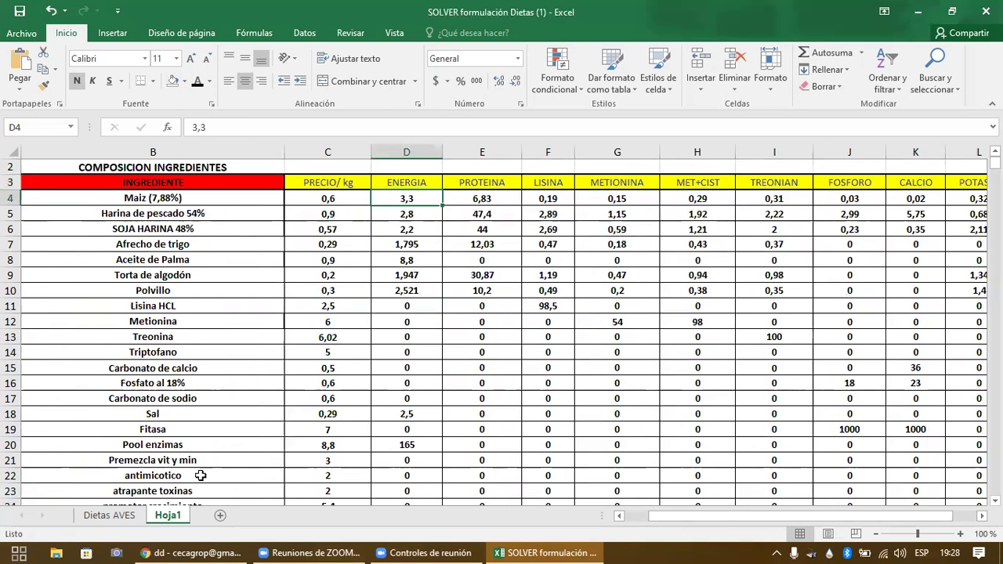
{"action": "key", "text": "Right"}
{"action": "key", "text": "Right"}
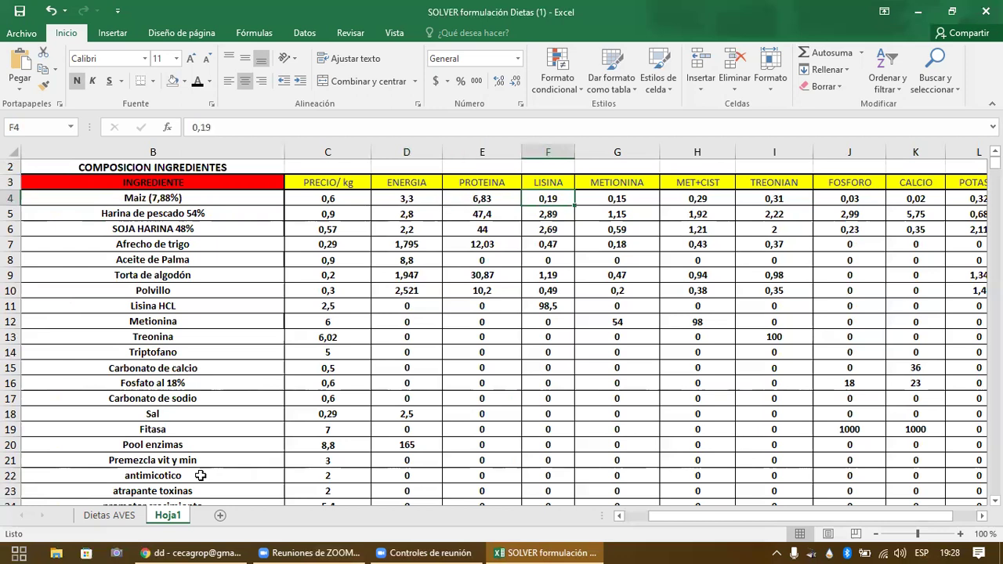
{"action": "key", "text": "Left"}
{"action": "key", "text": "Left"}
{"action": "key", "text": "Left"}
{"action": "key", "text": "Left"}
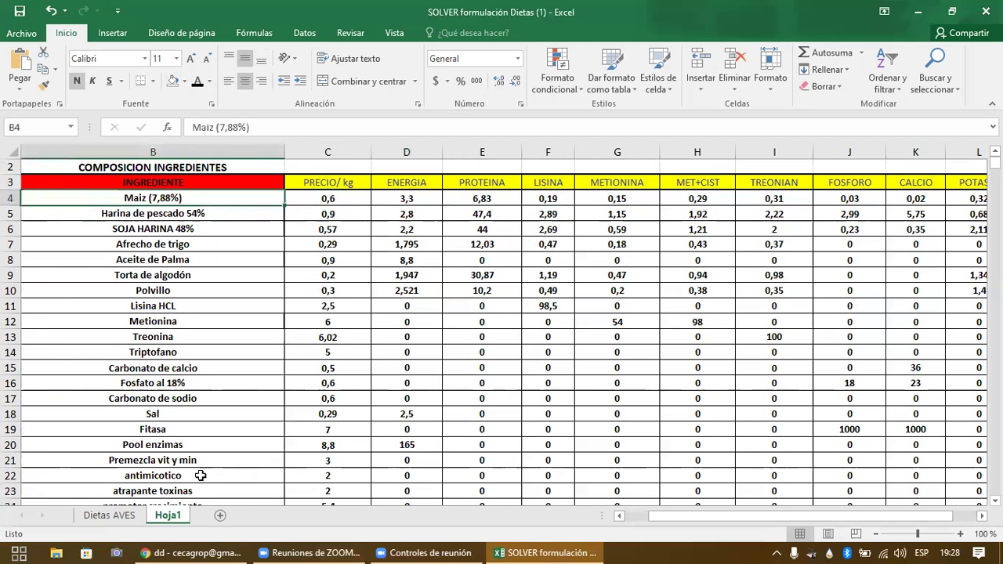
- Move down past COMPOSICION INGREDIENTES and read the ingredient list of the APORTACION NUTRICIONAL Y FORMULA table as far as Premezcla vit y min
{"action": "scroll", "coordinate": [201, 475], "scroll_direction": "left", "scroll_amount": 1}
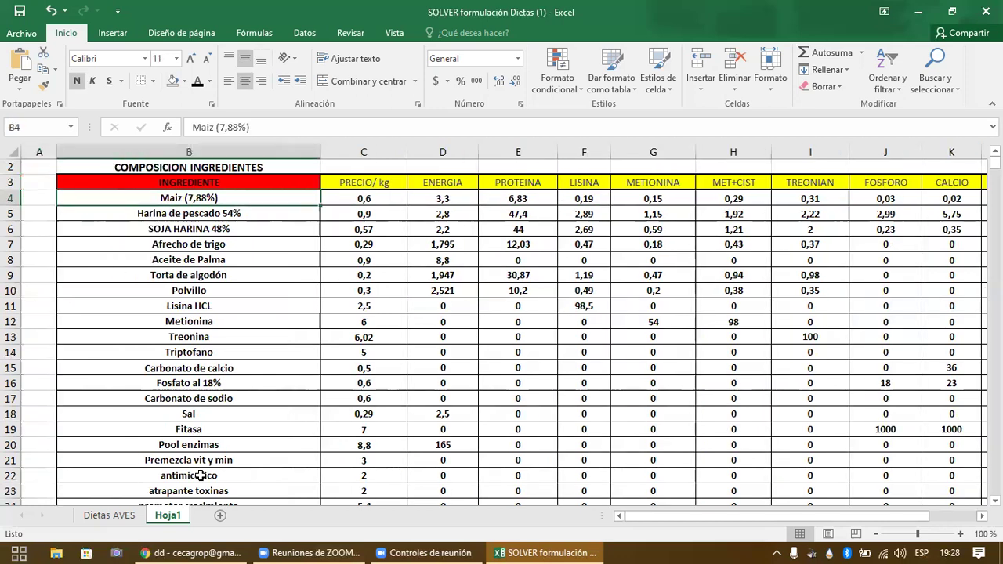
{"action": "key", "text": "ctrl+Down"}
{"action": "key", "text": "Down"}
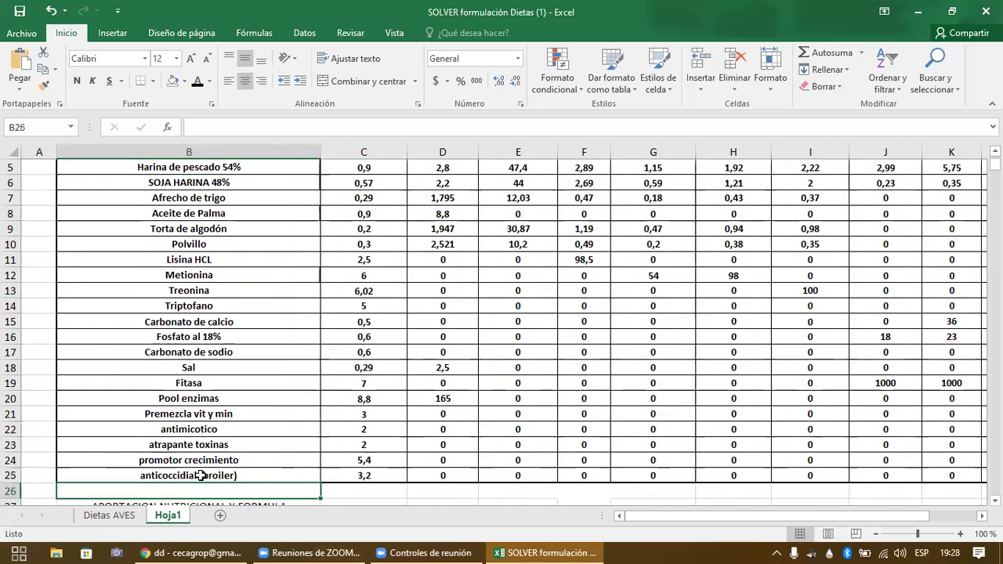
{"action": "key", "text": "Down"}
{"action": "key", "text": "Down"}
{"action": "key", "text": "Down"}
{"action": "key", "text": "Down"}
{"action": "key", "text": "Down"}
{"action": "key", "text": "Down"}
{"action": "key", "text": "Down"}
{"action": "key", "text": "Down"}
{"action": "key", "text": "Down"}
{"action": "key", "text": "Down"}
{"action": "key", "text": "Down"}
{"action": "key", "text": "Down"}
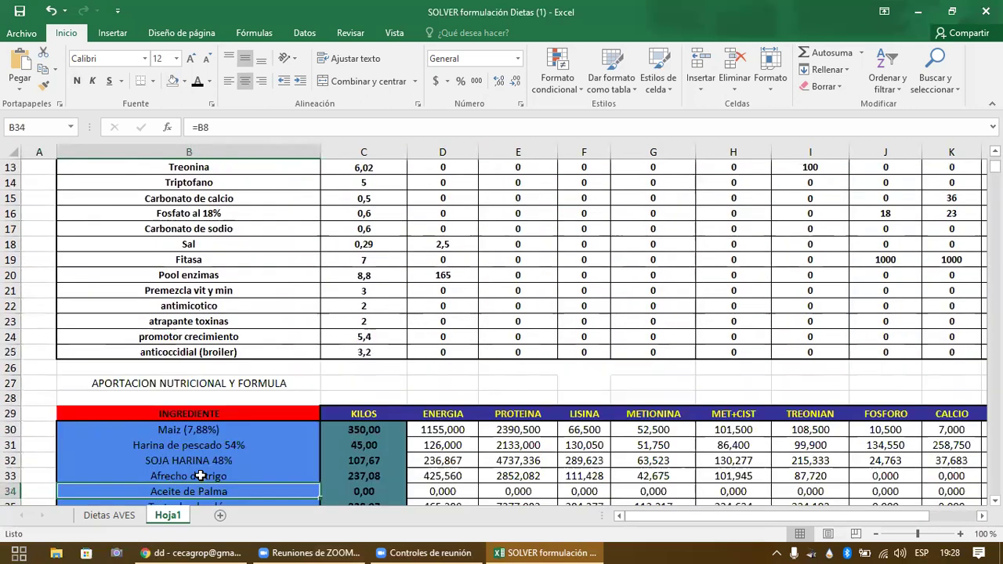
{"action": "key", "text": "Down"}
{"action": "key", "text": "Down"}
{"action": "key", "text": "Down"}
{"action": "key", "text": "Down"}
{"action": "key", "text": "Down"}
{"action": "key", "text": "Down"}
{"action": "key", "text": "Down"}
{"action": "key", "text": "Down"}
{"action": "key", "text": "Down"}
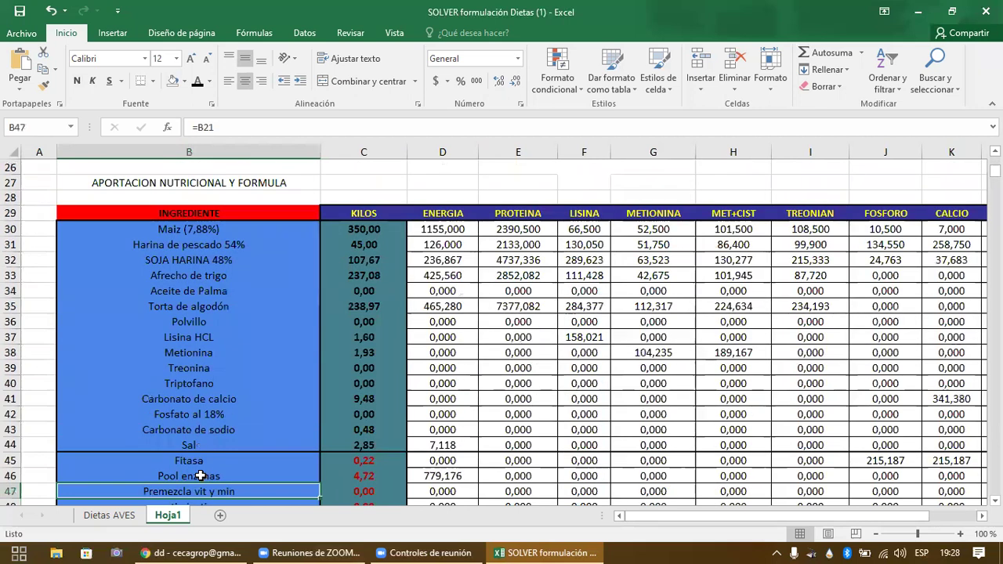
- Go back up through the formula table's ingredients to the COMPOSICION INGREDIENTES title and examine the composition table from its start
{"action": "key", "text": "Up"}
{"action": "key", "text": "Up"}
{"action": "key", "text": "Up"}
{"action": "key", "text": "Up"}
{"action": "key", "text": "Up"}
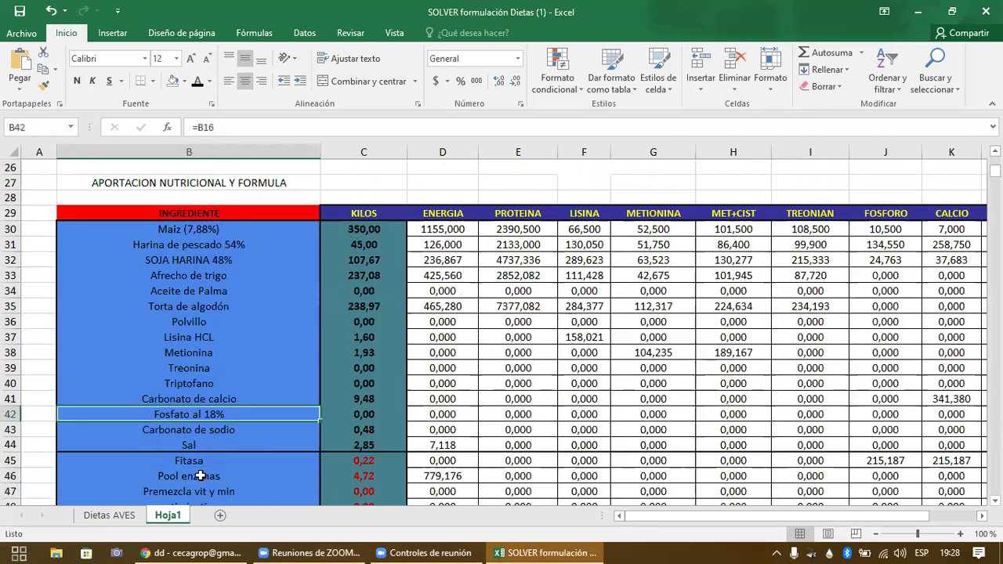
{"action": "key", "text": "Up"}
{"action": "key", "text": "Up"}
{"action": "key", "text": "Up"}
{"action": "key", "text": "Up"}
{"action": "key", "text": "Up"}
{"action": "key", "text": "Up"}
{"action": "key", "text": "Up"}
{"action": "key", "text": "Up"}
{"action": "key", "text": "Up"}
{"action": "key", "text": "Up"}
{"action": "key", "text": "Up"}
{"action": "key", "text": "Up"}
{"action": "key", "text": "Up"}
{"action": "key", "text": "Up"}
{"action": "key", "text": "Up"}
{"action": "key", "text": "Up"}
{"action": "key", "text": "Up"}
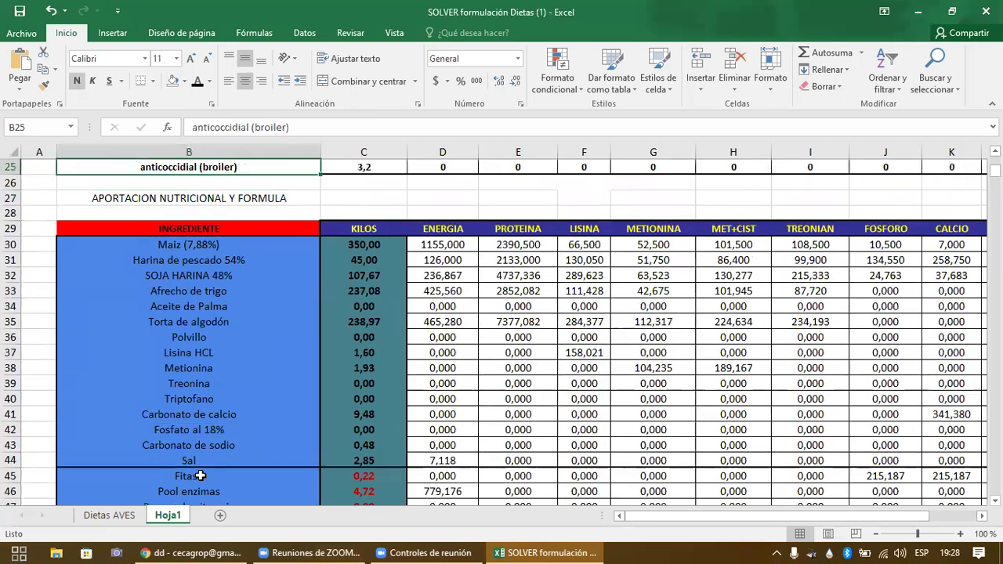
{"action": "key", "text": "ctrl+Up"}
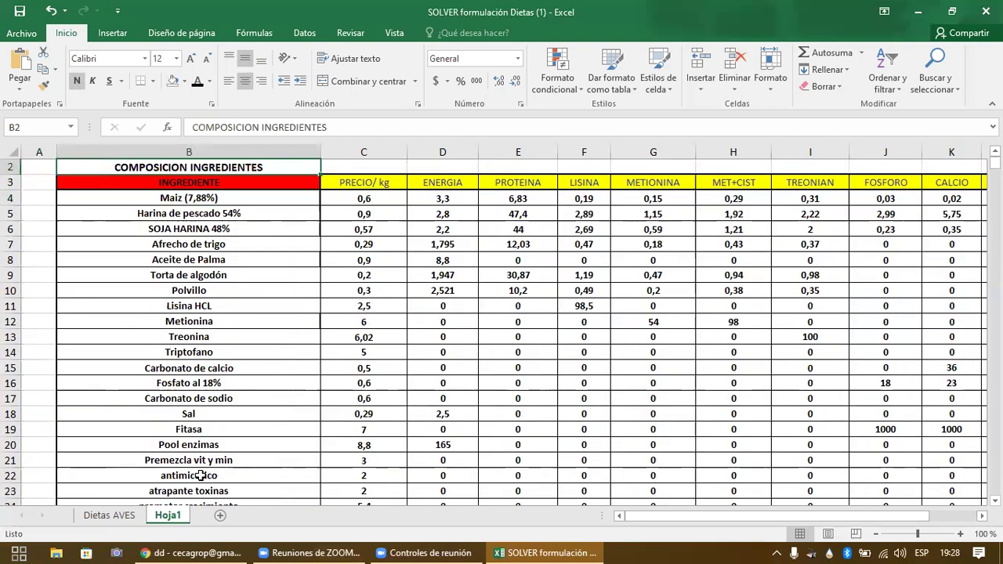
{"action": "key", "text": "Up"}
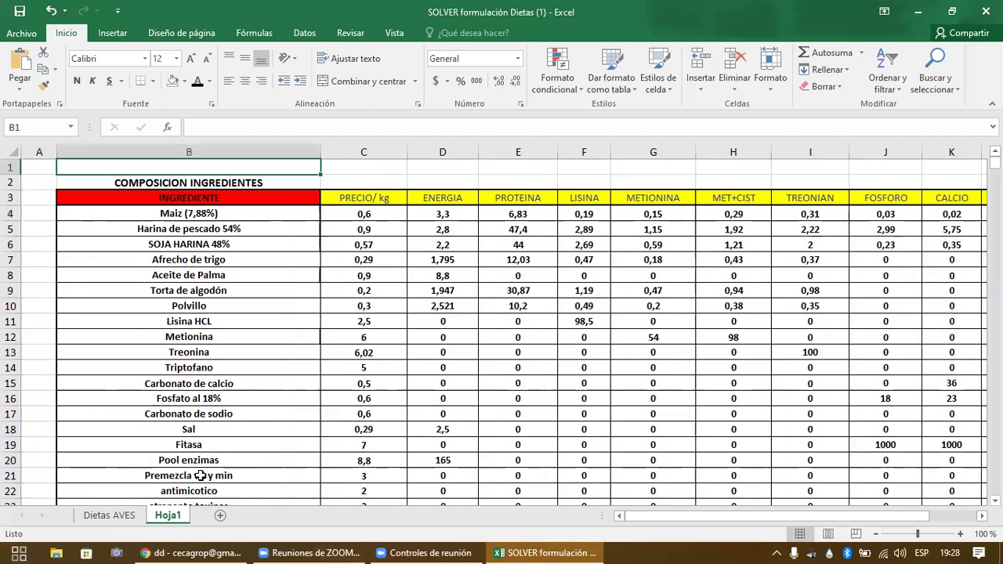
{"action": "key", "text": "Down"}
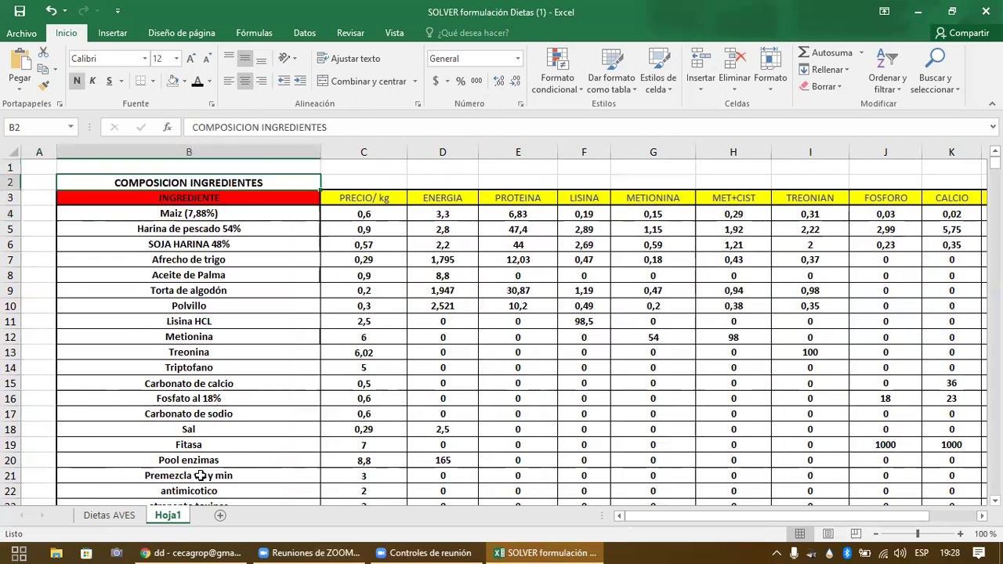
- Return to the APORTACION NUTRICIONAL Y FORMULA table and highlight its ingredient names from Maiz (7,88%) to Fitasa
{"action": "key", "text": "ctrl+Down"}
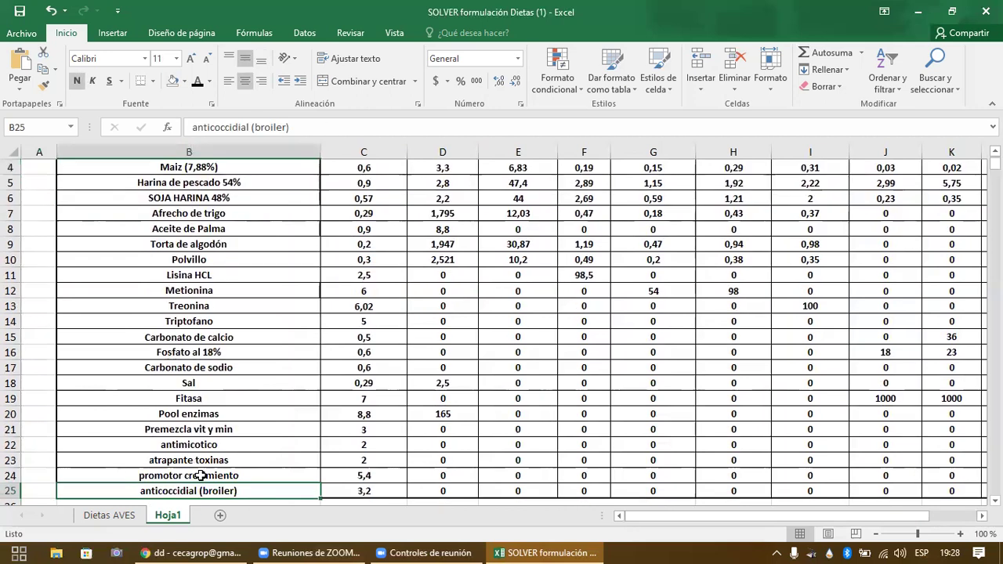
{"action": "key", "text": "Down"}
{"action": "key", "text": "ctrl+z"}
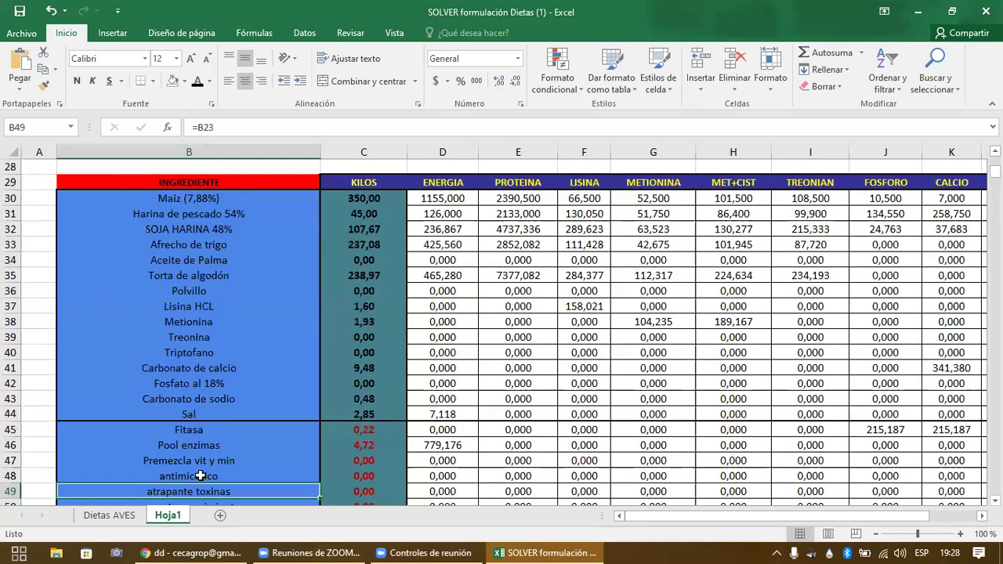
{"action": "left_click", "coordinate": [367, 199]}
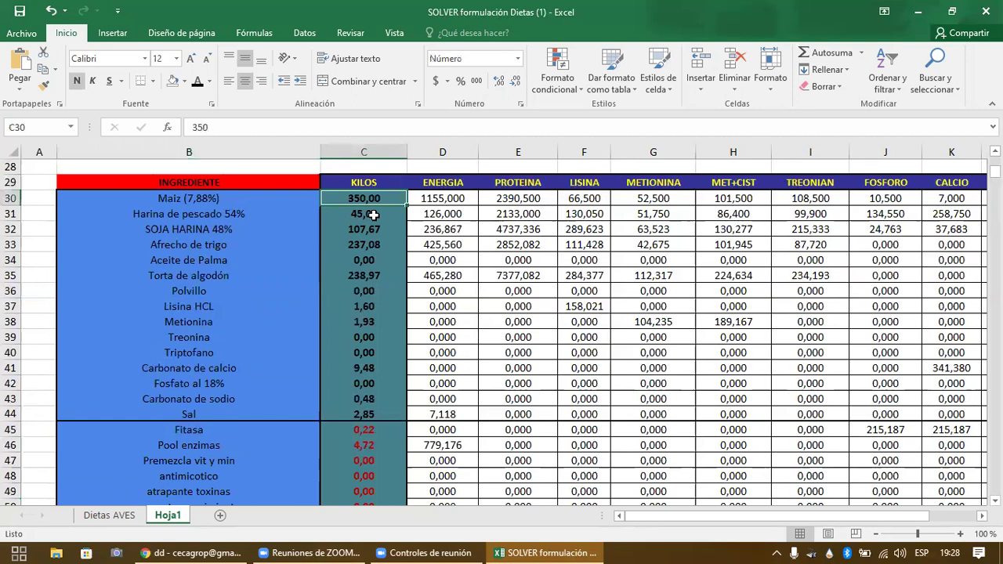
{"action": "key", "text": "Left"}
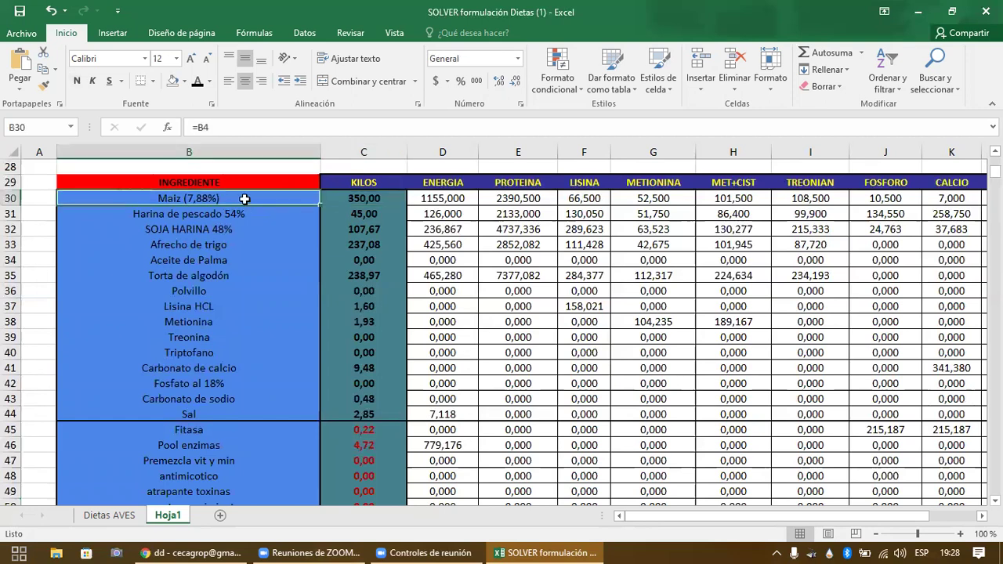
{"action": "left_click", "coordinate": [237, 414], "text": "shift"}
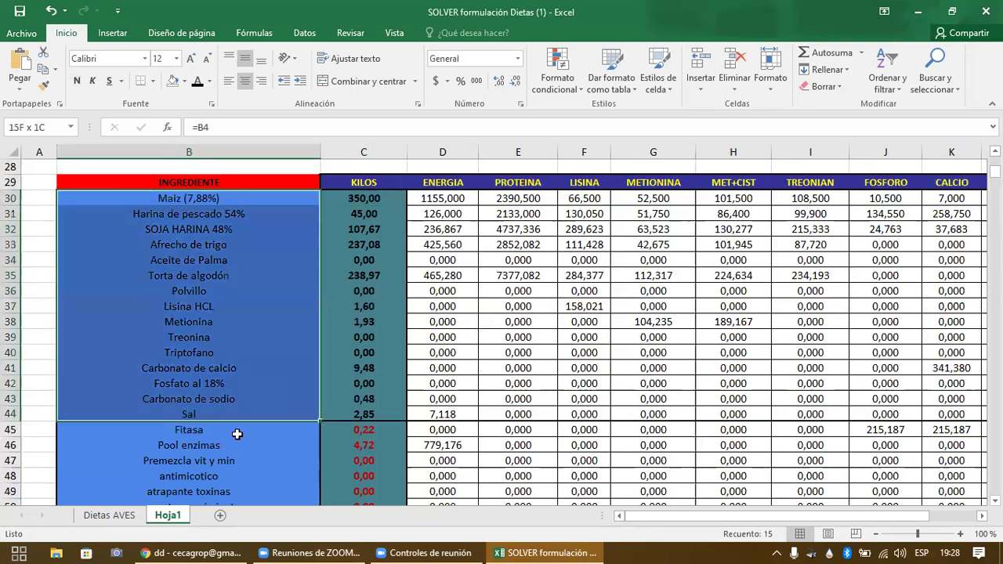
{"action": "left_click", "coordinate": [236, 433], "text": "shift"}
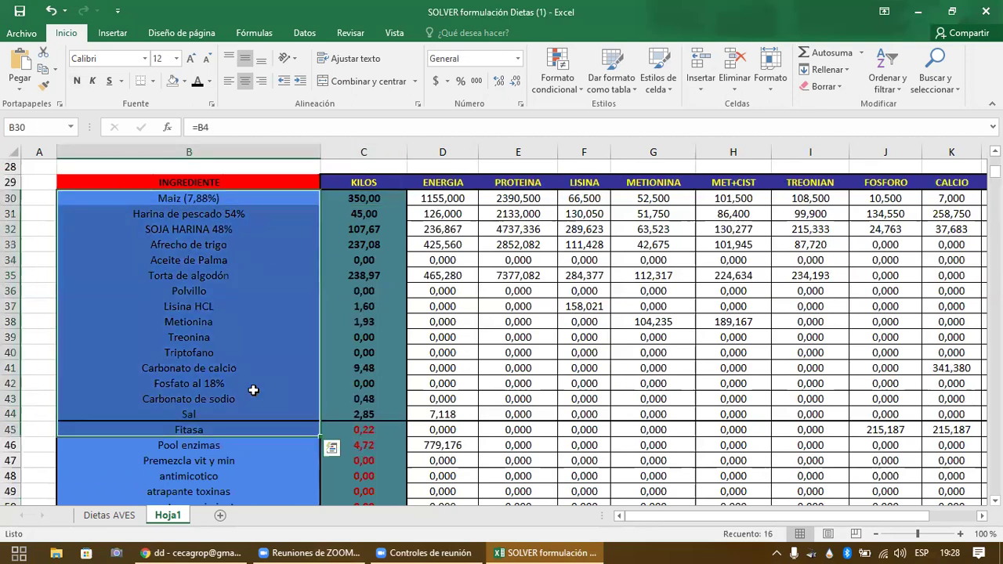
- Examine the KILOS value and the ENERGIA and PROTEINA formulas in the Maiz (7,88%) row of the formula table
{"action": "left_click", "coordinate": [326, 233]}
{"action": "key", "text": "Right"}
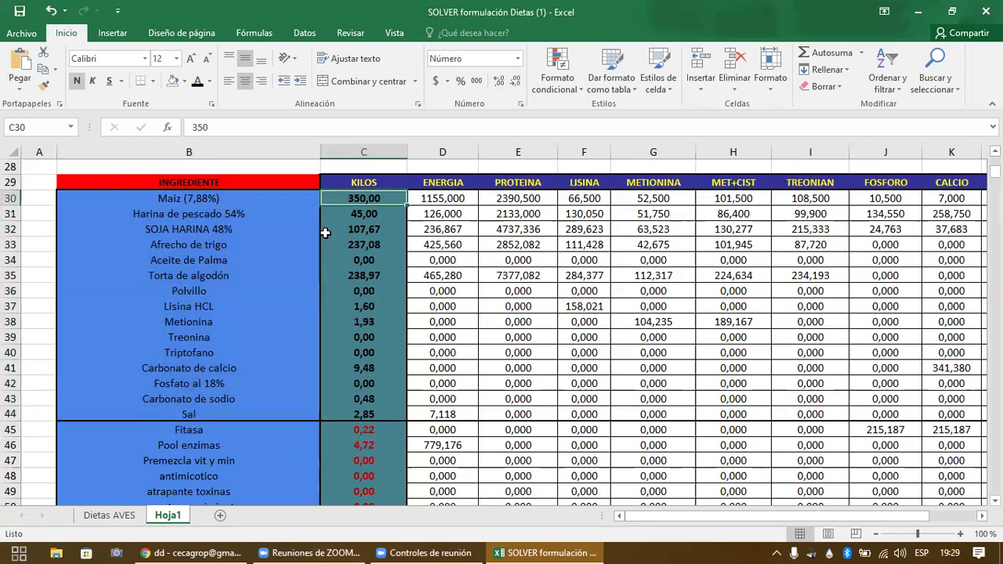
{"action": "key", "text": "Right"}
{"action": "key", "text": "Right"}
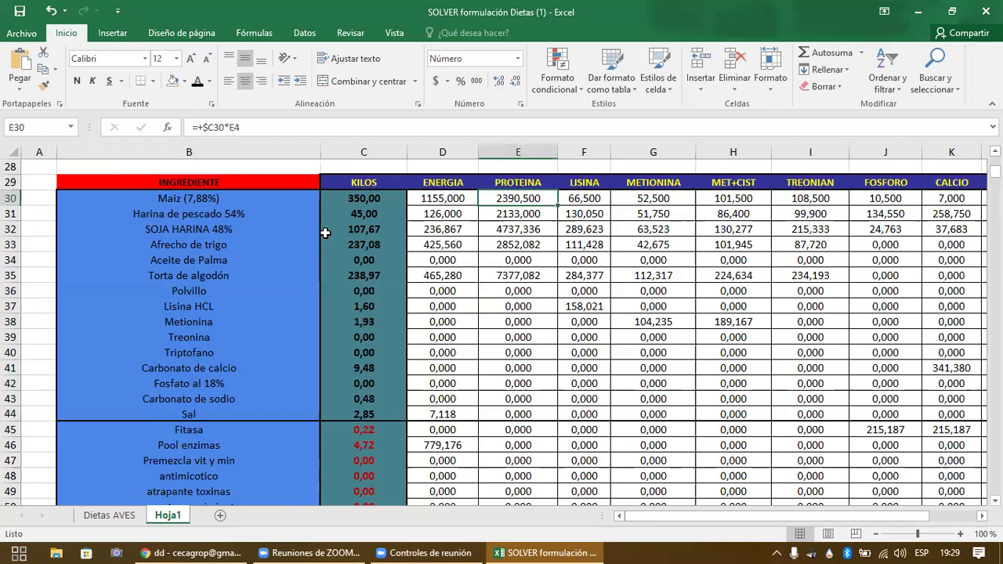
{"action": "key", "text": "Left"}
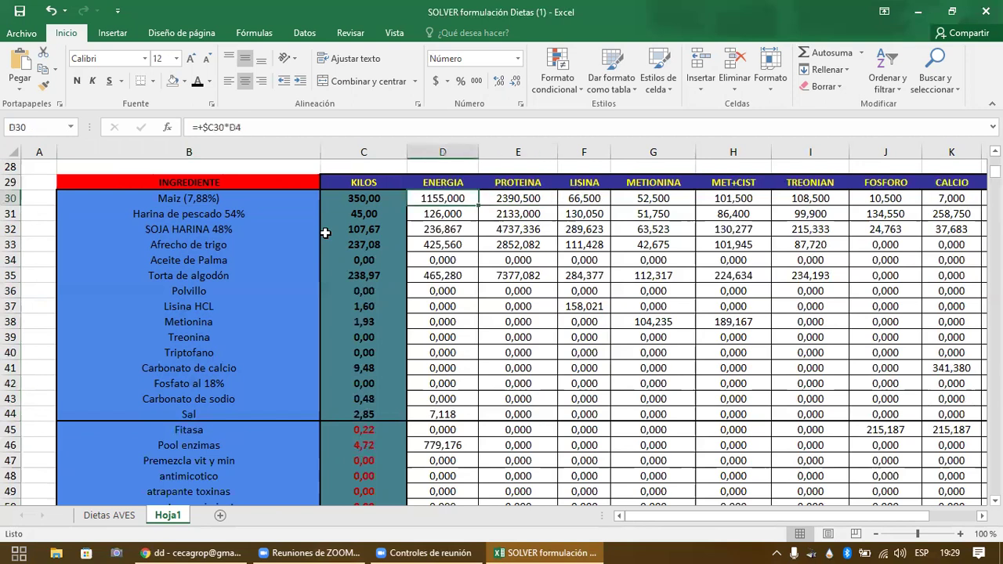
{"action": "key", "text": "Left"}
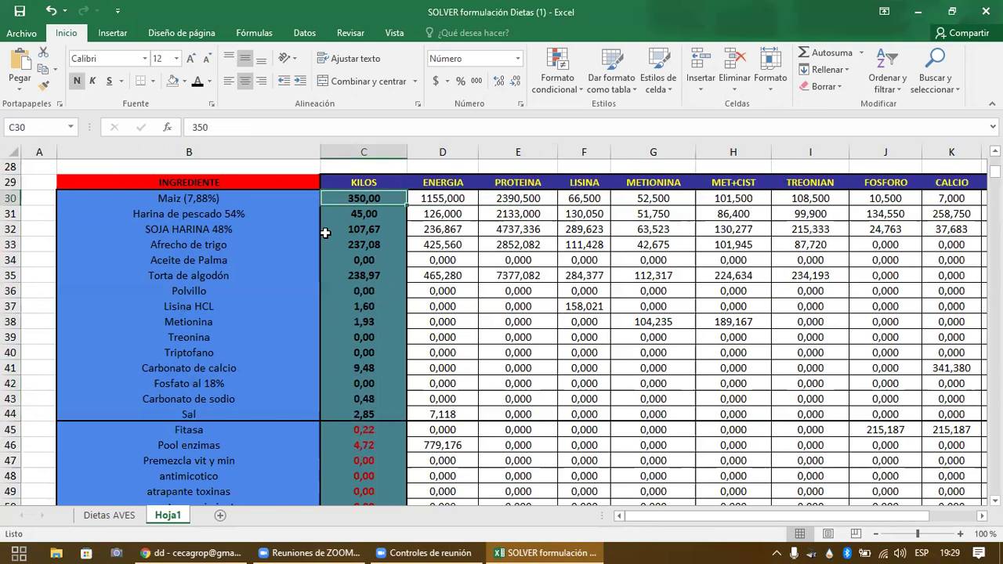
{"action": "key", "text": "Right"}
{"action": "key", "text": "Left"}
- Follow the KILOS column down to the TOTAL row and inspect the cell range summed by its SUMA formula
{"action": "key", "text": "Down"}
{"action": "key", "text": "Down"}
{"action": "key", "text": "Down"}
{"action": "key", "text": "Down"}
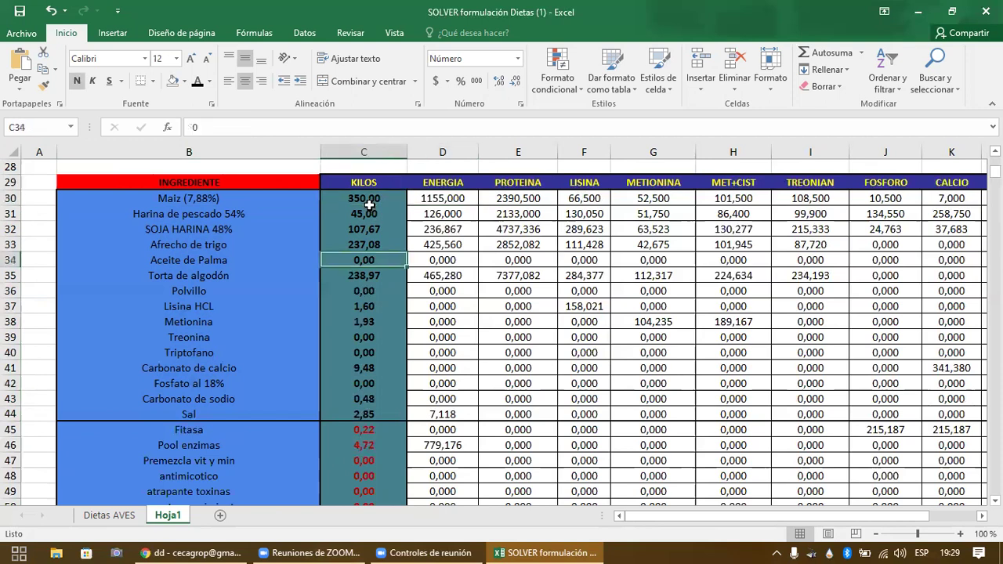
{"action": "key", "text": "ctrl+Down"}
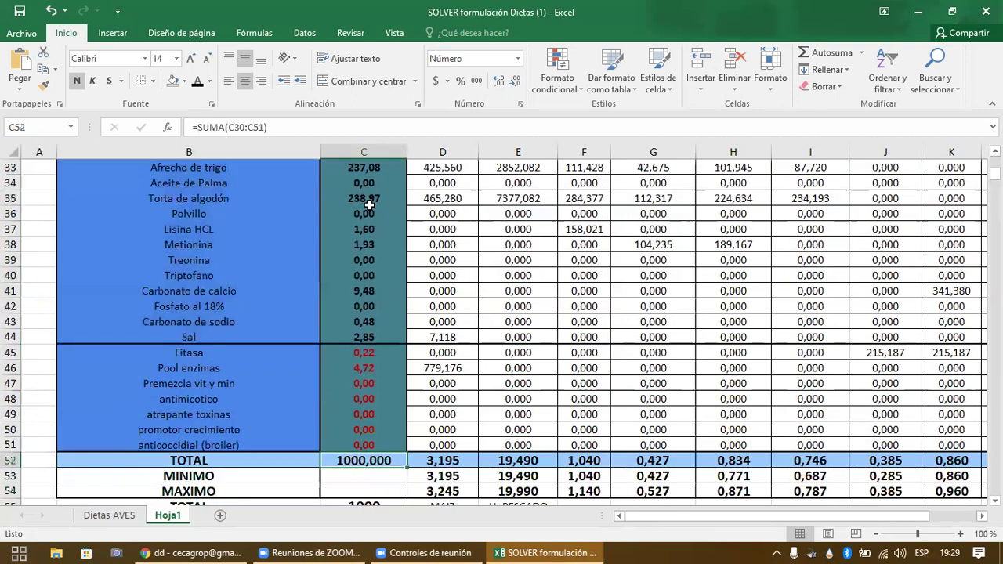
{"action": "left_click", "coordinate": [338, 128]}
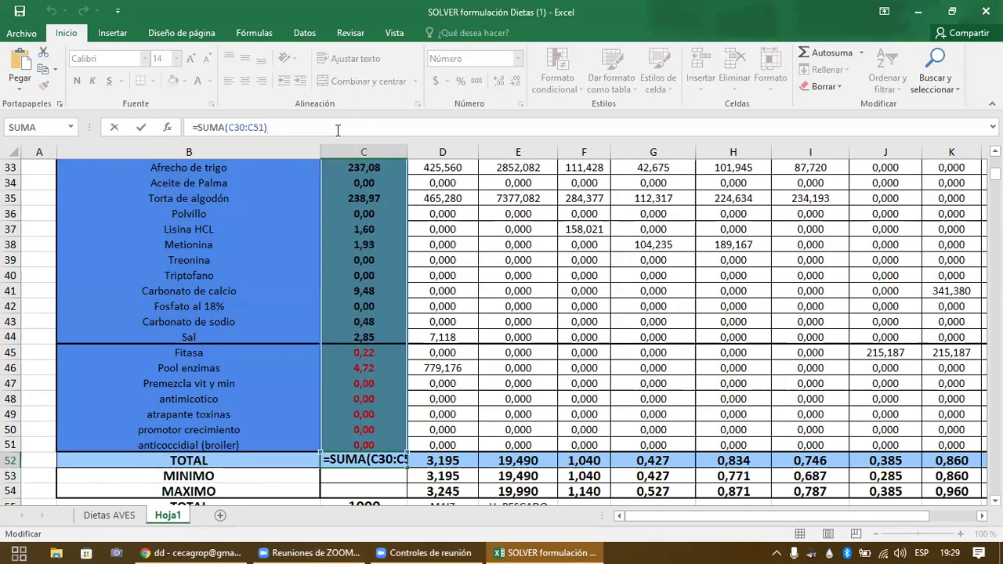
{"action": "key", "text": "Return"}
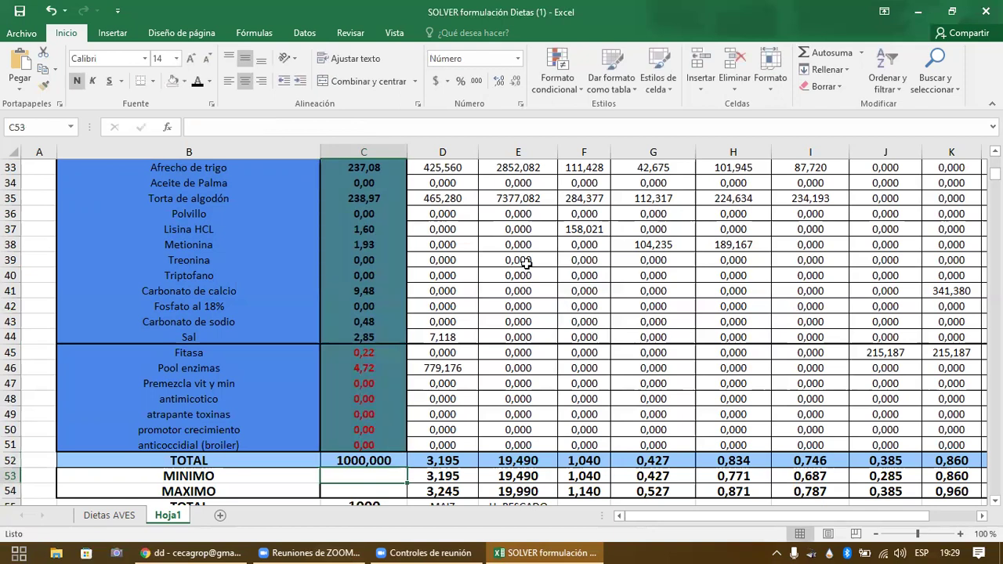
- Format the KILOS total in cell C52 to show no decimals
{"action": "key", "text": "Up"}
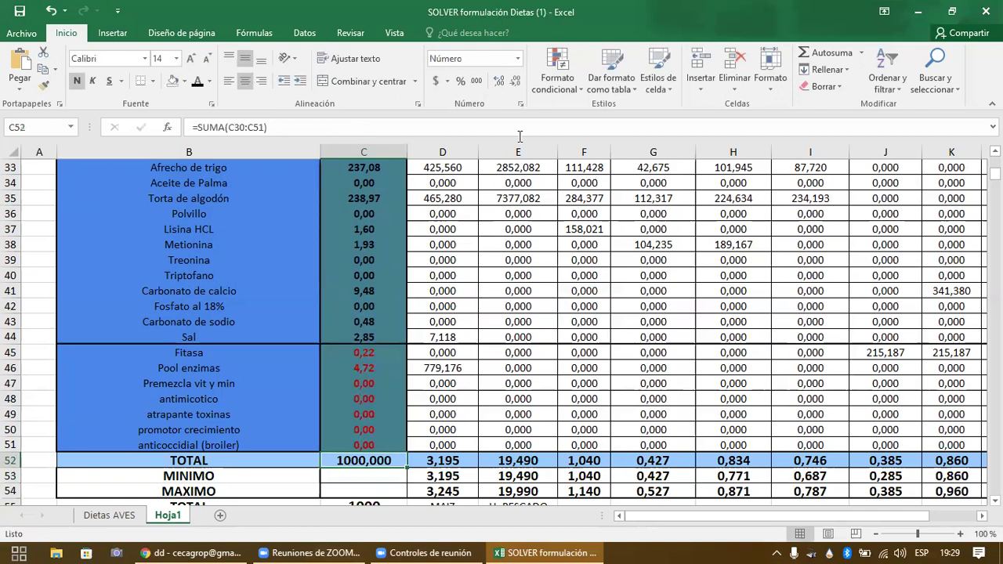
{"action": "left_click", "coordinate": [516, 83]}
{"action": "left_click", "coordinate": [516, 83]}
{"action": "left_click", "coordinate": [515, 82]}
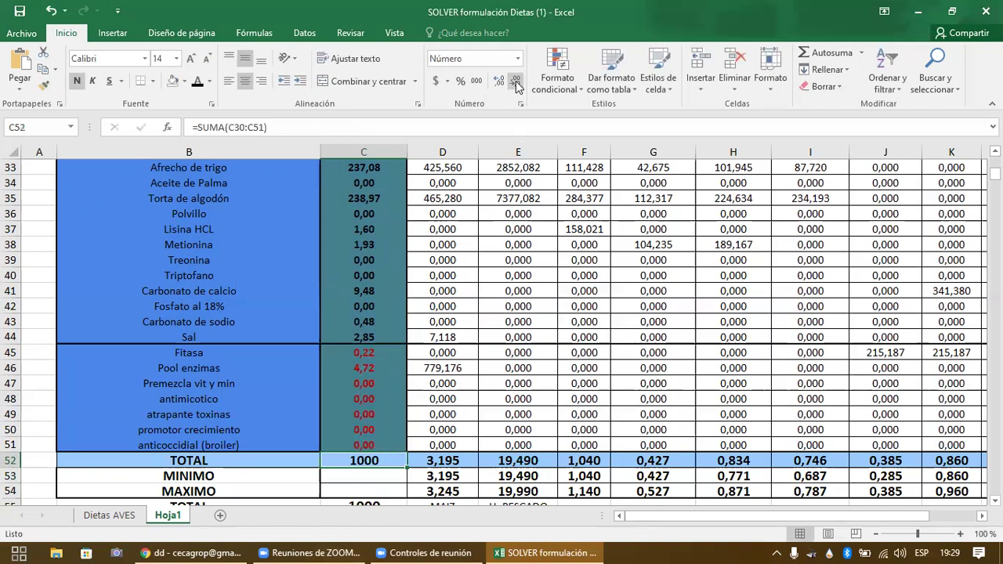
- Review the KILOS amounts upward from anticoccidial (broiler) to the Maiz (7,88%) and Harina de pescado 54% rows
{"action": "left_click", "coordinate": [376, 444]}
{"action": "key", "text": "Up"}
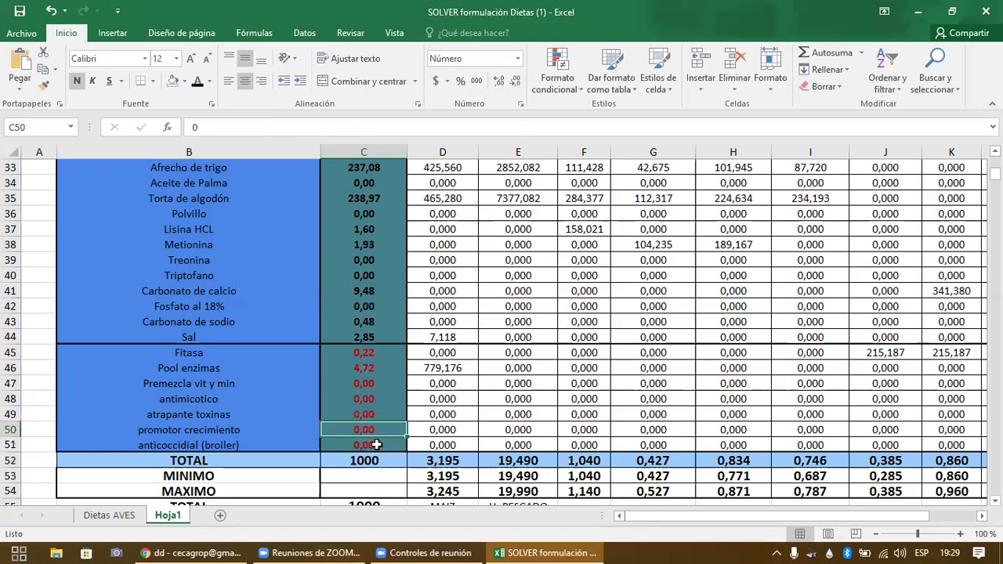
{"action": "key", "text": "Up"}
{"action": "key", "text": "Up"}
{"action": "key", "text": "Up"}
{"action": "key", "text": "Up"}
{"action": "key", "text": "Up"}
{"action": "key", "text": "Up"}
{"action": "key", "text": "Up"}
{"action": "key", "text": "Up"}
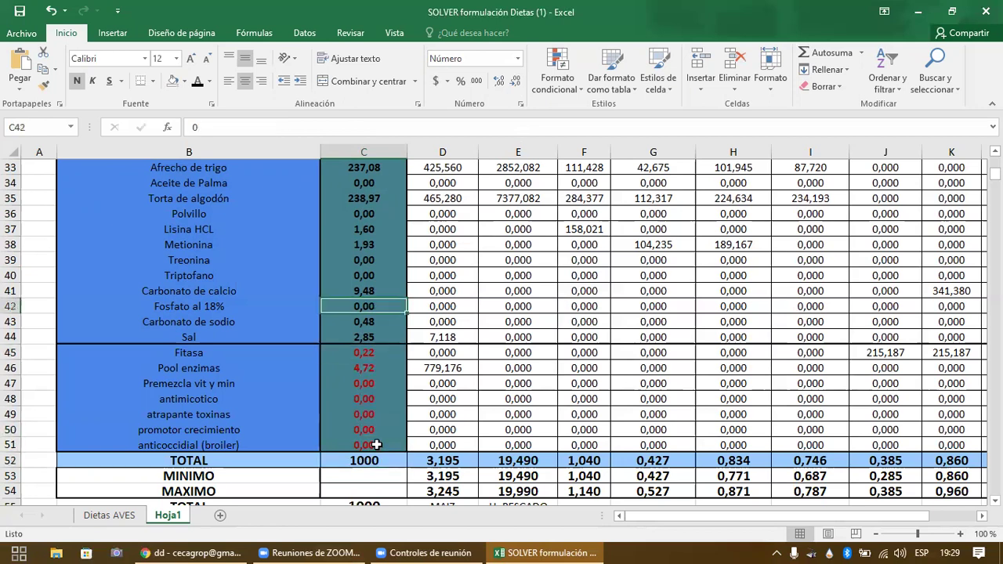
{"action": "key", "text": "Up"}
{"action": "key", "text": "Up"}
{"action": "key", "text": "Up"}
{"action": "key", "text": "Up"}
{"action": "key", "text": "Up"}
{"action": "key", "text": "Up"}
{"action": "key", "text": "Up"}
{"action": "key", "text": "Up"}
{"action": "key", "text": "Up"}
{"action": "key", "text": "Up"}
{"action": "key", "text": "Up"}
{"action": "key", "text": "Up"}
{"action": "key", "text": "Up"}
{"action": "key", "text": "Down"}
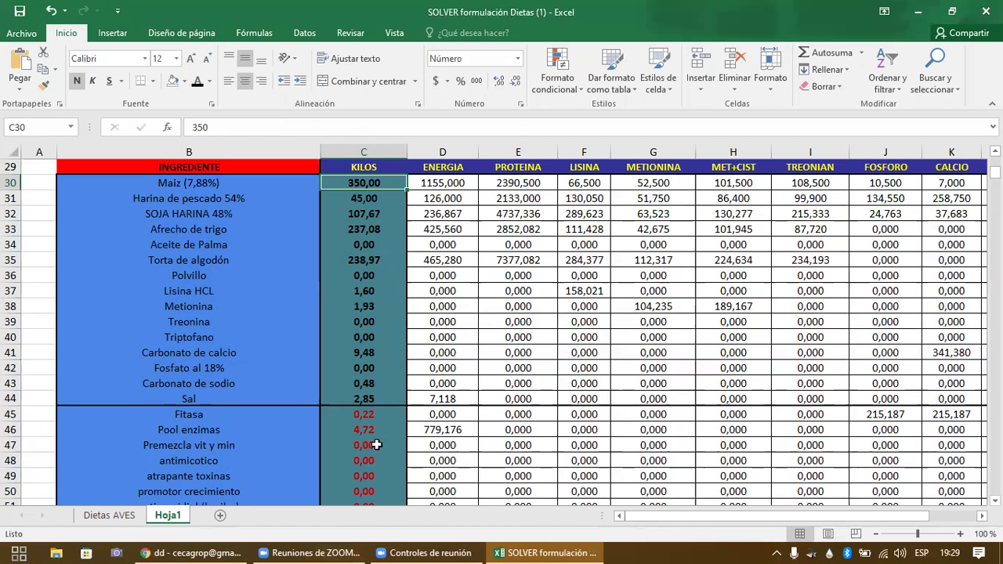
{"action": "key", "text": "Down"}
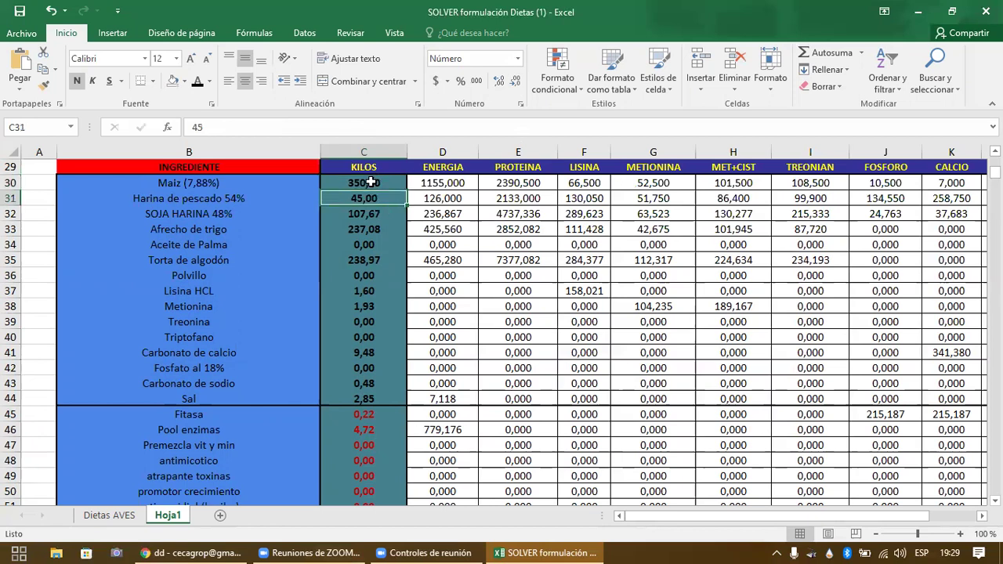
- Select the KILOS amounts from Maiz (7,88%) to anticoccidial (broiler) and compare their sum with the TOTAL cell
{"action": "left_click_drag", "start_coordinate": [370, 183], "coordinate": [371, 513]}
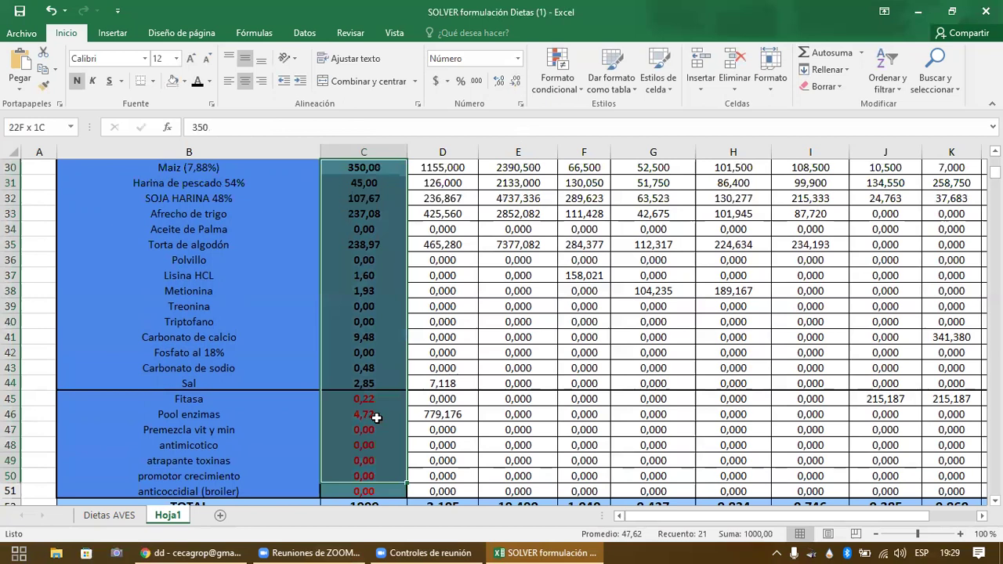
{"action": "left_click_drag", "start_coordinate": [376, 416], "coordinate": [376, 416]}
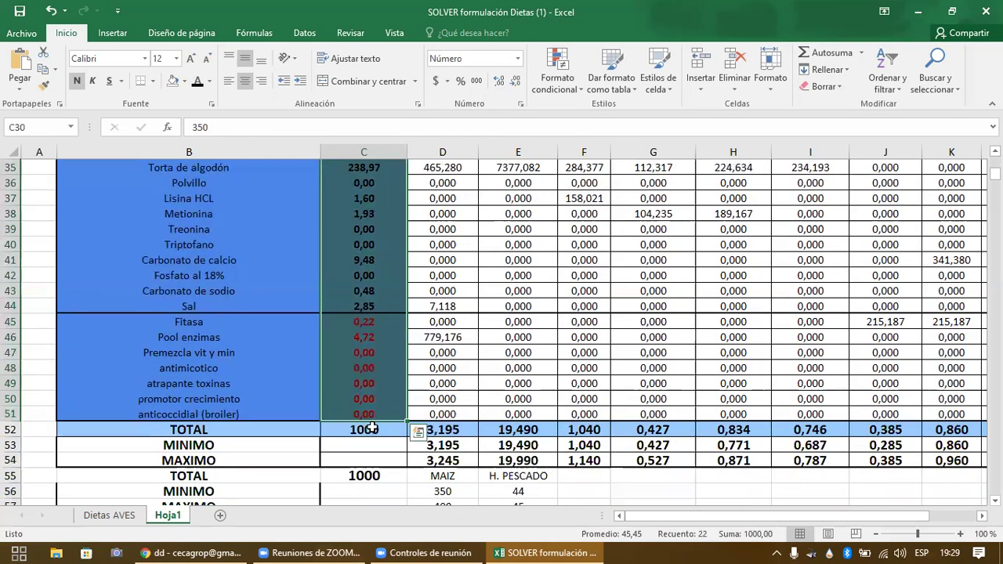
{"action": "left_click", "coordinate": [368, 428]}
{"action": "left_click", "coordinate": [372, 409]}
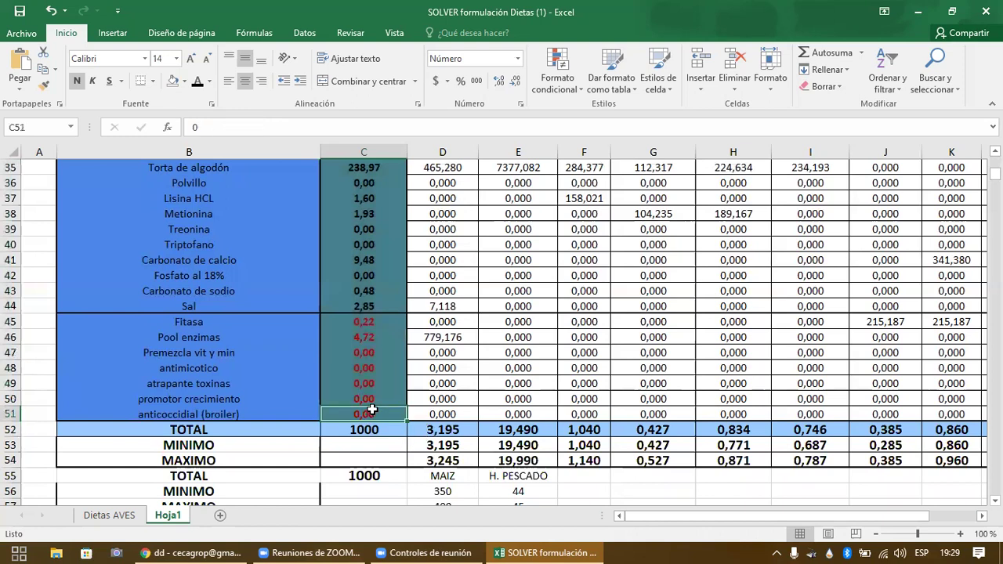
- Return to the Maiz (7,88%) row of the formula table and inspect the formula in its ENERGIA cell
{"action": "key", "text": "ctrl+Up"}
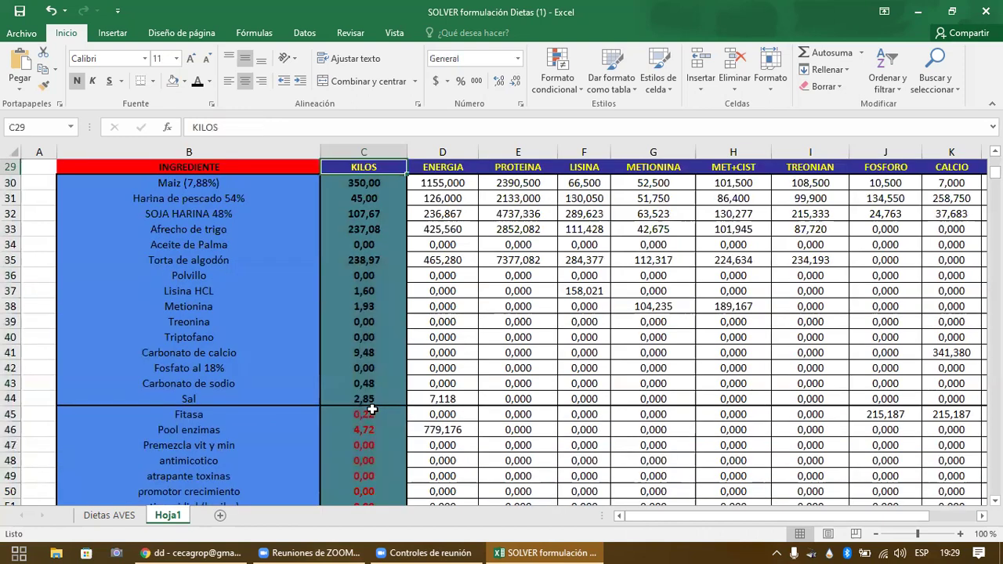
{"action": "key", "text": "Down"}
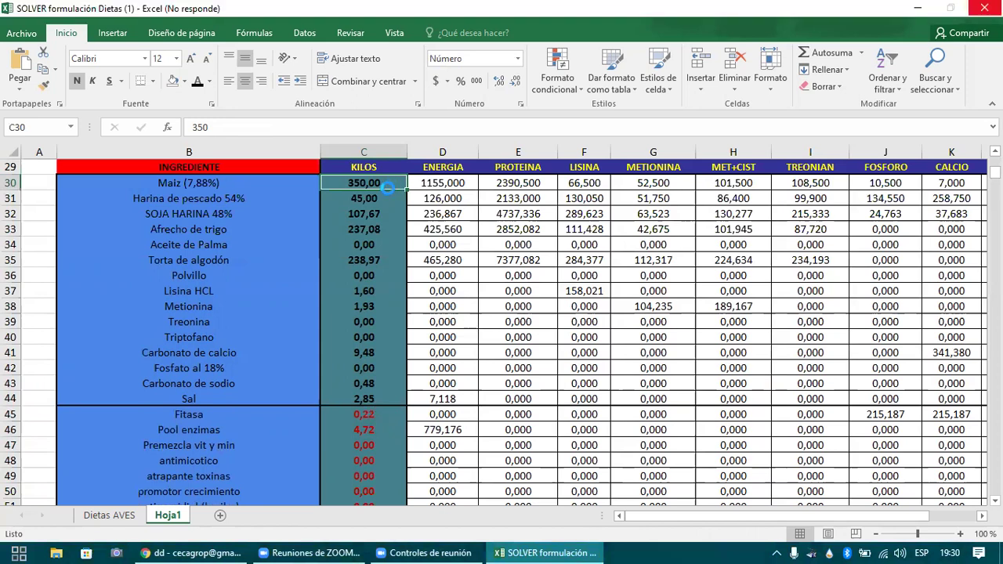
{"action": "key", "text": "Right"}
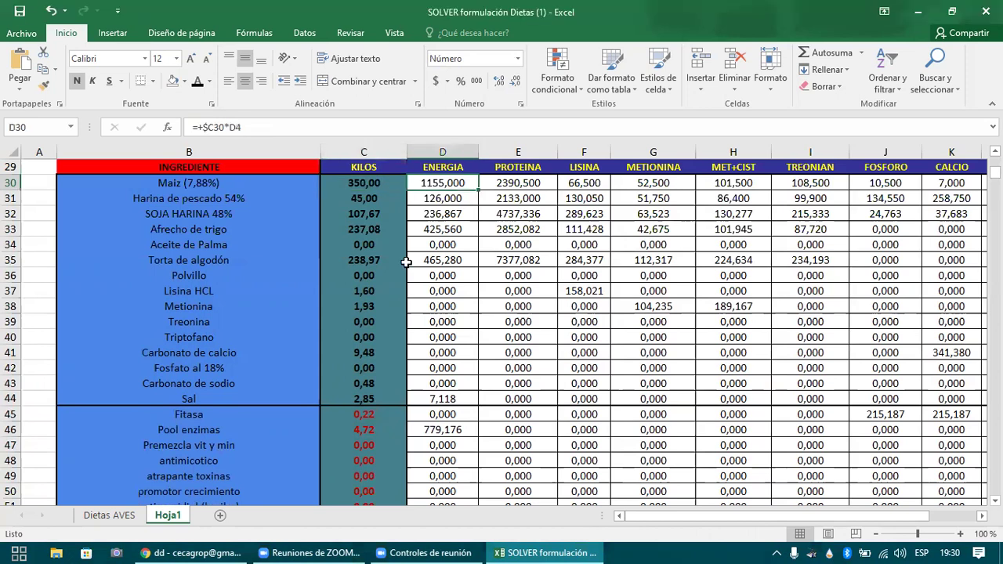
- Set the KILOS amount of Maiz (7,88%) in the formula table to 200
{"action": "key", "text": "Left"}
{"action": "key", "text": "Down"}
{"action": "key", "text": "Up"}
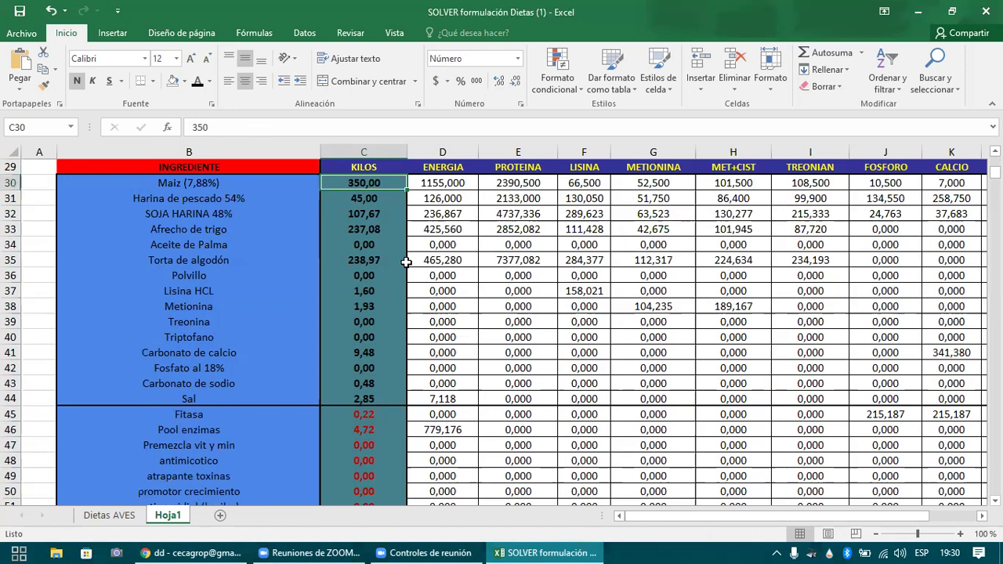
{"action": "type", "text": "200"}
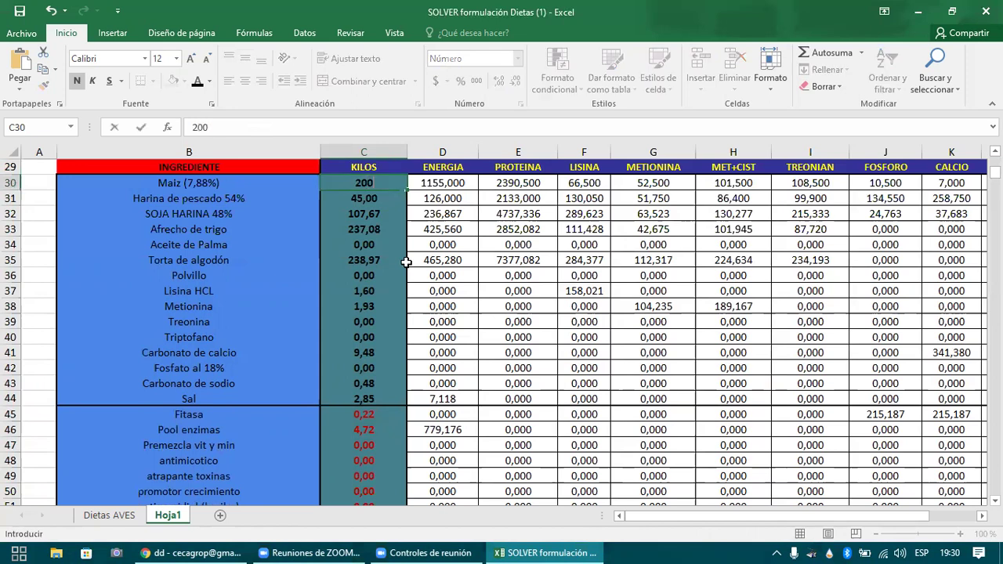
{"action": "key", "text": "Return"}
- Set the KILOS amount of SOJA HARINA 48% to 300
{"action": "key", "text": "Down"}
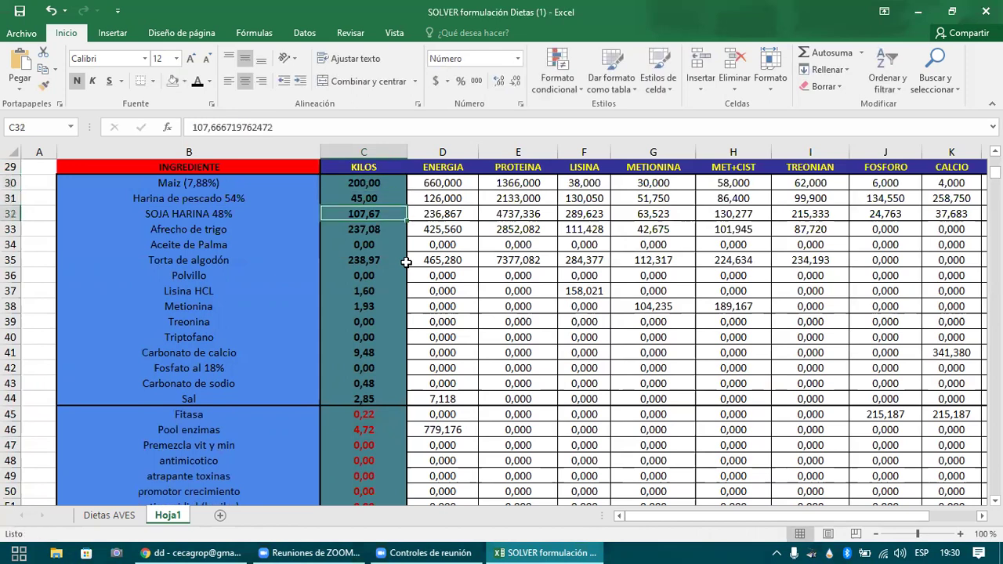
{"action": "type", "text": "300"}
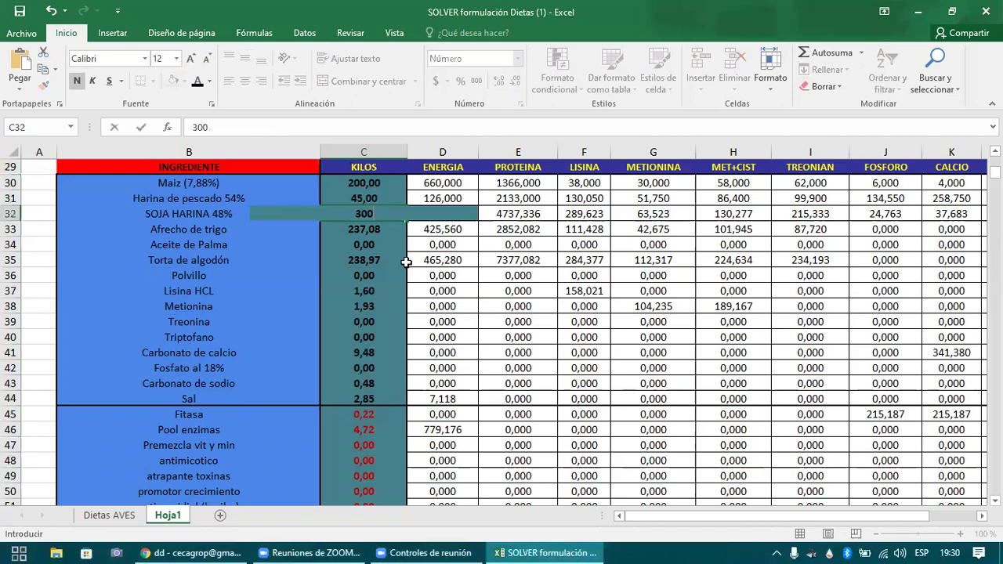
{"action": "key", "text": "Return"}
- Set the KILOS amount of Maiz (7,88%) in the formula table to 400
{"action": "key", "text": "Up"}
{"action": "key", "text": "Up"}
{"action": "key", "text": "Up"}
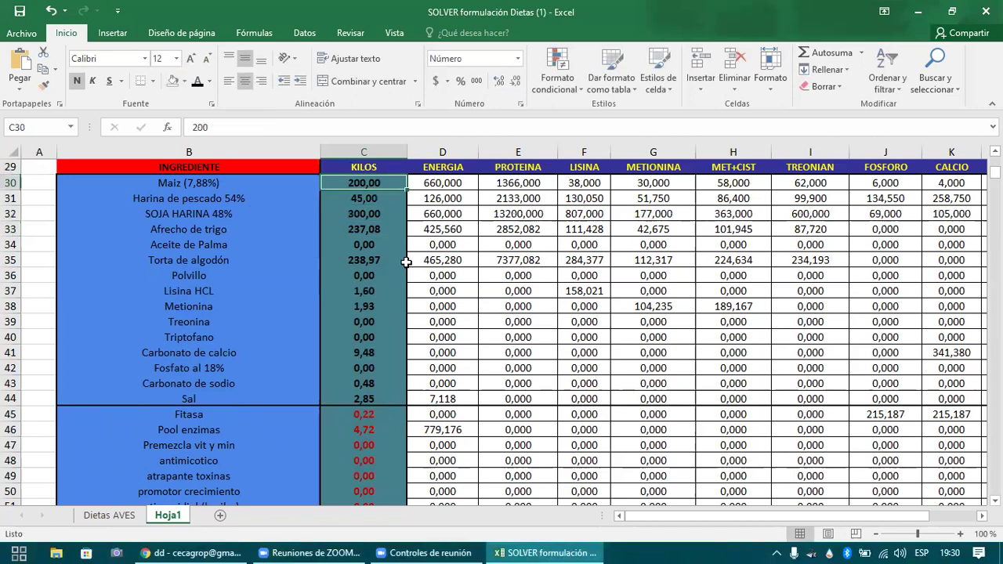
{"action": "type", "text": "400"}
{"action": "key", "text": "Return"}
- Check the KILOS total and set the amount of Torta de algodón to 120
{"action": "key", "text": "Down"}
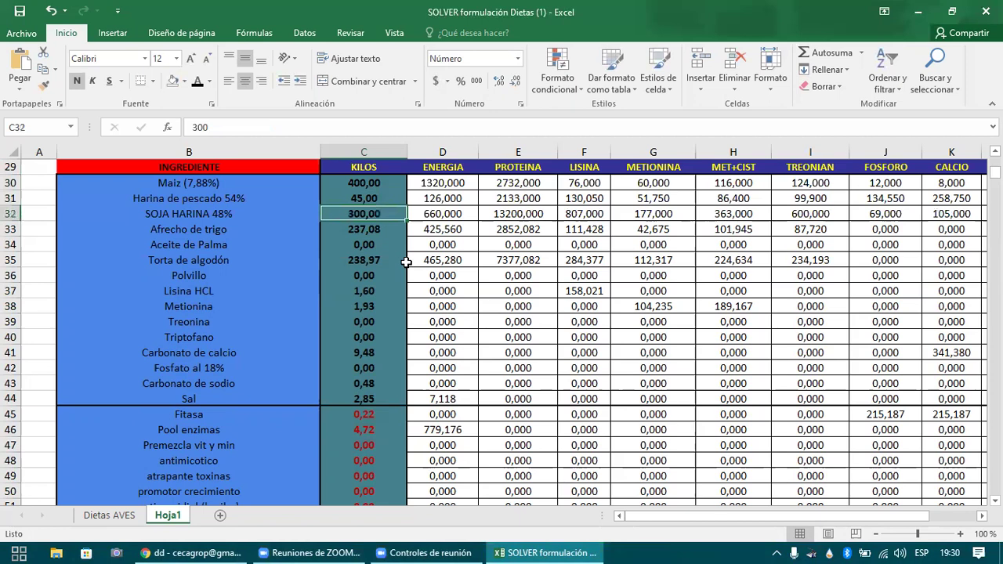
{"action": "key", "text": "Down"}
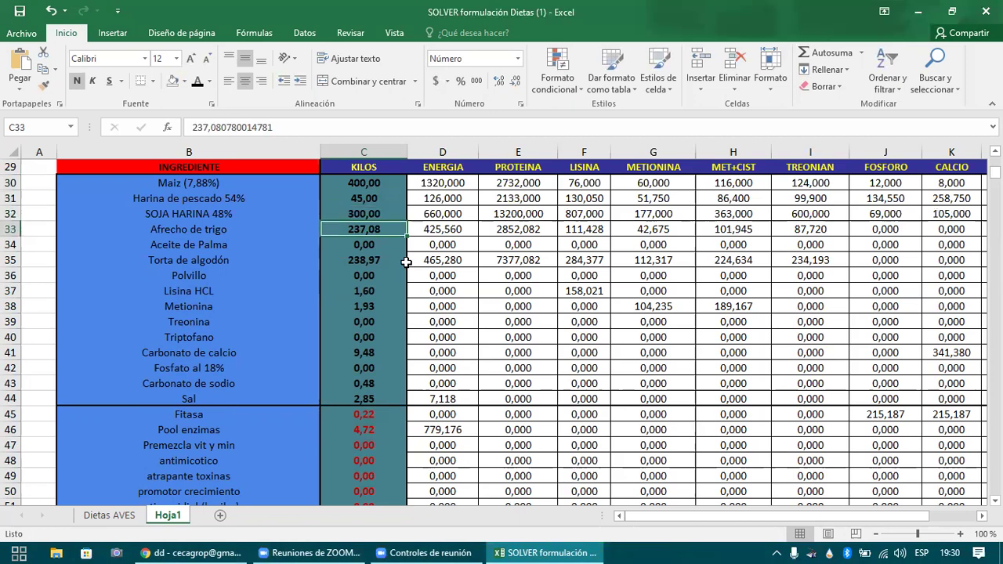
{"action": "key", "text": "ctrl+Down"}
{"action": "key", "text": "Up"}
{"action": "key", "text": "Up"}
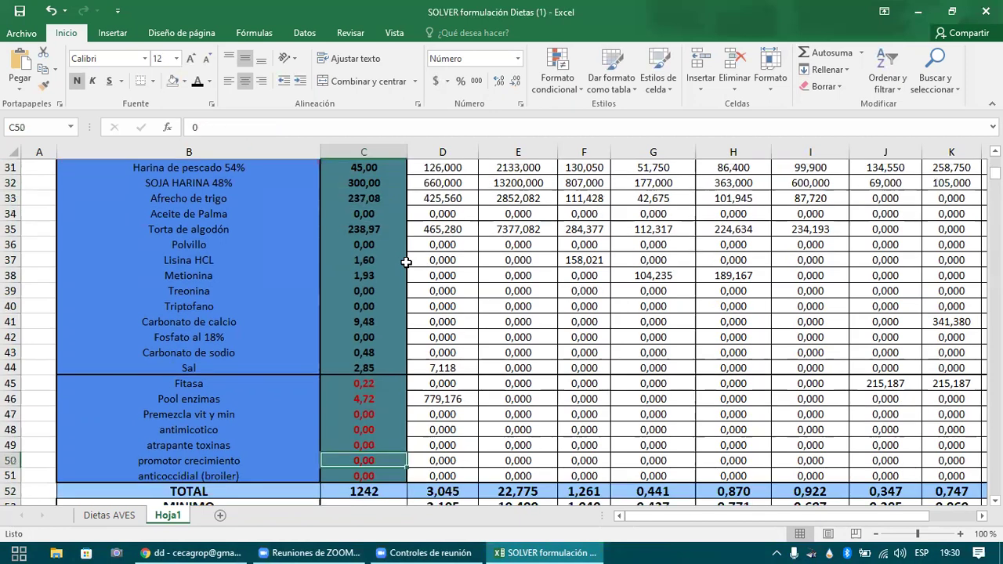
{"action": "key", "text": "Up"}
{"action": "key", "text": "Up"}
{"action": "key", "text": "Up"}
{"action": "key", "text": "Up"}
{"action": "key", "text": "Up"}
{"action": "key", "text": "Up"}
{"action": "key", "text": "Up"}
{"action": "key", "text": "Up"}
{"action": "key", "text": "Up"}
{"action": "key", "text": "Up"}
{"action": "key", "text": "Up"}
{"action": "key", "text": "Up"}
{"action": "key", "text": "Up"}
{"action": "key", "text": "Up"}
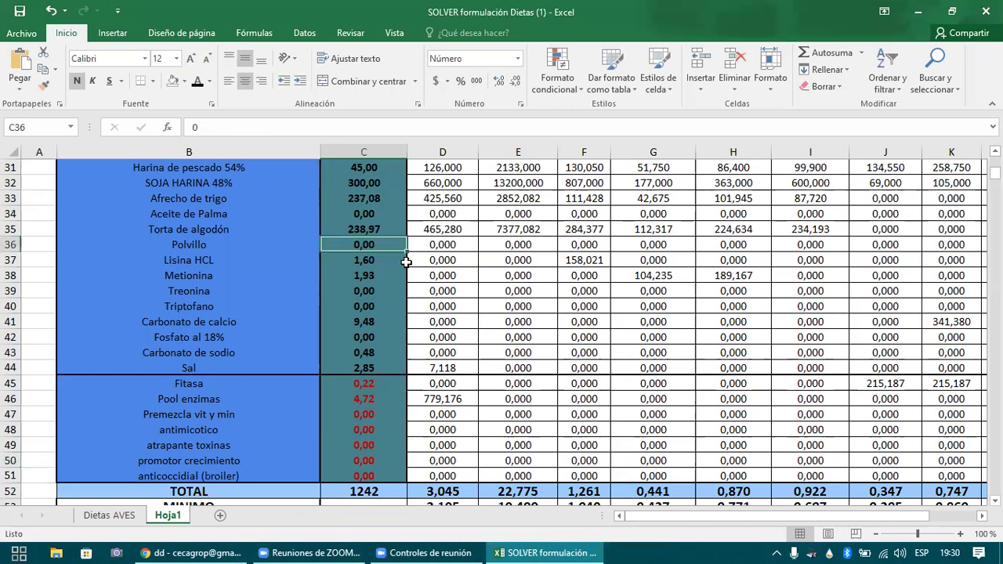
{"action": "key", "text": "Up"}
{"action": "type", "text": "120"}
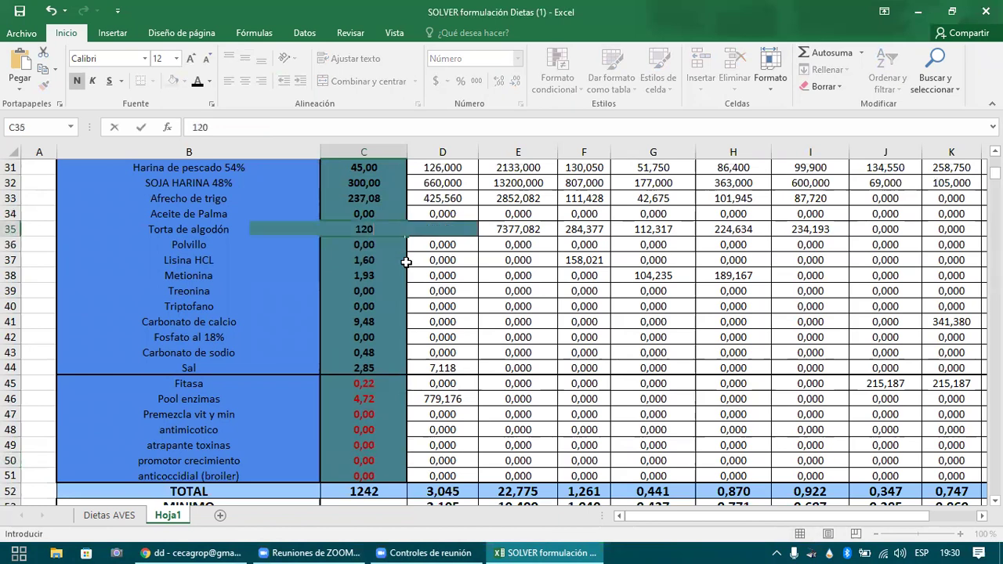
{"action": "key", "text": "Return"}
- Set the KILOS amount of Afrecho de trigo to 150
{"action": "key", "text": "Up"}
{"action": "key", "text": "Up"}
{"action": "key", "text": "Up"}
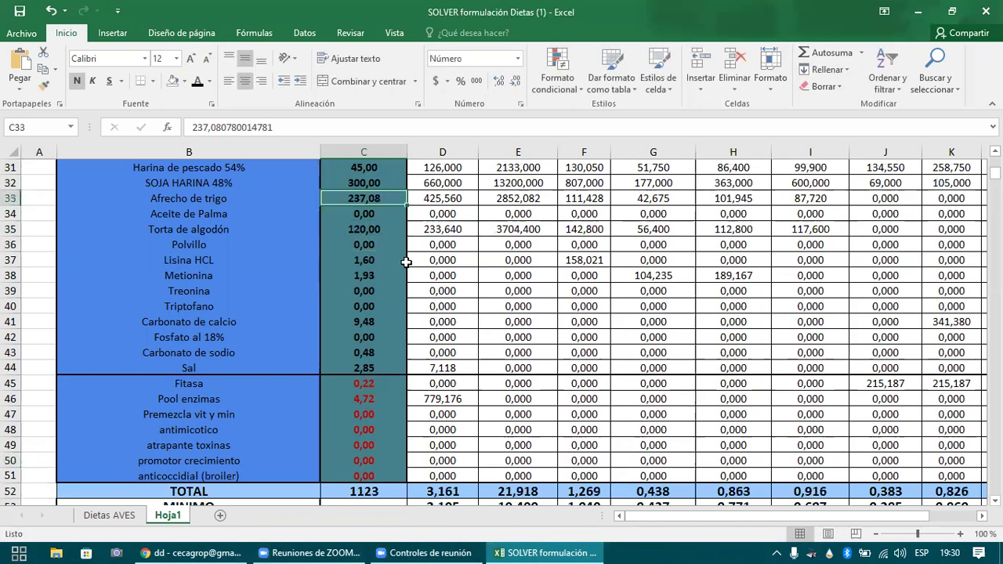
{"action": "key", "text": "Up"}
{"action": "key", "text": "Up"}
{"action": "key", "text": "Up"}
{"action": "key", "text": "Up"}
{"action": "key", "text": "Down"}
{"action": "key", "text": "Down"}
{"action": "key", "text": "Down"}
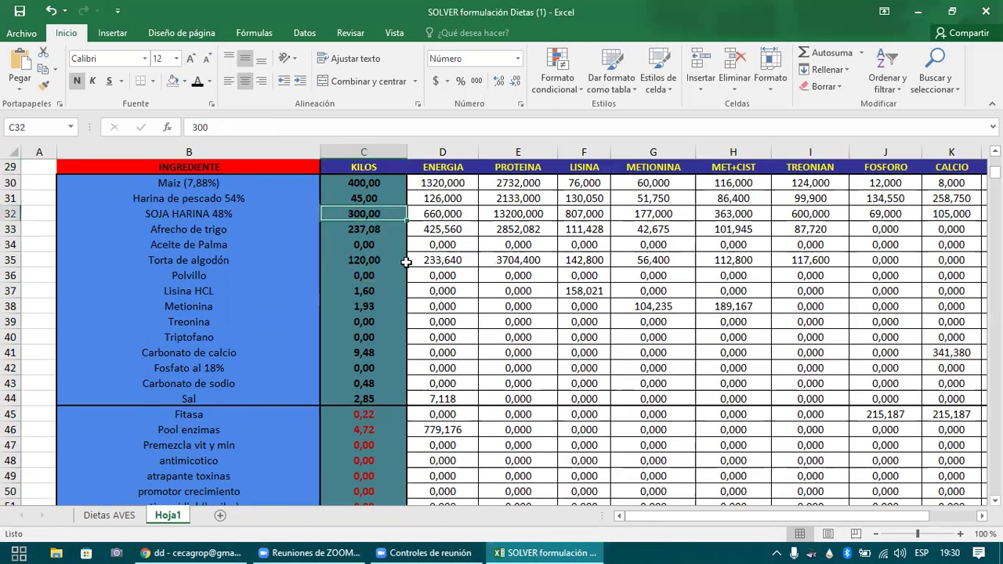
{"action": "key", "text": "Down"}
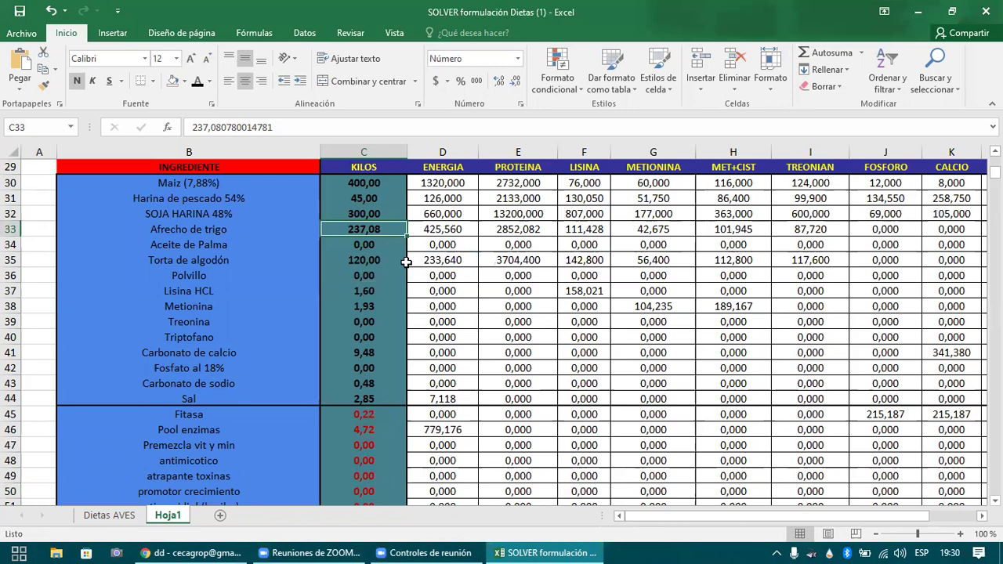
{"action": "type", "text": "150"}
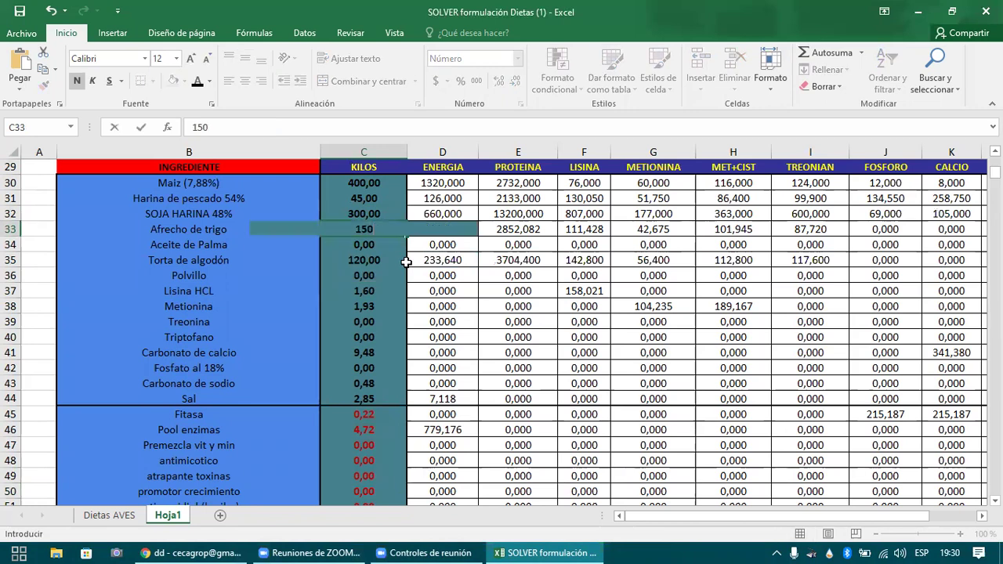
{"action": "key", "text": "Return"}
- Check the KILOS total and review the amounts upward from anticoccidial (broiler) to Torta de algodón
{"action": "key", "text": "ctrl+Down"}
{"action": "key", "text": "Up"}
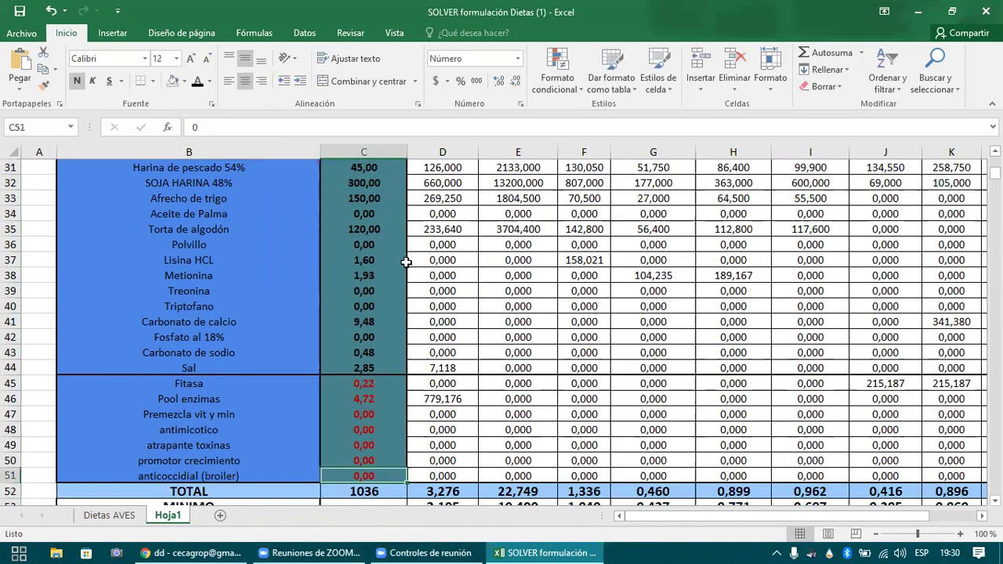
{"action": "key", "text": "Up"}
{"action": "key", "text": "Up"}
{"action": "key", "text": "Up"}
{"action": "key", "text": "Up"}
{"action": "key", "text": "Up"}
{"action": "key", "text": "Up"}
{"action": "key", "text": "Up"}
{"action": "key", "text": "Up"}
{"action": "key", "text": "Up"}
{"action": "key", "text": "Up"}
{"action": "key", "text": "Up"}
{"action": "key", "text": "Up"}
{"action": "key", "text": "Up"}
{"action": "key", "text": "Up"}
{"action": "key", "text": "Up"}
{"action": "key", "text": "Up"}
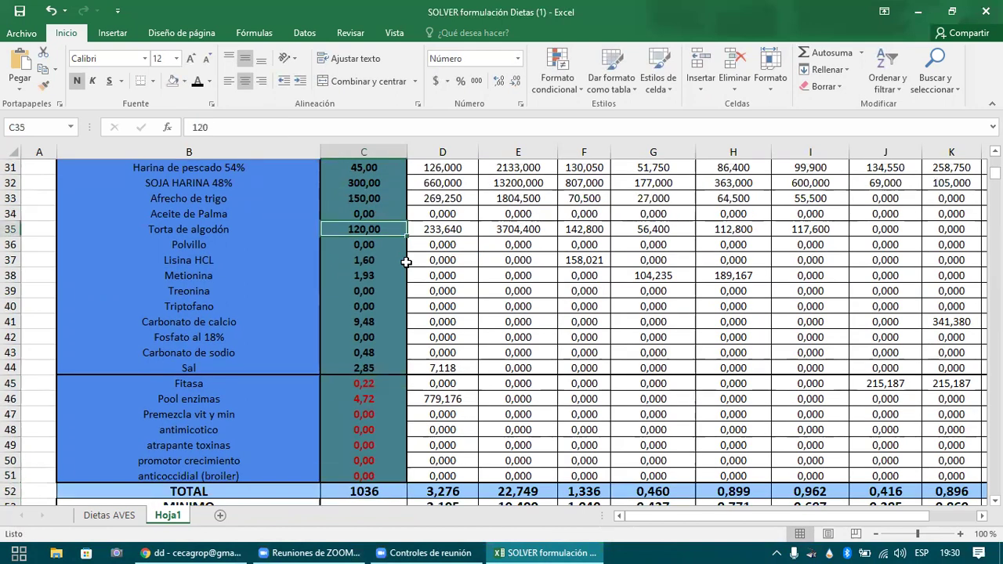
- Go down the KILOS column from Torta de algodón and inspect the sum formula in the TOTAL row
{"action": "key", "text": "Down"}
{"action": "key", "text": "Down"}
{"action": "key", "text": "Down"}
{"action": "key", "text": "Down"}
{"action": "key", "text": "Down"}
{"action": "key", "text": "Down"}
{"action": "key", "text": "Down"}
{"action": "key", "text": "Down"}
{"action": "key", "text": "Down"}
{"action": "key", "text": "Down"}
{"action": "key", "text": "Down"}
{"action": "key", "text": "Down"}
{"action": "key", "text": "Down"}
{"action": "key", "text": "Down"}
{"action": "key", "text": "Down"}
{"action": "key", "text": "Down"}
{"action": "key", "text": "Down"}
{"action": "key", "text": "Down"}
{"action": "key", "text": "Down"}
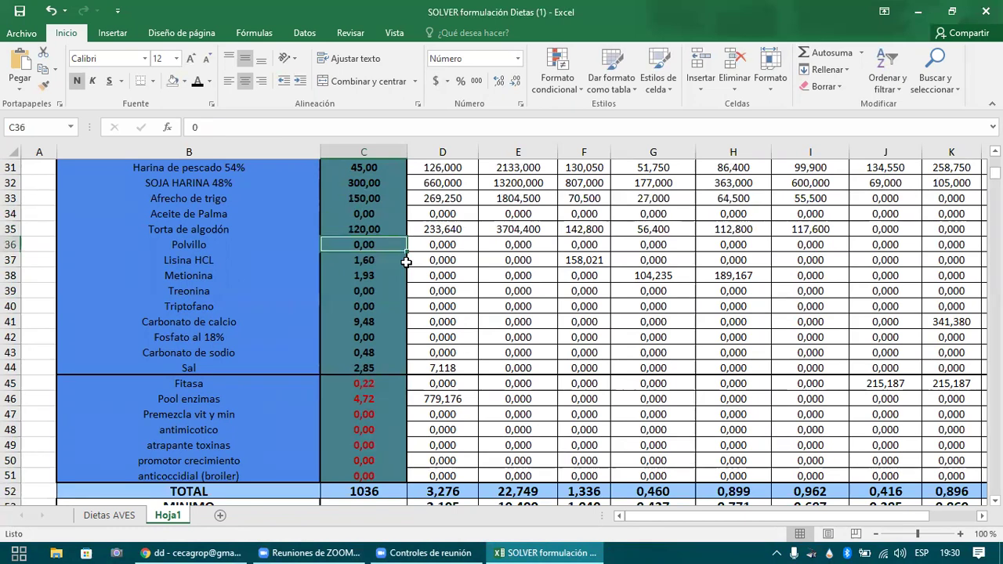
{"action": "key", "text": "Up"}
{"action": "key", "text": "Up"}
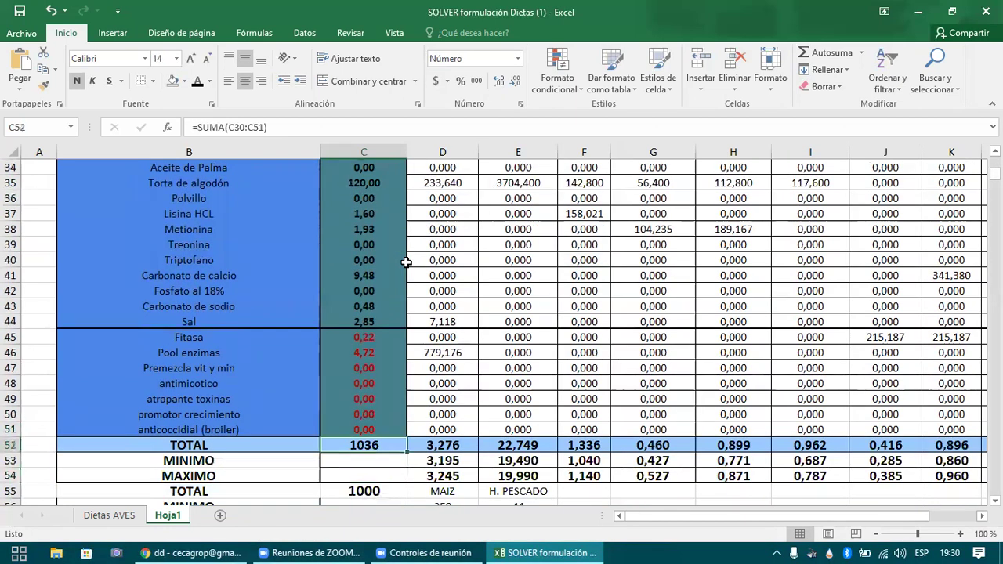
- Return to the Maiz (7,88%) row of the formula table and inspect the cell references of its ENERGIA formula
{"action": "key", "text": "Up"}
{"action": "key", "text": "Up"}
{"action": "key", "text": "Up"}
{"action": "key", "text": "Up"}
{"action": "key", "text": "Up"}
{"action": "key", "text": "Up"}
{"action": "key", "text": "Up"}
{"action": "key", "text": "Up"}
{"action": "key", "text": "Up"}
{"action": "key", "text": "Up"}
{"action": "key", "text": "Up"}
{"action": "key", "text": "Up"}
{"action": "key", "text": "Up"}
{"action": "key", "text": "Up"}
{"action": "key", "text": "Up"}
{"action": "key", "text": "Up"}
{"action": "key", "text": "Up"}
{"action": "key", "text": "Up"}
{"action": "key", "text": "Up"}
{"action": "key", "text": "Up"}
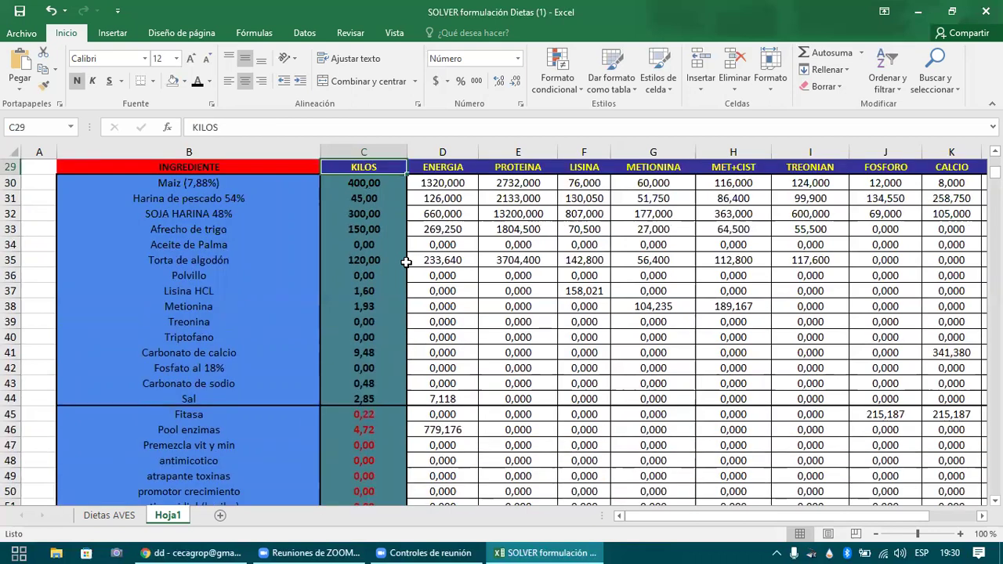
{"action": "scroll", "coordinate": [406, 262], "scroll_direction": "up", "scroll_amount": 1}
{"action": "key", "text": "Down"}
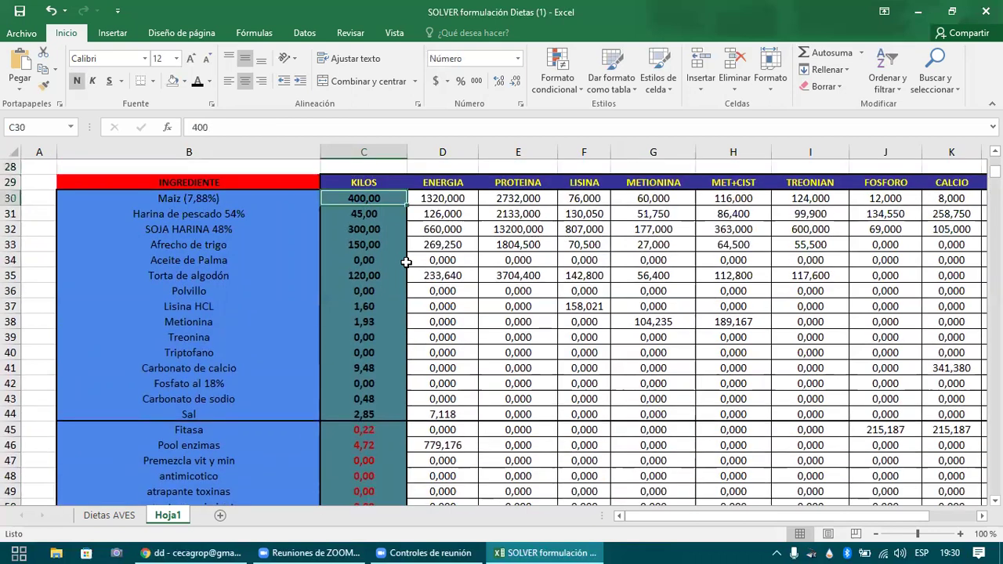
{"action": "key", "text": "Right"}
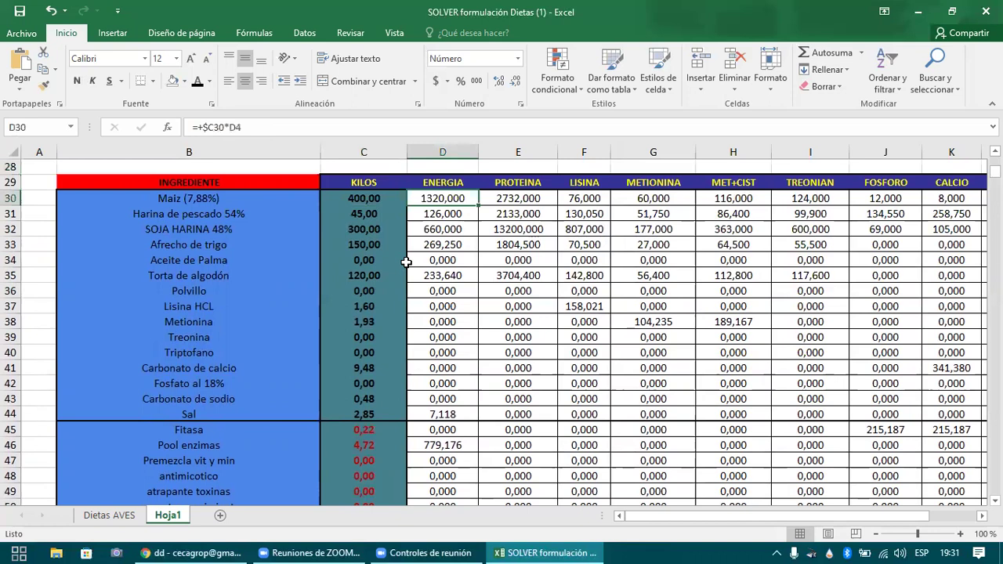
{"action": "left_click", "coordinate": [435, 130]}
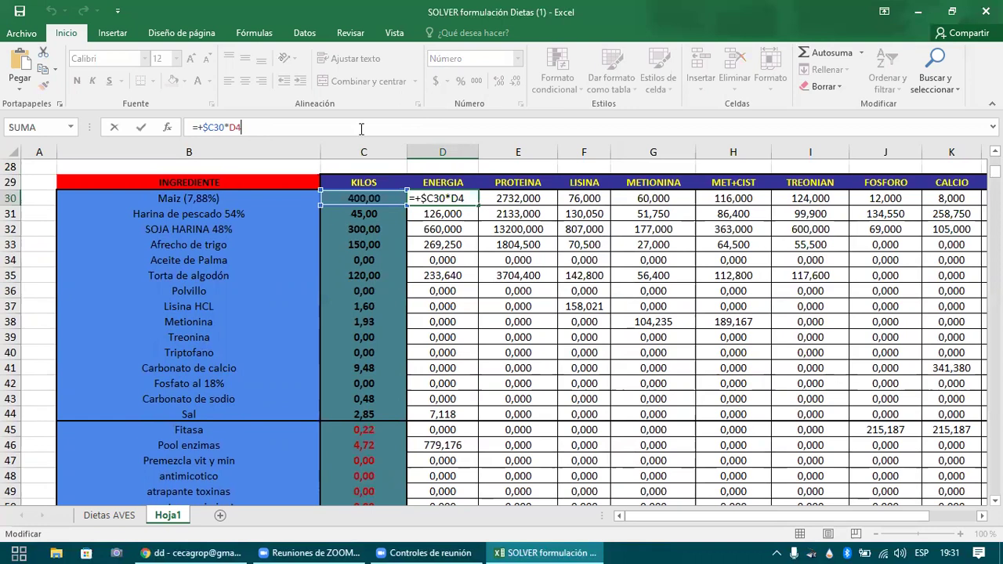
{"action": "key", "text": "Return"}
{"action": "key", "text": "Up"}
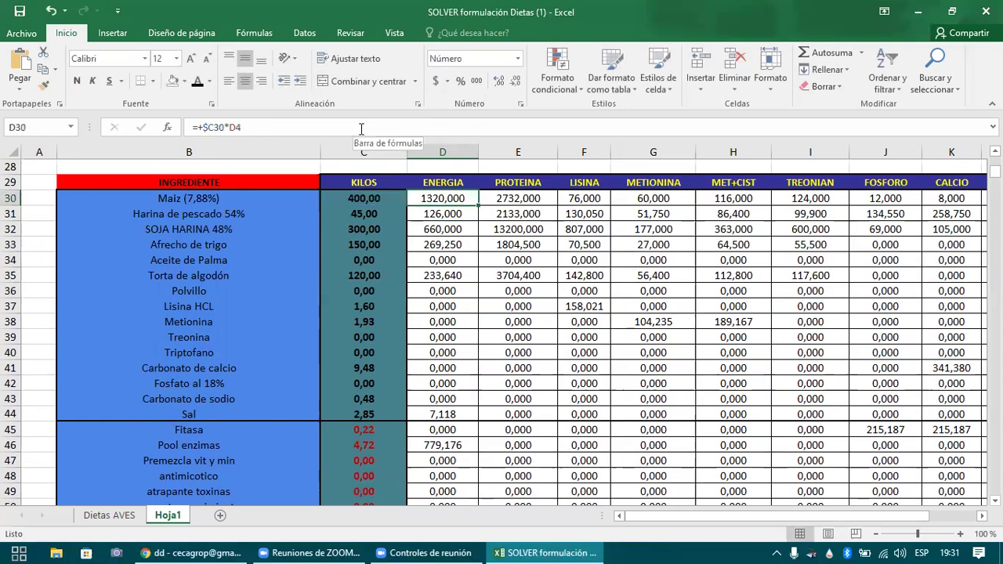
- Examine the ENERGIA value of Maiz (7,88%) in the ingredient composition table, cell D4, which the formula references
{"action": "key", "text": "Up"}
{"action": "key", "text": "Up"}
{"action": "key", "text": "Up"}
{"action": "key", "text": "Up"}
{"action": "key", "text": "Up"}
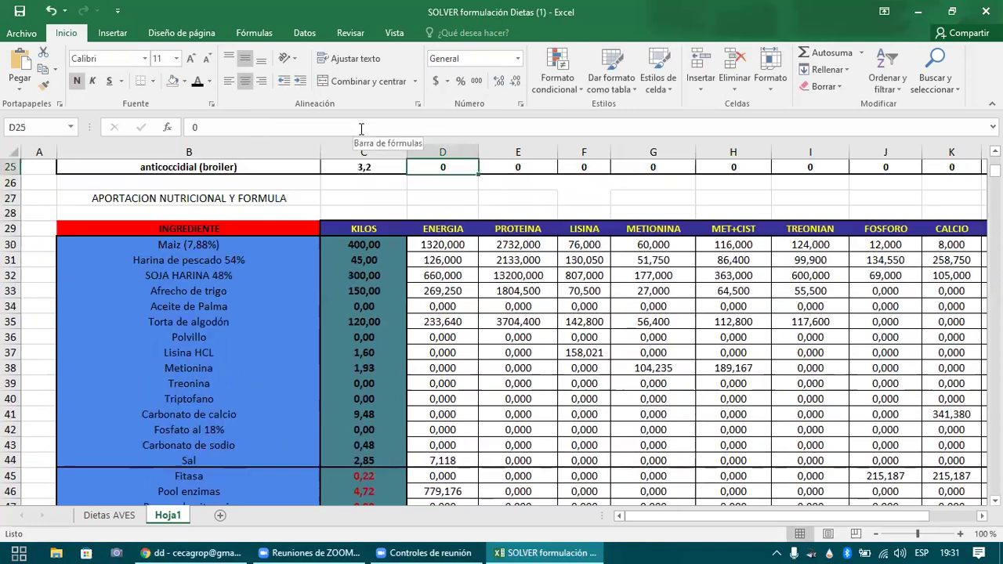
{"action": "key", "text": "Up"}
{"action": "key", "text": "Up"}
{"action": "key", "text": "Up"}
{"action": "key", "text": "Up"}
{"action": "key", "text": "Up"}
{"action": "key", "text": "Up"}
{"action": "key", "text": "Up"}
{"action": "key", "text": "Up"}
{"action": "key", "text": "Up"}
{"action": "key", "text": "Up"}
{"action": "key", "text": "Up"}
{"action": "key", "text": "Up"}
{"action": "key", "text": "Up"}
{"action": "key", "text": "Up"}
{"action": "key", "text": "Up"}
{"action": "key", "text": "Up"}
{"action": "key", "text": "Up"}
{"action": "key", "text": "Up"}
{"action": "key", "text": "Up"}
{"action": "key", "text": "Up"}
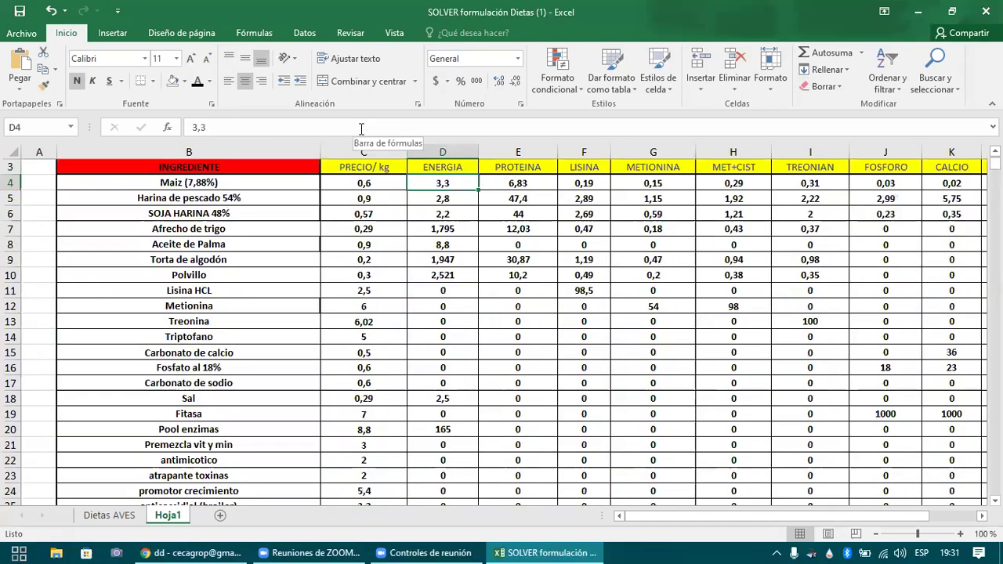
{"action": "key", "text": "Left"}
{"action": "key", "text": "Right"}
{"action": "key", "text": "Up"}
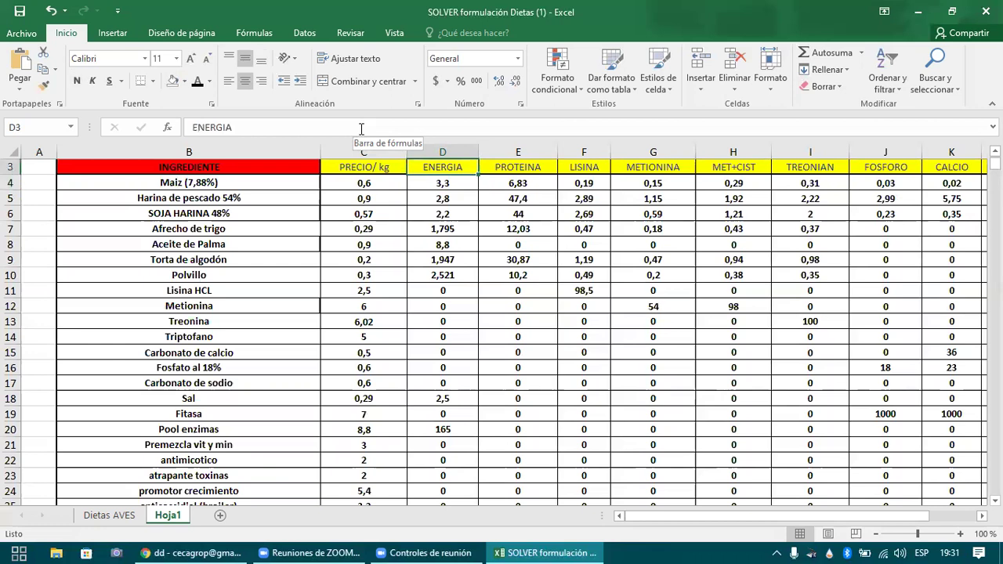
{"action": "key", "text": "Down"}
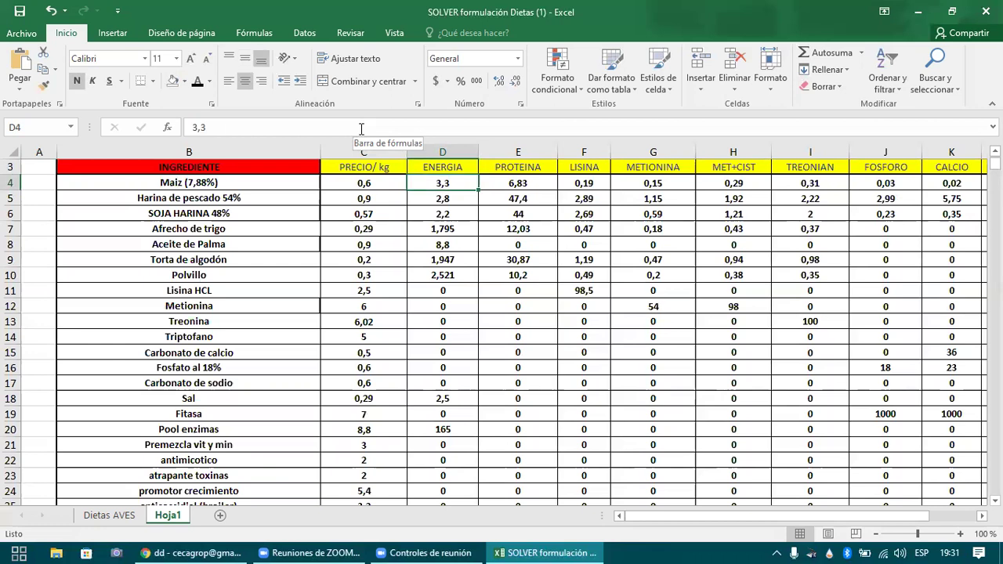
- Return to the formula table and compare the ENERGIA formulas of the rows from Maiz (7,88%) to Afrecho de trigo
{"action": "key", "text": "ctrl+Down"}
{"action": "key", "text": "ctrl+Down"}
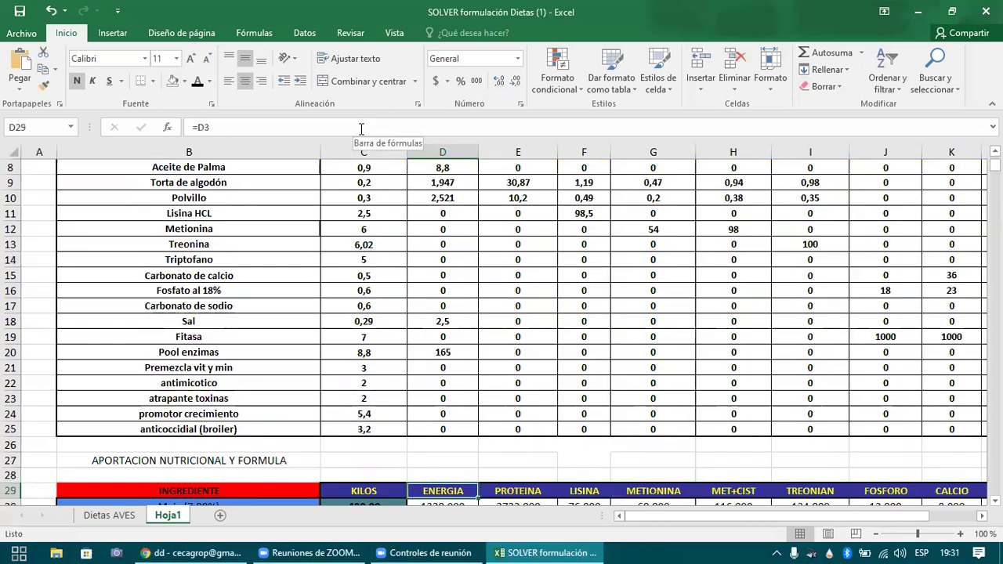
{"action": "key", "text": "Down"}
{"action": "key", "text": "Down"}
{"action": "key", "text": "Up"}
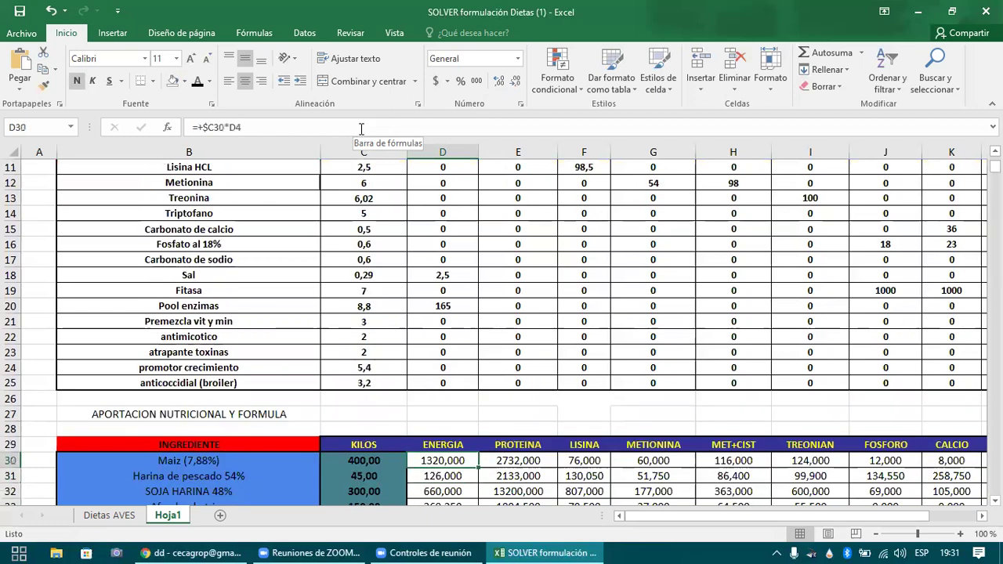
{"action": "key", "text": "Down"}
{"action": "key", "text": "Down"}
{"action": "key", "text": "Down"}
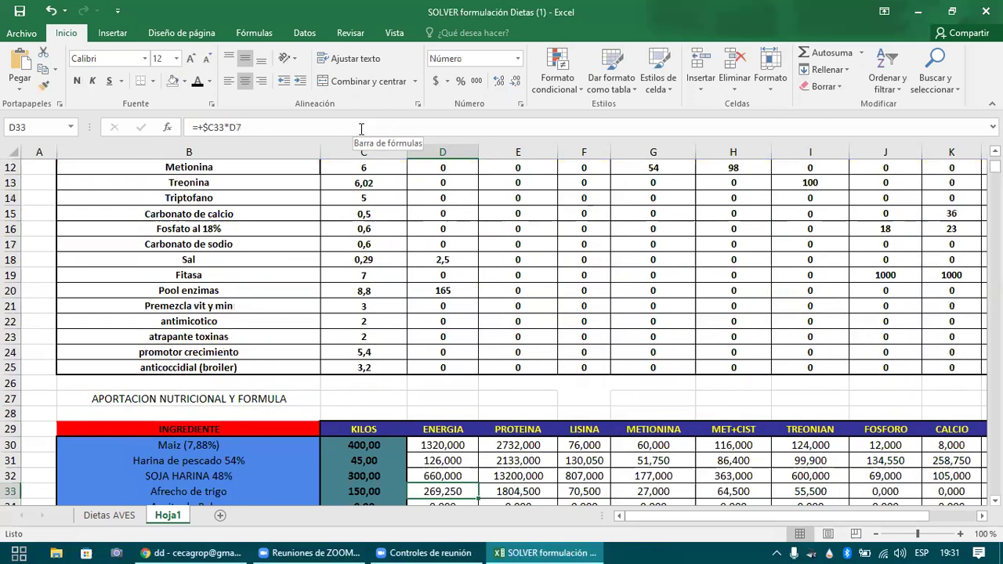
{"action": "key", "text": "Up"}
{"action": "key", "text": "Up"}
{"action": "key", "text": "Up"}
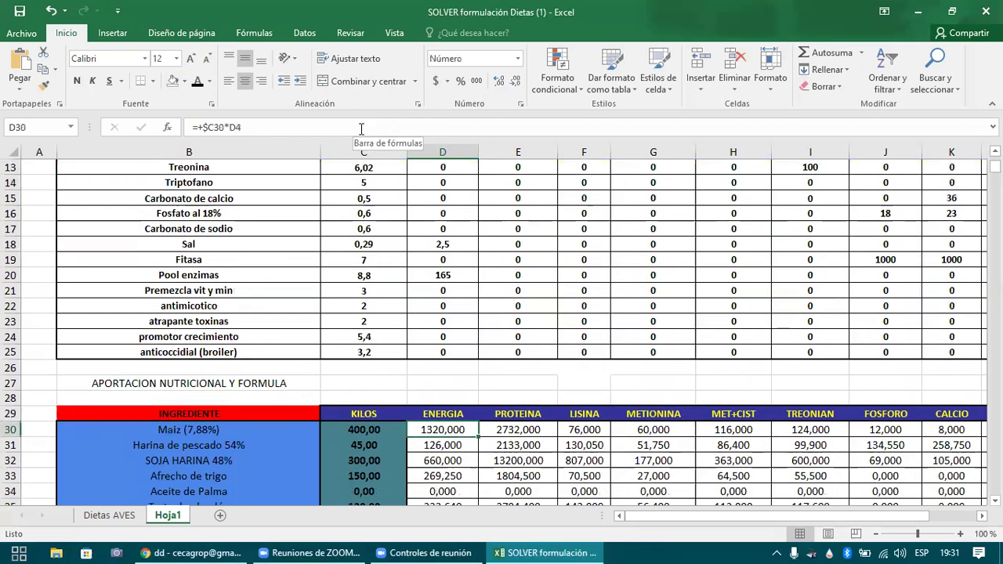
{"action": "key", "text": "Down"}
{"action": "key", "text": "Right"}
{"action": "key", "text": "Left"}
{"action": "key", "text": "Down"}
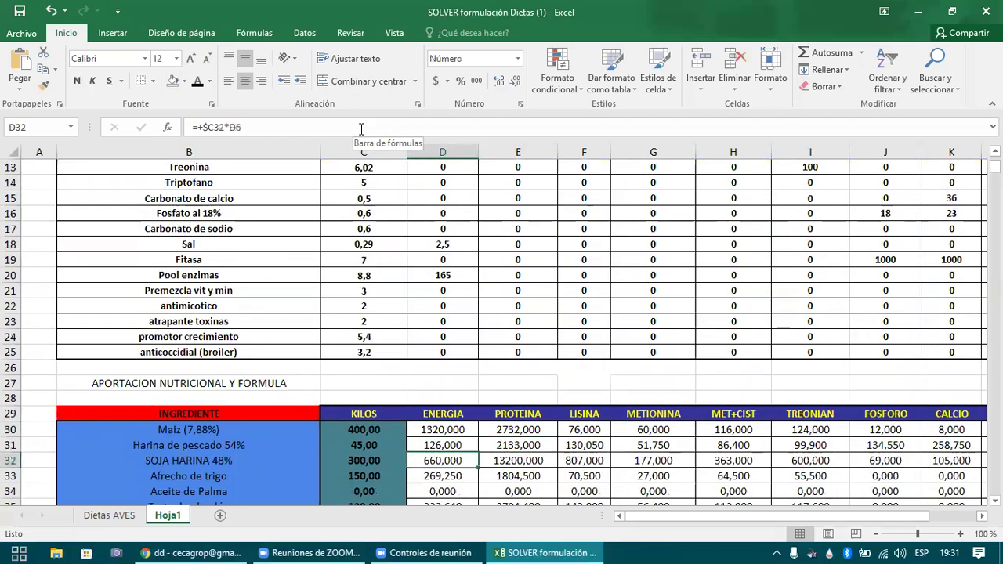
- Compare the ENERGIA formulas in the formula table from SOJA HARINA 48% down to Fosfato al 18%
{"action": "key", "text": "Down"}
{"action": "key", "text": "Down"}
{"action": "key", "text": "Down"}
{"action": "key", "text": "Down"}
{"action": "key", "text": "Down"}
{"action": "key", "text": "Down"}
{"action": "key", "text": "Down"}
{"action": "key", "text": "Down"}
{"action": "key", "text": "Down"}
{"action": "key", "text": "Down"}
{"action": "key", "text": "Down"}
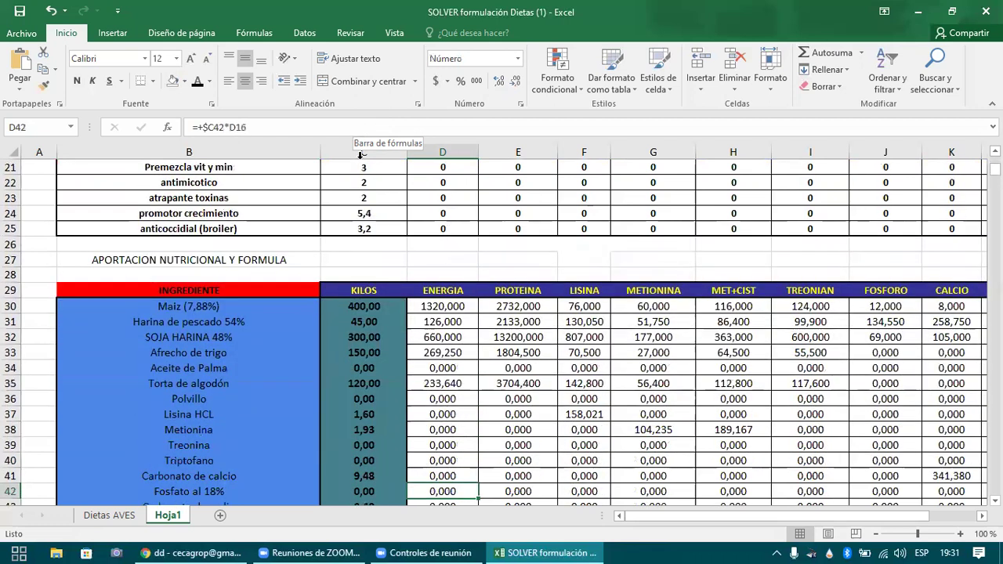
- Return to the Maiz (7,88%) row and inspect the cell references of its PROTEINA formula
{"action": "left_click", "coordinate": [441, 293]}
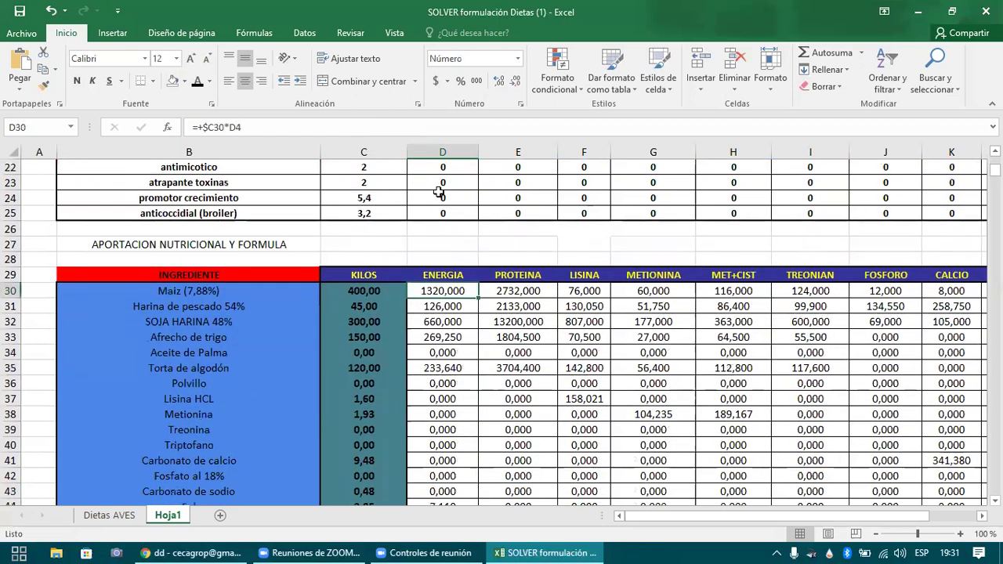
{"action": "key", "text": "Right"}
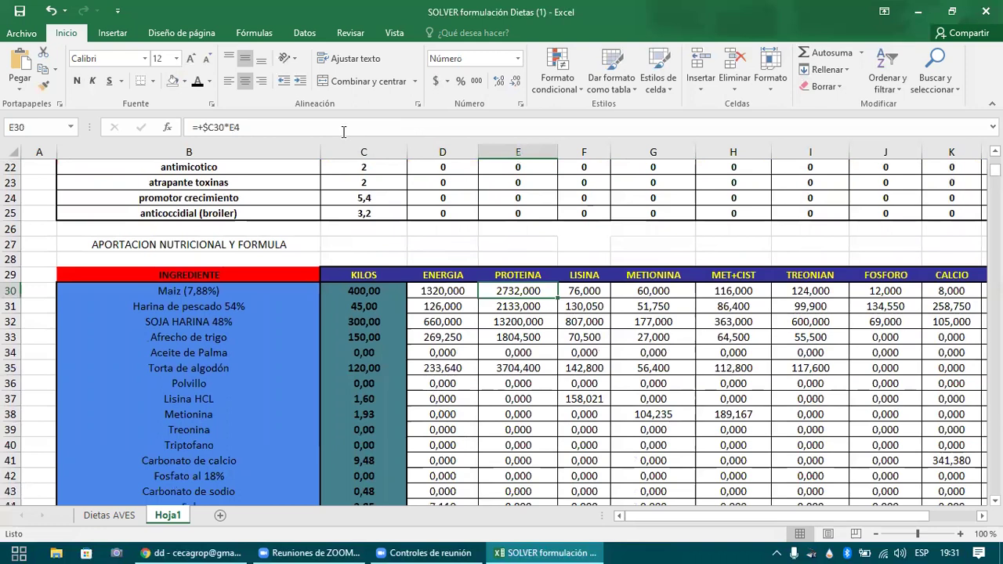
{"action": "left_click", "coordinate": [343, 132]}
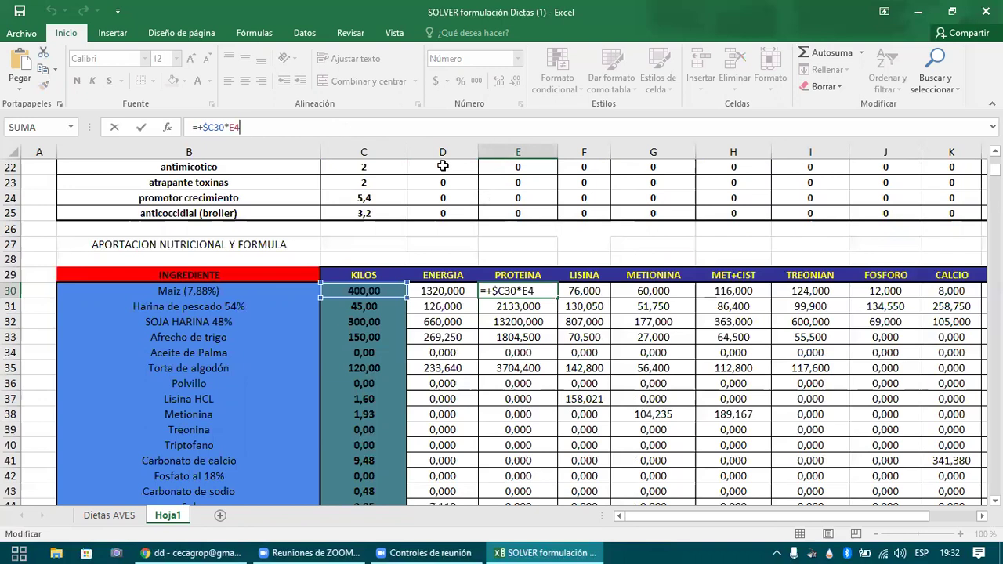
{"action": "key", "text": "Return"}
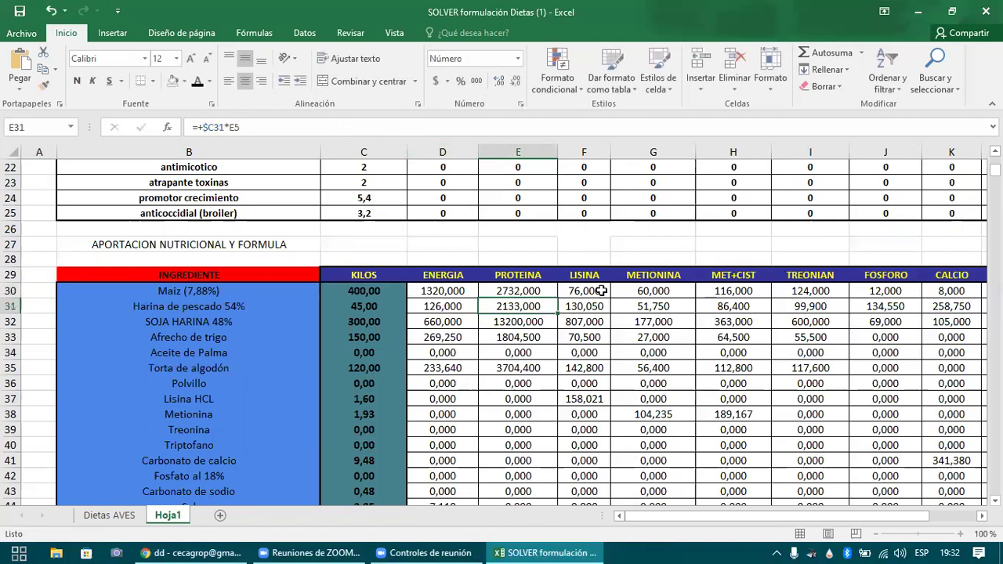
- Inspect the cell references of the LISINA formula in the Maiz (7,88%) row
{"action": "key", "text": "Up"}
{"action": "key", "text": "Right"}
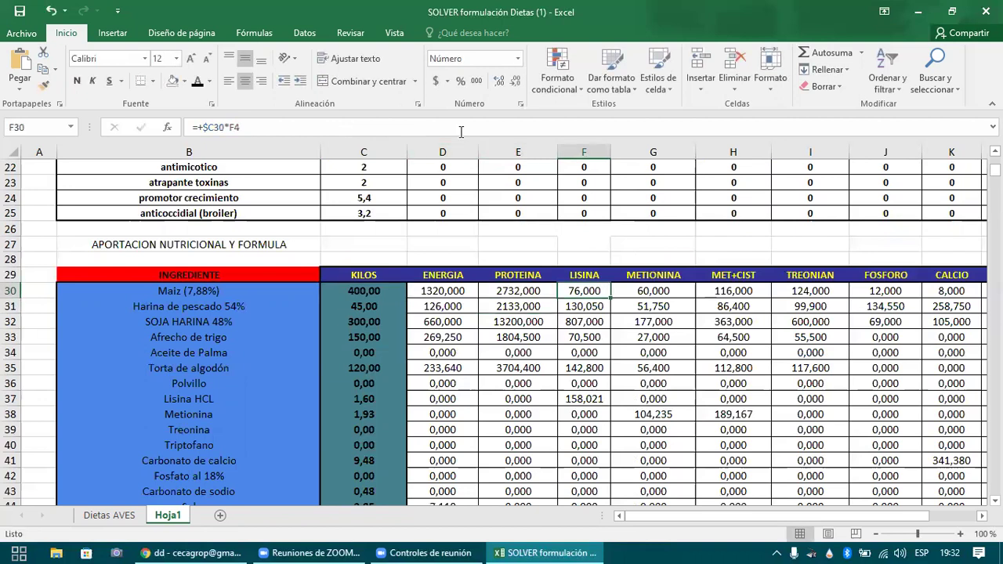
{"action": "key", "text": "F2"}
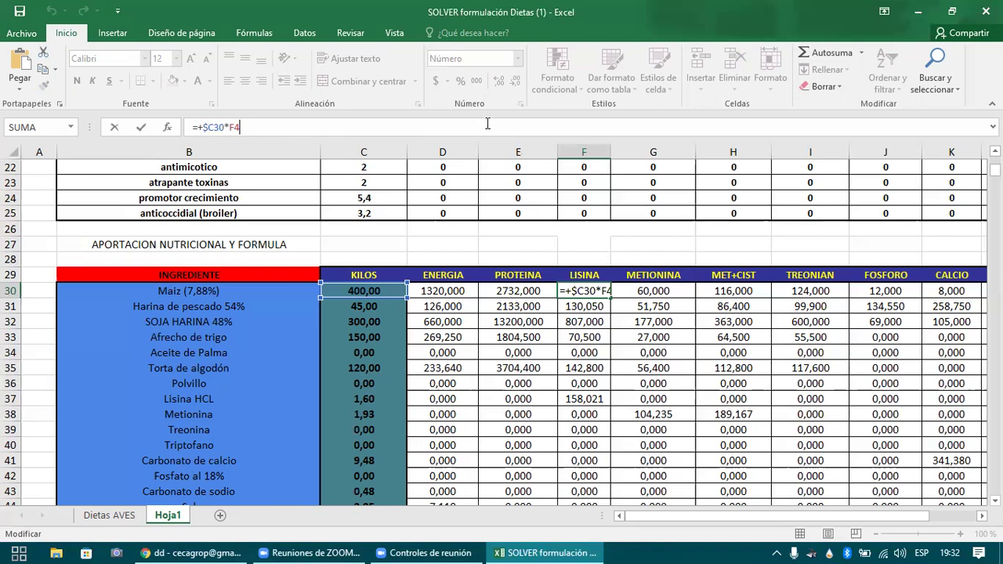
{"action": "key", "text": "Return"}
- Go along the Maiz (7,88%) row from LISINA through CALCIO and SODIO and inspect the COSTO formula
{"action": "left_click", "coordinate": [575, 288]}
{"action": "key", "text": "ctrl+Right"}
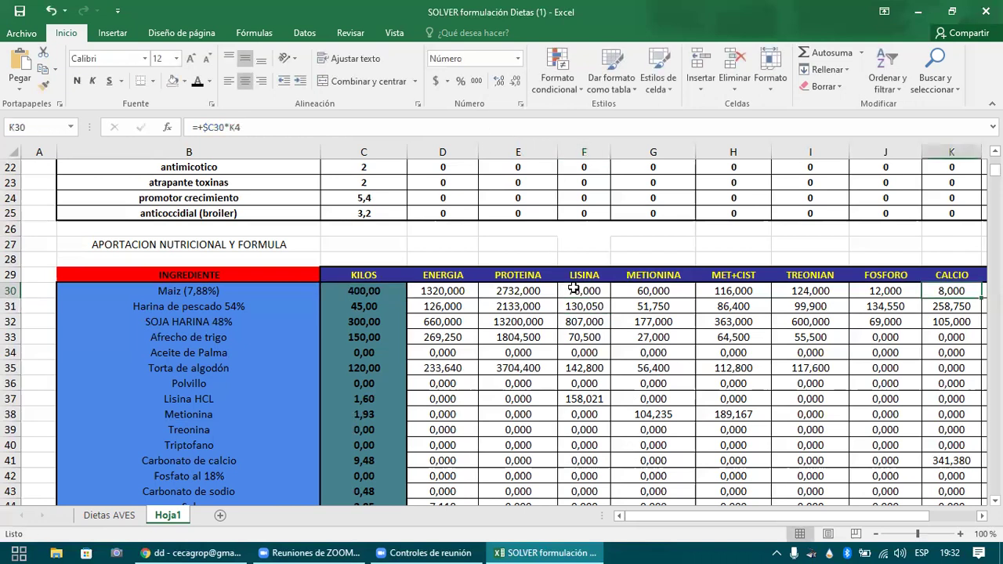
{"action": "key", "text": "Right"}
{"action": "key", "text": "Right"}
{"action": "key", "text": "Right"}
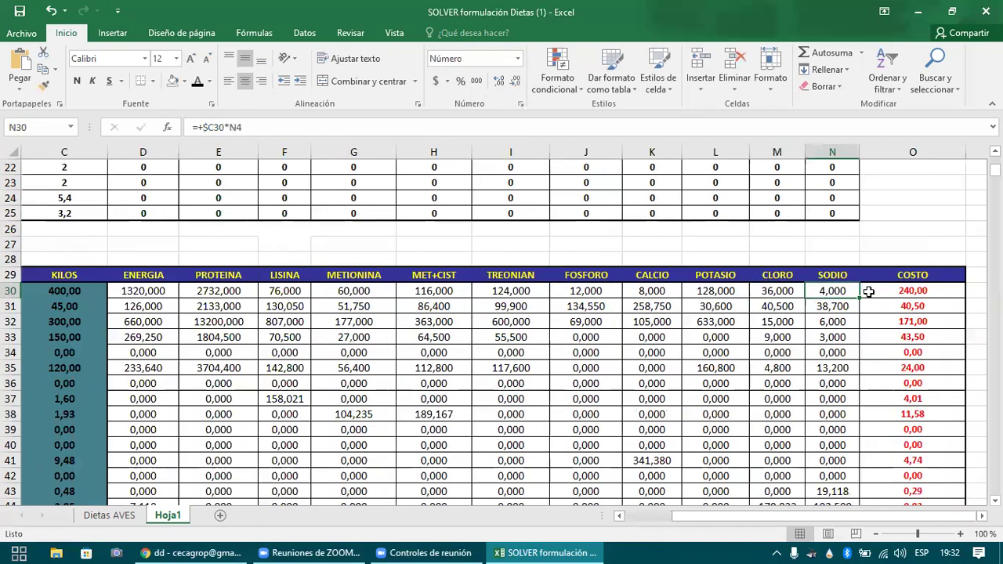
{"action": "key", "text": "Right"}
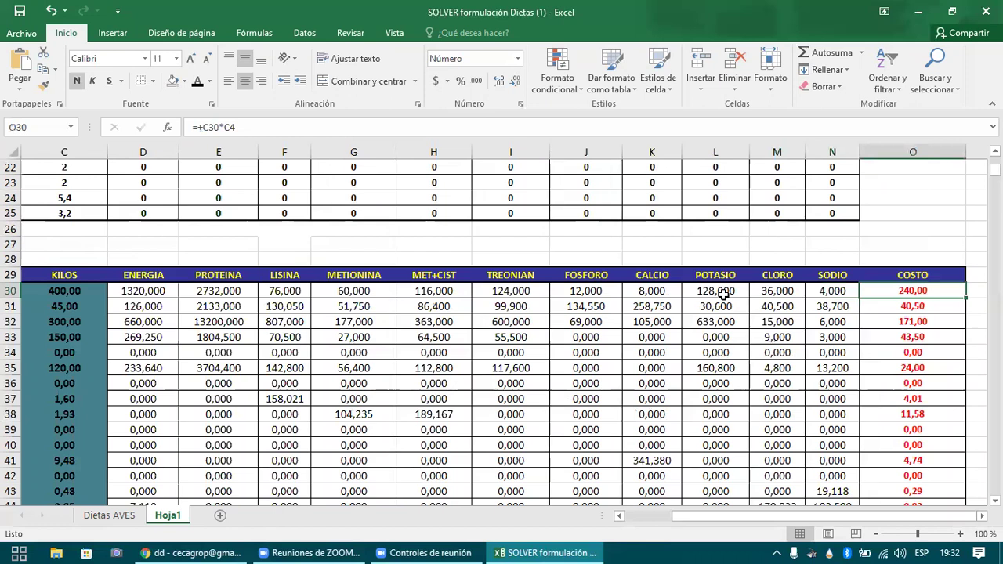
- Return to the ENERGIA column and review its formulas down the ingredient rows and back up to Harina de pescado 54%
{"action": "key", "text": "ctrl+Left"}
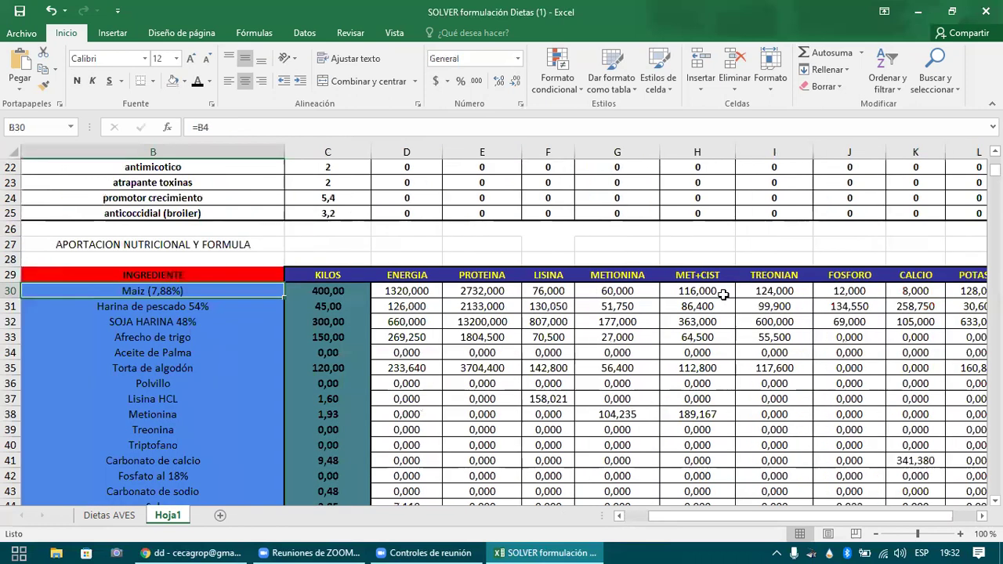
{"action": "key", "text": "Right"}
{"action": "key", "text": "Right"}
{"action": "key", "text": "Down"}
{"action": "key", "text": "Down"}
{"action": "key", "text": "Down"}
{"action": "key", "text": "Down"}
{"action": "key", "text": "Down"}
{"action": "key", "text": "Down"}
{"action": "key", "text": "Down"}
{"action": "key", "text": "Up"}
{"action": "key", "text": "Up"}
{"action": "key", "text": "Up"}
{"action": "key", "text": "Up"}
{"action": "key", "text": "Up"}
{"action": "key", "text": "Up"}
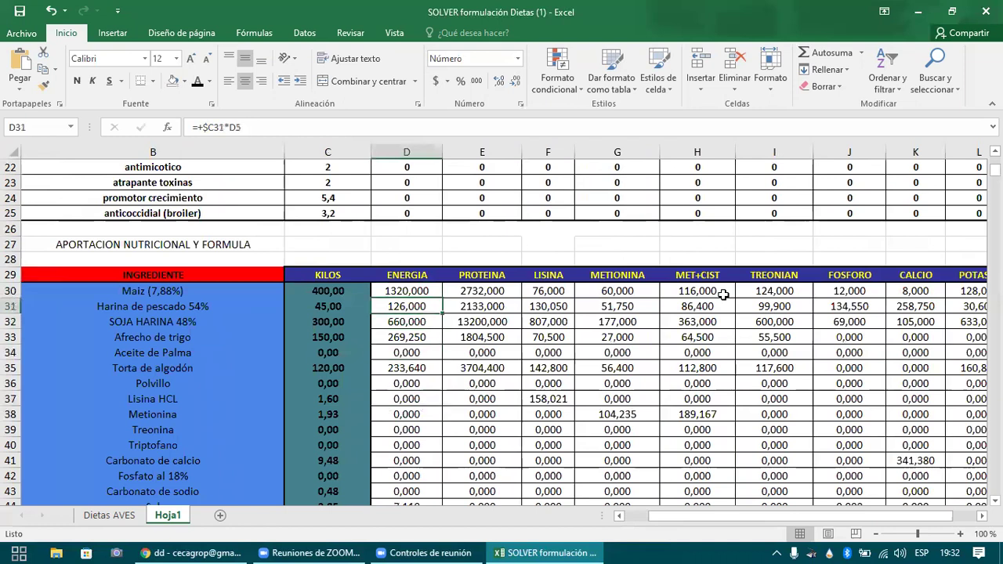
- Compare the Harina de pescado 54% formulas from ENERGIA to METIONINA and return to ENERGIA
{"action": "key", "text": "Right"}
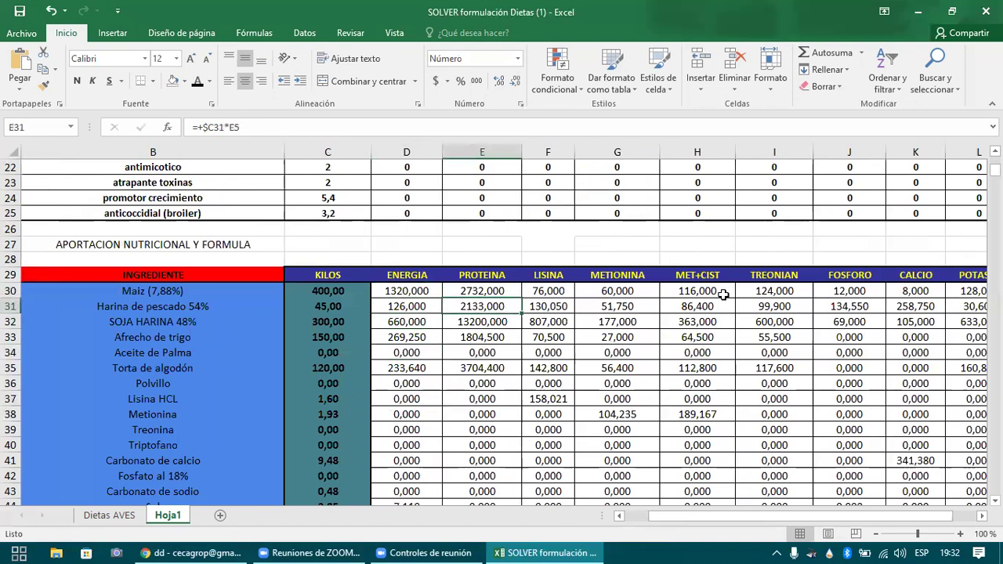
{"action": "key", "text": "Right"}
{"action": "key", "text": "Right"}
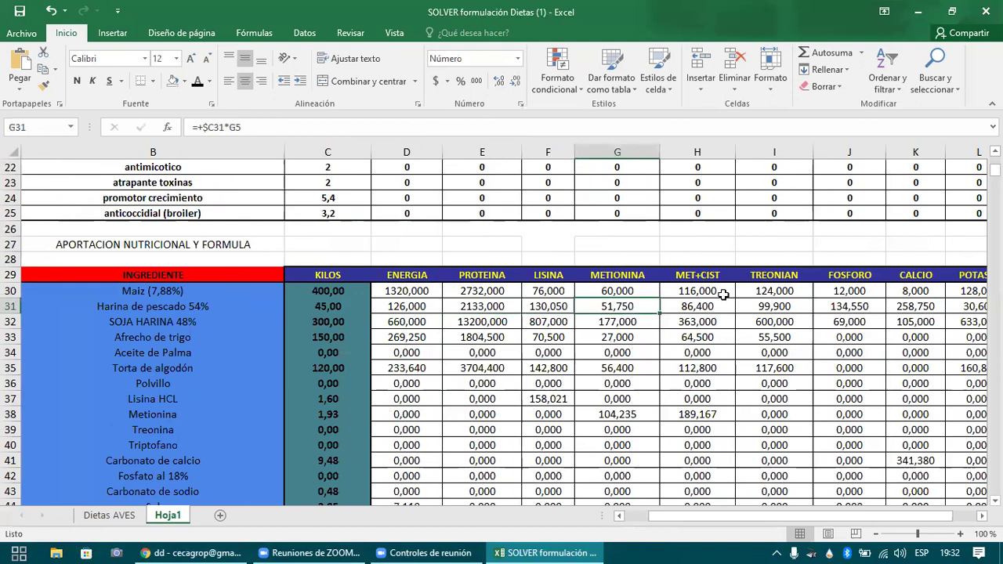
{"action": "key", "text": "Left"}
{"action": "key", "text": "Left"}
{"action": "key", "text": "Left"}
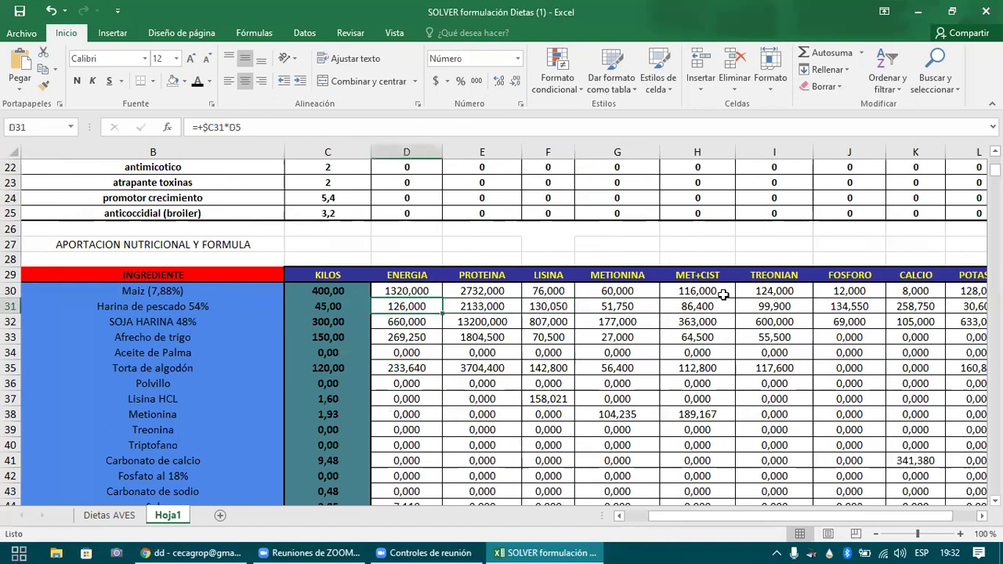
- Go down to the TOTAL row below the ingredients and inspect the sum formula for KILOS
{"action": "key", "text": "ctrl+Down"}
{"action": "key", "text": "Up"}
{"action": "key", "text": "Up"}
{"action": "key", "text": "Up"}
{"action": "key", "text": "Up"}
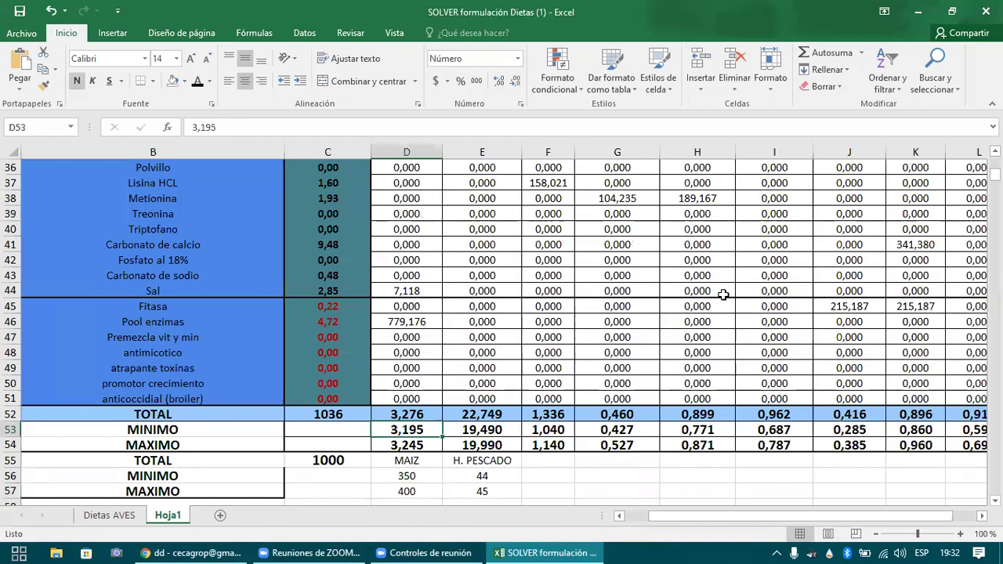
{"action": "key", "text": "Up"}
{"action": "key", "text": "Left"}
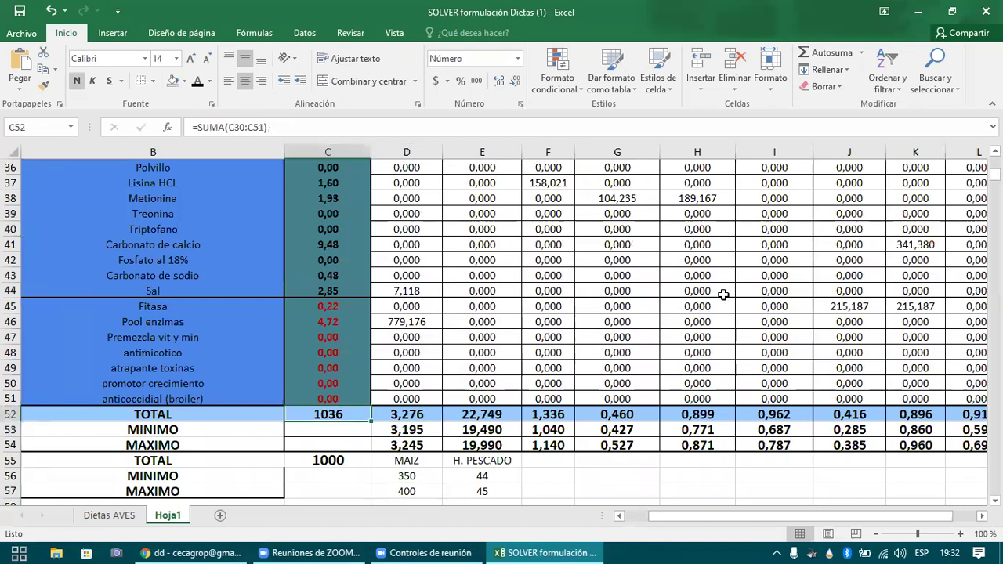
{"action": "key", "text": "Left"}
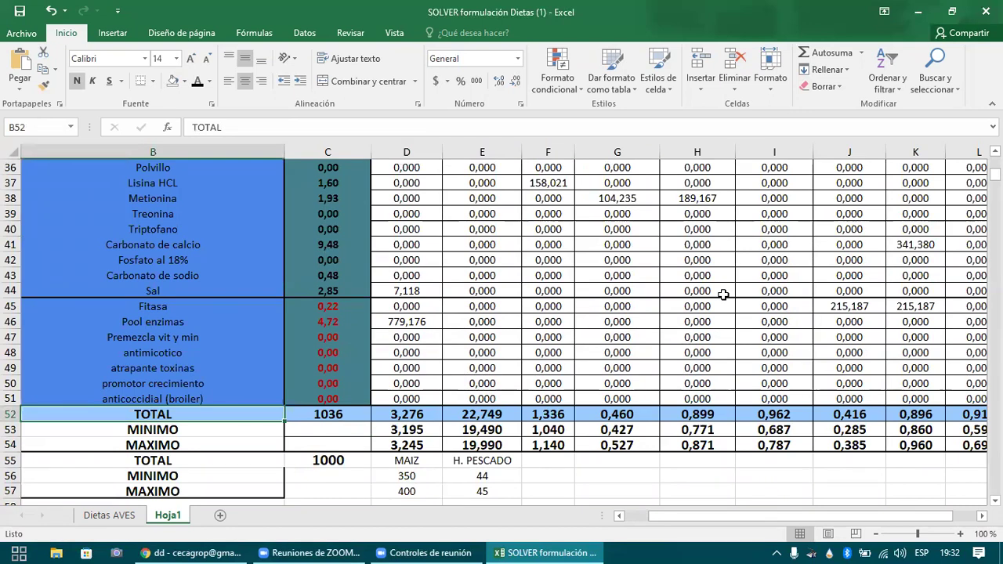
- Compare the nutrient formulas across the TOTAL row as far as SODIO and return to the ENERGIA total
{"action": "key", "text": "Right"}
{"action": "key", "text": "Right"}
{"action": "key", "text": "Right"}
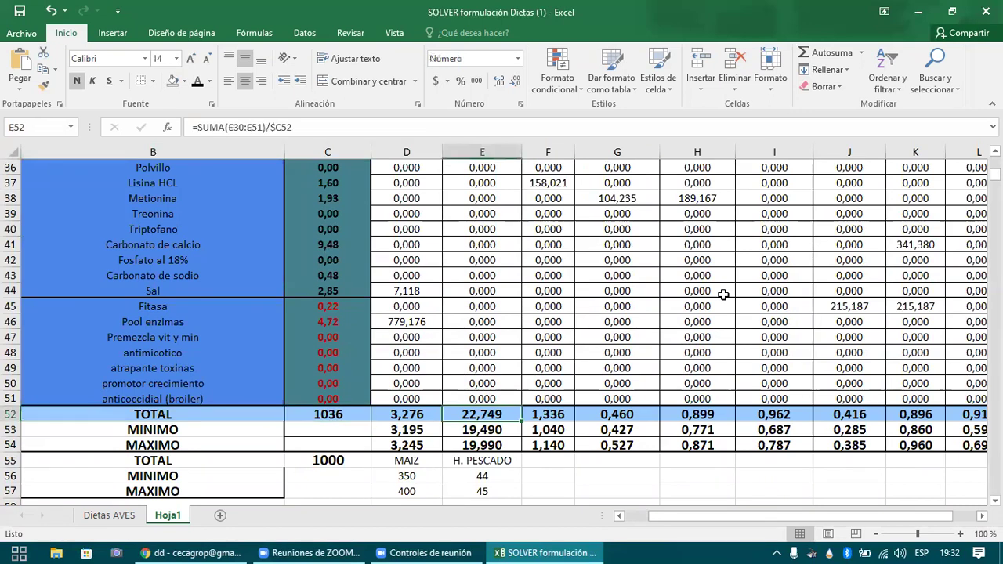
{"action": "key", "text": "Right"}
{"action": "key", "text": "Right"}
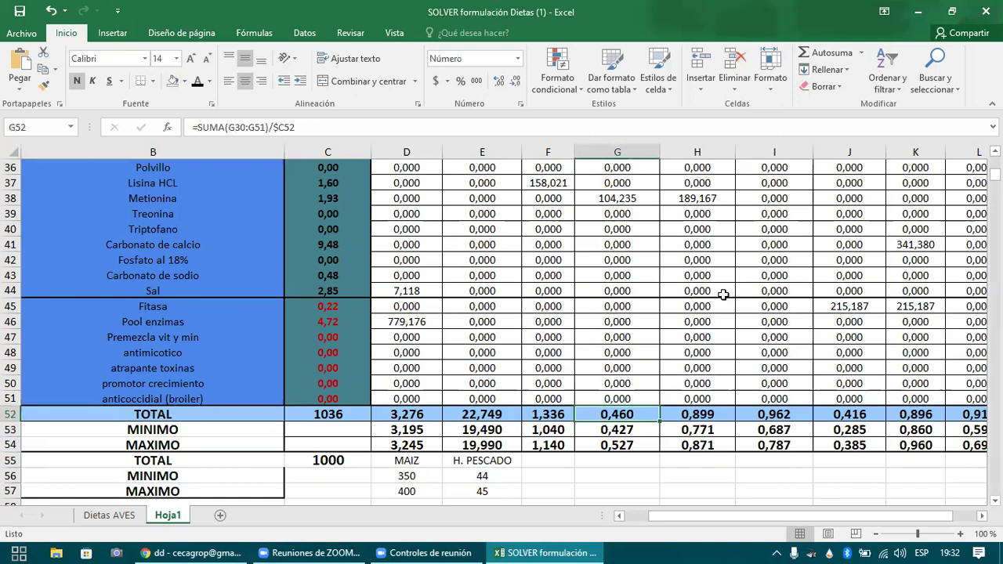
{"action": "key", "text": "Right"}
{"action": "key", "text": "Right"}
{"action": "key", "text": "Right"}
{"action": "key", "text": "Right"}
{"action": "key", "text": "Right"}
{"action": "key", "text": "Right"}
{"action": "key", "text": "Right"}
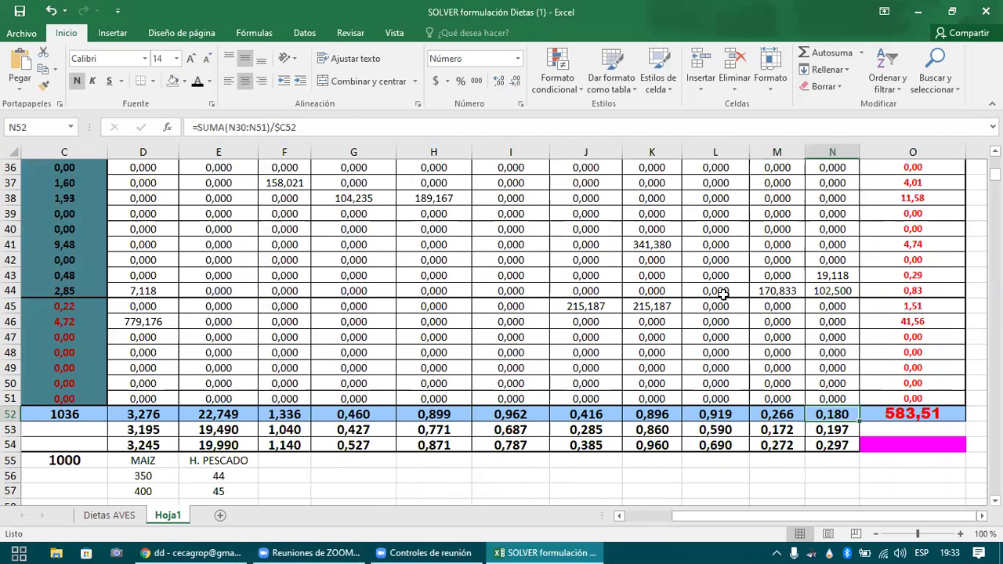
{"action": "key", "text": "Left"}
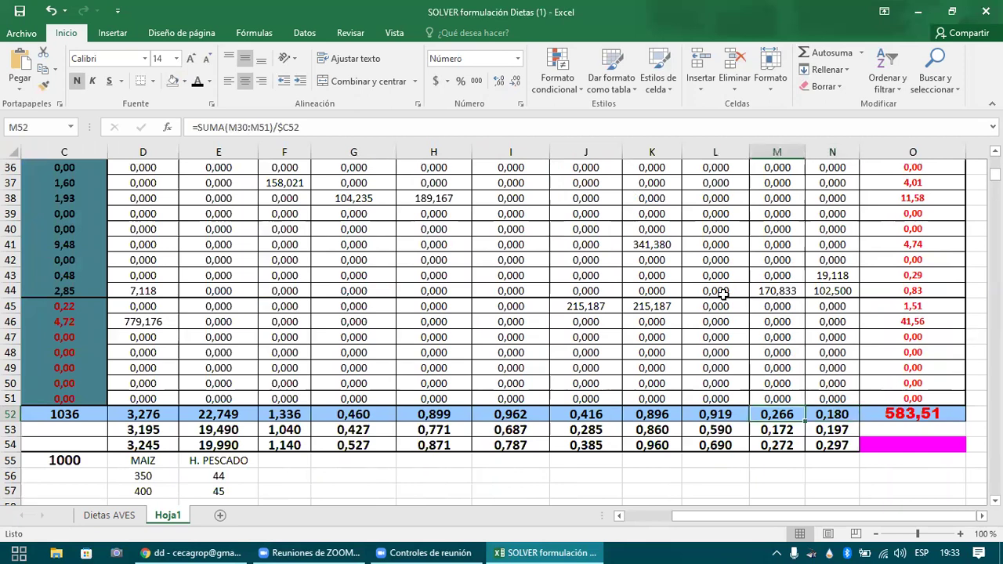
{"action": "key", "text": "ctrl+Left"}
{"action": "key", "text": "Right"}
{"action": "key", "text": "Right"}
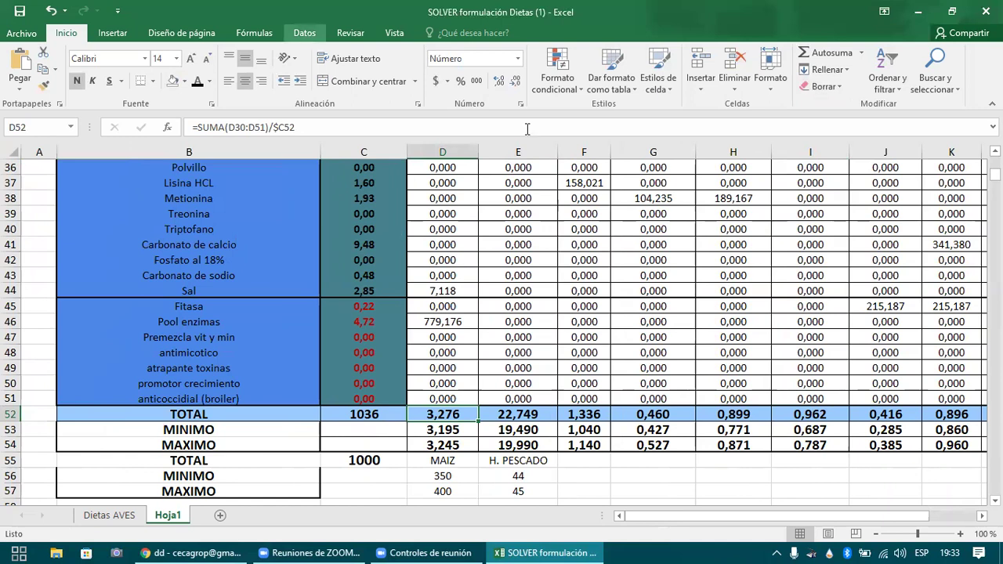
- Open Solver and reset all of its options and cell selections
{"action": "left_click", "coordinate": [305, 35]}
{"action": "left_click", "coordinate": [799, 61]}
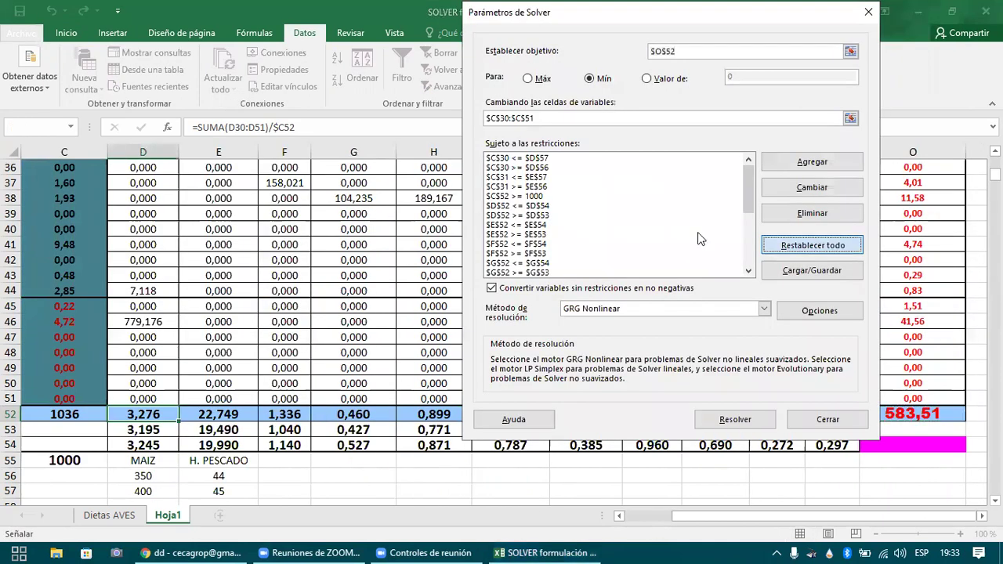
{"action": "left_click", "coordinate": [579, 329]}
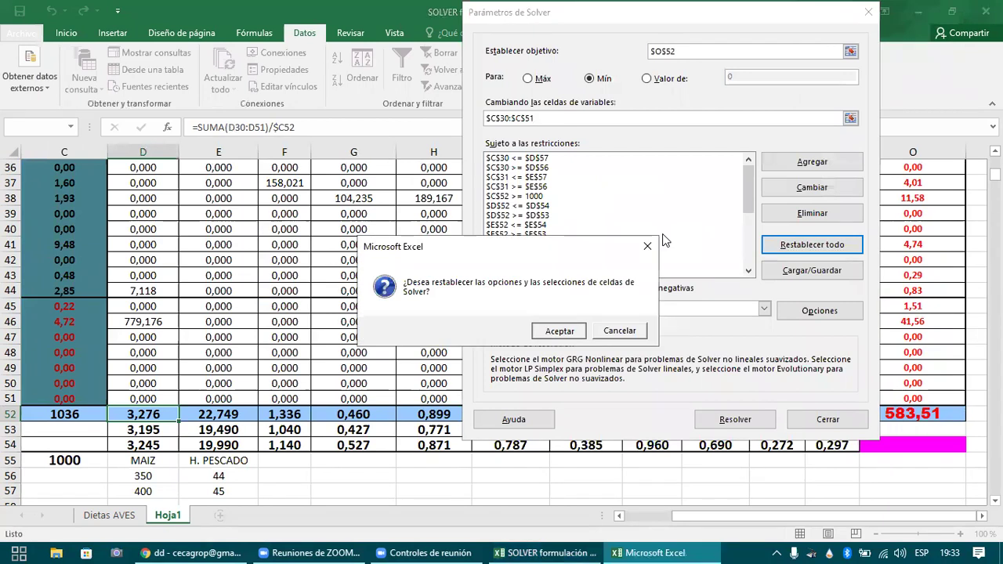
- Set the Solver objective to the total COSTO cell $O$52 and choose to minimise it
{"action": "left_click", "coordinate": [850, 51]}
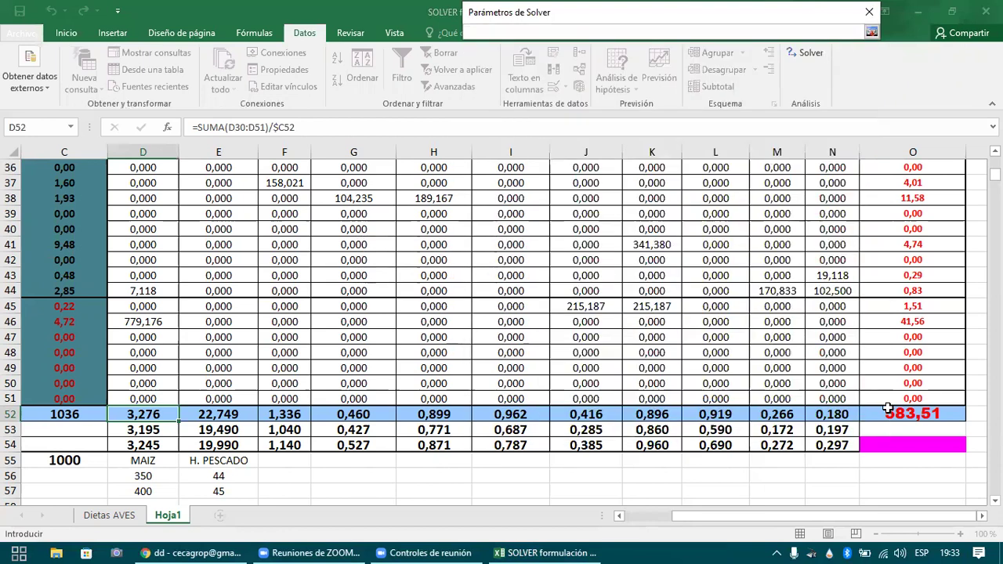
{"action": "left_click", "coordinate": [888, 413]}
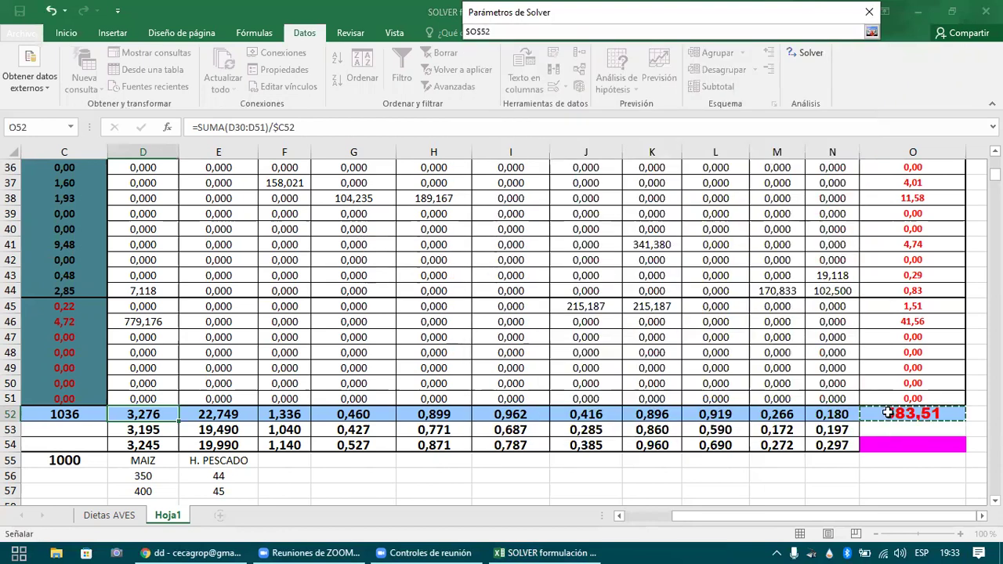
{"action": "left_click", "coordinate": [871, 34]}
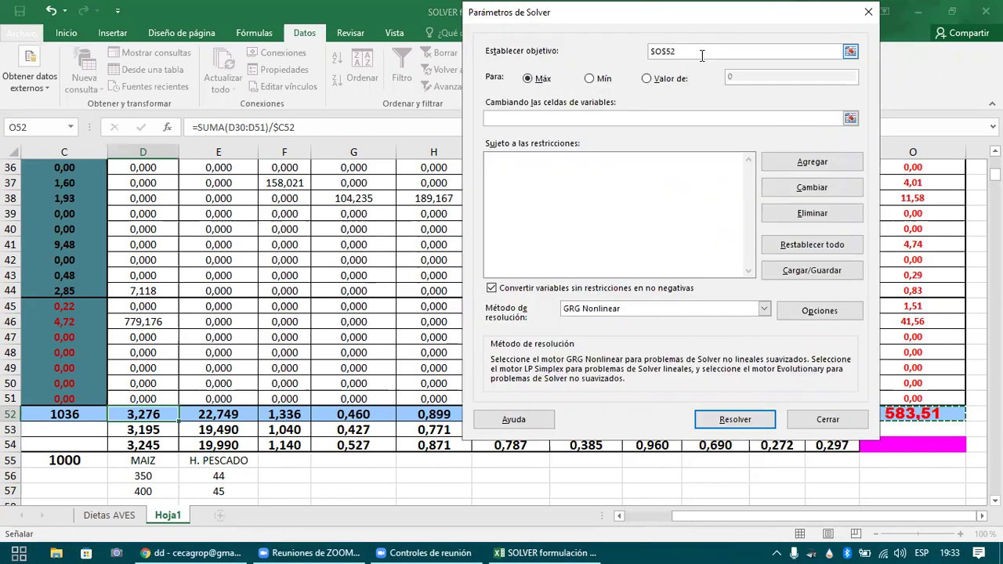
{"action": "left_click", "coordinate": [590, 79]}
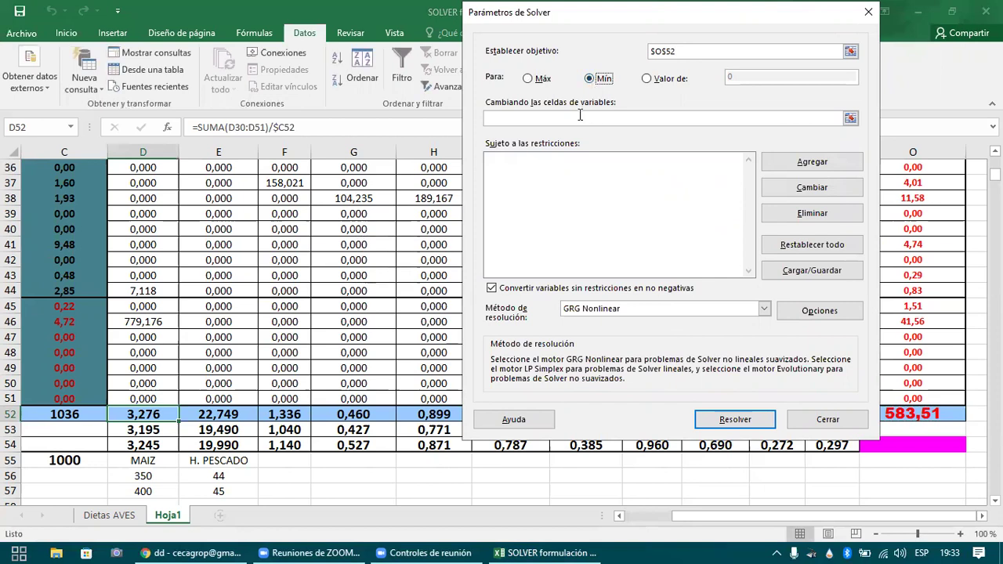
- Set the Solver variable cells to the KILOS range $C$30:$C$51, from Maiz (7,88%) to anticoccidial (broiler)
{"action": "left_click", "coordinate": [850, 119]}
{"action": "left_click", "coordinate": [630, 515]}
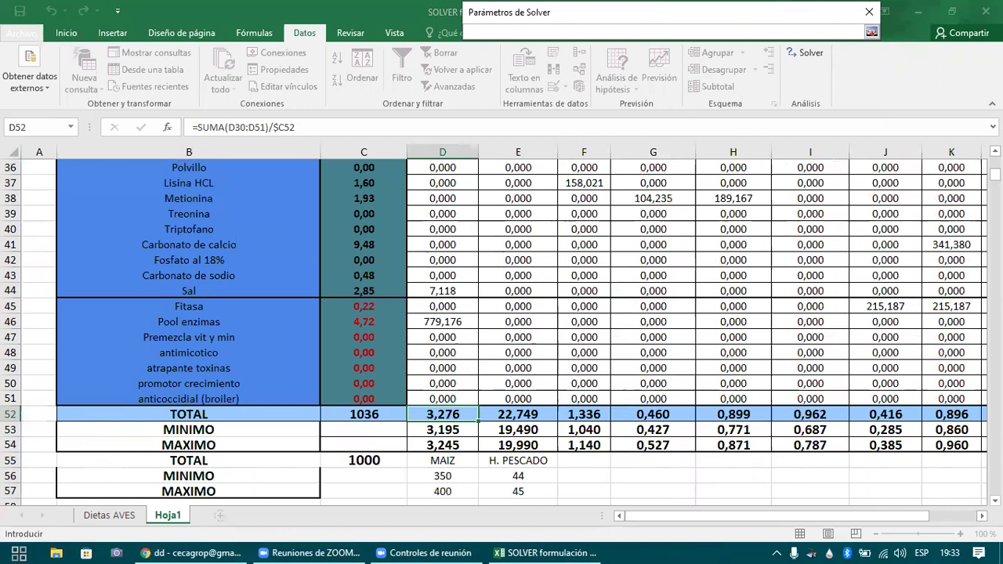
{"action": "scroll", "coordinate": [501, 334], "scroll_direction": "up", "scroll_amount": 1}
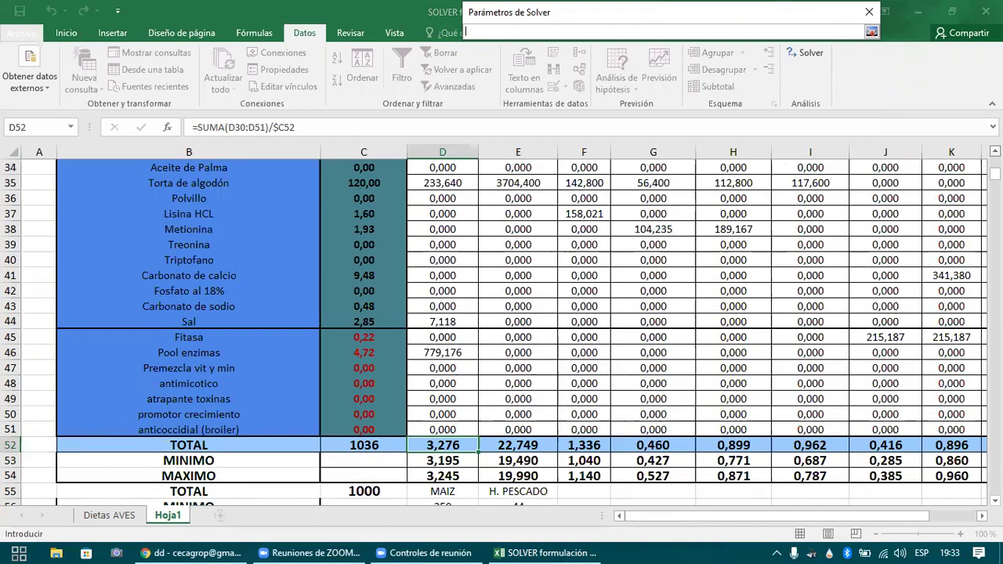
{"action": "scroll", "coordinate": [819, 224], "scroll_direction": "up", "scroll_amount": 2}
{"action": "scroll", "coordinate": [387, 206], "scroll_direction": "up", "scroll_amount": 1}
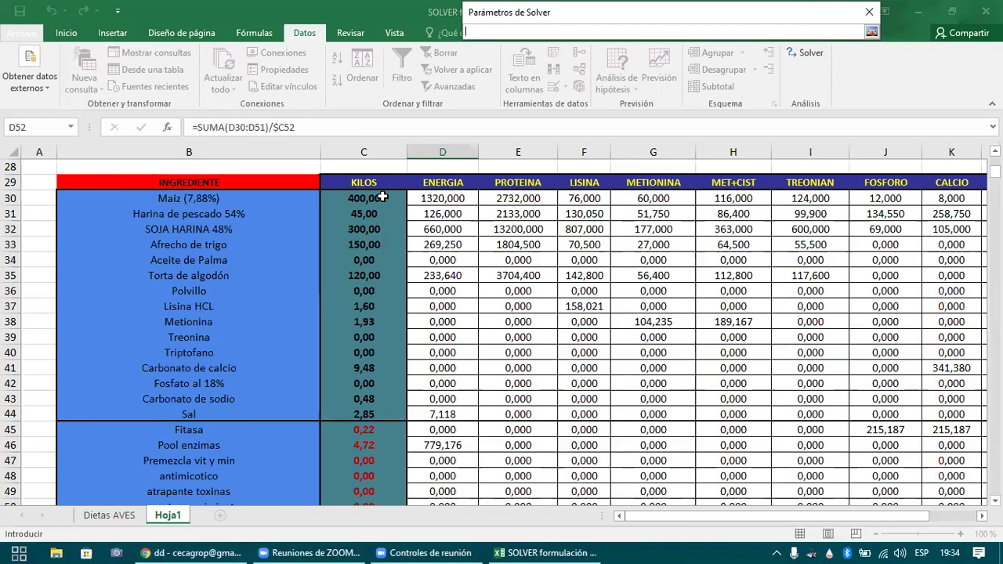
{"action": "left_click_drag", "start_coordinate": [380, 197], "coordinate": [375, 459]}
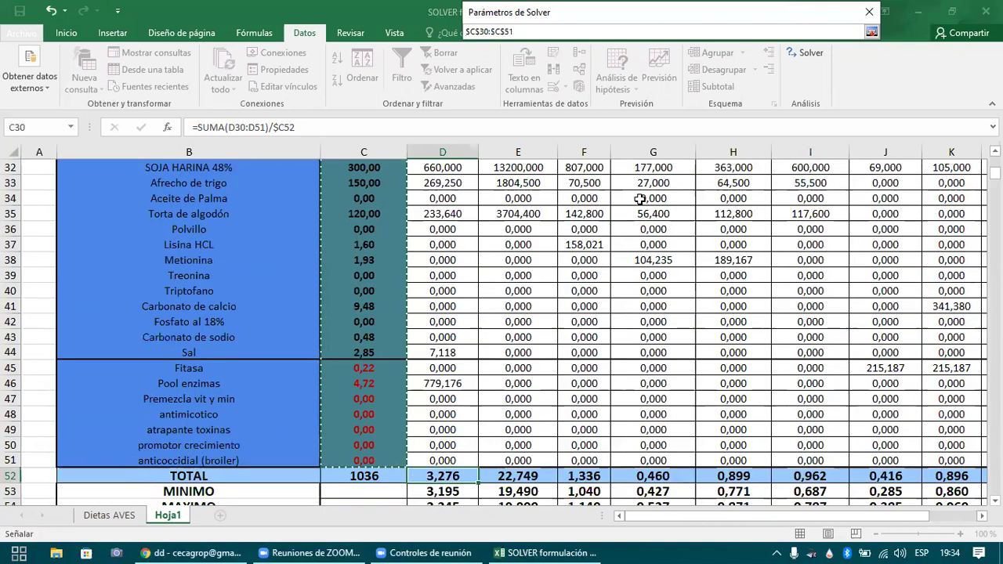
{"action": "left_click", "coordinate": [872, 32]}
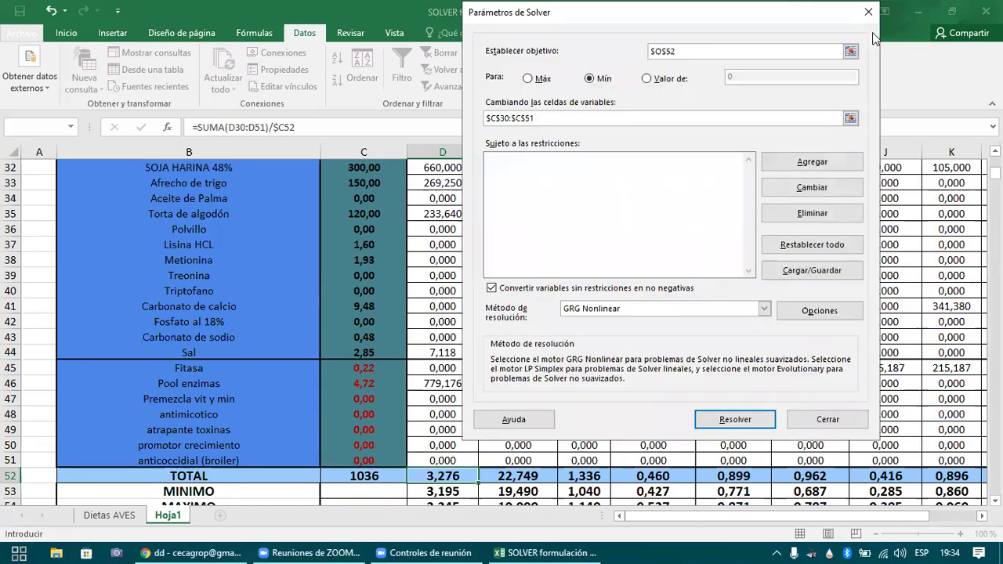
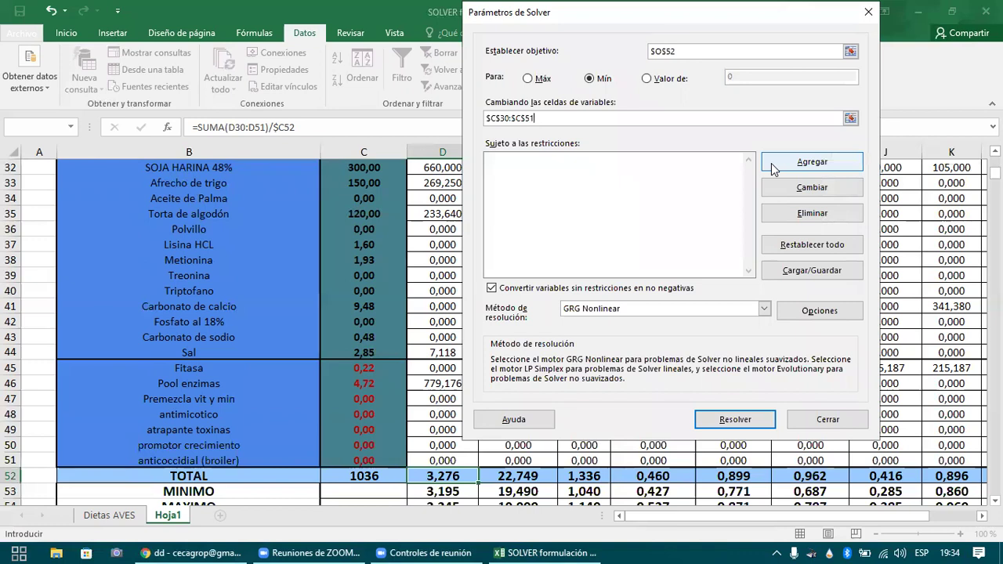
- Add a Solver constraint requiring the total KILOS cell $C$52 to be >= 1000
{"action": "left_click", "coordinate": [771, 163]}
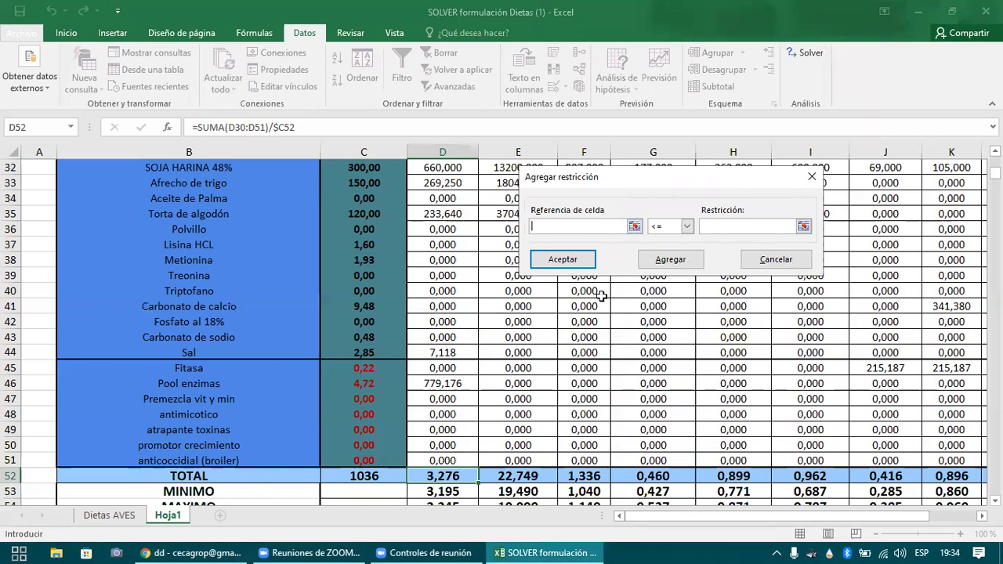
{"action": "left_click", "coordinate": [633, 226]}
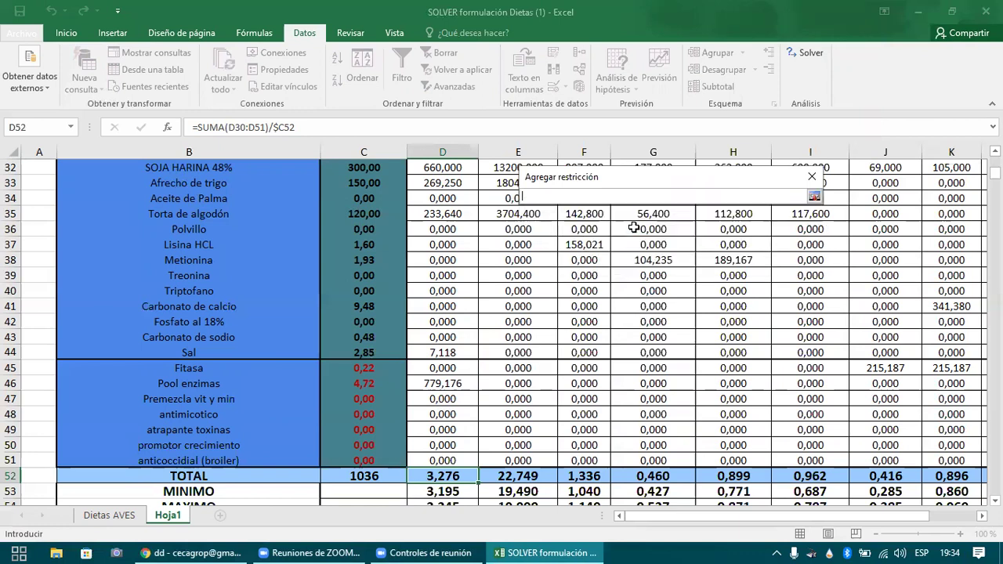
{"action": "left_click", "coordinate": [388, 477]}
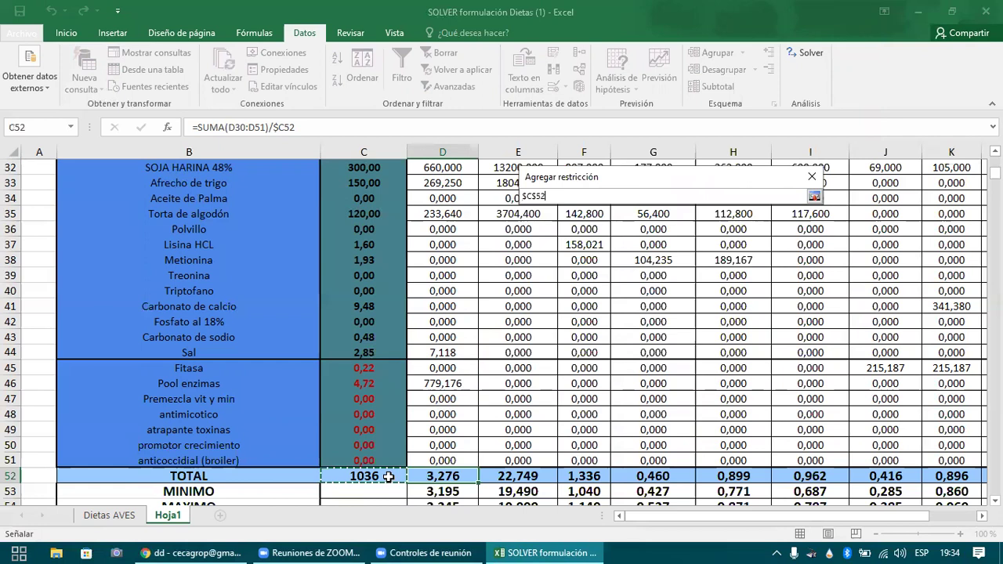
{"action": "left_click", "coordinate": [815, 198]}
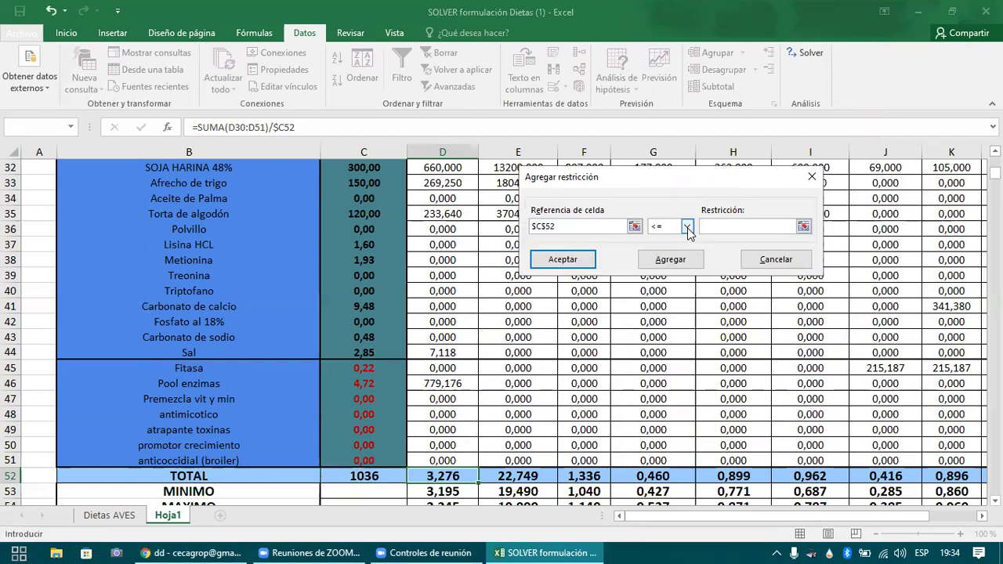
{"action": "left_click", "coordinate": [687, 227]}
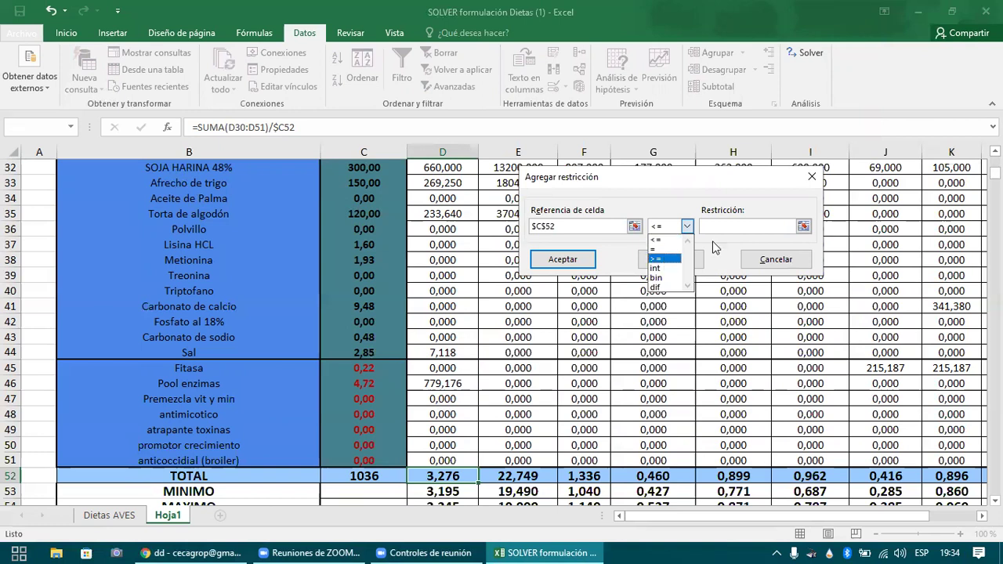
{"action": "key", "text": "Return"}
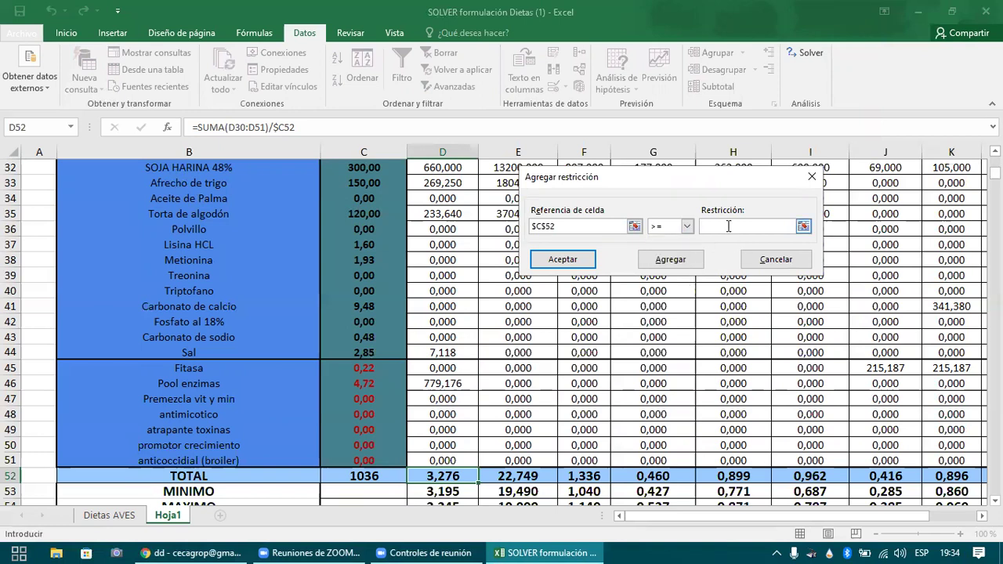
{"action": "type", "text": "1000"}
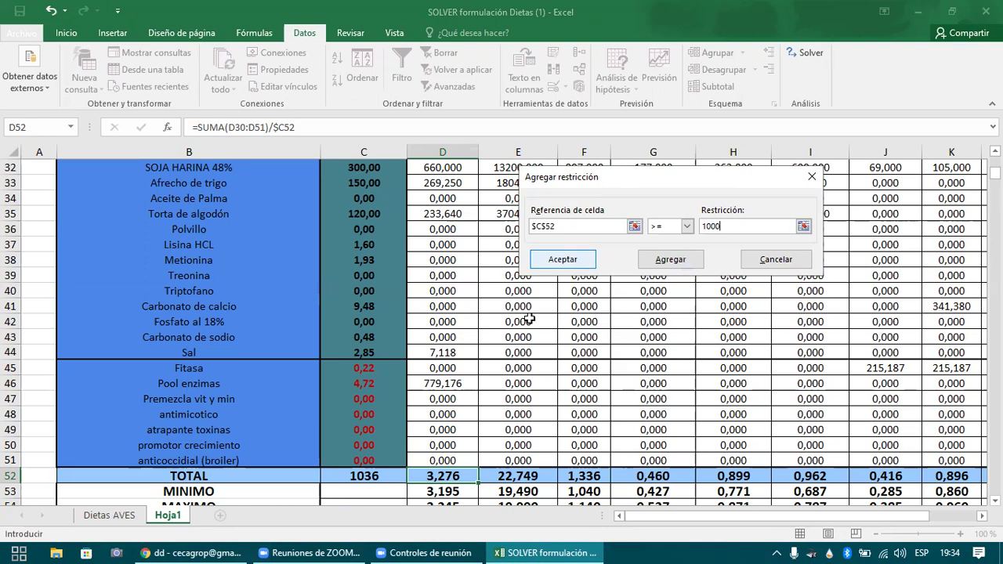
{"action": "key", "text": "Return"}
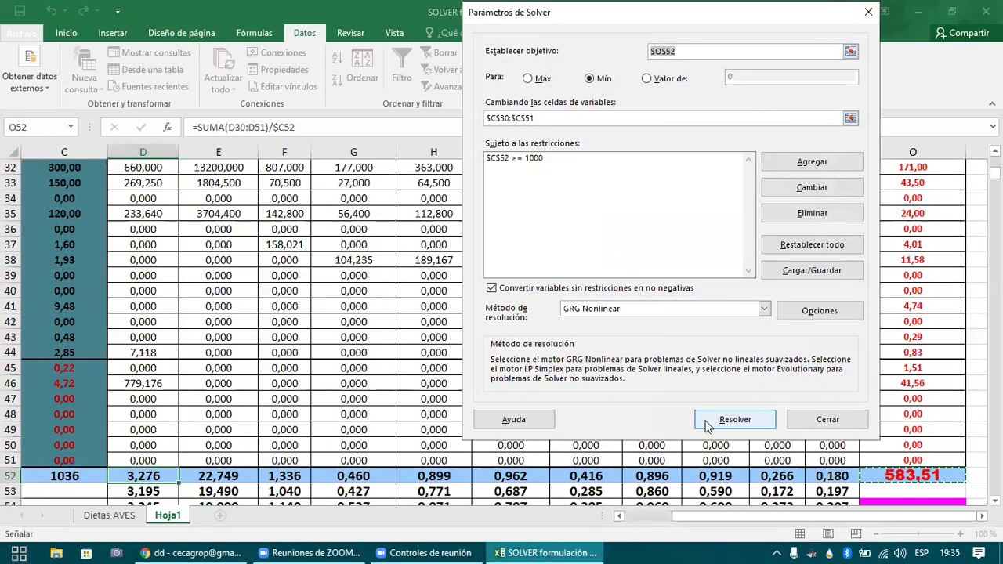
- Run Solver, keep its solution and check the KILOS and ENERGIA totals in the TOTAL row
{"action": "left_click", "coordinate": [707, 425]}
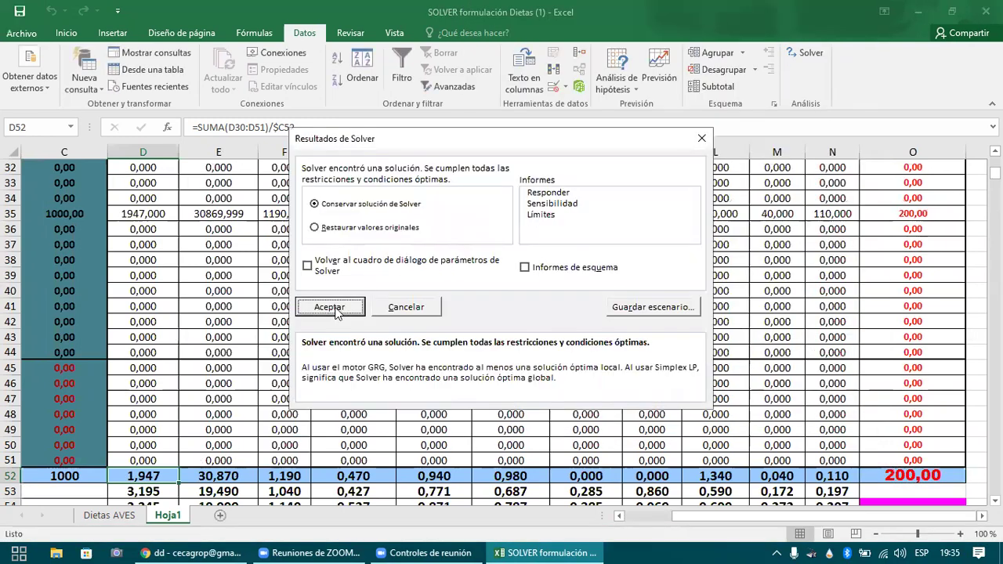
{"action": "left_click", "coordinate": [335, 309]}
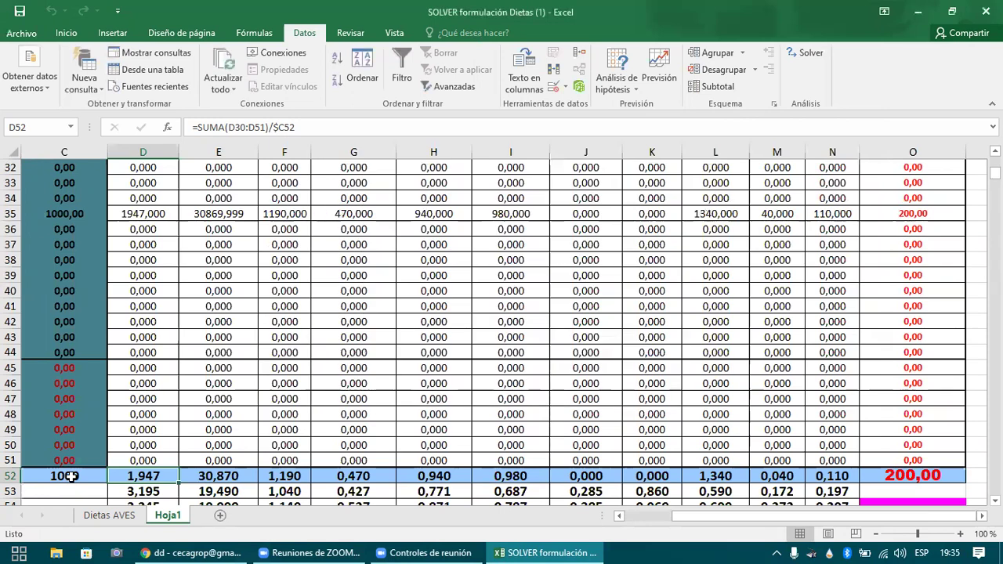
{"action": "left_click", "coordinate": [70, 475]}
{"action": "scroll", "coordinate": [71, 476], "scroll_direction": "left", "scroll_amount": 1}
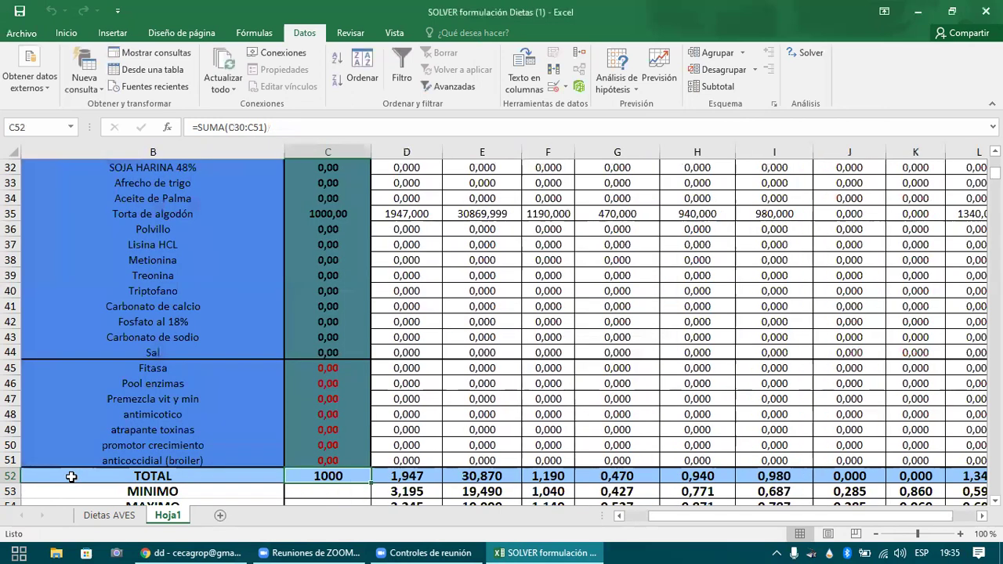
{"action": "key", "text": "Right"}
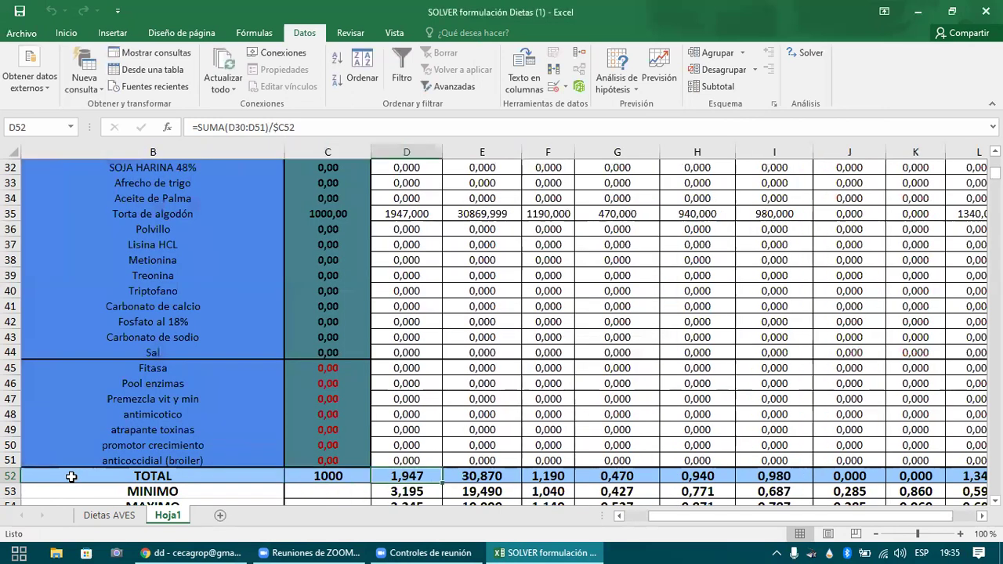
{"action": "key", "text": "Left"}
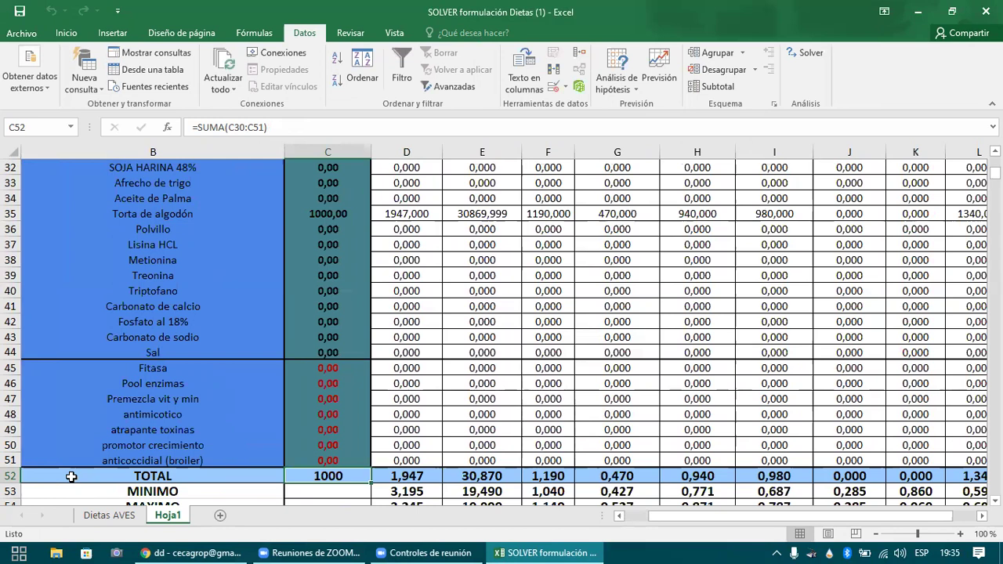
- Examine which ingredient receives the kilos, down to Torta de algodón, and compare the ENERGIA total with its MINIMO and MAXIMO limits
{"action": "key", "text": "ctrl+Up"}
{"action": "key", "text": "Down"}
{"action": "key", "text": "Down"}
{"action": "key", "text": "Down"}
{"action": "key", "text": "Down"}
{"action": "key", "text": "Down"}
{"action": "key", "text": "Down"}
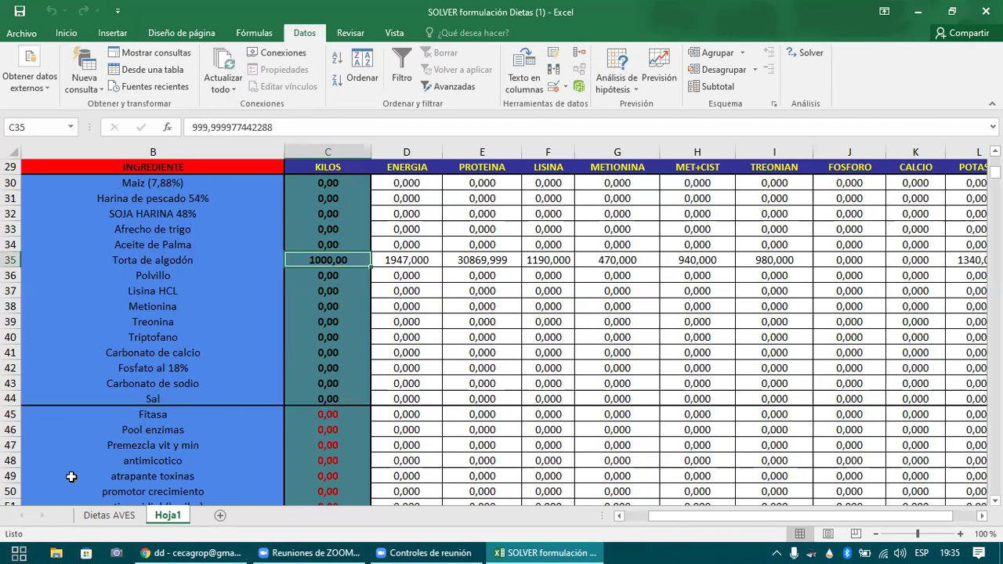
{"action": "key", "text": "ctrl+Down"}
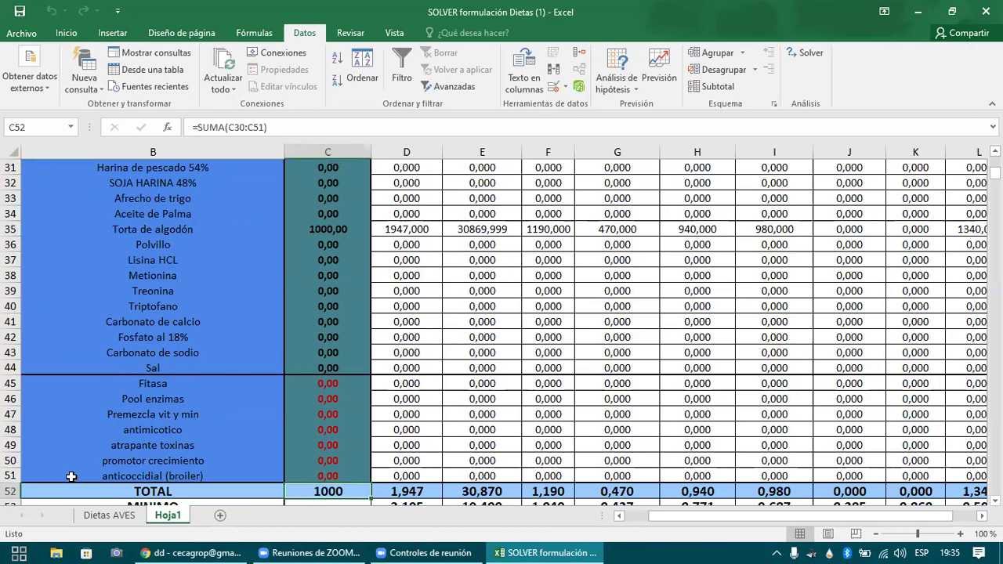
{"action": "key", "text": "Down"}
{"action": "key", "text": "Down"}
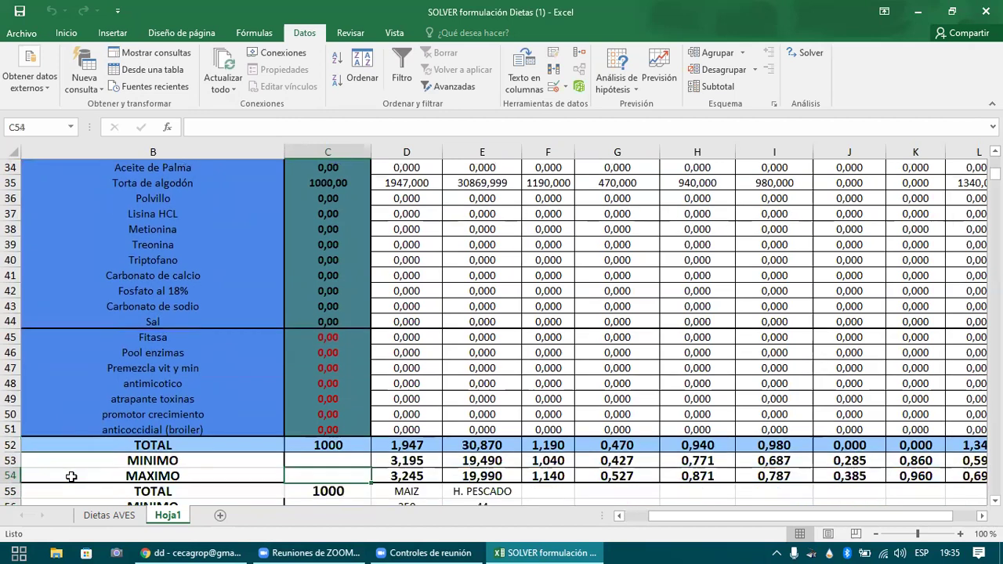
{"action": "key", "text": "Up"}
{"action": "key", "text": "Up"}
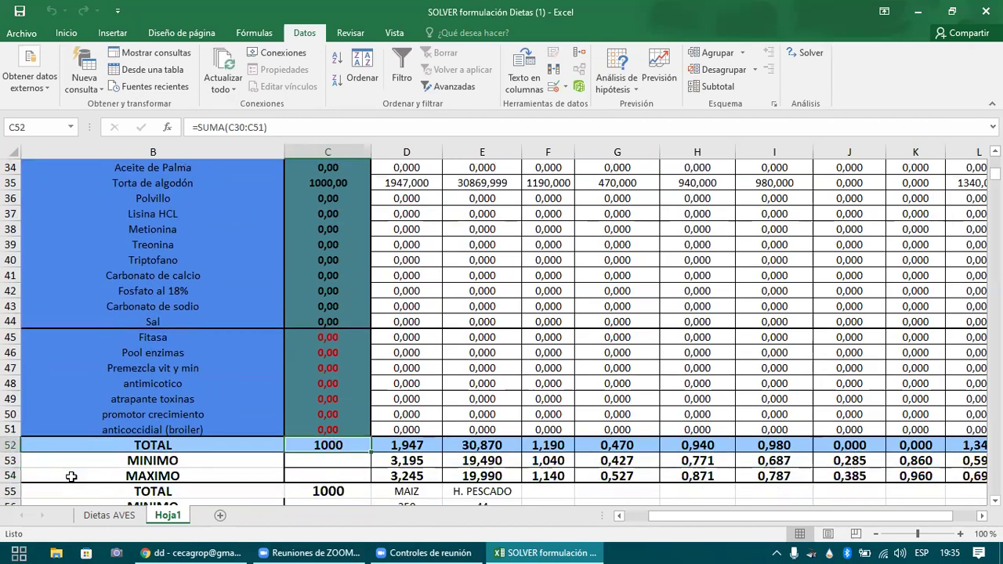
{"action": "key", "text": "Right"}
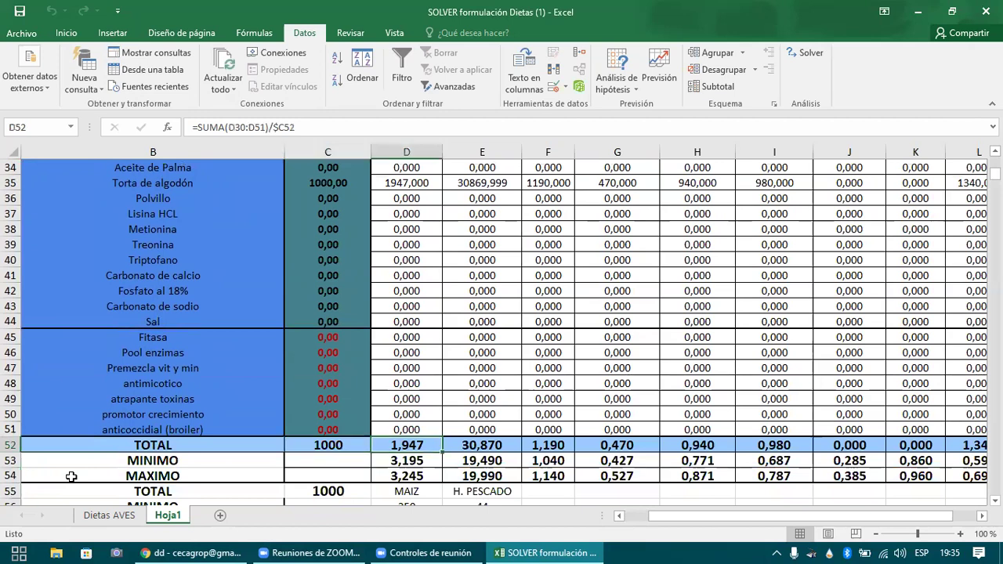
{"action": "key", "text": "Left"}
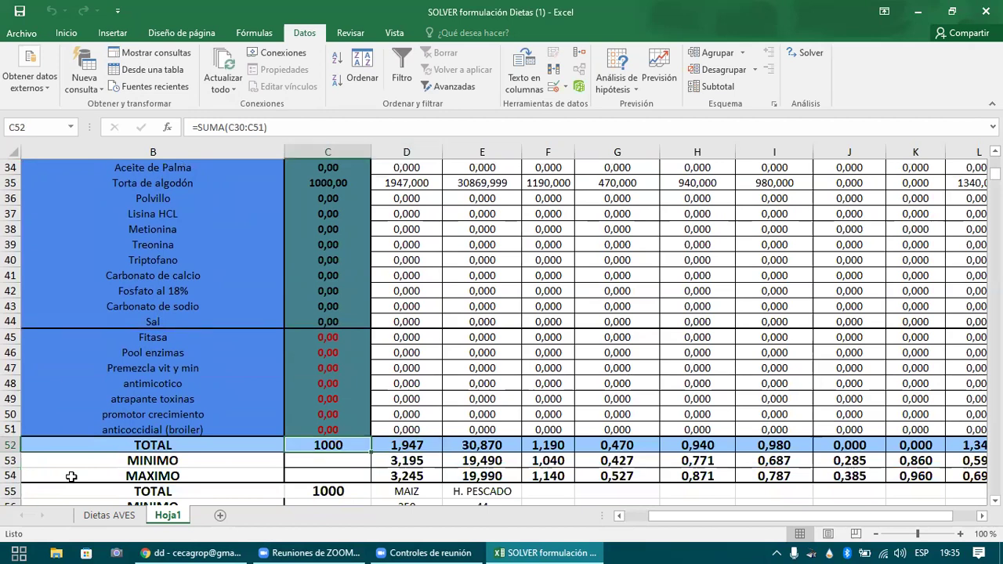
{"action": "key", "text": "Right"}
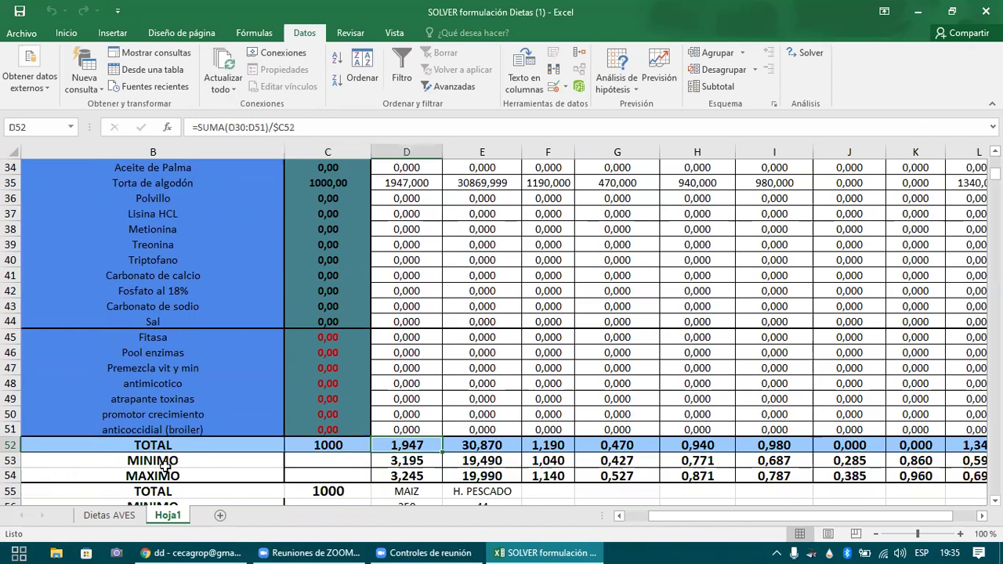
- Reopen Solver and add a constraint requiring the ENERGIA total $D$52 to be >= its MINIMO cell $D$53
{"action": "left_click", "coordinate": [810, 55]}
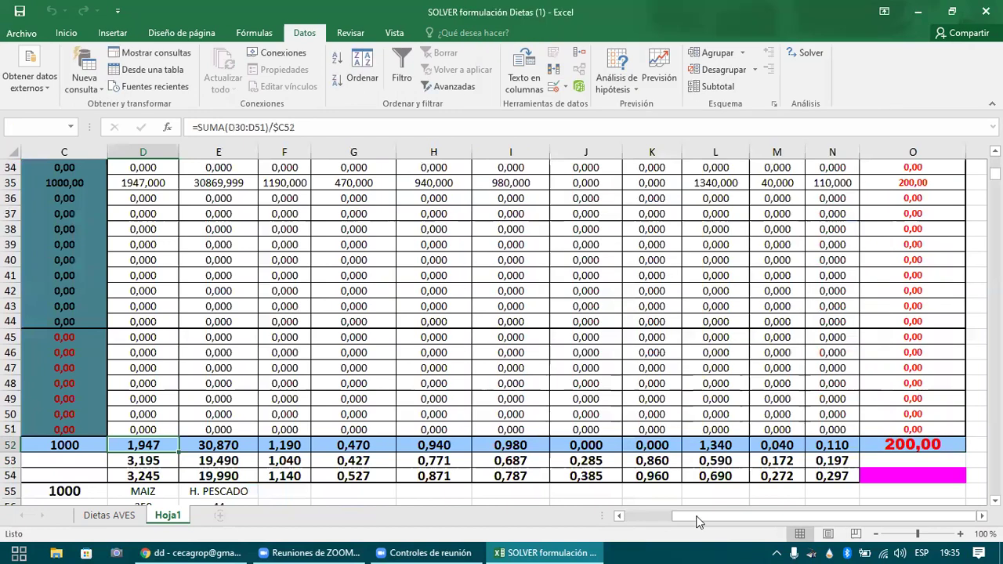
{"action": "scroll", "coordinate": [655, 523], "scroll_direction": "left", "scroll_amount": 3}
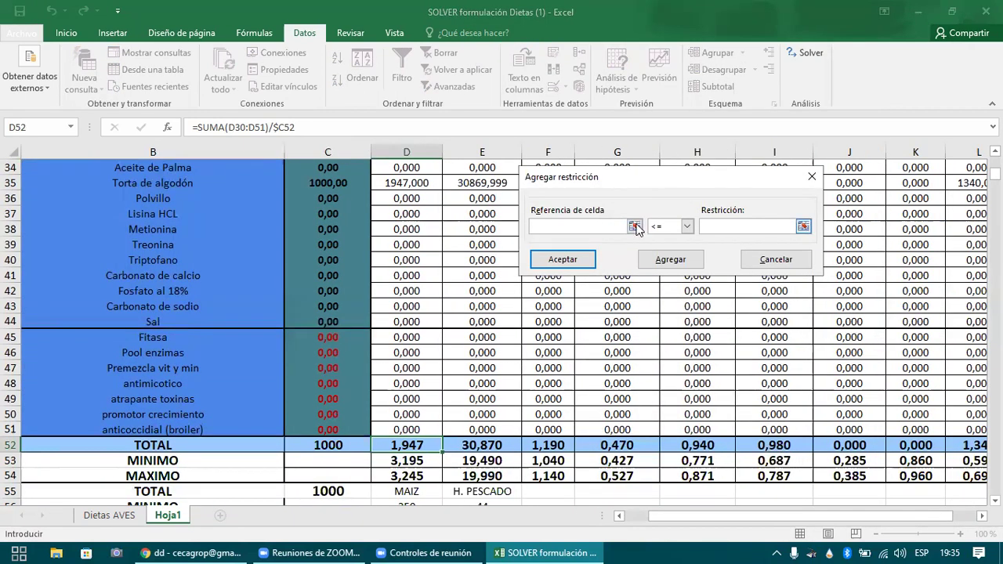
{"action": "left_click", "coordinate": [416, 444]}
{"action": "left_click", "coordinate": [416, 444]}
{"action": "left_click", "coordinate": [814, 196]}
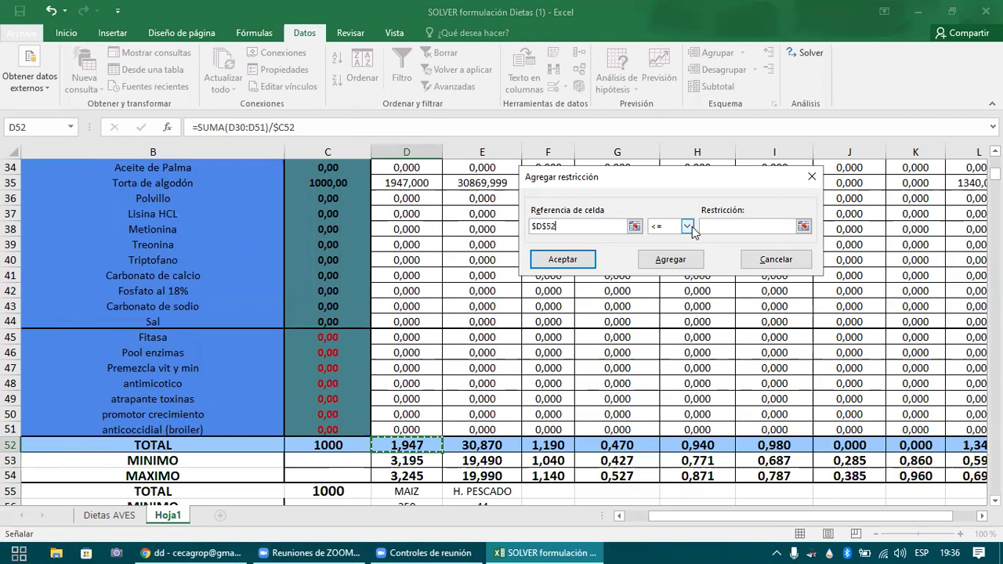
{"action": "left_click", "coordinate": [687, 226]}
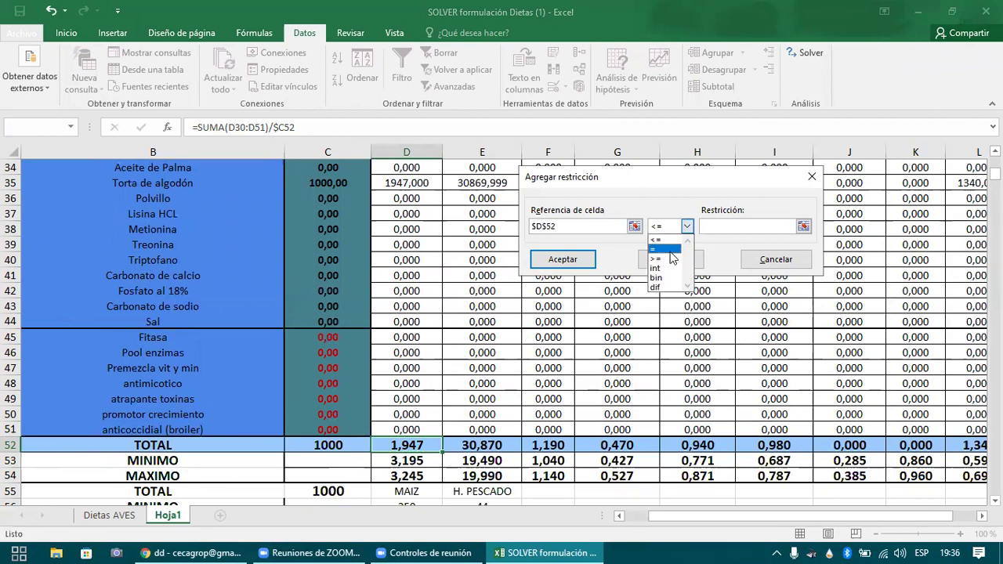
{"action": "left_click", "coordinate": [803, 227]}
{"action": "left_click", "coordinate": [803, 227]}
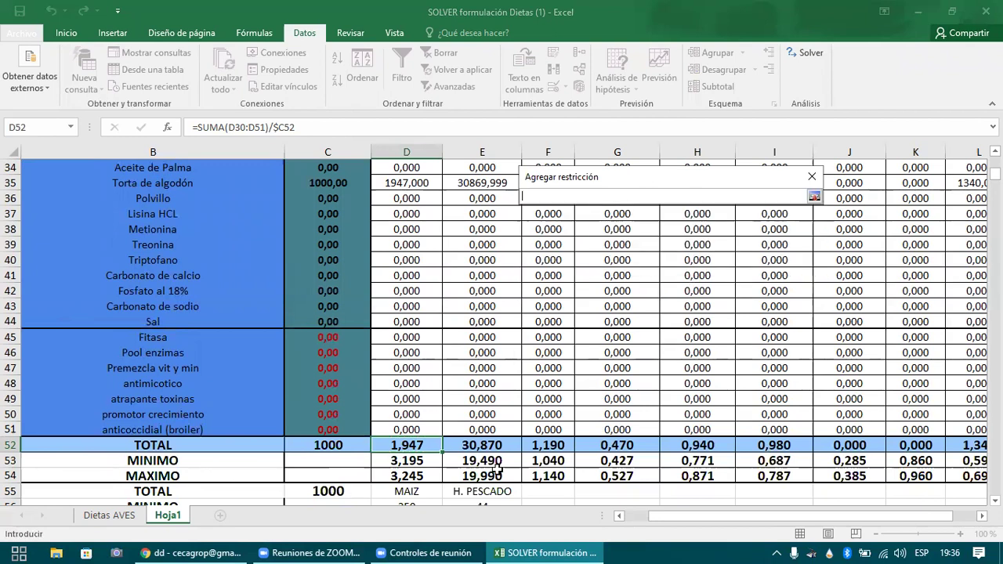
{"action": "left_click", "coordinate": [434, 461]}
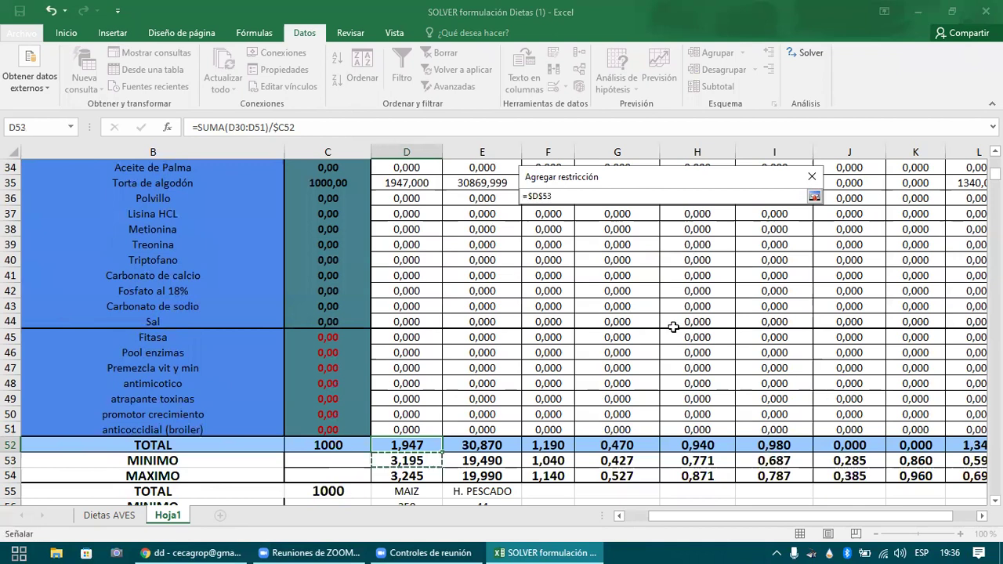
{"action": "left_click", "coordinate": [815, 199]}
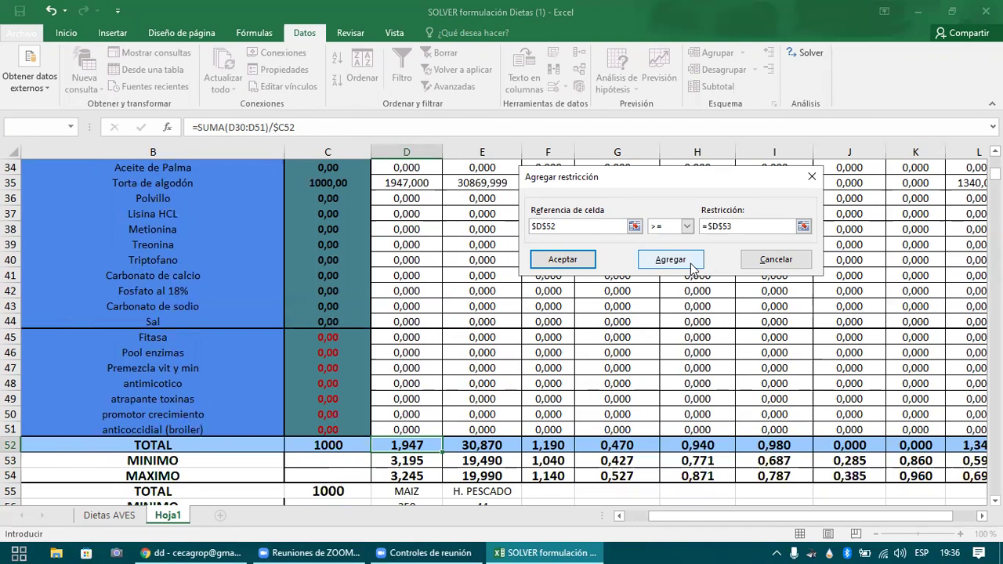
{"action": "left_click", "coordinate": [691, 264]}
- Add a constraint keeping the ENERGIA total $D$52 <= its MAXIMO cell $D$54 and run Solver
{"action": "left_click", "coordinate": [635, 226]}
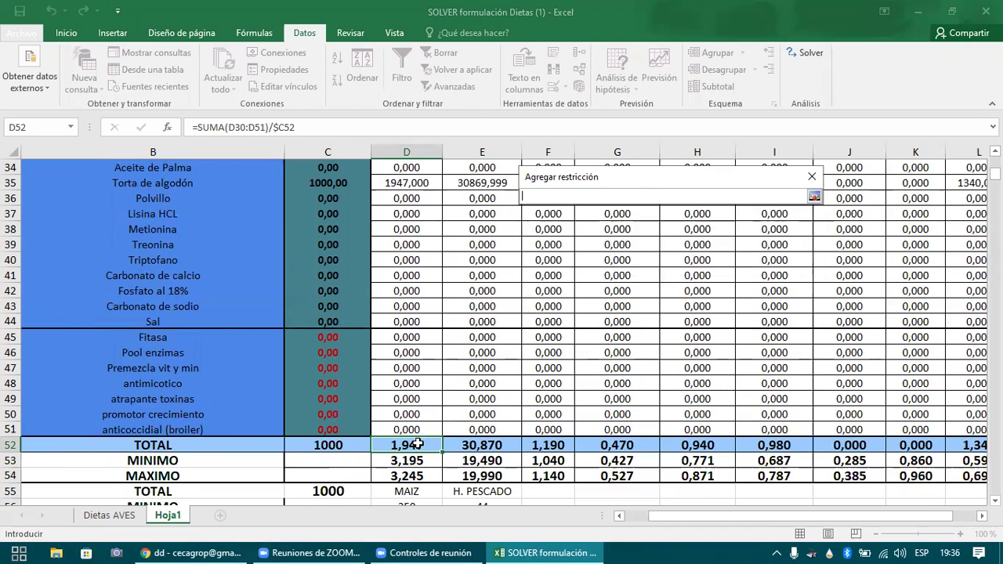
{"action": "left_click", "coordinate": [418, 444]}
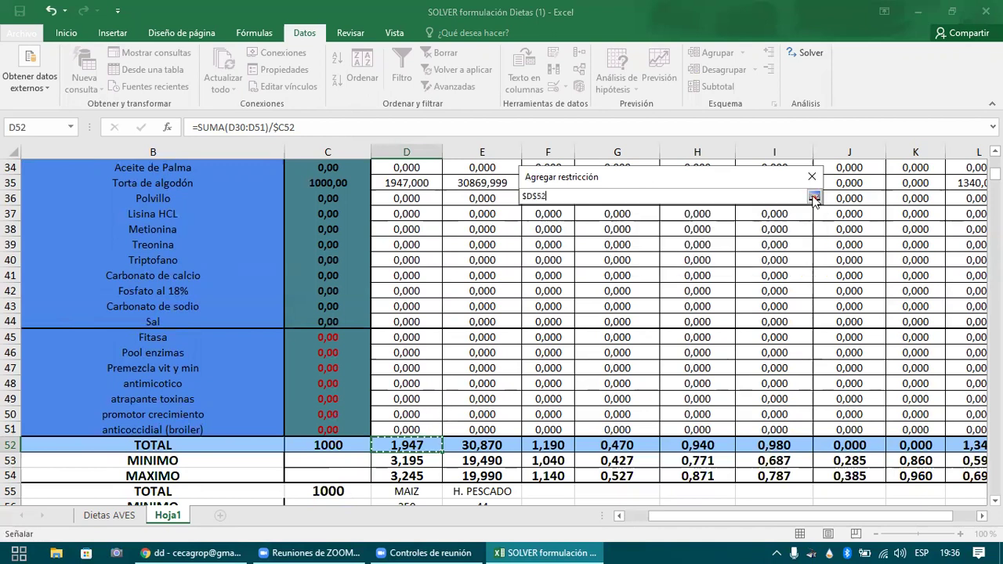
{"action": "left_click", "coordinate": [814, 196]}
{"action": "left_click", "coordinate": [760, 225]}
{"action": "left_click", "coordinate": [404, 475]}
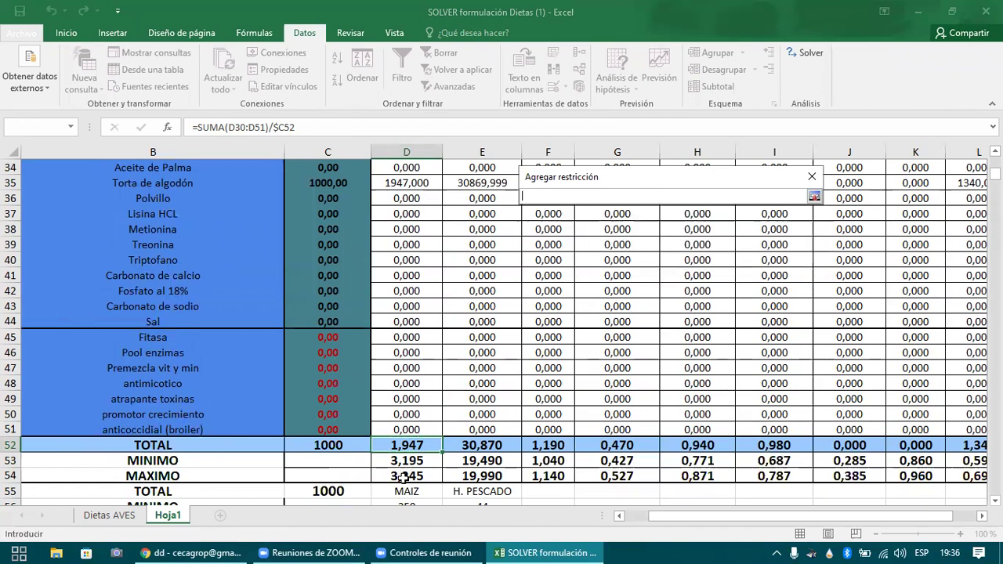
{"action": "left_click", "coordinate": [814, 199]}
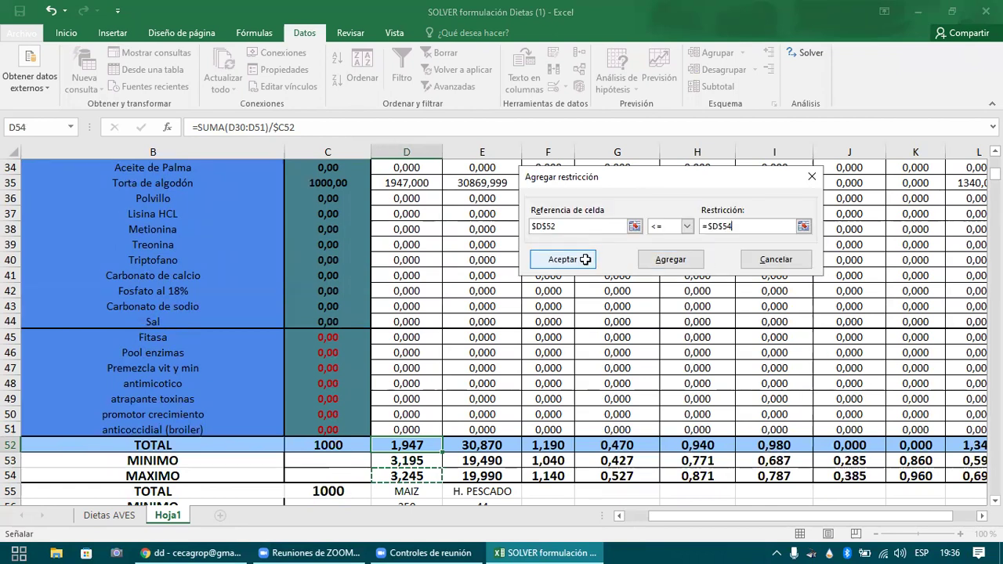
{"action": "left_click", "coordinate": [587, 262]}
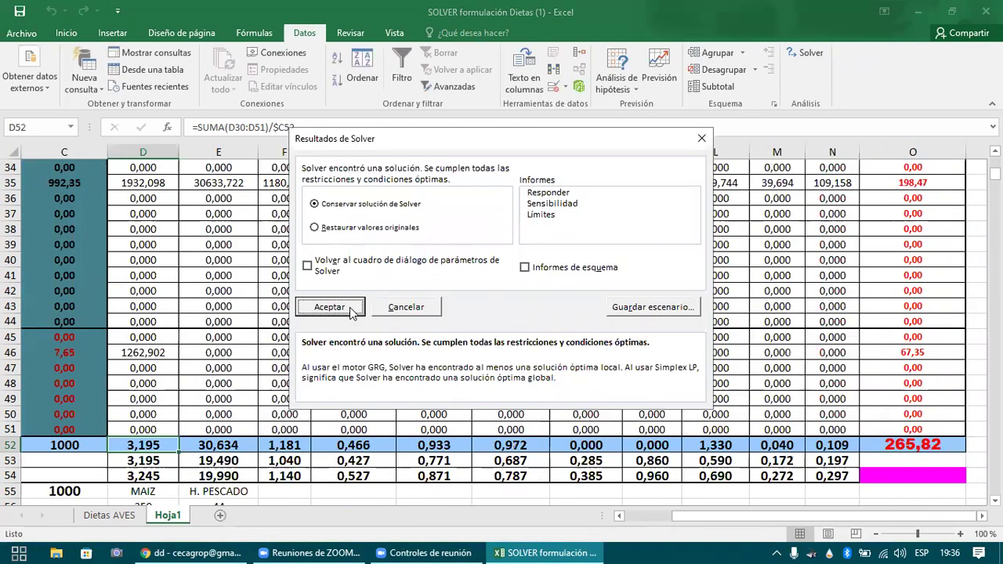
- Keep the Solver solution and review the TOTAL row from its label through KILOS and ENERGIA to PROTEINA
{"action": "key", "text": "Return"}
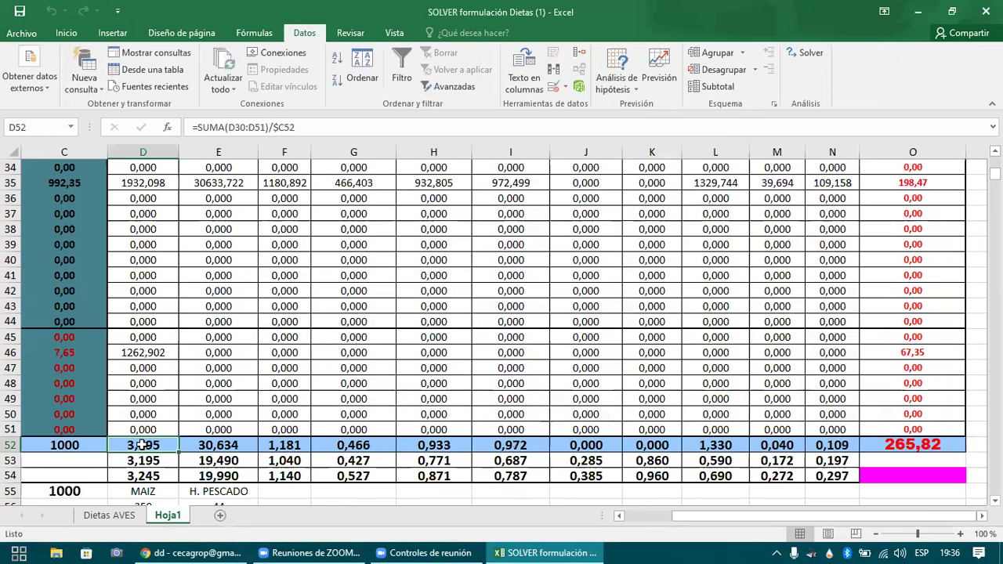
{"action": "key", "text": "Left"}
{"action": "key", "text": "Left"}
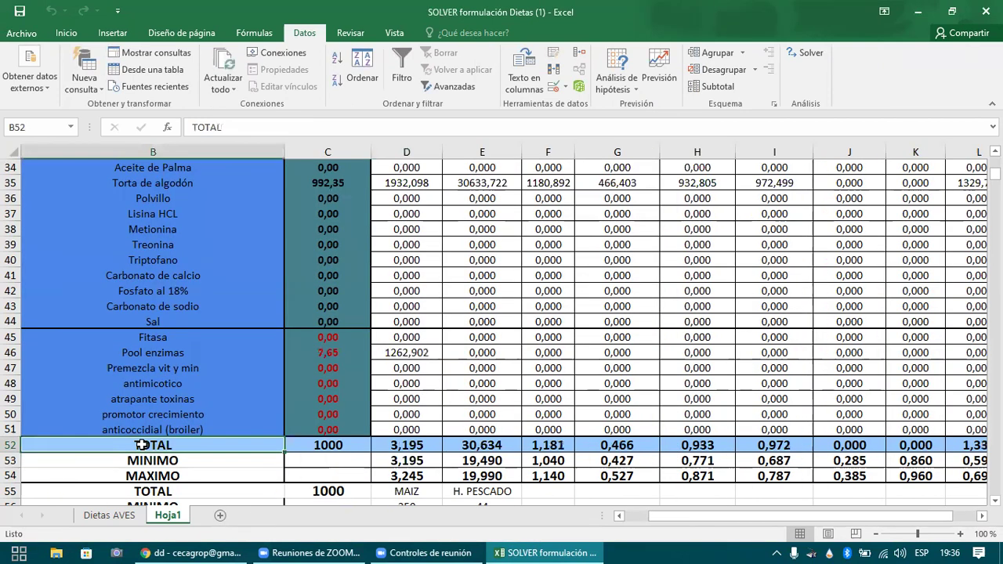
{"action": "key", "text": "Right"}
{"action": "key", "text": "Right"}
{"action": "key", "text": "Right"}
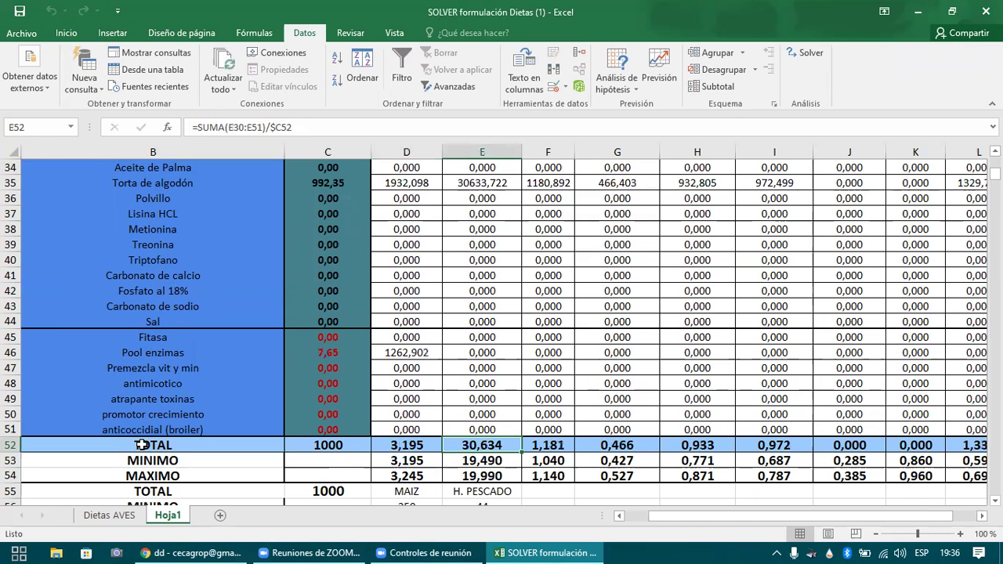
- Examine the KILOS assigned to each ingredient in the formula table, from Maiz through Pool enzimas to the TOTAL row
{"action": "key", "text": "Left"}
{"action": "key", "text": "Left"}
{"action": "key", "text": "ctrl+Up"}
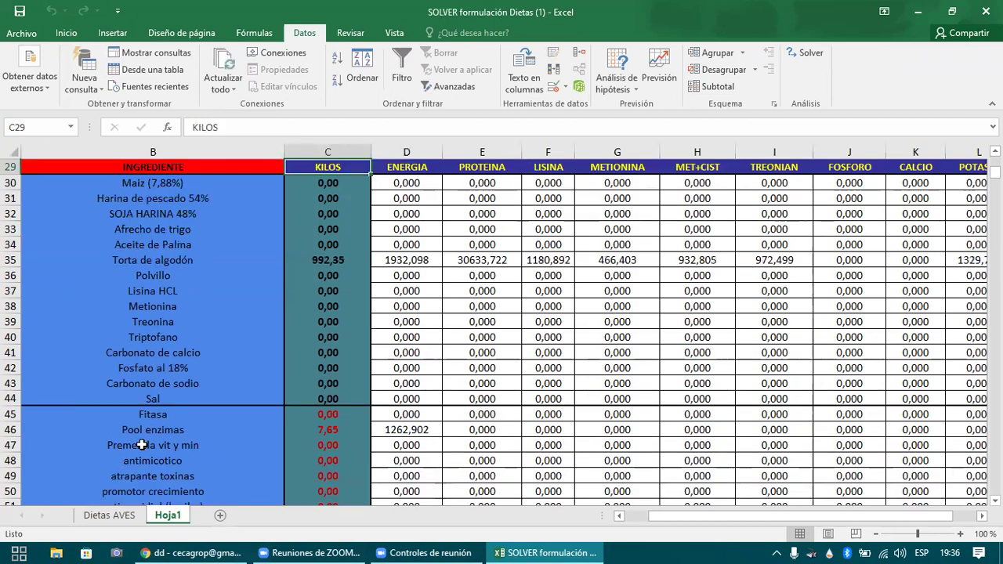
{"action": "key", "text": "Down"}
{"action": "key", "text": "Down"}
{"action": "key", "text": "Down"}
{"action": "key", "text": "Down"}
{"action": "key", "text": "Down"}
{"action": "key", "text": "Down"}
{"action": "key", "text": "Down"}
{"action": "key", "text": "Down"}
{"action": "key", "text": "Down"}
{"action": "key", "text": "Down"}
{"action": "key", "text": "Down"}
{"action": "key", "text": "Down"}
{"action": "key", "text": "Down"}
{"action": "key", "text": "Down"}
{"action": "key", "text": "Down"}
{"action": "key", "text": "Down"}
{"action": "key", "text": "Down"}
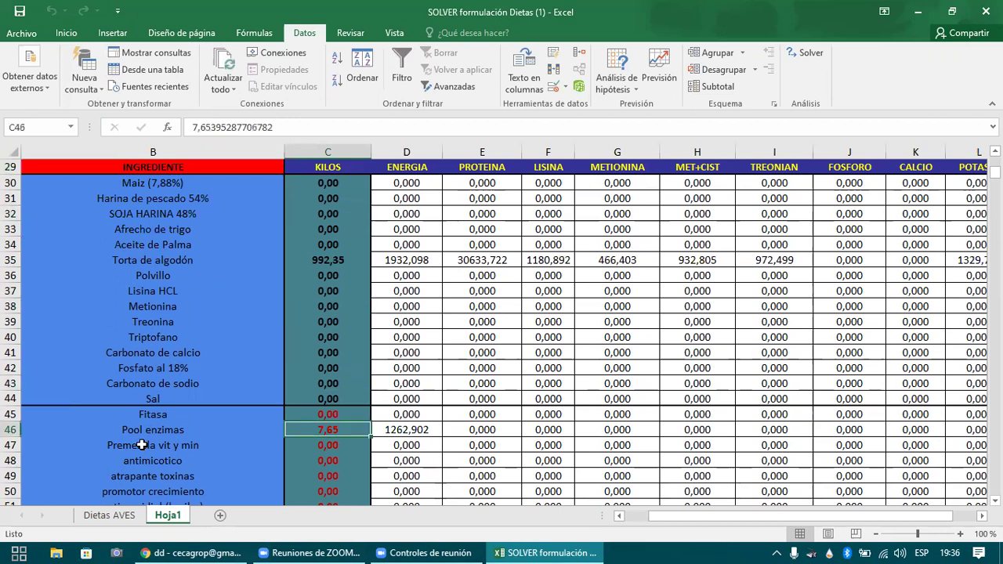
{"action": "key", "text": "Down"}
{"action": "key", "text": "Up"}
{"action": "key", "text": "Left"}
{"action": "key", "text": "Right"}
{"action": "key", "text": "Down"}
{"action": "key", "text": "Down"}
{"action": "key", "text": "Down"}
{"action": "key", "text": "Down"}
{"action": "key", "text": "Down"}
{"action": "key", "text": "Down"}
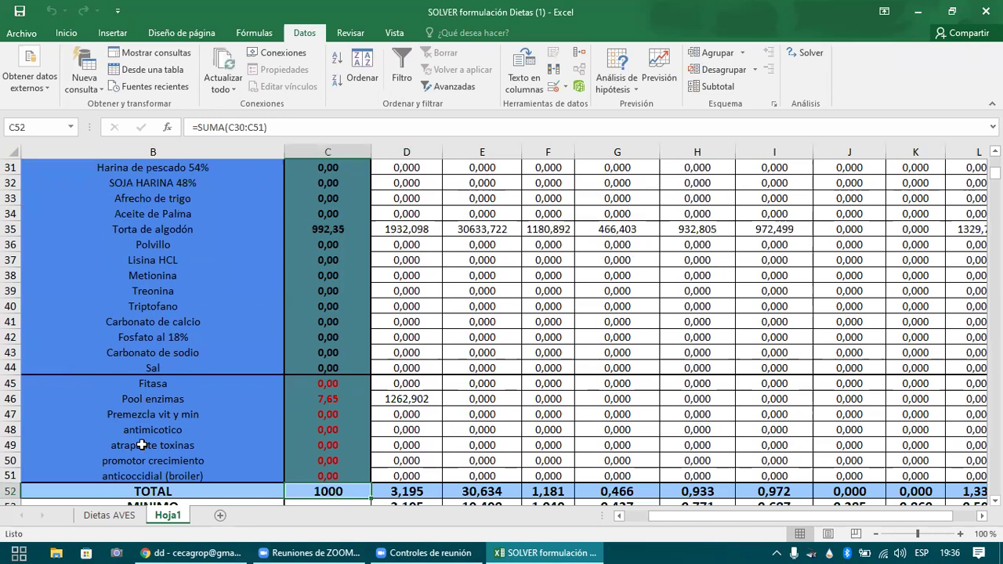
- Compare the ENERGIA and PROTEINA totals in row 52 with their MINIMO and MAXIMO limits
{"action": "key", "text": "Right"}
{"action": "key", "text": "Down"}
{"action": "key", "text": "Down"}
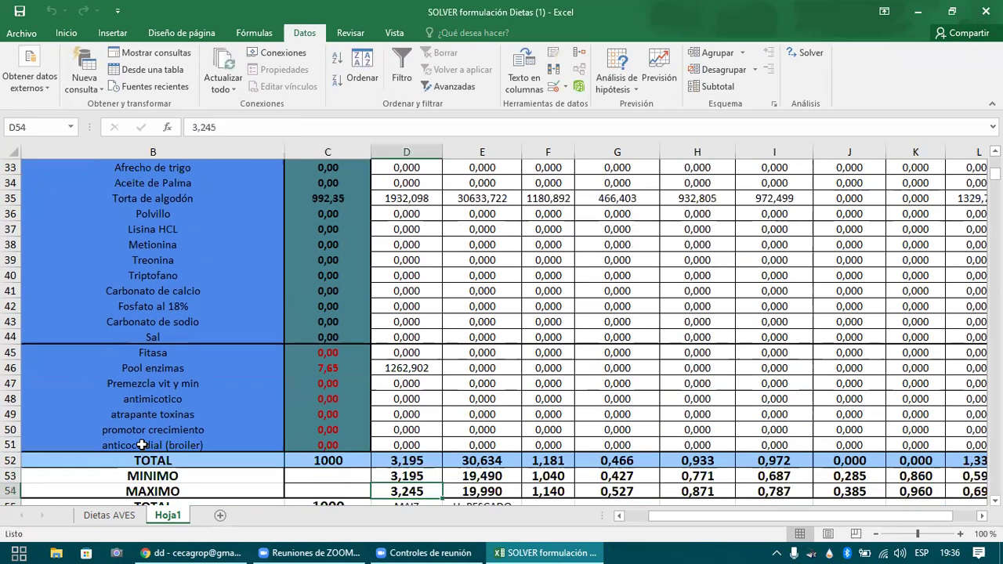
{"action": "key", "text": "Up"}
{"action": "key", "text": "Up"}
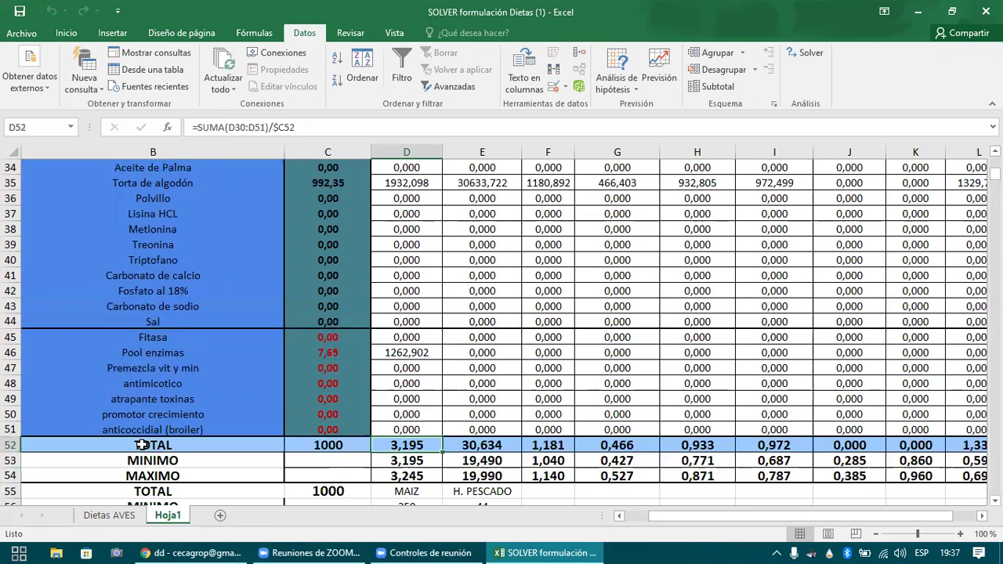
{"action": "key", "text": "Down"}
{"action": "key", "text": "Down"}
{"action": "key", "text": "Down"}
{"action": "key", "text": "Down"}
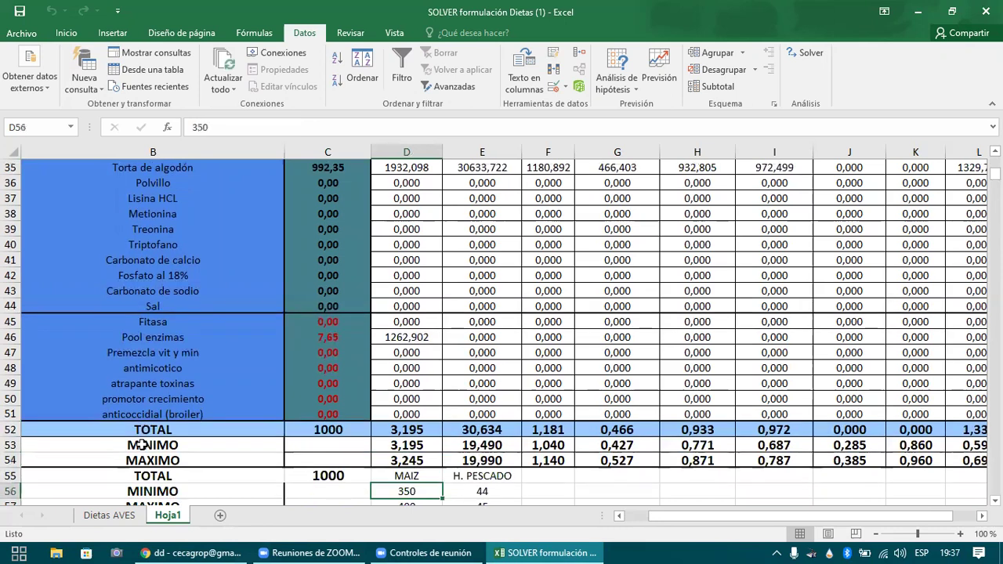
{"action": "key", "text": "Up"}
{"action": "key", "text": "Up"}
{"action": "key", "text": "Up"}
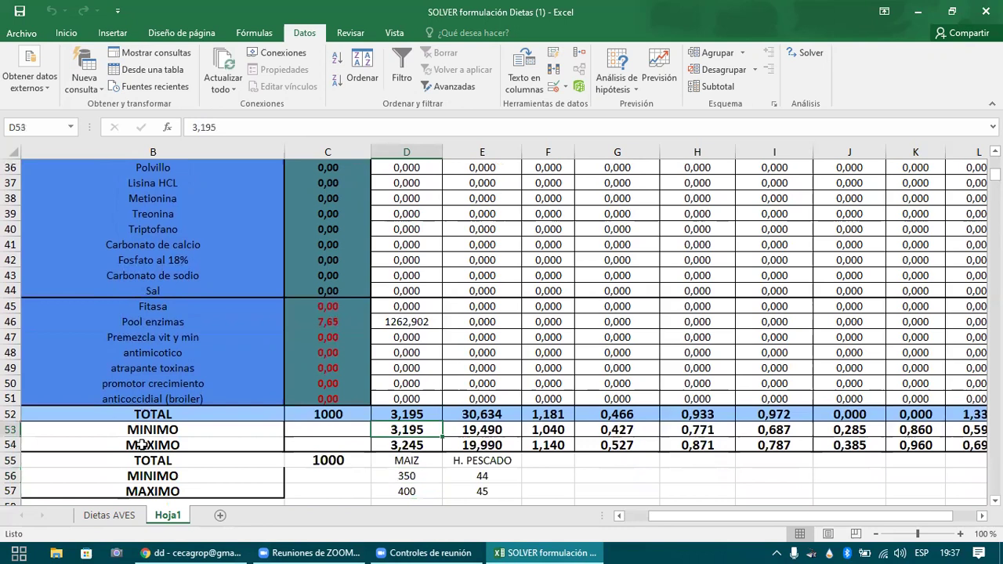
{"action": "key", "text": "Left"}
{"action": "key", "text": "Right"}
{"action": "key", "text": "Right"}
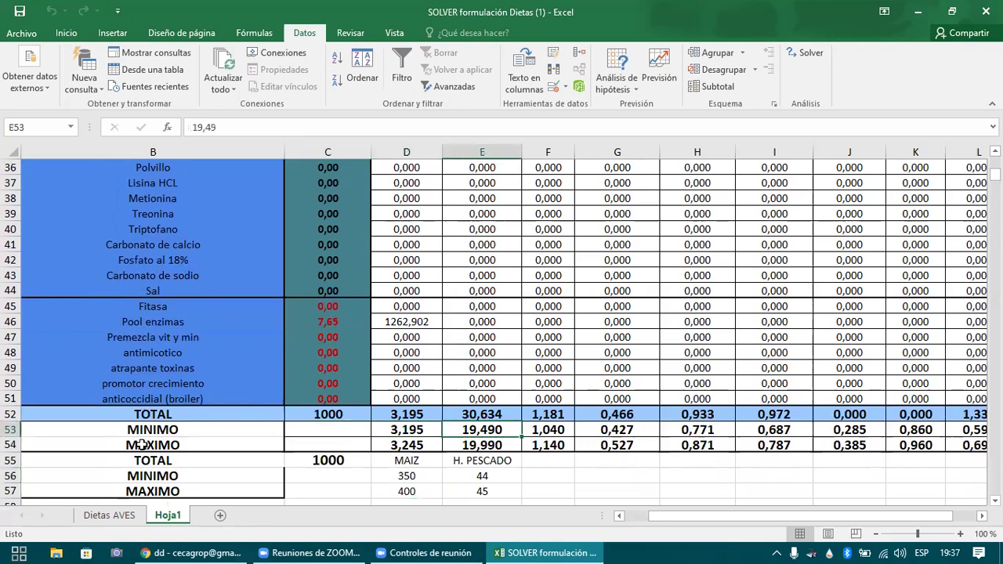
{"action": "key", "text": "Up"}
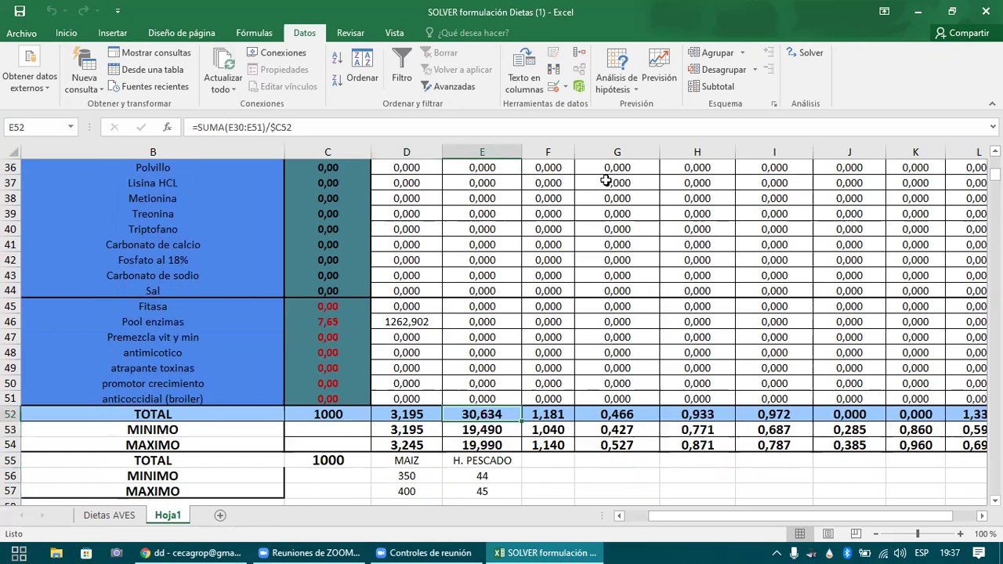
- Reopen Solver and add a constraint requiring the PROTEINA total $E$52 to be >= its MINIMO cell $E$53
{"action": "left_click", "coordinate": [807, 53]}
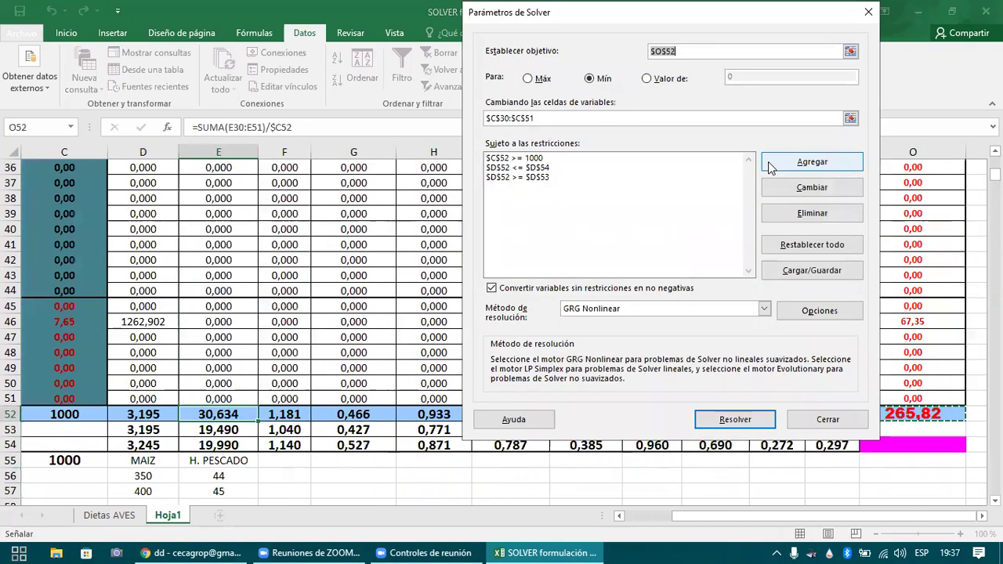
{"action": "left_click", "coordinate": [770, 163]}
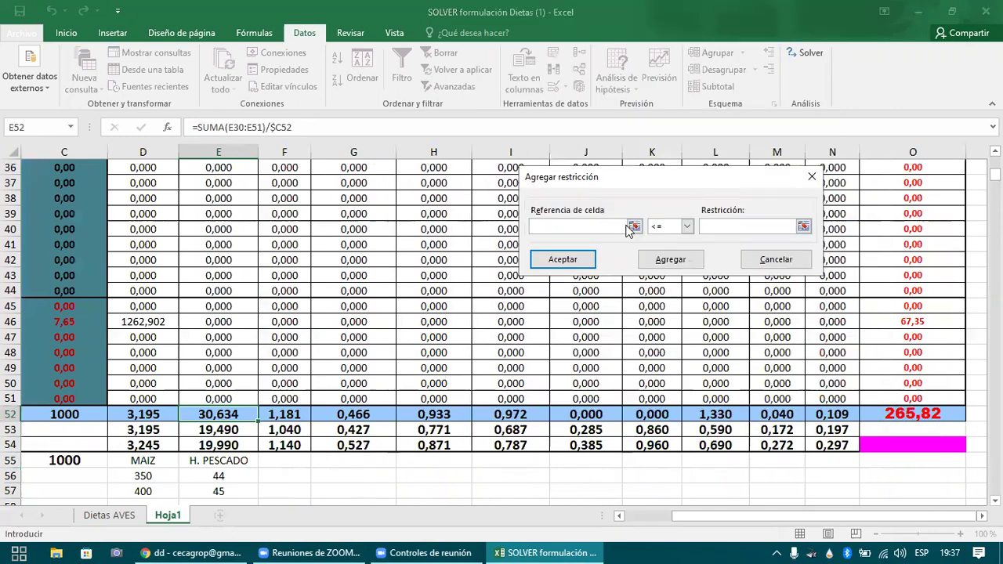
{"action": "left_click", "coordinate": [232, 415]}
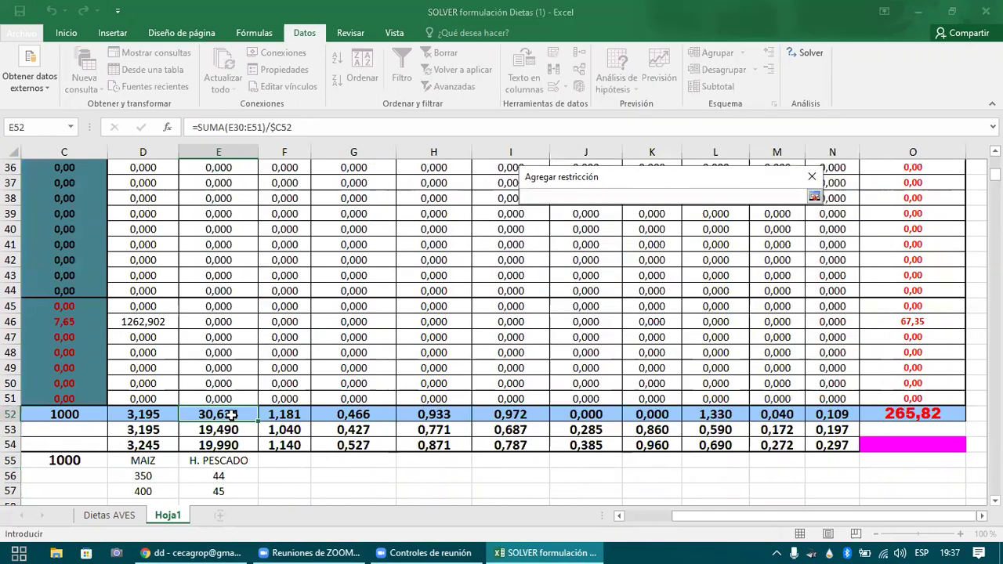
{"action": "left_click", "coordinate": [816, 196]}
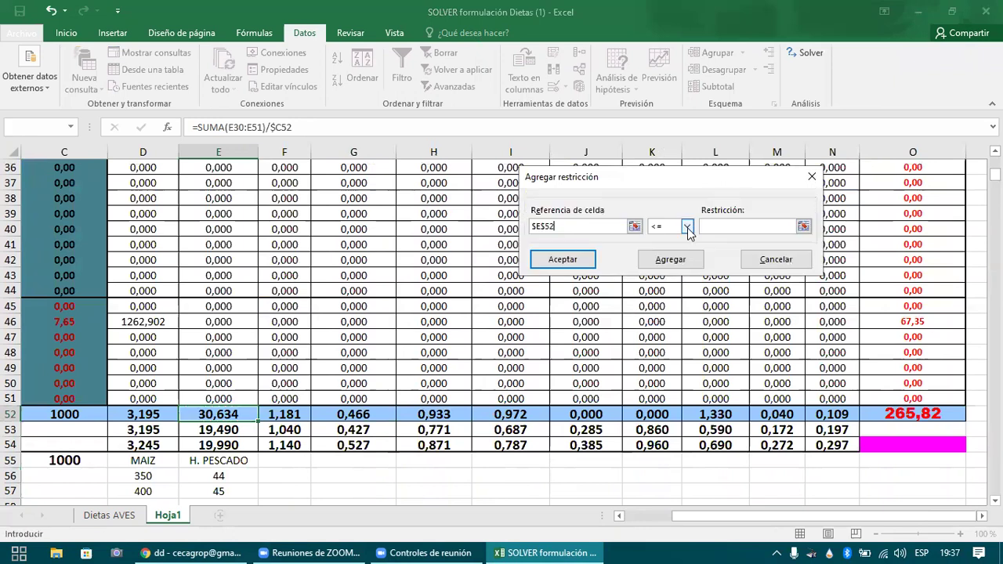
{"action": "left_click", "coordinate": [687, 227]}
{"action": "left_click", "coordinate": [668, 260]}
{"action": "left_click", "coordinate": [786, 227]}
{"action": "left_click", "coordinate": [803, 227]}
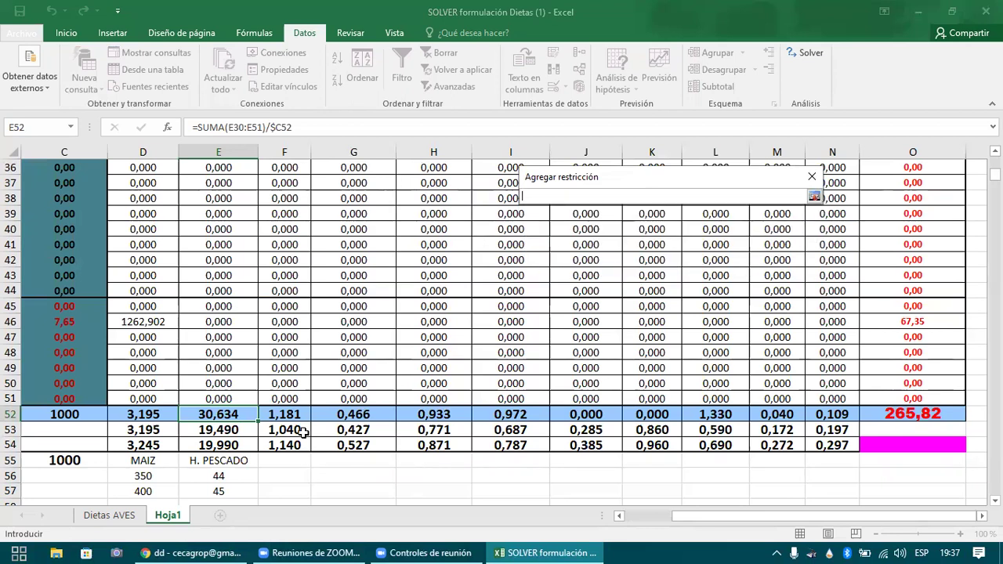
{"action": "left_click", "coordinate": [242, 430]}
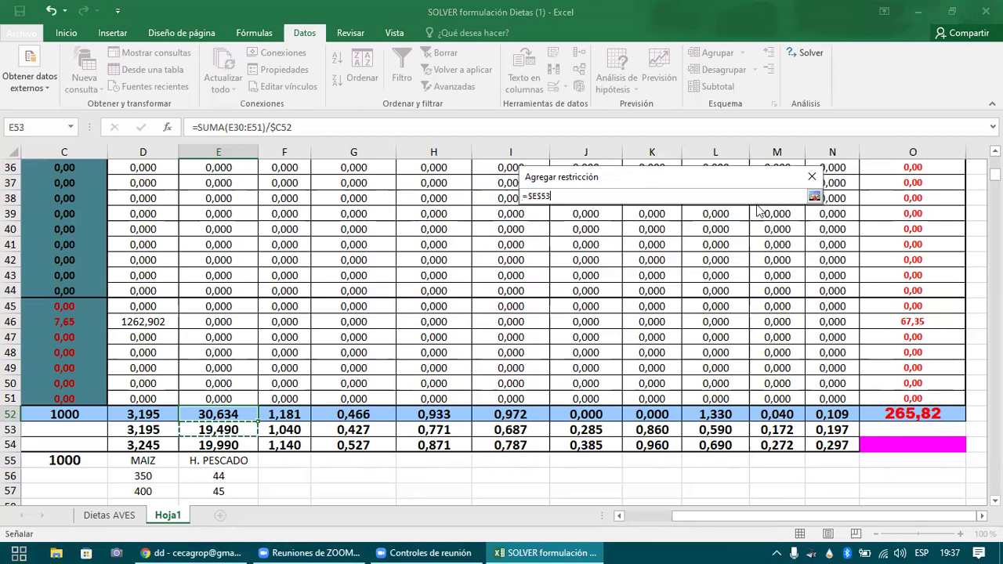
{"action": "left_click", "coordinate": [814, 198]}
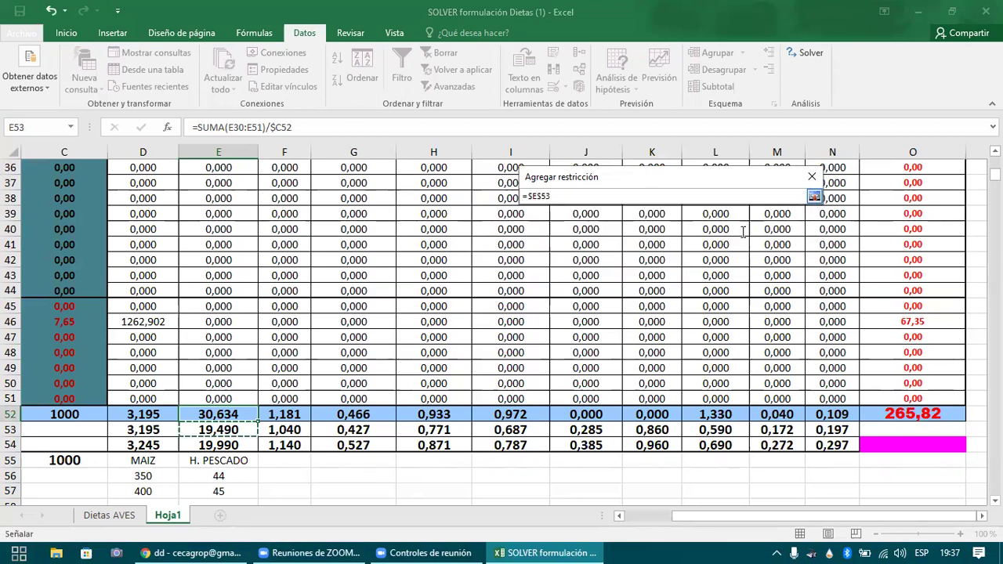
{"action": "left_click", "coordinate": [695, 261]}
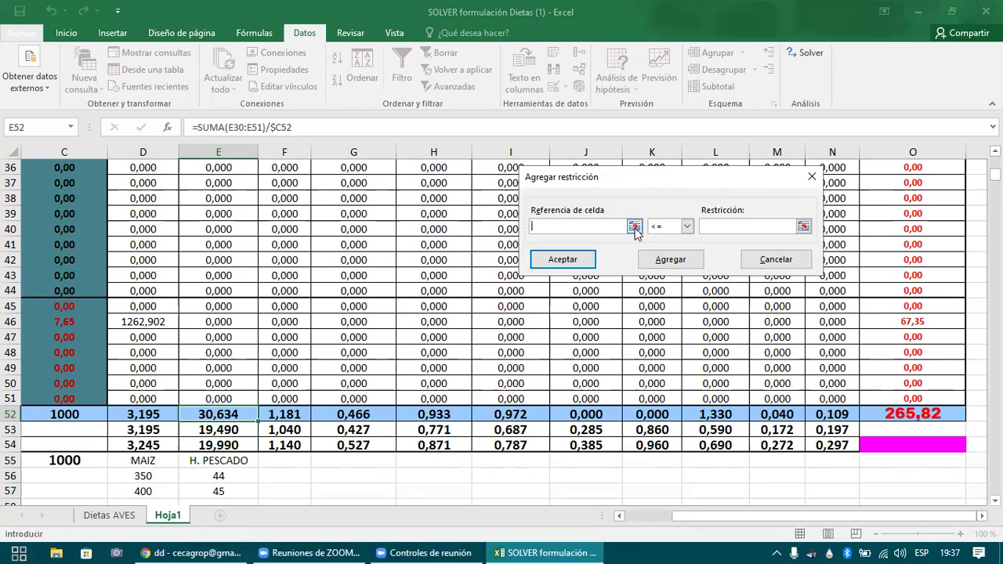
- Add a constraint keeping the PROTEINA total $E$52 <= its MAXIMO cell $E$54, then run Solver and keep its solution
{"action": "left_click", "coordinate": [635, 227]}
{"action": "left_click", "coordinate": [239, 415]}
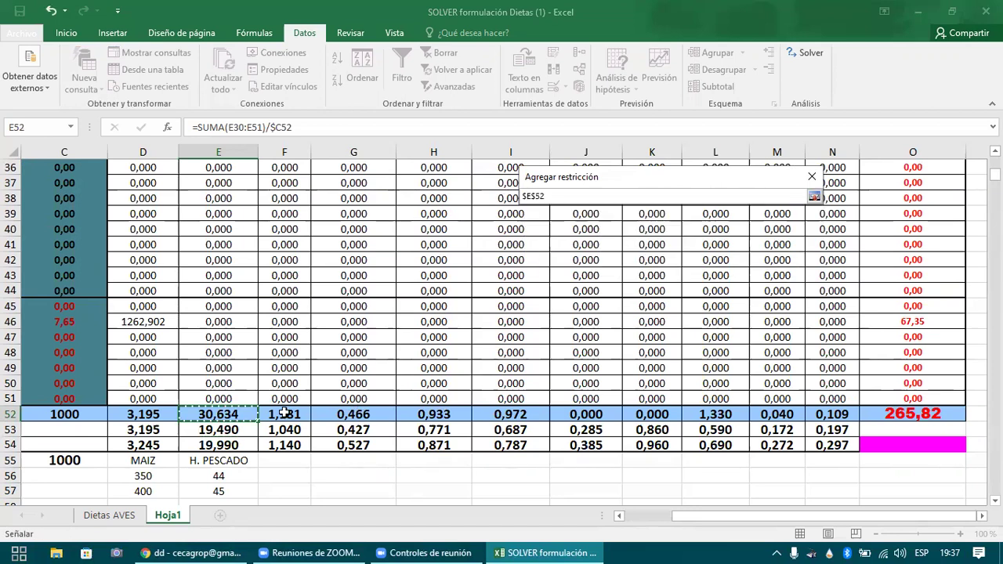
{"action": "left_click", "coordinate": [815, 197]}
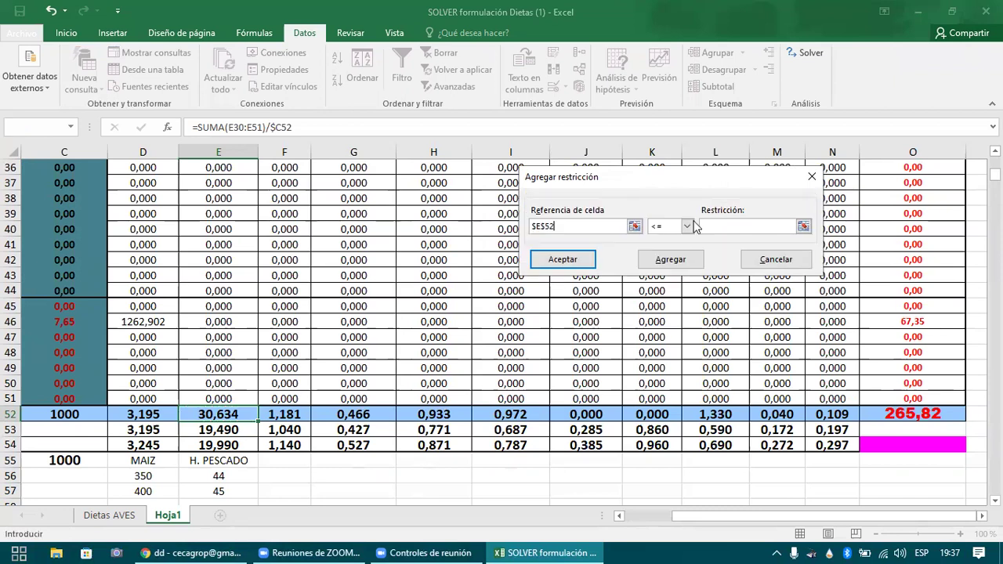
{"action": "left_click", "coordinate": [803, 227]}
{"action": "left_click", "coordinate": [232, 444]}
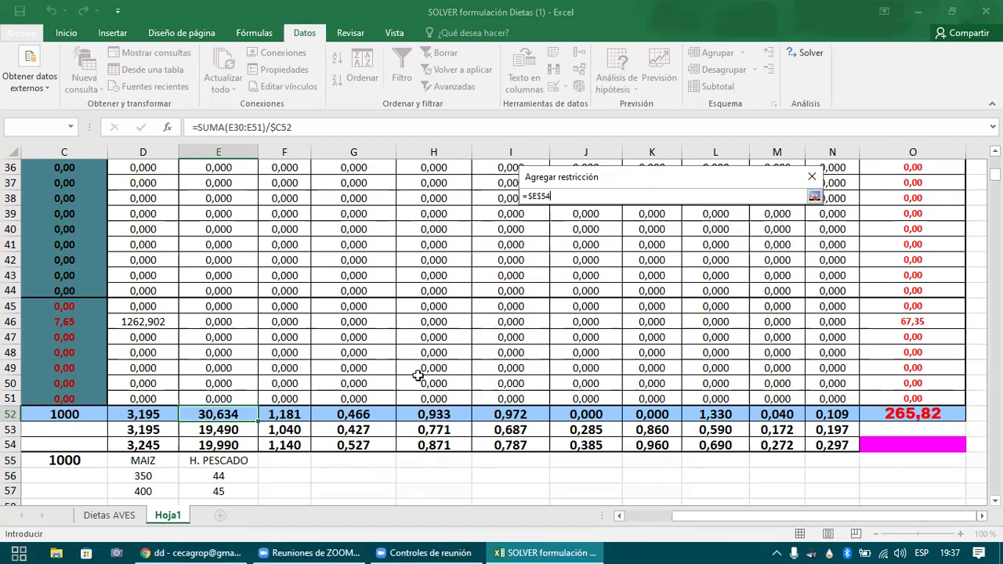
{"action": "left_click", "coordinate": [815, 196]}
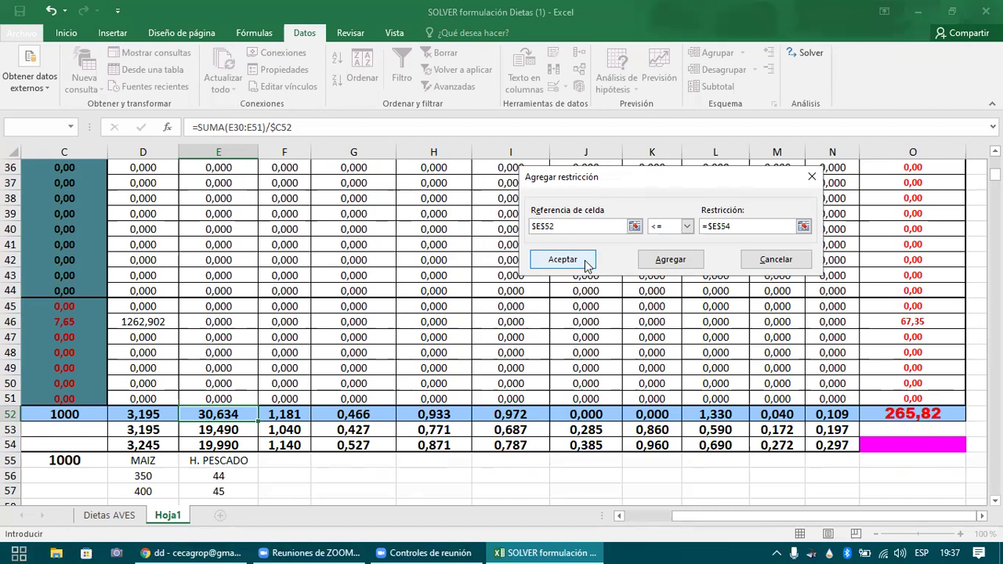
{"action": "left_click", "coordinate": [586, 263]}
{"action": "left_click", "coordinate": [712, 423]}
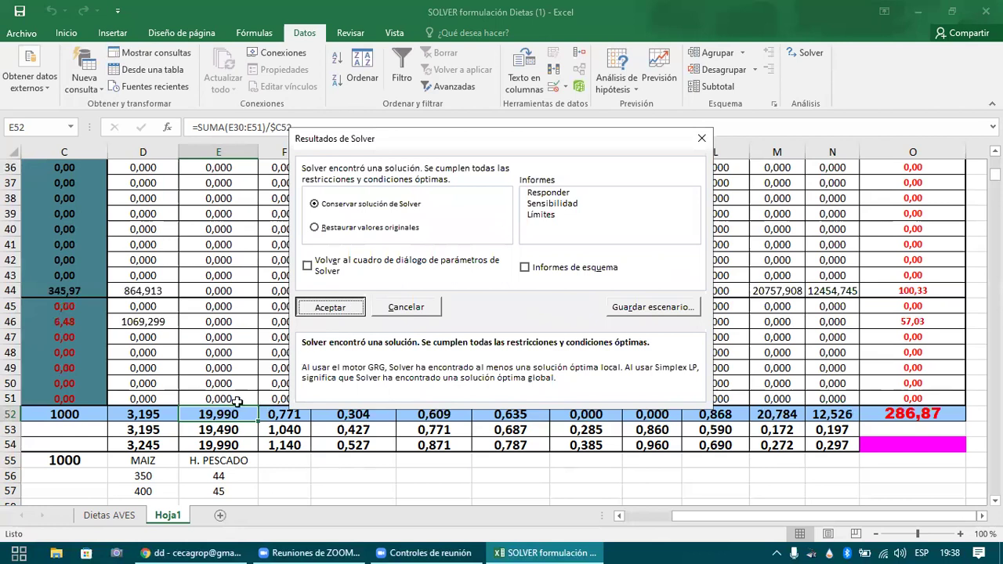
{"action": "key", "text": "Return"}
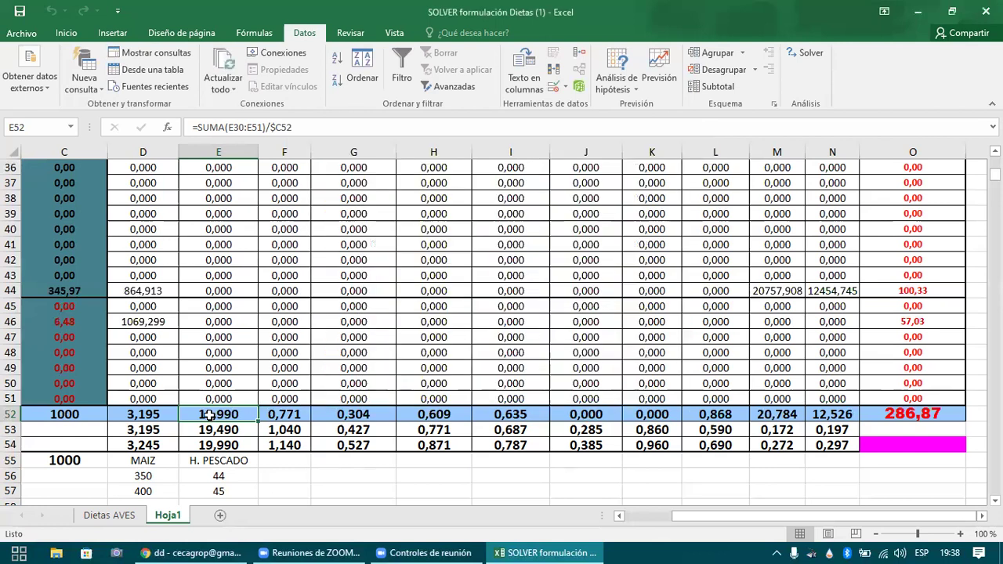
- Check the new ENERGIA and PROTEINA totals against their MINIMO and MAXIMO limits and review the KILOS given to each ingredient
{"action": "key", "text": "Left"}
{"action": "key", "text": "Left"}
{"action": "key", "text": "Right"}
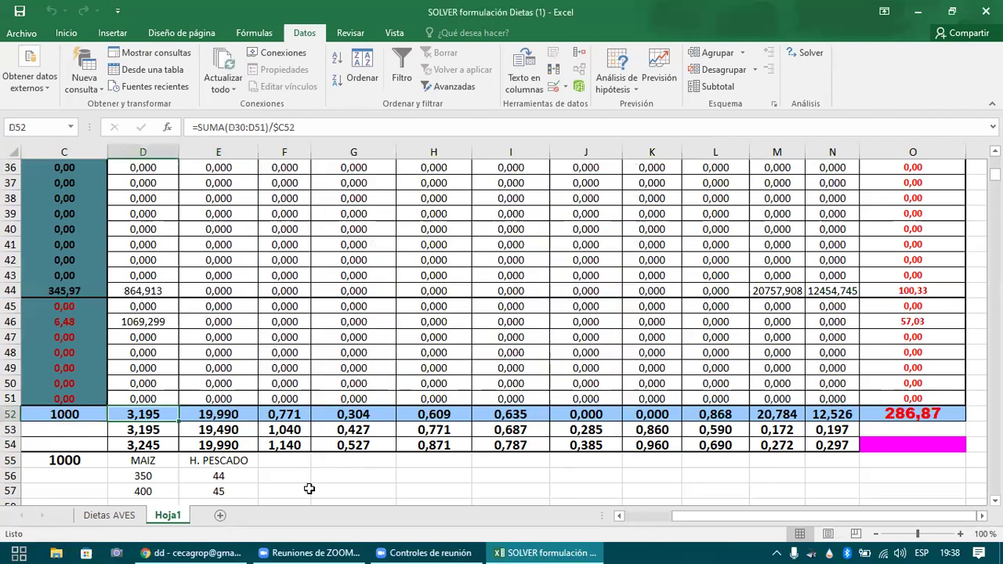
{"action": "key", "text": "Right"}
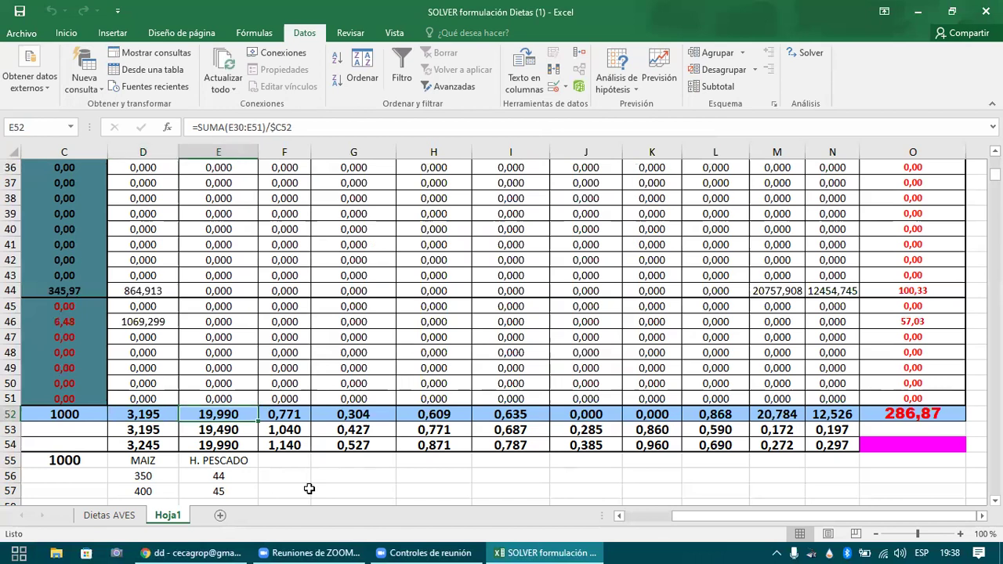
{"action": "key", "text": "Down"}
{"action": "key", "text": "Down"}
{"action": "key", "text": "Left"}
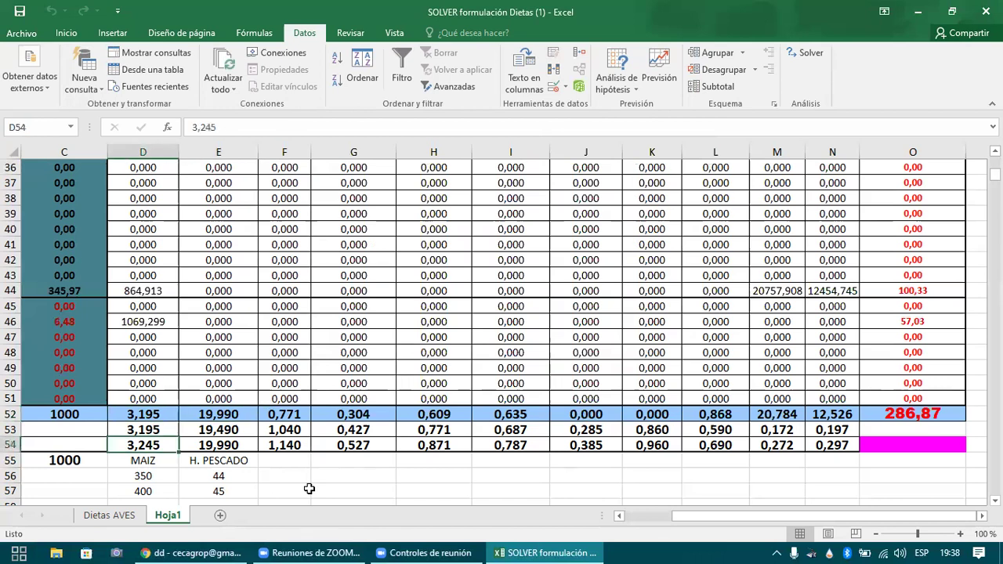
{"action": "scroll", "coordinate": [309, 488], "scroll_direction": "left", "scroll_amount": 2}
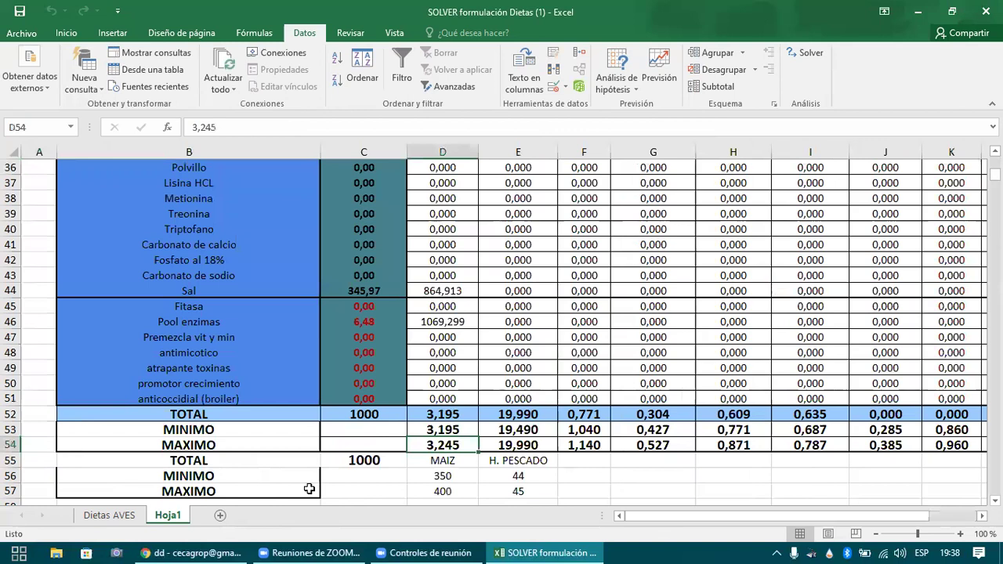
{"action": "key", "text": "Right"}
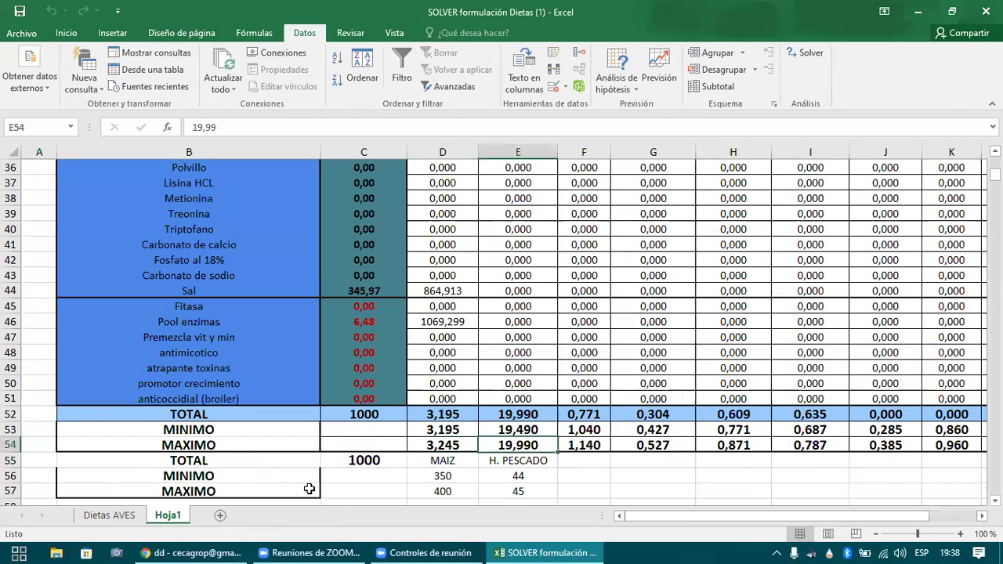
{"action": "key", "text": "Up"}
{"action": "key", "text": "Up"}
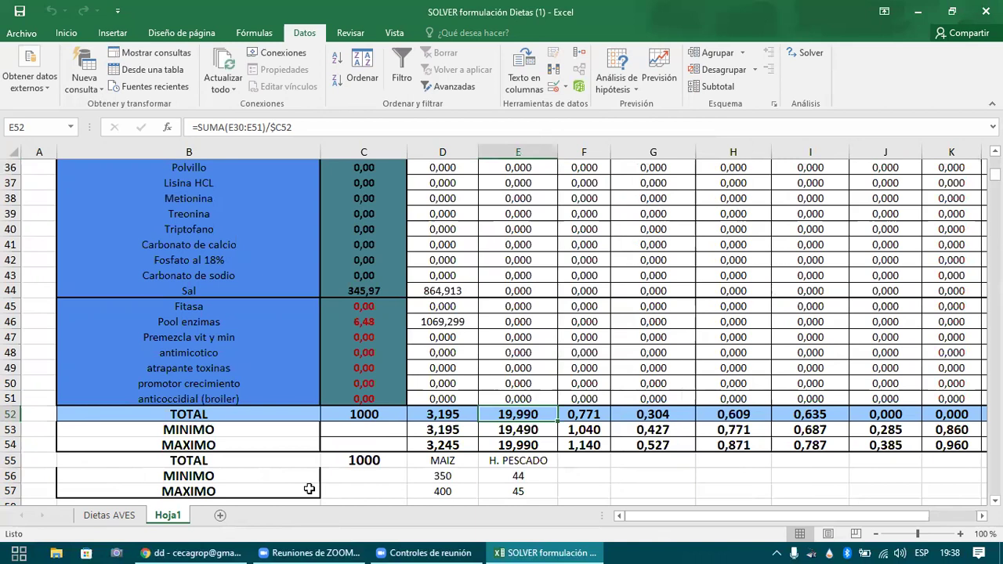
{"action": "key", "text": "Left"}
{"action": "key", "text": "Left"}
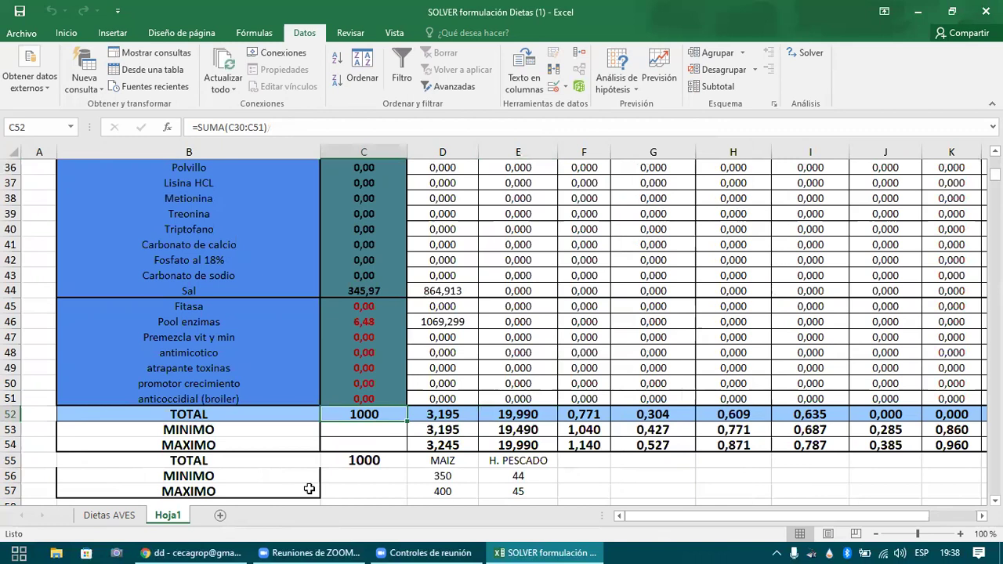
{"action": "key", "text": "ctrl+Up"}
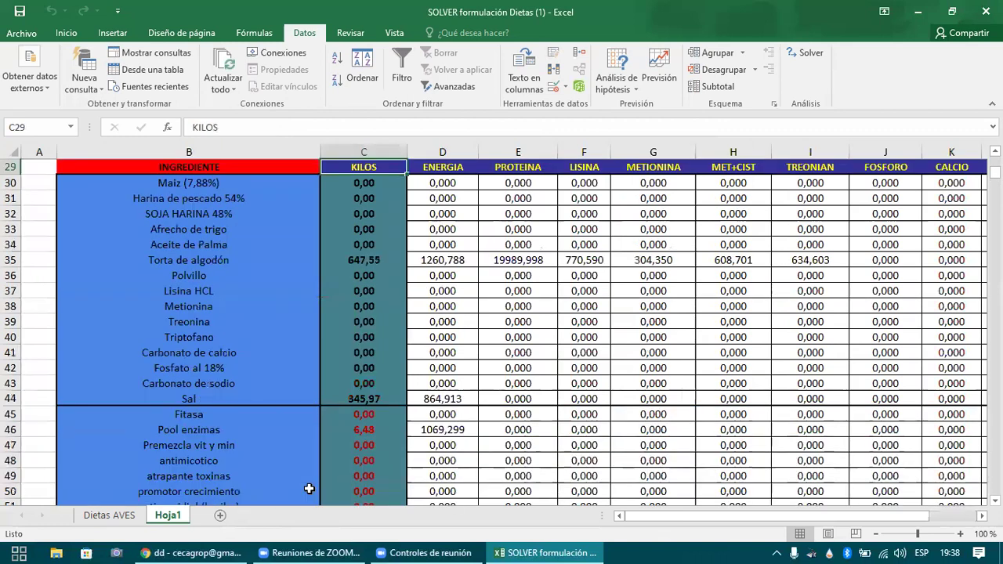
{"action": "key", "text": "Down"}
{"action": "key", "text": "Down"}
{"action": "key", "text": "Down"}
- Examine the PRECIO/kg column of the COMPOSICION INGREDIENTES table down to Sal, along with Sal's ENERGIA value
{"action": "key", "text": "Up"}
{"action": "key", "text": "Up"}
{"action": "key", "text": "Up"}
{"action": "key", "text": "Up"}
{"action": "key", "text": "Up"}
{"action": "key", "text": "Up"}
{"action": "key", "text": "Up"}
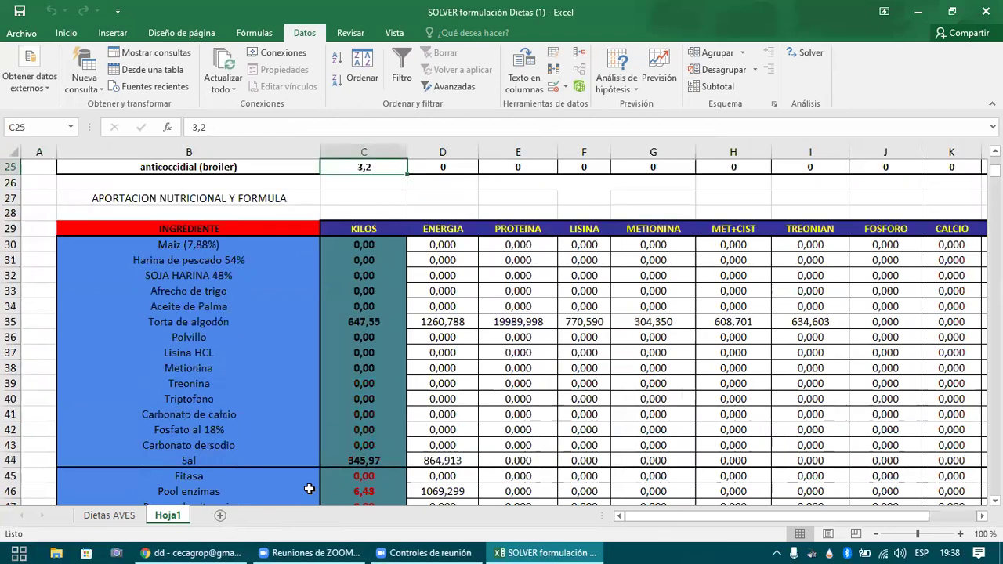
{"action": "key", "text": "Up"}
{"action": "key", "text": "Up"}
{"action": "key", "text": "Up"}
{"action": "key", "text": "Up"}
{"action": "key", "text": "Up"}
{"action": "key", "text": "Up"}
{"action": "key", "text": "Up"}
{"action": "key", "text": "Up"}
{"action": "key", "text": "Up"}
{"action": "key", "text": "Up"}
{"action": "key", "text": "Up"}
{"action": "key", "text": "Up"}
{"action": "key", "text": "Up"}
{"action": "key", "text": "Up"}
{"action": "key", "text": "Up"}
{"action": "key", "text": "Up"}
{"action": "key", "text": "Up"}
{"action": "key", "text": "Up"}
{"action": "key", "text": "Up"}
{"action": "key", "text": "Up"}
{"action": "key", "text": "Up"}
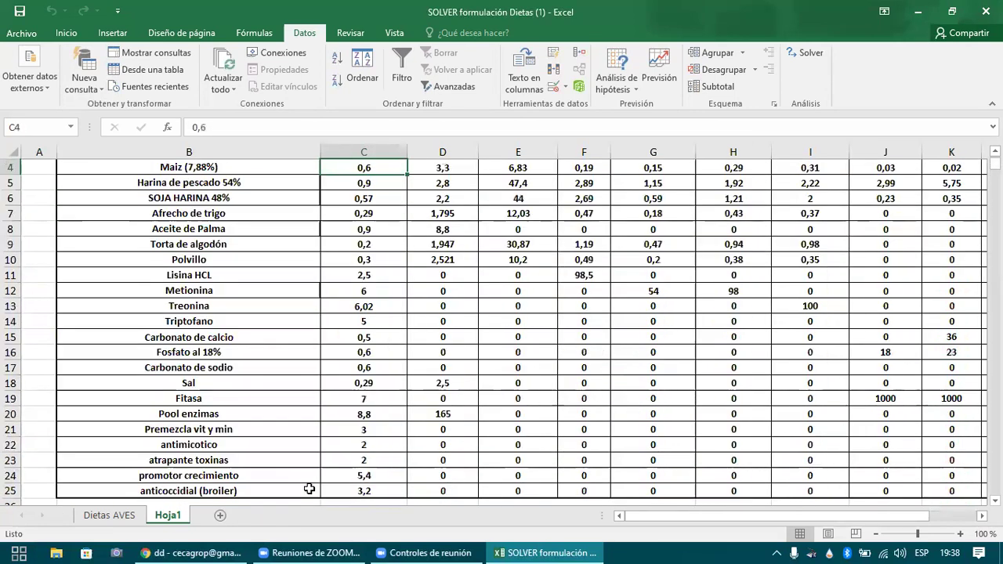
{"action": "key", "text": "Up"}
{"action": "key", "text": "Up"}
{"action": "key", "text": "Up"}
{"action": "key", "text": "Down"}
{"action": "key", "text": "Down"}
{"action": "key", "text": "Down"}
{"action": "key", "text": "Down"}
{"action": "key", "text": "Down"}
{"action": "key", "text": "Down"}
{"action": "key", "text": "Down"}
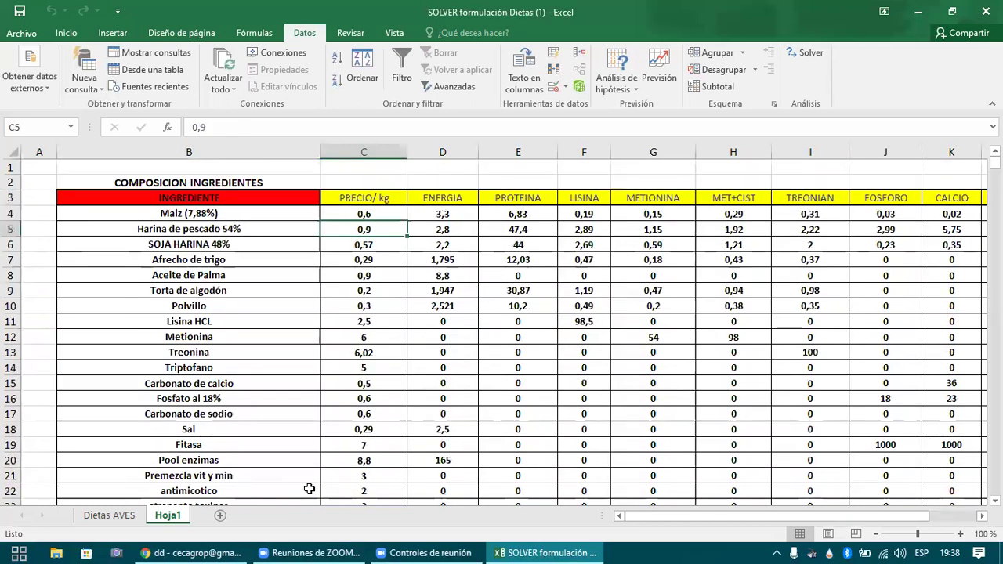
{"action": "key", "text": "Down"}
{"action": "key", "text": "Down"}
{"action": "key", "text": "Down"}
{"action": "key", "text": "Down"}
{"action": "key", "text": "Down"}
{"action": "key", "text": "Down"}
{"action": "key", "text": "Down"}
{"action": "key", "text": "Down"}
{"action": "key", "text": "Down"}
{"action": "key", "text": "Down"}
{"action": "key", "text": "Right"}
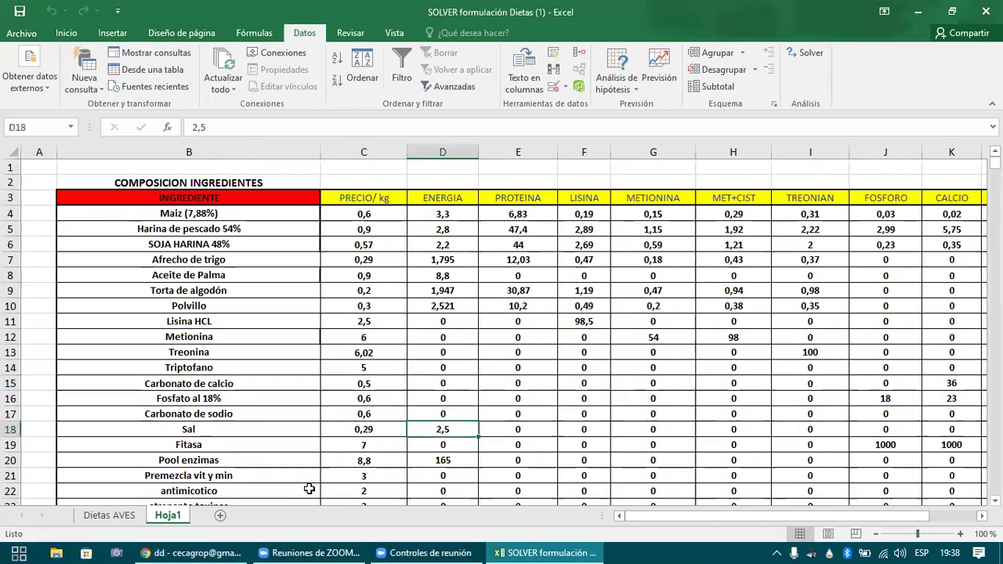
- Compare Sal's PRECIO/kg with its ENERGIA value, and follow the ENERGIA column down to its TOTAL, MINIMO and MAXIMO rows
{"action": "key", "text": "Left"}
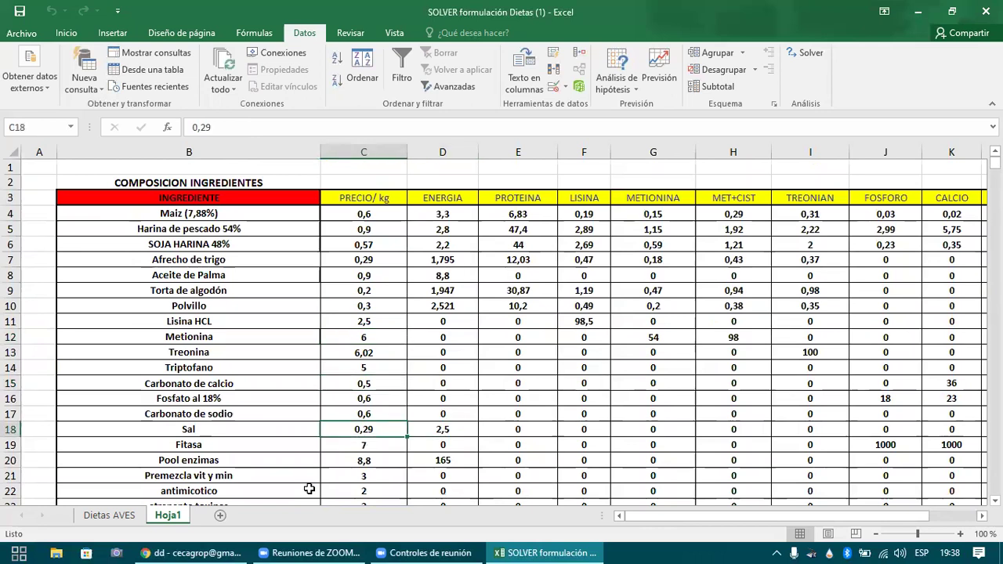
{"action": "key", "text": "Right"}
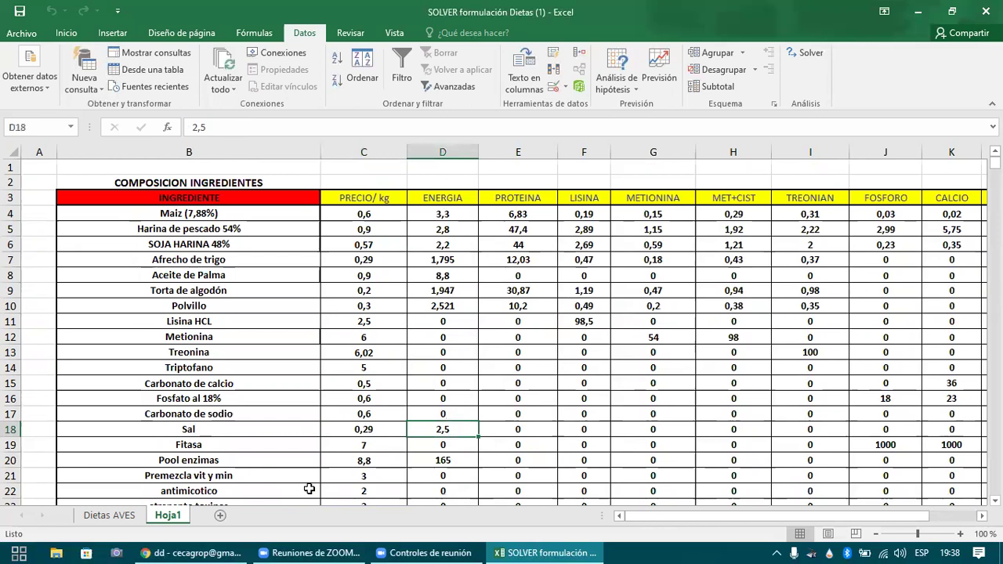
{"action": "key", "text": "Down"}
{"action": "key", "text": "Down"}
{"action": "key", "text": "Down"}
{"action": "key", "text": "Down"}
{"action": "key", "text": "Down"}
{"action": "key", "text": "Down"}
{"action": "key", "text": "Down"}
{"action": "key", "text": "Down"}
{"action": "key", "text": "Down"}
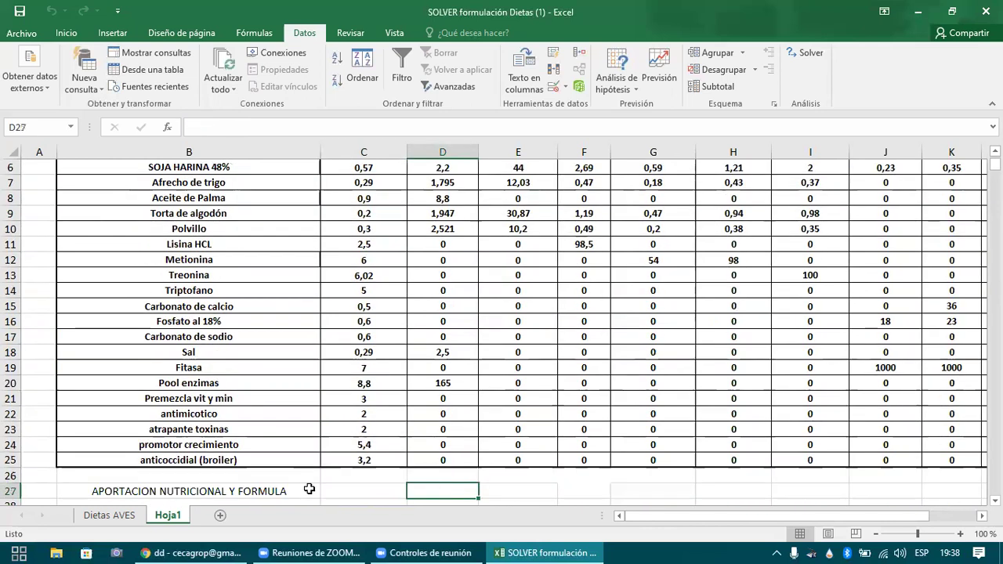
{"action": "key", "text": "Down"}
{"action": "key", "text": "Down"}
{"action": "key", "text": "Down"}
{"action": "key", "text": "Down"}
{"action": "key", "text": "Down"}
{"action": "key", "text": "Down"}
{"action": "key", "text": "Down"}
{"action": "key", "text": "Down"}
{"action": "key", "text": "Down"}
{"action": "key", "text": "Down"}
{"action": "key", "text": "Down"}
{"action": "key", "text": "Down"}
{"action": "key", "text": "Down"}
{"action": "key", "text": "Down"}
{"action": "key", "text": "Down"}
{"action": "key", "text": "Down"}
{"action": "key", "text": "Down"}
{"action": "key", "text": "Down"}
{"action": "key", "text": "Down"}
{"action": "key", "text": "Down"}
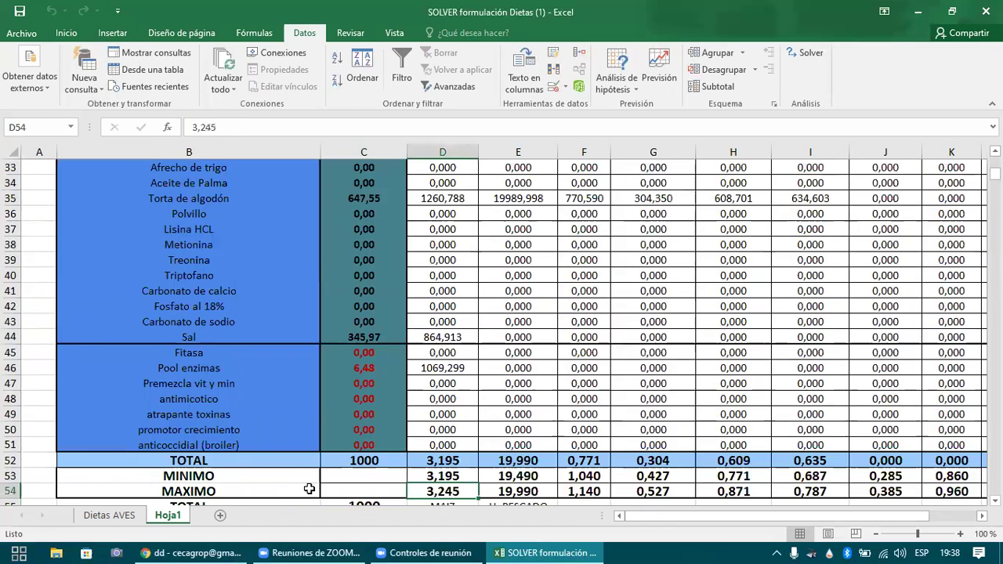
- Review the KILOS assigned to each ingredient in the formula table and the TOTAL of that column
{"action": "key", "text": "Left"}
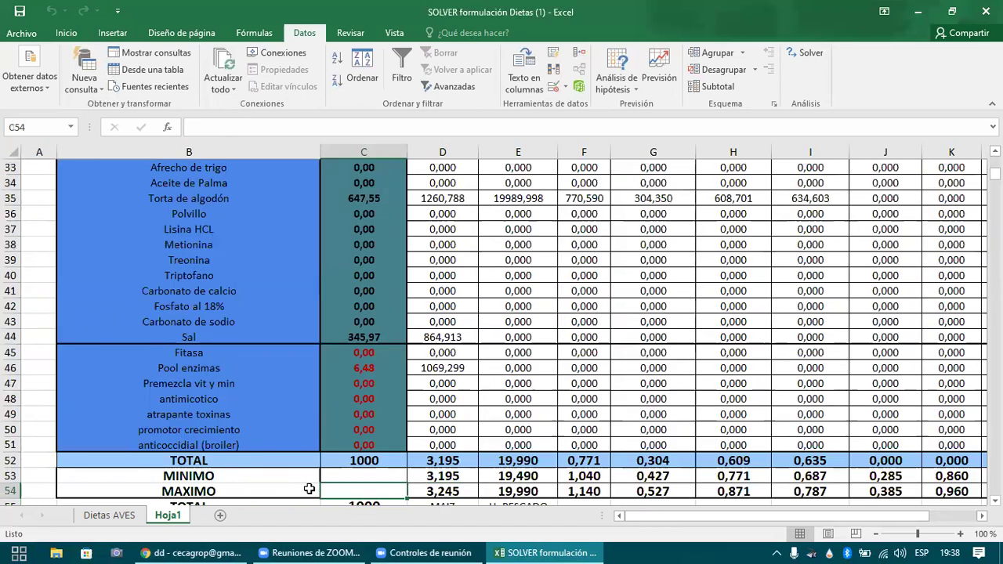
{"action": "key", "text": "Up"}
{"action": "key", "text": "Up"}
{"action": "key", "text": "Up"}
{"action": "key", "text": "Up"}
{"action": "key", "text": "Up"}
{"action": "key", "text": "Up"}
{"action": "key", "text": "Up"}
{"action": "key", "text": "Up"}
{"action": "key", "text": "Up"}
{"action": "key", "text": "Up"}
{"action": "key", "text": "Up"}
{"action": "key", "text": "Up"}
{"action": "key", "text": "Up"}
{"action": "key", "text": "Up"}
{"action": "key", "text": "Up"}
{"action": "key", "text": "Up"}
{"action": "key", "text": "Up"}
{"action": "key", "text": "Up"}
{"action": "key", "text": "Up"}
{"action": "key", "text": "Up"}
{"action": "key", "text": "Up"}
{"action": "key", "text": "Up"}
{"action": "key", "text": "Up"}
{"action": "key", "text": "Up"}
{"action": "key", "text": "Up"}
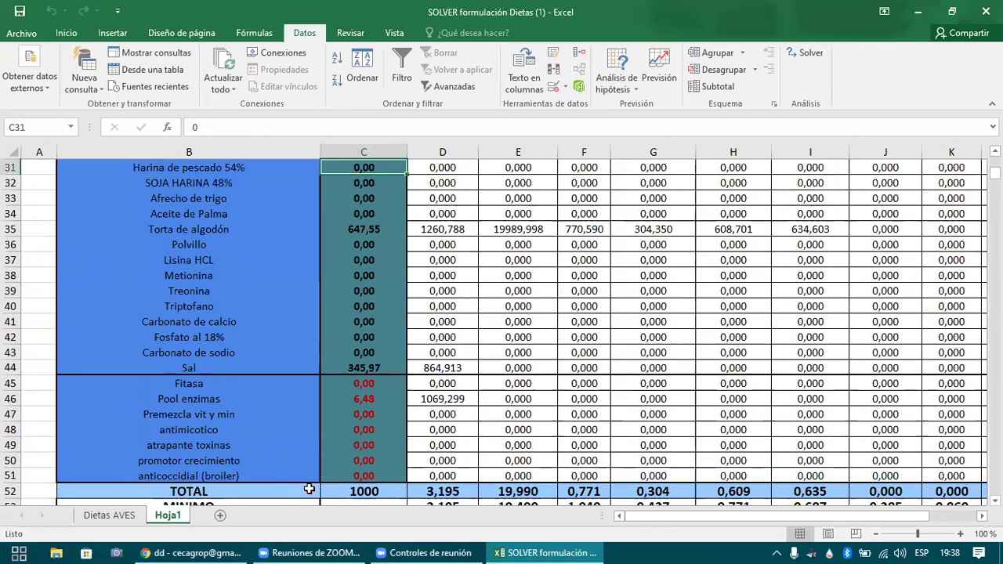
{"action": "key", "text": "ctrl+Down"}
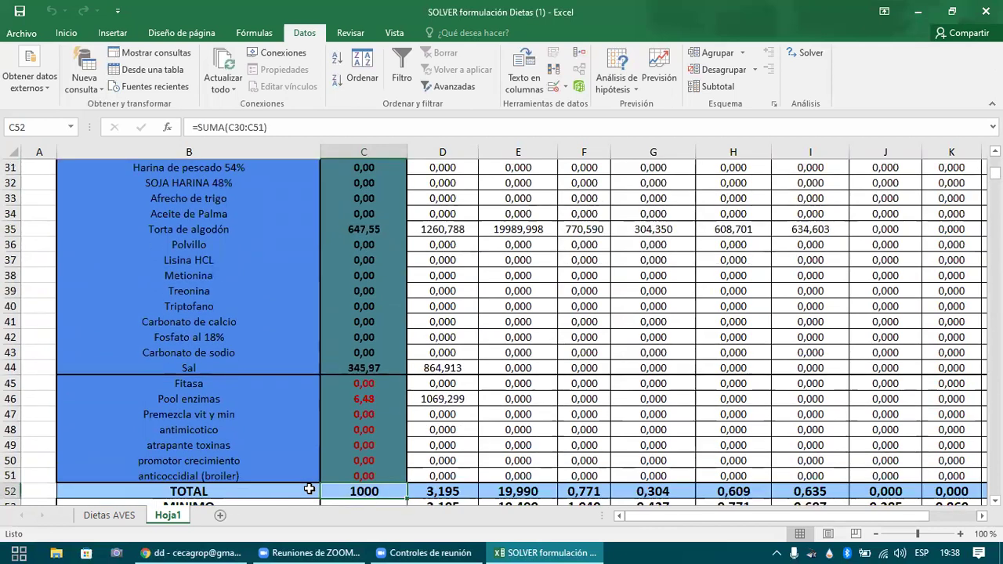
- Examine the LISINA column of the formula table and compare its TOTAL with its MINIMO and MAXIMO limits
{"action": "key", "text": "Down"}
{"action": "key", "text": "Right"}
{"action": "key", "text": "Right"}
{"action": "key", "text": "Right"}
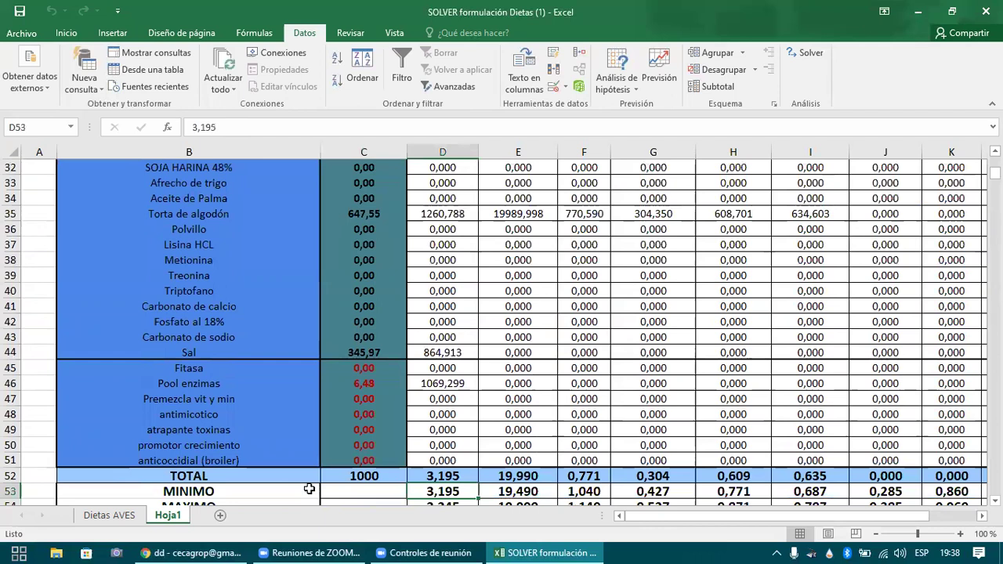
{"action": "key", "text": "Up"}
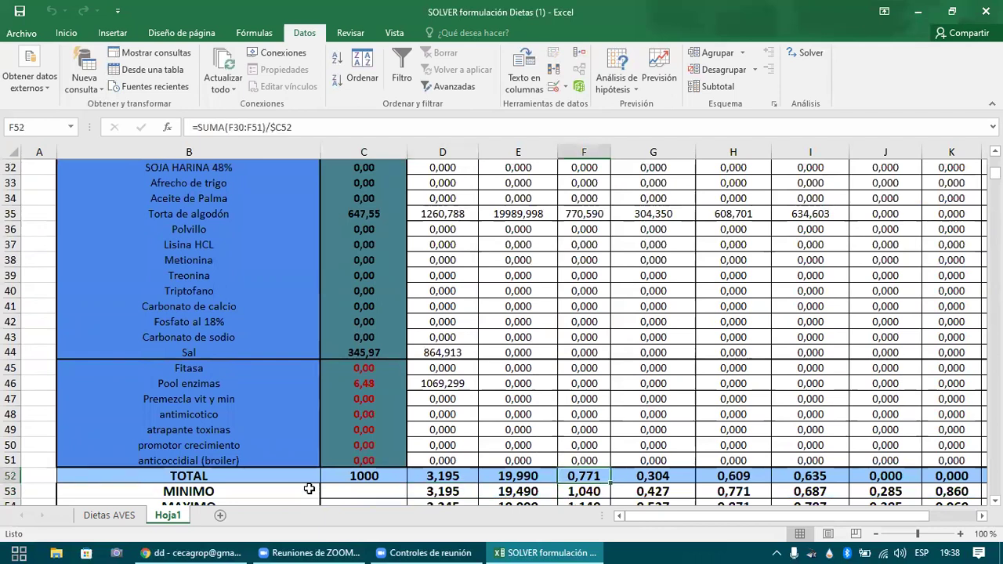
{"action": "key", "text": "ctrl+Up"}
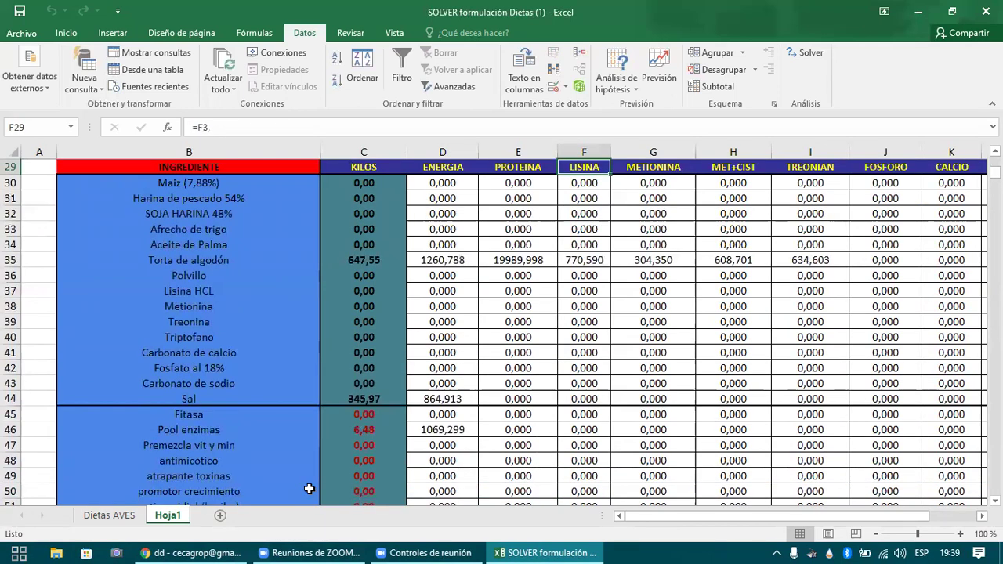
{"action": "key", "text": "ctrl+Down"}
{"action": "key", "text": "Down"}
{"action": "key", "text": "Down"}
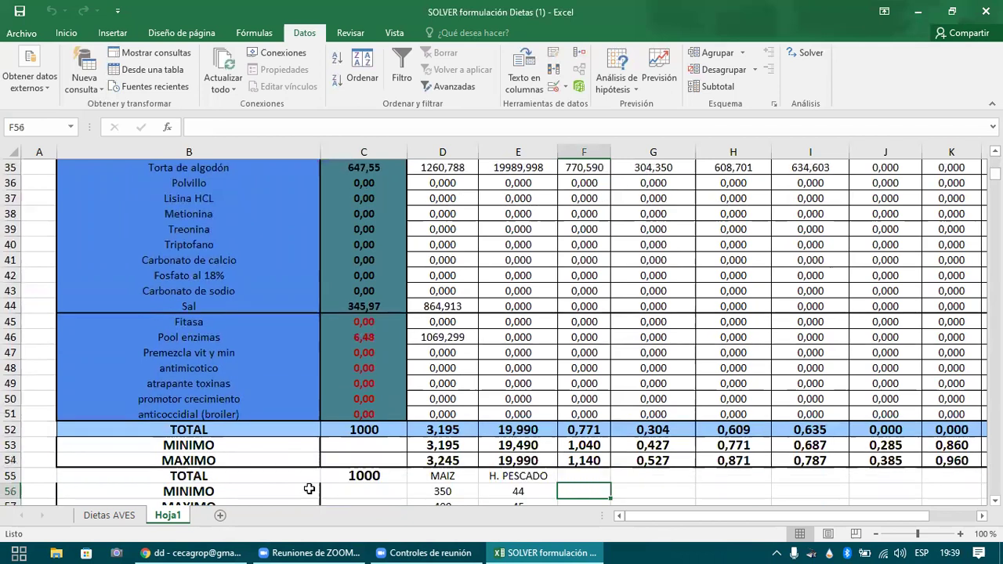
{"action": "key", "text": "Up"}
{"action": "key", "text": "Up"}
{"action": "key", "text": "Up"}
{"action": "key", "text": "Up"}
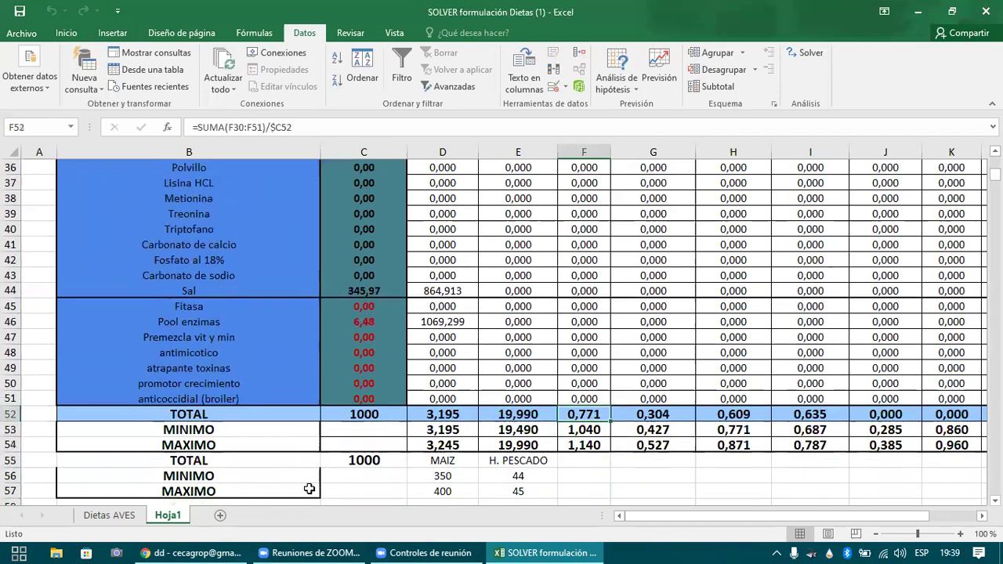
- Reopen Solver and start a new constraint with the LISINA total $F$52 as its cell reference
{"action": "left_click", "coordinate": [811, 53]}
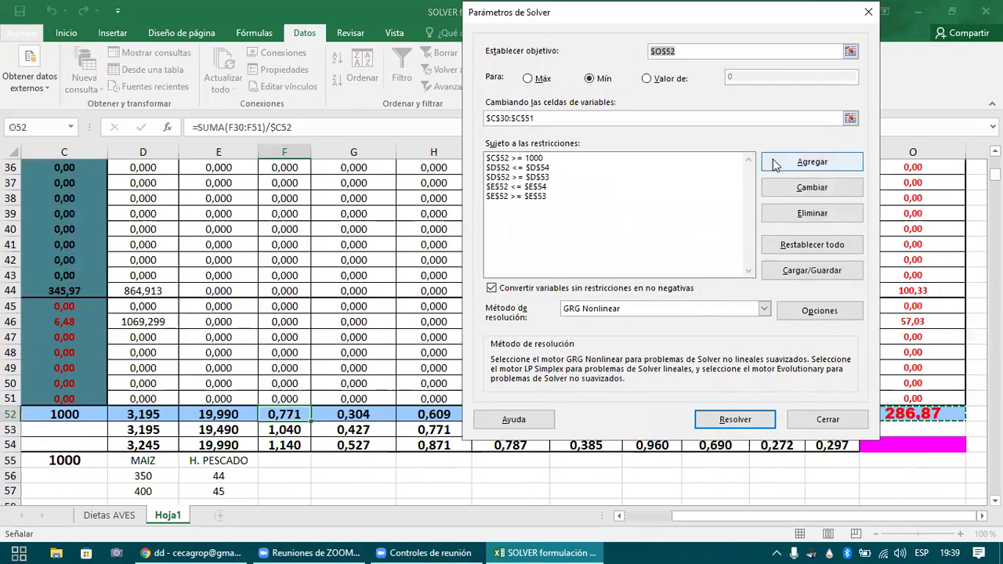
{"action": "left_click", "coordinate": [812, 162]}
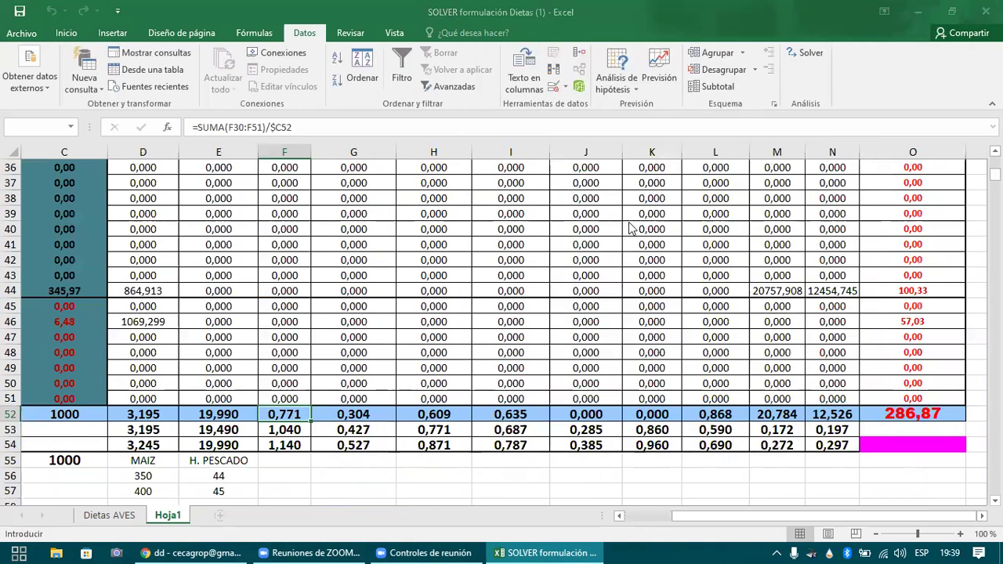
{"action": "left_click", "coordinate": [291, 412]}
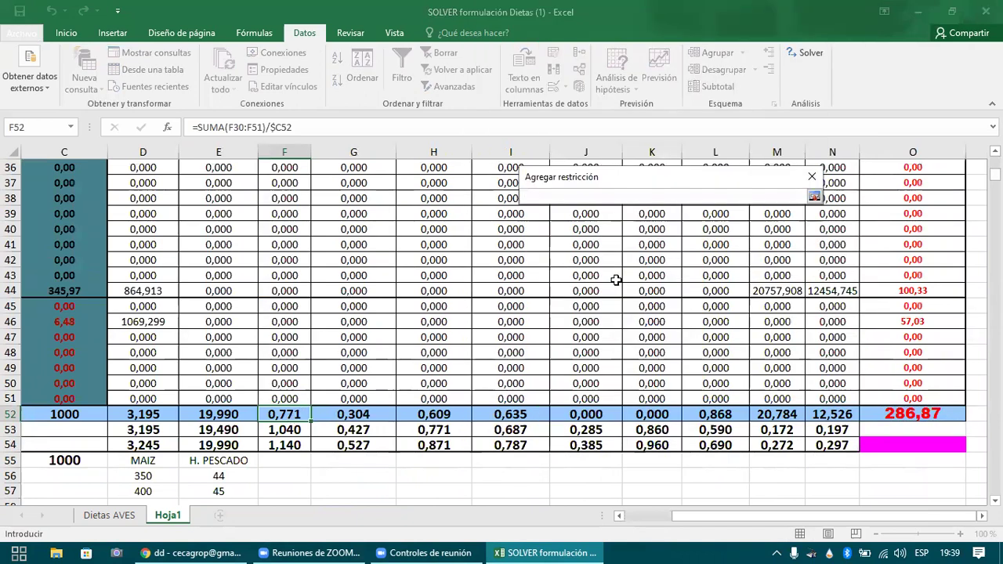
{"action": "left_click", "coordinate": [814, 195]}
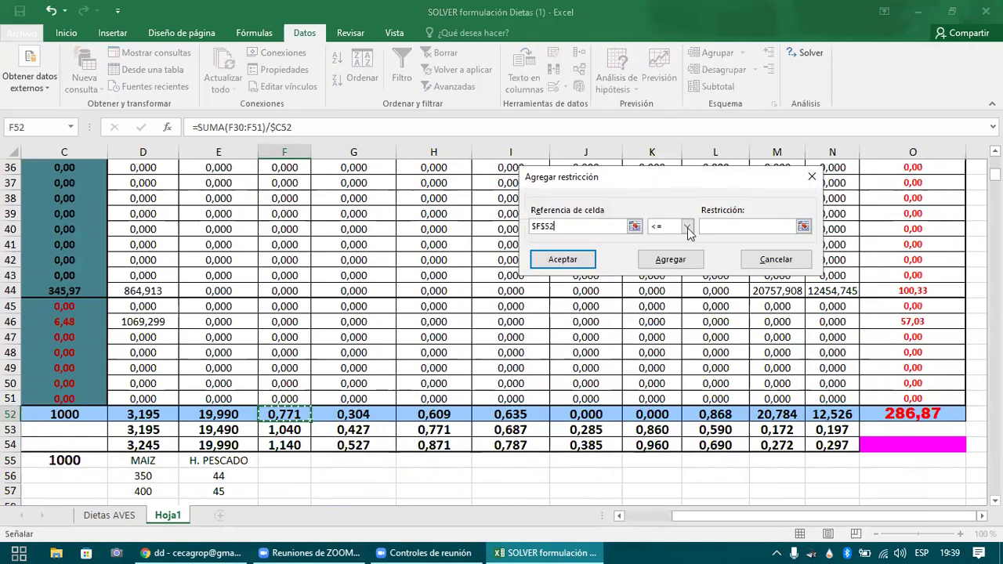
- Add the Solver constraint that the lysine total $F$52 is >= its minimum in $F$53
{"action": "left_click", "coordinate": [687, 227]}
{"action": "key", "text": "Down"}
{"action": "key", "text": "Down"}
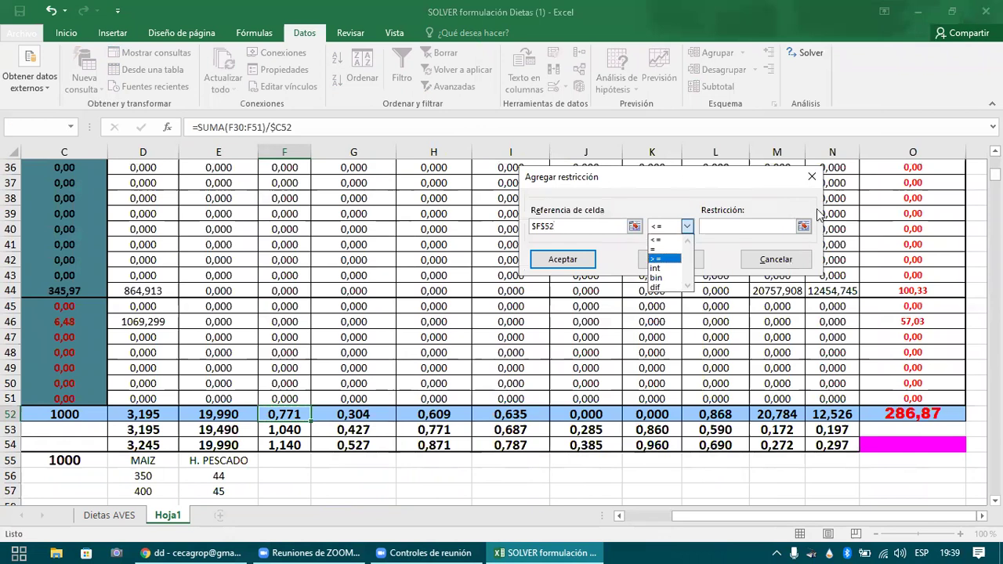
{"action": "key", "text": "Return"}
{"action": "left_click", "coordinate": [300, 429]}
{"action": "left_click", "coordinate": [300, 429]}
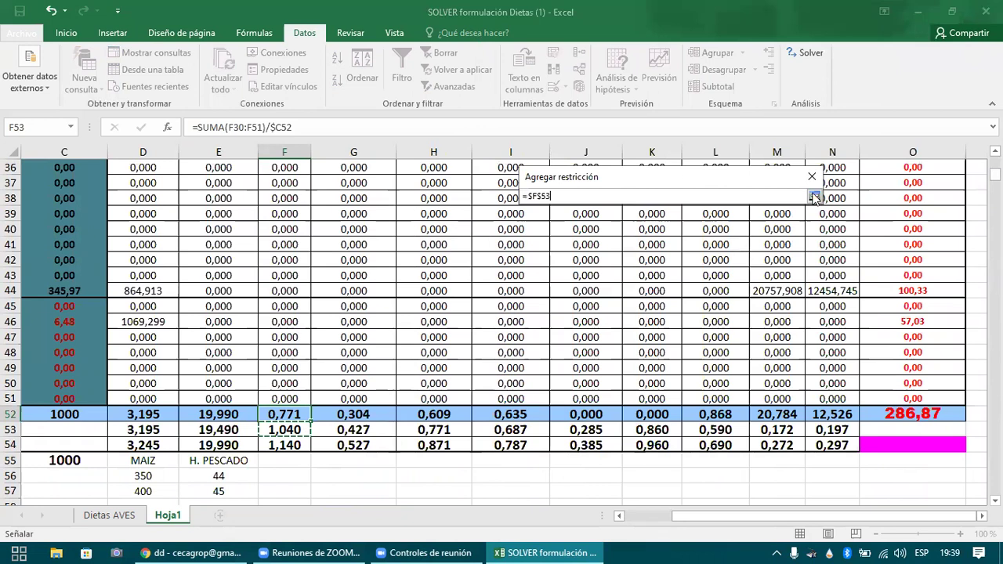
{"action": "key", "text": "Return"}
{"action": "left_click", "coordinate": [672, 262]}
- Add the constraint $F$52 <= $F$54, solve the model and keep the Solver solution
{"action": "left_click", "coordinate": [635, 225]}
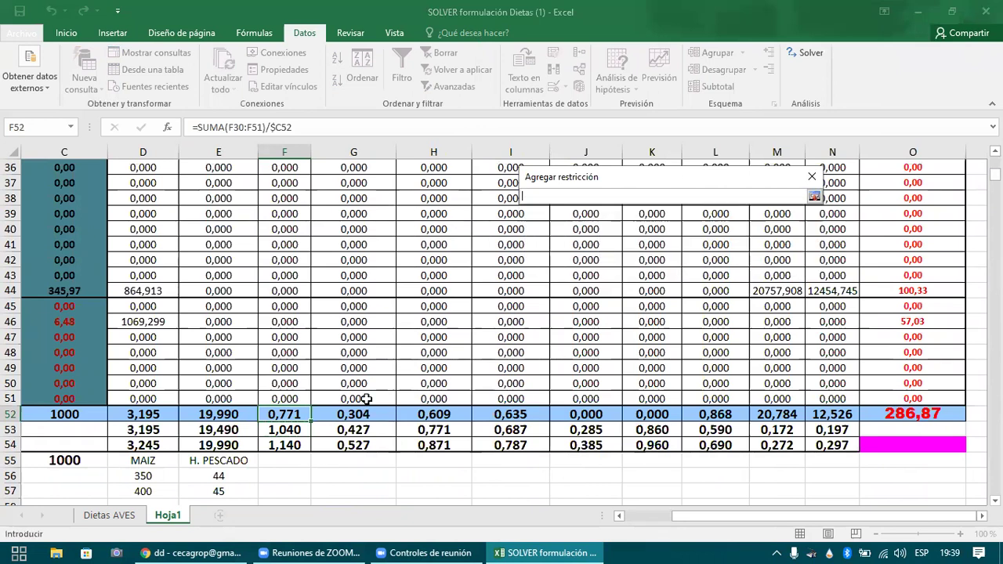
{"action": "left_click", "coordinate": [297, 415]}
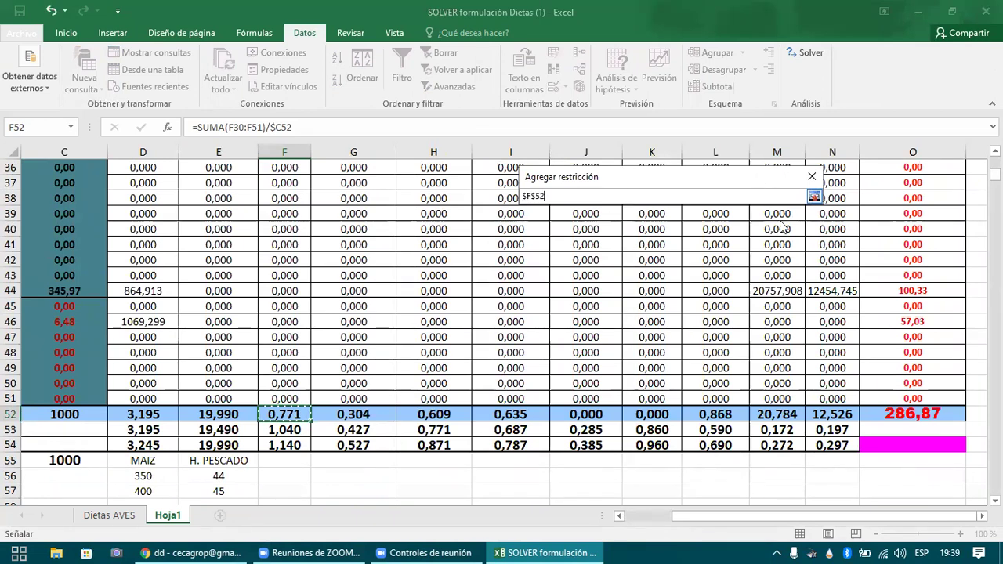
{"action": "left_click", "coordinate": [814, 195]}
{"action": "left_click", "coordinate": [803, 227]}
{"action": "left_click", "coordinate": [298, 444]}
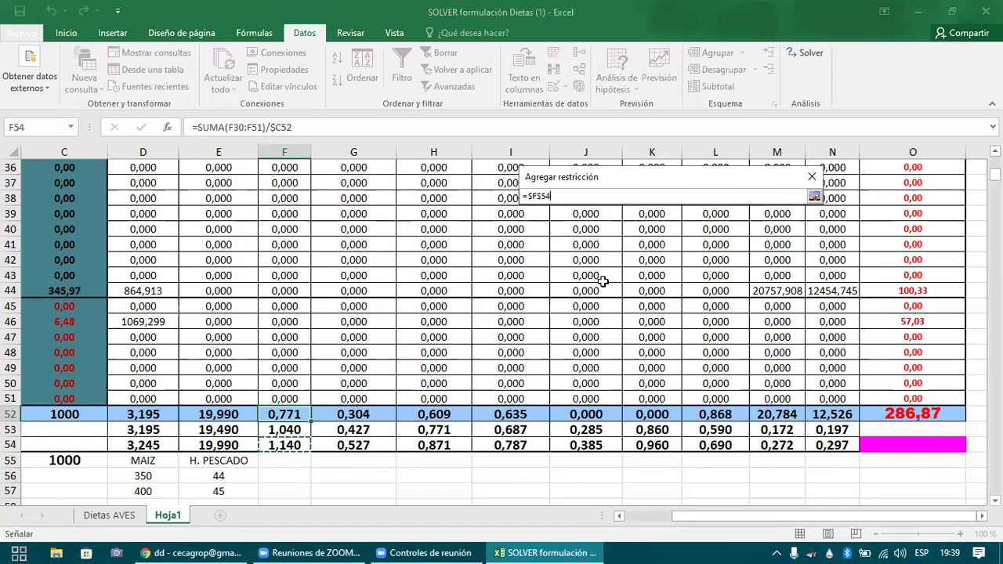
{"action": "left_click", "coordinate": [814, 196]}
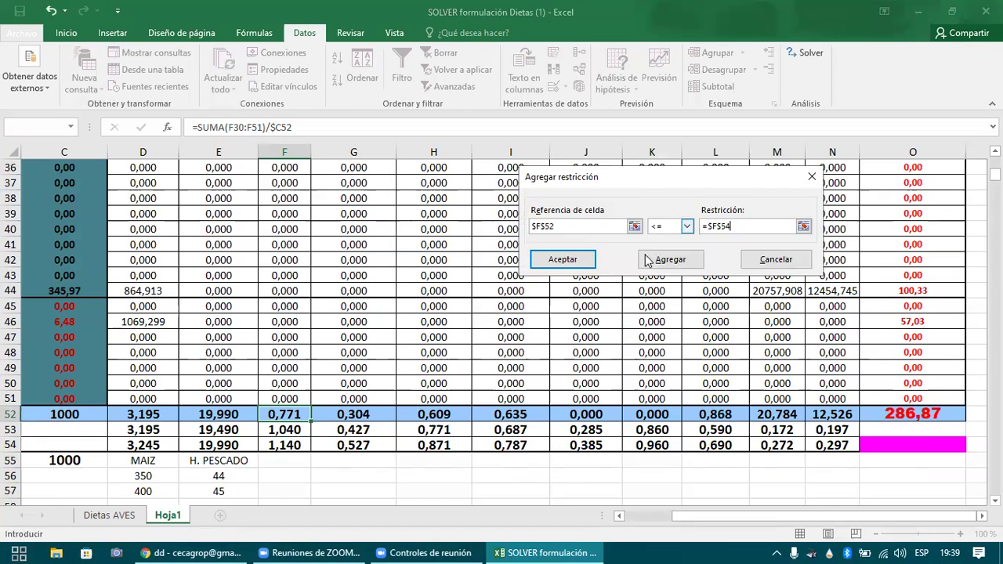
{"action": "left_click", "coordinate": [589, 261]}
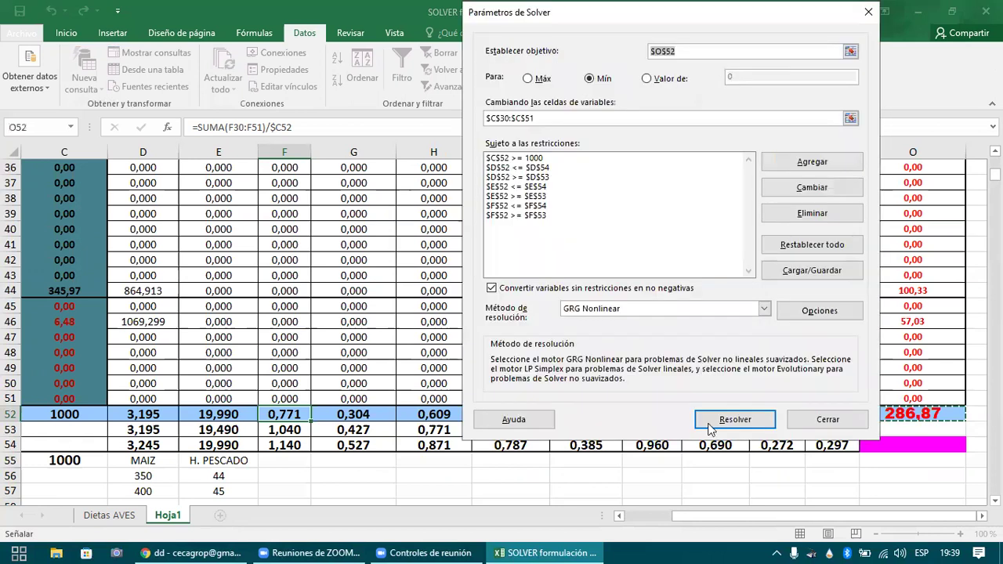
{"action": "left_click", "coordinate": [709, 428]}
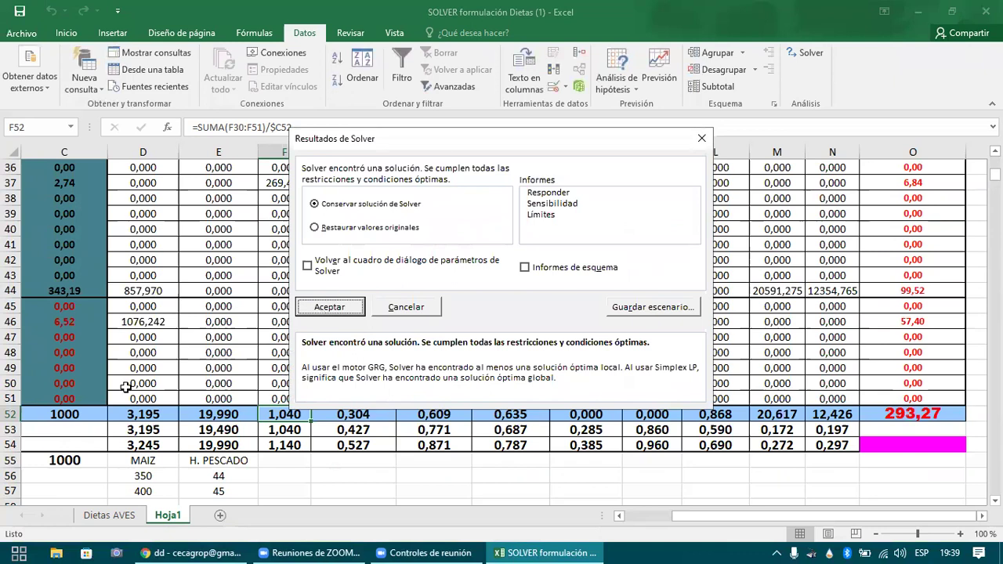
{"action": "key", "text": "Return"}
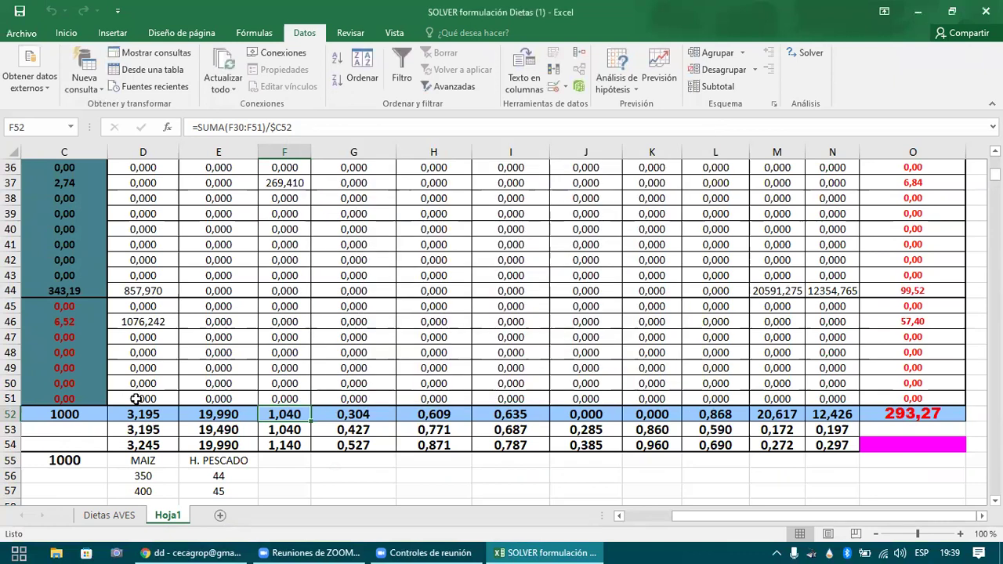
- Examine the nutrient totals in row 52 from energy to methionine against the minimum and maximum values in rows 53 and 54
{"action": "left_click", "coordinate": [68, 413]}
{"action": "key", "text": "Right"}
{"action": "key", "text": "Right"}
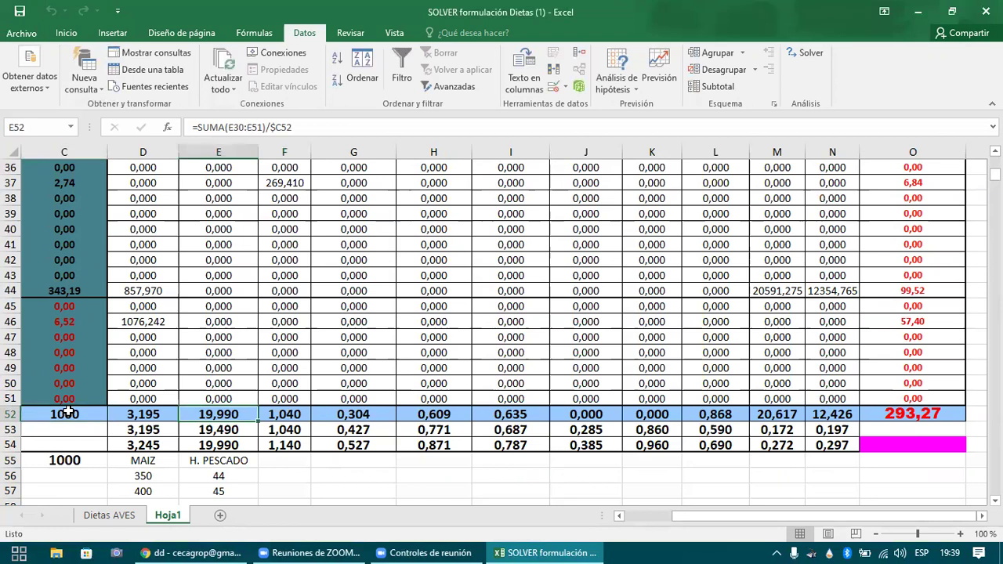
{"action": "key", "text": "Right"}
{"action": "key", "text": "Right"}
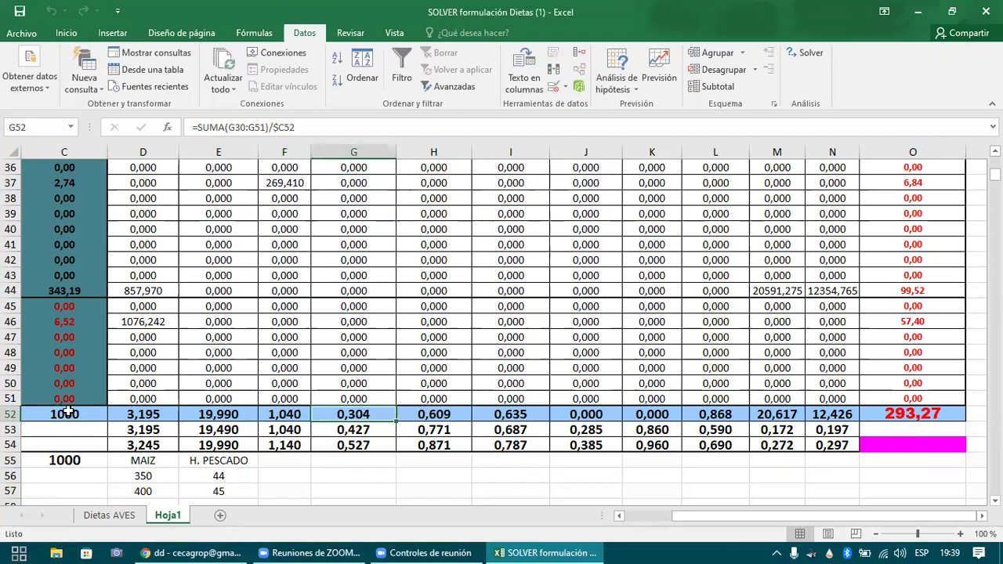
{"action": "key", "text": "Left"}
{"action": "key", "text": "Right"}
{"action": "key", "text": "Left"}
{"action": "key", "text": "Right"}
{"action": "key", "text": "ctrl+Up"}
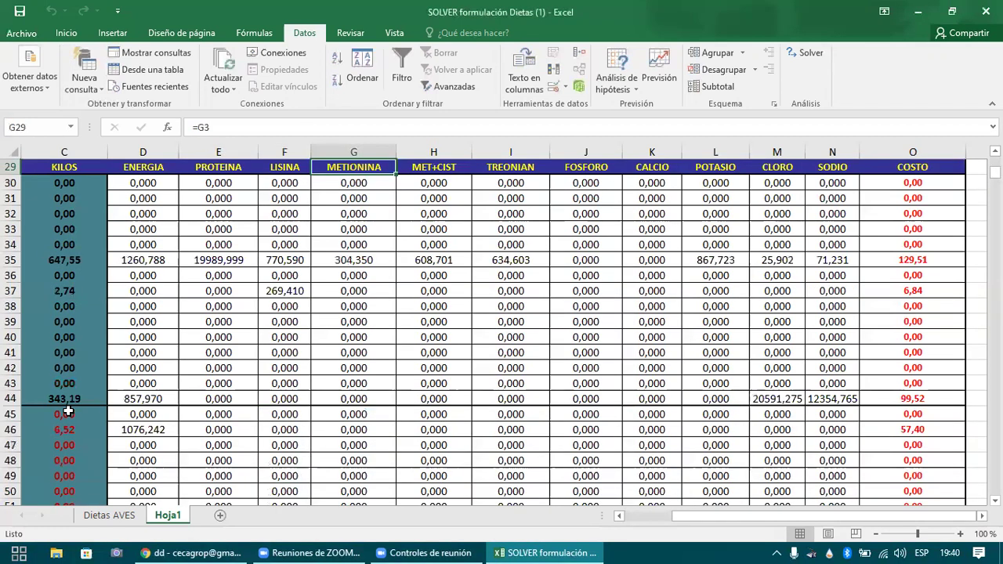
{"action": "key", "text": "Left"}
{"action": "key", "text": "ctrl+Down"}
{"action": "key", "text": "Down"}
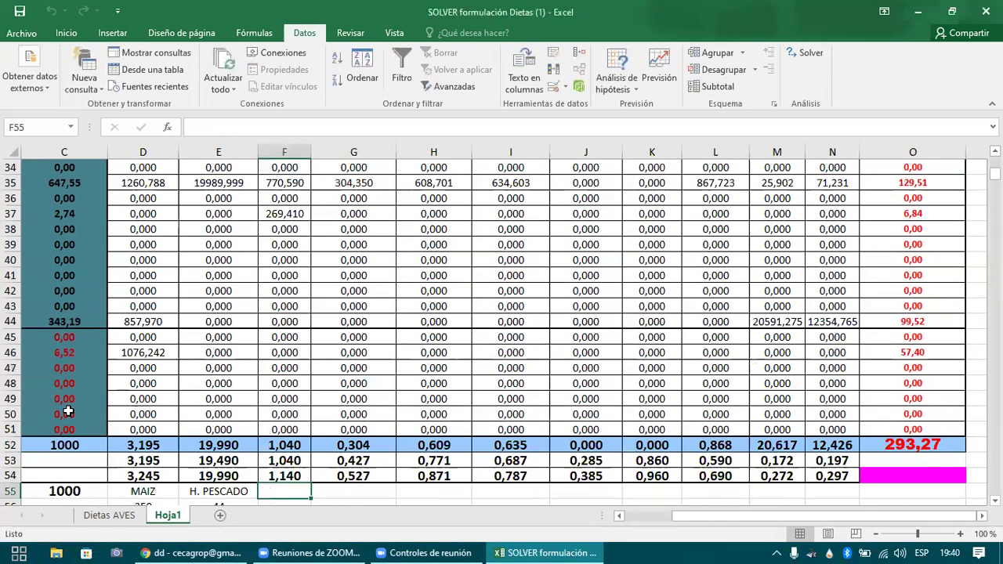
{"action": "key", "text": "Right"}
{"action": "key", "text": "Left"}
{"action": "key", "text": "Up"}
{"action": "key", "text": "Up"}
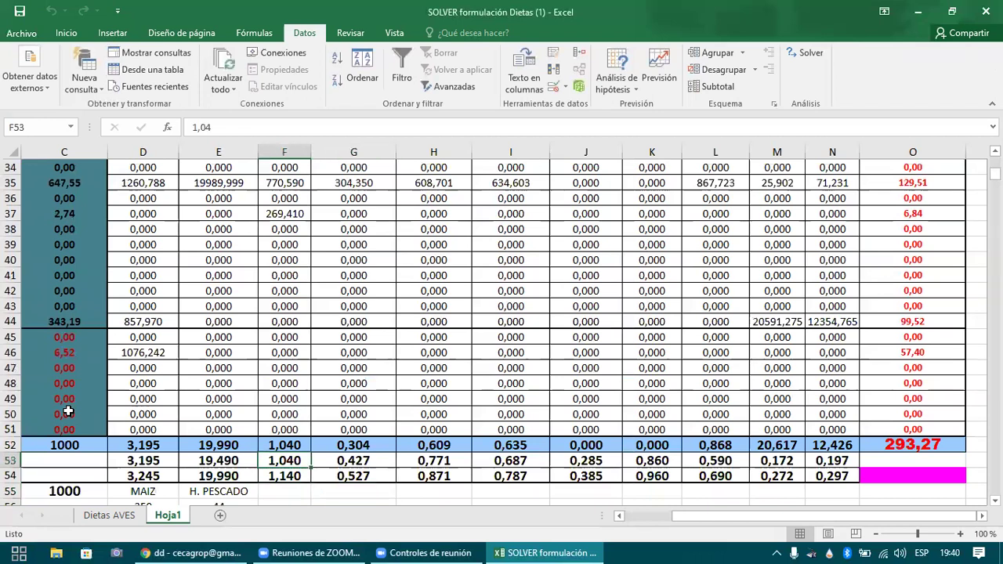
{"action": "key", "text": "Up"}
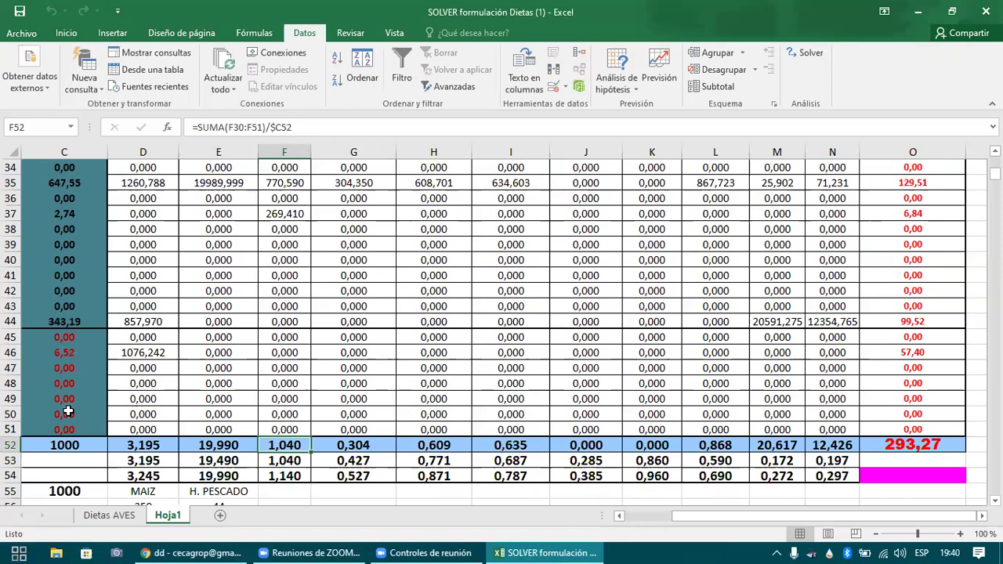
{"action": "key", "text": "Right"}
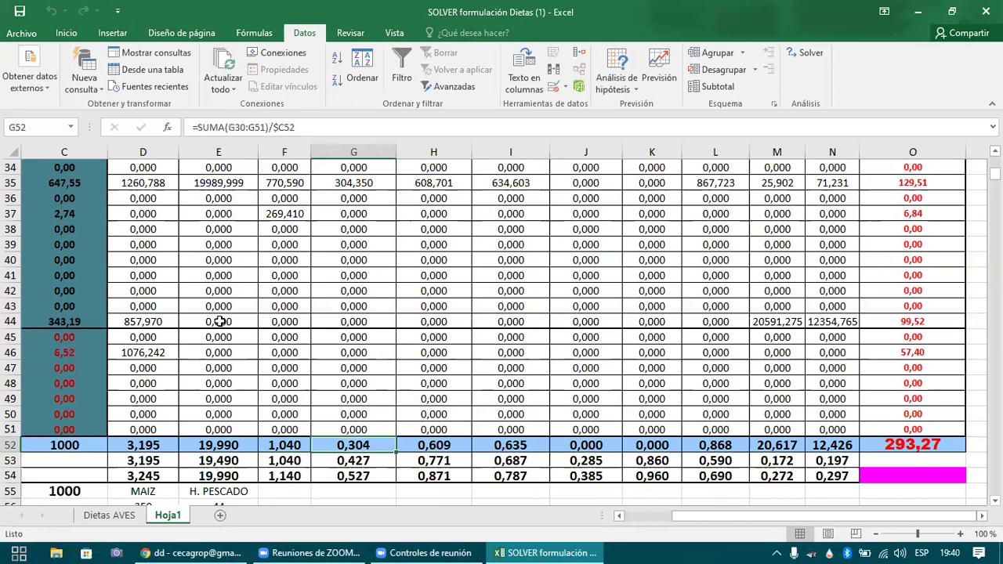
- Add the Solver constraint that the methionine total $G$52 is >= its minimum in $G$53
{"action": "left_click", "coordinate": [807, 55]}
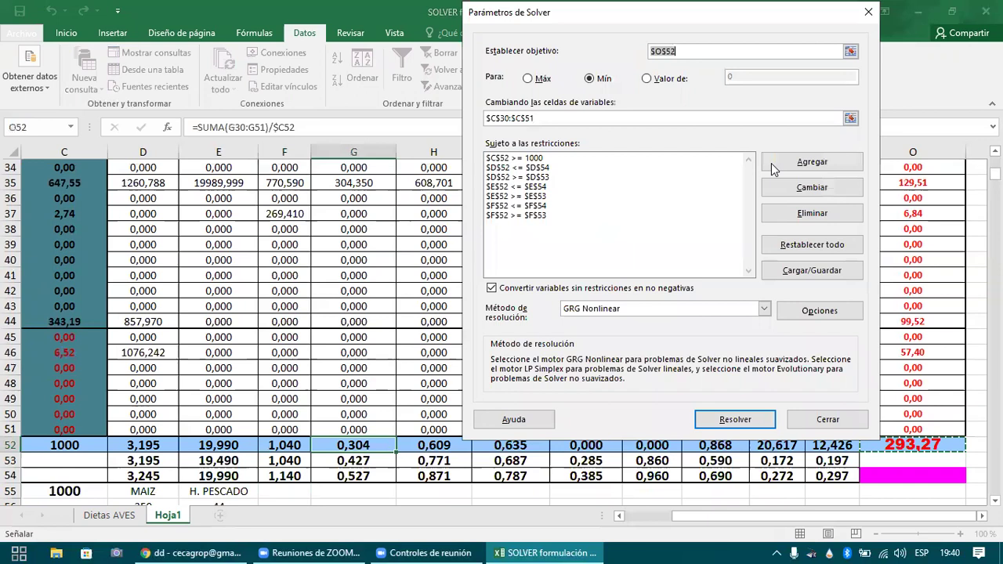
{"action": "key", "text": "Return"}
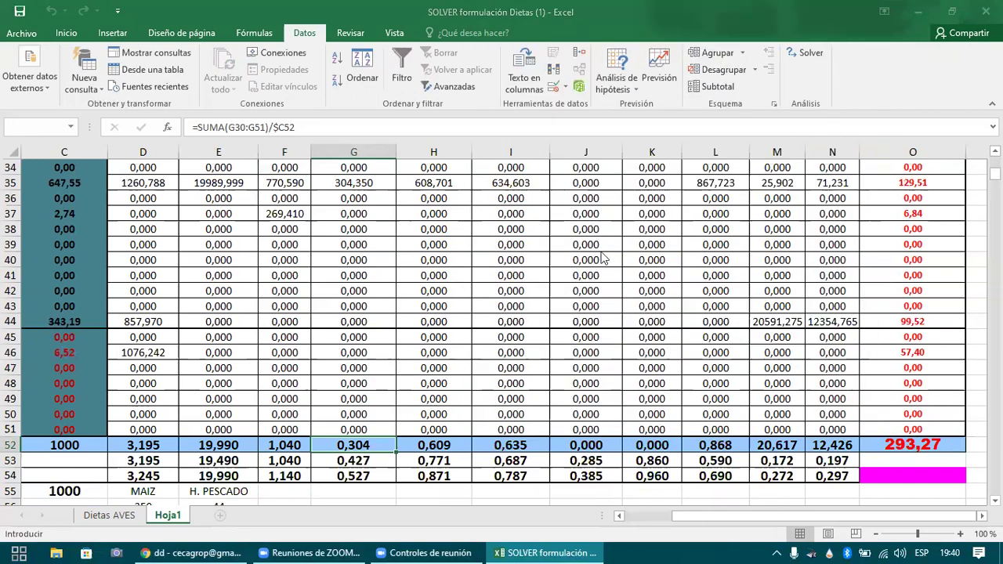
{"action": "left_click", "coordinate": [634, 227]}
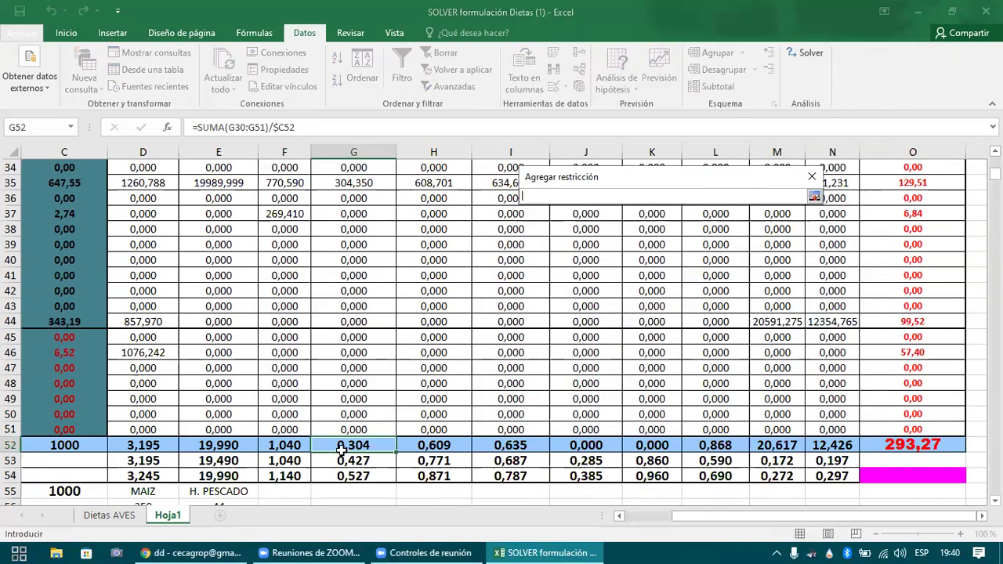
{"action": "left_click", "coordinate": [353, 444]}
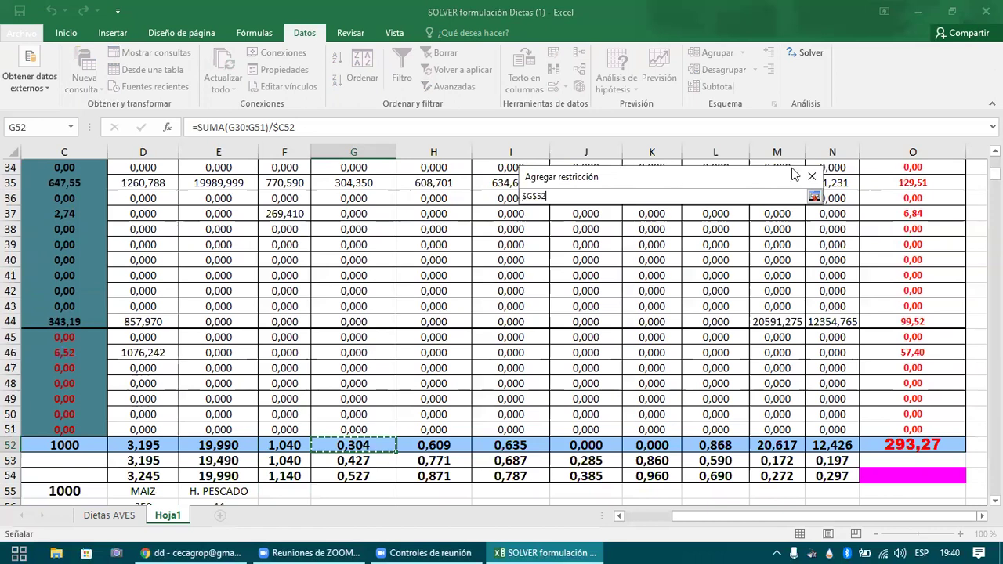
{"action": "left_click", "coordinate": [814, 199]}
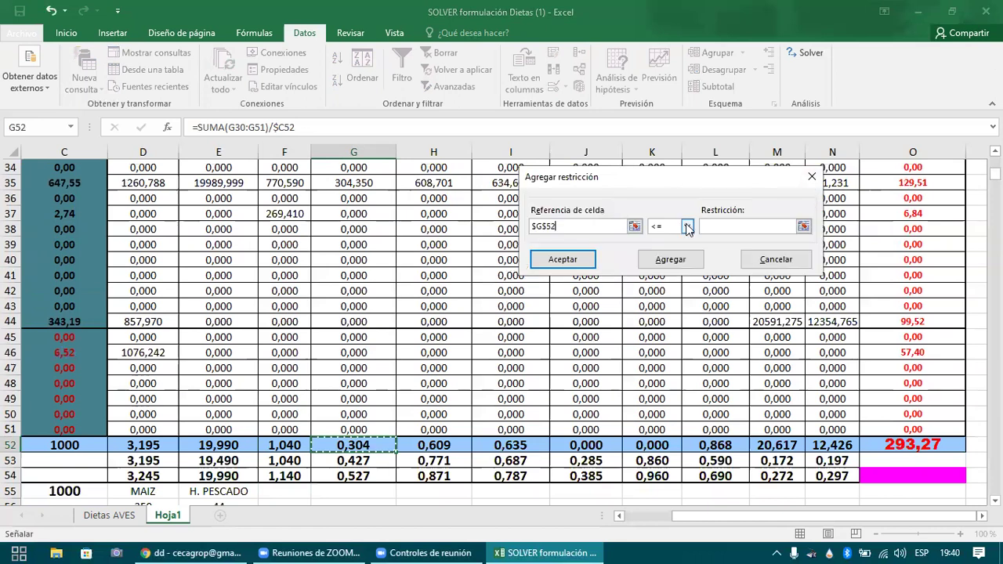
{"action": "left_click", "coordinate": [686, 227]}
{"action": "left_click", "coordinate": [670, 257]}
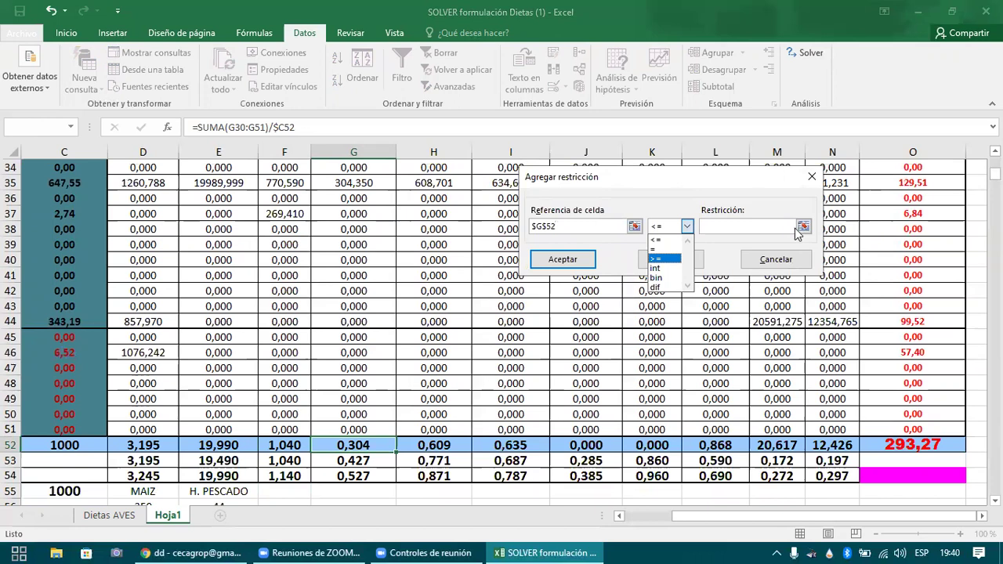
{"action": "left_click", "coordinate": [803, 227]}
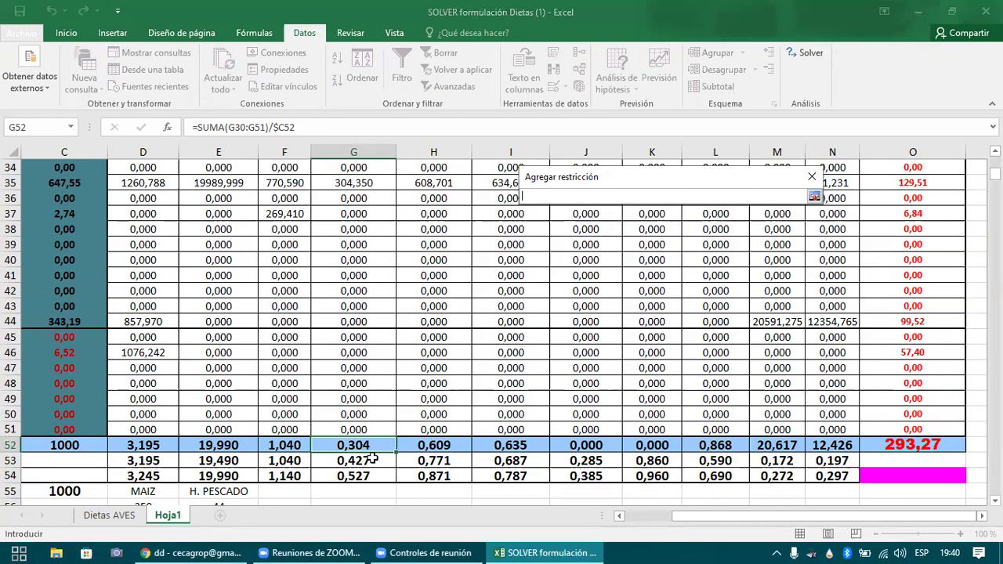
{"action": "left_click", "coordinate": [371, 462]}
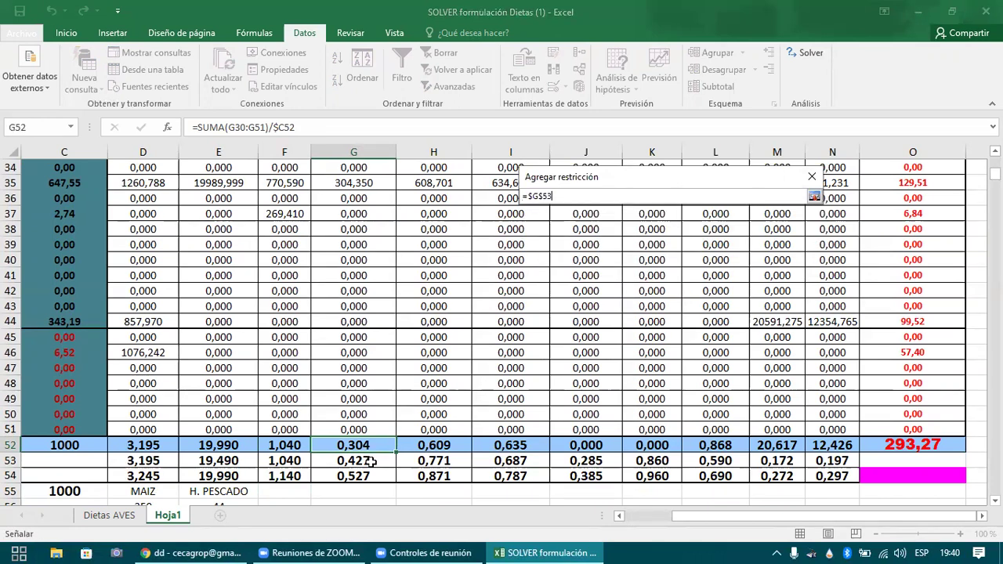
{"action": "left_click", "coordinate": [814, 196]}
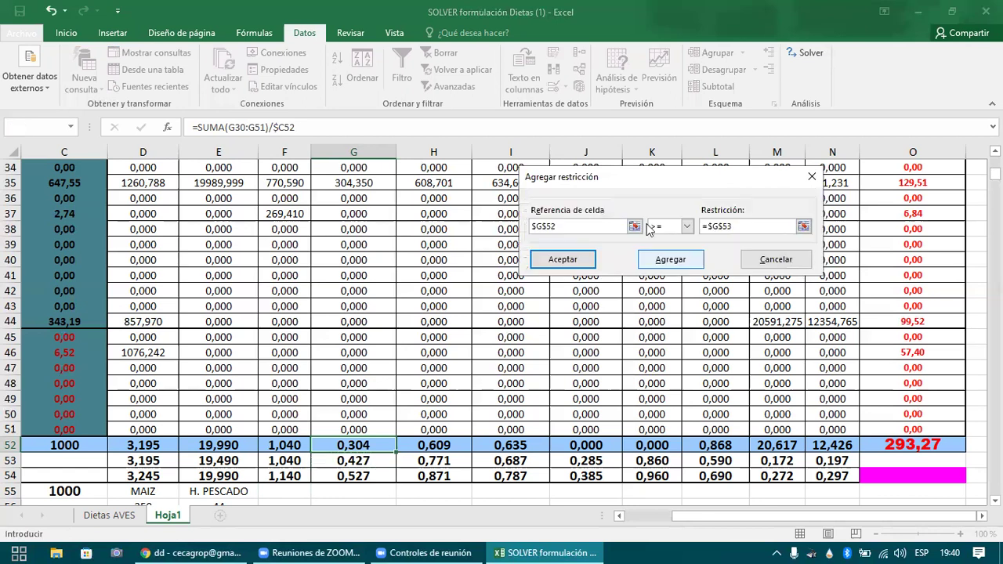
{"action": "left_click", "coordinate": [670, 260]}
- Add the constraint $G$52 <= $G$54, solve the model again and keep the Solver solution
{"action": "left_click", "coordinate": [634, 226]}
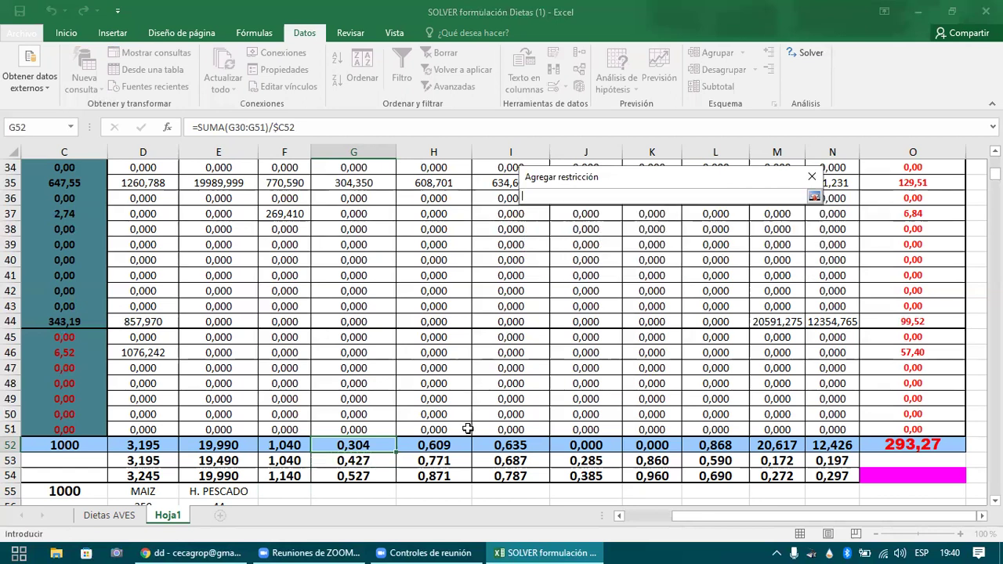
{"action": "left_click", "coordinate": [378, 444]}
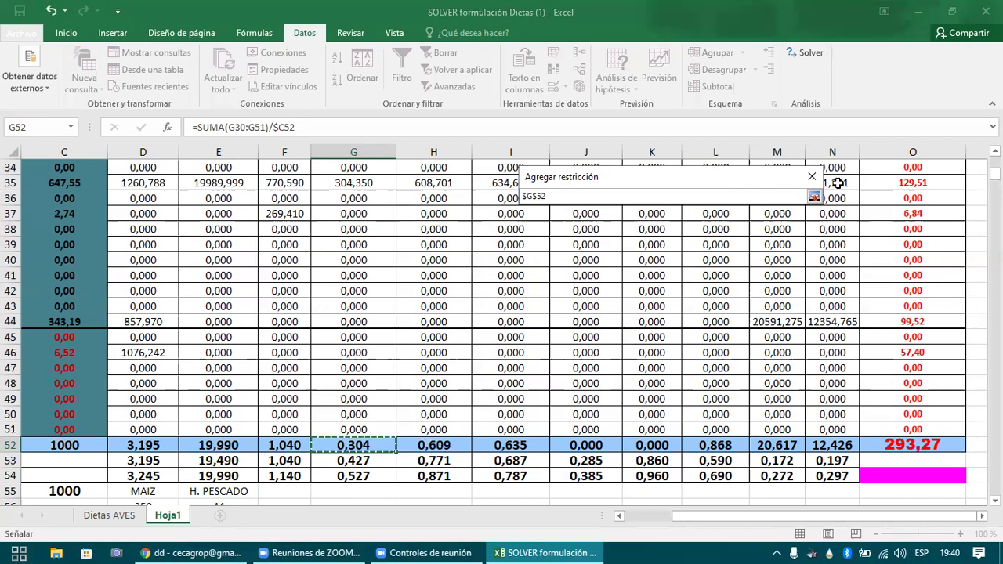
{"action": "left_click", "coordinate": [814, 196]}
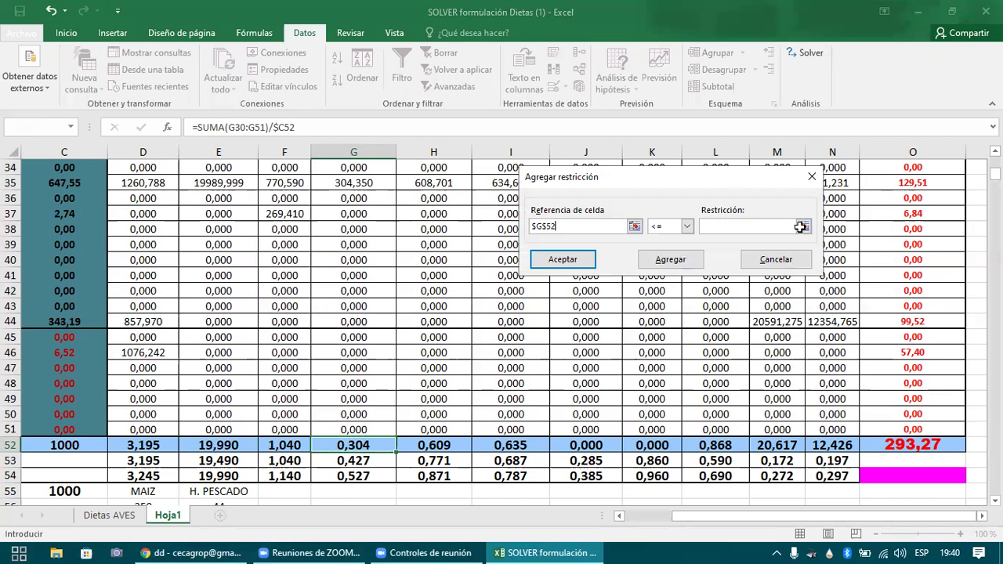
{"action": "left_click", "coordinate": [799, 227]}
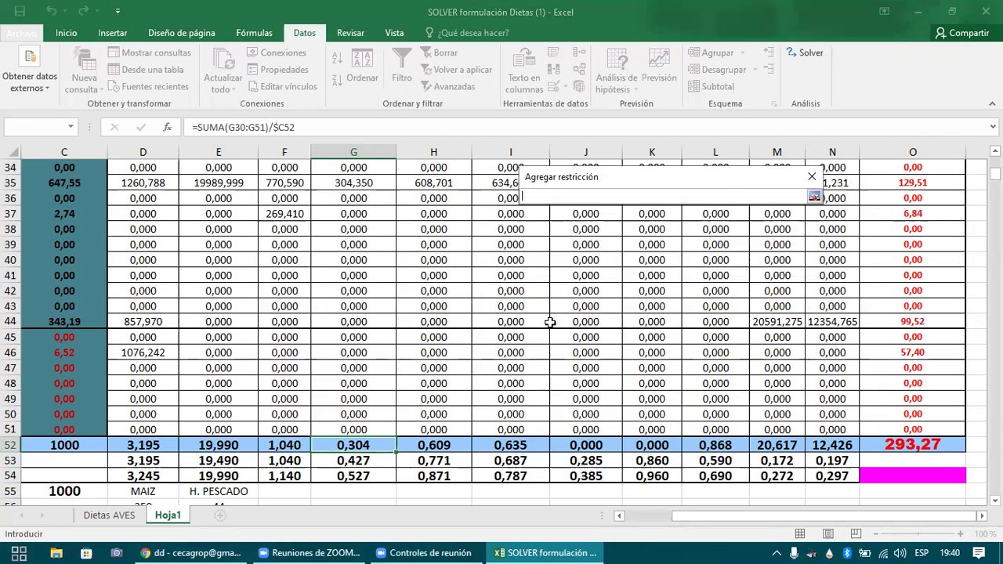
{"action": "left_click", "coordinate": [357, 476]}
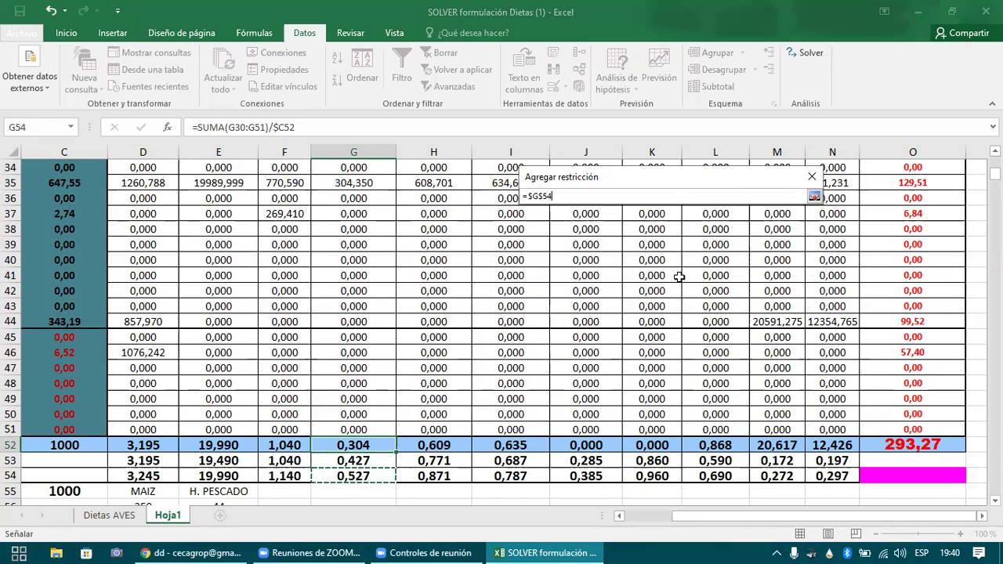
{"action": "left_click", "coordinate": [814, 197]}
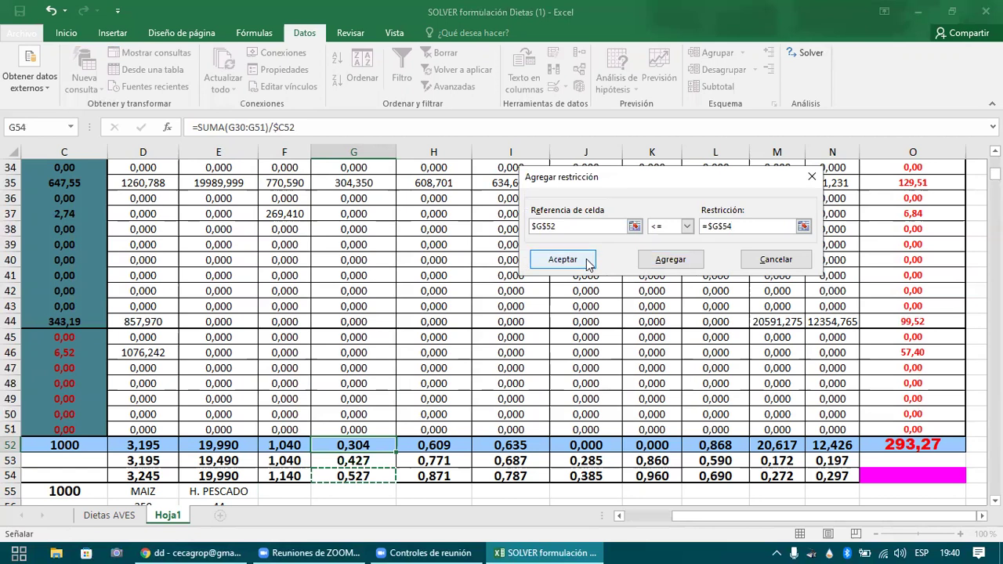
{"action": "left_click", "coordinate": [587, 261]}
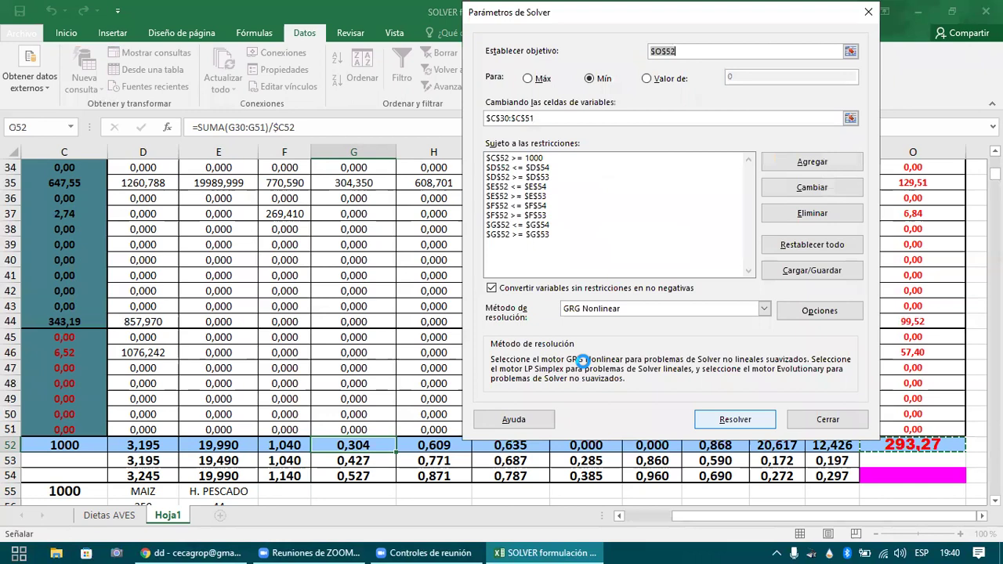
{"action": "key", "text": "Return"}
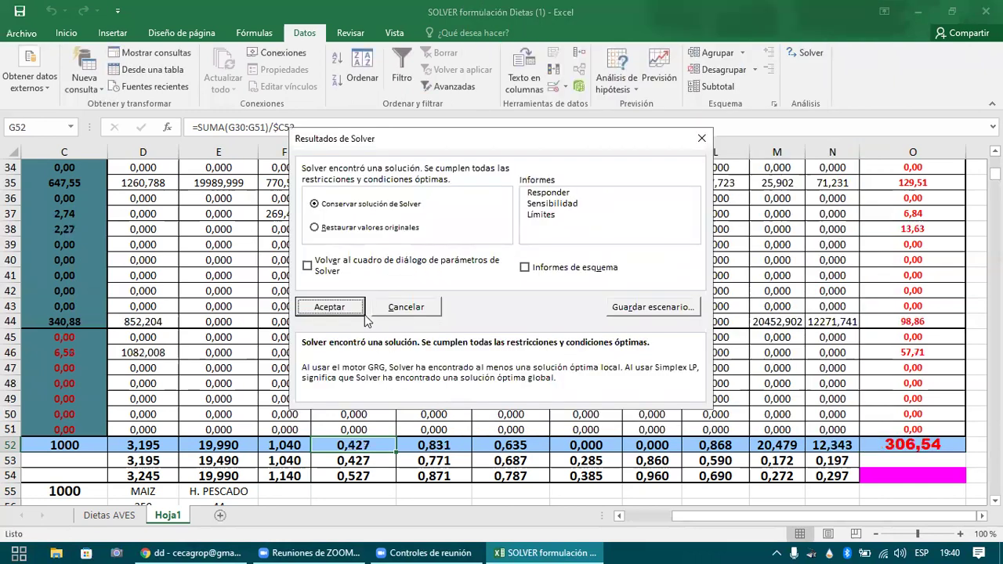
{"action": "left_click", "coordinate": [357, 313]}
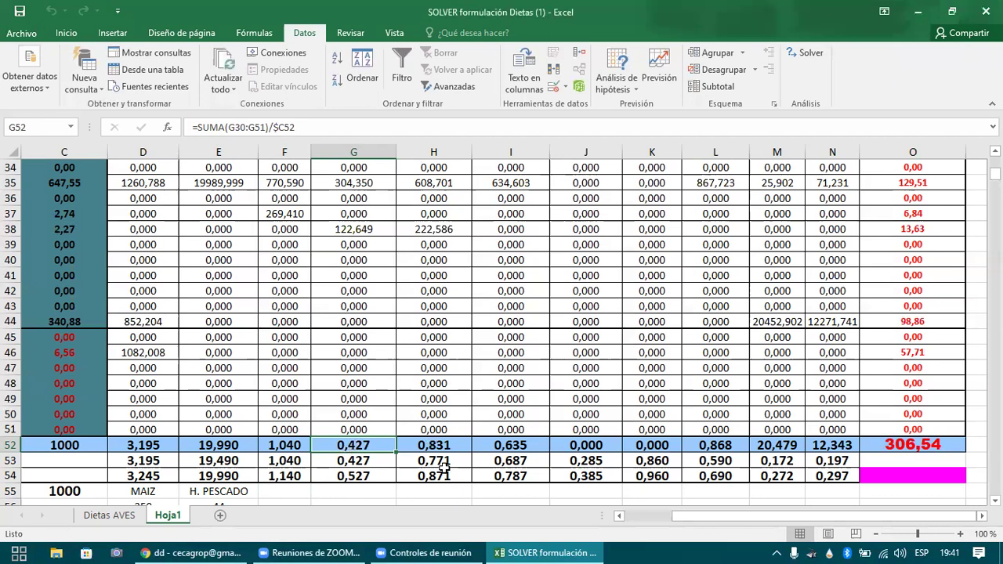
{"action": "key", "text": "Right"}
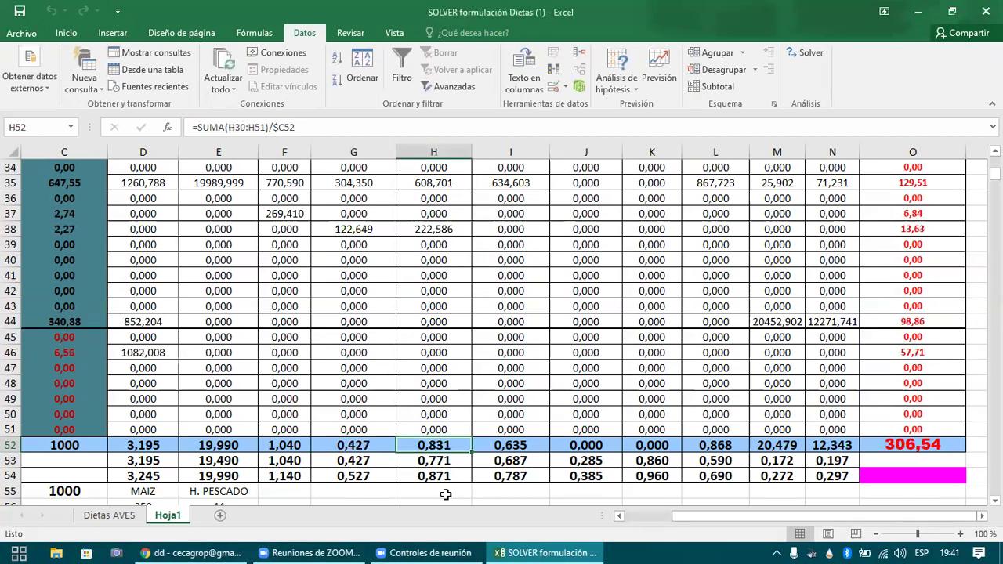
- Compare the methionine + cystine total in H52 with its minimum and maximum in rows 53 and 54
{"action": "key", "text": "Left"}
{"action": "key", "text": "Right"}
{"action": "key", "text": "ctrl+Up"}
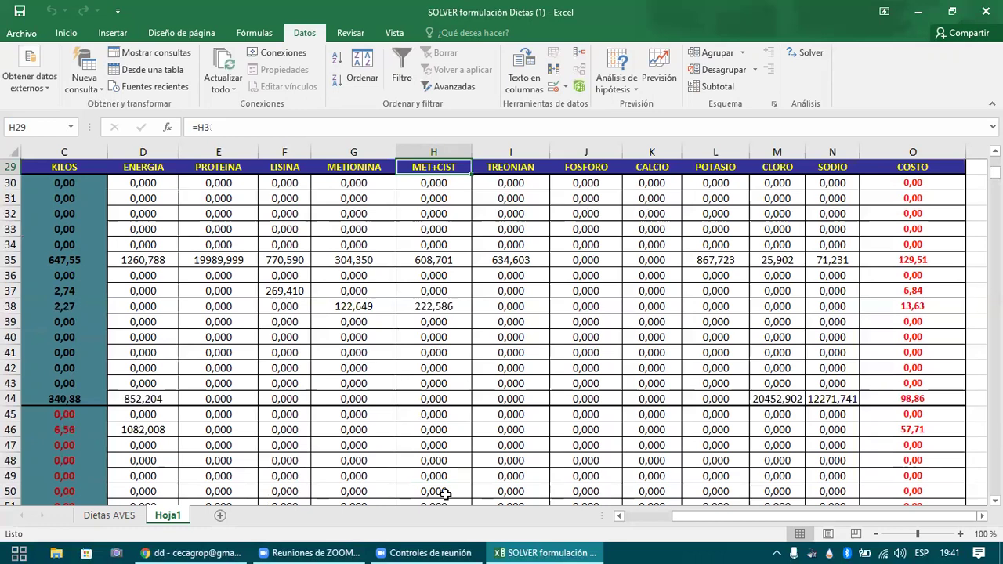
{"action": "key", "text": "ctrl+Down"}
{"action": "key", "text": "Down"}
{"action": "key", "text": "Up"}
{"action": "key", "text": "Up"}
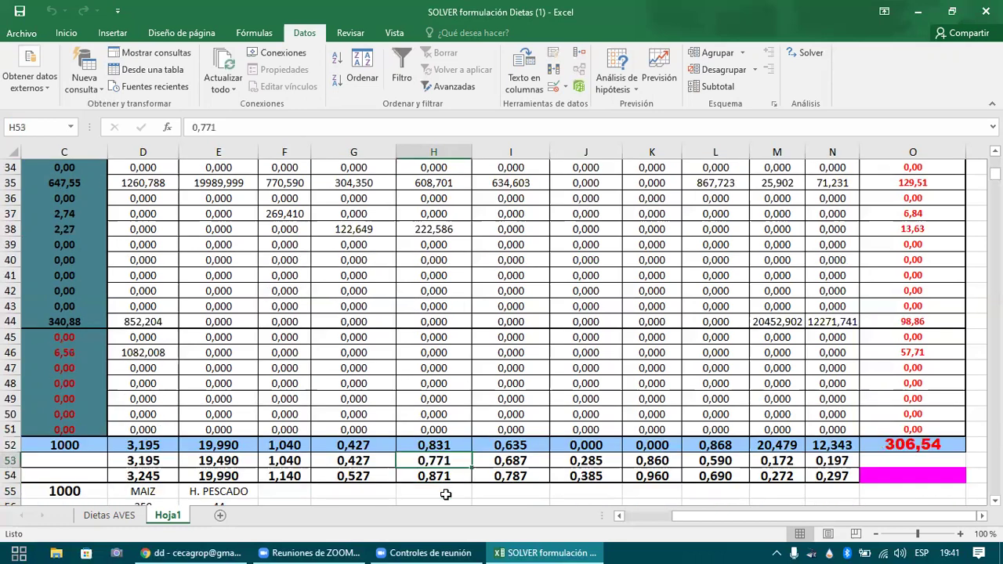
{"action": "key", "text": "Up"}
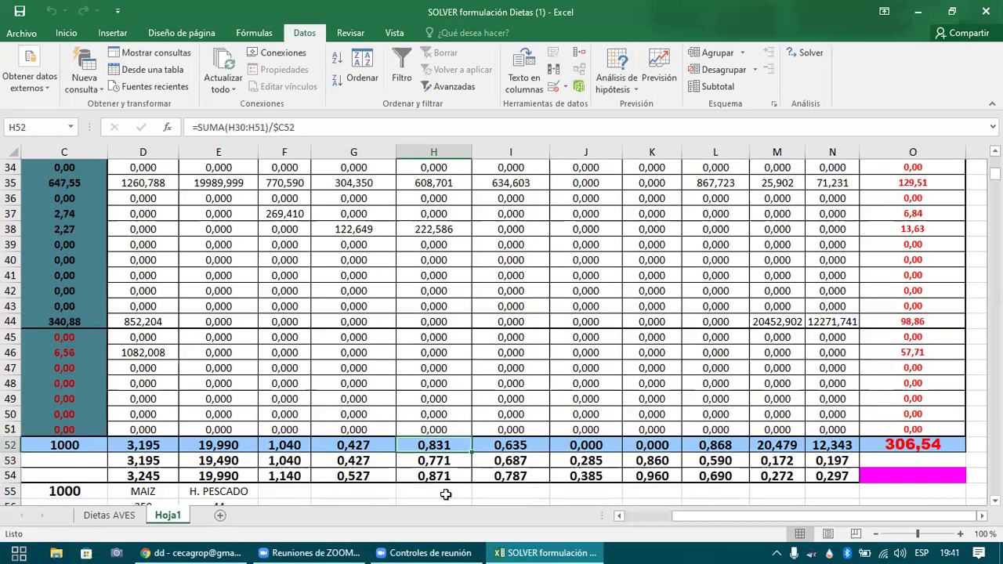
- Review the kilos assigned to each ingredient in column C, down to the total in C52
{"action": "key", "text": "Left"}
{"action": "key", "text": "Left"}
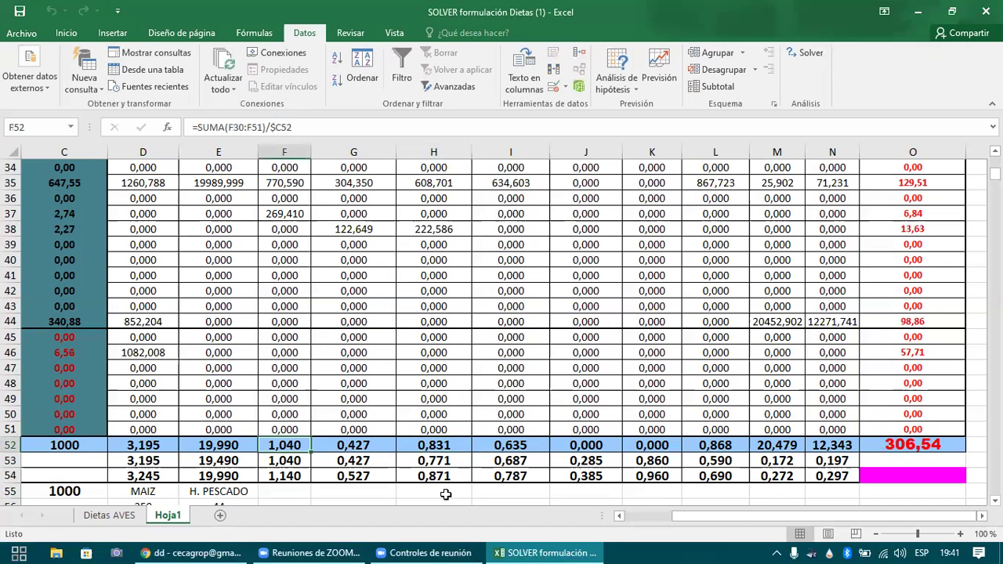
{"action": "key", "text": "Left"}
{"action": "key", "text": "Left"}
{"action": "key", "text": "Left"}
{"action": "key", "text": "ctrl+Up"}
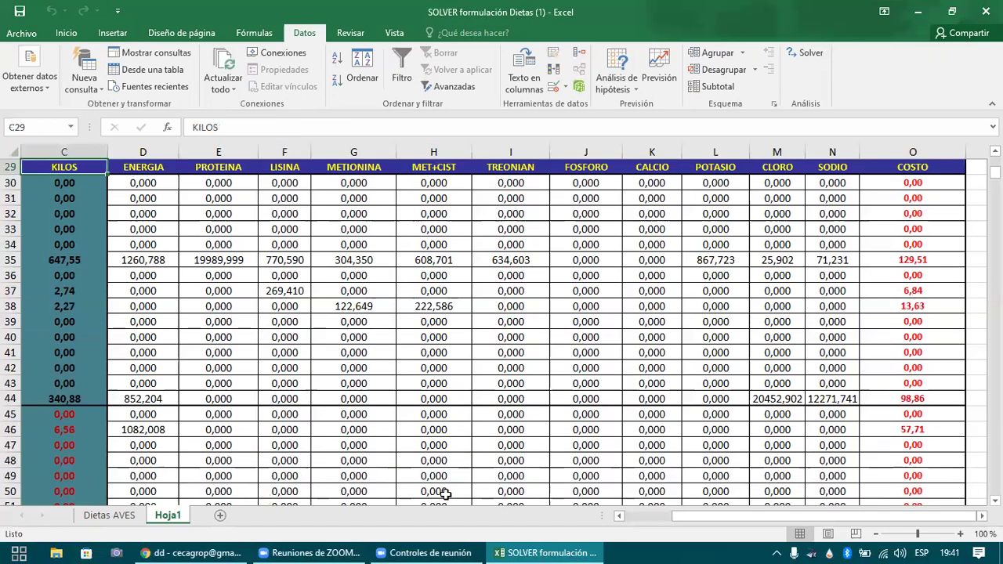
{"action": "key", "text": "Left"}
{"action": "key", "text": "Right"}
{"action": "key", "text": "Down"}
{"action": "key", "text": "Down"}
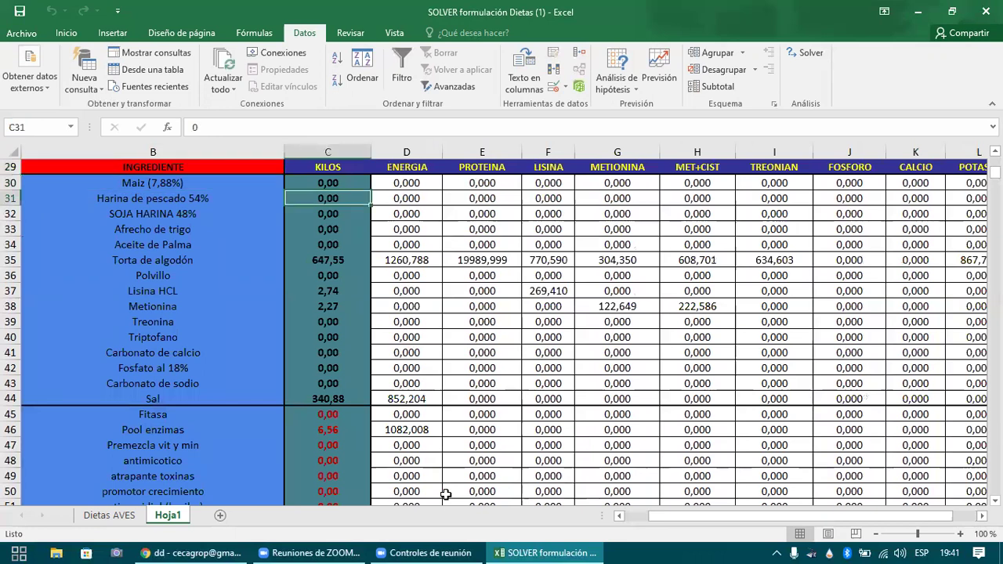
{"action": "key", "text": "Down"}
{"action": "key", "text": "ctrl+Down"}
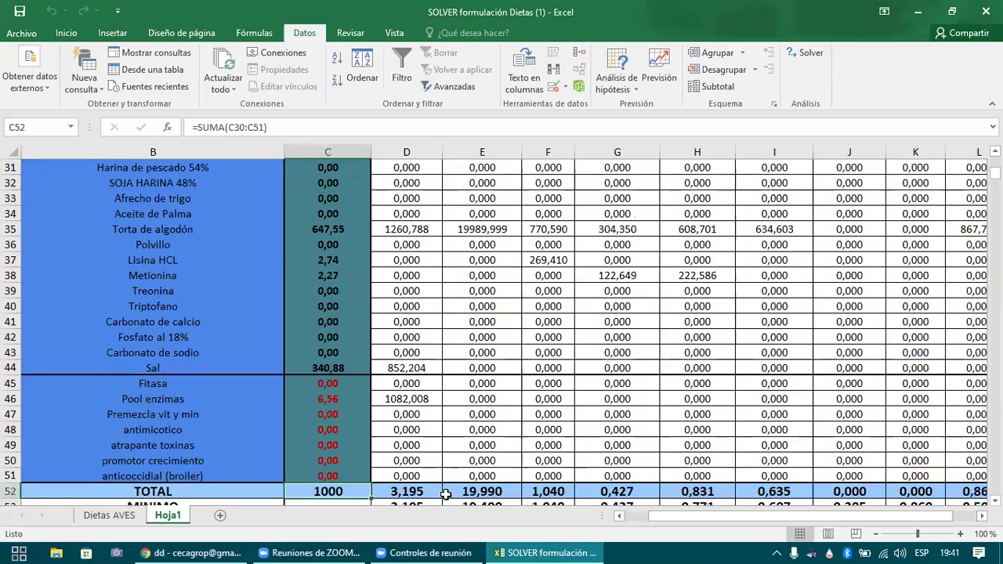
{"action": "scroll", "coordinate": [445, 494], "scroll_direction": "down", "scroll_amount": 1}
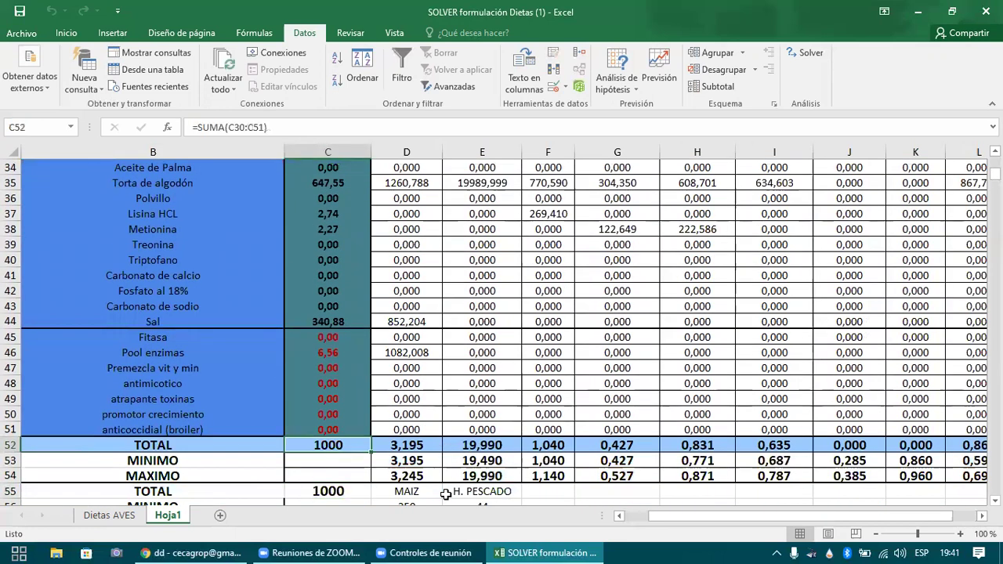
- Examine the nutrient totals in row 52 from energy to potassium against the limits in rows 53 and 54
{"action": "key", "text": "Right"}
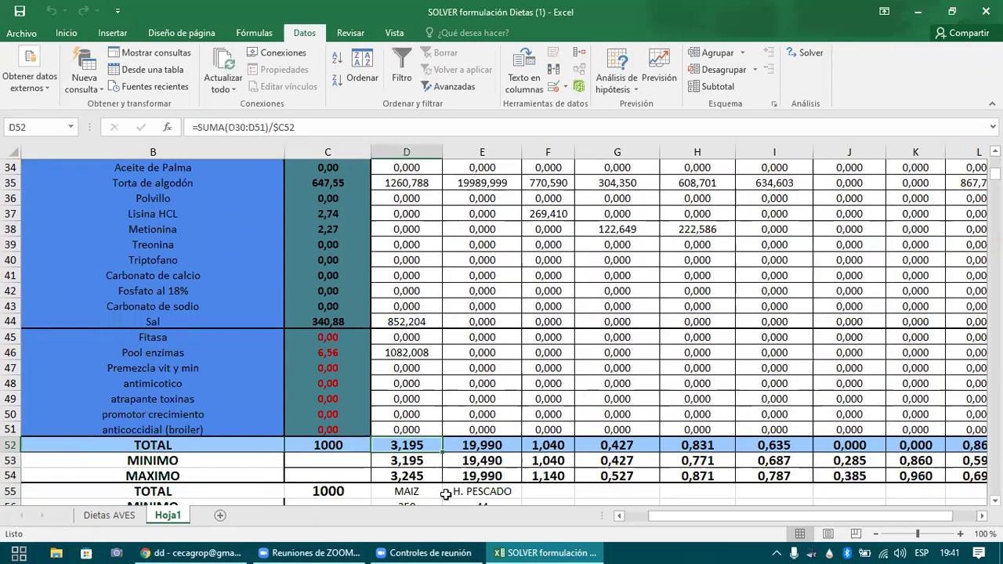
{"action": "key", "text": "Right"}
{"action": "key", "text": "Right"}
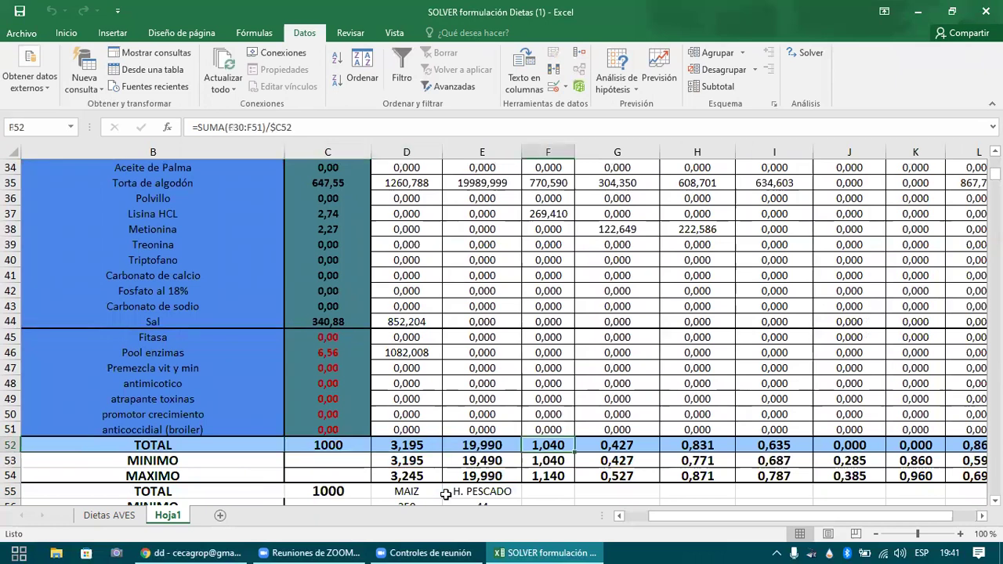
{"action": "key", "text": "Right"}
{"action": "key", "text": "Right"}
{"action": "key", "text": "Right"}
{"action": "key", "text": "Right"}
{"action": "key", "text": "Right"}
{"action": "key", "text": "Right"}
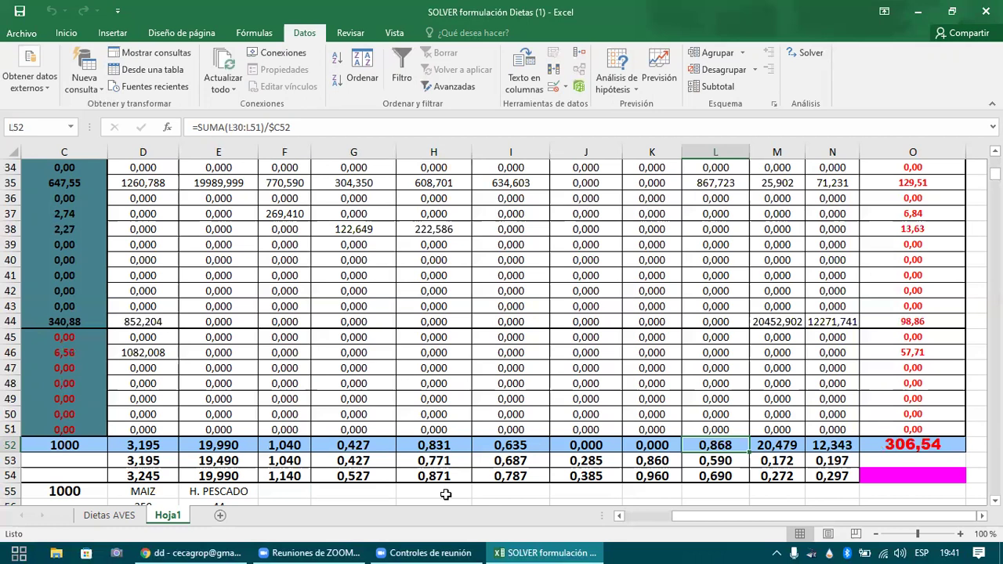
{"action": "key", "text": "Left"}
{"action": "key", "text": "Left"}
{"action": "key", "text": "Left"}
{"action": "key", "text": "Left"}
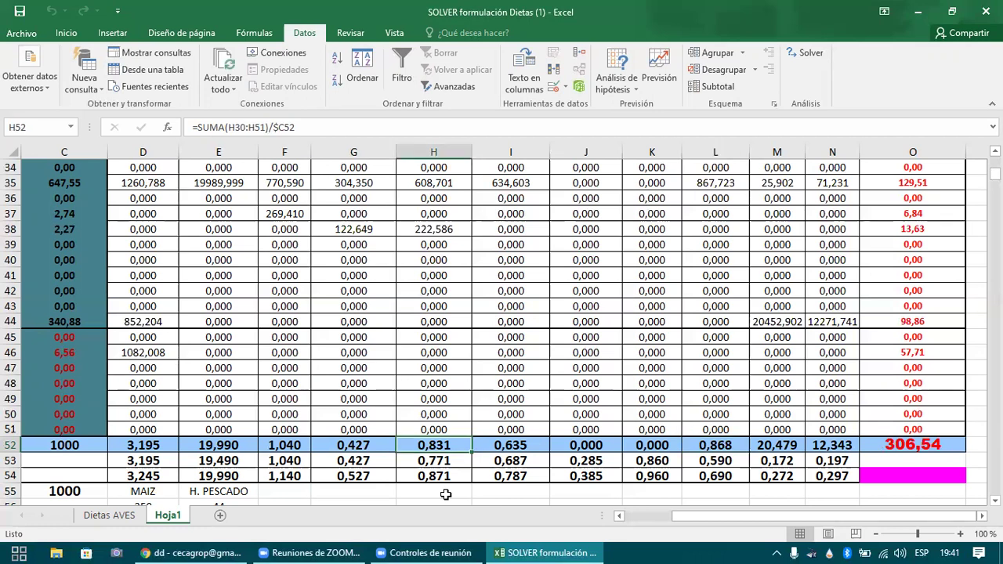
- Compare the threonine total in I52 with its minimum in I53 and maximum in I54
{"action": "key", "text": "Left"}
{"action": "key", "text": "Right"}
{"action": "key", "text": "Right"}
{"action": "key", "text": "ctrl+Up"}
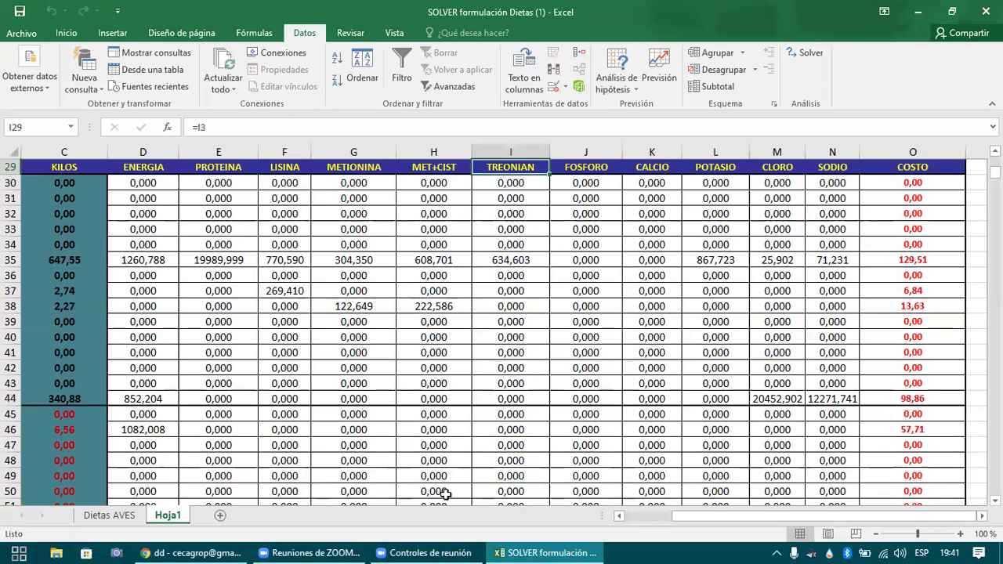
{"action": "key", "text": "ctrl+Down"}
{"action": "key", "text": "Down"}
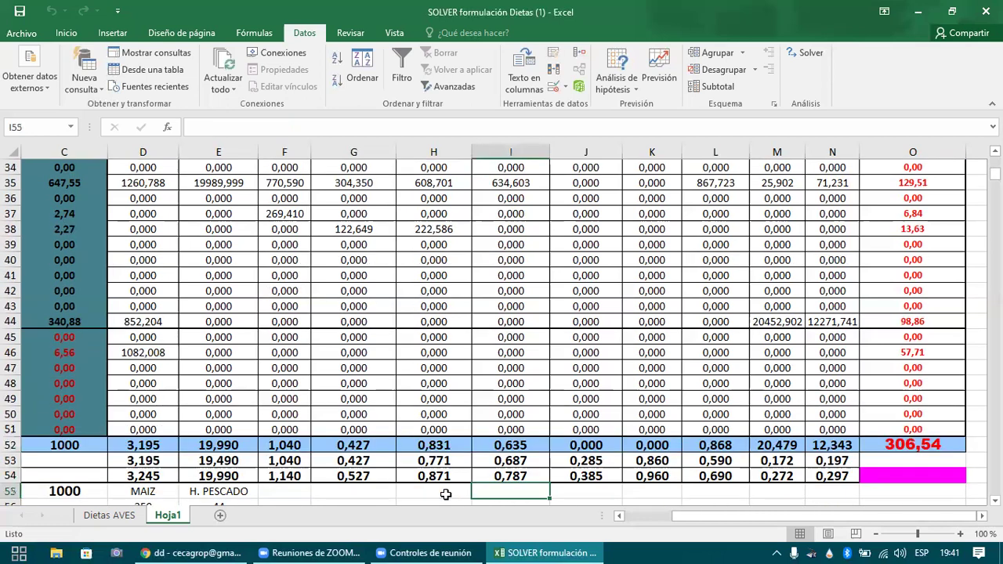
{"action": "key", "text": "Up"}
{"action": "key", "text": "Up"}
{"action": "key", "text": "Up"}
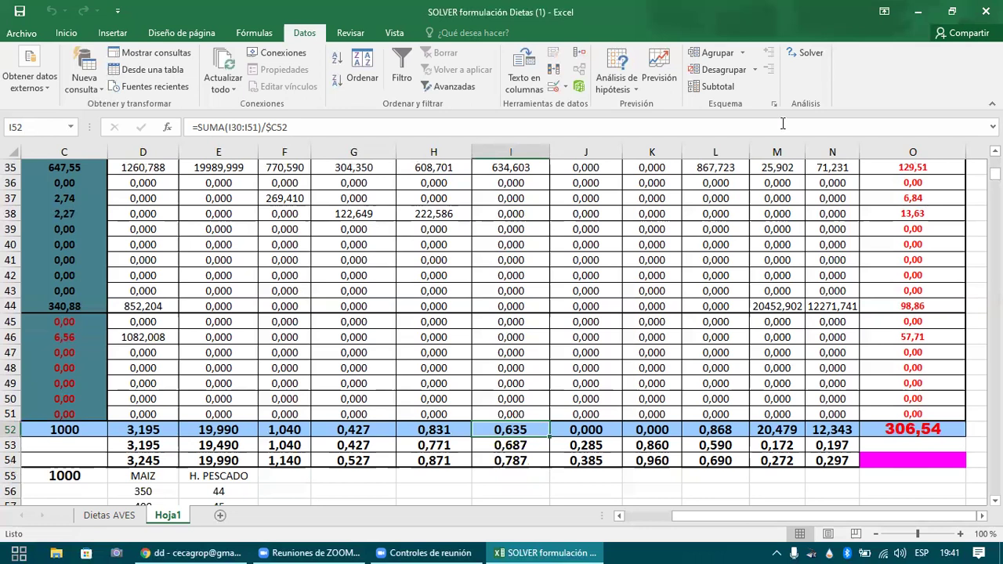
- Add the Solver constraint that the threonine total $I$52 is >= its minimum in $I$53
{"action": "left_click", "coordinate": [807, 53]}
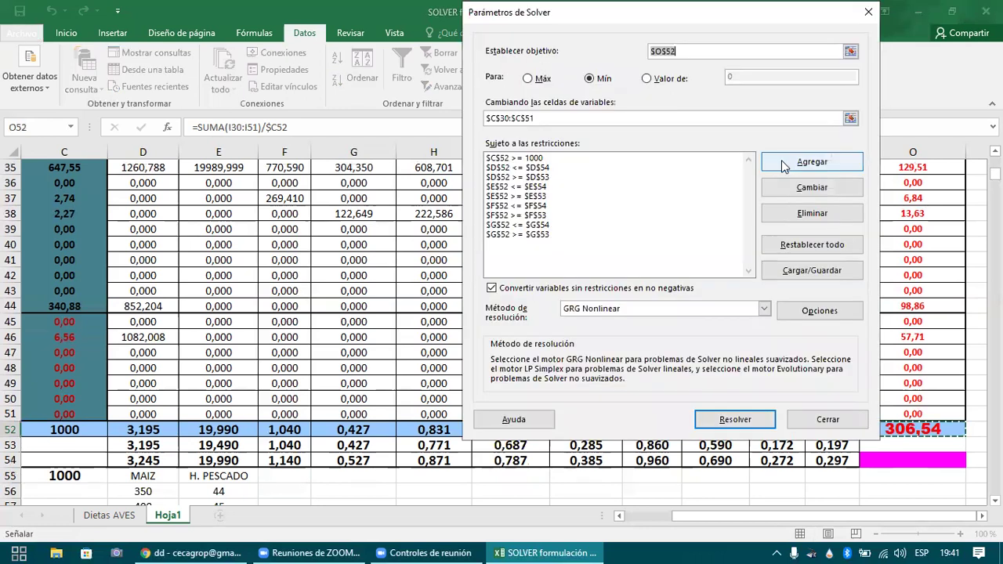
{"action": "left_click", "coordinate": [812, 163]}
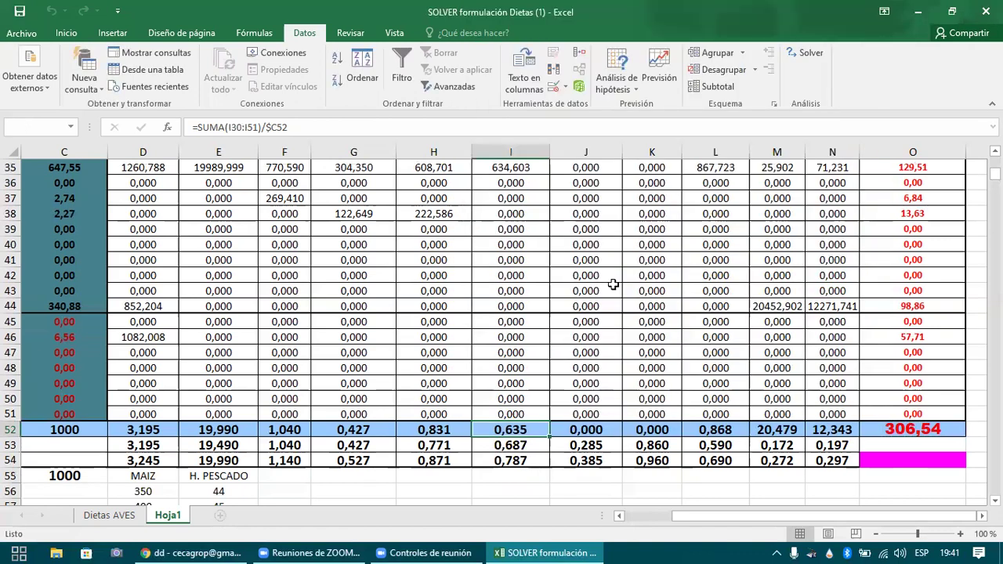
{"action": "left_click", "coordinate": [517, 428]}
{"action": "left_click", "coordinate": [517, 428]}
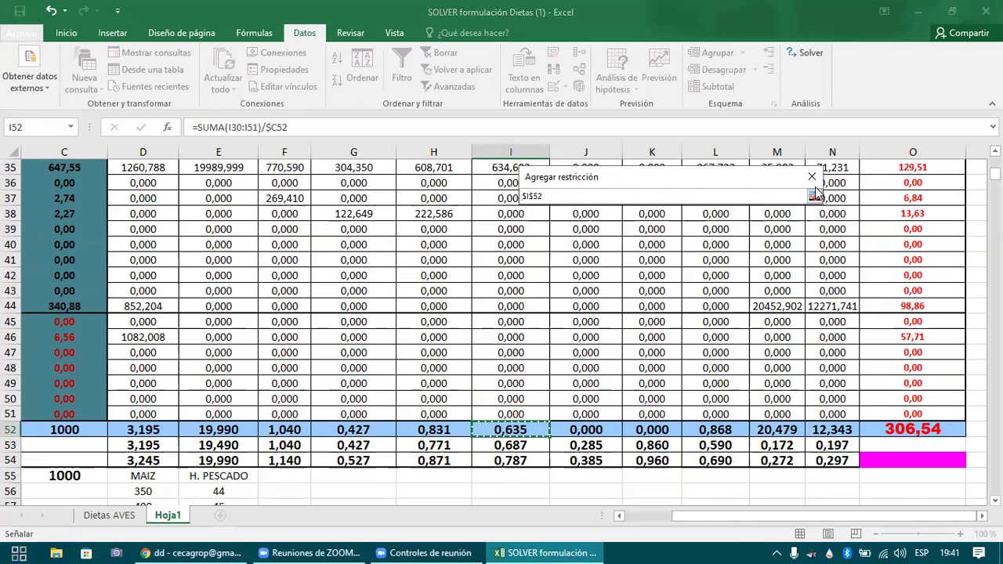
{"action": "left_click", "coordinate": [667, 226]}
{"action": "left_click", "coordinate": [662, 260]}
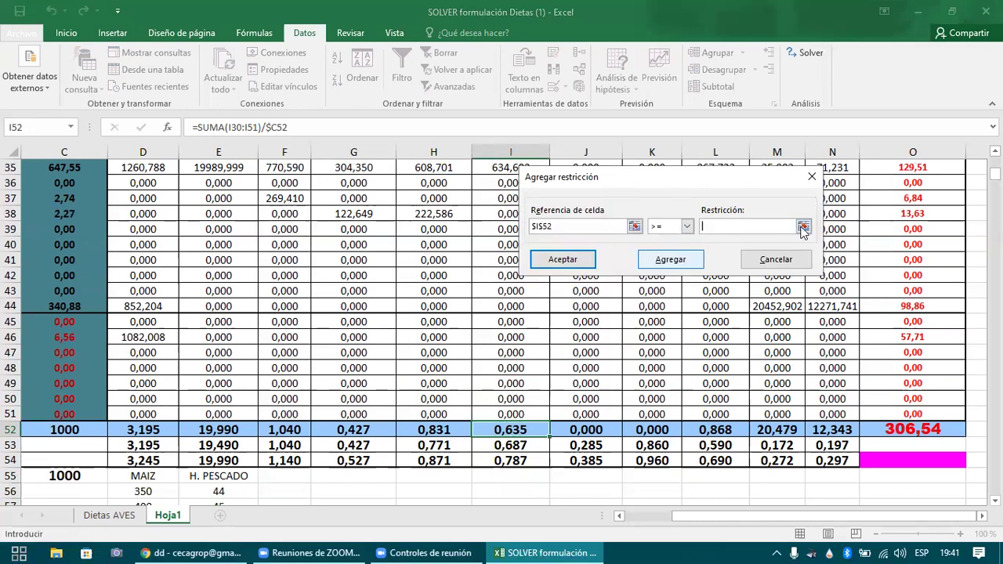
{"action": "left_click", "coordinate": [803, 227]}
{"action": "left_click", "coordinate": [547, 446]}
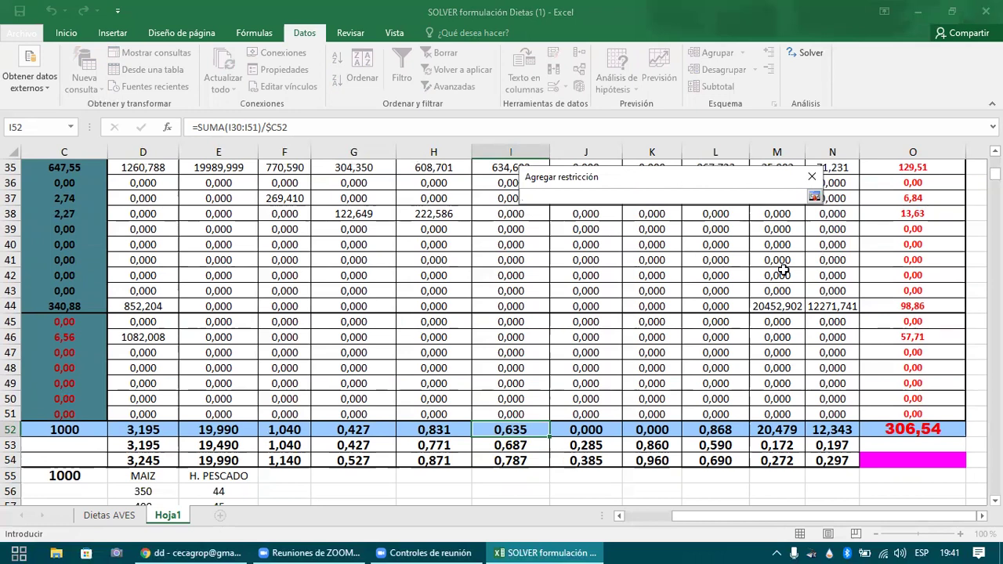
{"action": "left_click", "coordinate": [814, 197]}
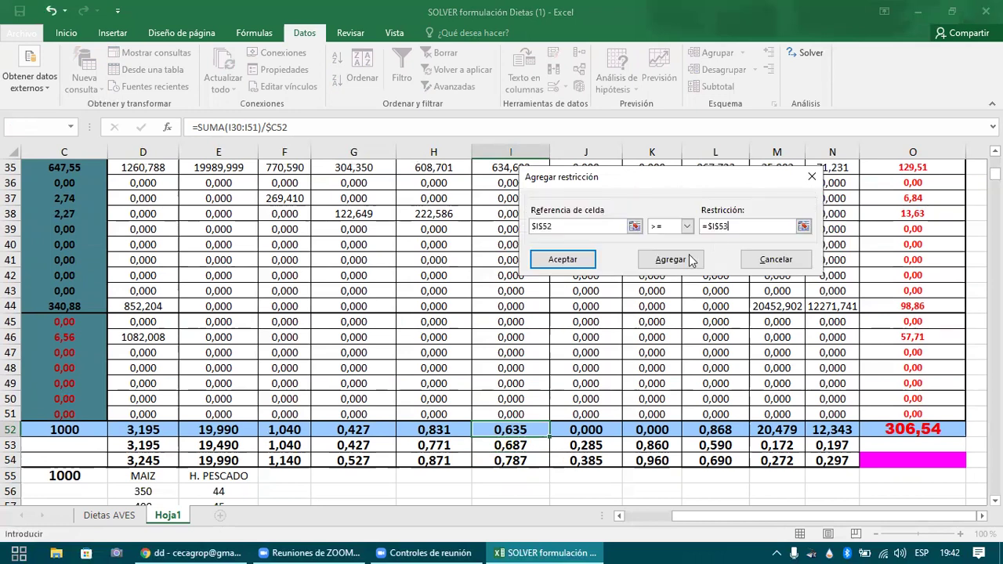
{"action": "left_click", "coordinate": [652, 258]}
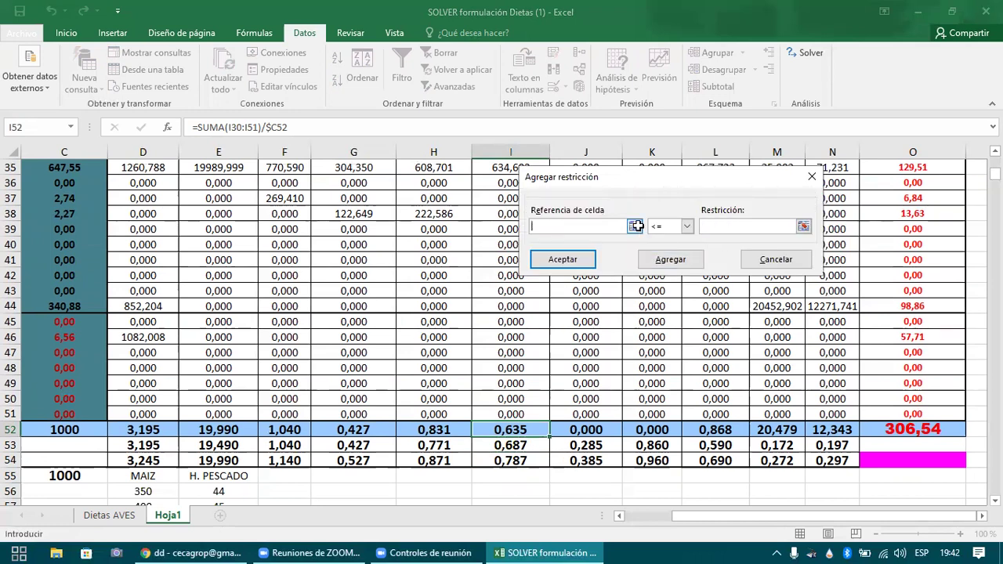
- Add the constraint $I$52 <= $I$54, solve the model again and keep the Solver solution
{"action": "left_click", "coordinate": [634, 226]}
{"action": "left_click", "coordinate": [529, 430]}
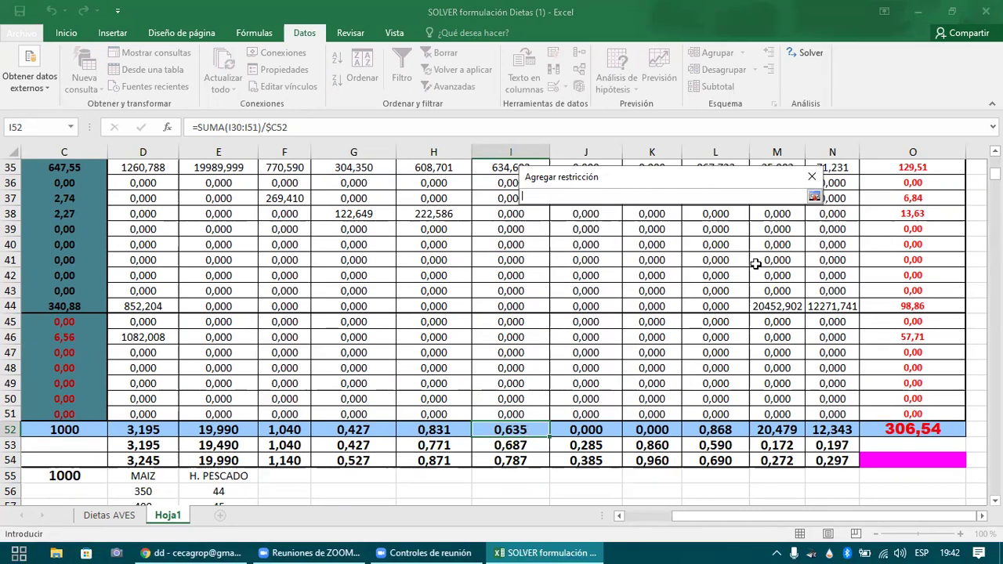
{"action": "left_click", "coordinate": [814, 197]}
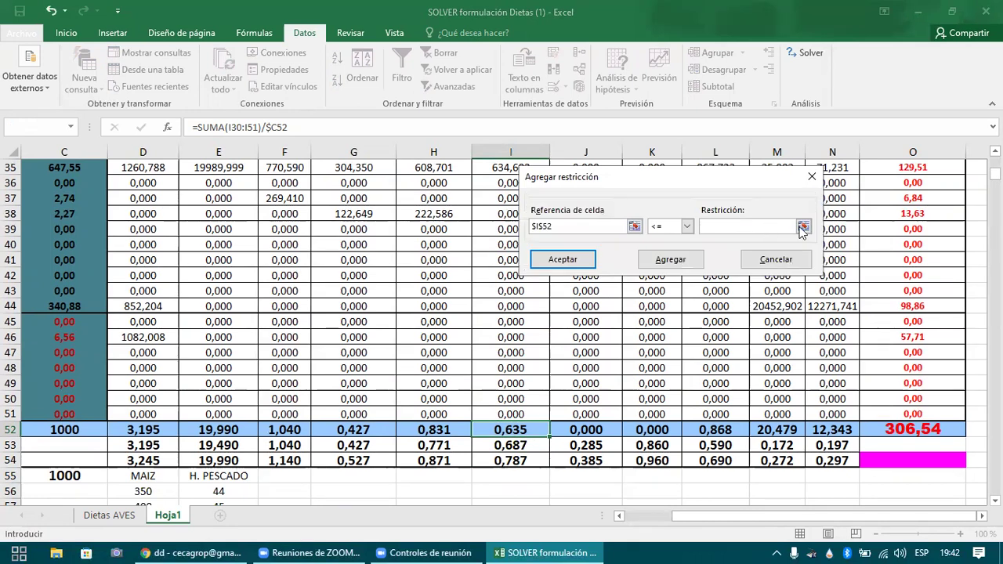
{"action": "left_click", "coordinate": [522, 456]}
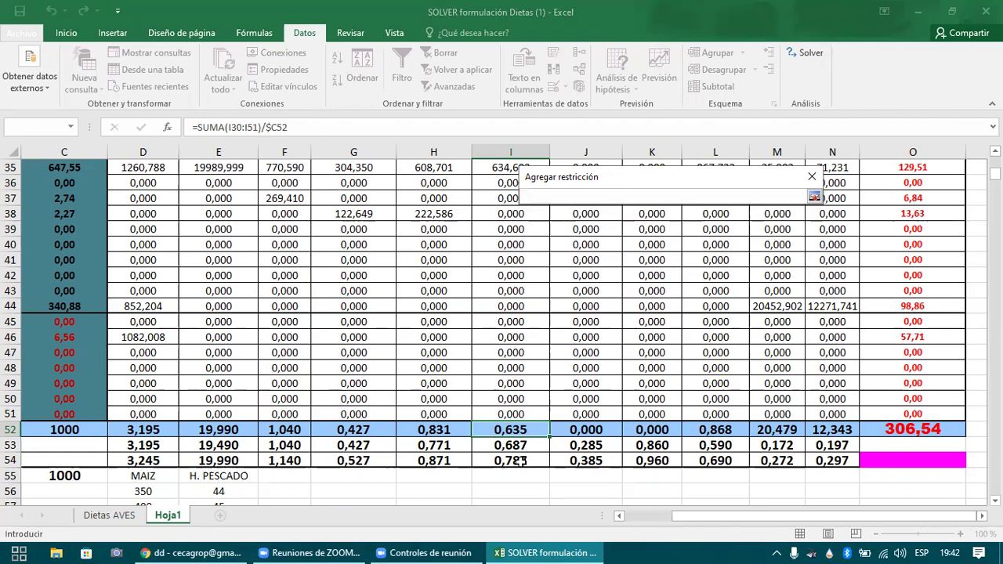
{"action": "left_click", "coordinate": [510, 459]}
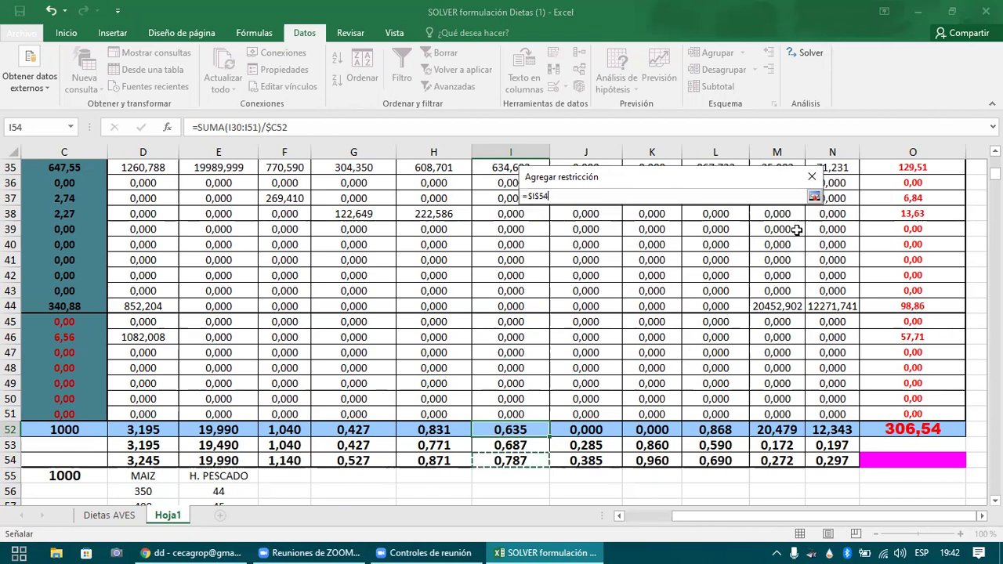
{"action": "left_click", "coordinate": [814, 197]}
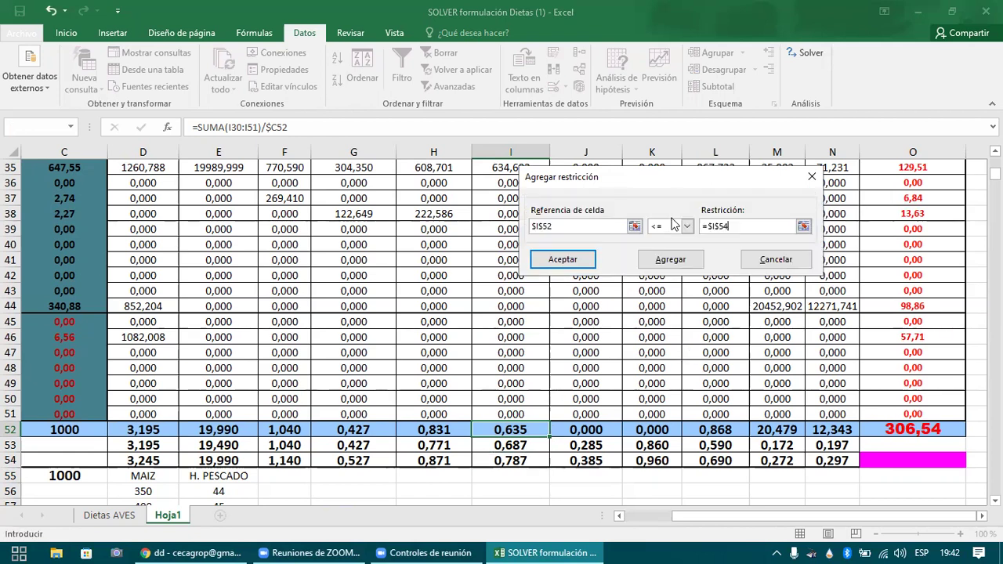
{"action": "left_click", "coordinate": [591, 262]}
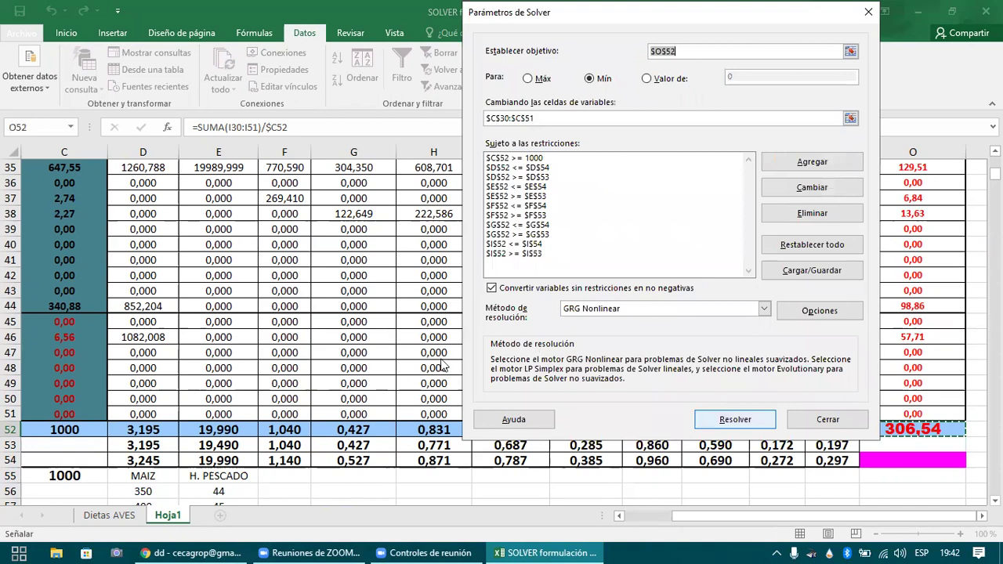
{"action": "key", "text": "Return"}
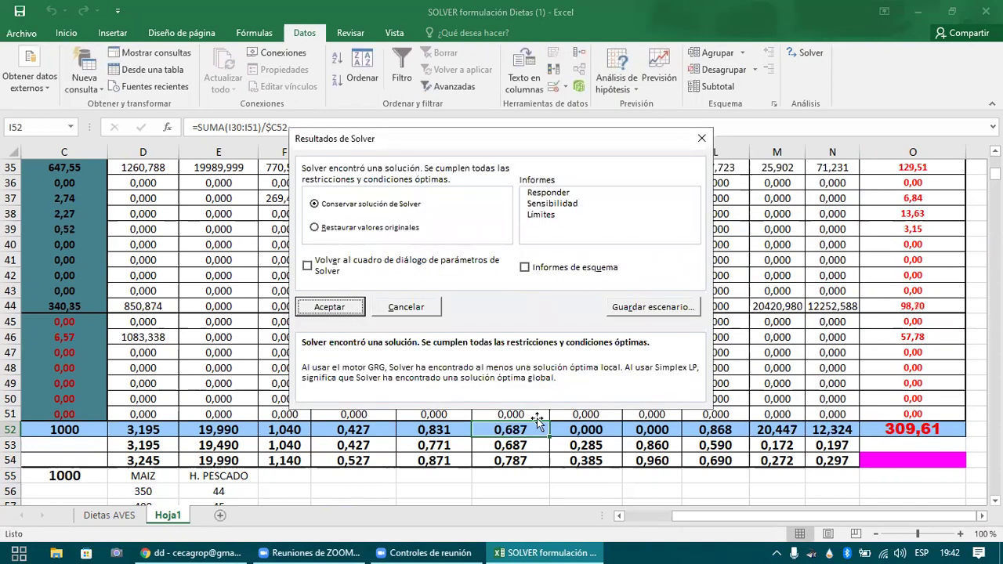
{"action": "key", "text": "Return"}
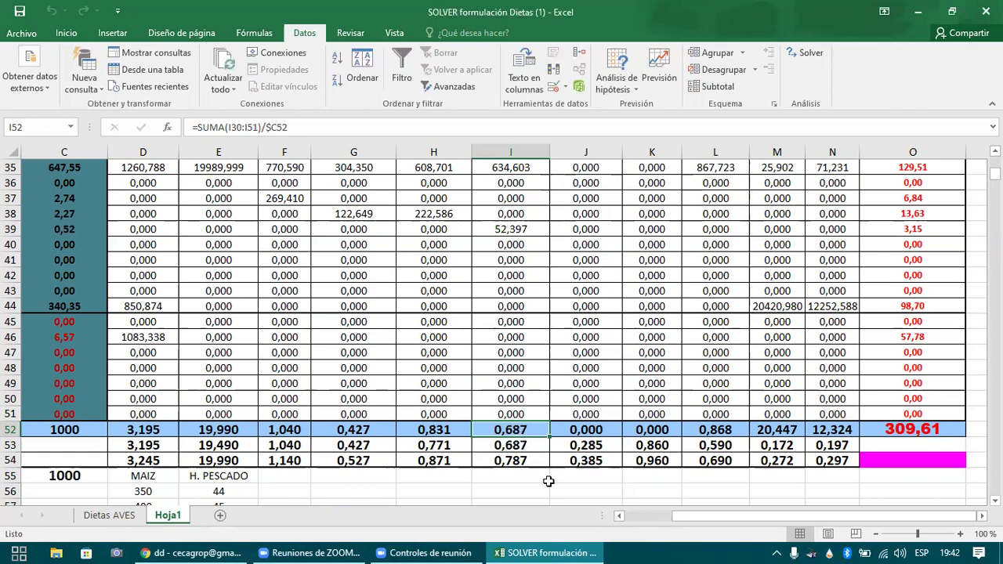
- Check the newly solved threonine total in I52 against its limits in I53 and I54
{"action": "key", "text": "Down"}
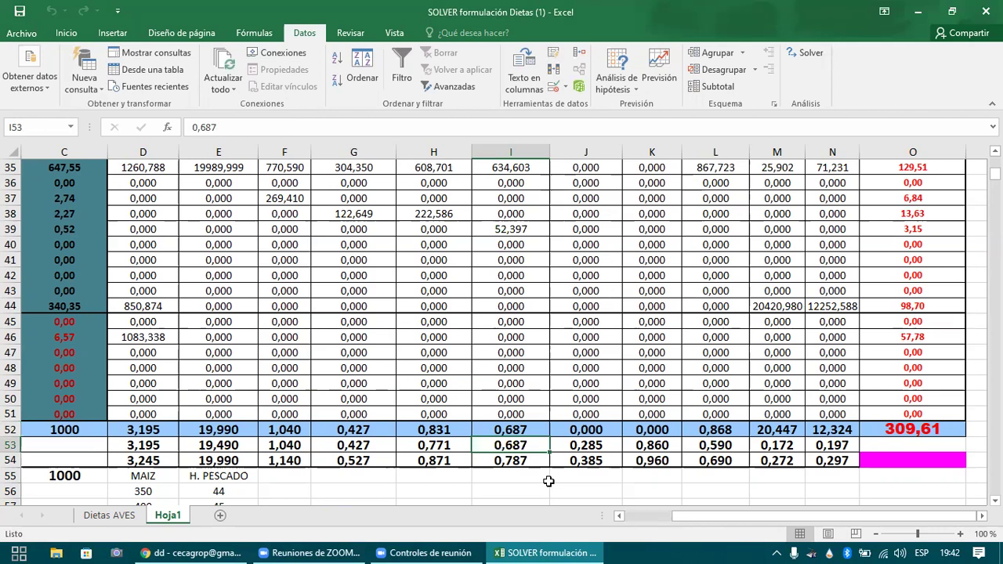
{"action": "key", "text": "Up"}
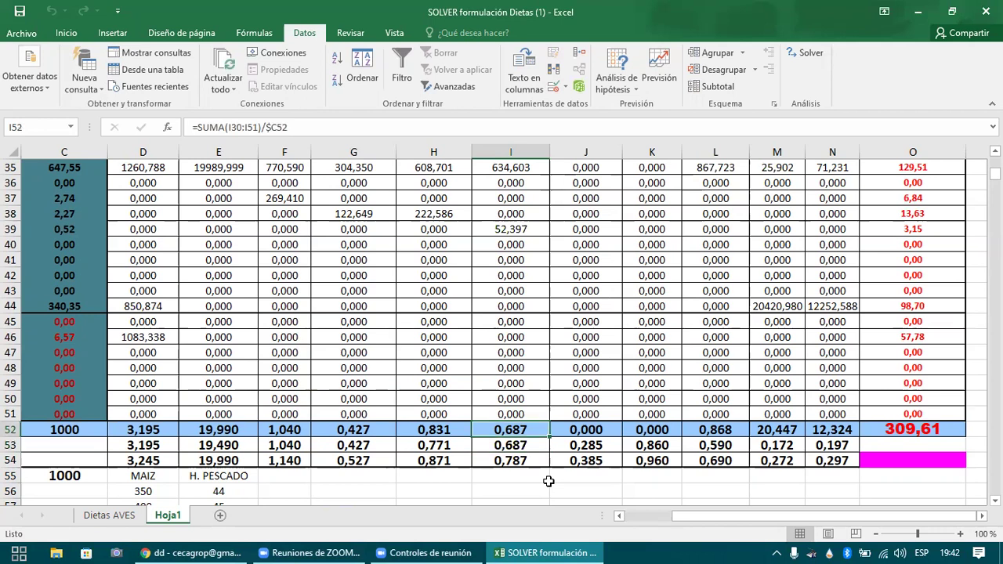
{"action": "key", "text": "Down"}
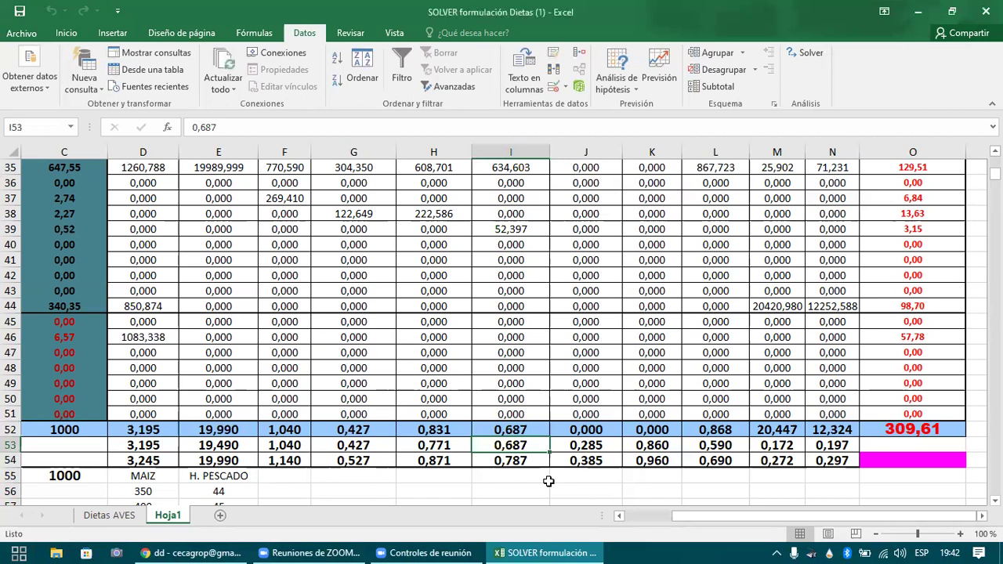
{"action": "key", "text": "Down"}
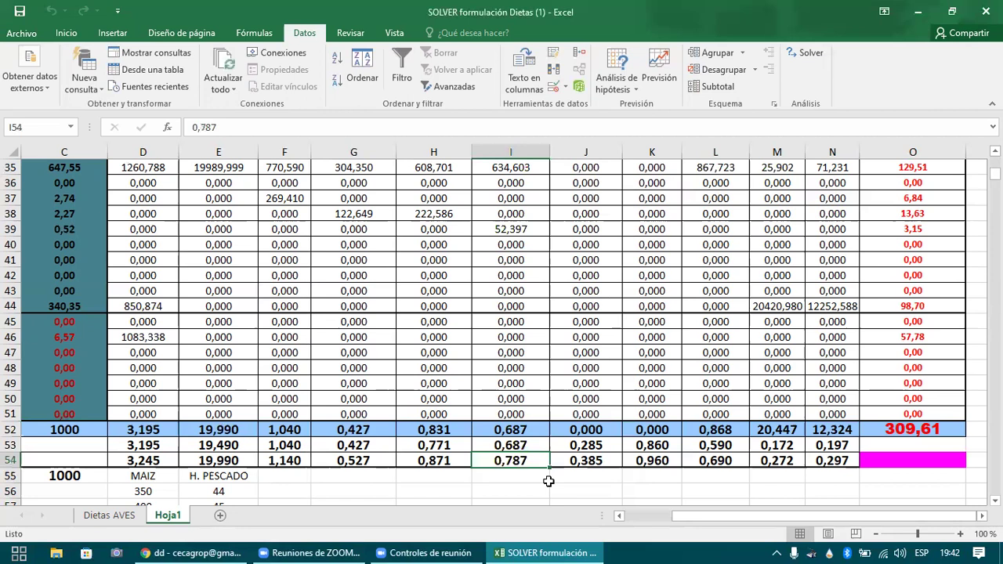
{"action": "key", "text": "Up"}
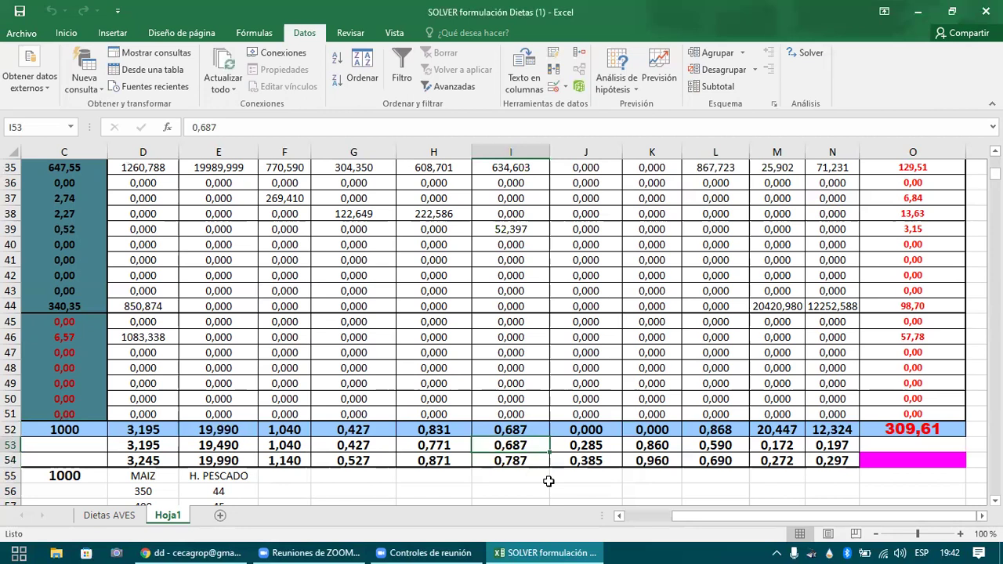
- Compare the phosphorus total in J52 with its minimum in J53 and maximum in J54
{"action": "key", "text": "Up"}
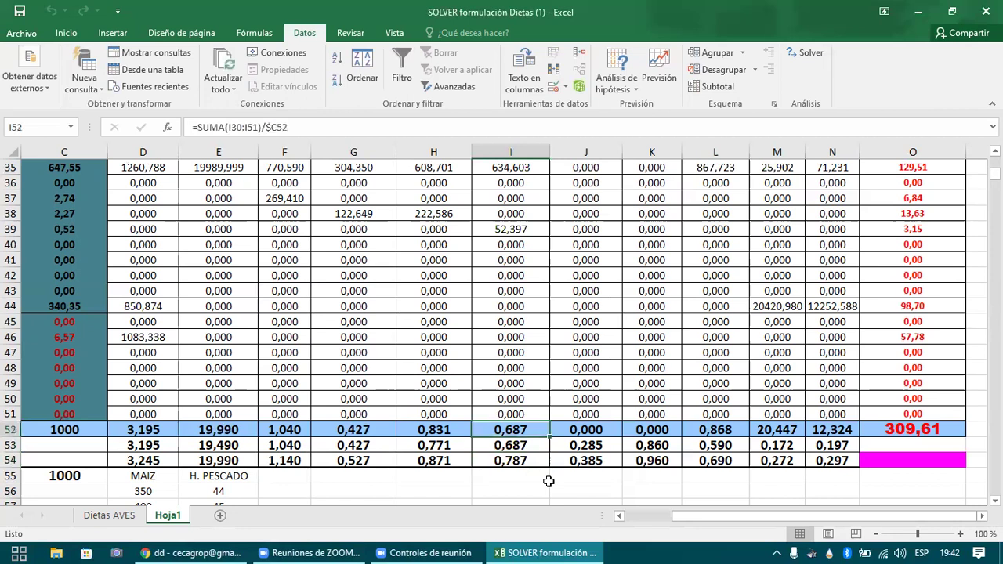
{"action": "key", "text": "Right"}
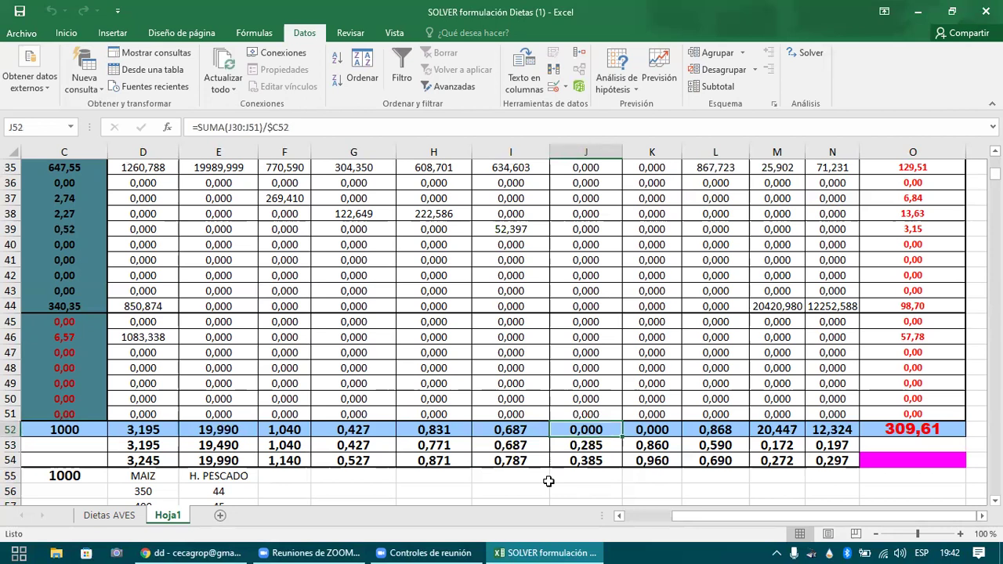
{"action": "key", "text": "ctrl+Up"}
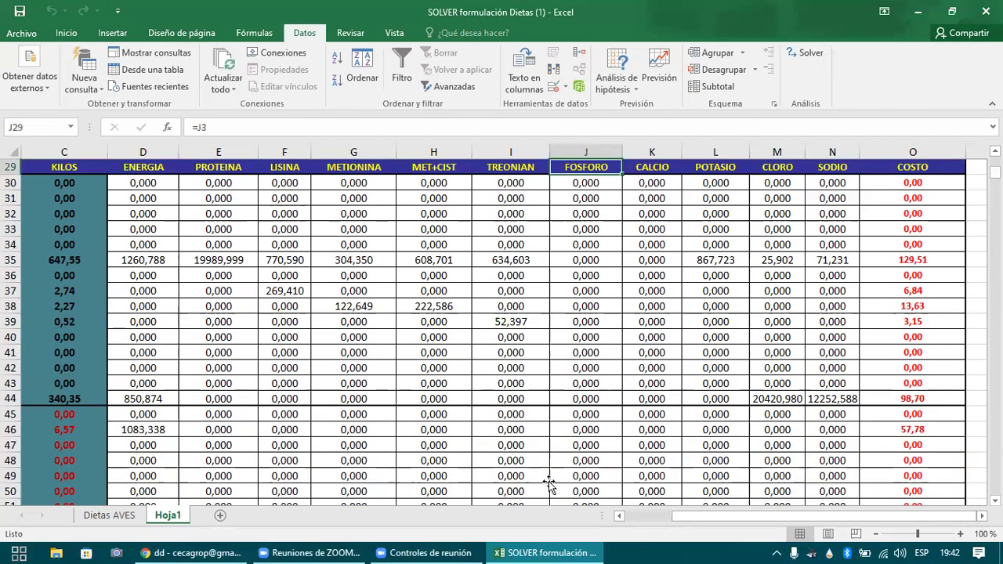
{"action": "key", "text": "ctrl+Down"}
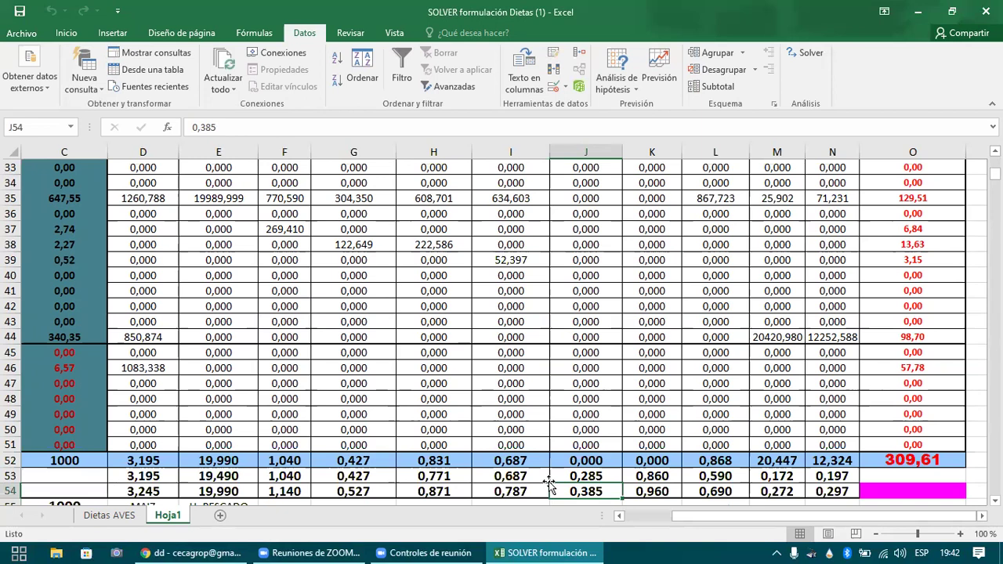
{"action": "scroll", "coordinate": [549, 481], "scroll_direction": "down", "scroll_amount": 1}
{"action": "key", "text": "Up"}
{"action": "key", "text": "Up"}
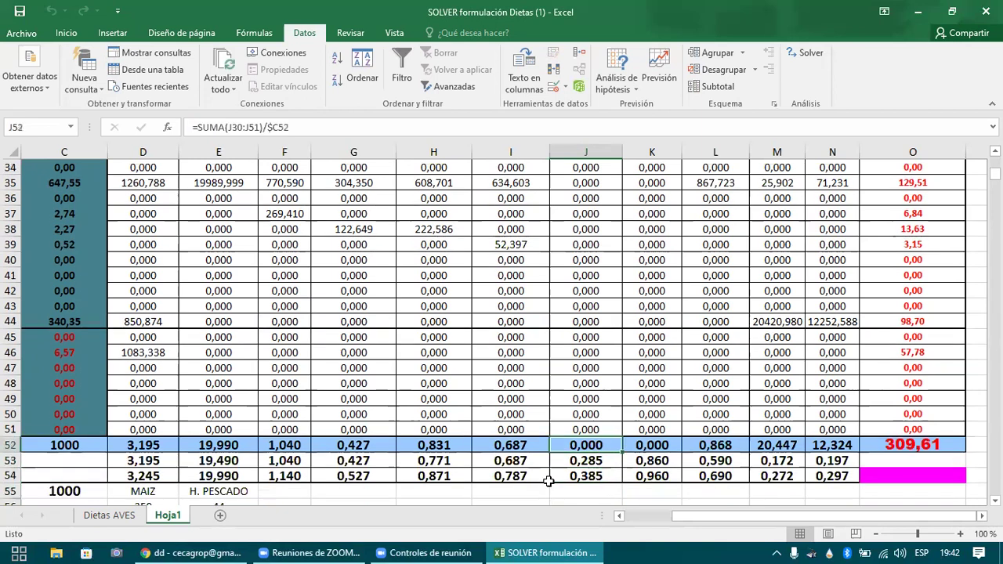
{"action": "key", "text": "ctrl+Up"}
{"action": "key", "text": "ctrl+Down"}
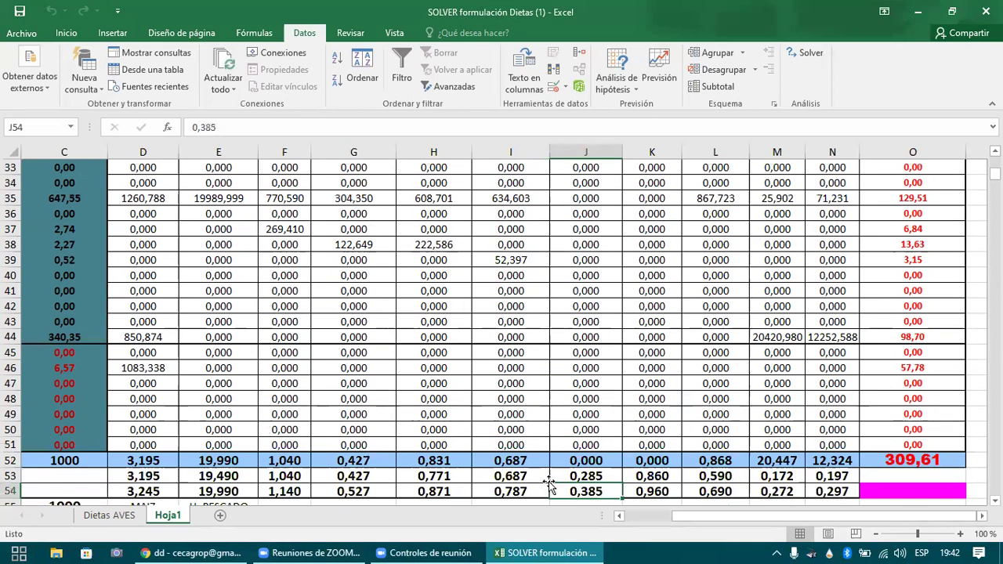
{"action": "key", "text": "Down"}
{"action": "key", "text": "Down"}
{"action": "key", "text": "Up"}
{"action": "key", "text": "Up"}
{"action": "key", "text": "Up"}
{"action": "key", "text": "Up"}
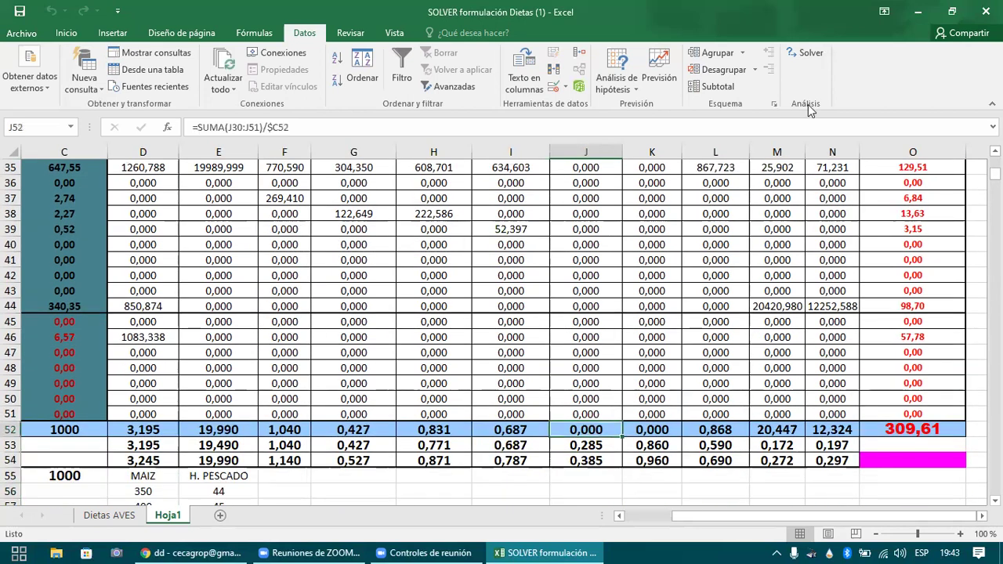
- Add the Solver constraint that the phosphorus total $J$52 is >= its minimum in $J$53
{"action": "left_click", "coordinate": [809, 55]}
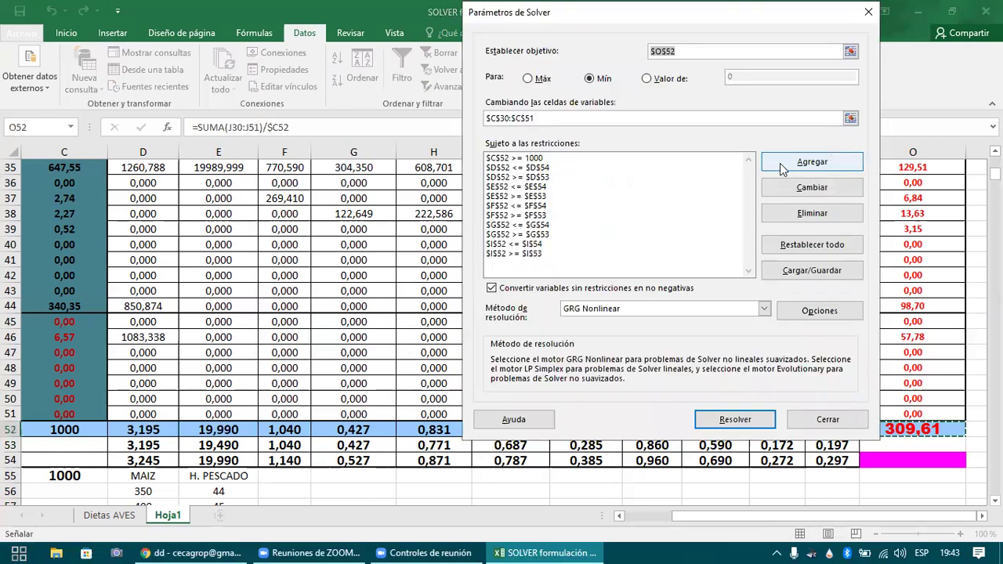
{"action": "left_click", "coordinate": [811, 162]}
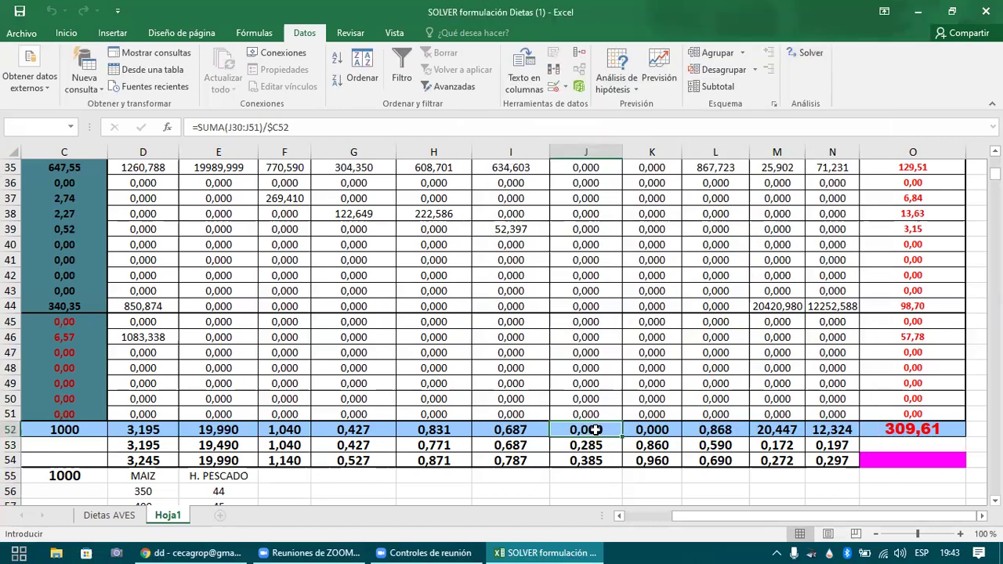
{"action": "left_click", "coordinate": [634, 227]}
{"action": "left_click", "coordinate": [585, 429]}
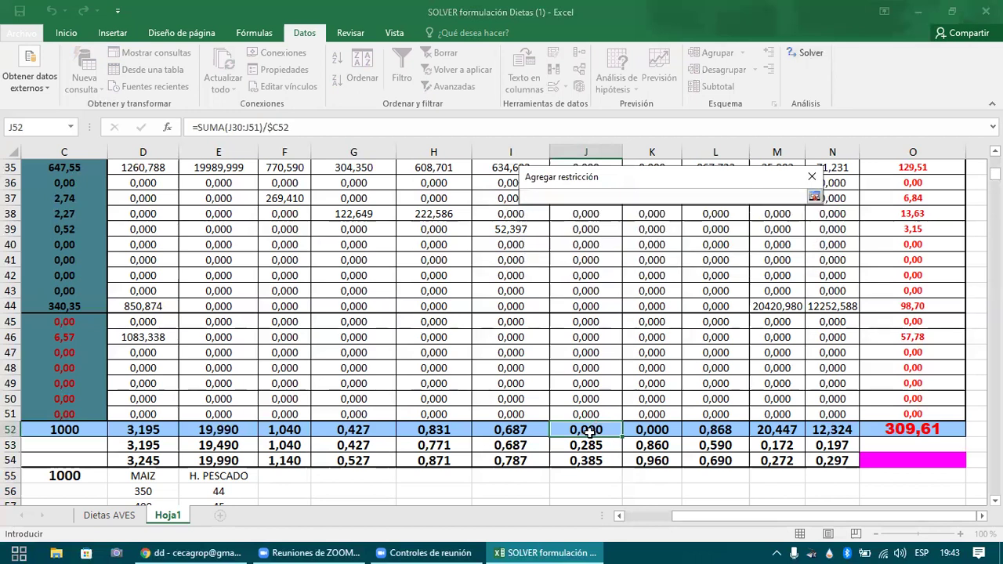
{"action": "left_click", "coordinate": [814, 196]}
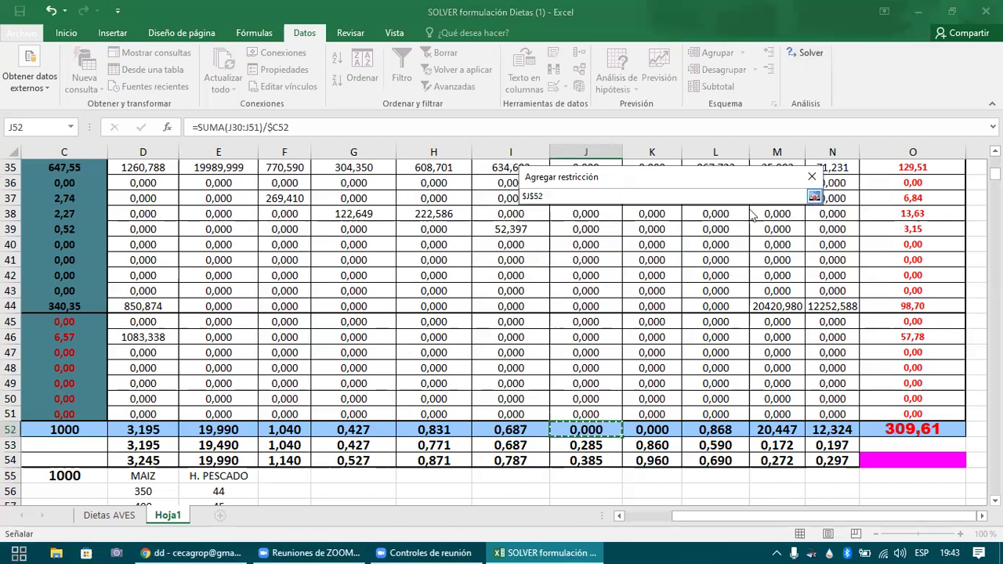
{"action": "left_click", "coordinate": [687, 226]}
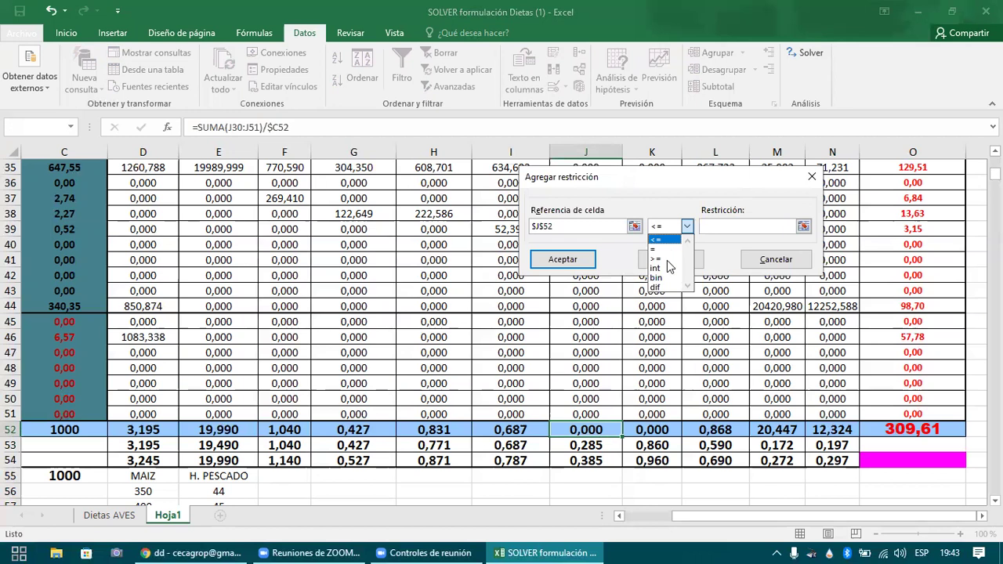
{"action": "left_click", "coordinate": [802, 226]}
{"action": "left_click", "coordinate": [802, 226]}
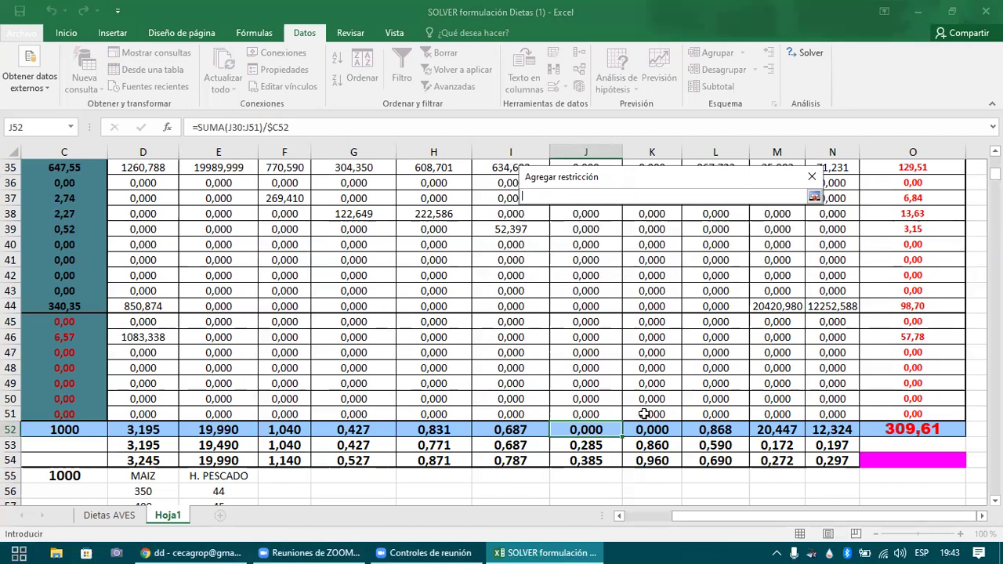
{"action": "left_click", "coordinate": [605, 446]}
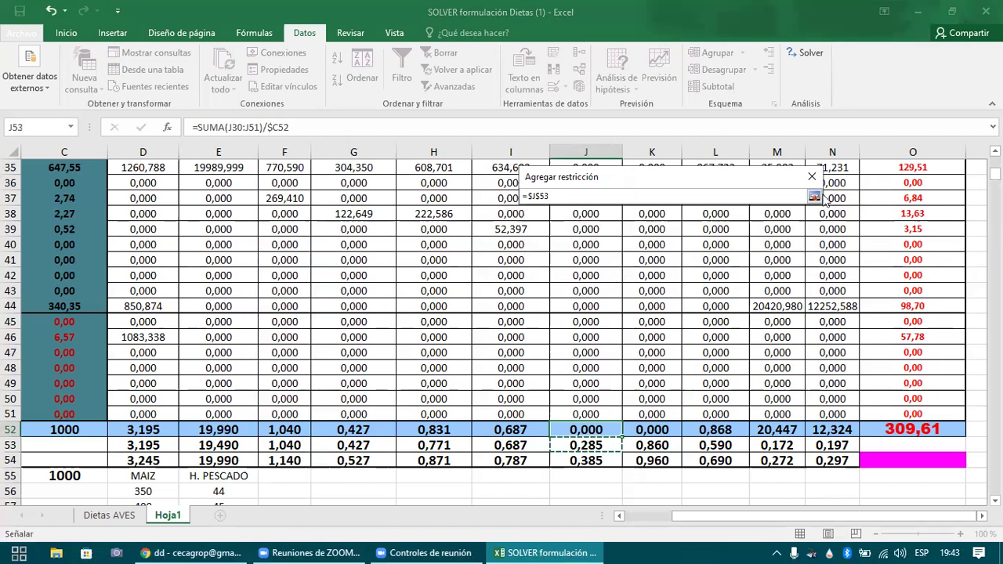
{"action": "key", "text": "Return"}
{"action": "left_click", "coordinate": [683, 262]}
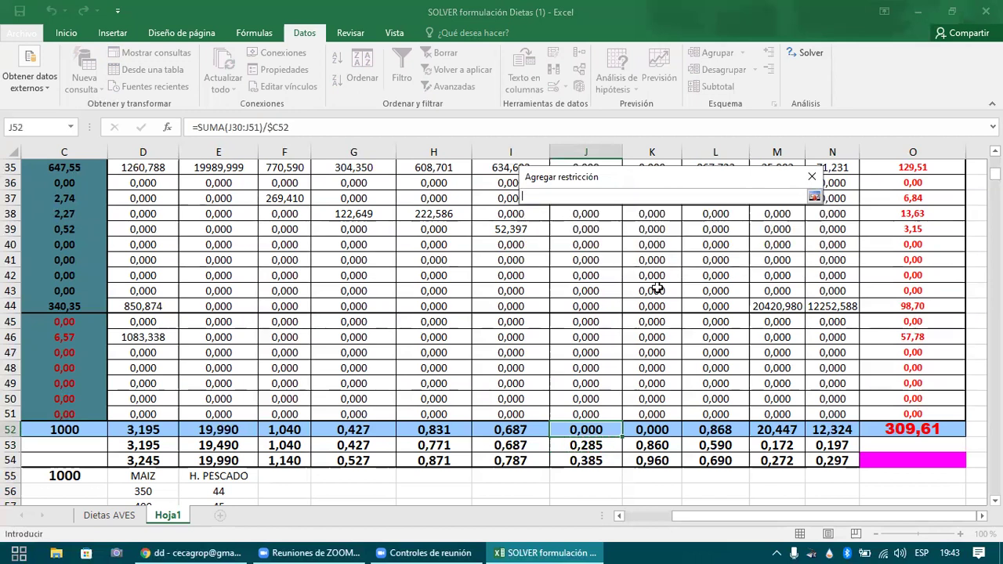
- Add the constraint $J$52 <= $J$54 for phosphorus, solve the model again and keep the Solver solution
{"action": "left_click", "coordinate": [593, 430]}
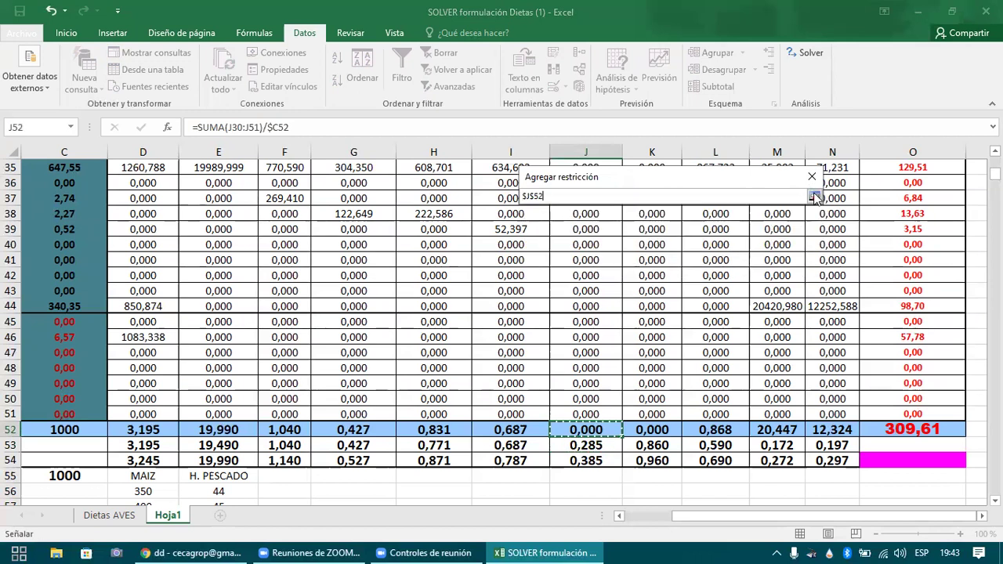
{"action": "left_click", "coordinate": [814, 195]}
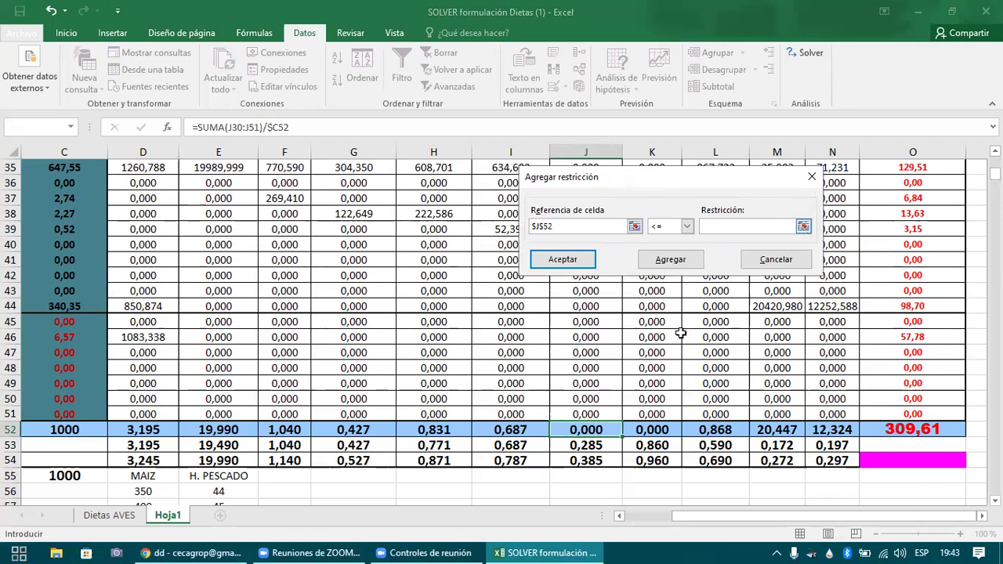
{"action": "left_click", "coordinate": [596, 462]}
{"action": "left_click", "coordinate": [596, 461]}
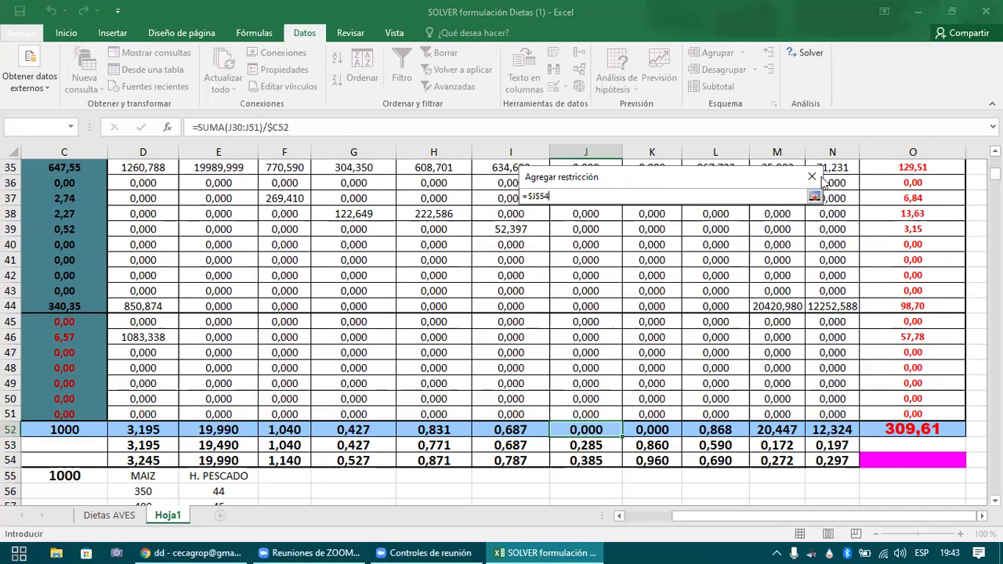
{"action": "key", "text": "Return"}
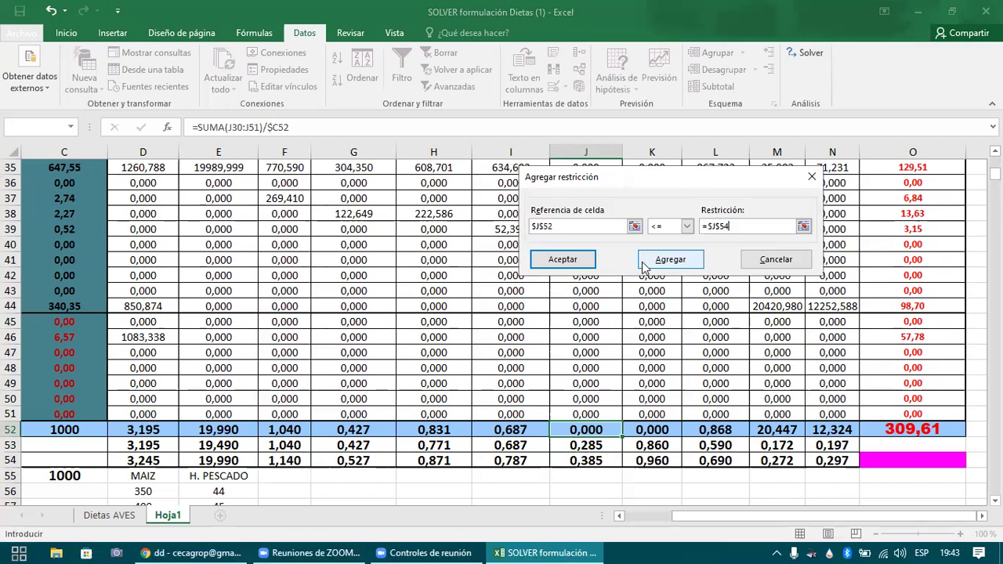
{"action": "left_click", "coordinate": [589, 264]}
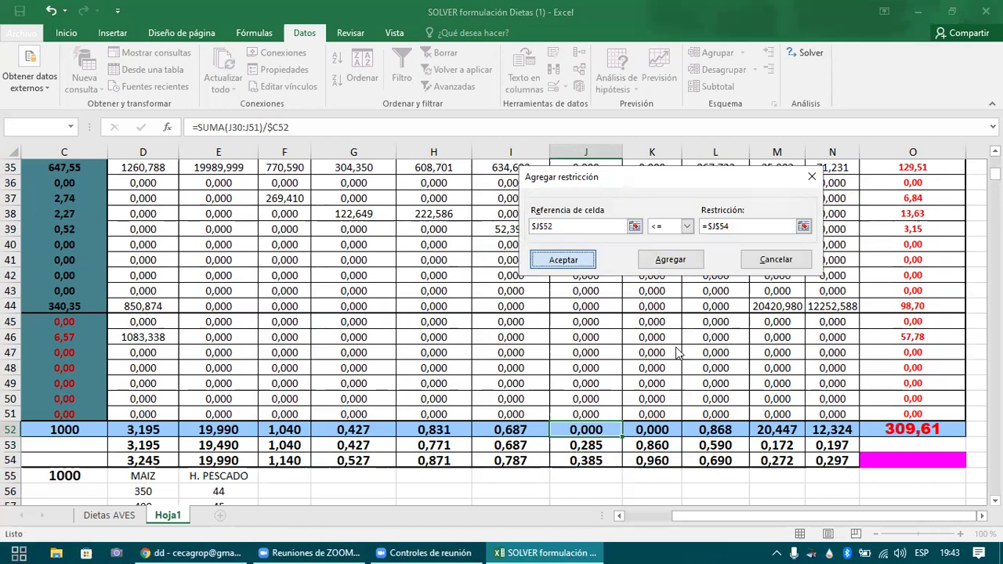
{"action": "left_click", "coordinate": [705, 421]}
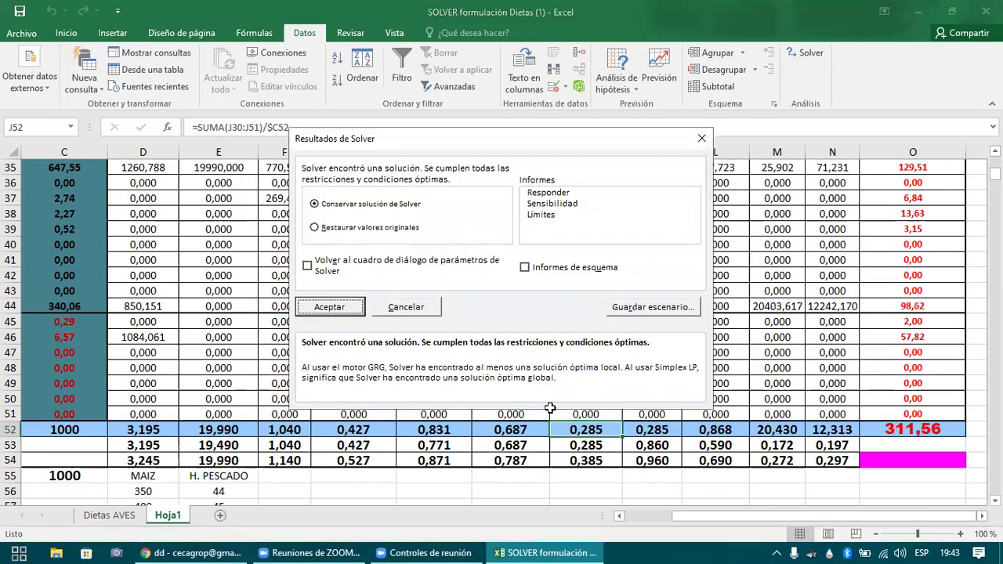
{"action": "key", "text": "Return"}
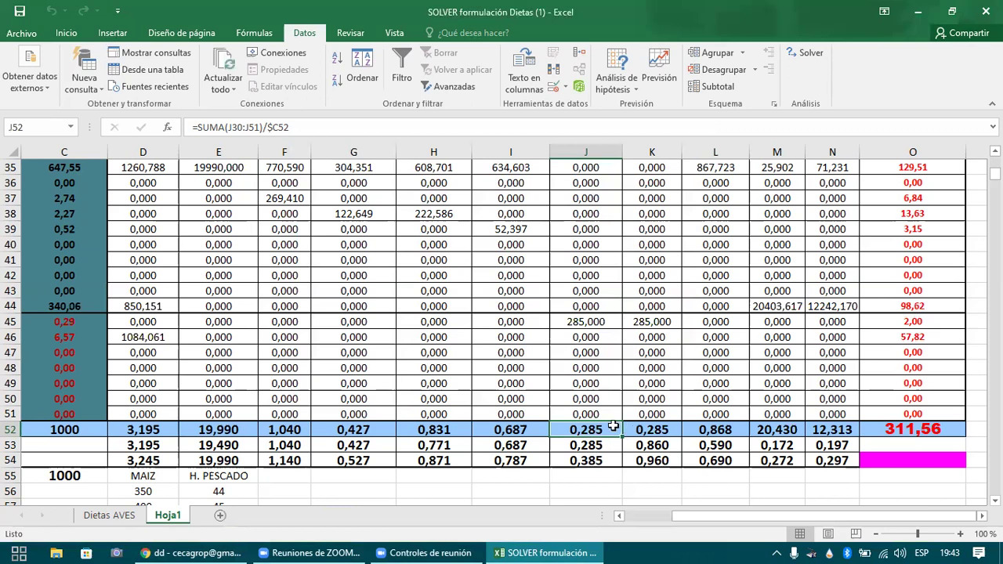
- Examine the calcium column and compare its total in K52 with the limits in K53 and K54
{"action": "left_click", "coordinate": [630, 429]}
{"action": "left_click", "coordinate": [618, 429]}
{"action": "left_click", "coordinate": [638, 430]}
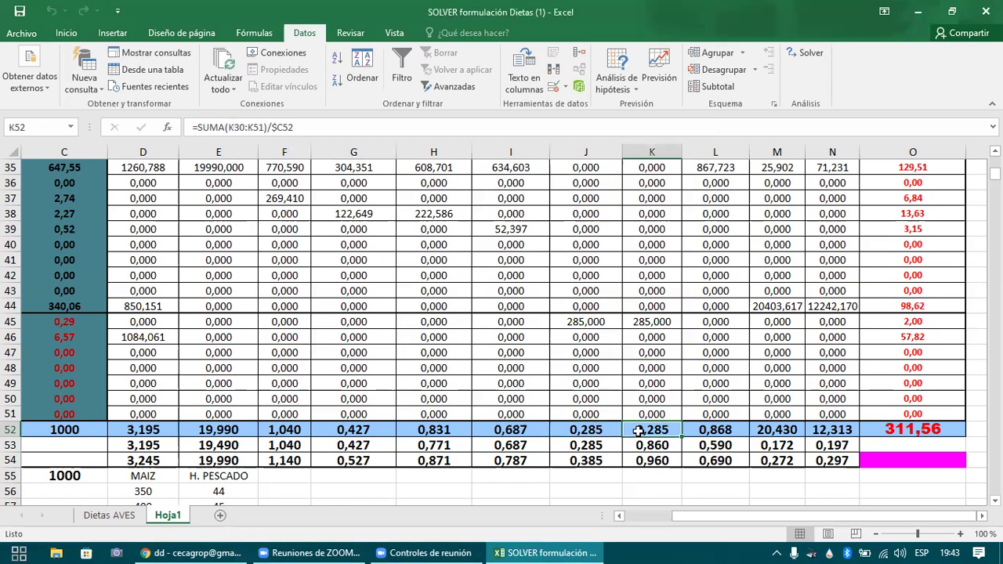
{"action": "key", "text": "ctrl+Up"}
{"action": "key", "text": "ctrl+Down"}
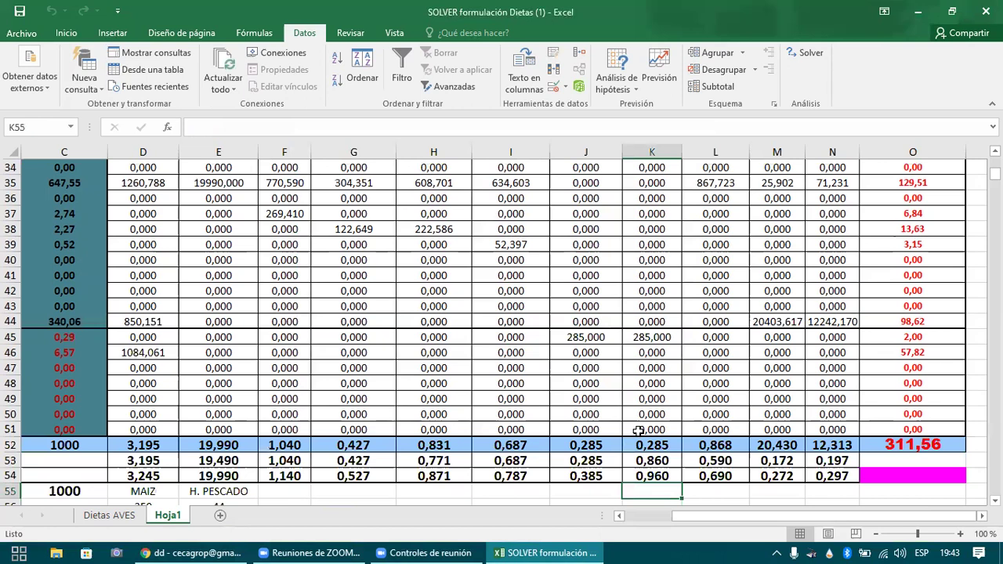
{"action": "left_click", "coordinate": [639, 430]}
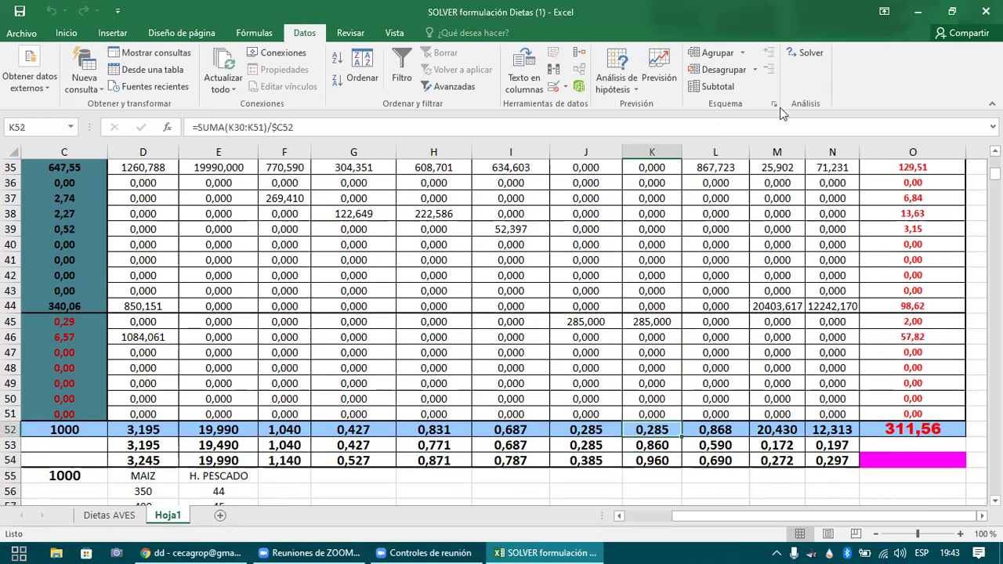
- Add the Solver constraint that the calcium total $K$52 is >= its minimum in $K$53
{"action": "left_click", "coordinate": [808, 52]}
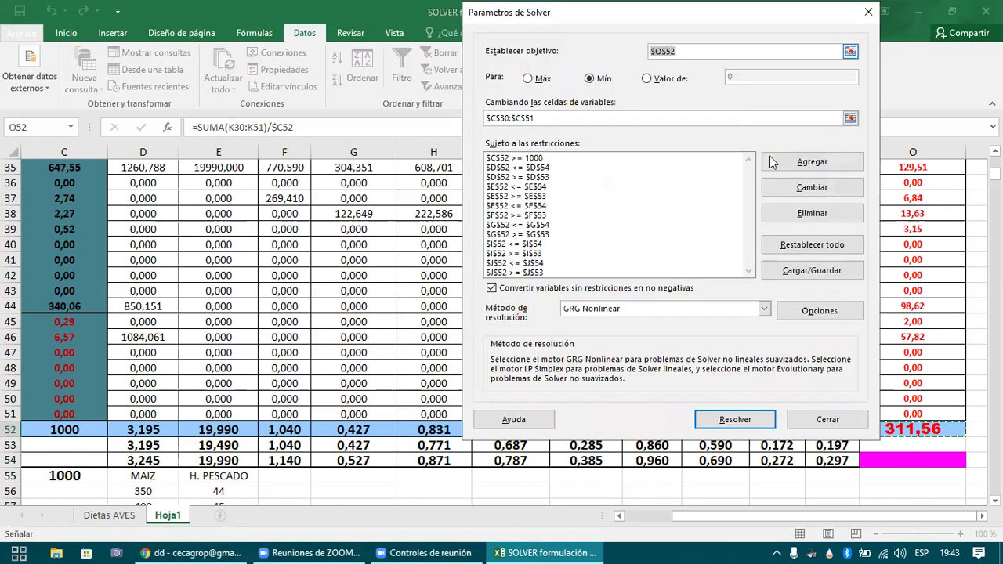
{"action": "left_click", "coordinate": [771, 162]}
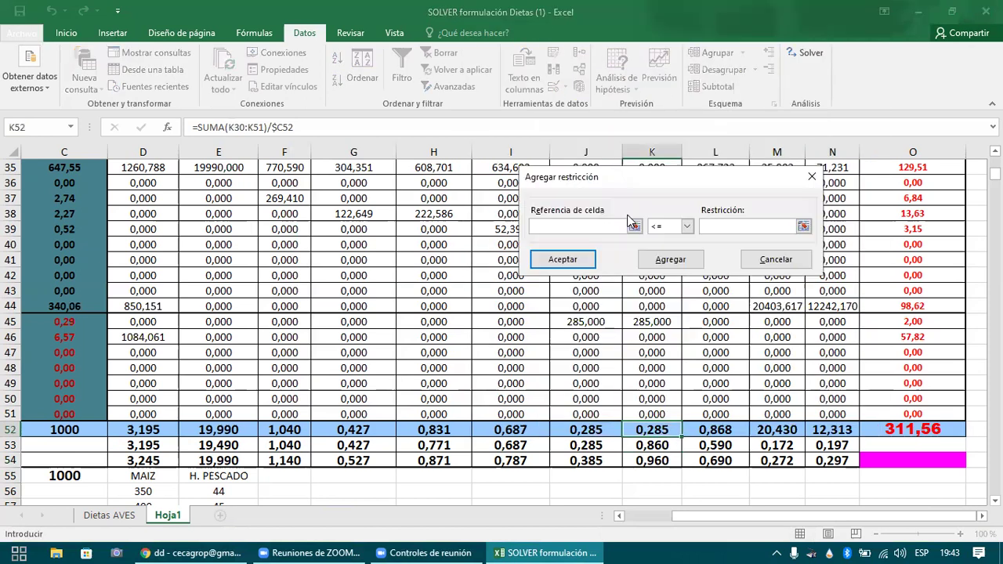
{"action": "left_click", "coordinate": [654, 428]}
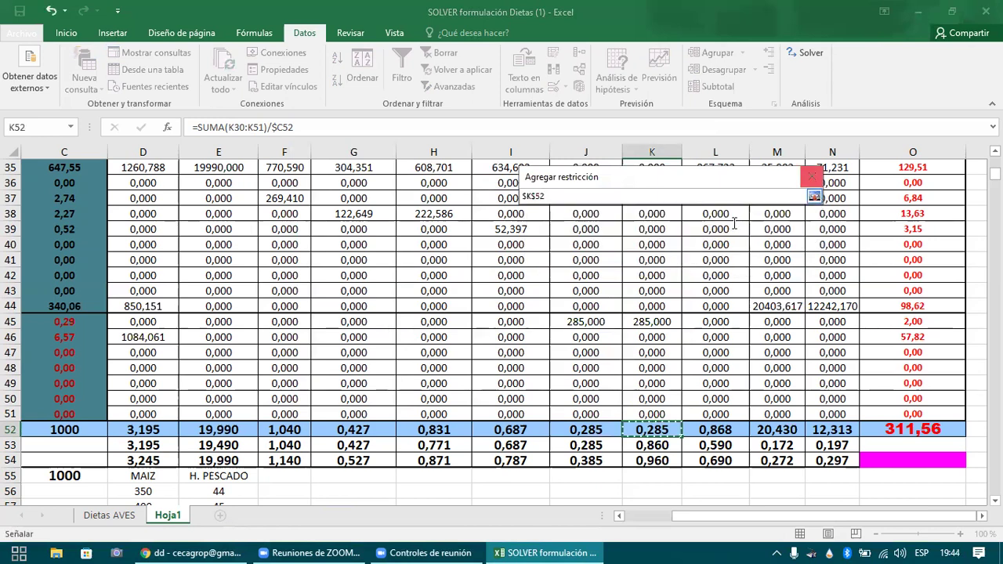
{"action": "left_click", "coordinate": [815, 196]}
{"action": "left_click", "coordinate": [687, 226]}
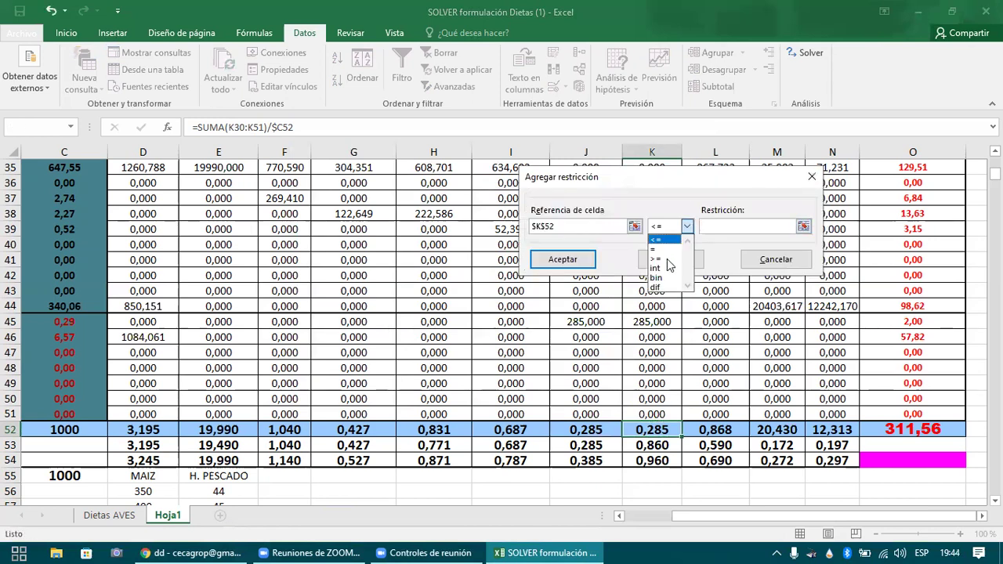
{"action": "left_click", "coordinate": [803, 227]}
{"action": "left_click", "coordinate": [803, 227]}
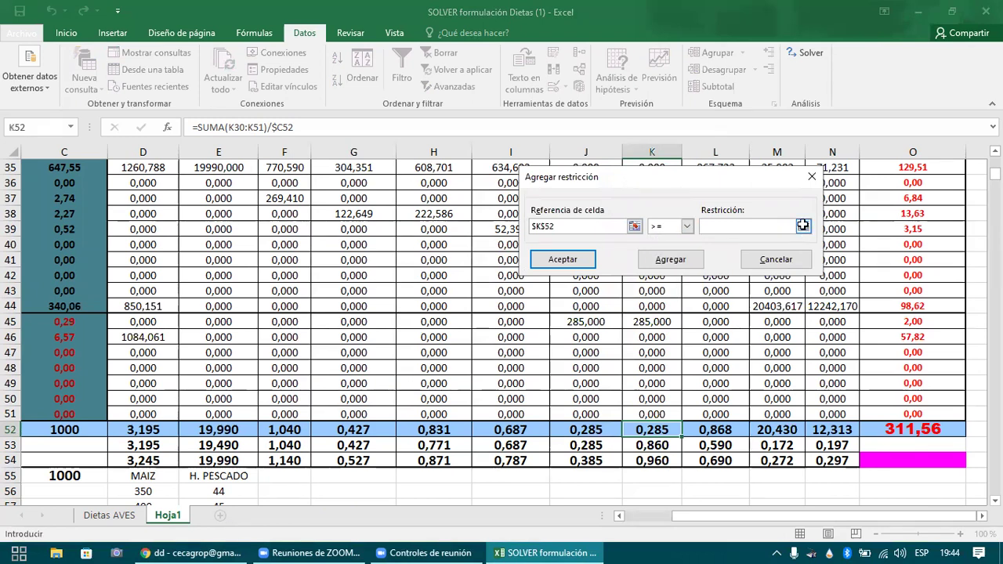
{"action": "left_click", "coordinate": [665, 445]}
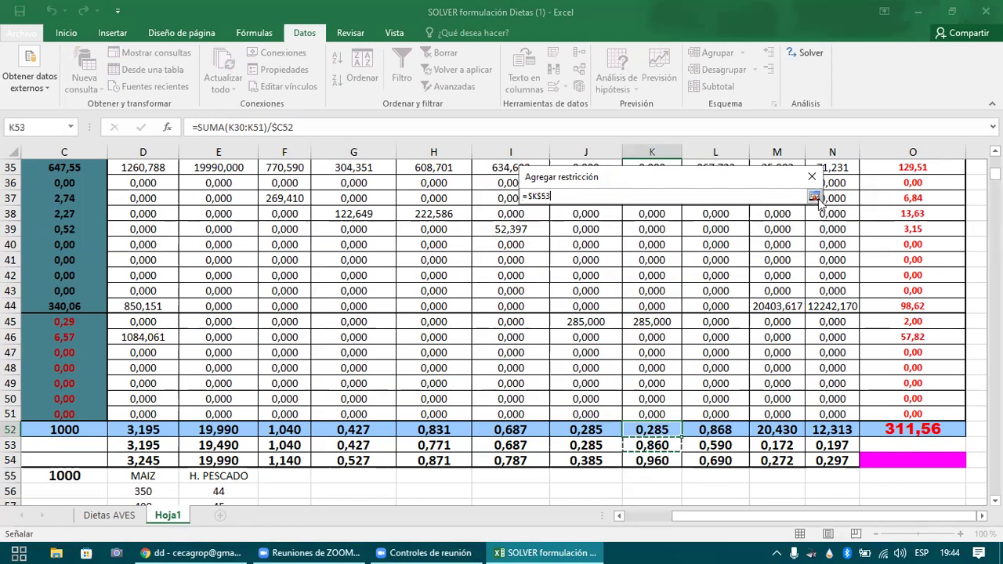
{"action": "left_click", "coordinate": [815, 198]}
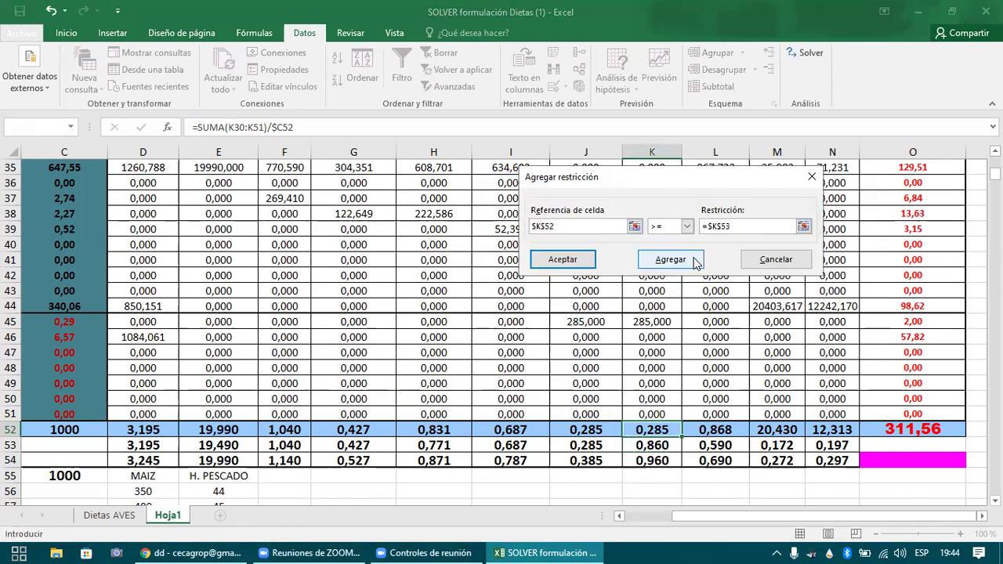
{"action": "left_click", "coordinate": [694, 261]}
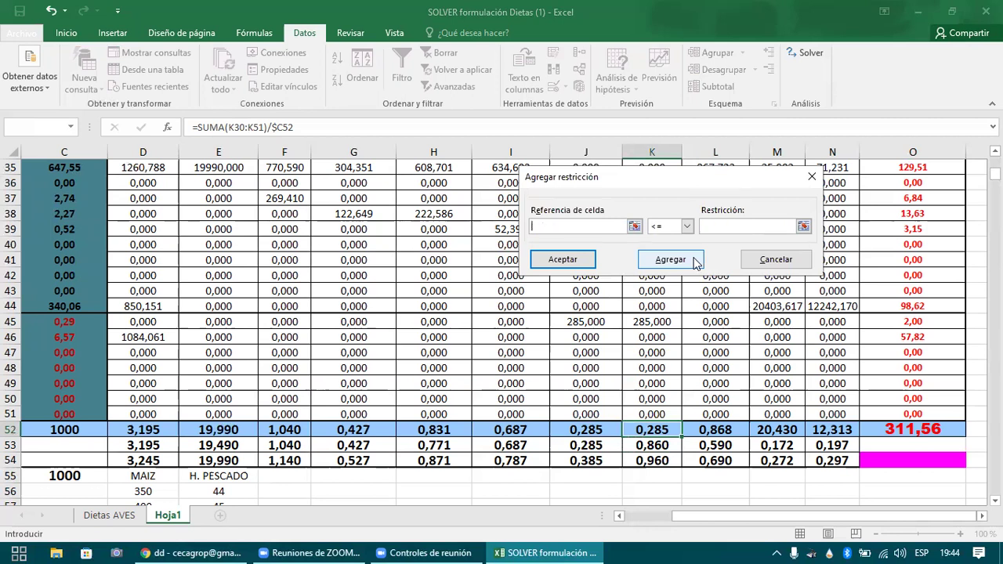
- Add the calcium maximum constraint $K$52 <= $K$54 and solve the model again, keeping the Solver solution
{"action": "left_click", "coordinate": [635, 225]}
{"action": "left_click", "coordinate": [652, 429]}
{"action": "left_click", "coordinate": [815, 198]}
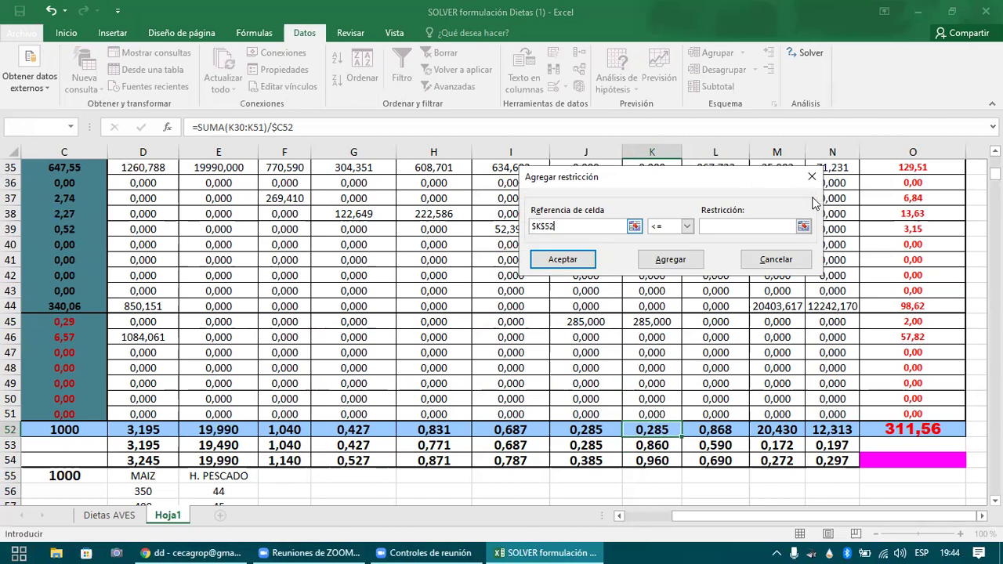
{"action": "left_click", "coordinate": [803, 227]}
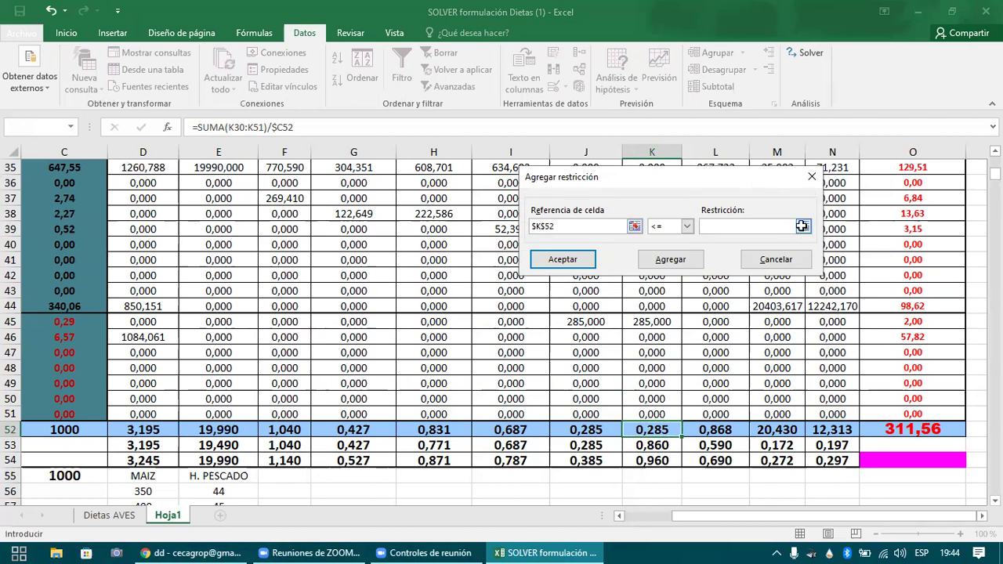
{"action": "left_click", "coordinate": [664, 460]}
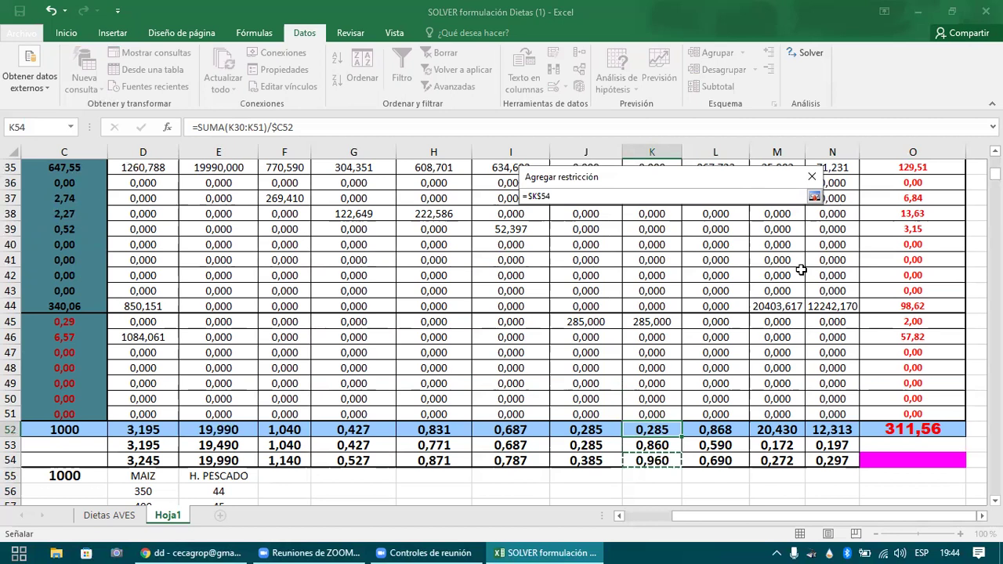
{"action": "left_click", "coordinate": [814, 197]}
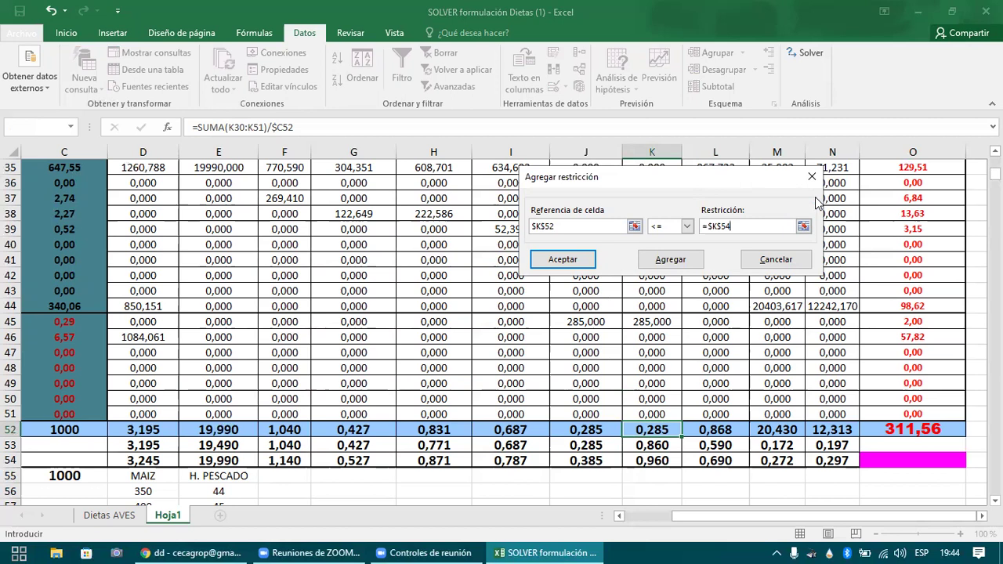
{"action": "left_click", "coordinate": [587, 260]}
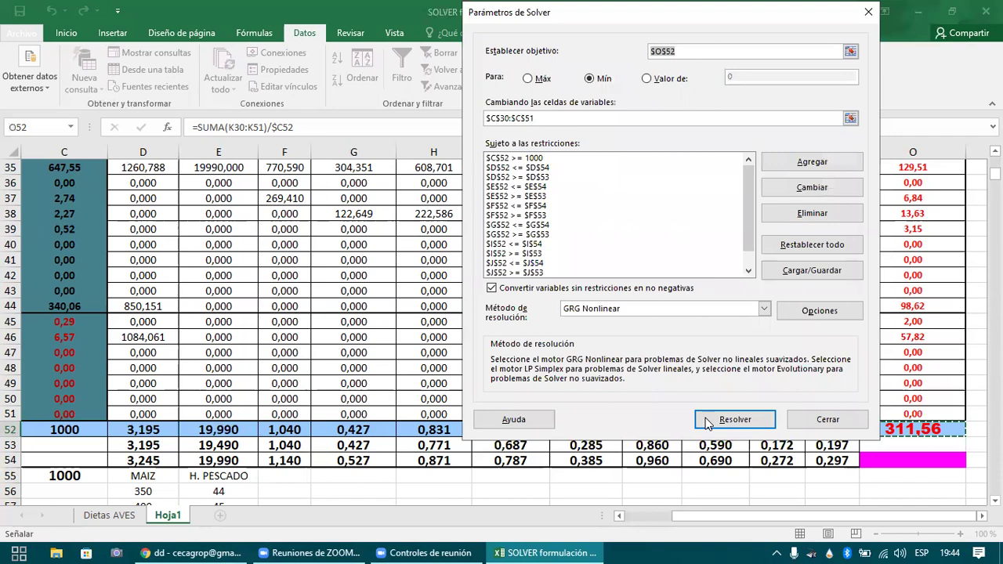
{"action": "left_click", "coordinate": [707, 421]}
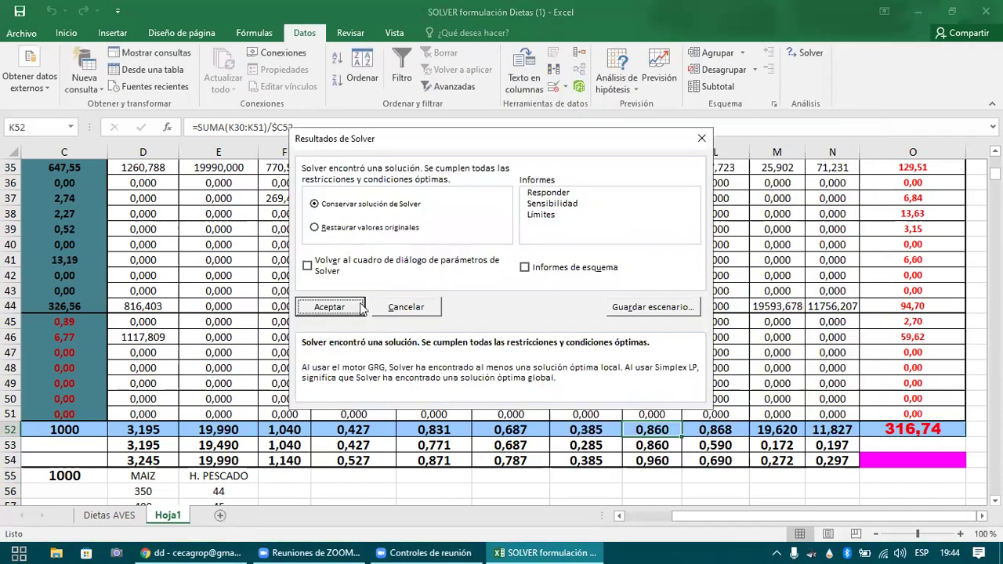
{"action": "key", "text": "Return"}
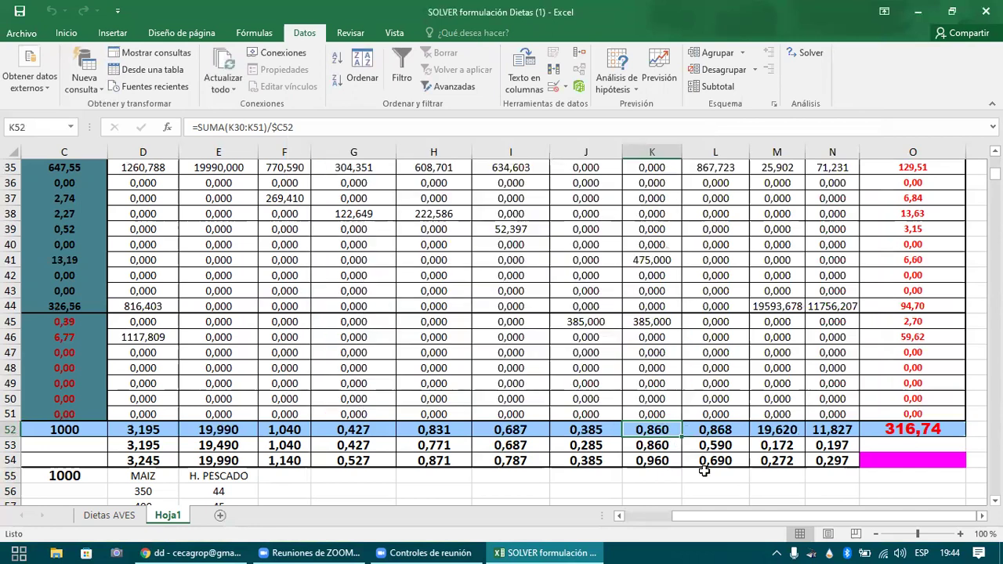
- Compare the calcium total with its minimum and review the other totals in row 52 back to the total kilos
{"action": "key", "text": "Down"}
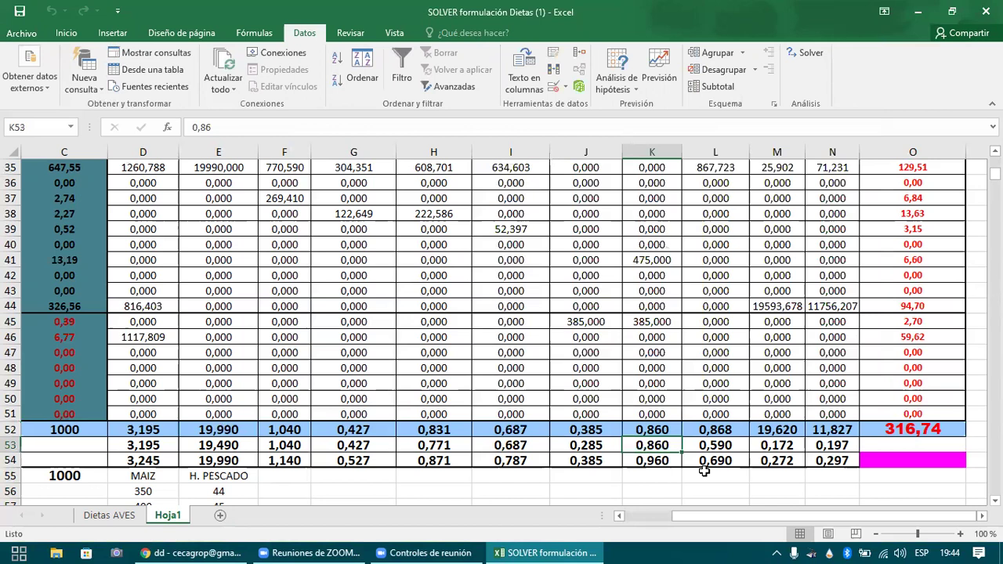
{"action": "key", "text": "Up"}
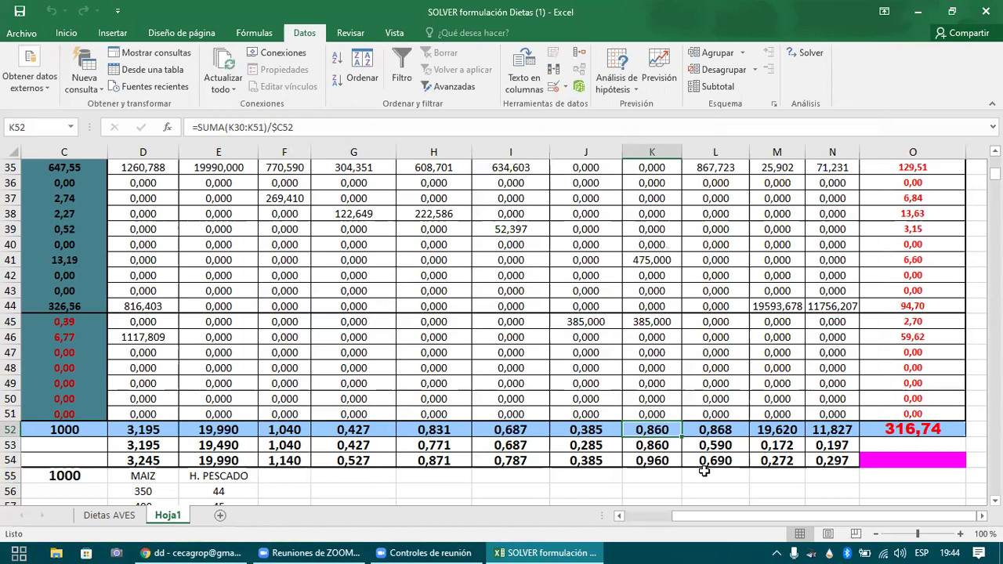
{"action": "key", "text": "Left"}
{"action": "key", "text": "Left"}
{"action": "key", "text": "Left"}
{"action": "key", "text": "Left"}
{"action": "key", "text": "Left"}
{"action": "key", "text": "Left"}
{"action": "key", "text": "Left"}
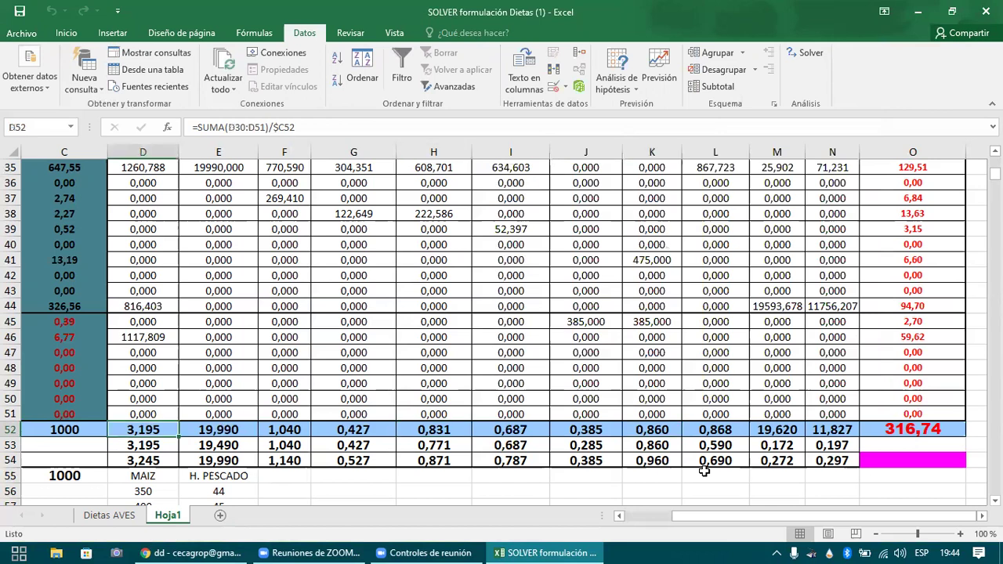
{"action": "key", "text": "Left"}
{"action": "scroll", "coordinate": [703, 471], "scroll_direction": "left", "scroll_amount": 1}
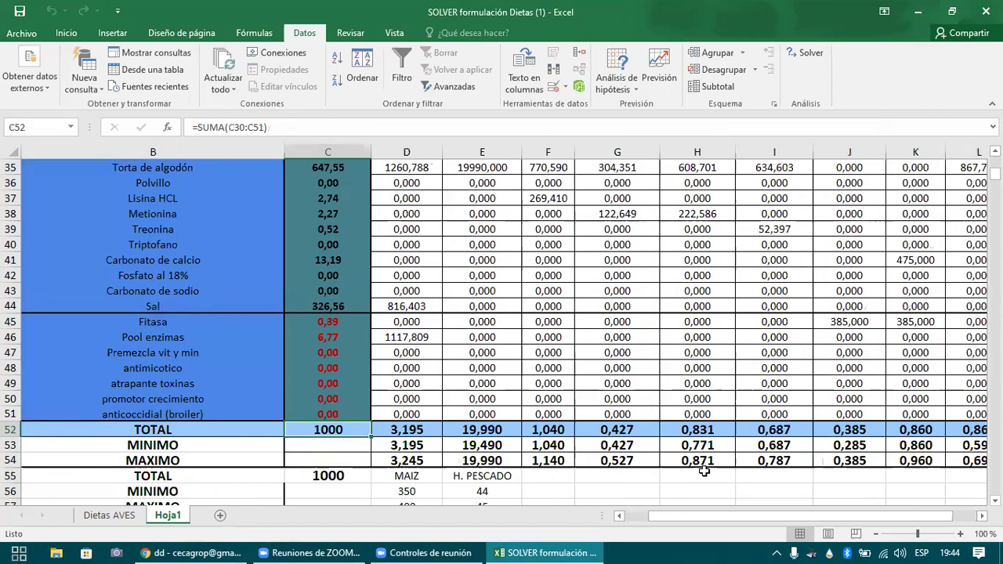
- Examine the kilos assigned to each ingredient in column C, from Maiz in row 30 to the total in row 52
{"action": "key", "text": "Up"}
{"action": "key", "text": "Up"}
{"action": "key", "text": "Up"}
{"action": "key", "text": "Up"}
{"action": "key", "text": "Up"}
{"action": "key", "text": "Up"}
{"action": "key", "text": "Up"}
{"action": "key", "text": "Up"}
{"action": "key", "text": "Up"}
{"action": "key", "text": "Up"}
{"action": "key", "text": "Up"}
{"action": "key", "text": "Up"}
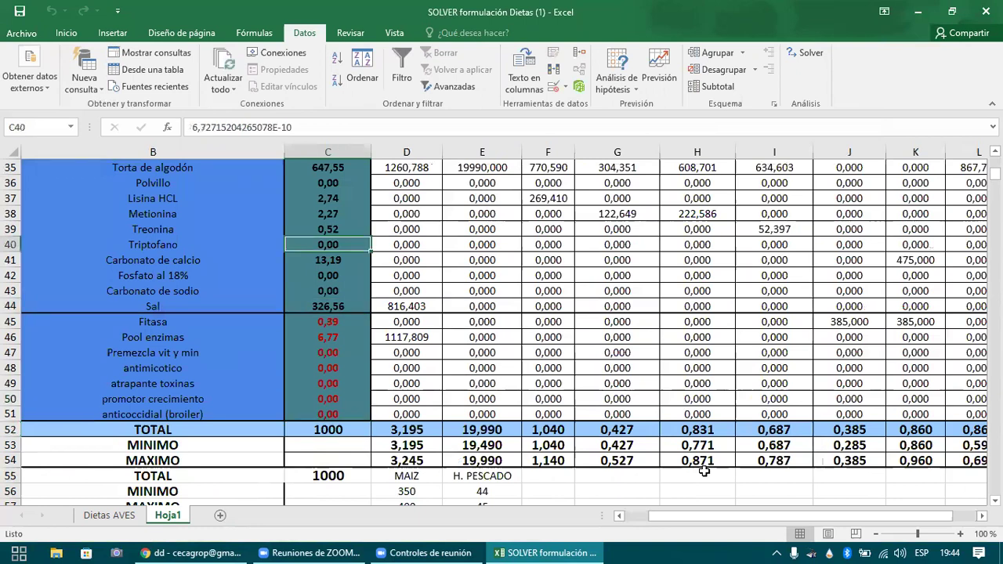
{"action": "key", "text": "Up"}
{"action": "key", "text": "Up"}
{"action": "key", "text": "Up"}
{"action": "key", "text": "Up"}
{"action": "key", "text": "Up"}
{"action": "key", "text": "Up"}
{"action": "key", "text": "Up"}
{"action": "key", "text": "Up"}
{"action": "key", "text": "Up"}
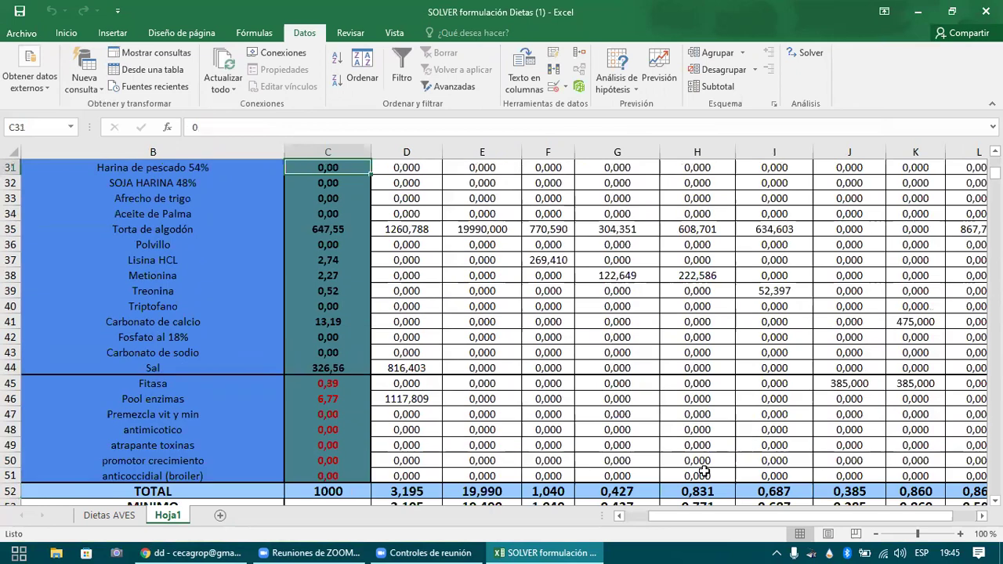
{"action": "key", "text": "Up"}
{"action": "key", "text": "Up"}
{"action": "key", "text": "Down"}
{"action": "key", "text": "Down"}
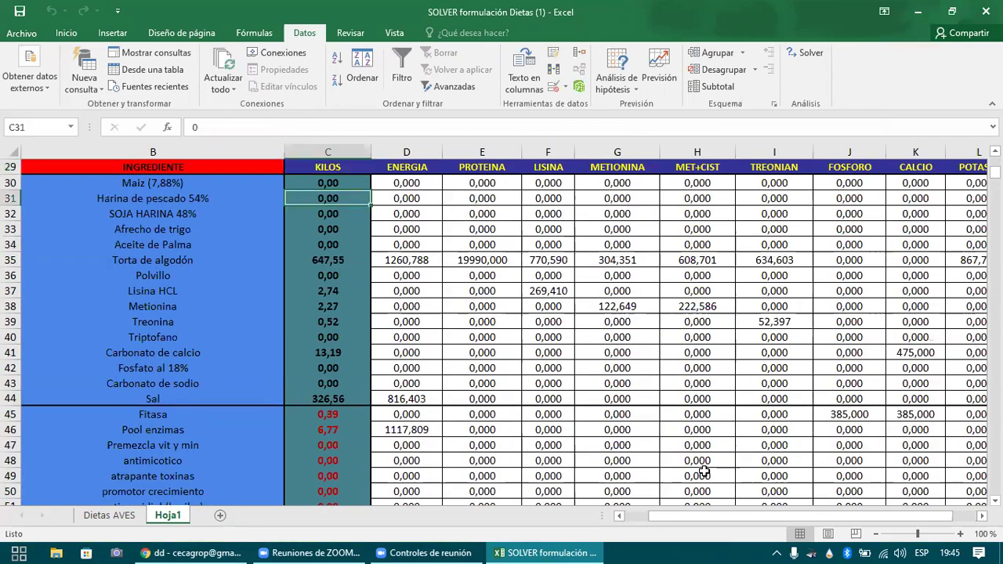
{"action": "key", "text": "Down"}
{"action": "key", "text": "Down"}
{"action": "key", "text": "Down"}
{"action": "key", "text": "Down"}
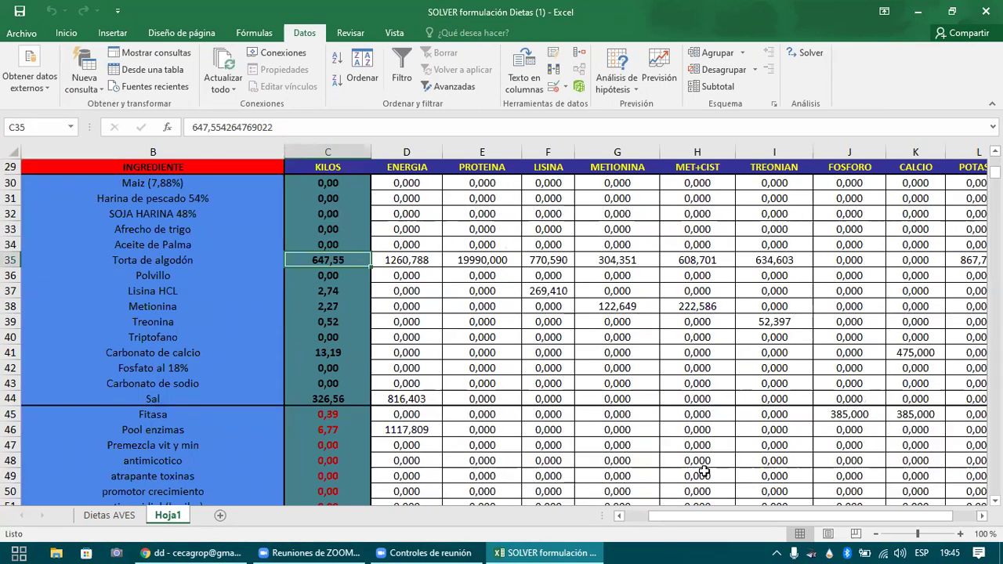
{"action": "key", "text": "Down"}
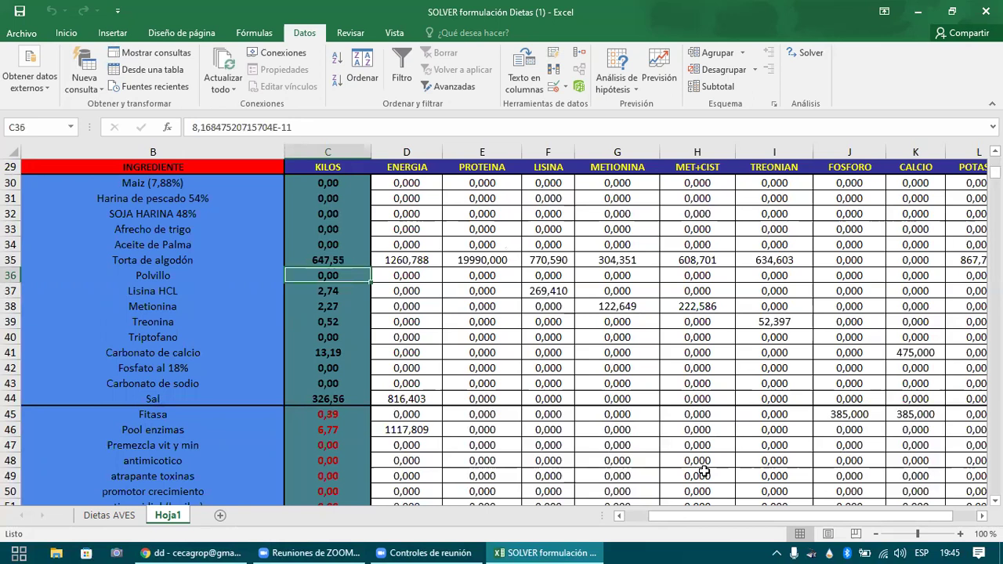
{"action": "key", "text": "Down"}
{"action": "key", "text": "Down"}
{"action": "key", "text": "Down"}
{"action": "key", "text": "Down"}
{"action": "key", "text": "Down"}
{"action": "key", "text": "Down"}
{"action": "key", "text": "Down"}
{"action": "key", "text": "Down"}
{"action": "key", "text": "Down"}
{"action": "key", "text": "Down"}
{"action": "key", "text": "Down"}
{"action": "key", "text": "Down"}
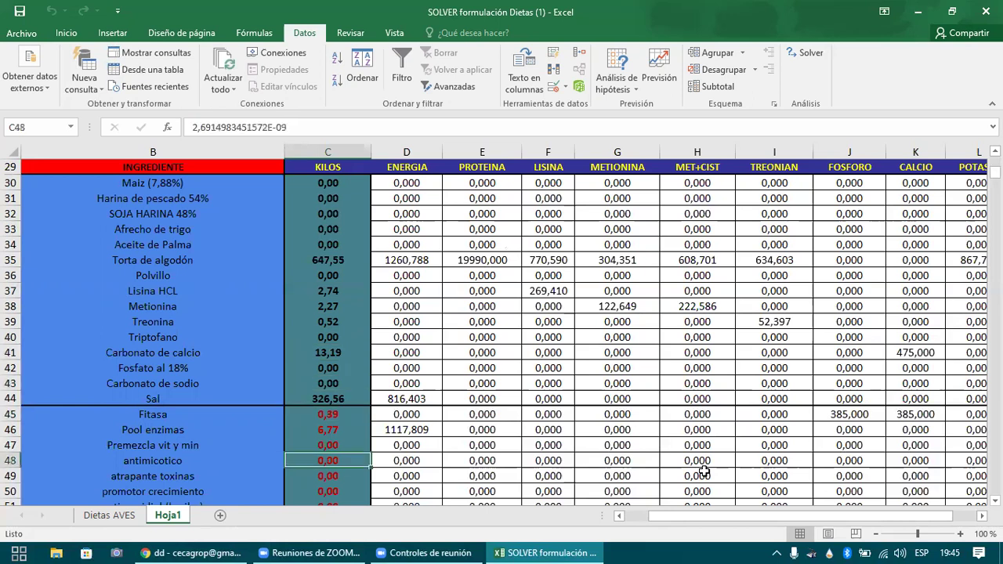
{"action": "key", "text": "Down"}
{"action": "key", "text": "Down"}
{"action": "key", "text": "Down"}
{"action": "key", "text": "Down"}
{"action": "key", "text": "Down"}
{"action": "key", "text": "Up"}
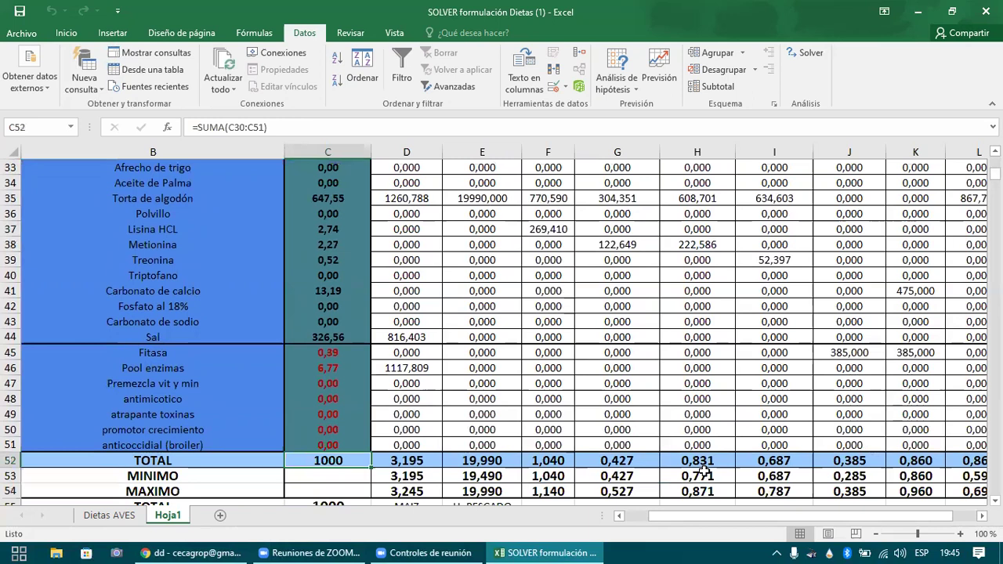
- Compare the nutrient totals in row 52 with their minimum and maximum, and check which nutrient column L holds
{"action": "key", "text": "Right"}
{"action": "key", "text": "Right"}
{"action": "key", "text": "Right"}
{"action": "key", "text": "Right"}
{"action": "key", "text": "Right"}
{"action": "key", "text": "Right"}
{"action": "key", "text": "Right"}
{"action": "key", "text": "Right"}
{"action": "key", "text": "Right"}
{"action": "key", "text": "Right"}
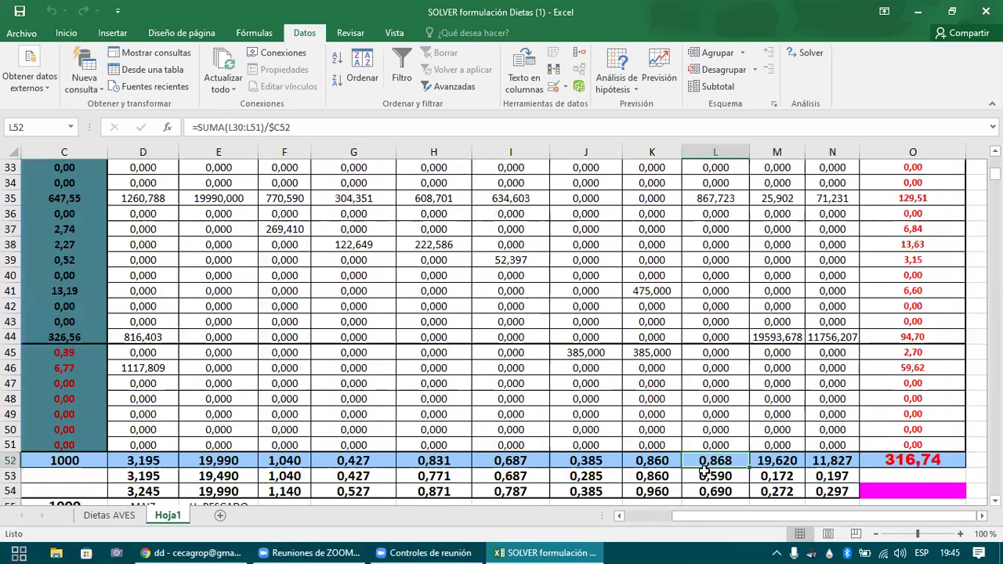
{"action": "key", "text": "Left"}
{"action": "key", "text": "Left"}
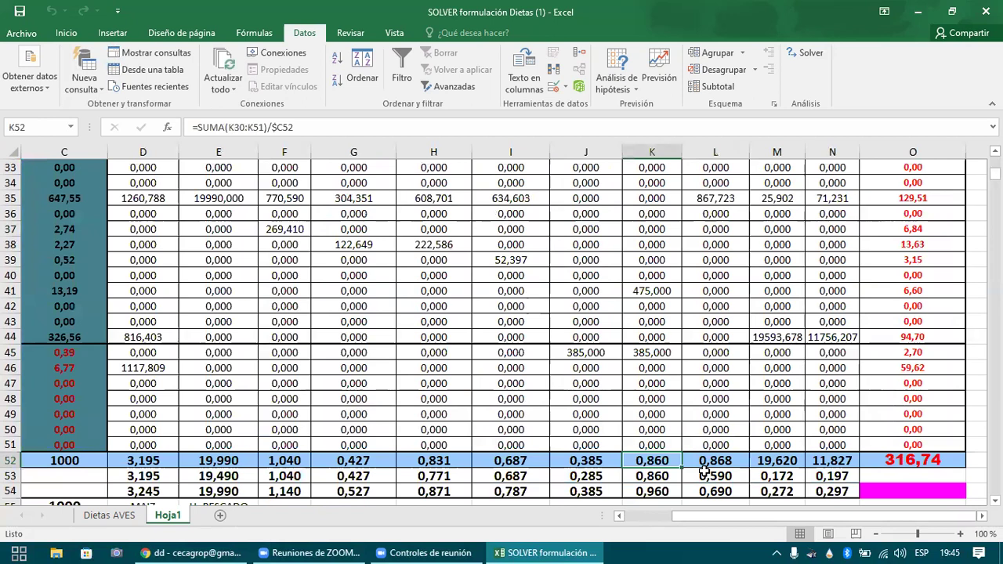
{"action": "left_click", "coordinate": [737, 461]}
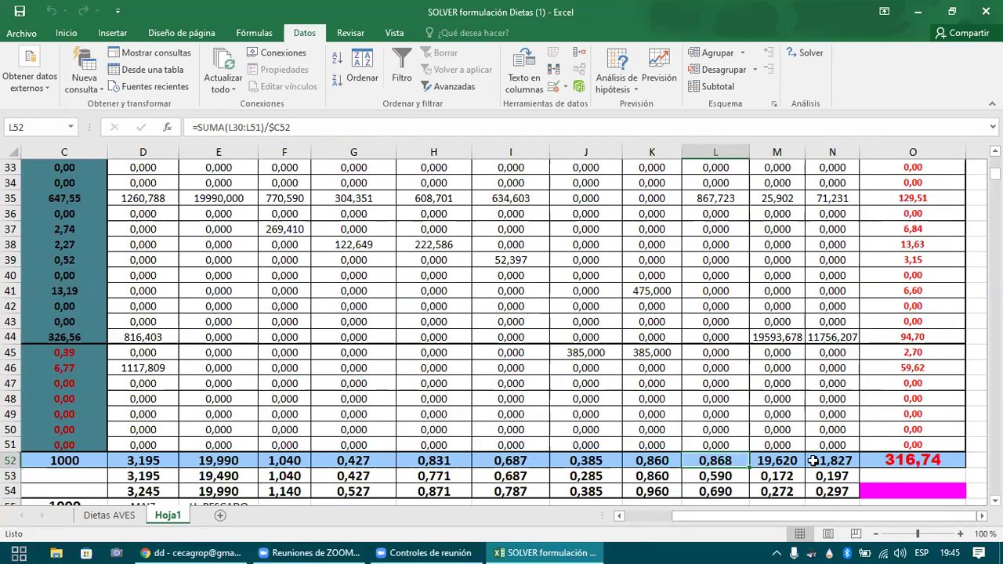
{"action": "key", "text": "ctrl+Up"}
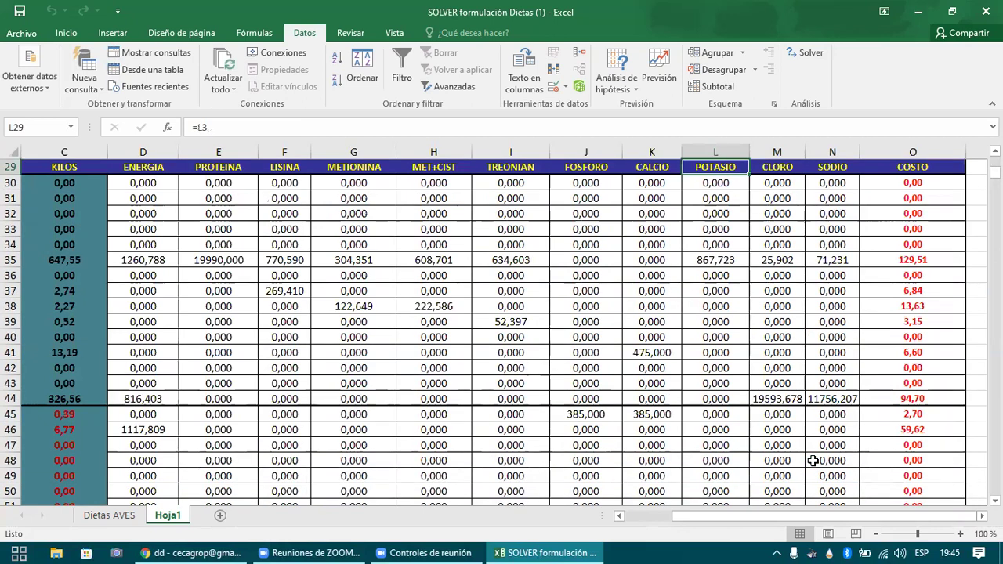
{"action": "scroll", "coordinate": [814, 461], "scroll_direction": "down", "scroll_amount": 2}
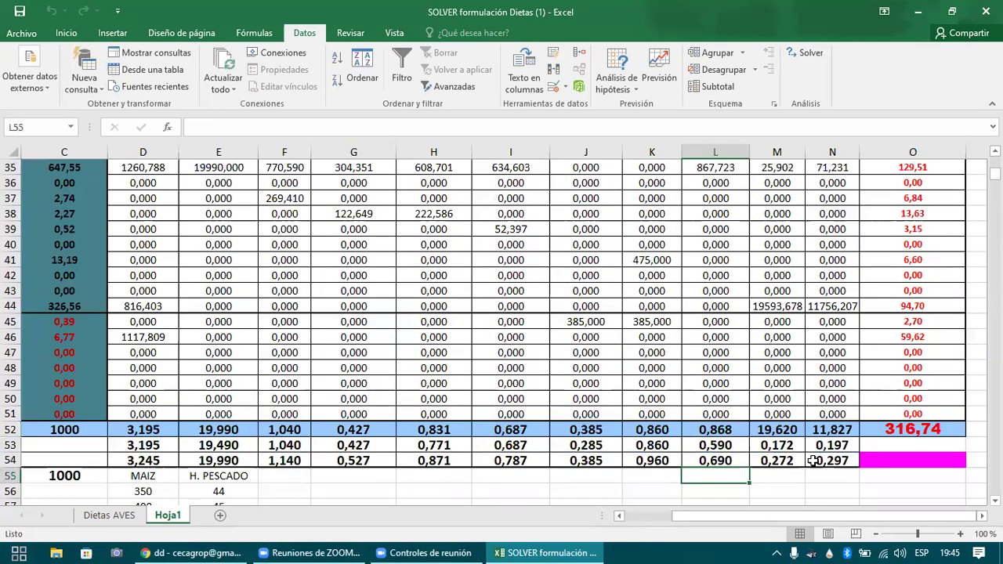
{"action": "key", "text": "ctrl+Down"}
- Add the Solver constraint that the potassium total $L$52 is >= its minimum in $L$53
{"action": "left_click", "coordinate": [811, 53]}
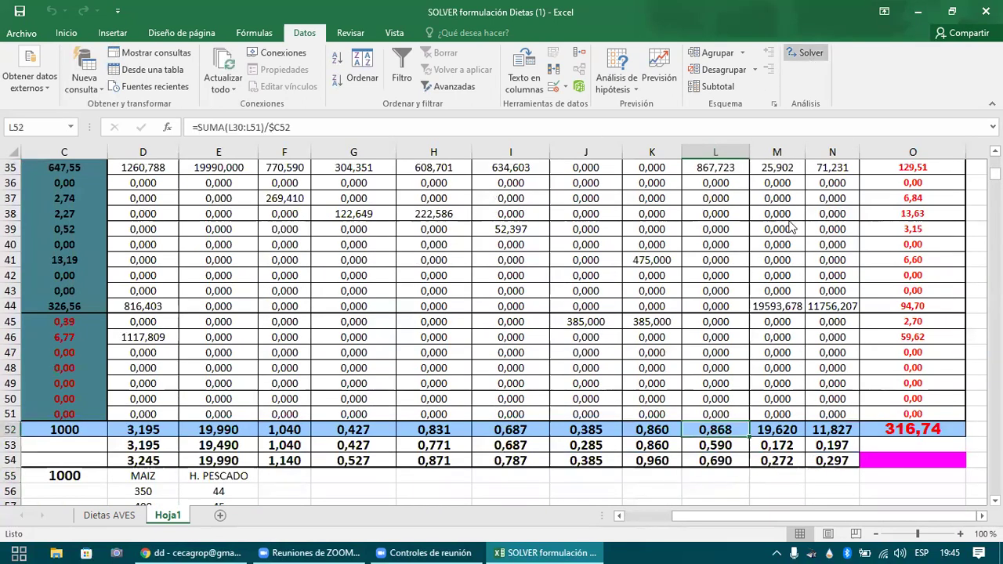
{"action": "left_click", "coordinate": [776, 169]}
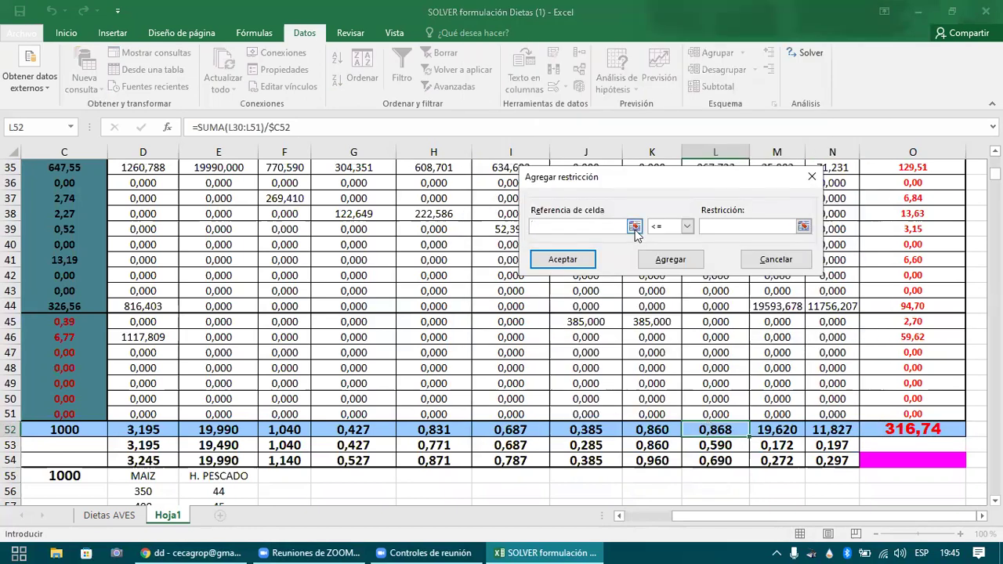
{"action": "left_click", "coordinate": [718, 431]}
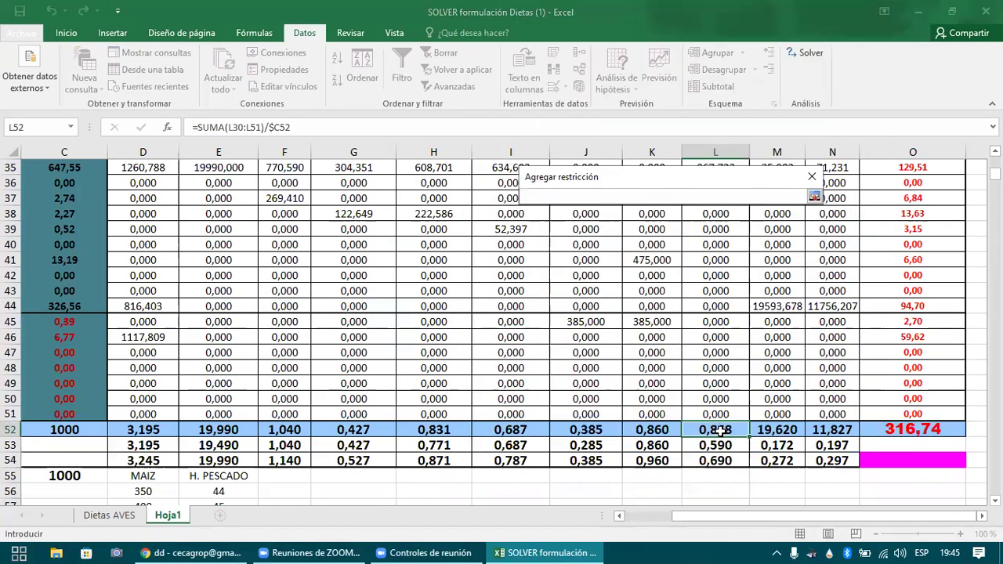
{"action": "left_click", "coordinate": [815, 196]}
{"action": "left_click", "coordinate": [686, 226]}
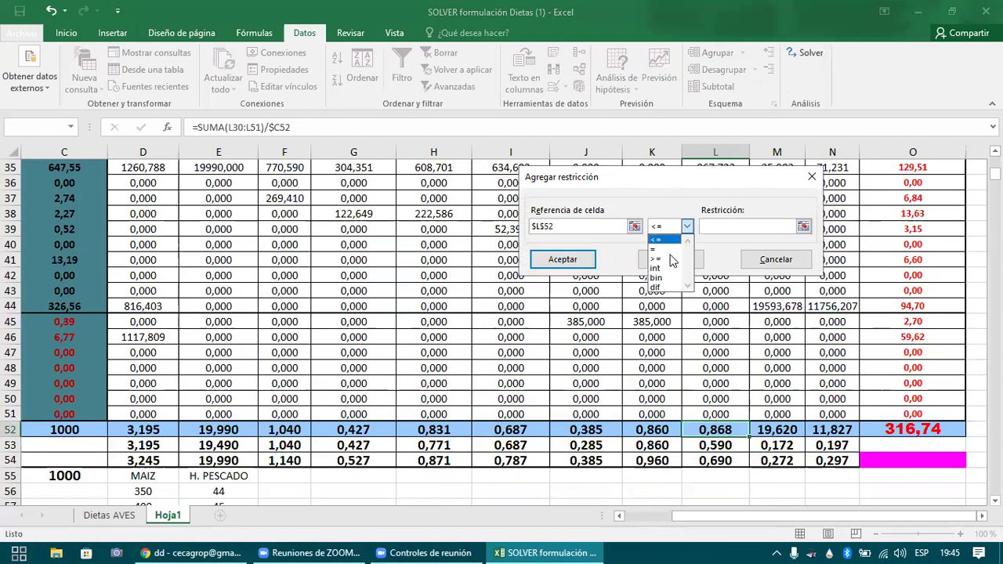
{"action": "left_click", "coordinate": [672, 258]}
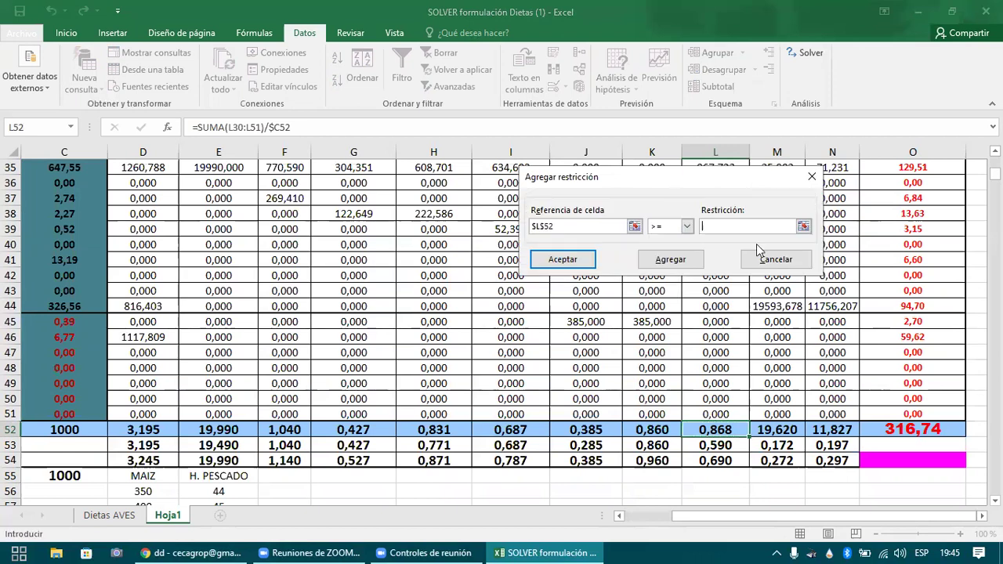
{"action": "left_click", "coordinate": [722, 444]}
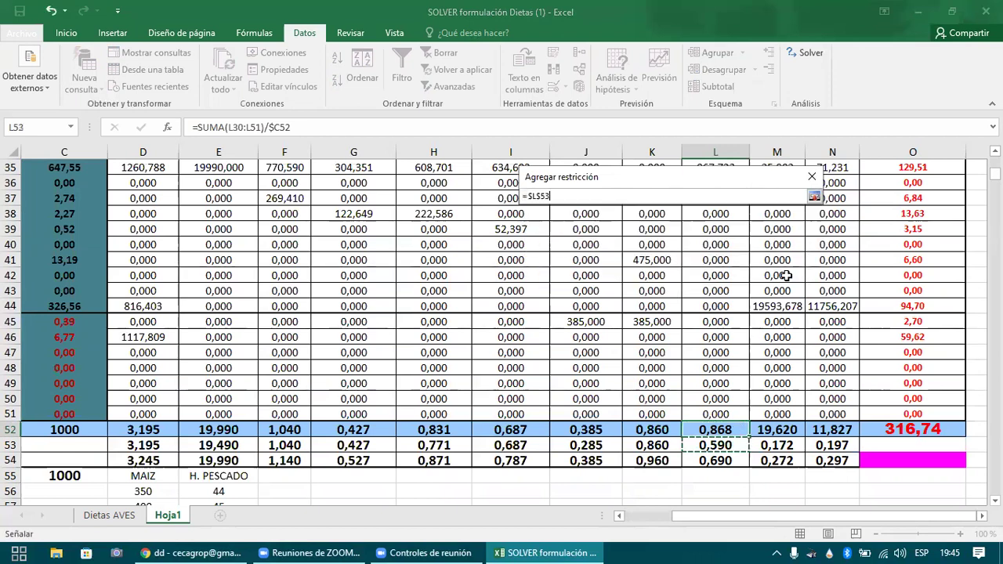
{"action": "left_click", "coordinate": [814, 197]}
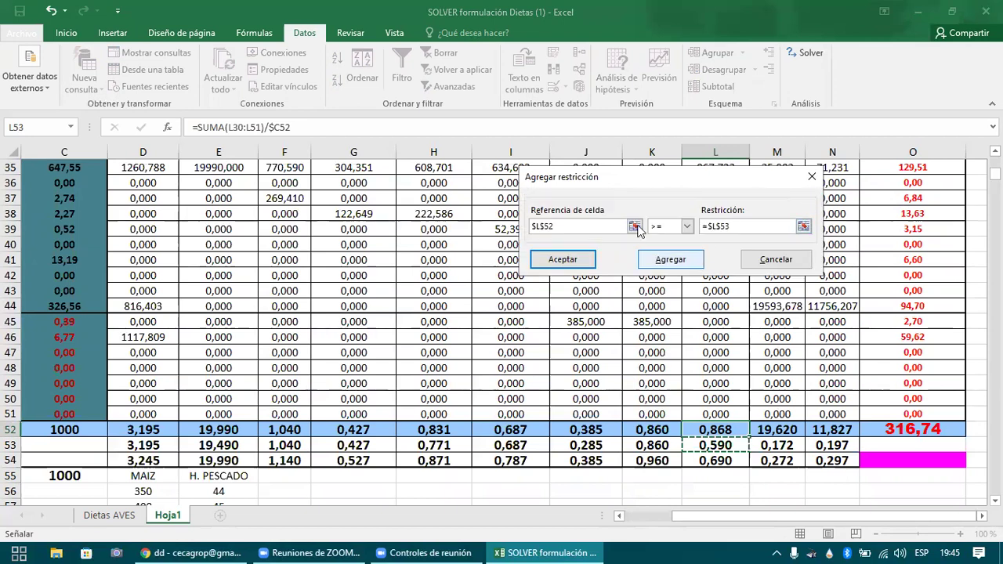
{"action": "left_click", "coordinate": [671, 260]}
- Add the Solver constraint that the potassium total $L$52 is <= its maximum in $L$54, and solve, keeping the solution
{"action": "left_click", "coordinate": [726, 430]}
{"action": "left_click", "coordinate": [725, 430]}
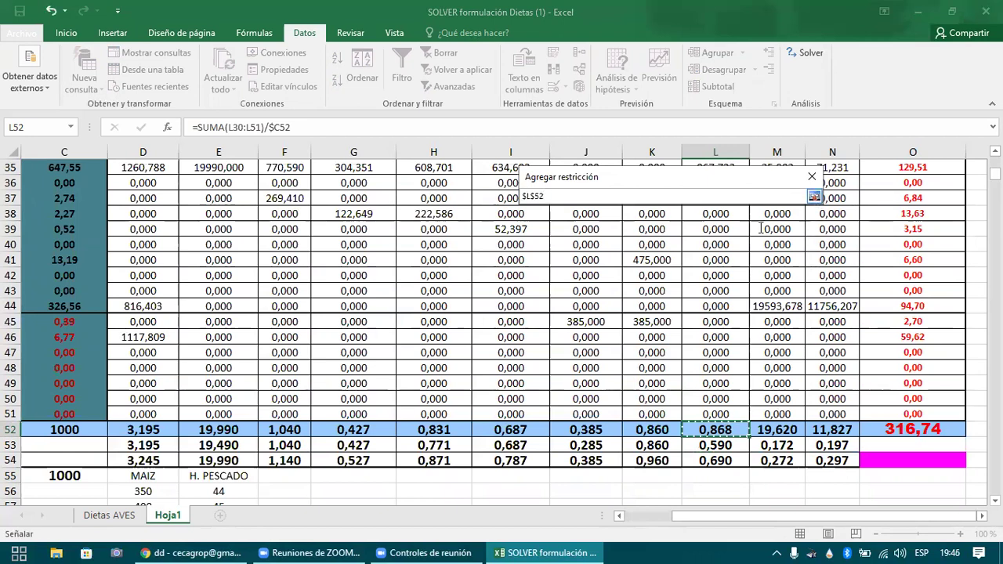
{"action": "left_click", "coordinate": [814, 197]}
{"action": "left_click", "coordinate": [803, 226]}
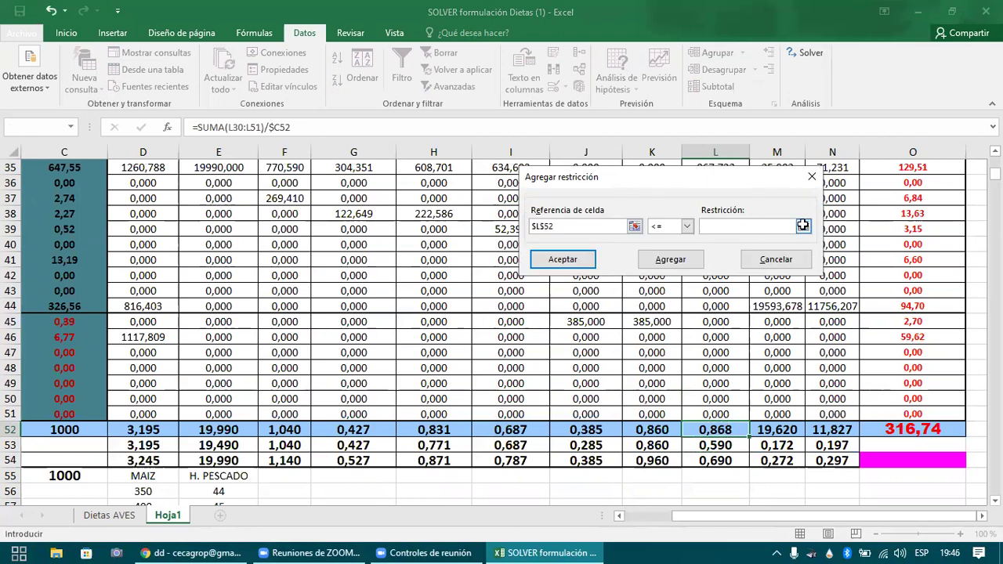
{"action": "left_click", "coordinate": [727, 459]}
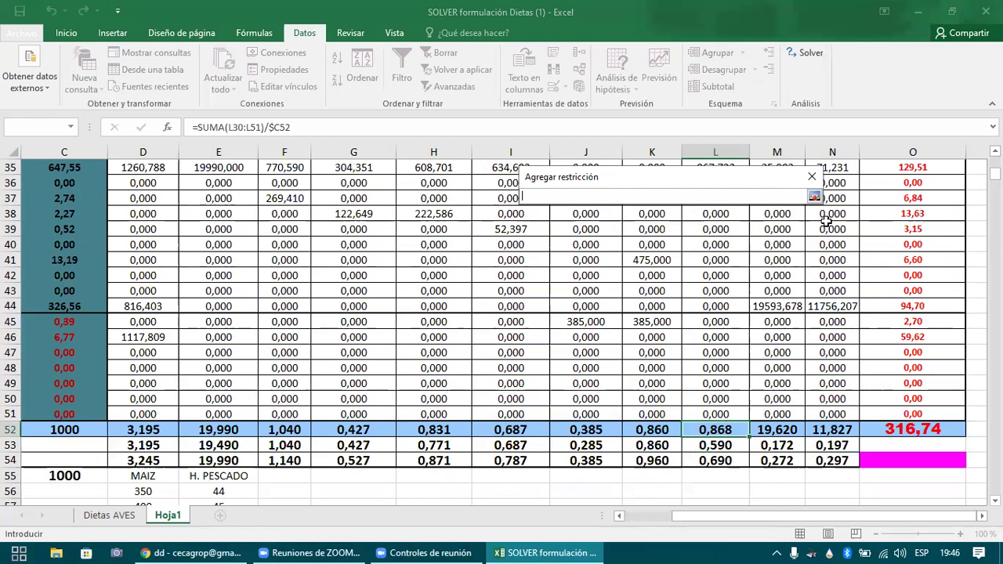
{"action": "key", "text": "Return"}
{"action": "left_click", "coordinate": [588, 261]}
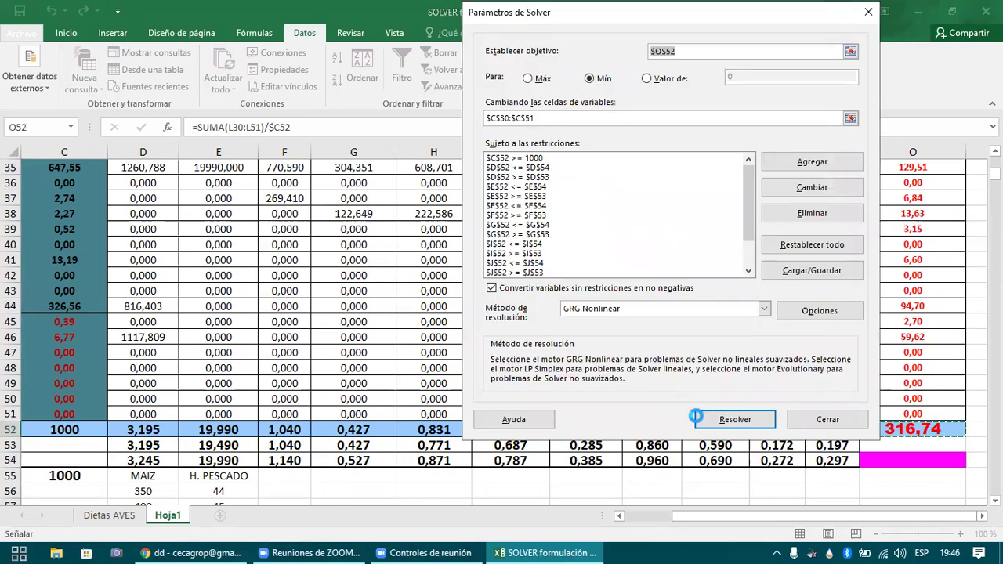
{"action": "left_click", "coordinate": [695, 416]}
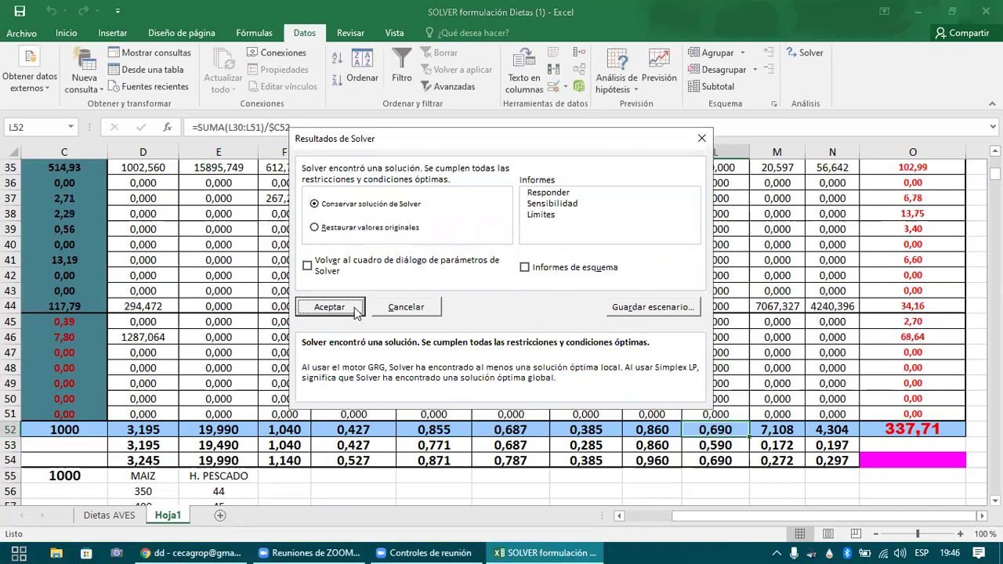
{"action": "left_click", "coordinate": [329, 307]}
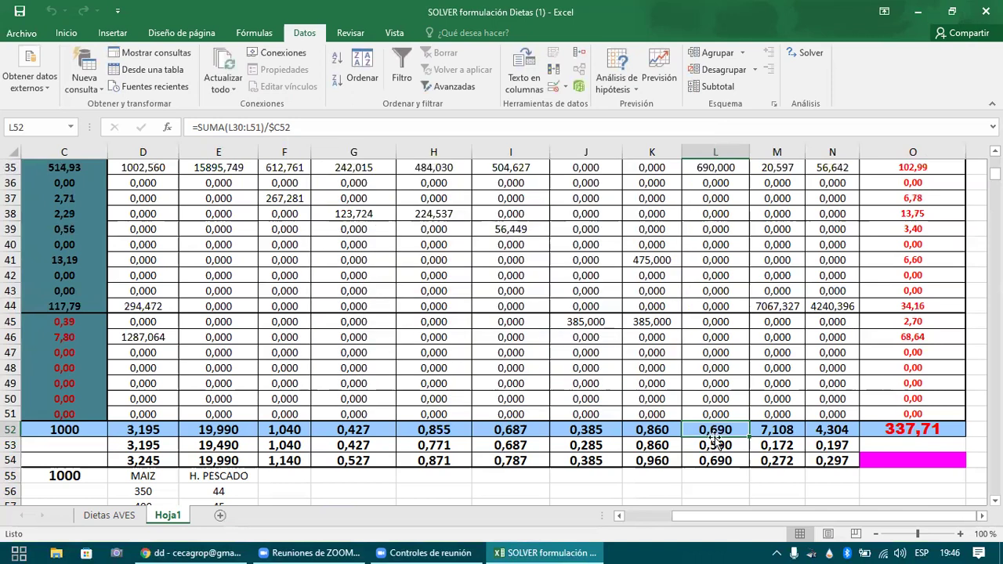
- Add the Solver constraint that the chlorine total $M$52 is >= its minimum in $M$53
{"action": "left_click", "coordinate": [716, 442]}
{"action": "key", "text": "Up"}
{"action": "key", "text": "Right"}
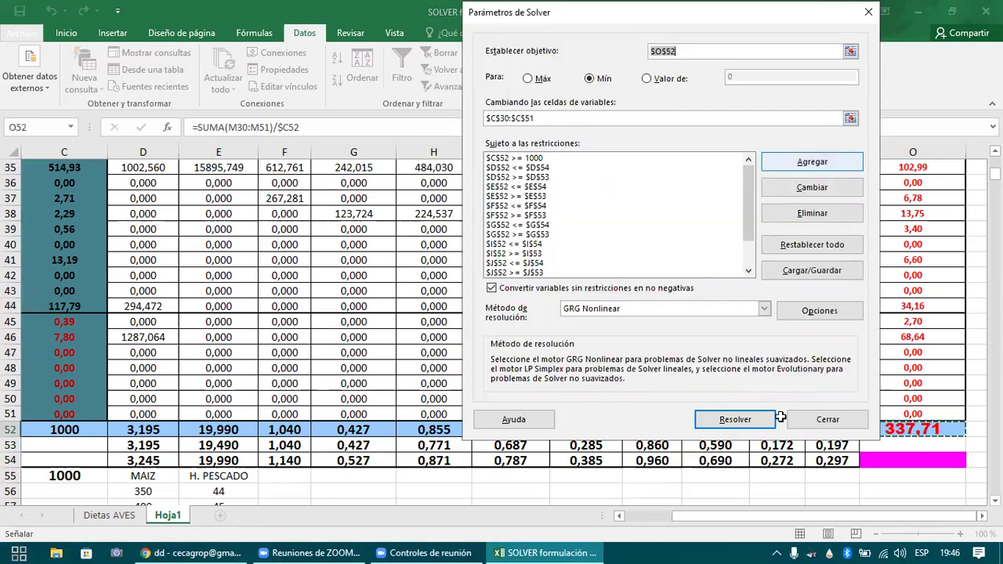
{"action": "left_click", "coordinate": [811, 161]}
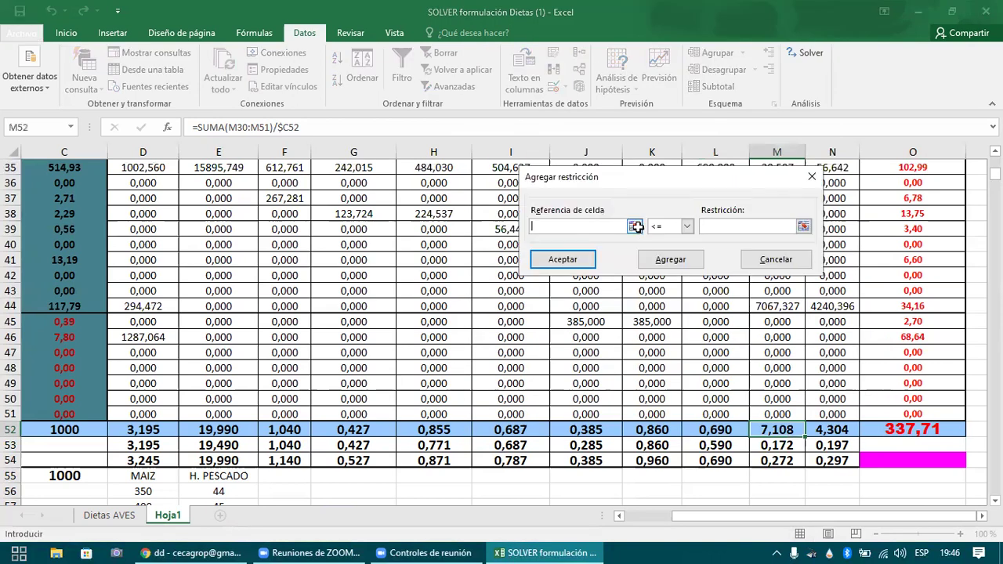
{"action": "left_click", "coordinate": [635, 226]}
{"action": "left_click", "coordinate": [769, 428]}
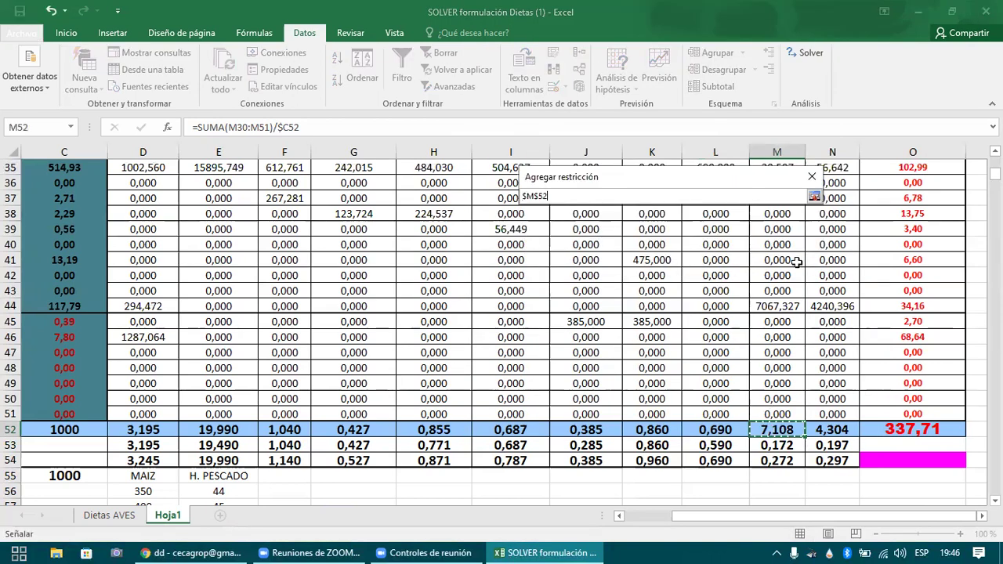
{"action": "left_click", "coordinate": [814, 198]}
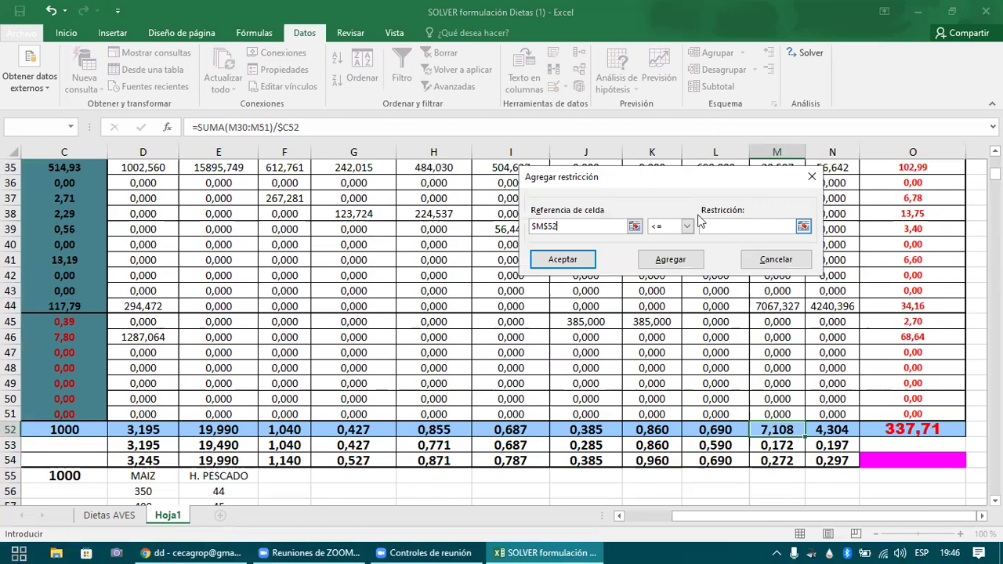
{"action": "left_click", "coordinate": [686, 227]}
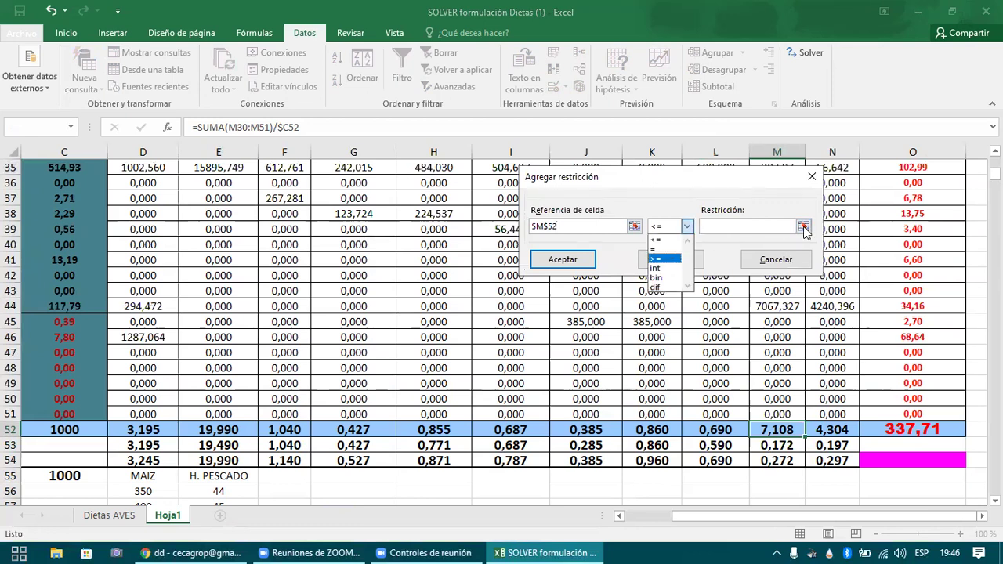
{"action": "left_click", "coordinate": [664, 259]}
{"action": "left_click", "coordinate": [772, 445]}
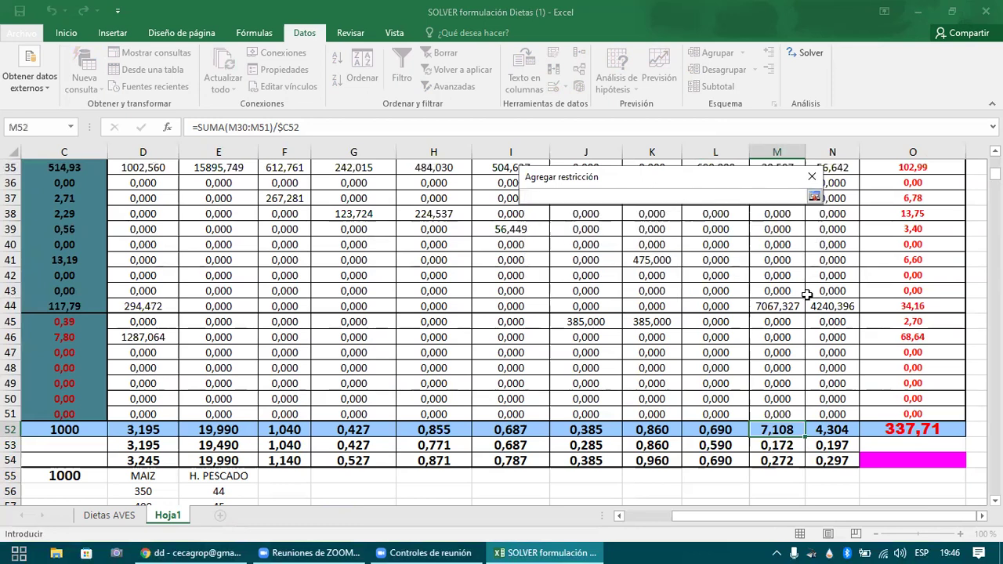
{"action": "left_click", "coordinate": [815, 198]}
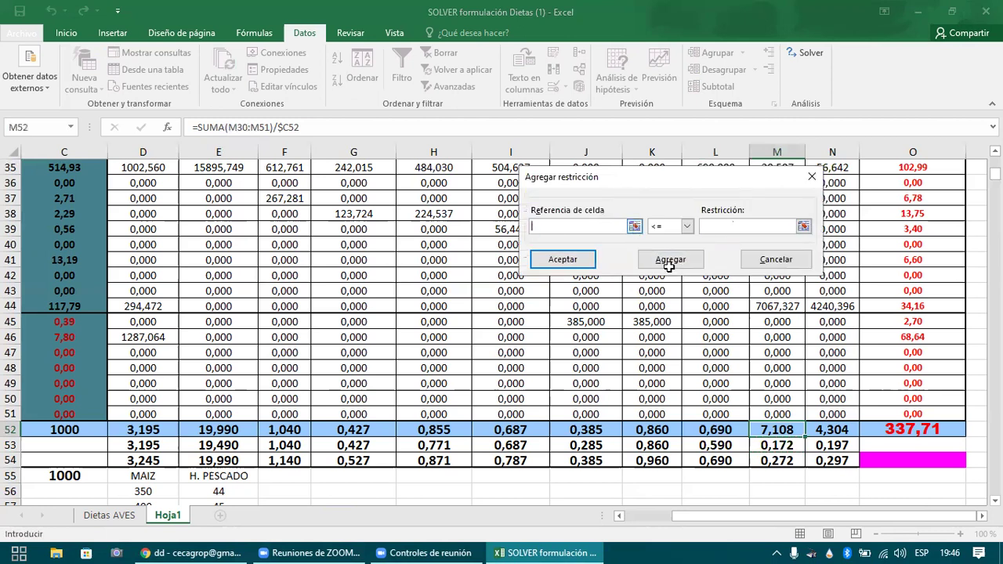
- Add the Solver constraint that the chlorine total $M$52 is <= its maximum in $M$54, and solve, keeping the solution
{"action": "left_click", "coordinate": [773, 429]}
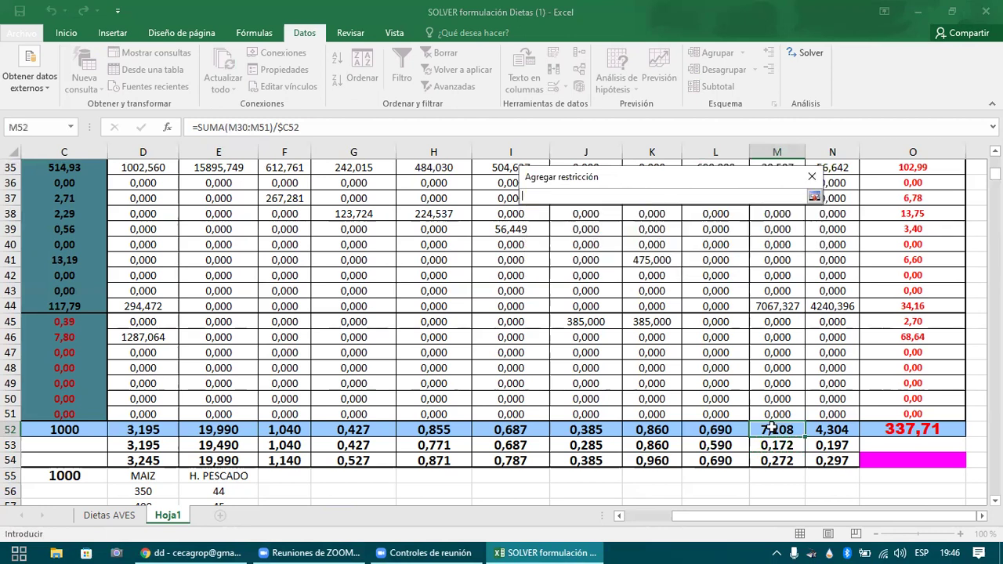
{"action": "left_click", "coordinate": [815, 196]}
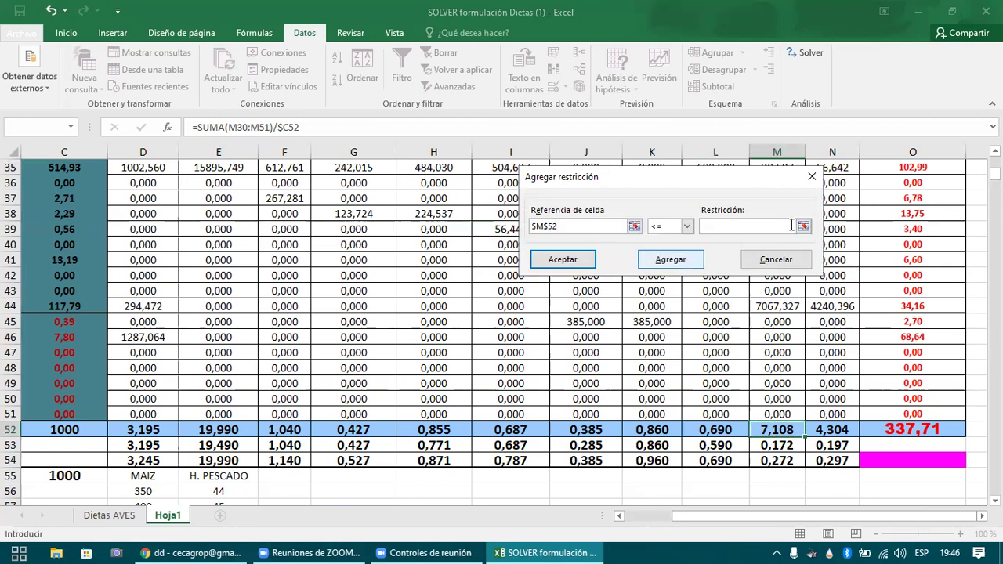
{"action": "left_click", "coordinate": [774, 453]}
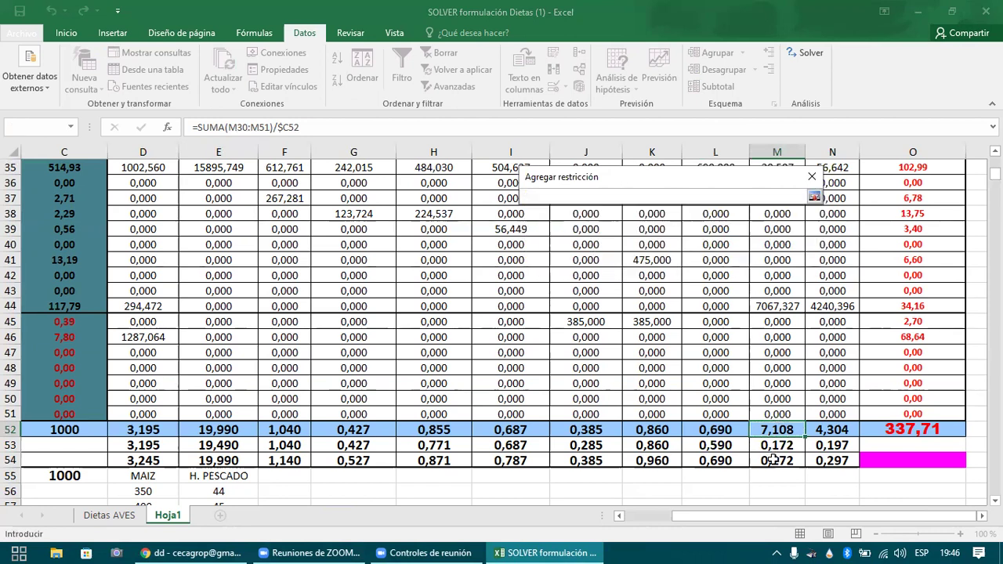
{"action": "left_click", "coordinate": [774, 459]}
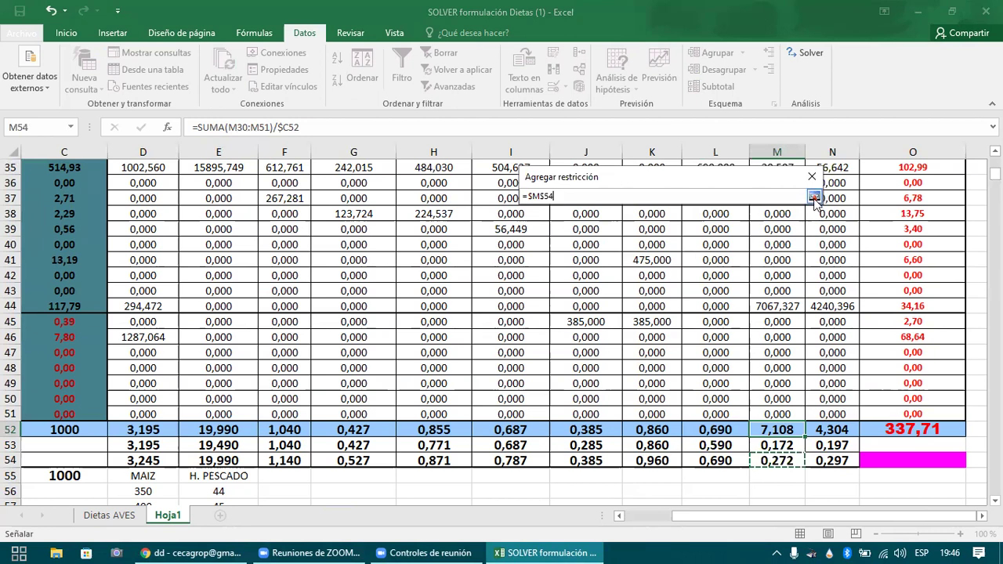
{"action": "left_click", "coordinate": [815, 197]}
{"action": "left_click", "coordinate": [583, 260]}
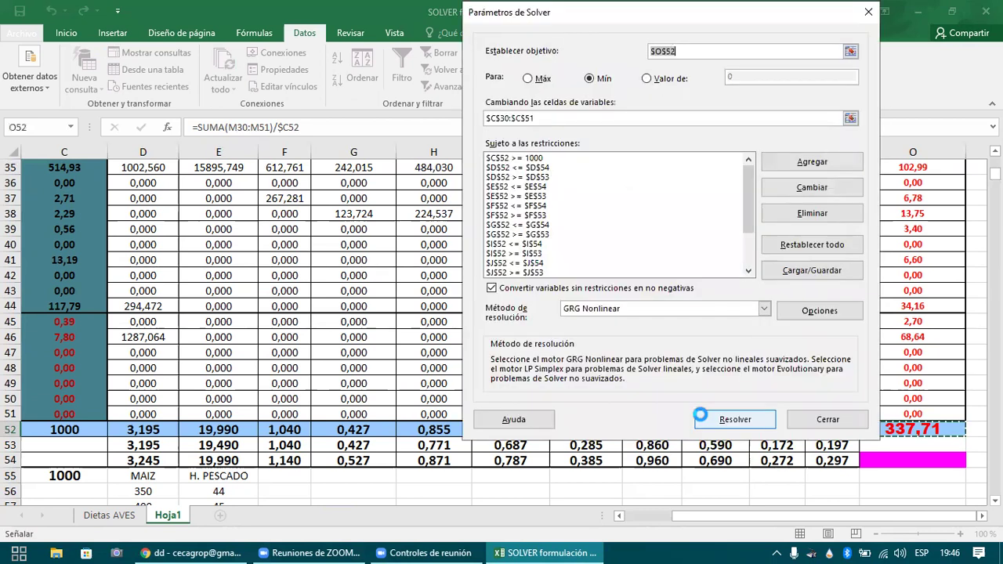
{"action": "left_click", "coordinate": [697, 418]}
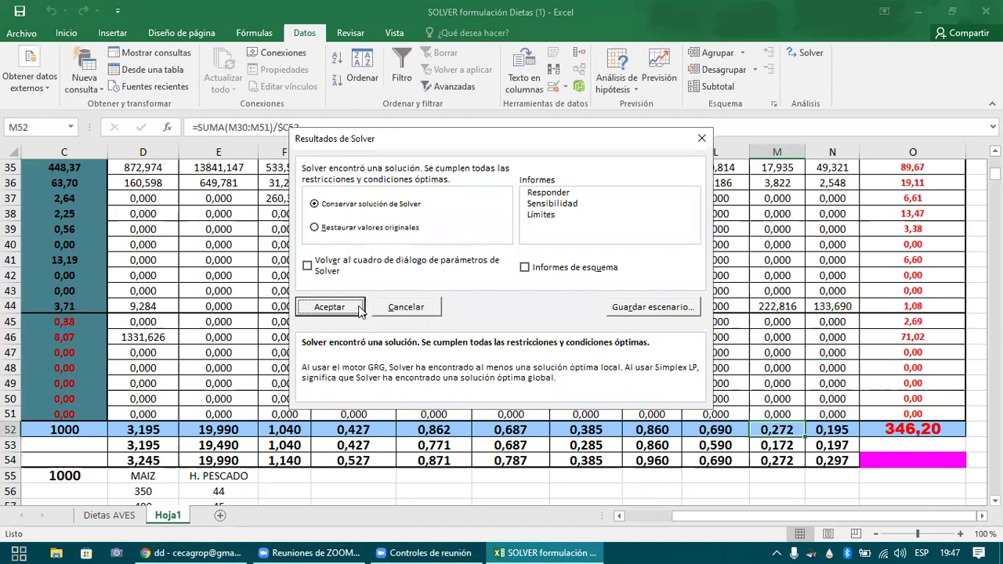
{"action": "left_click", "coordinate": [330, 306]}
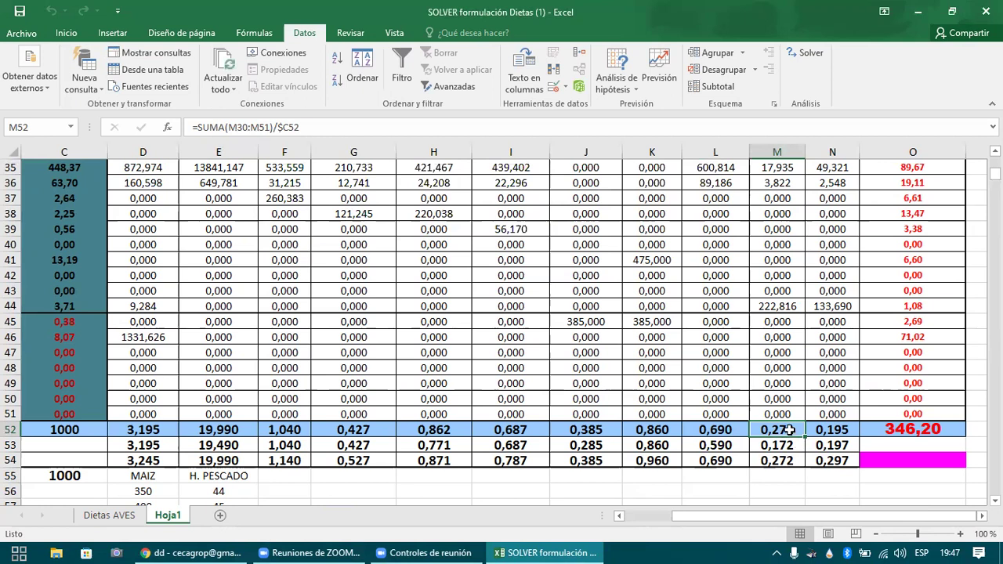
- Check which nutrient column M holds and compare its total in row 52 with its minimum and maximum
{"action": "key", "text": "ctrl+Up"}
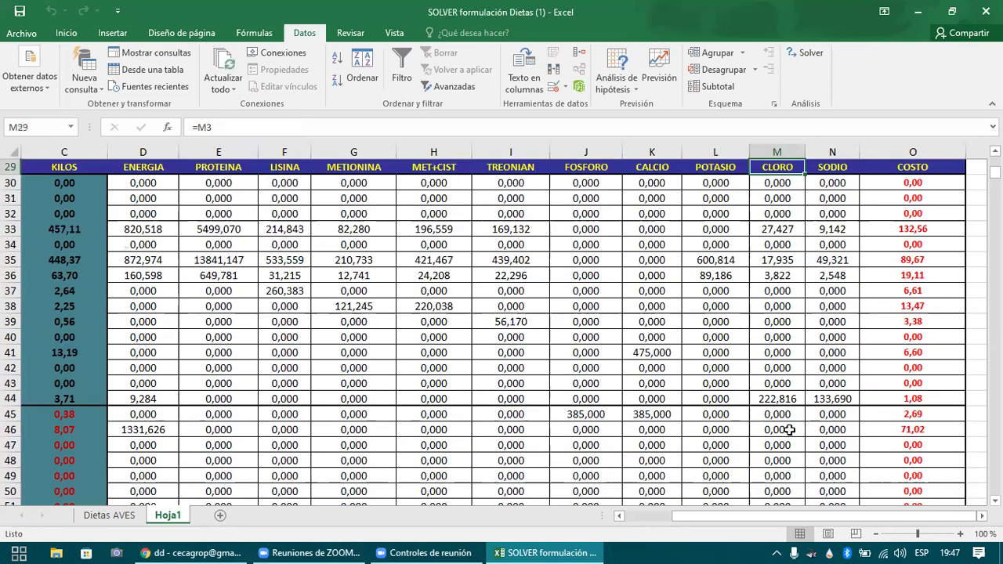
{"action": "key", "text": "ctrl+Down"}
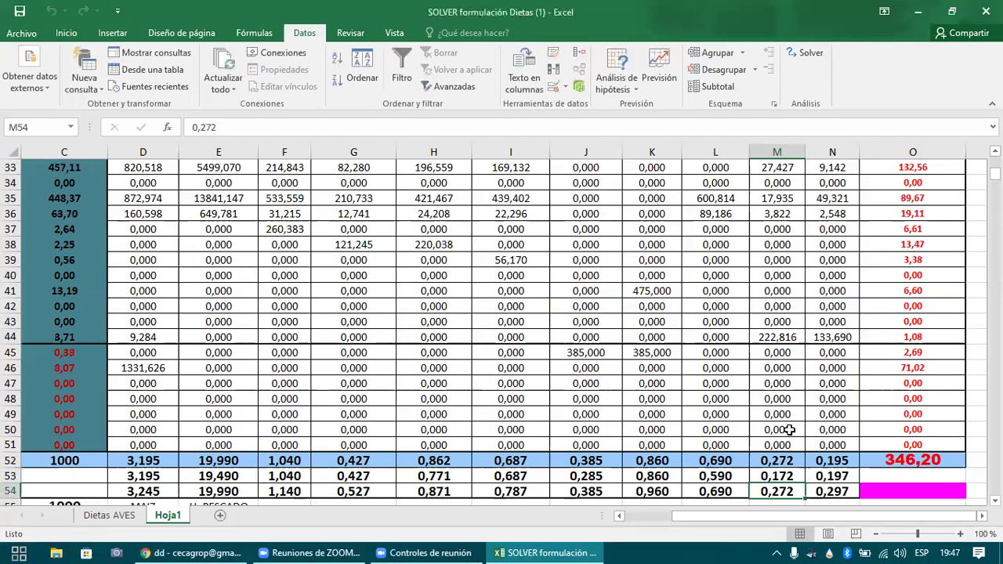
{"action": "key", "text": "Down"}
{"action": "key", "text": "Up"}
{"action": "key", "text": "Up"}
{"action": "key", "text": "Up"}
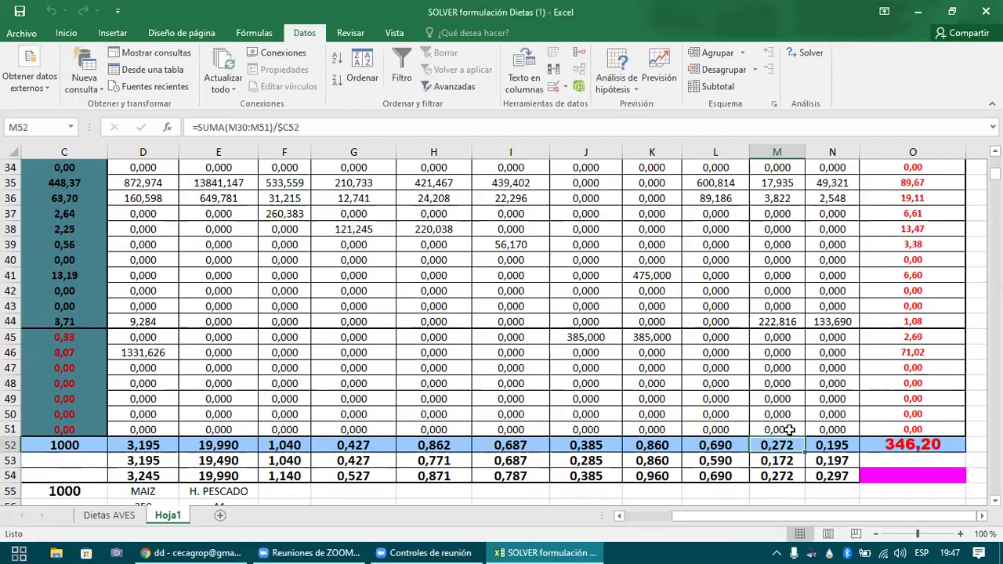
- Add the Solver constraint that the sodium total $N$52 is >= its minimum in $N$53
{"action": "key", "text": "Right"}
{"action": "left_click", "coordinate": [801, 55]}
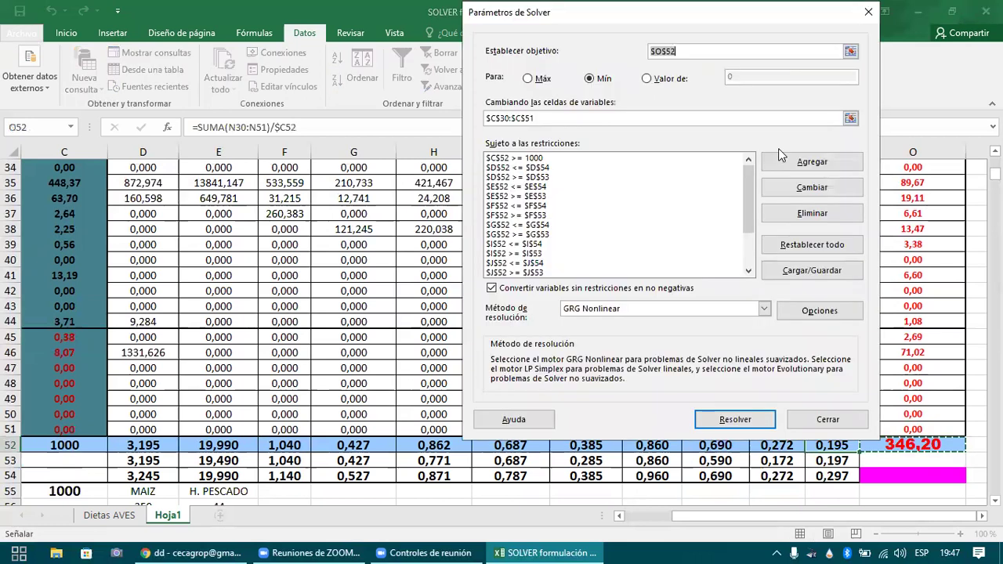
{"action": "left_click", "coordinate": [778, 163]}
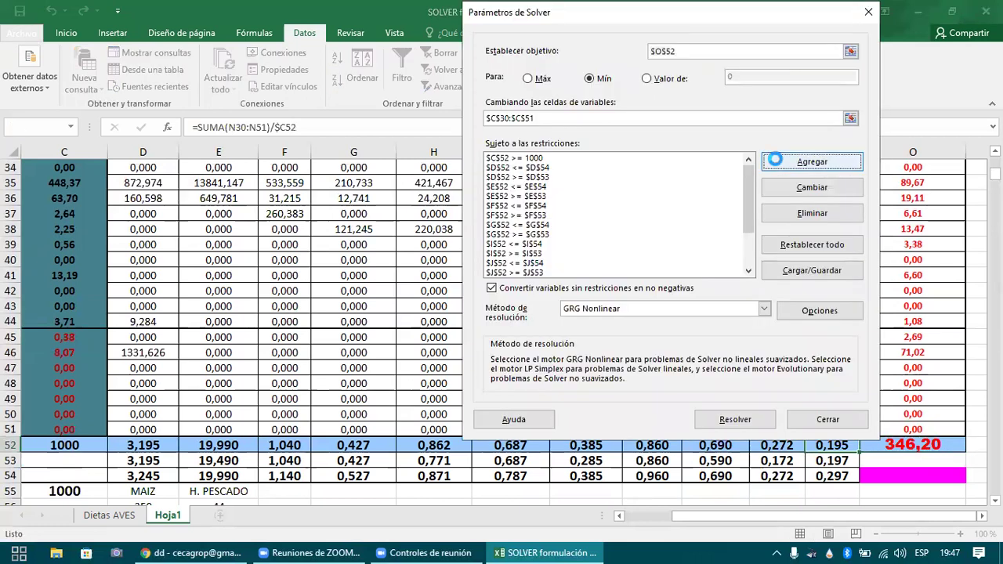
{"action": "left_click", "coordinate": [635, 227]}
{"action": "left_click", "coordinate": [832, 445]}
{"action": "left_click", "coordinate": [815, 196]}
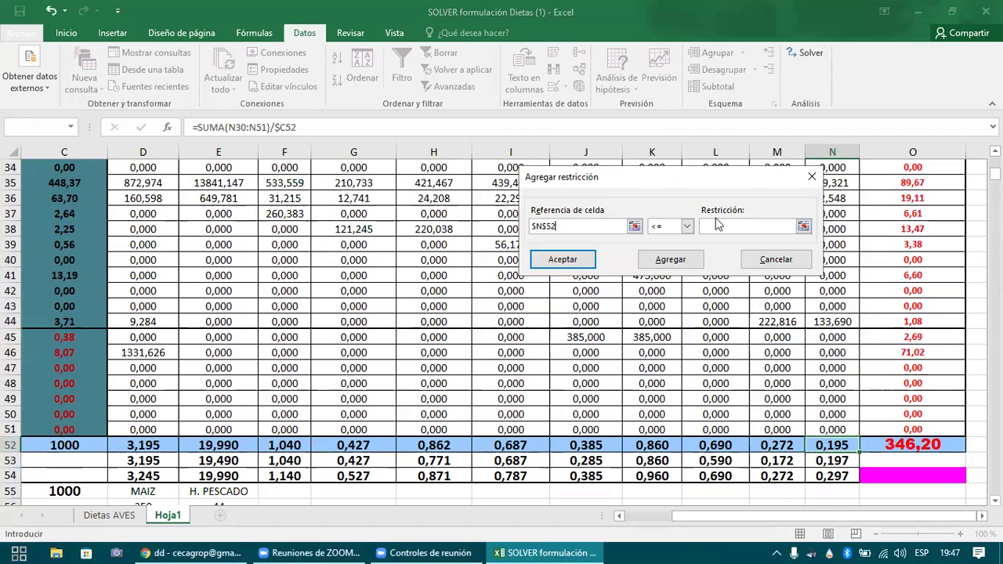
{"action": "left_click", "coordinate": [687, 227]}
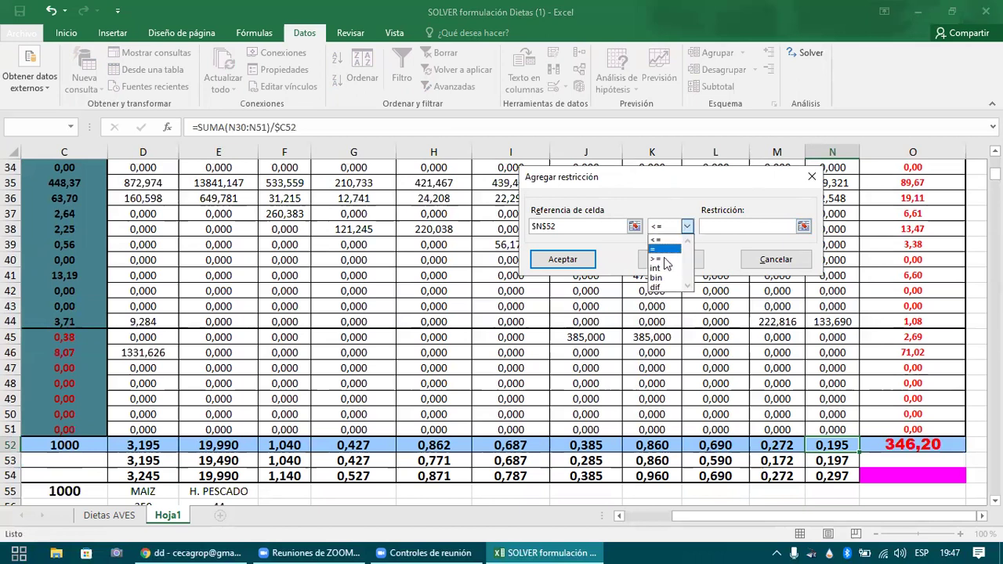
{"action": "left_click", "coordinate": [665, 260]}
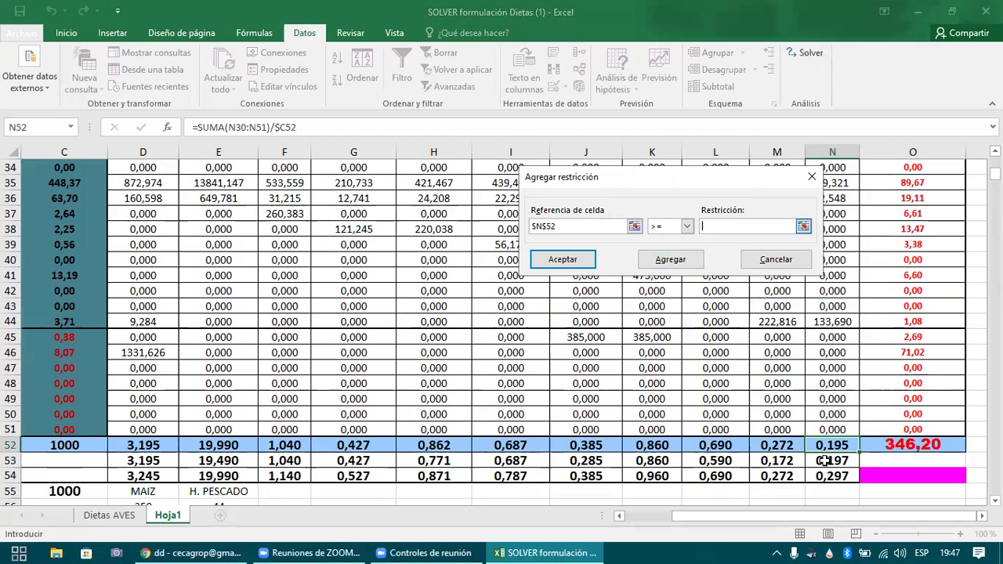
{"action": "left_click", "coordinate": [823, 460]}
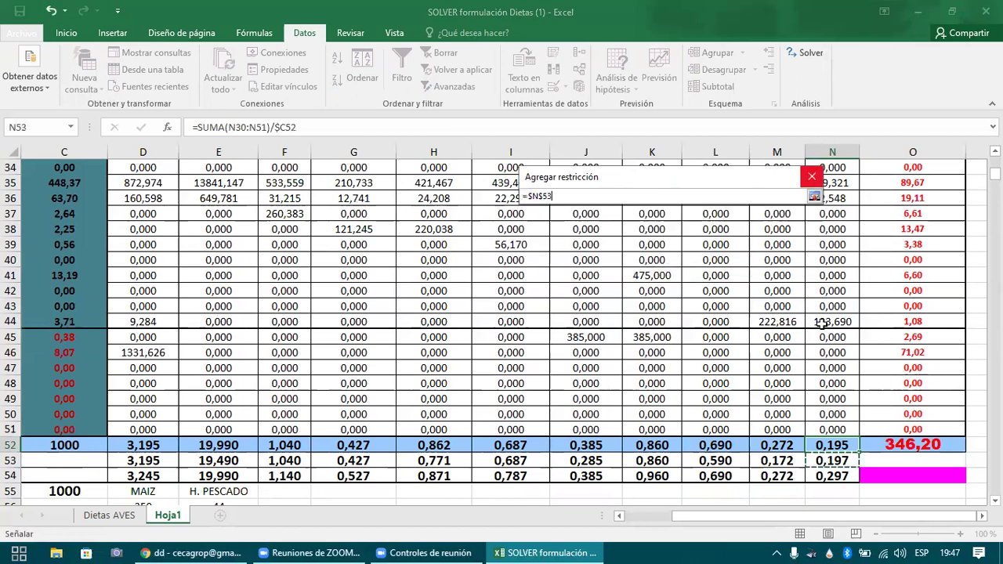
{"action": "left_click", "coordinate": [815, 197]}
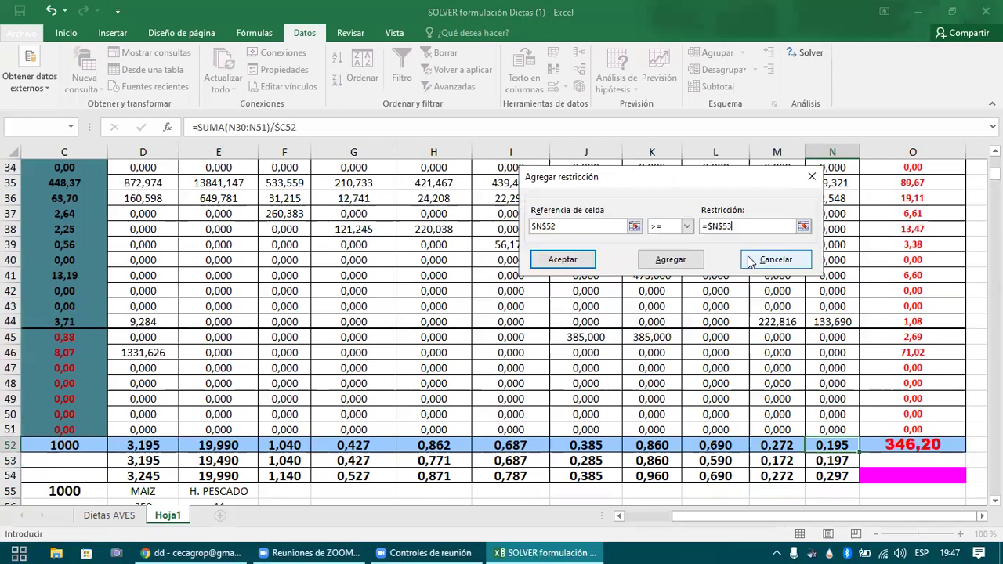
{"action": "left_click", "coordinate": [697, 261]}
- Add the Solver constraint that the sodium total $N$52 is <= its maximum =$N$54, and run Solver
{"action": "left_click", "coordinate": [824, 445]}
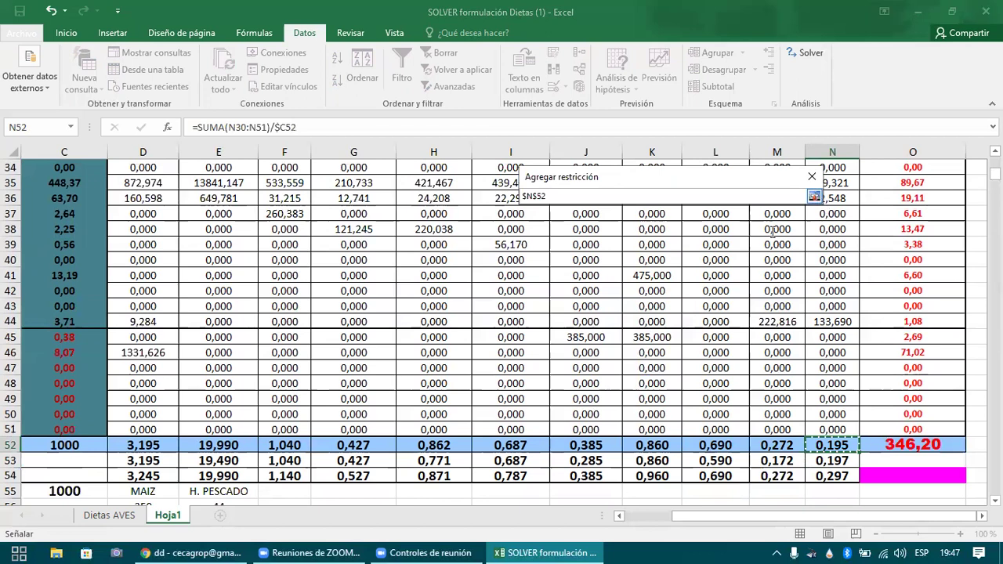
{"action": "key", "text": "Return"}
{"action": "left_click", "coordinate": [800, 229]}
{"action": "left_click", "coordinate": [824, 470]}
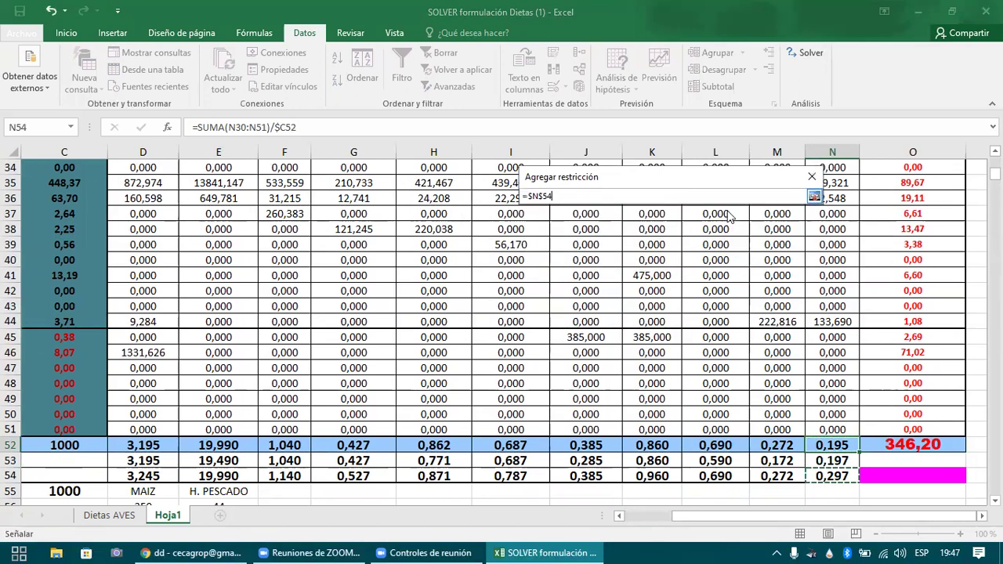
{"action": "key", "text": "Return"}
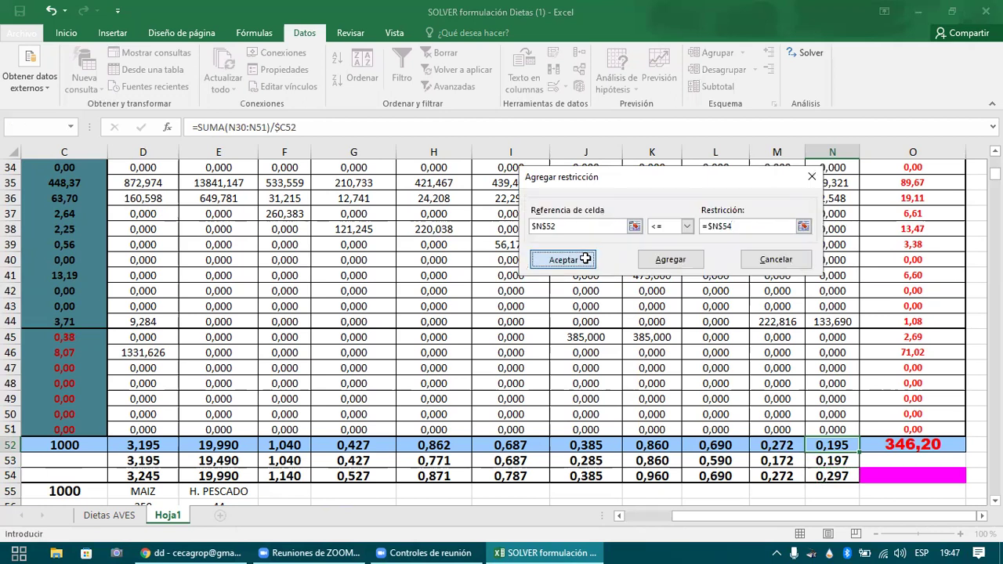
{"action": "left_click", "coordinate": [584, 259]}
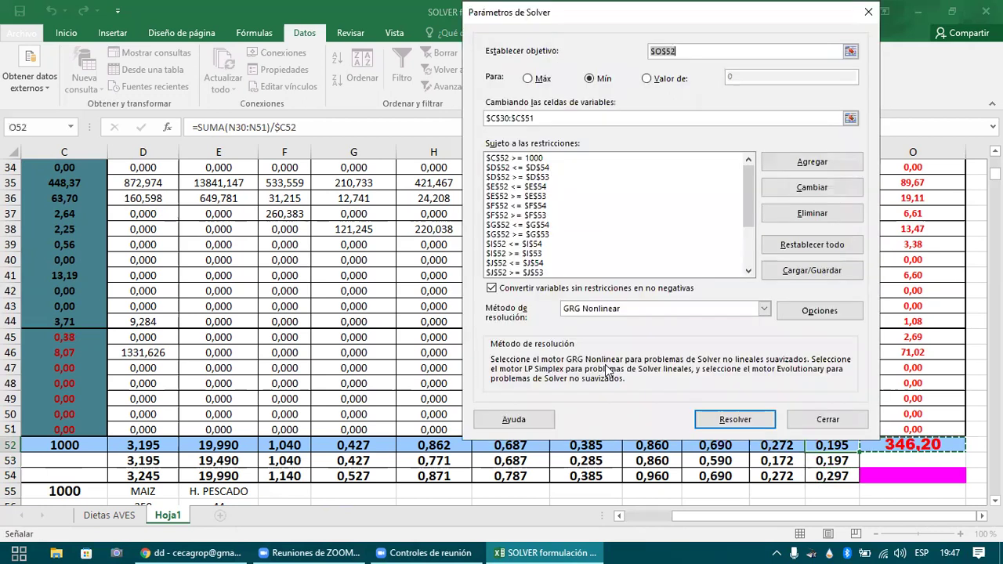
{"action": "left_click", "coordinate": [705, 424]}
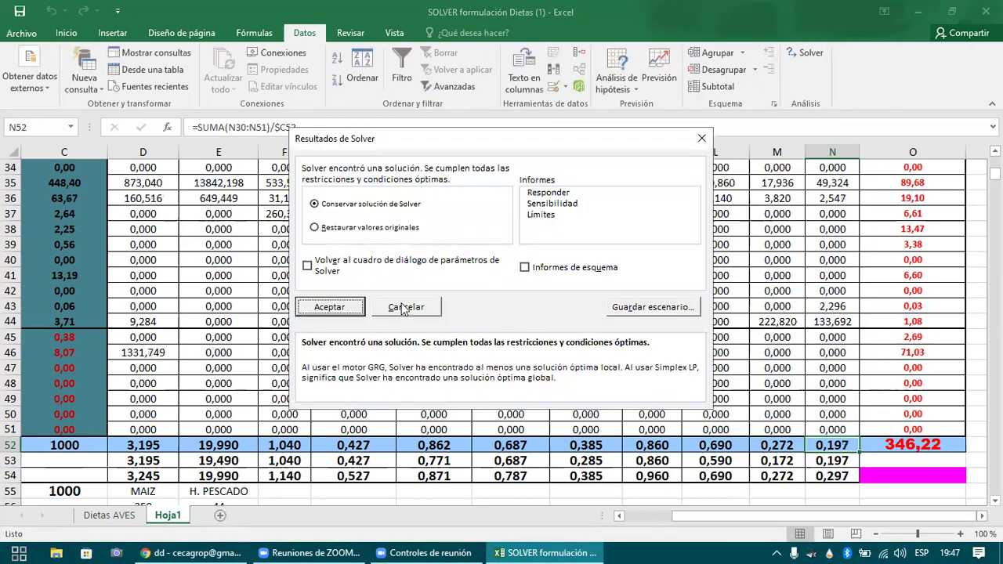
- Keep the Solver solution and check the MINIMO and MAXIMO rows under the diet totals
{"action": "left_click", "coordinate": [329, 307]}
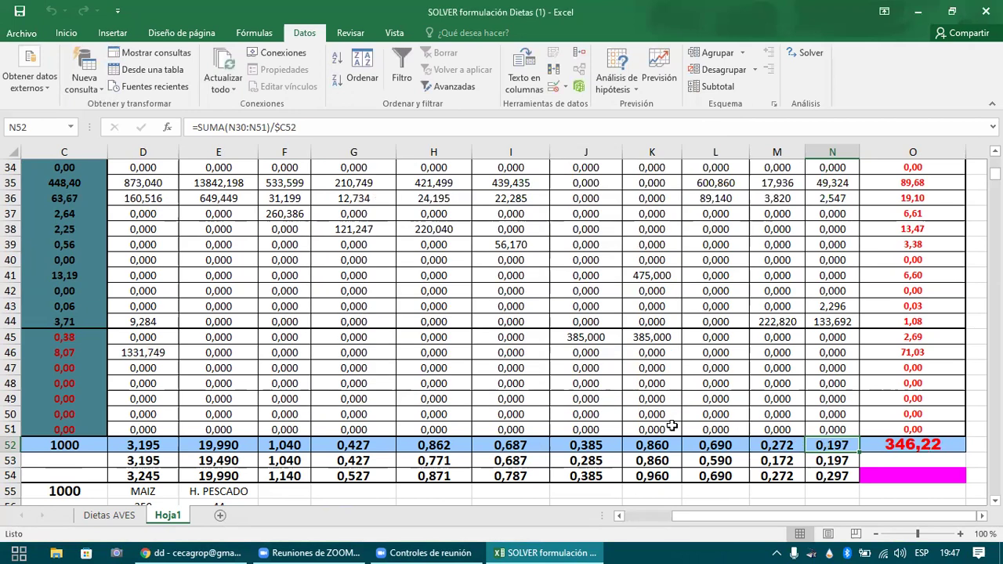
{"action": "key", "text": "Left"}
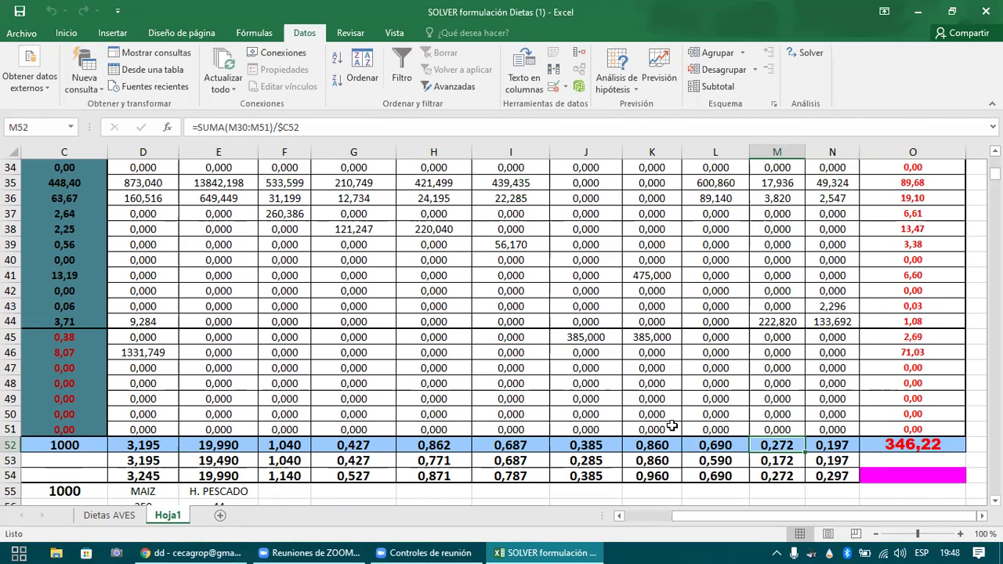
{"action": "key", "text": "ctrl+Left"}
{"action": "key", "text": "Down"}
{"action": "key", "text": "Down"}
{"action": "key", "text": "Up"}
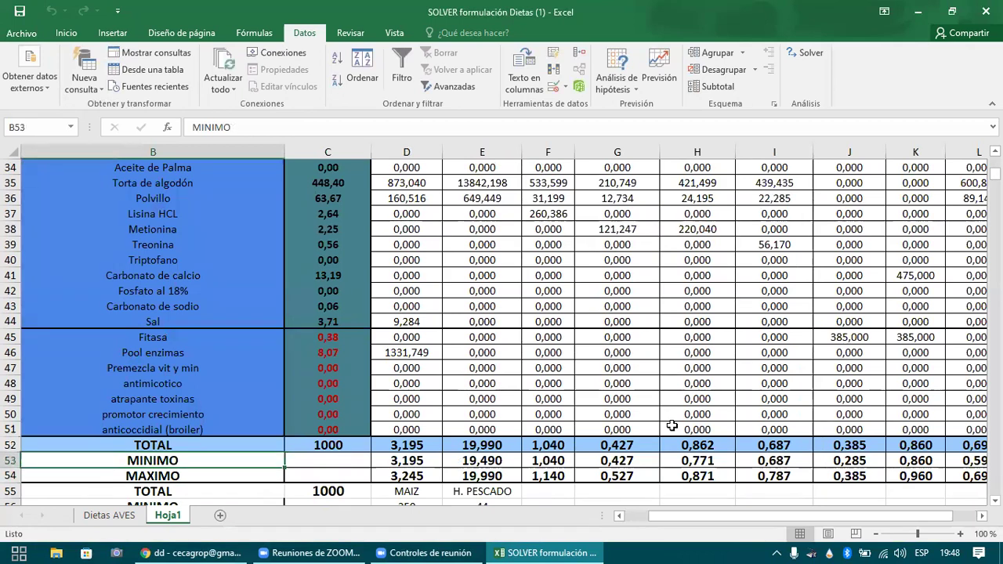
{"action": "key", "text": "Right"}
{"action": "key", "text": "Right"}
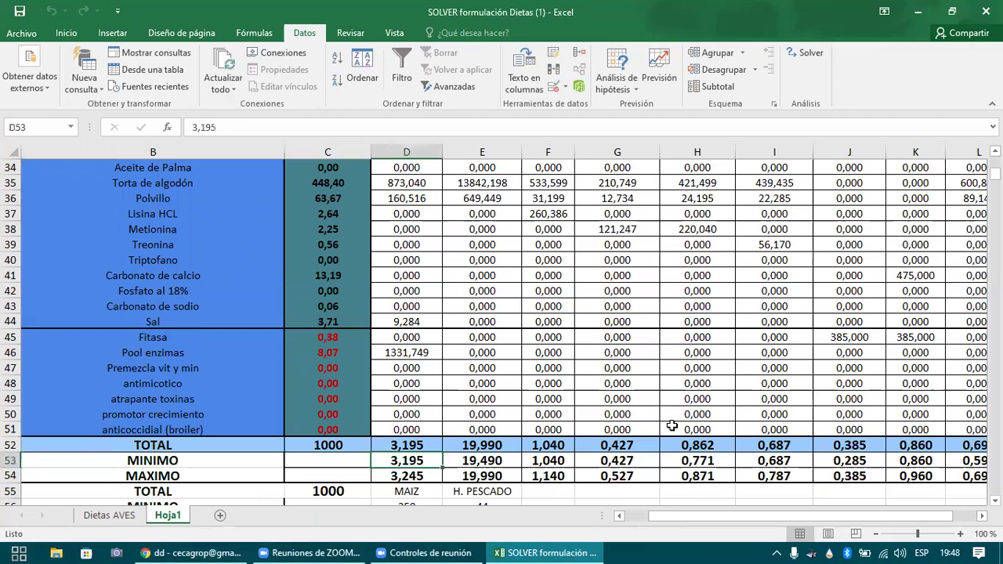
- Review the nutrient headings in row 29, from ENERGIA to SODIO, covered by the constraints
{"action": "key", "text": "ctrl+Up"}
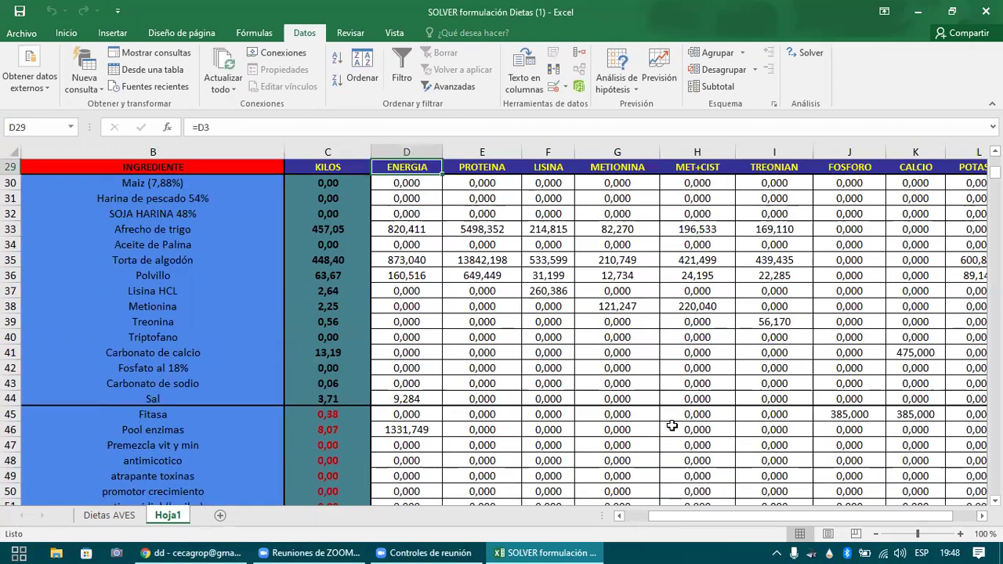
{"action": "key", "text": "Right"}
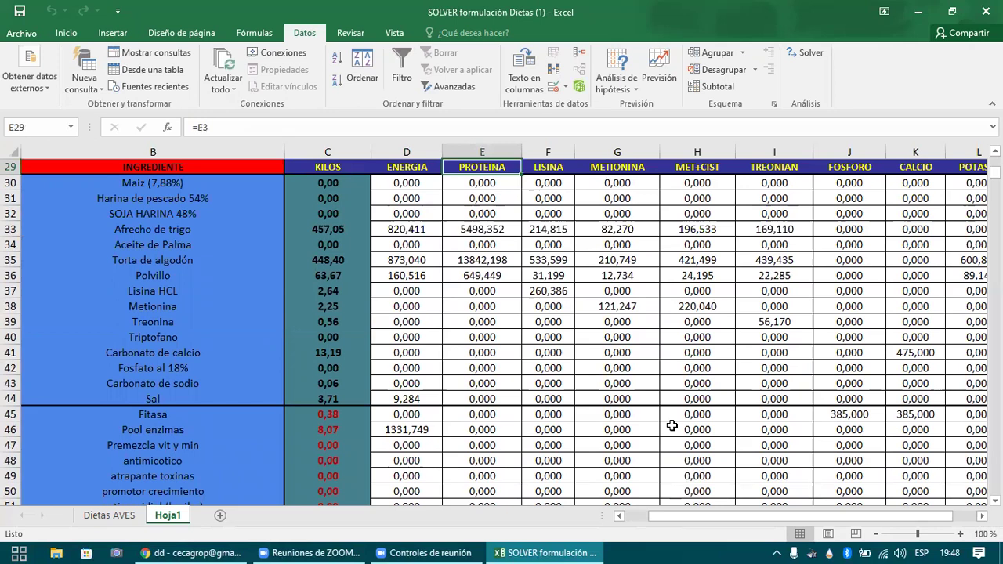
{"action": "key", "text": "Right"}
{"action": "key", "text": "Right"}
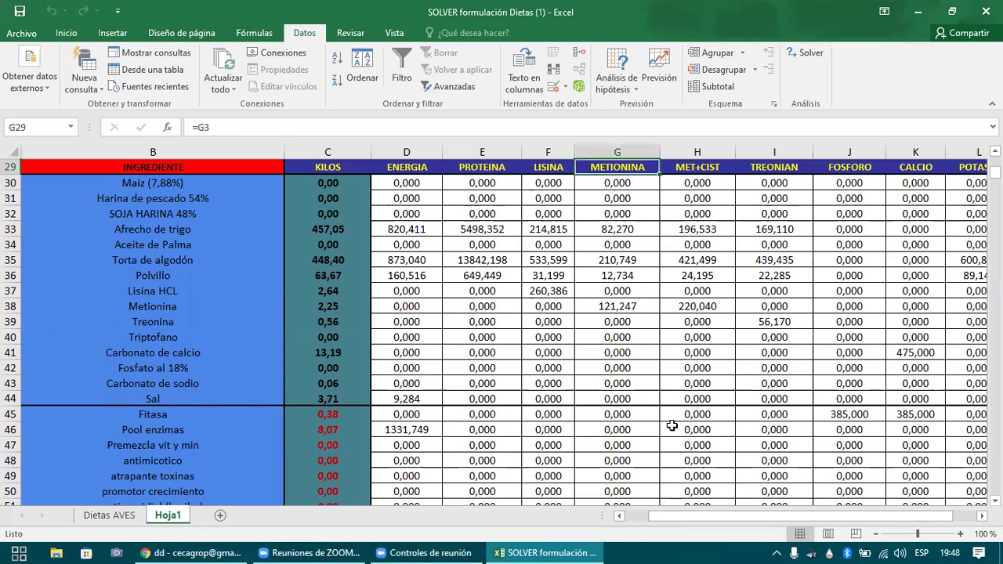
{"action": "key", "text": "Right"}
{"action": "key", "text": "Right"}
{"action": "key", "text": "Right"}
{"action": "key", "text": "Right"}
{"action": "key", "text": "Right"}
{"action": "key", "text": "Right"}
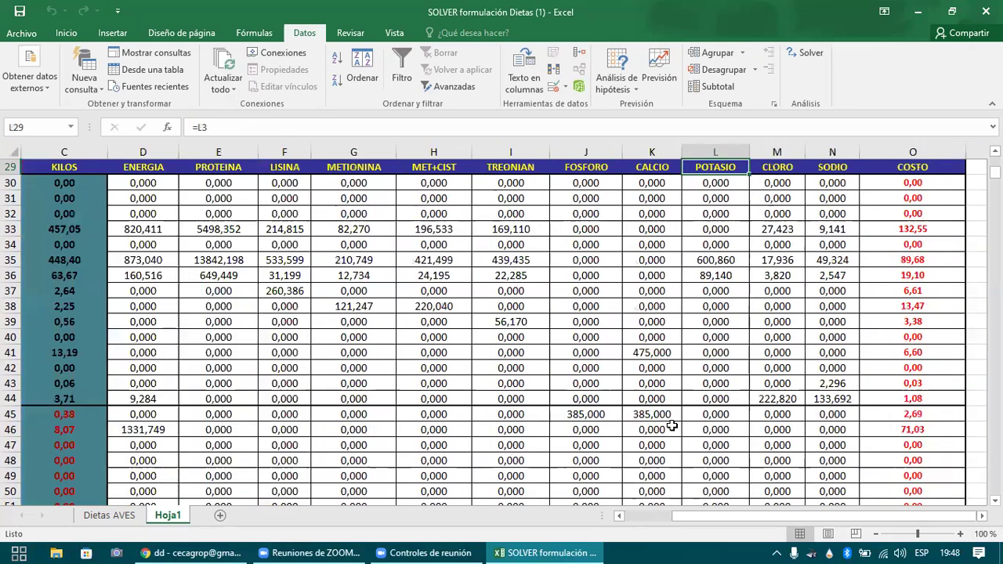
{"action": "key", "text": "Right"}
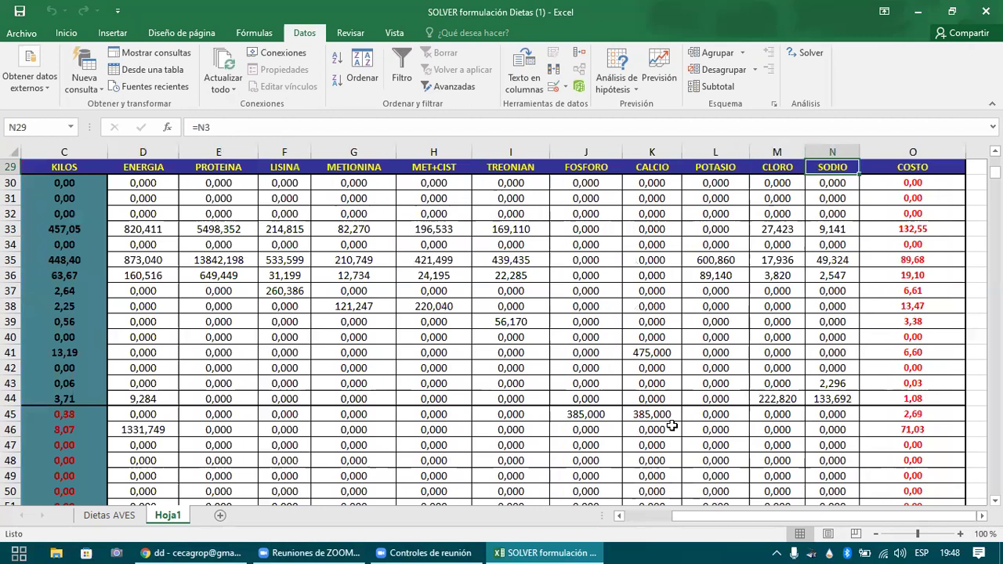
{"action": "key", "text": "Left"}
{"action": "key", "text": "Left"}
{"action": "key", "text": "Left"}
{"action": "key", "text": "Left"}
{"action": "key", "text": "Left"}
{"action": "key", "text": "Left"}
{"action": "key", "text": "Left"}
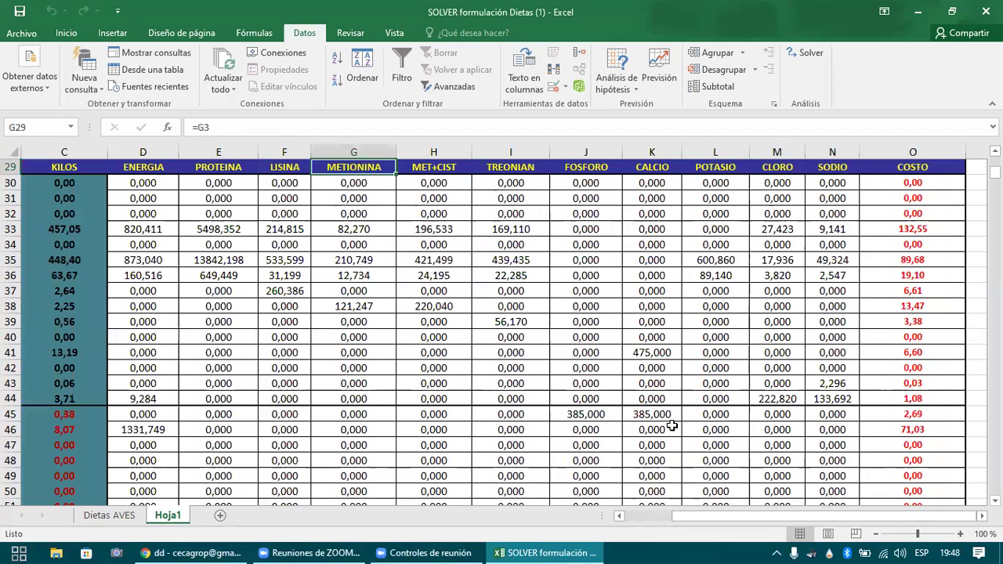
{"action": "key", "text": "Left"}
{"action": "key", "text": "Left"}
{"action": "key", "text": "Left"}
{"action": "key", "text": "Left"}
{"action": "key", "text": "Left"}
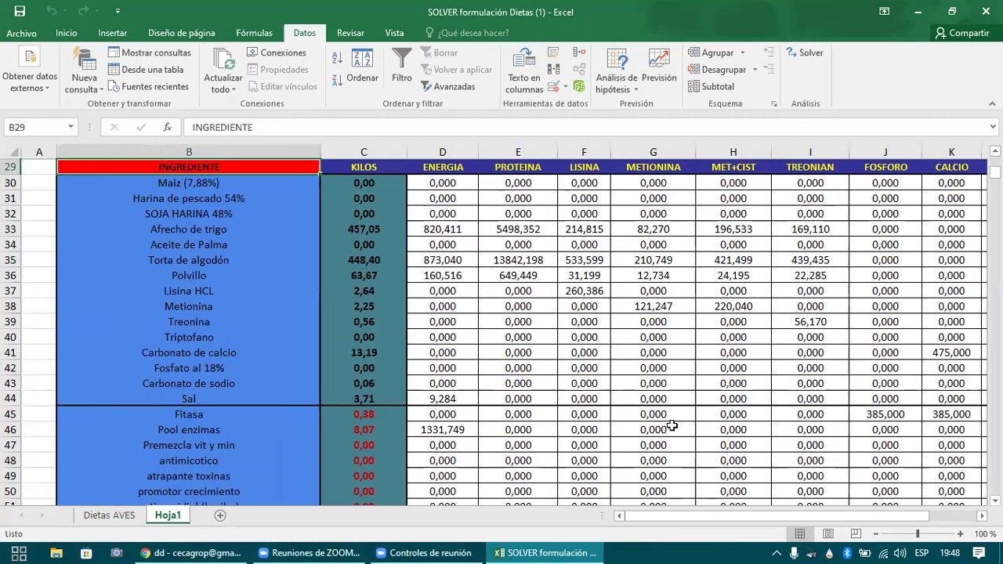
- Examine the kilos Solver assigned to the main ingredients, comparing Maiz, Afrecho de trigo, Aceite de Palma and Torta de algodón
{"action": "key", "text": "Down"}
{"action": "key", "text": "Right"}
{"action": "key", "text": "Down"}
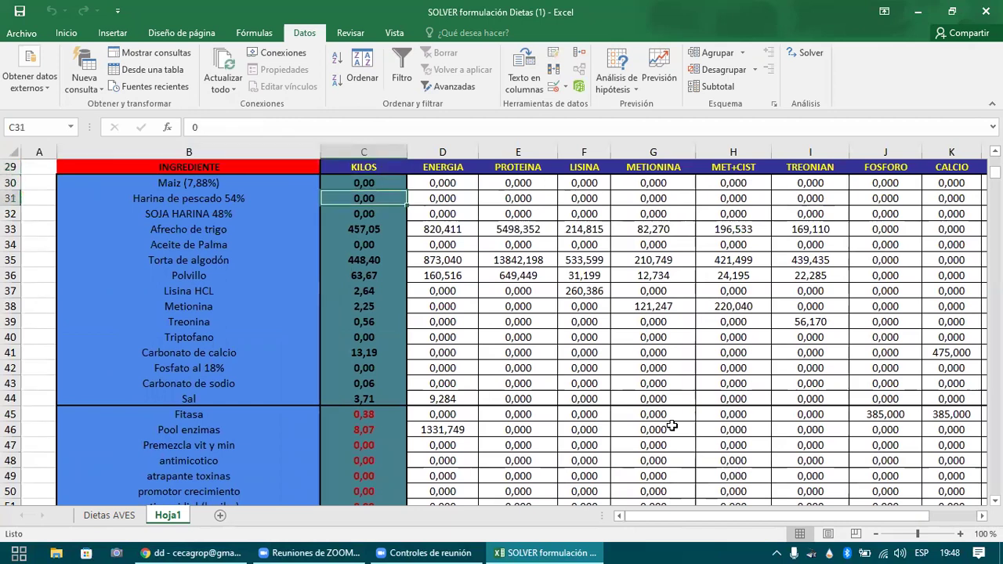
{"action": "key", "text": "Down"}
{"action": "key", "text": "Down"}
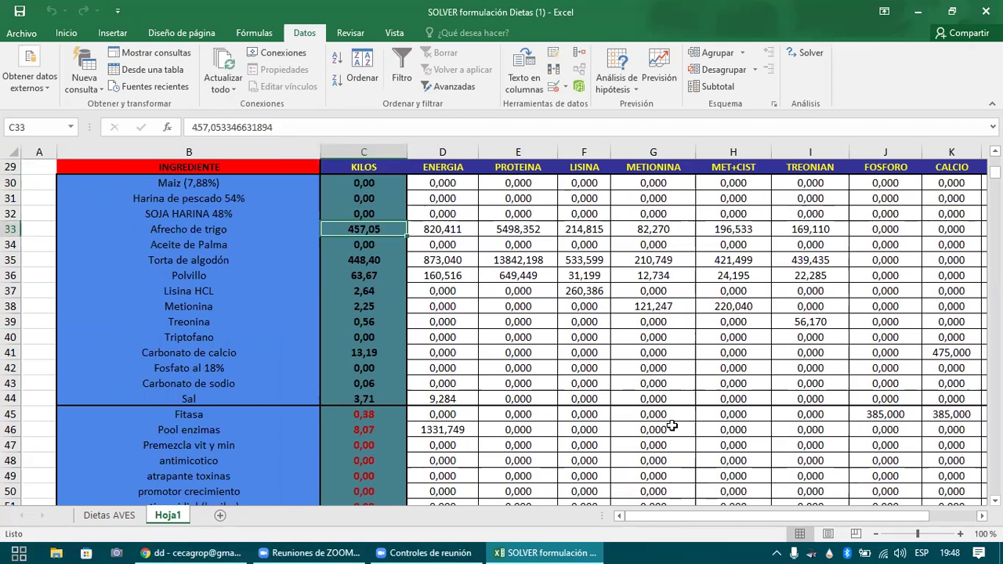
{"action": "key", "text": "Down"}
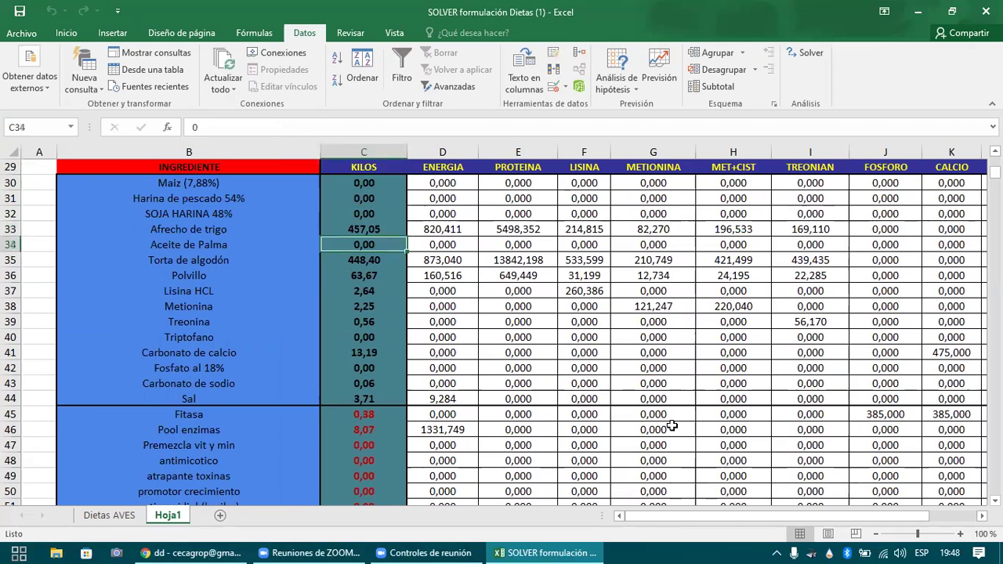
{"action": "key", "text": "Down"}
{"action": "key", "text": "Up"}
{"action": "key", "text": "Up"}
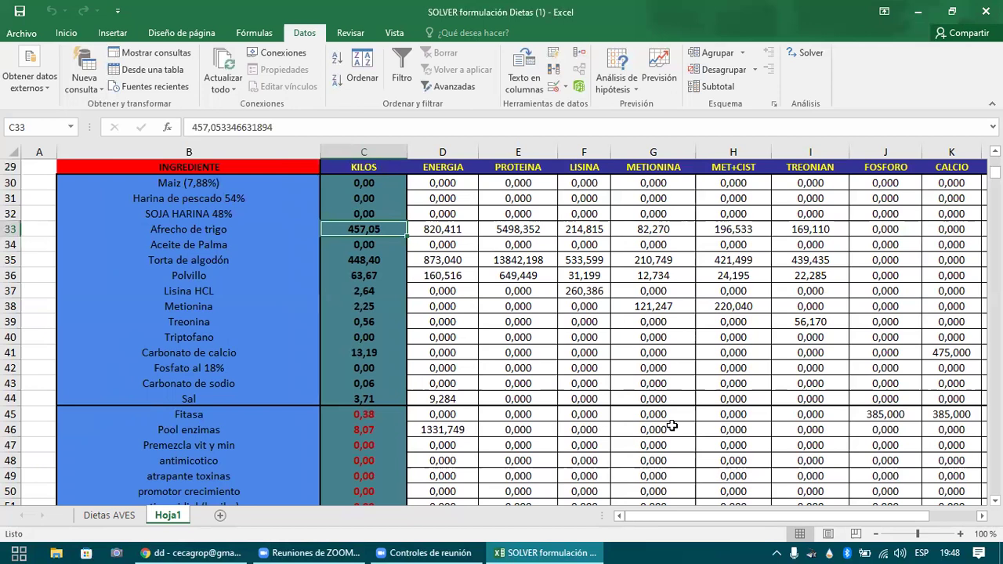
{"action": "key", "text": "Up"}
{"action": "key", "text": "Up"}
{"action": "key", "text": "Up"}
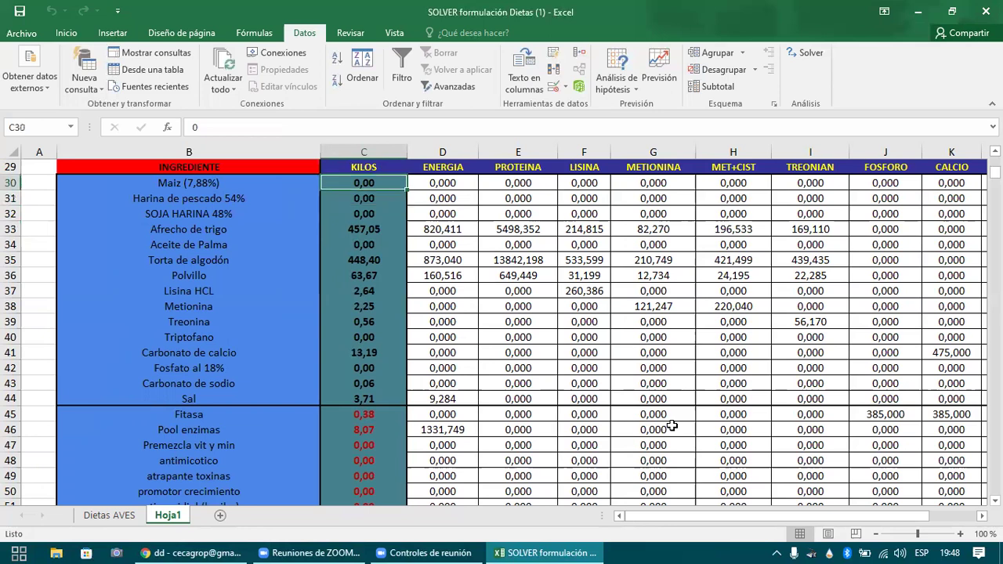
{"action": "key", "text": "Down"}
{"action": "key", "text": "Down"}
{"action": "key", "text": "Down"}
{"action": "key", "text": "Down"}
{"action": "key", "text": "Down"}
{"action": "key", "text": "Left"}
{"action": "key", "text": "Right"}
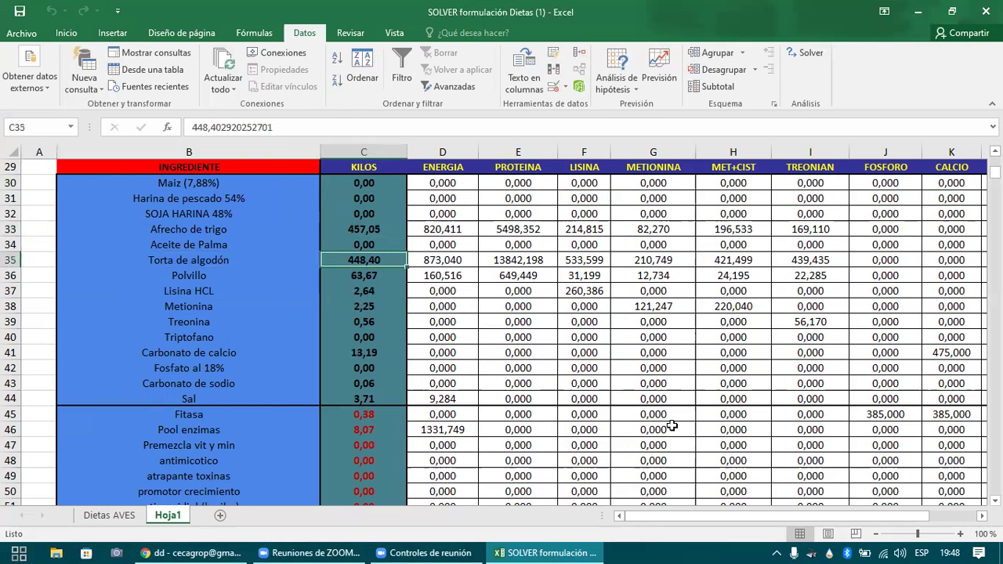
{"action": "key", "text": "Down"}
{"action": "key", "text": "Up"}
{"action": "key", "text": "Up"}
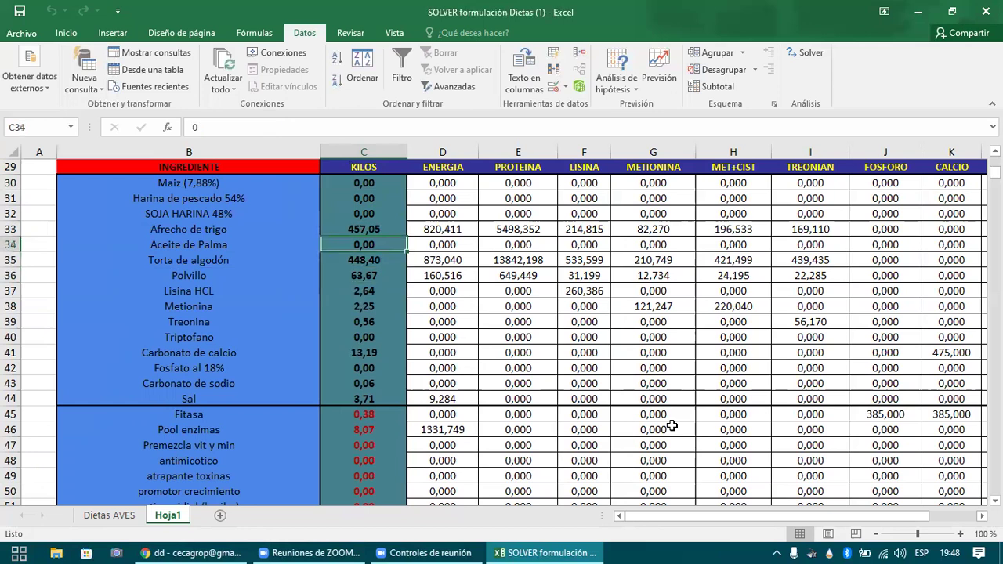
{"action": "key", "text": "Up"}
{"action": "key", "text": "Down"}
{"action": "key", "text": "Down"}
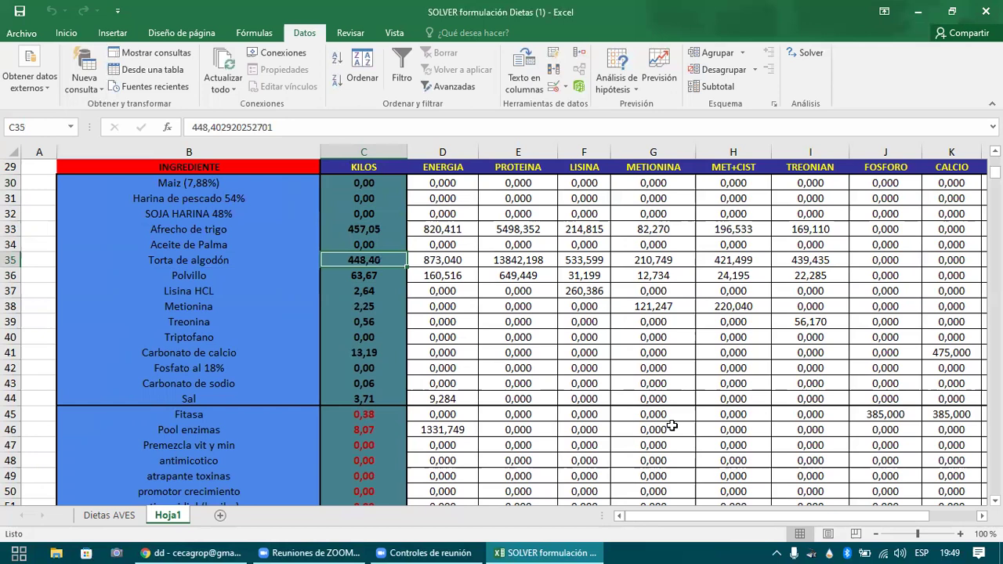
- Check the kilos of the remaining ingredients and additives in column C down to the TOTAL in row 52
{"action": "key", "text": "Down"}
{"action": "key", "text": "Down"}
{"action": "key", "text": "Down"}
{"action": "key", "text": "Down"}
{"action": "key", "text": "Down"}
{"action": "key", "text": "Down"}
{"action": "key", "text": "Down"}
{"action": "key", "text": "Down"}
{"action": "key", "text": "Down"}
{"action": "key", "text": "Down"}
{"action": "key", "text": "Down"}
{"action": "key", "text": "Down"}
{"action": "key", "text": "Down"}
{"action": "key", "text": "Down"}
{"action": "key", "text": "Down"}
{"action": "key", "text": "Down"}
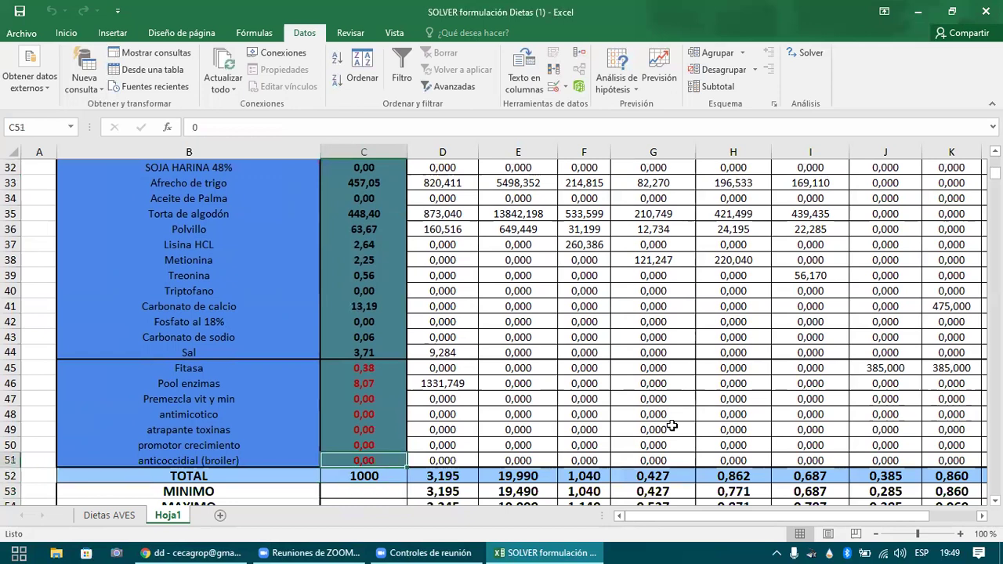
{"action": "key", "text": "Down"}
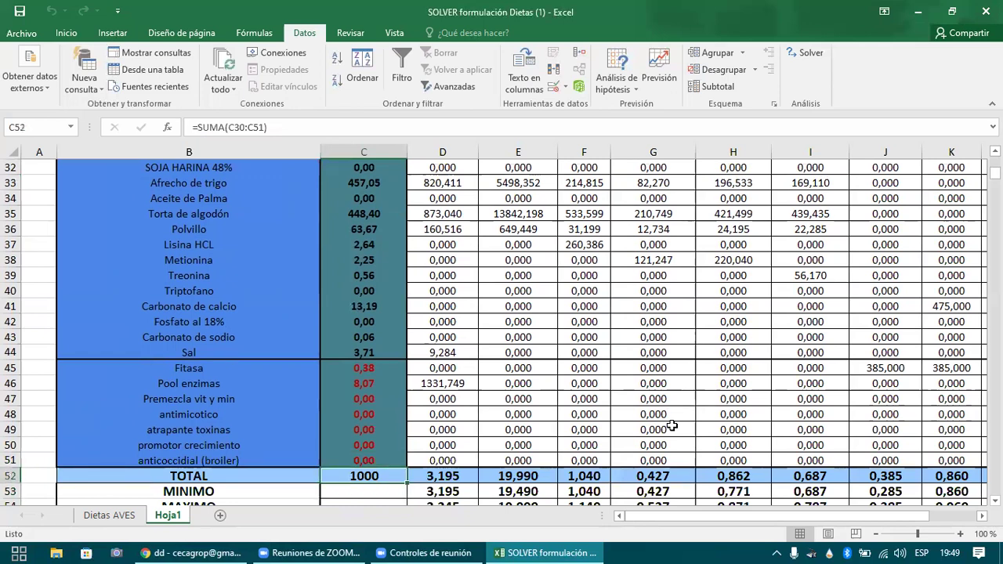
{"action": "key", "text": "Down"}
{"action": "key", "text": "Down"}
{"action": "key", "text": "Down"}
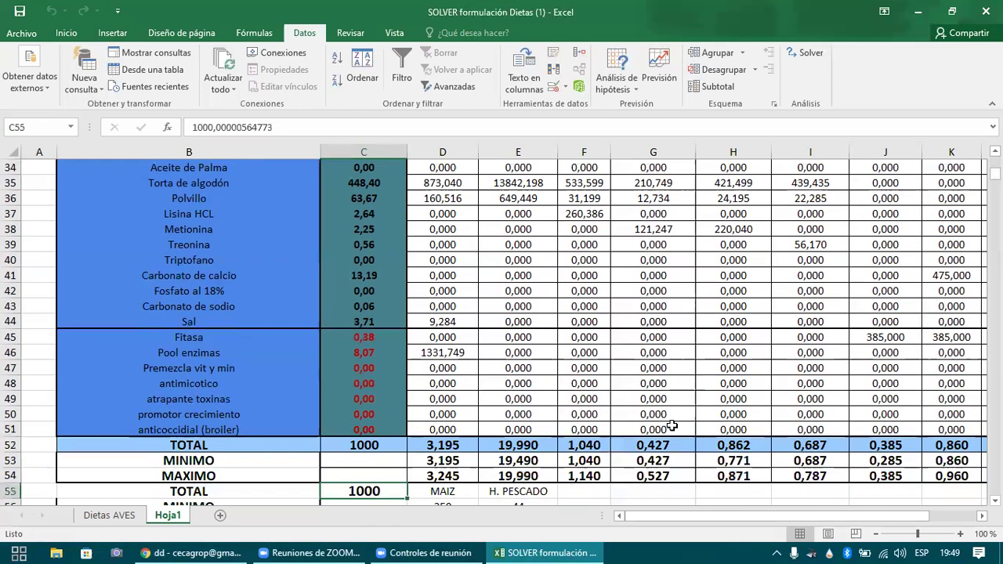
{"action": "key", "text": "Up"}
{"action": "key", "text": "Up"}
{"action": "key", "text": "Up"}
{"action": "key", "text": "Up"}
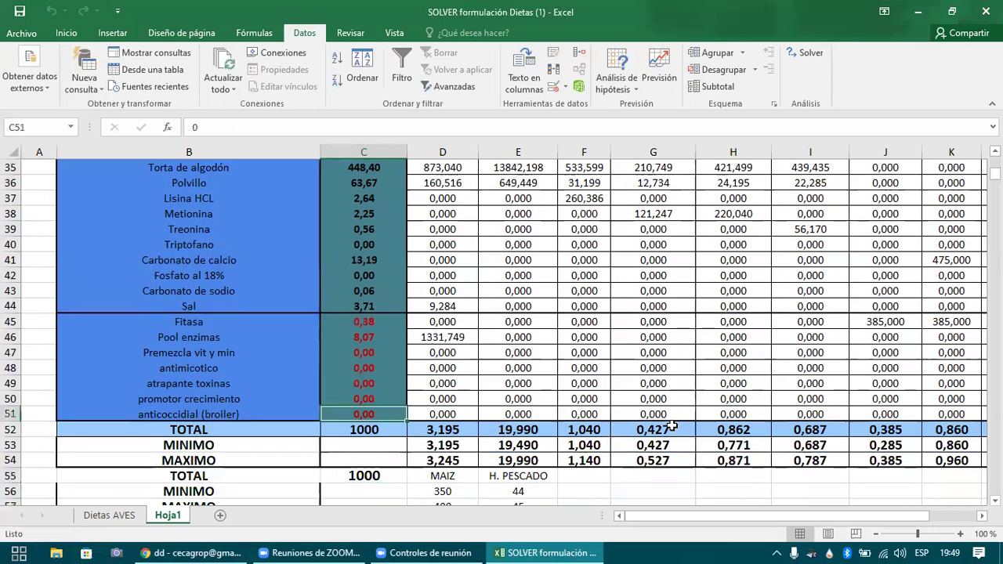
{"action": "key", "text": "Down"}
{"action": "key", "text": "Down"}
{"action": "key", "text": "Down"}
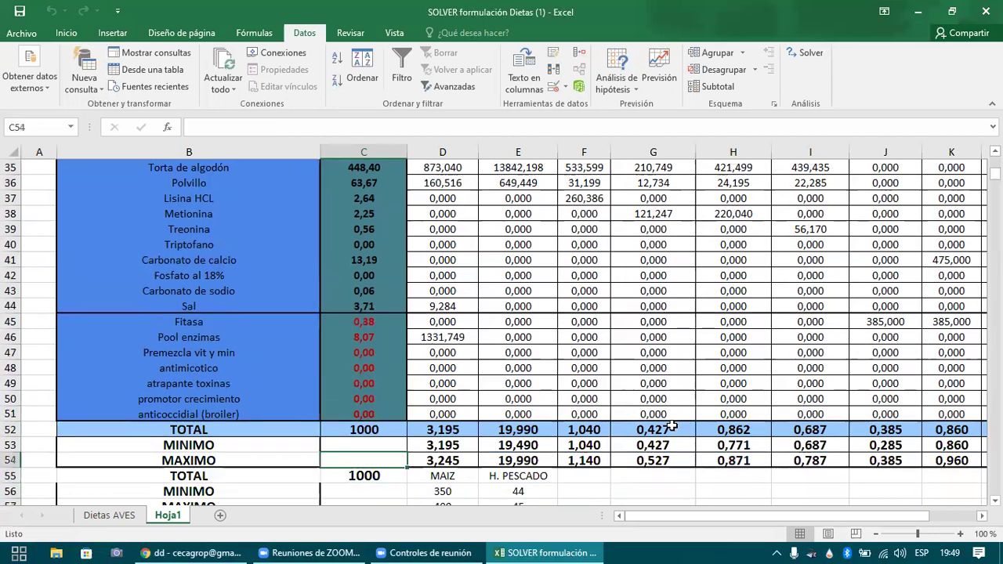
- Look at the ingredient minimum and maximum limits for MAIZ and H. PESCADO below the nutrient limits
{"action": "key", "text": "Down"}
{"action": "key", "text": "Down"}
{"action": "key", "text": "Down"}
{"action": "key", "text": "Down"}
{"action": "key", "text": "Down"}
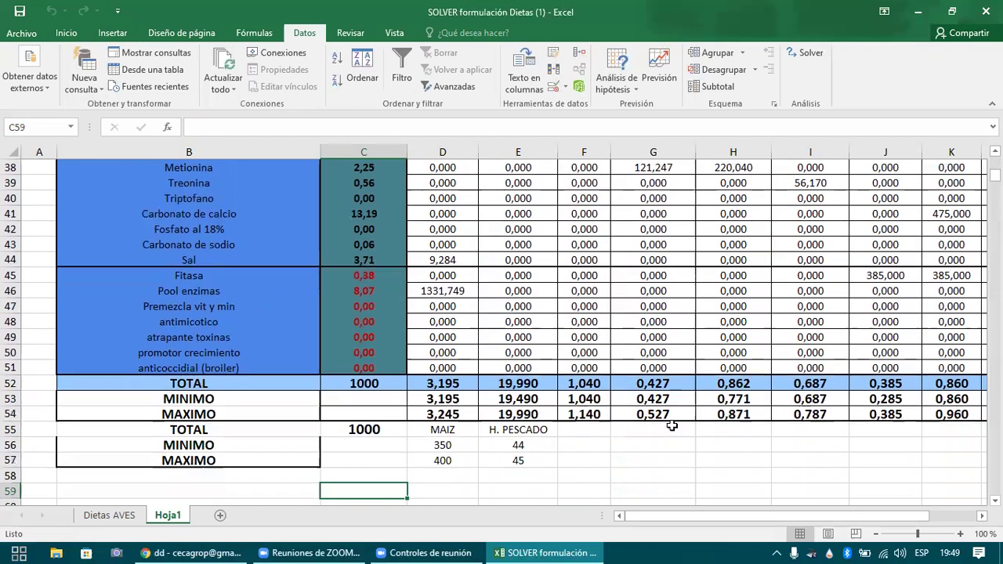
{"action": "key", "text": "Down"}
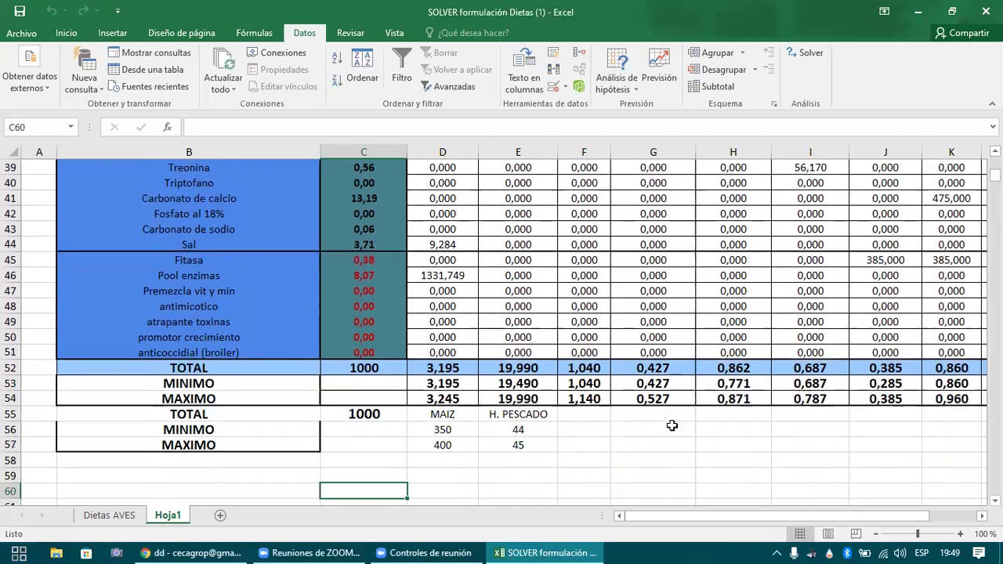
{"action": "key", "text": "Up"}
{"action": "key", "text": "Up"}
{"action": "key", "text": "Up"}
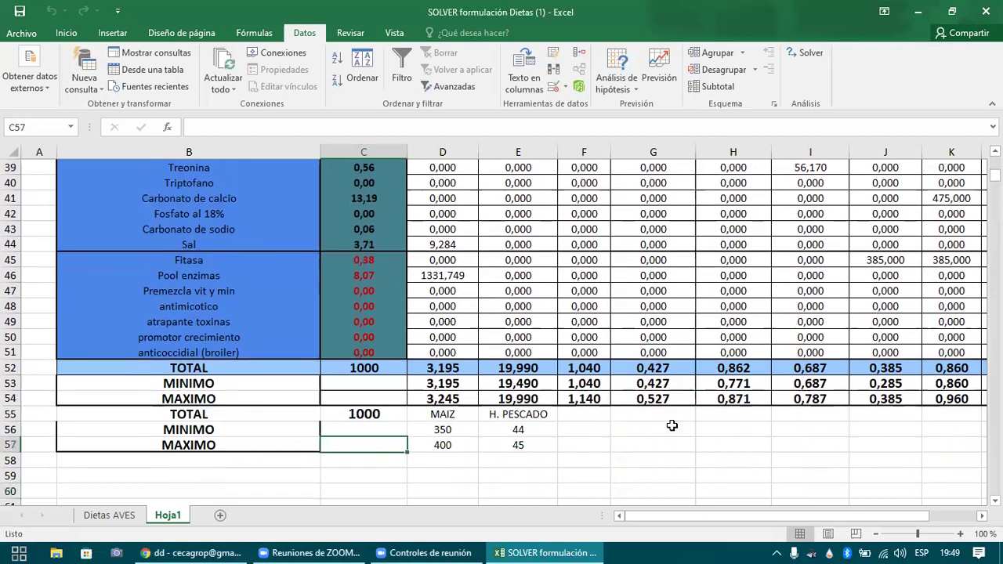
{"action": "key", "text": "Up"}
{"action": "key", "text": "Right"}
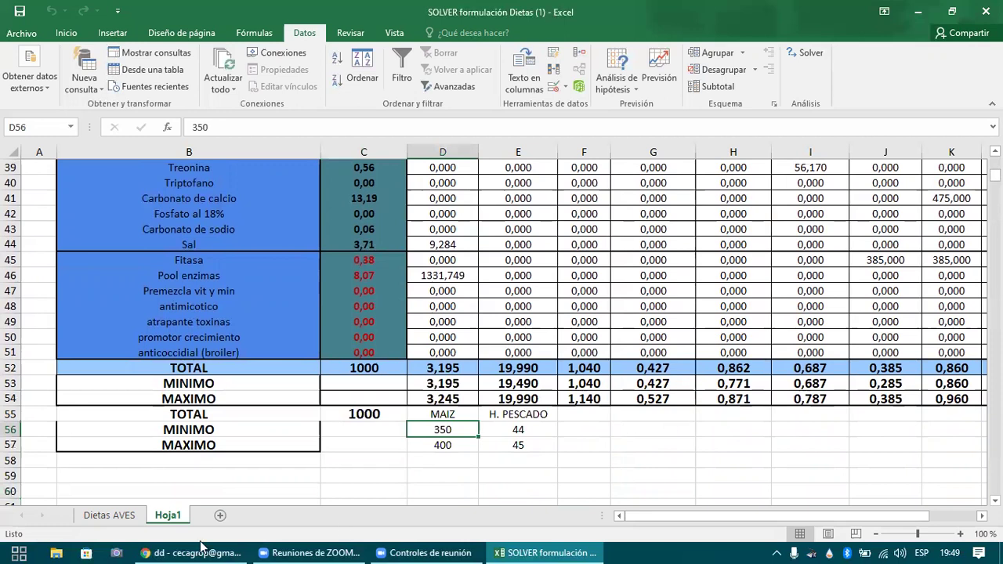
- Switch to Chrome, look over the FEDNA page on calcium sources, and return to the Excel workbook
{"action": "key", "text": "alt+Tab"}
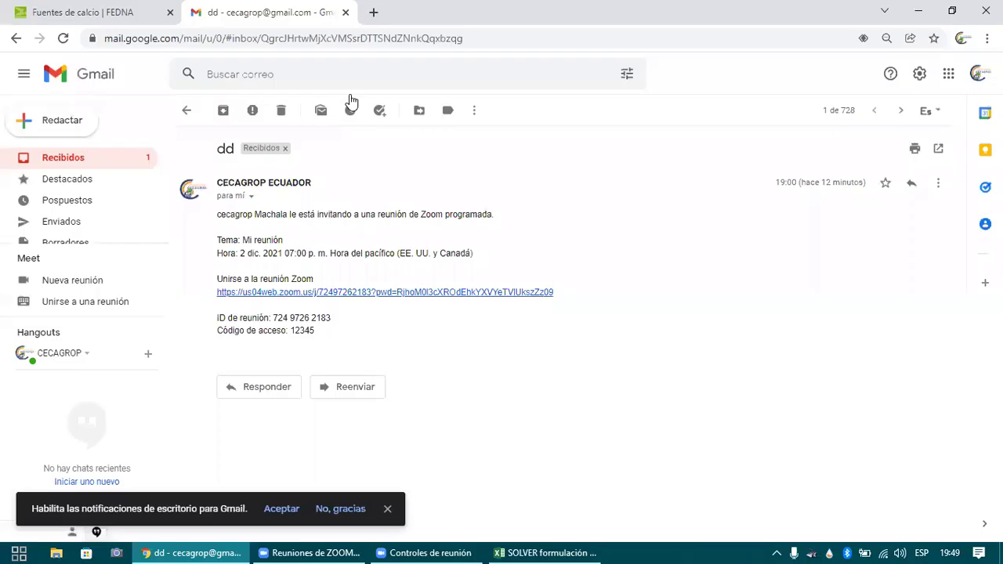
{"action": "key", "text": "ctrl+shift+Tab"}
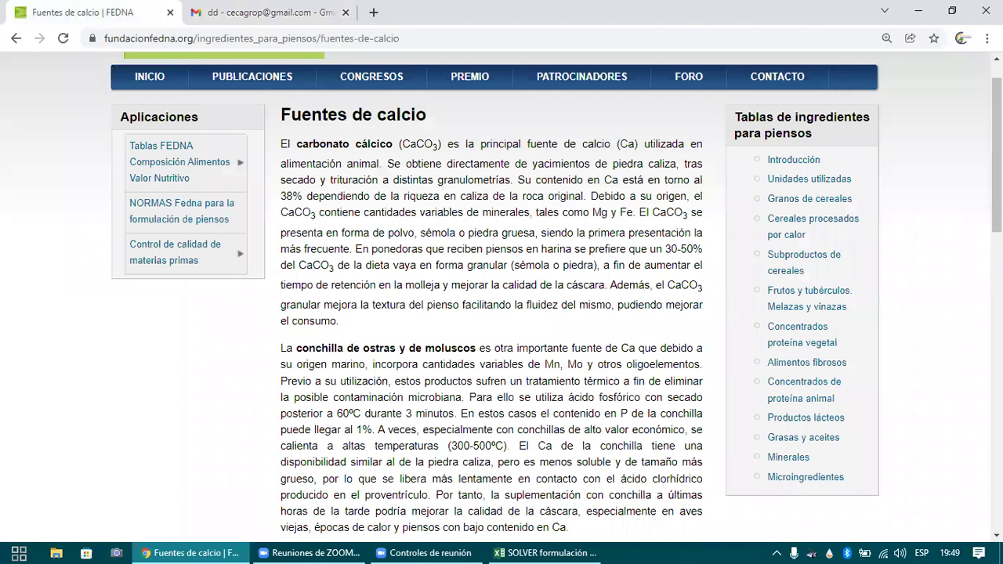
{"action": "scroll", "coordinate": [538, 505], "scroll_direction": "up", "scroll_amount": 1}
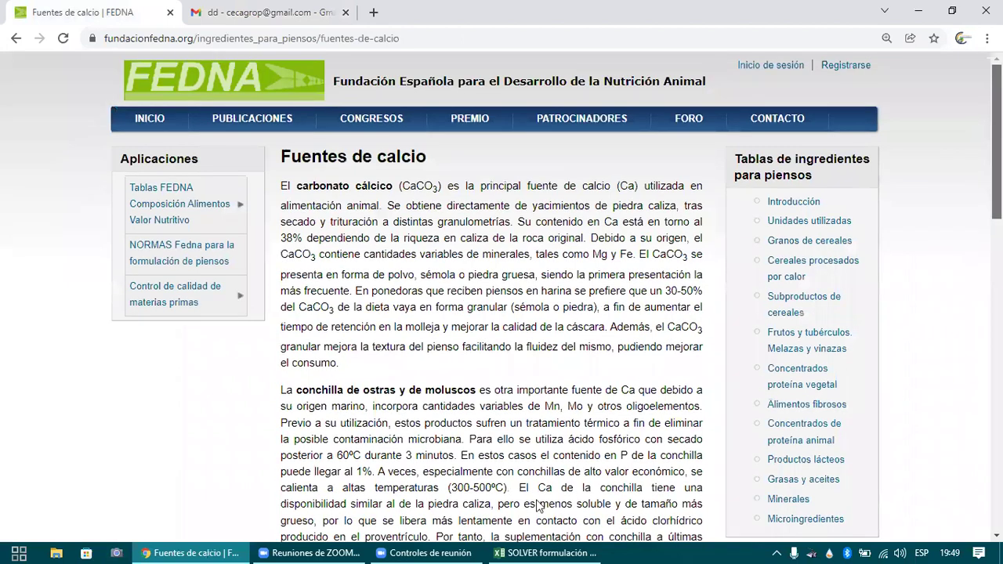
{"action": "scroll", "coordinate": [539, 505], "scroll_direction": "down", "scroll_amount": 1}
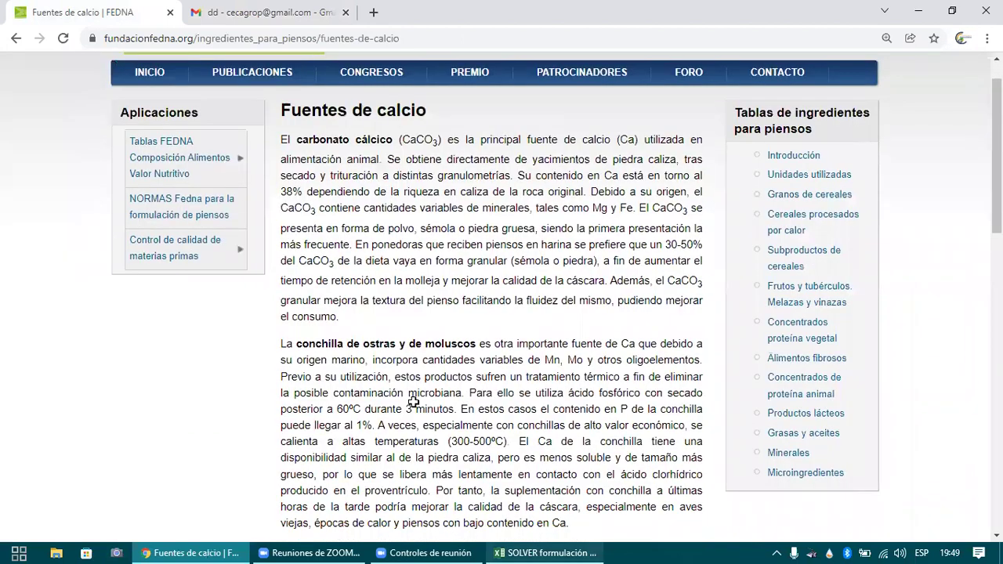
{"action": "key", "text": "alt+Tab"}
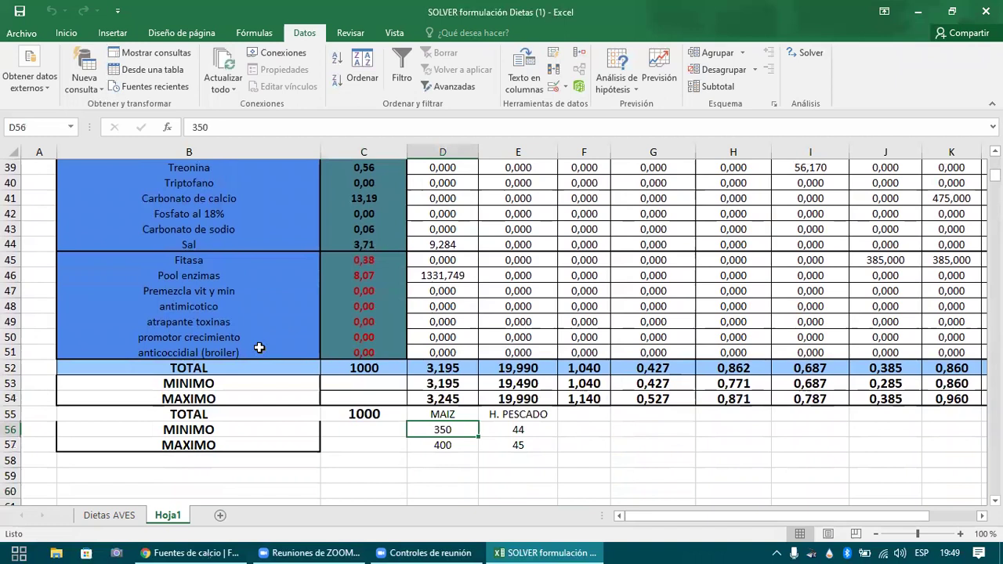
- Review the KILOS column from Maiz (7,88%) down to TOTAL, along with the MAIZ limits beneath it
{"action": "left_click", "coordinate": [344, 233]}
{"action": "key", "text": "ctrl+Up"}
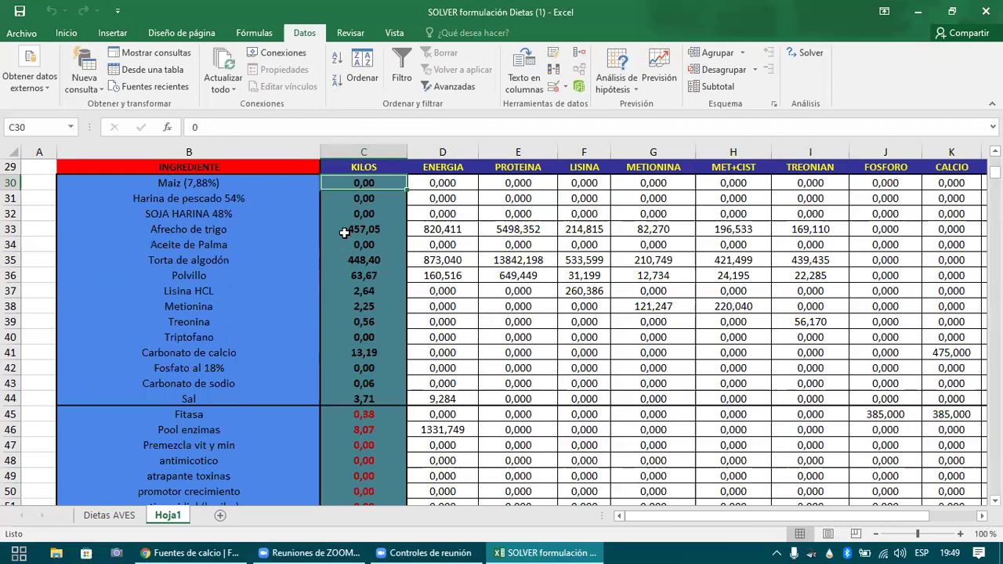
{"action": "key", "text": "Right"}
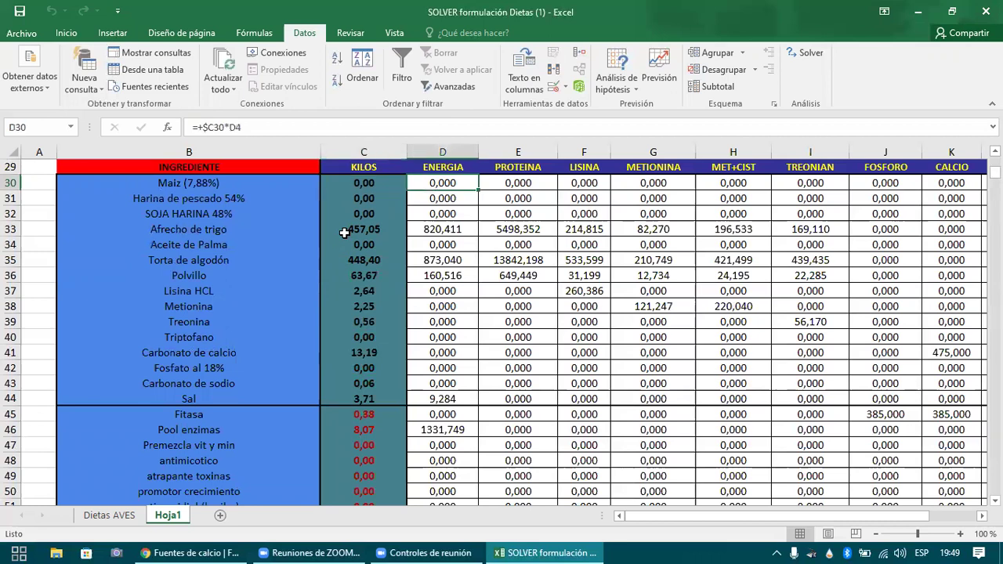
{"action": "key", "text": "Left"}
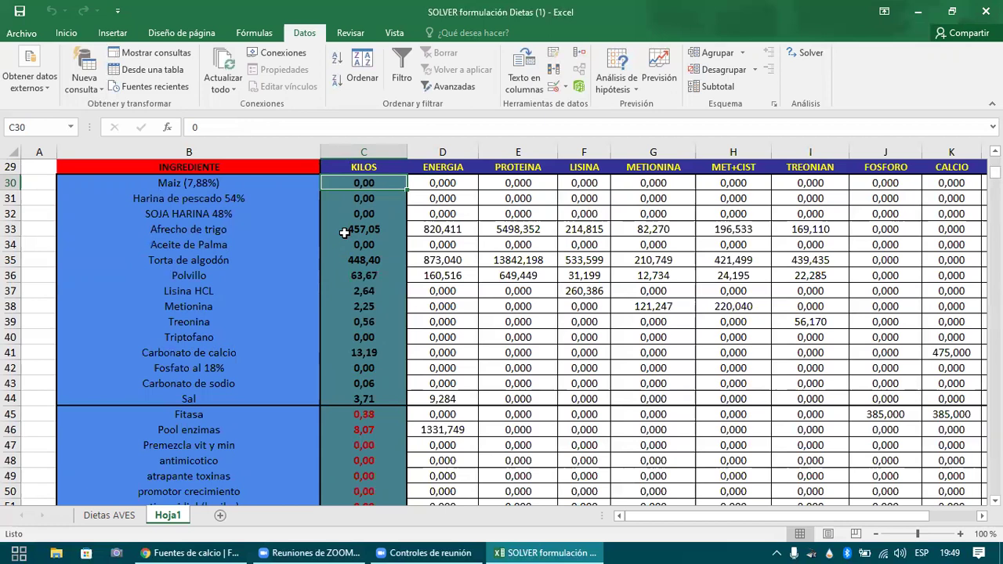
{"action": "key", "text": "ctrl+Down"}
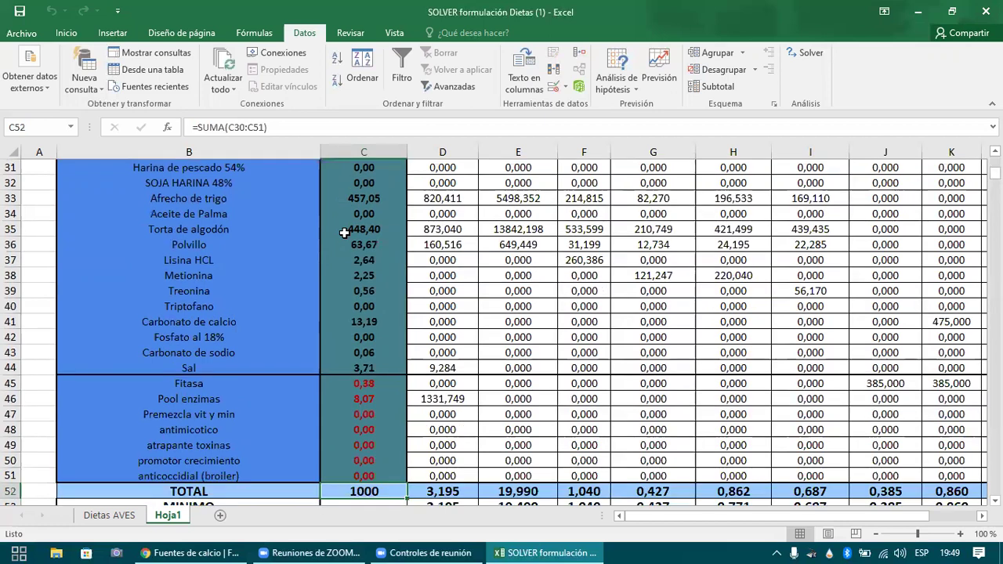
{"action": "key", "text": "Down"}
{"action": "key", "text": "Down"}
{"action": "key", "text": "Down"}
{"action": "key", "text": "Down"}
{"action": "scroll", "coordinate": [344, 233], "scroll_direction": "down", "scroll_amount": 1}
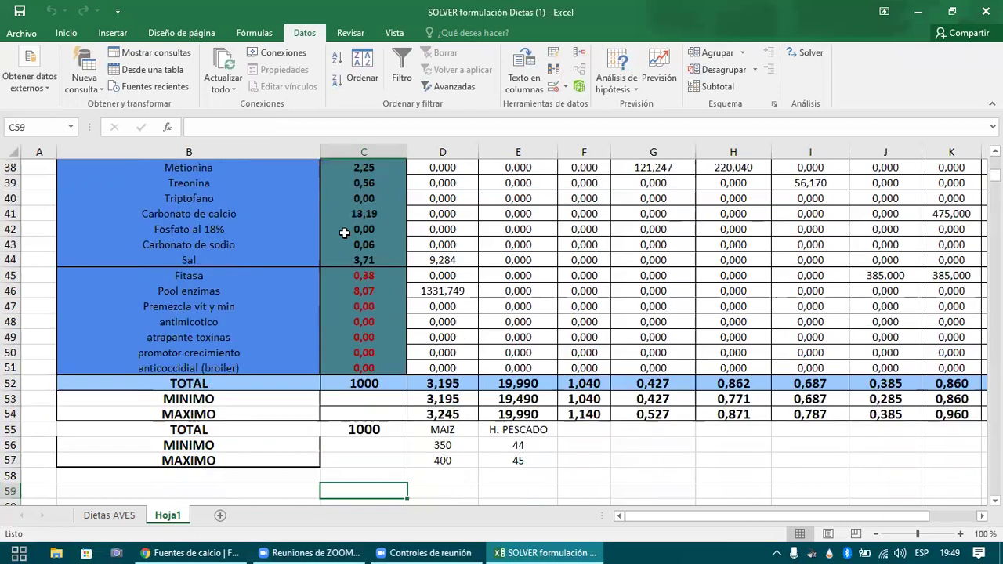
{"action": "key", "text": "Right"}
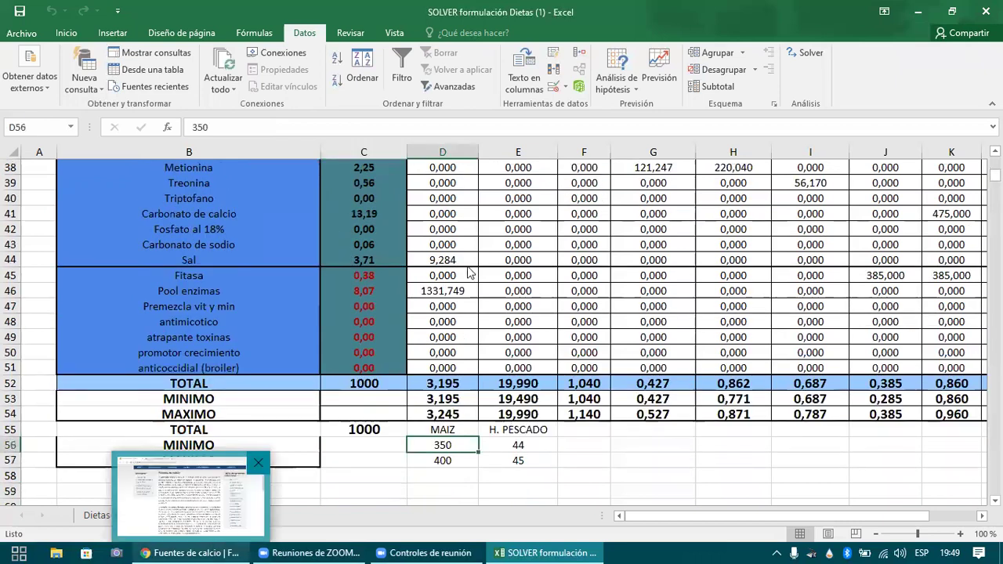
- Switch to Chrome, open the FEDNA Maíz nacional entry under Granos de cereales, and check its maximum inclusion limits for Avicultura
{"action": "left_click", "coordinate": [213, 543]}
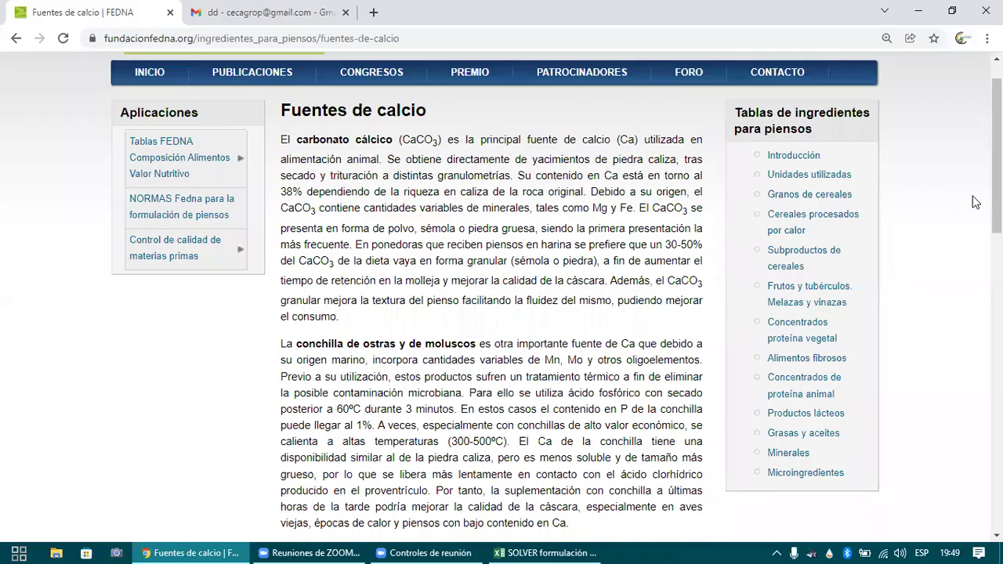
{"action": "left_click", "coordinate": [838, 202]}
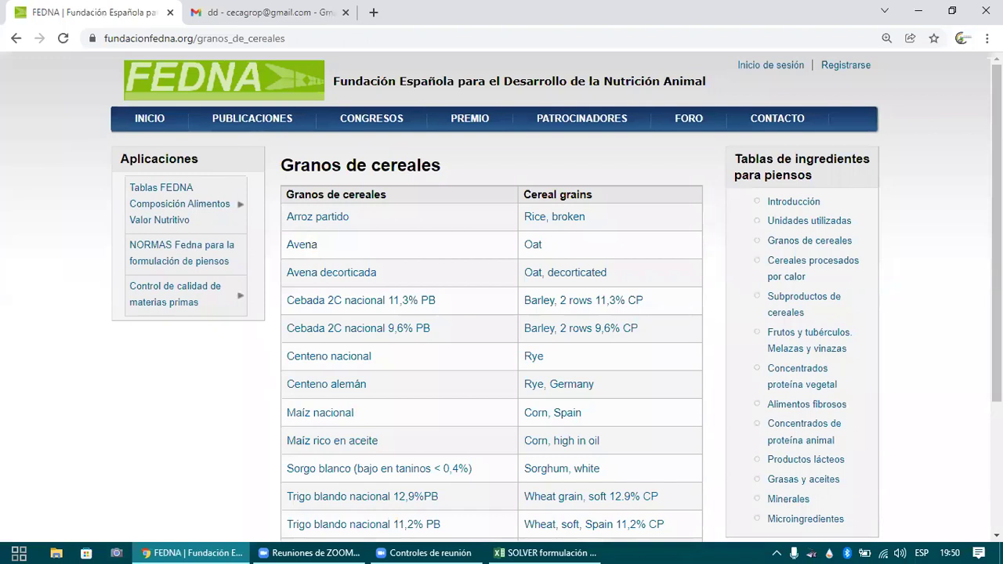
{"action": "scroll", "coordinate": [640, 218], "scroll_direction": "down", "scroll_amount": 2}
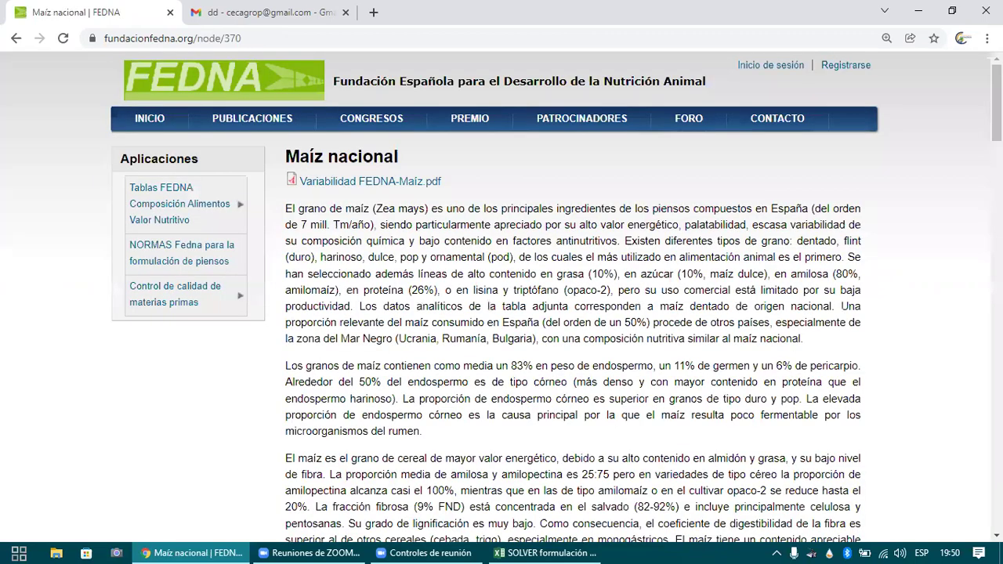
{"action": "left_click_drag", "start_coordinate": [997, 98], "coordinate": [997, 492]}
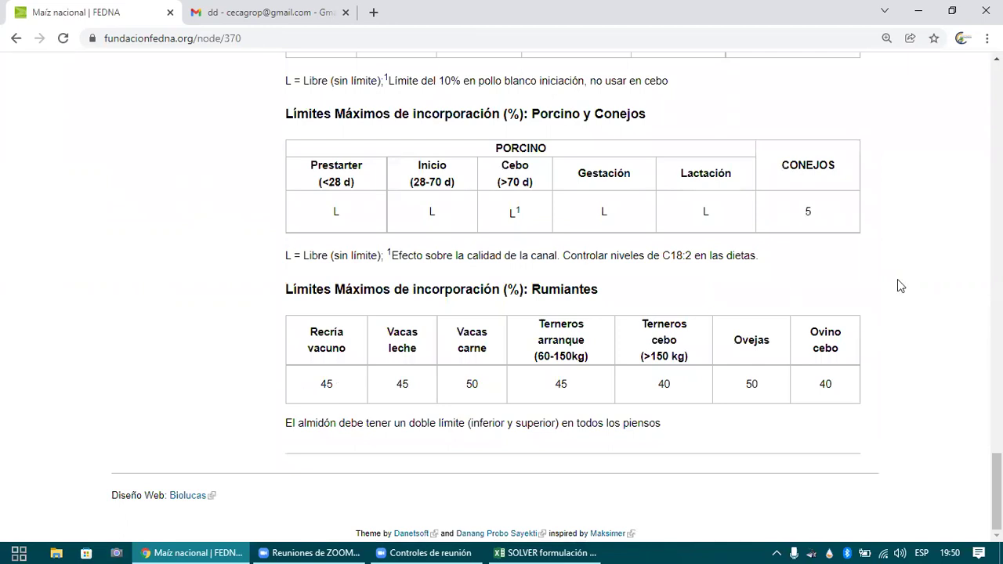
{"action": "scroll", "coordinate": [900, 285], "scroll_direction": "up", "scroll_amount": 1}
{"action": "scroll", "coordinate": [900, 285], "scroll_direction": "up", "scroll_amount": 3}
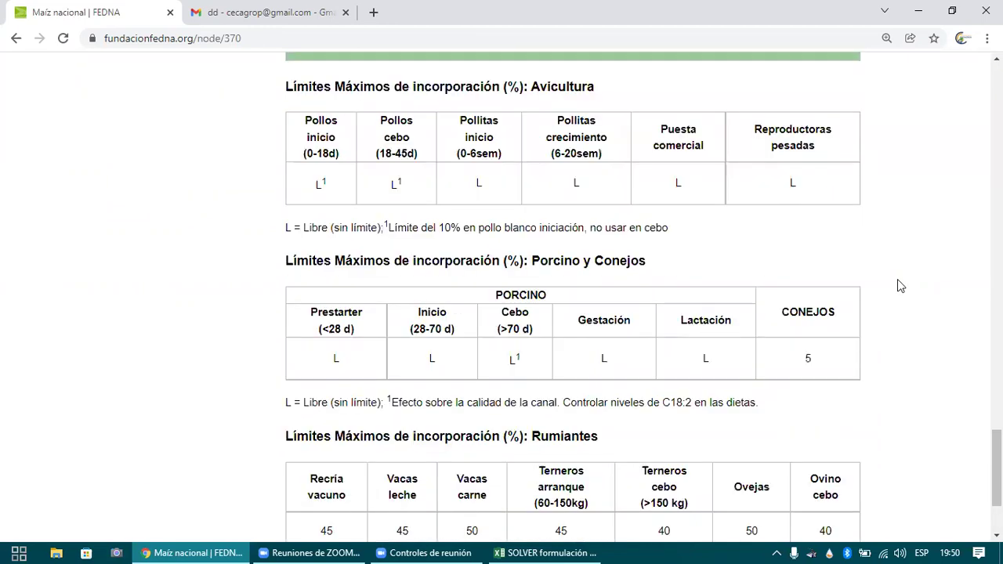
{"action": "scroll", "coordinate": [901, 285], "scroll_direction": "up", "scroll_amount": 1}
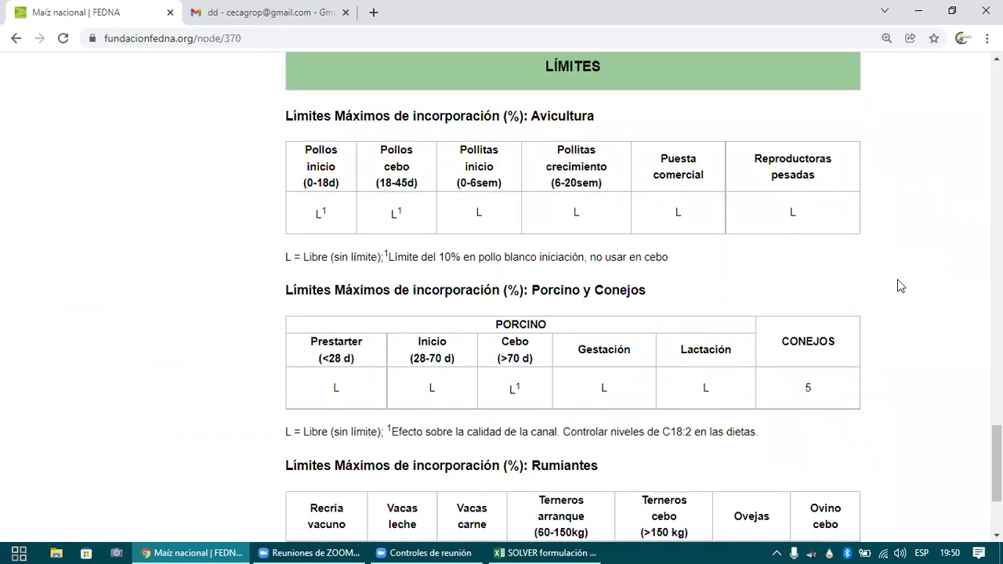
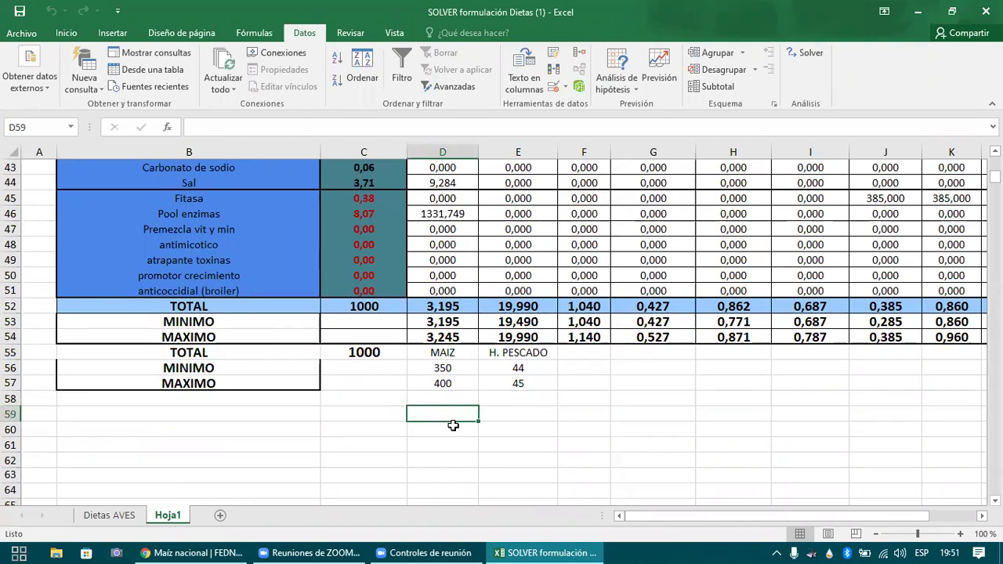
- In the Excel workbook, set up a rule of three below the limits with 1000 in D59, 100 in E59 and 10 in E60
{"action": "type", "text": "1000"}
{"action": "key", "text": "Tab"}
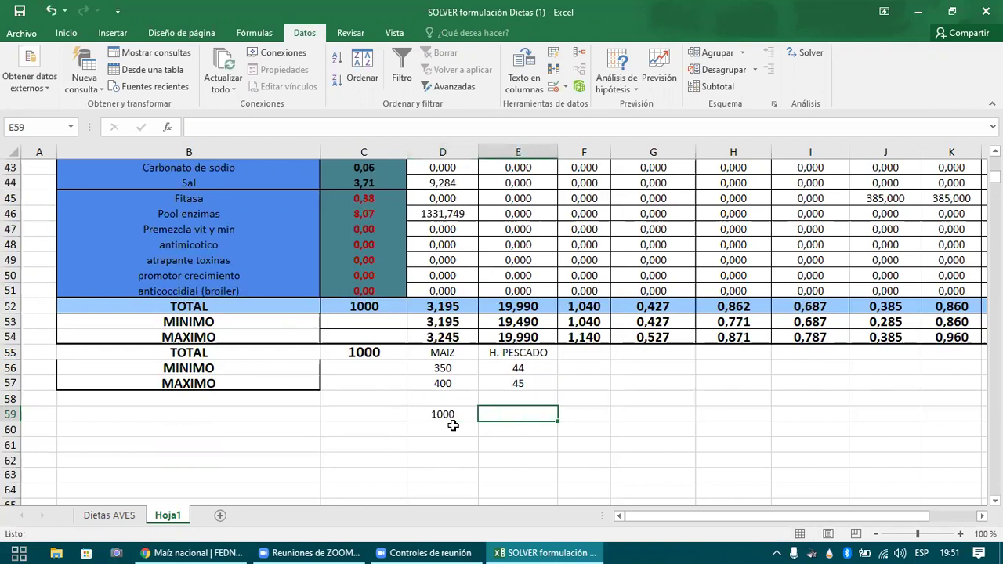
{"action": "type", "text": "100"}
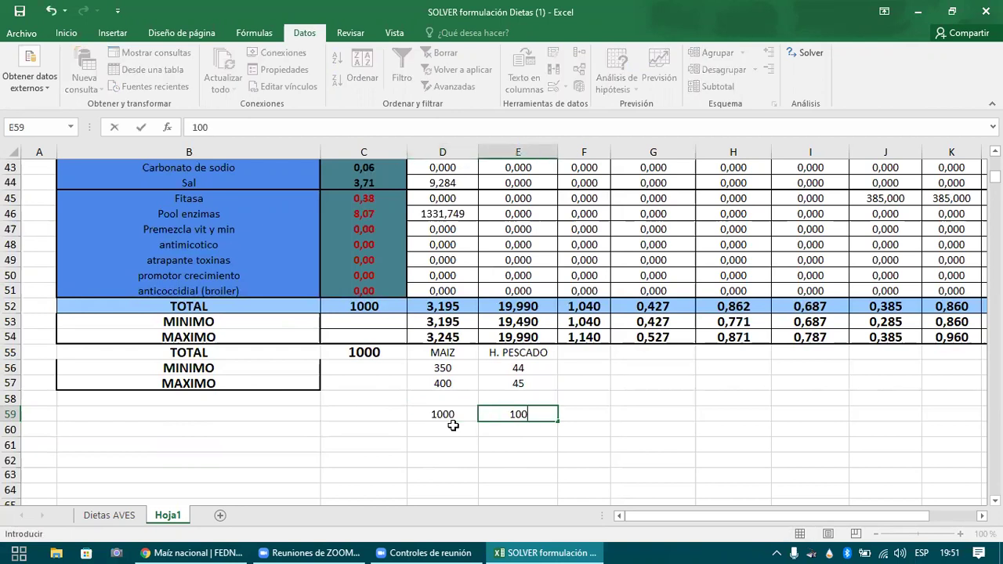
{"action": "key", "text": "Return"}
{"action": "left_click", "coordinate": [453, 425]}
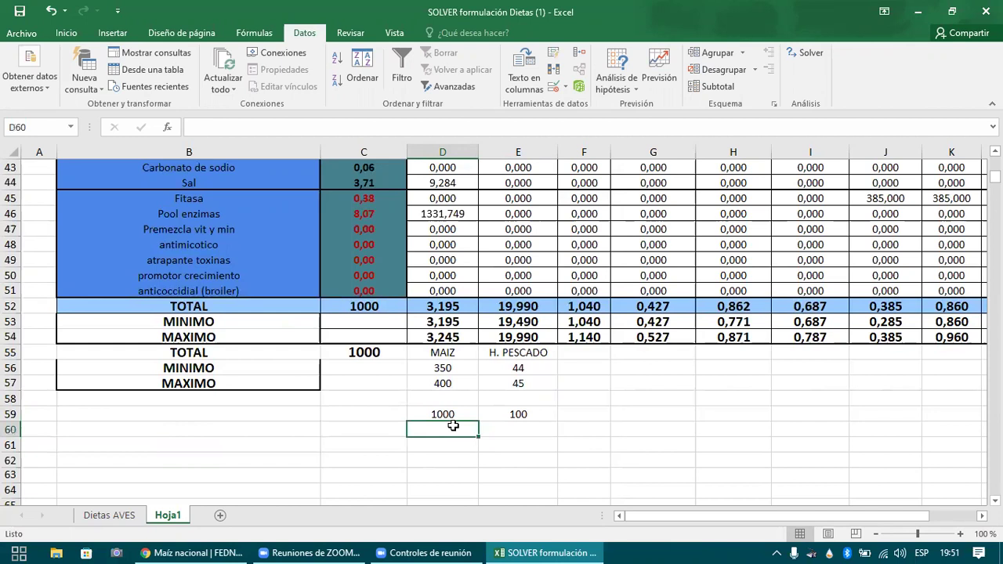
{"action": "key", "text": "Right"}
{"action": "type", "text": "10"}
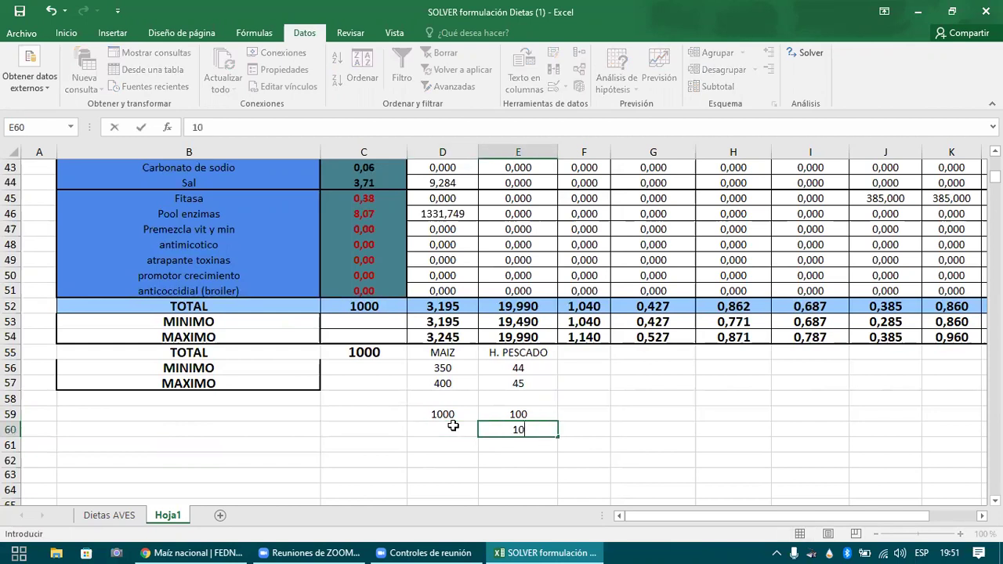
- Calculate the kilos equivalent to the percentage in D60 with the formula =(E60*D59)/E59
{"action": "left_click", "coordinate": [453, 425]}
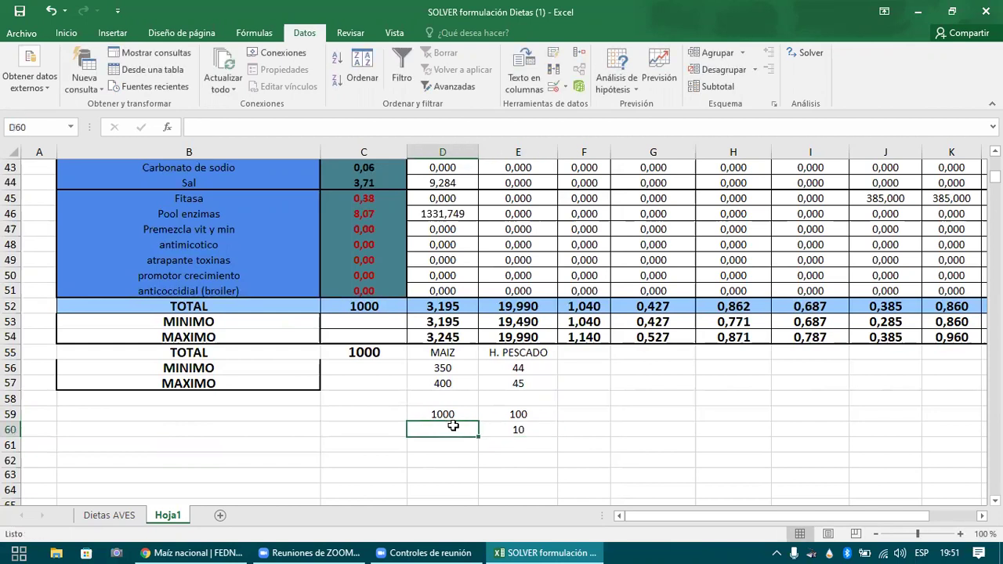
{"action": "type", "text": "=("}
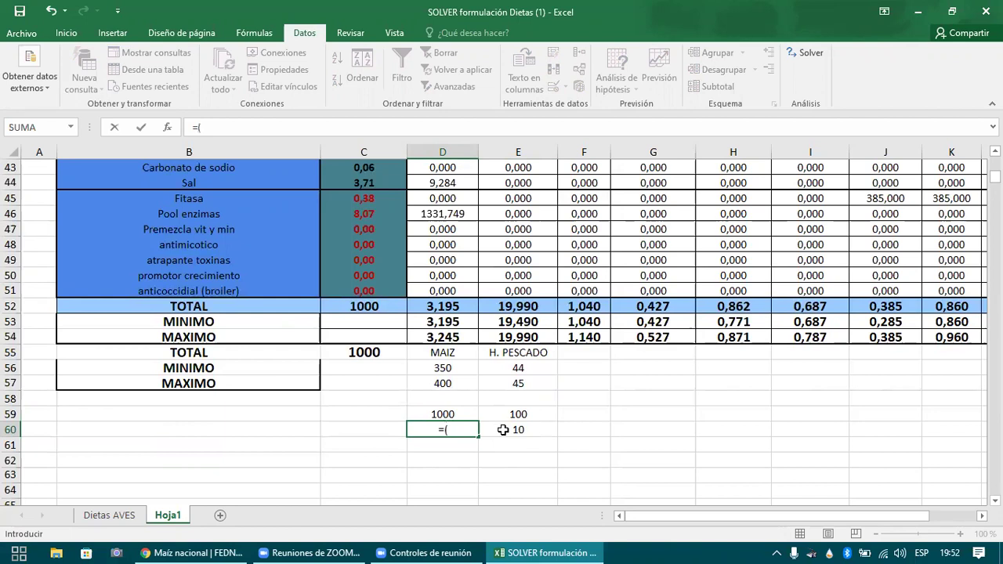
{"action": "left_click", "coordinate": [503, 429]}
{"action": "type", "text": "*"}
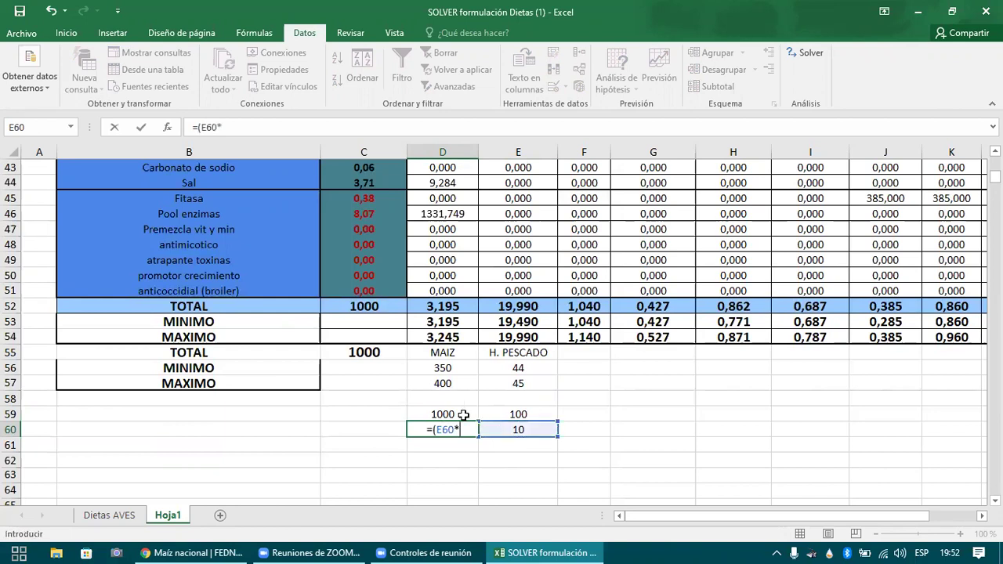
{"action": "left_click", "coordinate": [463, 415]}
{"action": "type", "text": ")/"}
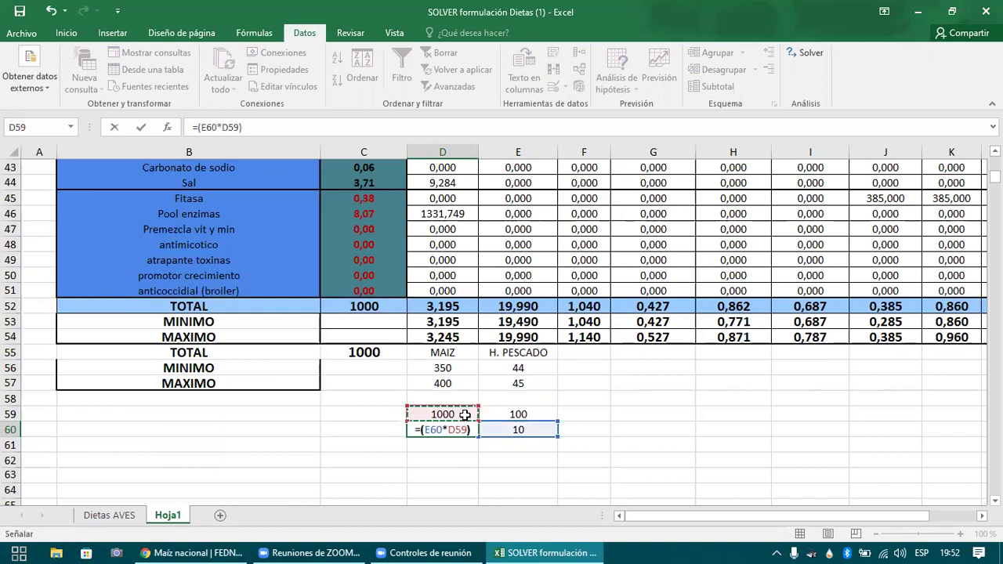
{"action": "left_click", "coordinate": [510, 412]}
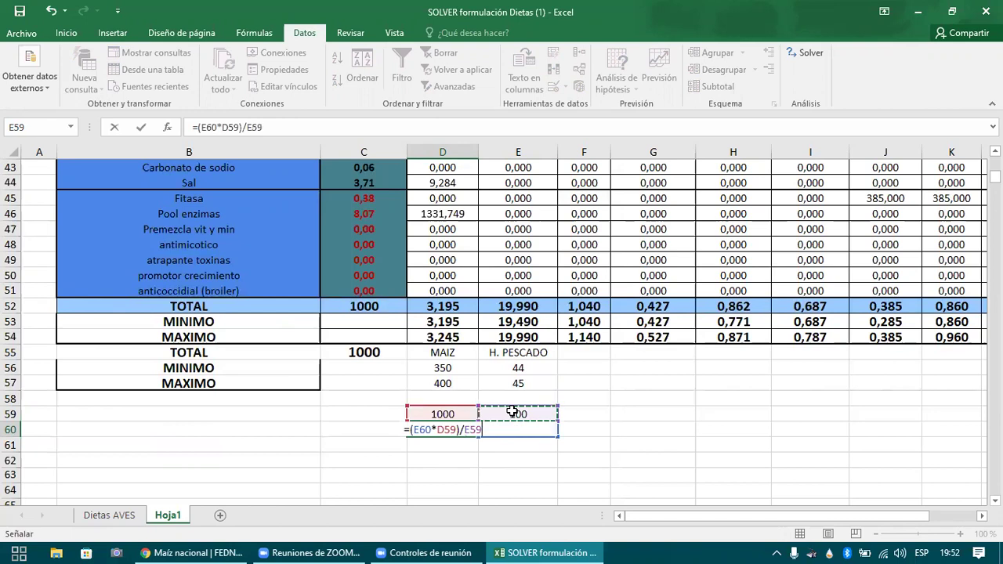
{"action": "key", "text": "Return"}
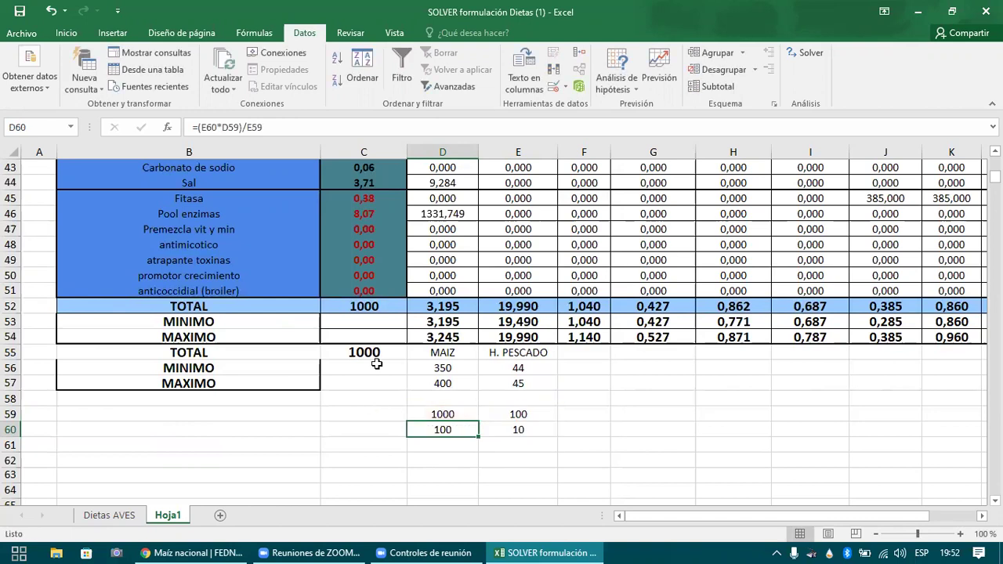
- Set the MAIZ limits to a MINIMO of 95 in D56 and a MAXIMO of 100 in D57
{"action": "left_click", "coordinate": [370, 351]}
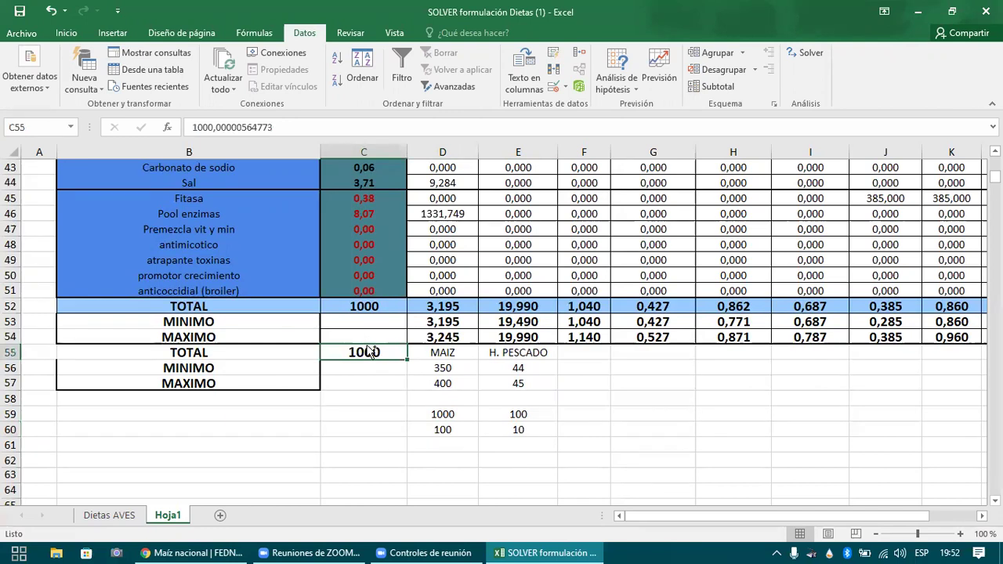
{"action": "key", "text": "Return"}
{"action": "key", "text": "Right"}
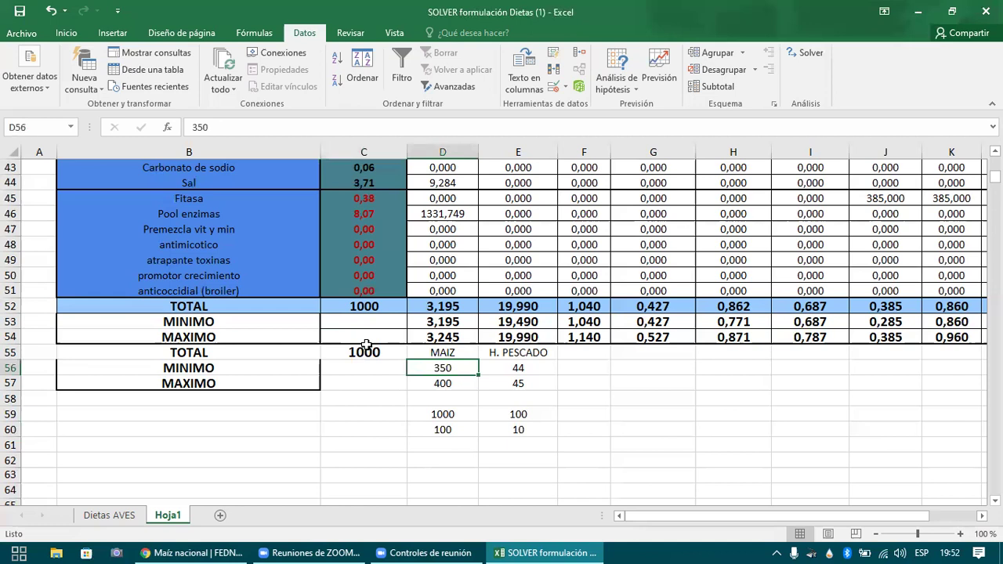
{"action": "type", "text": "95"}
{"action": "key", "text": "Return"}
{"action": "type", "text": "100"}
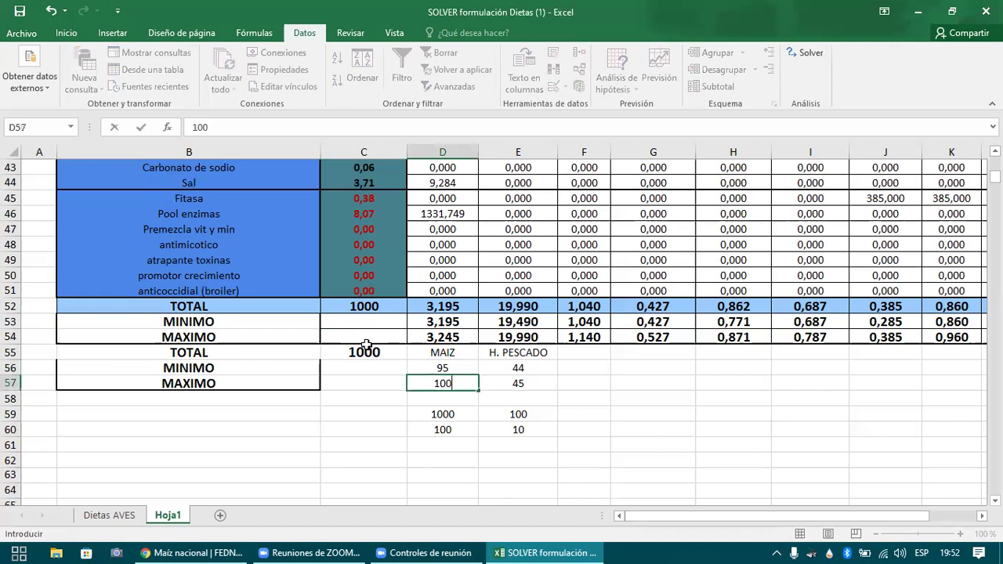
{"action": "key", "text": "ctrl+Return"}
{"action": "key", "text": "Up"}
{"action": "key", "text": "Down"}
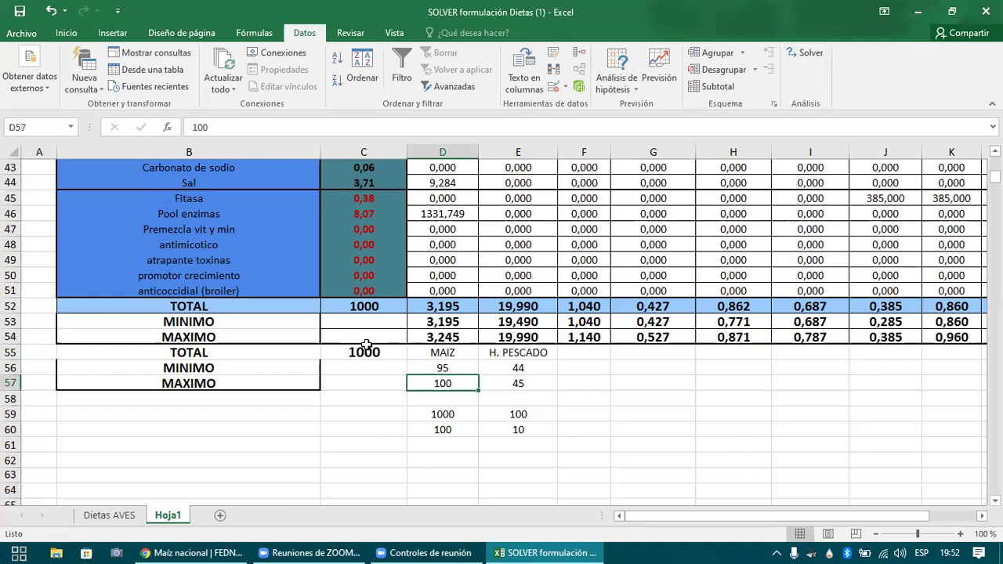
{"action": "left_click", "coordinate": [447, 366]}
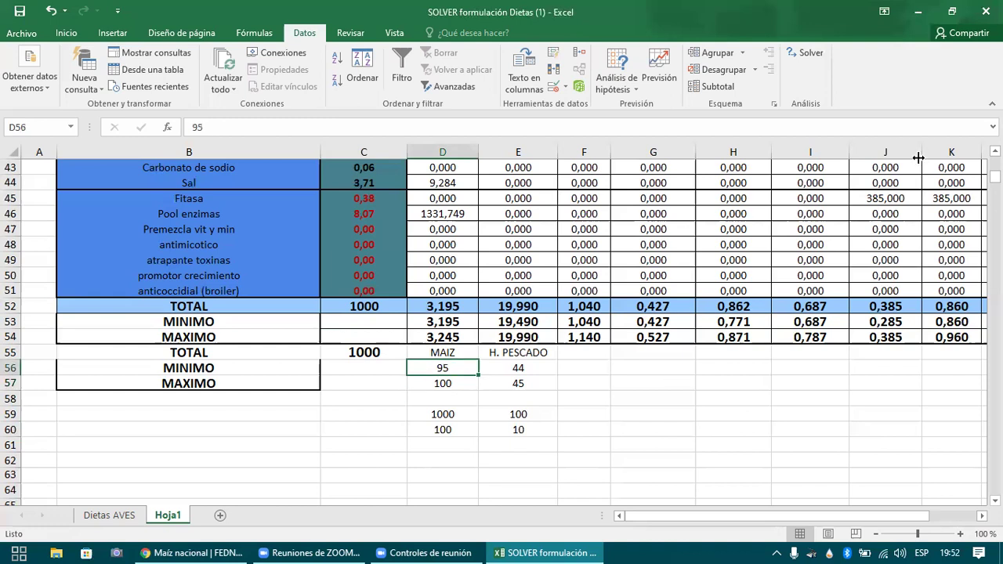
- Start a new Solver constraint with the Maíz kilos cell C30 as its cell reference
{"action": "scroll", "coordinate": [501, 320], "scroll_direction": "up", "scroll_amount": 1}
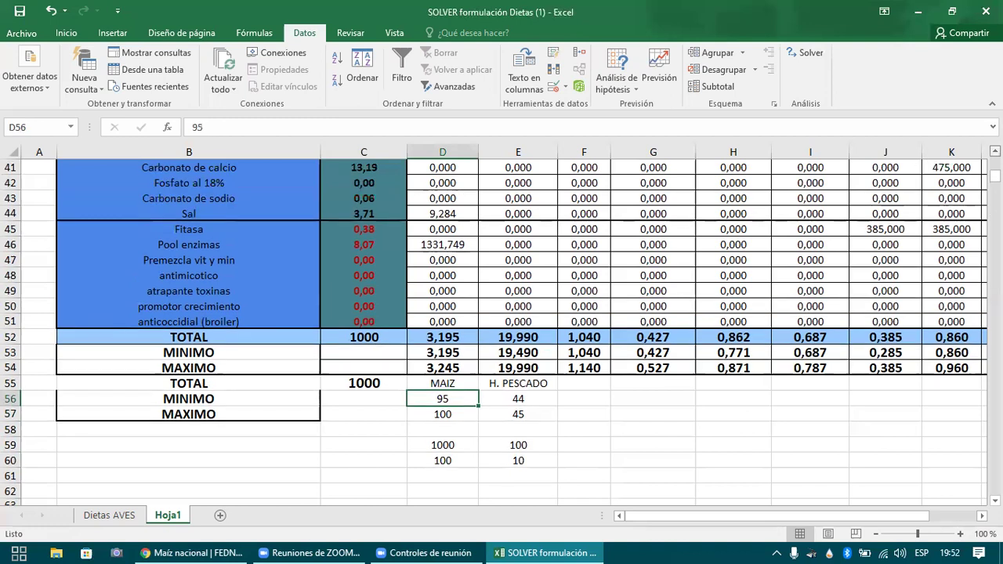
{"action": "scroll", "coordinate": [501, 319], "scroll_direction": "up", "scroll_amount": 2}
{"action": "left_click", "coordinate": [812, 53]}
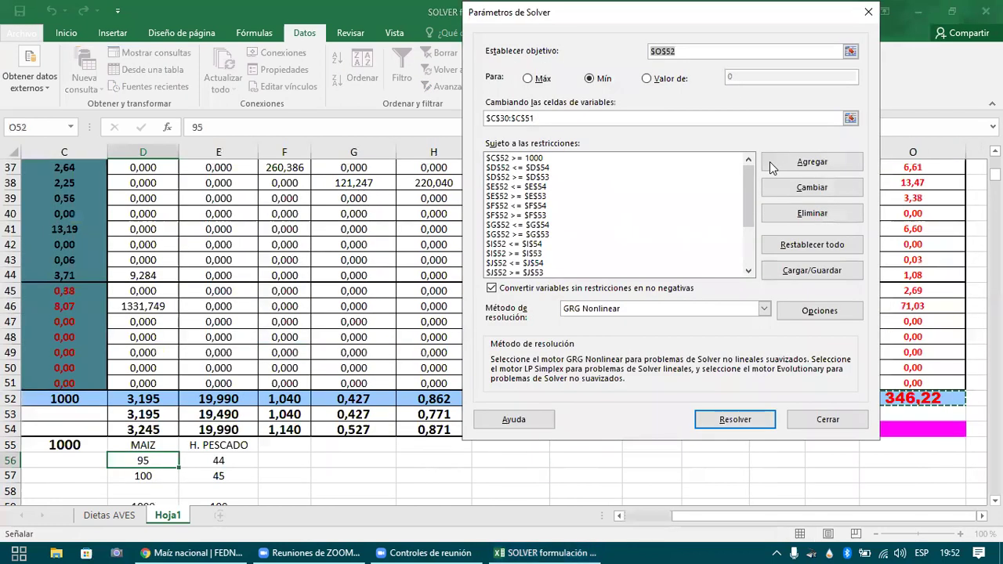
{"action": "left_click", "coordinate": [771, 164]}
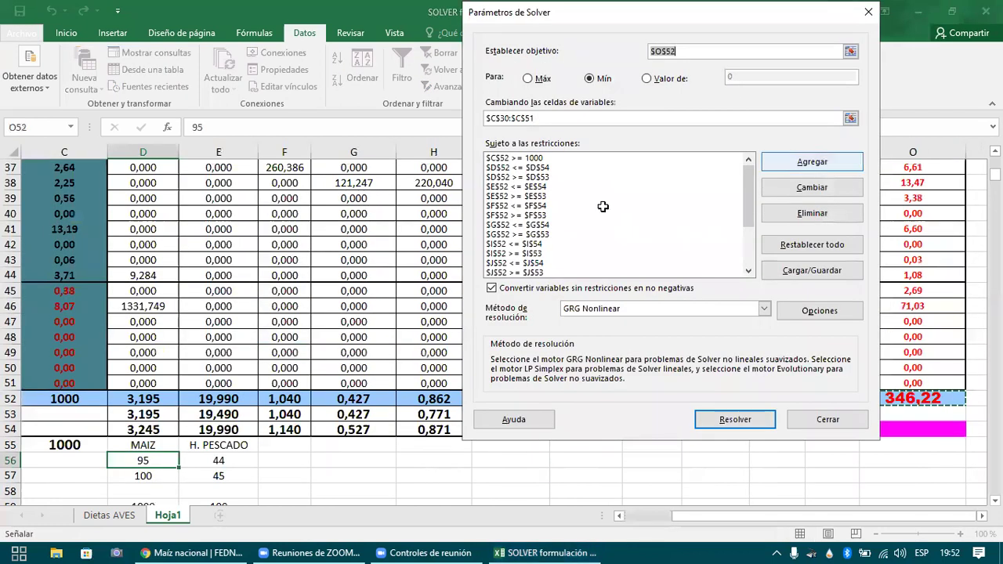
{"action": "left_click", "coordinate": [635, 226]}
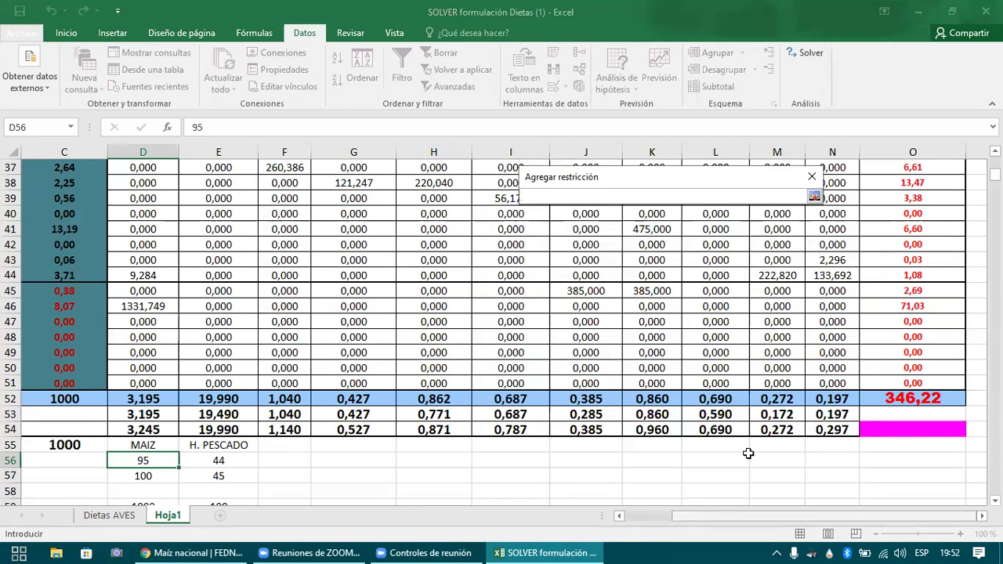
{"action": "scroll", "coordinate": [750, 454], "scroll_direction": "left", "scroll_amount": 2}
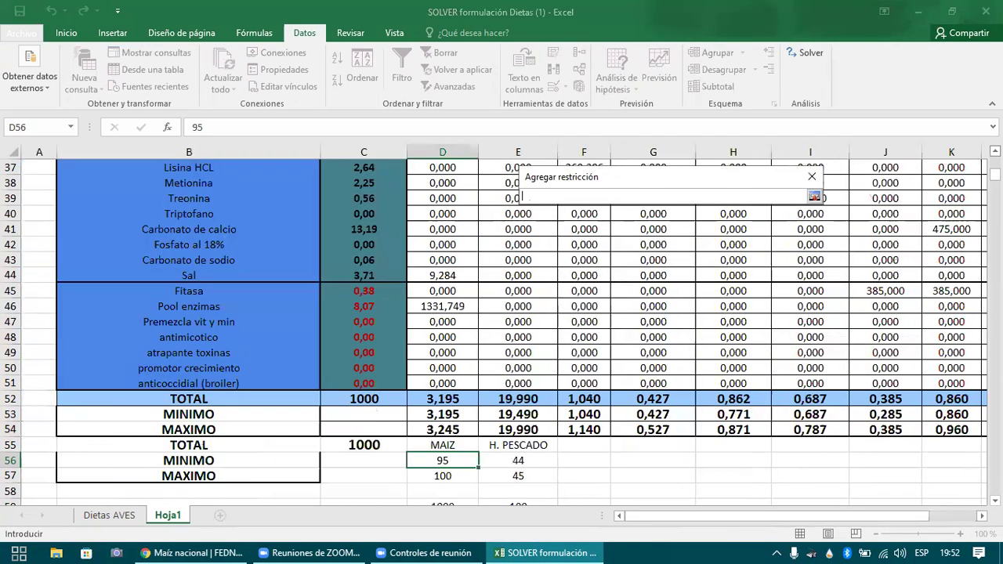
{"action": "scroll", "coordinate": [862, 168], "scroll_direction": "up", "scroll_amount": 4}
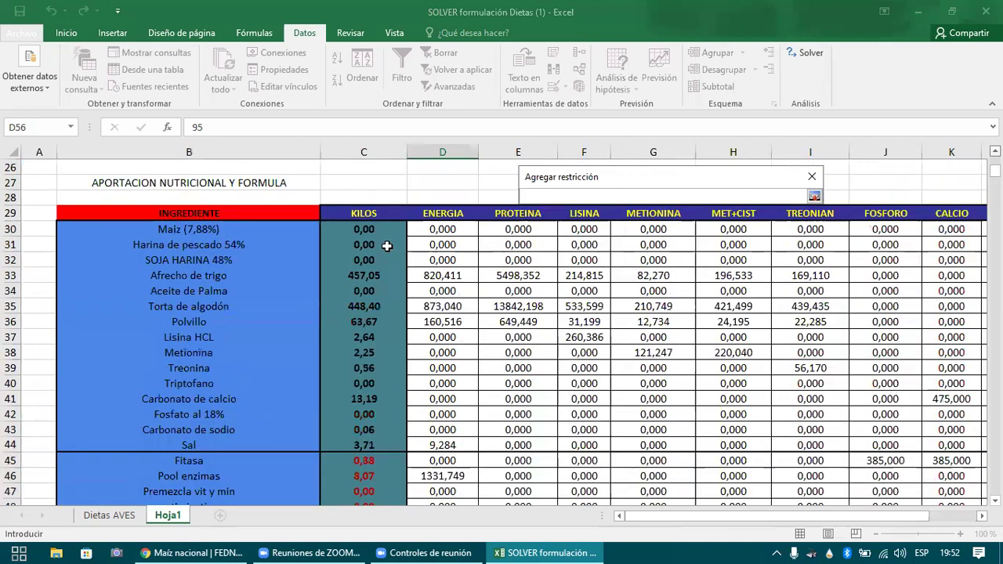
{"action": "scroll", "coordinate": [387, 246], "scroll_direction": "up", "scroll_amount": 1}
{"action": "left_click", "coordinate": [387, 246]}
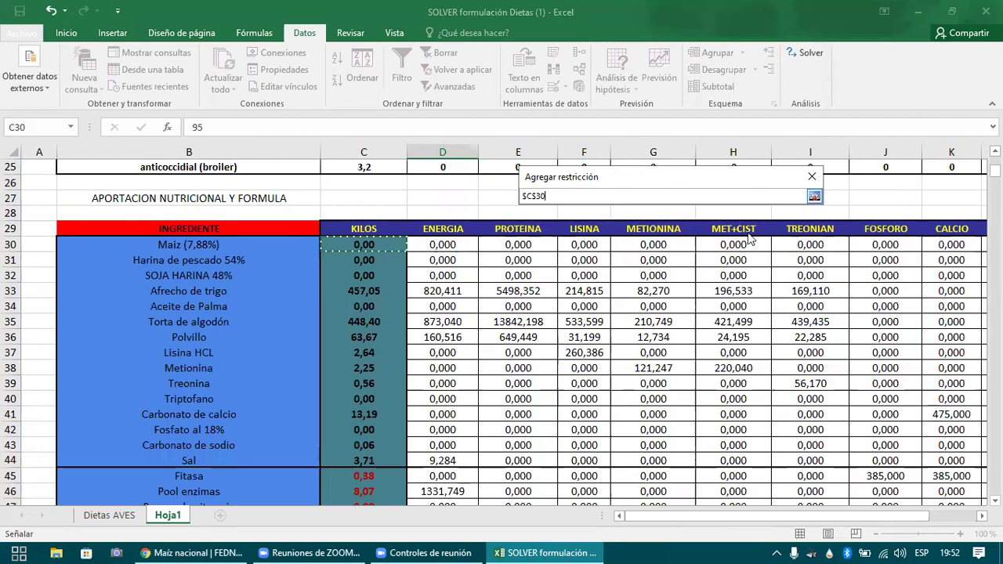
{"action": "key", "text": "Return"}
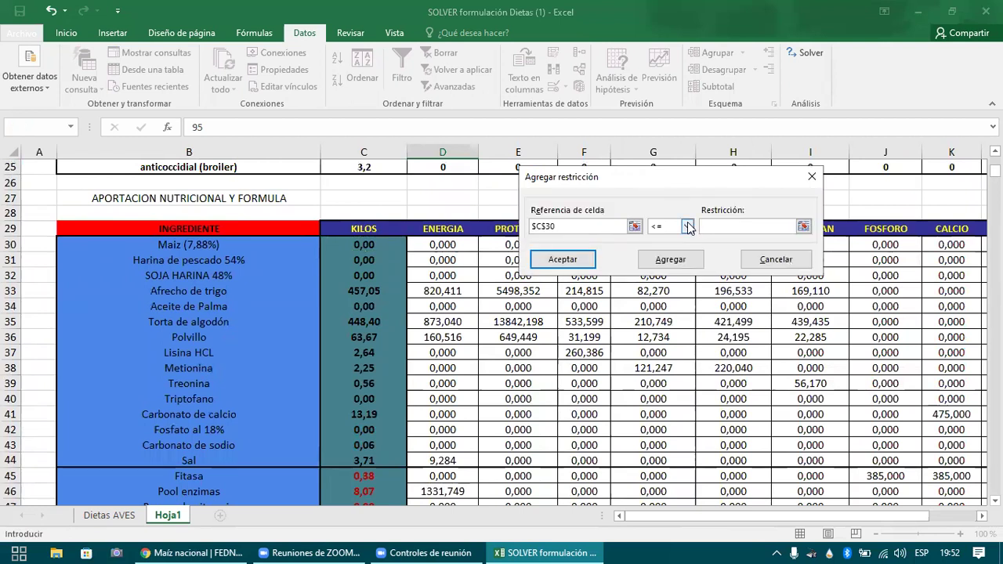
- Require the Maíz kilos to be >= the MAIZ MINIMO in D56 and add the constraint
{"action": "left_click", "coordinate": [688, 227]}
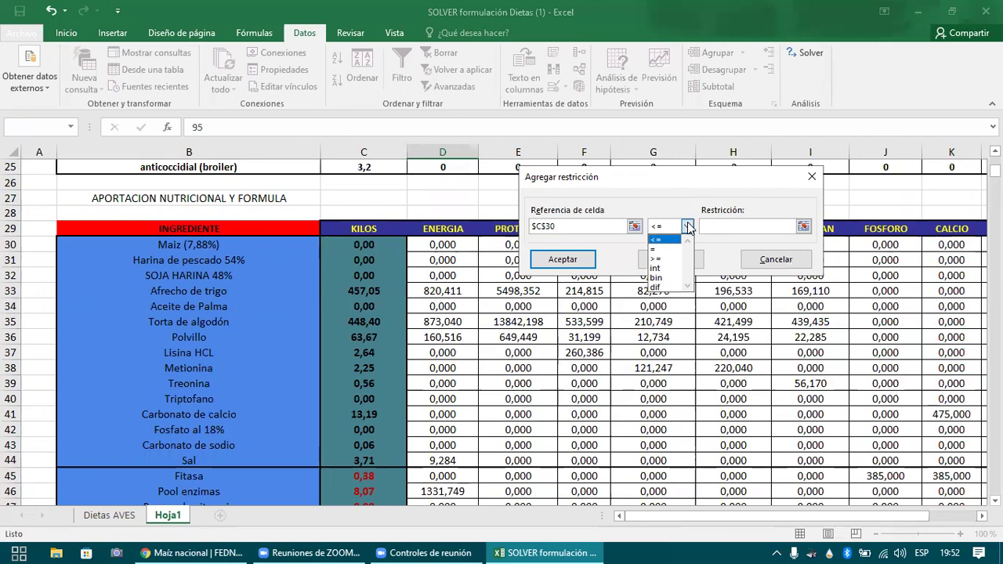
{"action": "left_click", "coordinate": [665, 265]}
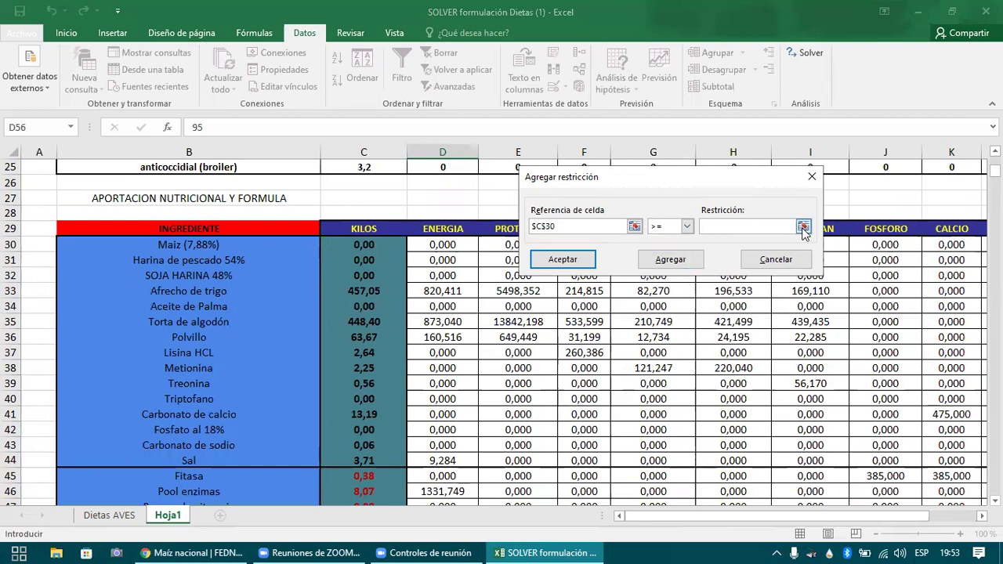
{"action": "left_click", "coordinate": [803, 227]}
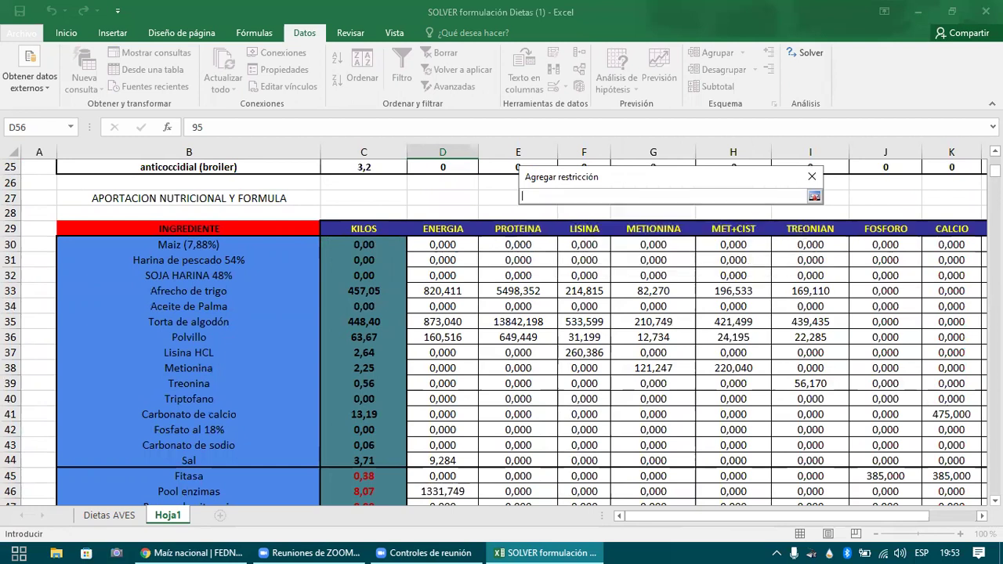
{"action": "scroll", "coordinate": [501, 332], "scroll_direction": "down", "scroll_amount": 1}
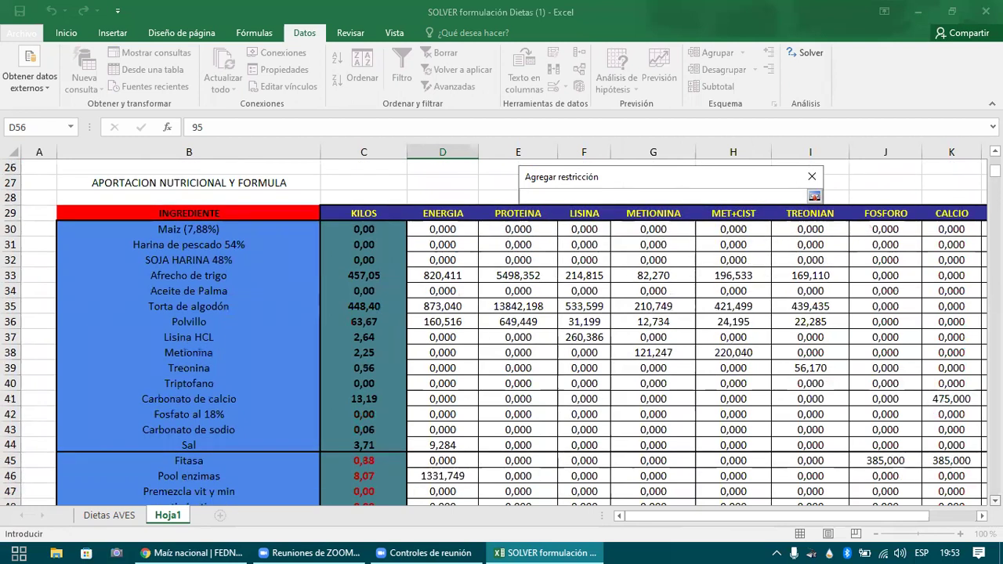
{"action": "scroll", "coordinate": [447, 376], "scroll_direction": "down", "scroll_amount": 4}
{"action": "scroll", "coordinate": [445, 354], "scroll_direction": "down", "scroll_amount": 2}
{"action": "left_click", "coordinate": [445, 353]}
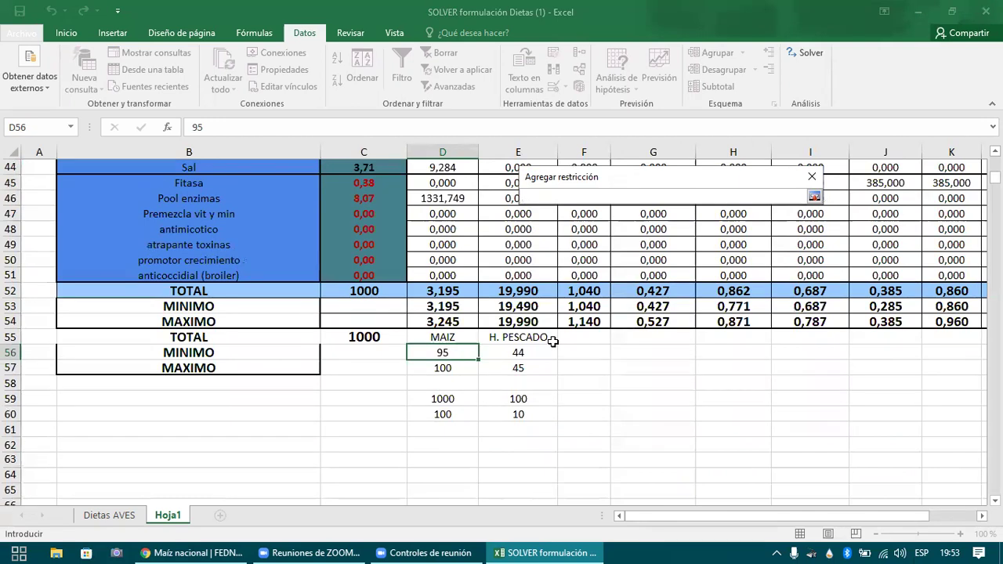
{"action": "left_click", "coordinate": [814, 197]}
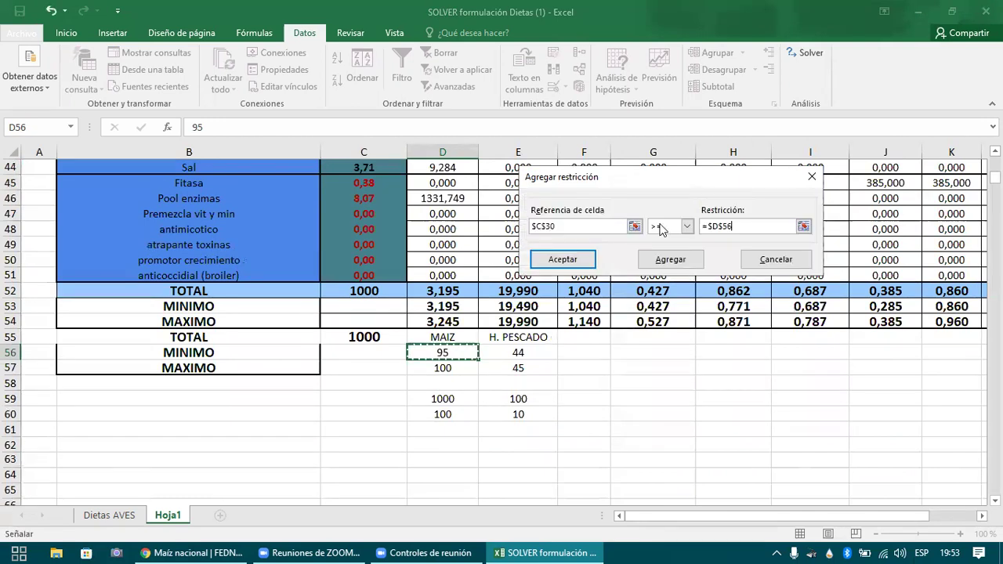
- Add a second Maíz constraint, C30 <= the MAIZ MAXIMO in D57, and return to the Solver parameters
{"action": "left_click", "coordinate": [634, 226]}
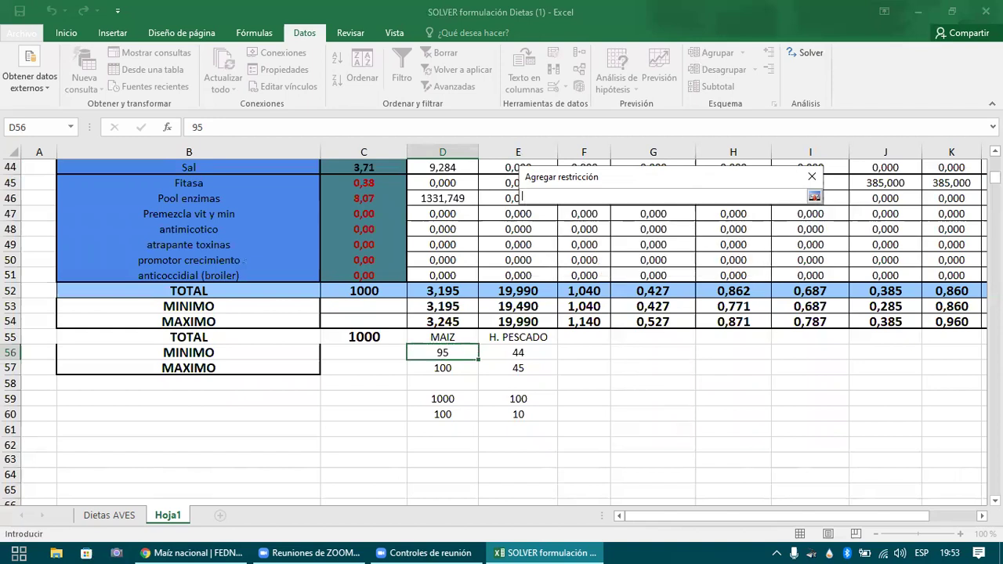
{"action": "scroll", "coordinate": [563, 193], "scroll_direction": "up", "scroll_amount": 5}
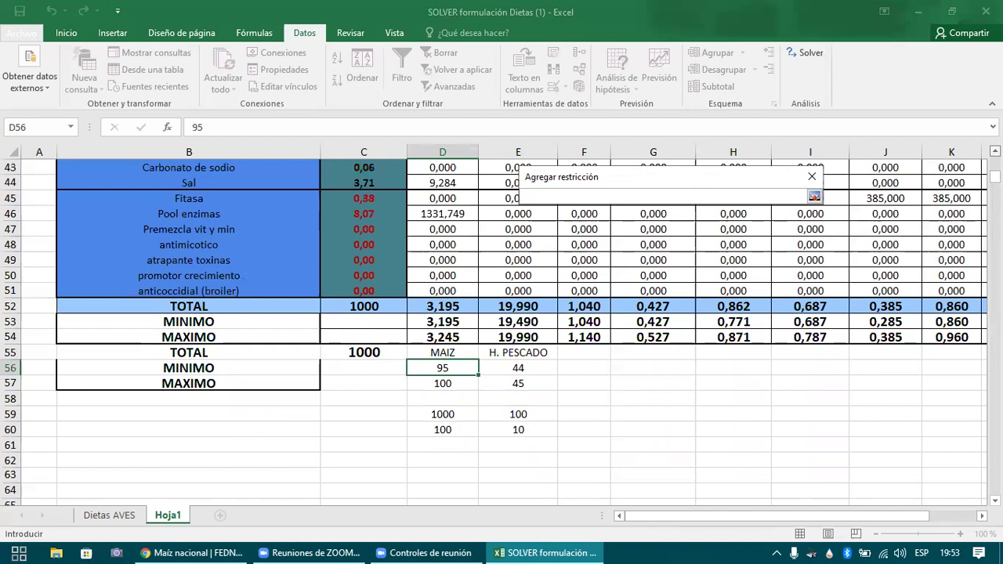
{"action": "left_click", "coordinate": [364, 198]}
{"action": "left_click", "coordinate": [815, 197]}
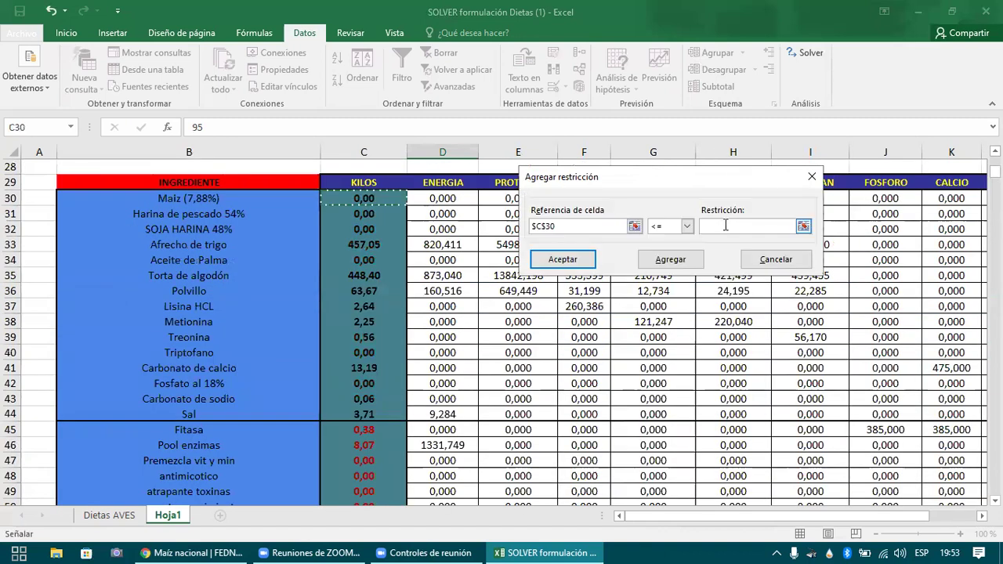
{"action": "left_click", "coordinate": [803, 226]}
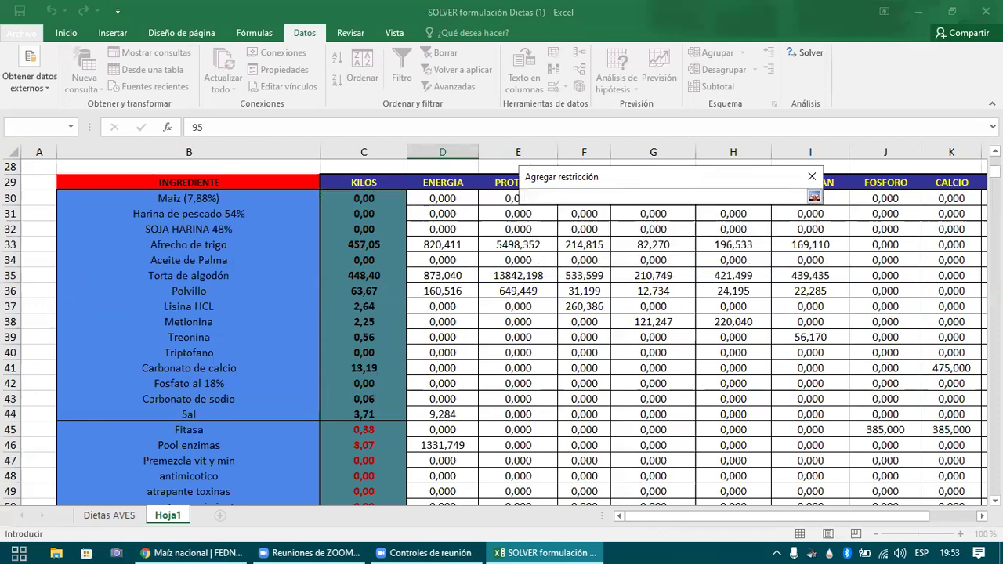
{"action": "scroll", "coordinate": [502, 329], "scroll_direction": "down", "scroll_amount": 1}
{"action": "scroll", "coordinate": [446, 353], "scroll_direction": "down", "scroll_amount": 3}
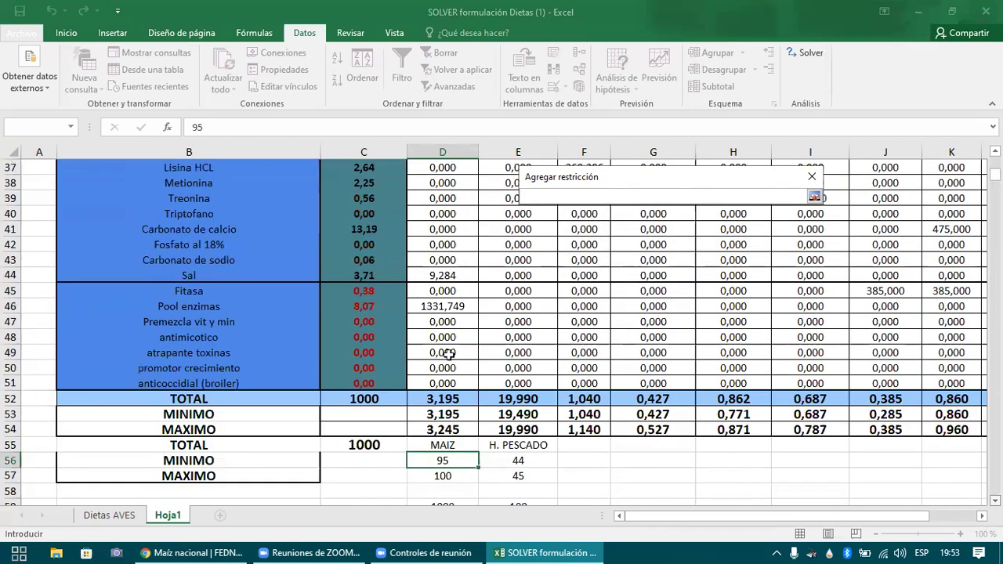
{"action": "scroll", "coordinate": [444, 368], "scroll_direction": "down", "scroll_amount": 2}
{"action": "left_click", "coordinate": [450, 367]}
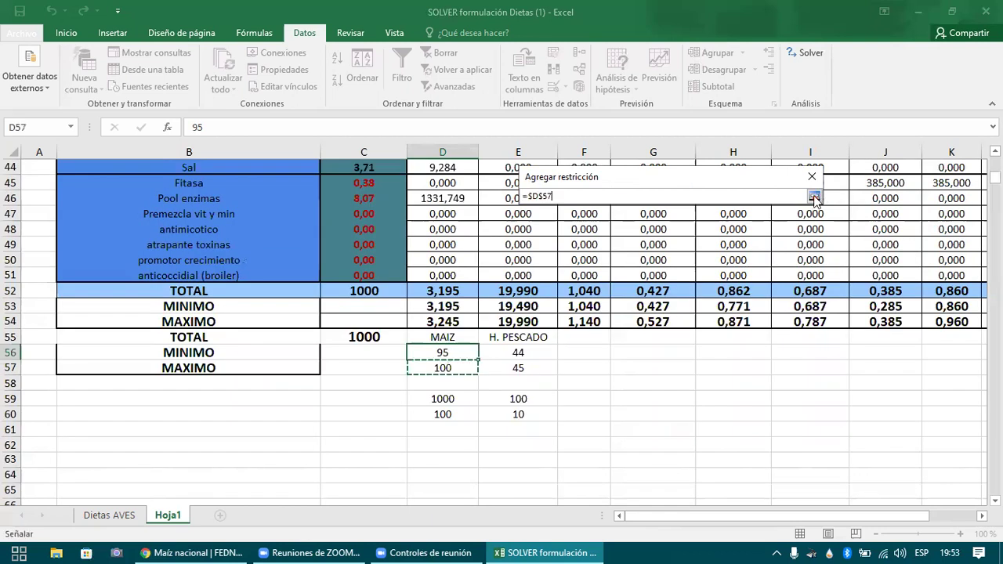
{"action": "left_click", "coordinate": [815, 196]}
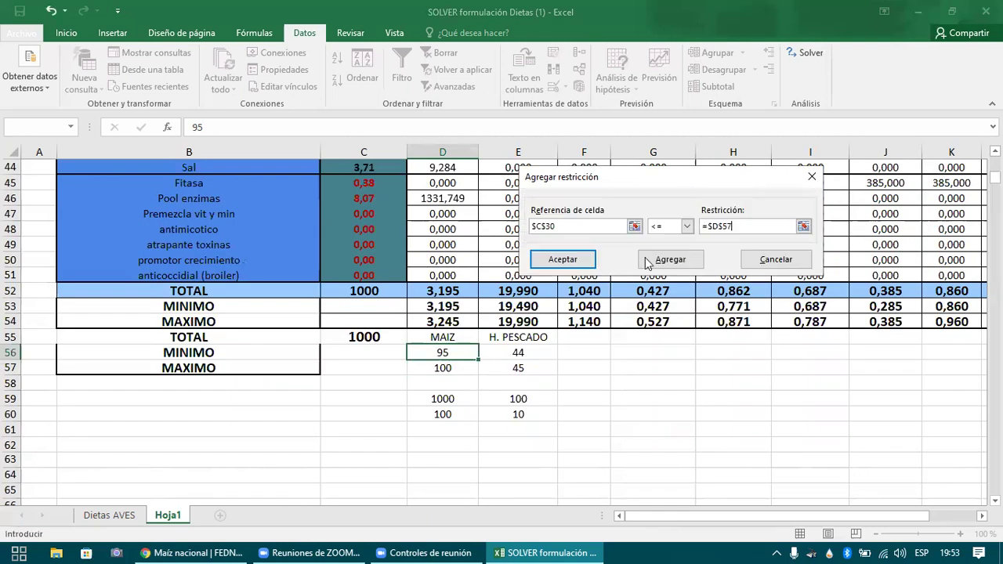
{"action": "left_click", "coordinate": [582, 260]}
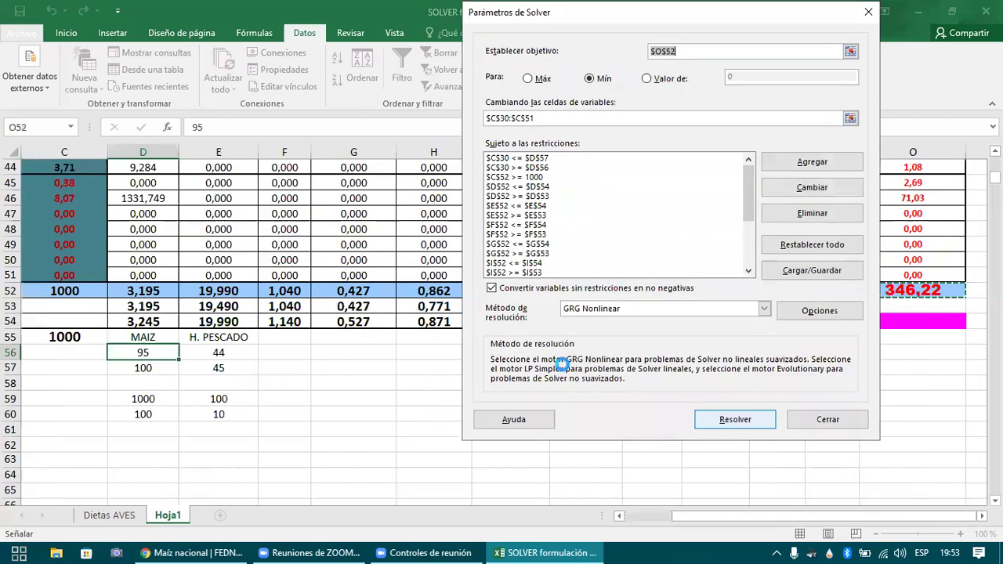
- Solve the model, keep the Solver solution, and review the ingredient amounts in the KILOS column from Maíz downward
{"action": "key", "text": "Escape"}
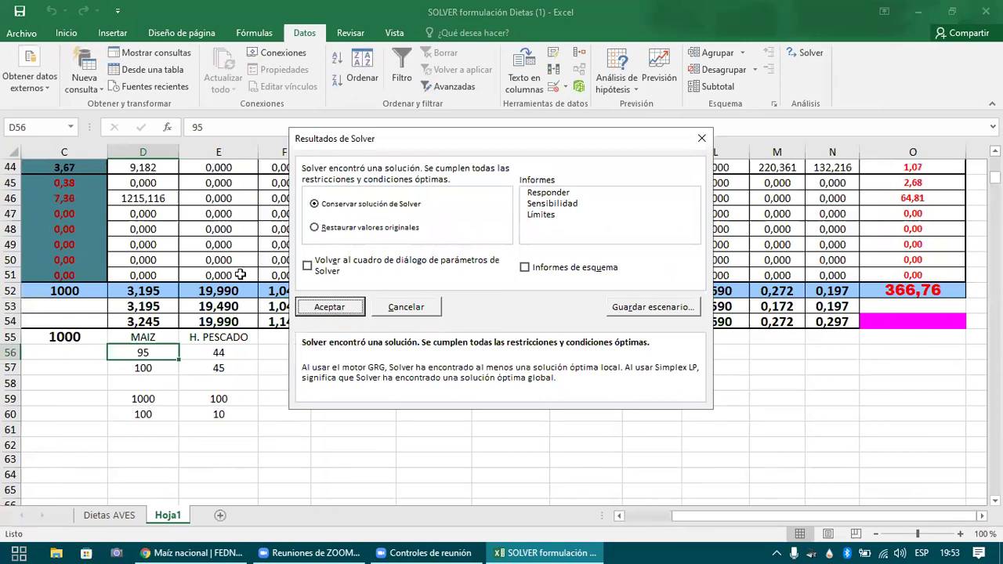
{"action": "key", "text": "Return"}
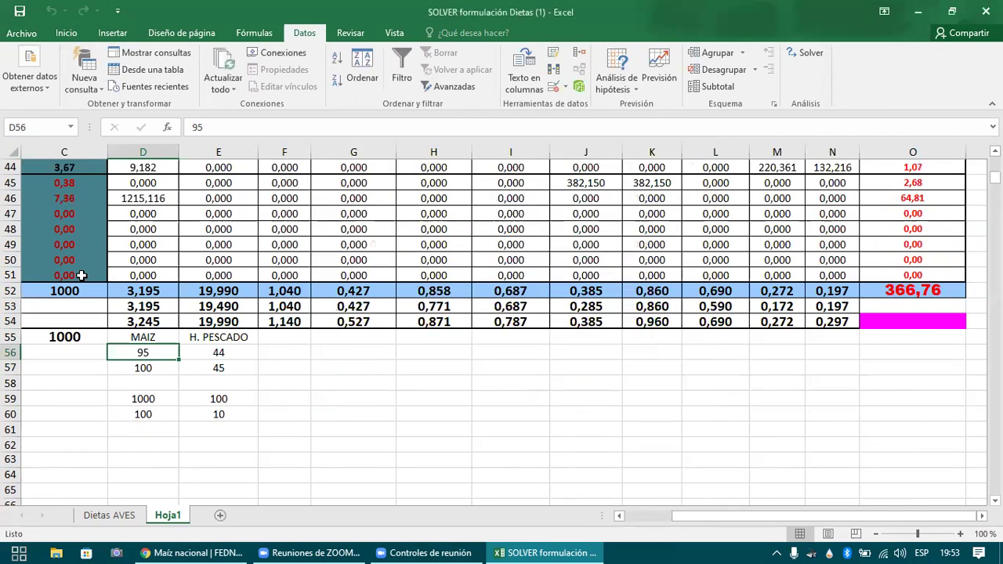
{"action": "left_click", "coordinate": [82, 275]}
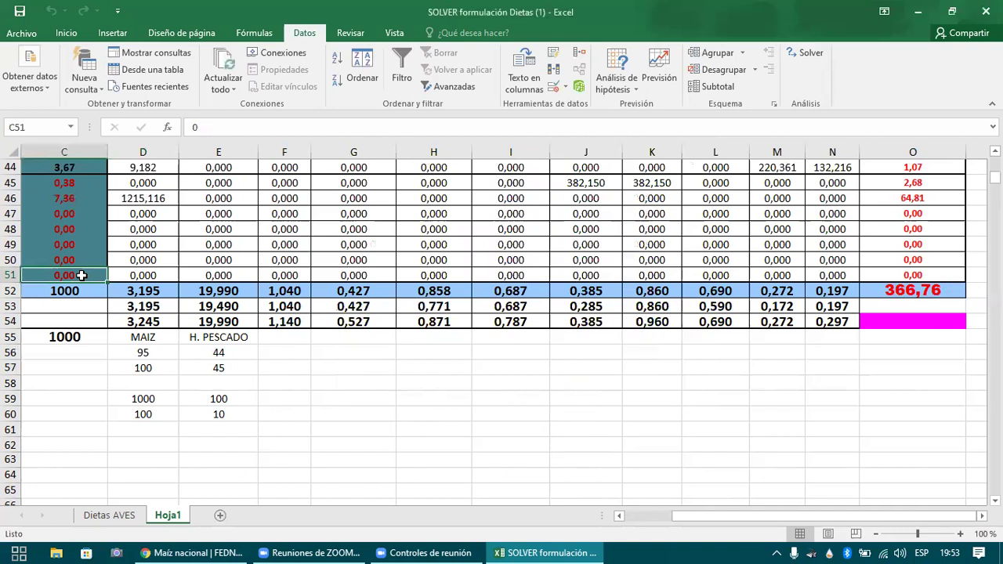
{"action": "key", "text": "ctrl+Up"}
{"action": "scroll", "coordinate": [82, 275], "scroll_direction": "left", "scroll_amount": 1}
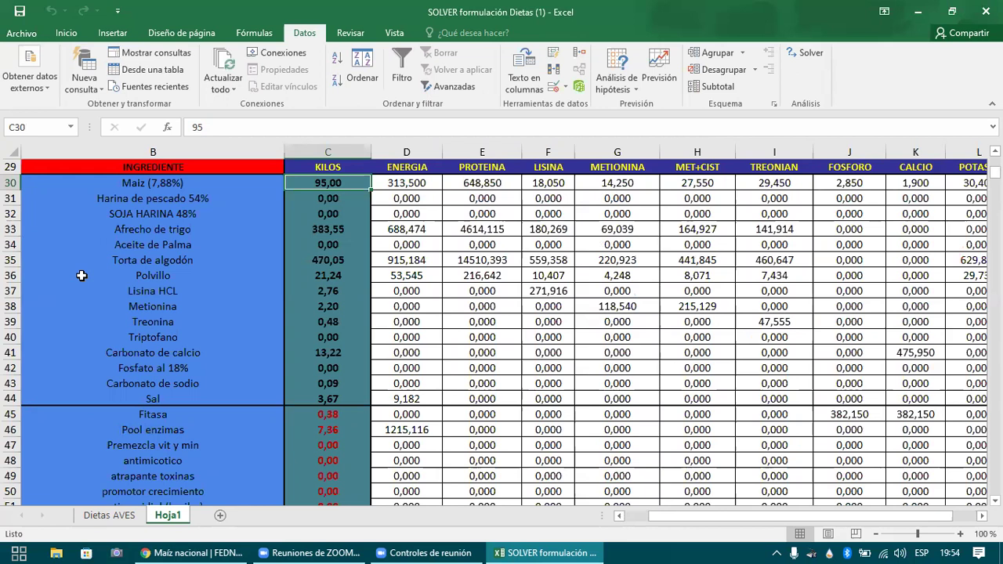
{"action": "key", "text": "Down"}
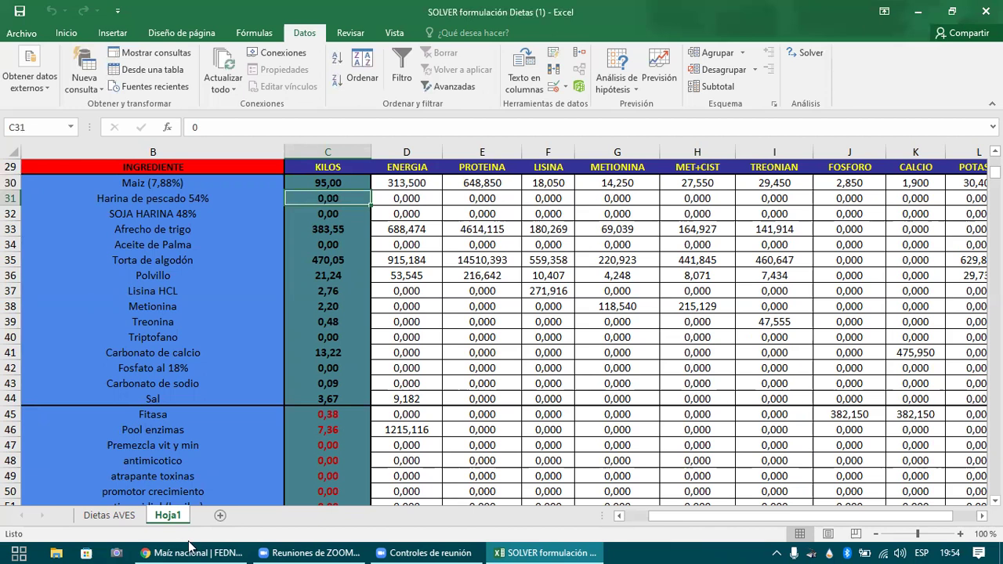
- Switch to Chrome, go back from the Maíz nacional entry, and open the Concentrados de proteína animal ingredient list
{"action": "key", "text": "alt+Tab"}
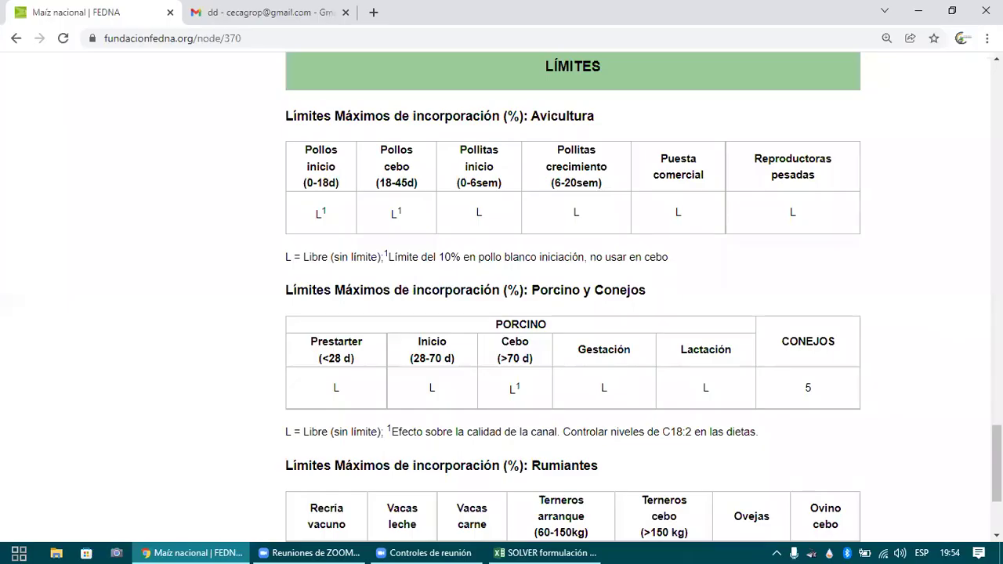
{"action": "scroll", "coordinate": [572, 298], "scroll_direction": "up", "scroll_amount": 20}
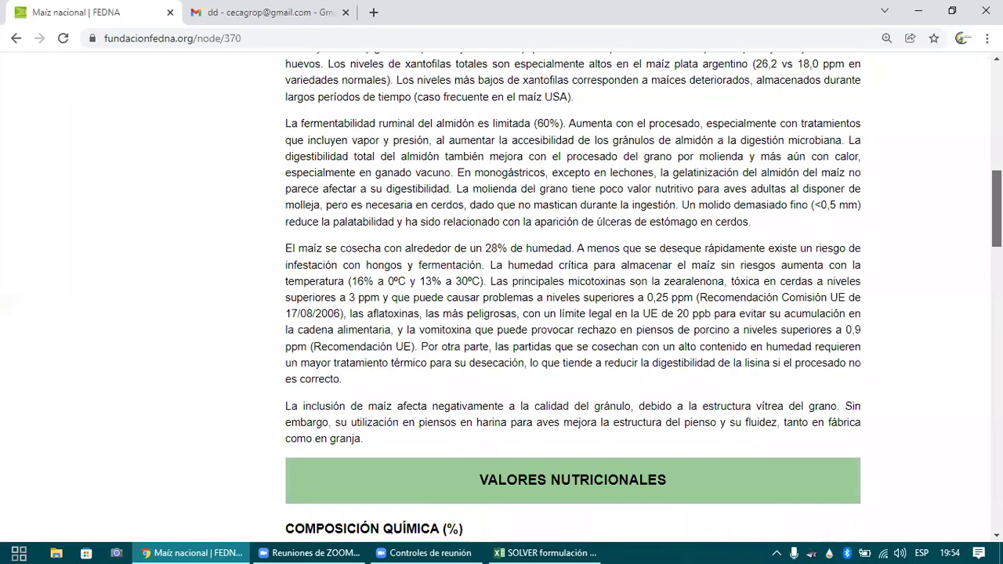
{"action": "scroll", "coordinate": [501, 297], "scroll_direction": "up", "scroll_amount": 10}
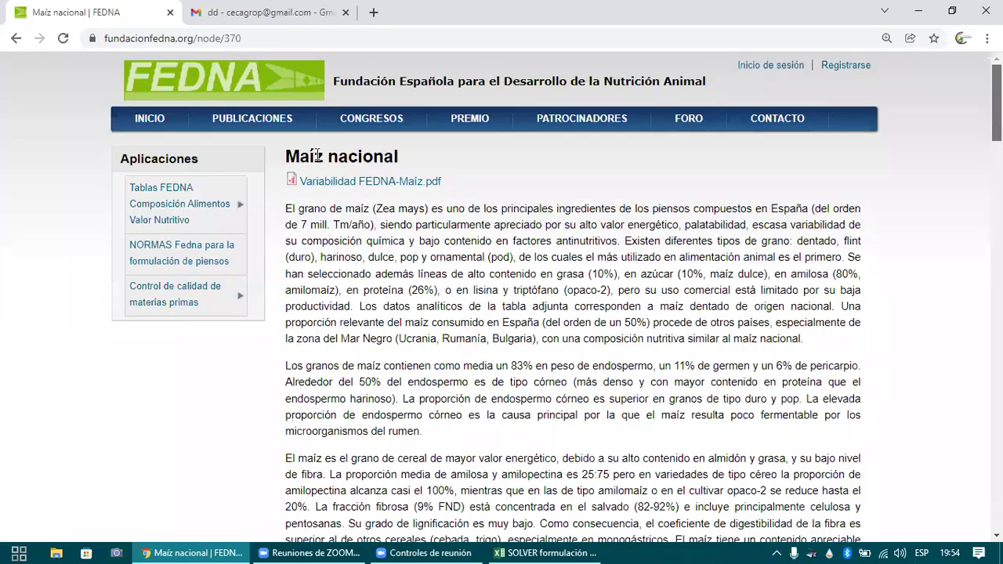
{"action": "left_click", "coordinate": [14, 41]}
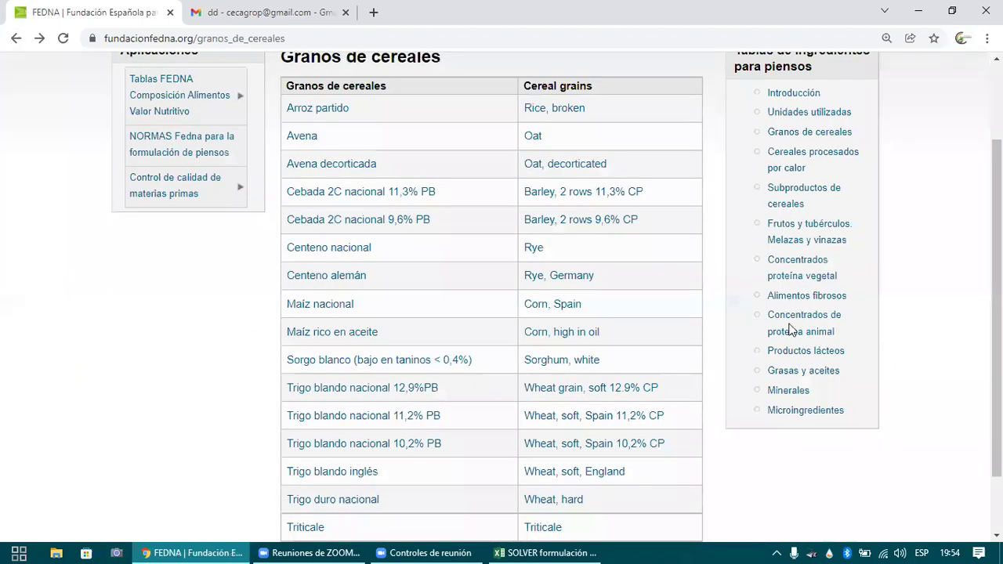
{"action": "left_click", "coordinate": [795, 335]}
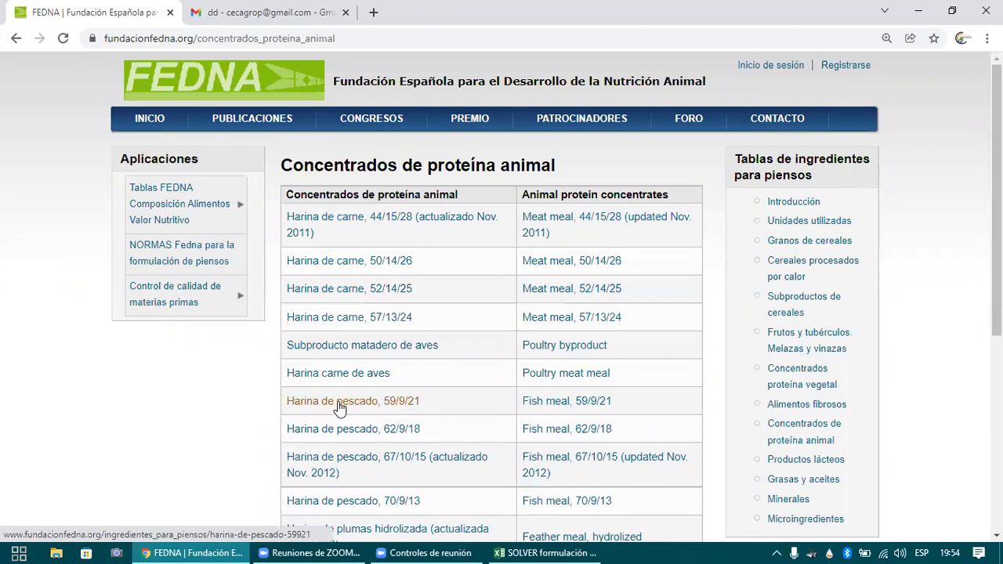
- Open the Harina de pescado, 59/9/21 entry and check its maximum inclusion limits for Avicultura
{"action": "left_click", "coordinate": [339, 408]}
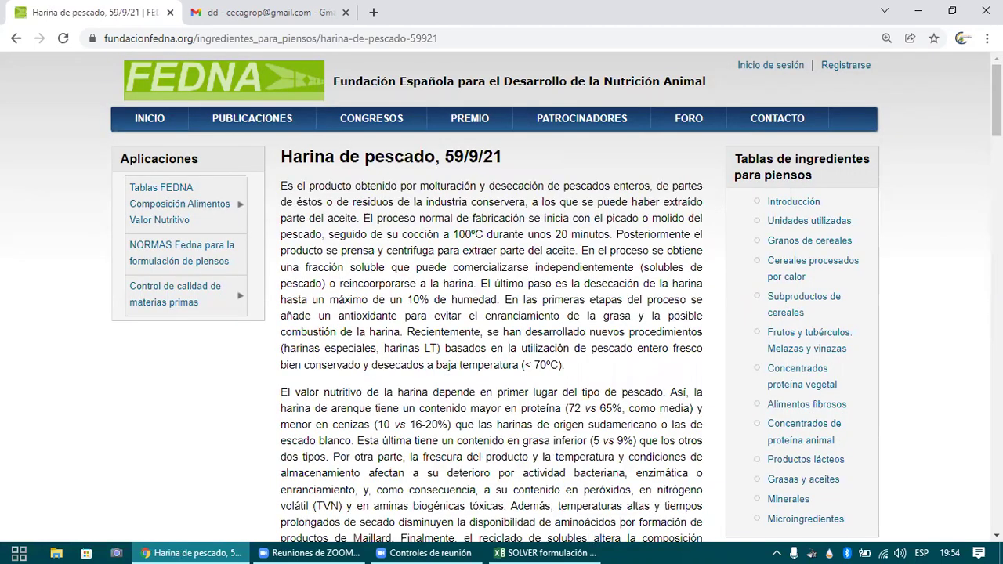
{"action": "scroll", "coordinate": [501, 297], "scroll_direction": "down", "scroll_amount": 20}
{"action": "scroll", "coordinate": [501, 298], "scroll_direction": "down", "scroll_amount": 7}
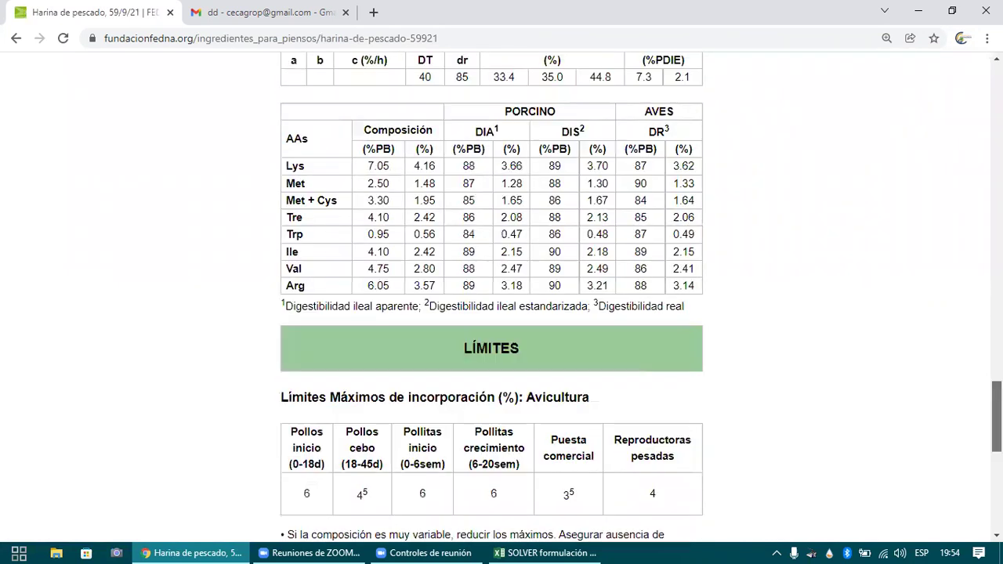
{"action": "scroll", "coordinate": [501, 298], "scroll_direction": "down", "scroll_amount": 2}
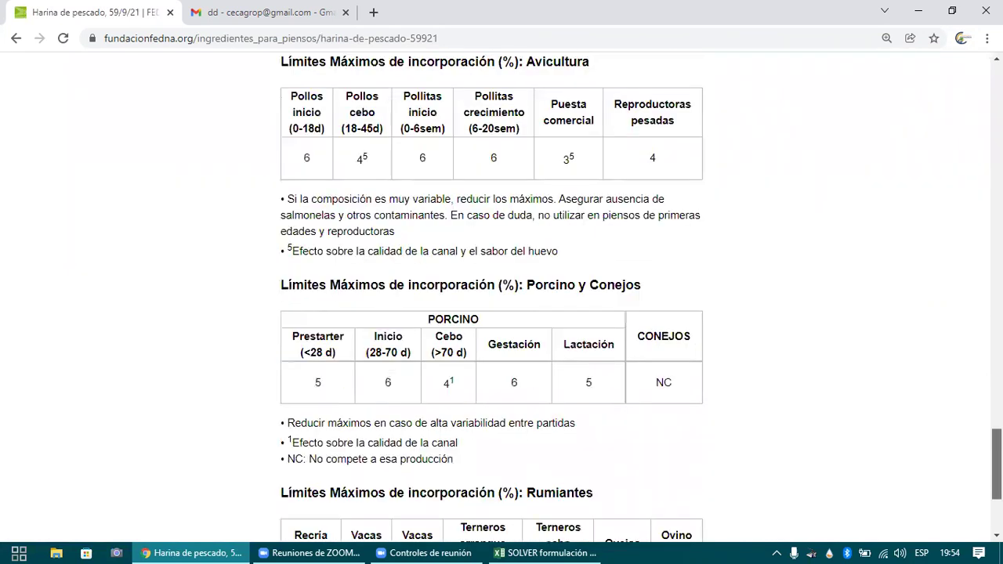
- Check the maximum inclusion limit of Harina de pescado for Pollos inicio (0-18d) in the Avicultura table
{"action": "scroll", "coordinate": [502, 297], "scroll_direction": "up", "scroll_amount": 1}
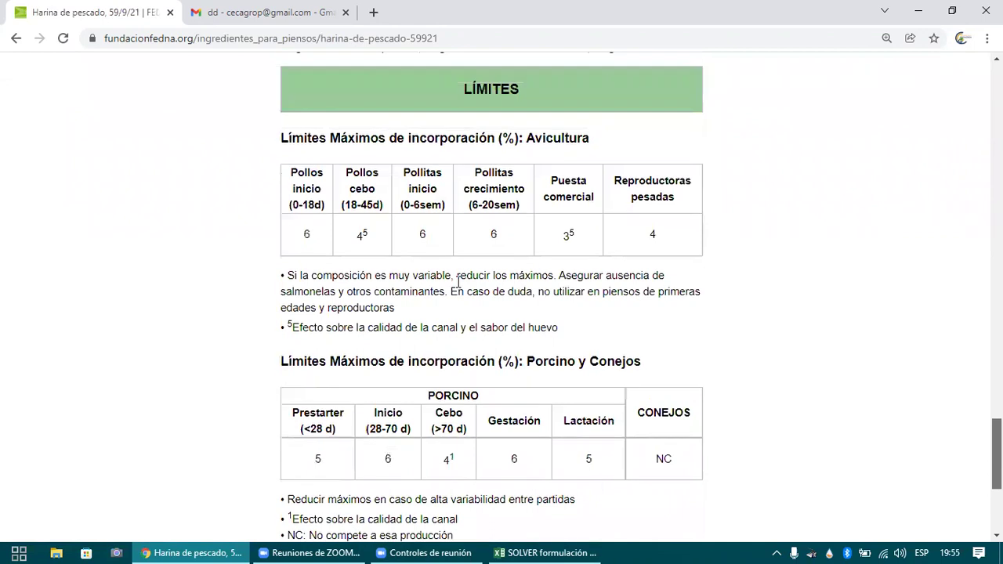
{"action": "scroll", "coordinate": [313, 227], "scroll_direction": "up", "scroll_amount": 1}
{"action": "double_click", "coordinate": [307, 239]}
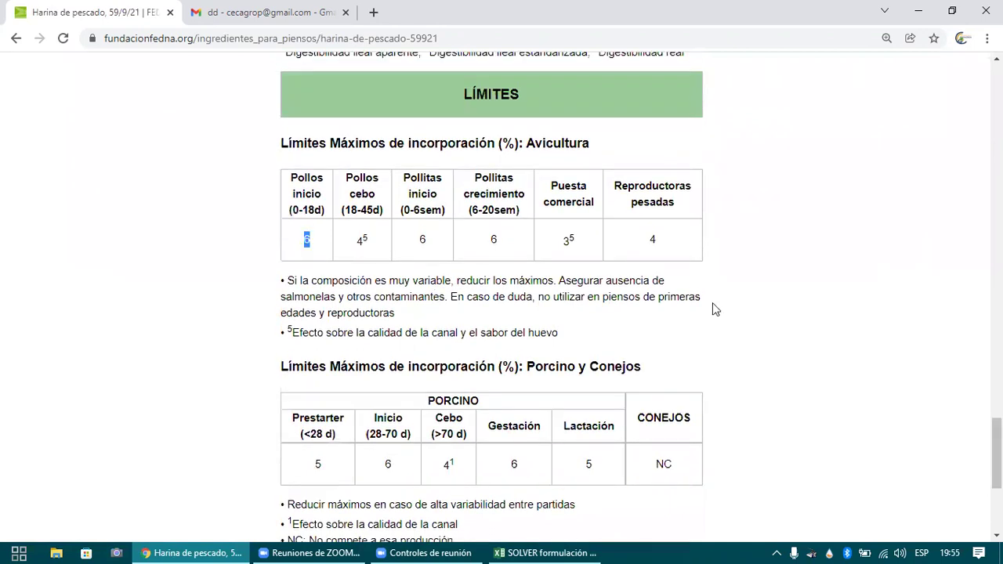
{"action": "left_click", "coordinate": [772, 333]}
- Switch to Excel and set the fish meal percentage in E60, under H. PESCADO, to 6
{"action": "left_click", "coordinate": [531, 544]}
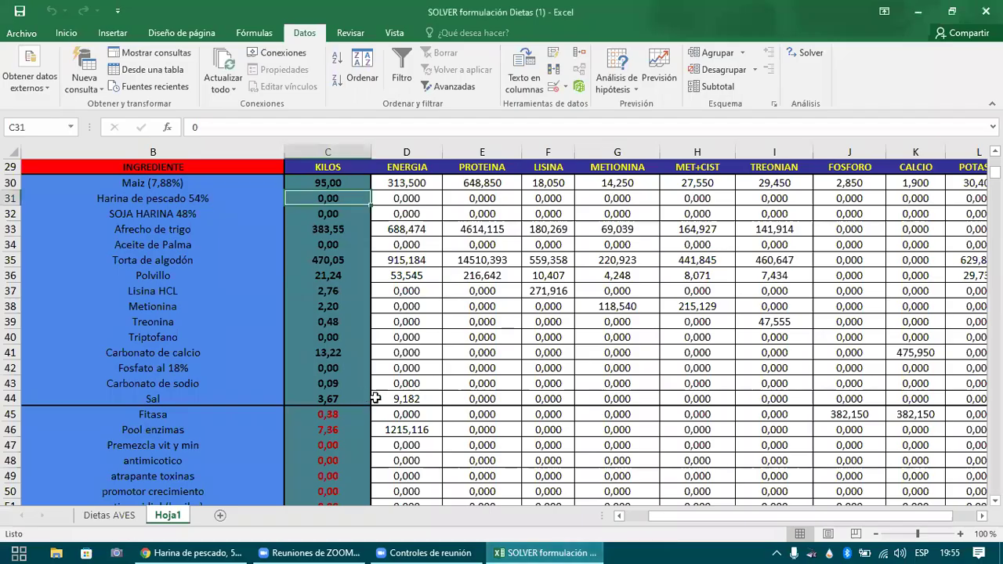
{"action": "left_click", "coordinate": [368, 398]}
{"action": "key", "text": "ctrl+Down"}
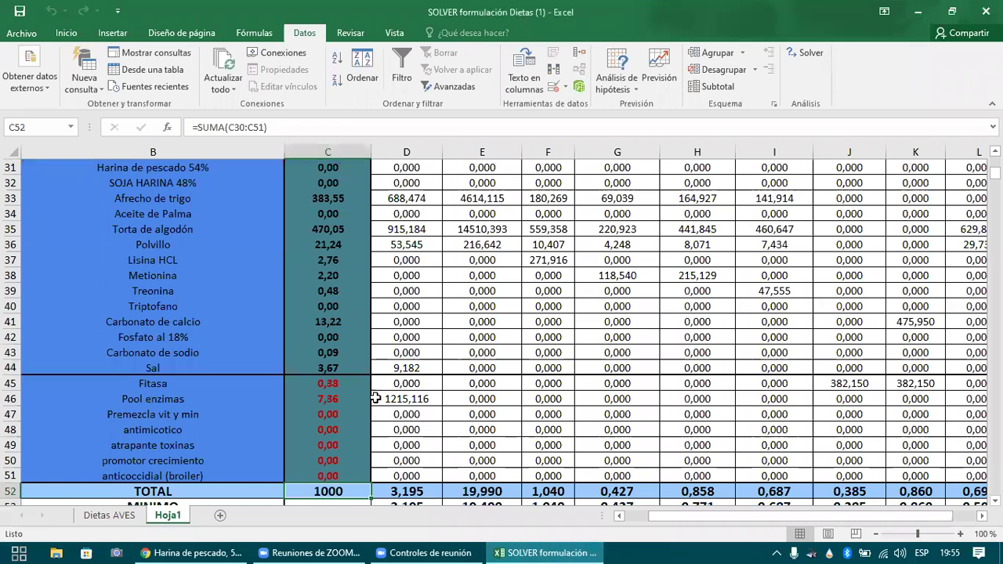
{"action": "key", "text": "Down"}
{"action": "key", "text": "Down"}
{"action": "key", "text": "Down"}
{"action": "key", "text": "Down"}
{"action": "key", "text": "Down"}
{"action": "key", "text": "Down"}
{"action": "key", "text": "Down"}
{"action": "key", "text": "Down"}
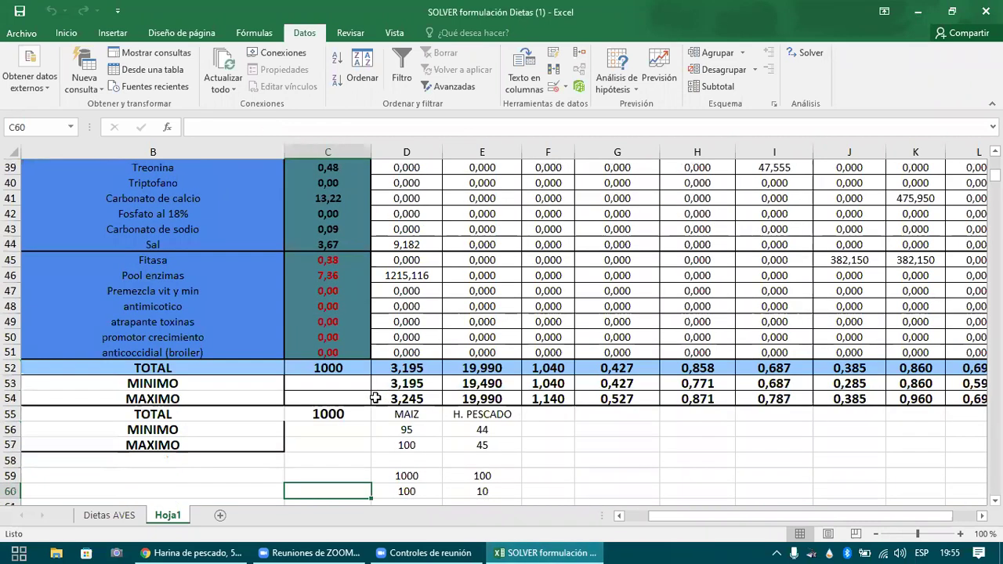
{"action": "key", "text": "Down"}
{"action": "key", "text": "Up"}
{"action": "key", "text": "Up"}
{"action": "key", "text": "Right"}
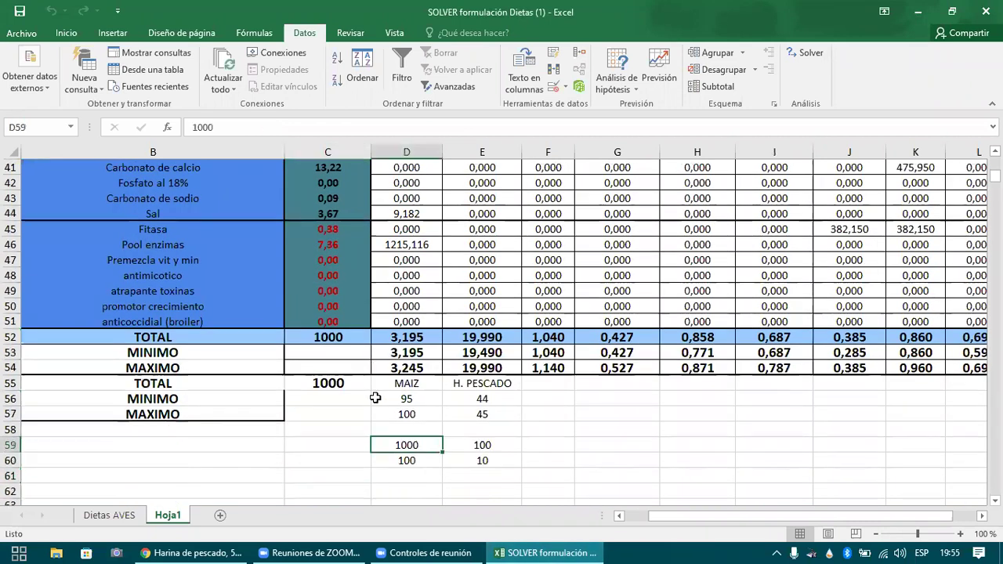
{"action": "key", "text": "Down"}
{"action": "key", "text": "Right"}
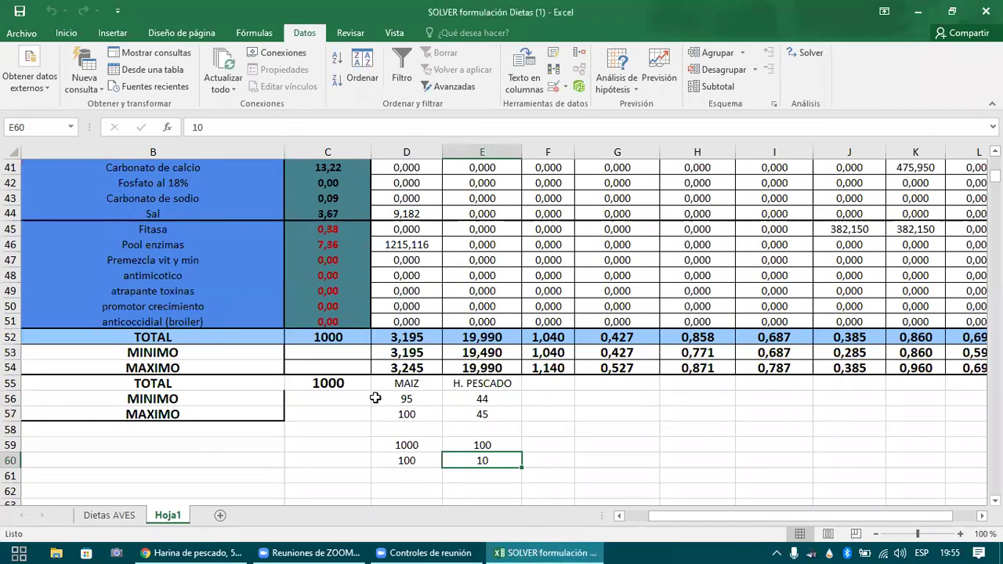
{"action": "type", "text": "6"}
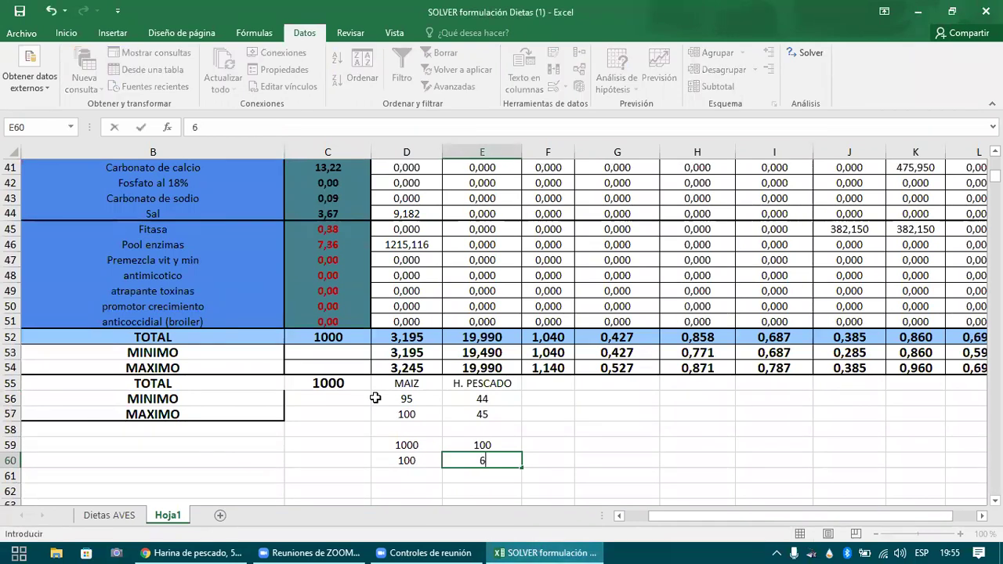
{"action": "key", "text": "Return"}
- Clear the H. PESCADO MINIMO in E56 and set its MAXIMO in E57 to 60
{"action": "key", "text": "Up"}
{"action": "key", "text": "Left"}
{"action": "key", "text": "Left"}
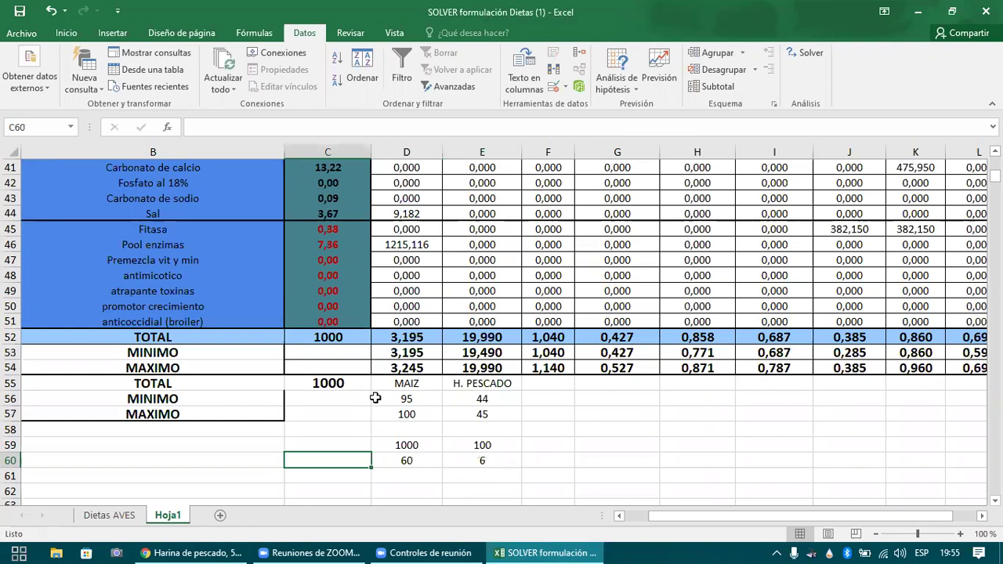
{"action": "key", "text": "Up"}
{"action": "key", "text": "Up"}
{"action": "key", "text": "Up"}
{"action": "key", "text": "Up"}
{"action": "key", "text": "Up"}
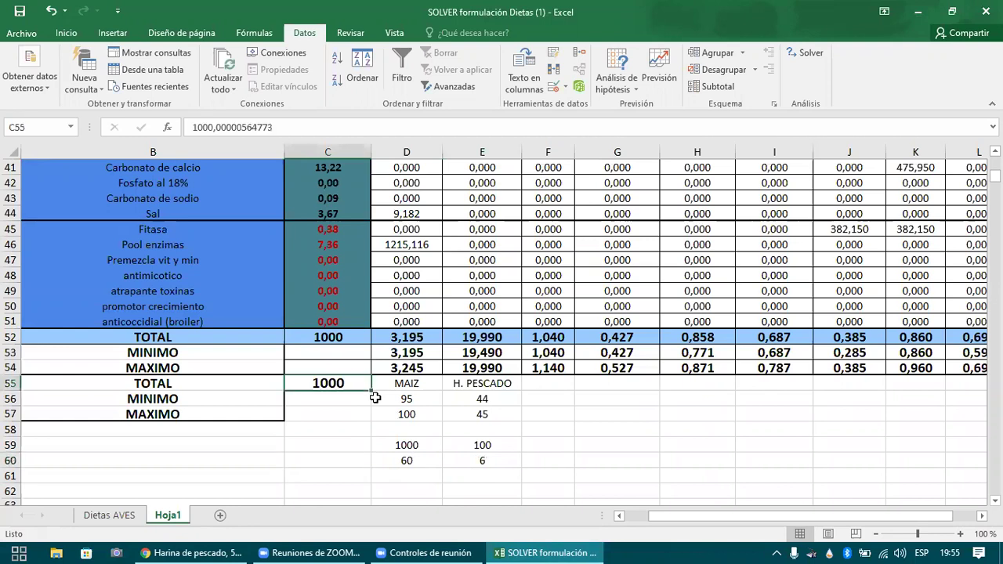
{"action": "key", "text": "Right"}
{"action": "key", "text": "Down"}
{"action": "key", "text": "Right"}
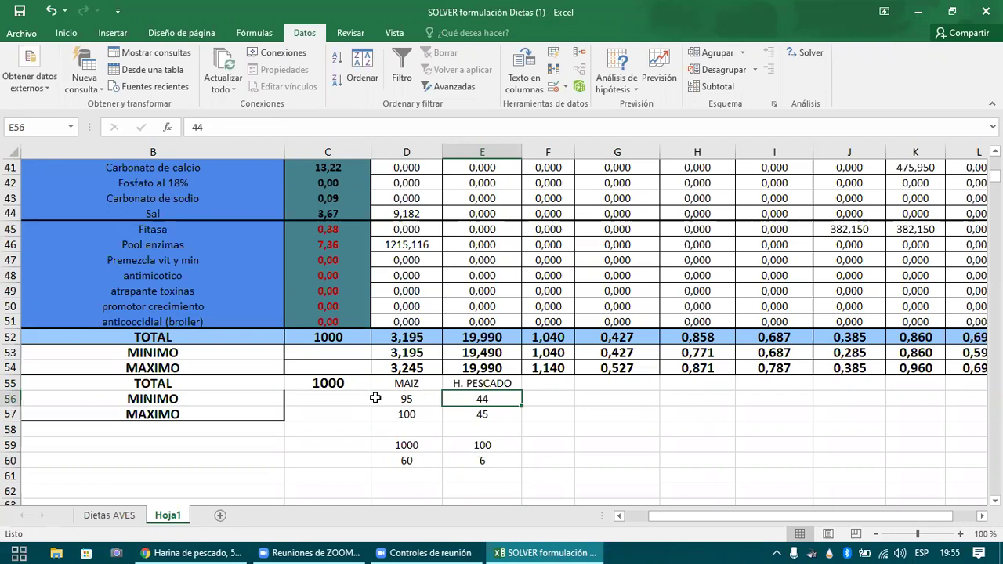
{"action": "key", "text": "Down"}
{"action": "key", "text": "Up"}
{"action": "key", "text": "Down"}
{"action": "key", "text": "Up"}
{"action": "key", "text": "Down"}
{"action": "type", "text": "60"}
{"action": "key", "text": "ctrl+Return"}
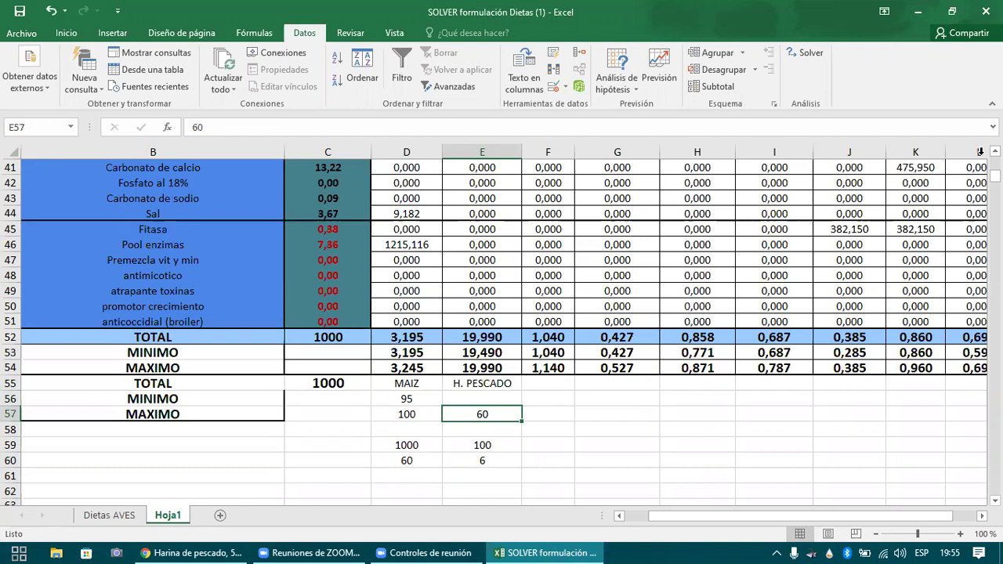
- Start a new Solver constraint with the Harina de pescado kilos in C31 as its cell reference
{"action": "scroll", "coordinate": [502, 329], "scroll_direction": "up", "scroll_amount": 3}
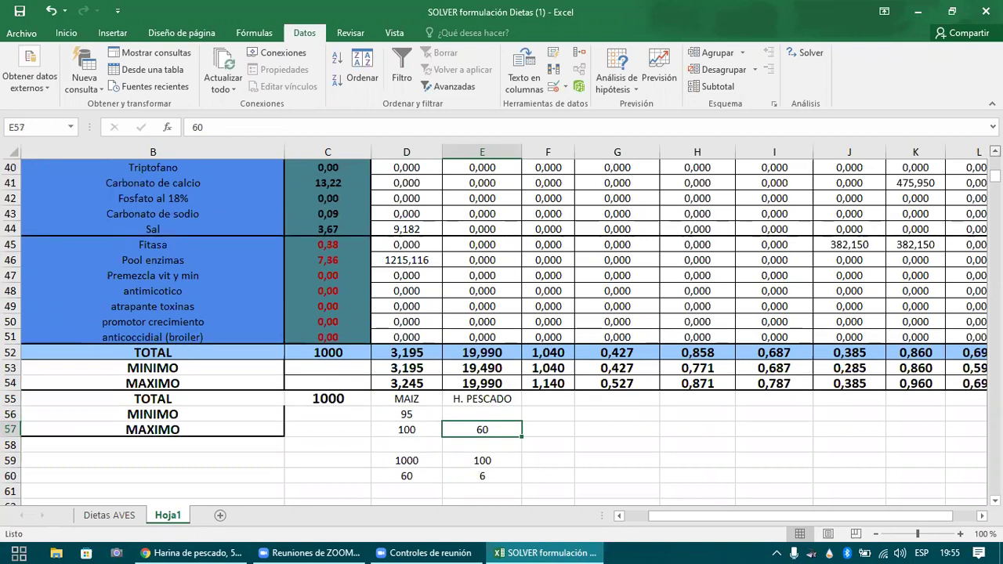
{"action": "left_click", "coordinate": [807, 55]}
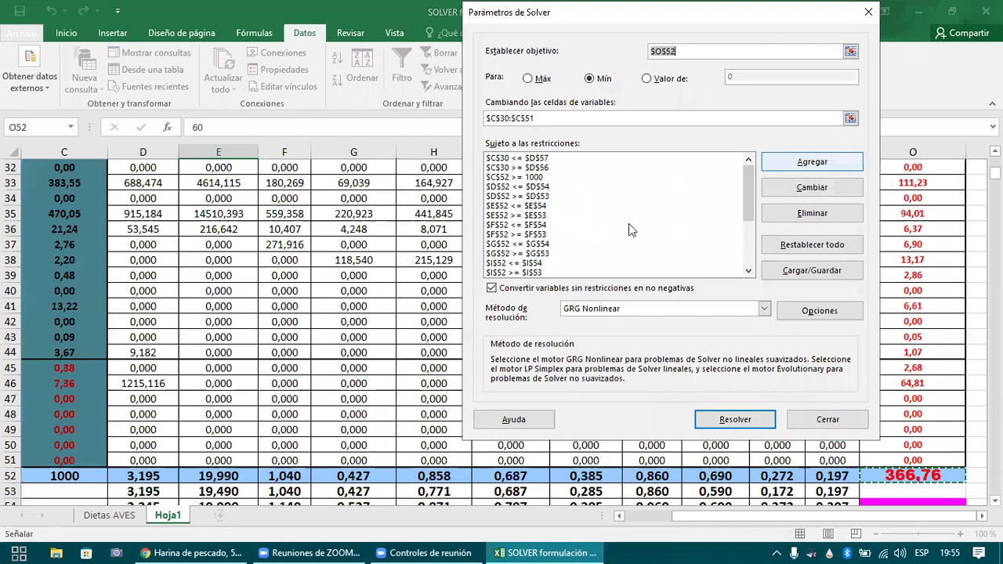
{"action": "left_click", "coordinate": [776, 166]}
{"action": "left_click_drag", "start_coordinate": [707, 518], "coordinate": [627, 519]}
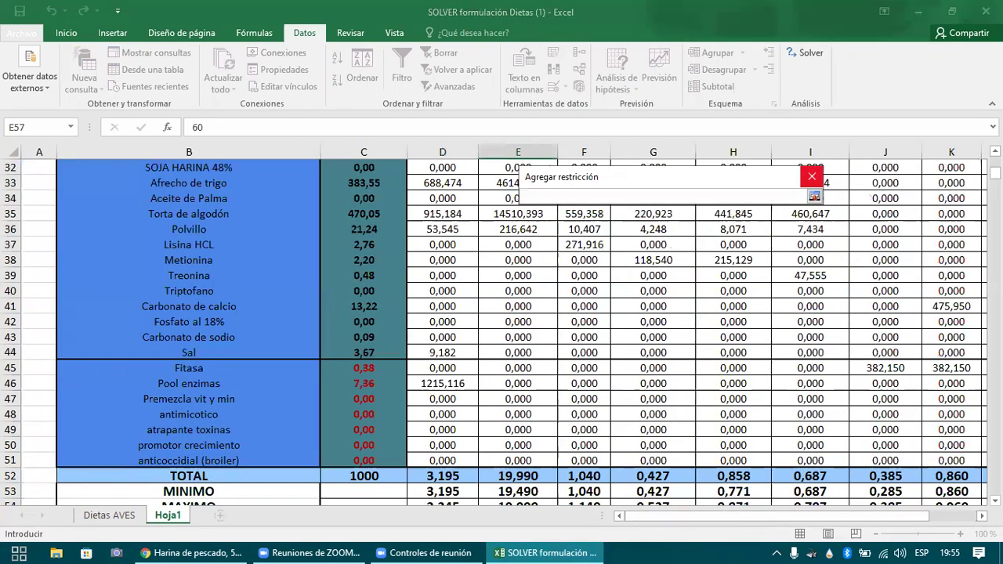
{"action": "scroll", "coordinate": [387, 280], "scroll_direction": "up", "scroll_amount": 3}
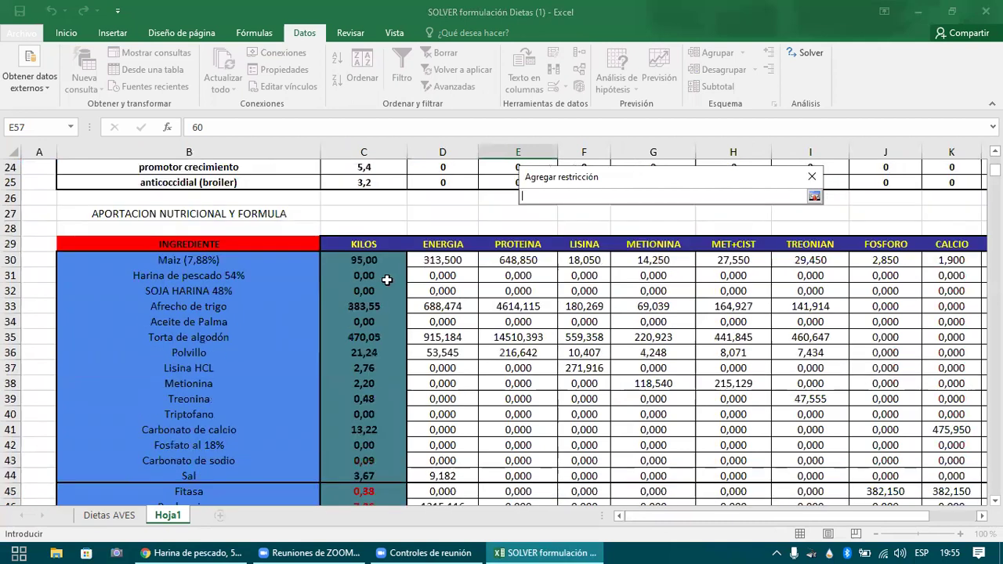
{"action": "left_click", "coordinate": [380, 278]}
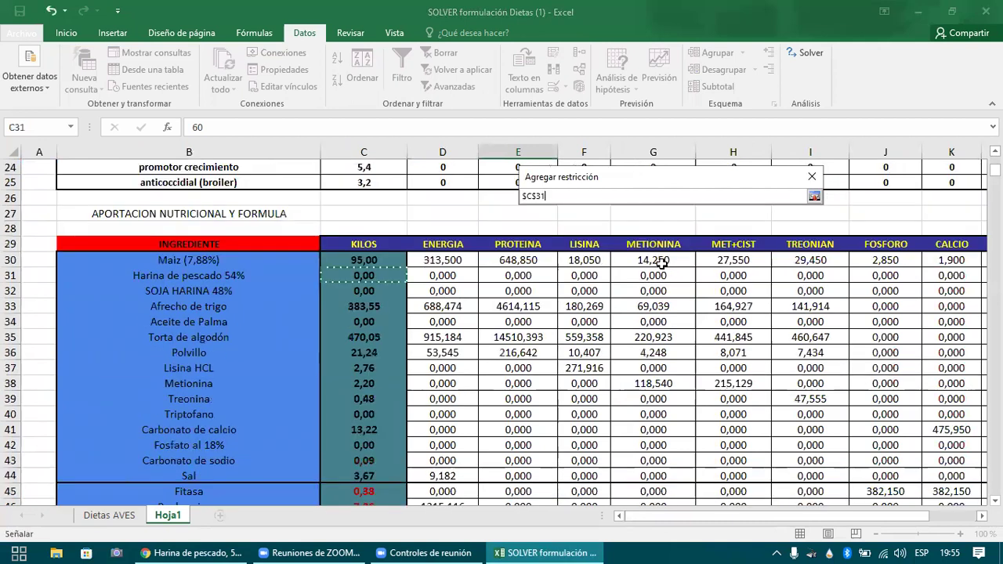
{"action": "left_click", "coordinate": [814, 197]}
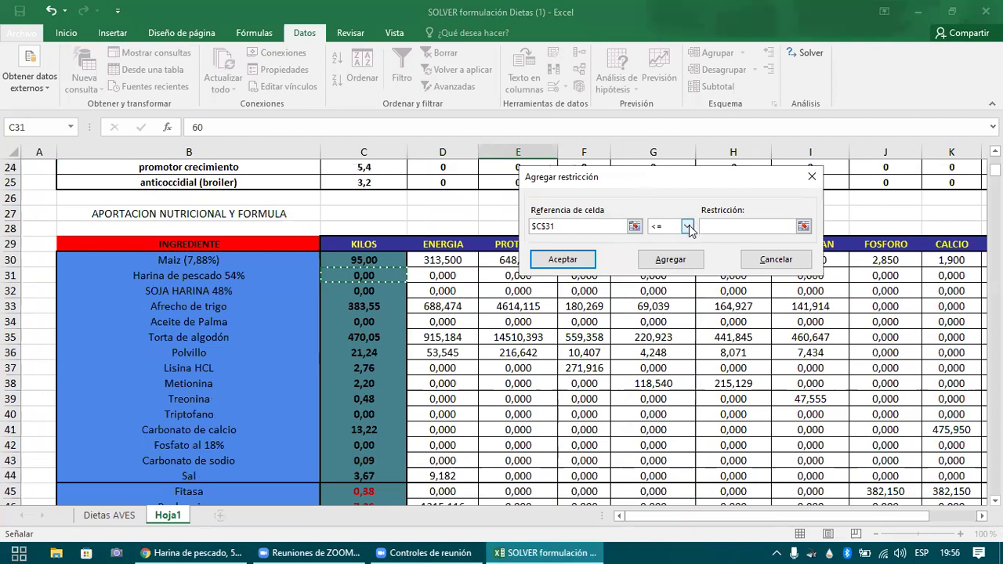
- Set the constraint to = the H. PESCADO MAXIMO in E57 and accept it
{"action": "left_click", "coordinate": [688, 226]}
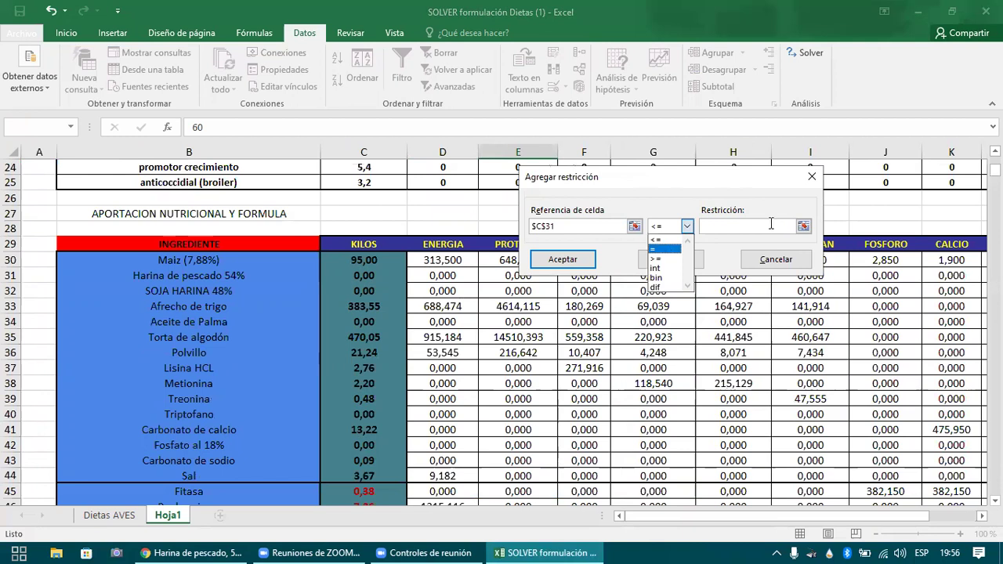
{"action": "left_click", "coordinate": [670, 249]}
{"action": "left_click", "coordinate": [803, 226]}
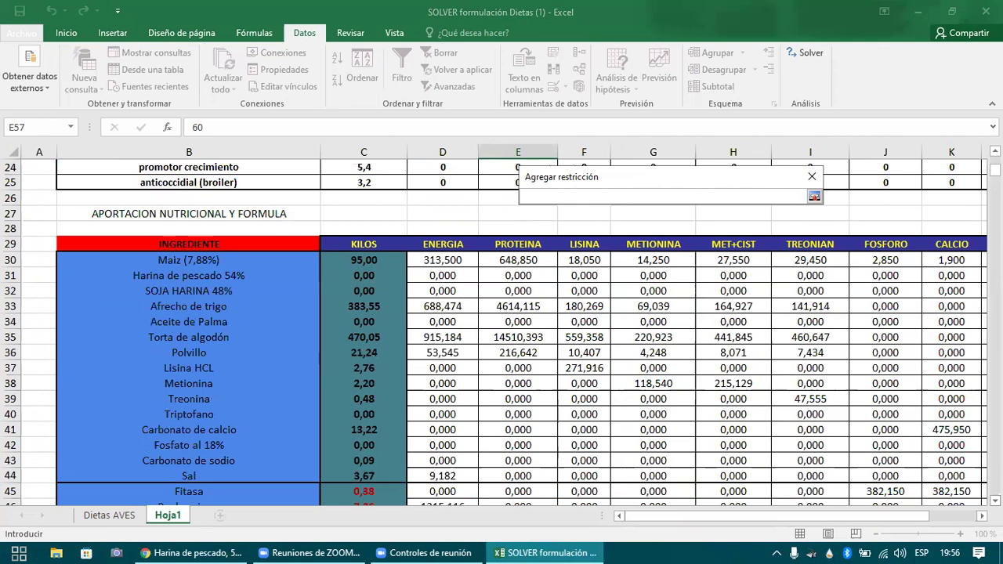
{"action": "left_click", "coordinate": [995, 500]}
{"action": "left_click", "coordinate": [995, 499]}
{"action": "scroll", "coordinate": [691, 426], "scroll_direction": "down", "scroll_amount": 5}
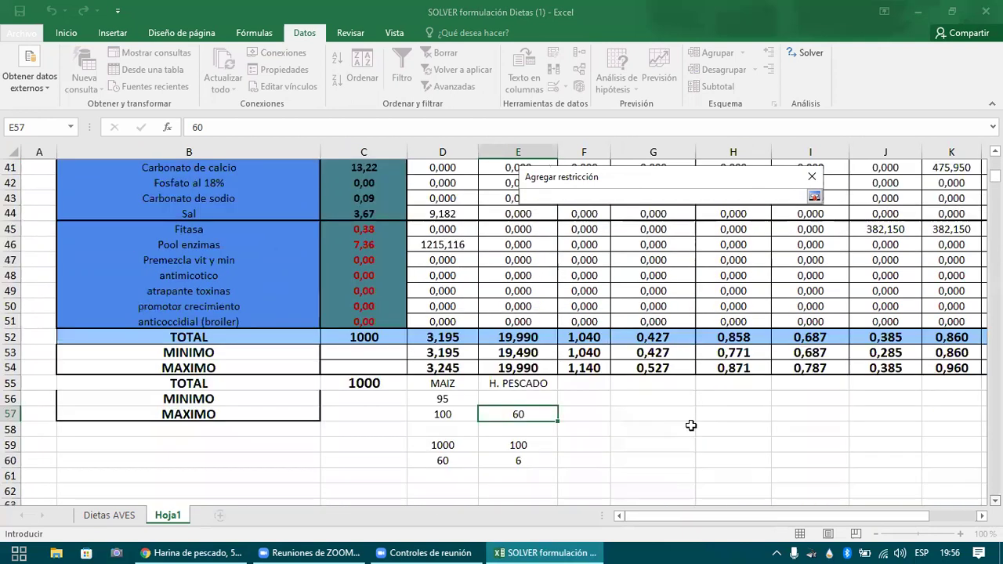
{"action": "scroll", "coordinate": [521, 351], "scroll_direction": "down", "scroll_amount": 1}
{"action": "left_click", "coordinate": [521, 352]}
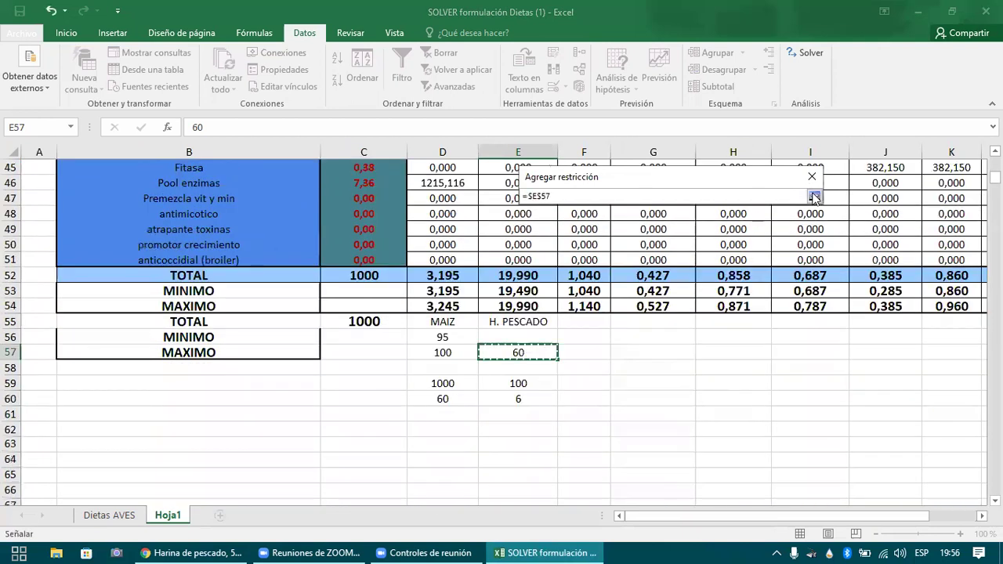
{"action": "key", "text": "Return"}
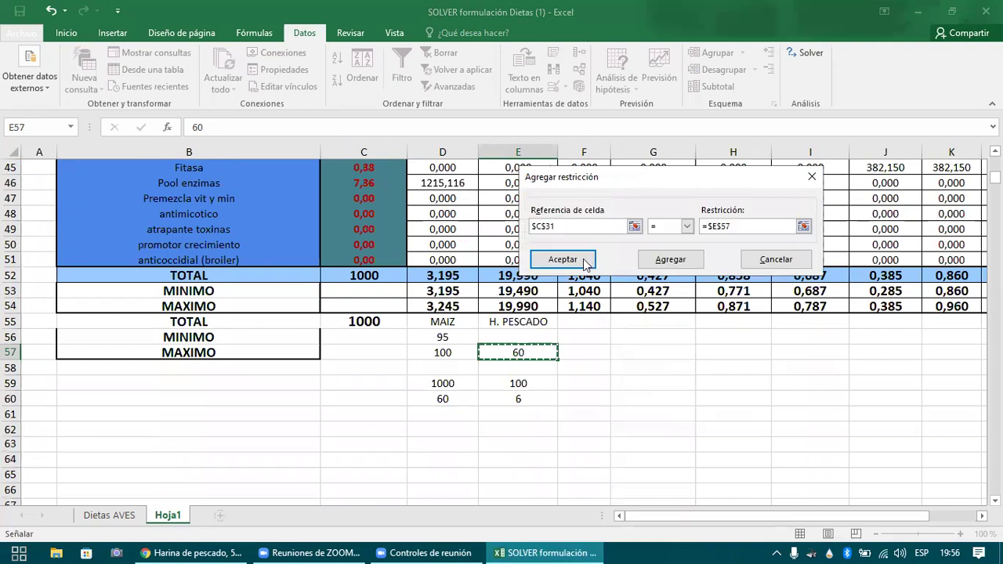
{"action": "left_click", "coordinate": [584, 261]}
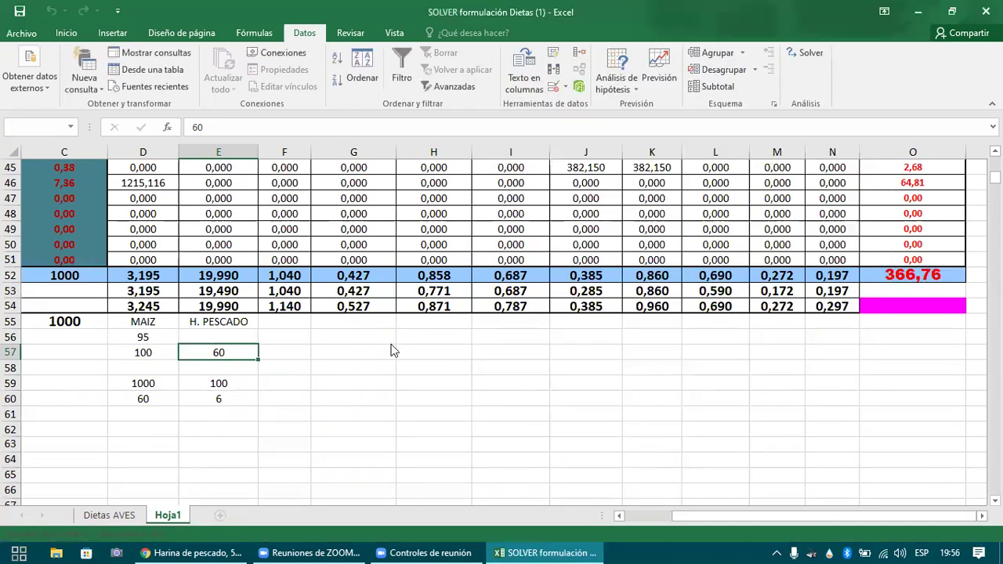
- Solve the model, keep the Solver solution, and review the KILOS amounts of Maíz, Harina de pescado and SOJA HARINA 48%
{"action": "left_click", "coordinate": [354, 310]}
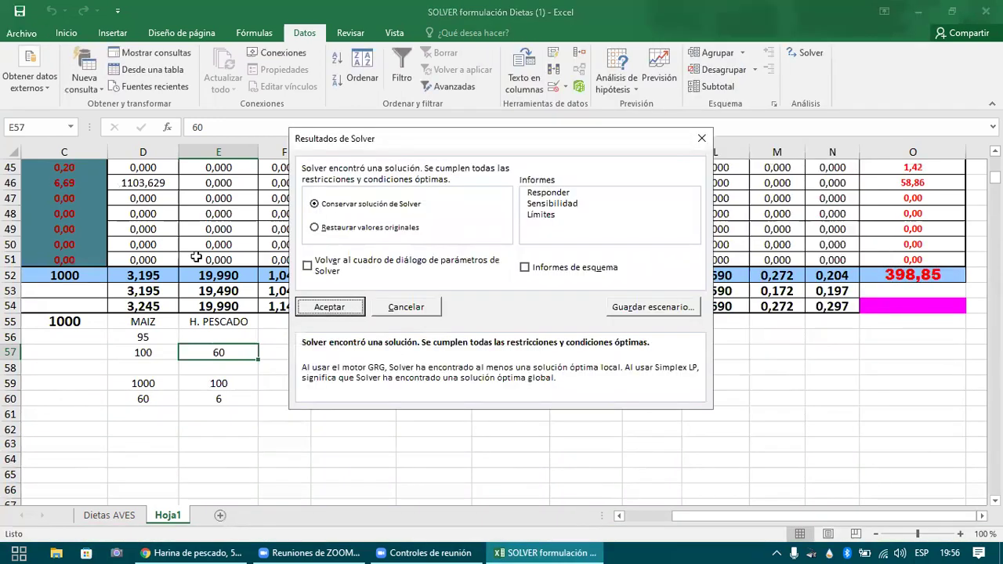
{"action": "left_click", "coordinate": [80, 258]}
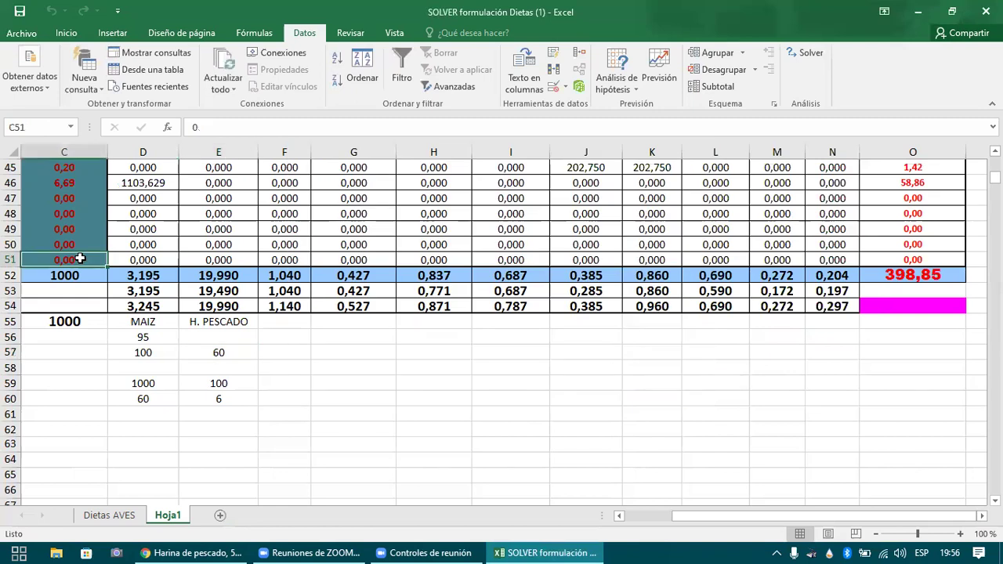
{"action": "key", "text": "Return"}
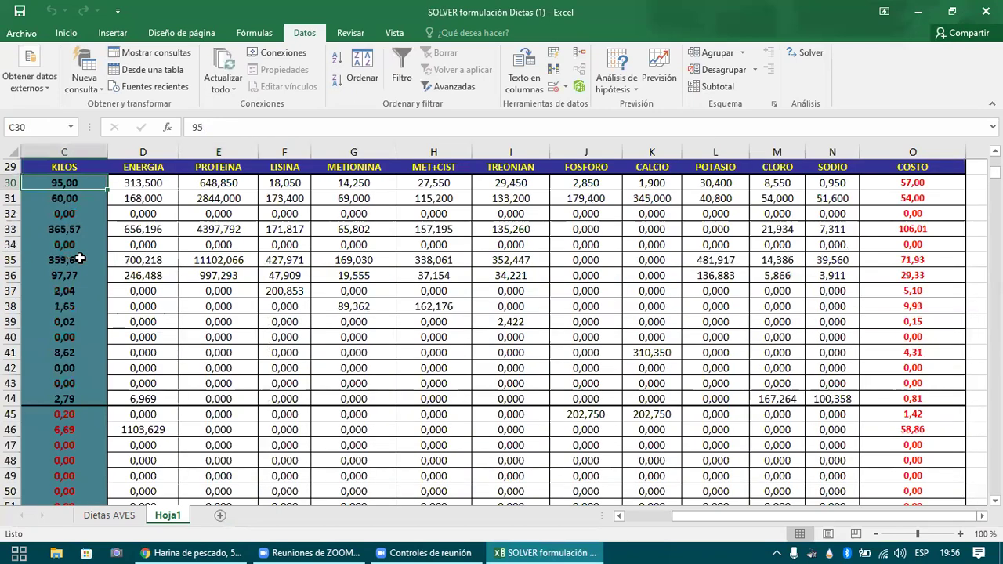
{"action": "scroll", "coordinate": [79, 259], "scroll_direction": "left", "scroll_amount": 1}
{"action": "key", "text": "Return"}
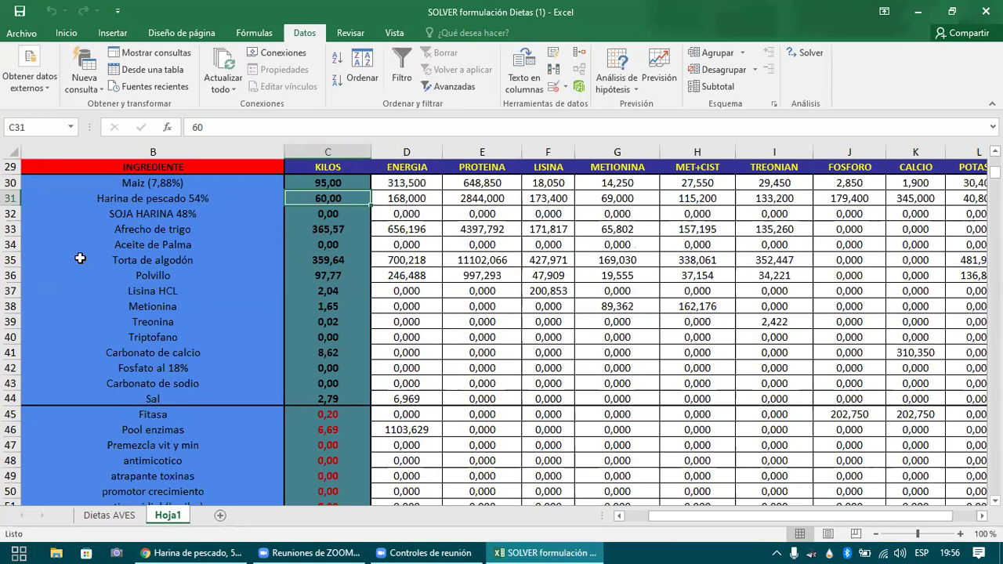
{"action": "key", "text": "Down"}
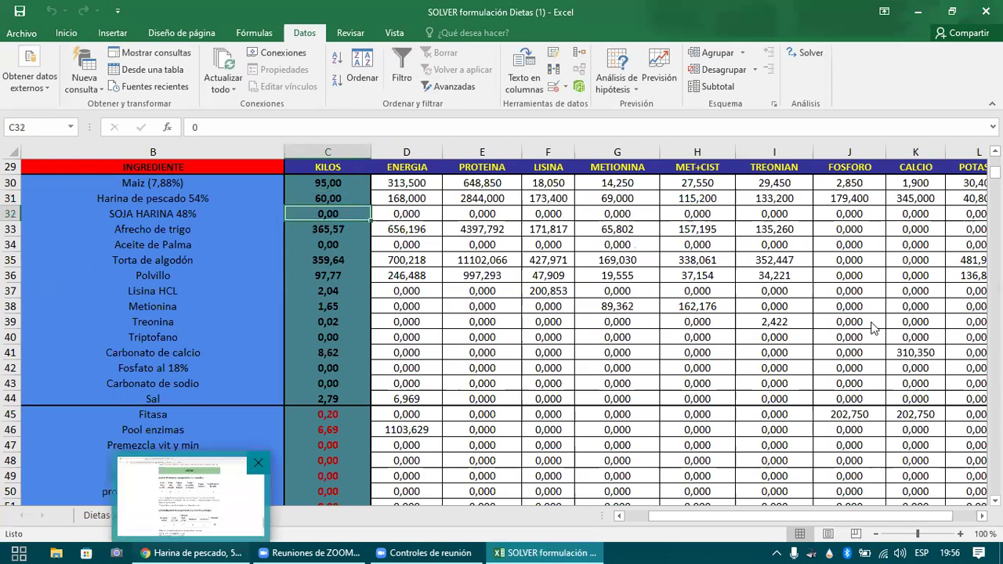
- Switch to the FEDNA site in Chrome and open the Concentrados proteína vegetal ingredient list
{"action": "left_click", "coordinate": [192, 553]}
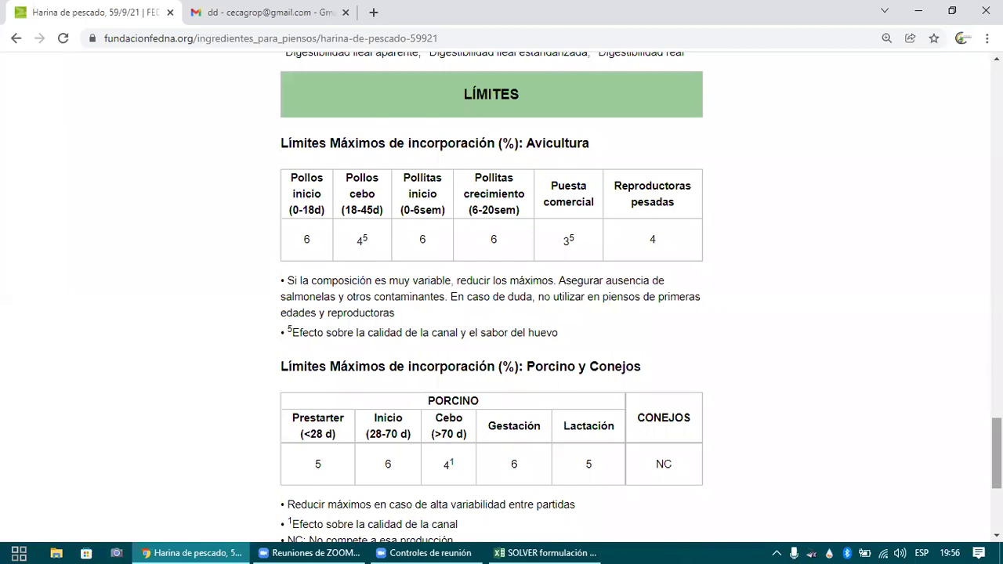
{"action": "left_click_drag", "start_coordinate": [996, 453], "coordinate": [996, 146]}
{"action": "scroll", "coordinate": [783, 235], "scroll_direction": "up", "scroll_amount": 2}
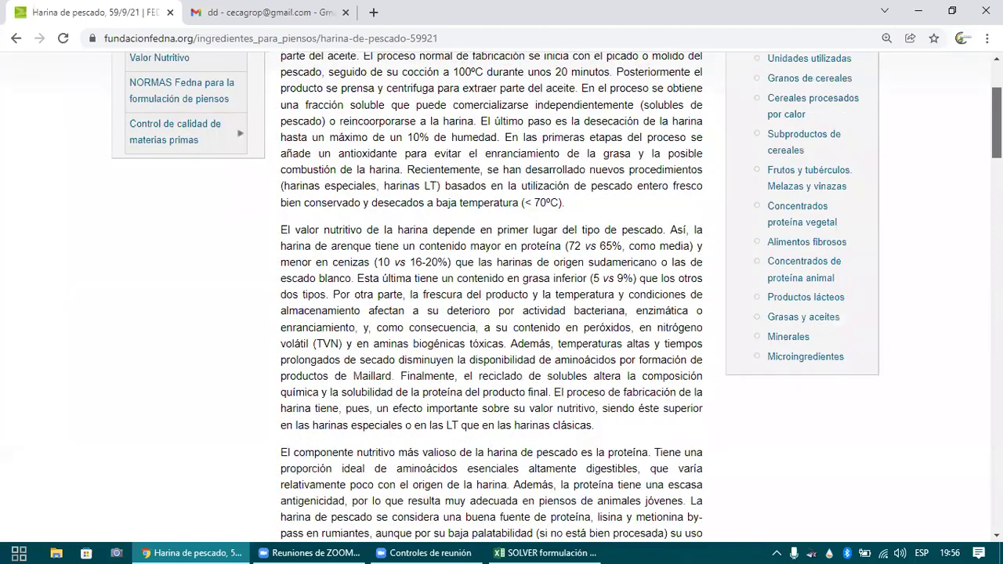
{"action": "left_click", "coordinate": [810, 213]}
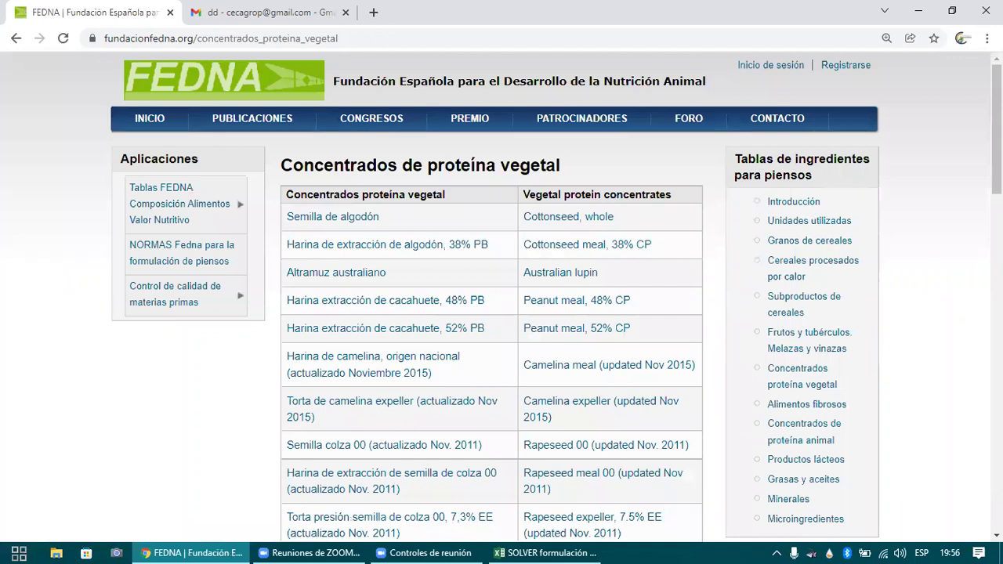
- Find Harina de soja 44% PB among the vegetable protein concentrates and open its page
{"action": "scroll", "coordinate": [502, 313], "scroll_direction": "down", "scroll_amount": 3}
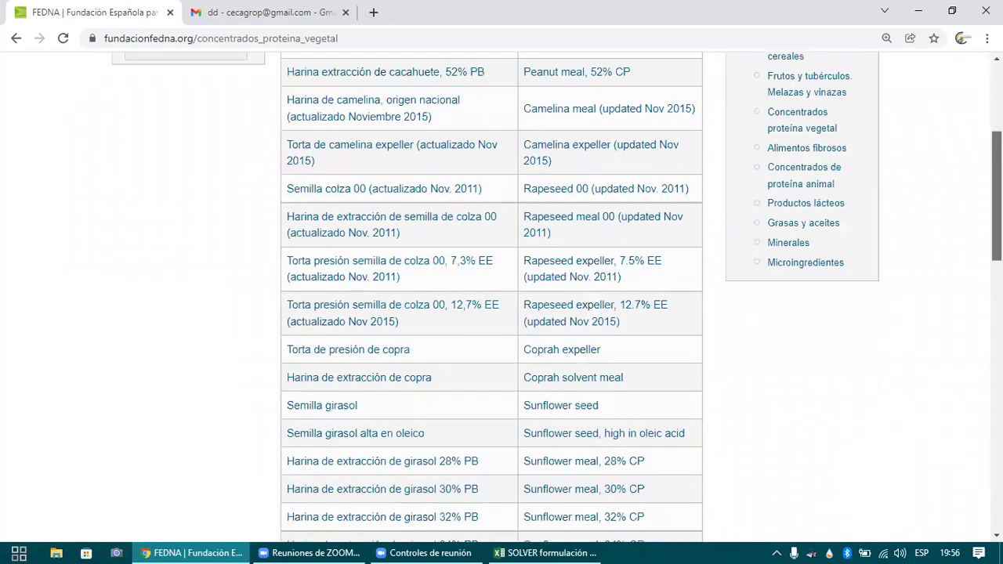
{"action": "scroll", "coordinate": [501, 313], "scroll_direction": "down", "scroll_amount": 1}
{"action": "scroll", "coordinate": [501, 313], "scroll_direction": "down", "scroll_amount": 1}
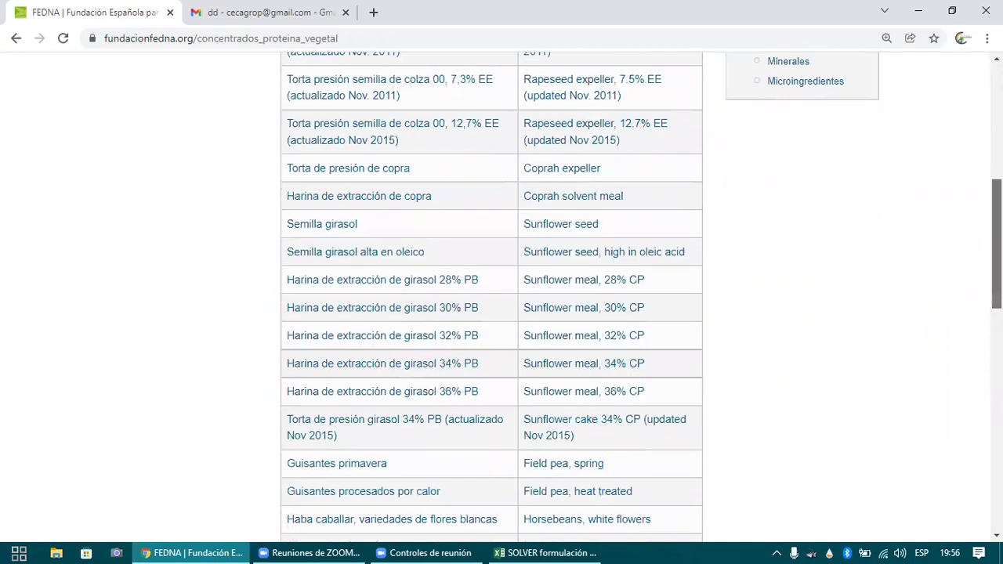
{"action": "scroll", "coordinate": [502, 313], "scroll_direction": "down", "scroll_amount": 1}
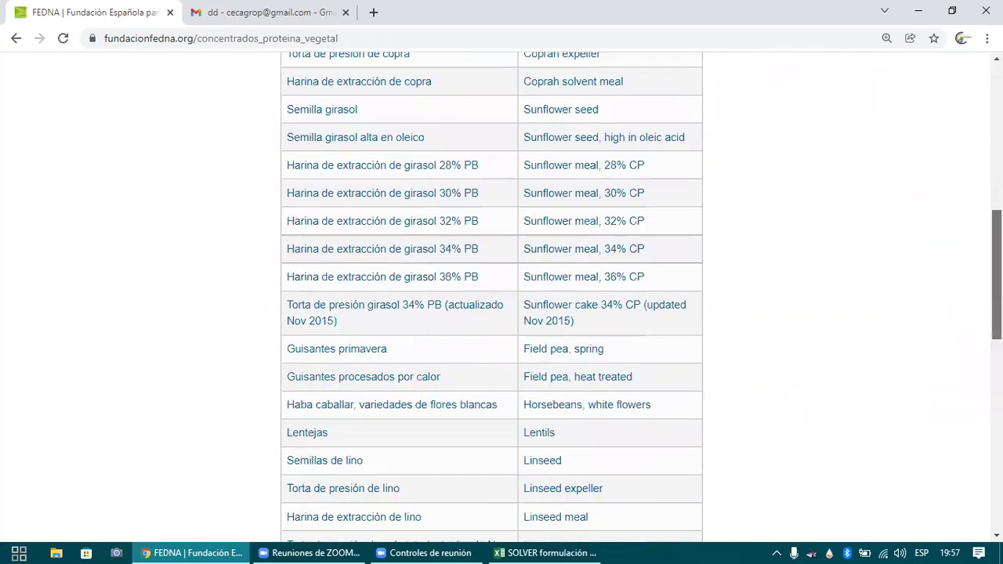
{"action": "scroll", "coordinate": [502, 313], "scroll_direction": "down", "scroll_amount": 2}
{"action": "scroll", "coordinate": [501, 314], "scroll_direction": "down", "scroll_amount": 1}
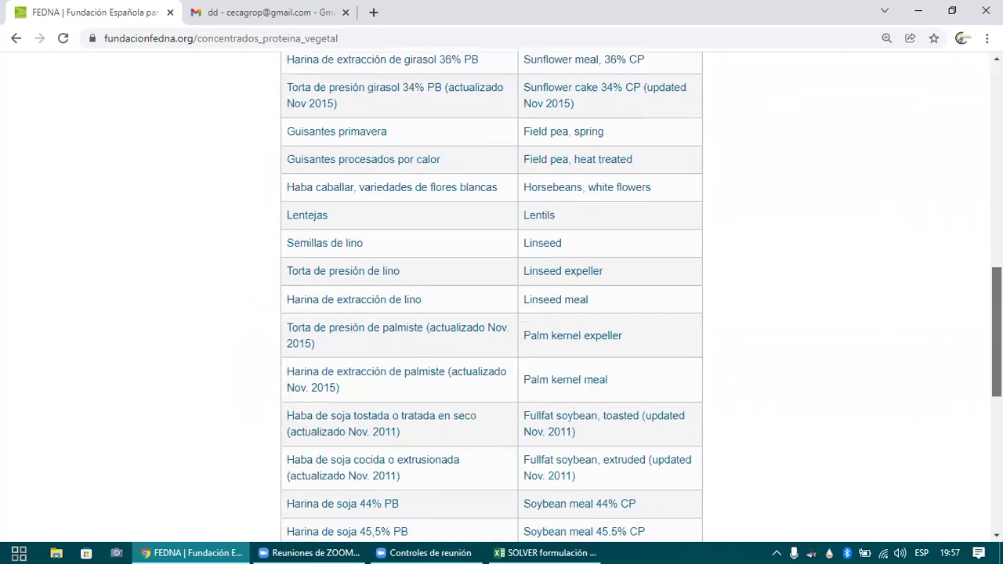
{"action": "scroll", "coordinate": [629, 297], "scroll_direction": "down", "scroll_amount": 2}
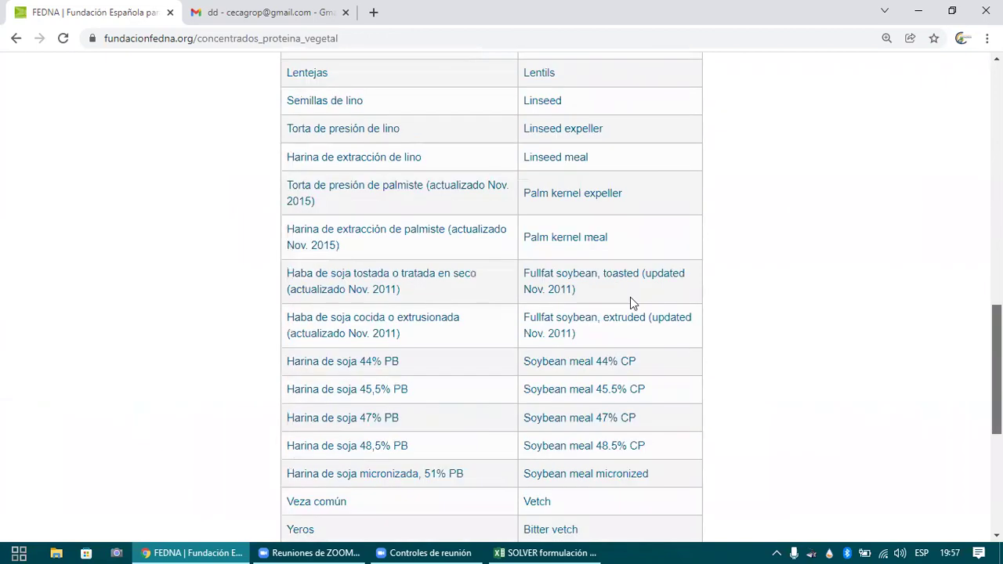
{"action": "left_click", "coordinate": [343, 364]}
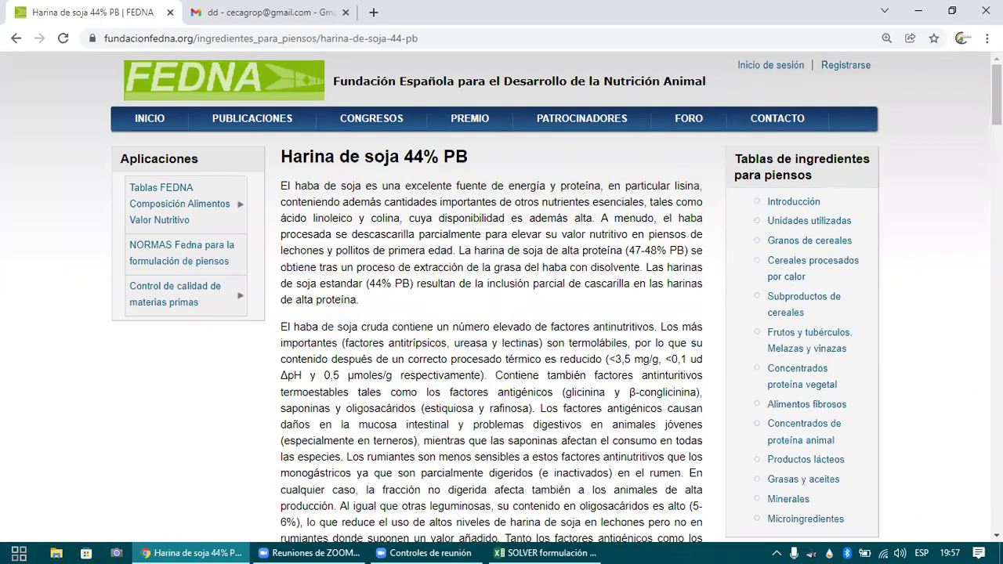
- Examine the Avicultura maximum inclusion limits for Harina de soja 44% PB, especially Pollos inicio and Pollos cebo
{"action": "scroll", "coordinate": [502, 298], "scroll_direction": "down", "scroll_amount": 20}
{"action": "scroll", "coordinate": [501, 298], "scroll_direction": "down", "scroll_amount": 8}
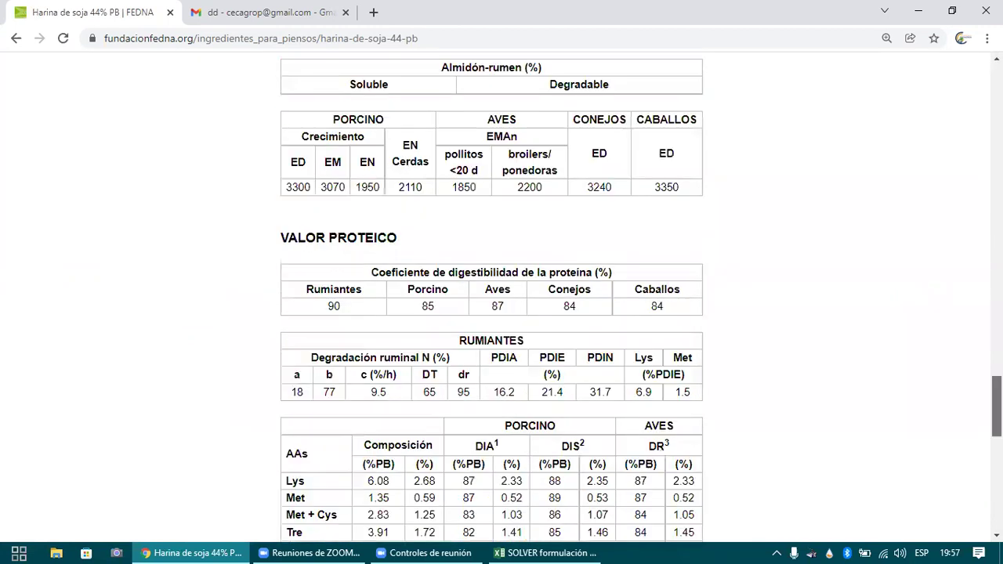
{"action": "scroll", "coordinate": [502, 298], "scroll_direction": "down", "scroll_amount": 10}
{"action": "scroll", "coordinate": [844, 351], "scroll_direction": "down", "scroll_amount": 3}
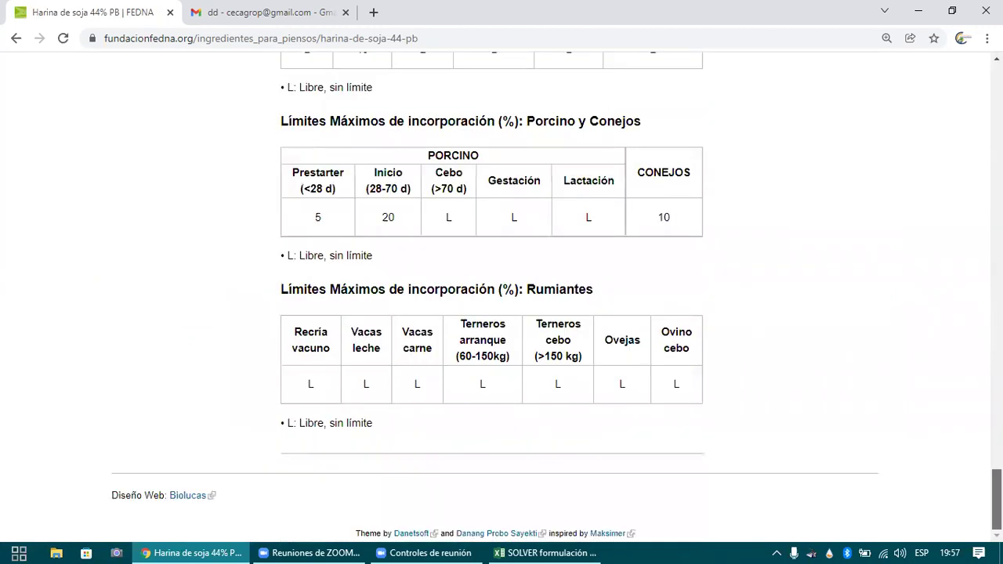
{"action": "scroll", "coordinate": [843, 352], "scroll_direction": "up", "scroll_amount": 3}
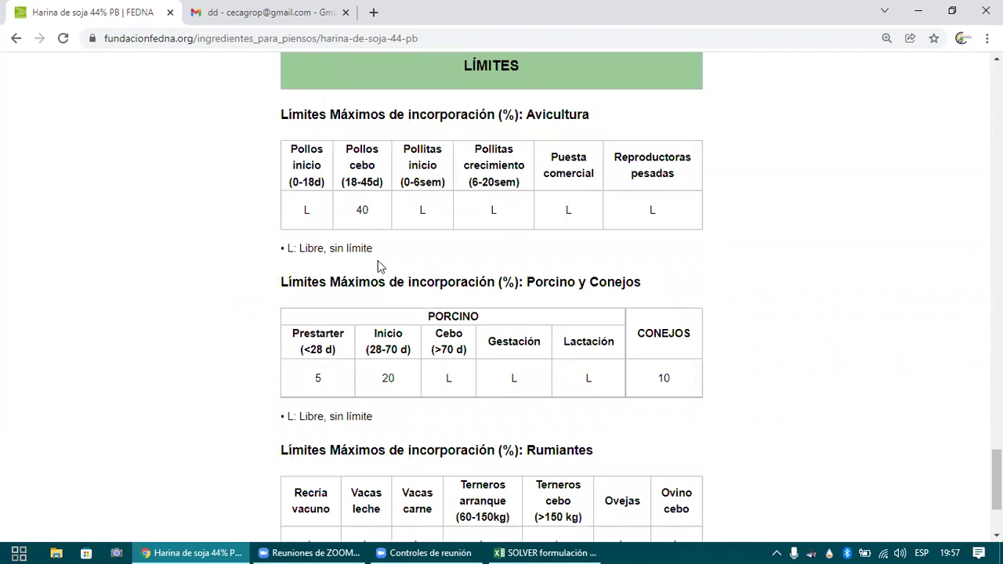
{"action": "double_click", "coordinate": [363, 210]}
{"action": "double_click", "coordinate": [306, 210]}
{"action": "left_click", "coordinate": [665, 355]}
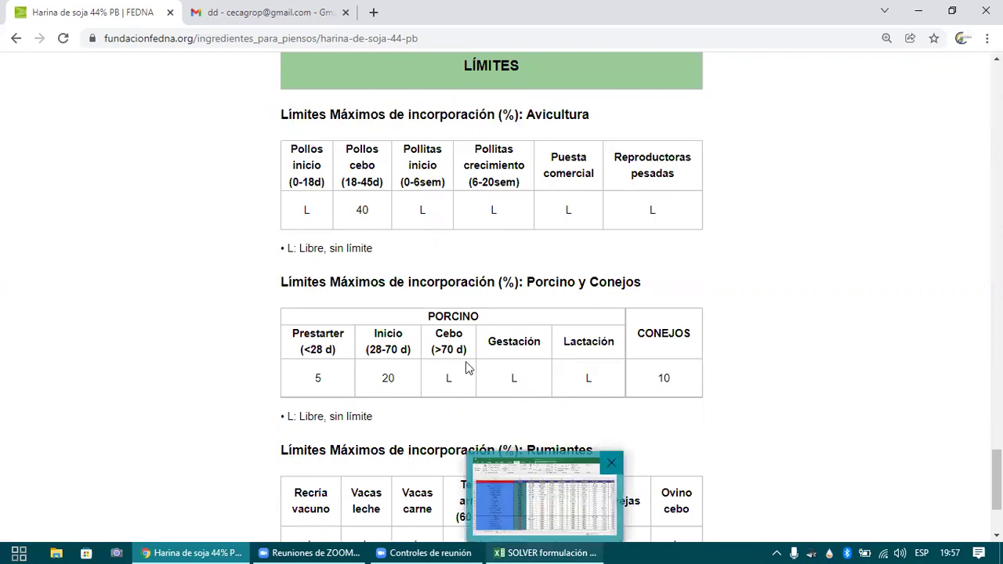
- Switch back to the Excel diet sheet and set the inclusion percentage in E60 to 45
{"action": "key", "text": "alt+Tab"}
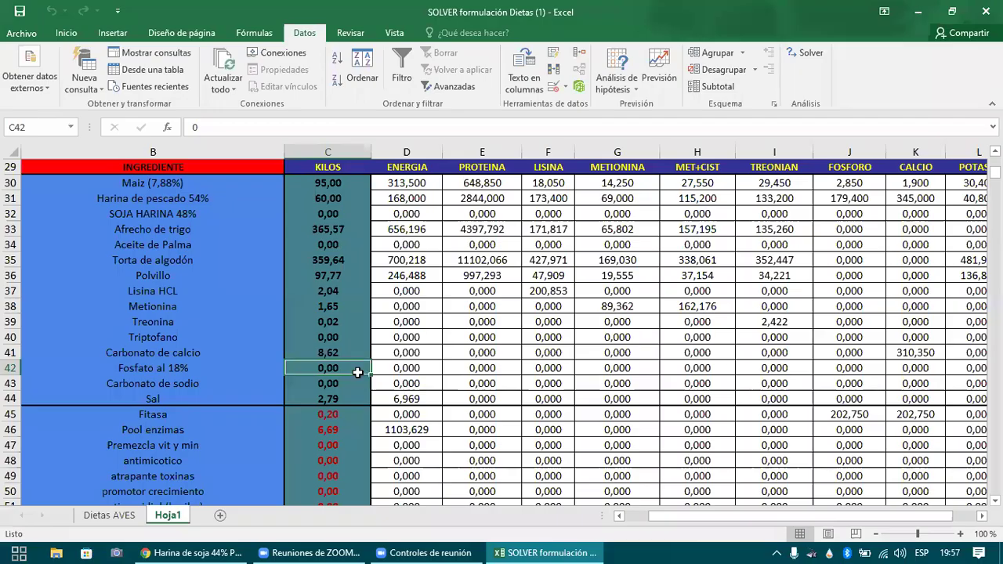
{"action": "key", "text": "ctrl+Down"}
{"action": "key", "text": "Down"}
{"action": "key", "text": "Down"}
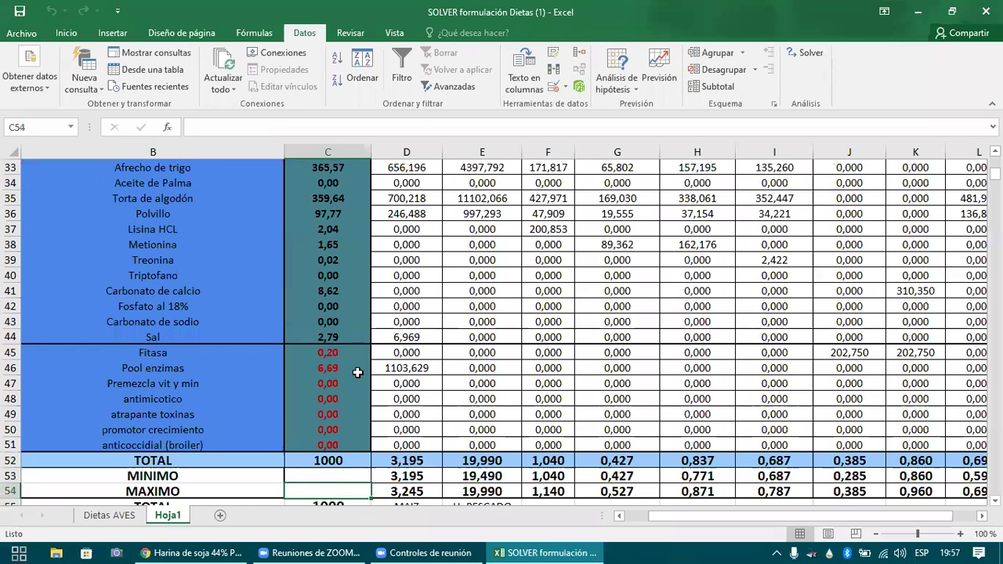
{"action": "key", "text": "Down"}
{"action": "key", "text": "Down"}
{"action": "key", "text": "Down"}
{"action": "key", "text": "Down"}
{"action": "key", "text": "Down"}
{"action": "key", "text": "Down"}
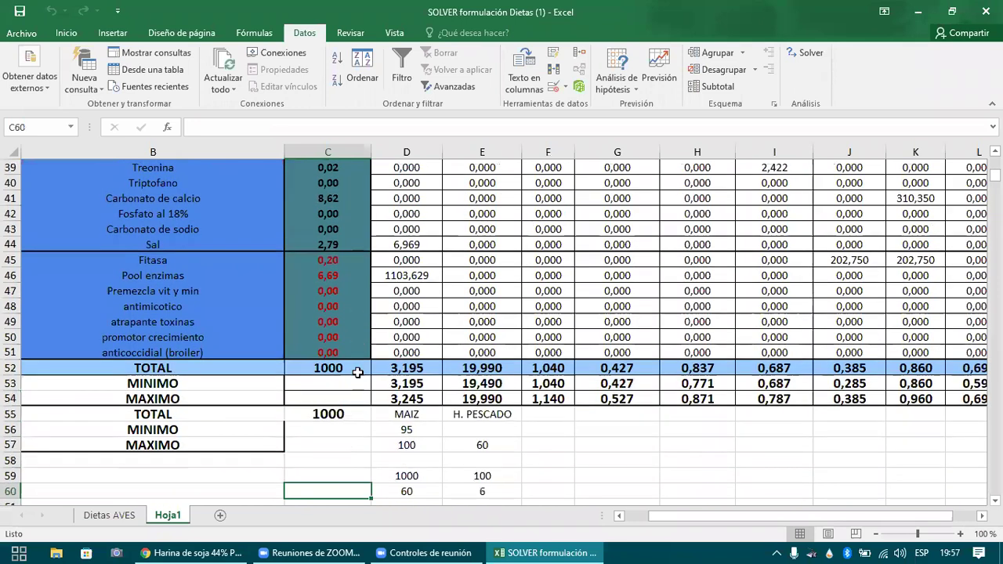
{"action": "key", "text": "Up"}
{"action": "key", "text": "Right"}
{"action": "key", "text": "Down"}
{"action": "key", "text": "Right"}
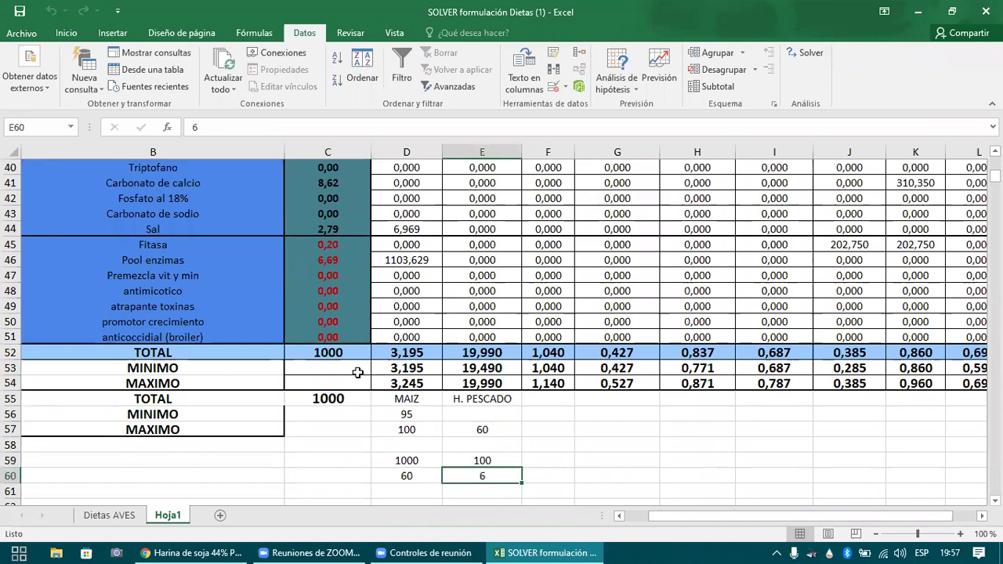
{"action": "type", "text": "45"}
{"action": "key", "text": "Return"}
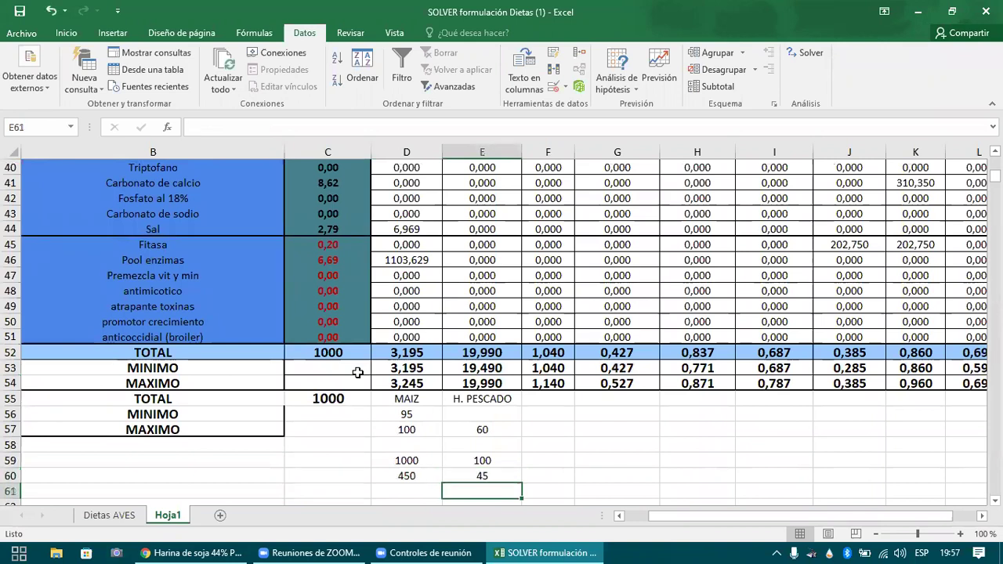
- Return to the ingredient table and check the SOJA HARINA 48% kilos in C32
{"action": "key", "text": "Up"}
{"action": "key", "text": "Left"}
{"action": "key", "text": "Left"}
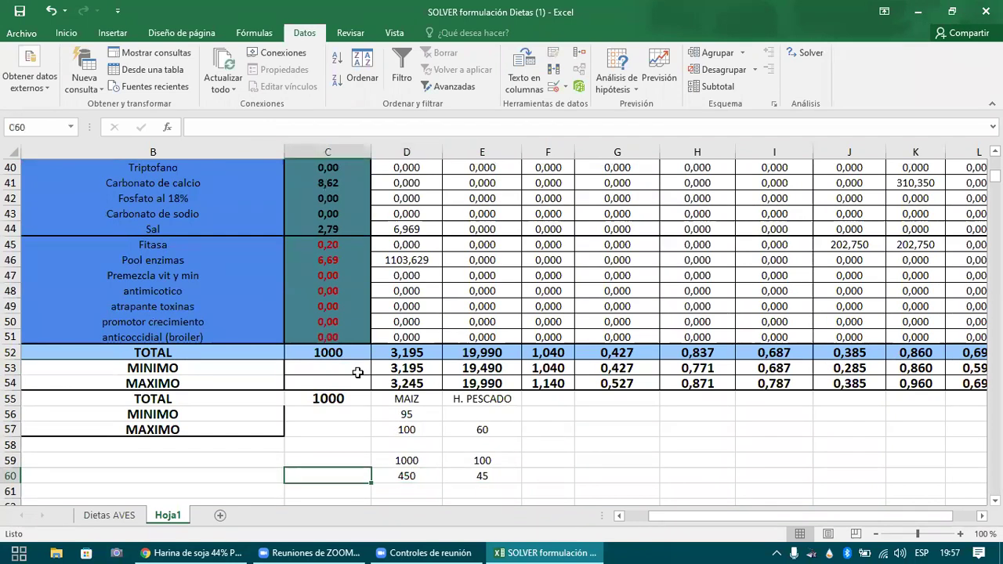
{"action": "key", "text": "Right"}
{"action": "key", "text": "Left"}
{"action": "key", "text": "ctrl+Up"}
{"action": "key", "text": "ctrl+Up"}
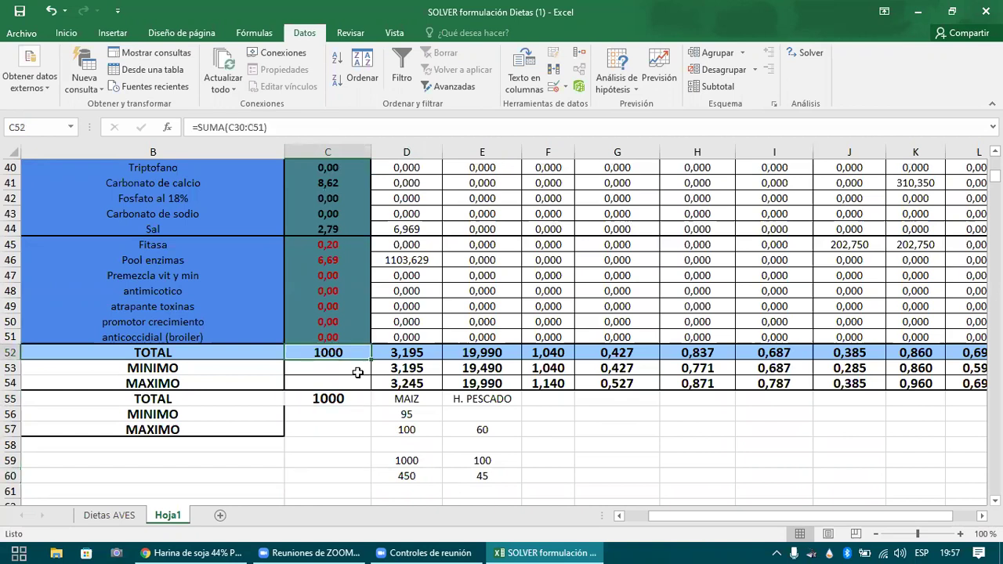
{"action": "key", "text": "ctrl+Up"}
{"action": "key", "text": "Down"}
{"action": "key", "text": "Down"}
{"action": "key", "text": "Down"}
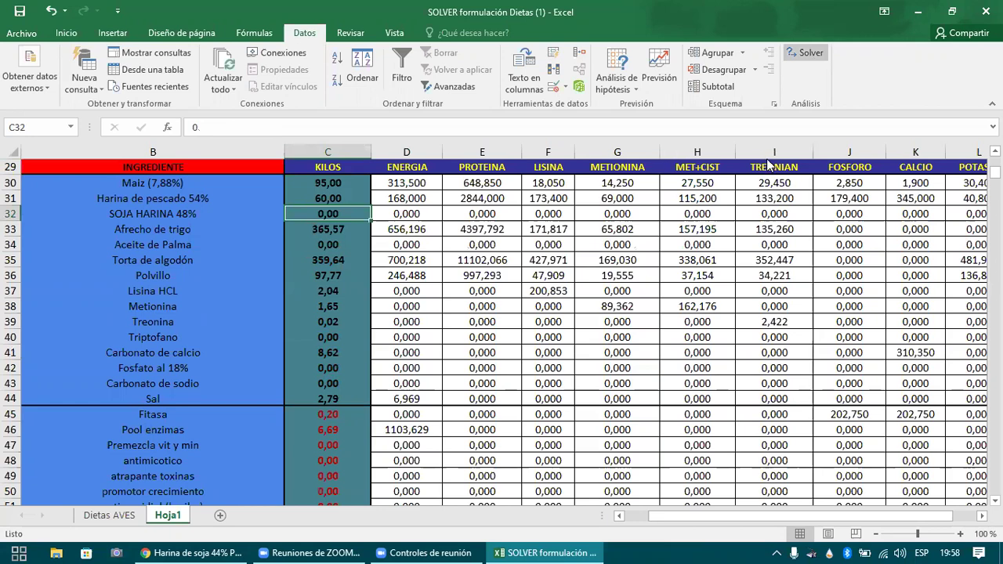
{"action": "key", "text": "alt+a"}
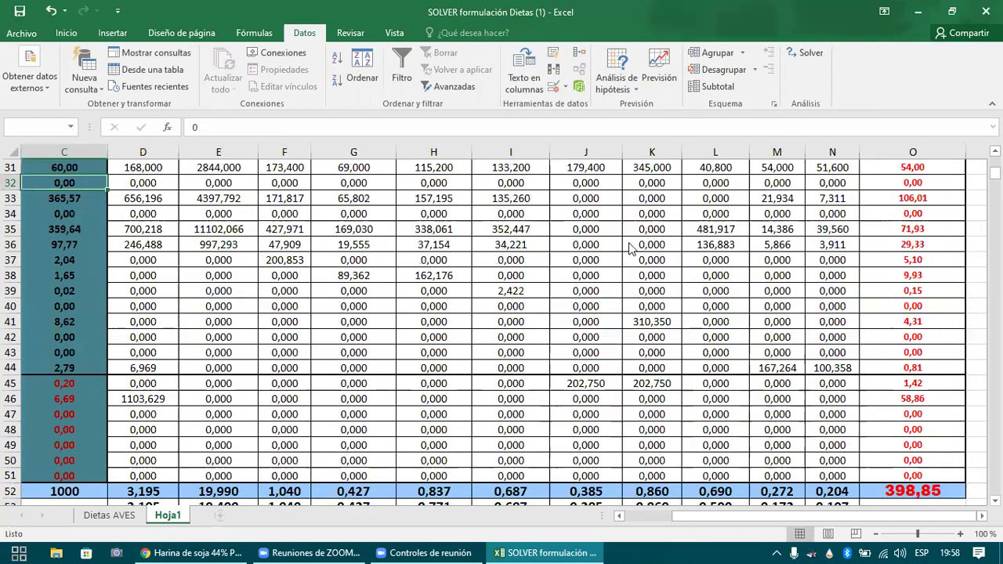
{"action": "left_click", "coordinate": [678, 499]}
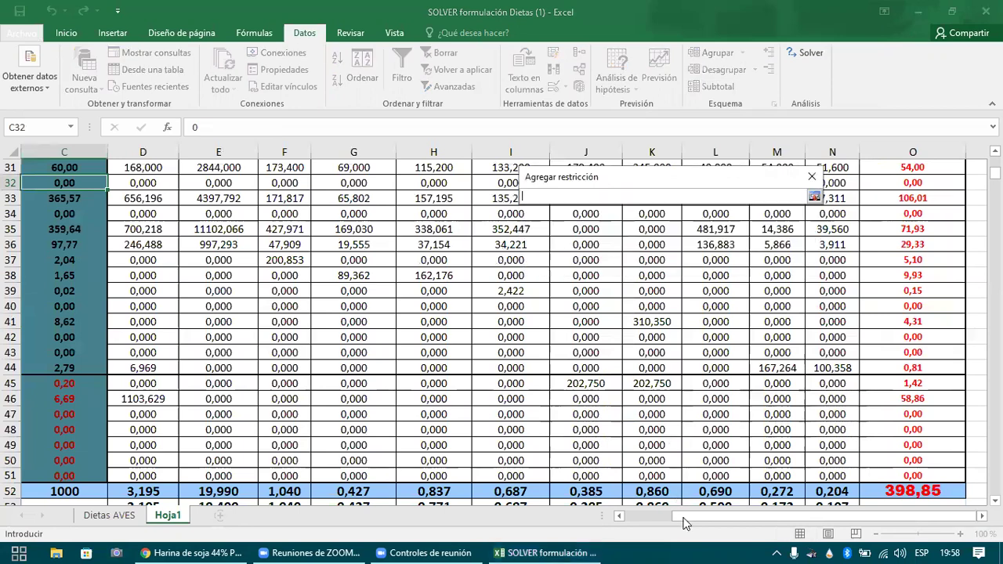
{"action": "left_click", "coordinate": [627, 523]}
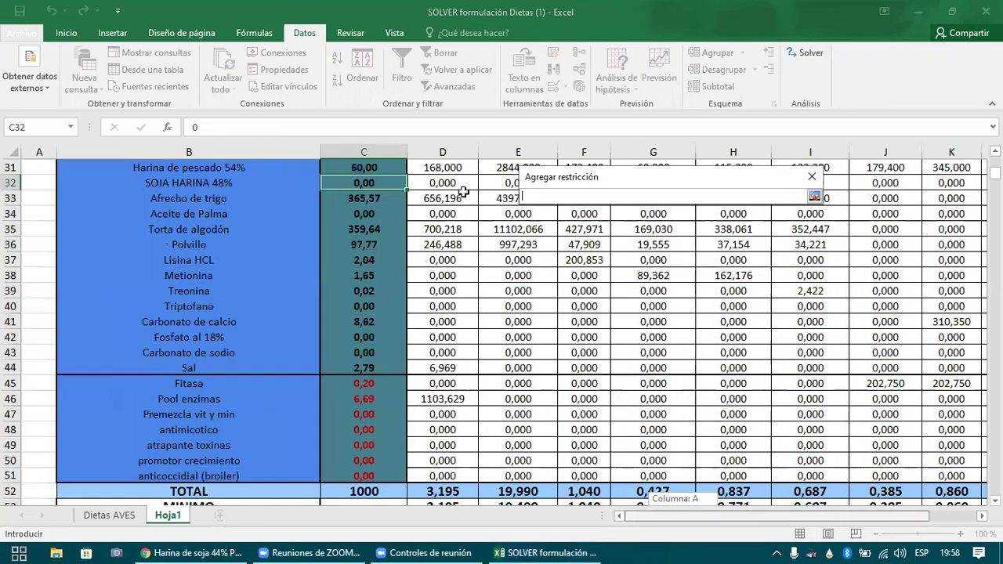
{"action": "left_click", "coordinate": [364, 185]}
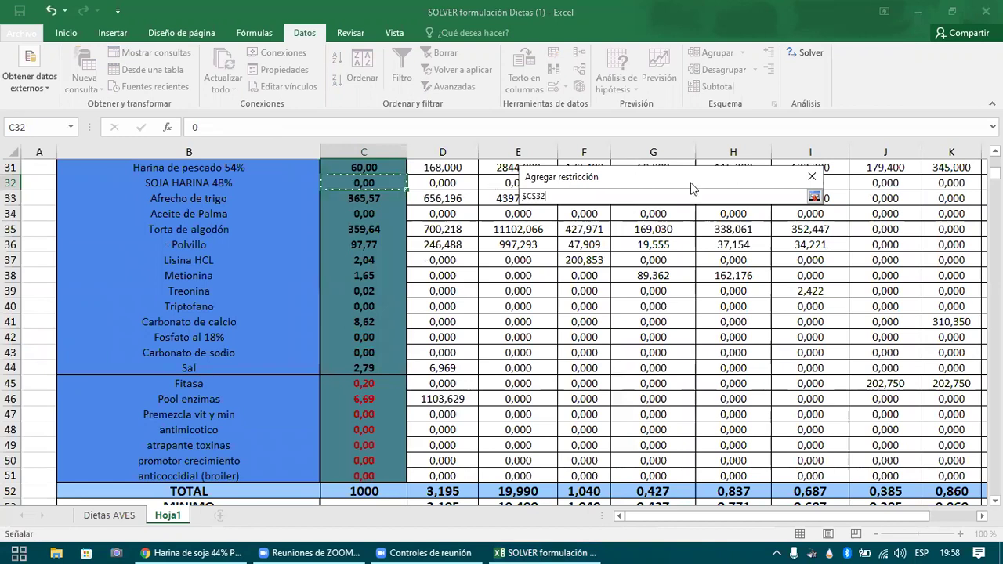
{"action": "left_click", "coordinate": [813, 196]}
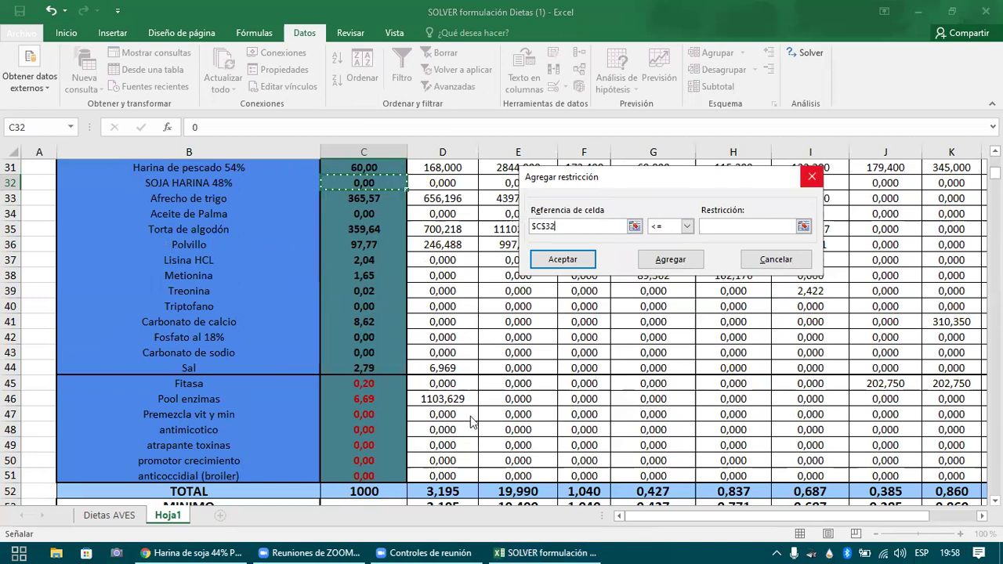
{"action": "key", "text": "Escape"}
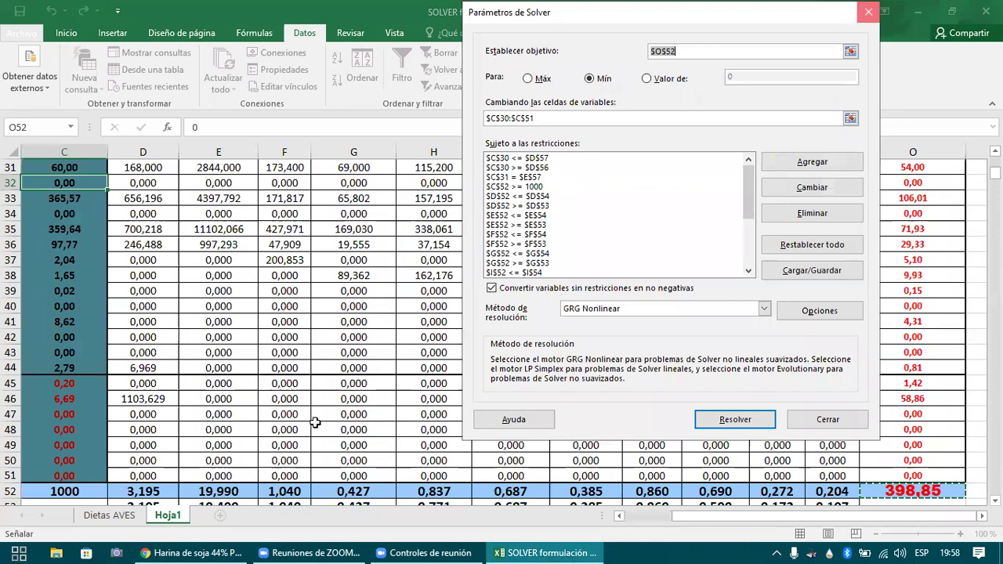
{"action": "key", "text": "Escape"}
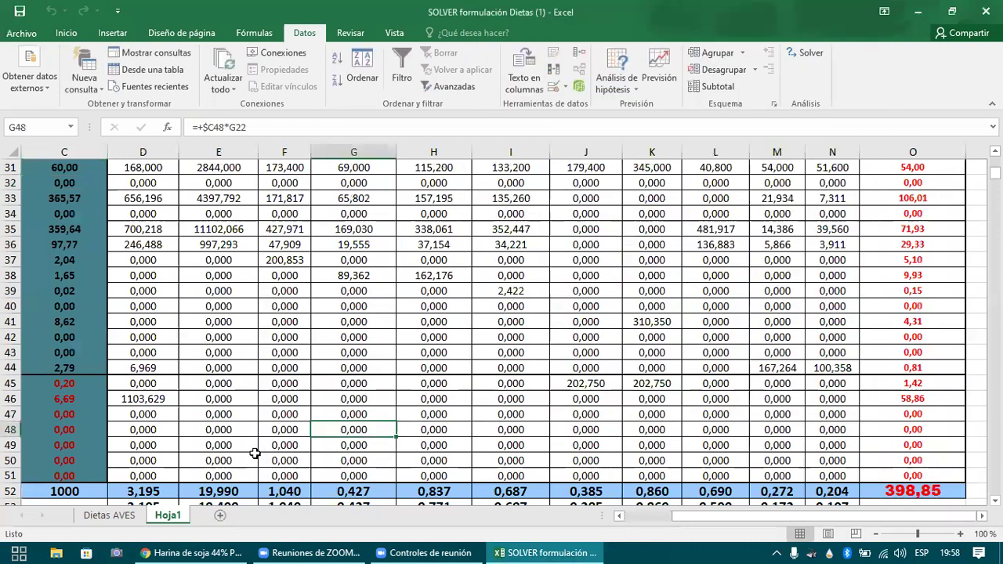
- Enter the heading SOJA in F55 beside H. PESCADO and select its MAXIMO cell F57
{"action": "key", "text": "Down"}
{"action": "key", "text": "Down"}
{"action": "key", "text": "Down"}
{"action": "key", "text": "Down"}
{"action": "key", "text": "Down"}
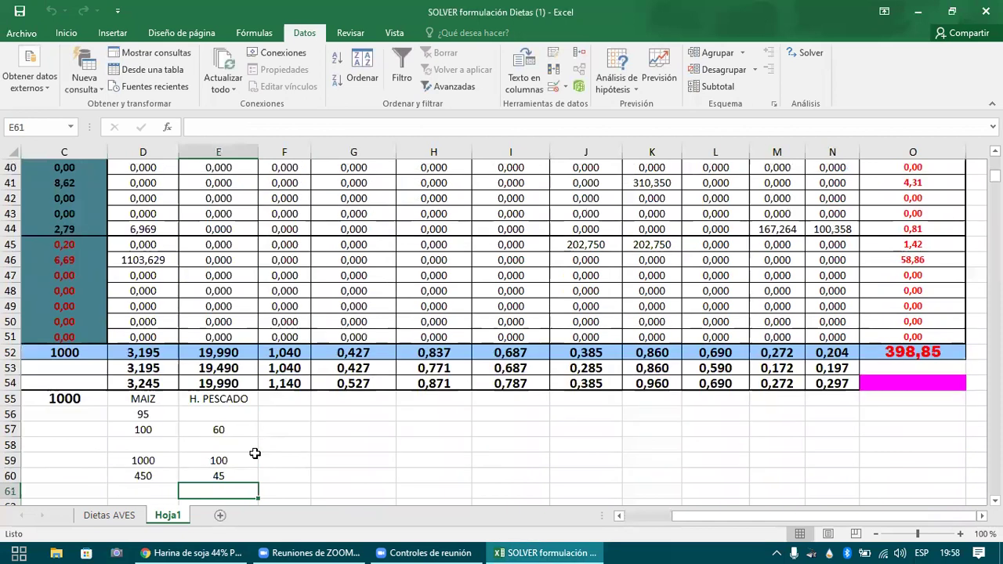
{"action": "key", "text": "Down"}
{"action": "key", "text": "Down"}
{"action": "key", "text": "Down"}
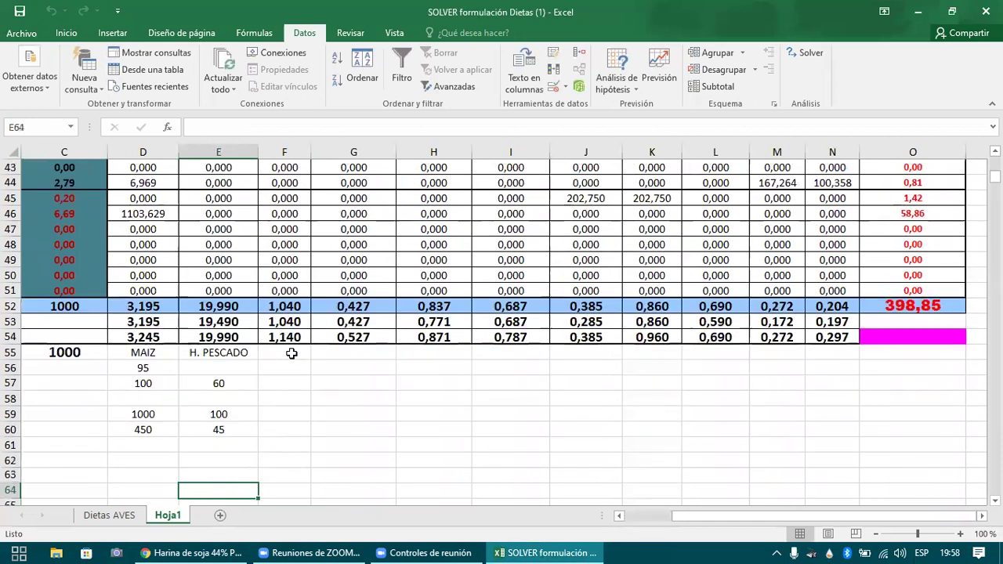
{"action": "left_click", "coordinate": [290, 354]}
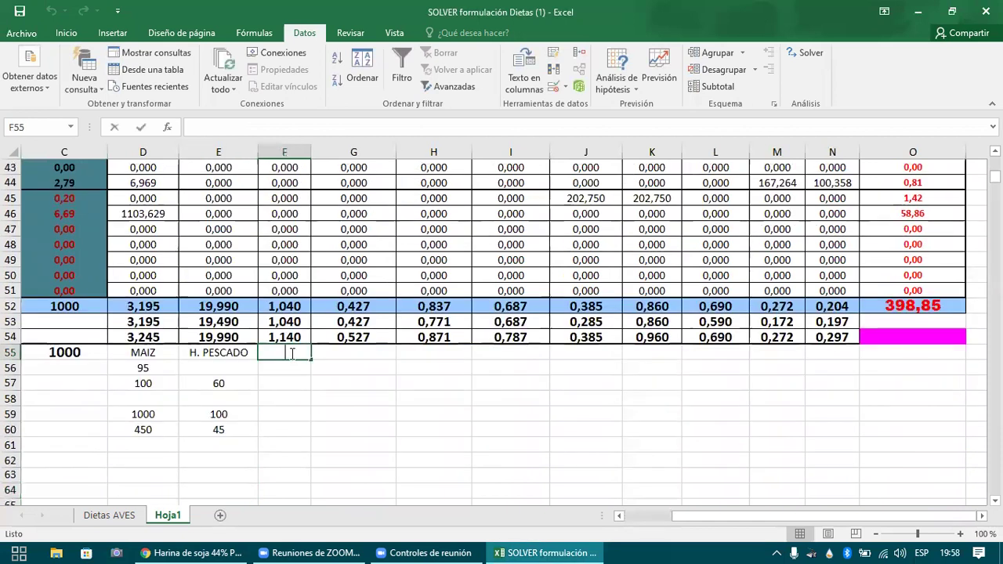
{"action": "type", "text": "soja"}
{"action": "key", "text": "BackSpace"}
{"action": "key", "text": "BackSpace"}
{"action": "key", "text": "BackSpace"}
{"action": "key", "text": "BackSpace"}
{"action": "type", "text": "SO."}
{"action": "key", "text": "Return"}
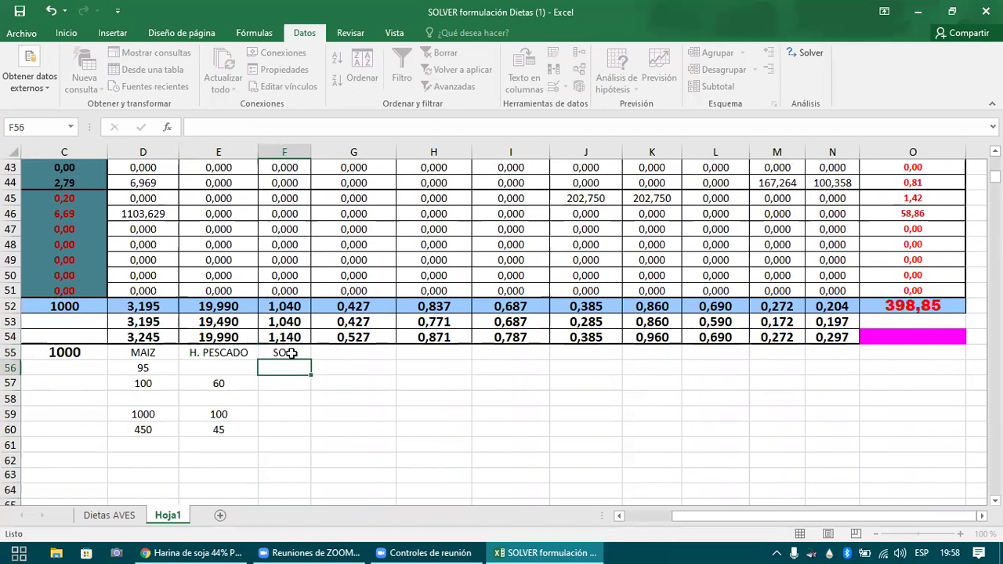
{"action": "key", "text": "Down"}
{"action": "key", "text": "Down"}
{"action": "key", "text": "Up"}
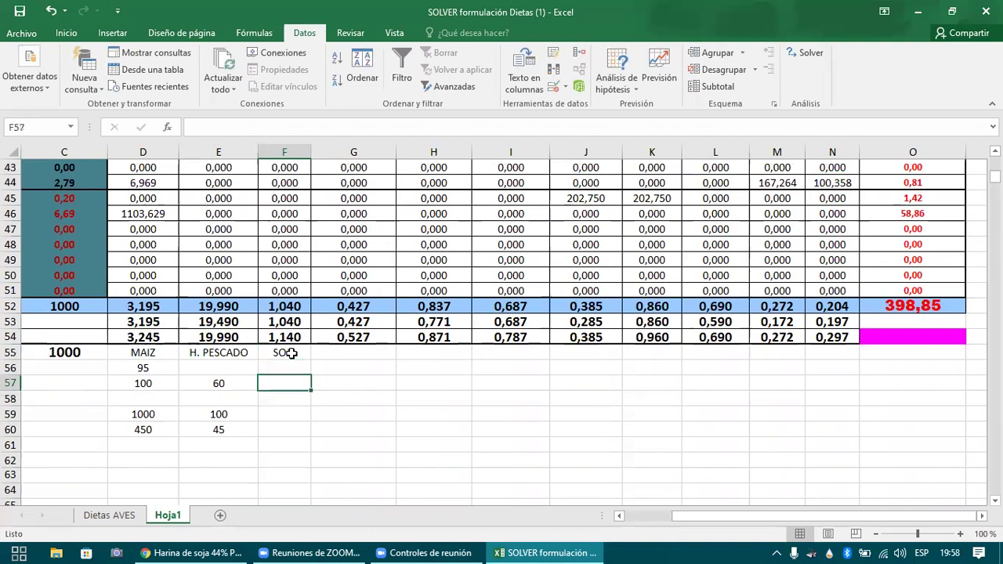
- Enter 450 as the maximum for SOJA in cell F57
{"action": "type", "text": "45"}
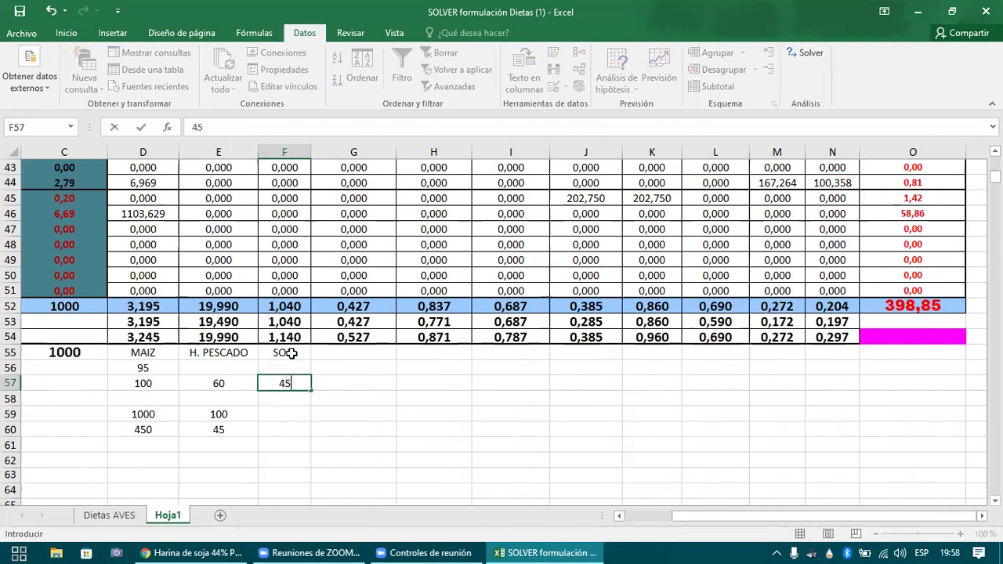
{"action": "type", "text": "0"}
{"action": "key", "text": "Left"}
{"action": "key", "text": "Left"}
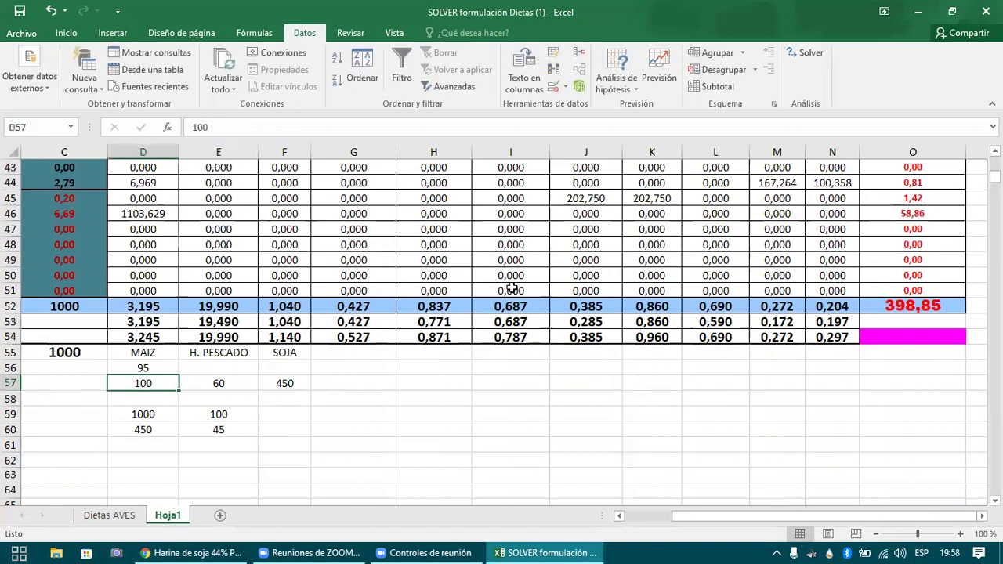
- Start a new Solver constraint with the SOJA HARINA 48% kilos cell C32 as its cell reference
{"action": "left_click", "coordinate": [805, 57]}
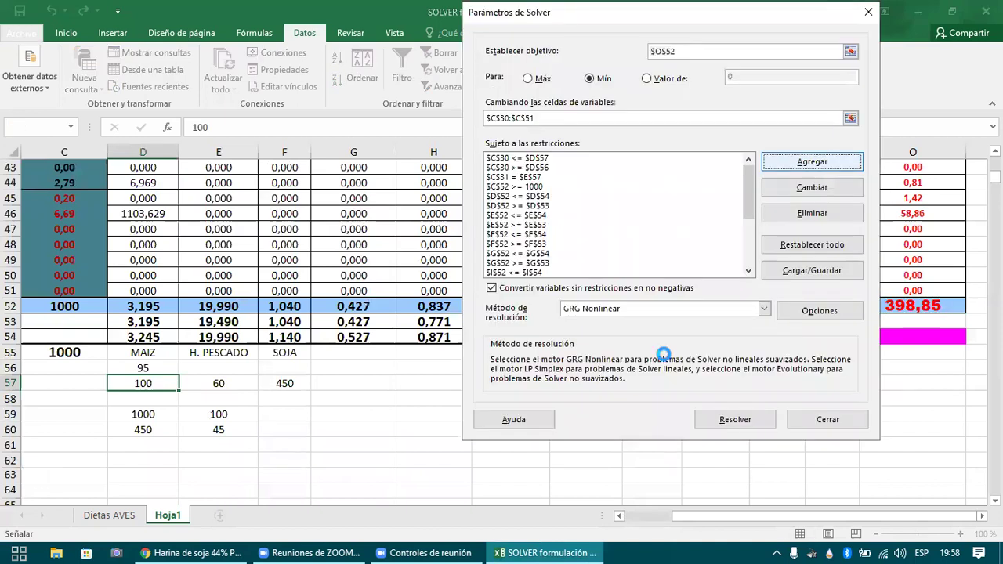
{"action": "key", "text": "Return"}
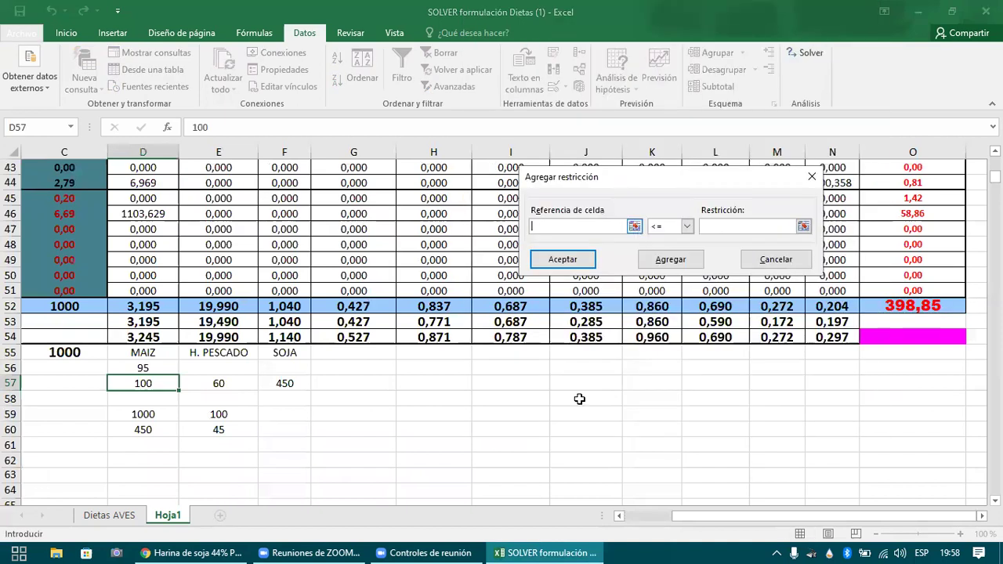
{"action": "left_click_drag", "start_coordinate": [681, 523], "coordinate": [950, 271]}
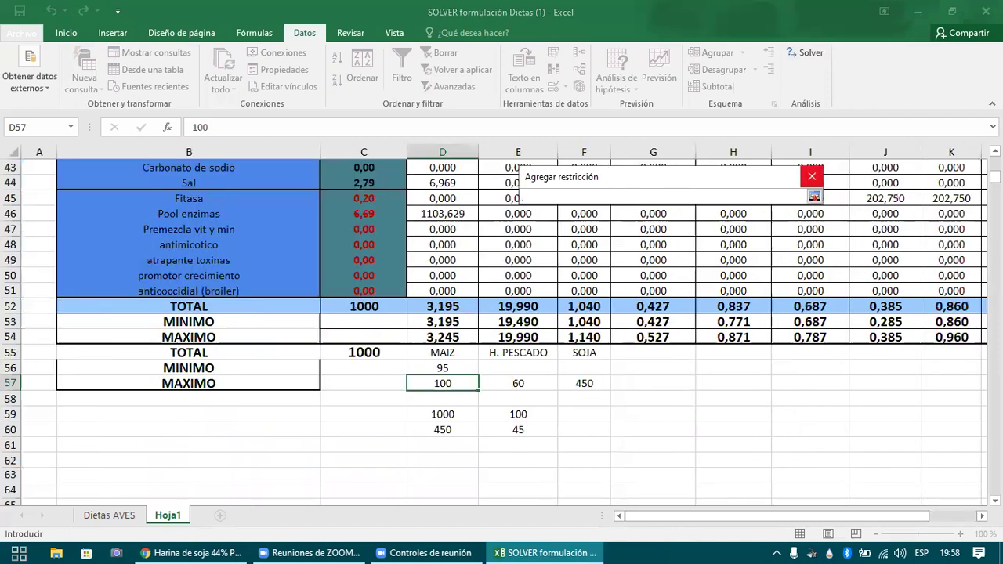
{"action": "scroll", "coordinate": [389, 235], "scroll_direction": "up", "scroll_amount": 5}
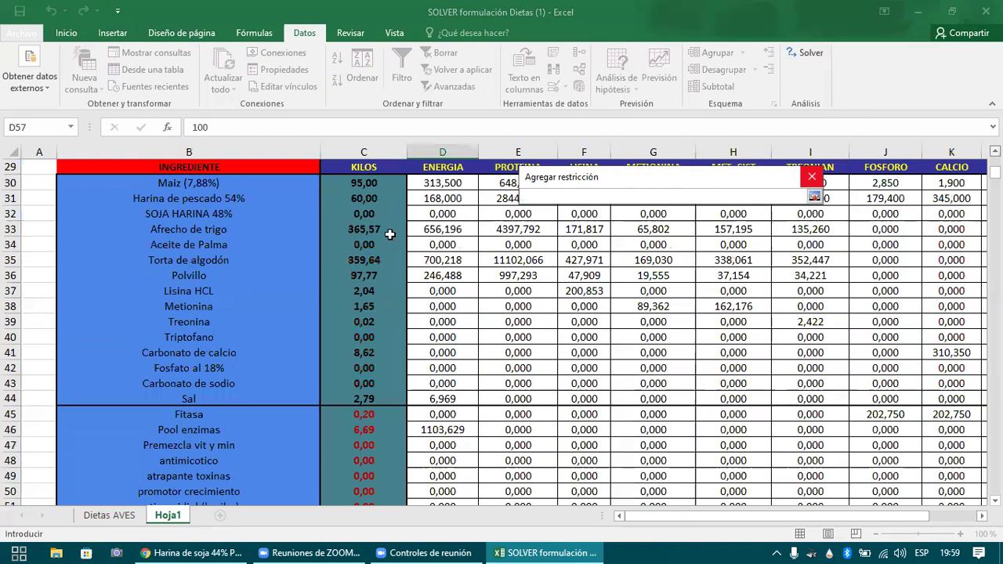
{"action": "scroll", "coordinate": [389, 235], "scroll_direction": "up", "scroll_amount": 1}
{"action": "left_click", "coordinate": [380, 229]}
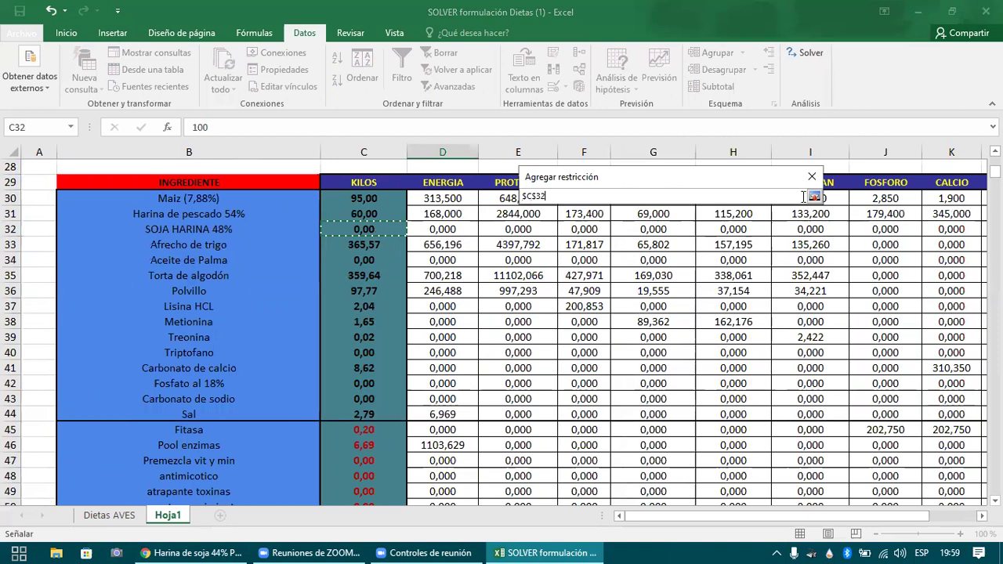
{"action": "left_click", "coordinate": [814, 197]}
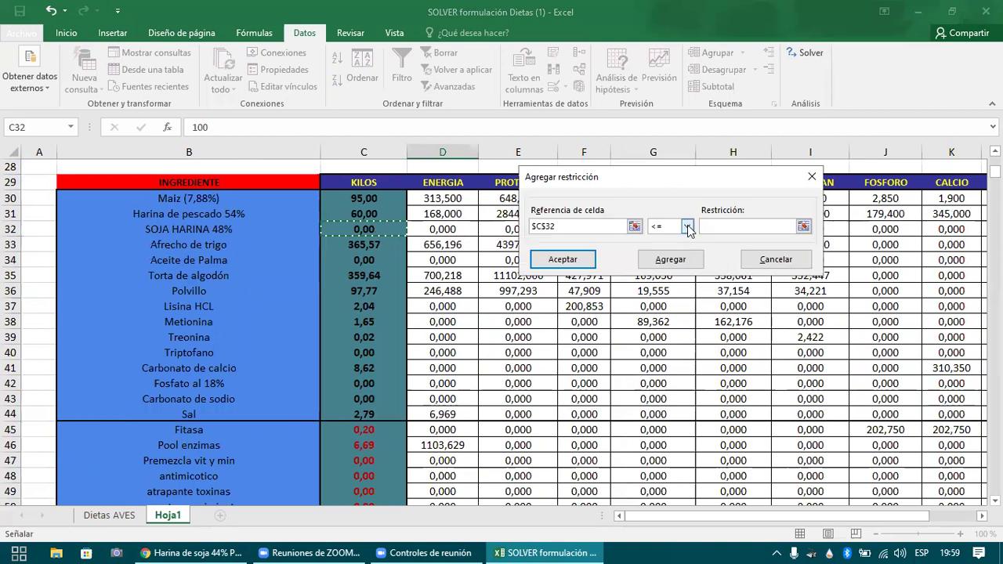
- Limit the C32 constraint to <= cell D60 and add it to the Solver model
{"action": "left_click", "coordinate": [688, 228]}
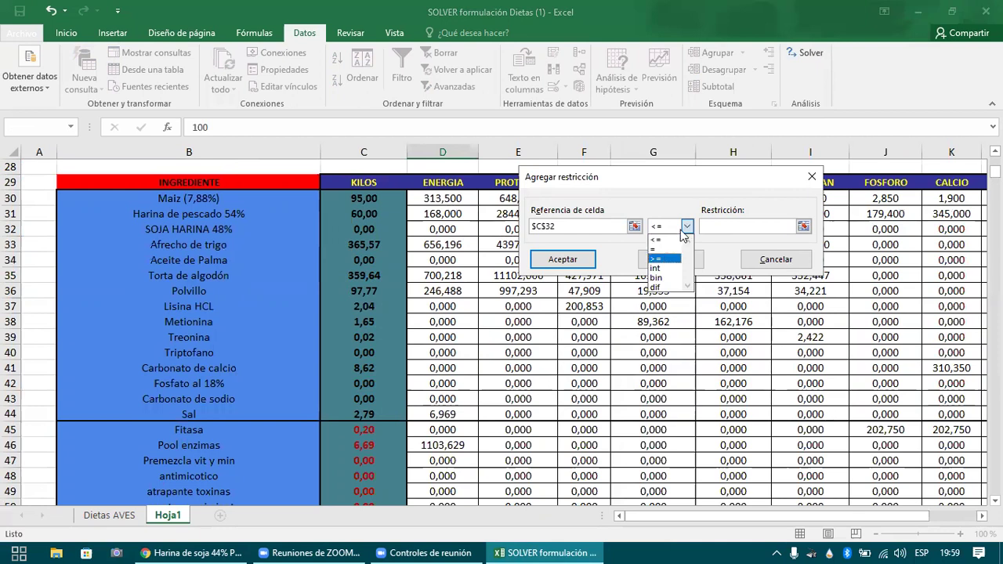
{"action": "left_click", "coordinate": [688, 227]}
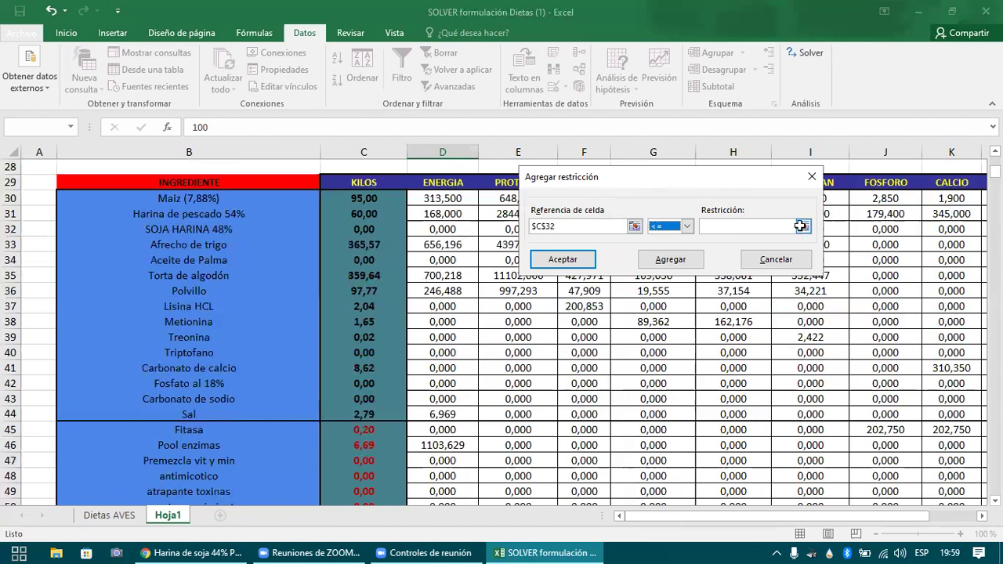
{"action": "left_click", "coordinate": [803, 226]}
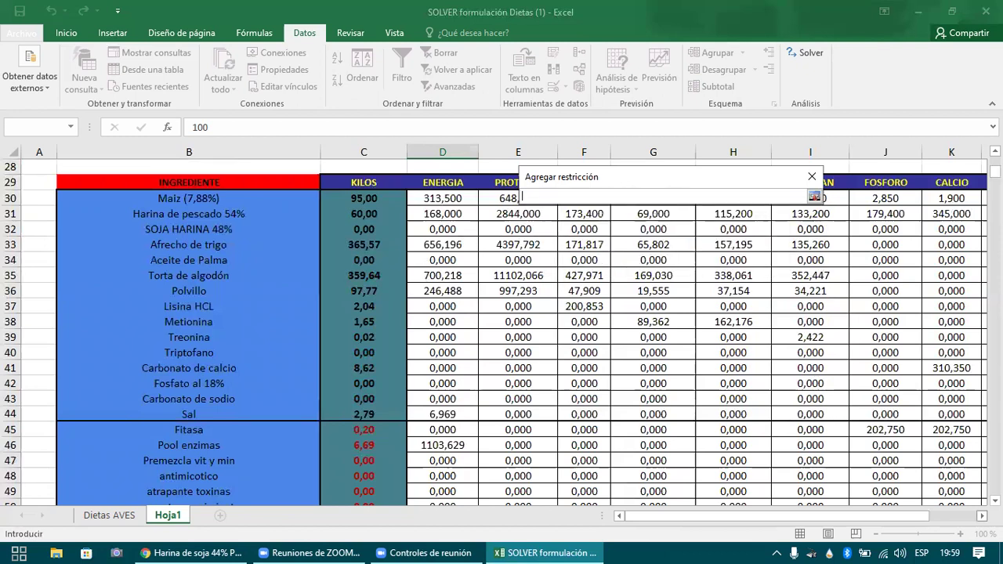
{"action": "scroll", "coordinate": [501, 337], "scroll_direction": "down", "scroll_amount": 1}
{"action": "scroll", "coordinate": [523, 381], "scroll_direction": "down", "scroll_amount": 5}
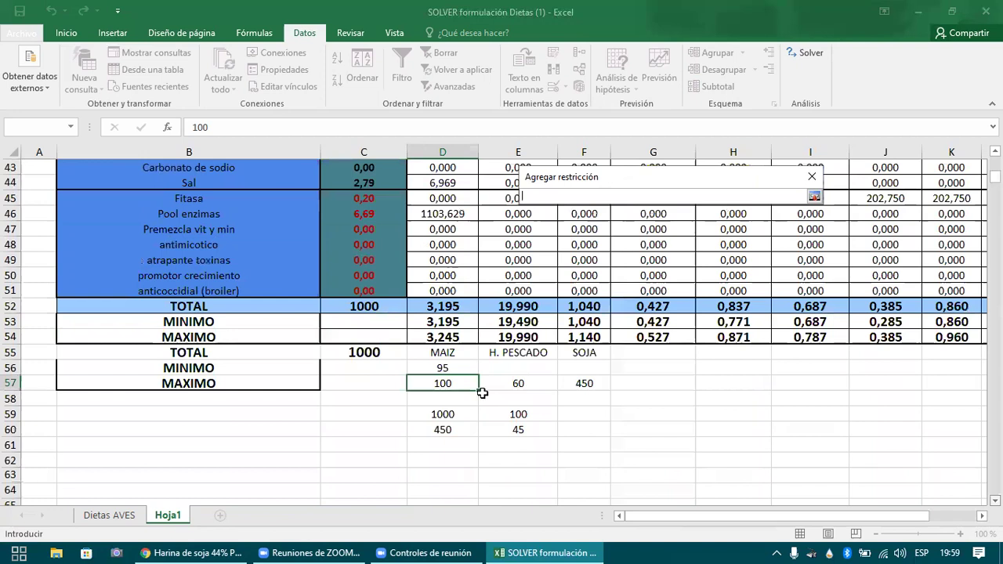
{"action": "scroll", "coordinate": [479, 393], "scroll_direction": "down", "scroll_amount": 1}
{"action": "left_click", "coordinate": [459, 414]}
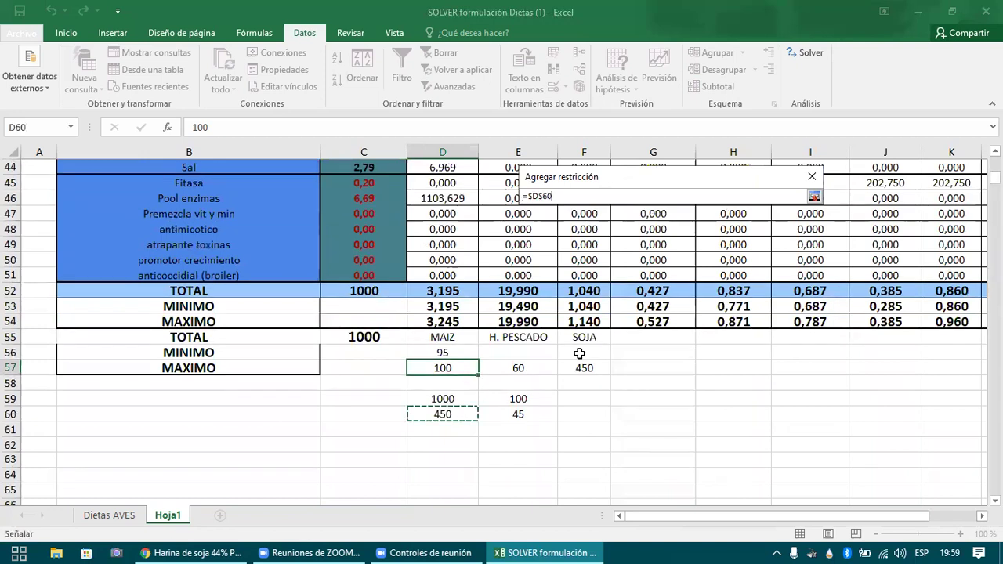
{"action": "left_click", "coordinate": [814, 198]}
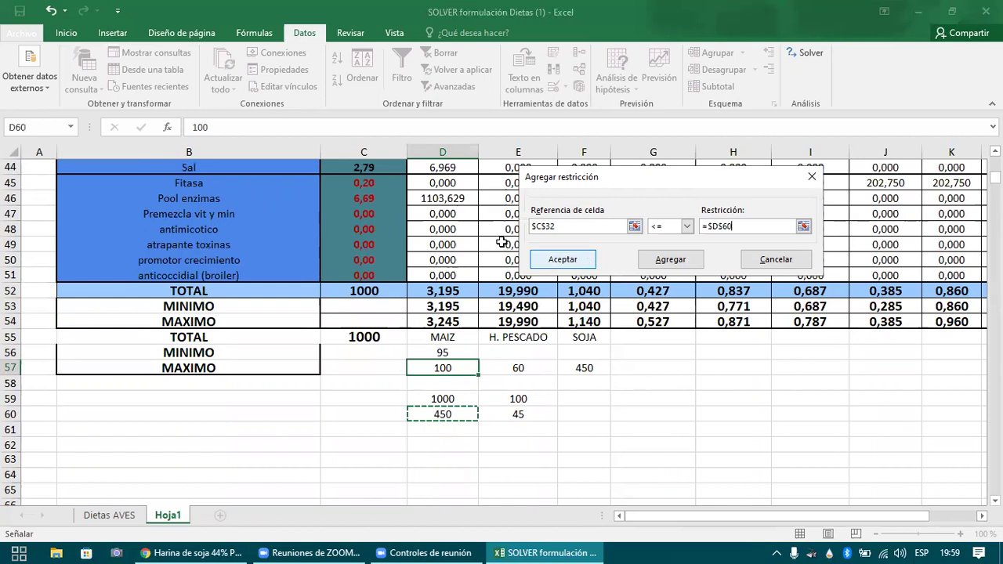
{"action": "key", "text": "Return"}
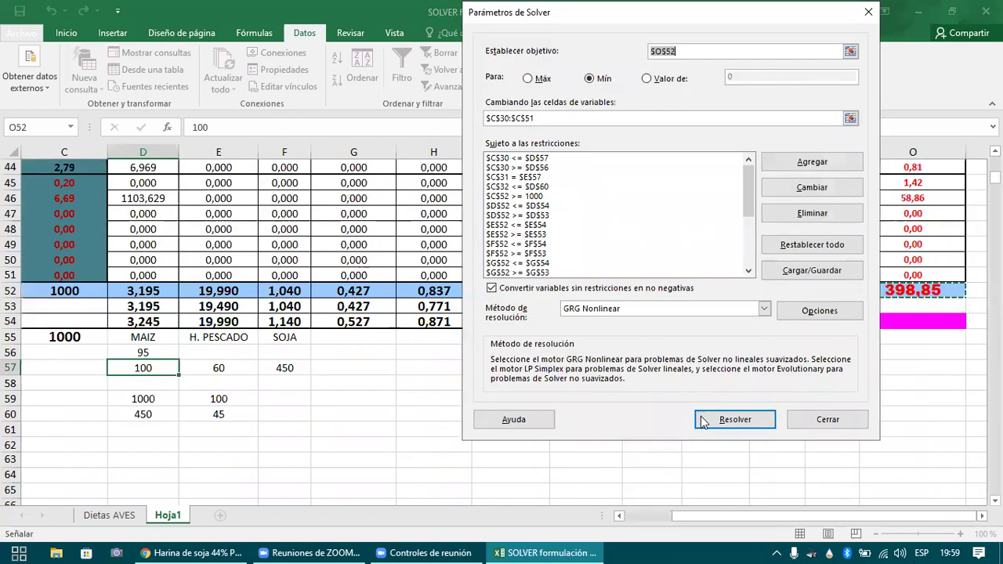
- Solve the diet model and keep the Solver solution
{"action": "key", "text": "Return"}
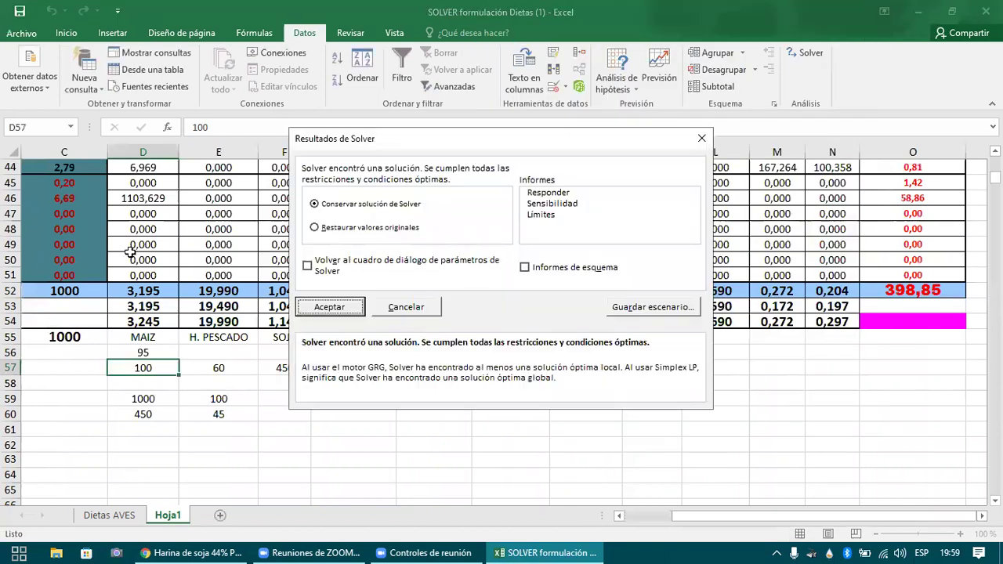
{"action": "key", "text": "Return"}
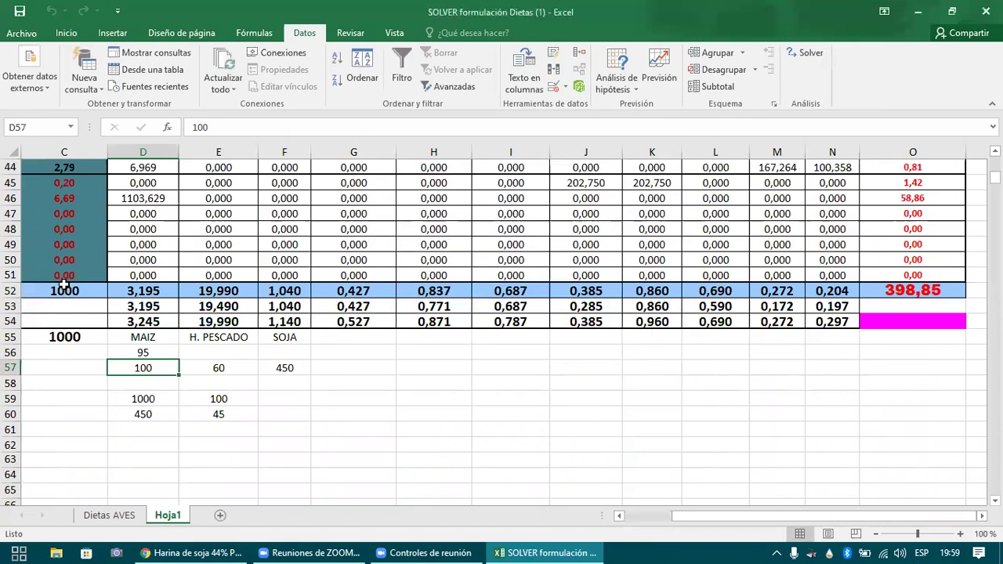
- Examine the SOJA HARINA 48% row's kilos and energy cells in the solved ingredient table
{"action": "left_click", "coordinate": [65, 289]}
{"action": "key", "text": "ctrl+["}
{"action": "key", "text": "Down"}
{"action": "key", "text": "Down"}
{"action": "key", "text": "Left"}
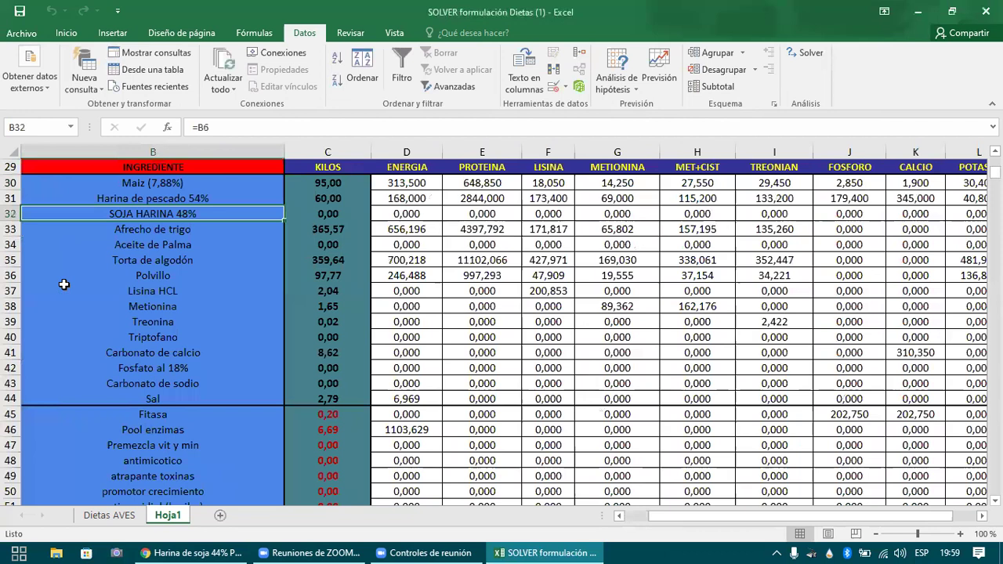
{"action": "key", "text": "Right"}
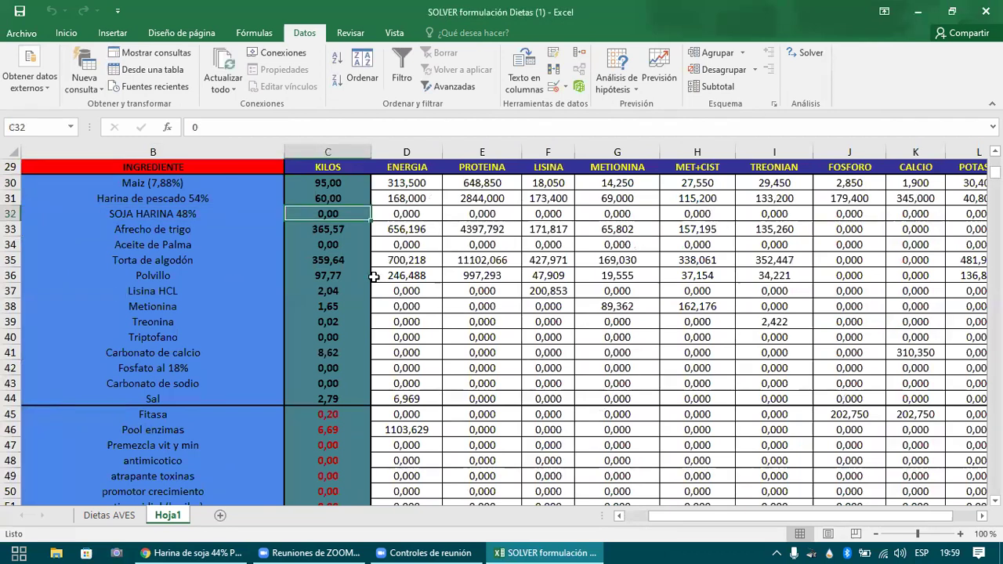
{"action": "key", "text": "Right"}
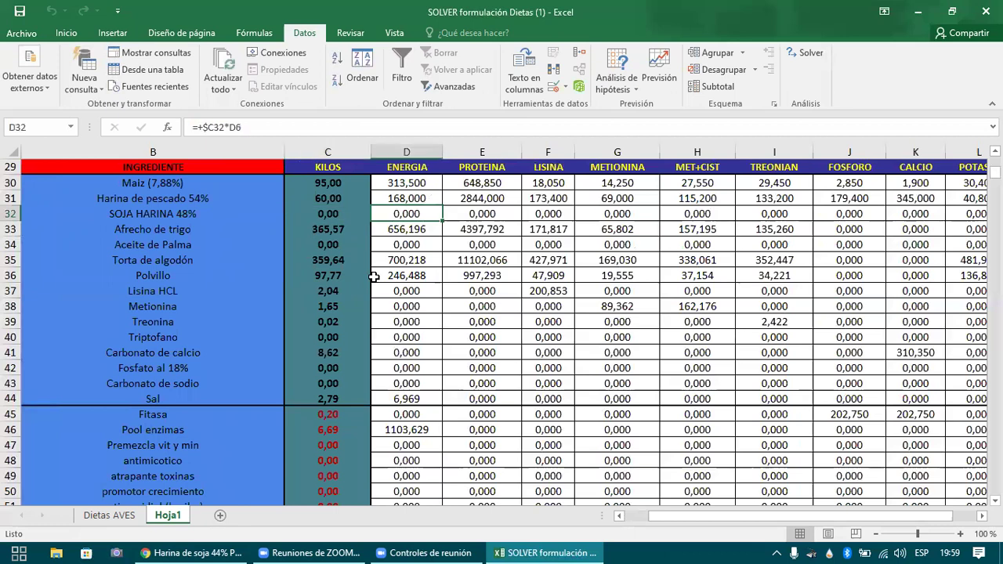
- Check the 45% inclusion formula in D60 and the SOJA maximum in F57 below the table
{"action": "key", "text": "Down"}
{"action": "key", "text": "Down"}
{"action": "key", "text": "Down"}
{"action": "key", "text": "Down"}
{"action": "key", "text": "Down"}
{"action": "key", "text": "Down"}
{"action": "key", "text": "Down"}
{"action": "key", "text": "Down"}
{"action": "key", "text": "Down"}
{"action": "key", "text": "Down"}
{"action": "key", "text": "Down"}
{"action": "key", "text": "Down"}
{"action": "key", "text": "Down"}
{"action": "key", "text": "Down"}
{"action": "key", "text": "Down"}
{"action": "key", "text": "Down"}
{"action": "key", "text": "Down"}
{"action": "key", "text": "Down"}
{"action": "key", "text": "Down"}
{"action": "key", "text": "Down"}
{"action": "key", "text": "Up"}
{"action": "key", "text": "Up"}
{"action": "key", "text": "Down"}
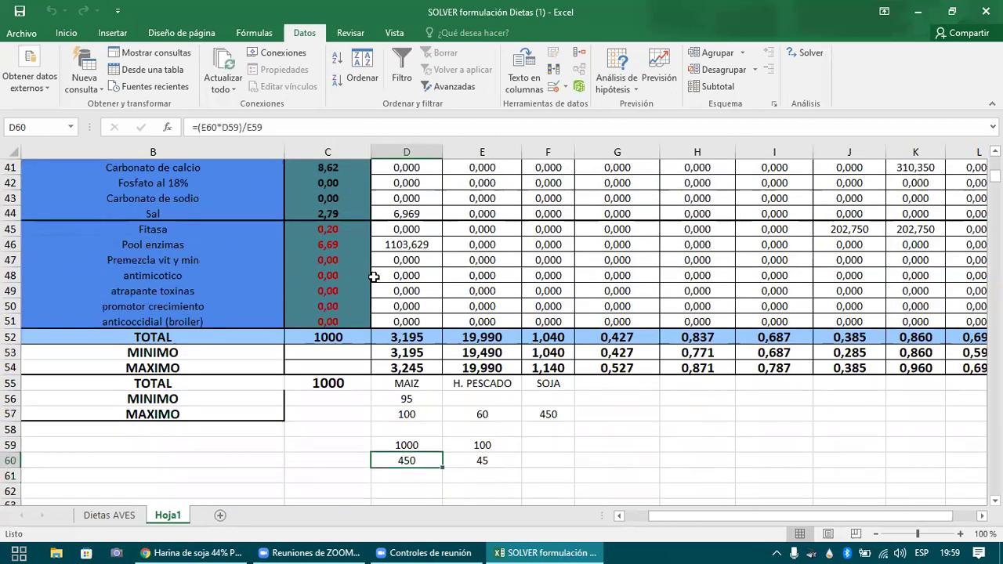
{"action": "key", "text": "Right"}
{"action": "key", "text": "Right"}
{"action": "key", "text": "Up"}
{"action": "key", "text": "Up"}
{"action": "key", "text": "Up"}
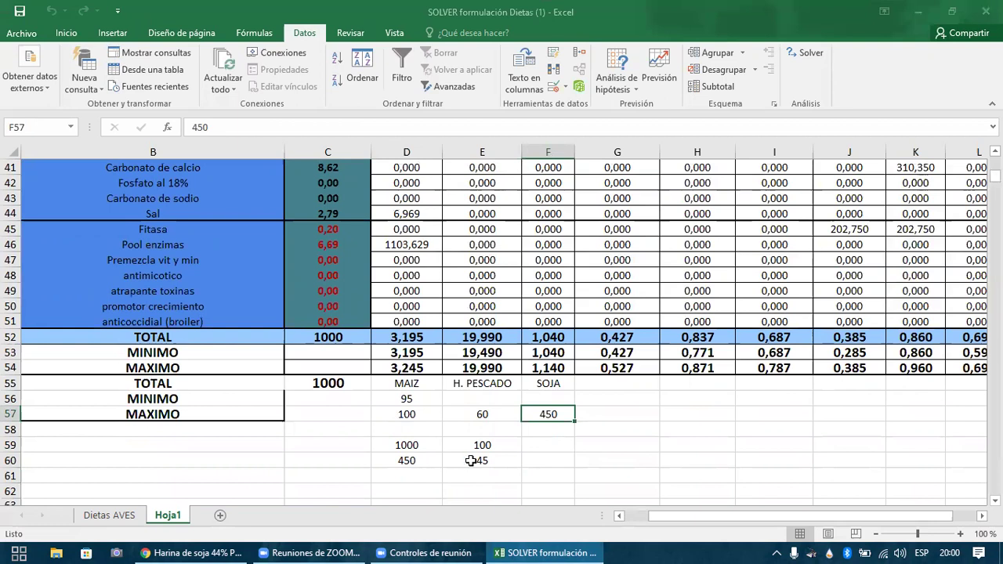
- Review the Solver constraint list and start another constraint with cell C32 as its cell reference
{"action": "left_click", "coordinate": [407, 461]}
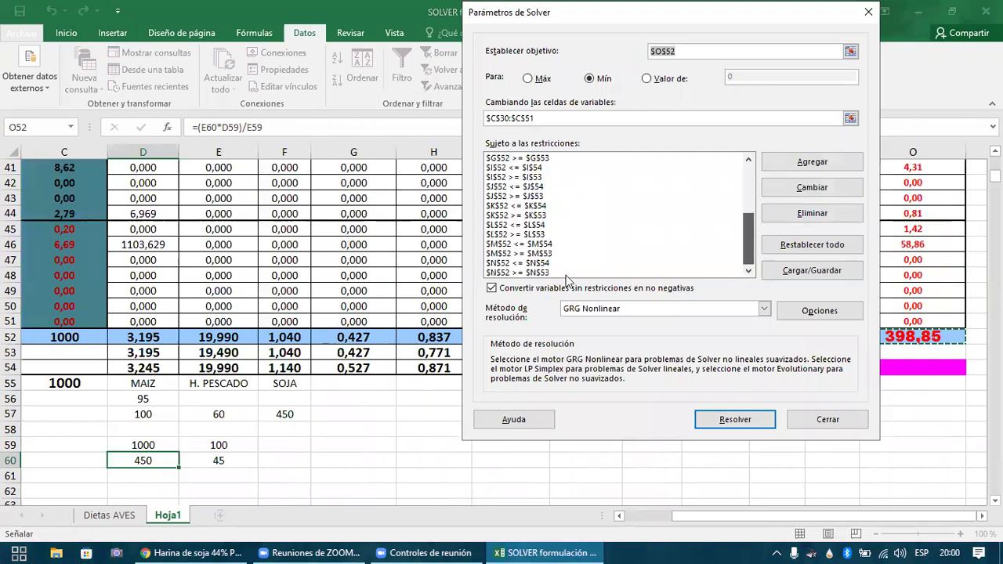
{"action": "scroll", "coordinate": [552, 270], "scroll_direction": "down", "scroll_amount": 10}
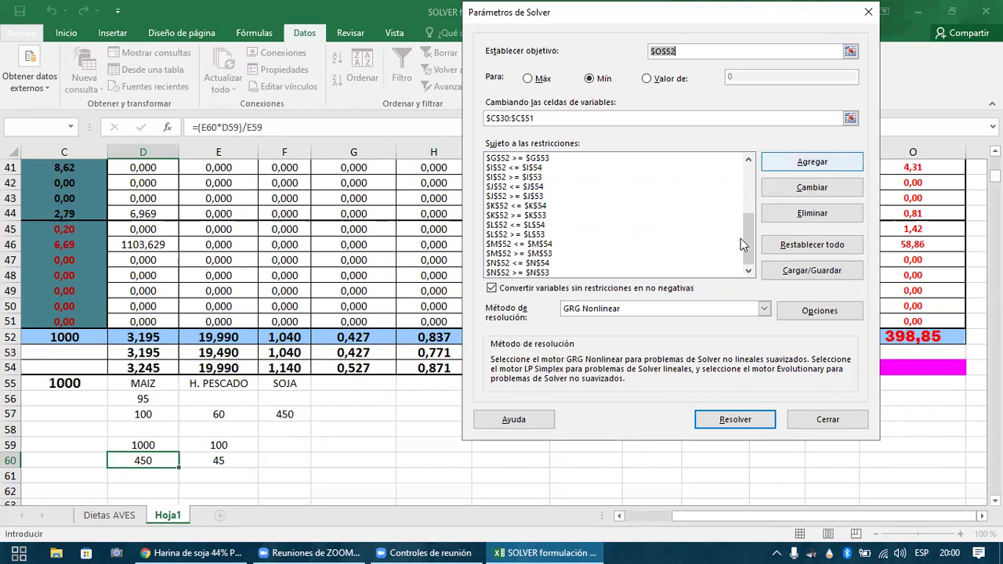
{"action": "left_click", "coordinate": [778, 167]}
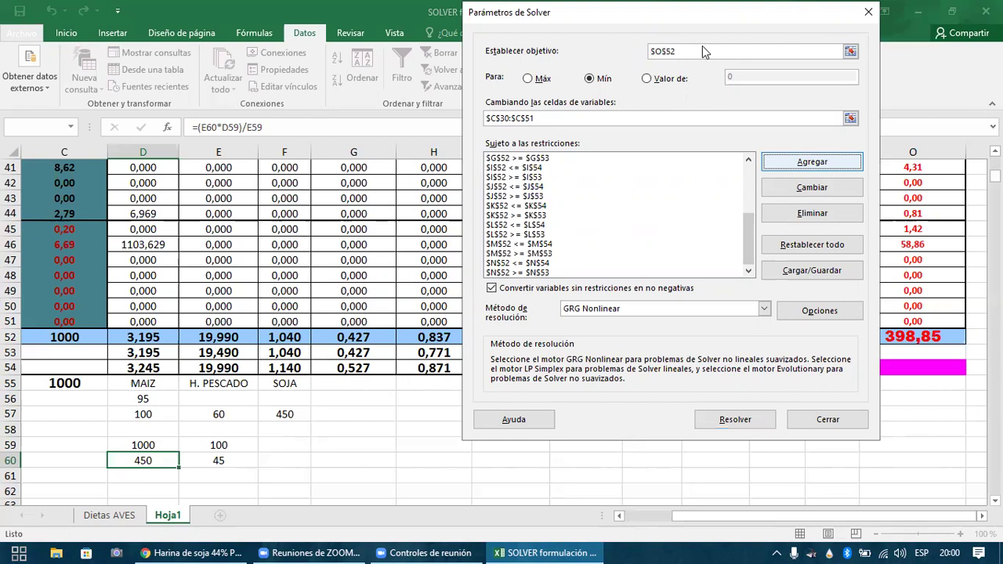
{"action": "left_click", "coordinate": [634, 226]}
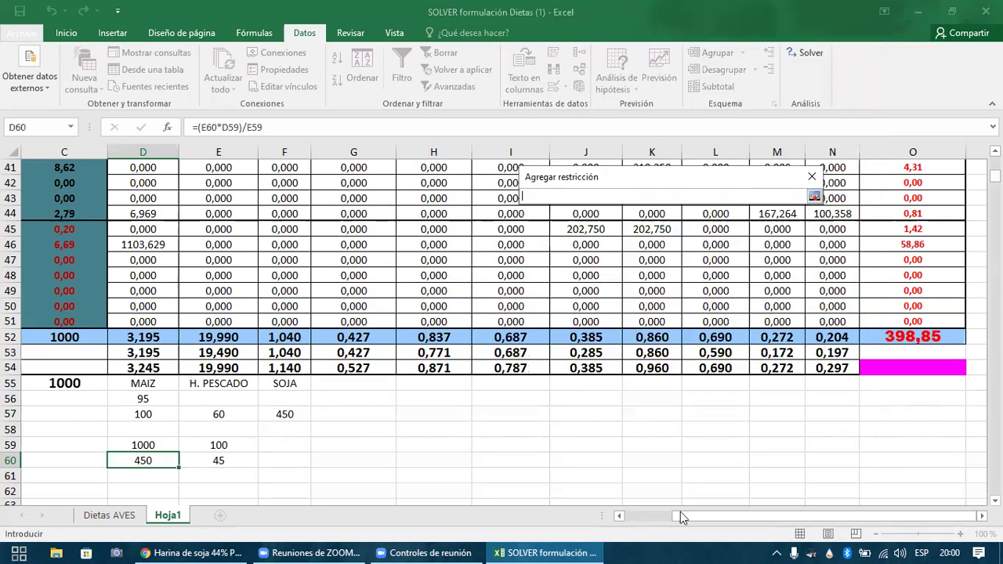
{"action": "left_click_drag", "start_coordinate": [694, 518], "coordinate": [627, 518]}
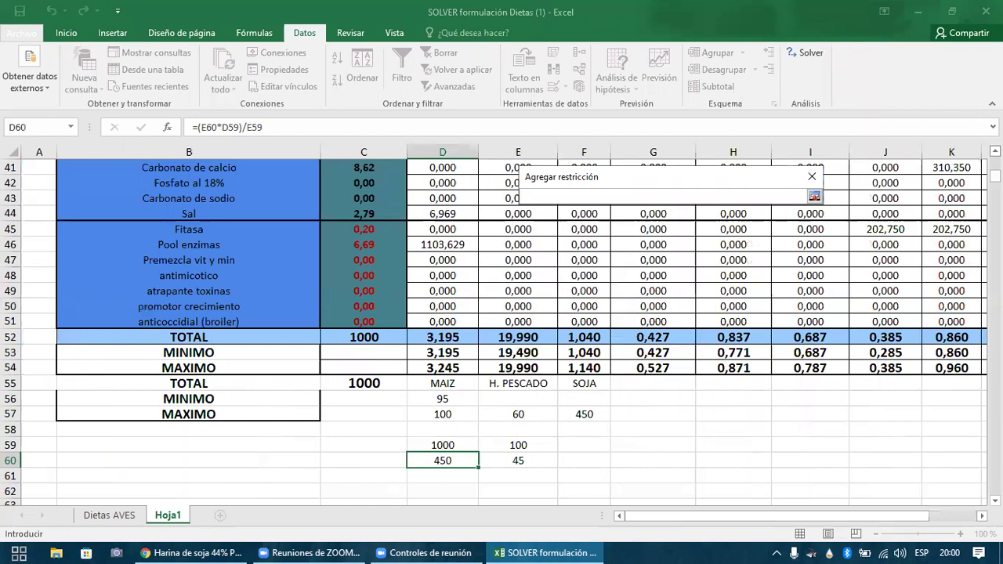
{"action": "scroll", "coordinate": [474, 227], "scroll_direction": "up", "scroll_amount": 3}
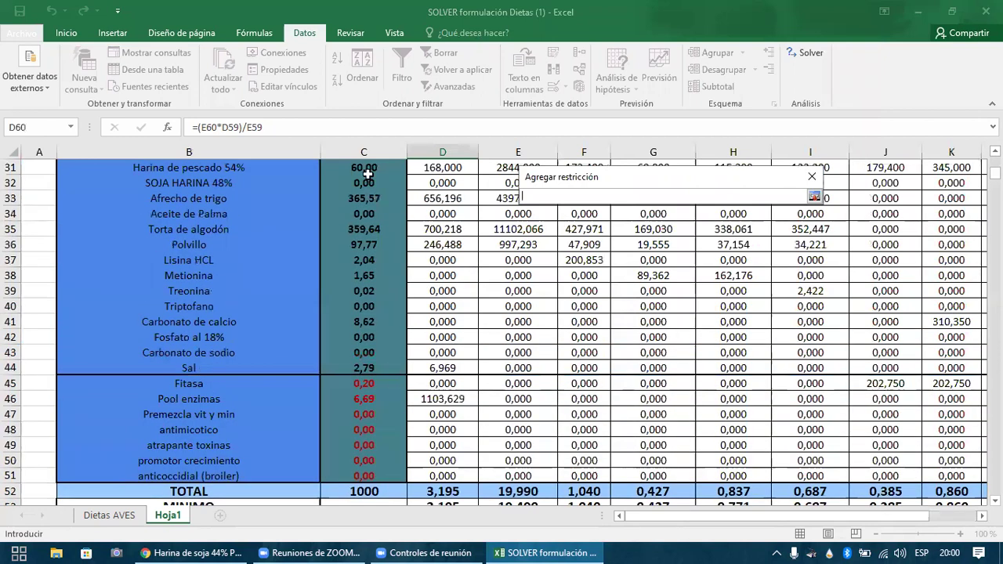
{"action": "left_click", "coordinate": [366, 182]}
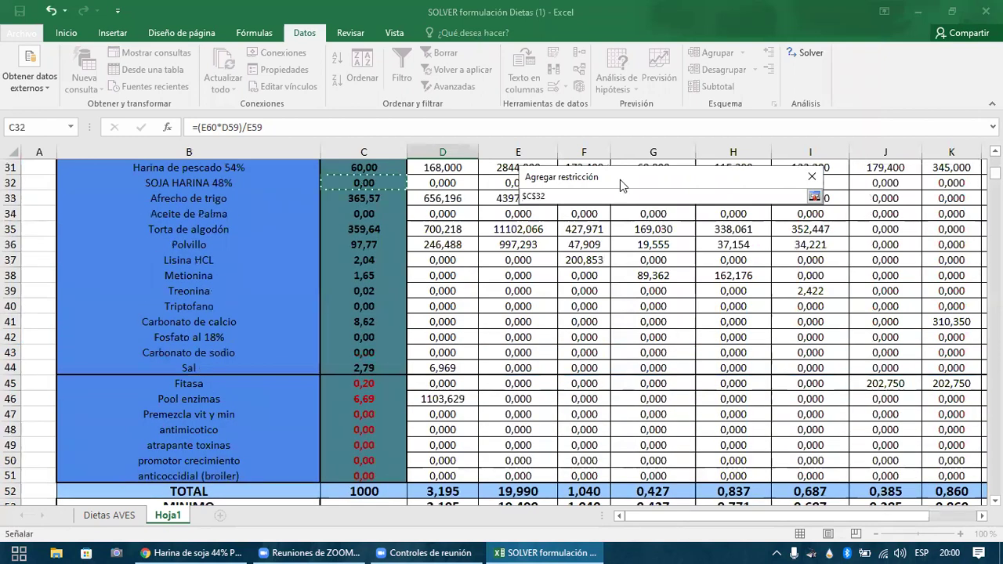
{"action": "left_click", "coordinate": [813, 197]}
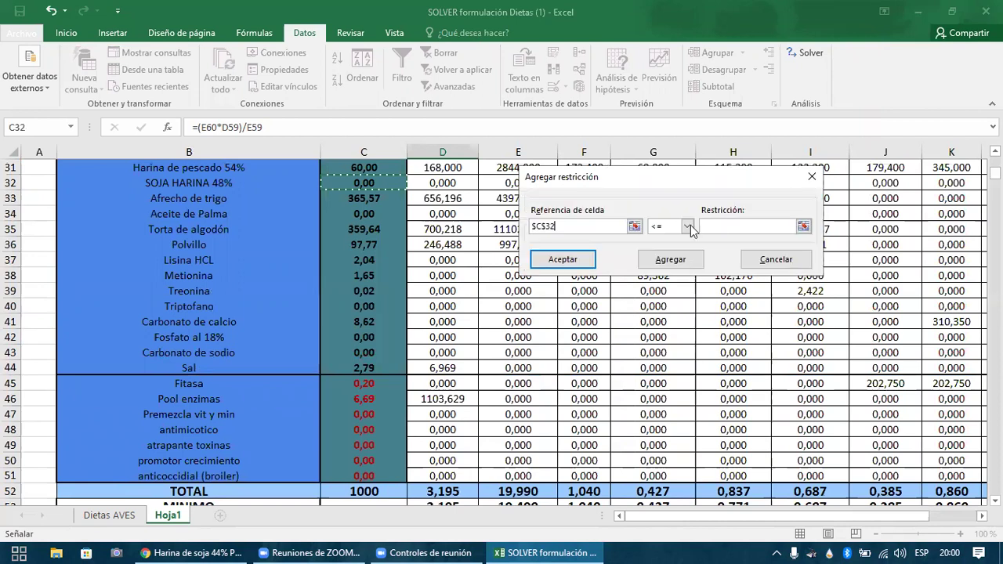
- Set the C32 constraint to = the SOJA maximum in cell F57 and add it to the Solver model
{"action": "left_click", "coordinate": [690, 226]}
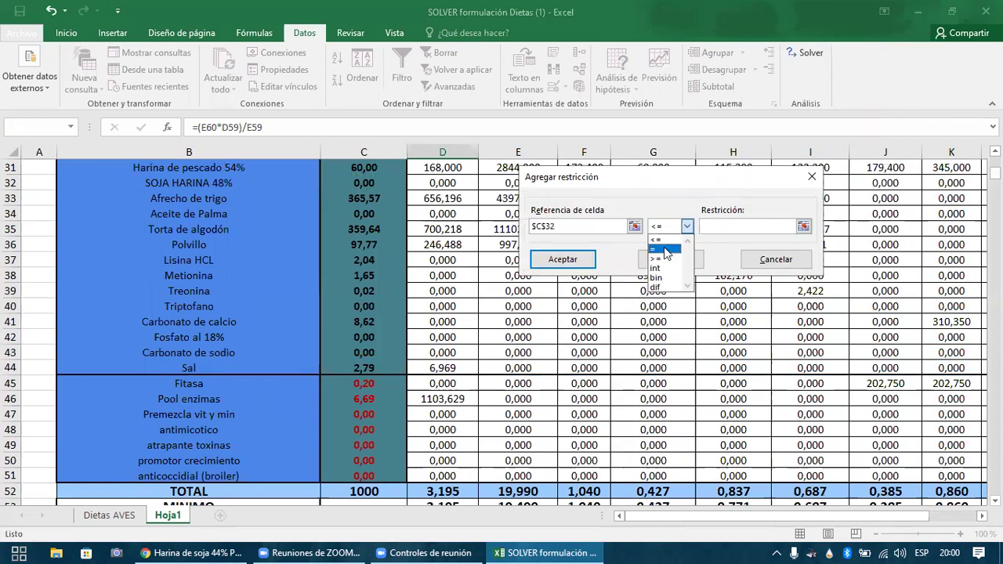
{"action": "left_click", "coordinate": [788, 226]}
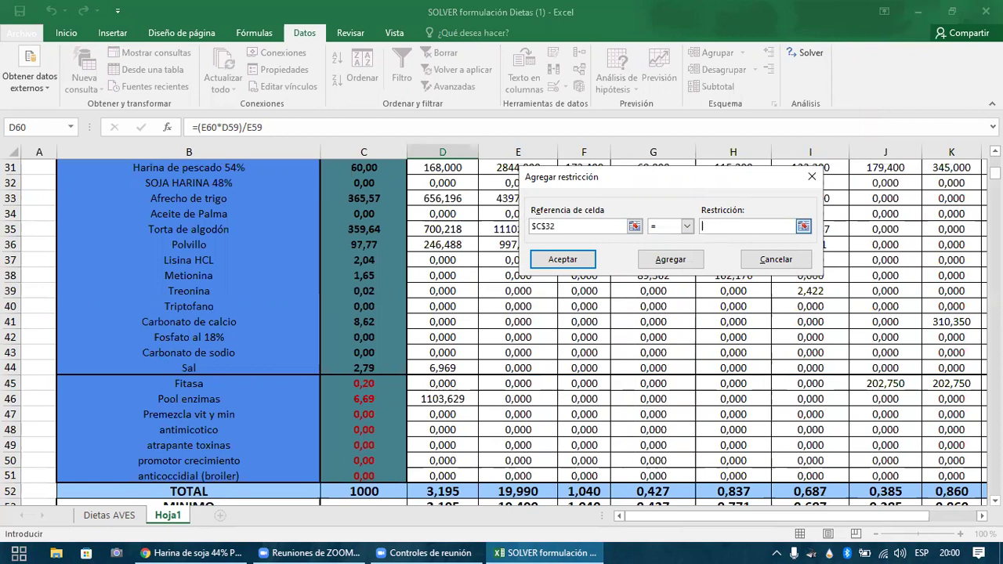
{"action": "left_click", "coordinate": [803, 226]}
{"action": "scroll", "coordinate": [605, 368], "scroll_direction": "down", "scroll_amount": 4}
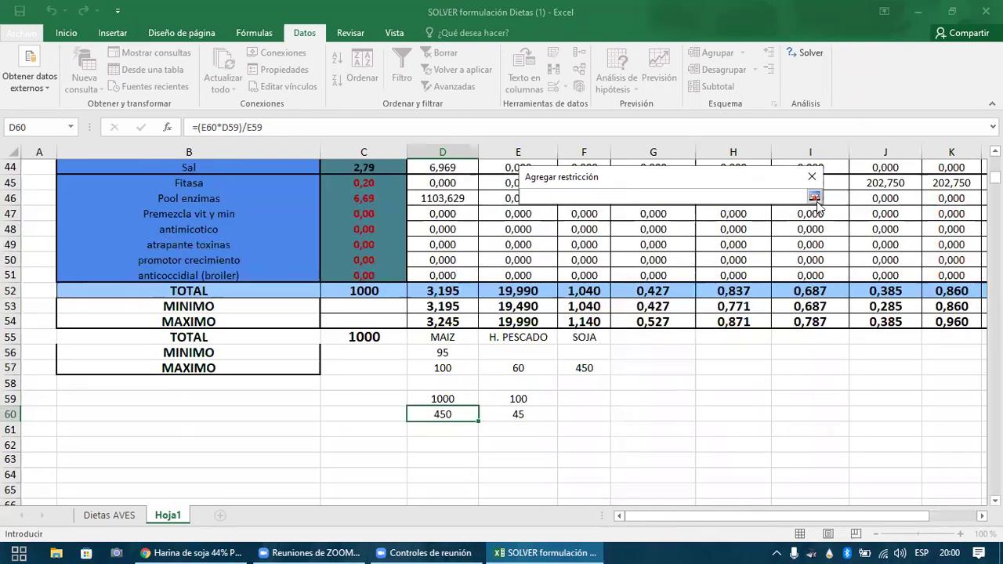
{"action": "left_click", "coordinate": [602, 367]}
{"action": "key", "text": "Return"}
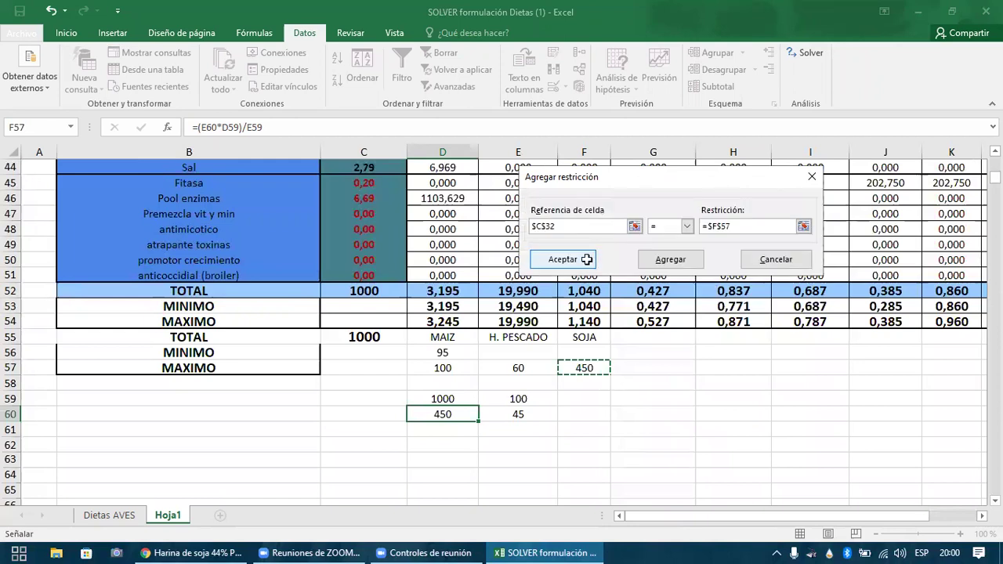
{"action": "key", "text": "Return"}
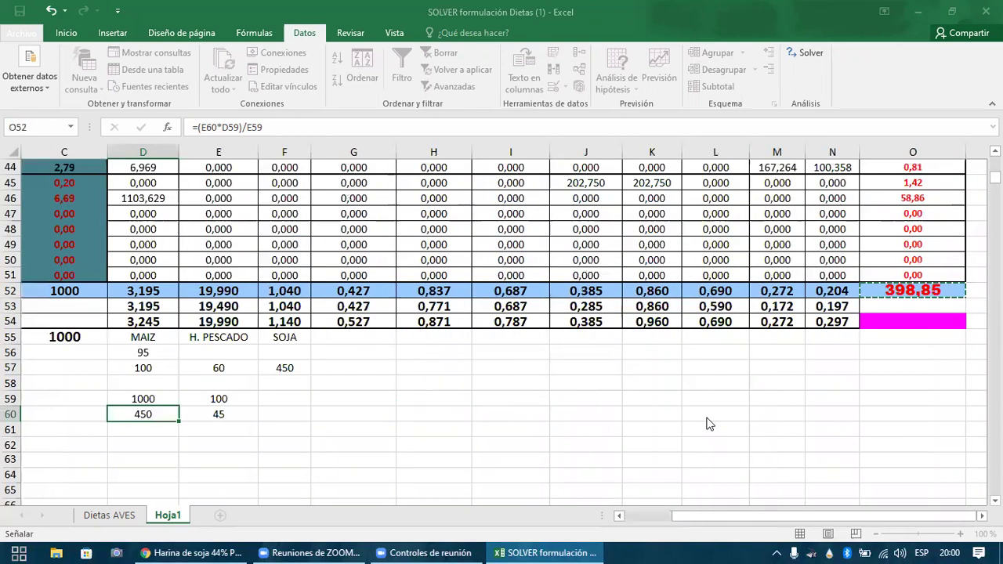
- Solve the model, keep the Solver solution and check the total kilos in C52
{"action": "key", "text": "Return"}
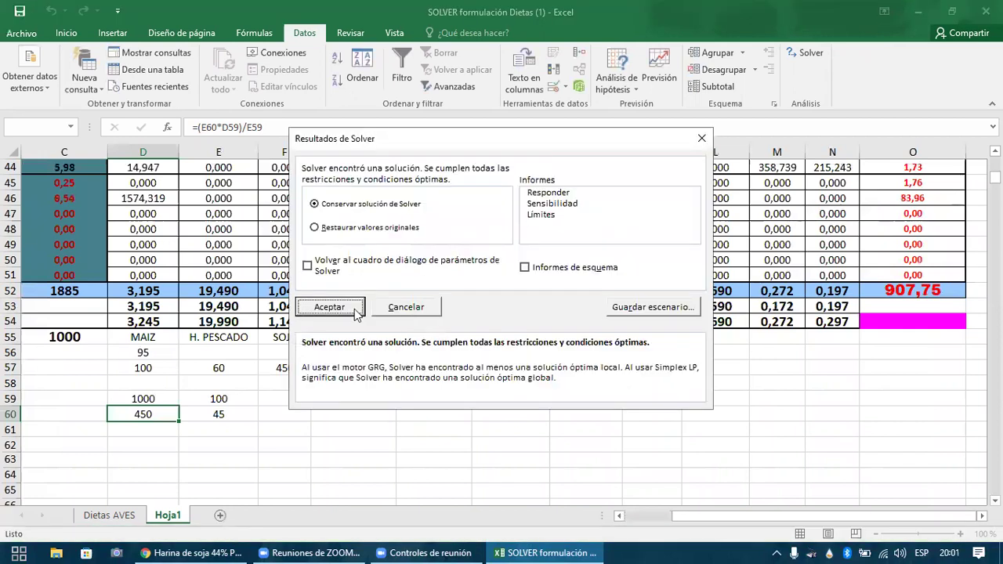
{"action": "left_click", "coordinate": [355, 312]}
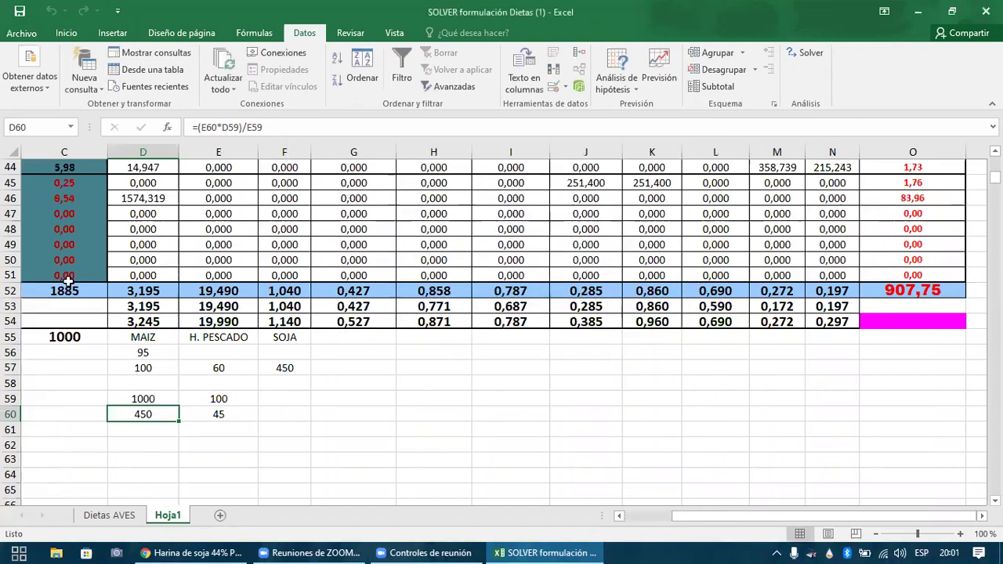
{"action": "left_click", "coordinate": [59, 291]}
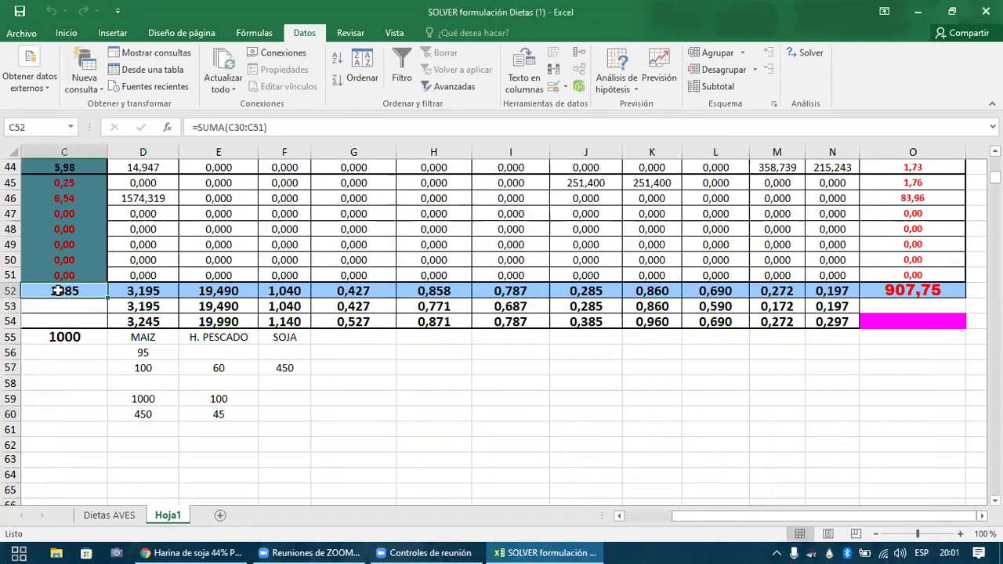
- Examine the solved kilos in the ingredient table from SOJA HARINA 48% down to Torta de algodón
{"action": "key", "text": "ctrl+Up"}
{"action": "key", "text": "Down"}
{"action": "key", "text": "Down"}
{"action": "key", "text": "Down"}
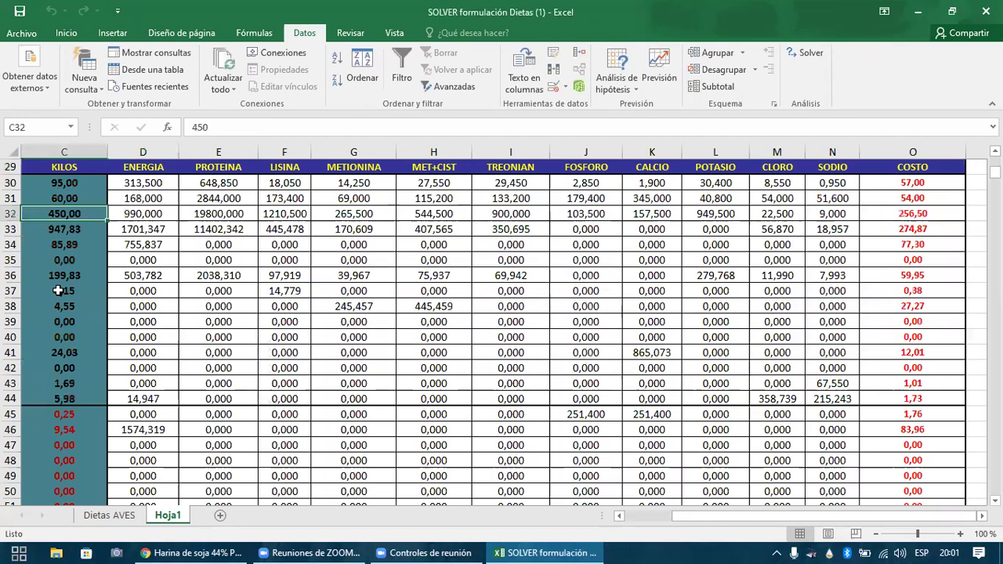
{"action": "scroll", "coordinate": [58, 291], "scroll_direction": "left", "scroll_amount": 1}
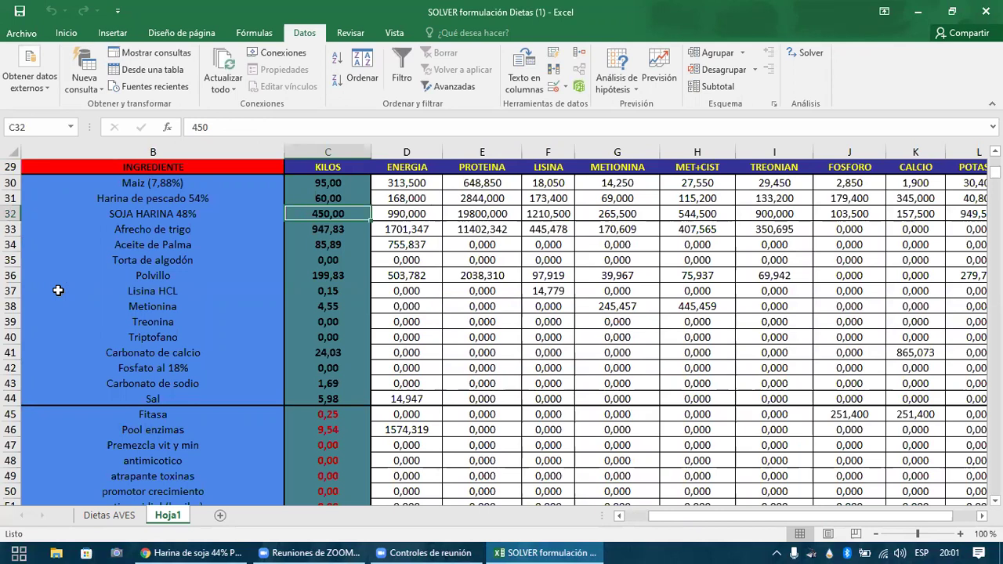
{"action": "key", "text": "Down"}
{"action": "key", "text": "Down"}
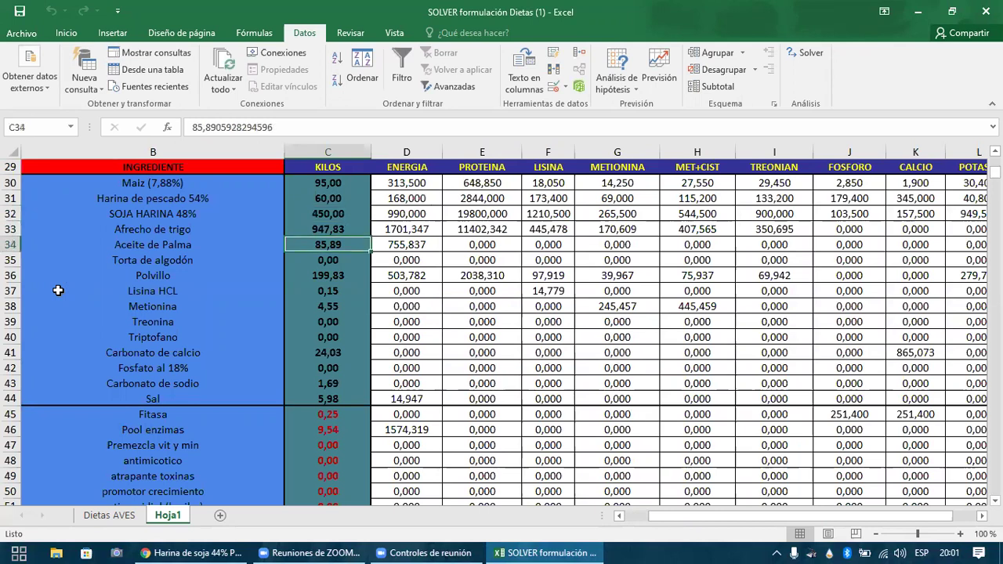
{"action": "key", "text": "Down"}
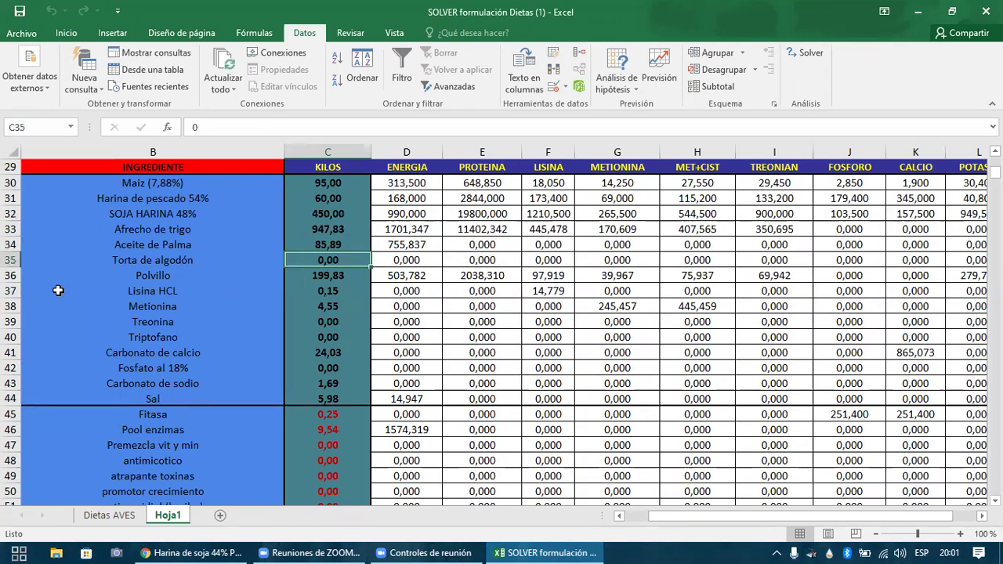
{"action": "key", "text": "Left"}
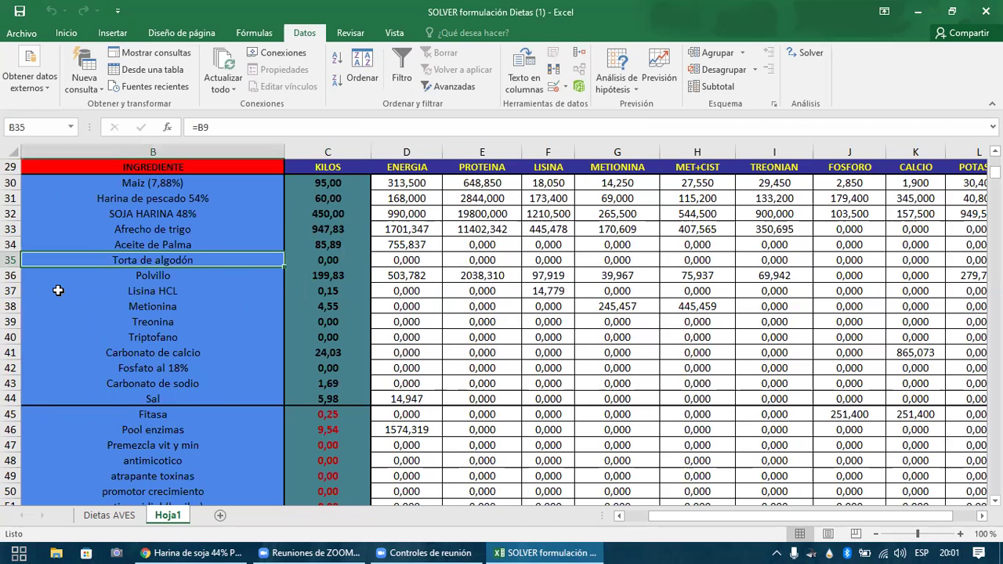
{"action": "key", "text": "Right"}
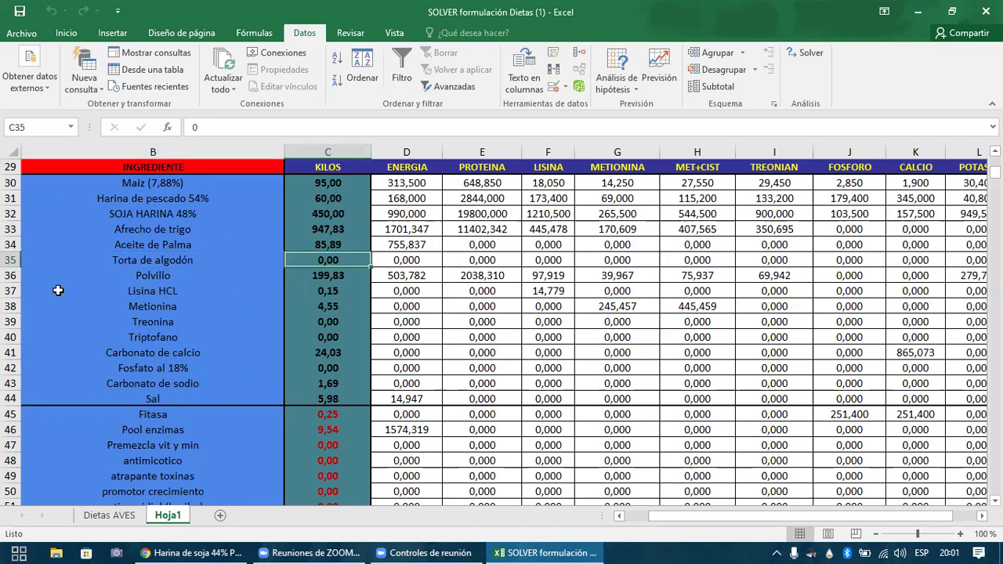
{"action": "key", "text": "Up"}
{"action": "key", "text": "Up"}
{"action": "key", "text": "Up"}
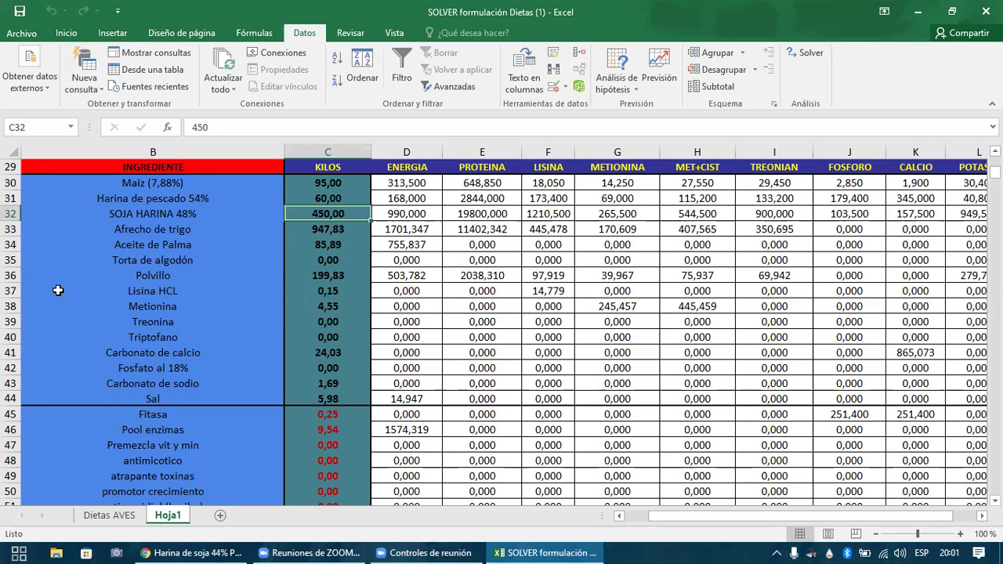
- Review the ingredient limits and conversion cells below the table, including the SOJA maximum in F57
{"action": "key", "text": "Down"}
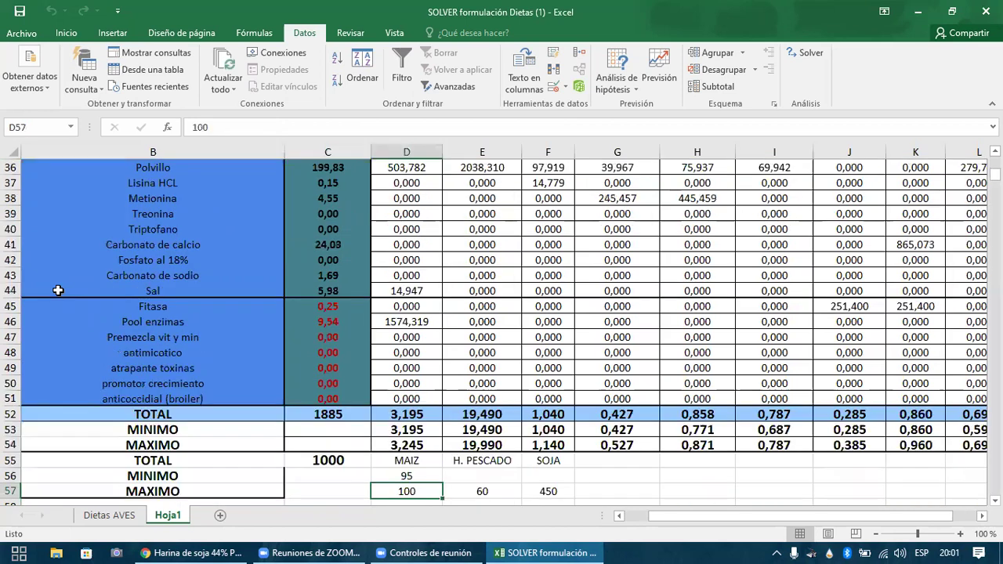
{"action": "key", "text": "Down"}
{"action": "key", "text": "Down"}
{"action": "key", "text": "Down"}
{"action": "key", "text": "Down"}
{"action": "key", "text": "Up"}
{"action": "key", "text": "Up"}
{"action": "key", "text": "Down"}
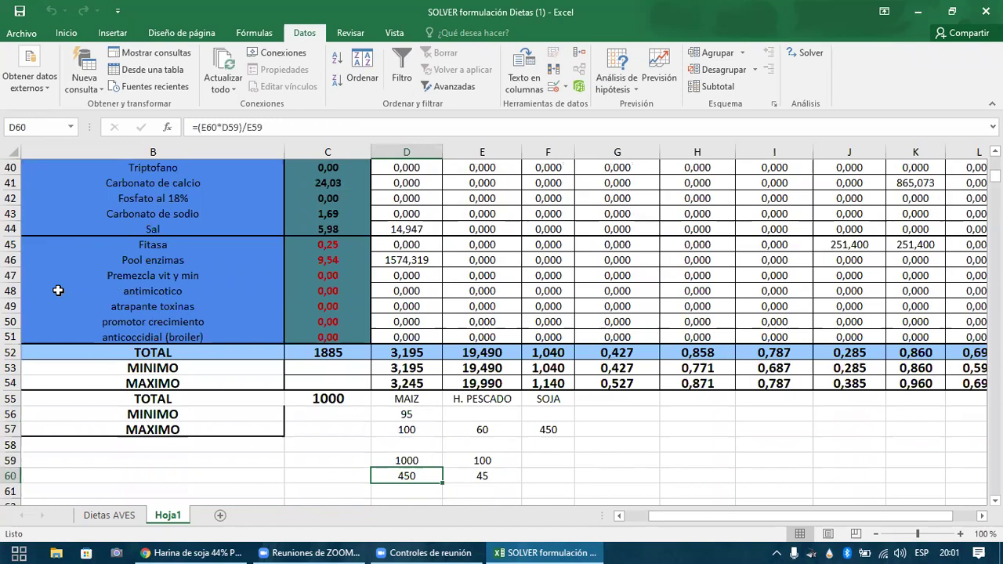
{"action": "key", "text": "Down"}
{"action": "key", "text": "Down"}
{"action": "key", "text": "Down"}
{"action": "left_click", "coordinate": [548, 398]}
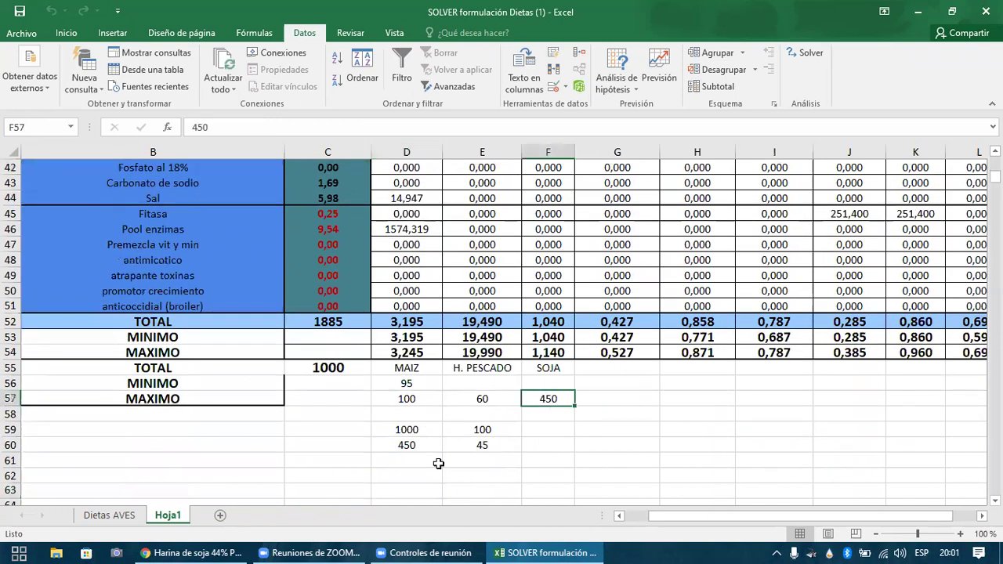
- Inspect the cells referenced by the inclusion formula in D60 and return to the MAXIMO row beside SOJA
{"action": "key", "text": "Down"}
{"action": "key", "text": "Down"}
{"action": "key", "text": "Down"}
{"action": "key", "text": "Left"}
{"action": "key", "text": "Left"}
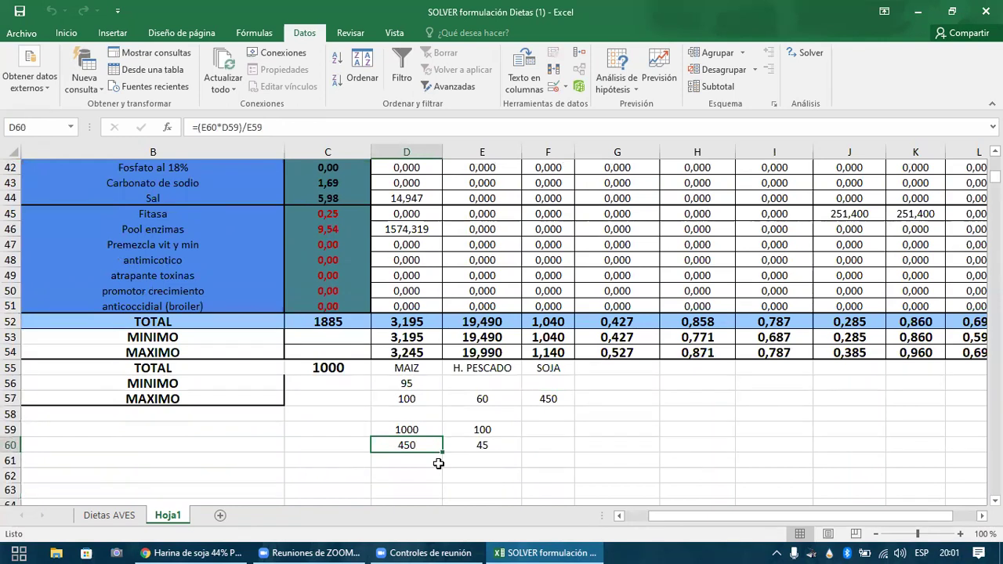
{"action": "left_click", "coordinate": [366, 127]}
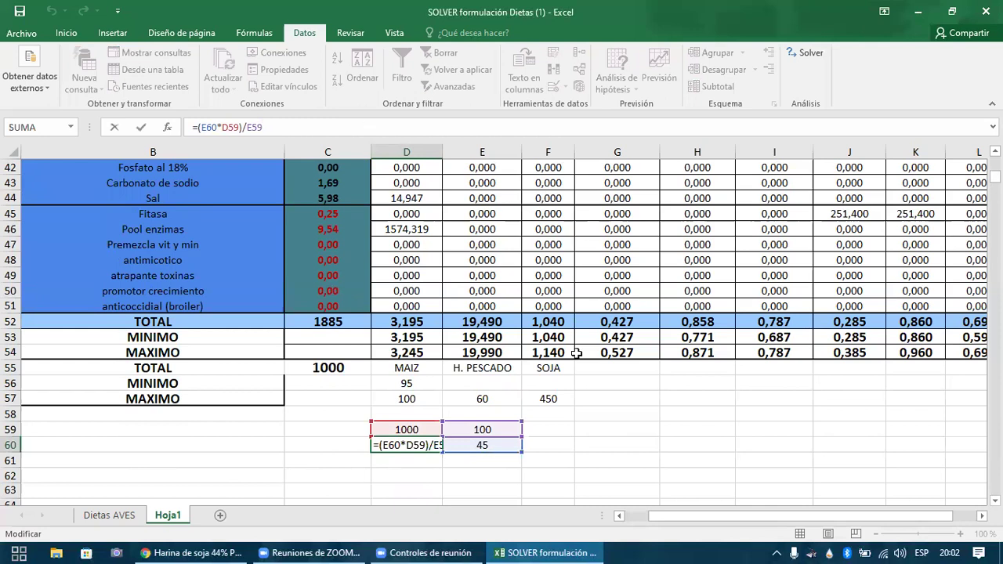
{"action": "key", "text": "Return"}
{"action": "left_click", "coordinate": [568, 397]}
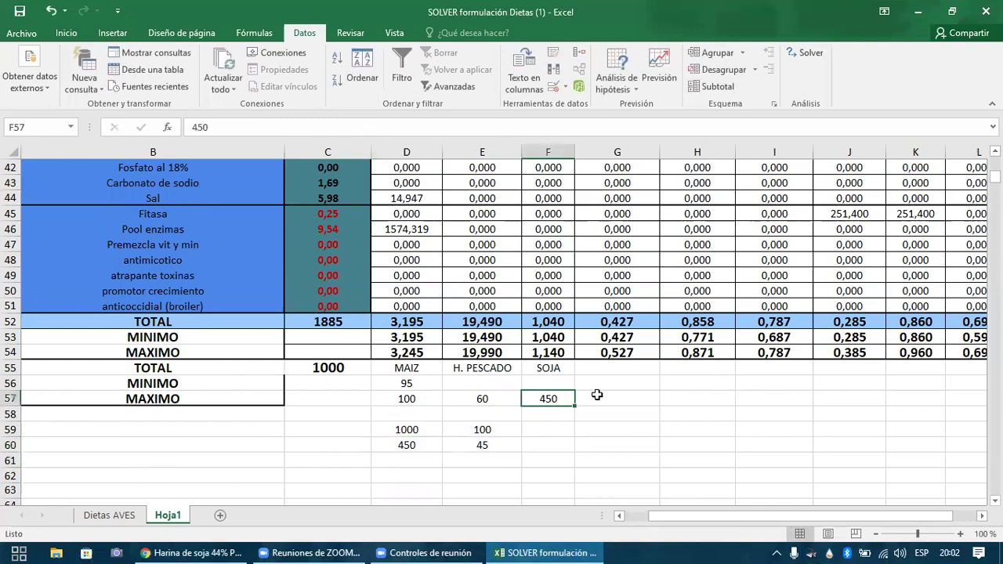
{"action": "left_click", "coordinate": [597, 395]}
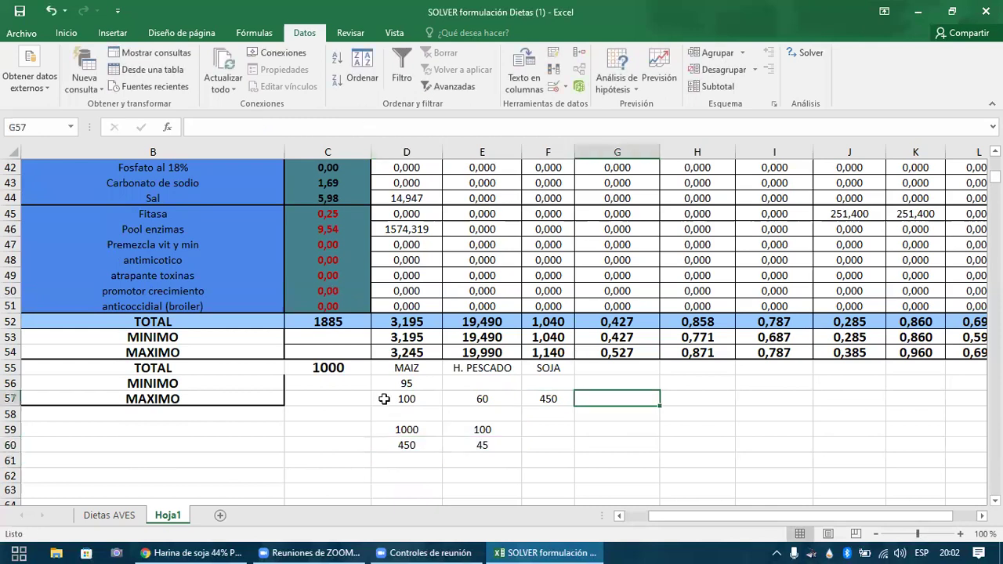
- Look through the ingredient column from the TOTAL row up to Afrecho de trigo in B33
{"action": "left_click", "coordinate": [187, 320]}
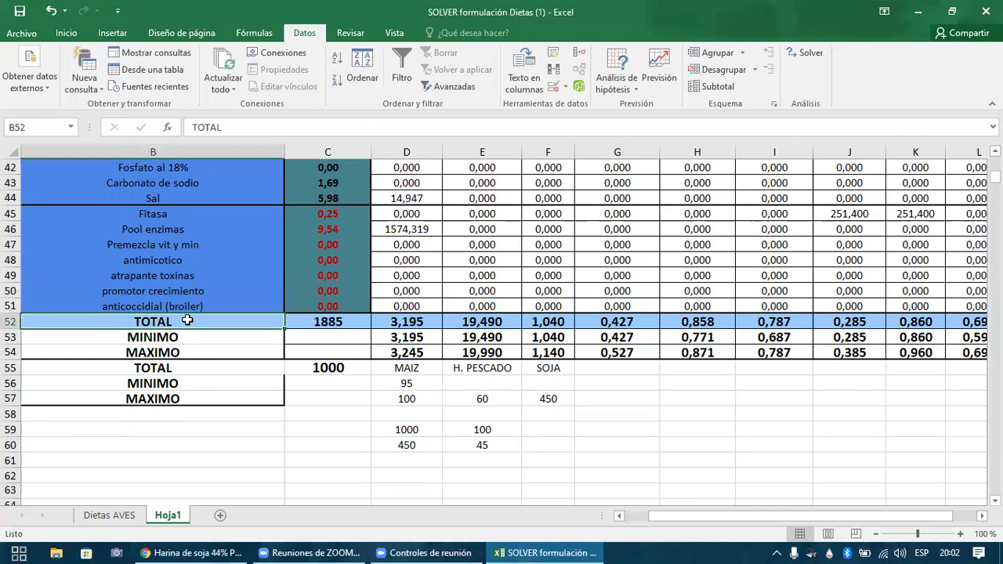
{"action": "key", "text": "Up"}
{"action": "key", "text": "Up"}
{"action": "key", "text": "Up"}
{"action": "key", "text": "Up"}
{"action": "key", "text": "Up"}
{"action": "key", "text": "Up"}
{"action": "key", "text": "Up"}
{"action": "key", "text": "Up"}
{"action": "key", "text": "Up"}
{"action": "key", "text": "Up"}
{"action": "key", "text": "Up"}
{"action": "key", "text": "Up"}
{"action": "key", "text": "Up"}
{"action": "key", "text": "Up"}
{"action": "key", "text": "Up"}
{"action": "key", "text": "Up"}
{"action": "key", "text": "Up"}
{"action": "key", "text": "Up"}
{"action": "key", "text": "Up"}
{"action": "key", "text": "Up"}
{"action": "key", "text": "Down"}
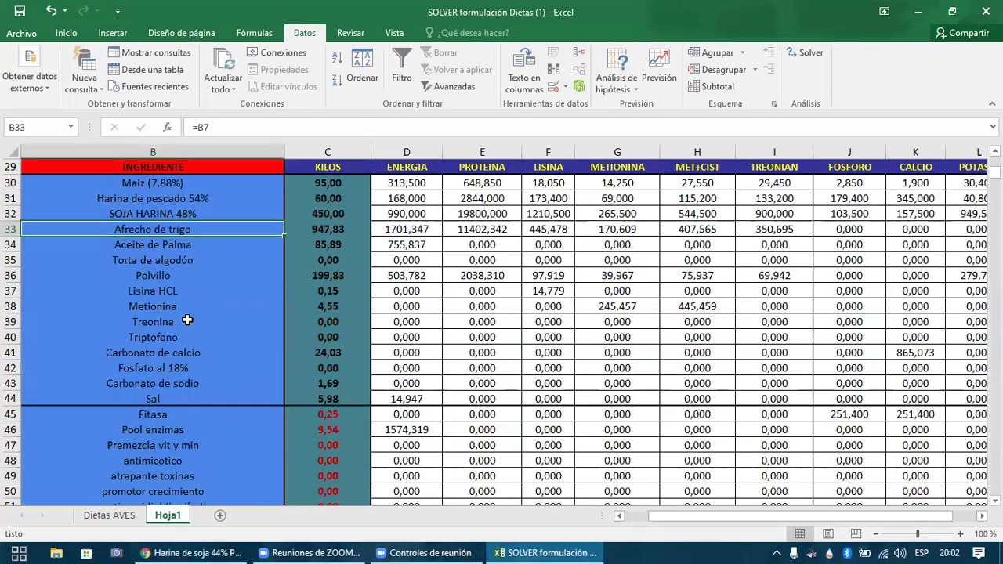
- Add the heading AFRECHO DE TRIGO in G55 beside SOJA and move to its maximum cell G57
{"action": "key", "text": "ctrl+Down"}
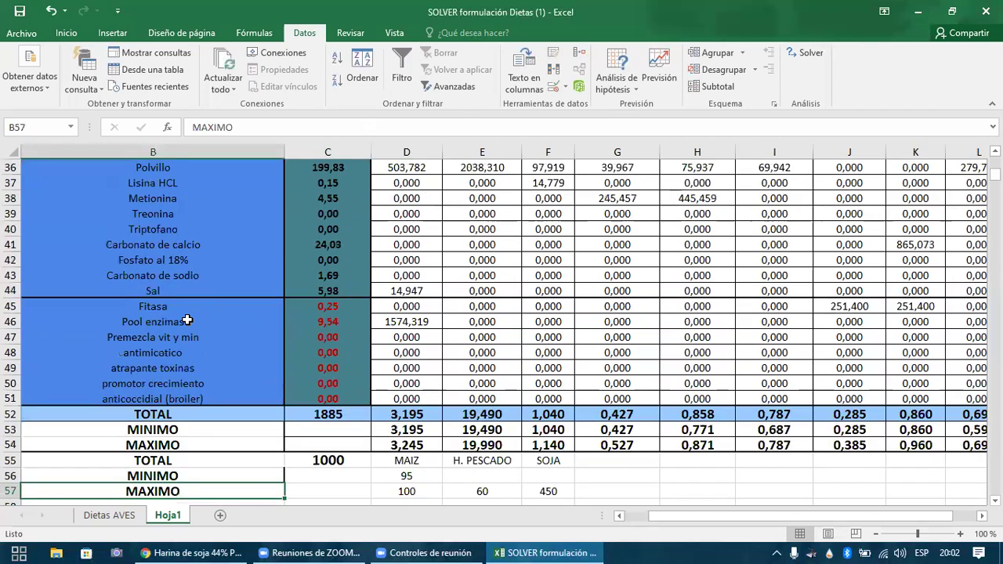
{"action": "key", "text": "Down"}
{"action": "key", "text": "Right"}
{"action": "key", "text": "Right"}
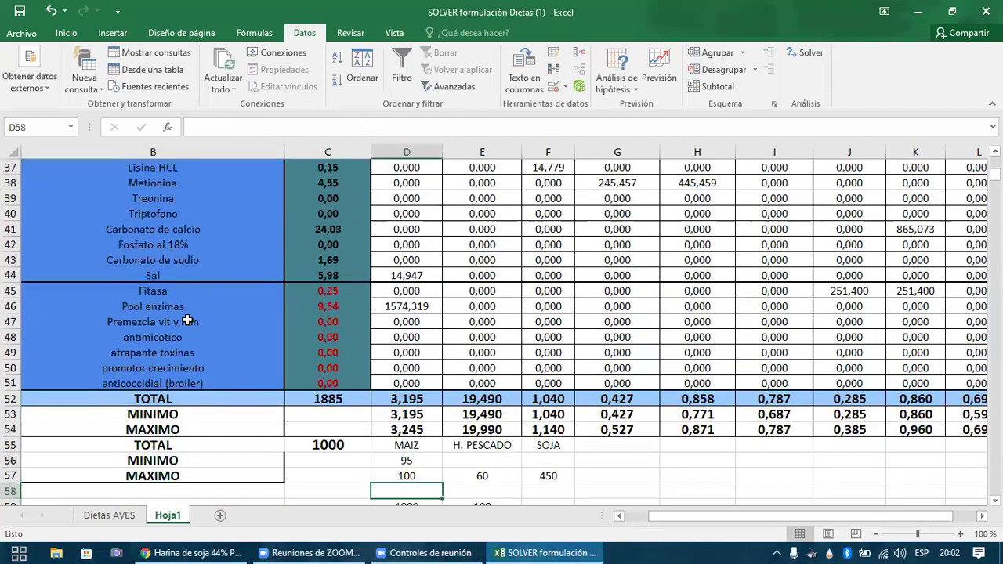
{"action": "key", "text": "Up"}
{"action": "key", "text": "Up"}
{"action": "key", "text": "Up"}
{"action": "key", "text": "Right"}
{"action": "key", "text": "Right"}
{"action": "key", "text": "Right"}
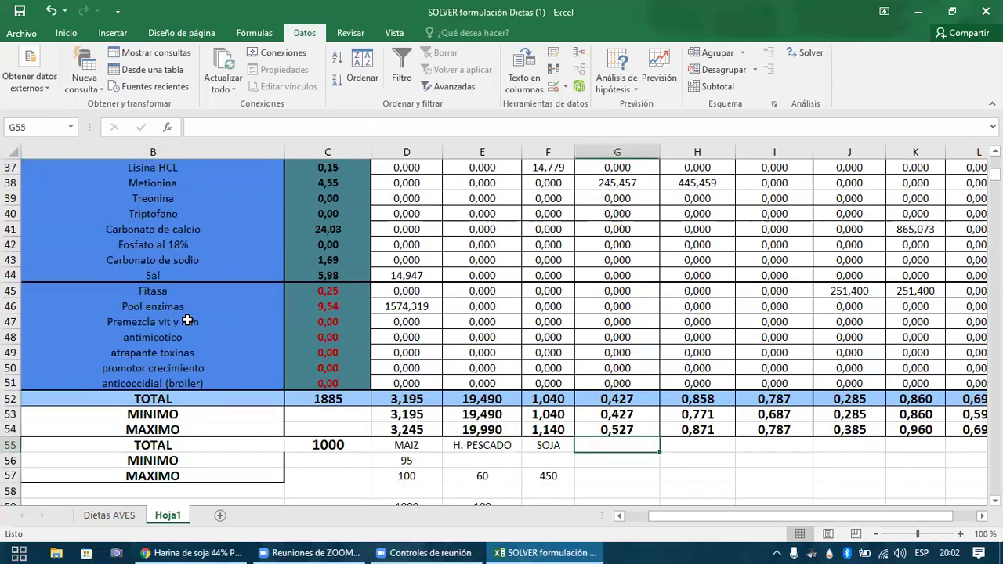
{"action": "type", "text": "AFRECHO D"}
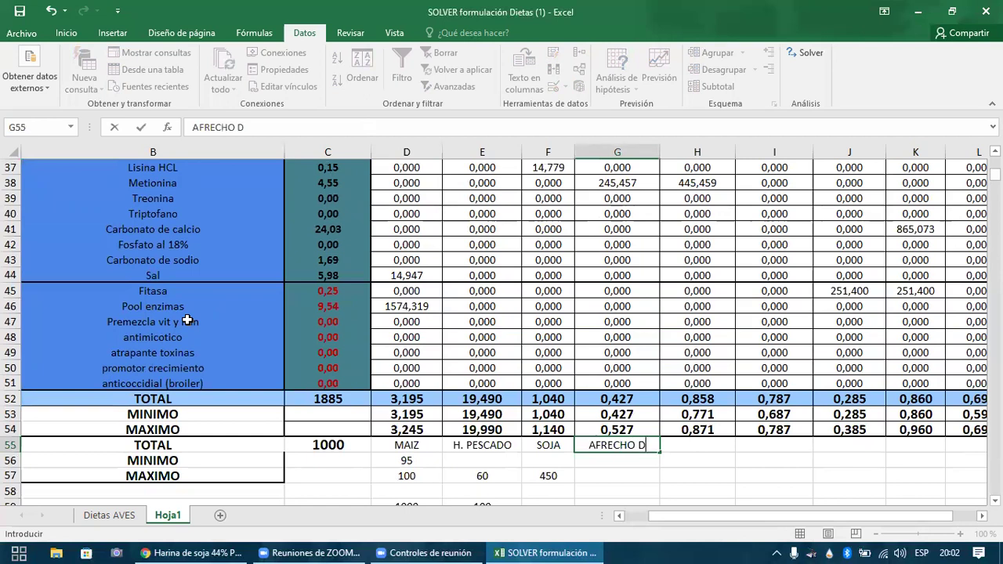
{"action": "type", "text": "E TRIGO"}
{"action": "key", "text": "Return"}
{"action": "key", "text": "Return"}
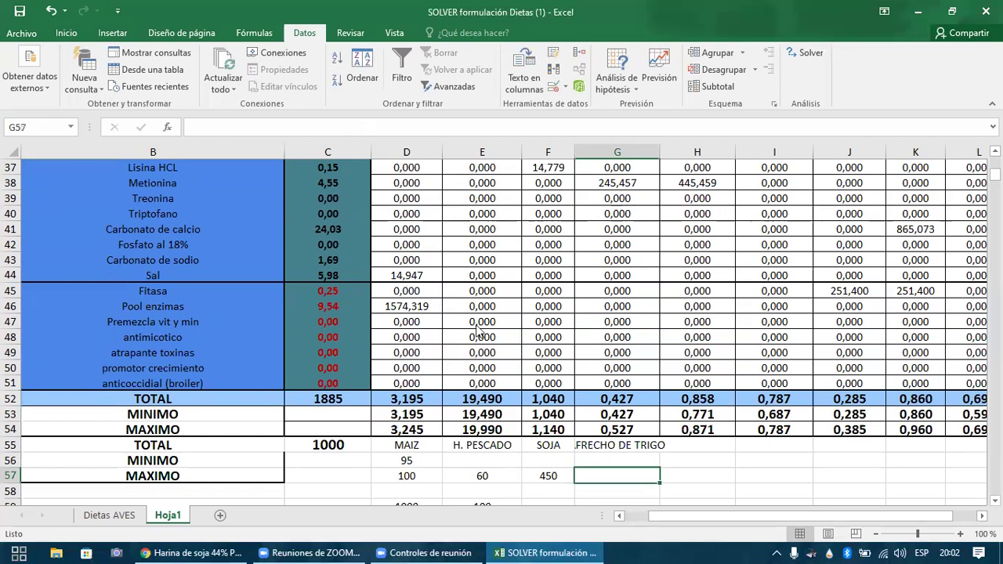
- Switch to the FEDNA site in Chrome and open Salvado de trigo (15% almidón) from the Subproductos de cereales list
{"action": "key", "text": "alt+Tab"}
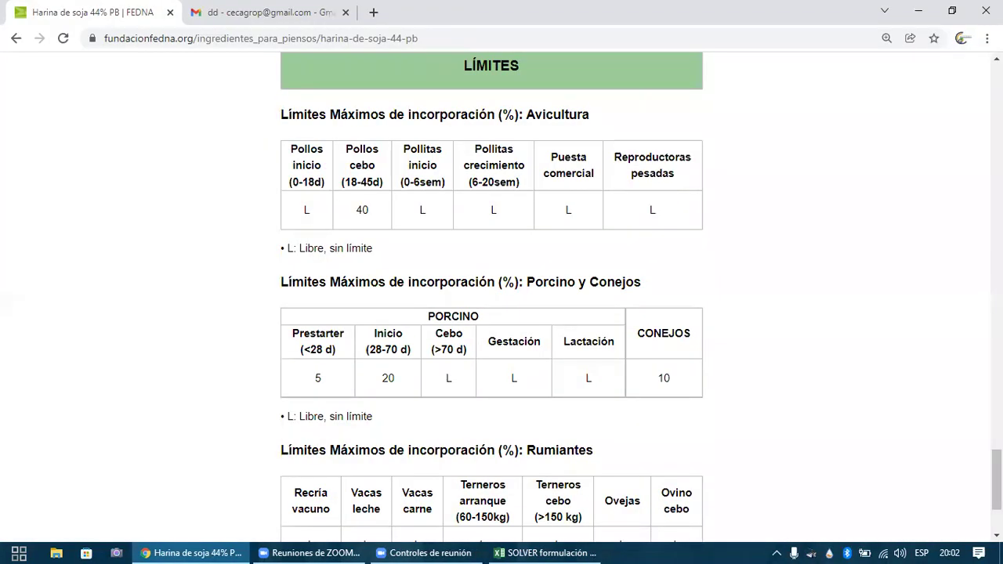
{"action": "left_click_drag", "start_coordinate": [995, 480], "coordinate": [996, 108]}
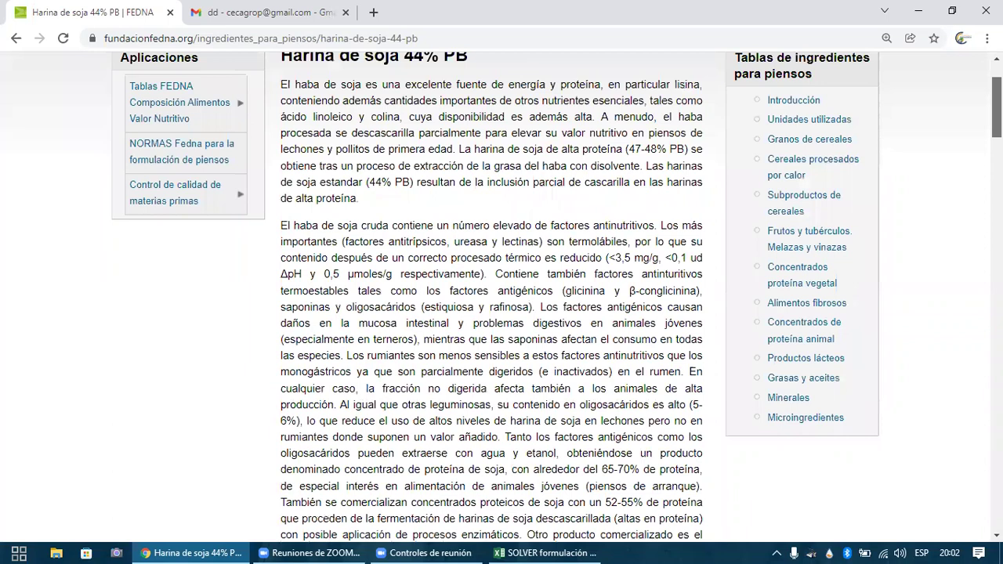
{"action": "left_click", "coordinate": [802, 203]}
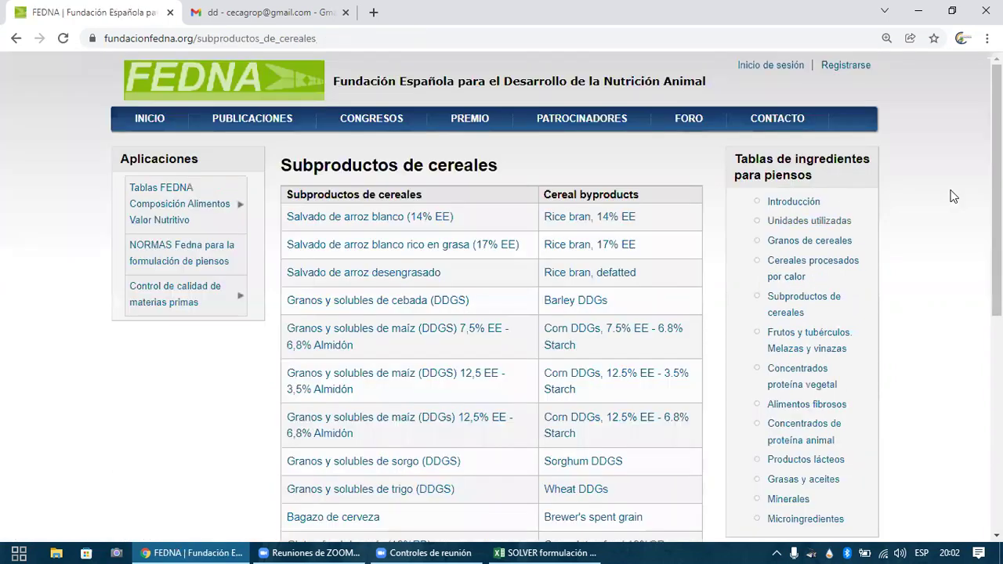
{"action": "scroll", "coordinate": [501, 298], "scroll_direction": "down", "scroll_amount": 1}
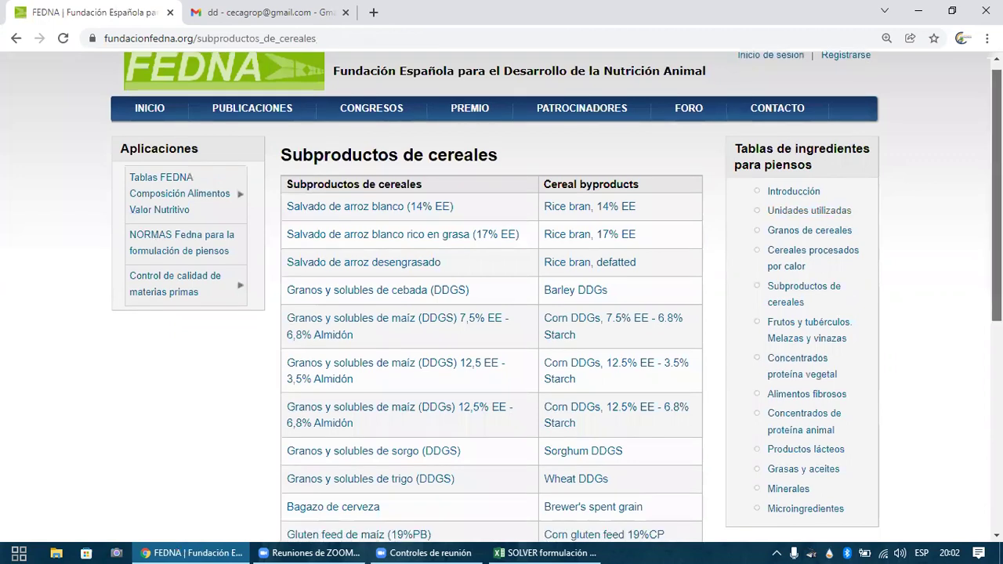
{"action": "scroll", "coordinate": [501, 297], "scroll_direction": "down", "scroll_amount": 1}
{"action": "scroll", "coordinate": [501, 298], "scroll_direction": "down", "scroll_amount": 2}
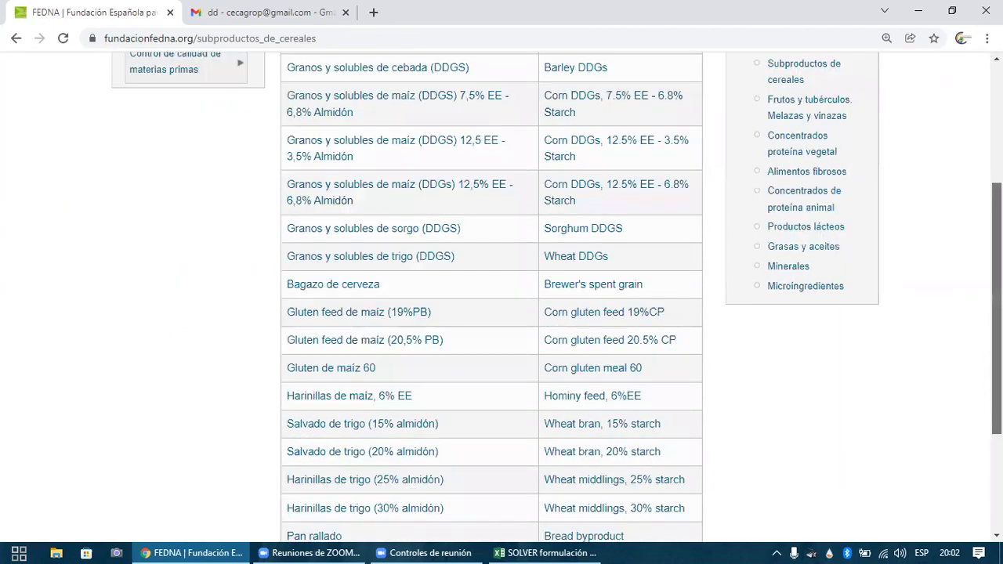
{"action": "scroll", "coordinate": [741, 265], "scroll_direction": "down", "scroll_amount": 2}
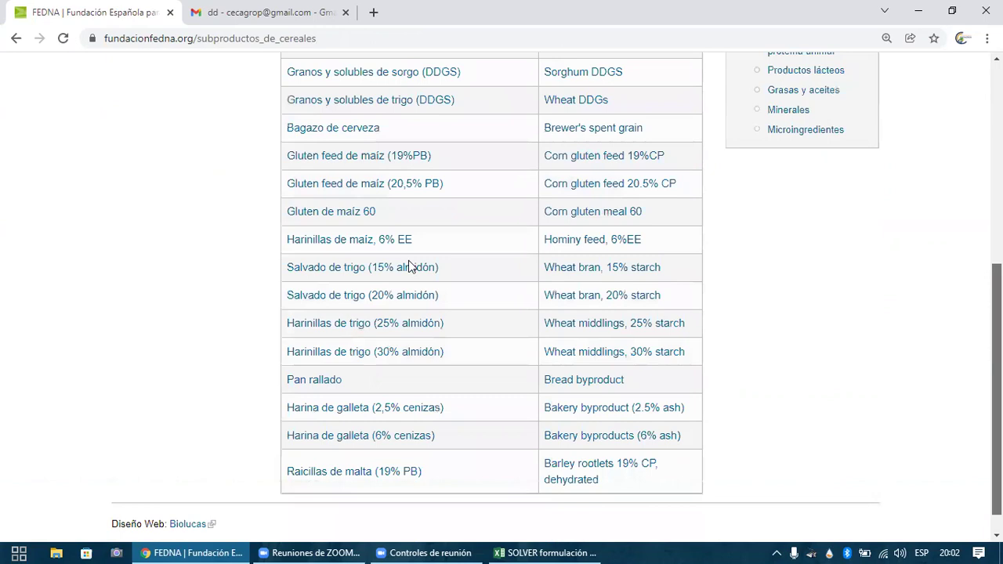
{"action": "left_click", "coordinate": [376, 270]}
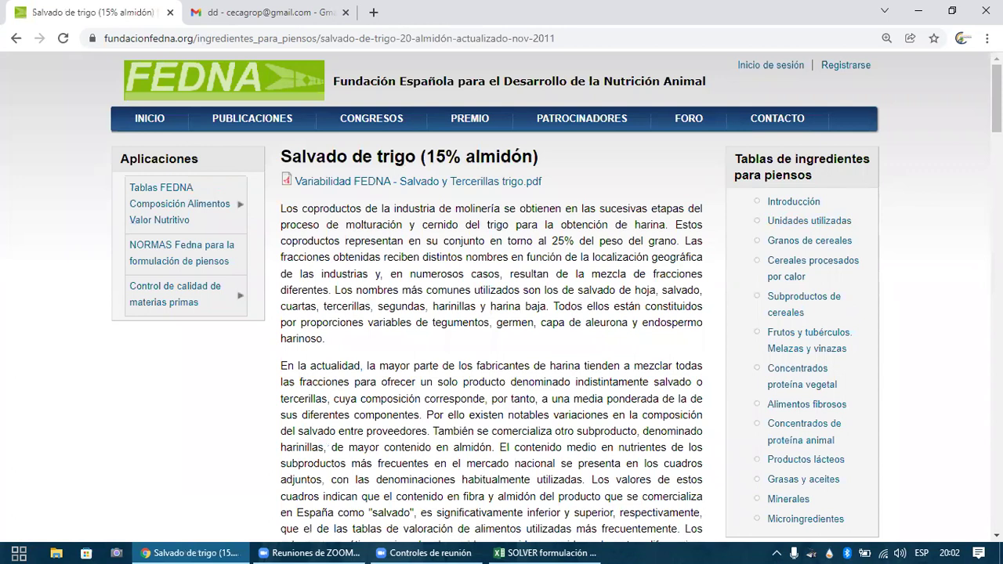
- Check the maximum poultry inclusion limits for Pollos inicio and Pollos cebo on the wheat bran page
{"action": "scroll", "coordinate": [498, 295], "scroll_direction": "down", "scroll_amount": 20}
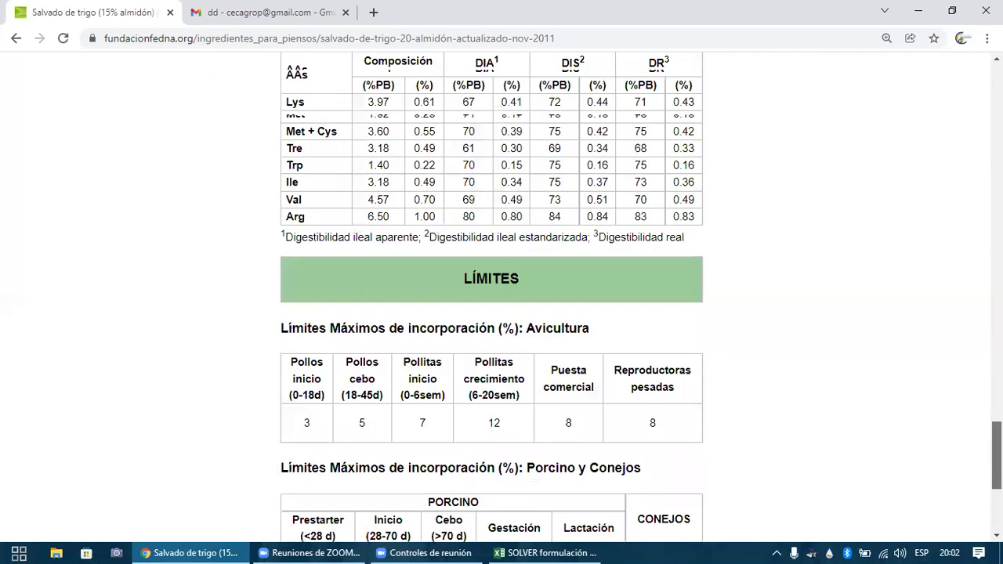
{"action": "scroll", "coordinate": [492, 295], "scroll_direction": "down", "scroll_amount": 2}
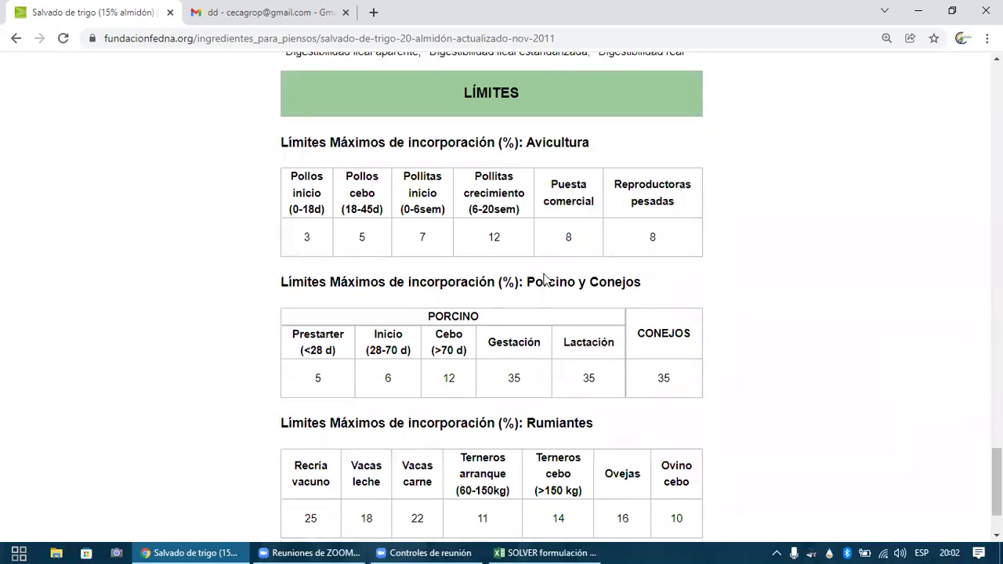
{"action": "double_click", "coordinate": [319, 238]}
{"action": "double_click", "coordinate": [361, 236]}
- Switch back to the Excel workbook and set the inclusion percentage in E60 to 5
{"action": "left_click", "coordinate": [539, 548]}
{"action": "key", "text": "alt+Tab"}
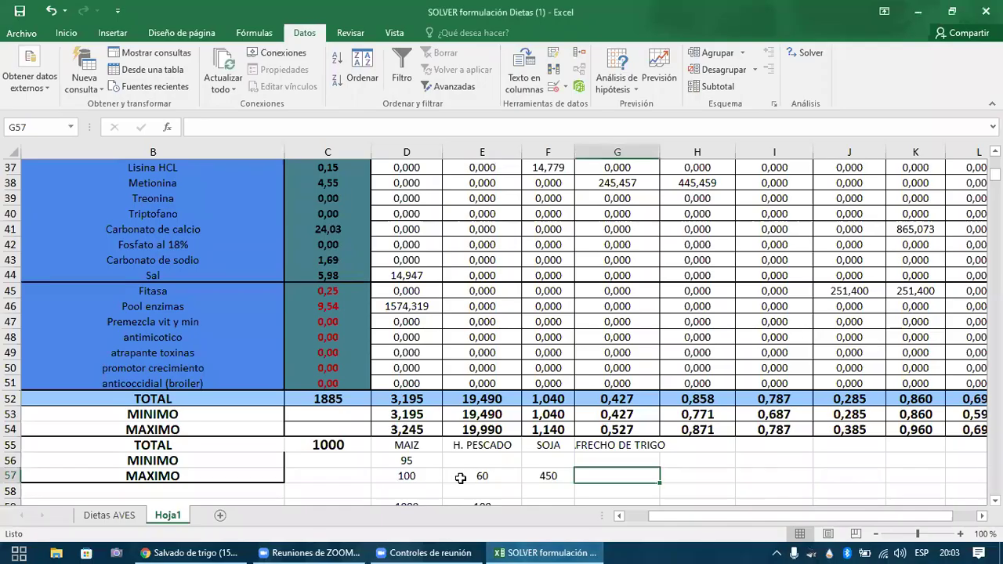
{"action": "left_click", "coordinate": [460, 478]}
{"action": "key", "text": "Down"}
{"action": "key", "text": "Down"}
{"action": "key", "text": "Down"}
{"action": "key", "text": "Down"}
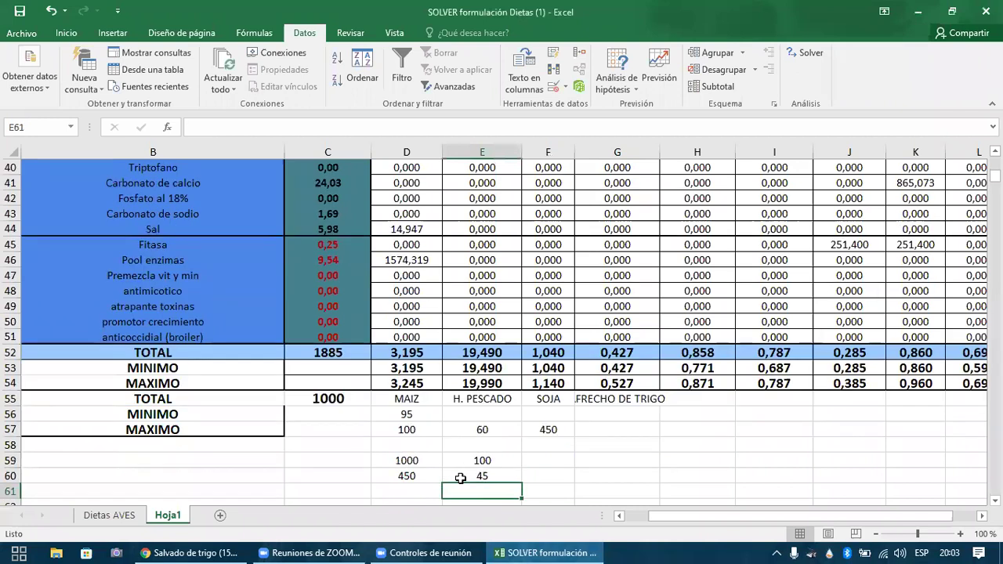
{"action": "left_click", "coordinate": [460, 478]}
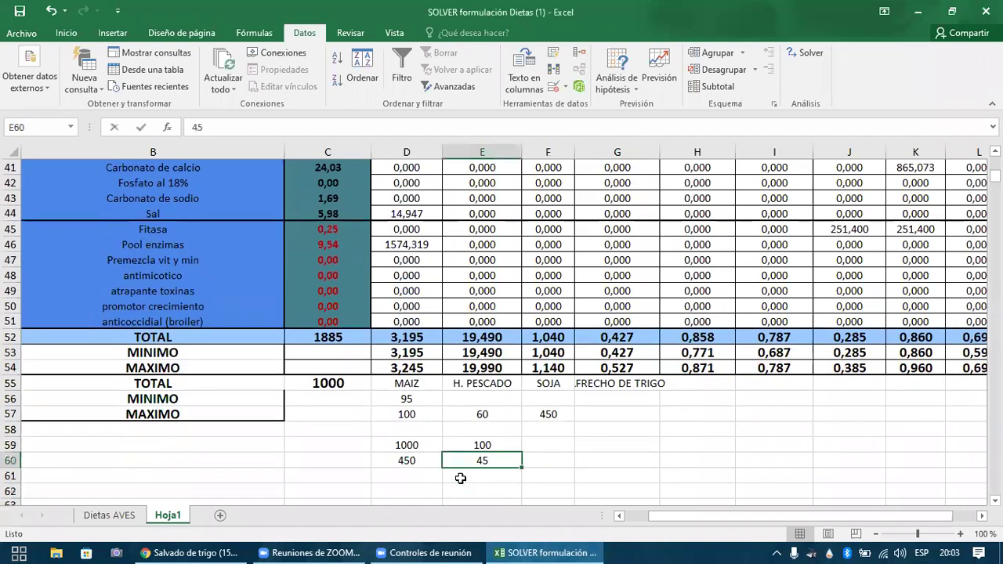
{"action": "type", "text": "5"}
- Enter 50 as the AFRECHO DE TRIGO maximum in G57
{"action": "key", "text": "Tab"}
{"action": "key", "text": "Up"}
{"action": "key", "text": "Up"}
{"action": "key", "text": "Up"}
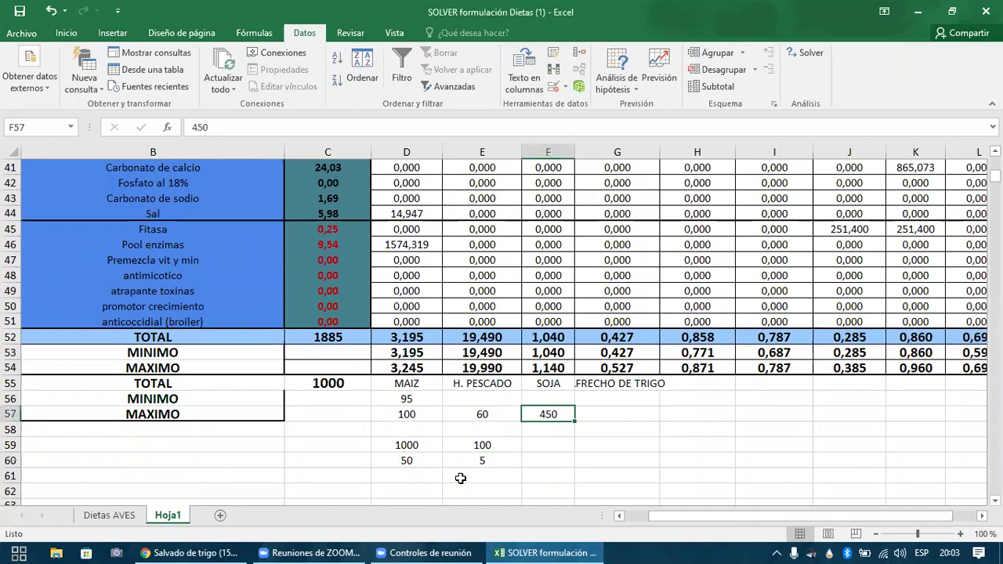
{"action": "key", "text": "Right"}
{"action": "type", "text": "5"}
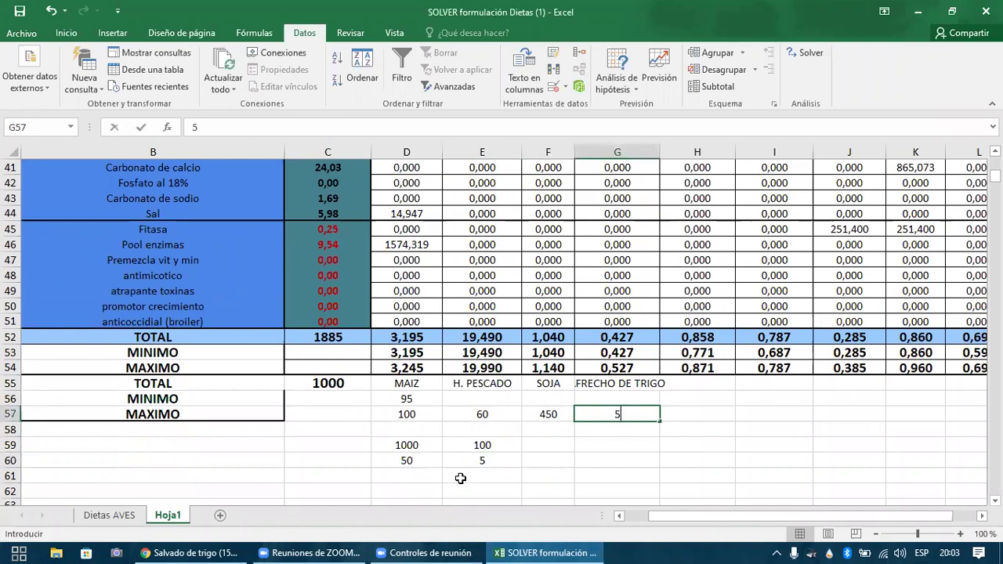
{"action": "type", "text": "0"}
{"action": "key", "text": "Right"}
- Review the KILOS column from the total in C52 up to the Afrecho de trigo amount in C33
{"action": "key", "text": "Left"}
{"action": "key", "text": "Left"}
{"action": "key", "text": "Left"}
{"action": "key", "text": "Left"}
{"action": "key", "text": "Left"}
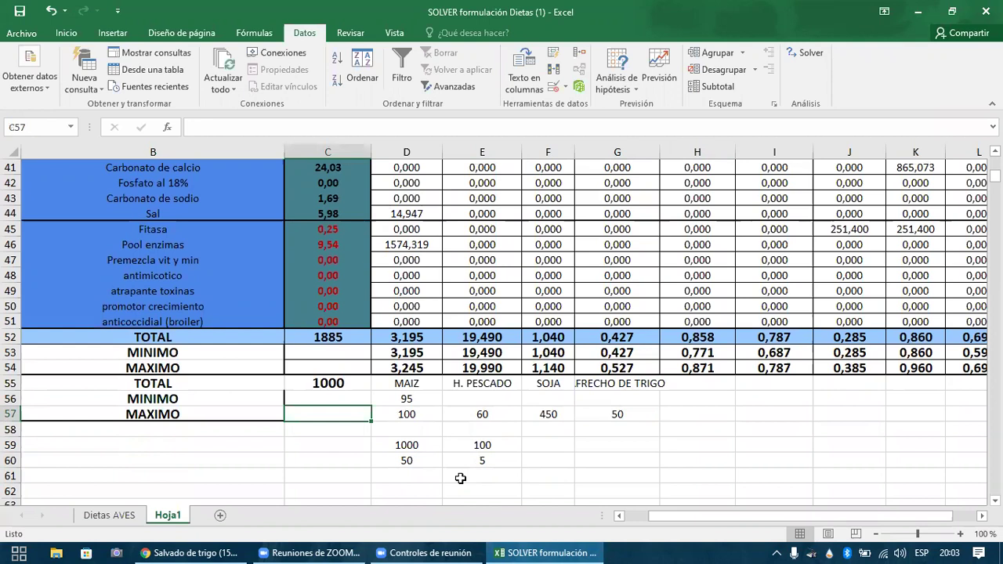
{"action": "key", "text": "Up"}
{"action": "key", "text": "Up"}
{"action": "key", "text": "Up"}
{"action": "key", "text": "Up"}
{"action": "key", "text": "Up"}
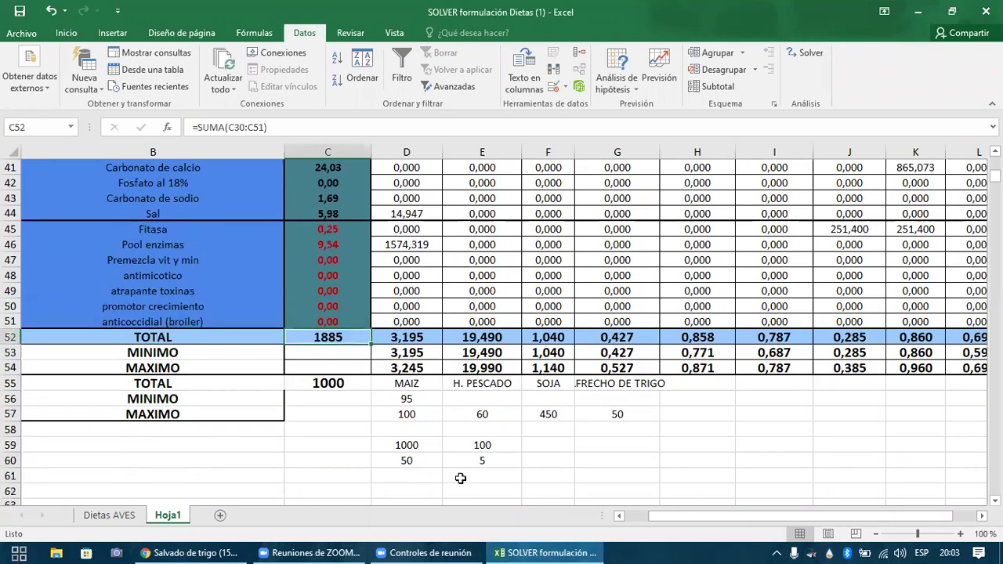
{"action": "key", "text": "Up"}
{"action": "key", "text": "Up"}
{"action": "key", "text": "Up"}
{"action": "key", "text": "Up"}
{"action": "key", "text": "Up"}
{"action": "key", "text": "Up"}
{"action": "key", "text": "Up"}
{"action": "key", "text": "Up"}
{"action": "key", "text": "Up"}
{"action": "key", "text": "Up"}
{"action": "key", "text": "Up"}
{"action": "key", "text": "Up"}
{"action": "key", "text": "Up"}
{"action": "key", "text": "Up"}
{"action": "key", "text": "Up"}
{"action": "key", "text": "Up"}
{"action": "key", "text": "Up"}
{"action": "key", "text": "Up"}
{"action": "key", "text": "Up"}
{"action": "key", "text": "Up"}
{"action": "key", "text": "Down"}
{"action": "key", "text": "Down"}
{"action": "key", "text": "Down"}
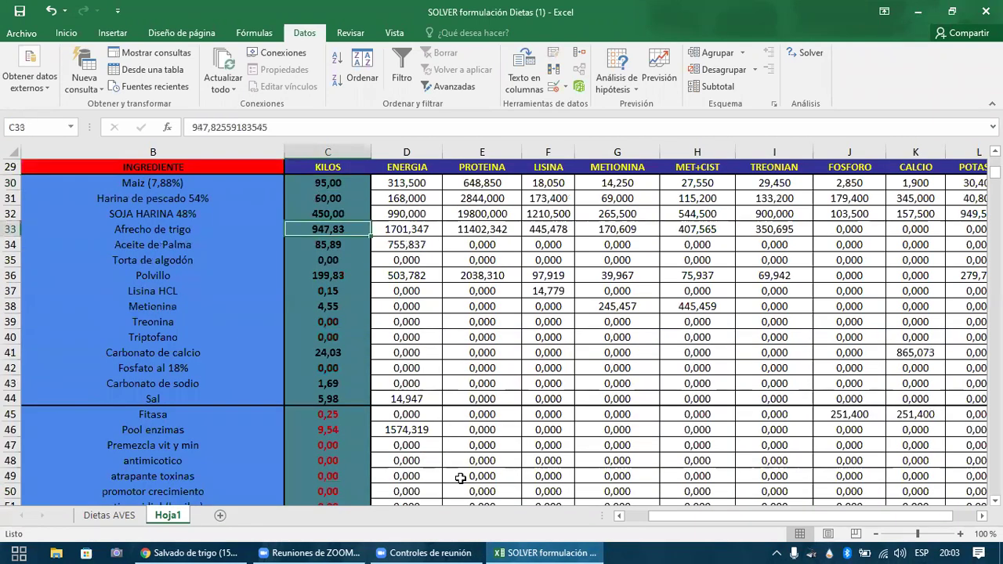
- Start a new Solver constraint with the Afrecho de trigo kilos in C33 as its cell reference
{"action": "left_click", "coordinate": [801, 56]}
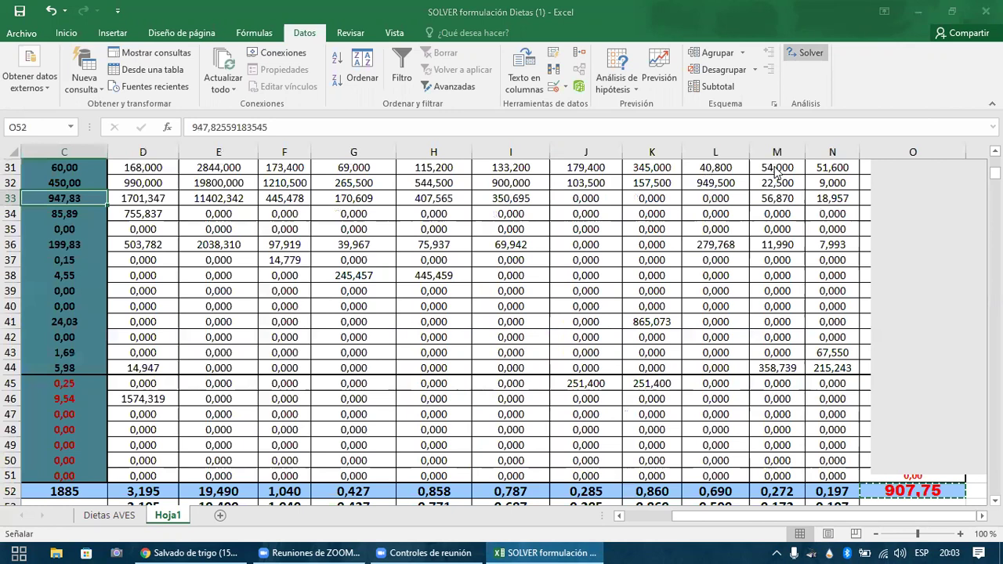
{"action": "key", "text": "Escape"}
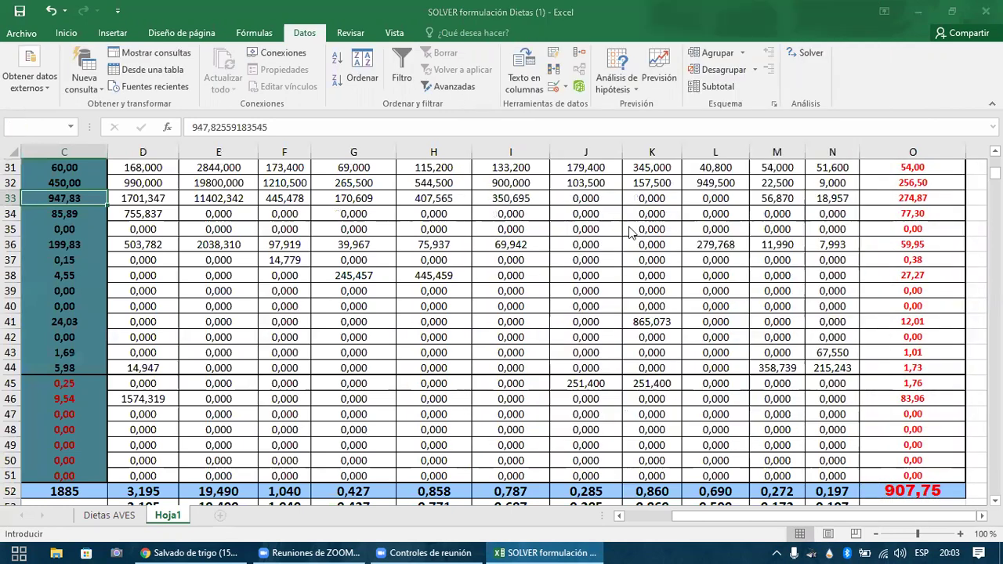
{"action": "left_click", "coordinate": [629, 224]}
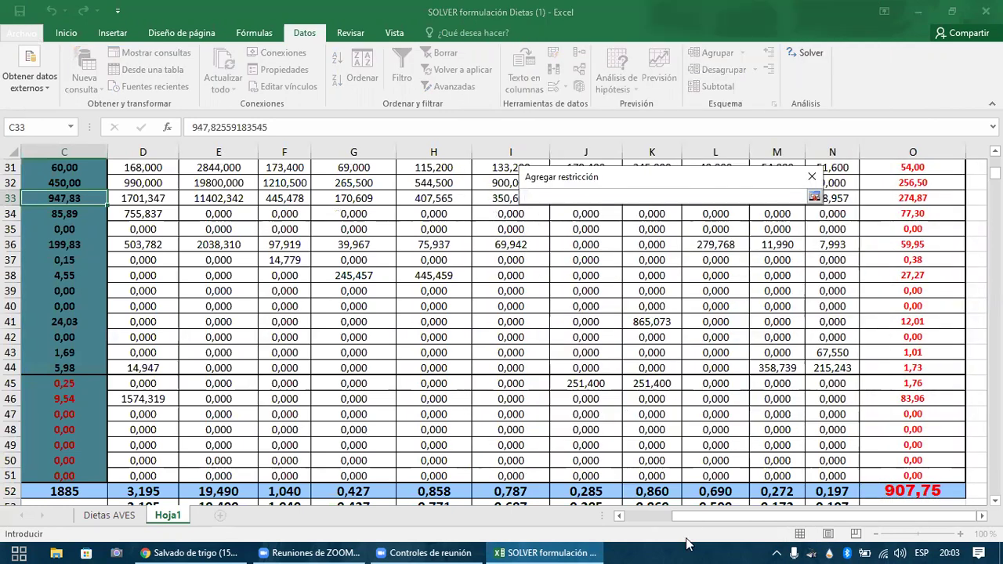
{"action": "left_click_drag", "start_coordinate": [643, 515], "coordinate": [318, 209]}
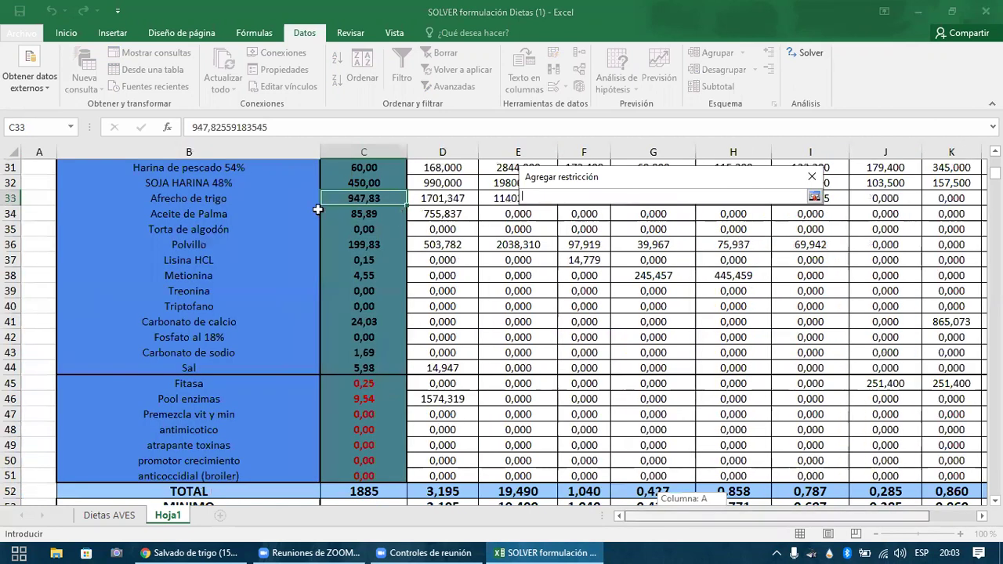
{"action": "left_click", "coordinate": [339, 199]}
{"action": "left_click", "coordinate": [815, 197]}
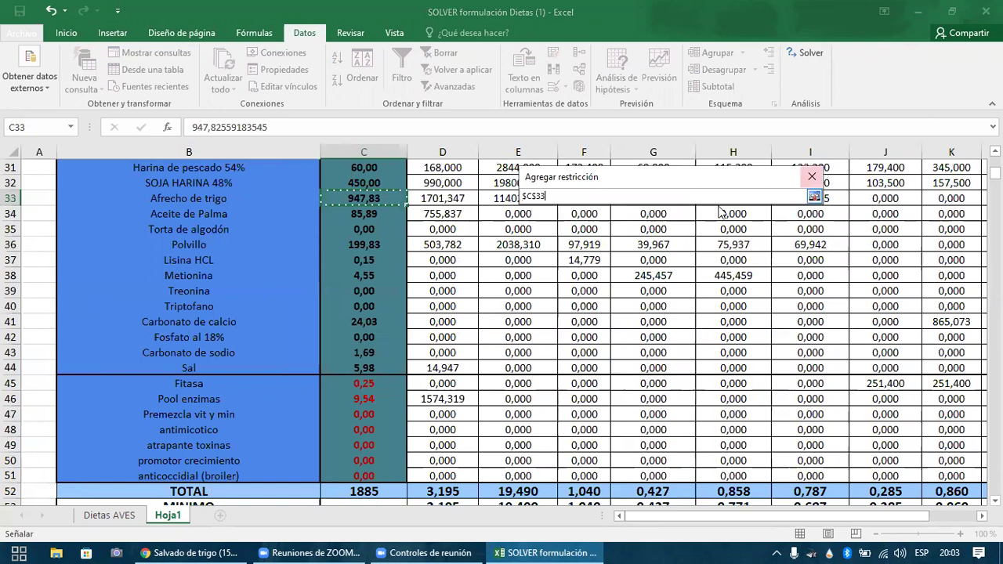
- Make the constraint <= the wheat bran maximum in G57 and add it to the Solver model
{"action": "left_click", "coordinate": [688, 227]}
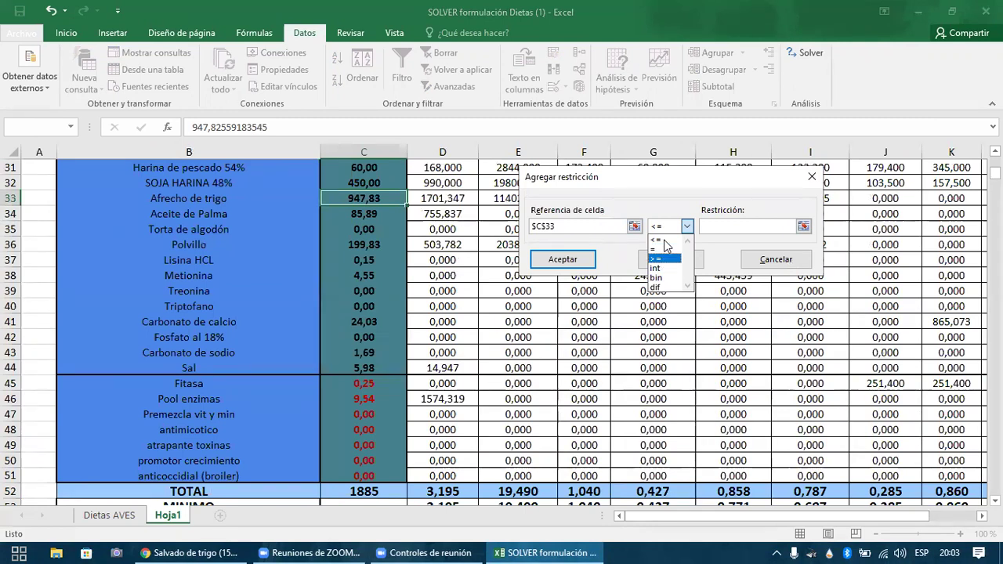
{"action": "left_click", "coordinate": [713, 223]}
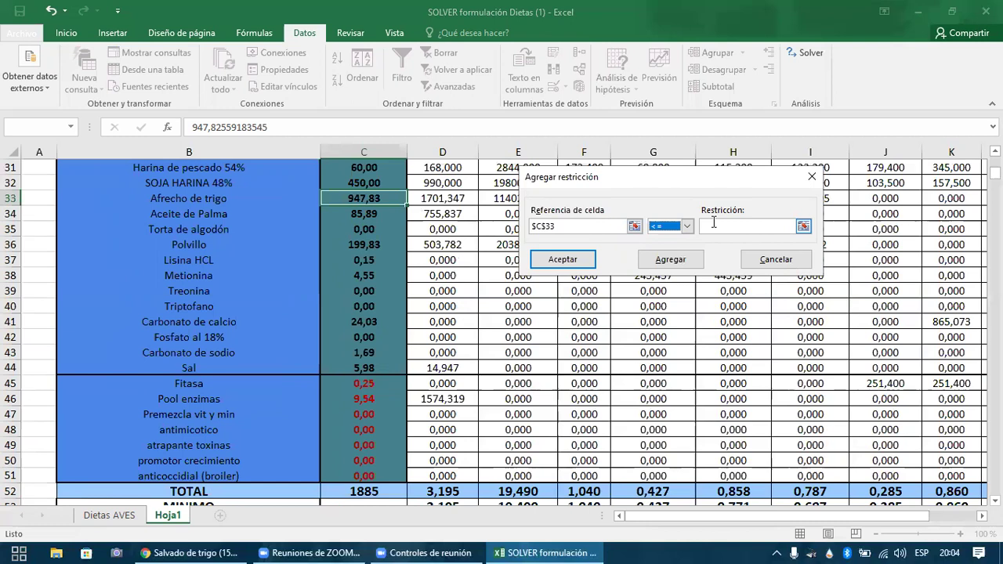
{"action": "left_click", "coordinate": [801, 224]}
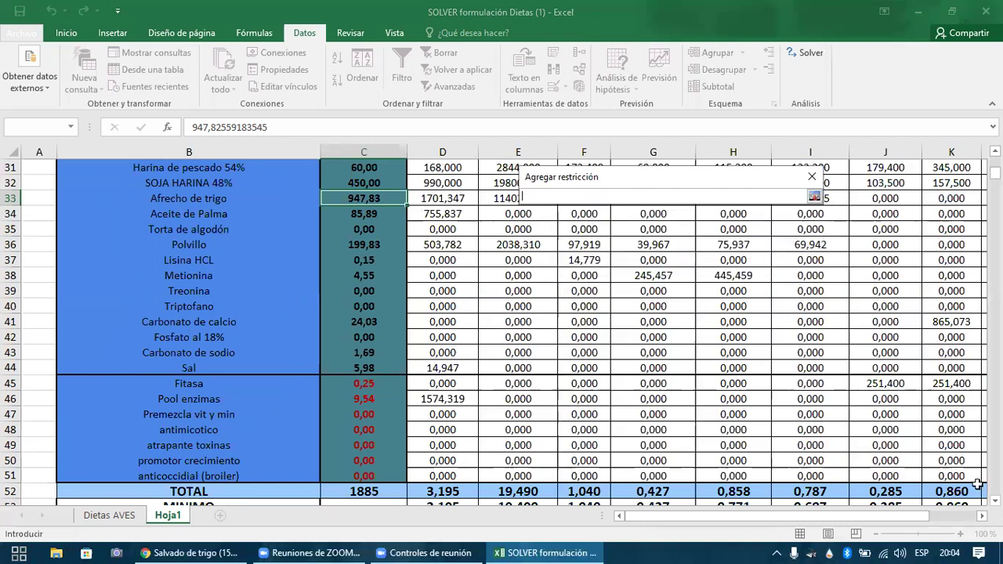
{"action": "scroll", "coordinate": [502, 329], "scroll_direction": "down", "scroll_amount": 1}
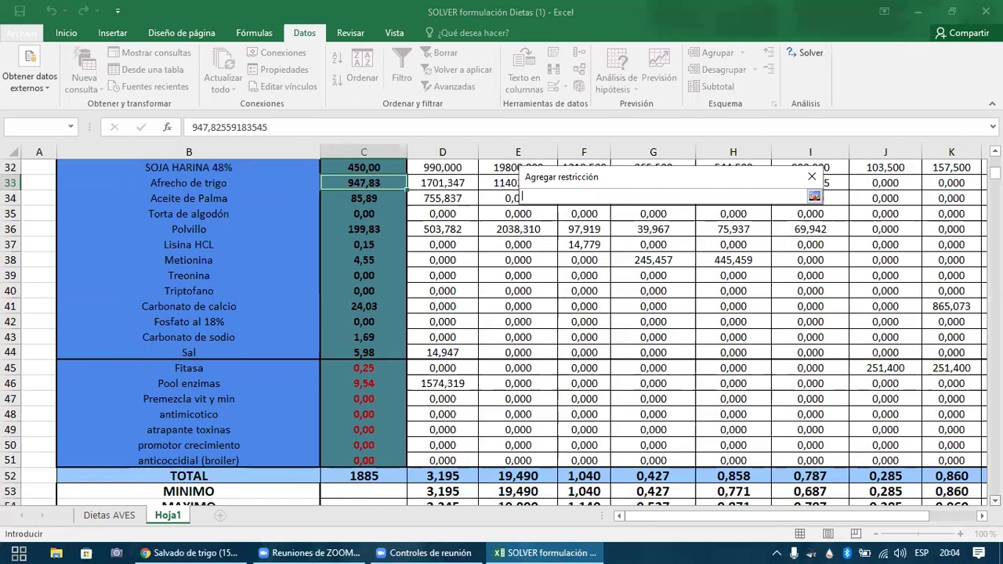
{"action": "scroll", "coordinate": [501, 329], "scroll_direction": "down", "scroll_amount": 3}
{"action": "scroll", "coordinate": [501, 329], "scroll_direction": "down", "scroll_amount": 1}
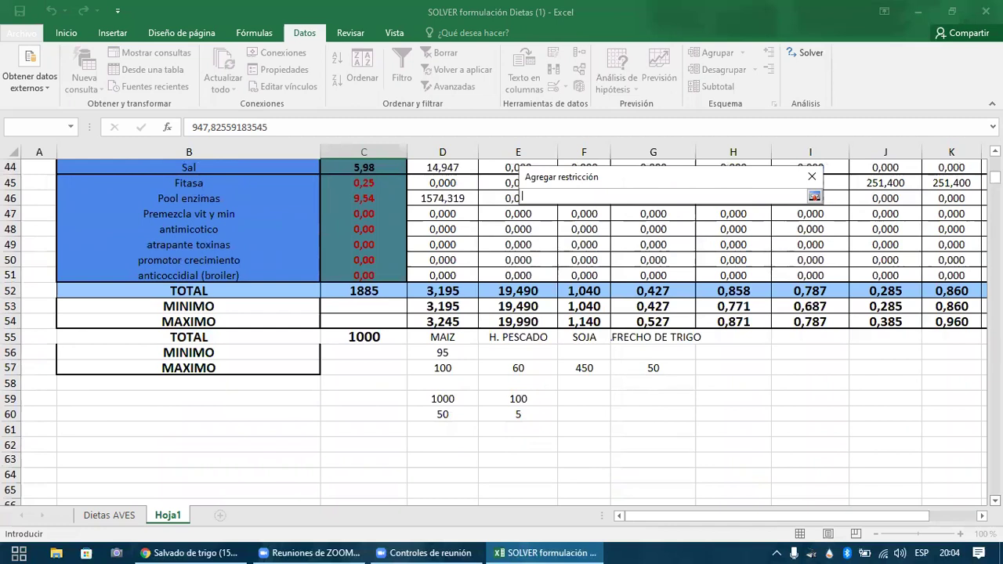
{"action": "left_click", "coordinate": [682, 367]}
{"action": "left_click", "coordinate": [814, 196]}
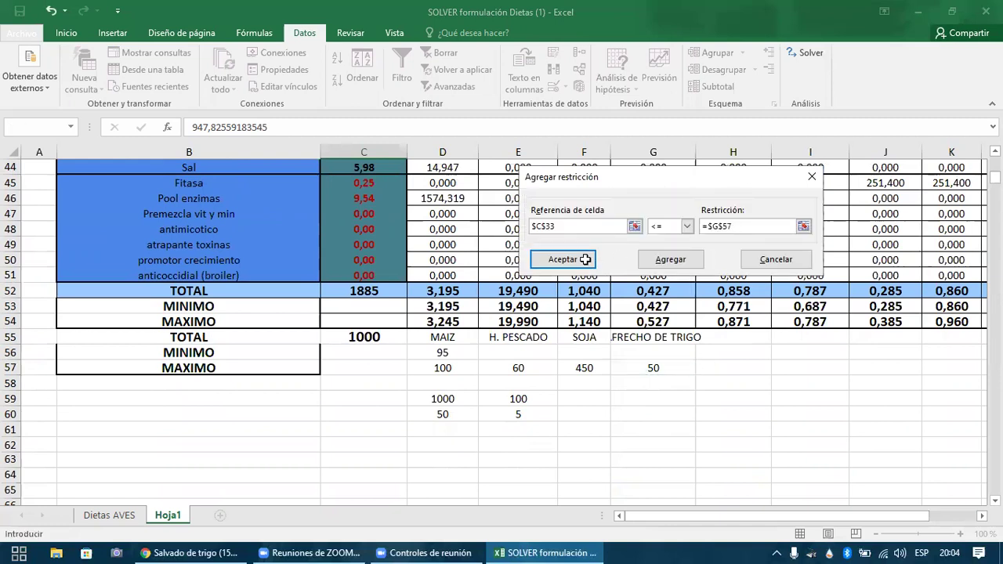
{"action": "left_click", "coordinate": [586, 258]}
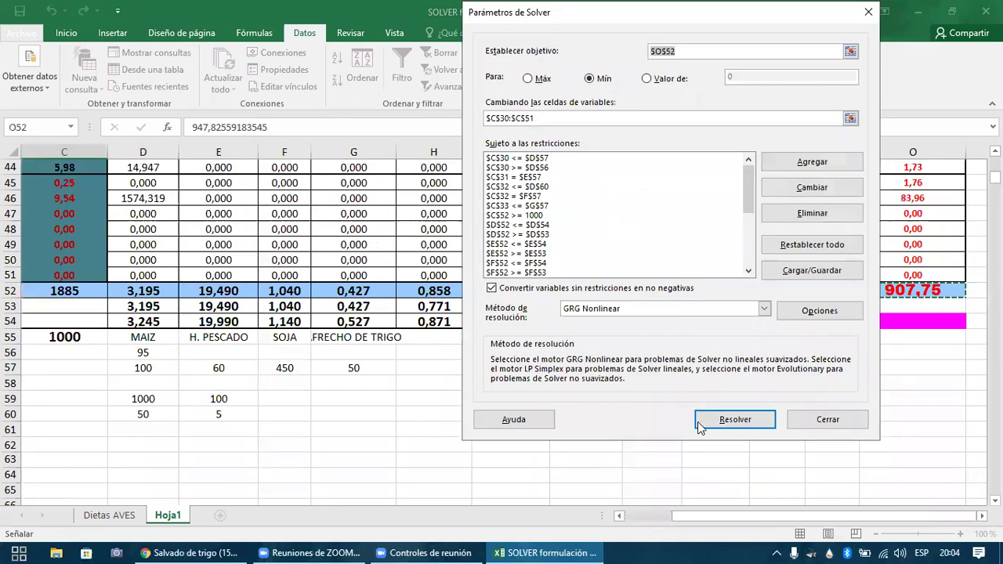
- Try to solve the diet with the wheat bran limit, close the results keeping the Solver solution, and select G57
{"action": "left_click", "coordinate": [734, 420]}
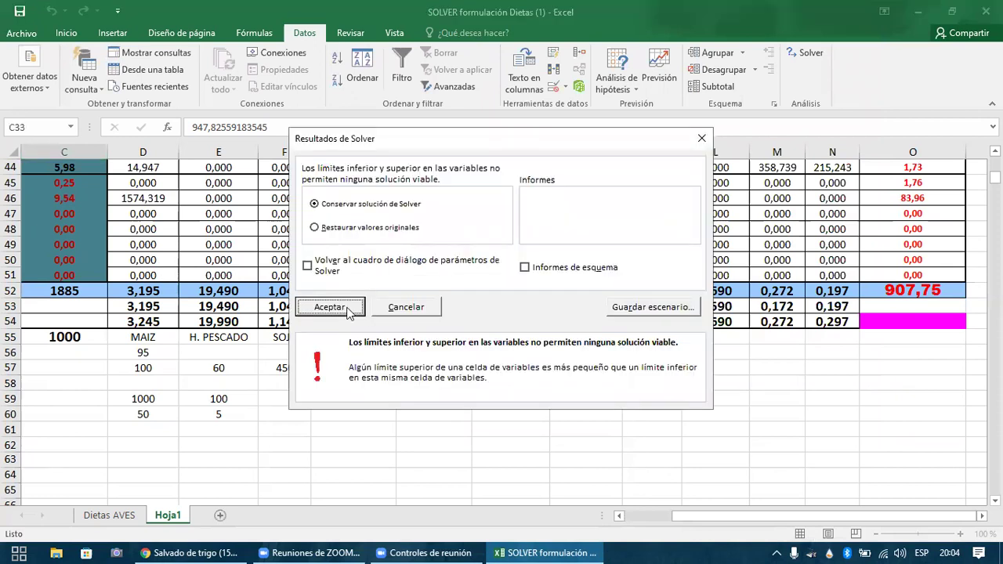
{"action": "left_click", "coordinate": [329, 307]}
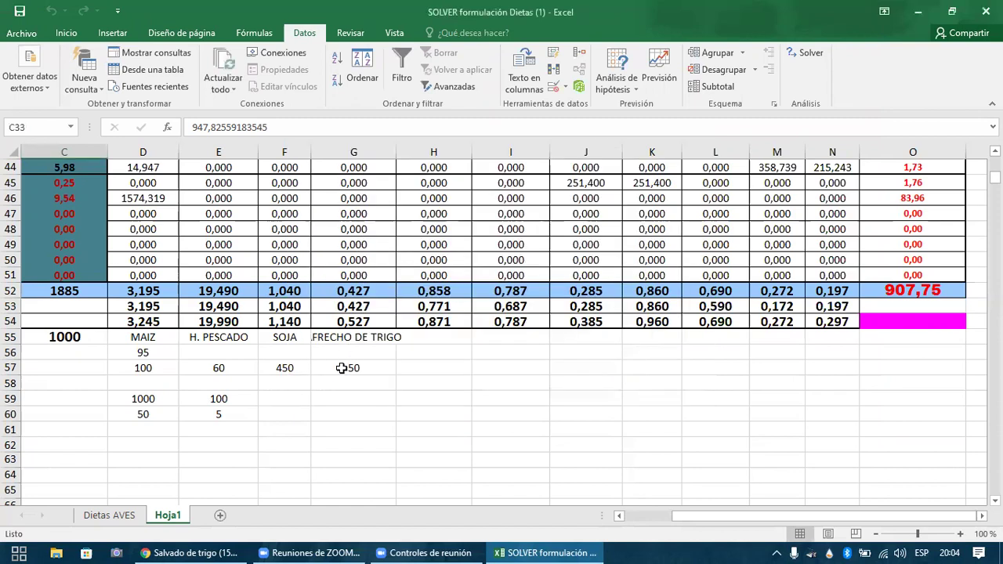
{"action": "left_click", "coordinate": [342, 367]}
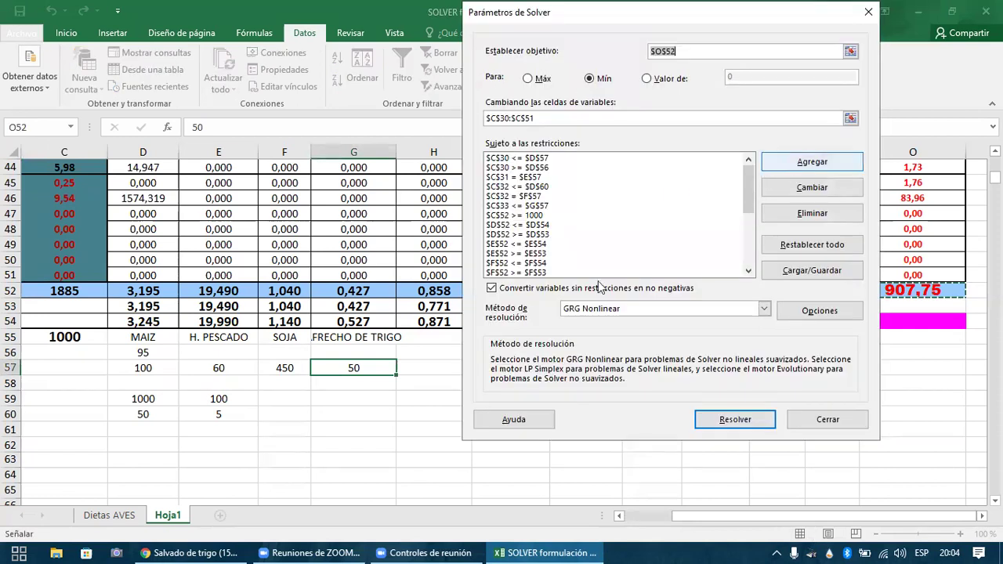
- Start another Solver constraint that references the Afrecho de trigo kilos in C33
{"action": "key", "text": "Escape"}
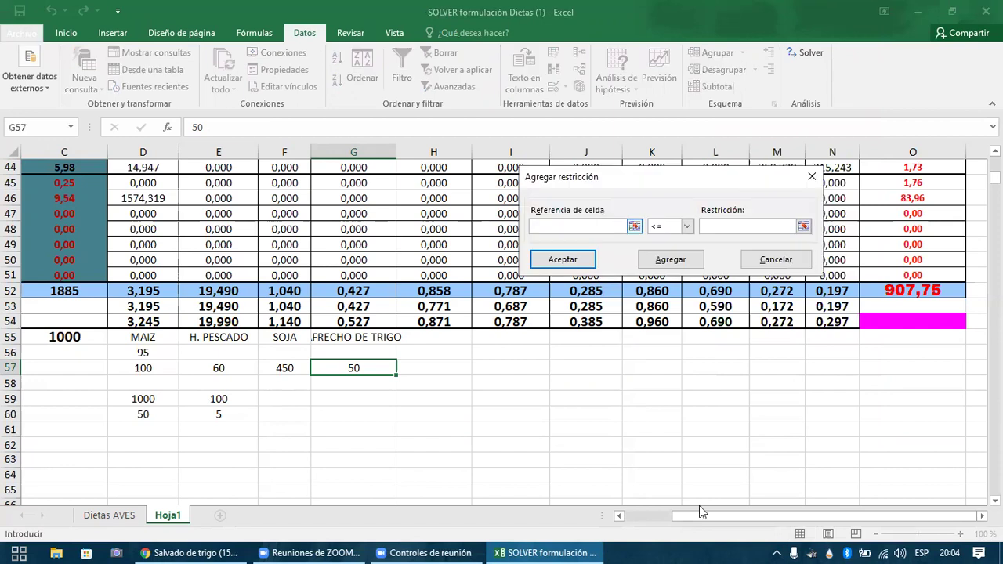
{"action": "left_click", "coordinate": [697, 520]}
{"action": "left_click", "coordinate": [625, 516]}
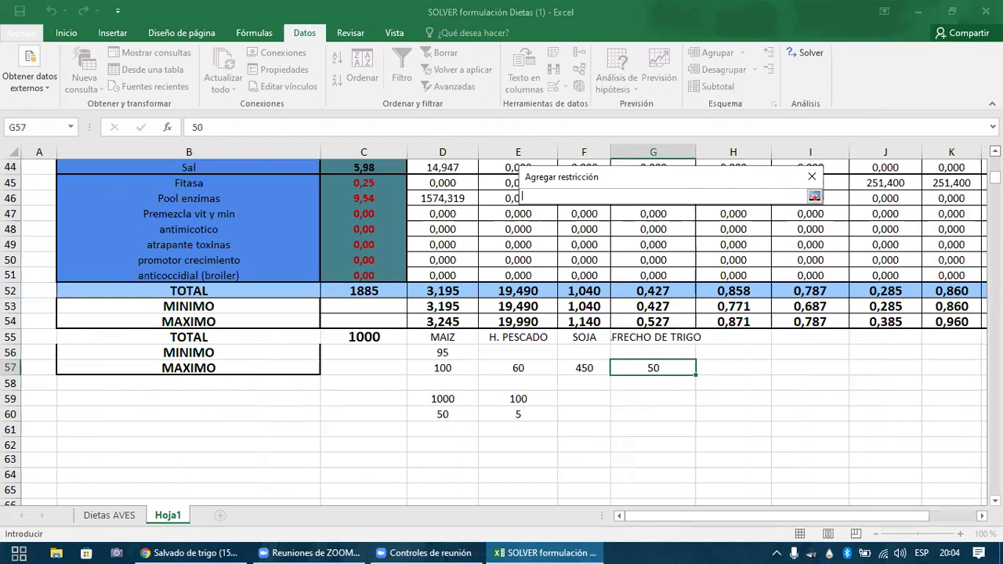
{"action": "scroll", "coordinate": [521, 329], "scroll_direction": "up", "scroll_amount": 2}
{"action": "scroll", "coordinate": [521, 329], "scroll_direction": "up", "scroll_amount": 2}
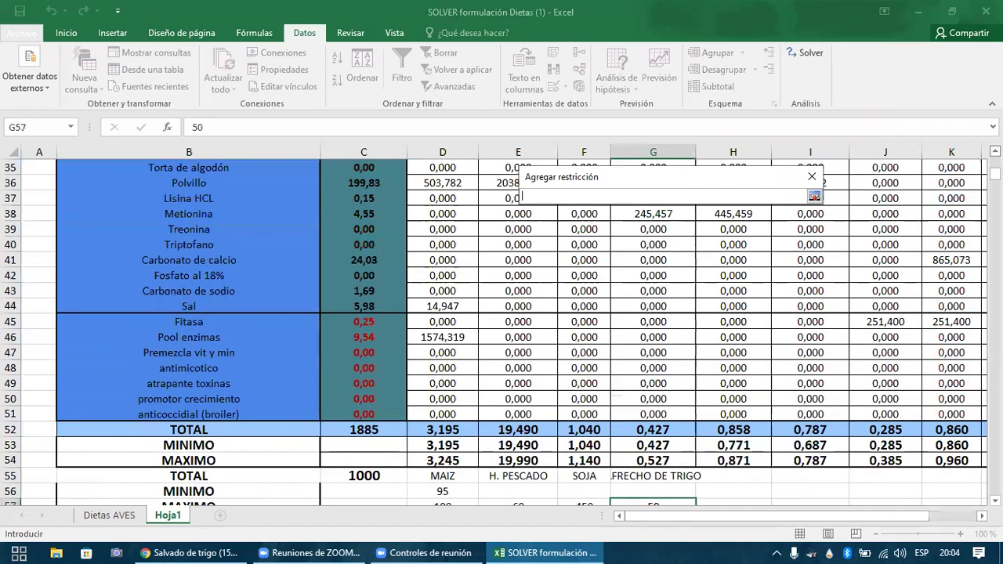
{"action": "scroll", "coordinate": [382, 193], "scroll_direction": "up", "scroll_amount": 1}
{"action": "scroll", "coordinate": [382, 192], "scroll_direction": "up", "scroll_amount": 1}
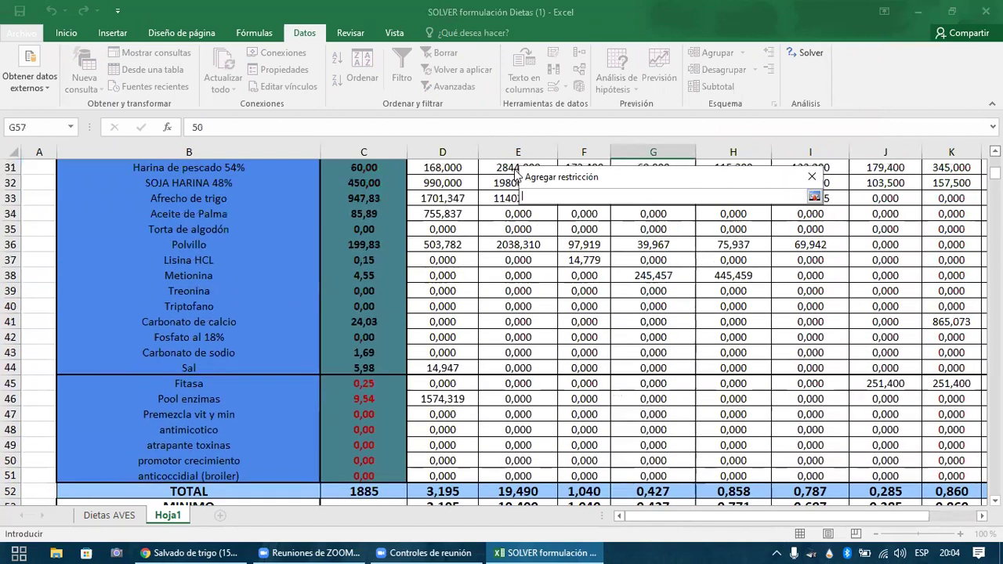
{"action": "left_click", "coordinate": [368, 198]}
{"action": "left_click", "coordinate": [816, 196]}
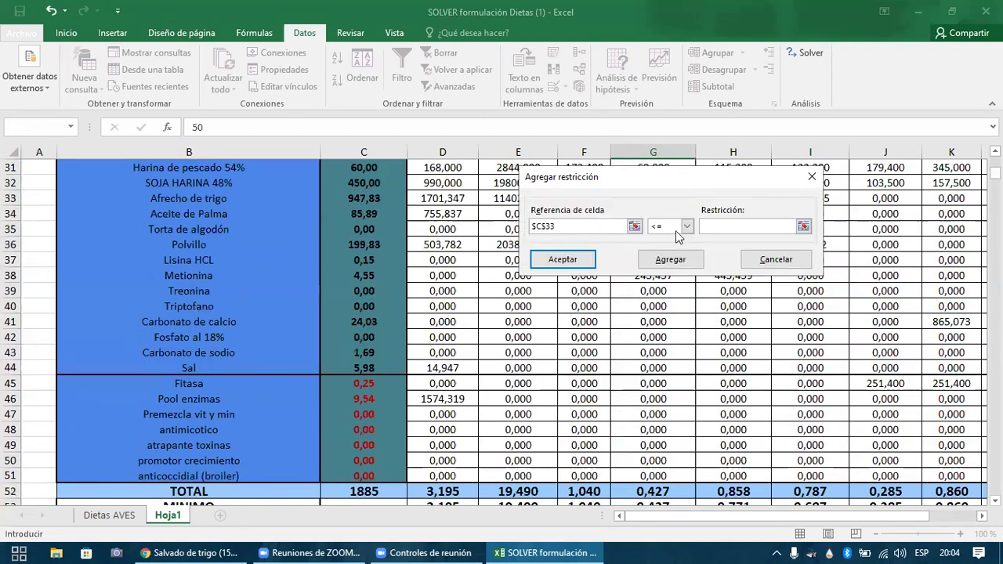
- Make the second wheat bran constraint = the value in G57 and add it to the Solver model
{"action": "left_click", "coordinate": [676, 231]}
{"action": "left_click", "coordinate": [803, 226]}
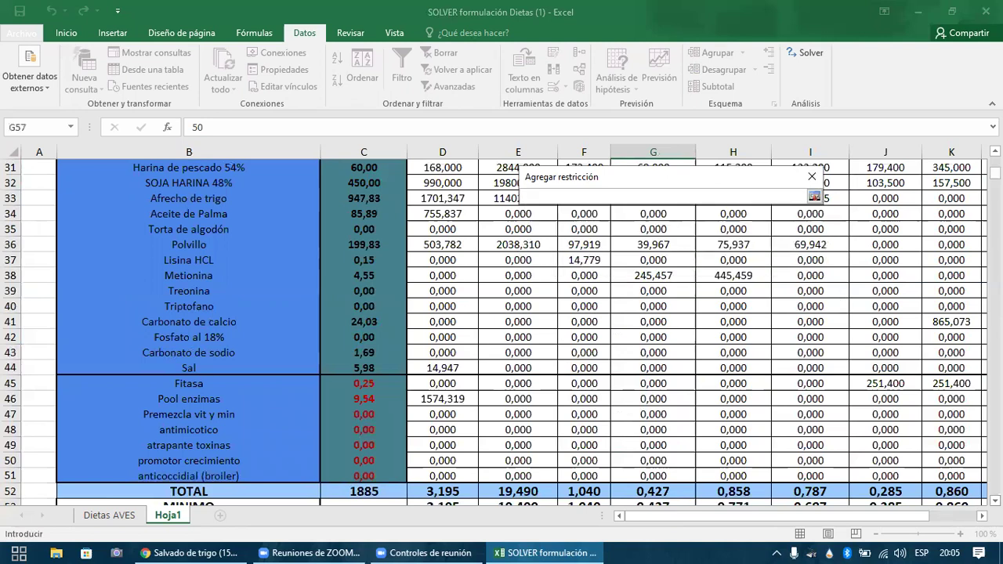
{"action": "scroll", "coordinate": [752, 345], "scroll_direction": "down", "scroll_amount": 6}
{"action": "left_click", "coordinate": [678, 307]}
{"action": "left_click", "coordinate": [814, 195]}
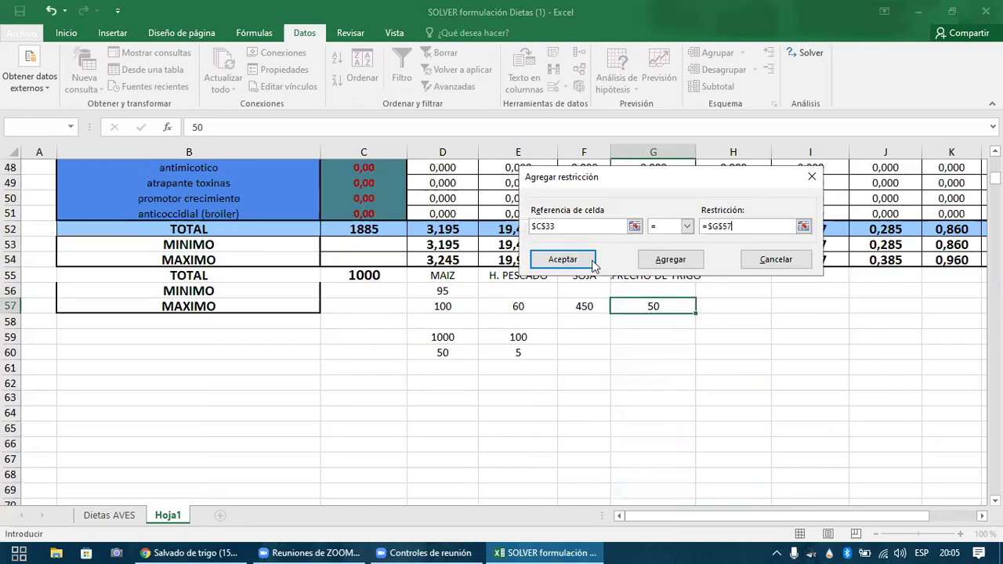
{"action": "left_click", "coordinate": [593, 265]}
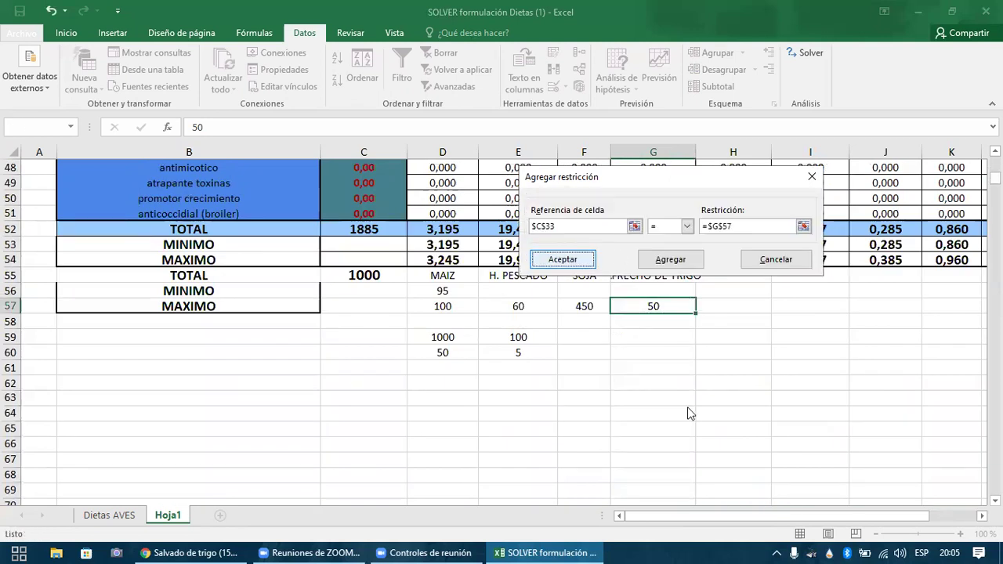
- Try to solve the model again with wheat bran fixed to G57, close the results, and select the total kilos in C52
{"action": "key", "text": "Return"}
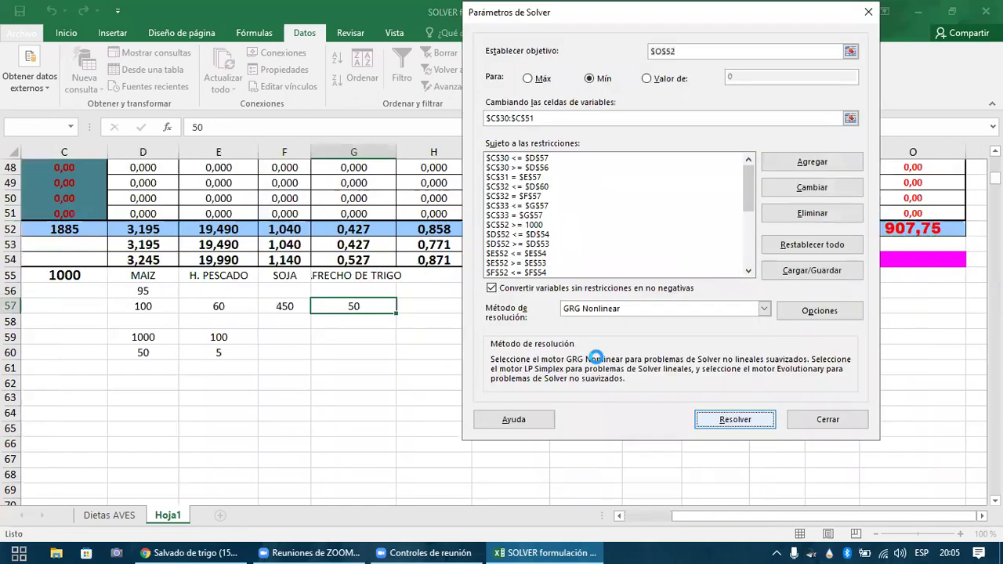
{"action": "key", "text": "Return"}
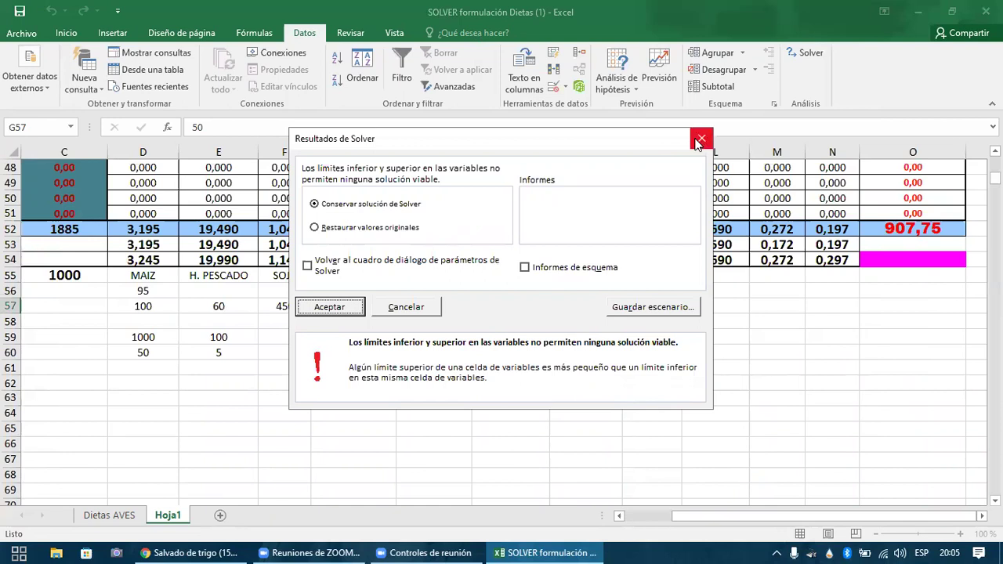
{"action": "left_click", "coordinate": [346, 311]}
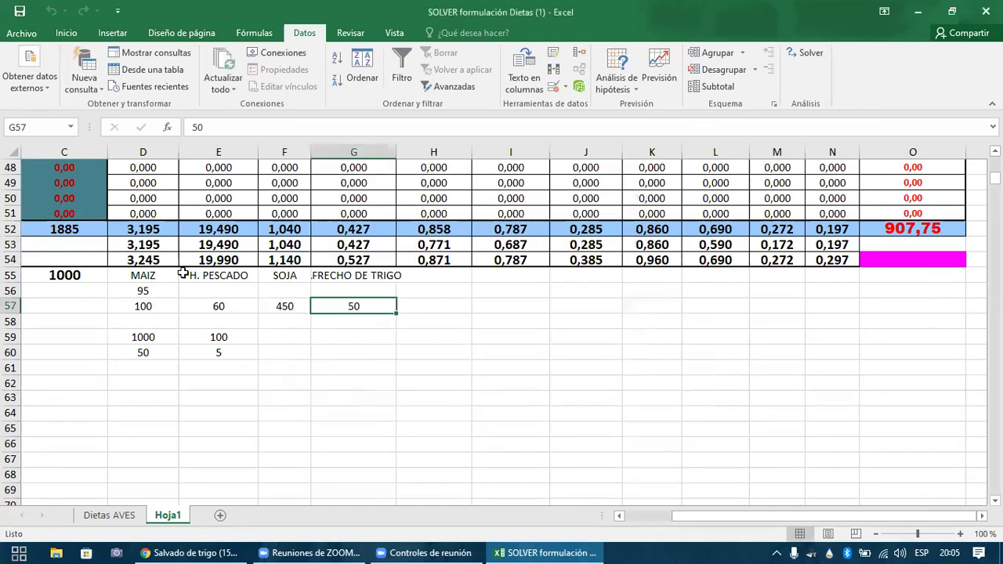
{"action": "left_click", "coordinate": [82, 230]}
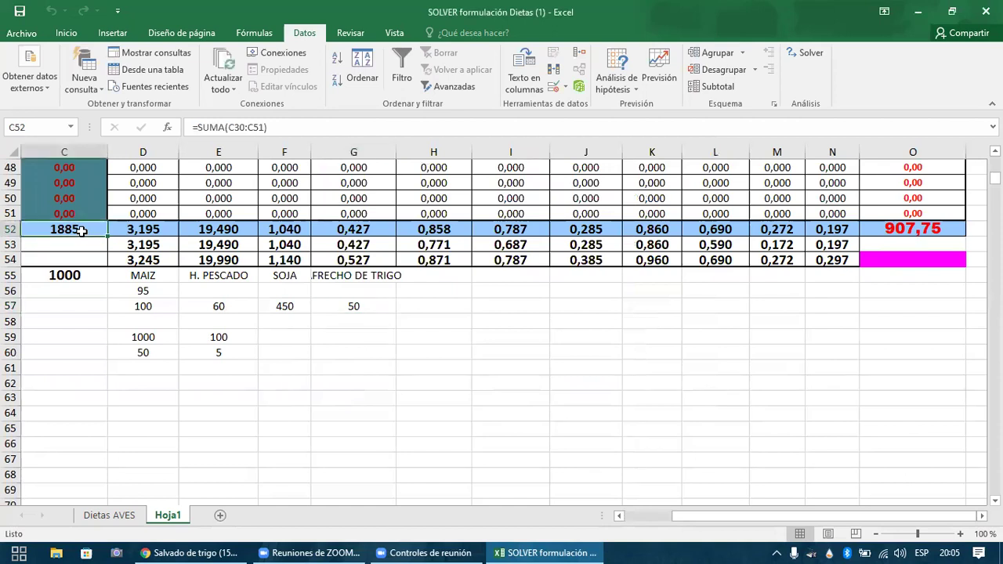
- Examine the solved kilos of the first ingredients, from Maiz down to Aceite de Palma in C34
{"action": "key", "text": "ctrl+Up"}
{"action": "key", "text": "Down"}
{"action": "key", "text": "Down"}
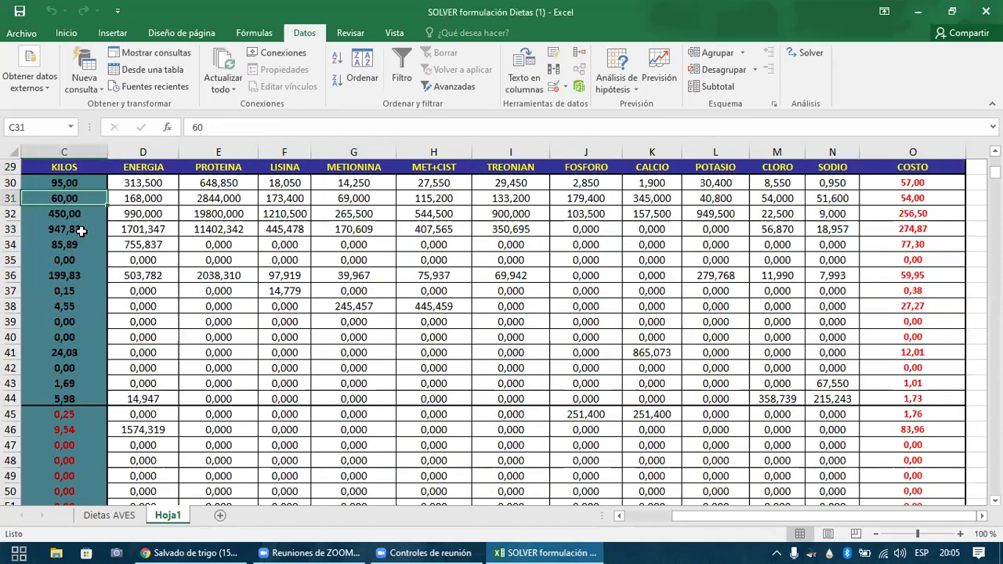
{"action": "scroll", "coordinate": [82, 230], "scroll_direction": "left", "scroll_amount": 3}
{"action": "key", "text": "Down"}
{"action": "key", "text": "Down"}
{"action": "key", "text": "Down"}
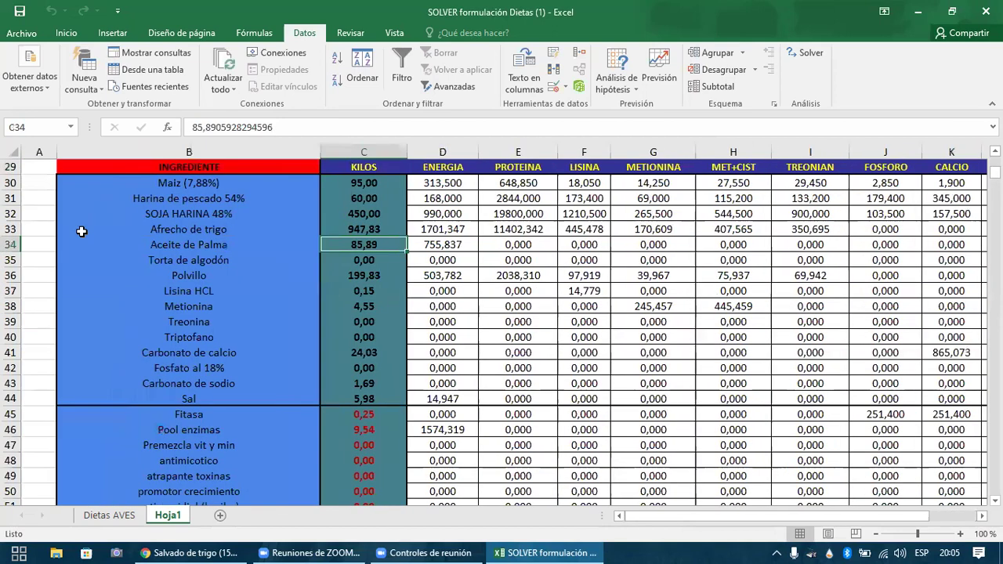
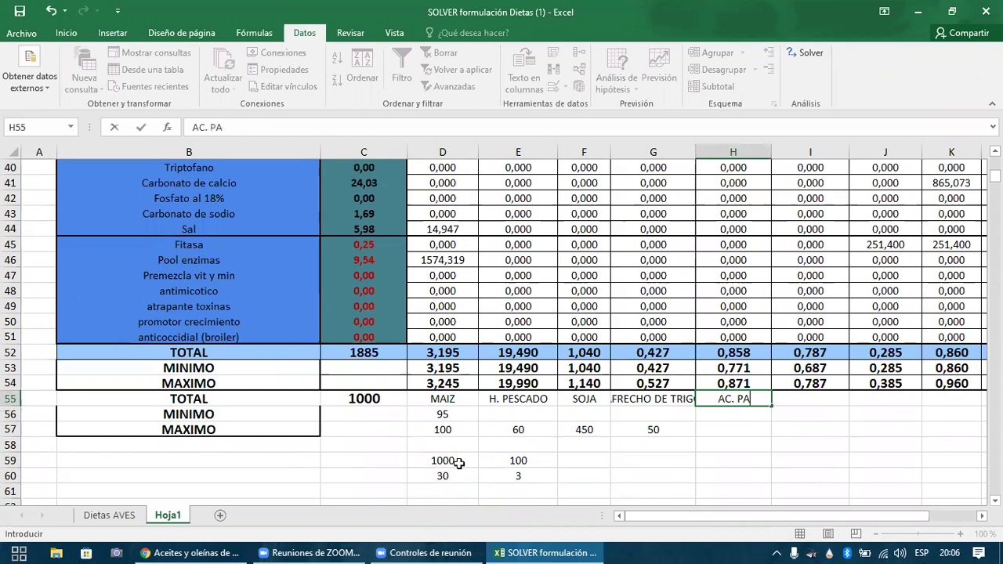
- Enter the heading AC. PALMA in H55 and its maximum inclusion of 30 in H57
{"action": "key", "text": "Return"}
{"action": "key", "text": "Return"}
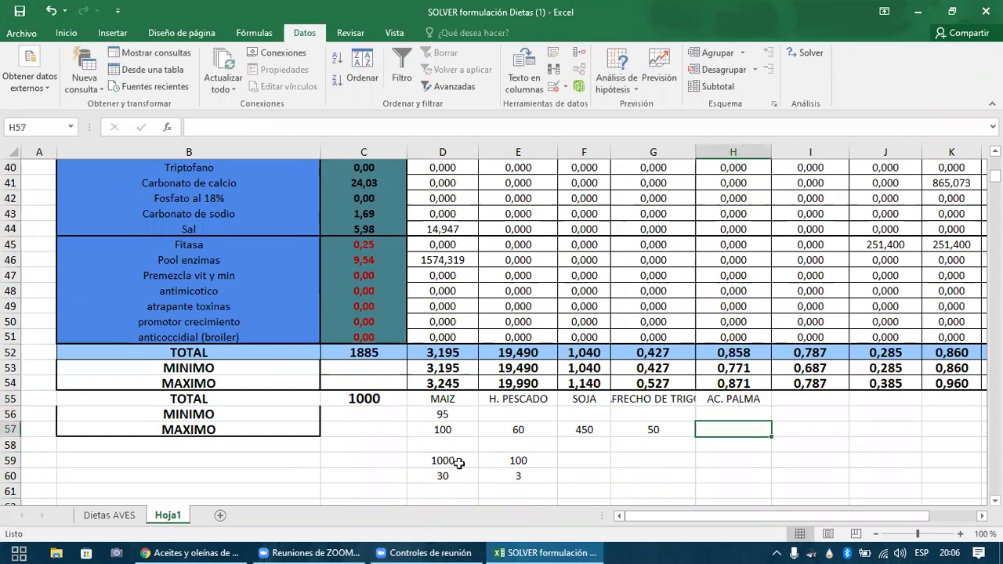
{"action": "type", "text": "30"}
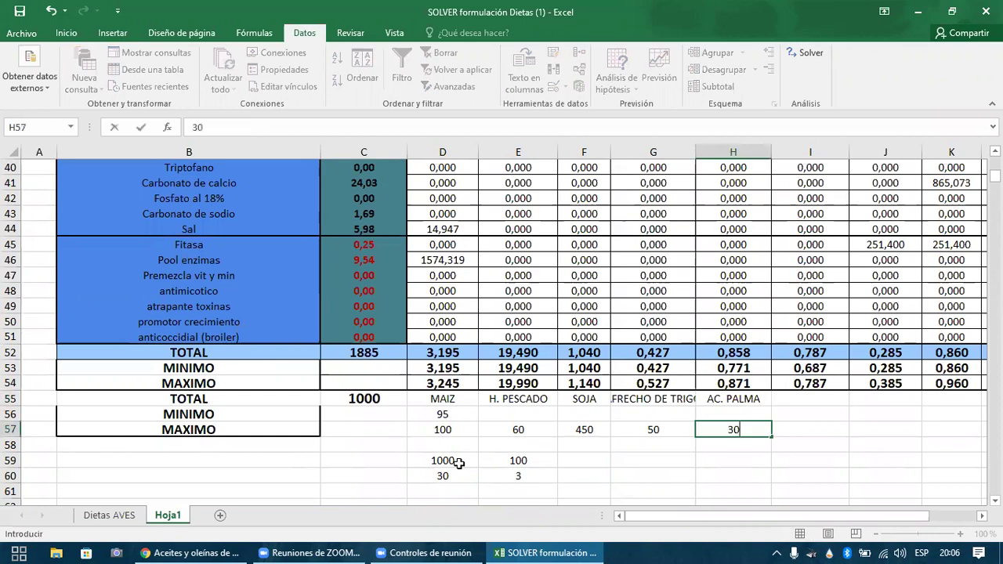
{"action": "key", "text": "ctrl+Return"}
{"action": "key", "text": "Up"}
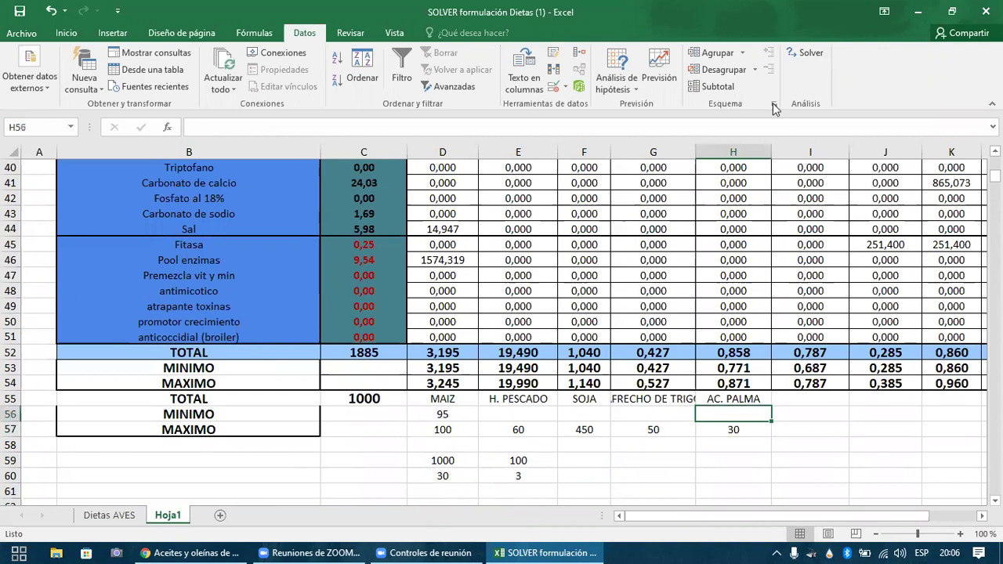
- Start a new Solver constraint that references the Aceite de Palma kilos in C34
{"action": "left_click", "coordinate": [807, 53]}
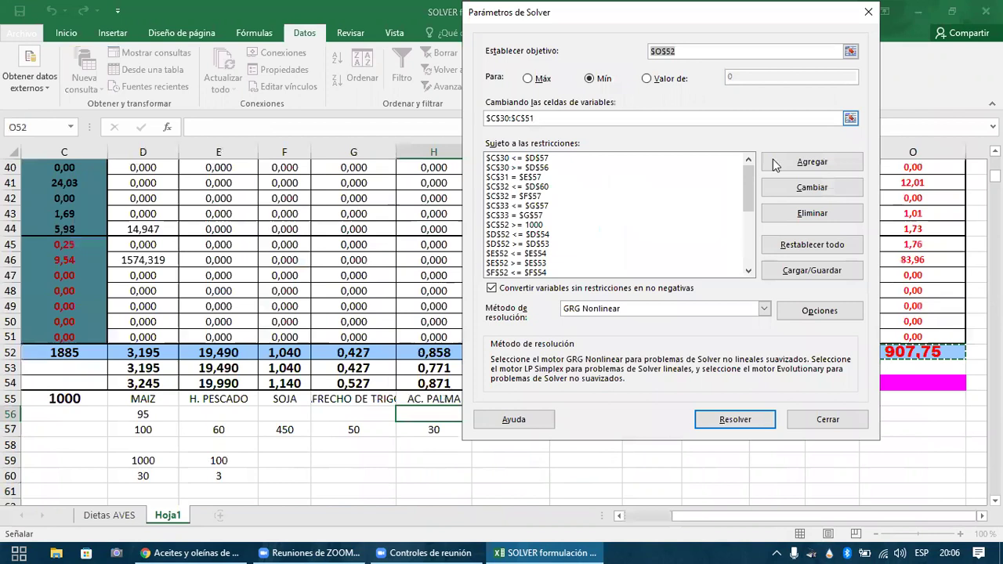
{"action": "key", "text": "Escape"}
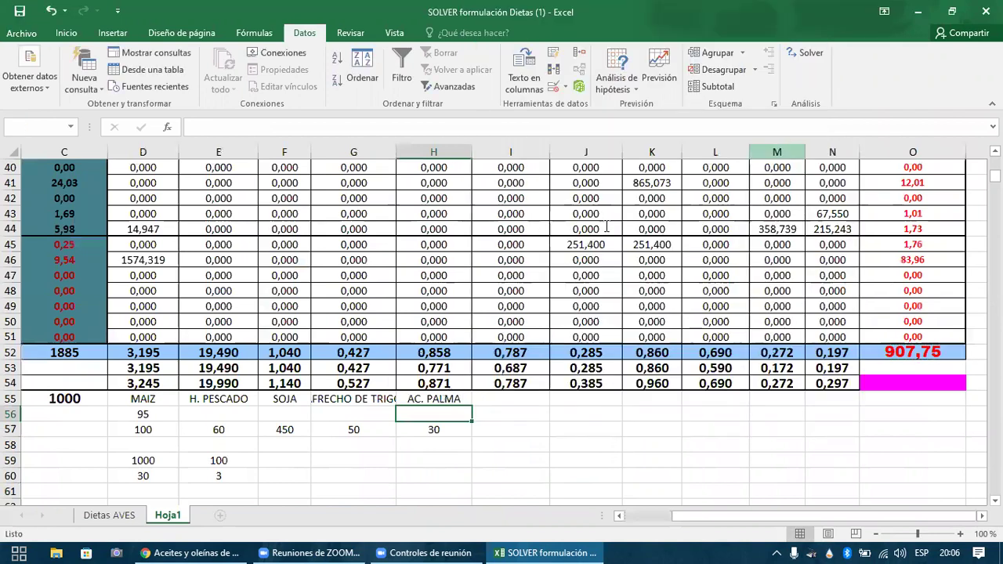
{"action": "left_click", "coordinate": [676, 517]}
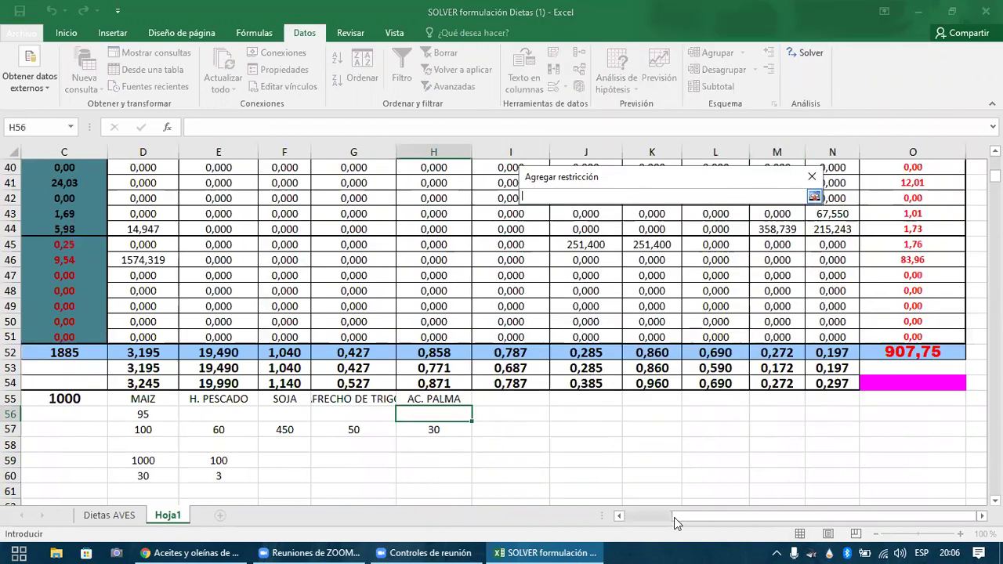
{"action": "left_click_drag", "start_coordinate": [674, 517], "coordinate": [631, 519]}
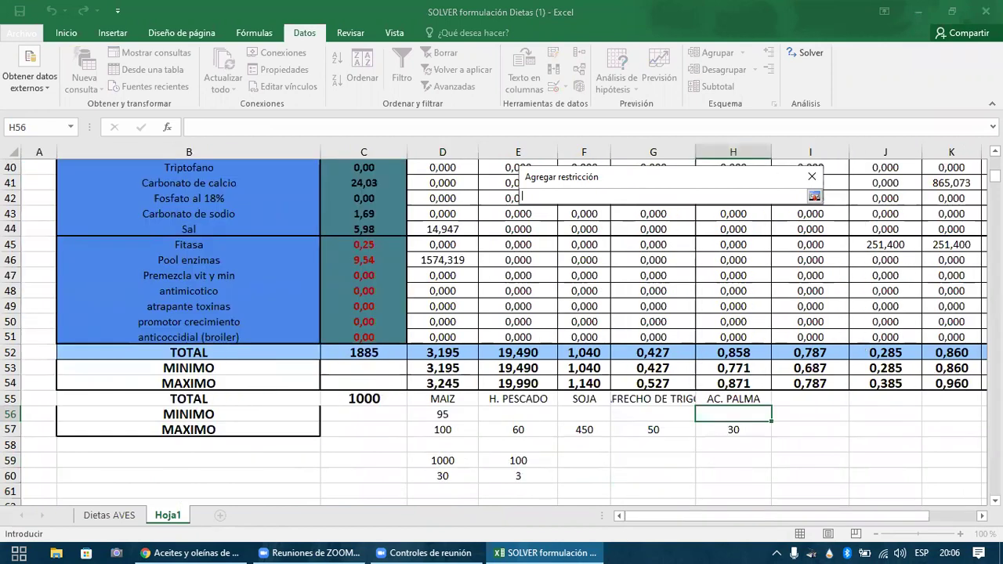
{"action": "scroll", "coordinate": [654, 290], "scroll_direction": "up", "scroll_amount": 4}
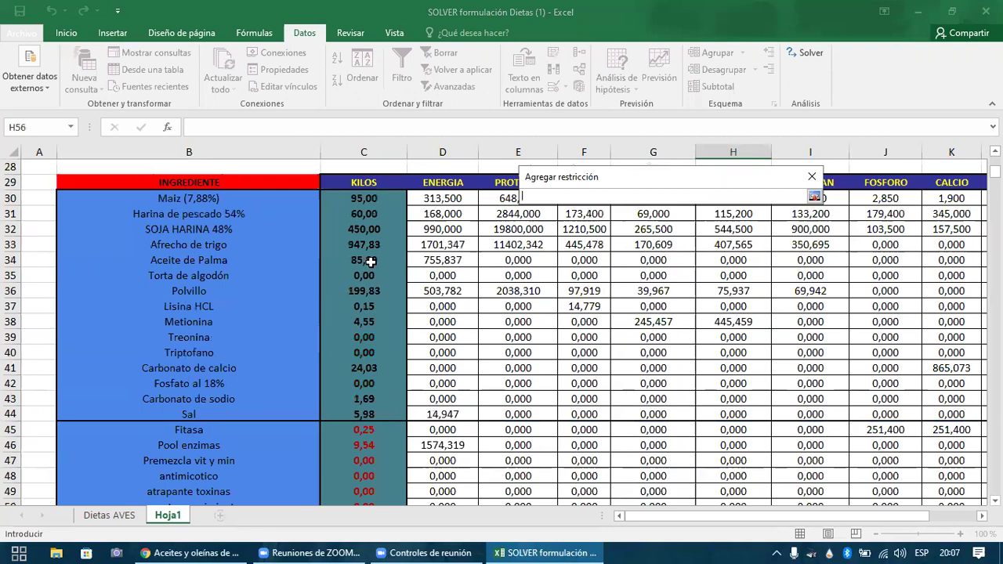
{"action": "left_click", "coordinate": [370, 262]}
{"action": "left_click", "coordinate": [815, 196]}
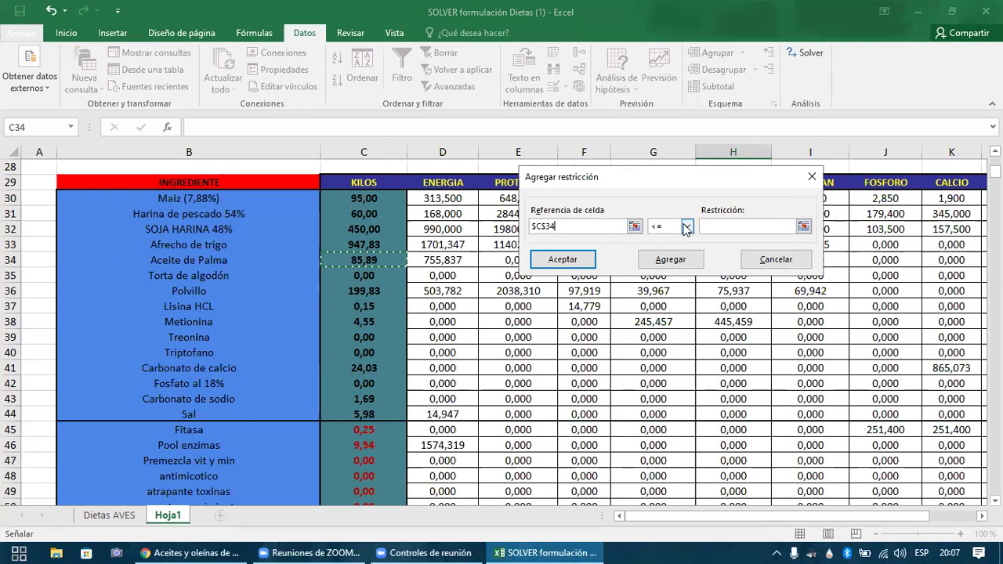
- Make the palm oil constraint <= the maximum in H57 and add it to the Solver model
{"action": "left_click", "coordinate": [687, 228]}
{"action": "left_click", "coordinate": [801, 226]}
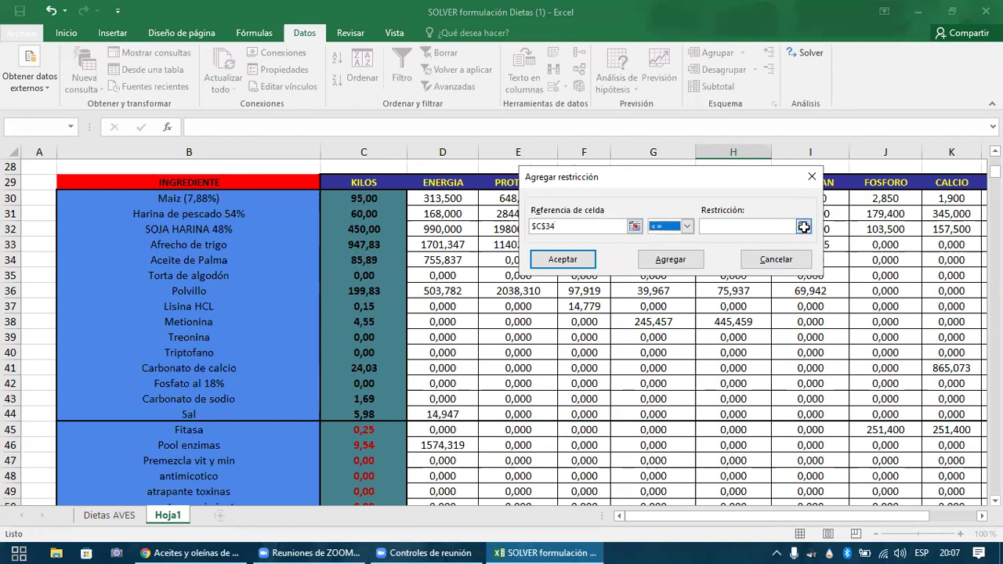
{"action": "left_click", "coordinate": [803, 226]}
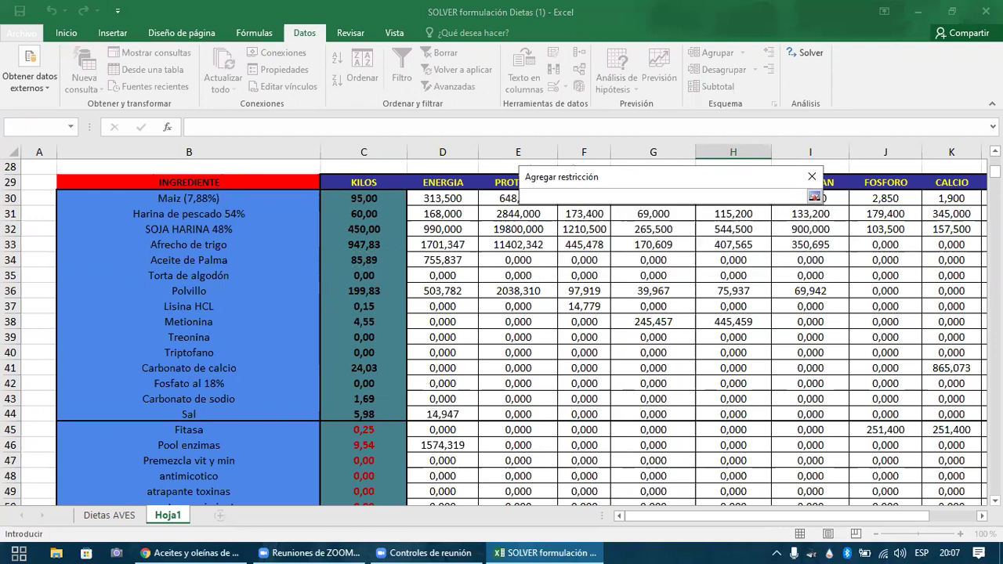
{"action": "scroll", "coordinate": [501, 329], "scroll_direction": "down", "scroll_amount": 1}
{"action": "scroll", "coordinate": [819, 401], "scroll_direction": "down", "scroll_amount": 5}
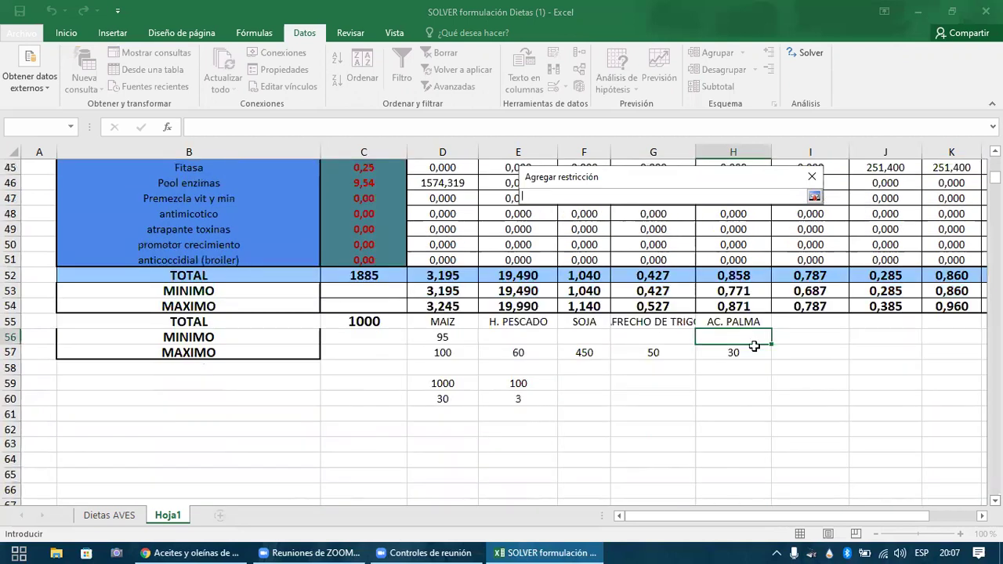
{"action": "key", "text": "Down"}
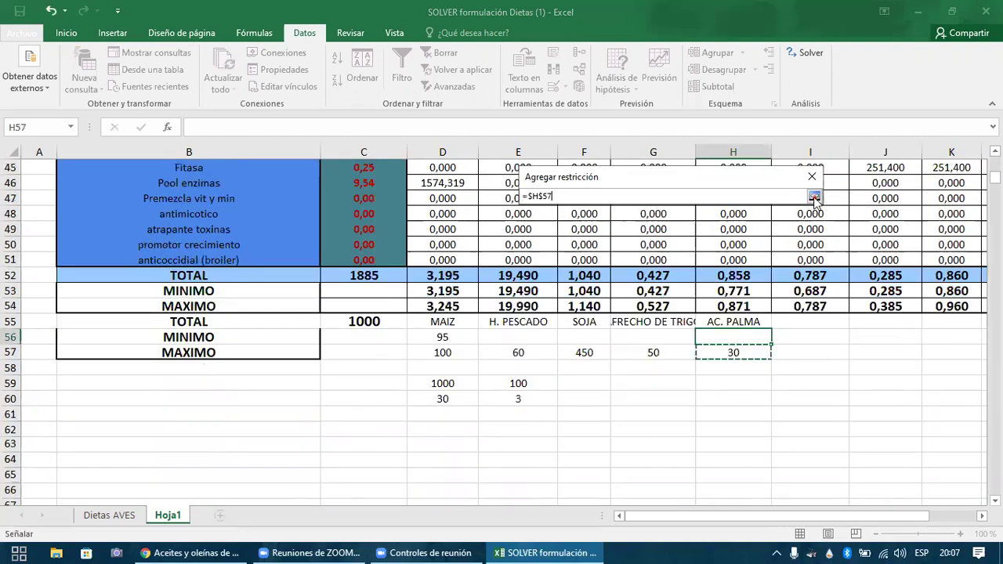
{"action": "left_click", "coordinate": [814, 196]}
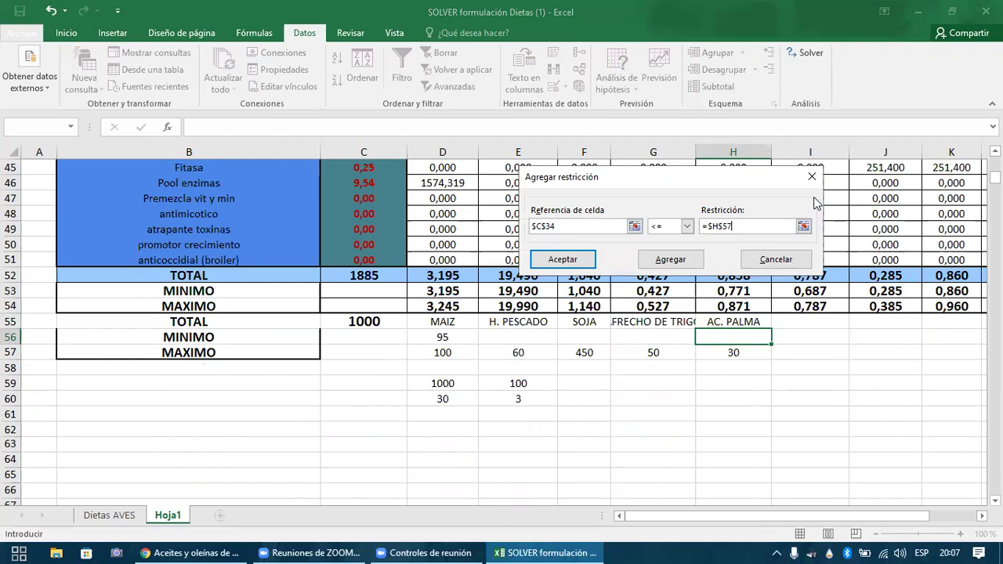
{"action": "left_click", "coordinate": [589, 260]}
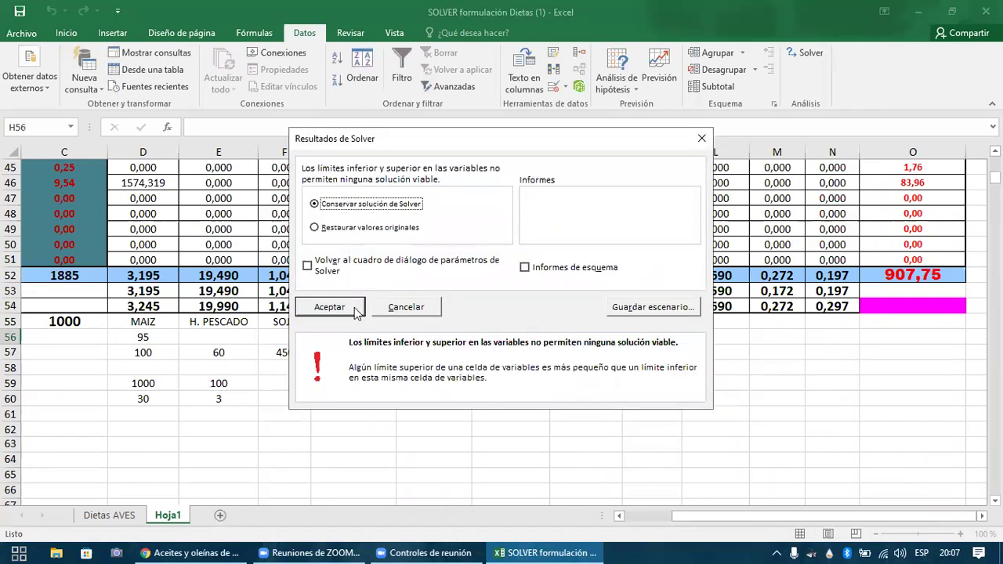
- Close the Solver results keeping the Solver solution, and select the palm oil maximum in H57
{"action": "left_click", "coordinate": [354, 307]}
{"action": "key", "text": "Down"}
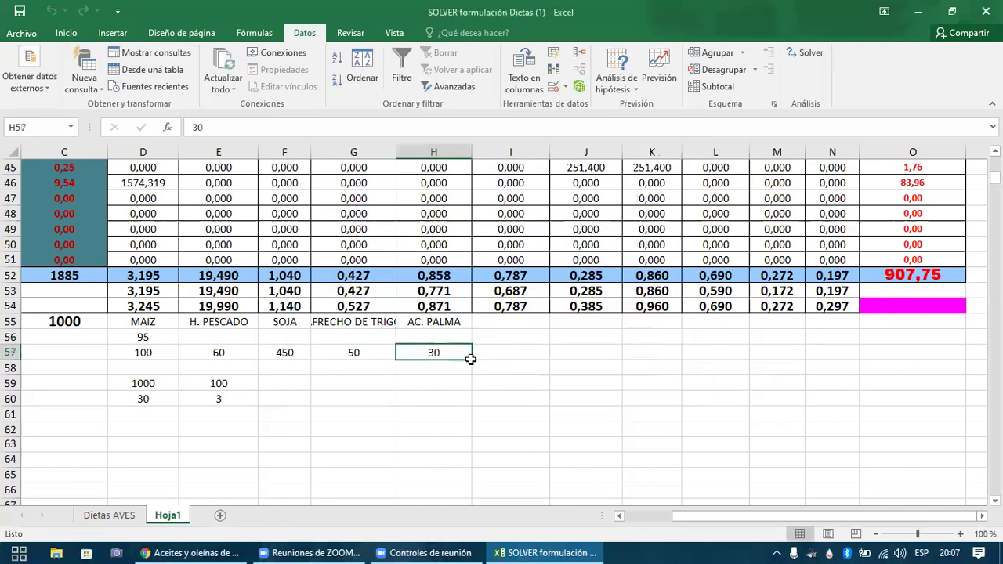
{"action": "key", "text": "Left"}
{"action": "key", "text": "Right"}
{"action": "left_click", "coordinate": [451, 365]}
{"action": "left_click", "coordinate": [452, 352]}
{"action": "key", "text": "Up"}
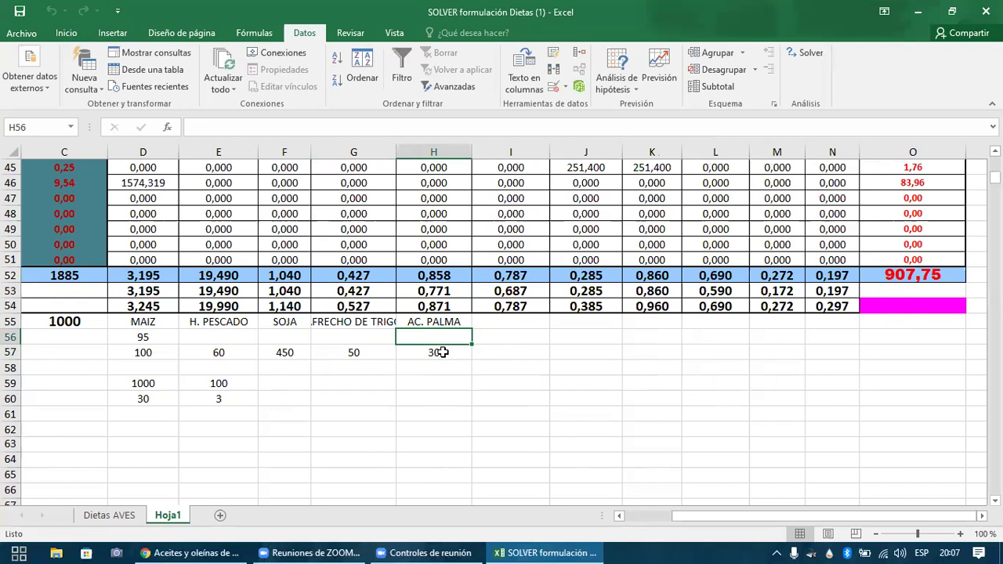
{"action": "left_click", "coordinate": [443, 352]}
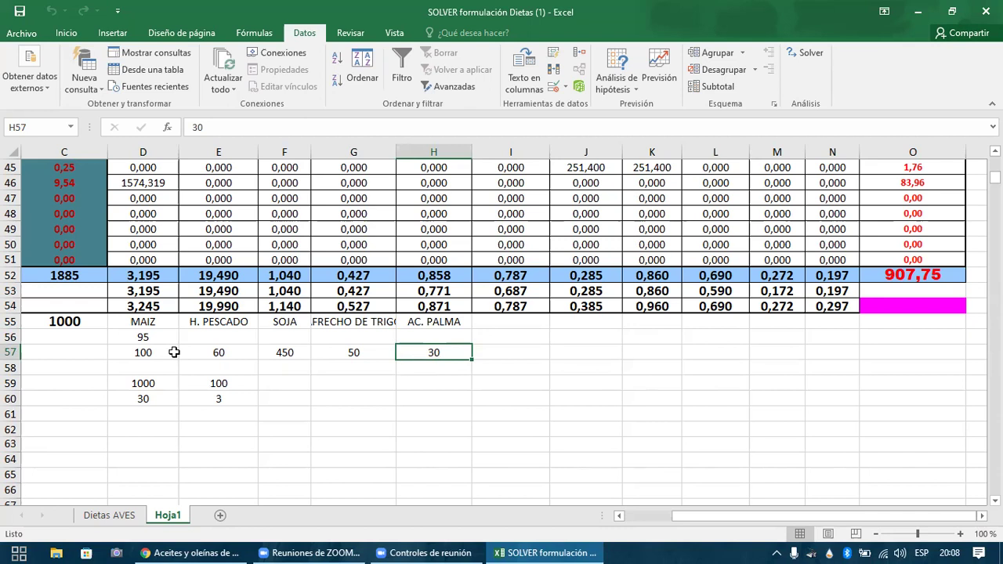
- Check the diet's total kilos in C52
{"action": "left_click", "coordinate": [84, 349]}
{"action": "key", "text": "Up"}
{"action": "key", "text": "Up"}
{"action": "key", "text": "Up"}
{"action": "key", "text": "Up"}
{"action": "key", "text": "Up"}
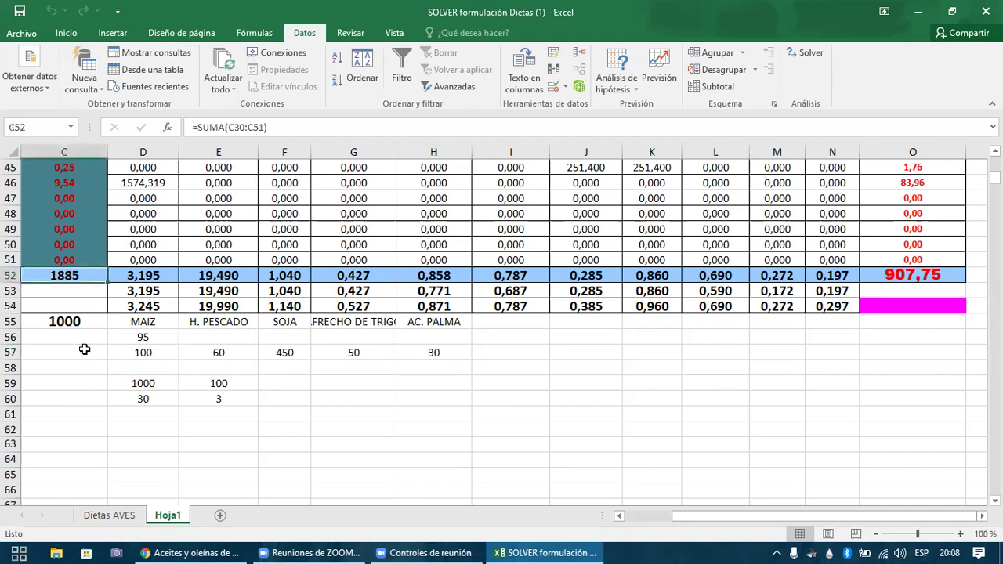
- Examine the kilos of the main ingredients, comparing Aceite de Palma, Torta de algodón and Polvillo in C34 to C36
{"action": "key", "text": "ctrl+Up"}
{"action": "key", "text": "Down"}
{"action": "key", "text": "Down"}
{"action": "key", "text": "Down"}
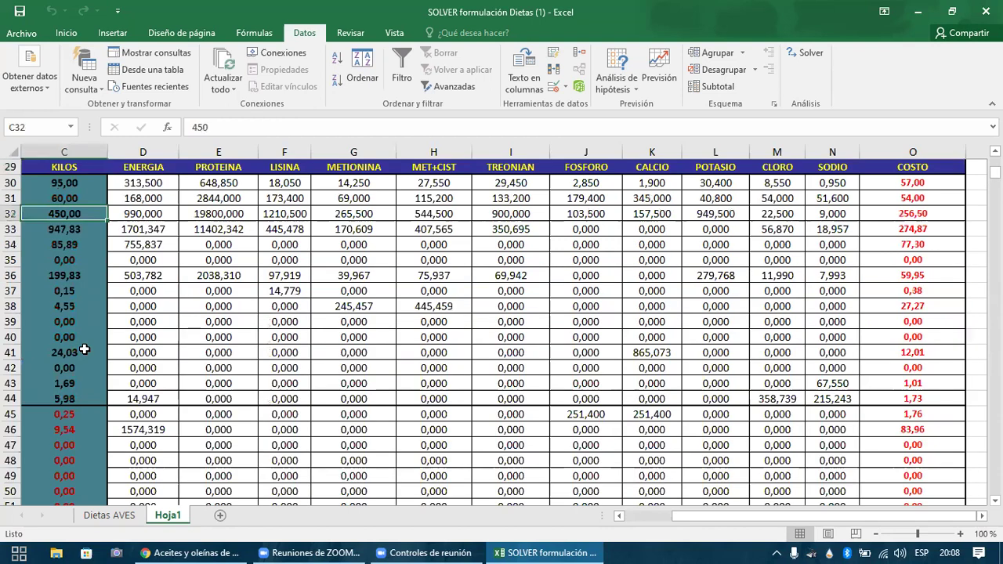
{"action": "key", "text": "Down"}
{"action": "key", "text": "Down"}
{"action": "key", "text": "Down"}
{"action": "key", "text": "Down"}
{"action": "key", "text": "Left"}
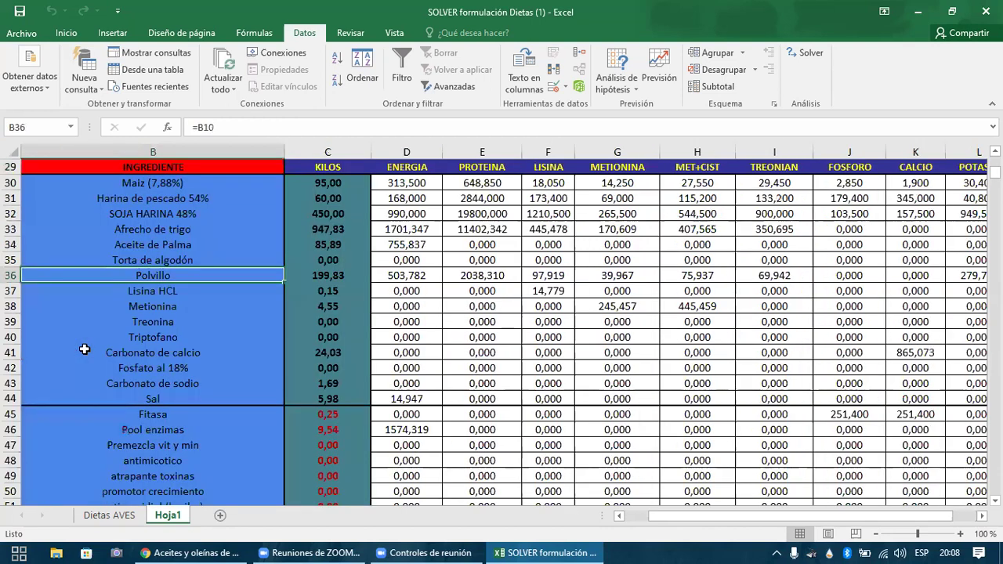
{"action": "key", "text": "Right"}
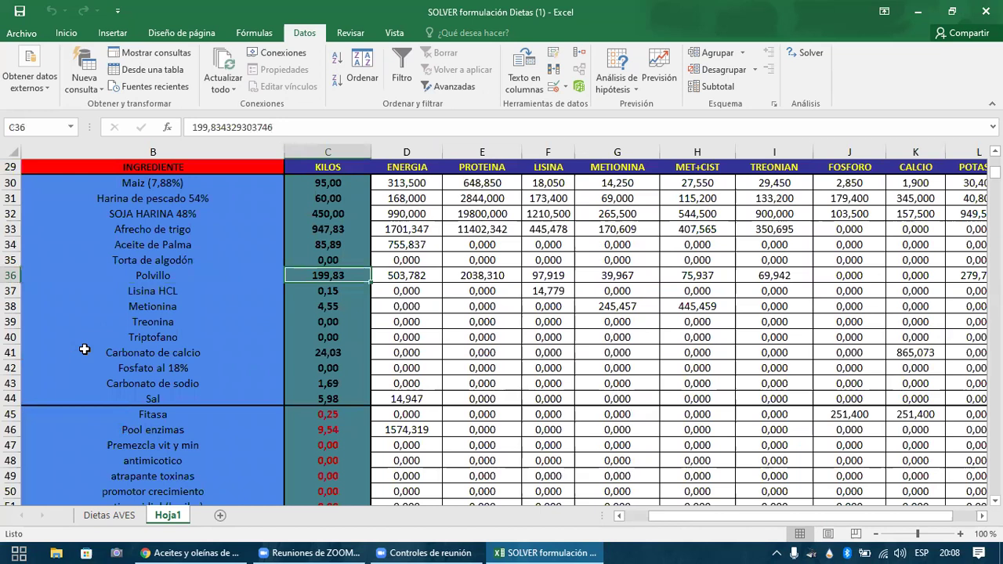
{"action": "key", "text": "Up"}
{"action": "key", "text": "Up"}
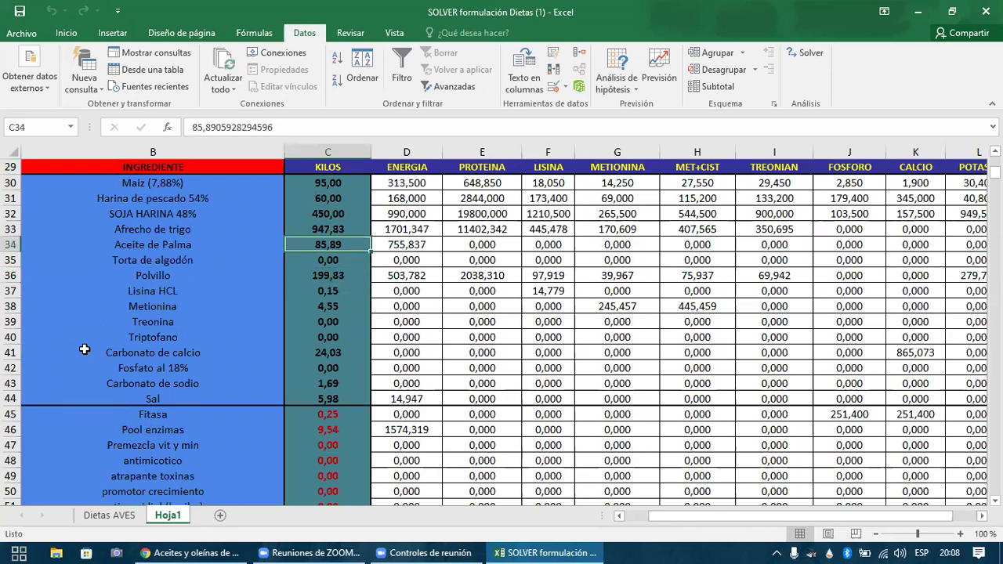
{"action": "key", "text": "Down"}
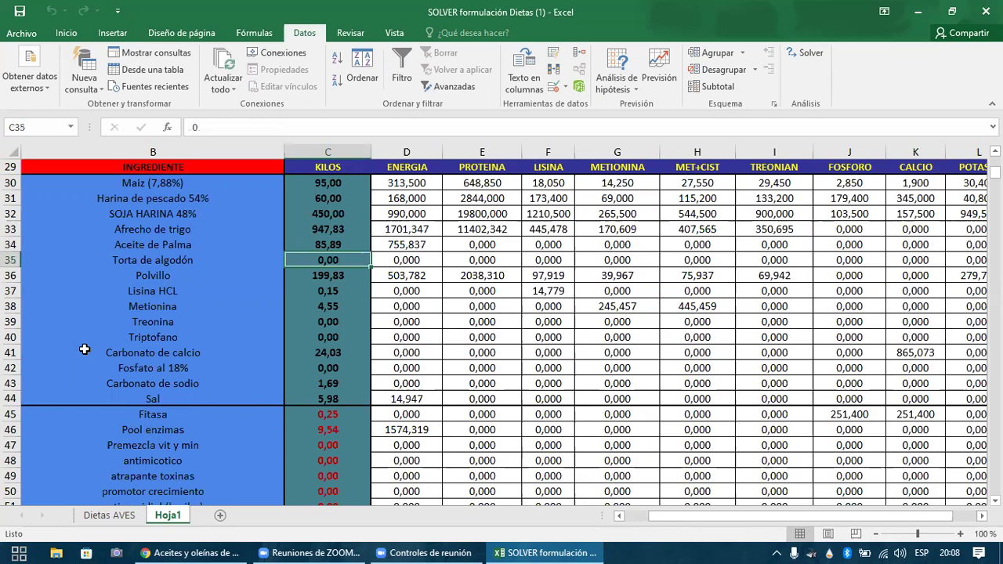
{"action": "key", "text": "Down"}
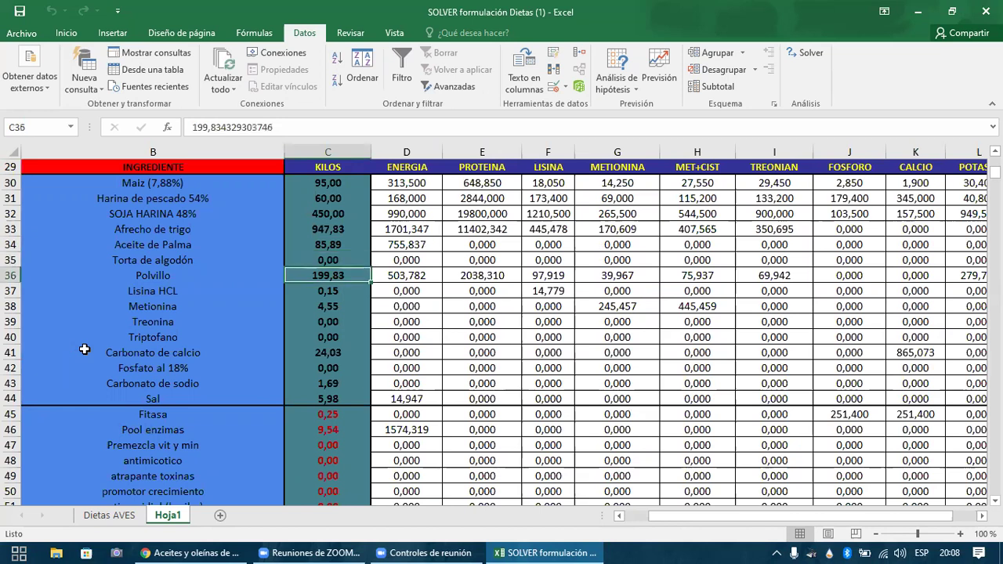
{"action": "key", "text": "Up"}
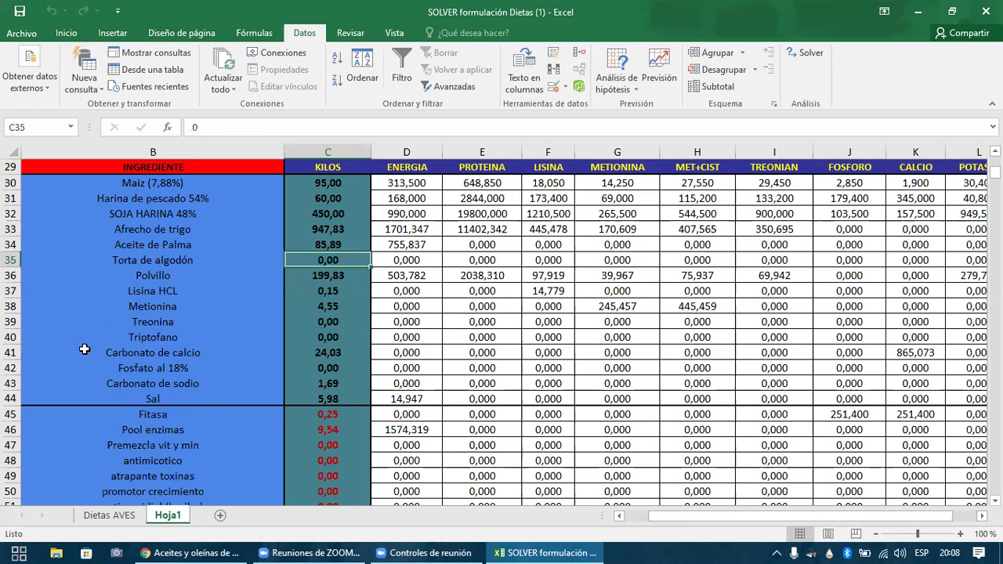
- Examine the kilos of the additives and salt in C44 to C51 and the total and limit rows beneath them
{"action": "key", "text": "ctrl+Down"}
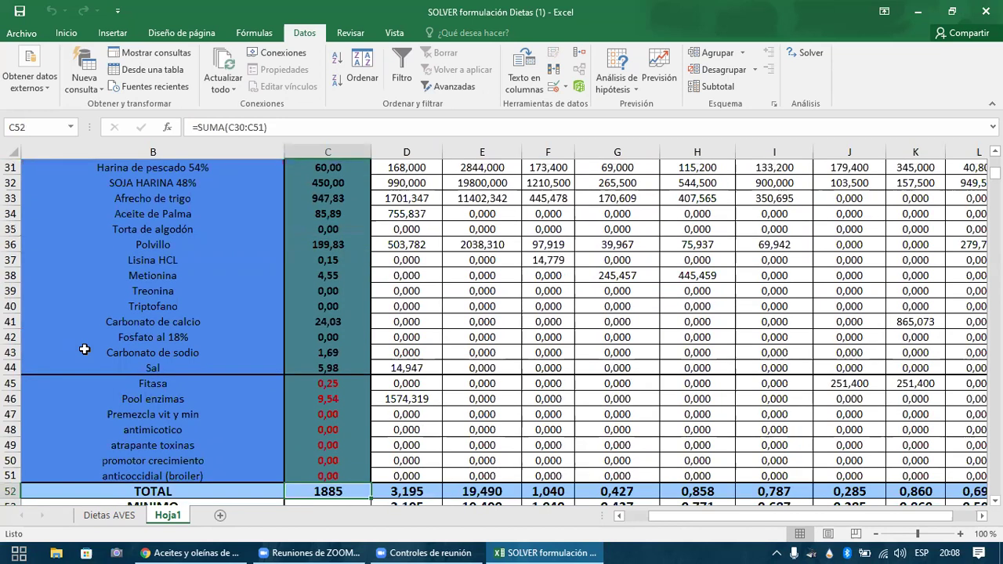
{"action": "key", "text": "Up"}
{"action": "key", "text": "Up"}
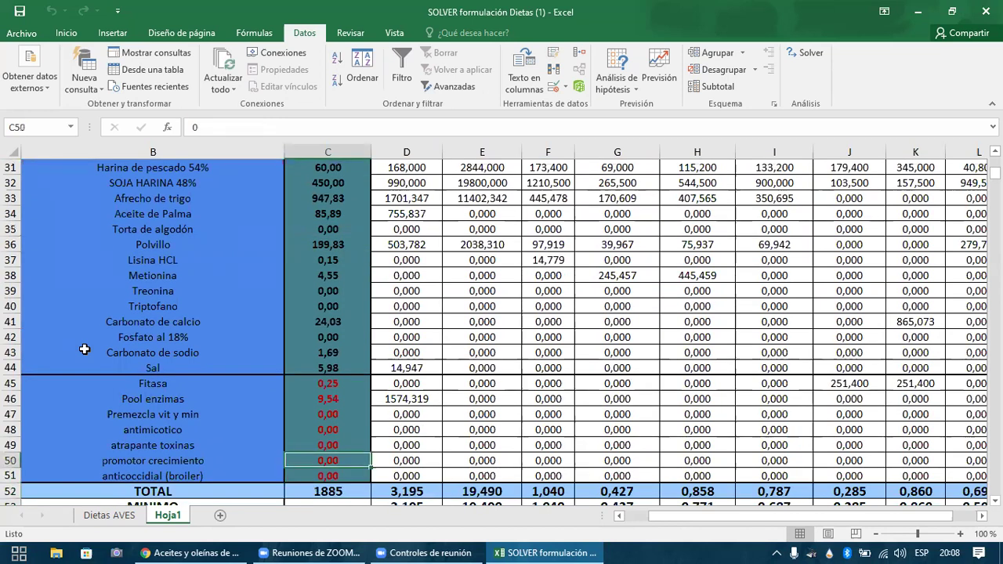
{"action": "key", "text": "Up"}
{"action": "key", "text": "Up"}
{"action": "key", "text": "Up"}
{"action": "key", "text": "Up"}
{"action": "key", "text": "Up"}
{"action": "key", "text": "Up"}
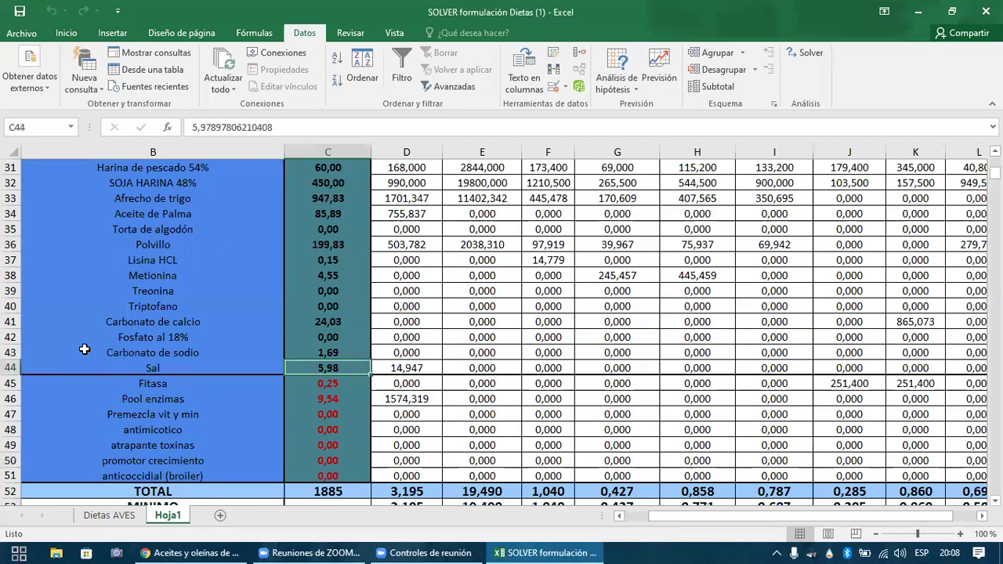
{"action": "key", "text": "Down"}
{"action": "key", "text": "Down"}
{"action": "key", "text": "Down"}
{"action": "key", "text": "Down"}
{"action": "key", "text": "Down"}
{"action": "key", "text": "Down"}
{"action": "key", "text": "Down"}
{"action": "key", "text": "Down"}
{"action": "key", "text": "Down"}
{"action": "key", "text": "Down"}
{"action": "key", "text": "Down"}
{"action": "key", "text": "Down"}
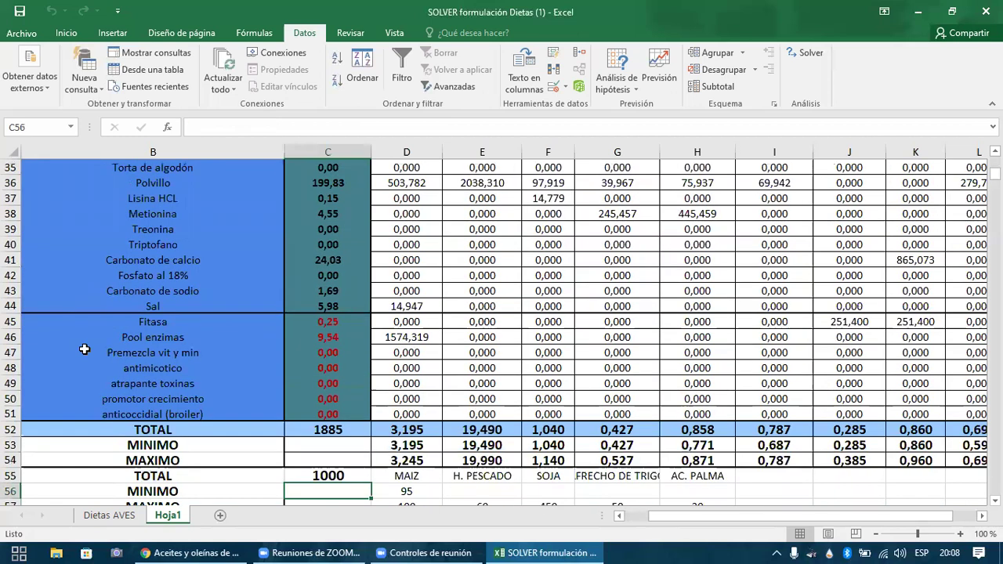
- Add a Solver constraint requiring the diet's total kilos in C52 to be >= 1000, and try to solve the model
{"action": "key", "text": "Up"}
{"action": "key", "text": "Up"}
{"action": "key", "text": "Up"}
{"action": "key", "text": "Up"}
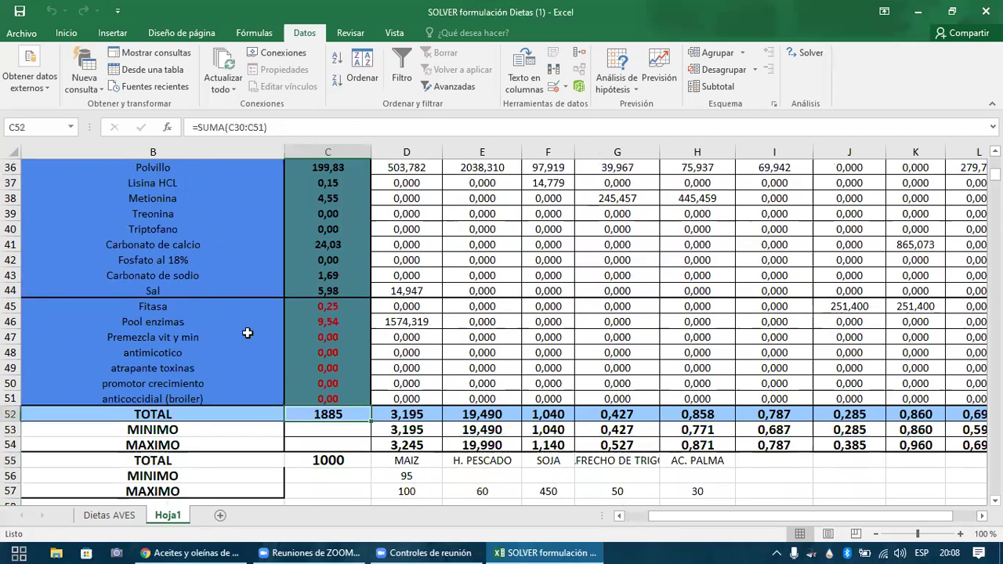
{"action": "left_click", "coordinate": [803, 56]}
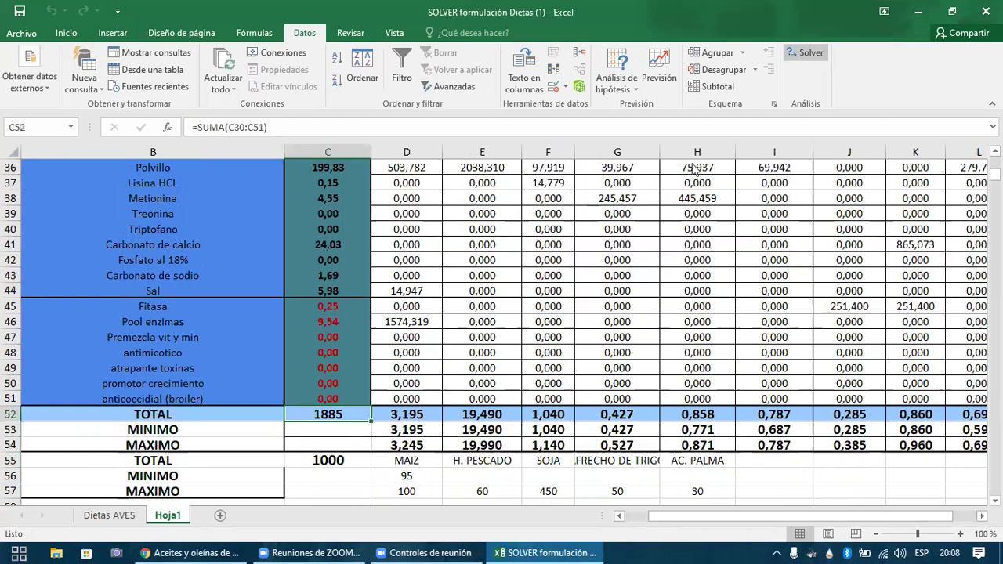
{"action": "left_click", "coordinate": [778, 160]}
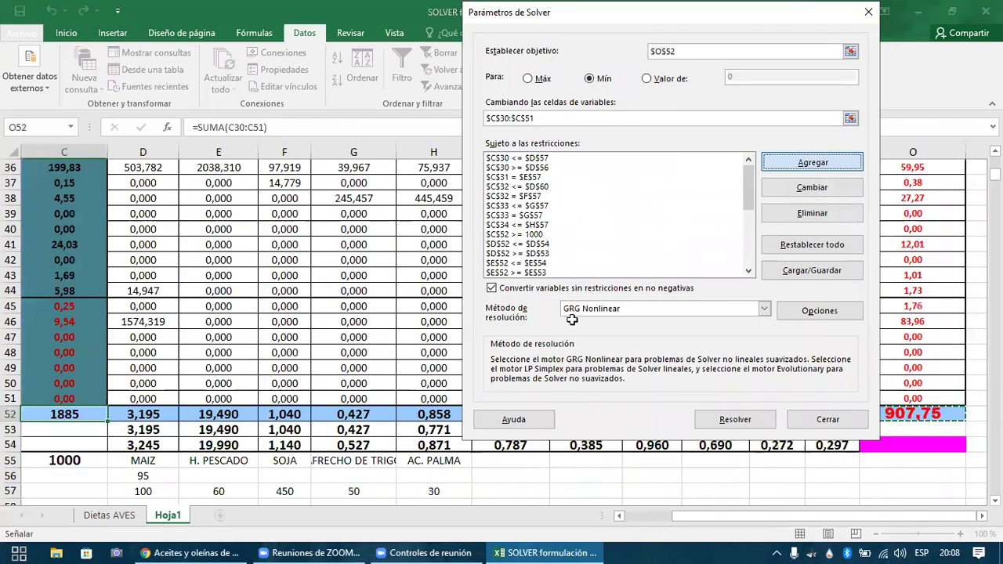
{"action": "left_click", "coordinate": [634, 226]}
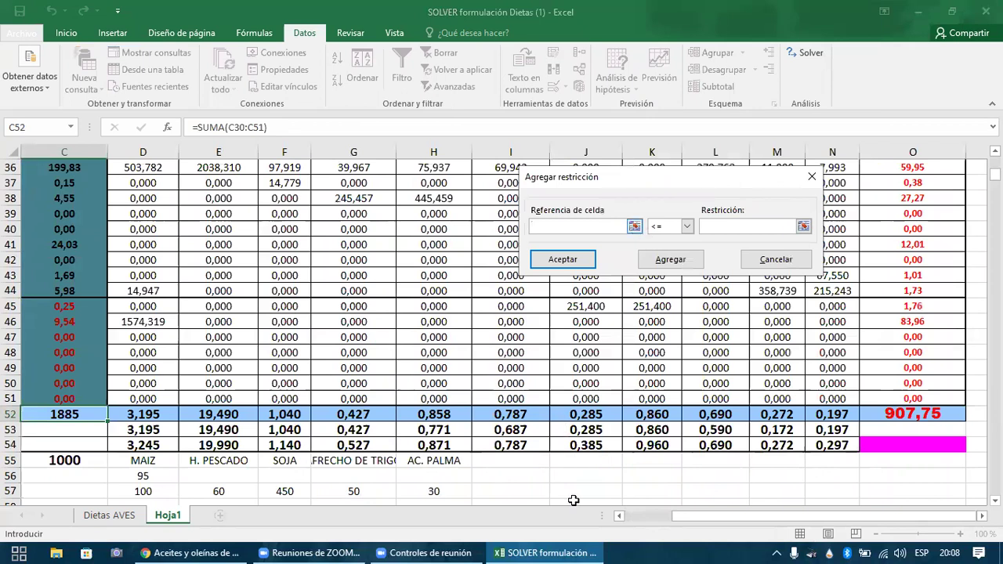
{"action": "left_click", "coordinate": [62, 415]}
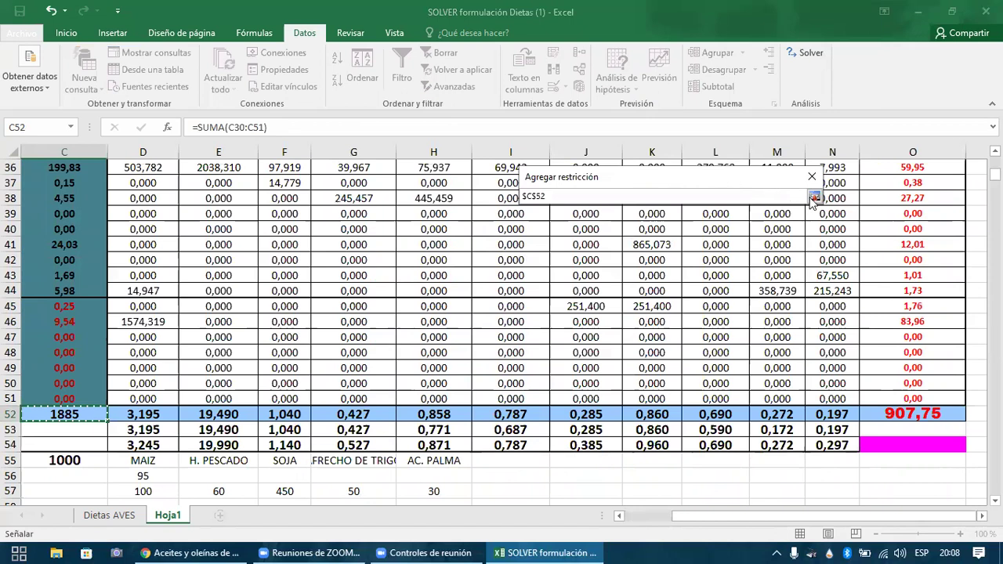
{"action": "left_click", "coordinate": [814, 196]}
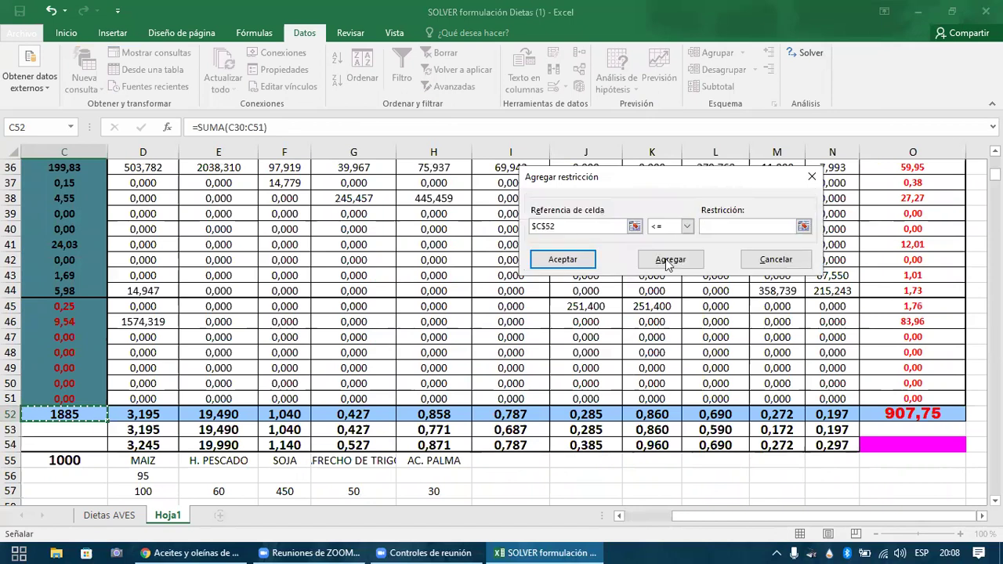
{"action": "left_click", "coordinate": [668, 227]}
{"action": "left_click", "coordinate": [736, 230]}
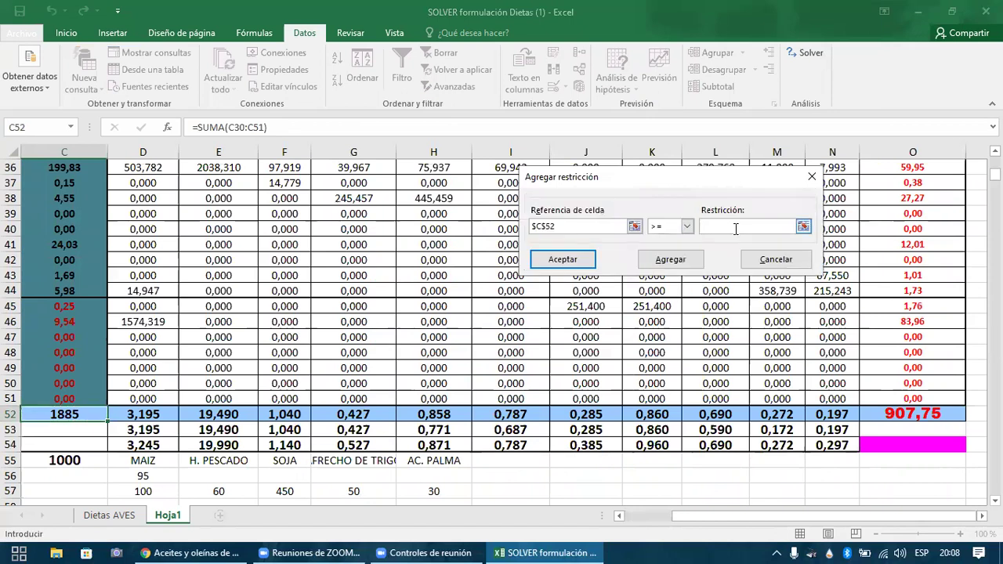
{"action": "type", "text": "1000"}
{"action": "left_click", "coordinate": [571, 264]}
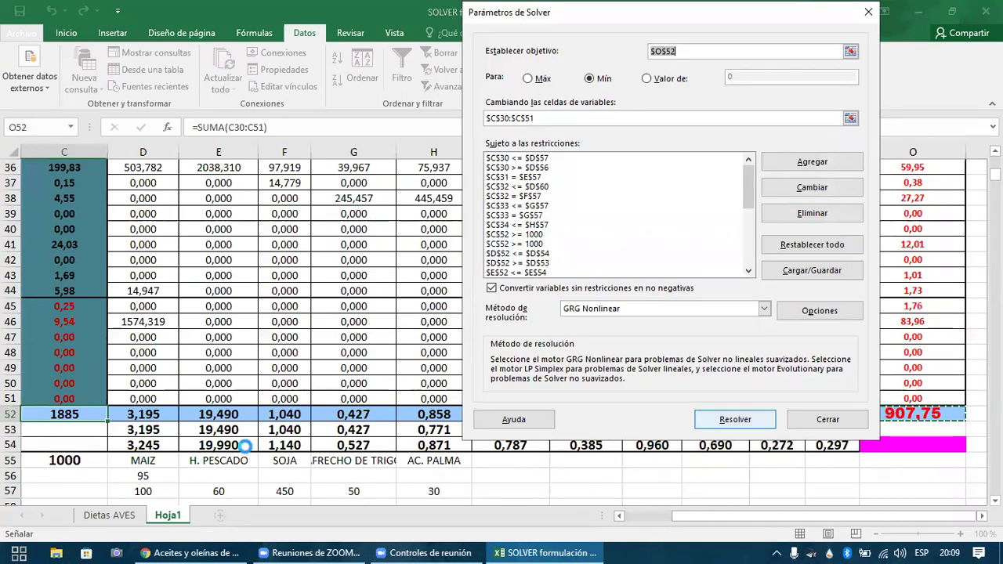
{"action": "key", "text": "Return"}
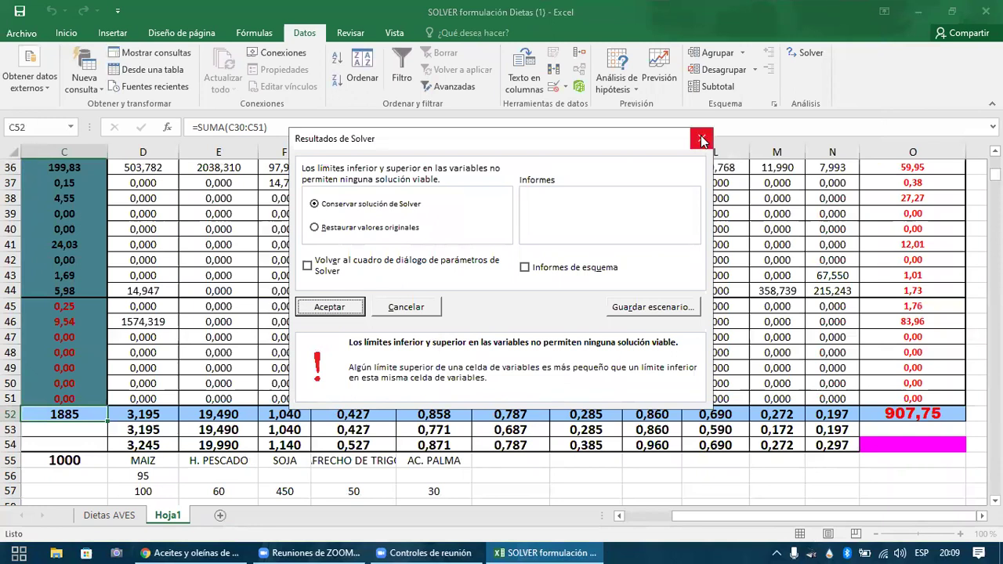
{"action": "left_click", "coordinate": [702, 139]}
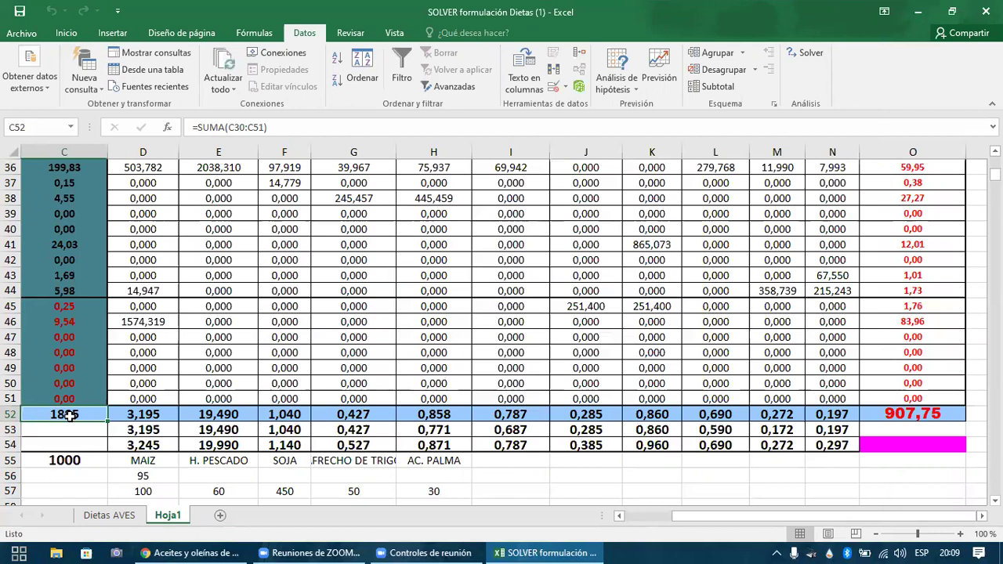
- Check the formulas behind the total kilos in C52 and the energy total in D52
{"action": "key", "text": "Right"}
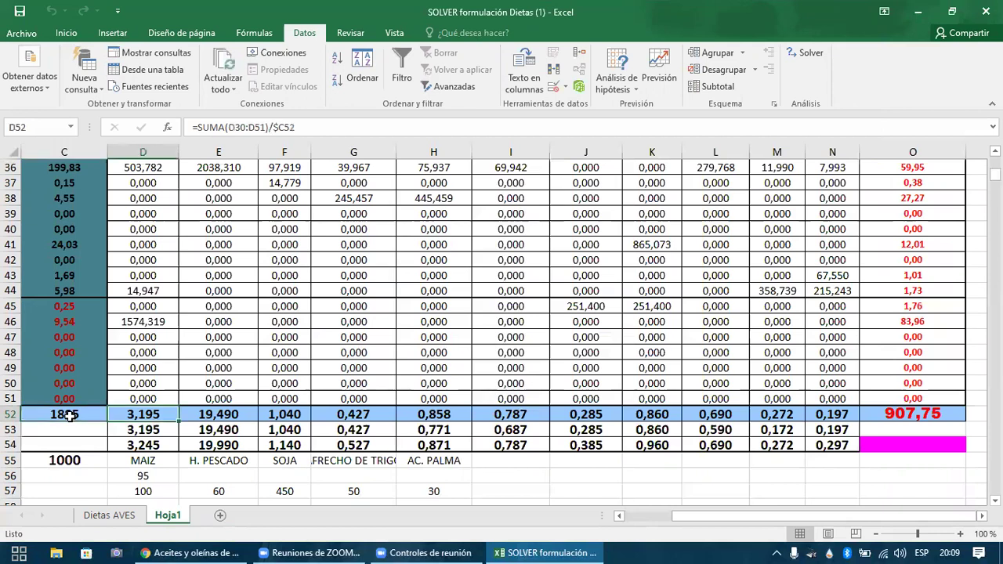
{"action": "scroll", "coordinate": [69, 416], "scroll_direction": "left", "scroll_amount": 1}
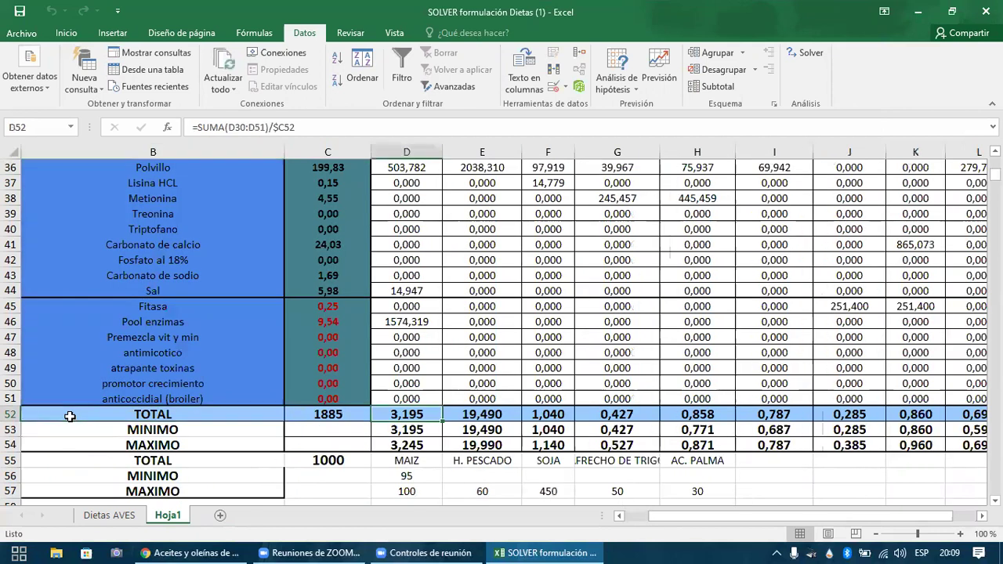
{"action": "key", "text": "Left"}
{"action": "key", "text": "Right"}
{"action": "key", "text": "Left"}
{"action": "key", "text": "Right"}
{"action": "key", "text": "Left"}
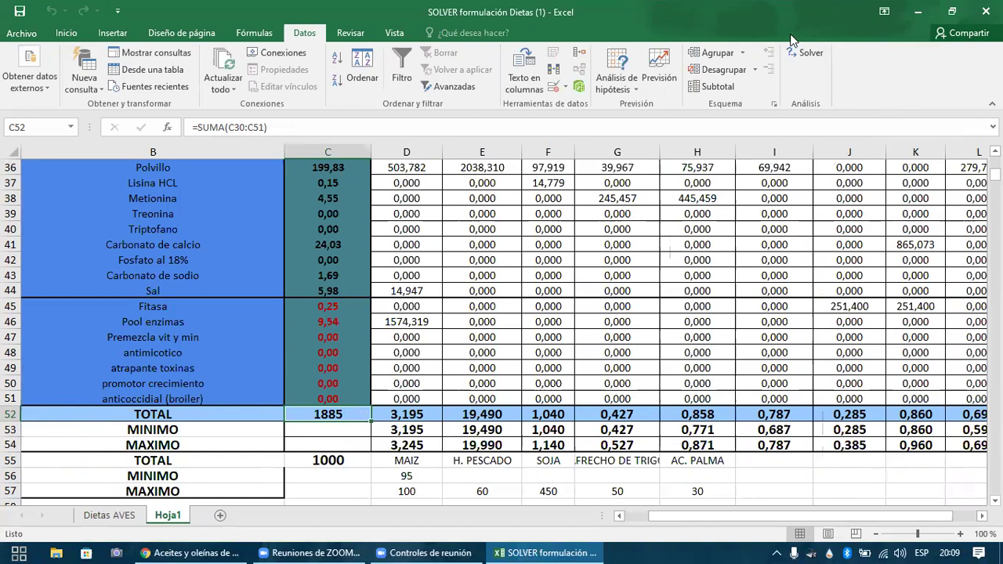
- Delete both duplicate Solver constraints that require C52 to be >= 1000
{"action": "left_click", "coordinate": [808, 54]}
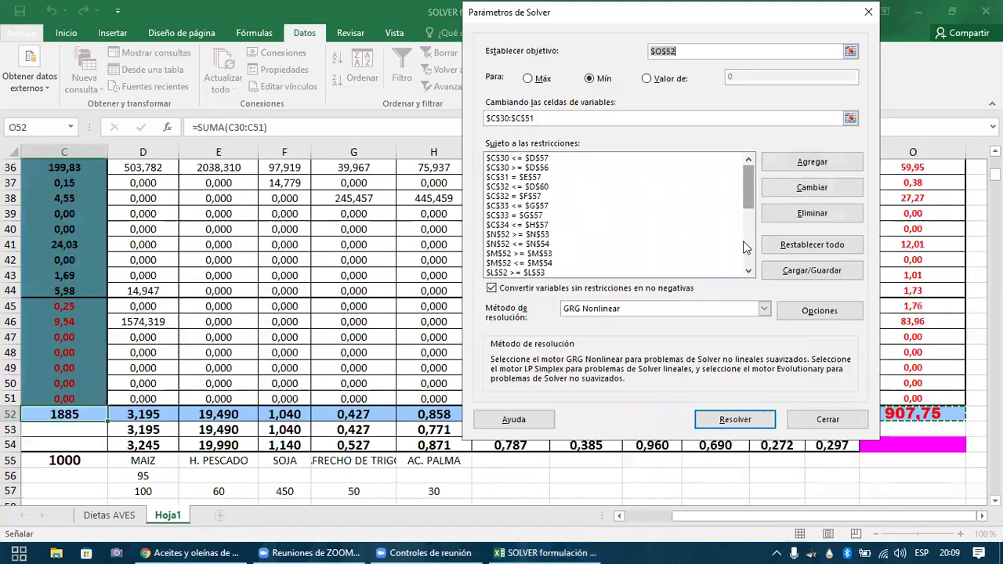
{"action": "left_click", "coordinate": [744, 247]}
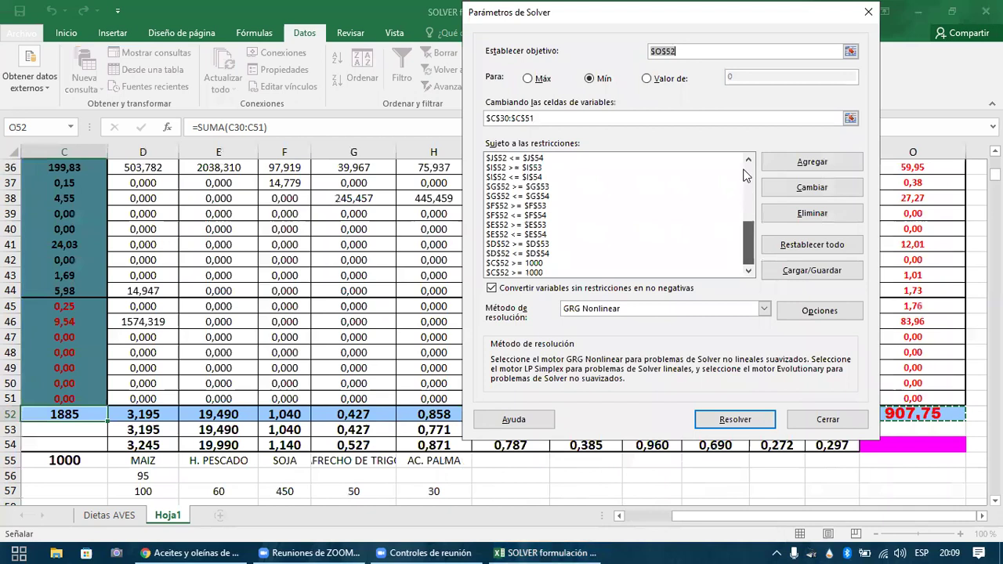
{"action": "left_click", "coordinate": [746, 176]}
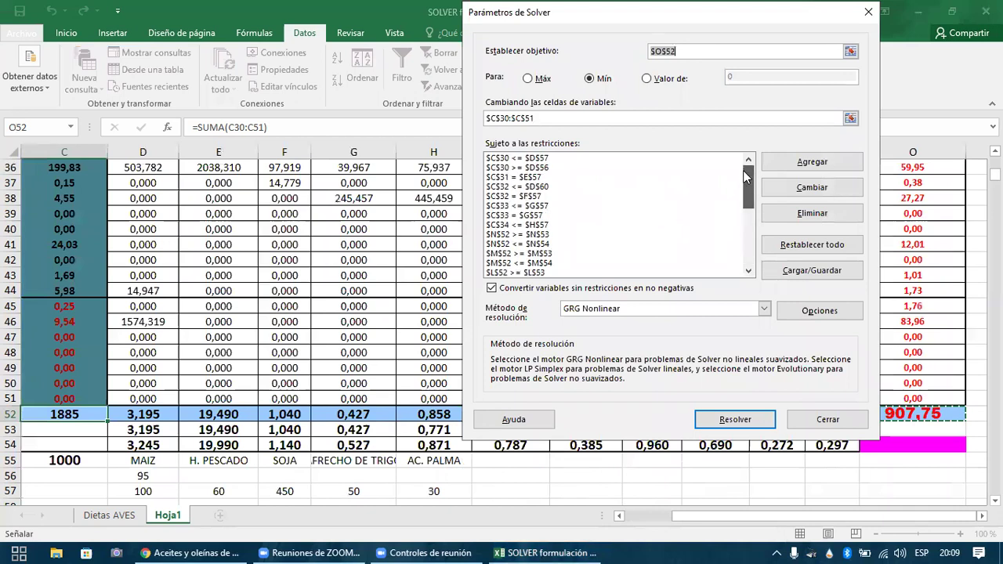
{"action": "left_click", "coordinate": [746, 247]}
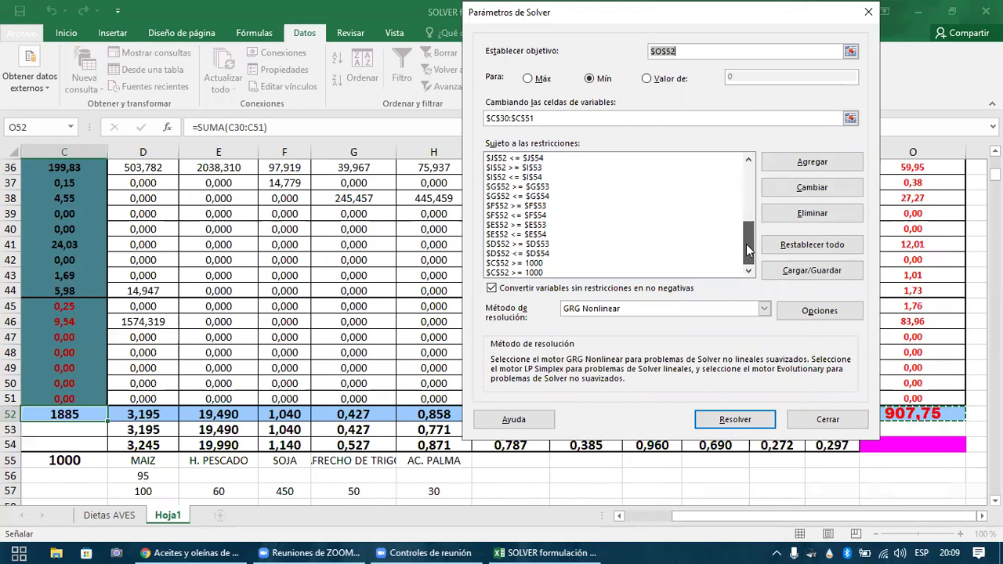
{"action": "left_click", "coordinate": [536, 271]}
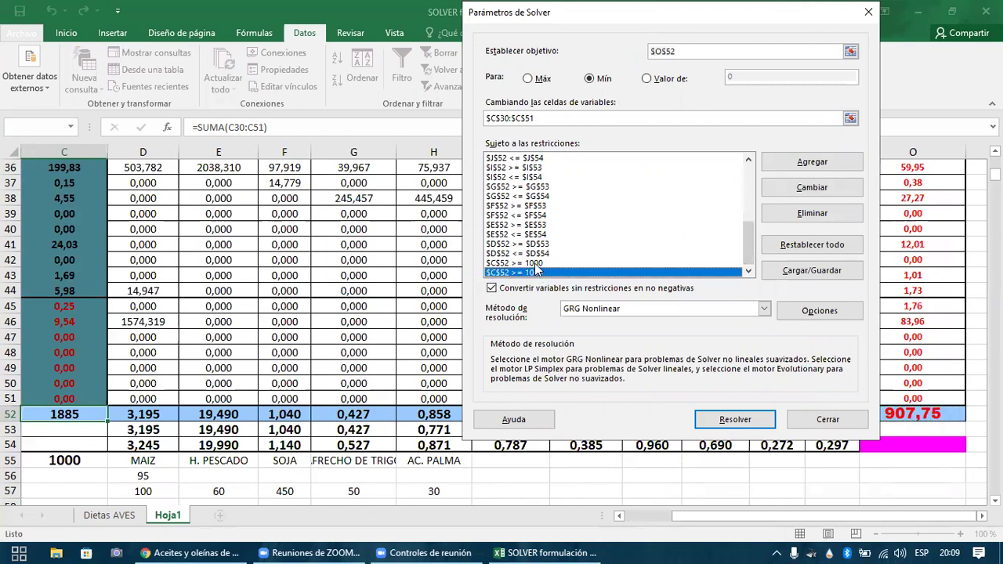
{"action": "left_click", "coordinate": [534, 263]}
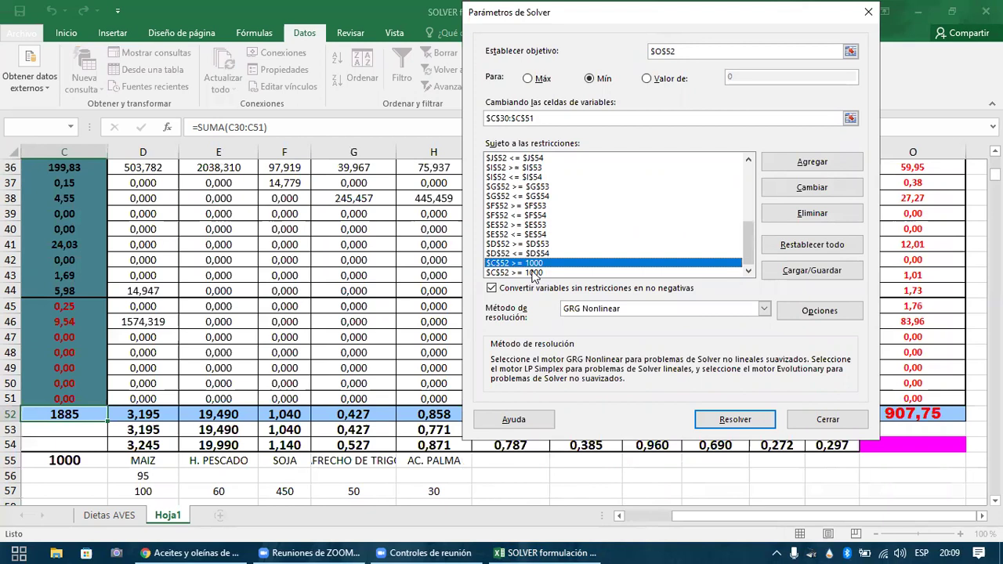
{"action": "left_click", "coordinate": [811, 213]}
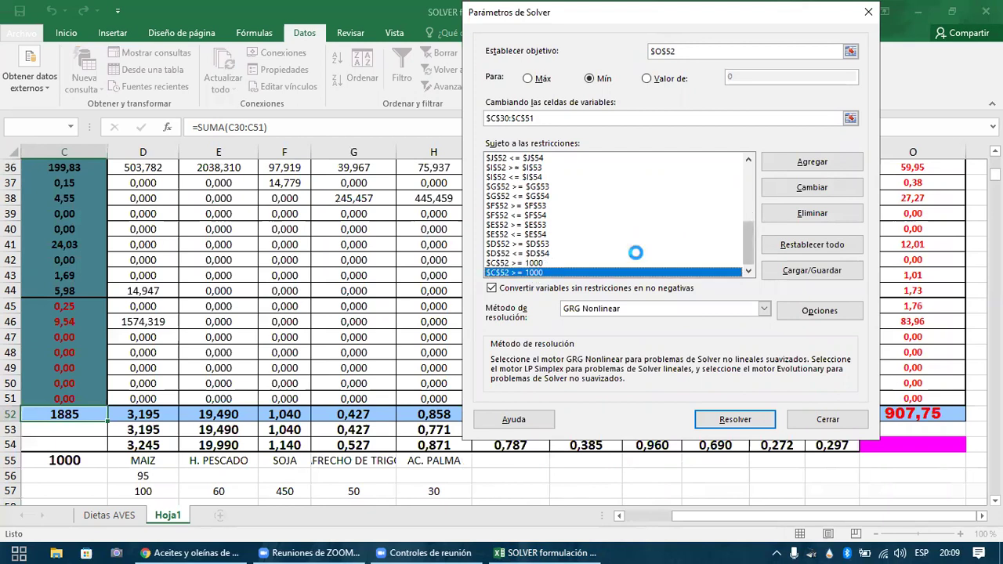
{"action": "key", "text": "Escape"}
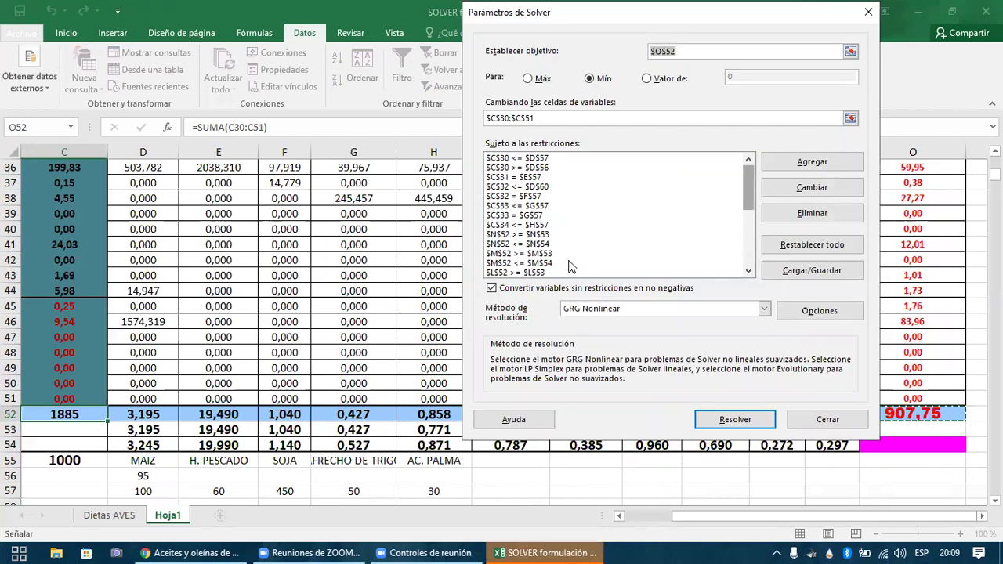
{"action": "scroll", "coordinate": [538, 267], "scroll_direction": "down", "scroll_amount": 6}
{"action": "left_click", "coordinate": [537, 272]}
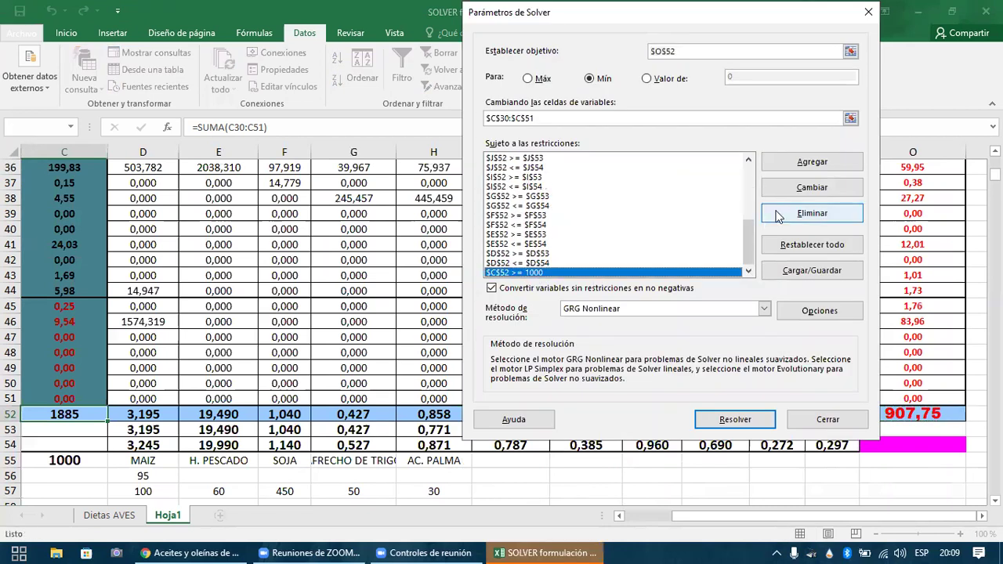
{"action": "key", "text": "Return"}
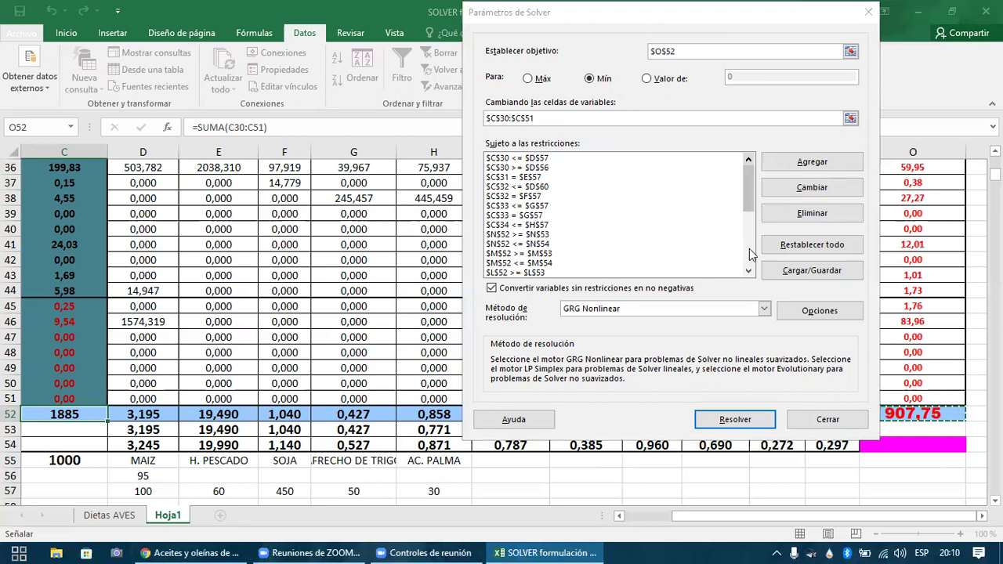
- Review the remaining Solver constraints, including the energy maximum on D52 and the ingredient limits, and close the Solver parameters
{"action": "left_click", "coordinate": [749, 249]}
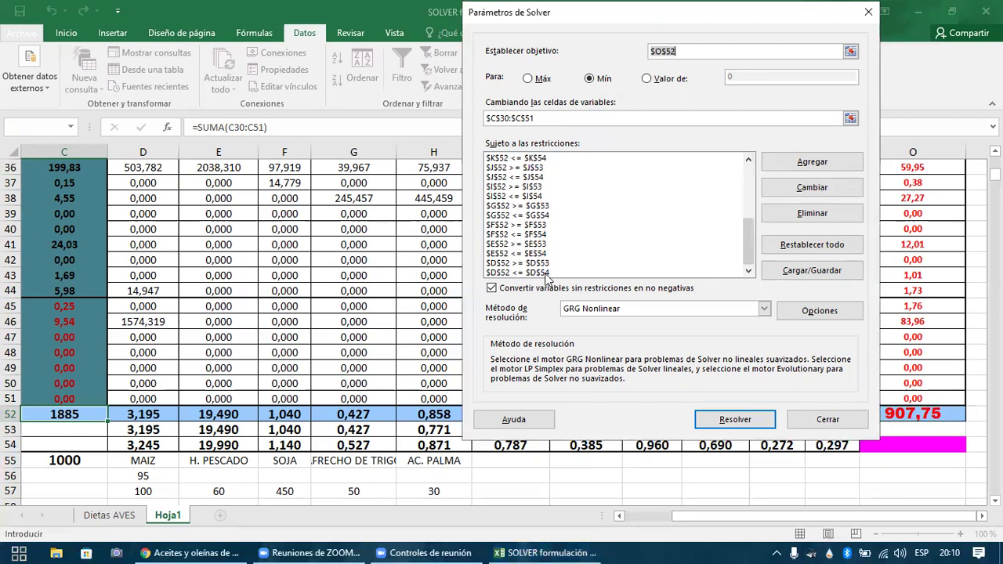
{"action": "left_click", "coordinate": [546, 274]}
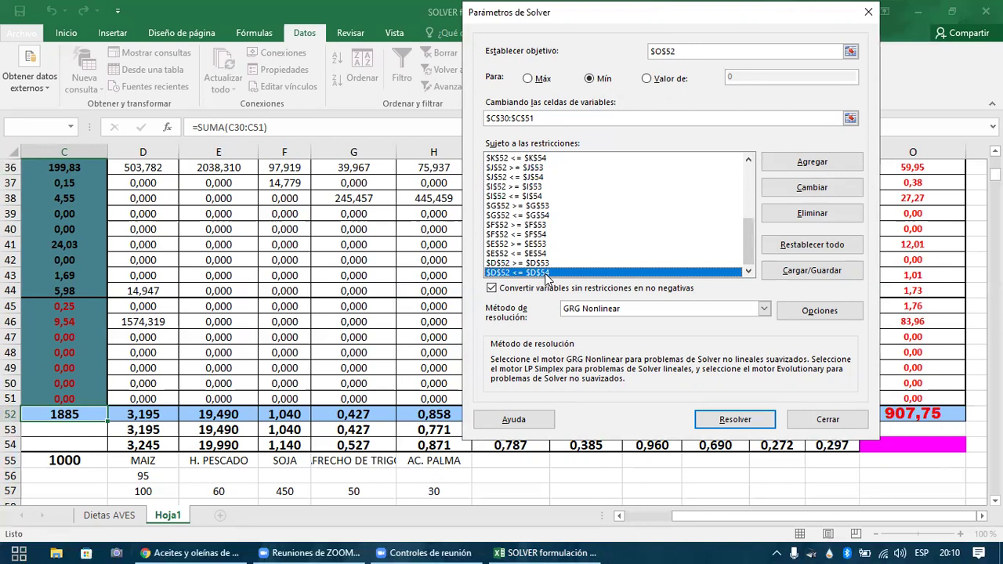
{"action": "left_click_drag", "start_coordinate": [752, 247], "coordinate": [751, 179]}
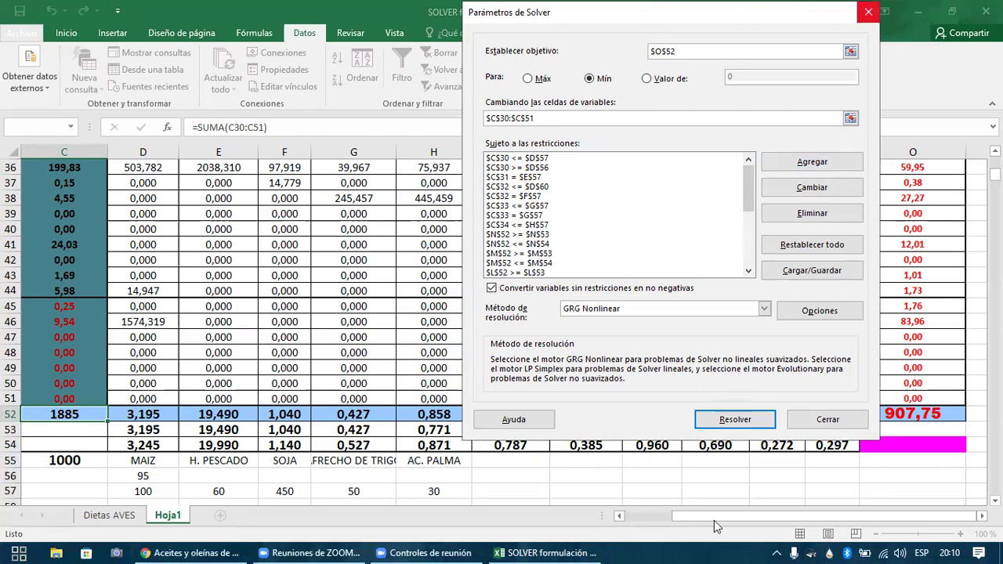
{"action": "key", "text": "Escape"}
- Check the kilos of Maiz in C30 and Harina de pescado in C31
{"action": "left_click_drag", "start_coordinate": [711, 517], "coordinate": [666, 517]}
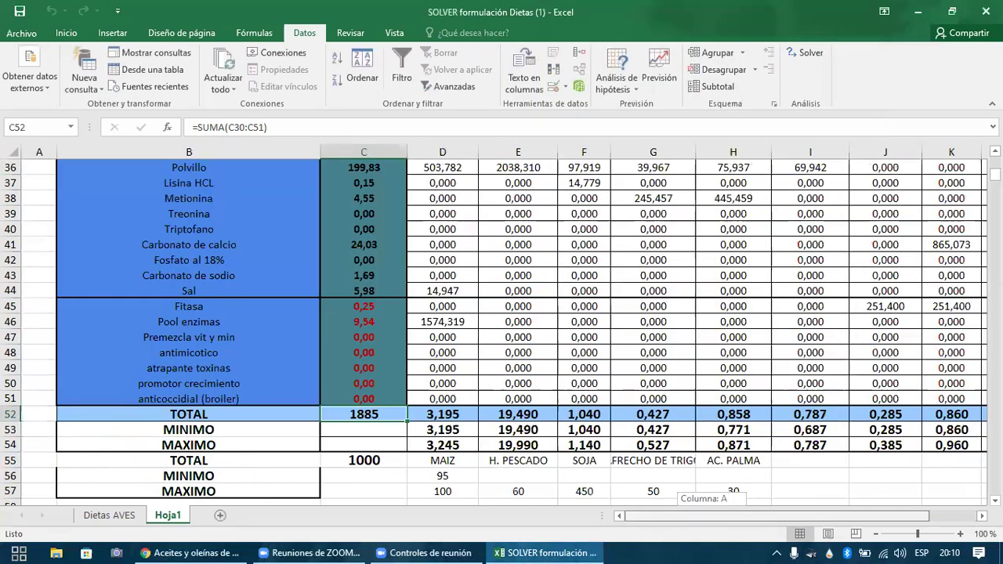
{"action": "left_click", "coordinate": [350, 188]}
{"action": "scroll", "coordinate": [350, 188], "scroll_direction": "up", "scroll_amount": 3}
{"action": "left_click", "coordinate": [350, 188]}
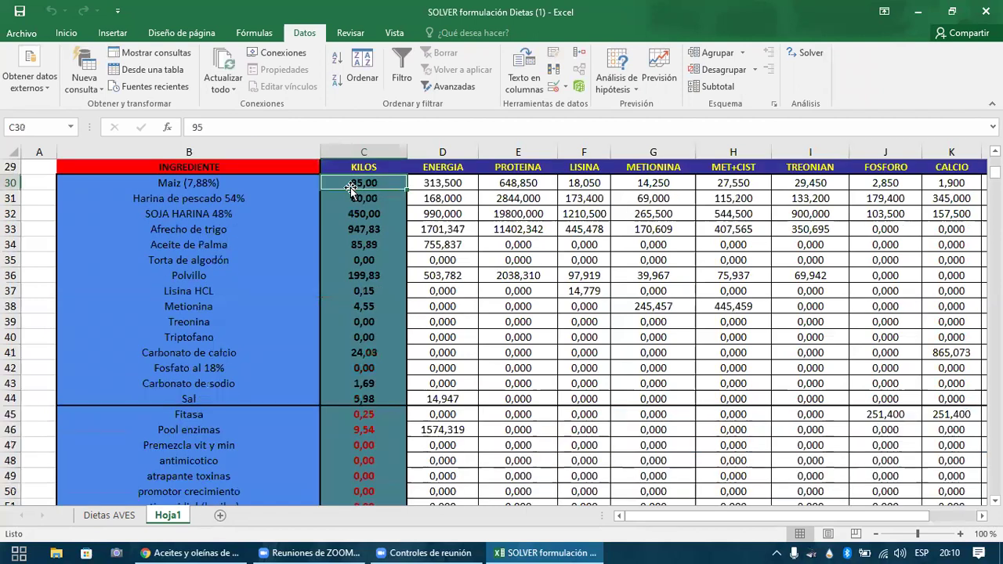
{"action": "key", "text": "Return"}
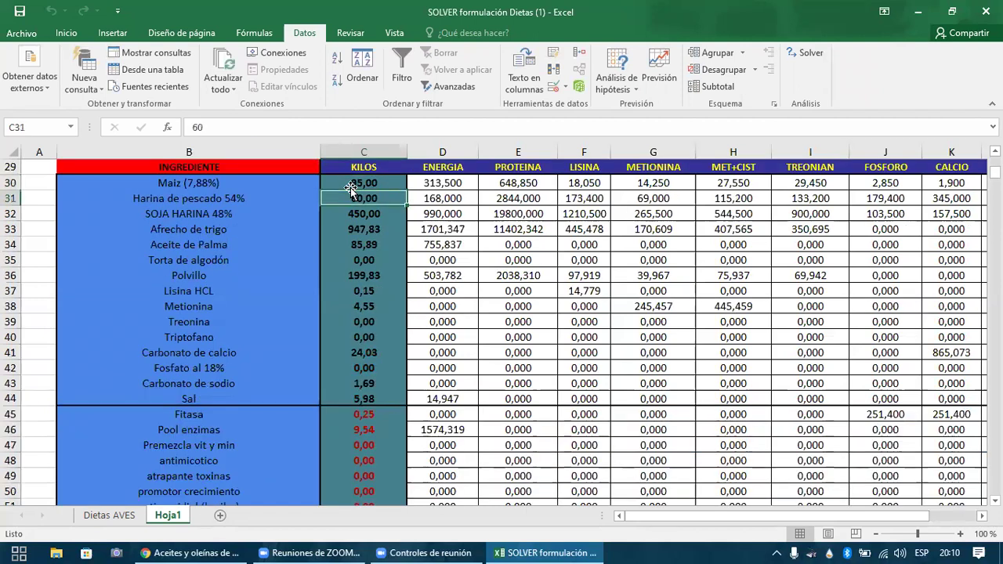
- Review the Solver constraints on C30, C31 and G52 and the rest of the list, and close the Solver parameters
{"action": "left_click", "coordinate": [812, 52]}
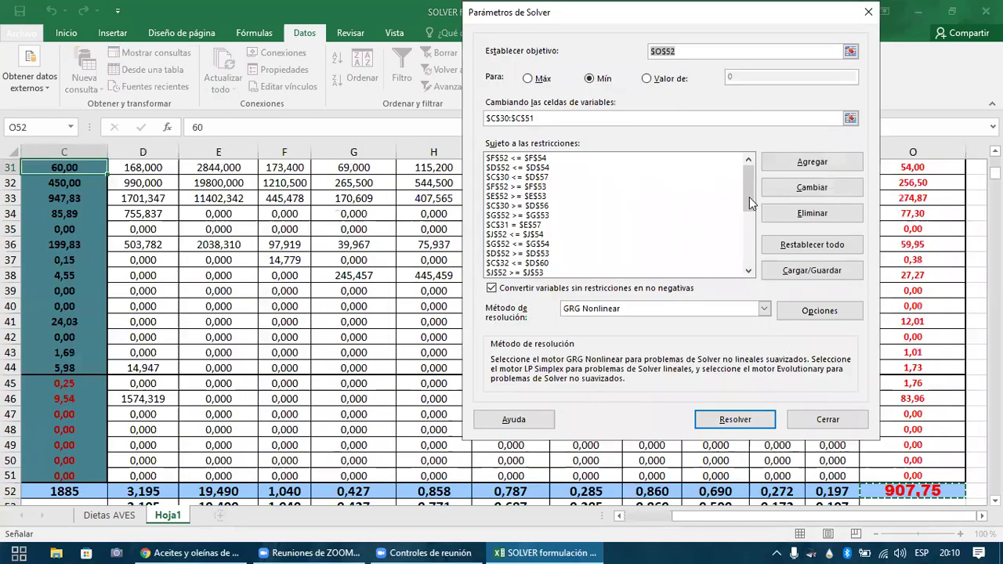
{"action": "left_click", "coordinate": [517, 179]}
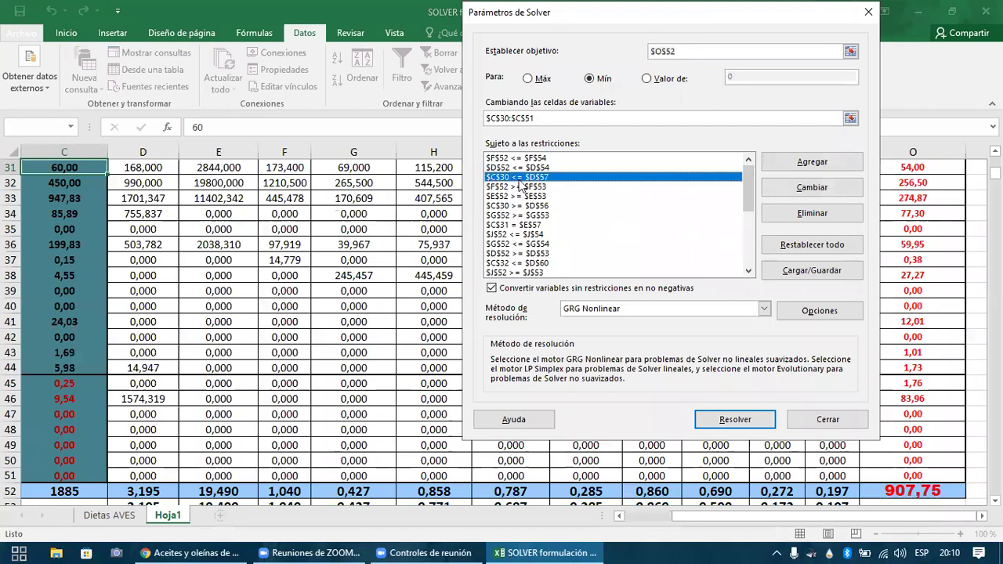
{"action": "left_click", "coordinate": [521, 206]}
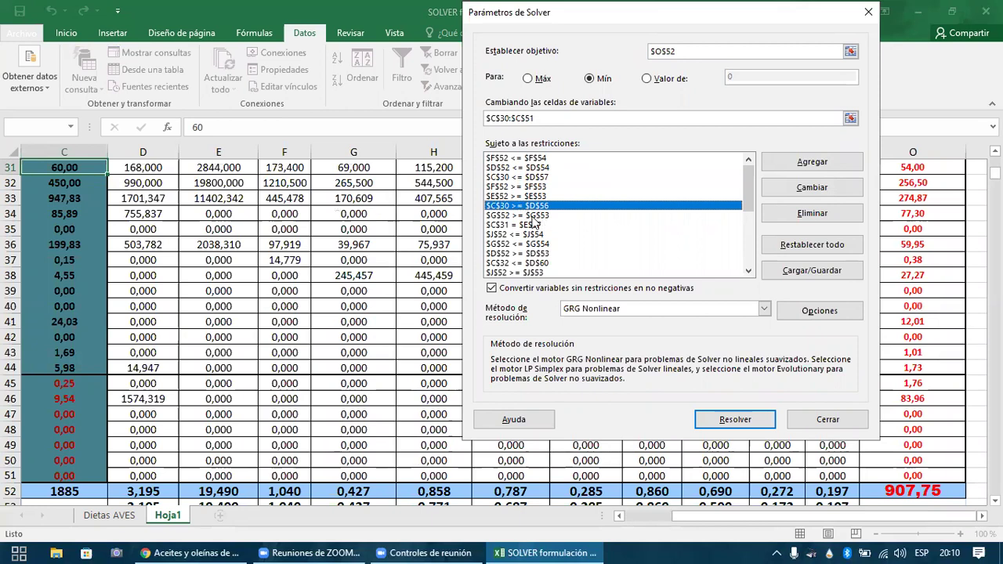
{"action": "left_click", "coordinate": [529, 225]}
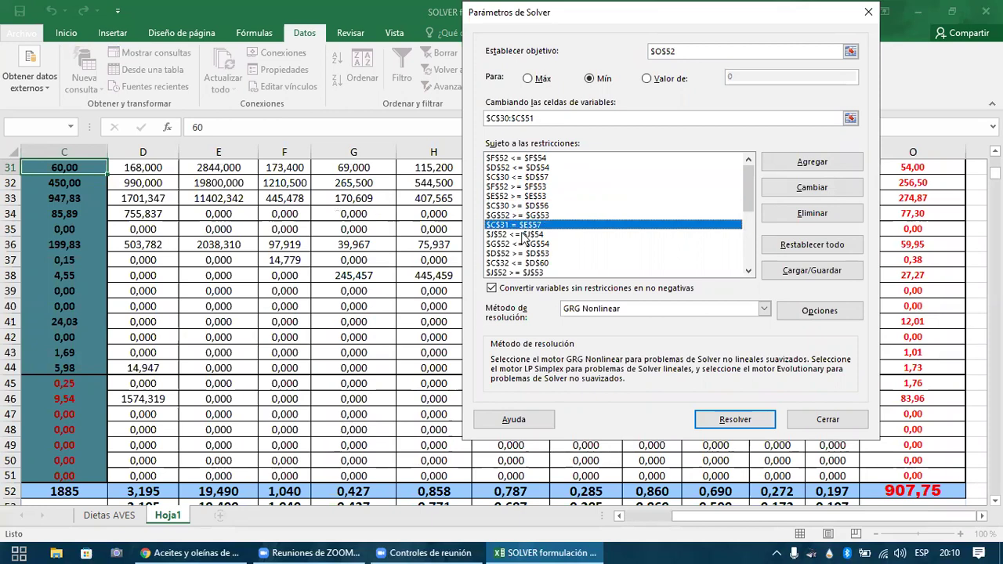
{"action": "left_click", "coordinate": [522, 244]}
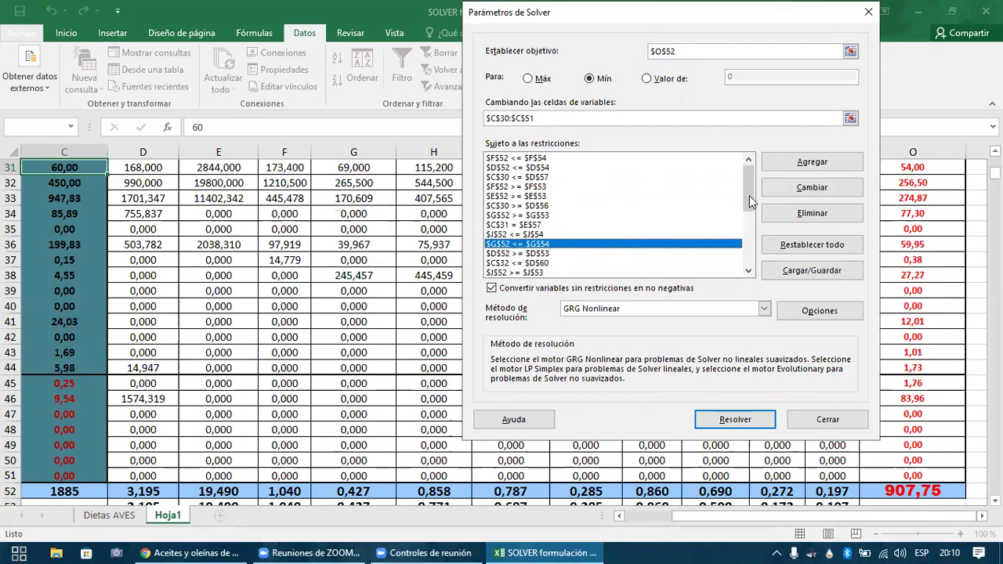
{"action": "left_click", "coordinate": [748, 266]}
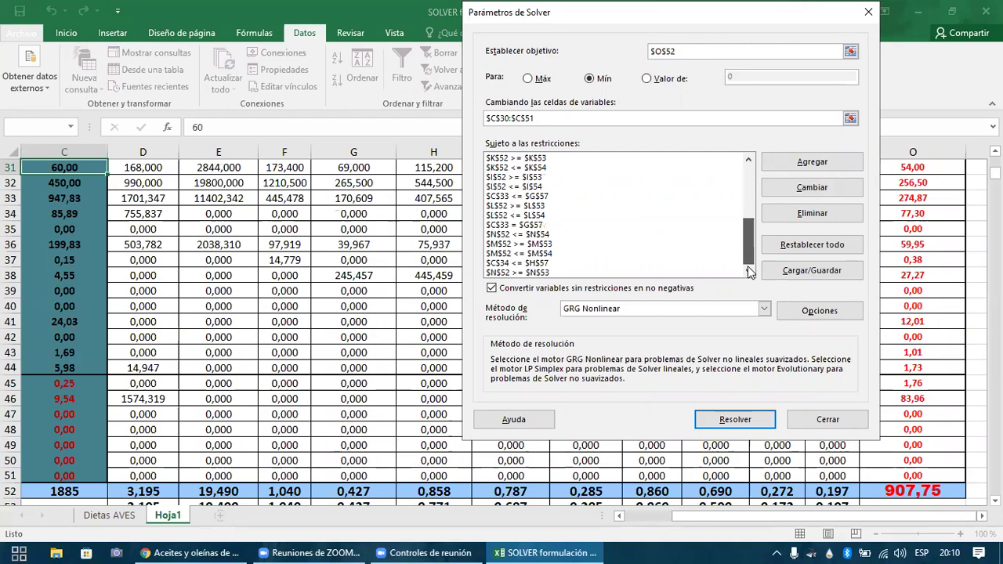
{"action": "left_click", "coordinate": [746, 191]}
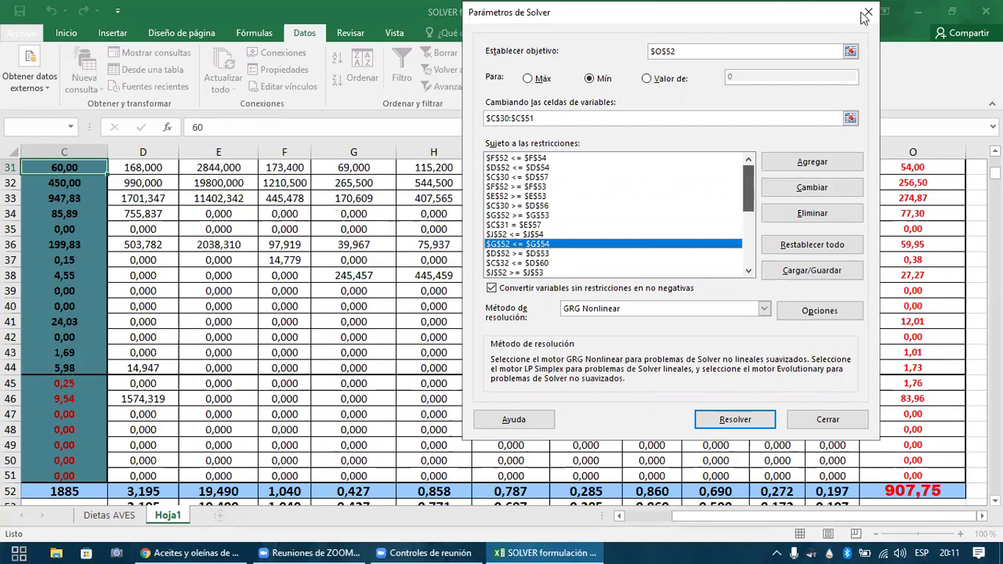
{"action": "left_click", "coordinate": [866, 13]}
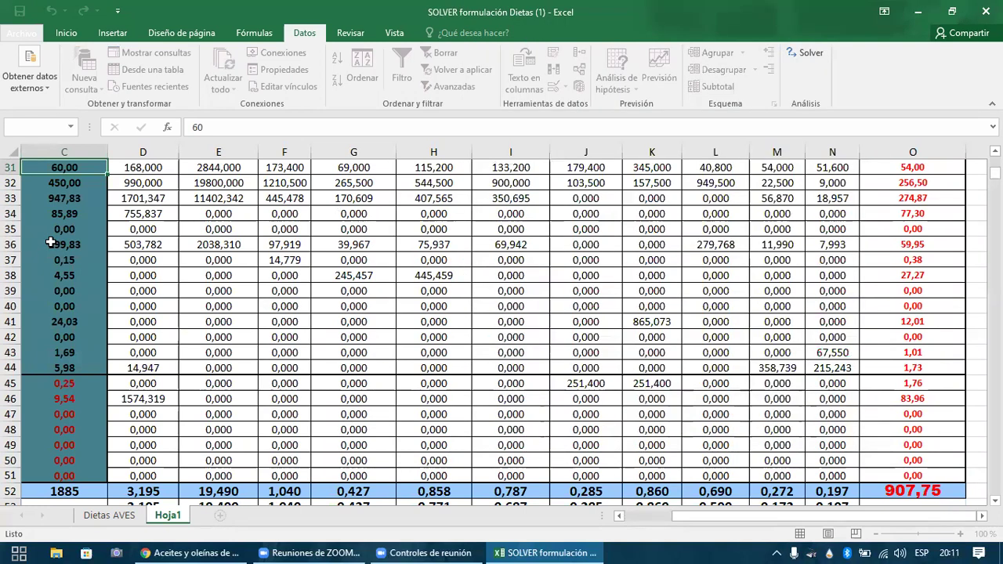
- Check the kilos of Polvillo in C36 and Lisina HCL in C37, and briefly view the Solver parameters
{"action": "left_click", "coordinate": [50, 243]}
{"action": "key", "text": "Left"}
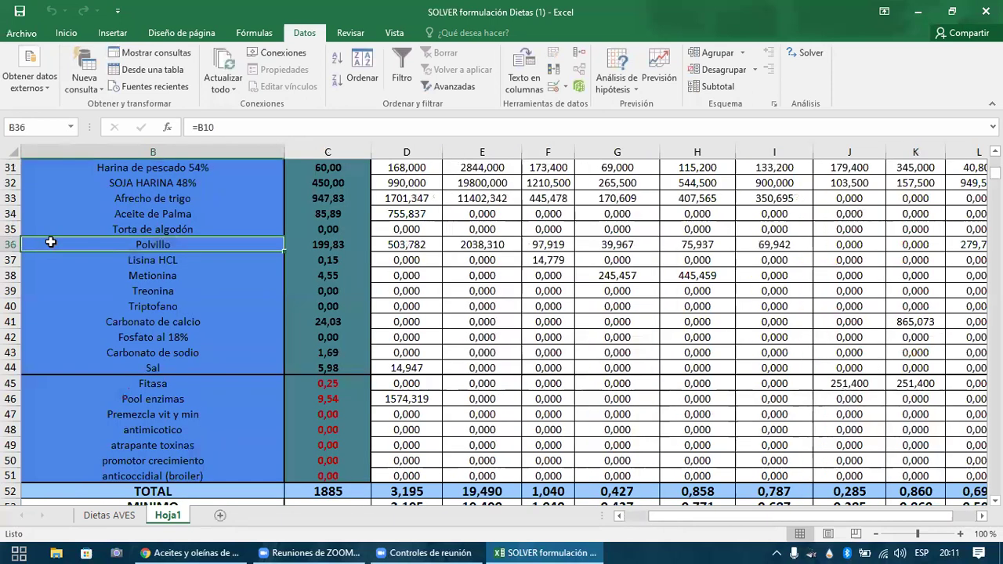
{"action": "key", "text": "Right"}
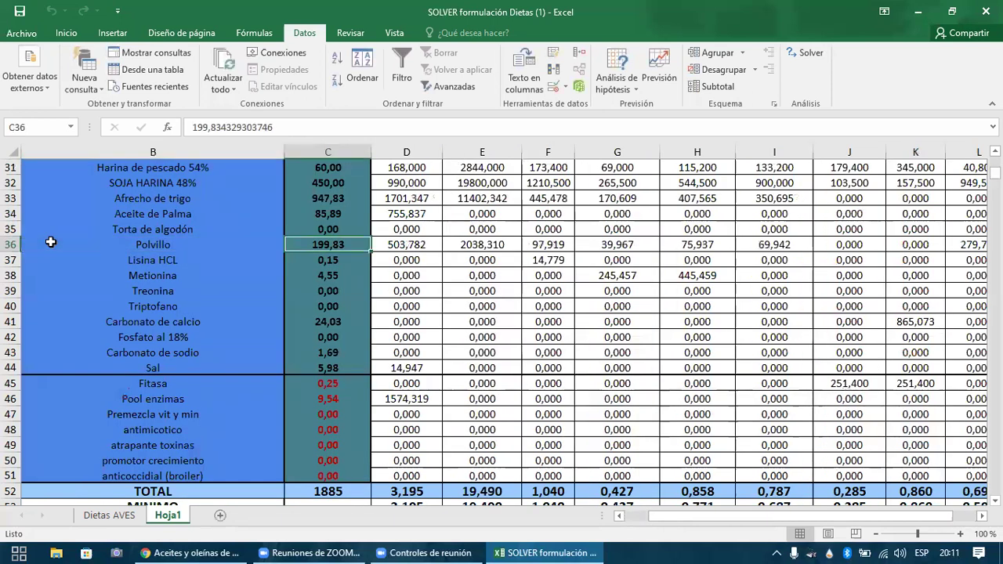
{"action": "key", "text": "Down"}
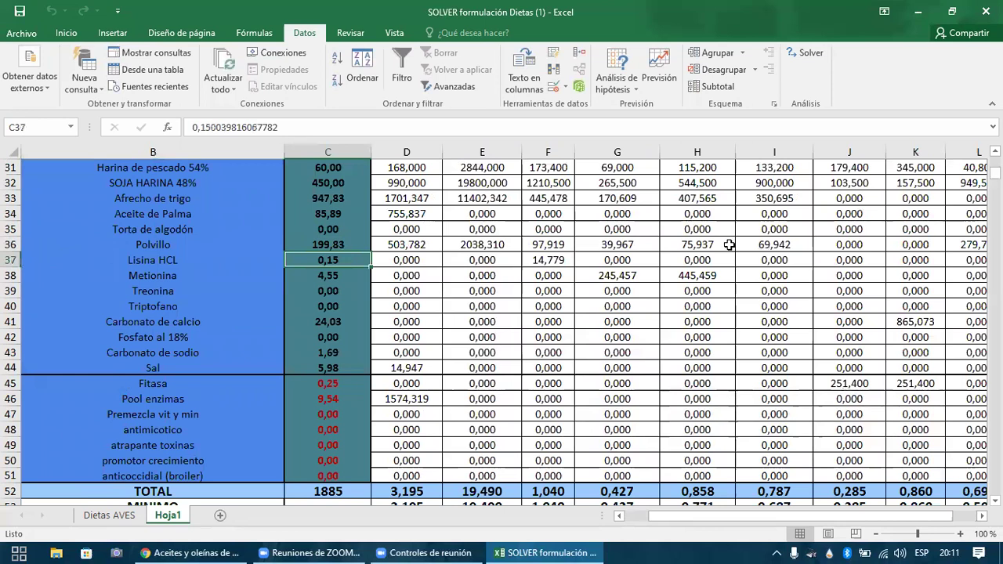
{"action": "left_click", "coordinate": [809, 54]}
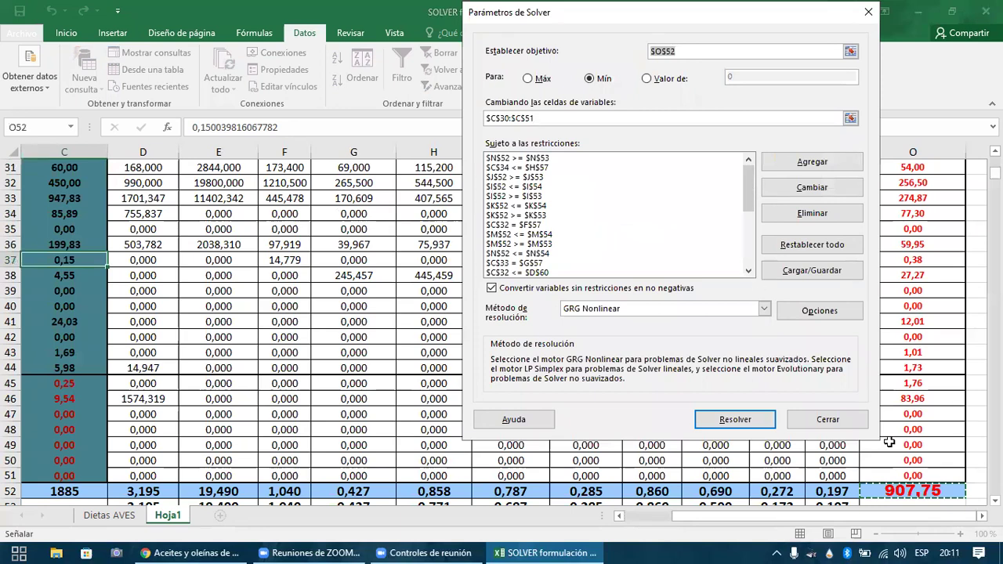
{"action": "left_click", "coordinate": [868, 13]}
- Check the formulas of the total kilos in C52 and the energy total in D52 against the limits below them
{"action": "left_click", "coordinate": [128, 349]}
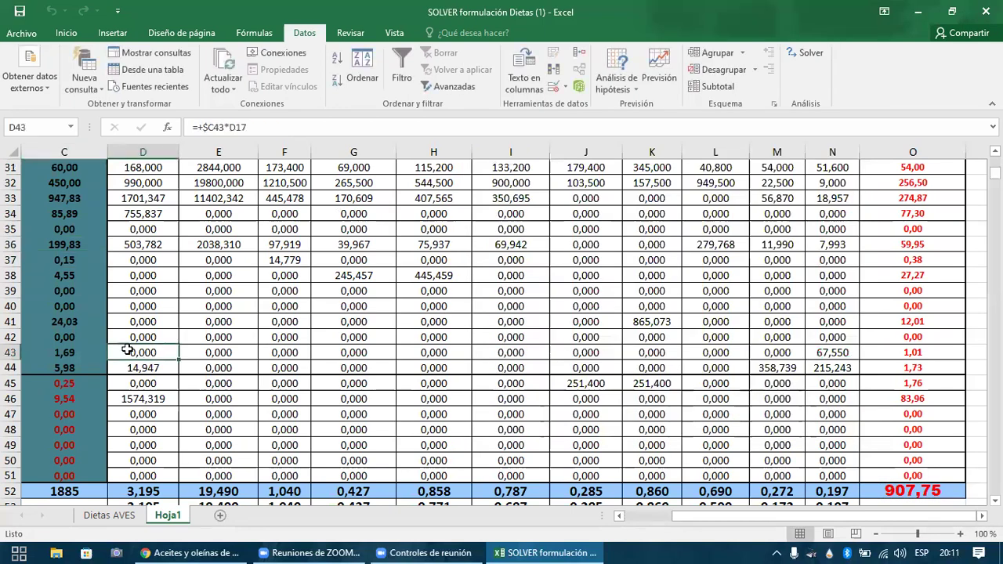
{"action": "key", "text": "Left"}
{"action": "key", "text": "ctrl+Down"}
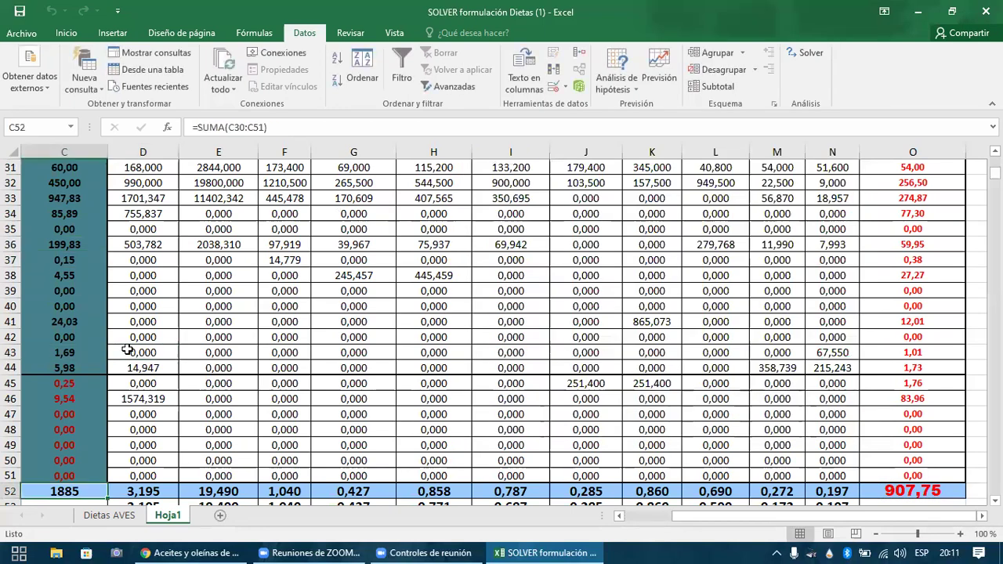
{"action": "scroll", "coordinate": [128, 349], "scroll_direction": "down", "scroll_amount": 1}
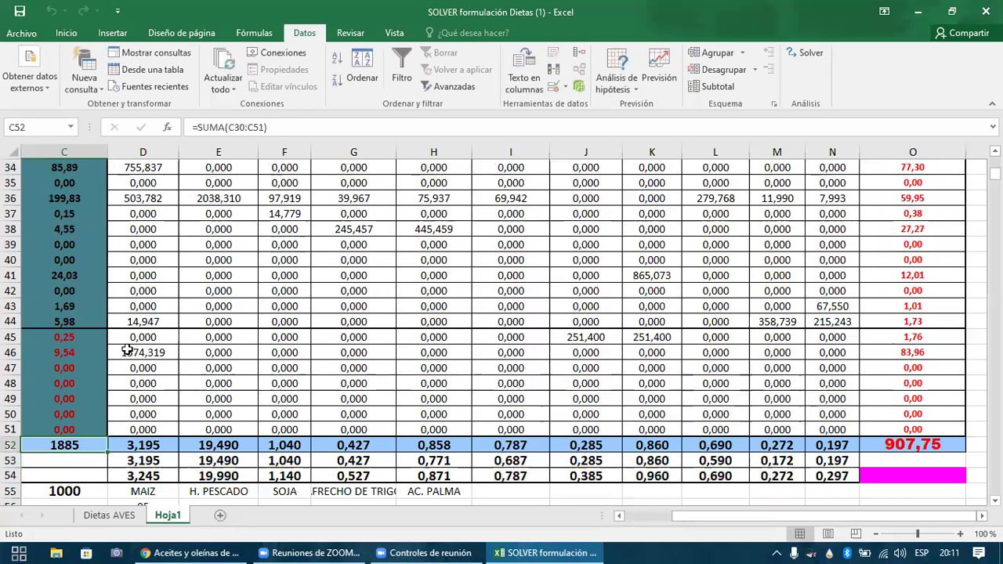
{"action": "key", "text": "Right"}
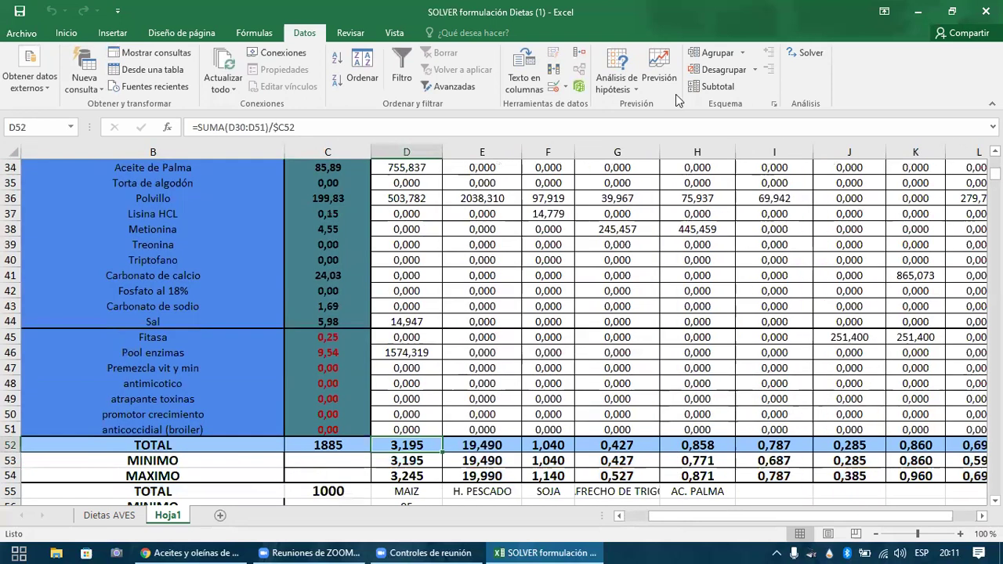
{"action": "key", "text": "Left"}
- Read through the whole list of Solver constraints for one on the total kilos in C52, and close the Solver parameters
{"action": "left_click", "coordinate": [808, 52]}
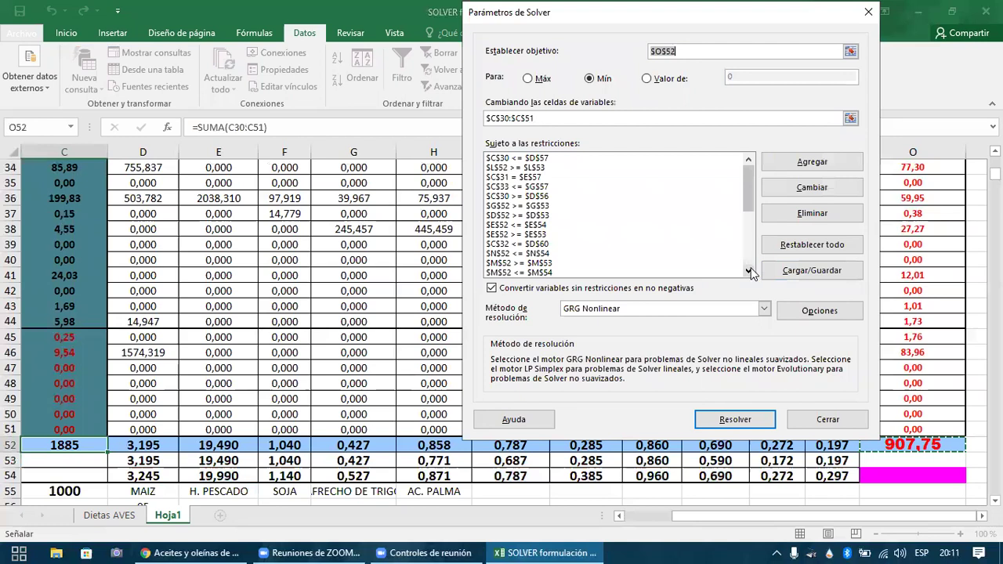
{"action": "left_click", "coordinate": [749, 271]}
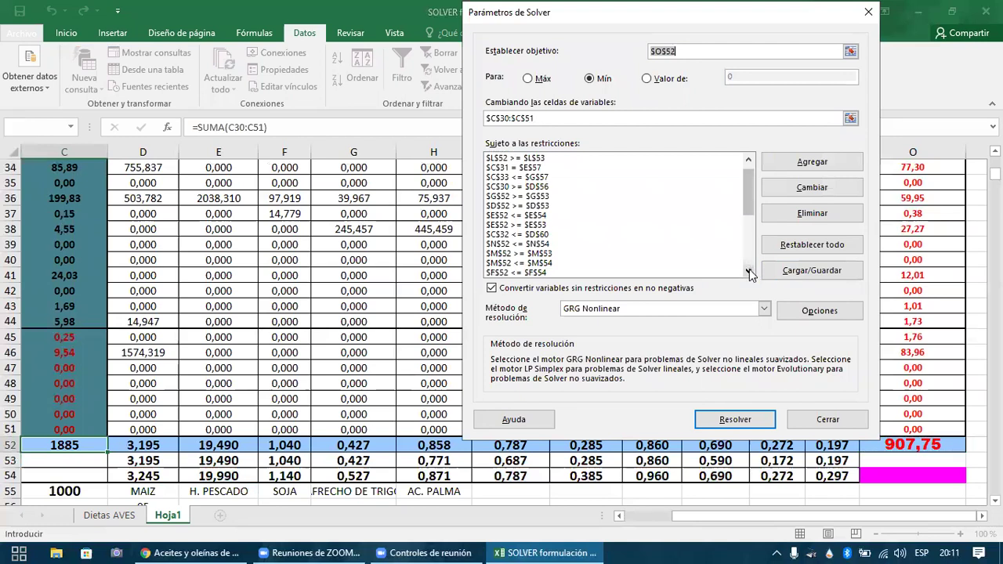
{"action": "left_click", "coordinate": [749, 270]}
{"action": "left_click", "coordinate": [749, 270]}
{"action": "left_click", "coordinate": [749, 271]}
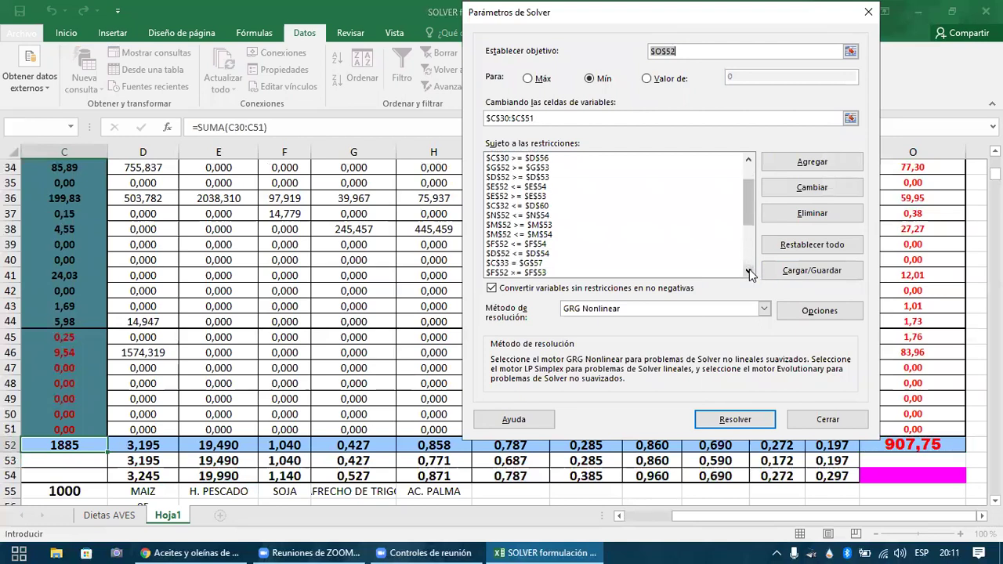
{"action": "left_click", "coordinate": [749, 271]}
{"action": "left_click", "coordinate": [749, 271]}
{"action": "left_click", "coordinate": [749, 270]}
{"action": "left_click", "coordinate": [749, 270]}
{"action": "left_click", "coordinate": [749, 271]}
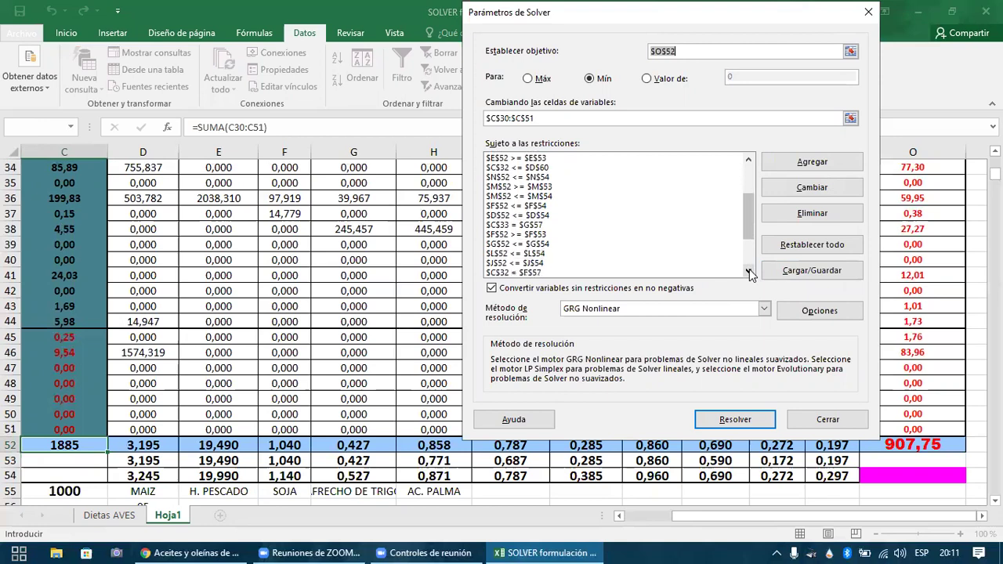
{"action": "left_click", "coordinate": [749, 271]}
{"action": "left_click", "coordinate": [749, 270]}
{"action": "left_click", "coordinate": [749, 271]}
{"action": "left_click", "coordinate": [749, 270]}
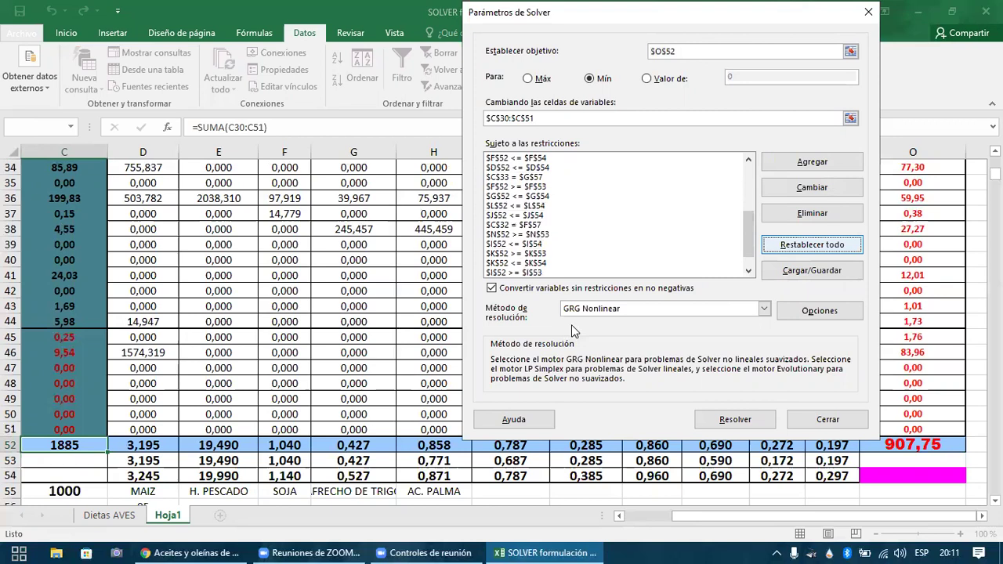
{"action": "key", "text": "Return"}
{"action": "key", "text": "Return"}
{"action": "left_click", "coordinate": [866, 14]}
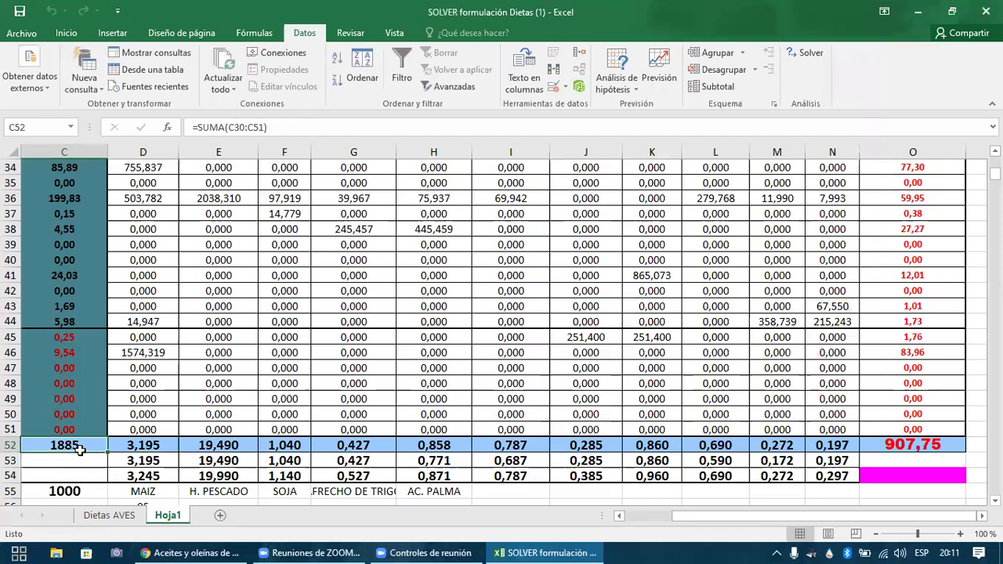
- Select the ingredient kilos in C30:C51 to check their sum against the total, and return to Maiz in C30
{"action": "key", "text": "Up"}
{"action": "key", "text": "ctrl+Up"}
{"action": "key", "text": "Down"}
{"action": "scroll", "coordinate": [138, 351], "scroll_direction": "left", "scroll_amount": 1}
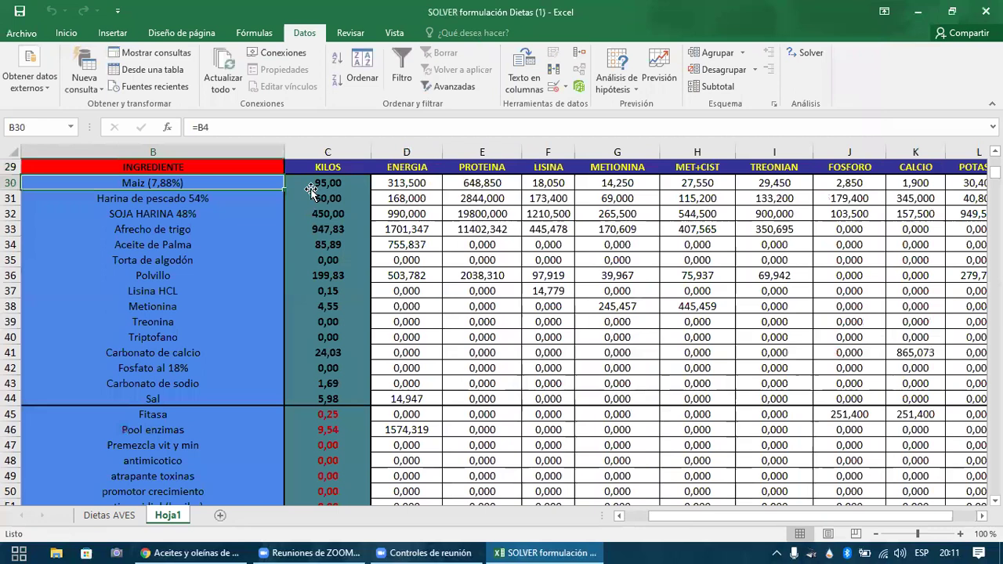
{"action": "left_click_drag", "start_coordinate": [327, 467], "coordinate": [334, 400]}
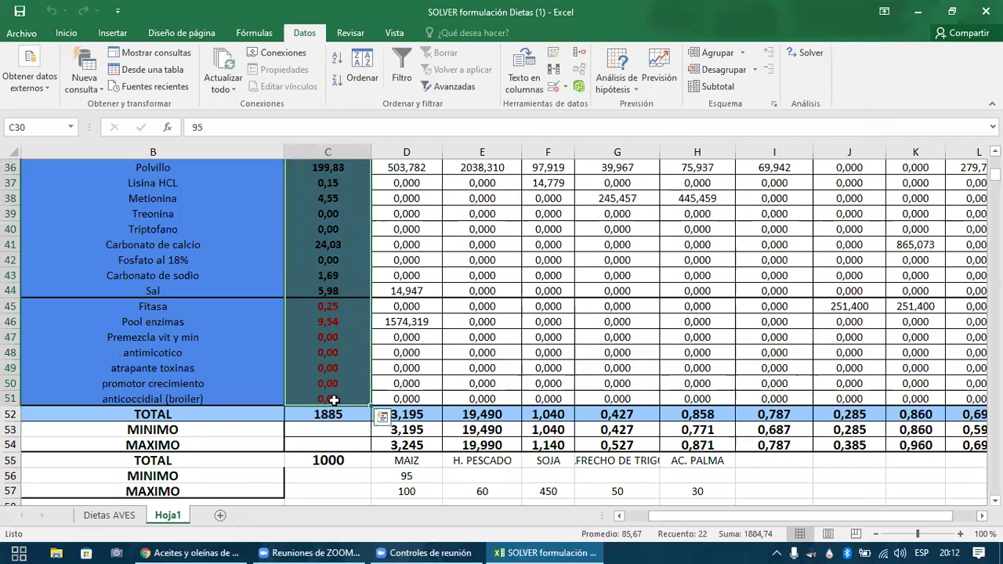
{"action": "scroll", "coordinate": [322, 170], "scroll_direction": "up", "scroll_amount": 2}
{"action": "left_click", "coordinate": [322, 170], "text": "ctrl"}
{"action": "left_click", "coordinate": [321, 170], "text": "ctrl"}
{"action": "key", "text": "shift+Return"}
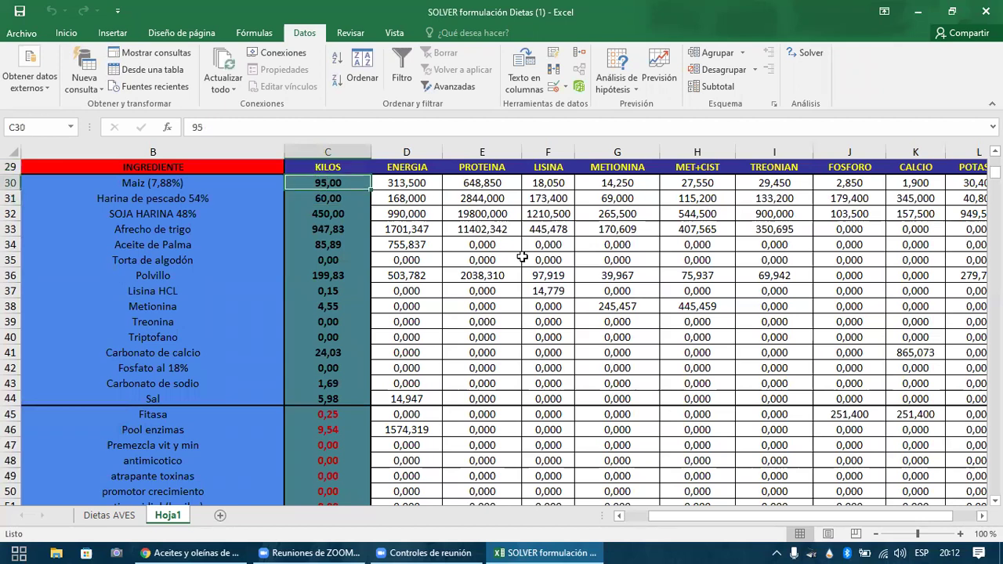
- Set the kilos of Afrecho de trigo in C33 to 300 and check the total in C52
{"action": "key", "text": "Return"}
{"action": "key", "text": "Return"}
{"action": "key", "text": "Return"}
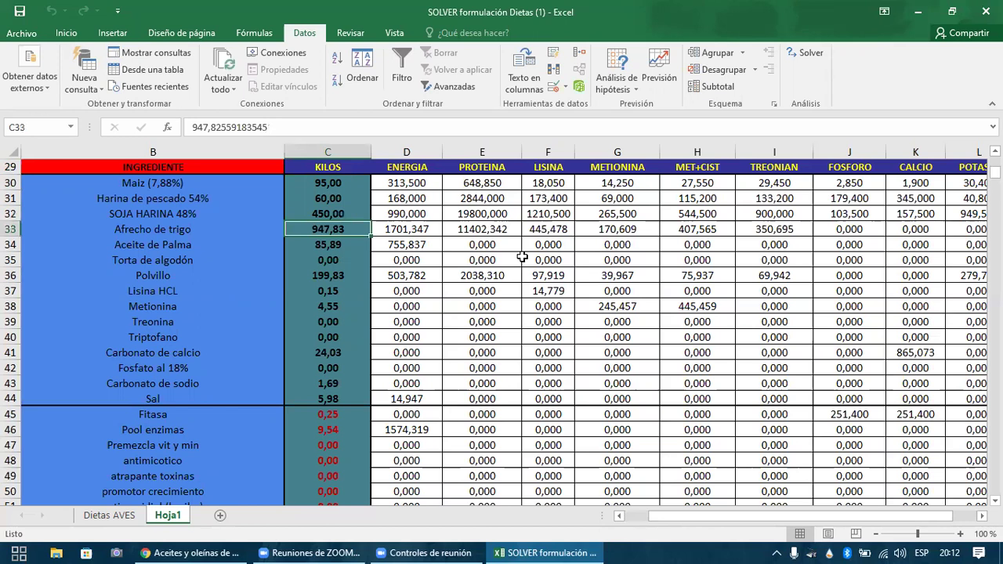
{"action": "type", "text": "3"}
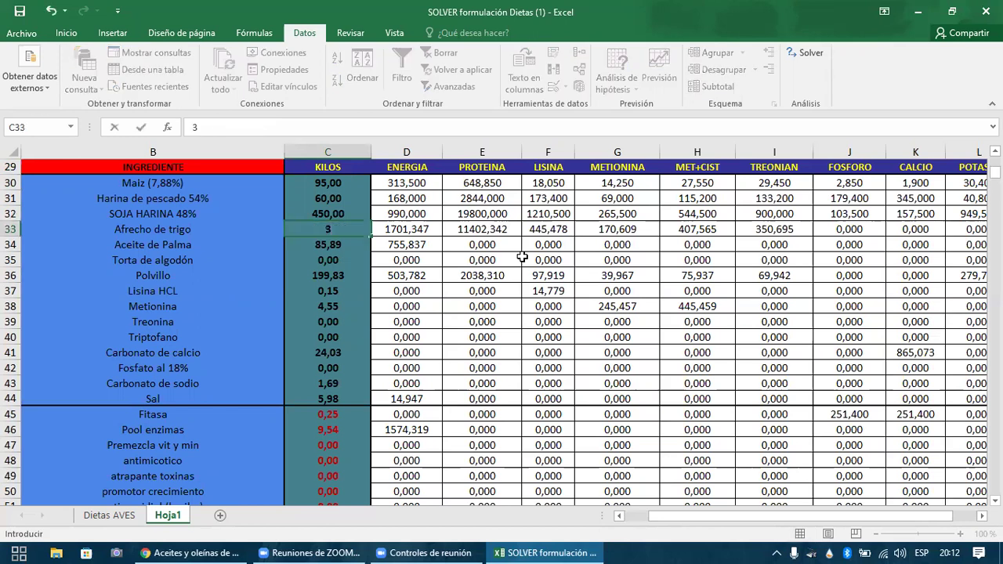
{"action": "type", "text": "00"}
{"action": "key", "text": "Return"}
{"action": "key", "text": "ctrl+Down"}
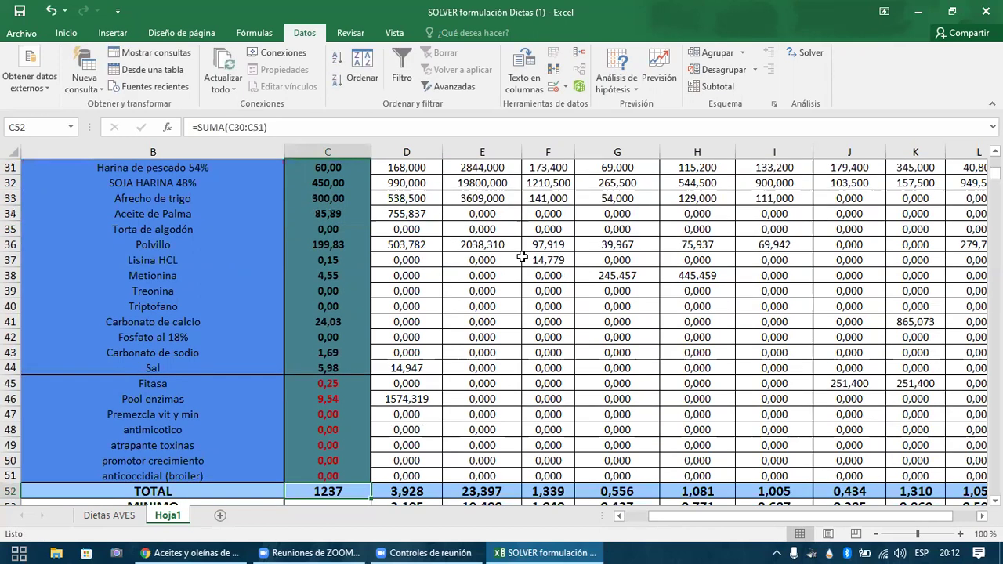
- Set the kilos of Polvillo in C36 to 100
{"action": "key", "text": "Up"}
{"action": "key", "text": "Up"}
{"action": "key", "text": "Up"}
{"action": "key", "text": "Up"}
{"action": "key", "text": "Up"}
{"action": "key", "text": "Up"}
{"action": "key", "text": "Up"}
{"action": "key", "text": "Up"}
{"action": "key", "text": "Up"}
{"action": "key", "text": "Up"}
{"action": "key", "text": "Up"}
{"action": "key", "text": "Up"}
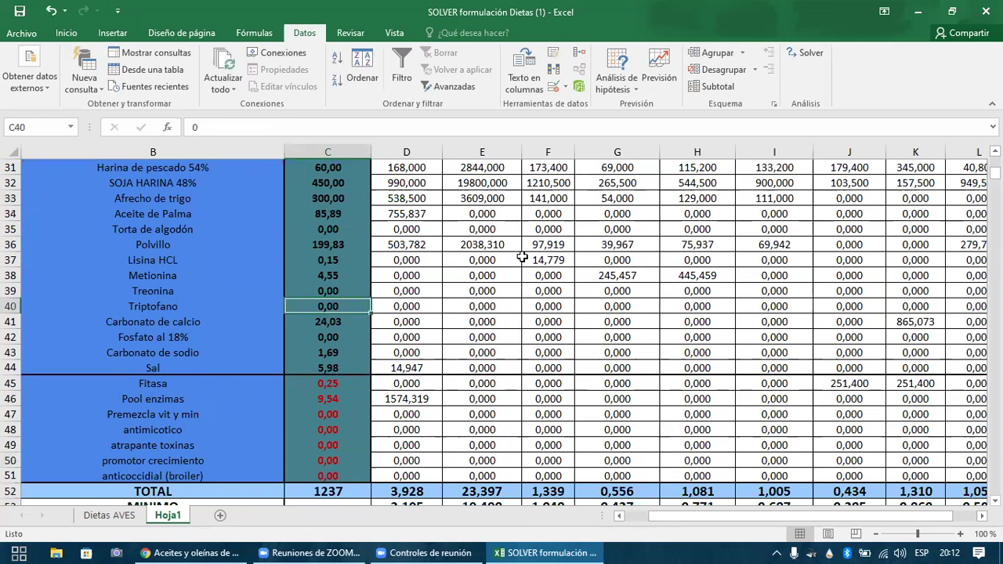
{"action": "key", "text": "Up"}
{"action": "key", "text": "Up"}
{"action": "key", "text": "Up"}
{"action": "key", "text": "Up"}
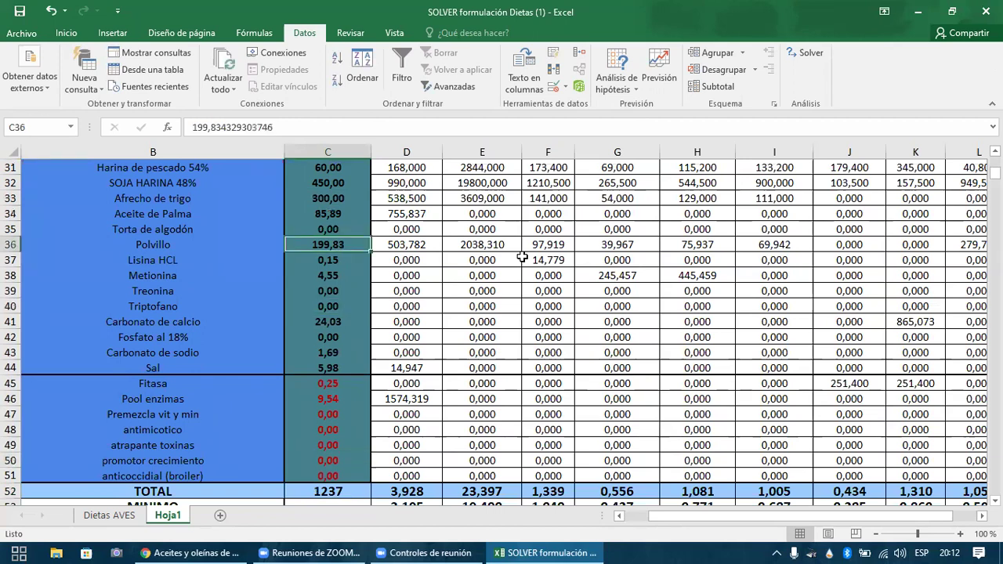
{"action": "type", "text": "1"}
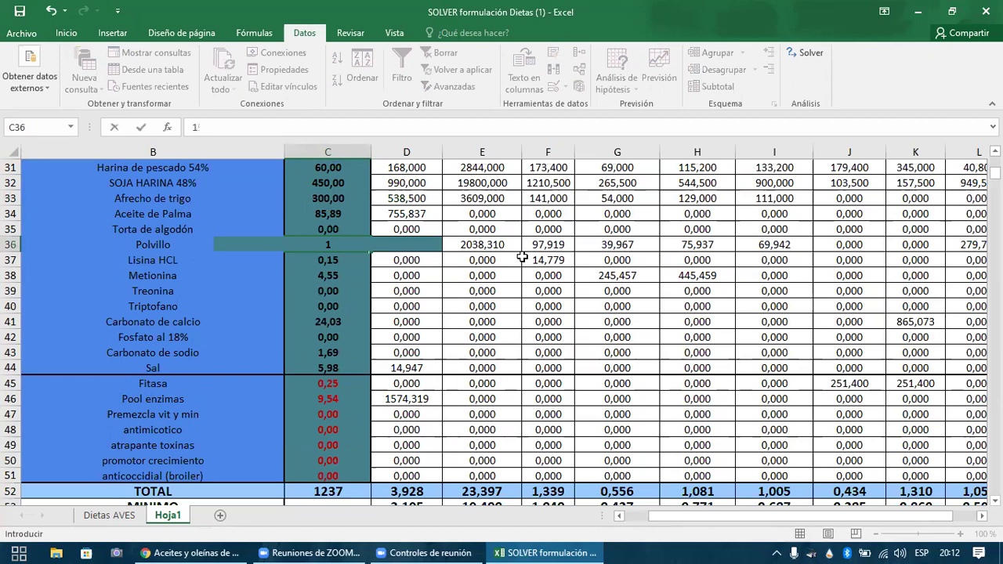
{"action": "type", "text": "00"}
{"action": "key", "text": "Up"}
{"action": "key", "text": "Up"}
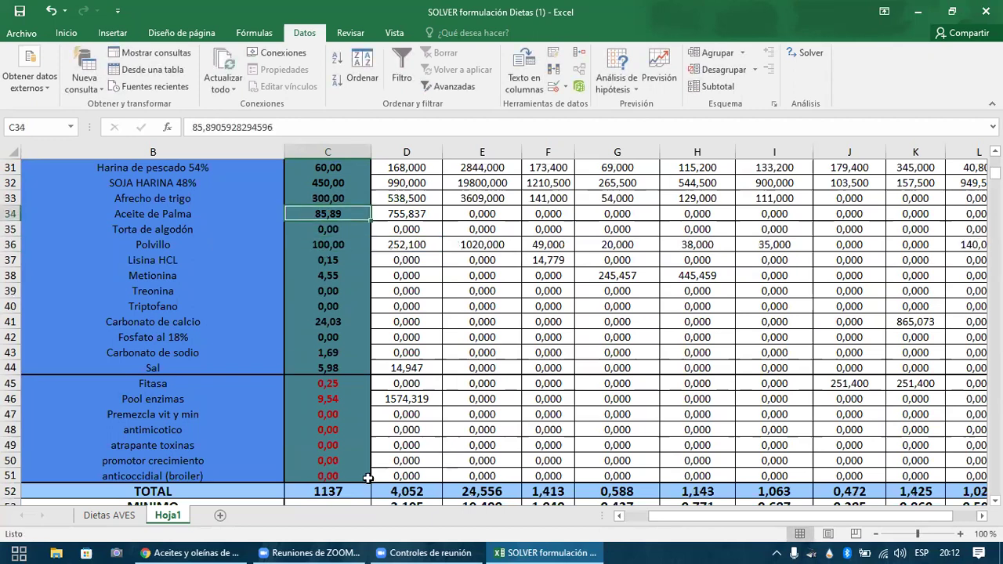
- Open Solver and set the objective to minimise the total cost in O52
{"action": "left_click", "coordinate": [329, 492]}
{"action": "left_click", "coordinate": [804, 53]}
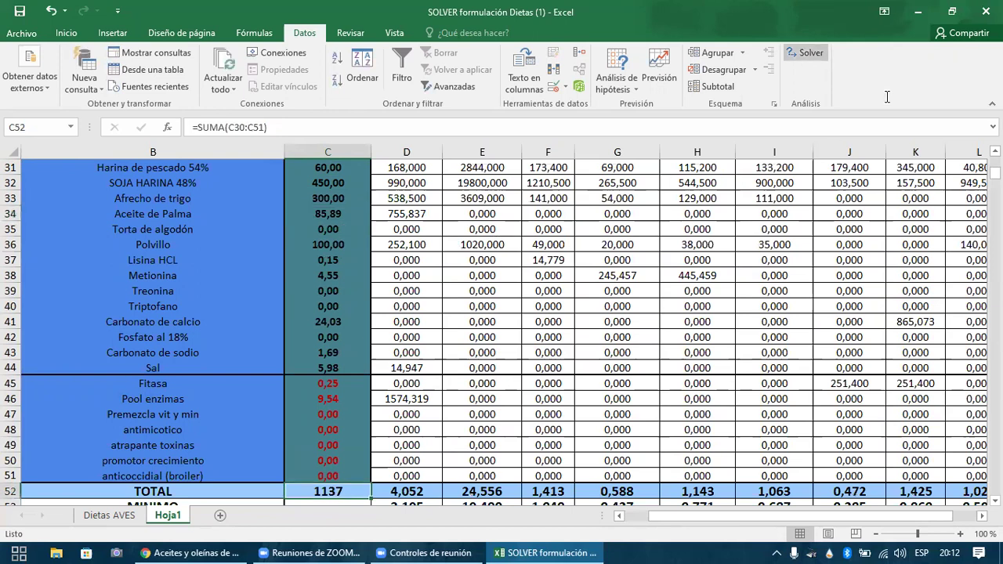
{"action": "left_click_drag", "start_coordinate": [699, 520], "coordinate": [744, 515]}
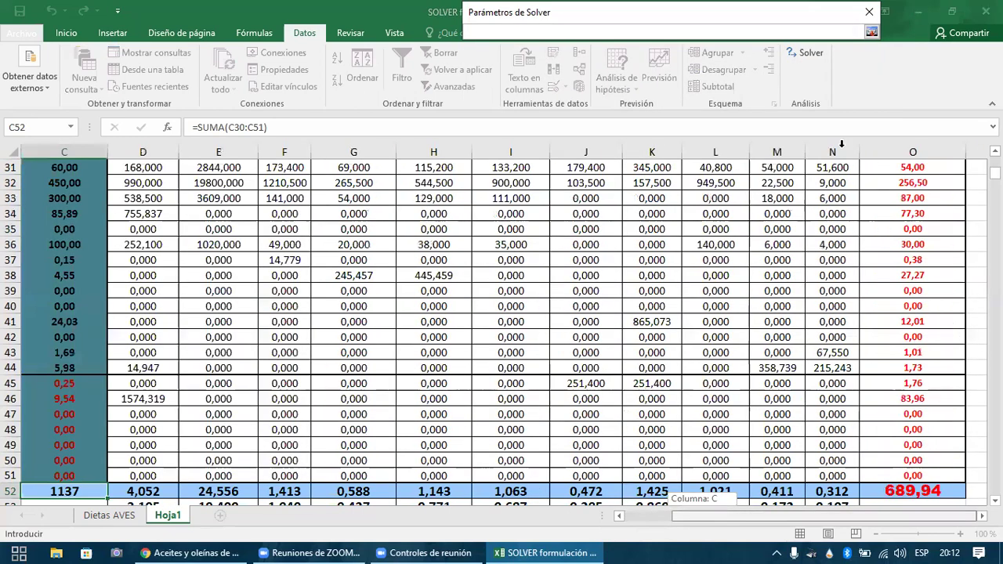
{"action": "left_click", "coordinate": [912, 490]}
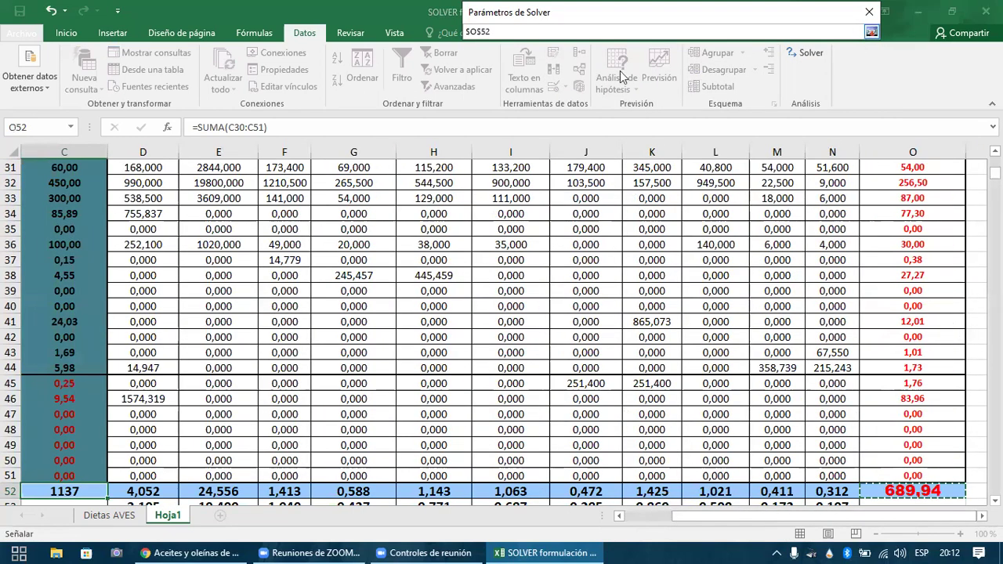
{"action": "key", "text": "Return"}
{"action": "key", "text": "Tab"}
- Set the ingredient kilos in C30:C51 as the Solver's variable cells
{"action": "left_click", "coordinate": [699, 515]}
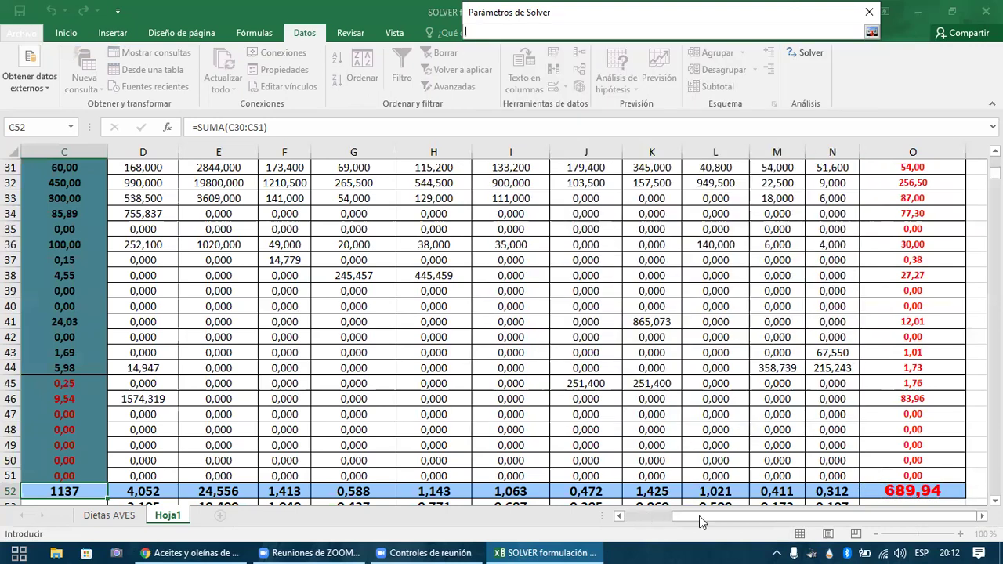
{"action": "left_click", "coordinate": [644, 517]}
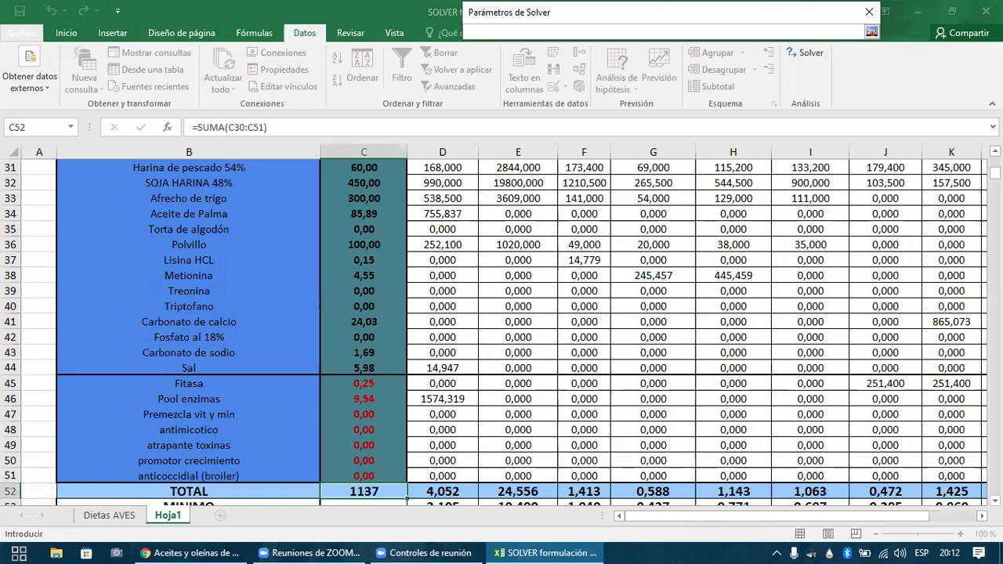
{"action": "scroll", "coordinate": [431, 256], "scroll_direction": "up", "scroll_amount": 3}
{"action": "left_click_drag", "start_coordinate": [383, 274], "coordinate": [378, 408]}
{"action": "scroll", "coordinate": [379, 415], "scroll_direction": "down", "scroll_amount": 4}
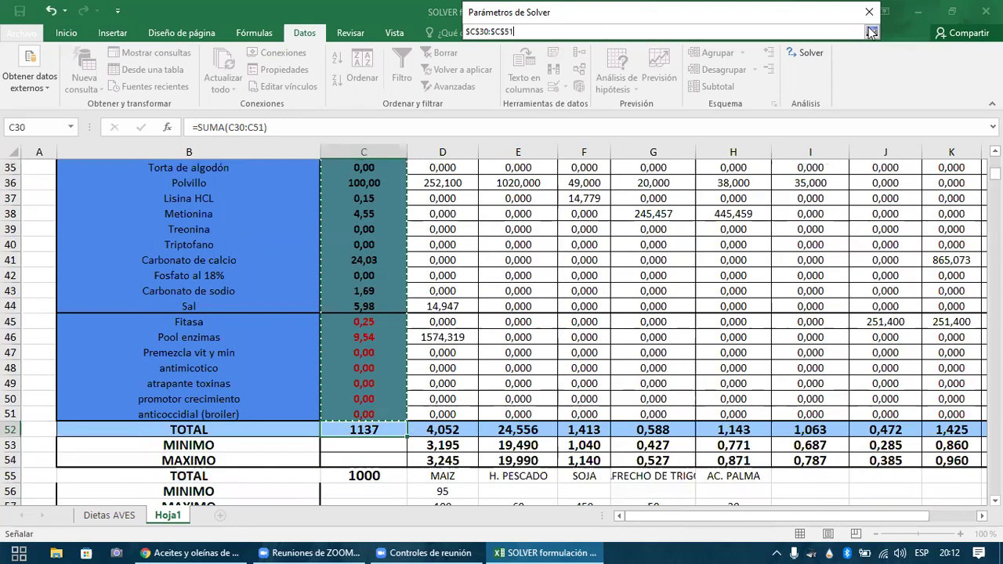
{"action": "left_click", "coordinate": [871, 31]}
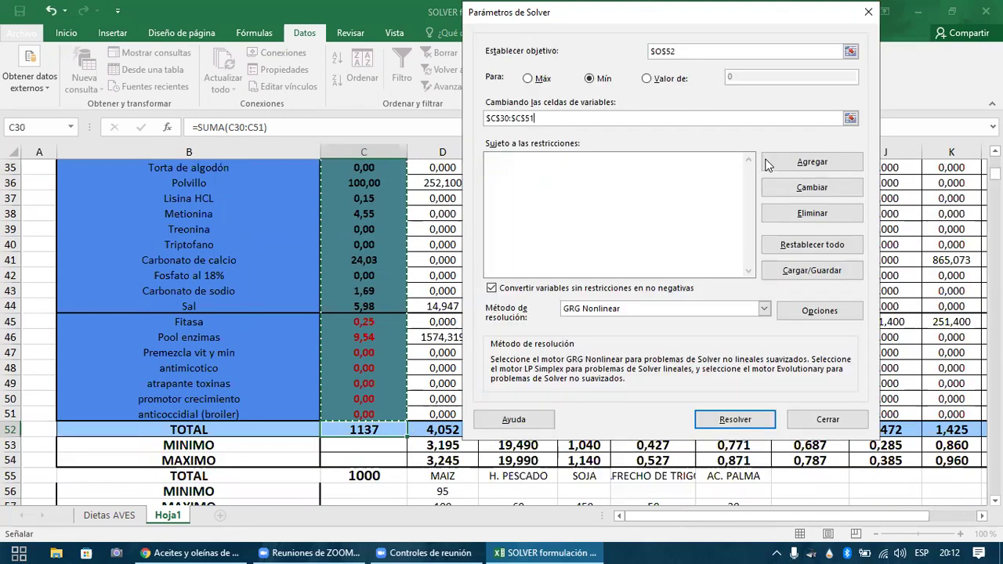
- Add a Solver constraint requiring the total kilos in C52 to be >= 1000
{"action": "left_click", "coordinate": [768, 163]}
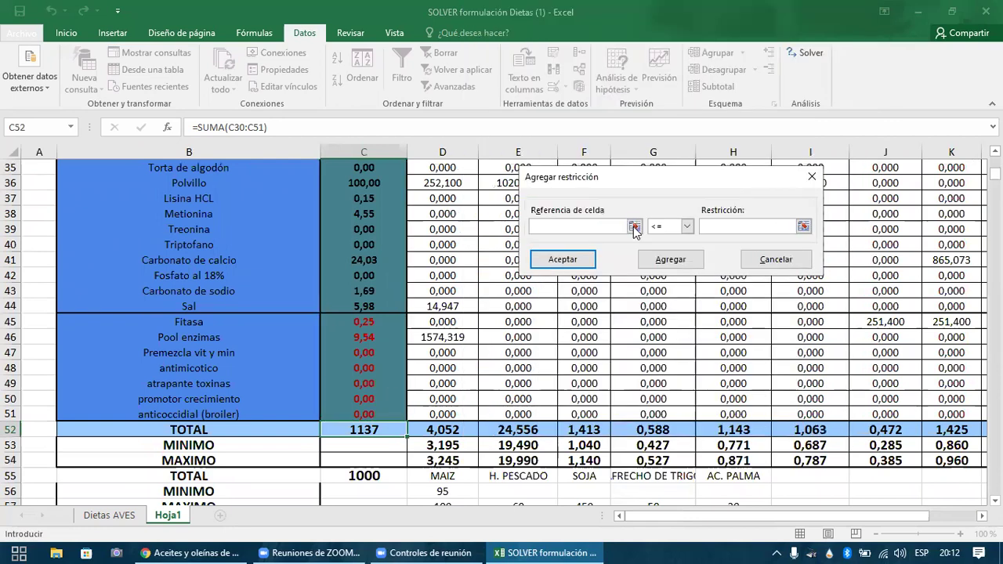
{"action": "left_click", "coordinate": [387, 429]}
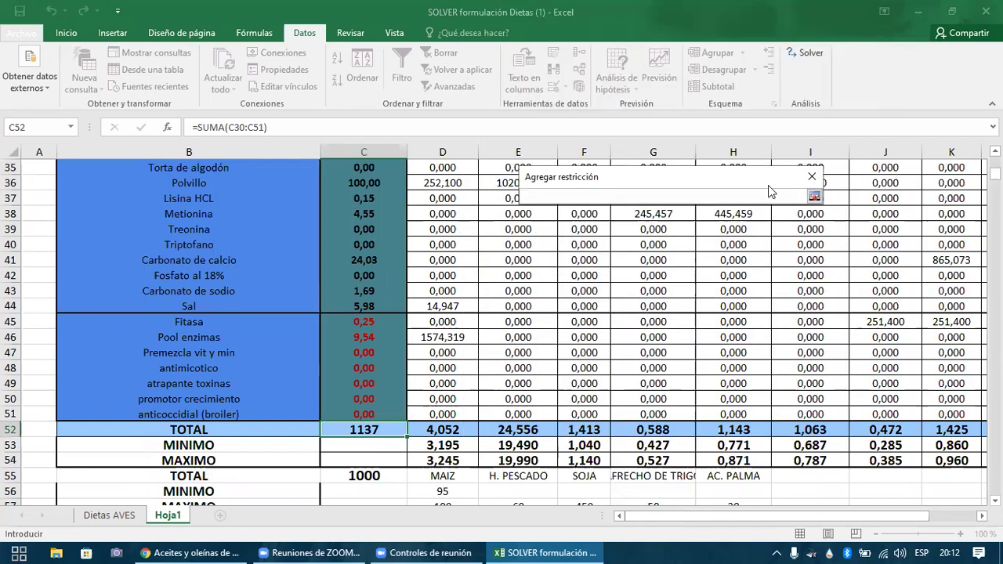
{"action": "left_click", "coordinate": [813, 197]}
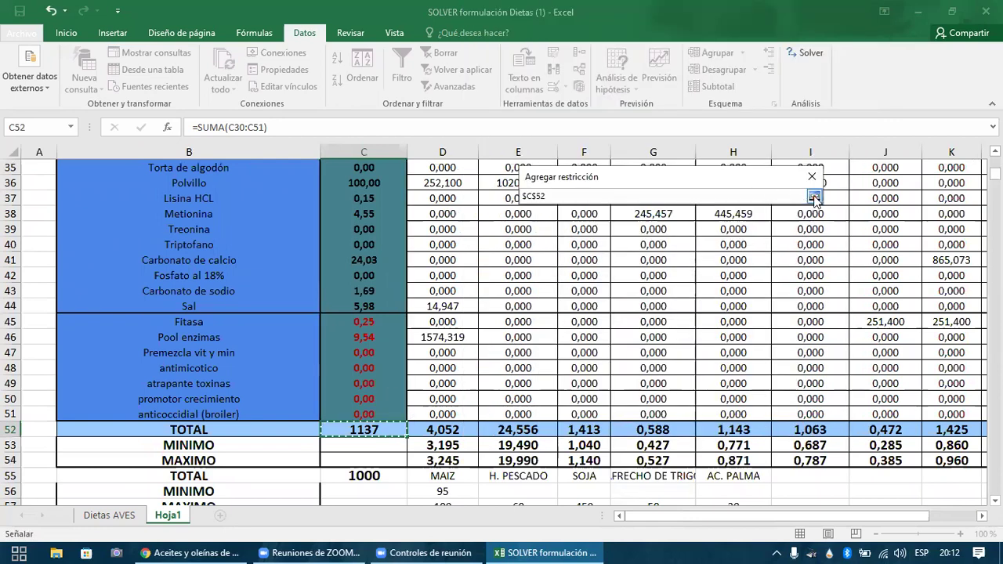
{"action": "left_click", "coordinate": [689, 230]}
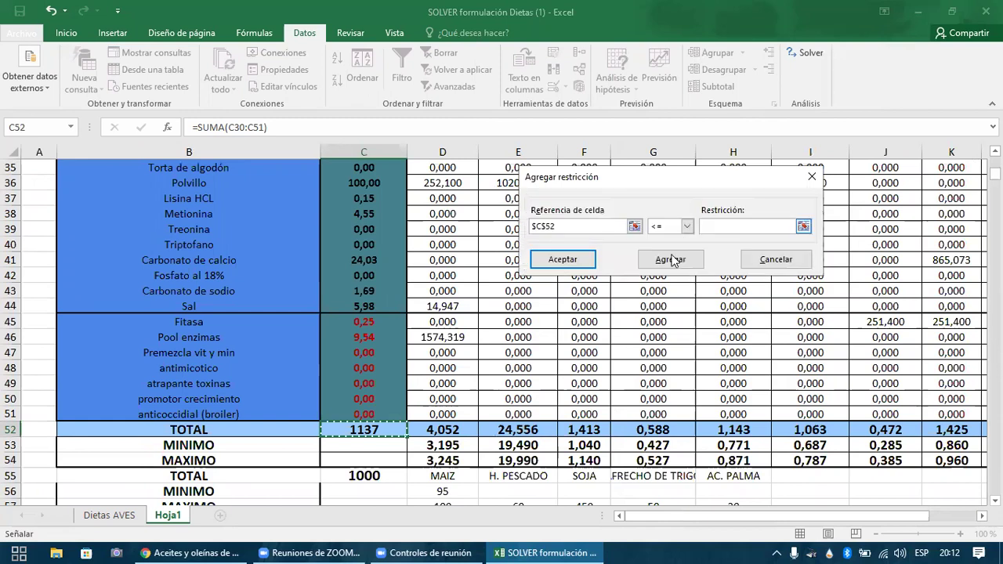
{"action": "left_click", "coordinate": [746, 227]}
{"action": "type", "text": "1000"}
{"action": "left_click", "coordinate": [577, 267]}
- Solve the model, keep the Solver solution and check the total kilos in C52
{"action": "left_click", "coordinate": [701, 422]}
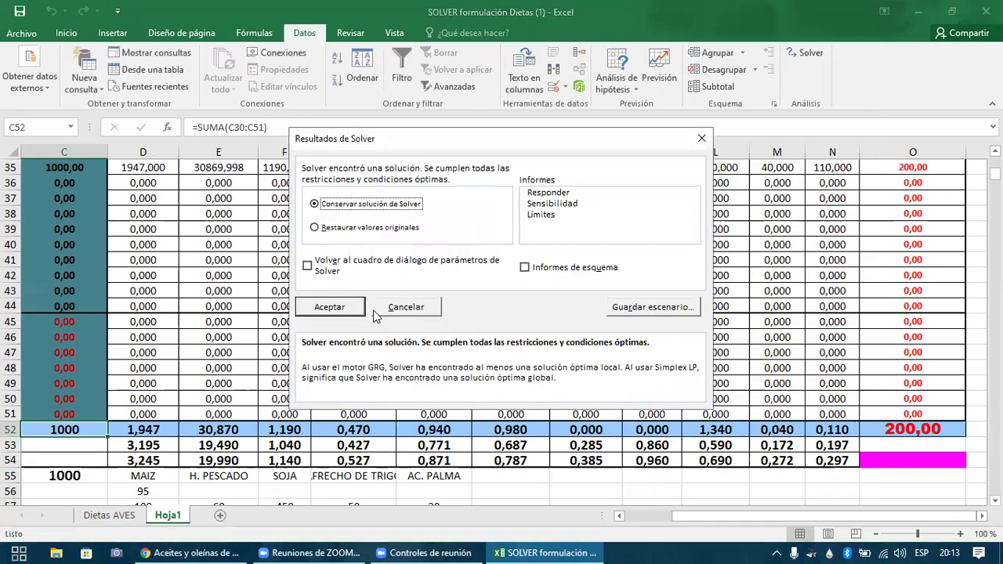
{"action": "key", "text": "Return"}
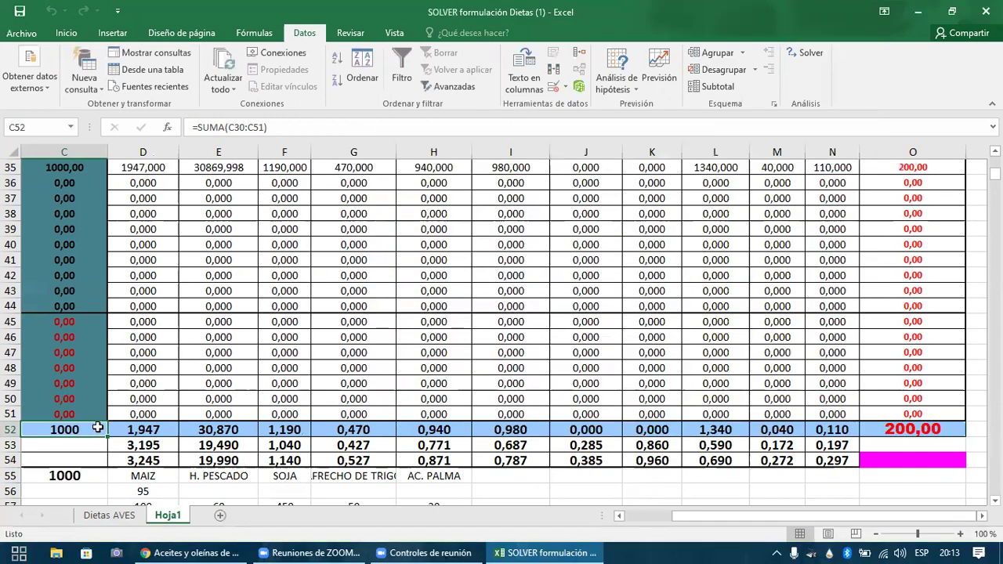
{"action": "key", "text": "Left"}
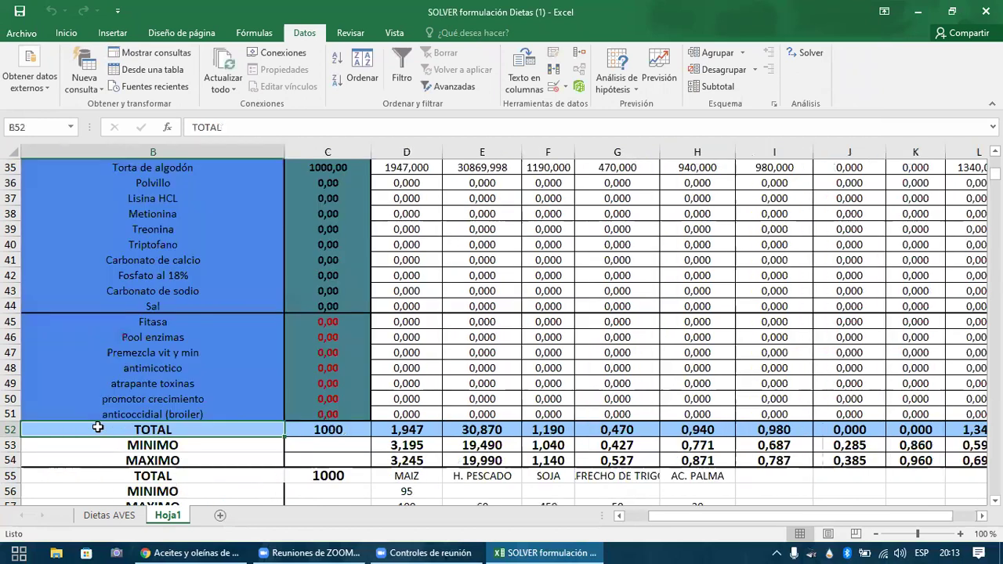
{"action": "key", "text": "Right"}
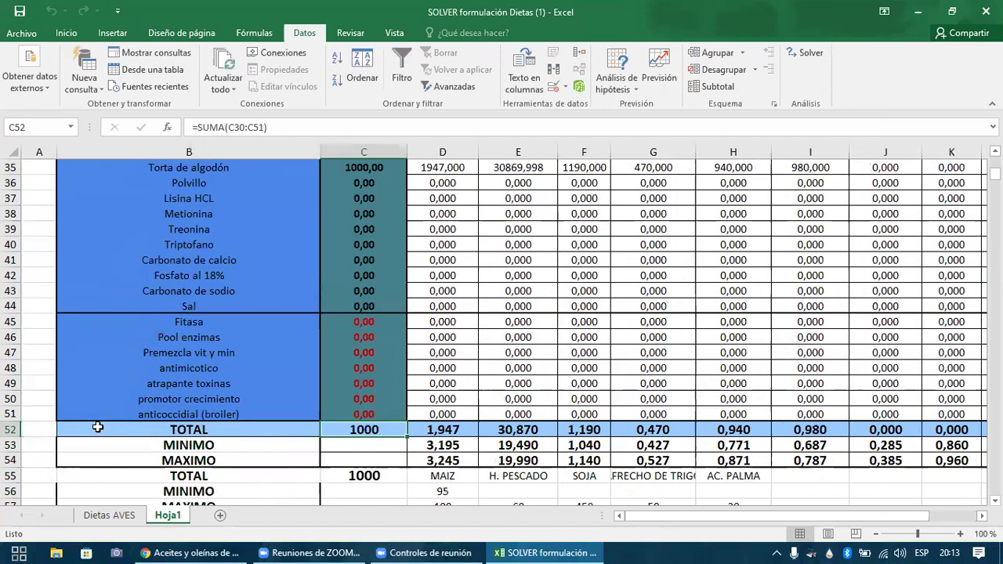
{"action": "key", "text": "Left"}
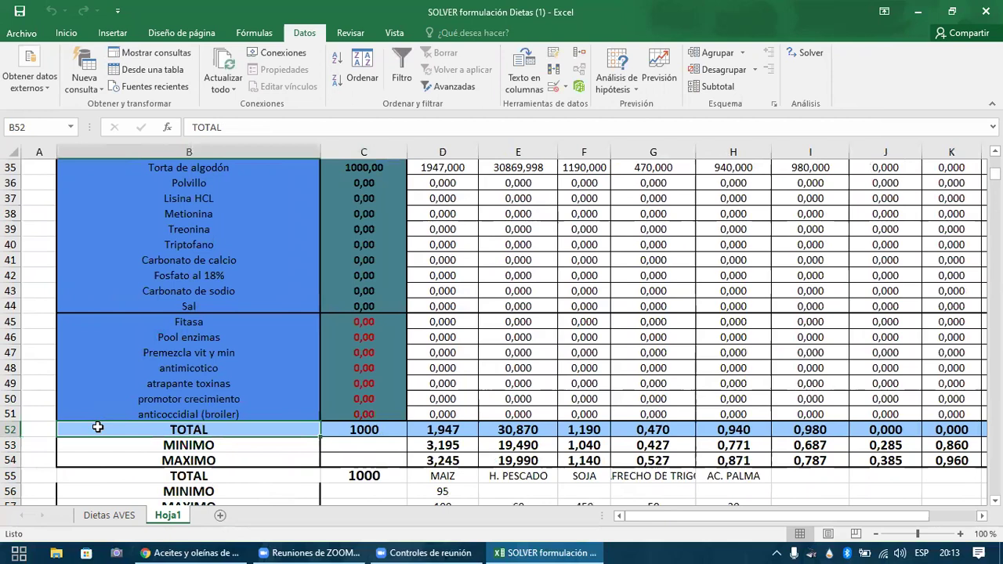
{"action": "key", "text": "Right"}
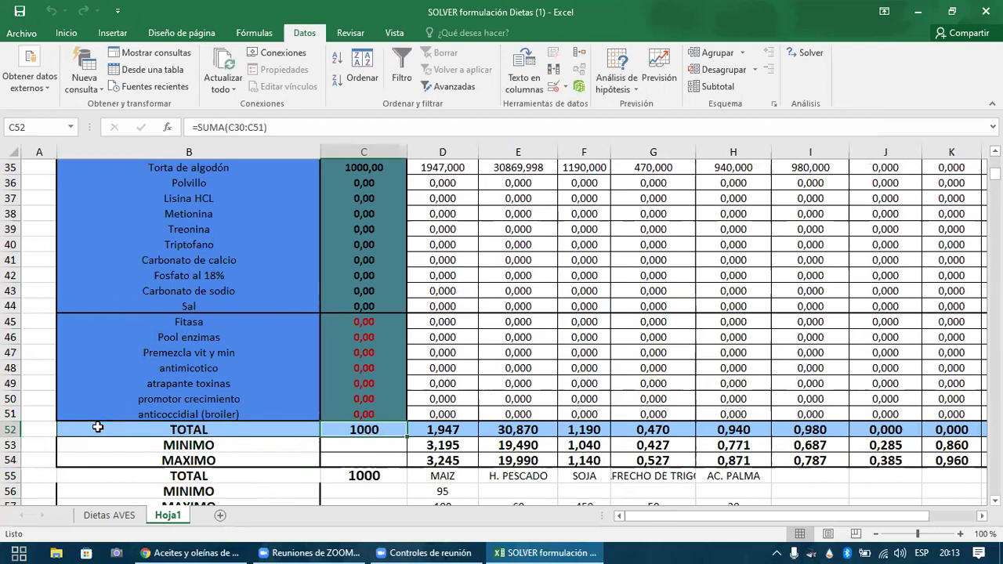
- Go through the kilos assigned to each ingredient in C30:C51 and compare them with the total in C52
{"action": "key", "text": "ctrl+Up"}
{"action": "key", "text": "Down"}
{"action": "key", "text": "Down"}
{"action": "key", "text": "Up"}
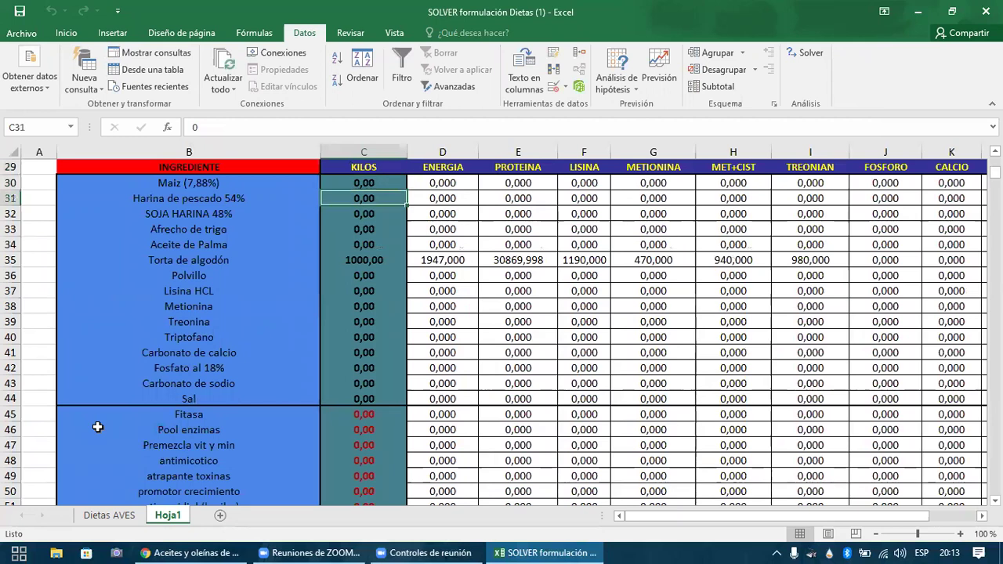
{"action": "key", "text": "Down"}
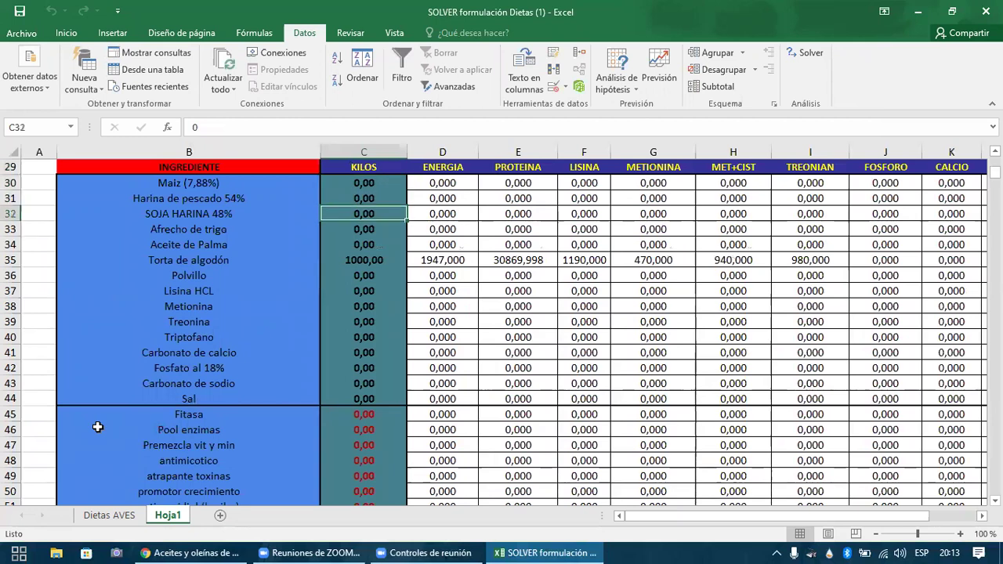
{"action": "key", "text": "Down"}
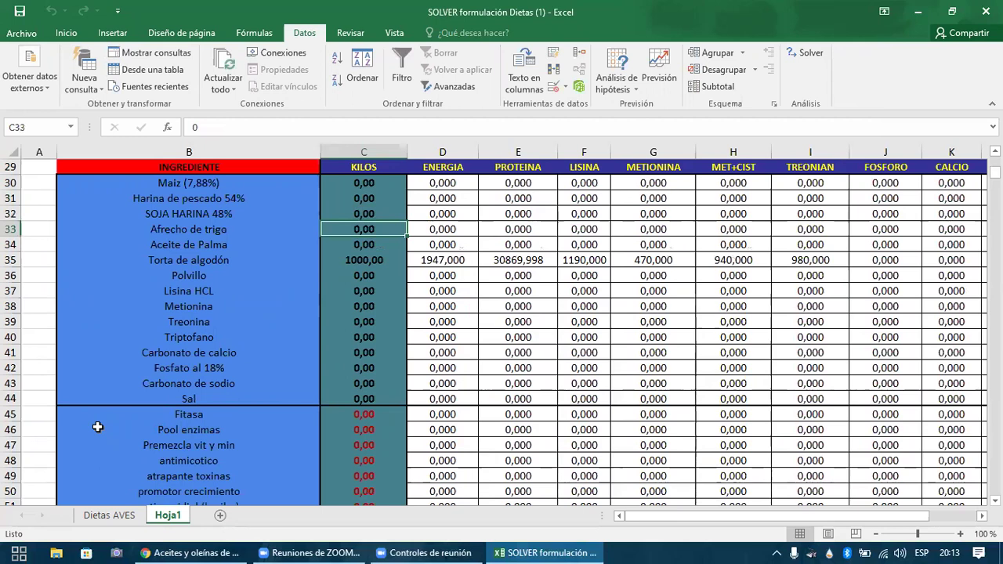
{"action": "key", "text": "Down"}
{"action": "key", "text": "Down"}
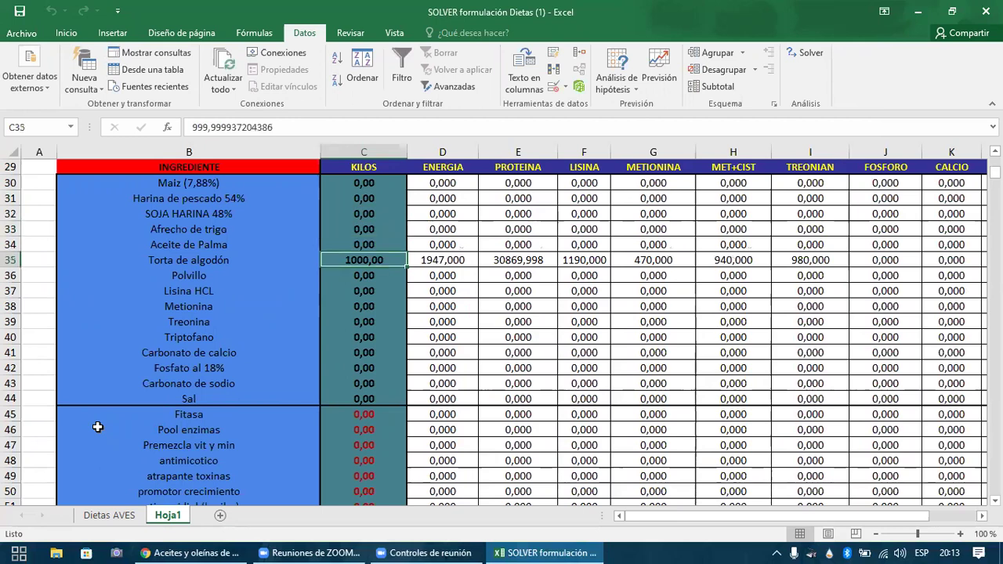
{"action": "key", "text": "Down"}
{"action": "key", "text": "ctrl+Down"}
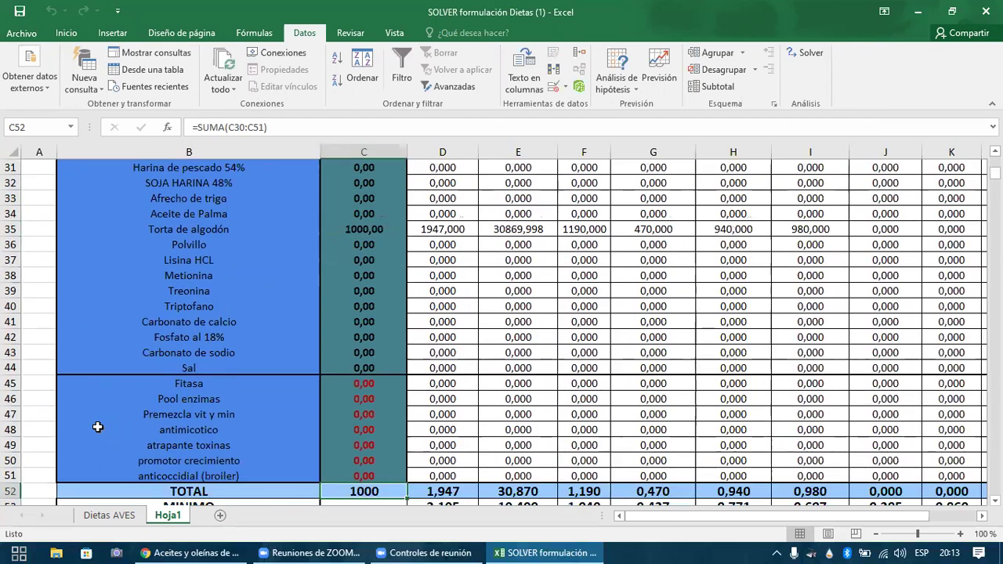
{"action": "key", "text": "Up"}
{"action": "key", "text": "Down"}
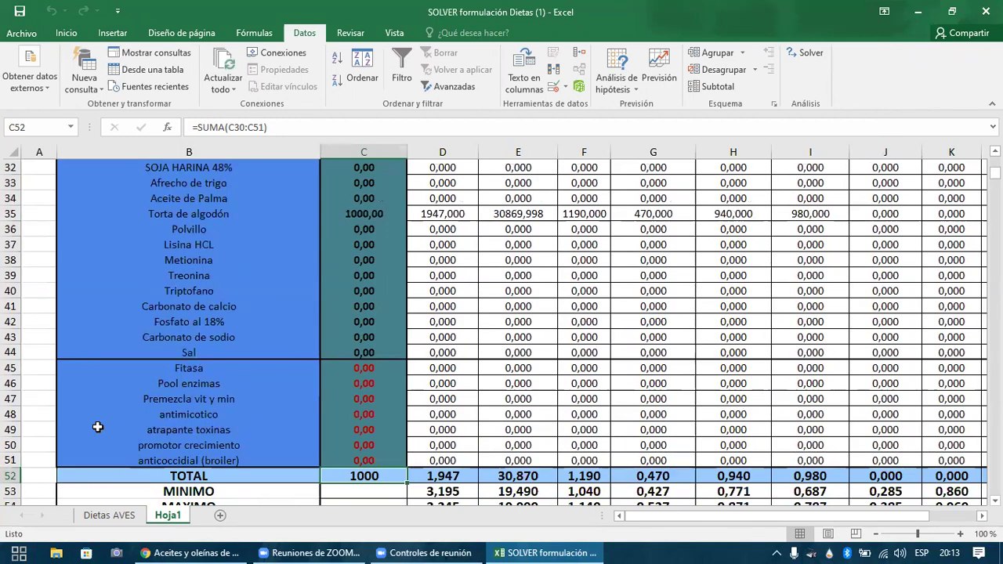
{"action": "key", "text": "Up"}
{"action": "key", "text": "Down"}
{"action": "key", "text": "Down"}
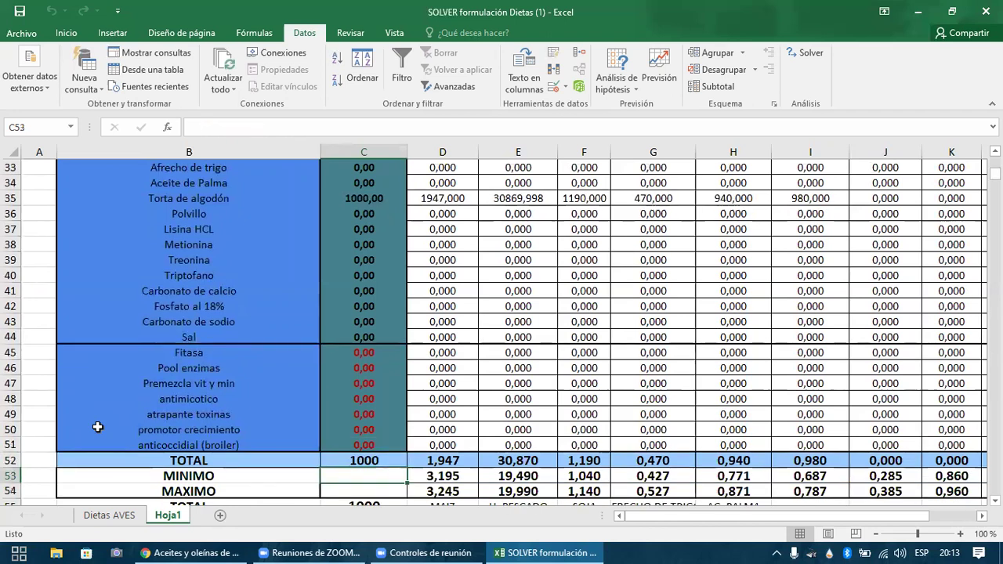
{"action": "key", "text": "Up"}
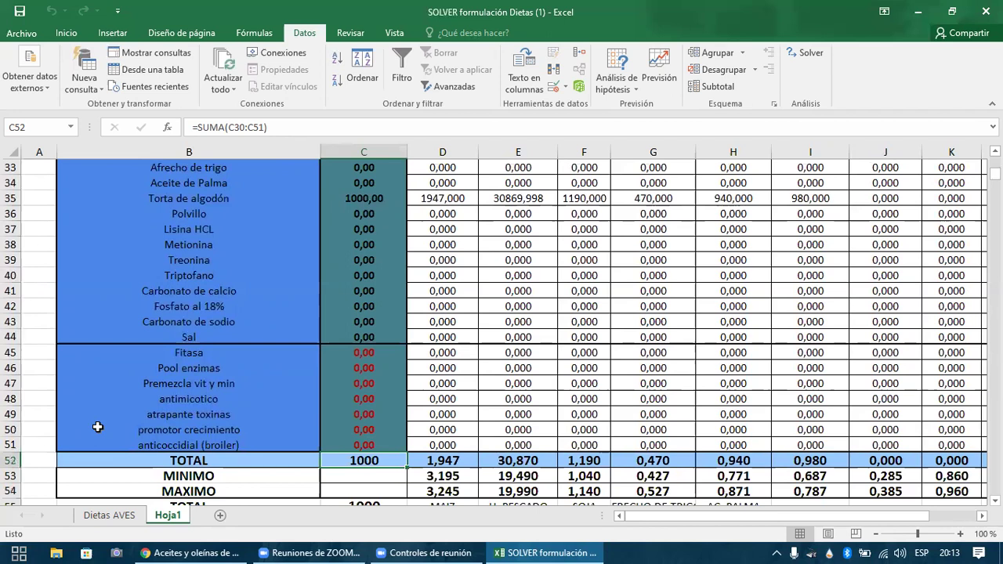
{"action": "key", "text": "Down"}
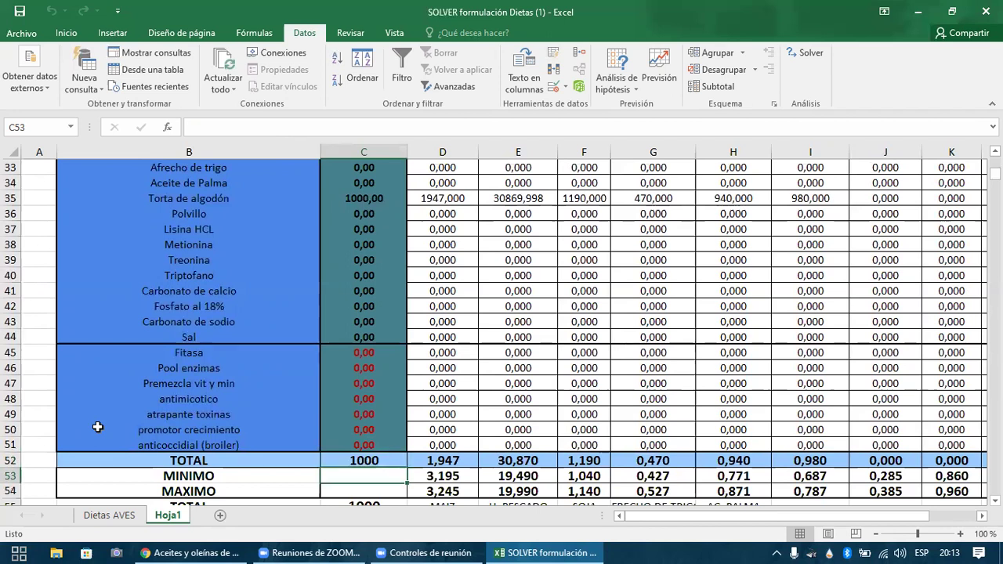
{"action": "key", "text": "Up"}
- Compare the energy total in D52 with its minimum and maximum requirements in D53:D54
{"action": "key", "text": "Right"}
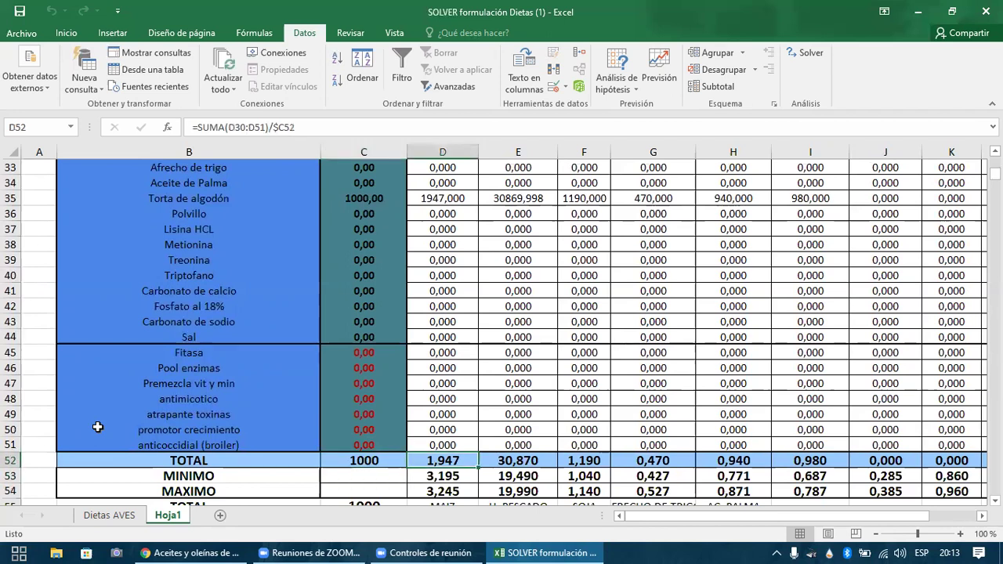
{"action": "key", "text": "Down"}
{"action": "key", "text": "Down"}
{"action": "key", "text": "Down"}
{"action": "key", "text": "Down"}
{"action": "key", "text": "Up"}
{"action": "key", "text": "Up"}
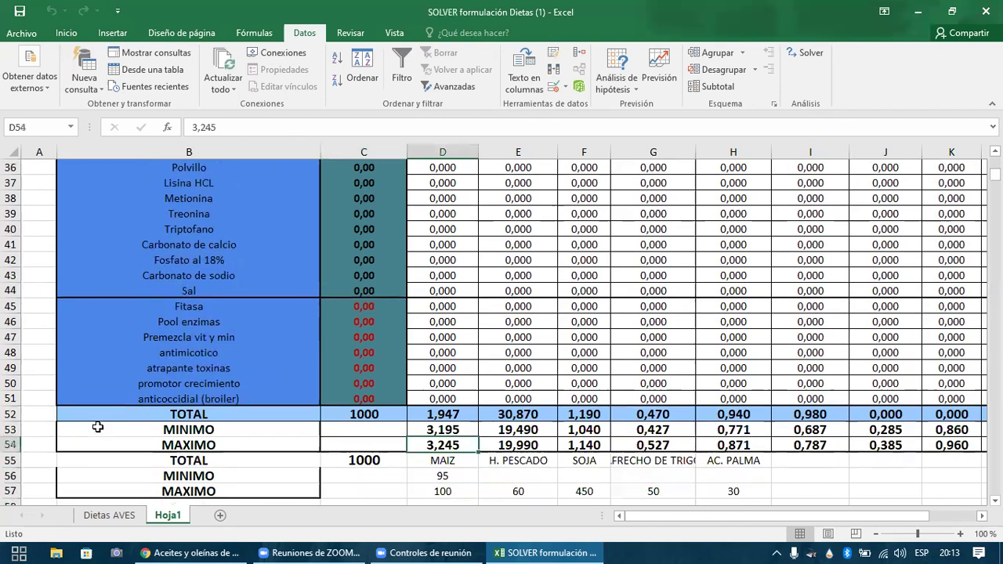
{"action": "key", "text": "Up"}
{"action": "key", "text": "Up"}
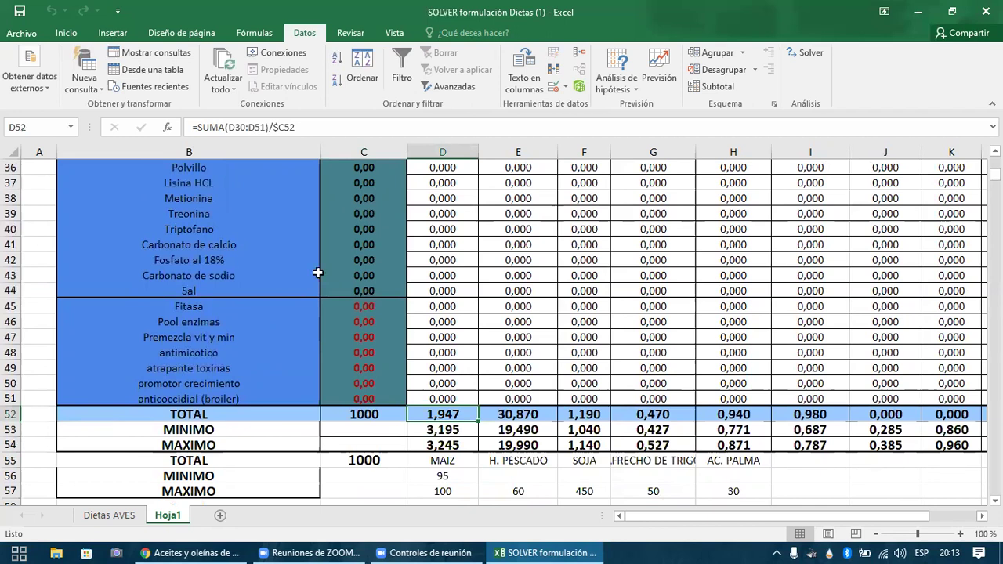
- Add a Solver constraint requiring the energy total in D52 to be >= its minimum in D53
{"action": "left_click", "coordinate": [808, 55]}
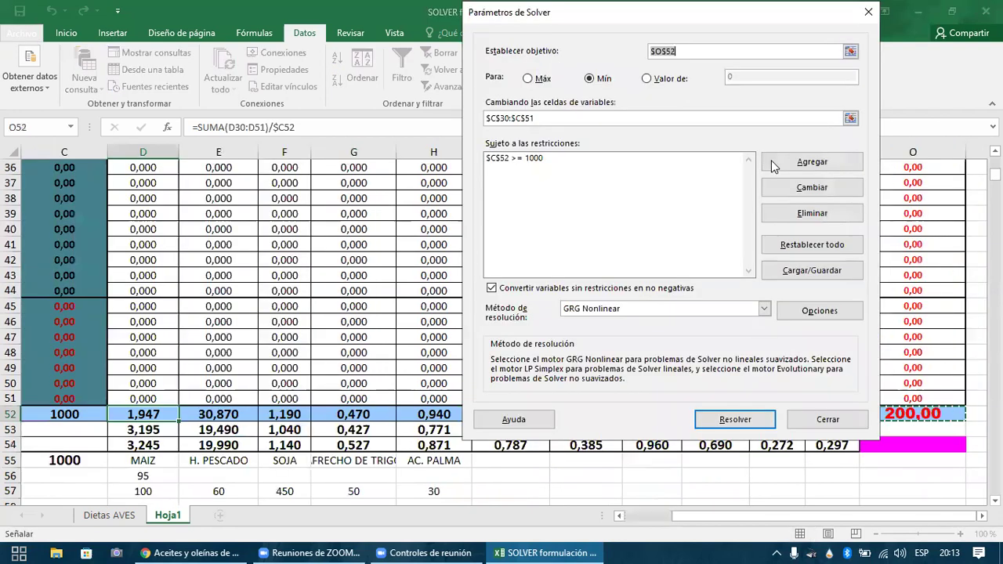
{"action": "left_click", "coordinate": [771, 159]}
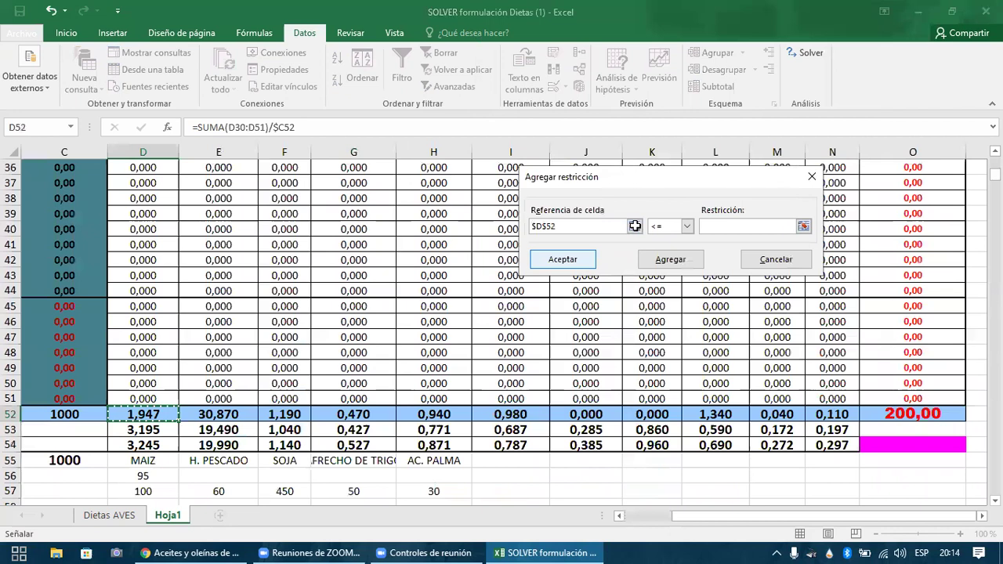
{"action": "left_click", "coordinate": [728, 257]}
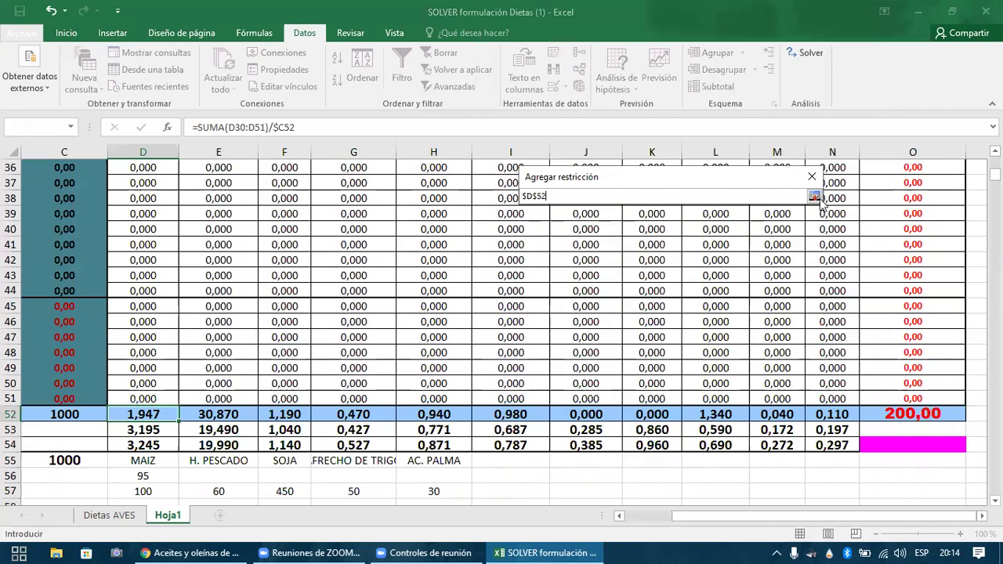
{"action": "key", "text": "Return"}
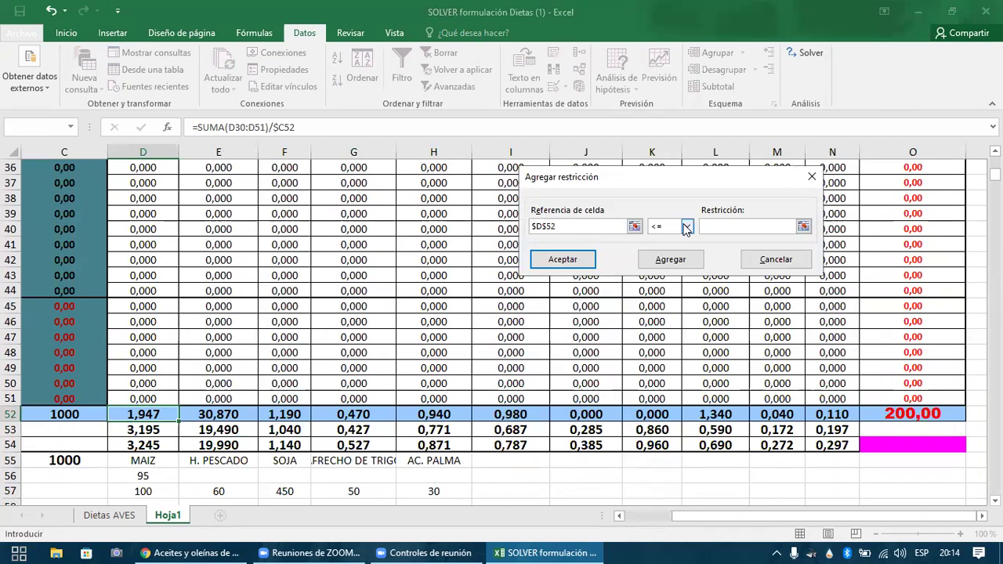
{"action": "left_click", "coordinate": [686, 228]}
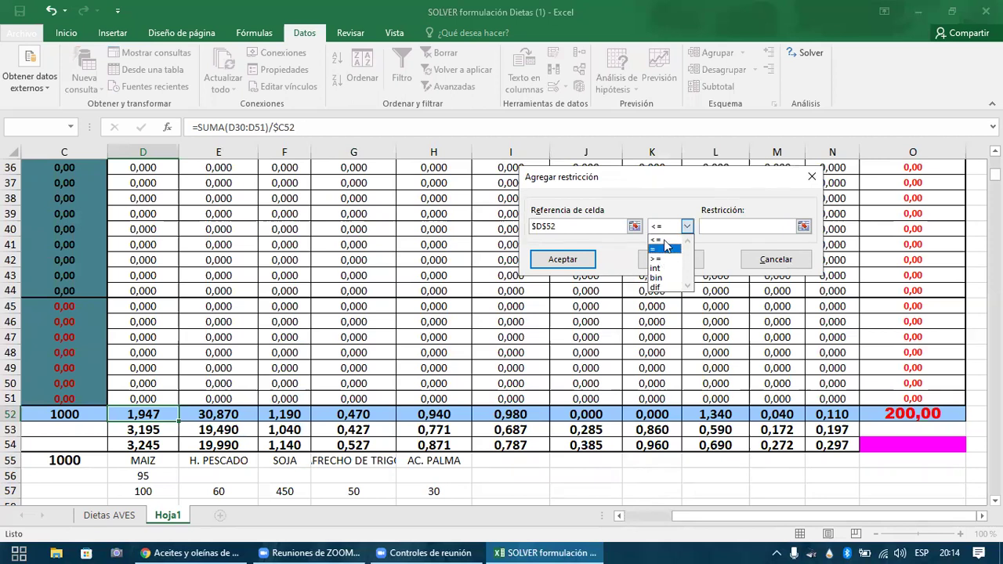
{"action": "left_click", "coordinate": [801, 227]}
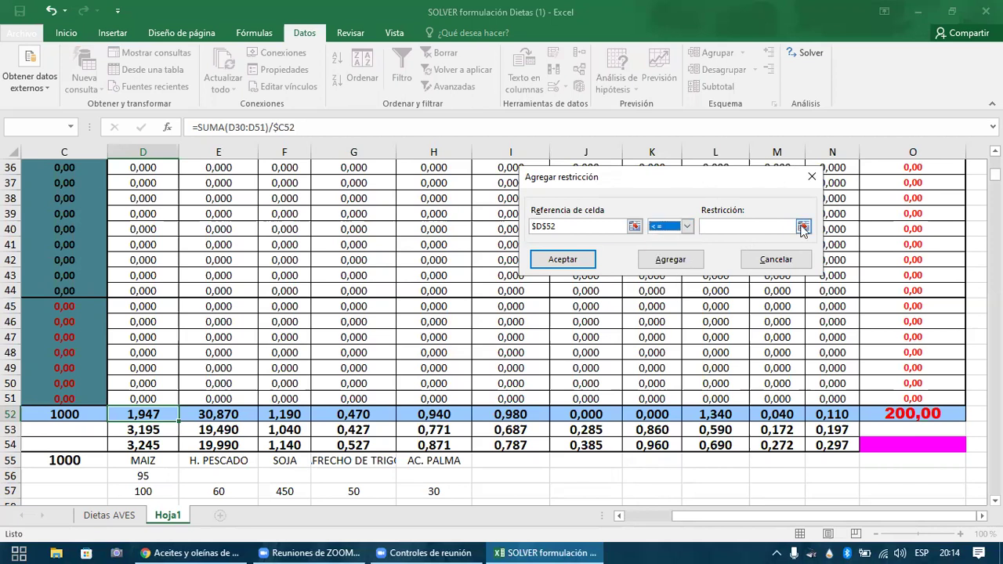
{"action": "left_click", "coordinate": [802, 227]}
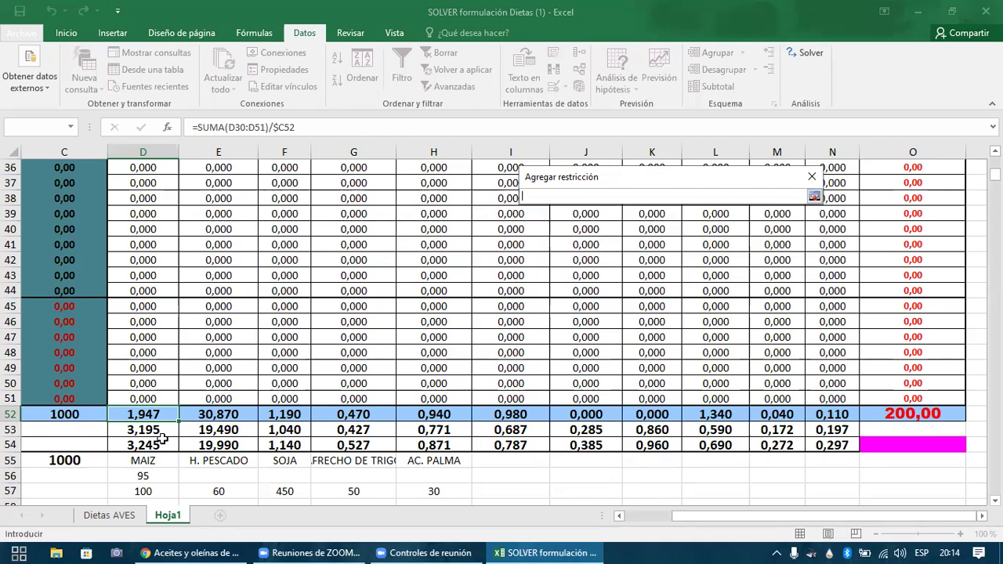
{"action": "left_click", "coordinate": [814, 196]}
{"action": "left_click", "coordinate": [687, 227]}
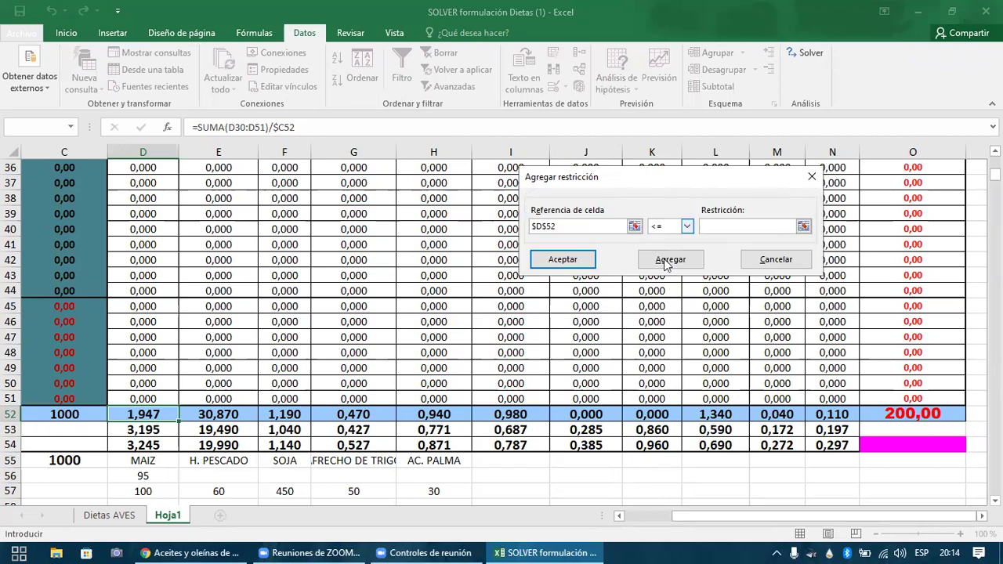
{"action": "left_click", "coordinate": [791, 226]}
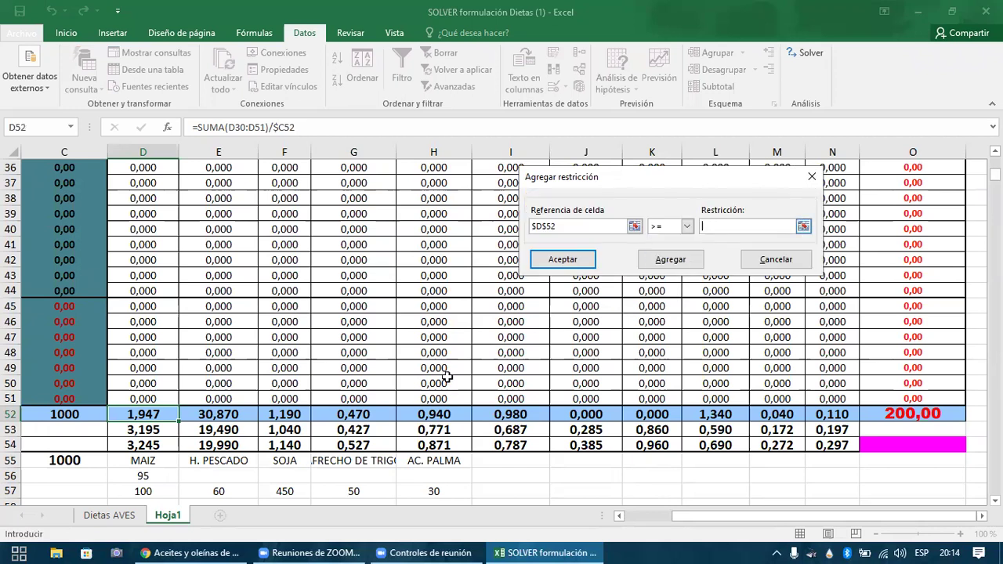
{"action": "left_click", "coordinate": [167, 431]}
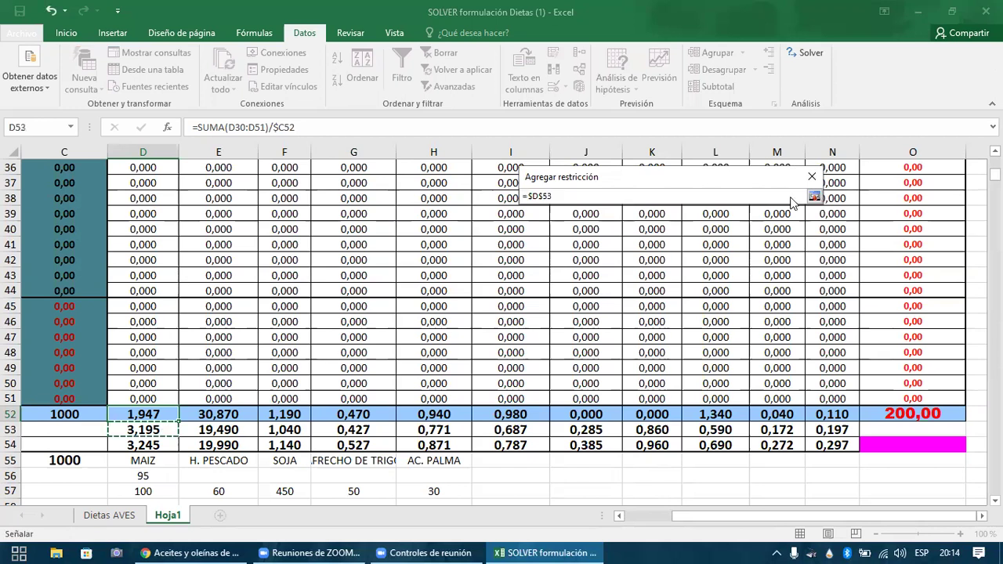
{"action": "left_click", "coordinate": [814, 196]}
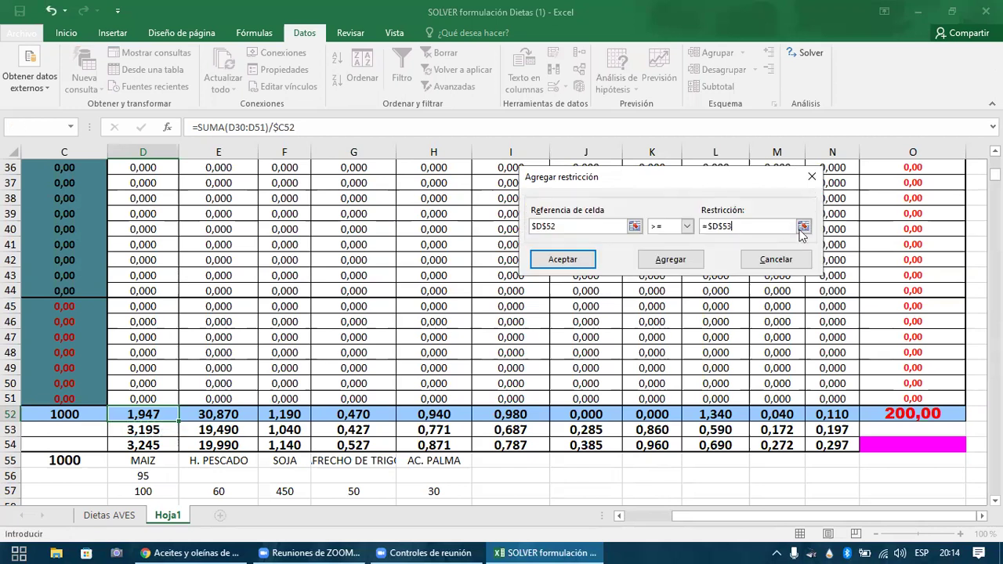
{"action": "left_click", "coordinate": [693, 263]}
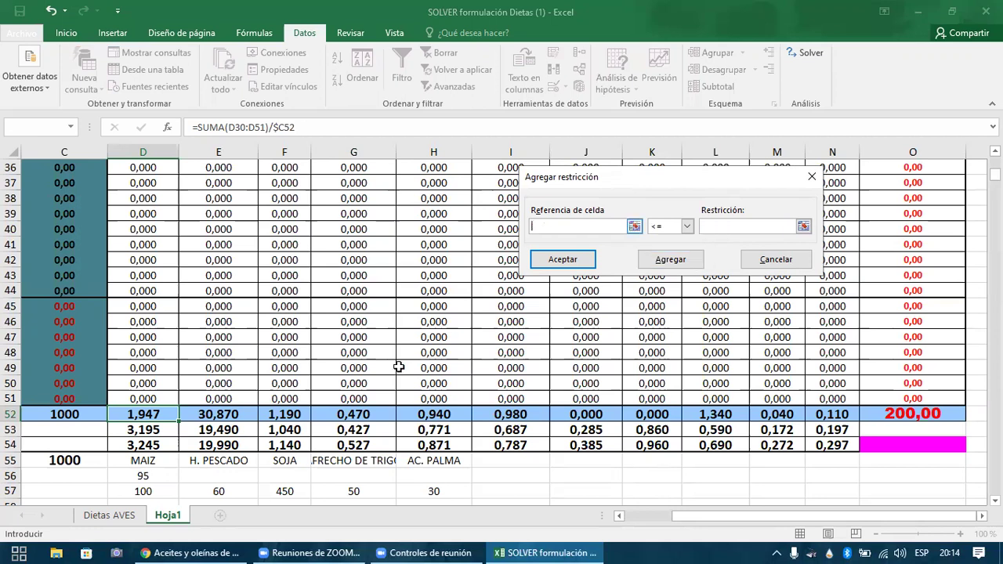
- Add a Solver constraint requiring the energy total in D52 to be <= its maximum in D54
{"action": "left_click", "coordinate": [165, 415]}
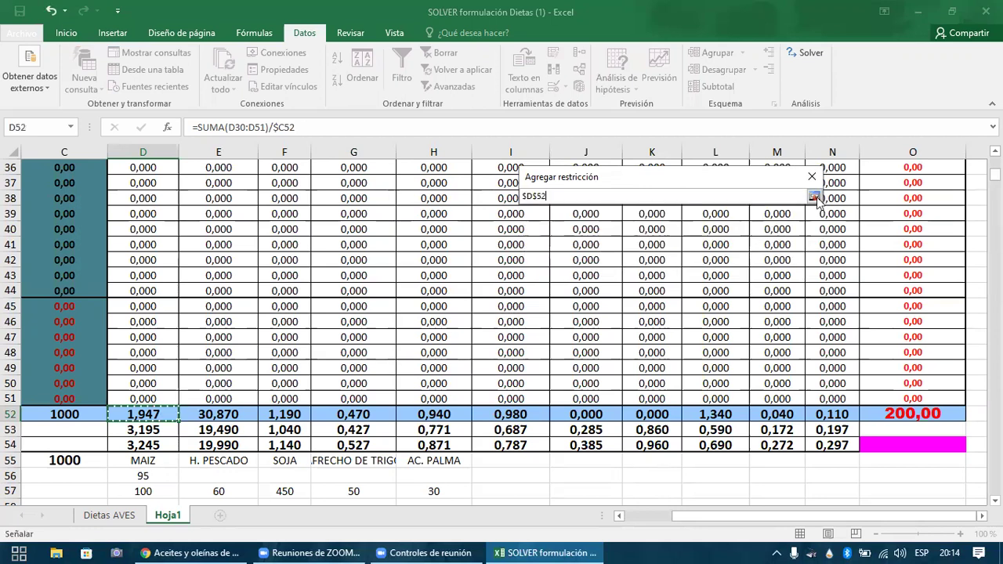
{"action": "key", "text": "Return"}
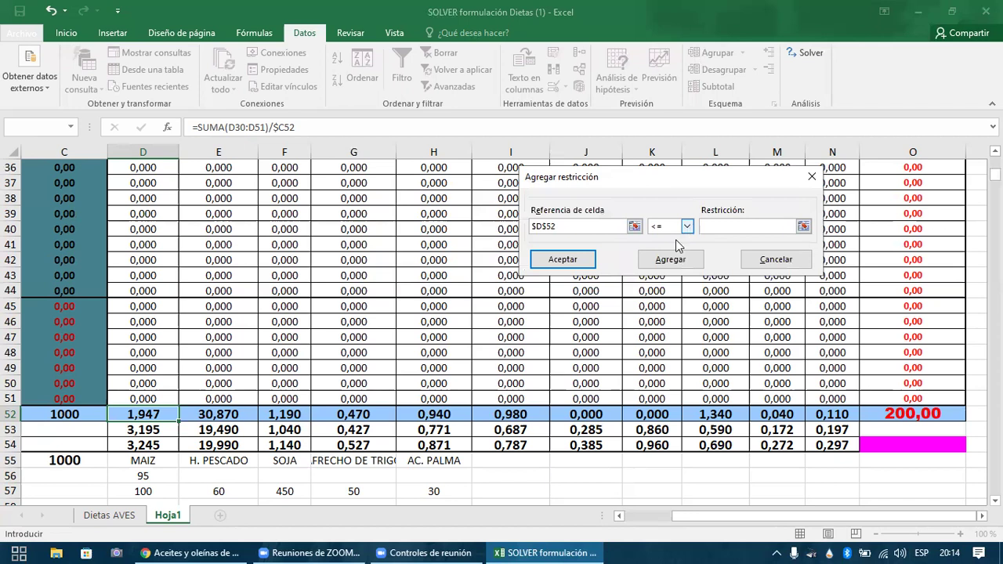
{"action": "left_click", "coordinate": [682, 227]}
{"action": "left_click", "coordinate": [658, 258]}
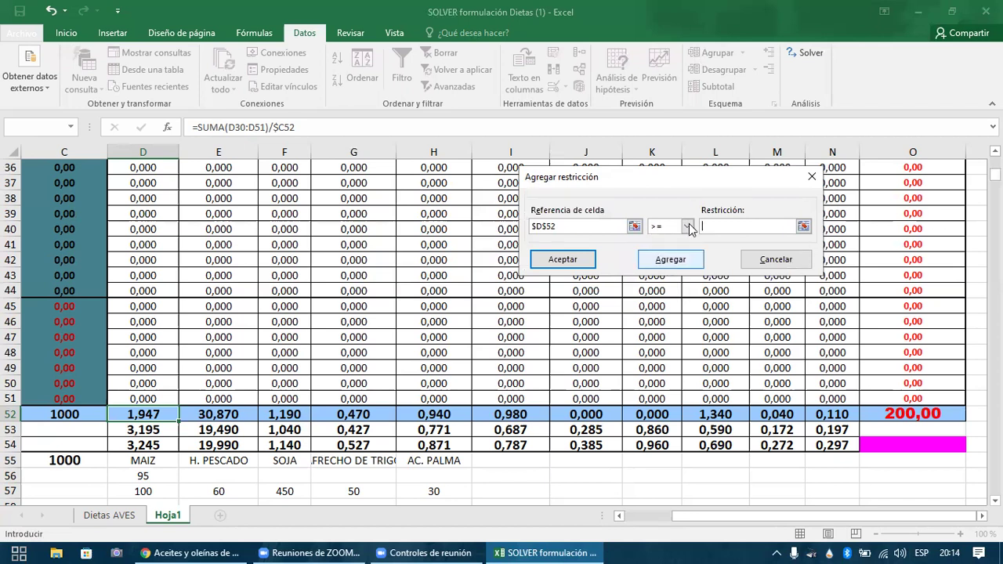
{"action": "left_click", "coordinate": [688, 229]}
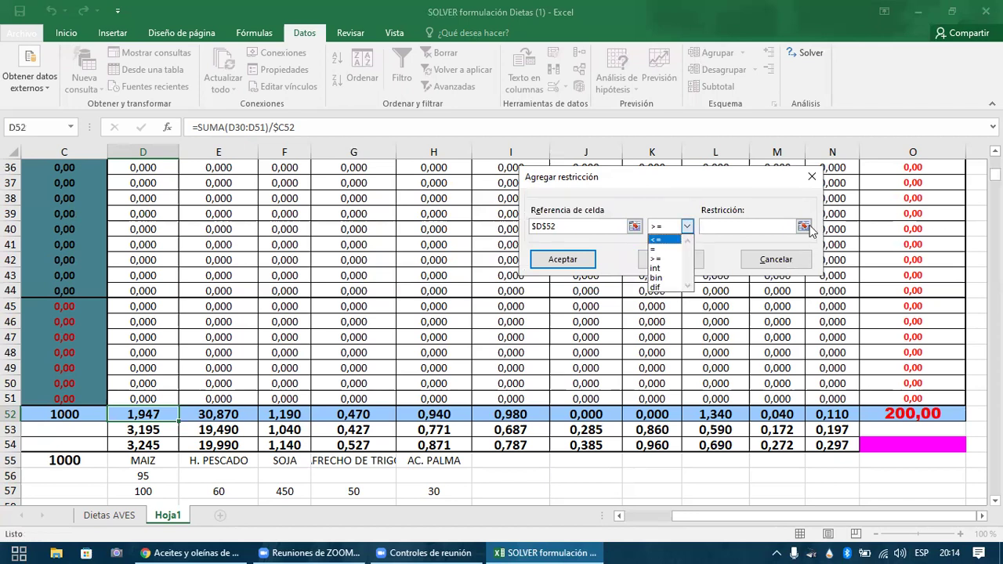
{"action": "left_click", "coordinate": [644, 326]}
{"action": "left_click", "coordinate": [171, 439]}
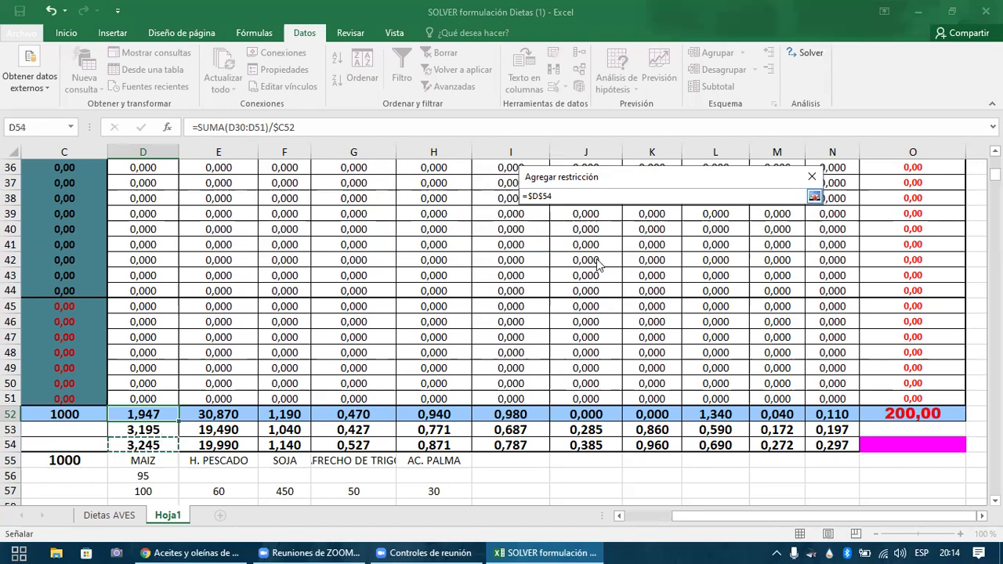
{"action": "key", "text": "Return"}
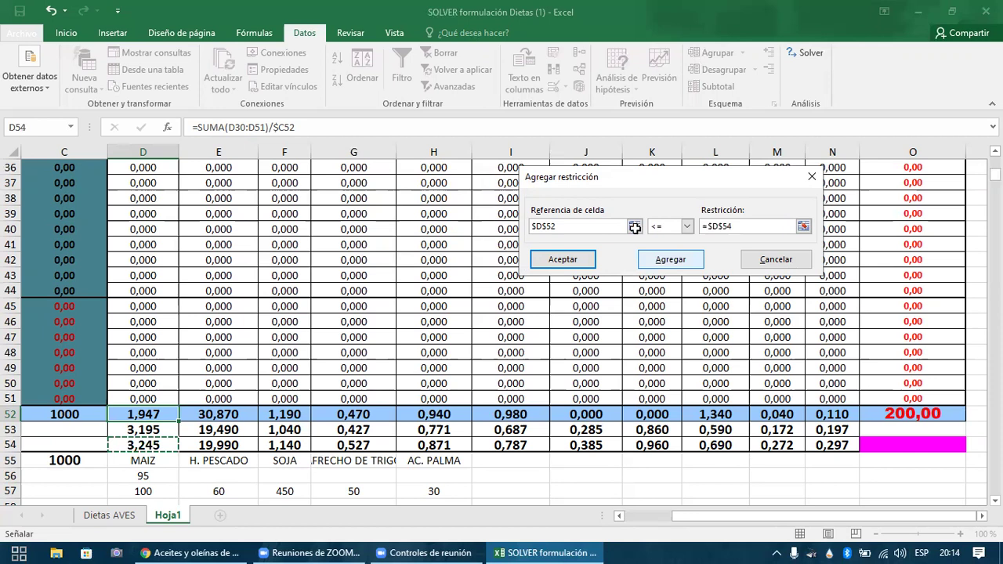
{"action": "left_click", "coordinate": [647, 265]}
- Define a Solver constraint requiring the nutrient total in E52 to be >= its minimum in E53
{"action": "left_click", "coordinate": [240, 414]}
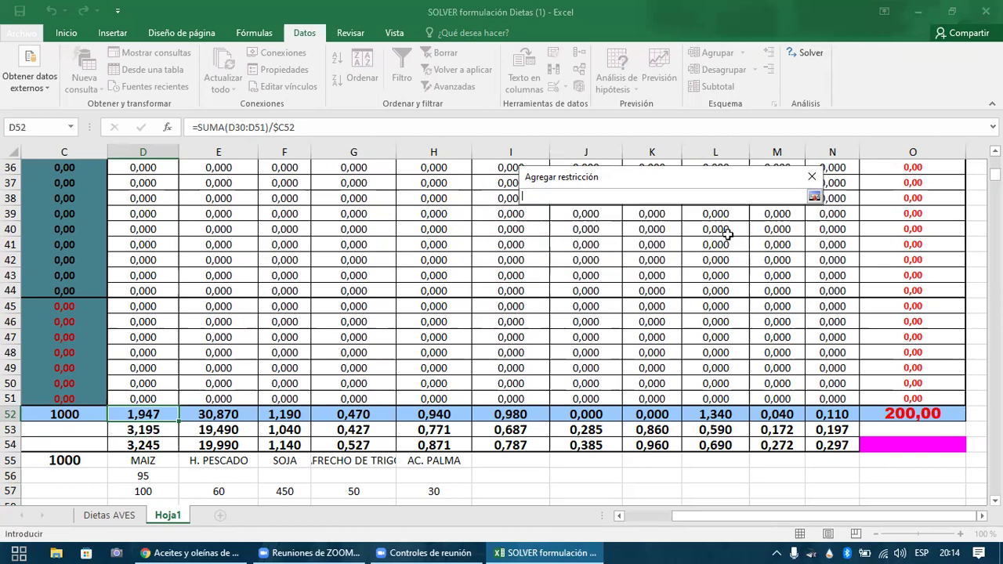
{"action": "key", "text": "Return"}
{"action": "left_click", "coordinate": [687, 225]}
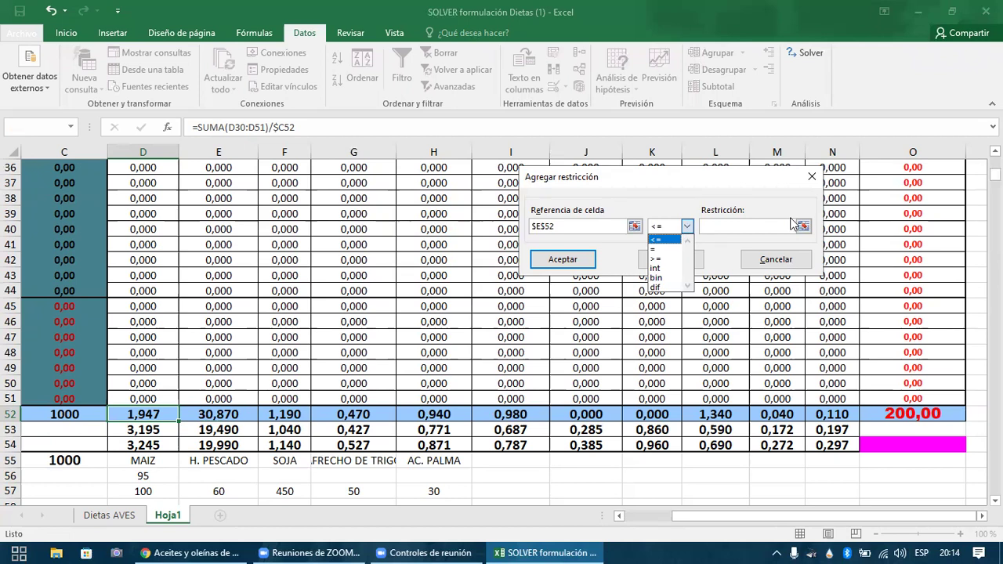
{"action": "left_click", "coordinate": [269, 430]}
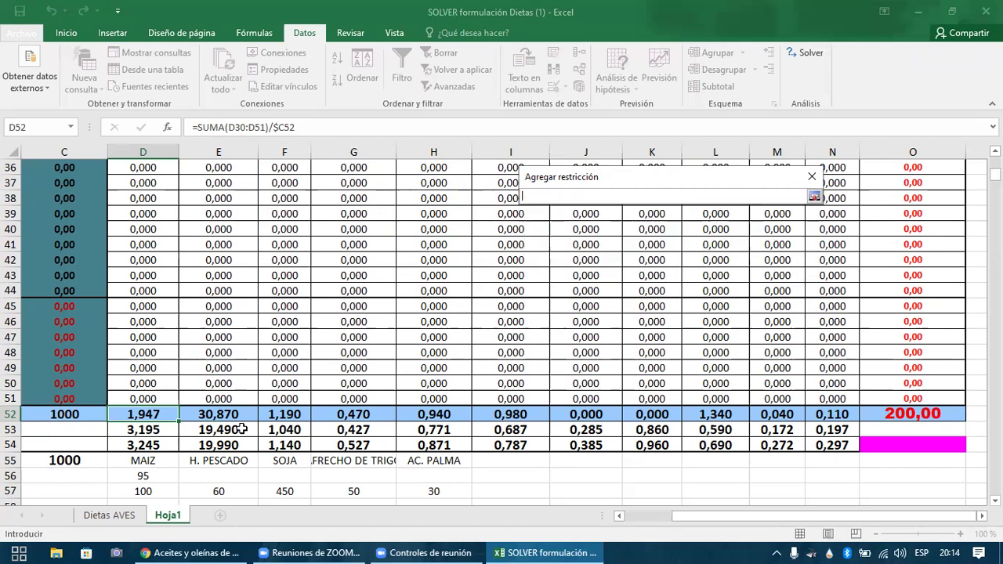
{"action": "left_click", "coordinate": [243, 429]}
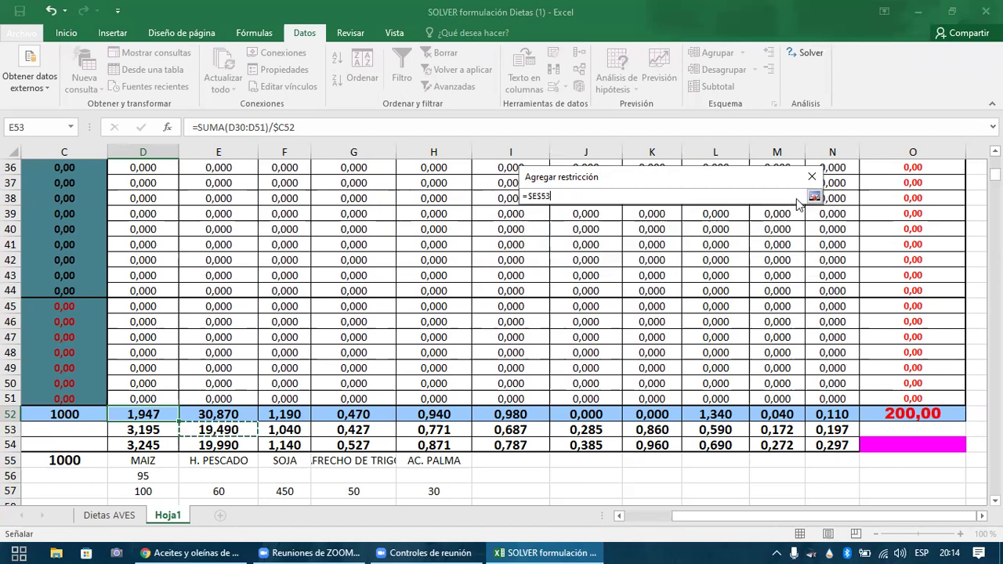
{"action": "left_click", "coordinate": [811, 198]}
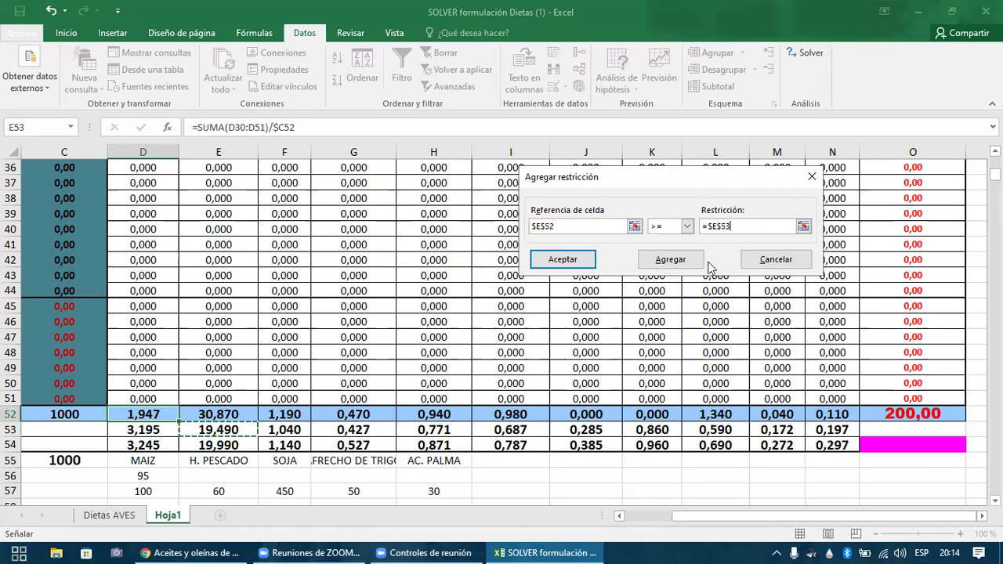
- Enter the minimum constraint for column E again, with E52 >= E53, and add it to the Solver model
{"action": "left_click", "coordinate": [635, 226]}
{"action": "left_click", "coordinate": [218, 414]}
{"action": "left_click", "coordinate": [814, 196]}
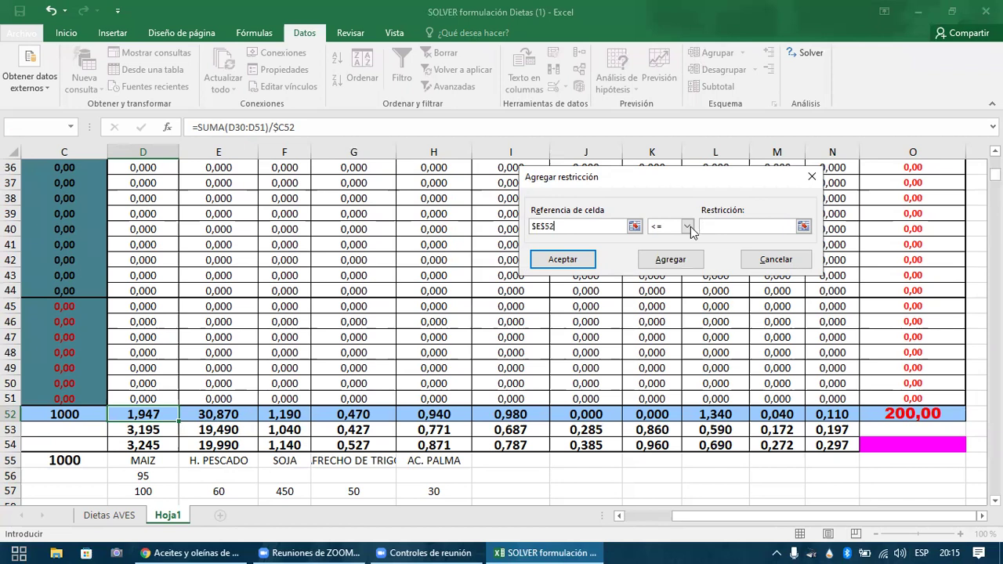
{"action": "left_click", "coordinate": [687, 226]}
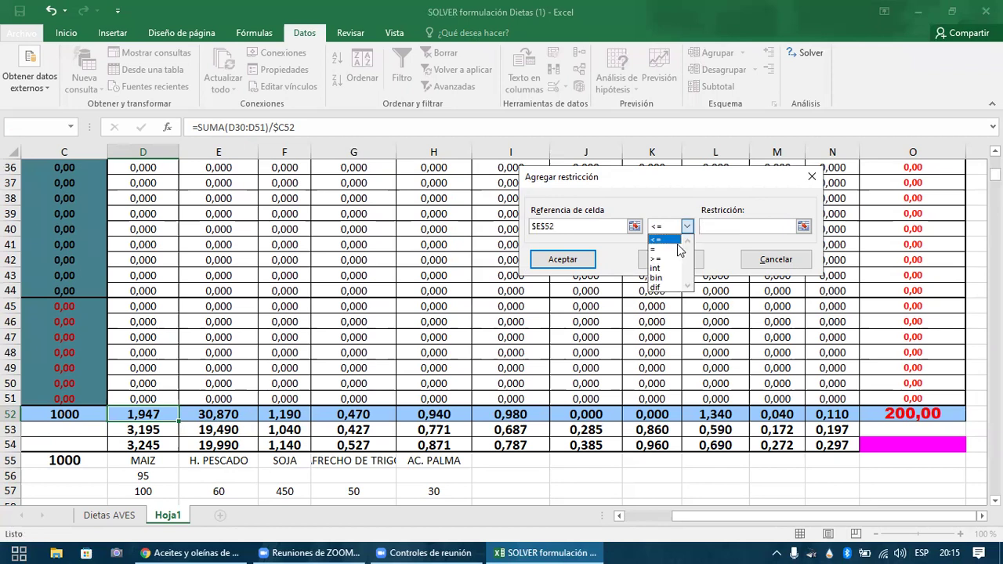
{"action": "left_click", "coordinate": [553, 385]}
{"action": "left_click", "coordinate": [242, 430]}
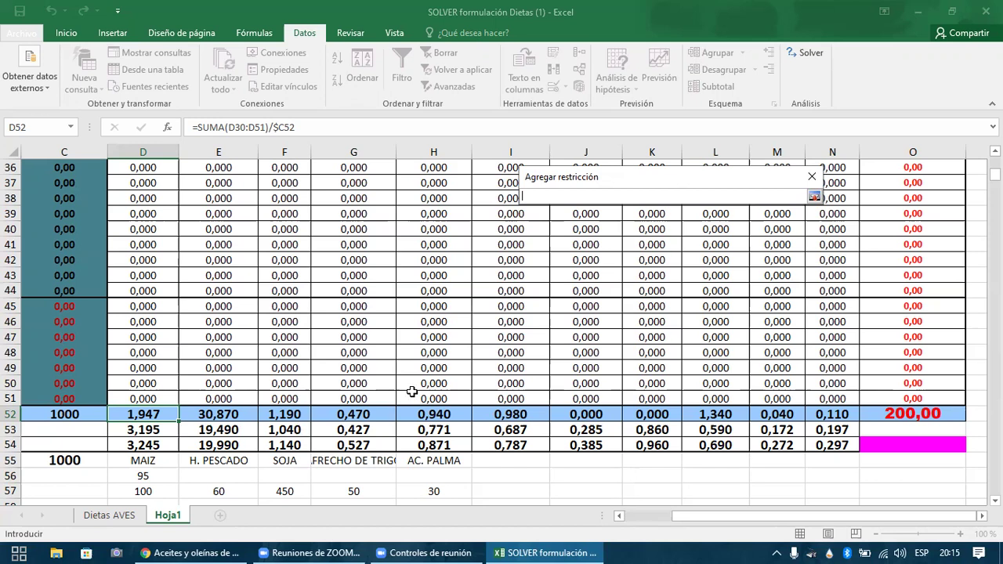
{"action": "left_click", "coordinate": [814, 198]}
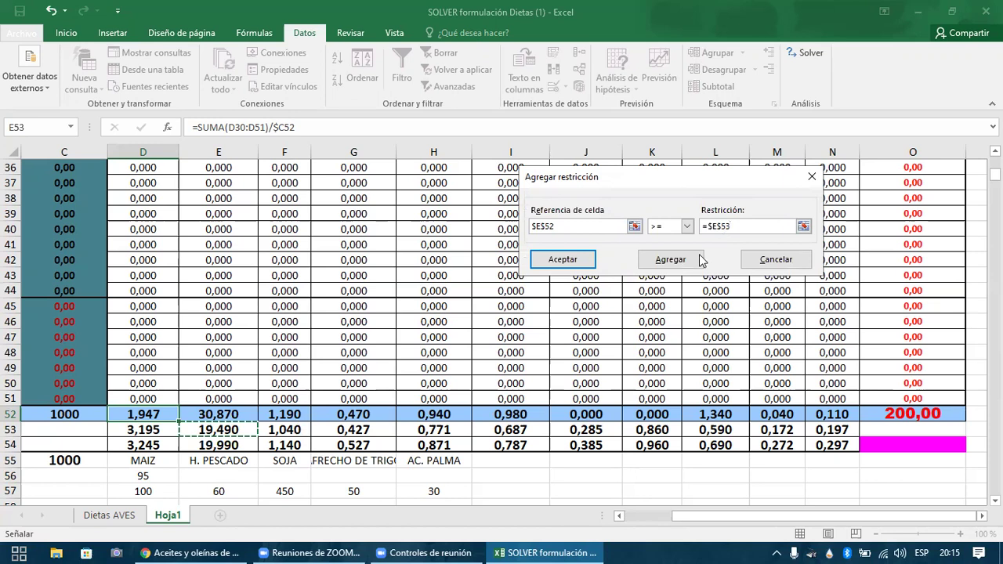
{"action": "left_click", "coordinate": [671, 259]}
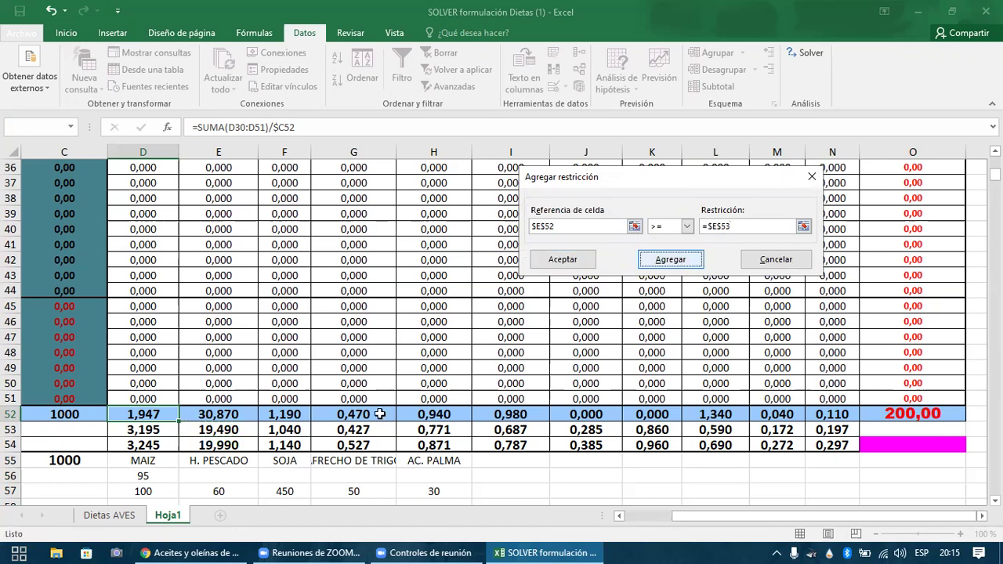
- Add a Solver constraint requiring the nutrient total in E52 to be <= its maximum in E54
{"action": "left_click", "coordinate": [238, 414]}
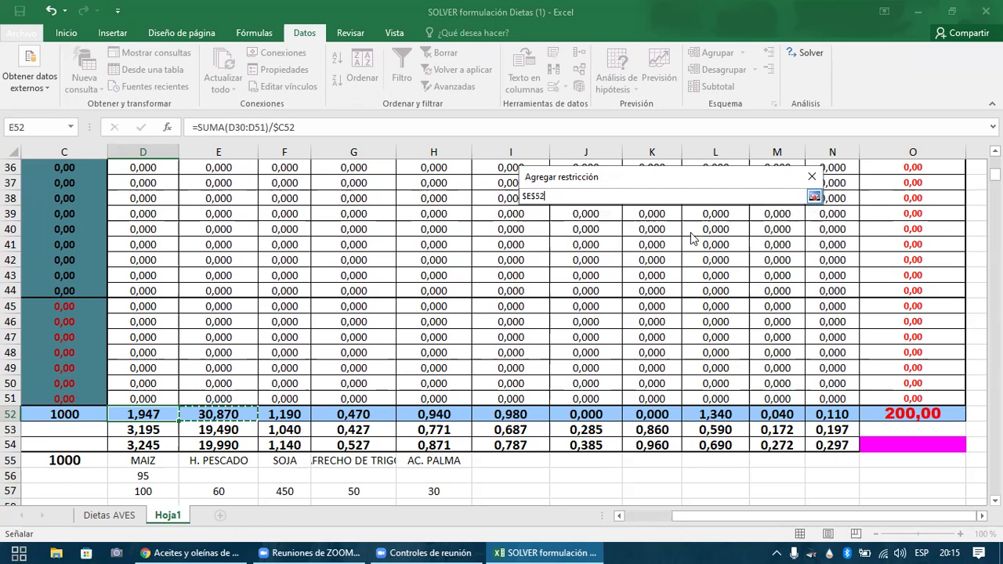
{"action": "key", "text": "Return"}
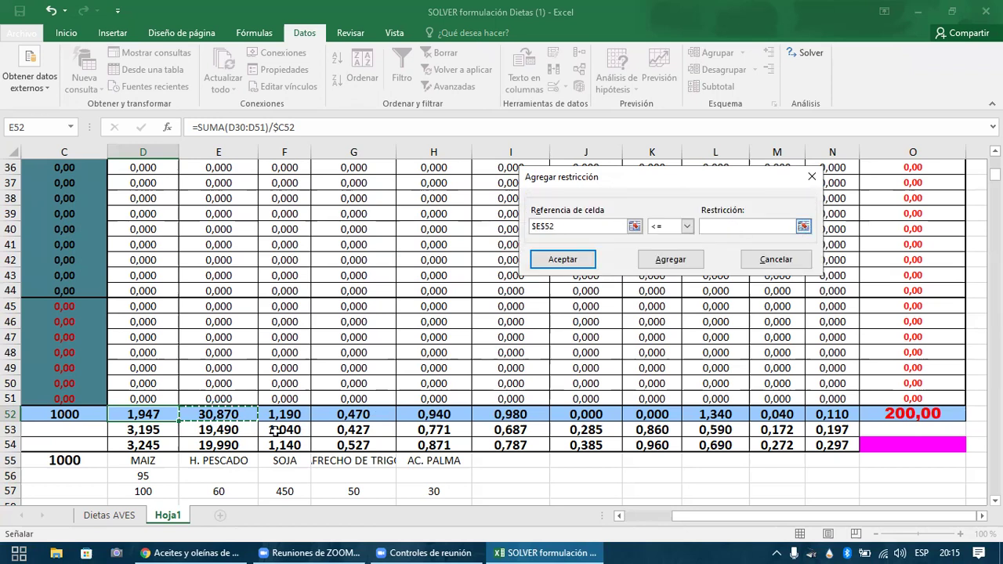
{"action": "left_click", "coordinate": [248, 442]}
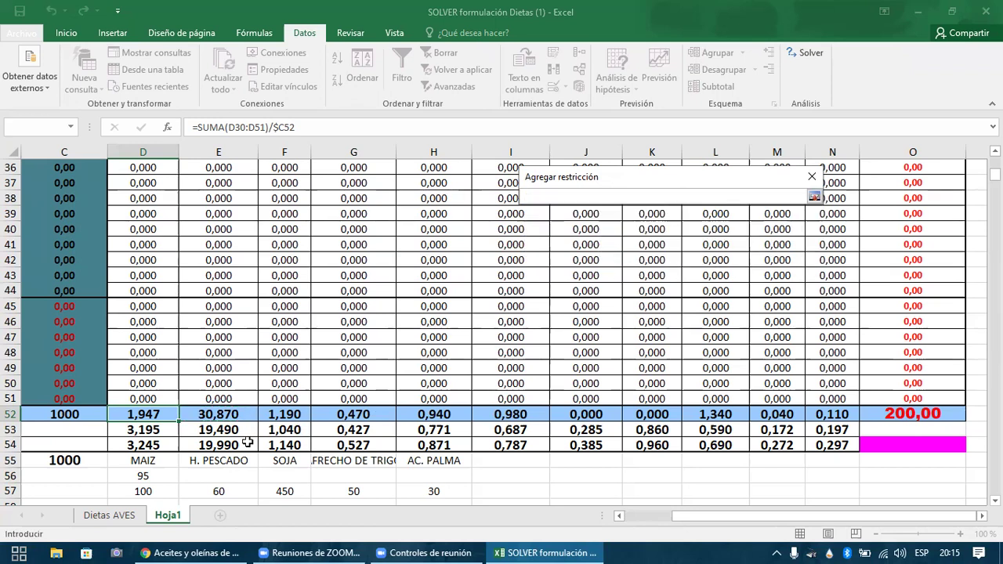
{"action": "left_click", "coordinate": [814, 197]}
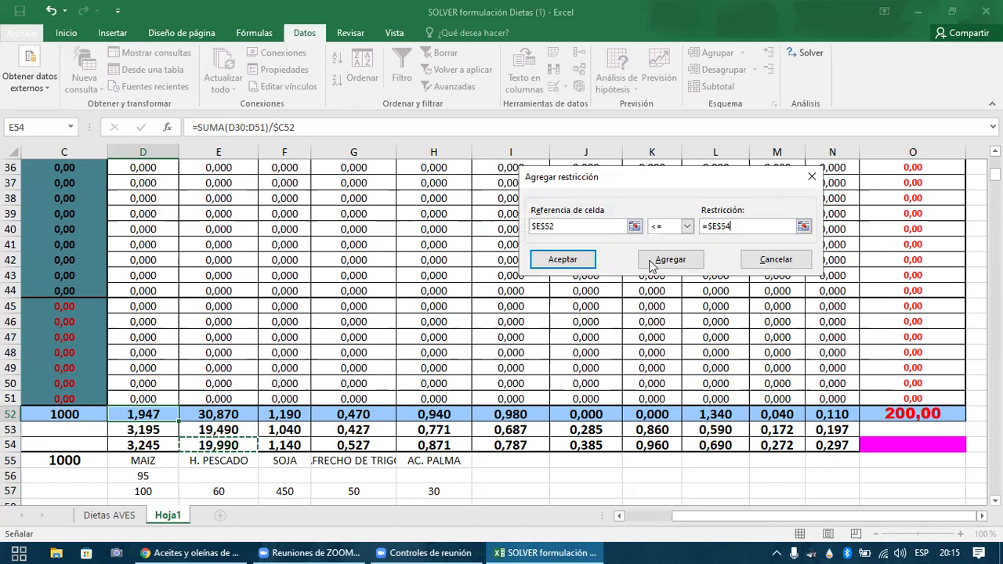
{"action": "left_click", "coordinate": [657, 262]}
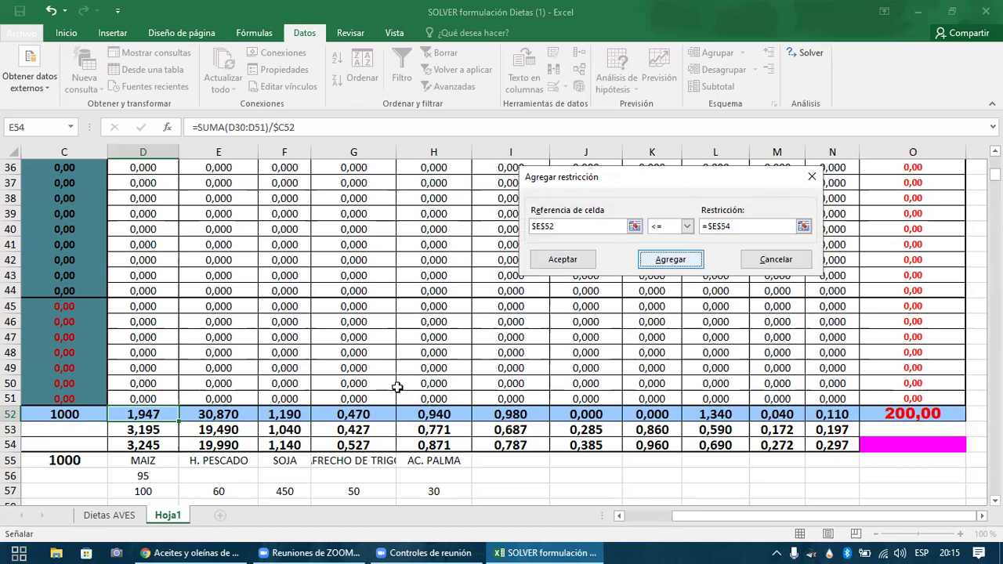
- Add a Solver constraint requiring the lysine total in F52 to be >= its minimum in F53
{"action": "left_click", "coordinate": [306, 414]}
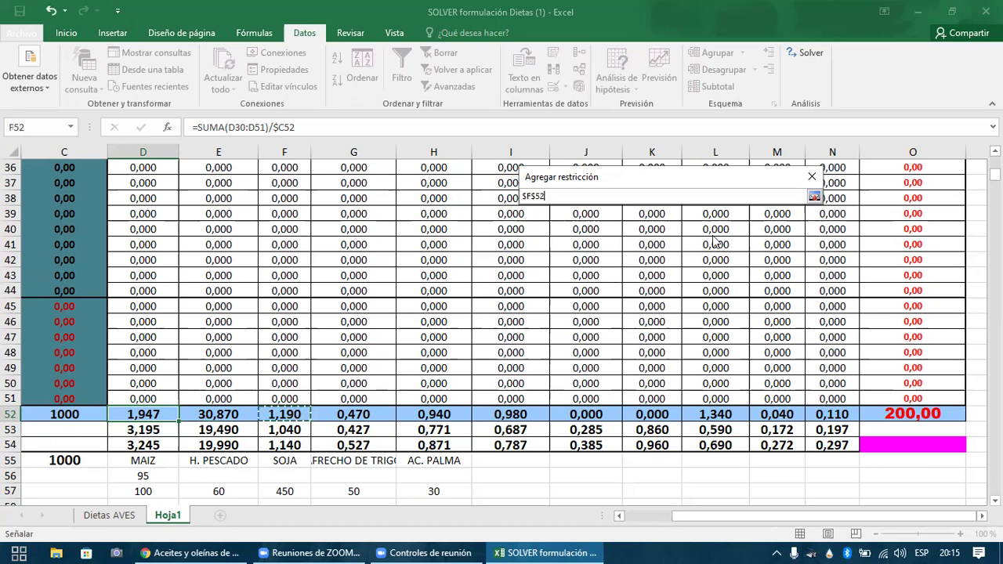
{"action": "left_click", "coordinate": [814, 197]}
{"action": "left_click", "coordinate": [686, 226]}
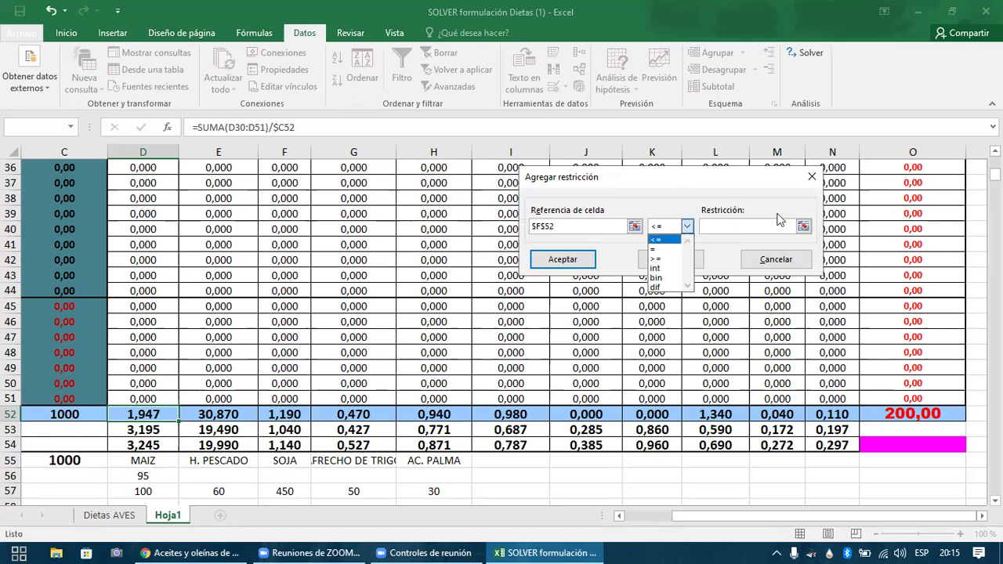
{"action": "key", "text": "Down"}
{"action": "key", "text": "Down"}
{"action": "left_click", "coordinate": [803, 225]}
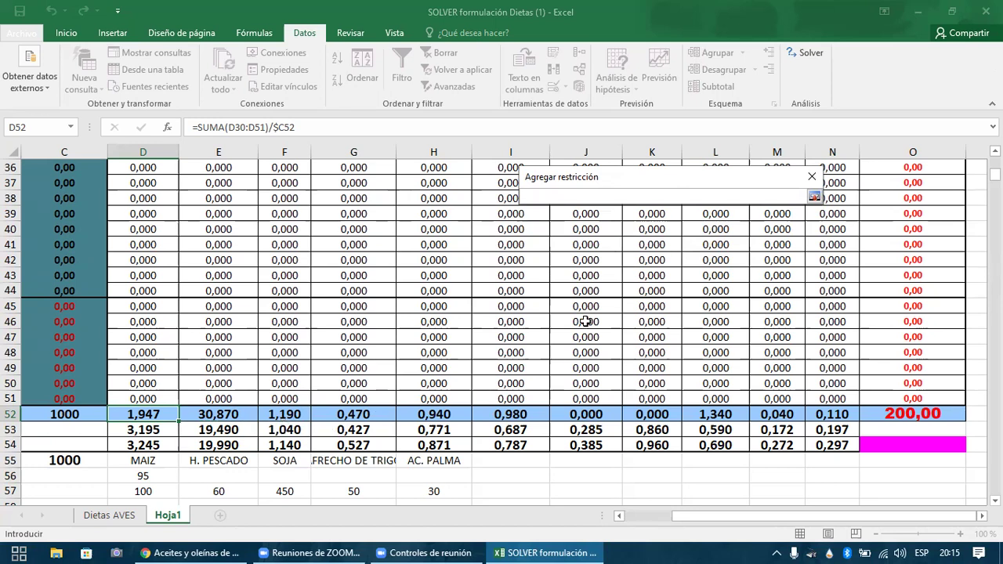
{"action": "left_click", "coordinate": [690, 263]}
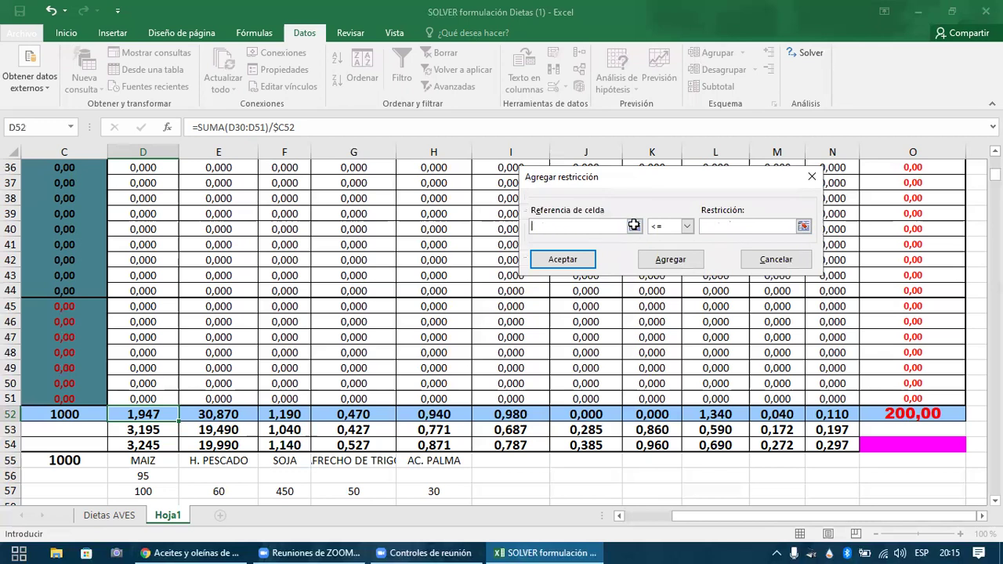
- Add a Solver constraint requiring the lysine total in F52 to be <= its maximum in F54
{"action": "left_click", "coordinate": [562, 313]}
{"action": "left_click", "coordinate": [814, 196]}
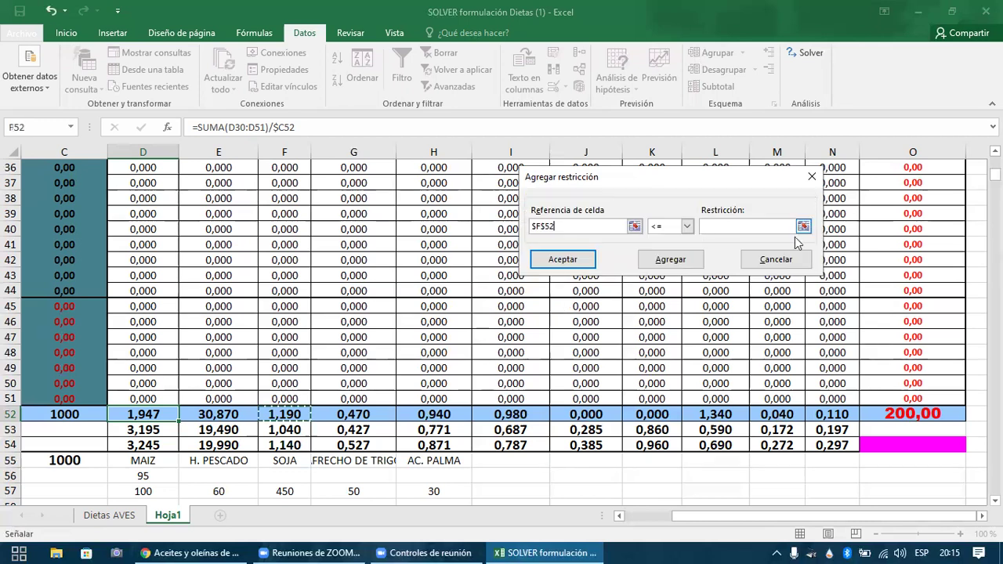
{"action": "left_click", "coordinate": [803, 225]}
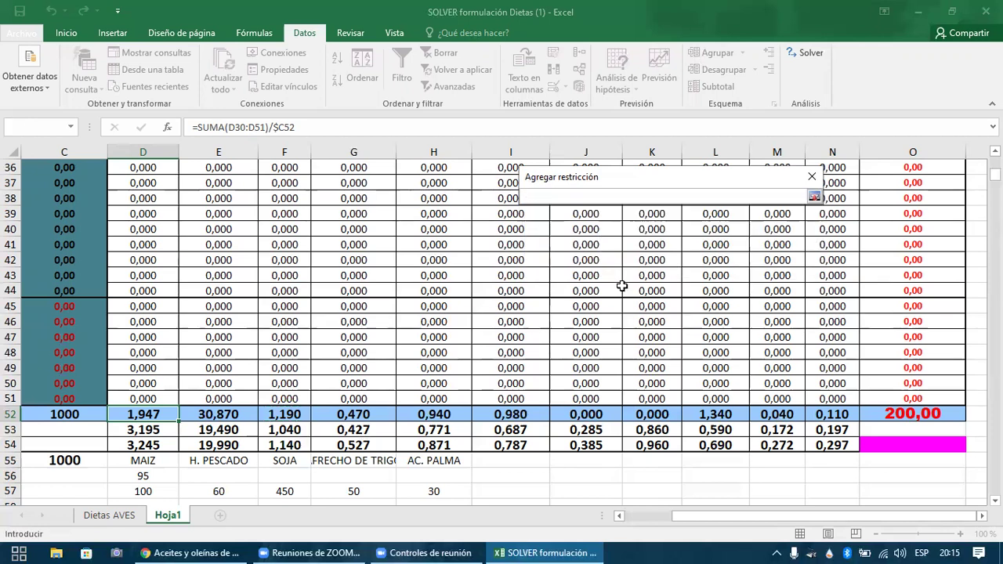
{"action": "left_click", "coordinate": [285, 445]}
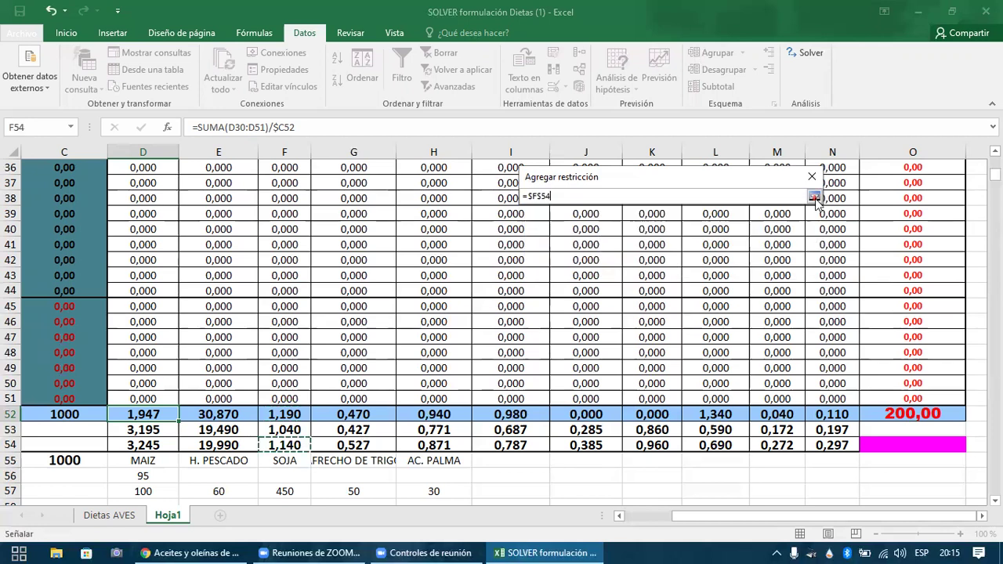
{"action": "key", "text": "Return"}
{"action": "left_click", "coordinate": [646, 261]}
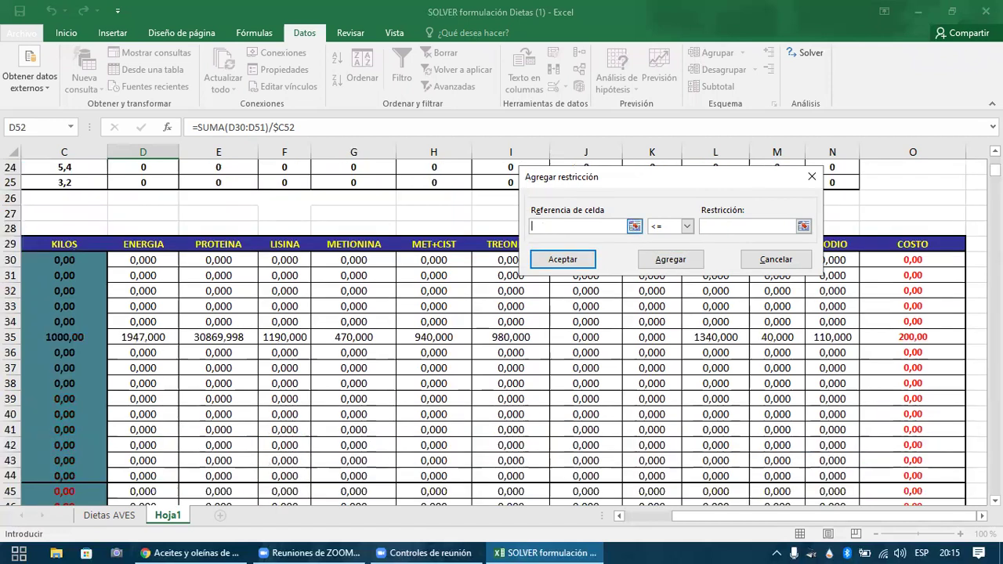
- Add a Solver constraint requiring the methionine total in G52 to be >= its minimum in G53
{"action": "left_click", "coordinate": [634, 225]}
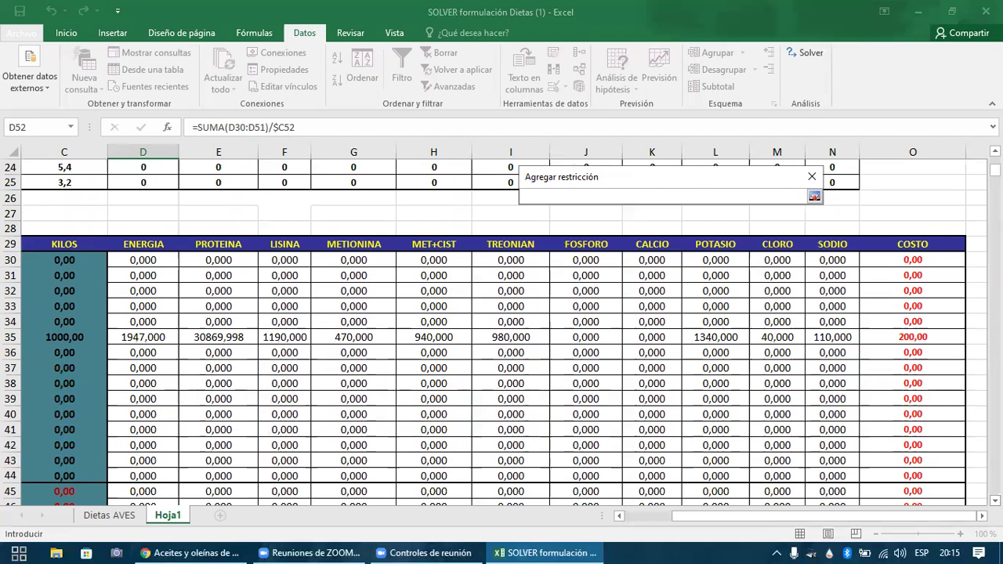
{"action": "scroll", "coordinate": [801, 410], "scroll_direction": "down", "scroll_amount": 2}
{"action": "scroll", "coordinate": [802, 409], "scroll_direction": "down", "scroll_amount": 4}
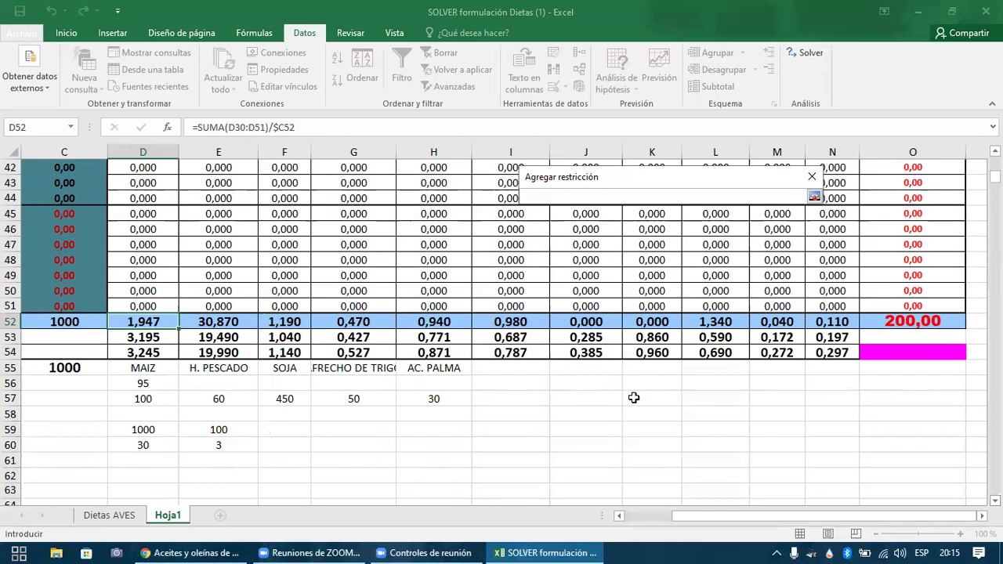
{"action": "scroll", "coordinate": [634, 398], "scroll_direction": "up", "scroll_amount": 1}
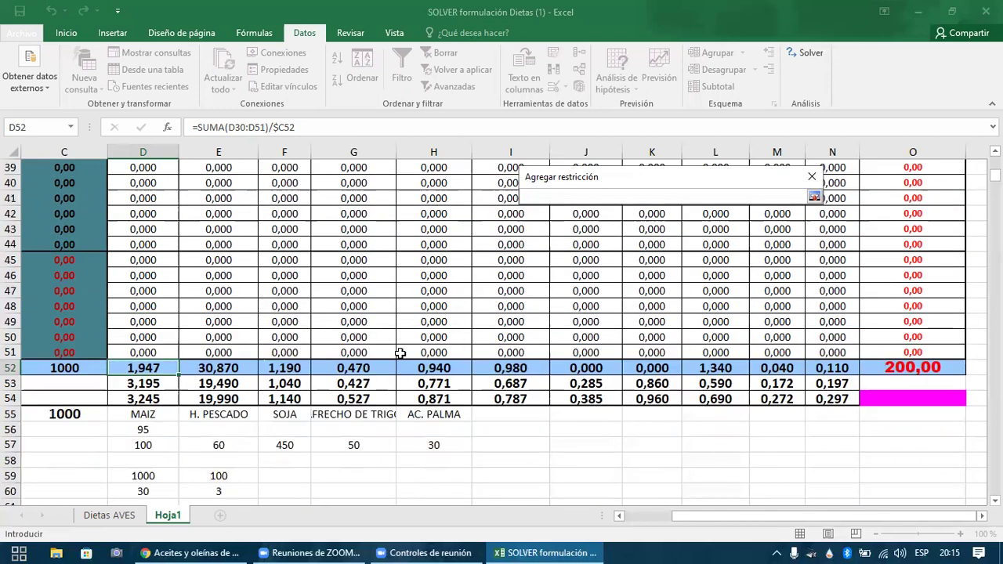
{"action": "left_click", "coordinate": [813, 196]}
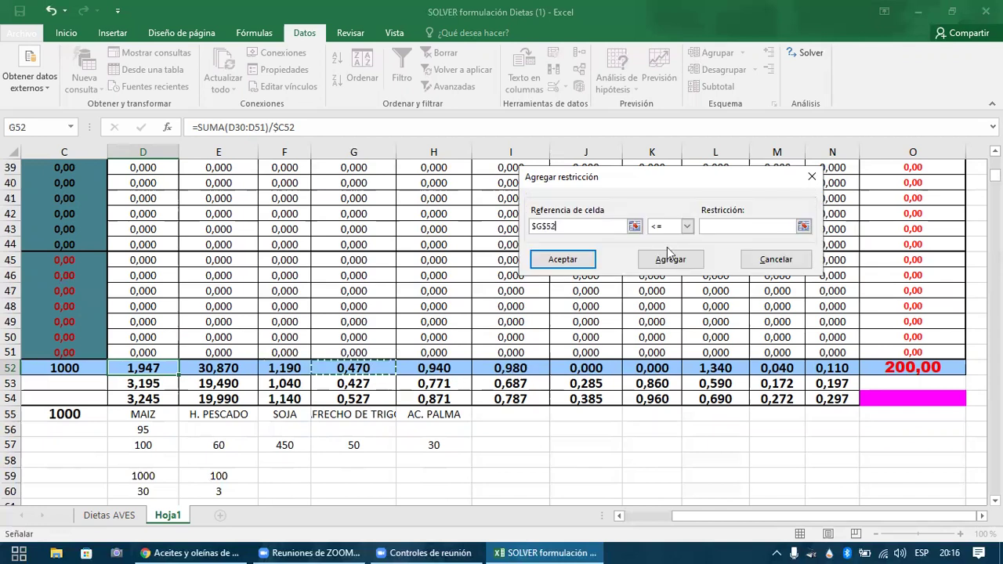
{"action": "left_click", "coordinate": [668, 227]}
{"action": "left_click", "coordinate": [655, 257]}
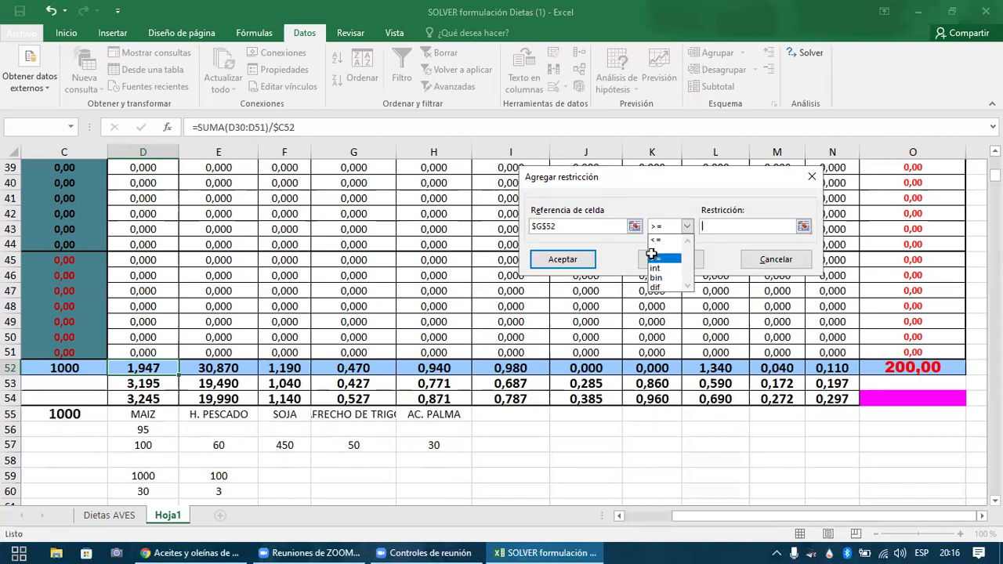
{"action": "left_click", "coordinate": [803, 226]}
{"action": "left_click", "coordinate": [354, 383]}
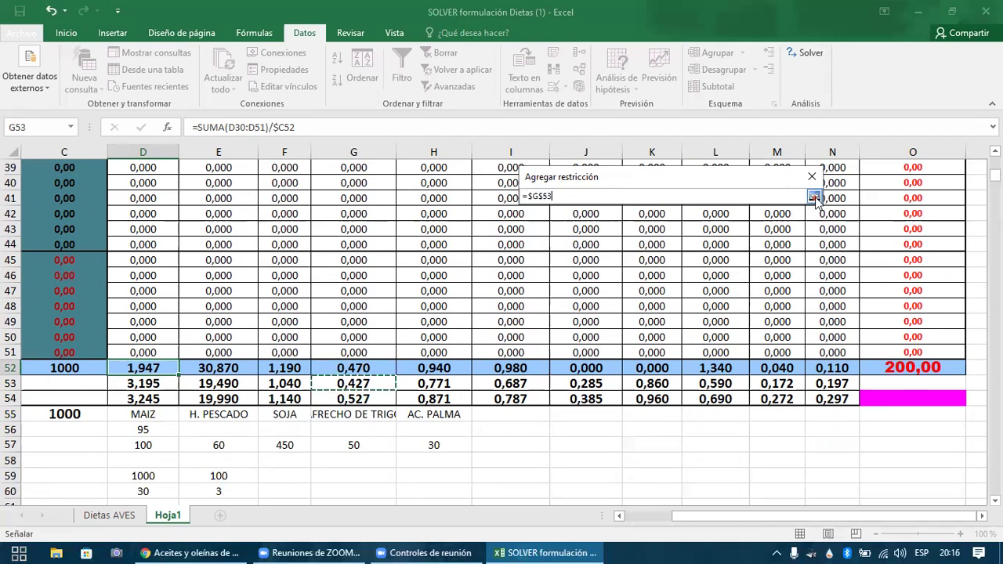
{"action": "scroll", "coordinate": [815, 200], "scroll_direction": "up", "scroll_amount": 2}
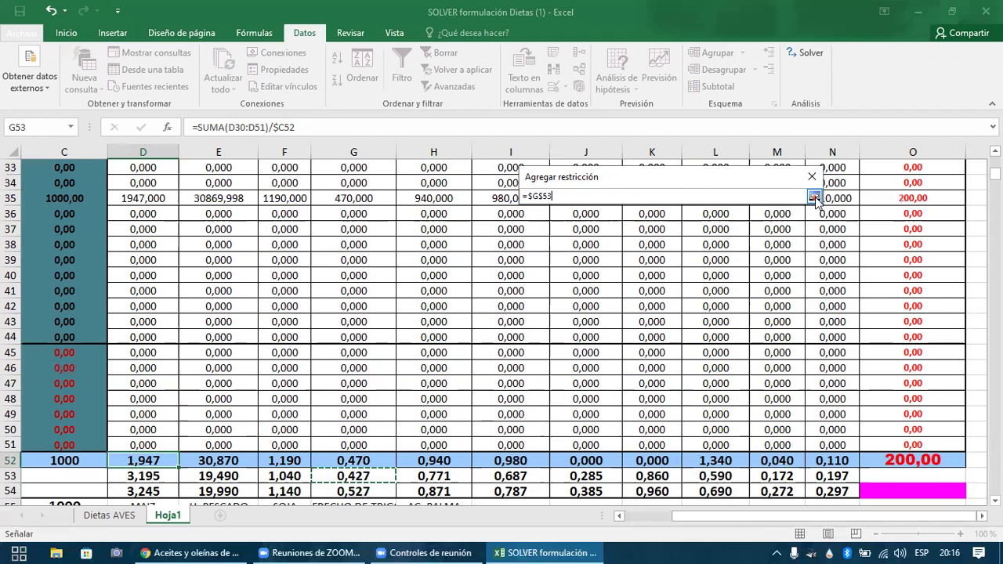
{"action": "left_click", "coordinate": [814, 197]}
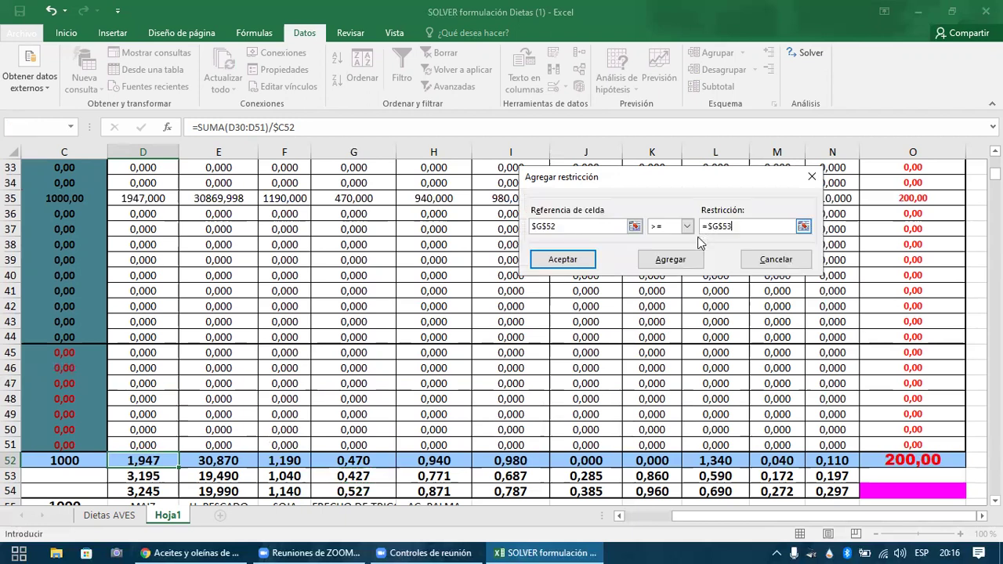
{"action": "left_click", "coordinate": [634, 227]}
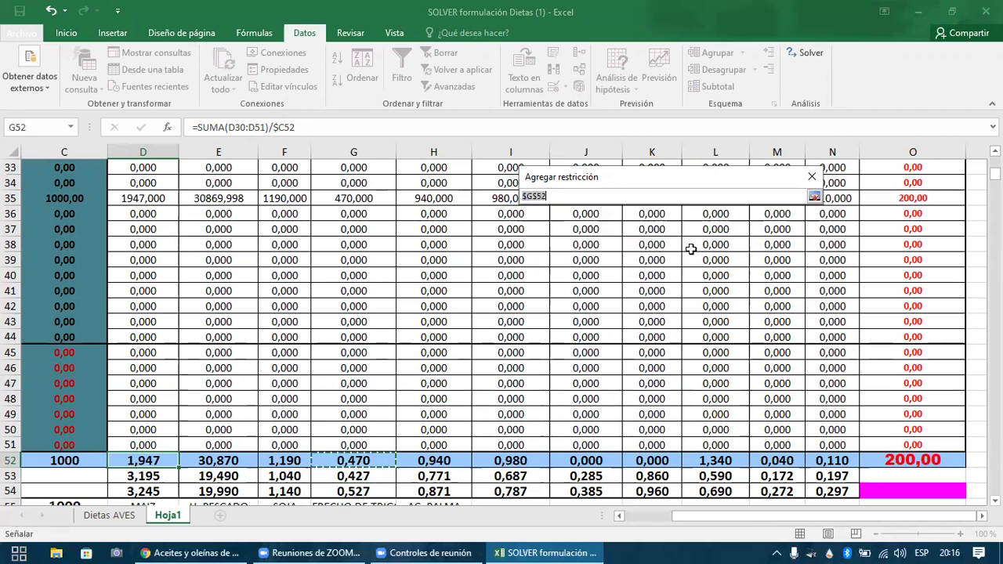
{"action": "left_click", "coordinate": [814, 198]}
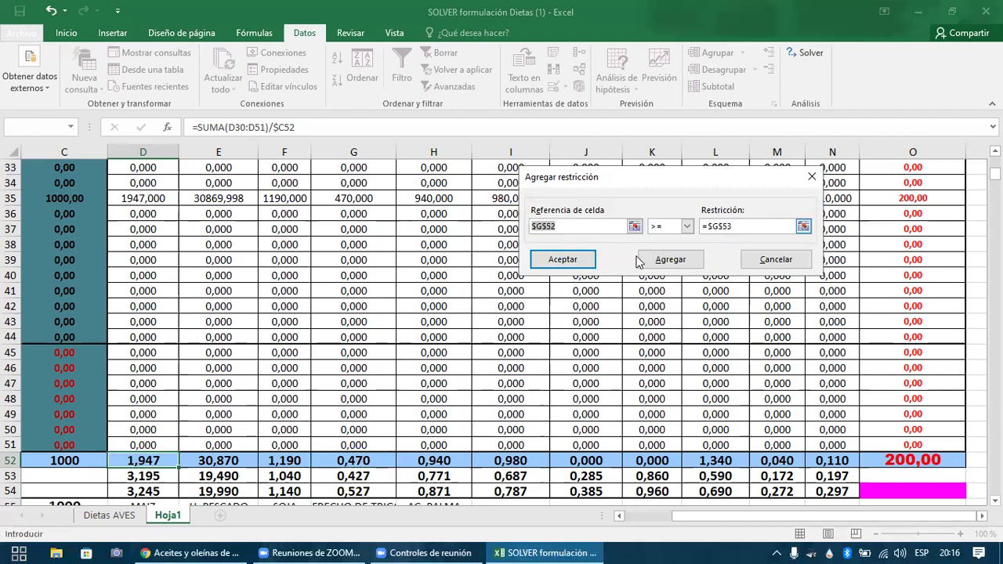
{"action": "left_click", "coordinate": [670, 259]}
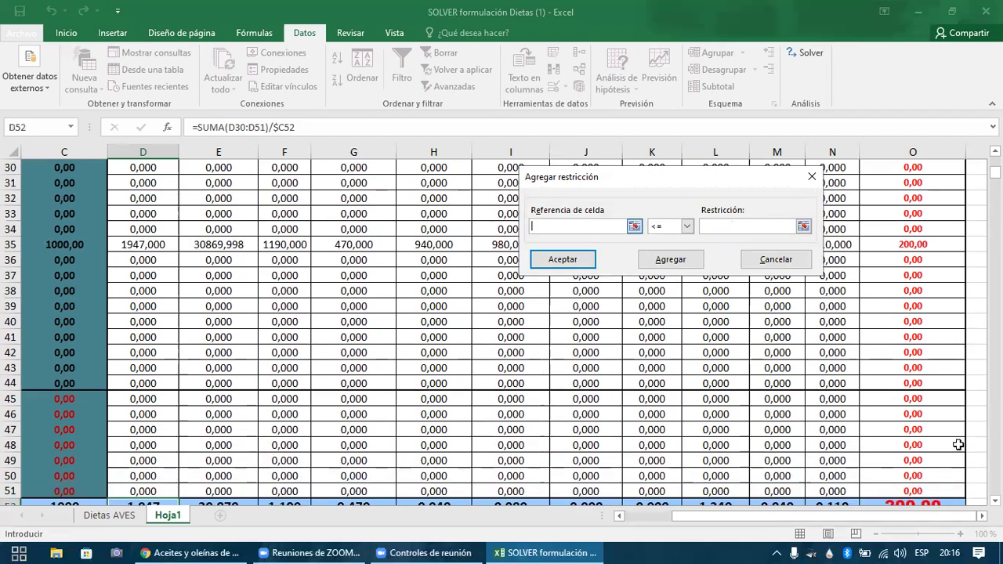
- Add the constraint that the methionine total in G52 is <= its maximum in G54, and return to the Solver parameters
{"action": "left_click", "coordinate": [957, 444]}
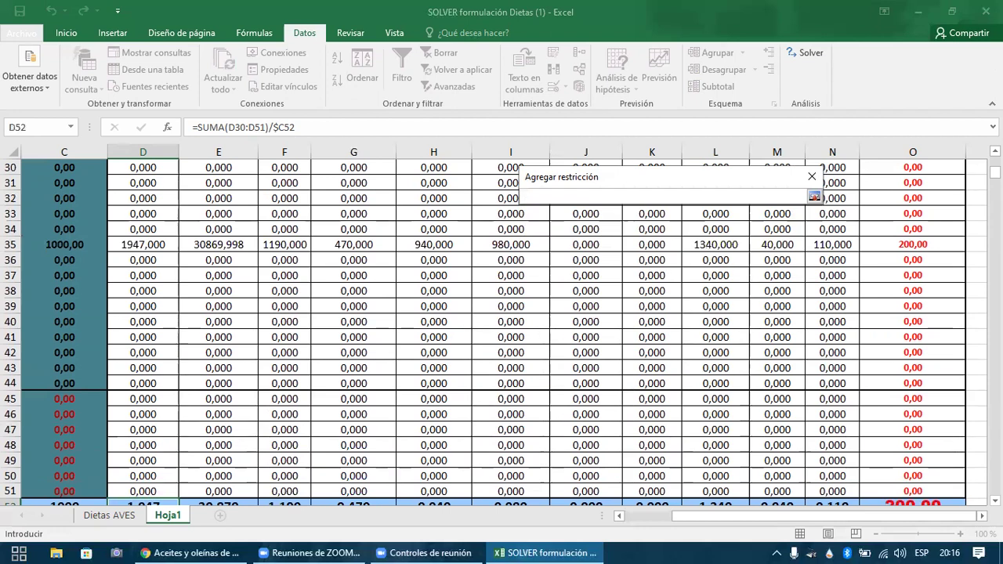
{"action": "scroll", "coordinate": [502, 329], "scroll_direction": "down", "scroll_amount": 1}
{"action": "scroll", "coordinate": [807, 442], "scroll_direction": "down", "scroll_amount": 2}
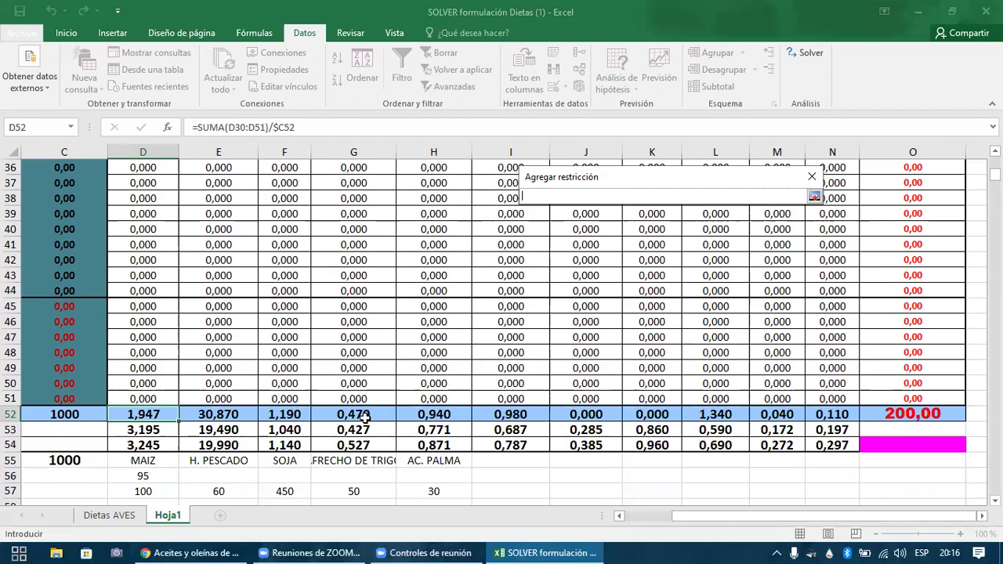
{"action": "left_click", "coordinate": [354, 414]}
{"action": "left_click", "coordinate": [814, 197]}
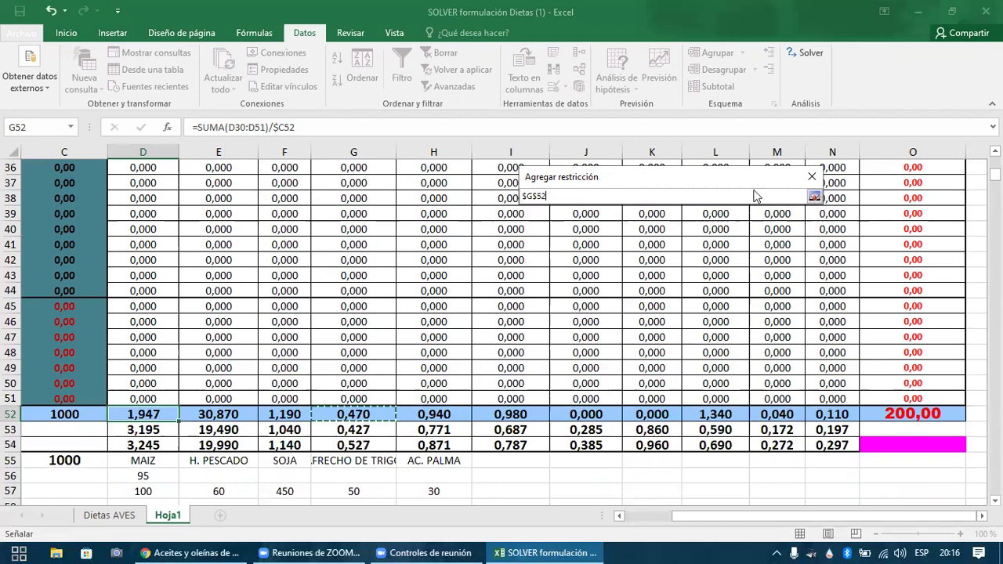
{"action": "left_click", "coordinate": [802, 228]}
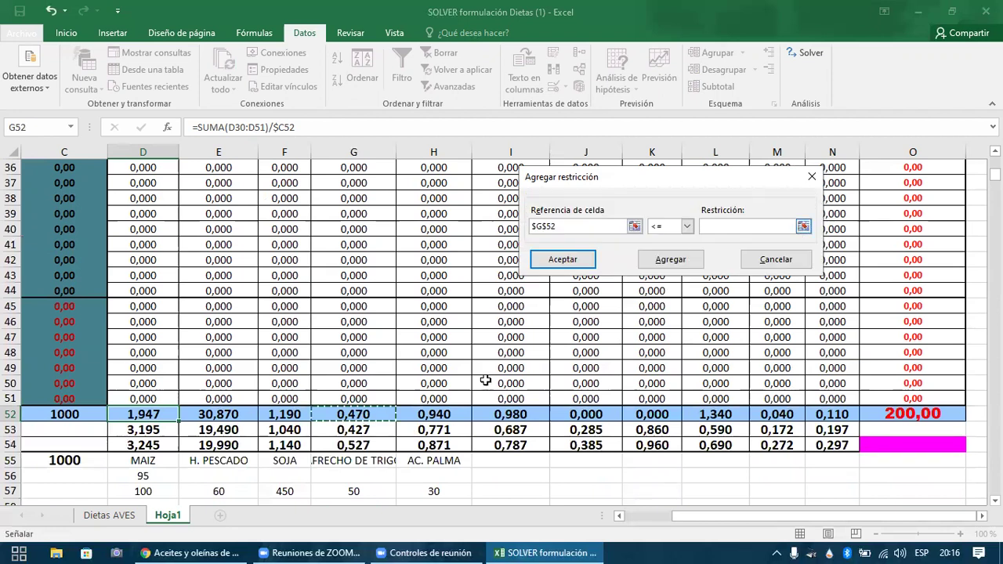
{"action": "left_click", "coordinate": [376, 445]}
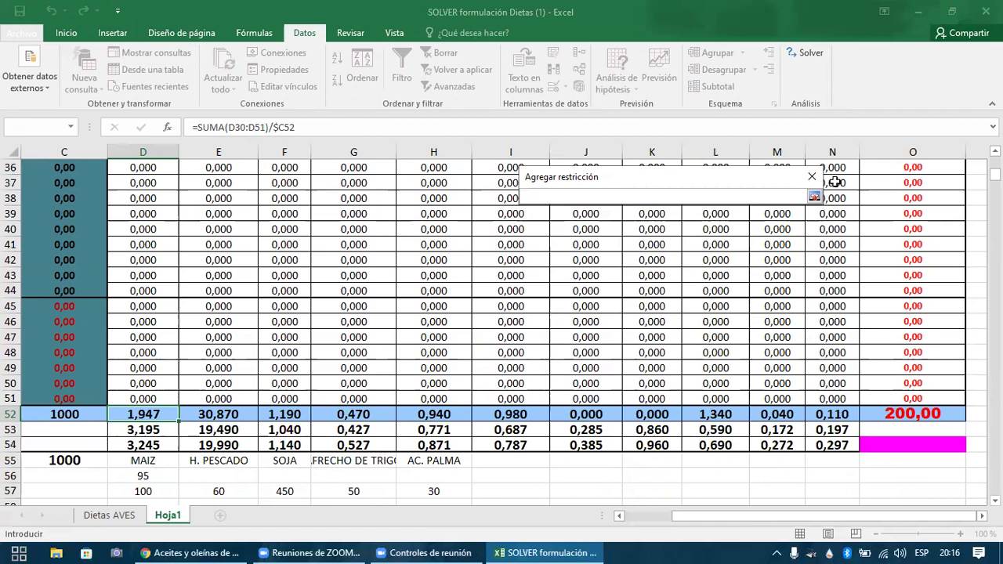
{"action": "key", "text": "Return"}
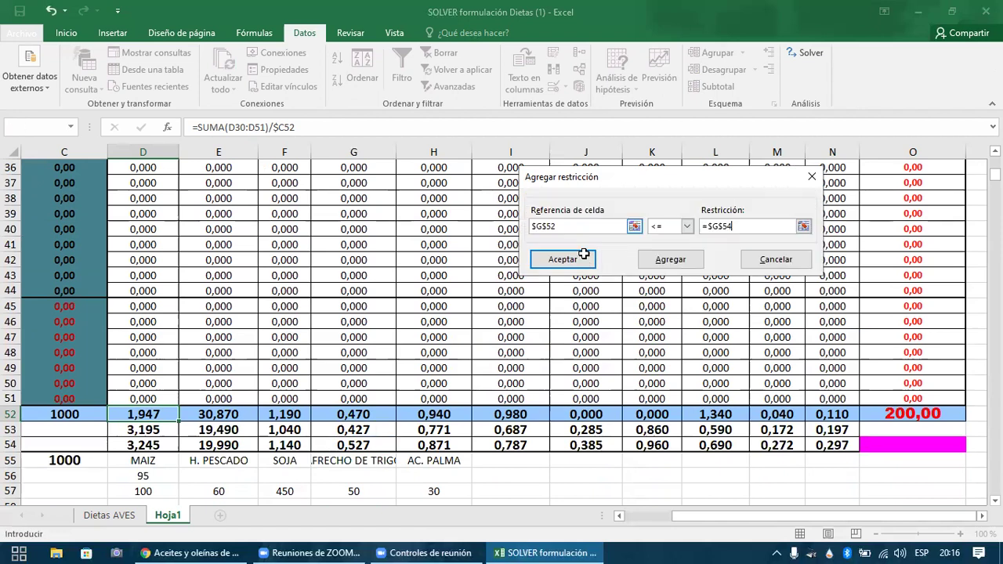
{"action": "left_click", "coordinate": [587, 258]}
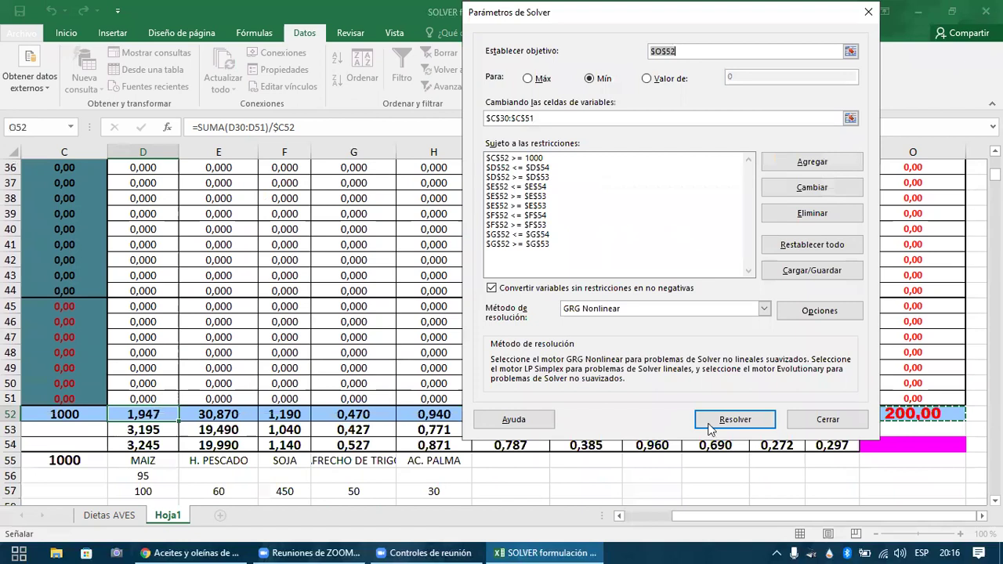
- Solve the model with the current constraints and keep the Solver solution
{"action": "left_click", "coordinate": [710, 428]}
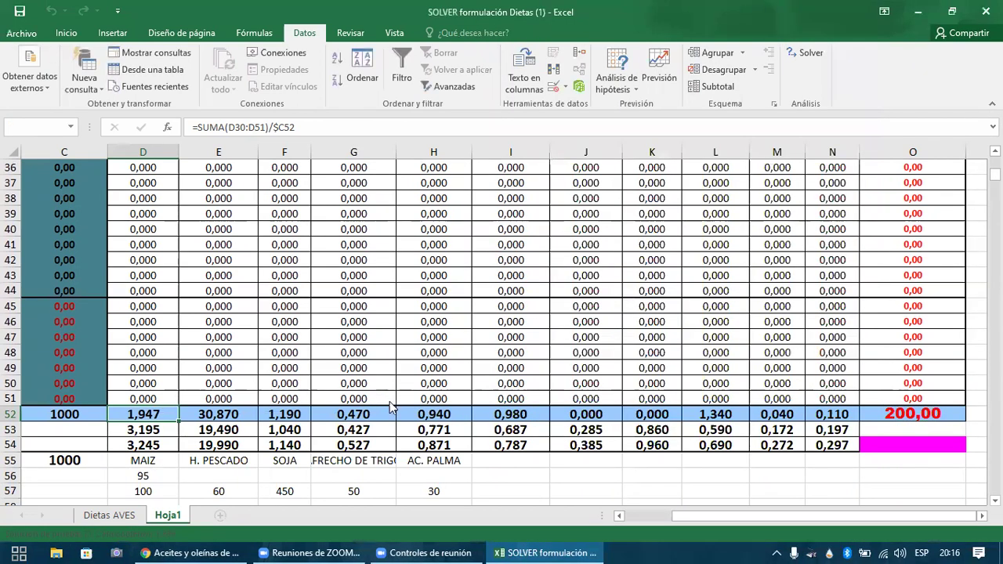
{"action": "left_click", "coordinate": [348, 302]}
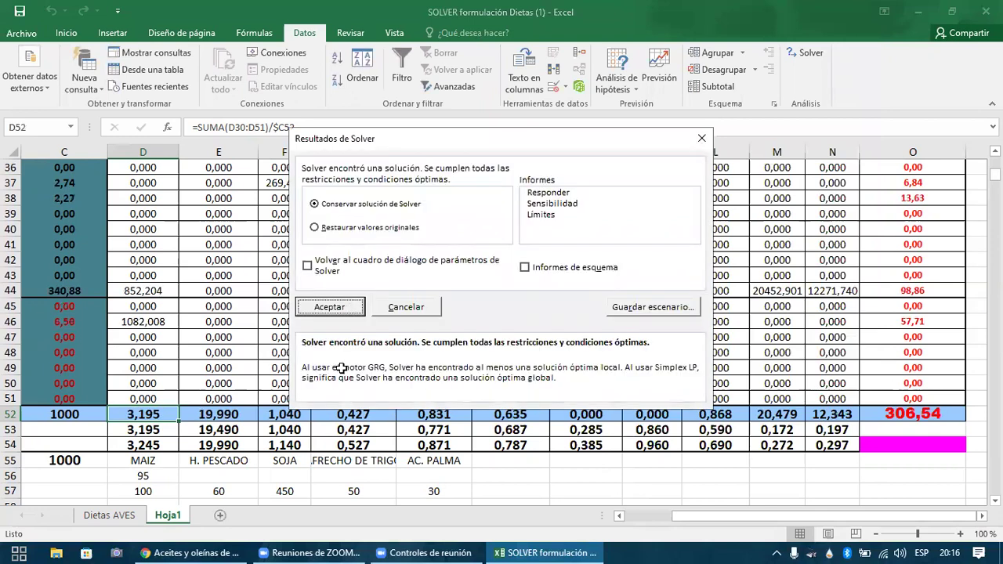
- Examine the nutrient totals in row 52 across the columns against the minimum and maximum values in rows 53 and 54
{"action": "left_click", "coordinate": [262, 416]}
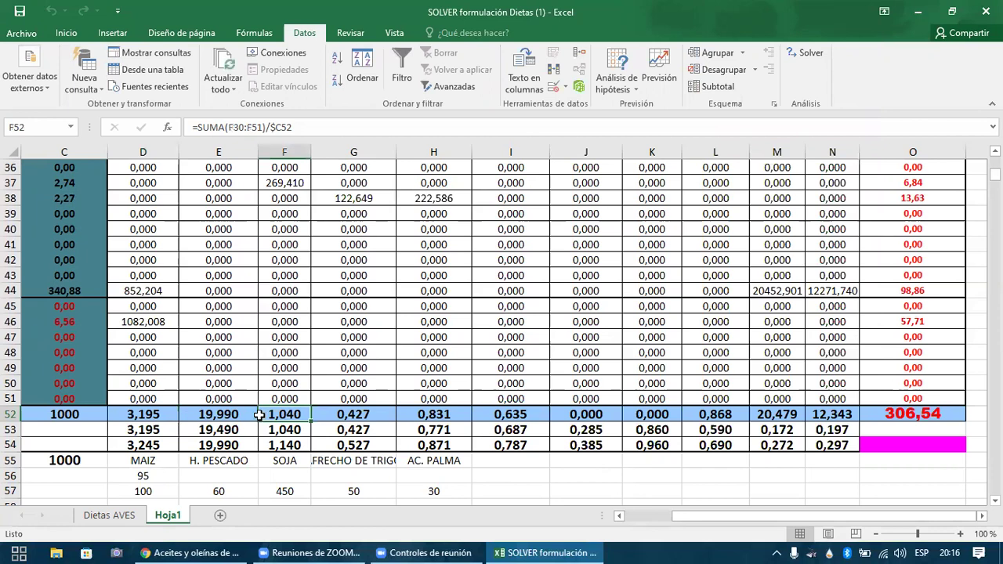
{"action": "left_click", "coordinate": [257, 416]}
{"action": "key", "text": "Left"}
{"action": "key", "text": "Left"}
{"action": "key", "text": "Left"}
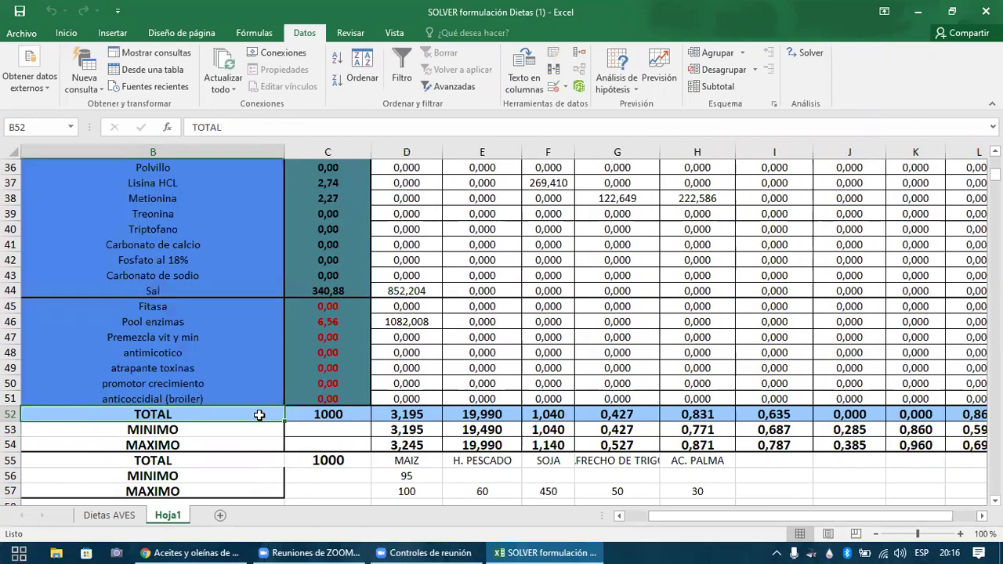
{"action": "key", "text": "Right"}
{"action": "key", "text": "Right"}
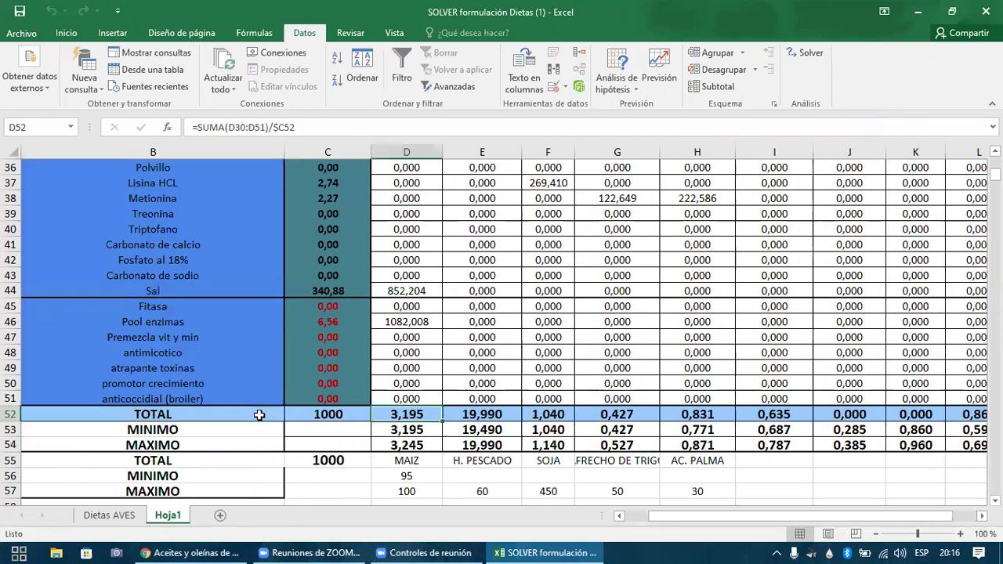
{"action": "key", "text": "Left"}
{"action": "key", "text": "Right"}
{"action": "key", "text": "Right"}
{"action": "key", "text": "Right"}
{"action": "key", "text": "Right"}
{"action": "key", "text": "Right"}
{"action": "key", "text": "Right"}
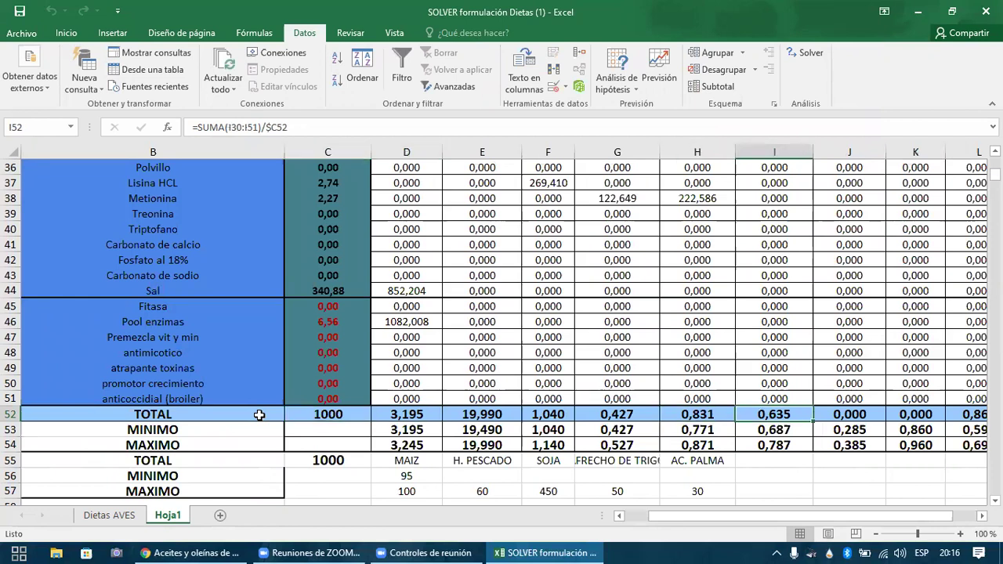
{"action": "key", "text": "Right"}
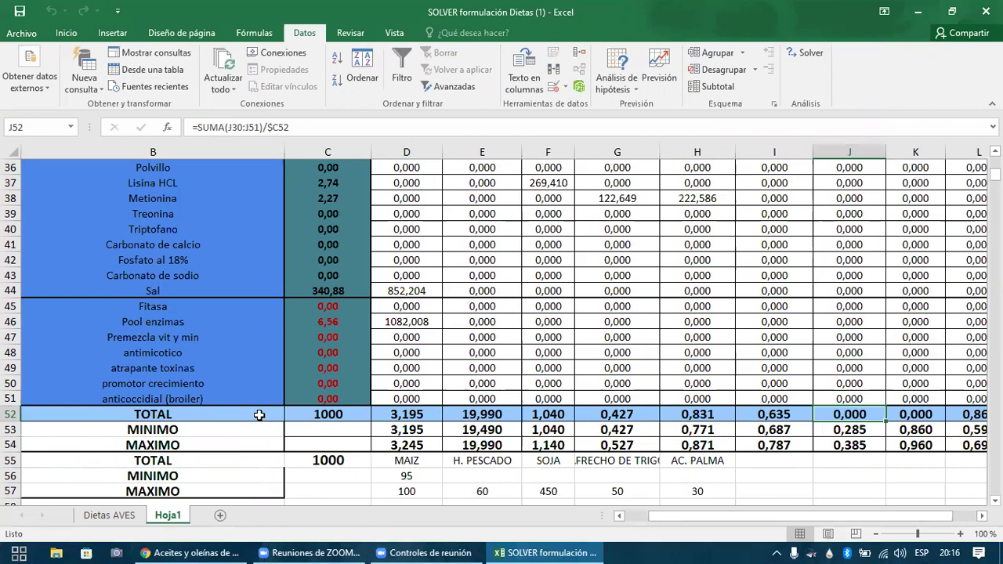
{"action": "key", "text": "Left"}
{"action": "key", "text": "Left"}
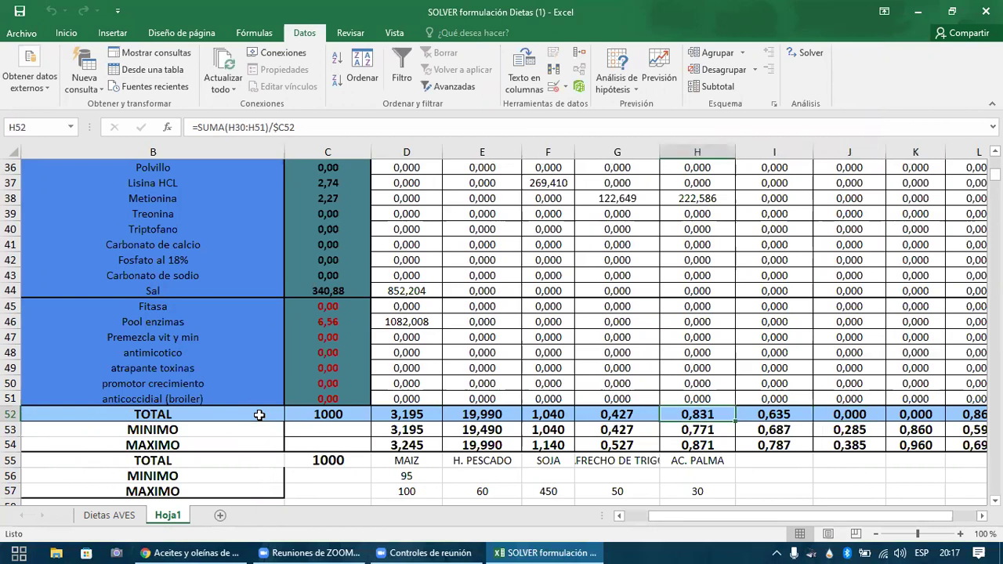
{"action": "key", "text": "Right"}
{"action": "key", "text": "Left"}
{"action": "key", "text": "Right"}
{"action": "key", "text": "Right"}
{"action": "key", "text": "Right"}
{"action": "key", "text": "Right"}
{"action": "key", "text": "Right"}
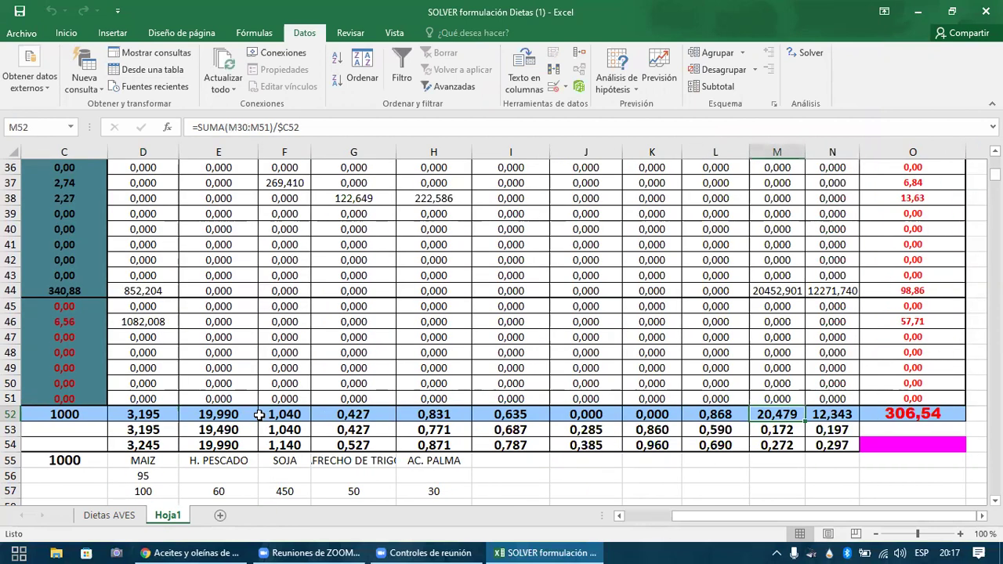
- Add a Solver constraint requiring the nutrient total in H52 to be >= its minimum in H53
{"action": "key", "text": "Left"}
{"action": "key", "text": "Left"}
{"action": "key", "text": "Left"}
{"action": "key", "text": "Left"}
{"action": "key", "text": "Left"}
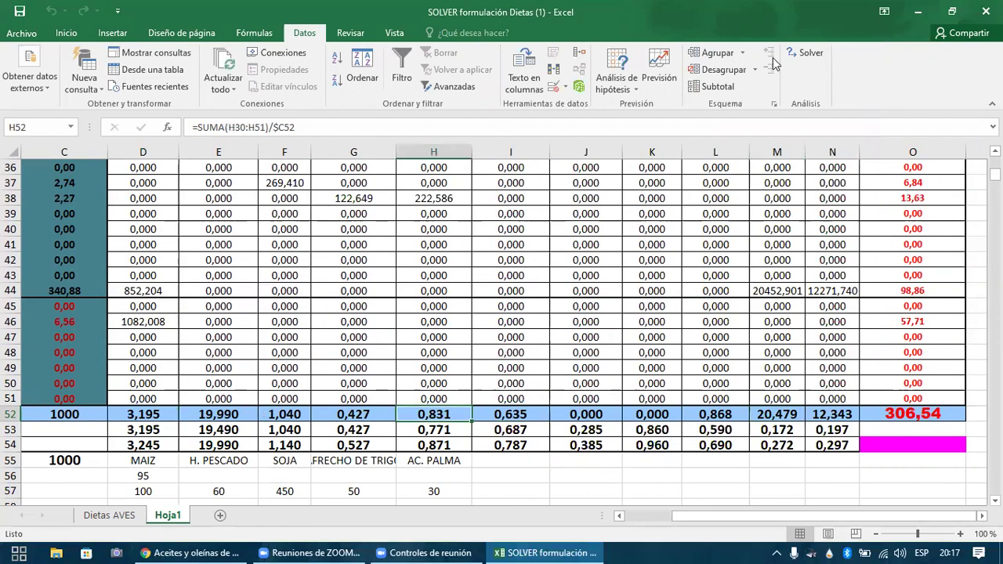
{"action": "left_click", "coordinate": [807, 53]}
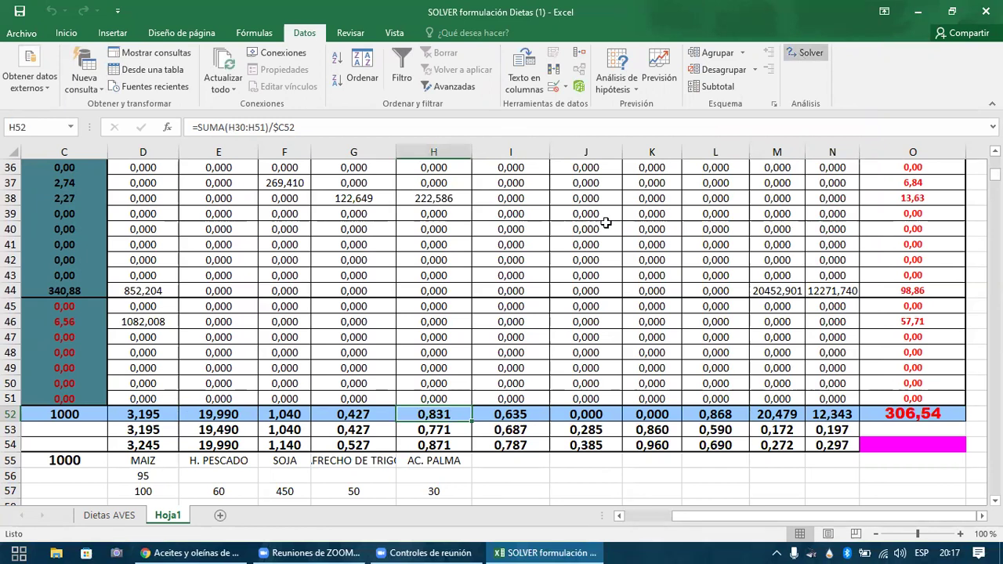
{"action": "key", "text": "Return"}
{"action": "left_click", "coordinate": [435, 407]}
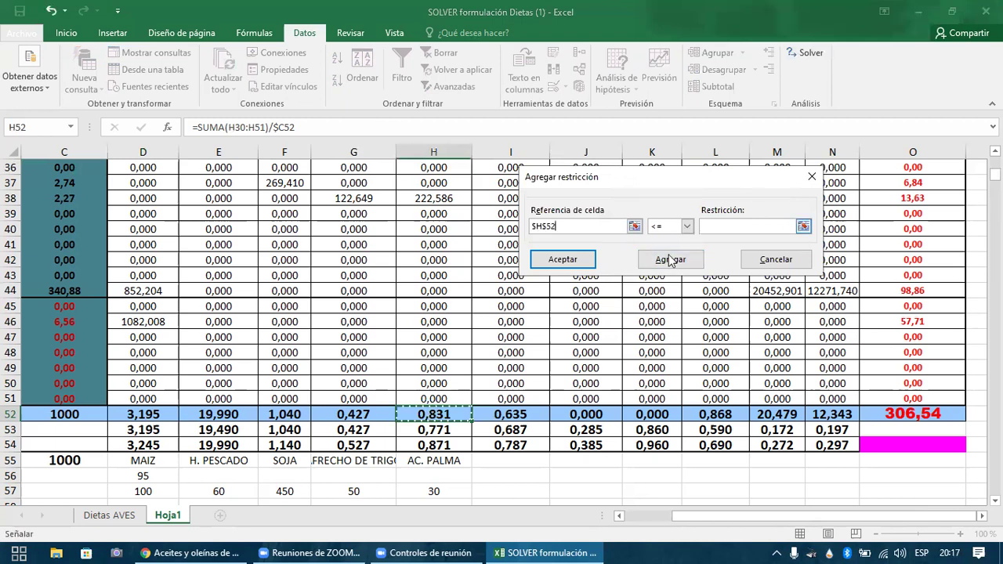
{"action": "left_click", "coordinate": [688, 226]}
{"action": "left_click", "coordinate": [804, 226]}
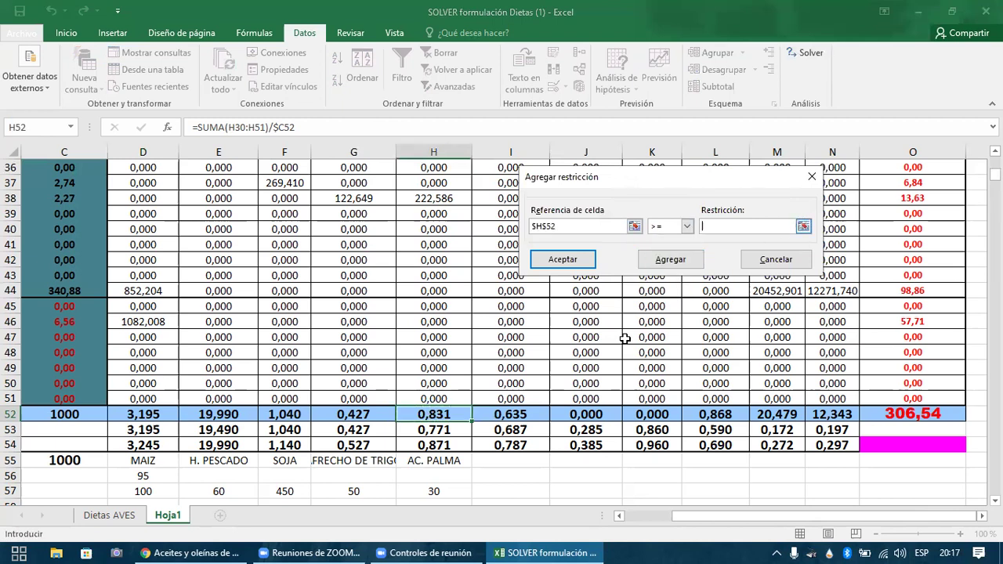
{"action": "left_click", "coordinate": [803, 227]}
{"action": "left_click", "coordinate": [459, 426]}
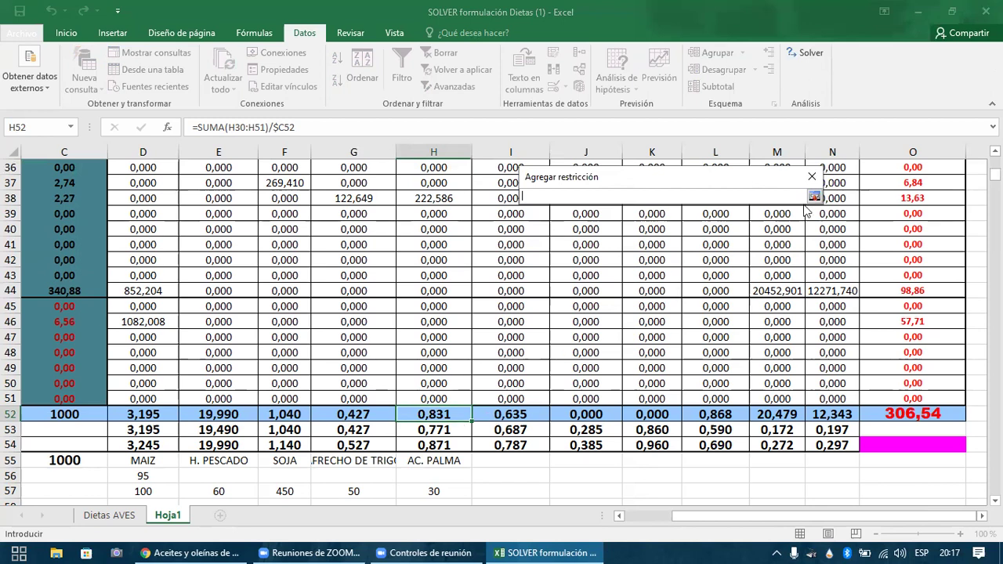
{"action": "key", "text": "Return"}
{"action": "left_click", "coordinate": [687, 263]}
- Add the constraint that the nutrient total in H52 is <= its maximum in H54
{"action": "left_click", "coordinate": [451, 419]}
{"action": "left_click", "coordinate": [814, 196]}
{"action": "left_click", "coordinate": [792, 227]}
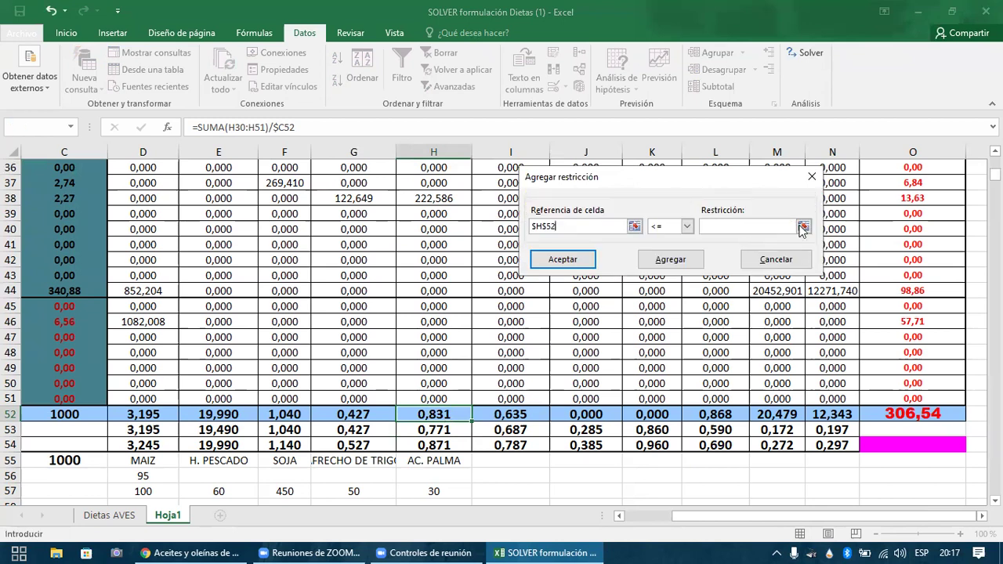
{"action": "left_click", "coordinate": [586, 401]}
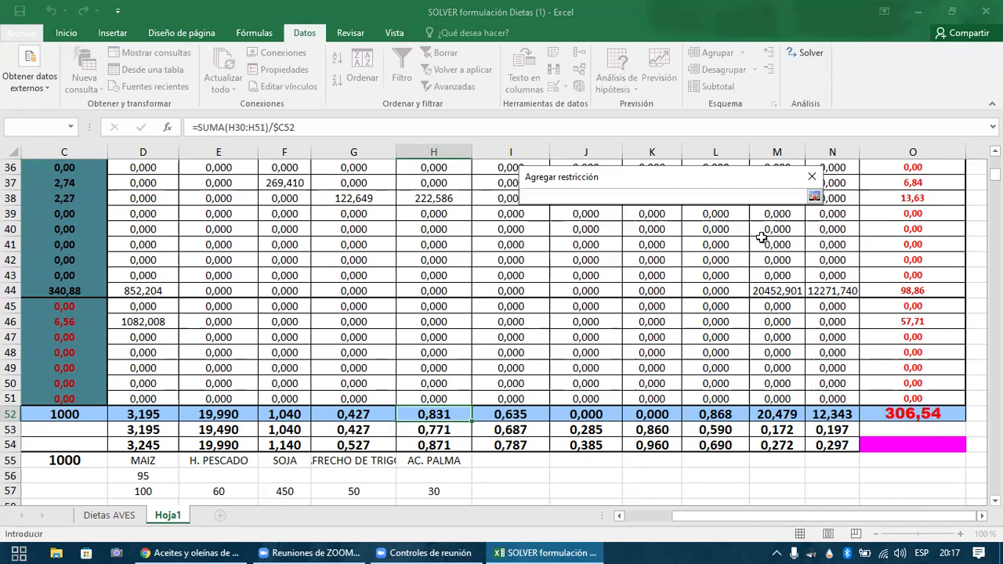
{"action": "key", "text": "Down"}
{"action": "key", "text": "Down"}
{"action": "left_click", "coordinate": [815, 197]}
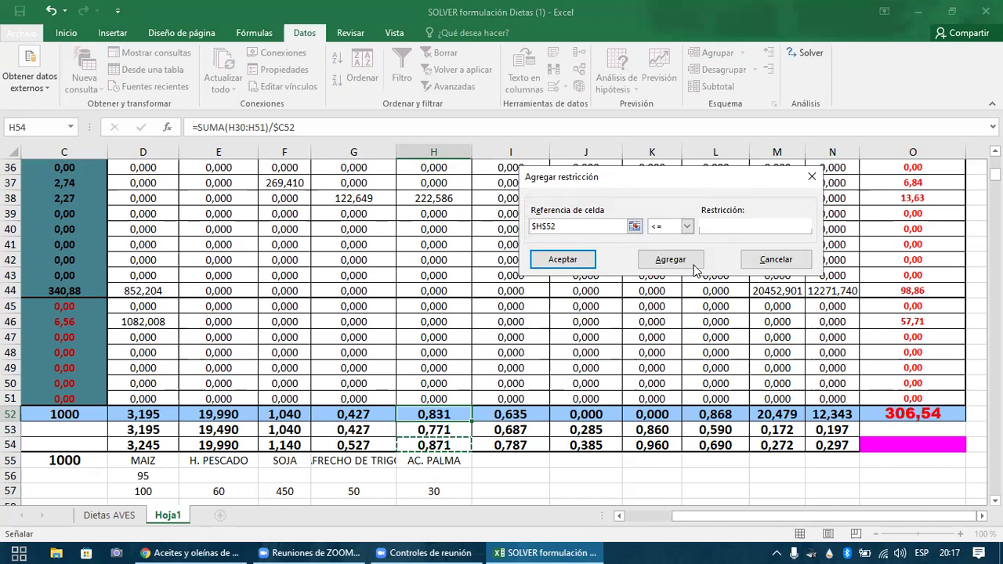
{"action": "left_click", "coordinate": [694, 266]}
- Add a constraint requiring the nutrient total in I52 to be >= its minimum in I53
{"action": "key", "text": "Right"}
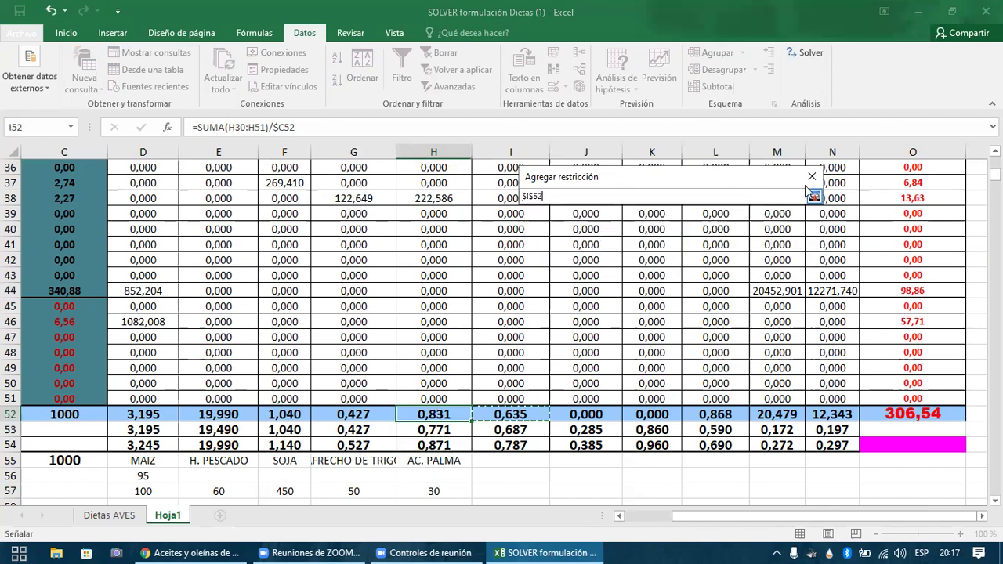
{"action": "key", "text": "Return"}
{"action": "left_click", "coordinate": [686, 227]}
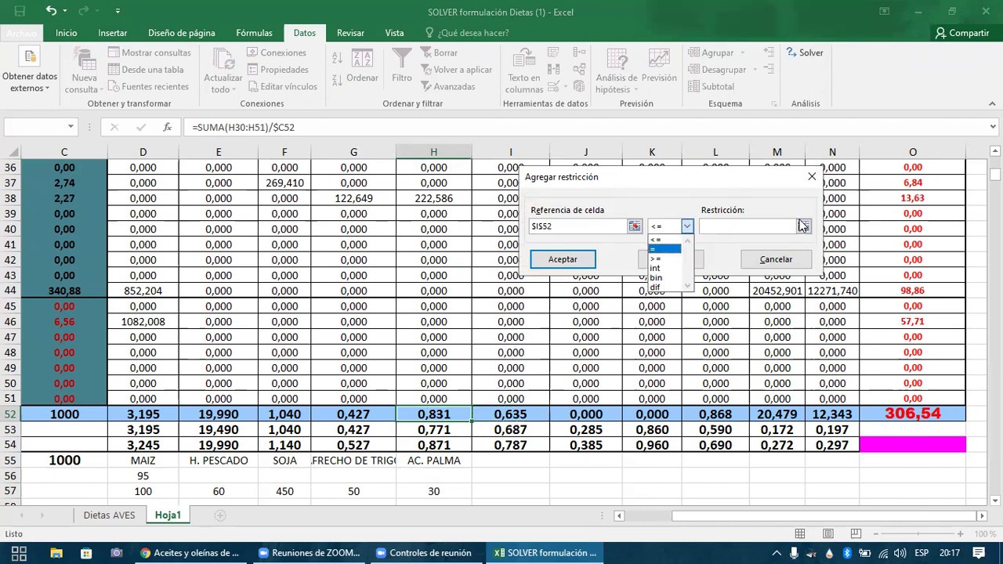
{"action": "left_click", "coordinate": [800, 226]}
{"action": "left_click", "coordinate": [494, 414]}
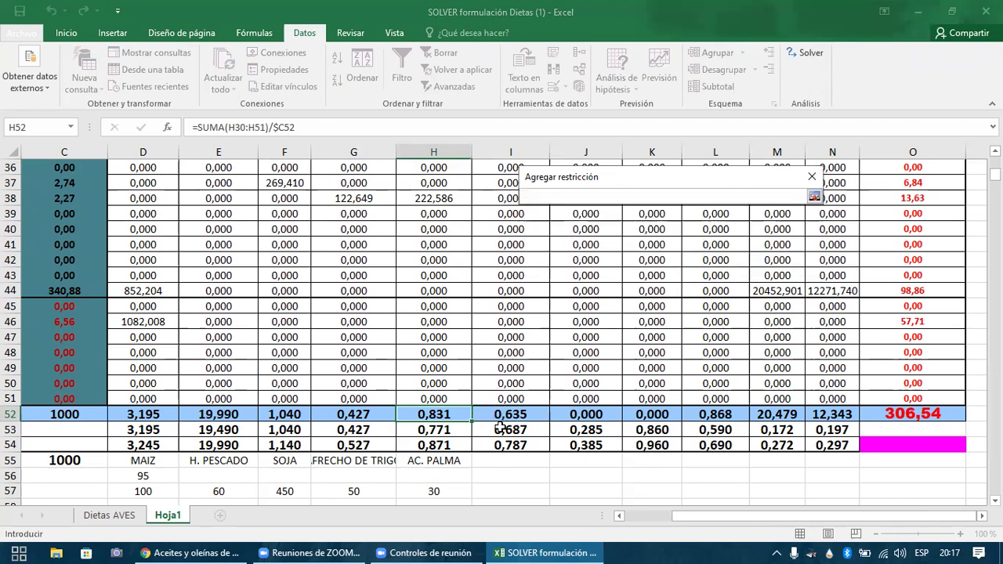
{"action": "left_click", "coordinate": [500, 430]}
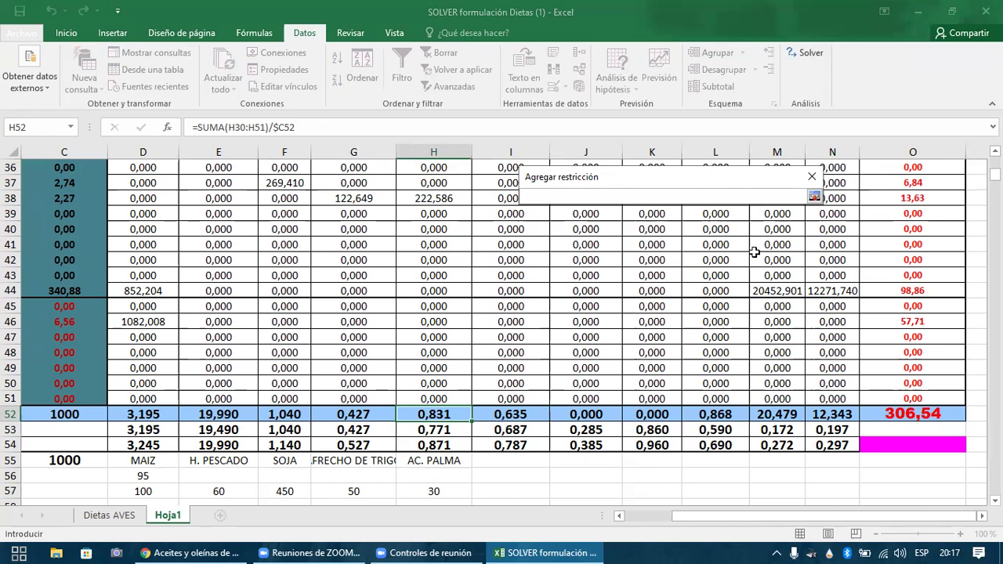
{"action": "left_click", "coordinate": [814, 198]}
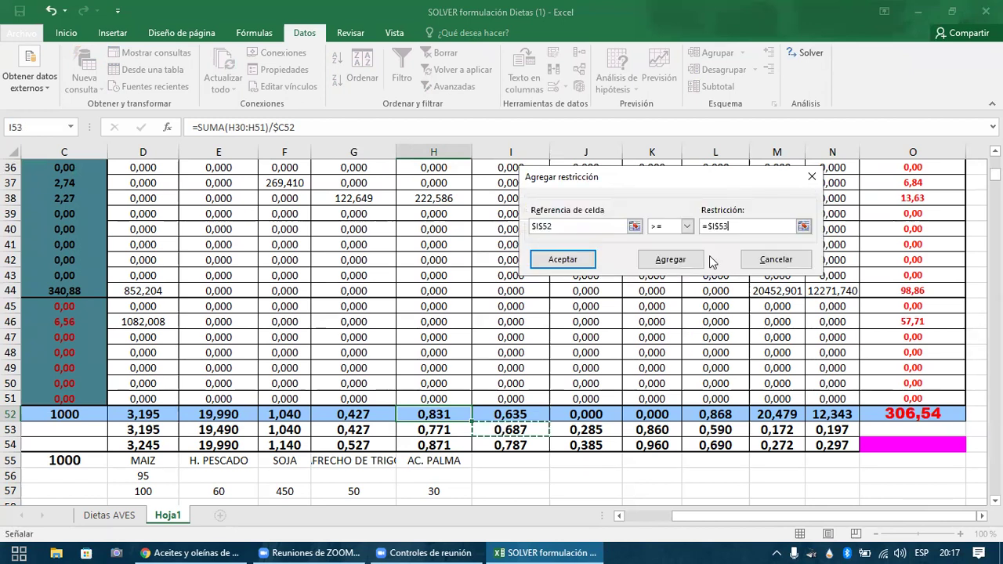
- Add the constraint that the nutrient total in I52 is <= its maximum in I54
{"action": "left_click", "coordinate": [538, 414]}
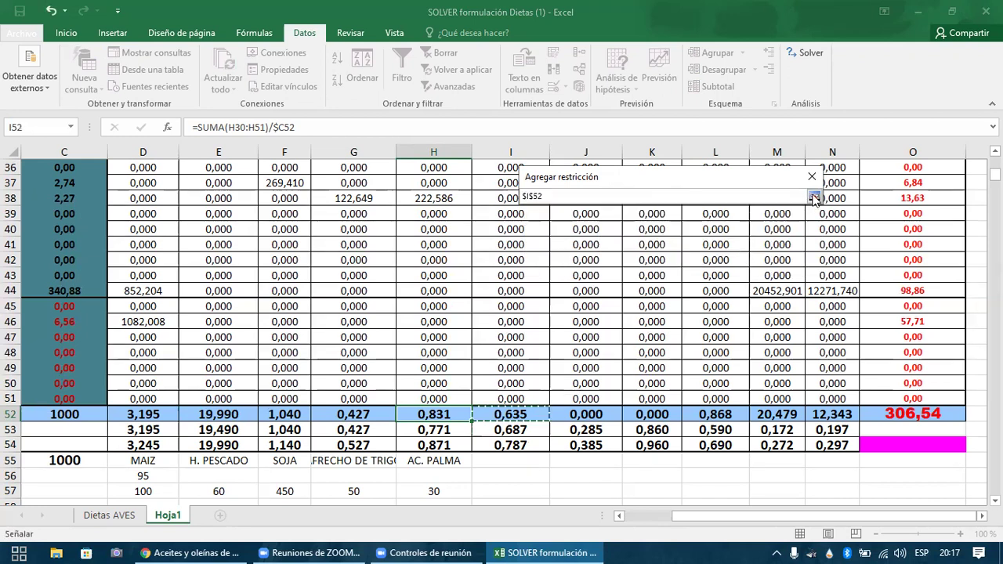
{"action": "key", "text": "Return"}
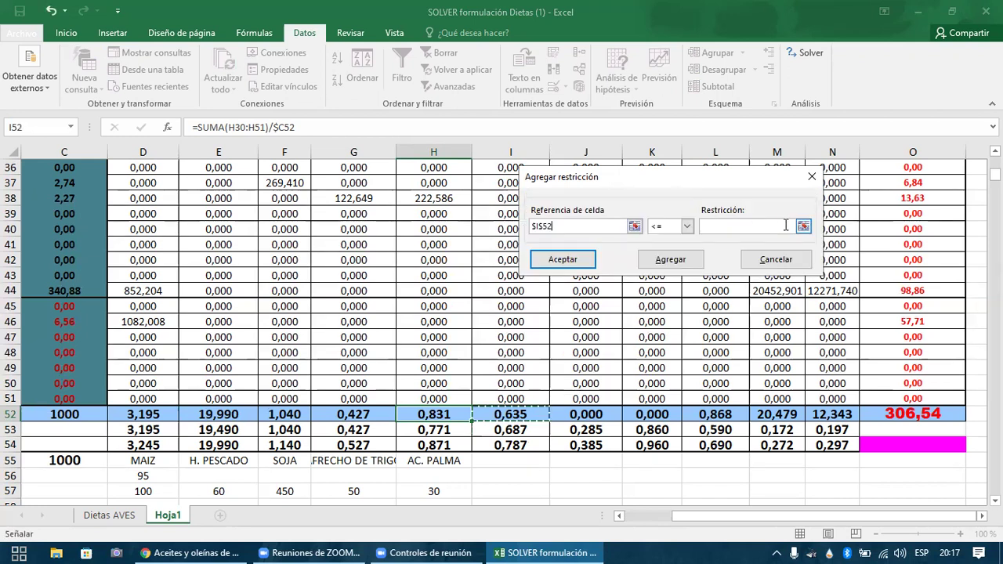
{"action": "left_click", "coordinate": [479, 415]}
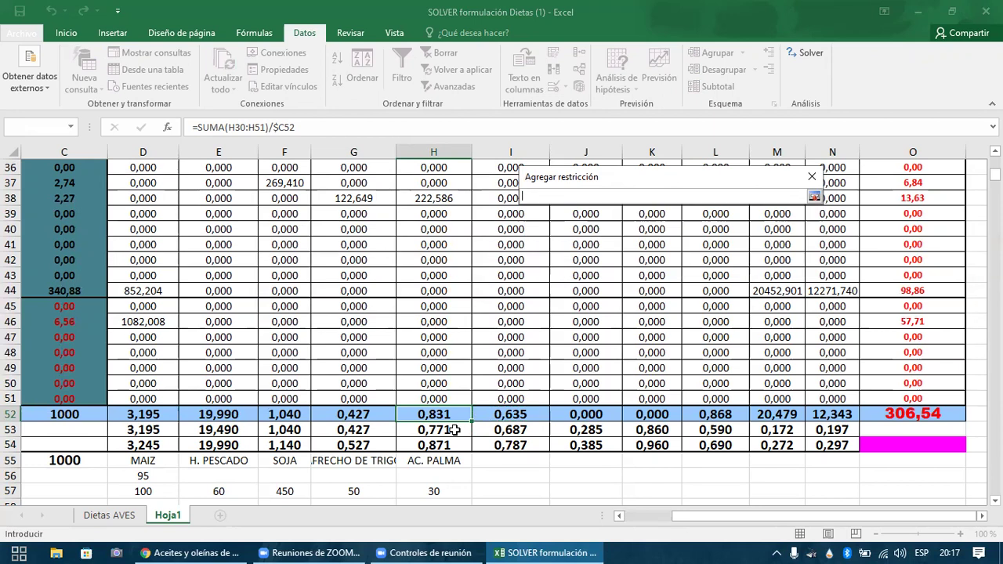
{"action": "left_click", "coordinate": [505, 445]}
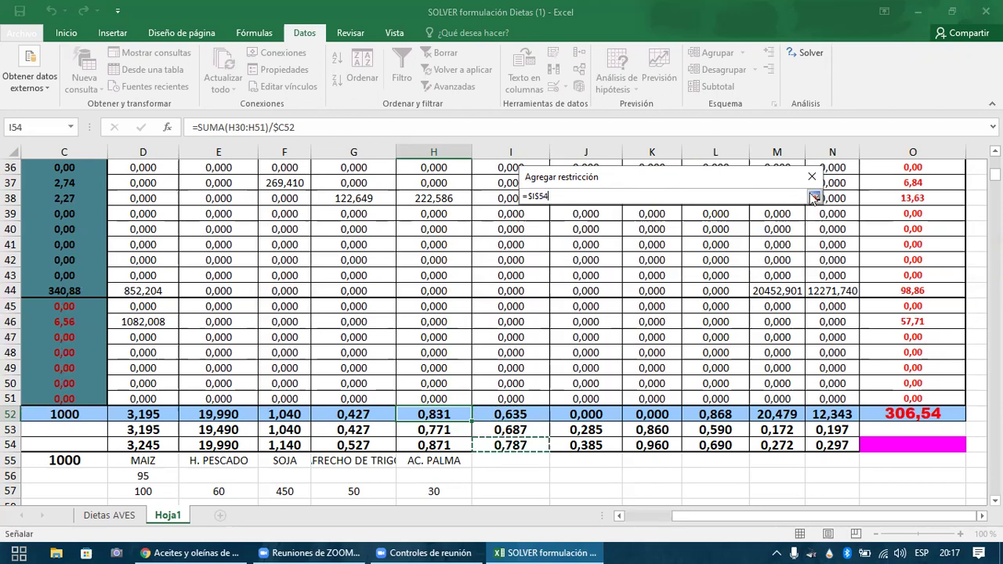
{"action": "key", "text": "Return"}
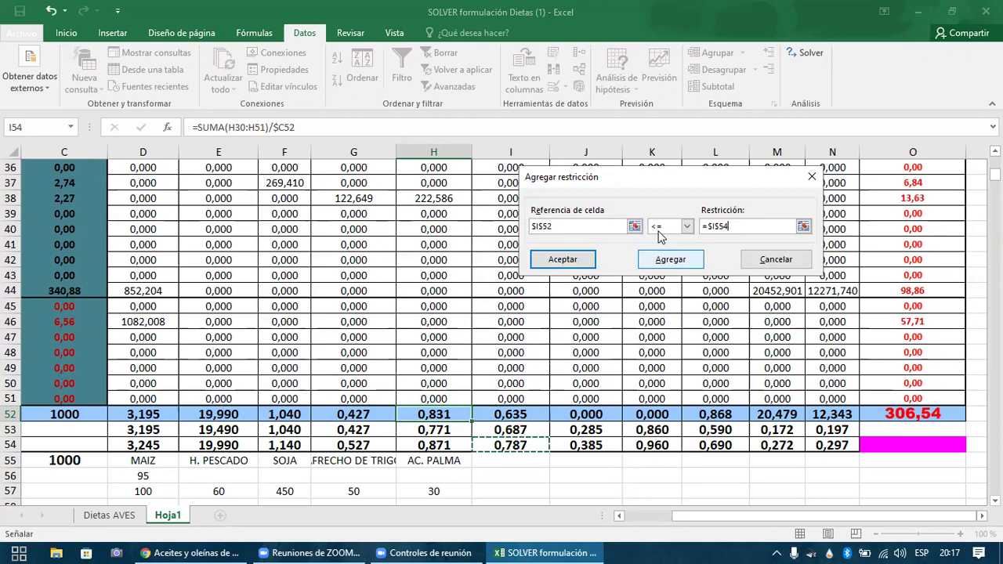
- Add a constraint requiring the nutrient total in J52 to be >= its minimum in J53
{"action": "left_click", "coordinate": [600, 421]}
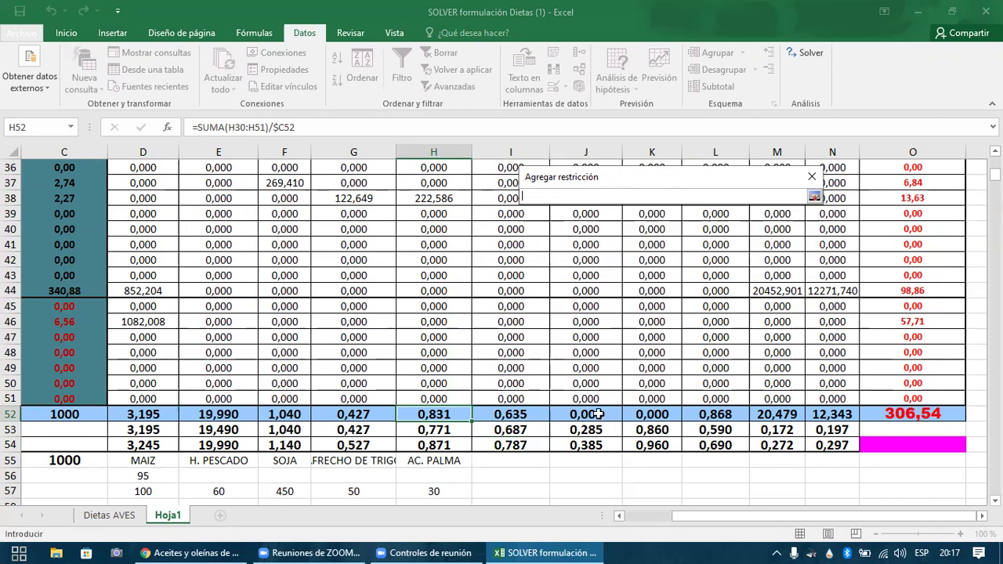
{"action": "left_click", "coordinate": [599, 421]}
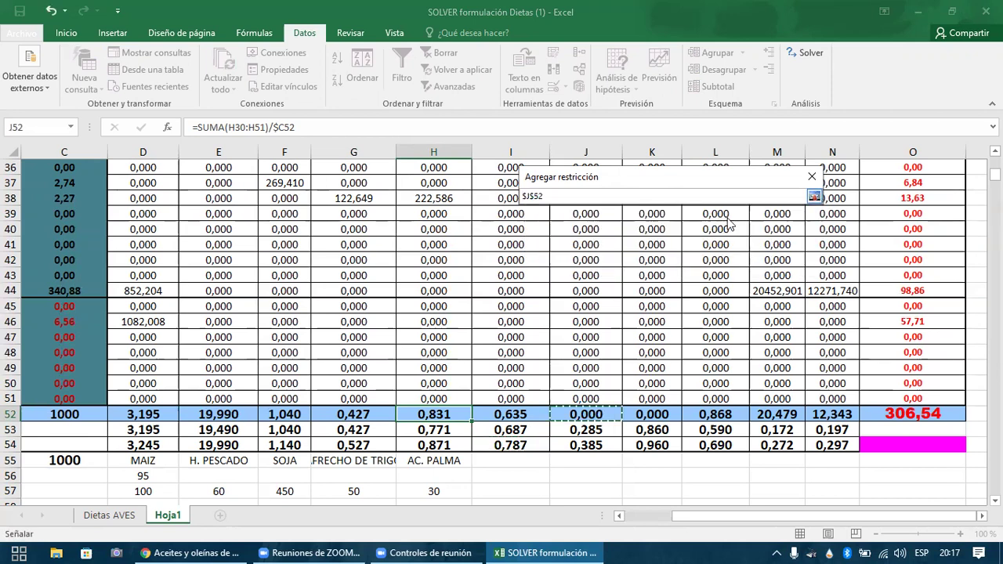
{"action": "left_click", "coordinate": [814, 197]}
{"action": "left_click", "coordinate": [686, 226]}
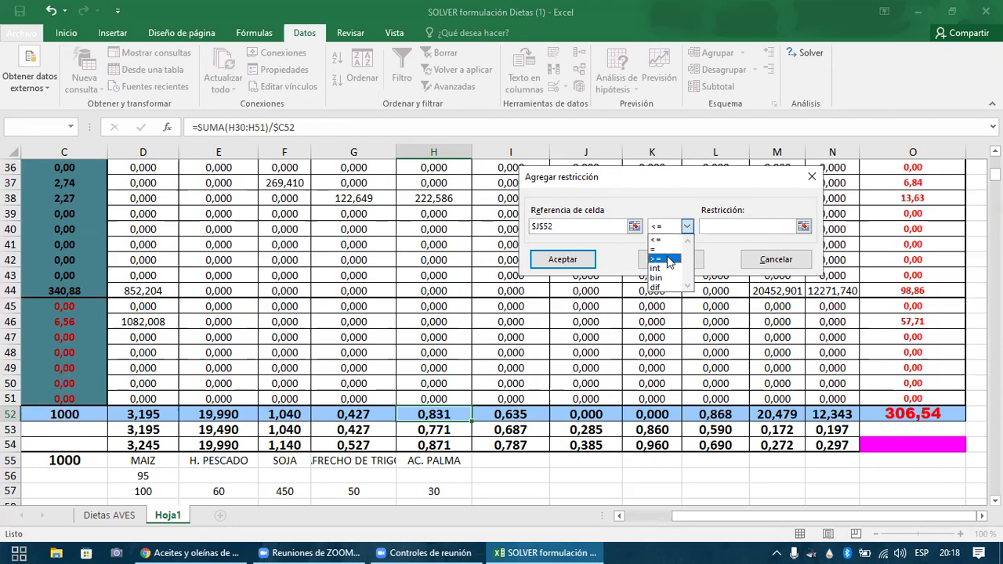
{"action": "left_click", "coordinate": [670, 259]}
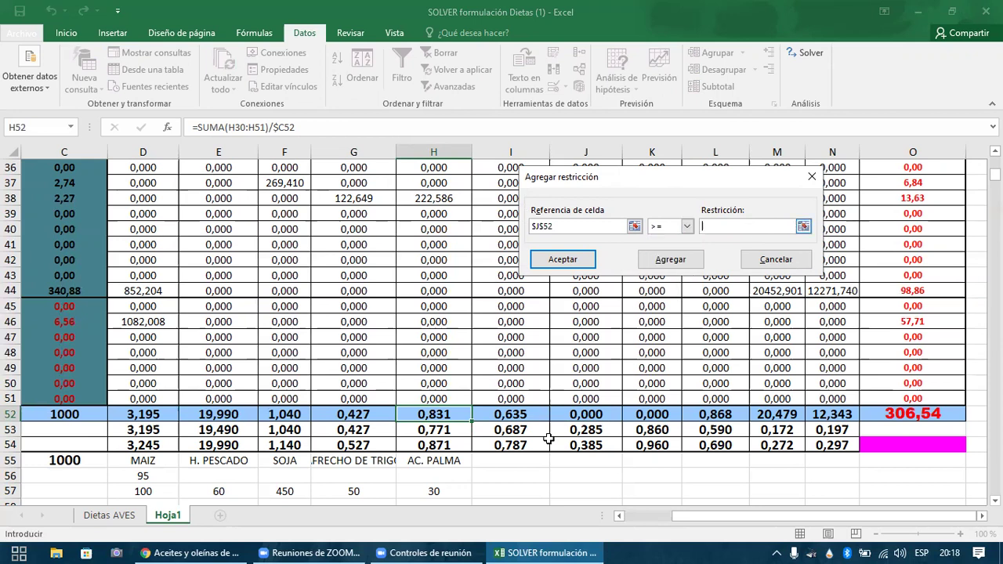
{"action": "left_click", "coordinate": [548, 438]}
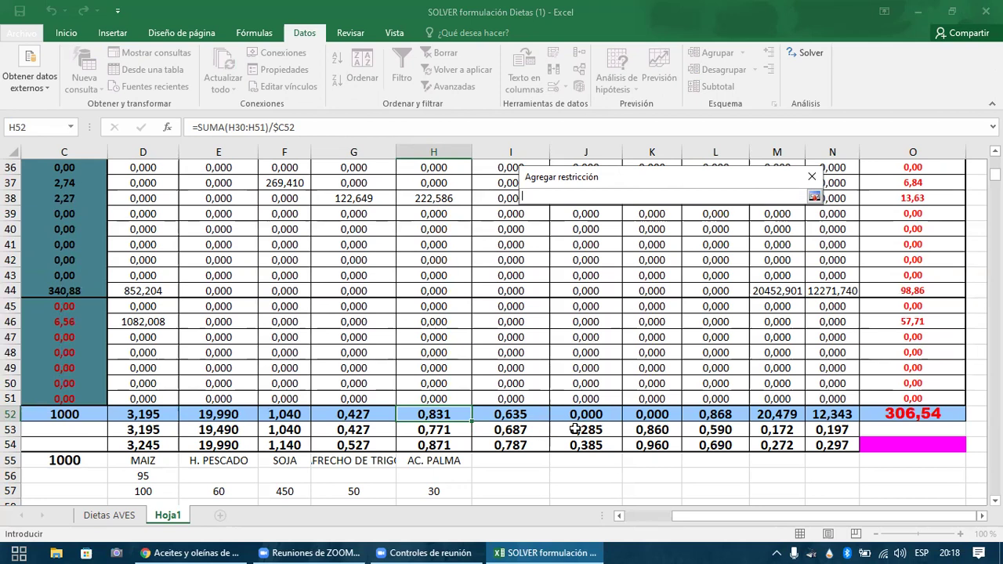
{"action": "left_click", "coordinate": [575, 429]}
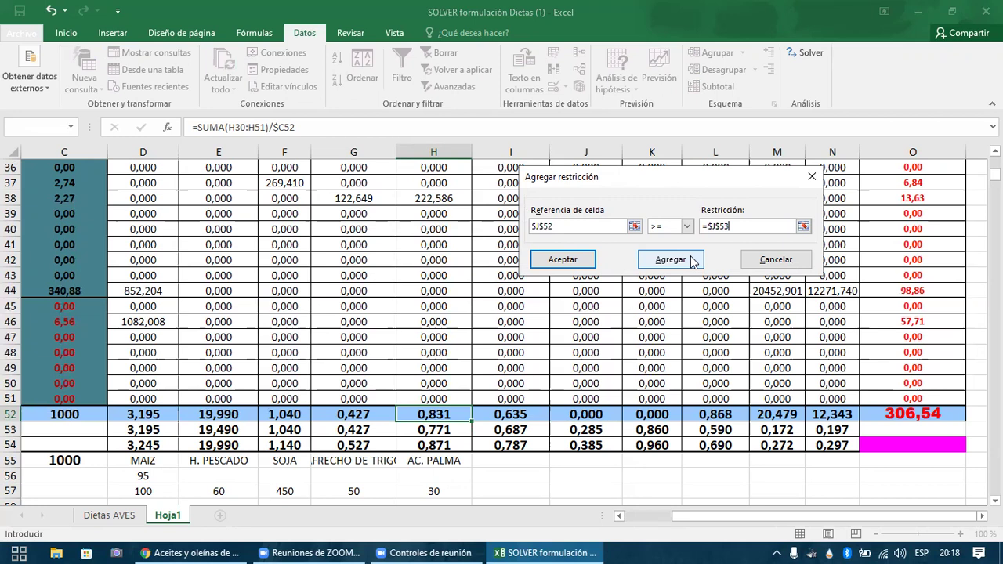
{"action": "left_click", "coordinate": [693, 261]}
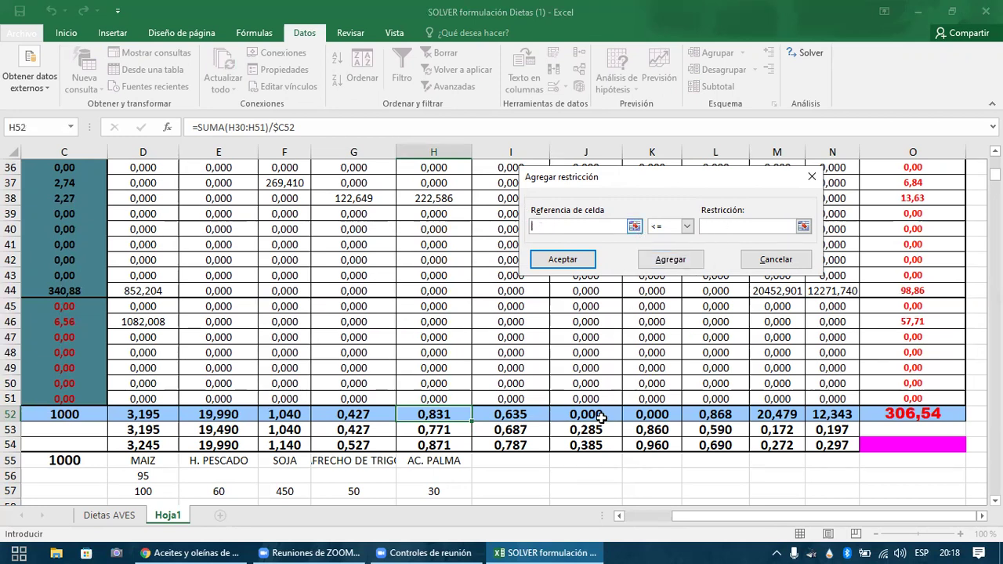
- Add the constraint that J52 is <= its maximum in J54, and solve the model, keeping the Solver solution
{"action": "left_click", "coordinate": [599, 418]}
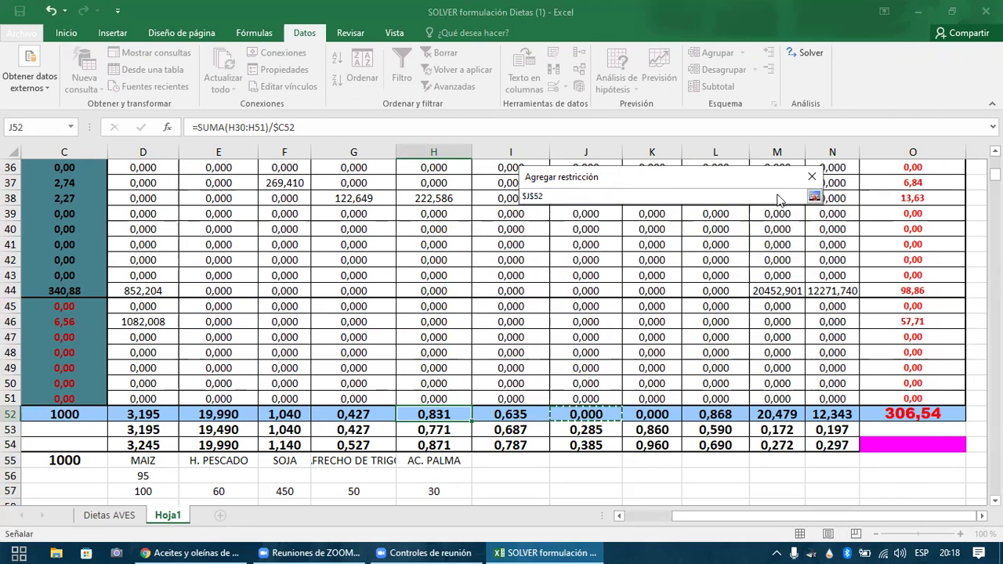
{"action": "left_click", "coordinate": [609, 406]}
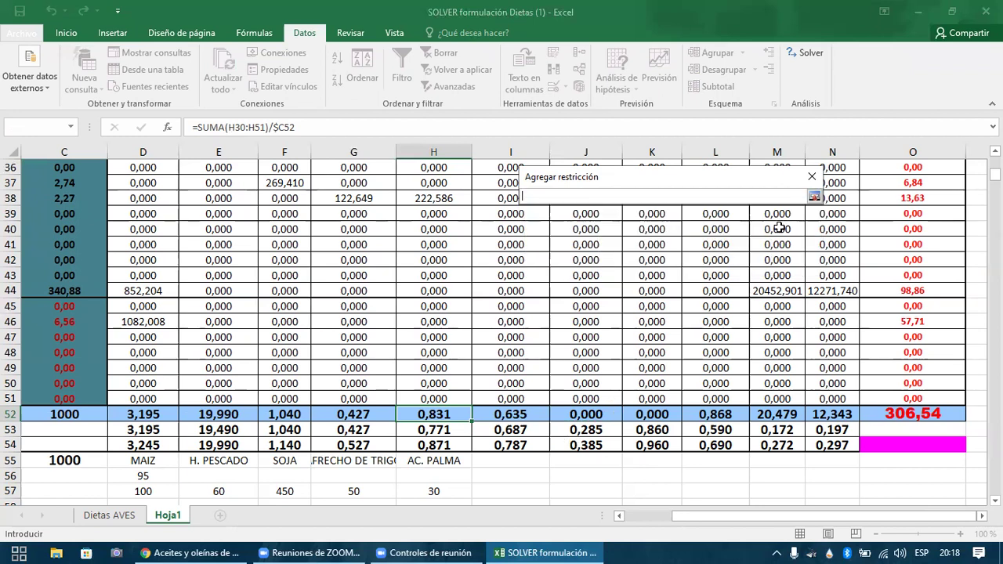
{"action": "left_click", "coordinate": [585, 444]}
{"action": "left_click", "coordinate": [814, 197]}
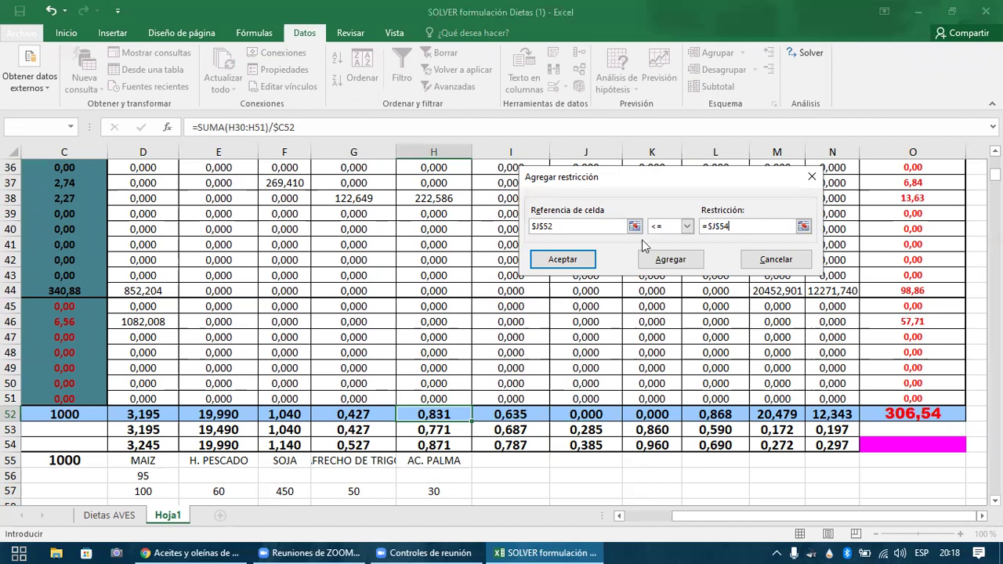
{"action": "left_click", "coordinate": [586, 260]}
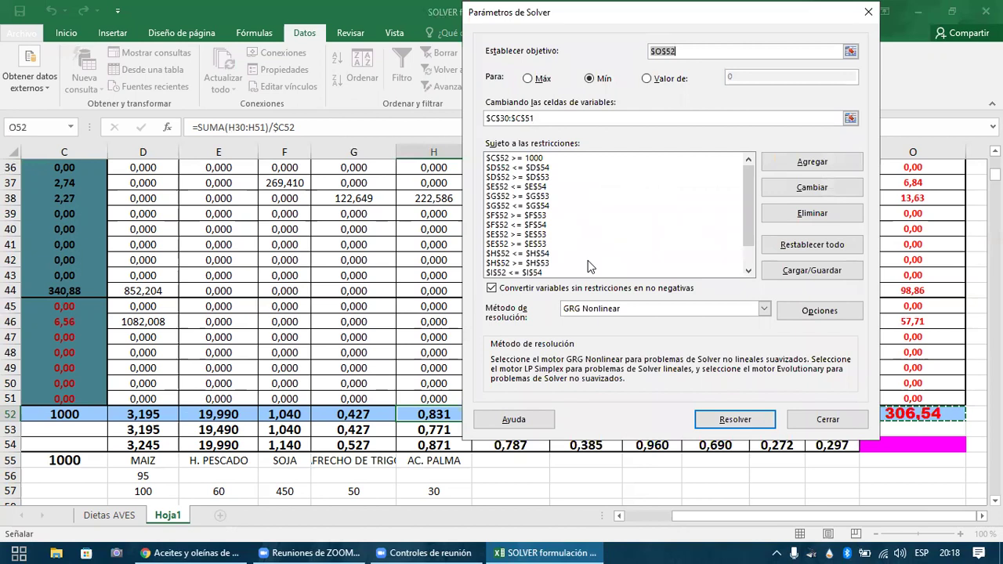
{"action": "left_click", "coordinate": [704, 421]}
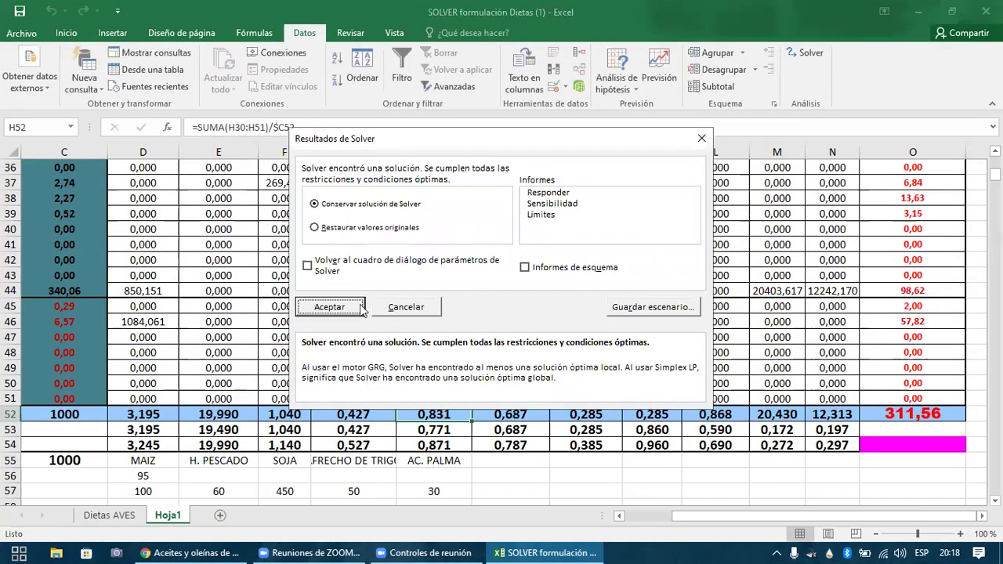
{"action": "key", "text": "Return"}
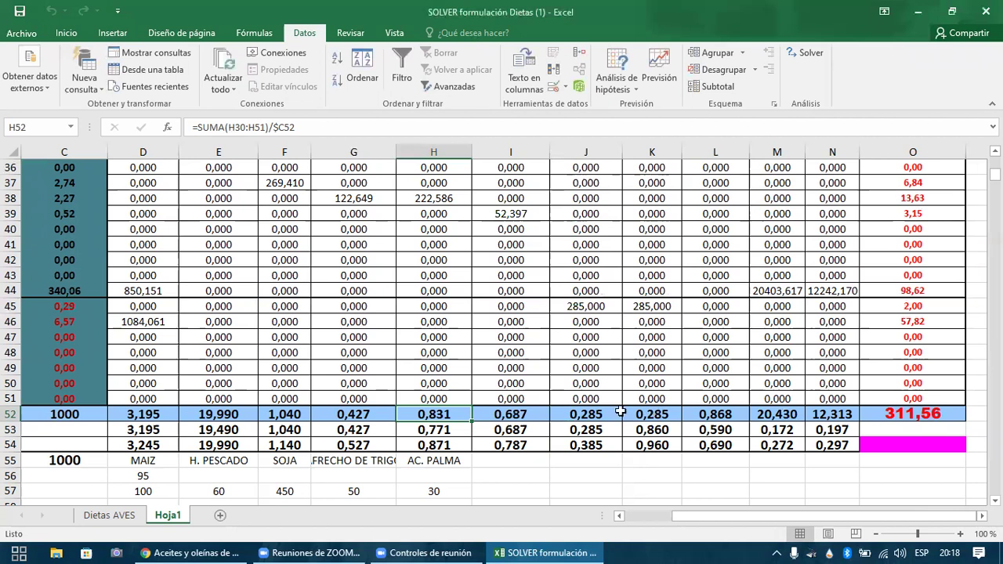
- Add a Solver constraint requiring cell K52 to be >= K53
{"action": "left_click", "coordinate": [660, 414]}
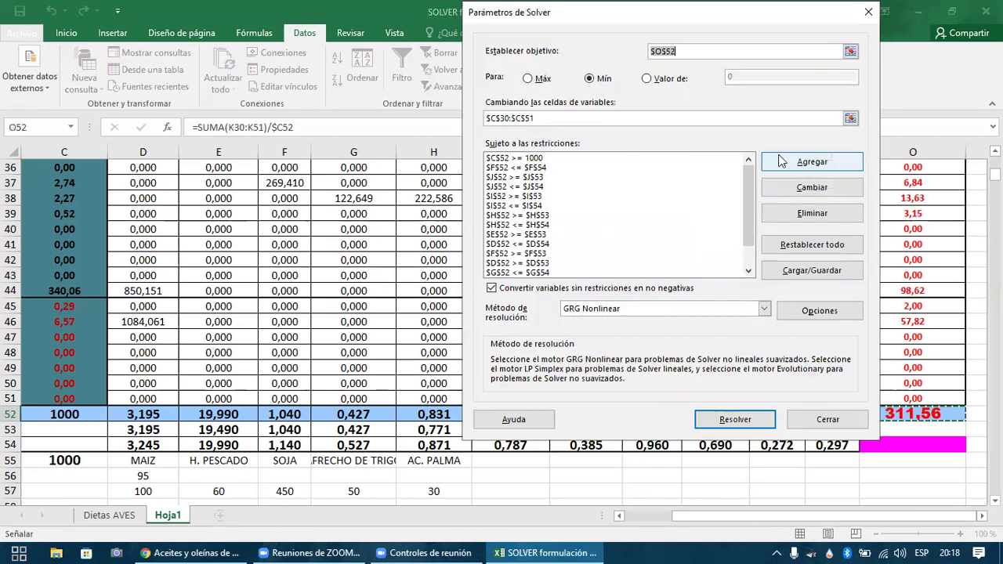
{"action": "key", "text": "alt+a"}
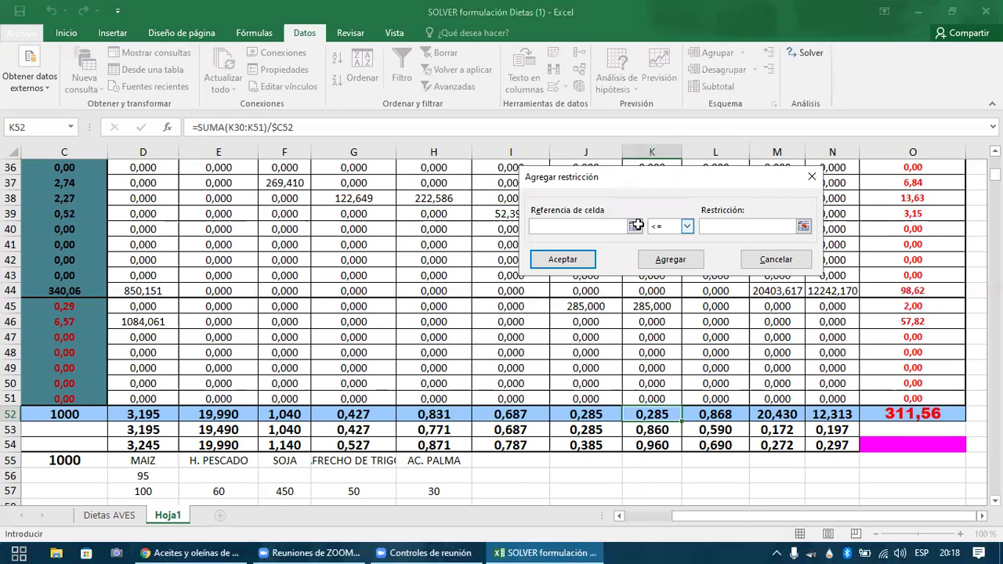
{"action": "left_click", "coordinate": [672, 413]}
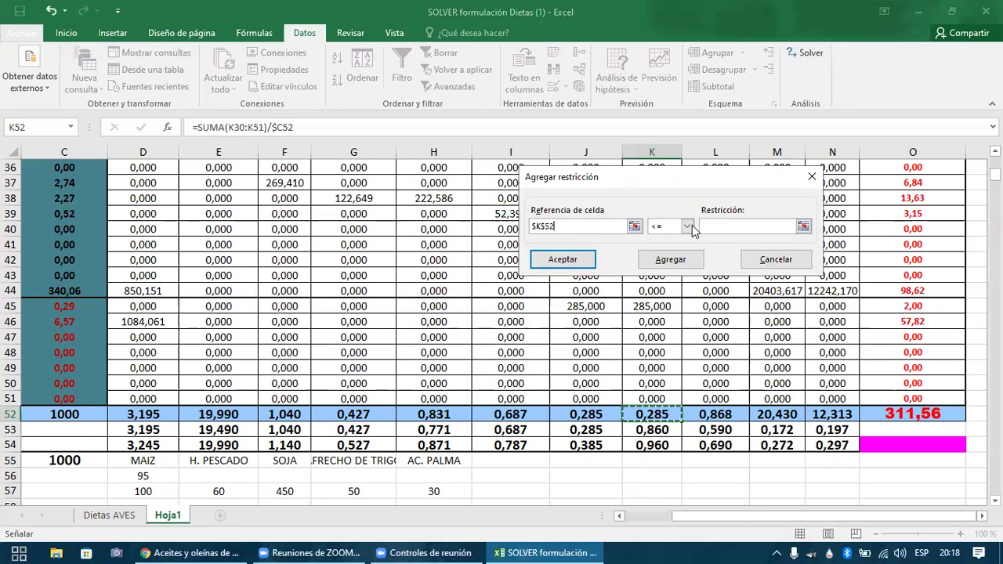
{"action": "left_click", "coordinate": [686, 226]}
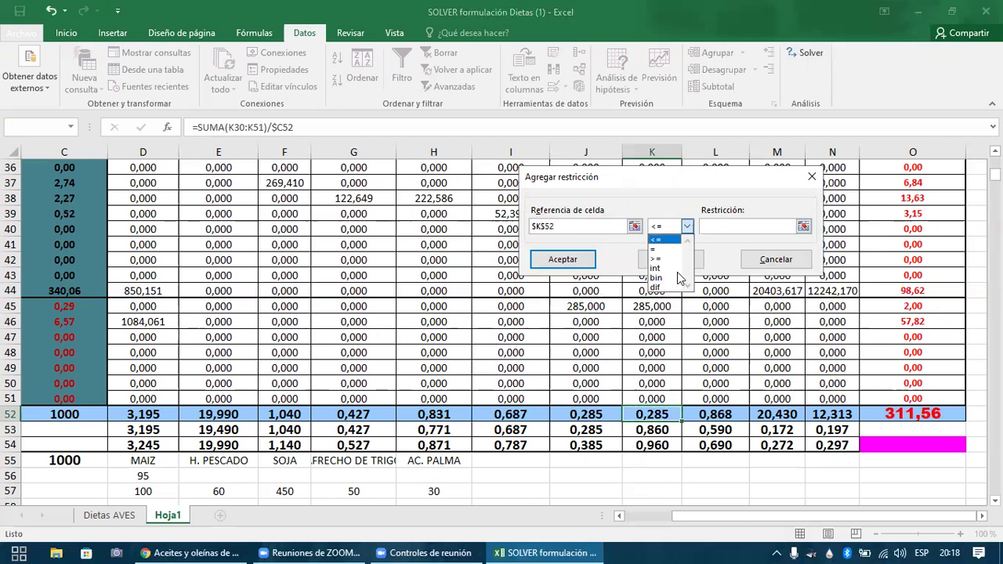
{"action": "left_click", "coordinate": [786, 228]}
{"action": "left_click", "coordinate": [652, 430]}
{"action": "left_click", "coordinate": [653, 430]}
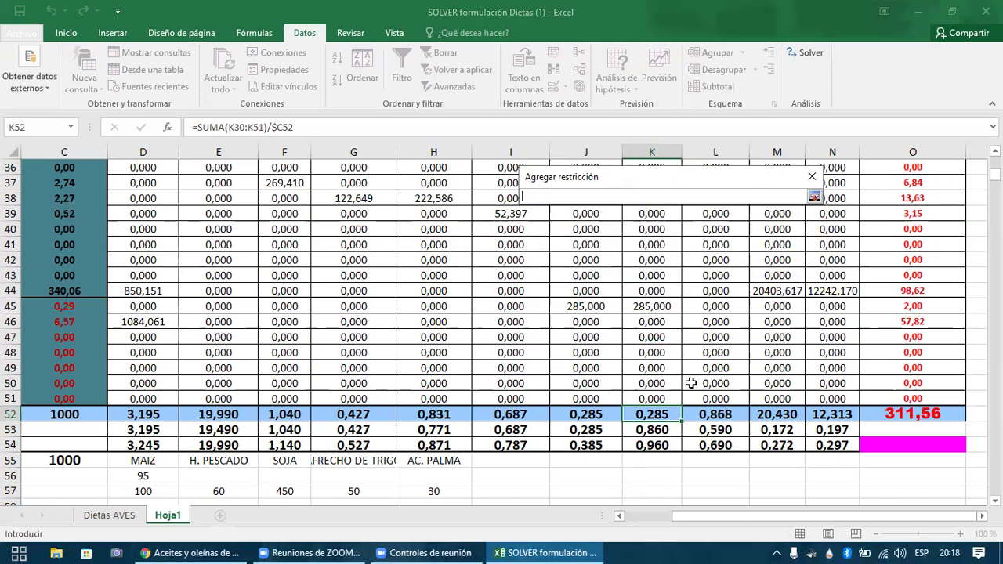
{"action": "left_click", "coordinate": [815, 197]}
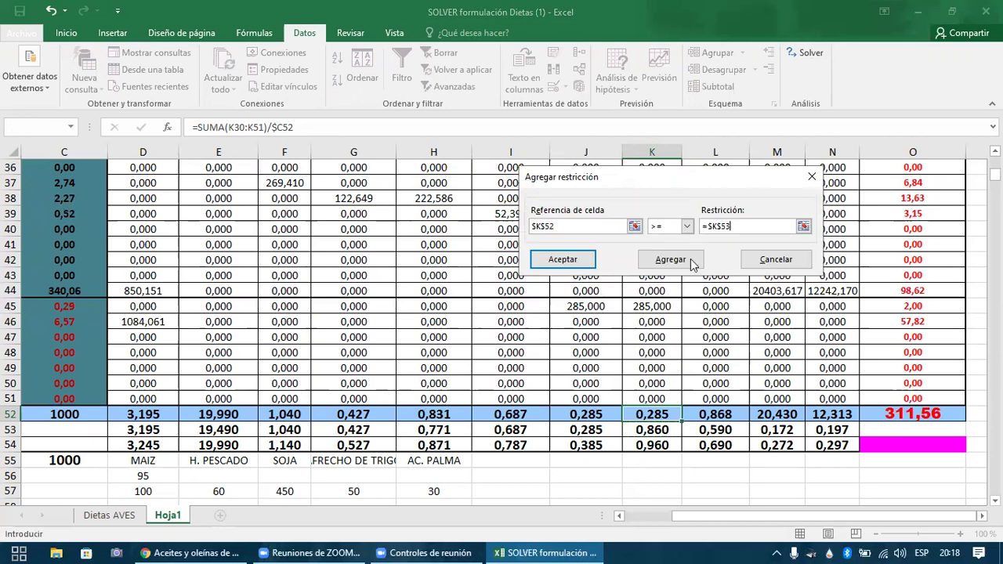
- Add a Solver constraint requiring cell K52 to be <= K54
{"action": "left_click", "coordinate": [664, 416]}
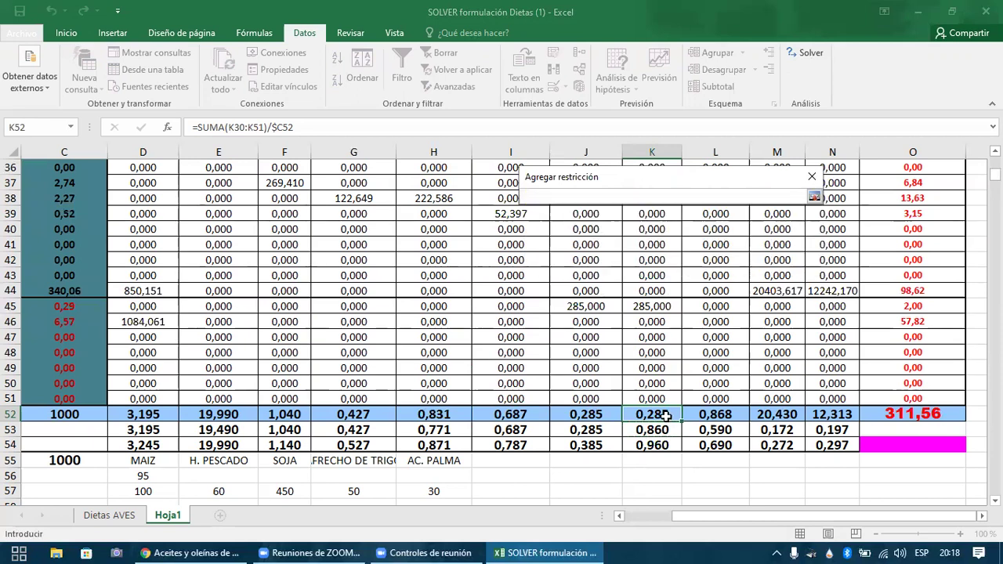
{"action": "left_click", "coordinate": [815, 197]}
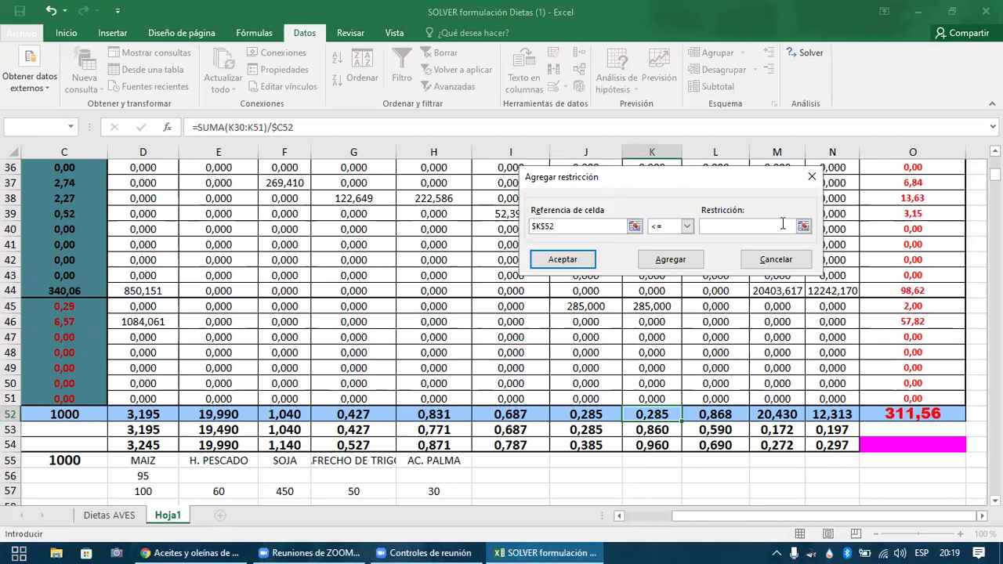
{"action": "left_click", "coordinate": [660, 443]}
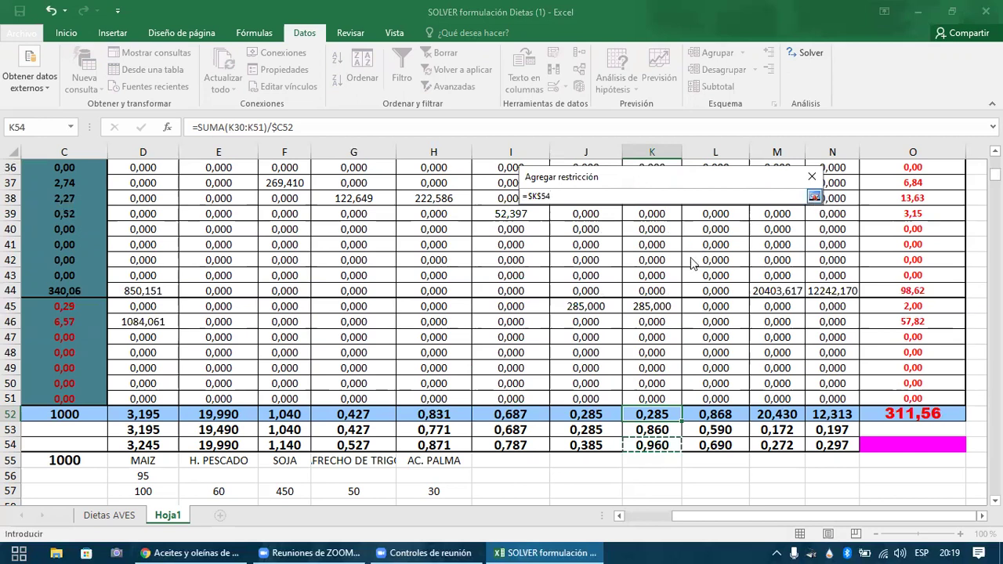
{"action": "key", "text": "Return"}
{"action": "left_click", "coordinate": [713, 282]}
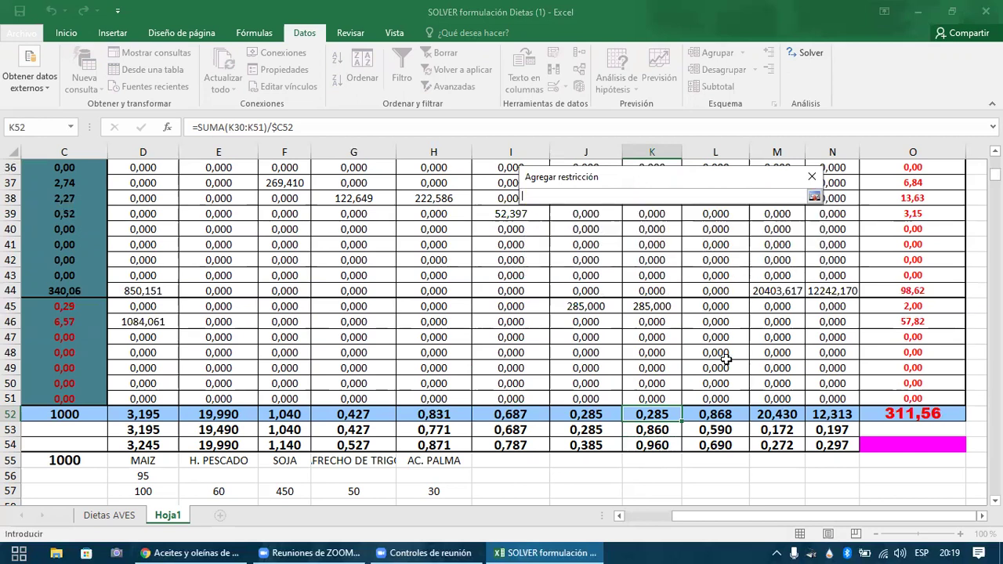
- Add a Solver constraint requiring cell L52 to be >= L53
{"action": "left_click", "coordinate": [814, 195]}
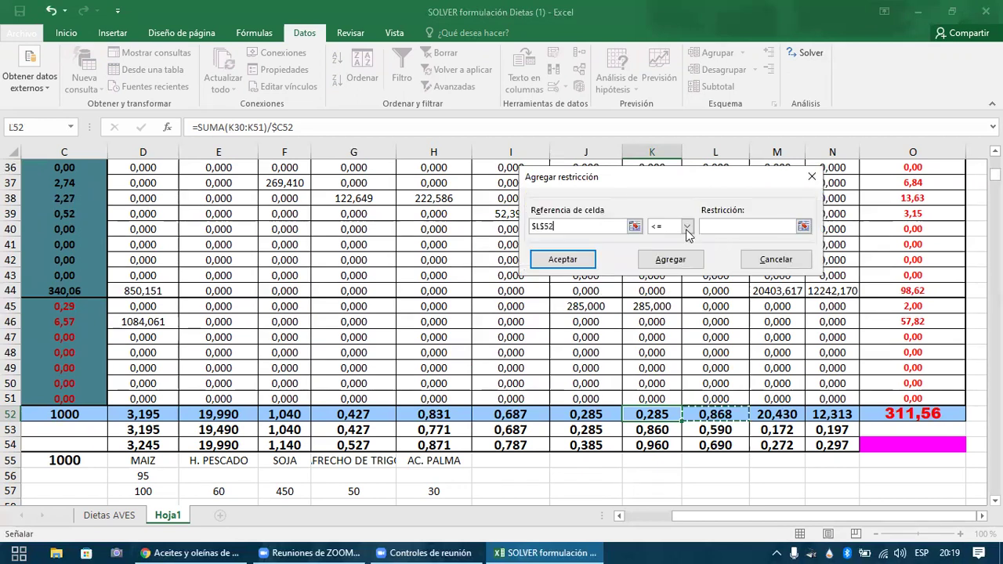
{"action": "left_click", "coordinate": [687, 226]}
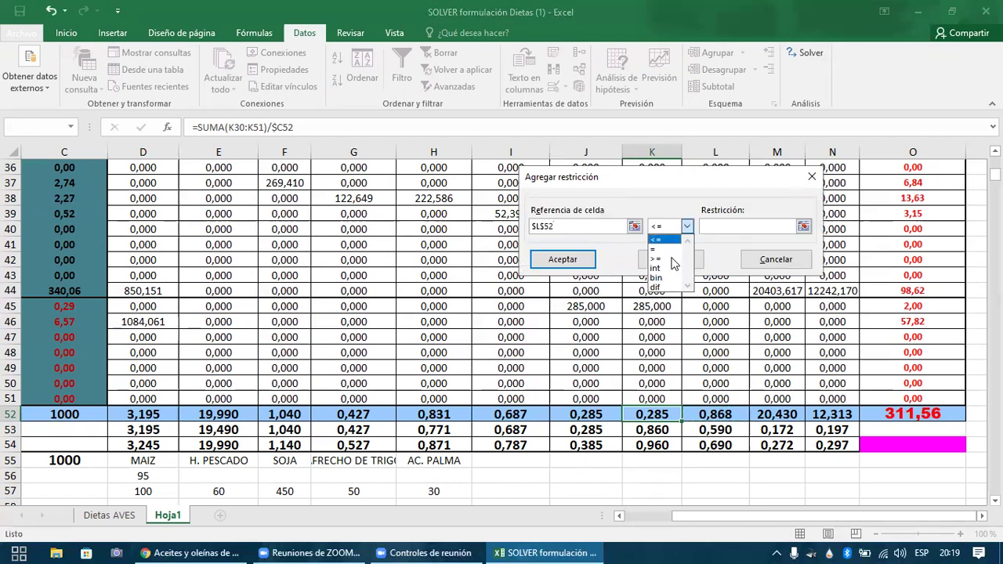
{"action": "left_click", "coordinate": [790, 235]}
{"action": "left_click", "coordinate": [697, 403]}
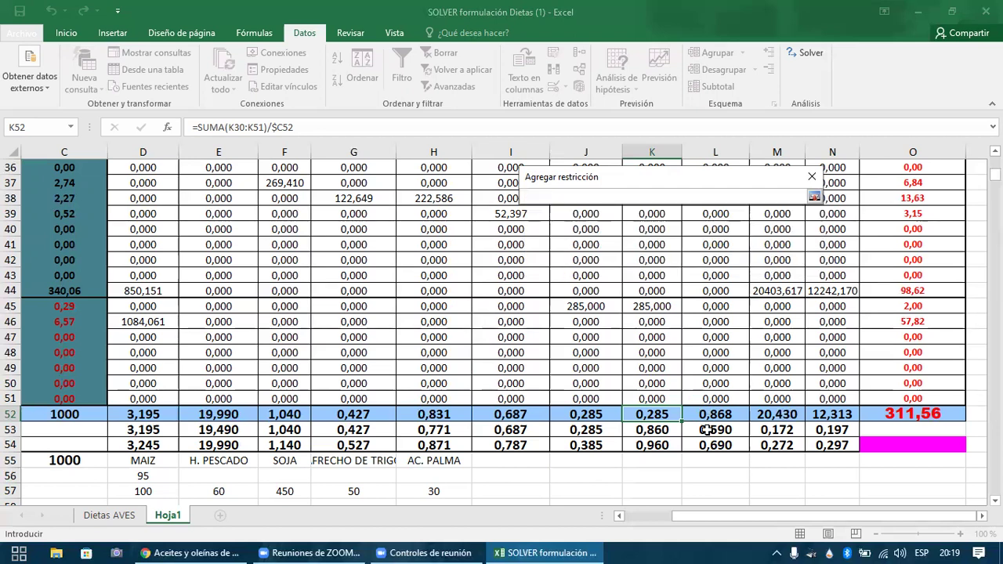
{"action": "key", "text": "Down"}
{"action": "key", "text": "Right"}
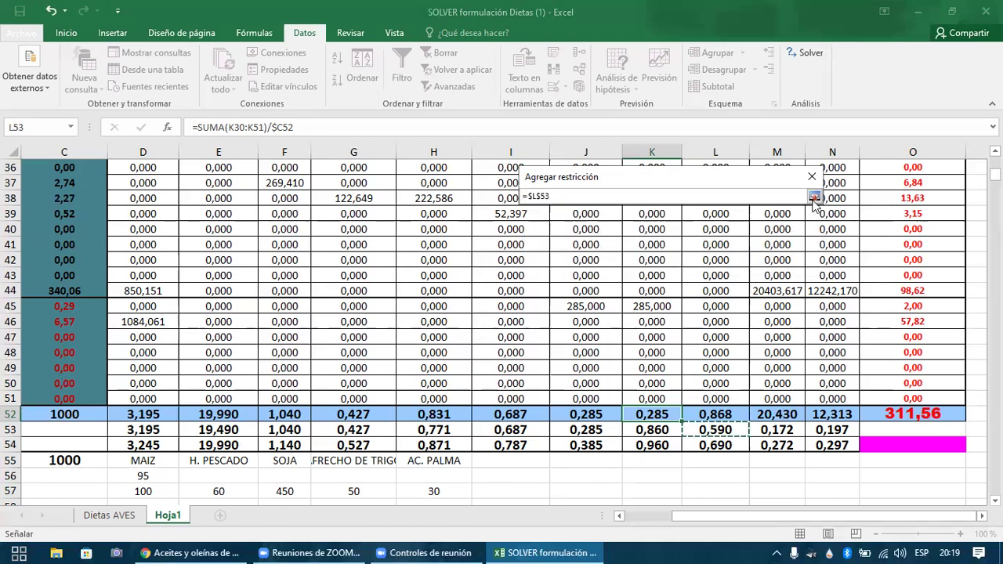
{"action": "left_click", "coordinate": [814, 196]}
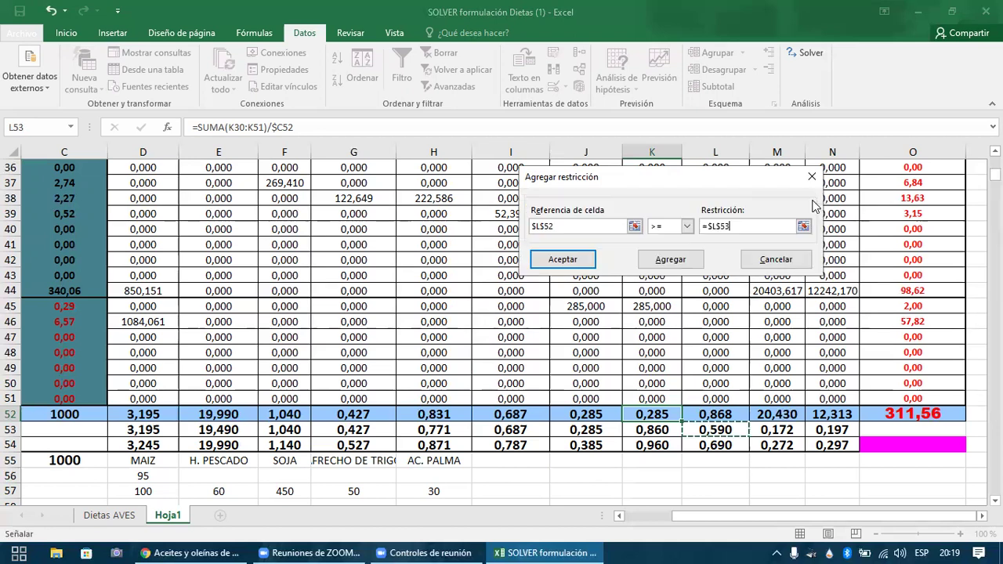
- Add a Solver constraint requiring cell L52 to be <= L54
{"action": "left_click", "coordinate": [634, 227]}
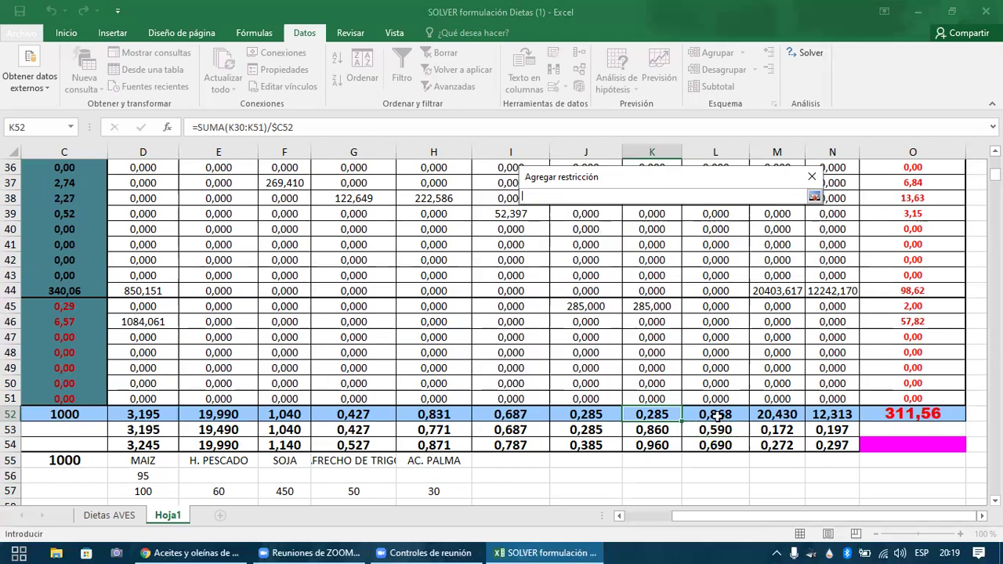
{"action": "key", "text": "Right"}
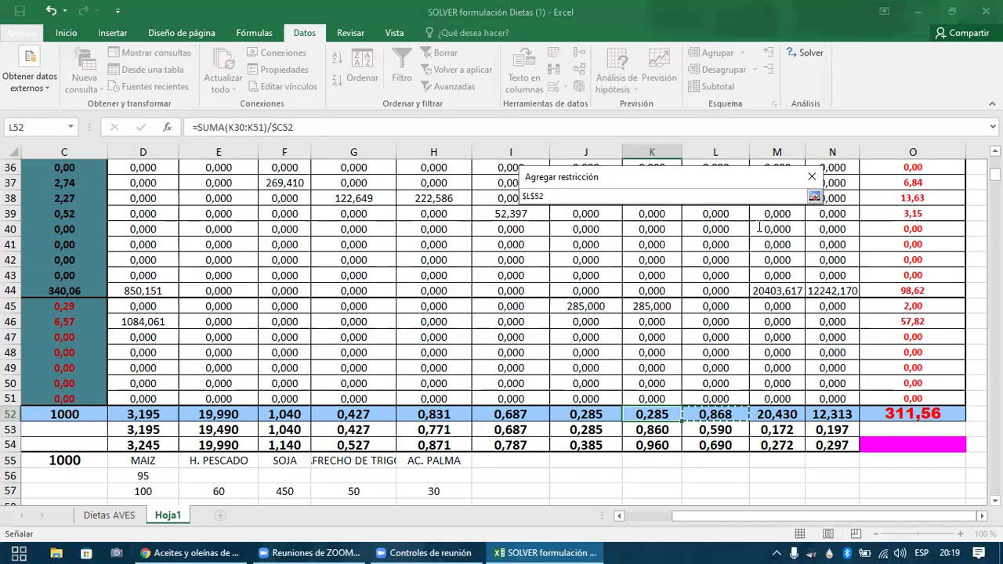
{"action": "key", "text": "Return"}
{"action": "left_click", "coordinate": [802, 226]}
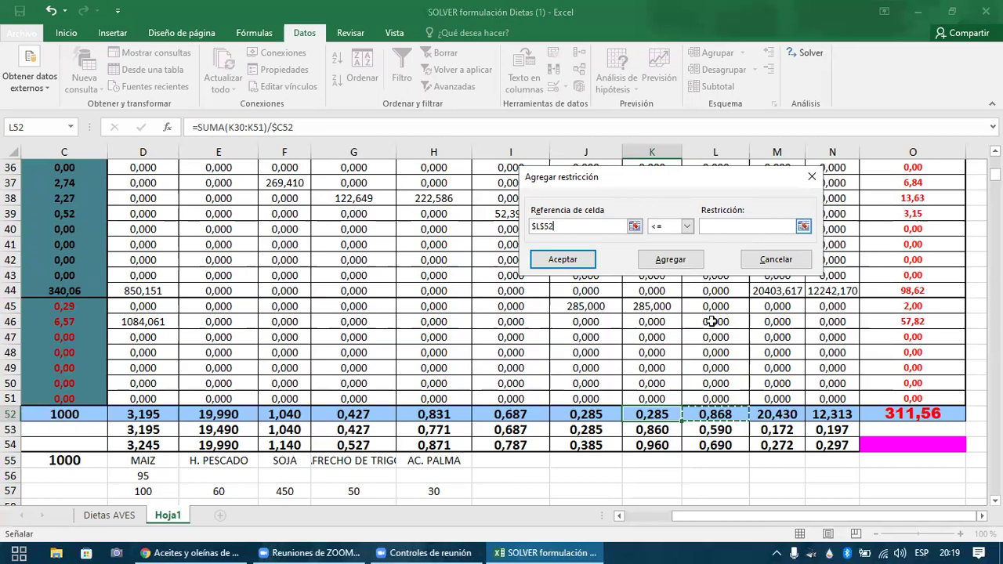
{"action": "left_click", "coordinate": [715, 445]}
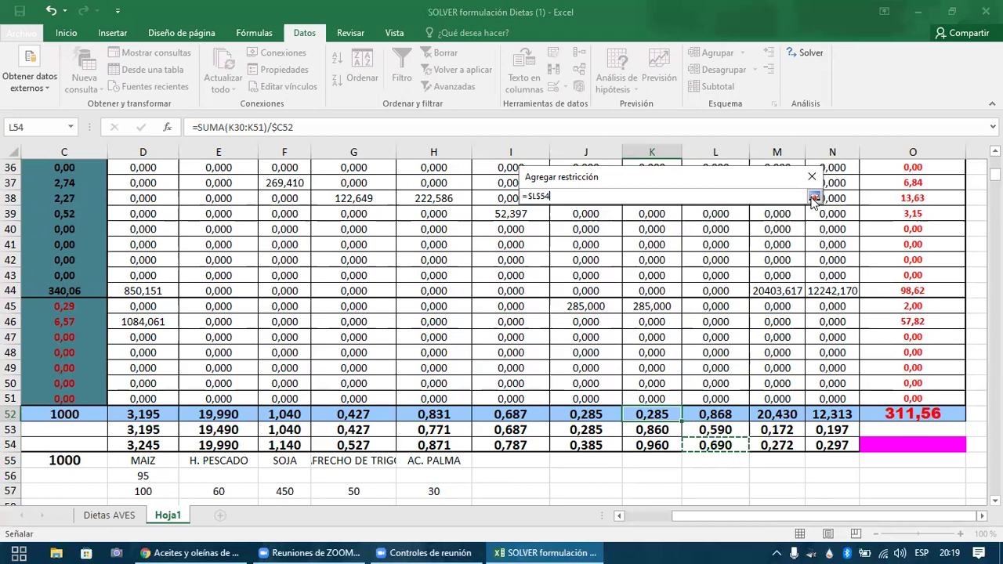
{"action": "left_click", "coordinate": [814, 197]}
{"action": "left_click", "coordinate": [670, 260]}
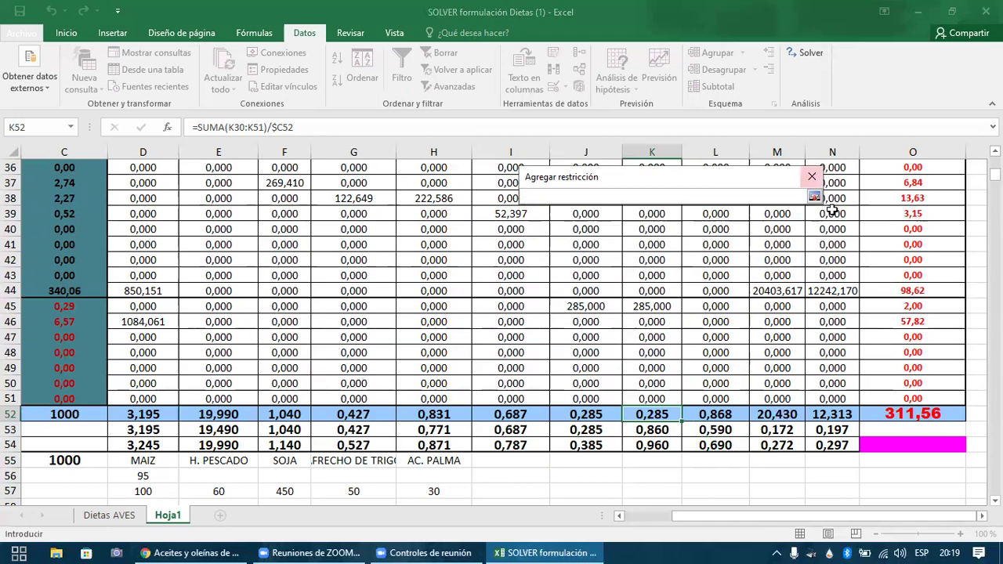
- Add a Solver constraint requiring cell M52 to be >= M53
{"action": "left_click", "coordinate": [777, 414]}
{"action": "left_click", "coordinate": [815, 197]}
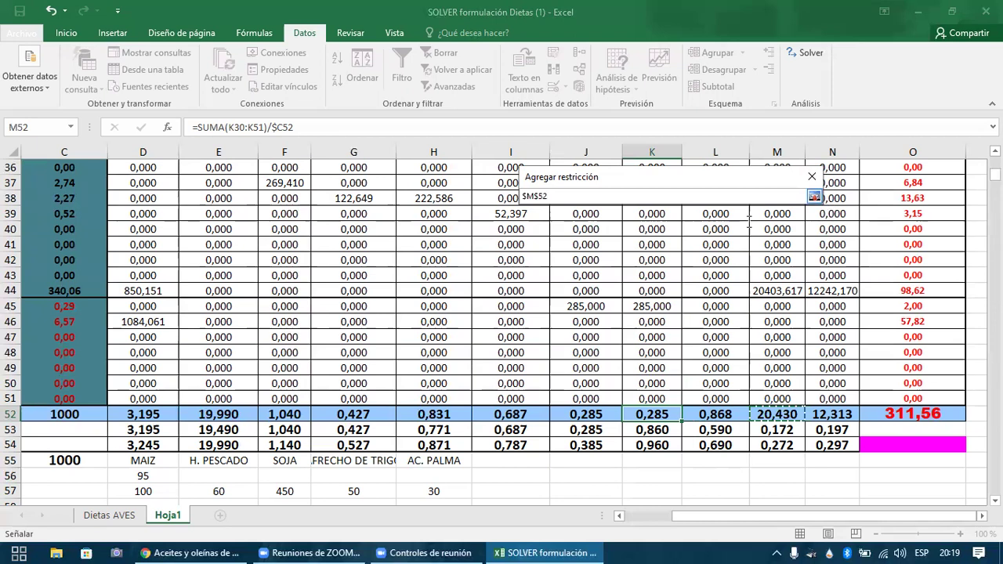
{"action": "left_click", "coordinate": [686, 225]}
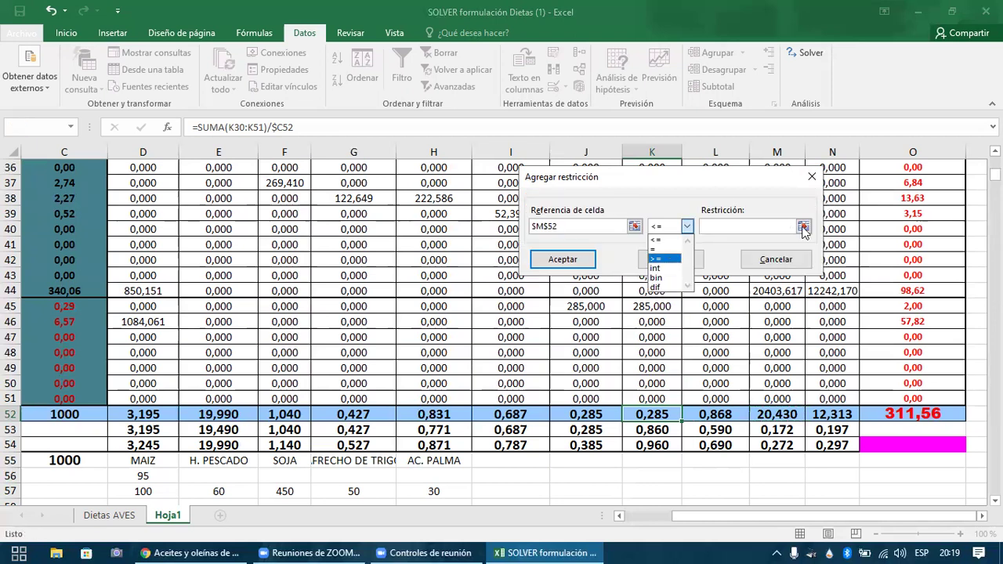
{"action": "key", "text": "Down"}
{"action": "key", "text": "Down"}
{"action": "key", "text": "Return"}
{"action": "left_click", "coordinate": [788, 226]}
{"action": "left_click", "coordinate": [803, 226]}
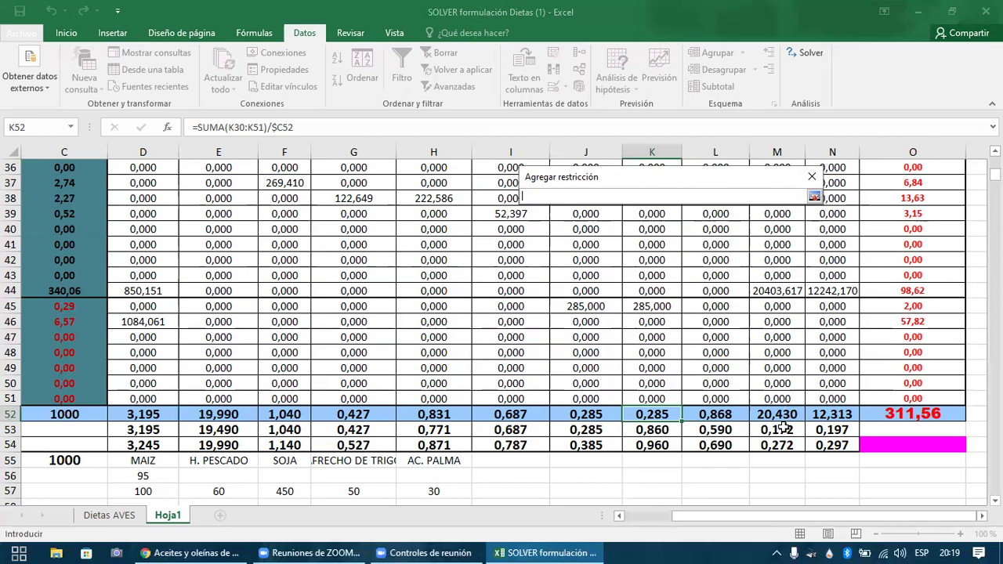
{"action": "left_click", "coordinate": [783, 429]}
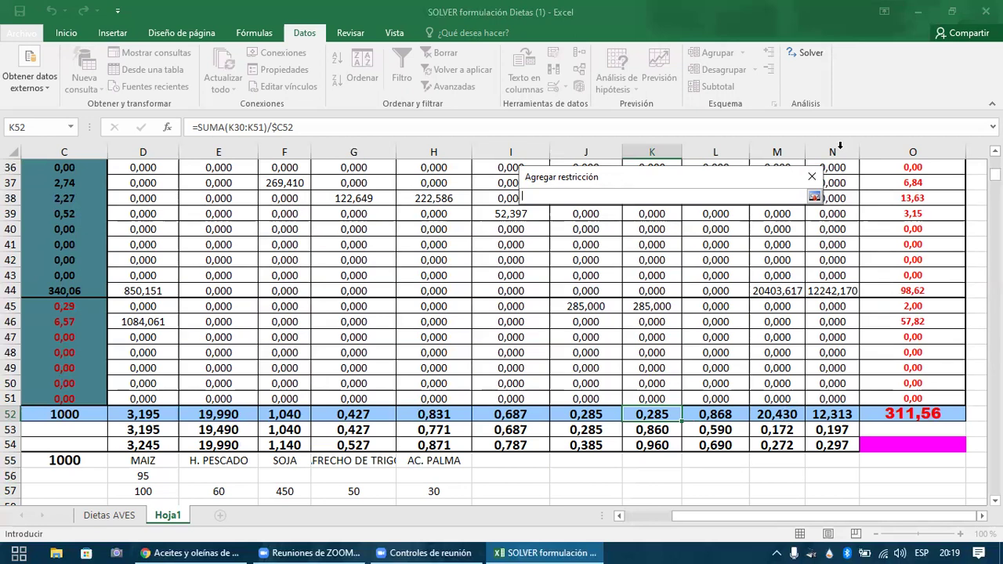
{"action": "left_click", "coordinate": [815, 197]}
- Add a Solver constraint requiring cell M52 to be <= M54
{"action": "left_click", "coordinate": [637, 223]}
{"action": "left_click", "coordinate": [780, 412]}
{"action": "left_click", "coordinate": [815, 197]}
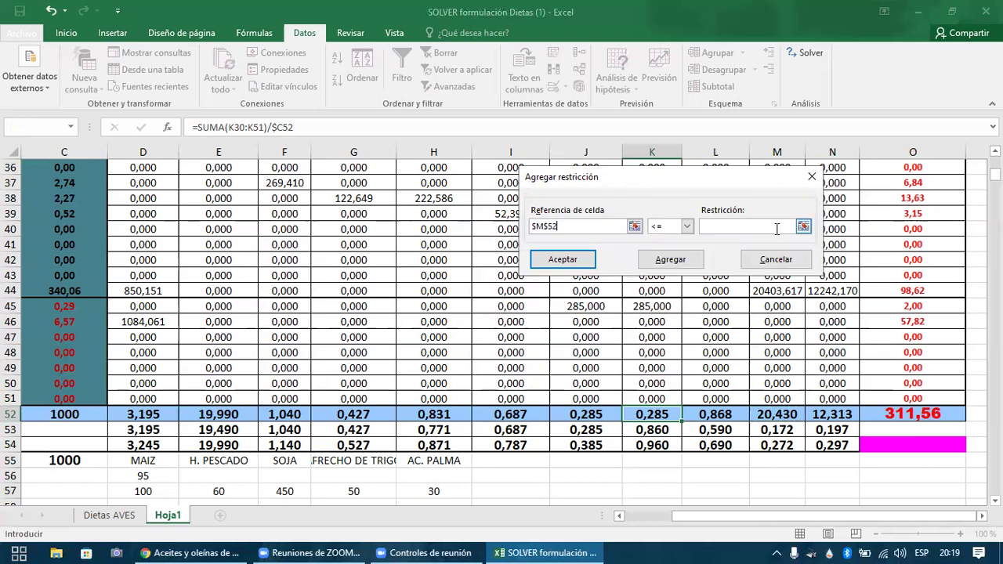
{"action": "left_click", "coordinate": [803, 226]}
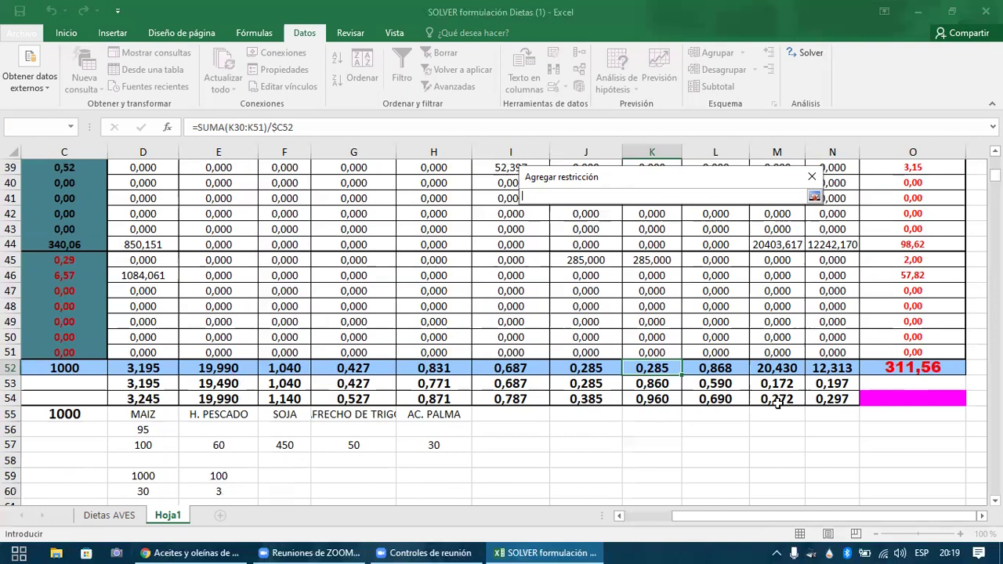
{"action": "left_click", "coordinate": [780, 398]}
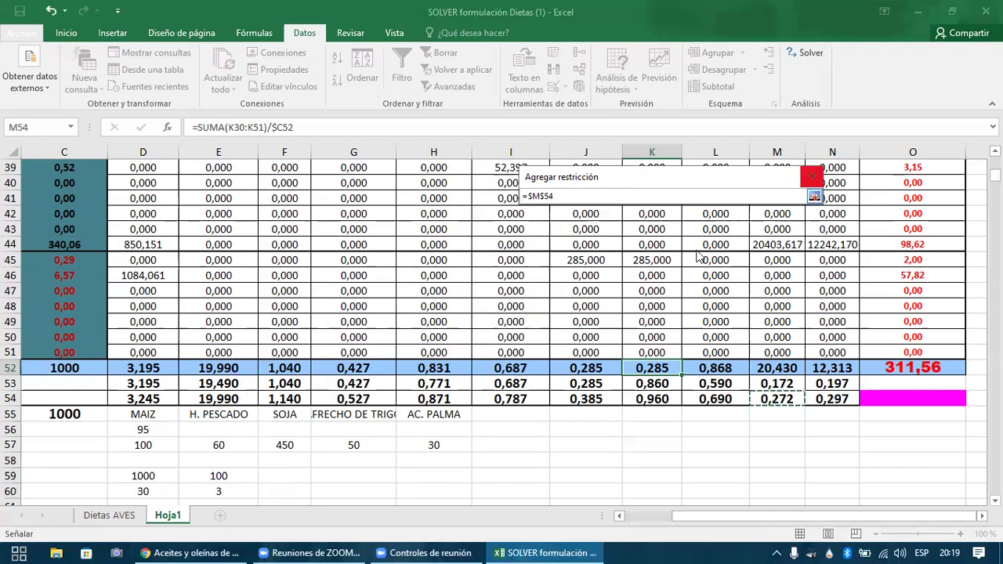
{"action": "left_click", "coordinate": [815, 197]}
{"action": "left_click", "coordinate": [721, 264]}
- Add a Solver constraint requiring cell N52 to be >= N53
{"action": "left_click", "coordinate": [640, 226]}
{"action": "left_click", "coordinate": [818, 367]}
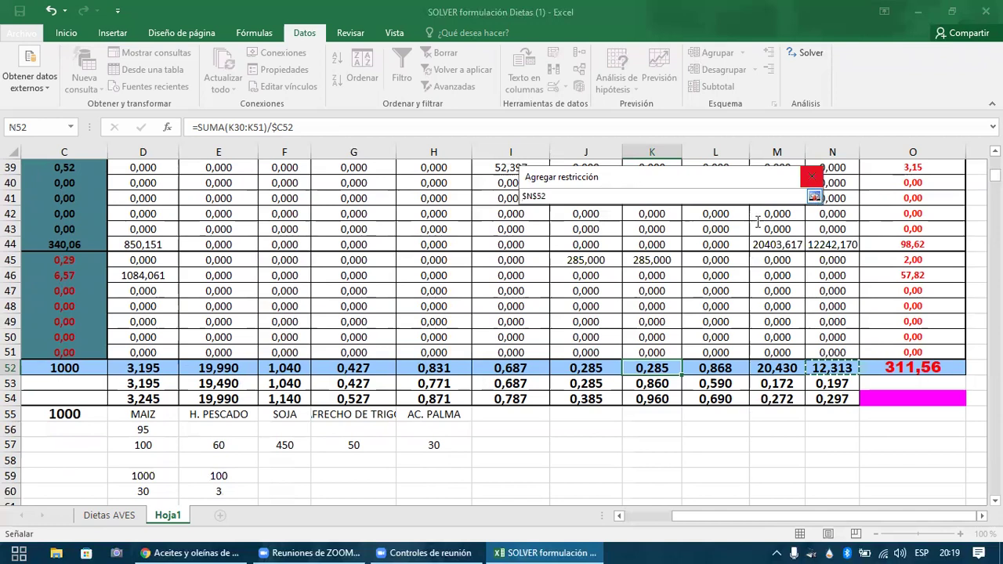
{"action": "key", "text": "Return"}
{"action": "left_click", "coordinate": [687, 227]}
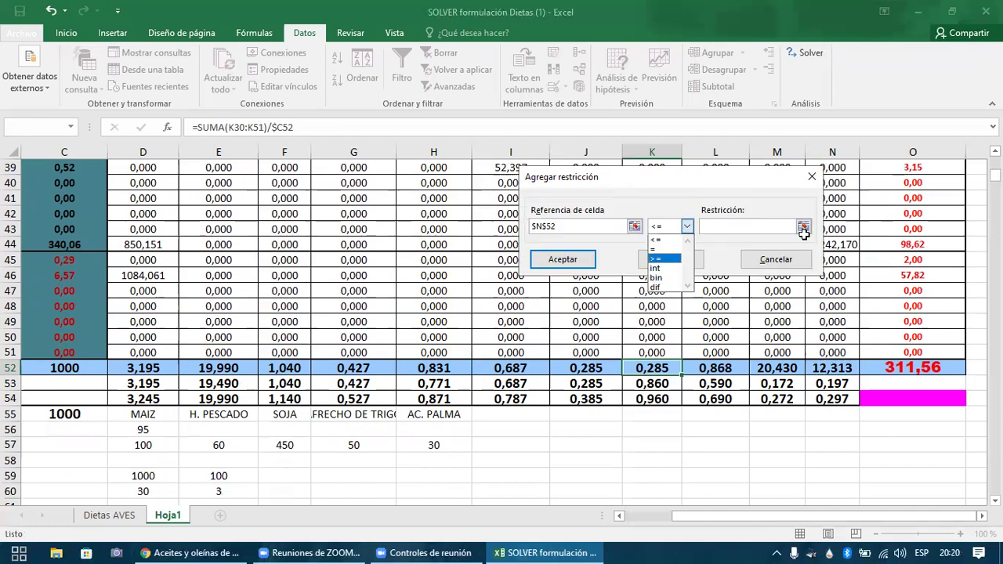
{"action": "key", "text": "Tab"}
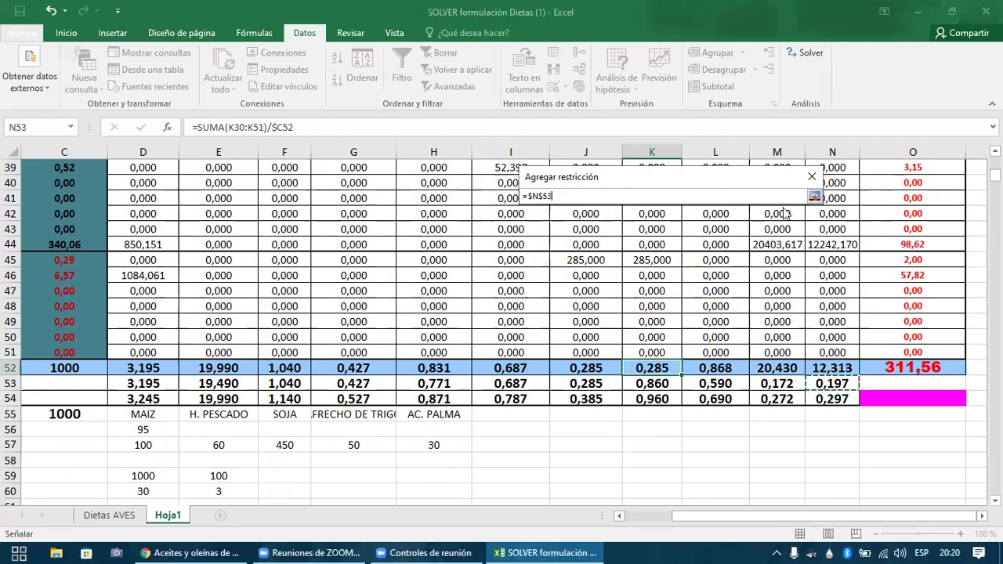
{"action": "left_click", "coordinate": [815, 196]}
{"action": "left_click", "coordinate": [699, 263]}
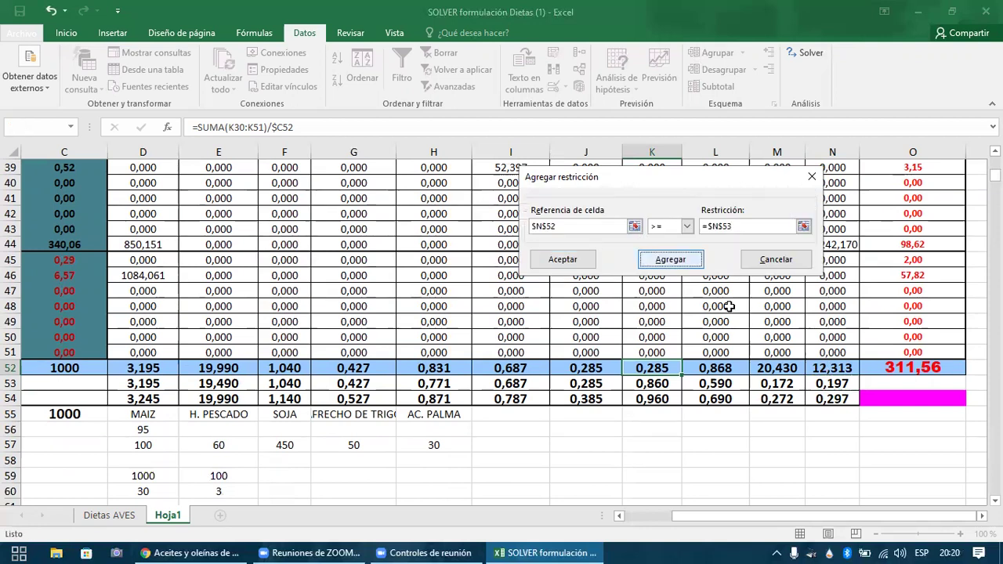
- Add the final Solver constraint, N52 <= N54, and return to the Solver parameters
{"action": "left_click", "coordinate": [803, 226]}
{"action": "left_click", "coordinate": [832, 368]}
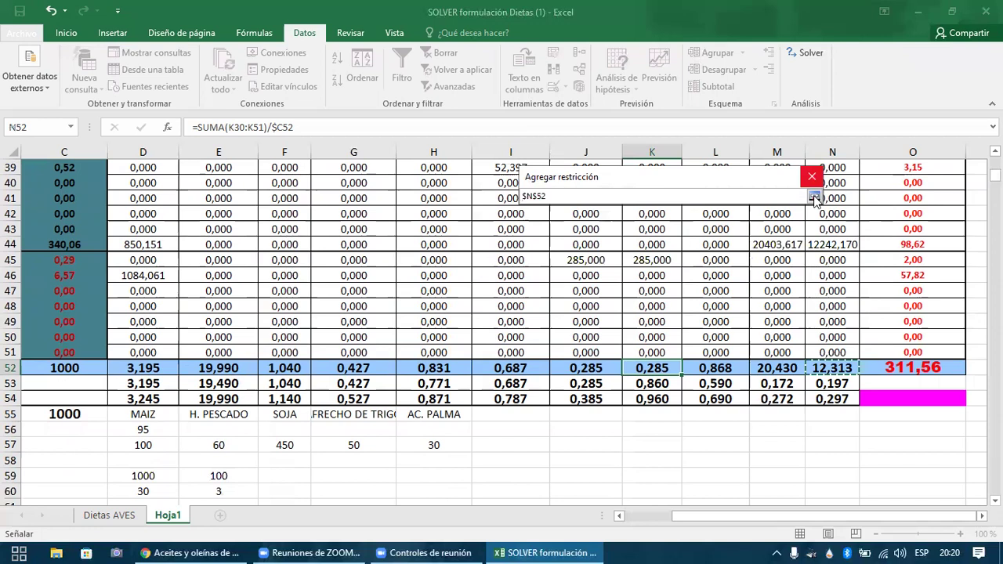
{"action": "left_click", "coordinate": [814, 196]}
{"action": "left_click", "coordinate": [803, 226]}
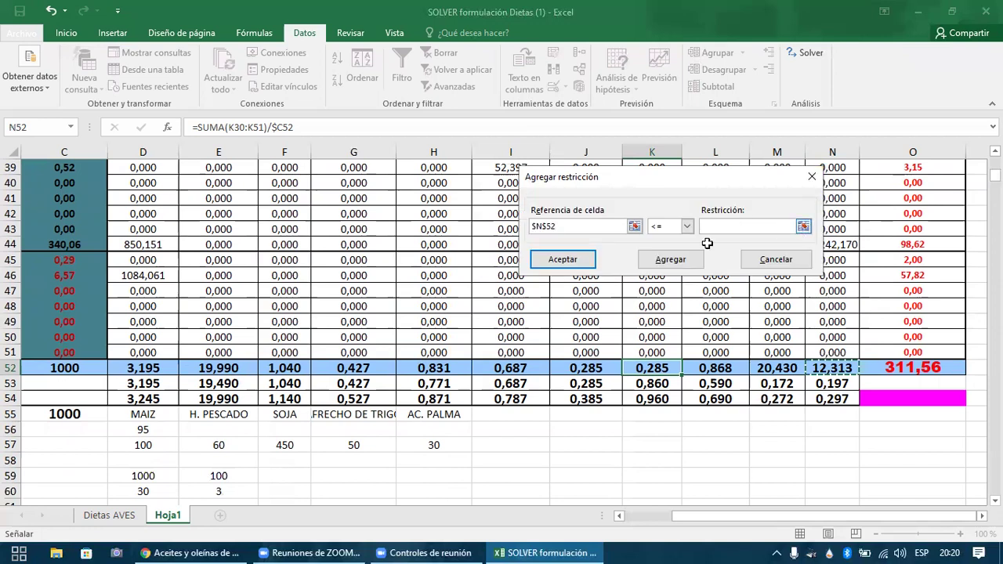
{"action": "left_click", "coordinate": [832, 398]}
{"action": "left_click", "coordinate": [814, 197]}
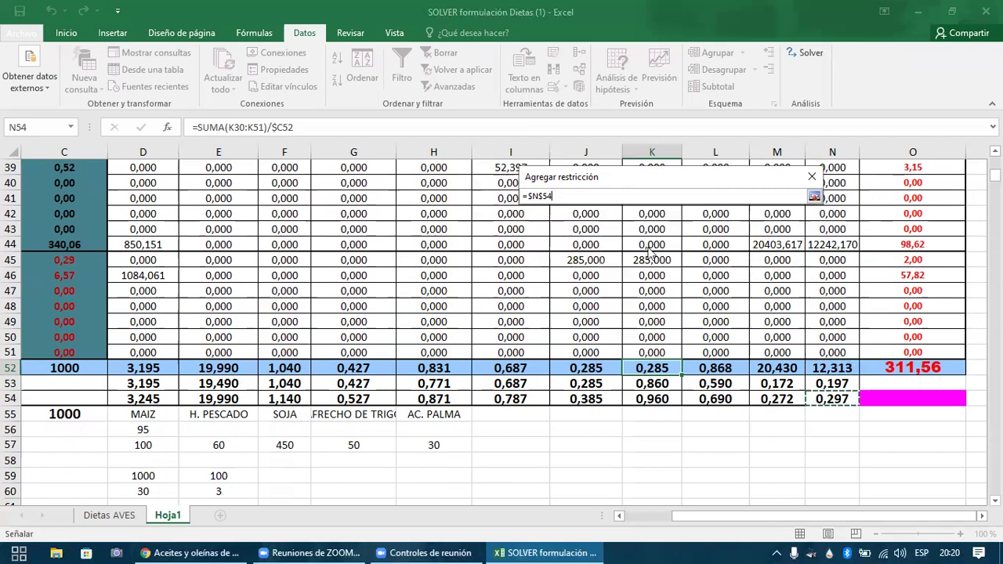
{"action": "left_click", "coordinate": [591, 258]}
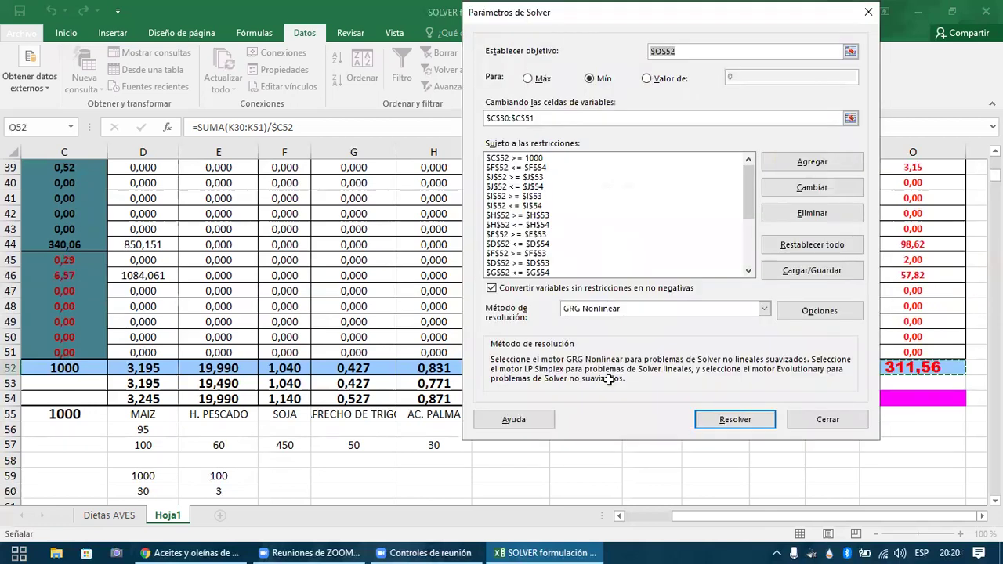
- Solve the model with the full set of nutrient constraints and keep the Solver solution in the sheet
{"action": "left_click", "coordinate": [735, 420]}
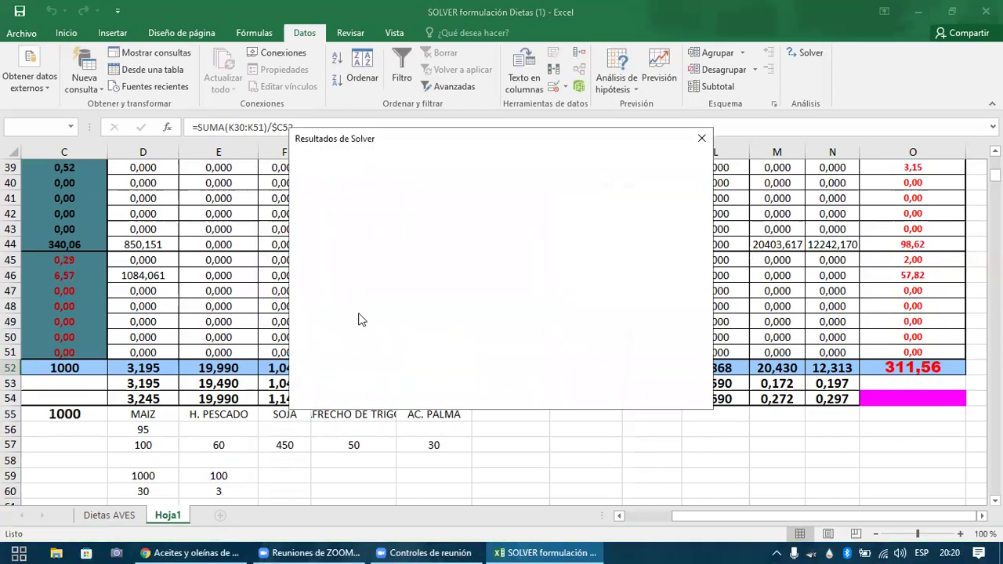
{"action": "left_click", "coordinate": [350, 321]}
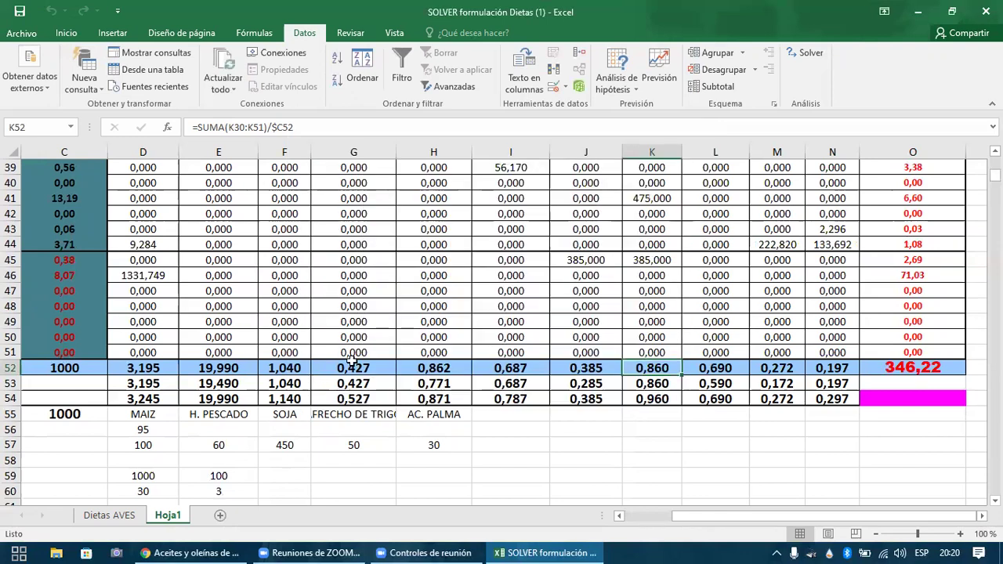
- Examine the kilos assigned to each ingredient in C30:C51, from Maiz to anticoccidial (broiler)
{"action": "left_click", "coordinate": [296, 367]}
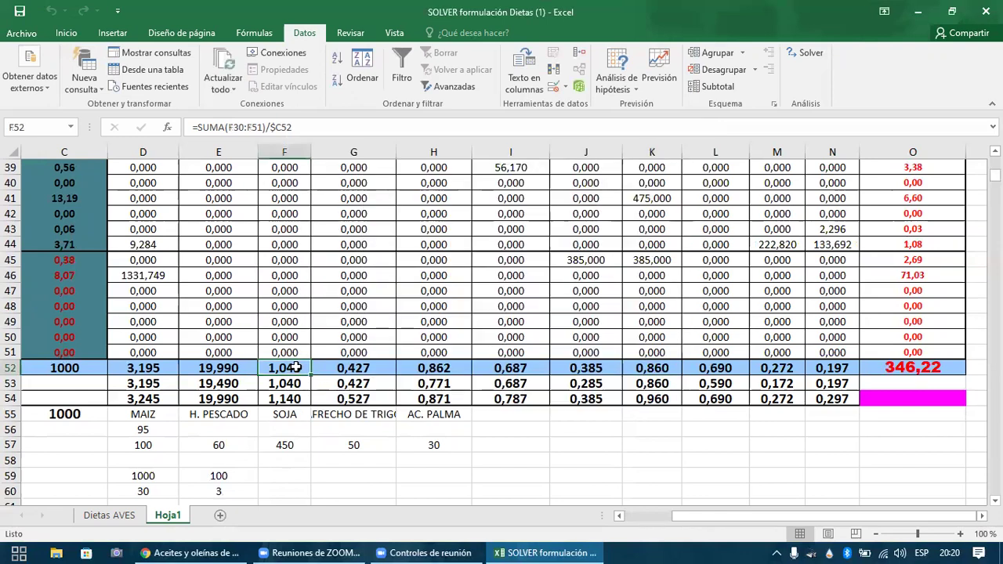
{"action": "scroll", "coordinate": [296, 366], "scroll_direction": "left", "scroll_amount": 1}
{"action": "left_click", "coordinate": [295, 367]}
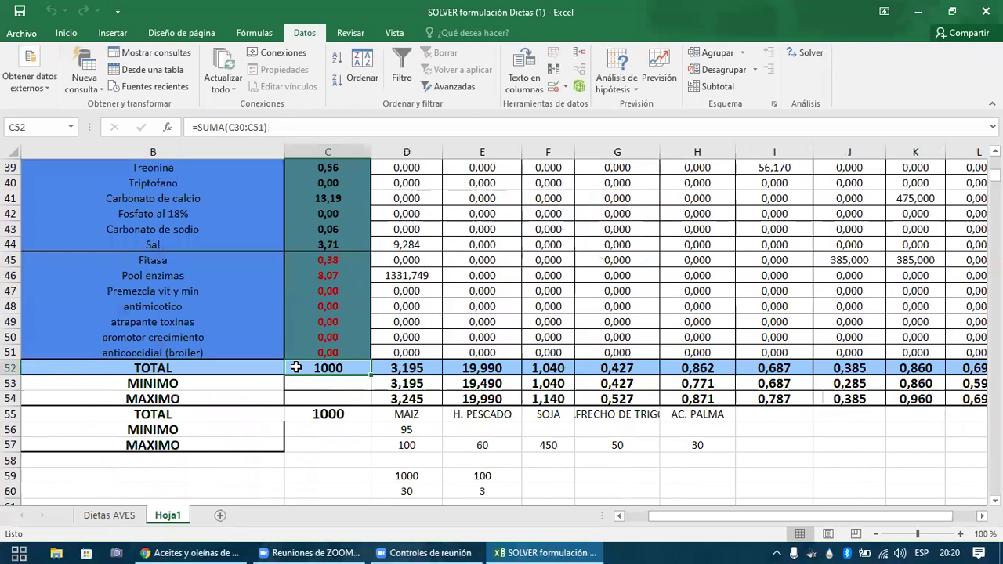
{"action": "key", "text": "ctrl+Up"}
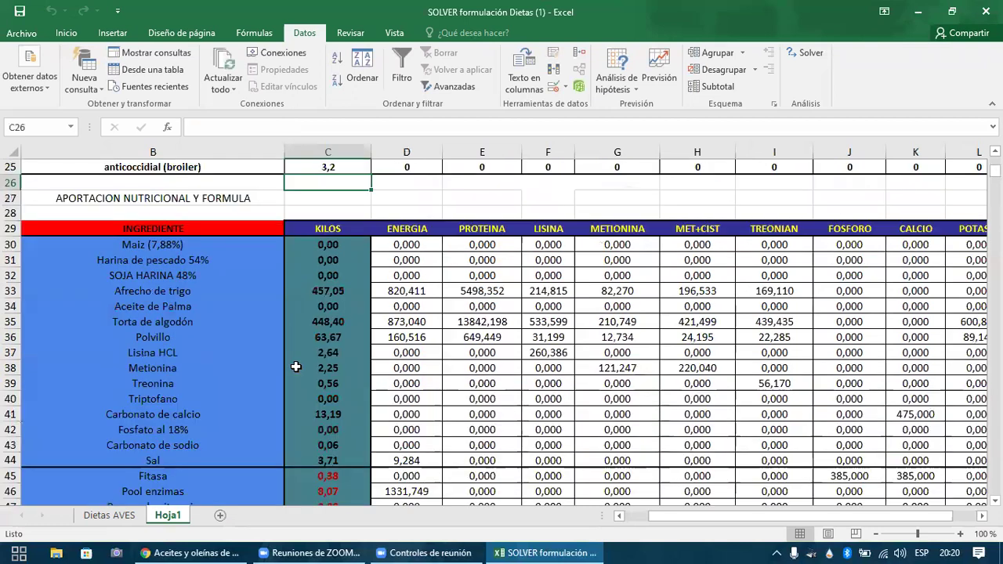
{"action": "key", "text": "Down"}
{"action": "key", "text": "Down"}
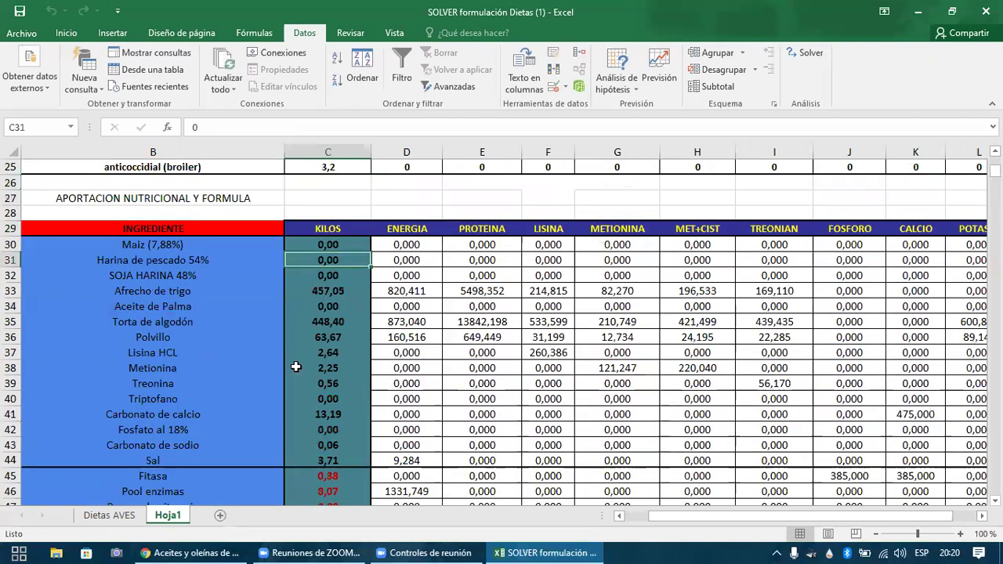
{"action": "key", "text": "Down"}
{"action": "key", "text": "Down"}
{"action": "key", "text": "Down"}
{"action": "key", "text": "Down"}
{"action": "key", "text": "Down"}
{"action": "key", "text": "Down"}
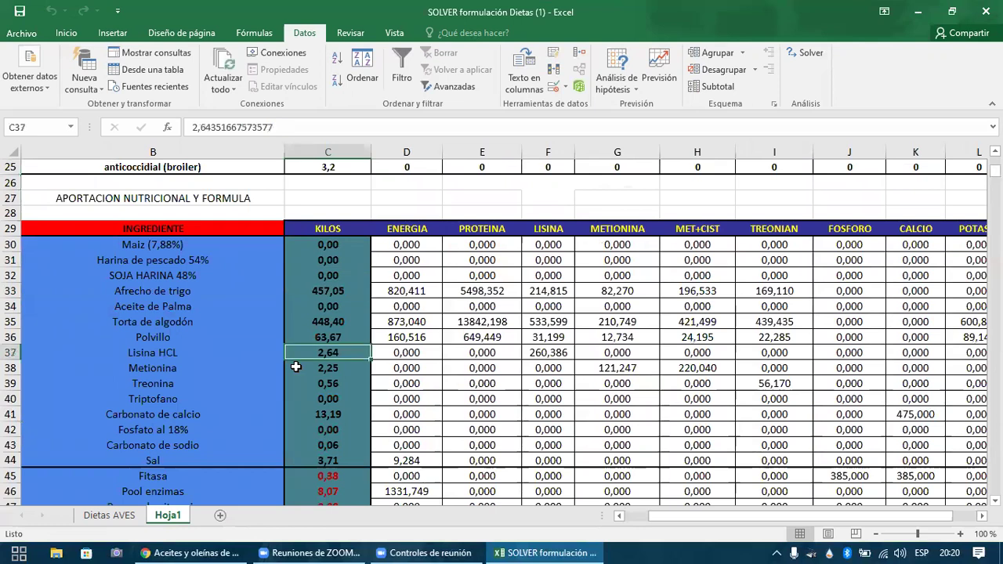
{"action": "key", "text": "Down"}
{"action": "key", "text": "Down"}
{"action": "key", "text": "Down"}
{"action": "key", "text": "Down"}
{"action": "key", "text": "Down"}
{"action": "key", "text": "Down"}
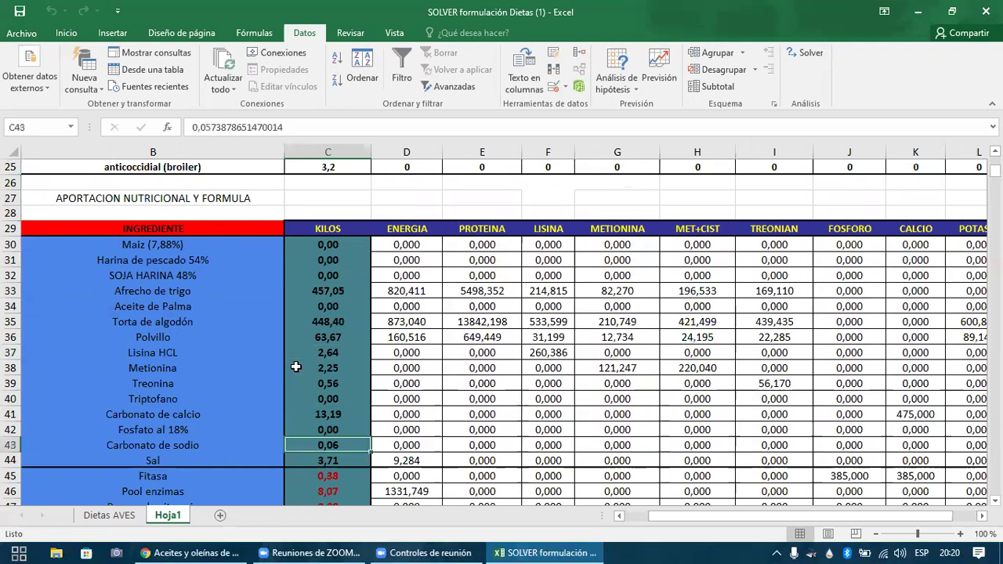
{"action": "key", "text": "Down"}
{"action": "key", "text": "Down"}
{"action": "key", "text": "Down"}
{"action": "key", "text": "Down"}
{"action": "key", "text": "Down"}
{"action": "key", "text": "Down"}
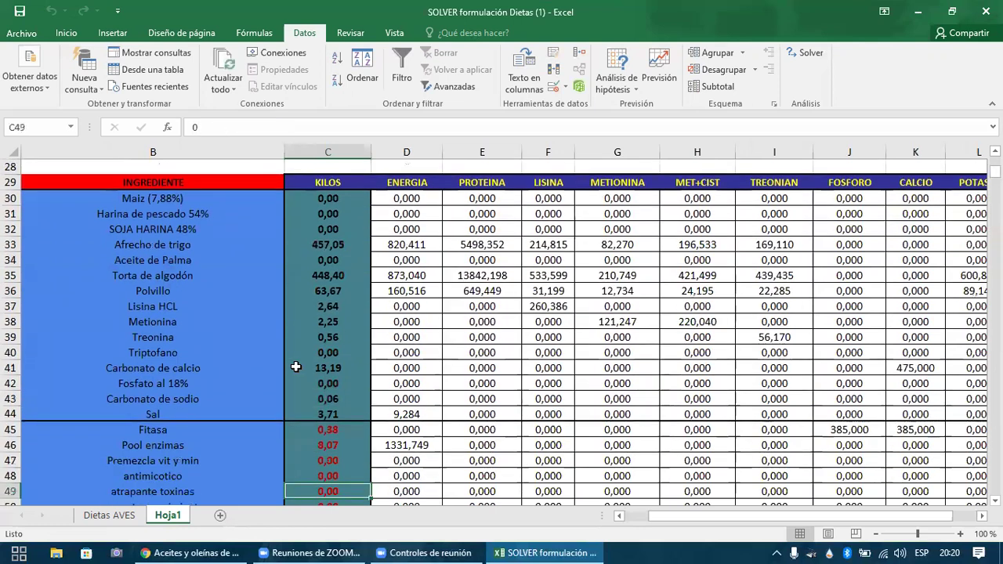
{"action": "key", "text": "Down"}
{"action": "key", "text": "Down"}
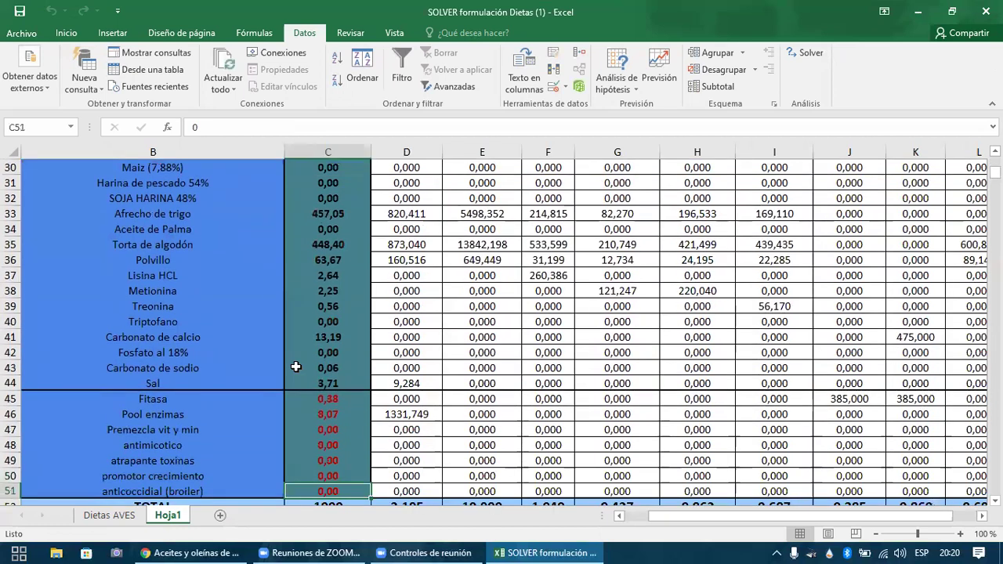
- Check the kilos assigned to Torta de algodón, Maiz and Afrecho de trigo in the formula
{"action": "left_click", "coordinate": [208, 251]}
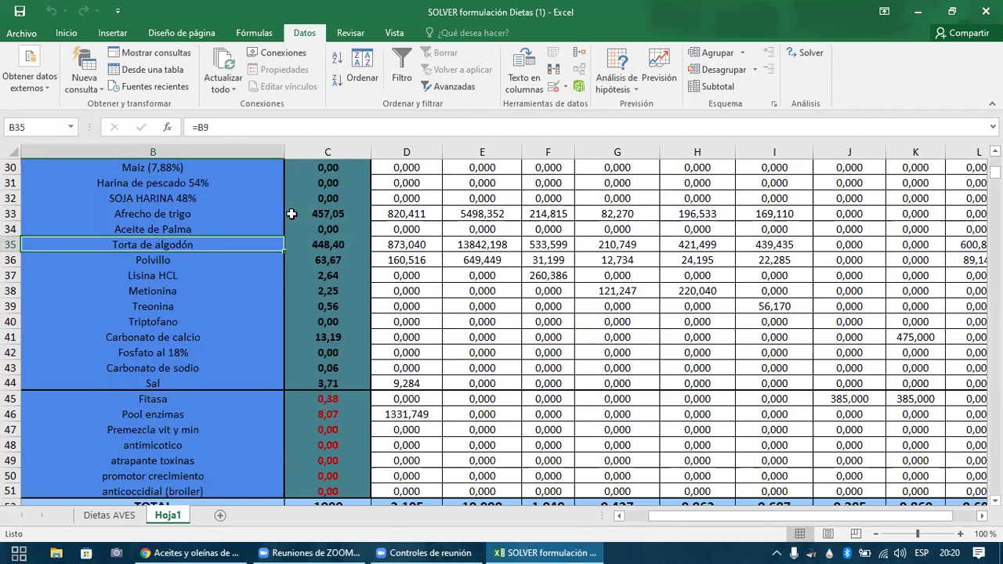
{"action": "left_click", "coordinate": [322, 169]}
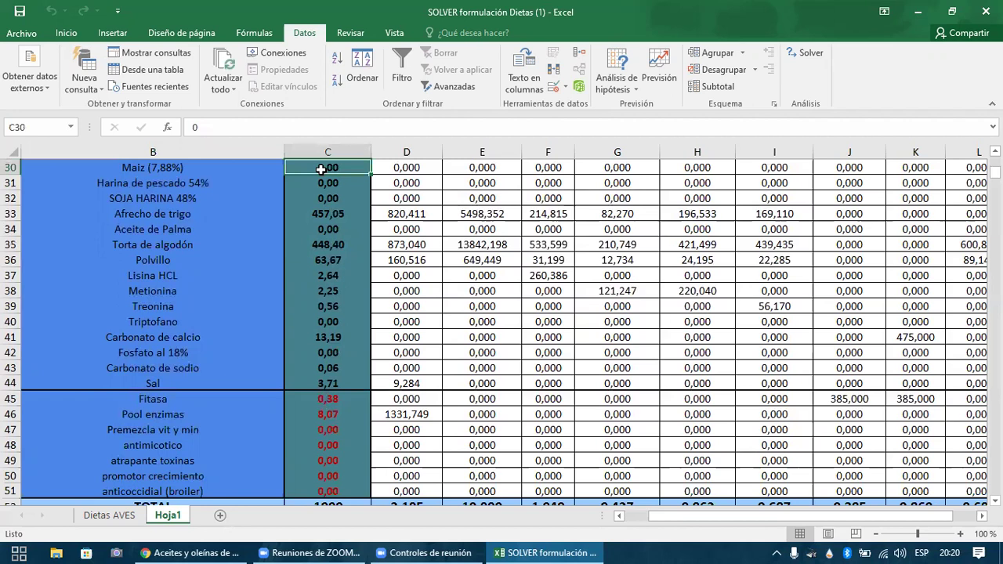
{"action": "key", "text": "Up"}
{"action": "key", "text": "Down"}
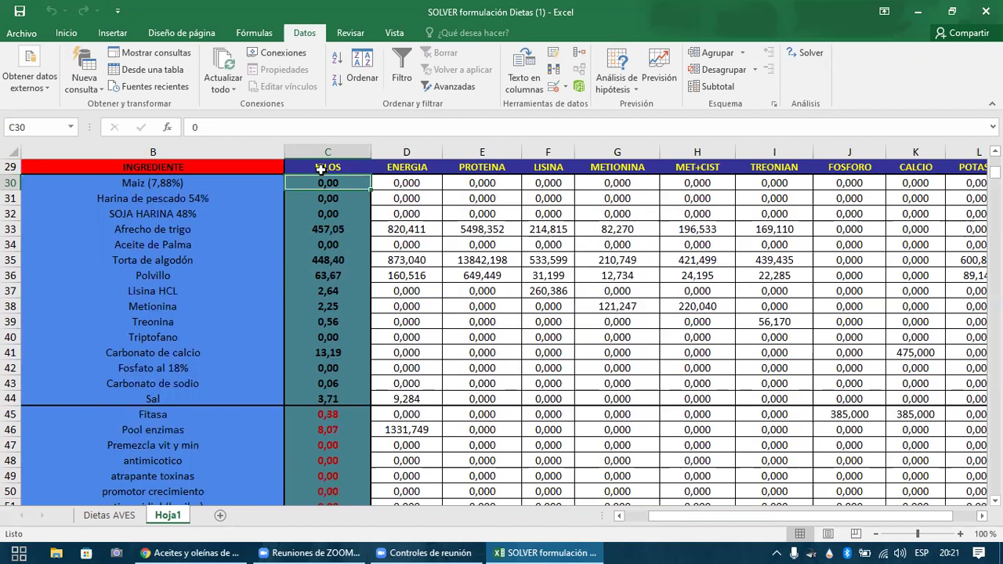
{"action": "key", "text": "Down"}
{"action": "key", "text": "Down"}
{"action": "key", "text": "Down"}
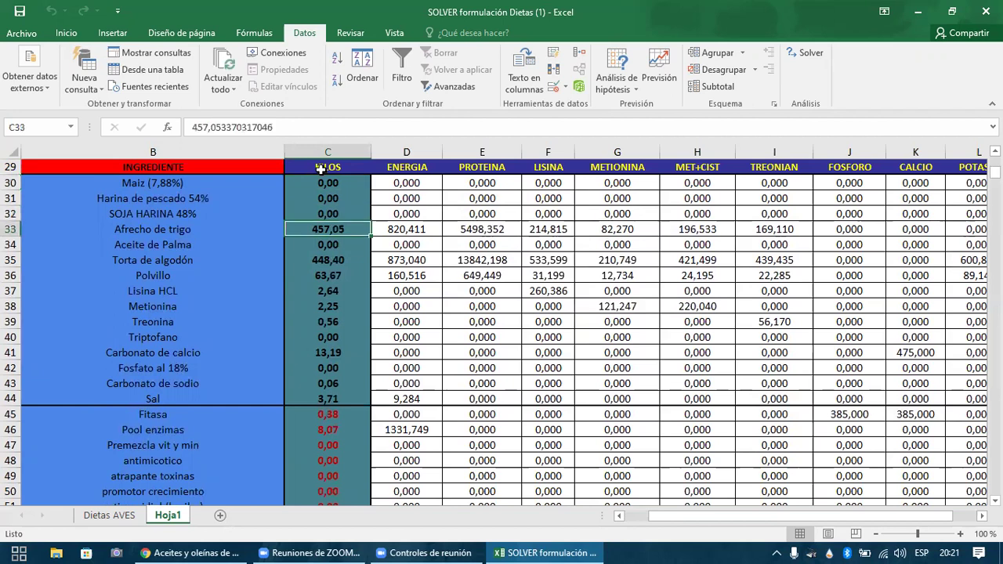
- Review the remaining kilos and the ingredient minimum and maximum limits listed below the nutrient totals
{"action": "key", "text": "Up"}
{"action": "key", "text": "Down"}
{"action": "key", "text": "Down"}
{"action": "key", "text": "Down"}
{"action": "key", "text": "Down"}
{"action": "key", "text": "Down"}
{"action": "key", "text": "Down"}
{"action": "key", "text": "Down"}
{"action": "key", "text": "Down"}
{"action": "key", "text": "Down"}
{"action": "key", "text": "Down"}
{"action": "key", "text": "Down"}
{"action": "key", "text": "Down"}
{"action": "key", "text": "Down"}
{"action": "key", "text": "Down"}
{"action": "key", "text": "Down"}
{"action": "key", "text": "Down"}
{"action": "key", "text": "Down"}
{"action": "key", "text": "Down"}
{"action": "key", "text": "Down"}
{"action": "key", "text": "Down"}
{"action": "key", "text": "Down"}
{"action": "key", "text": "Down"}
{"action": "key", "text": "Down"}
{"action": "key", "text": "Down"}
{"action": "key", "text": "Down"}
{"action": "key", "text": "Down"}
{"action": "key", "text": "Down"}
{"action": "key", "text": "Down"}
{"action": "key", "text": "Down"}
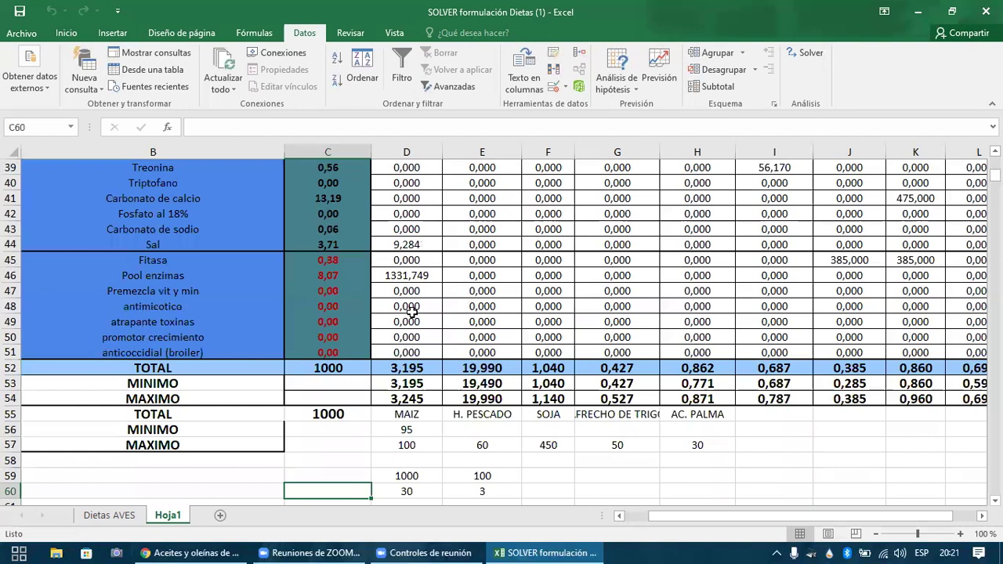
- Start a new Solver constraint with the Afrecho de trigo kilos in C33 as the cell reference
{"action": "left_click", "coordinate": [415, 417]}
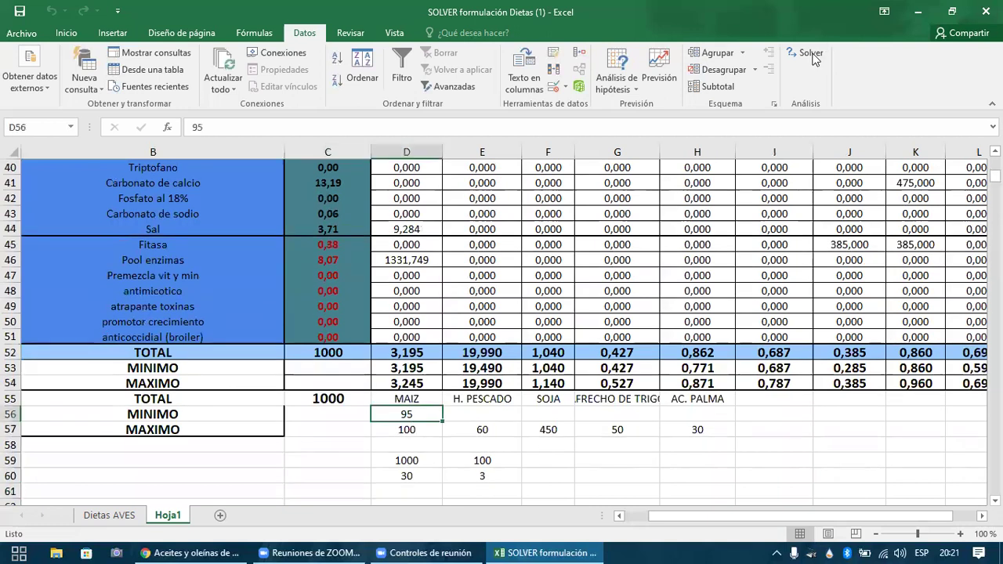
{"action": "left_click", "coordinate": [810, 53]}
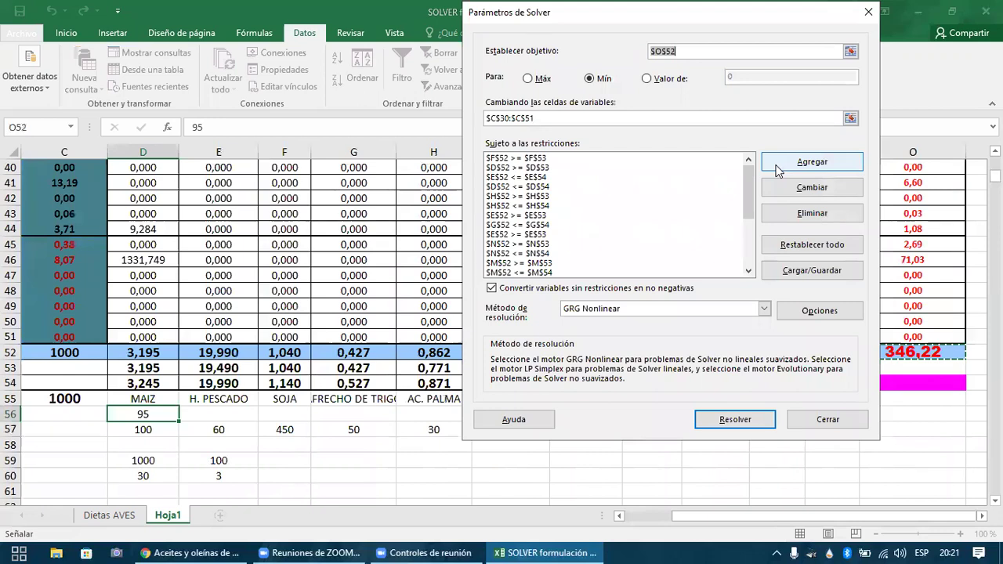
{"action": "key", "text": "Escape"}
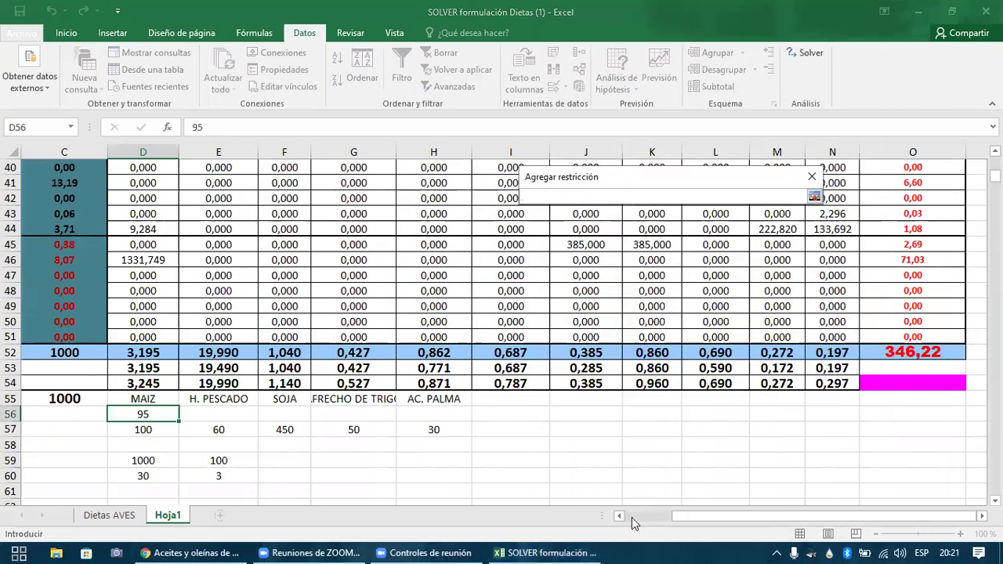
{"action": "left_click_drag", "start_coordinate": [705, 515], "coordinate": [658, 515]}
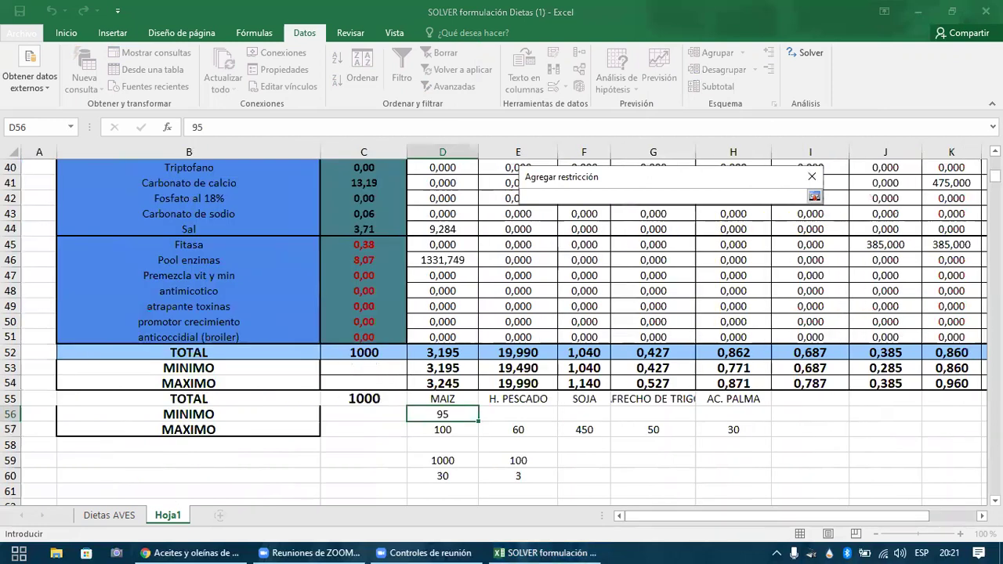
{"action": "left_click", "coordinate": [995, 151]}
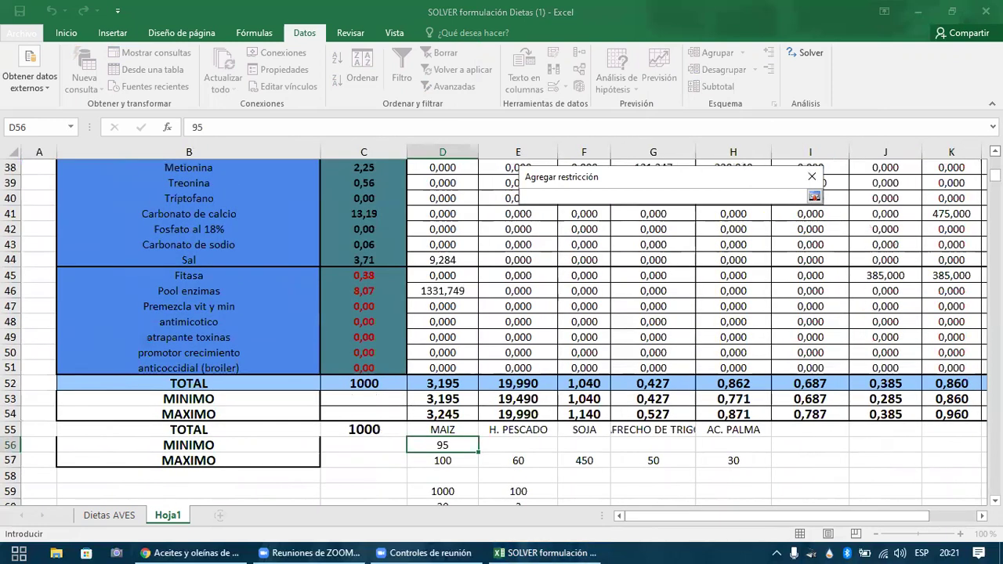
{"action": "left_click", "coordinate": [995, 152]}
{"action": "left_click", "coordinate": [994, 151]}
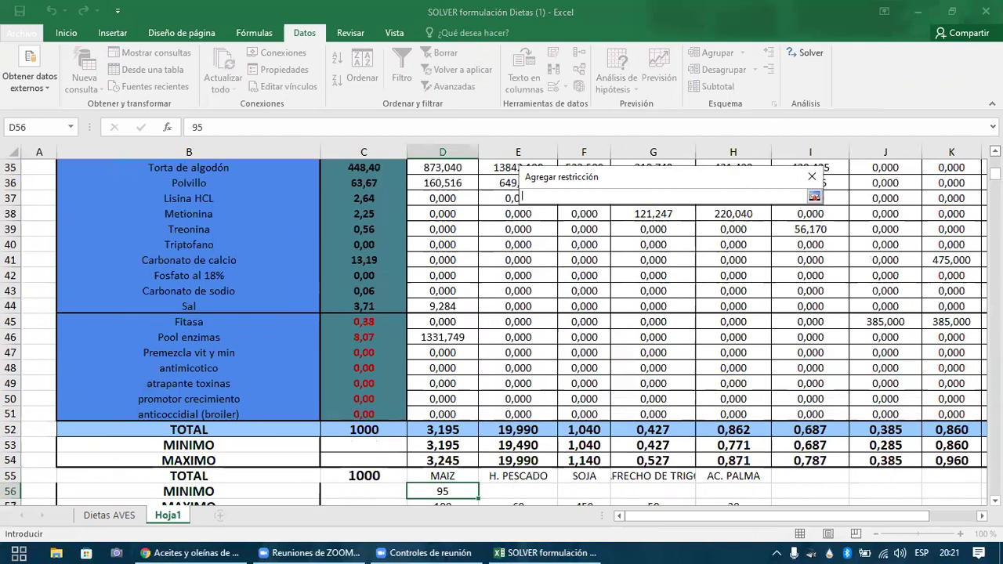
{"action": "scroll", "coordinate": [634, 293], "scroll_direction": "up", "scroll_amount": 2}
{"action": "scroll", "coordinate": [358, 239], "scroll_direction": "up", "scroll_amount": 1}
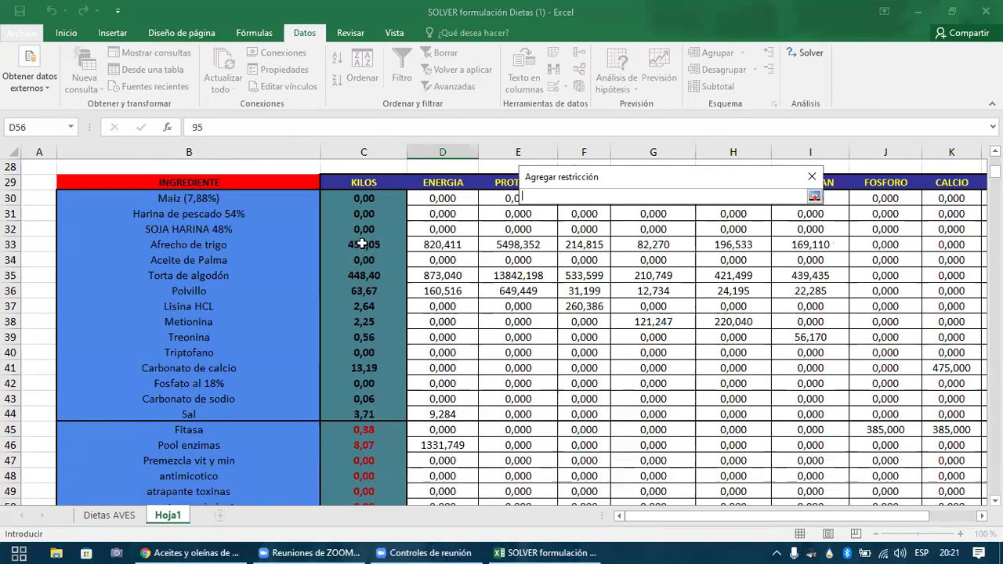
{"action": "left_click", "coordinate": [362, 244]}
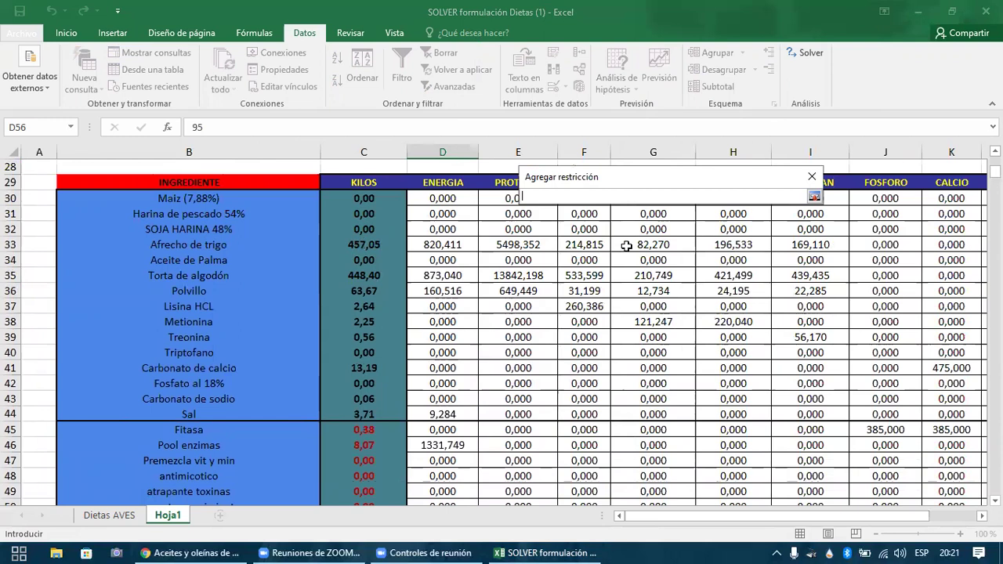
{"action": "left_click", "coordinate": [814, 197]}
- Require the constraint's cell C33 to be <= G57, the Afrecho de trigo maximum, and accept it
{"action": "left_click", "coordinate": [687, 226]}
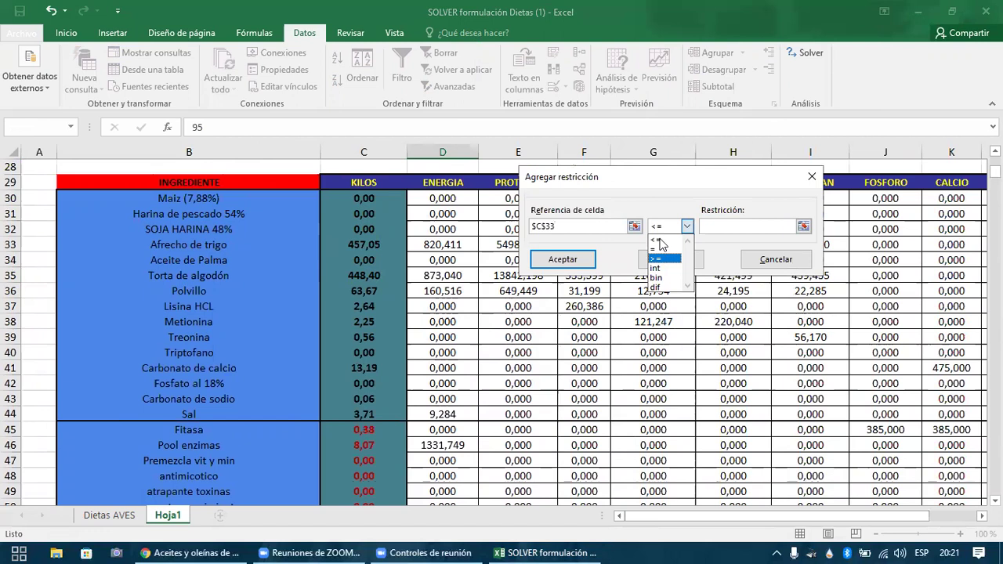
{"action": "left_click", "coordinate": [659, 239]}
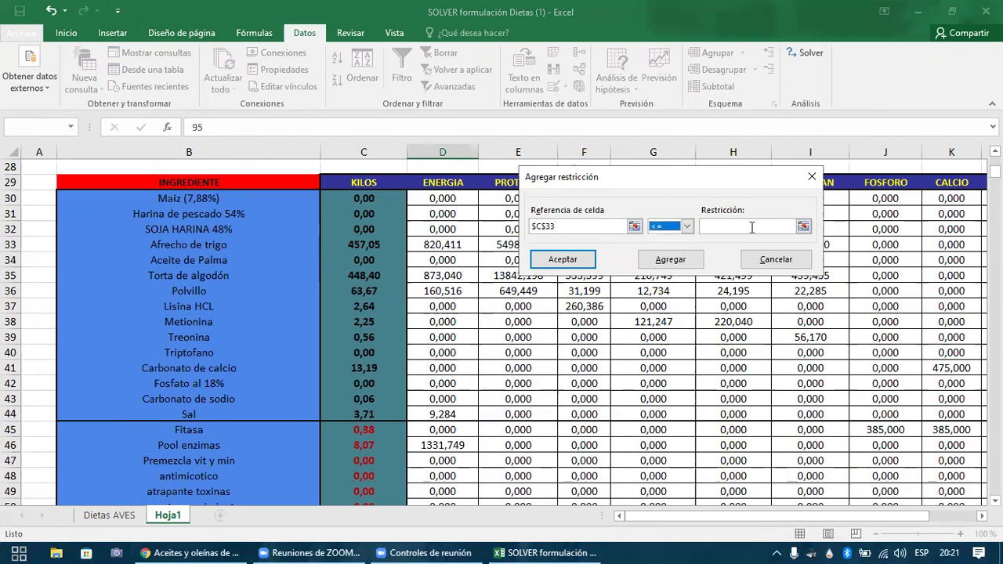
{"action": "left_click", "coordinate": [803, 226]}
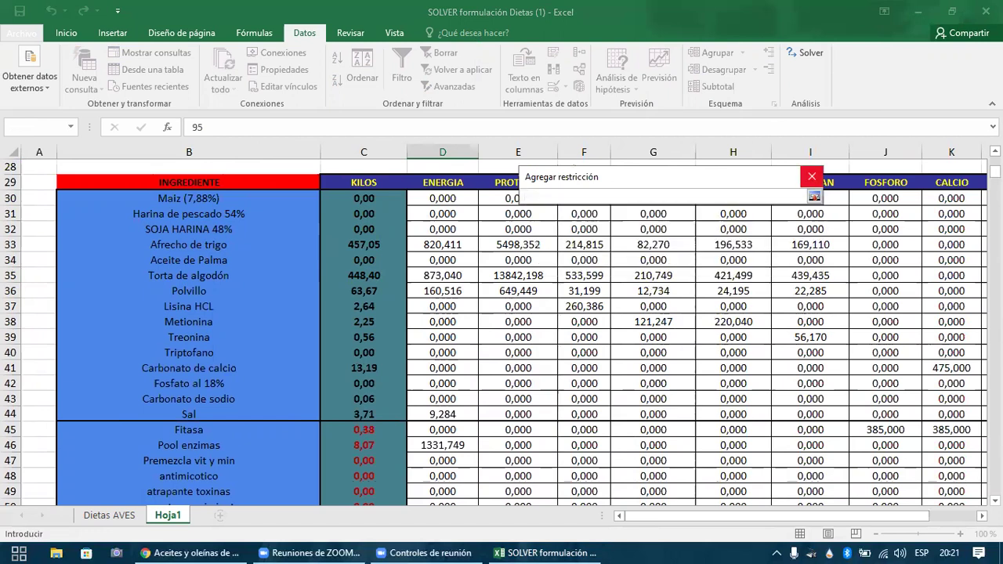
{"action": "scroll", "coordinate": [810, 391], "scroll_direction": "down", "scroll_amount": 1}
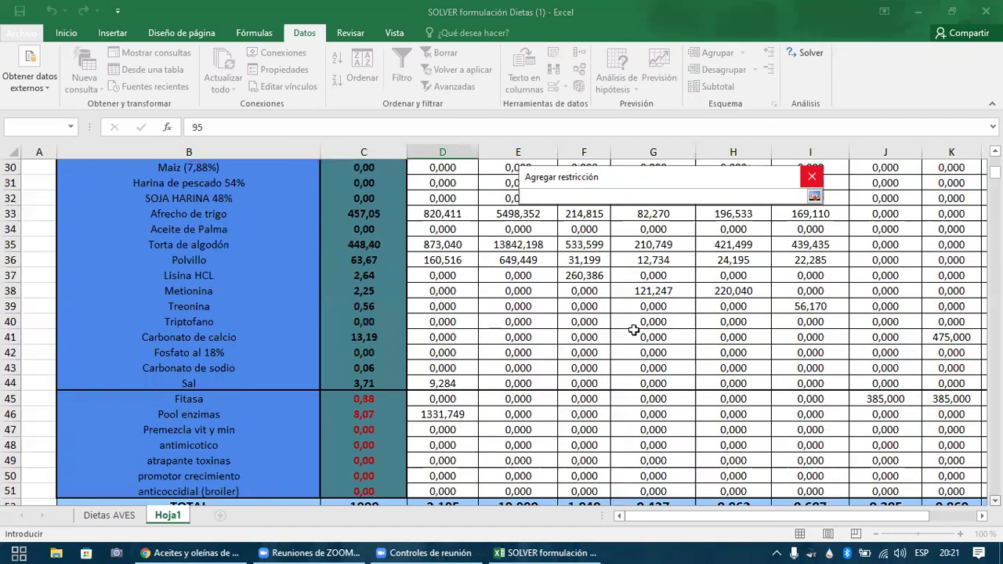
{"action": "scroll", "coordinate": [639, 341], "scroll_direction": "down", "scroll_amount": 5}
{"action": "left_click", "coordinate": [641, 353]}
{"action": "left_click", "coordinate": [814, 196]}
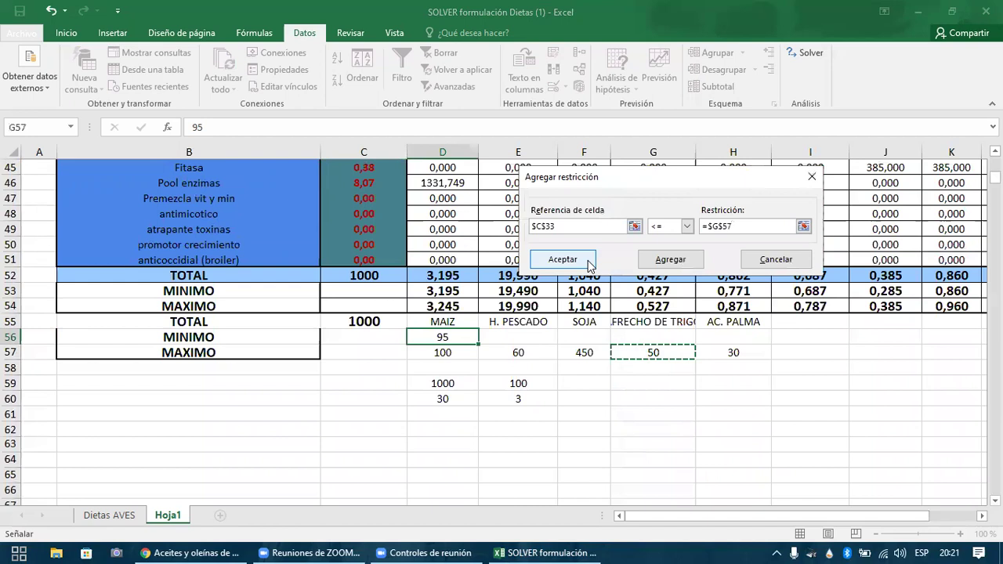
{"action": "left_click", "coordinate": [590, 263]}
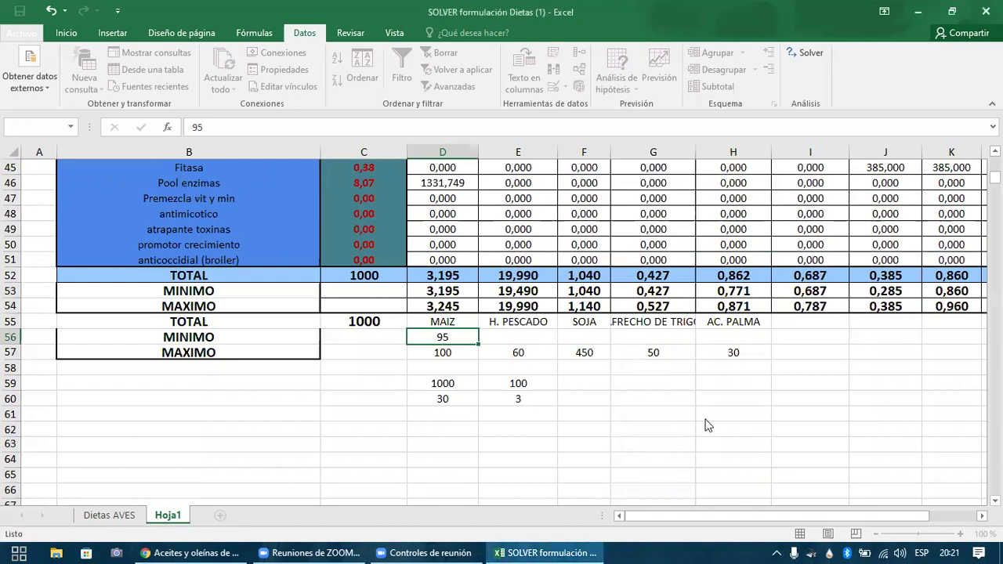
- Solve the model again with the Afrecho de trigo limit included and keep the new solution
{"action": "key", "text": "Return"}
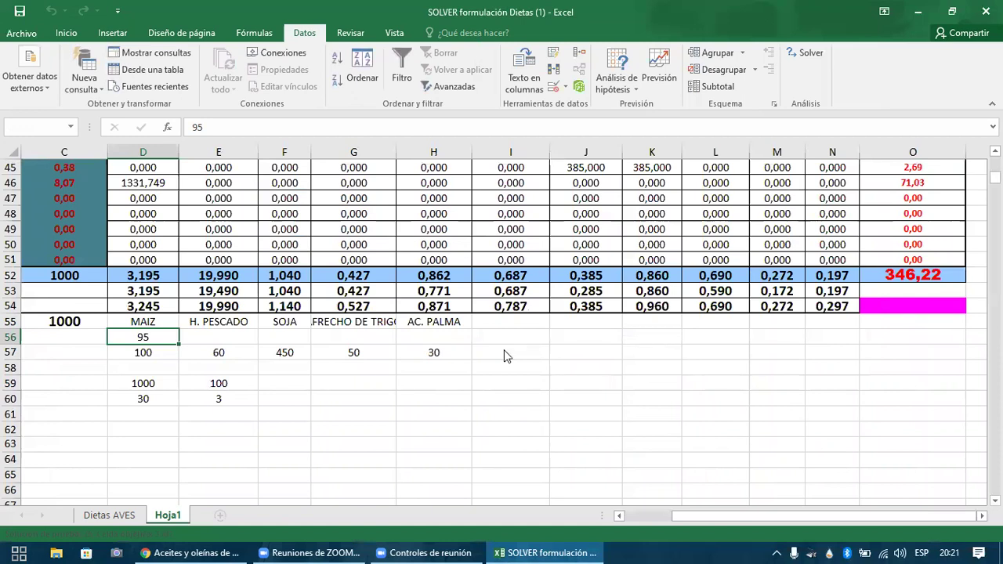
{"action": "left_click", "coordinate": [357, 312]}
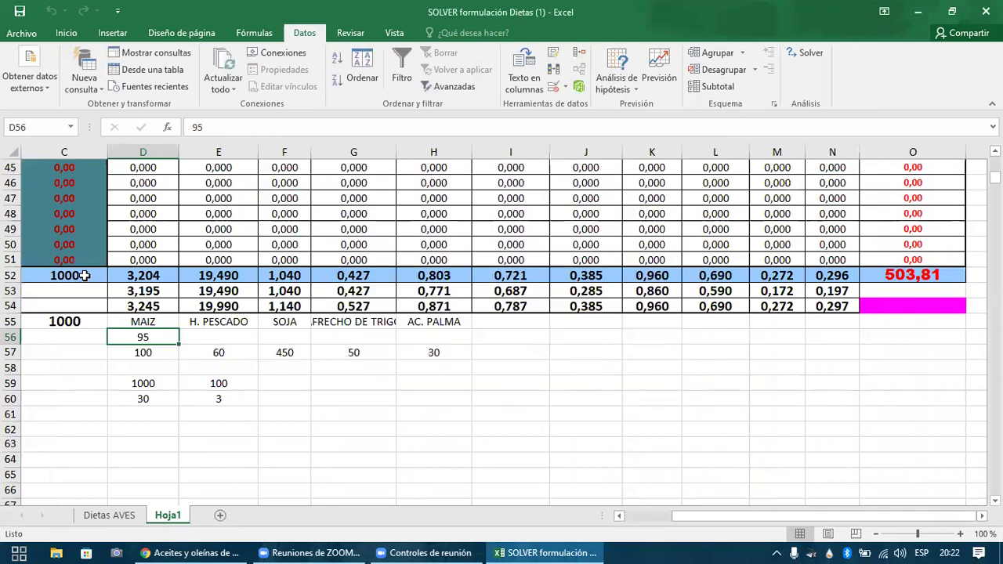
- Check the recalculated kilos at the head of column C, down to Afrecho de trigo in C33
{"action": "left_click", "coordinate": [84, 276]}
{"action": "key", "text": "ctrl+Up"}
{"action": "key", "text": "Down"}
{"action": "key", "text": "Down"}
{"action": "key", "text": "Down"}
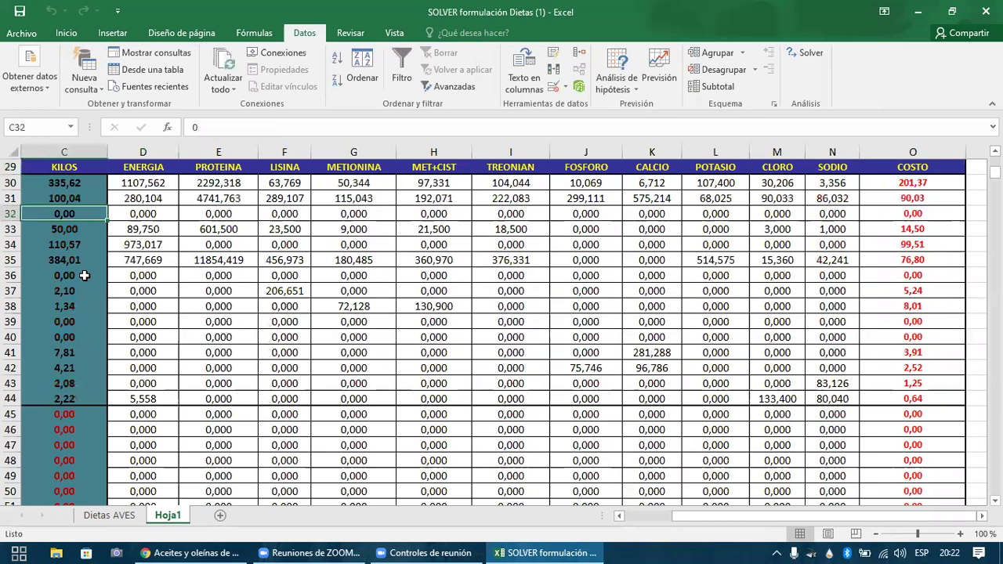
{"action": "key", "text": "Down"}
{"action": "key", "text": "Left"}
{"action": "key", "text": "Right"}
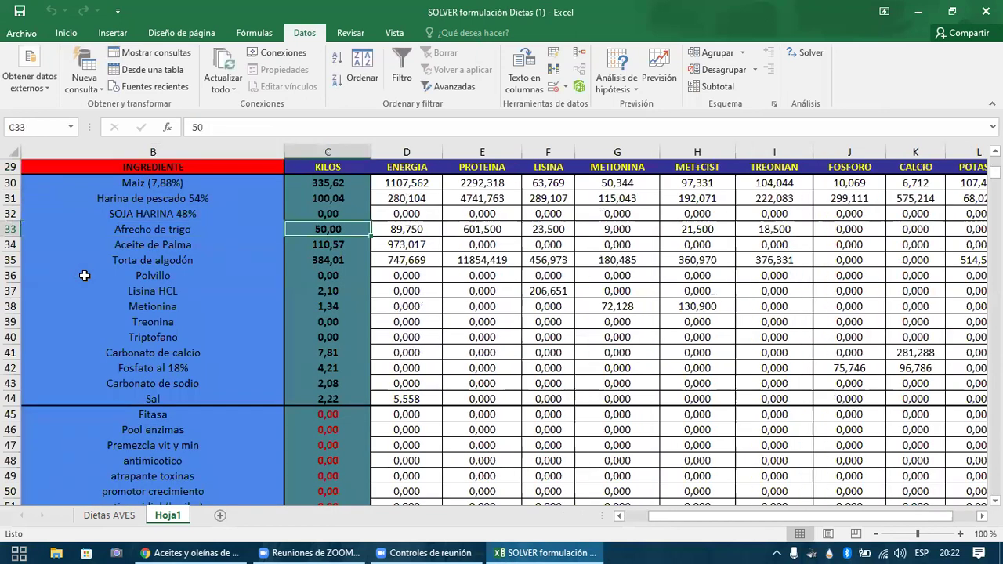
- Examine the additive kilos near C50, and the main ingredient kilos down to Aceite de Palma in C34
{"action": "key", "text": "ctrl+Down"}
{"action": "key", "text": "Up"}
{"action": "key", "text": "Up"}
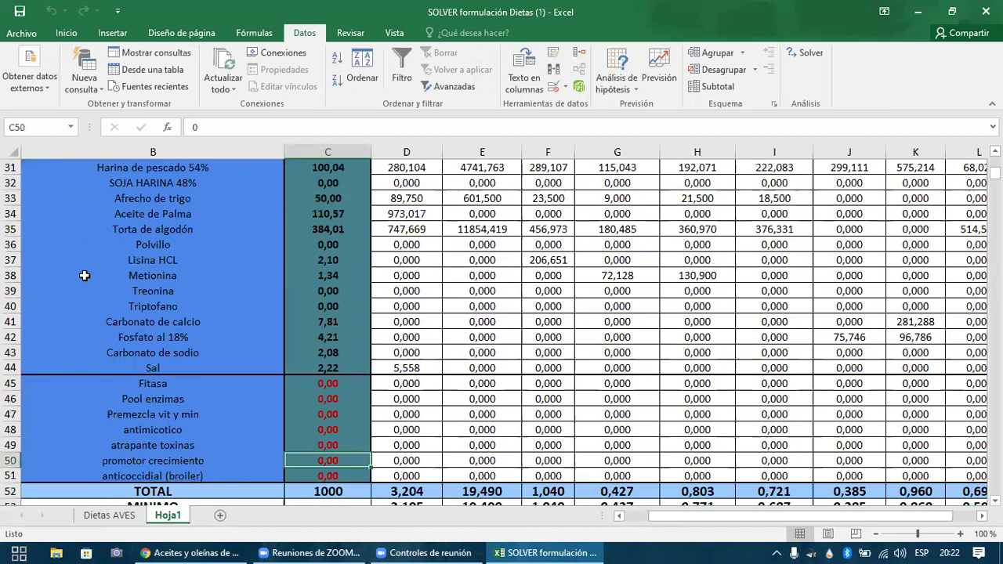
{"action": "key", "text": "ctrl+Up"}
{"action": "key", "text": "ctrl+Up"}
{"action": "key", "text": "Down"}
{"action": "key", "text": "Down"}
{"action": "key", "text": "Down"}
{"action": "key", "text": "Down"}
{"action": "key", "text": "Down"}
{"action": "key", "text": "Down"}
{"action": "key", "text": "Down"}
{"action": "key", "text": "Down"}
{"action": "key", "text": "Down"}
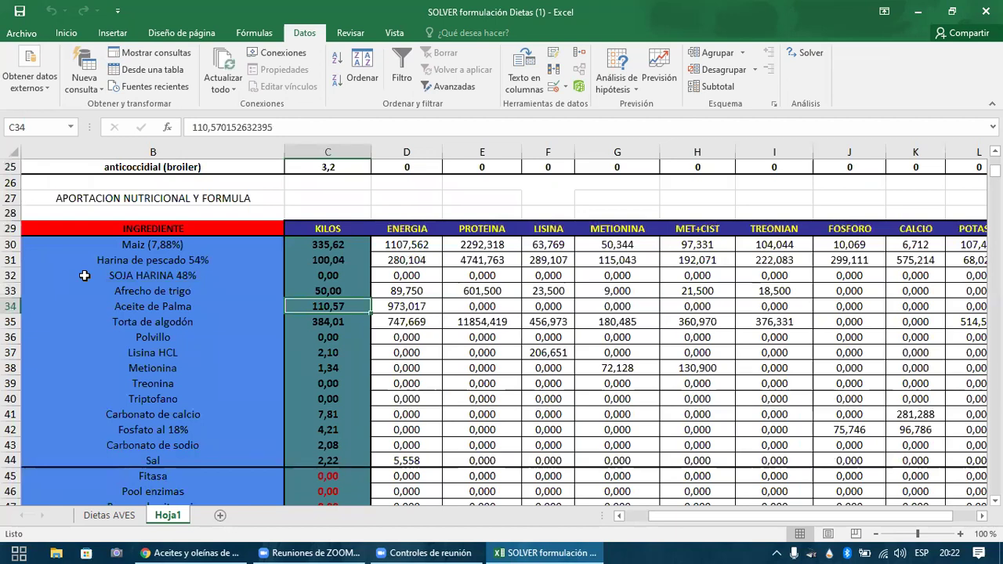
- Review the ingredient limits in rows 55 to 57, from the column C totals across to the AC. PALMA maximum in H57
{"action": "key", "text": "Down"}
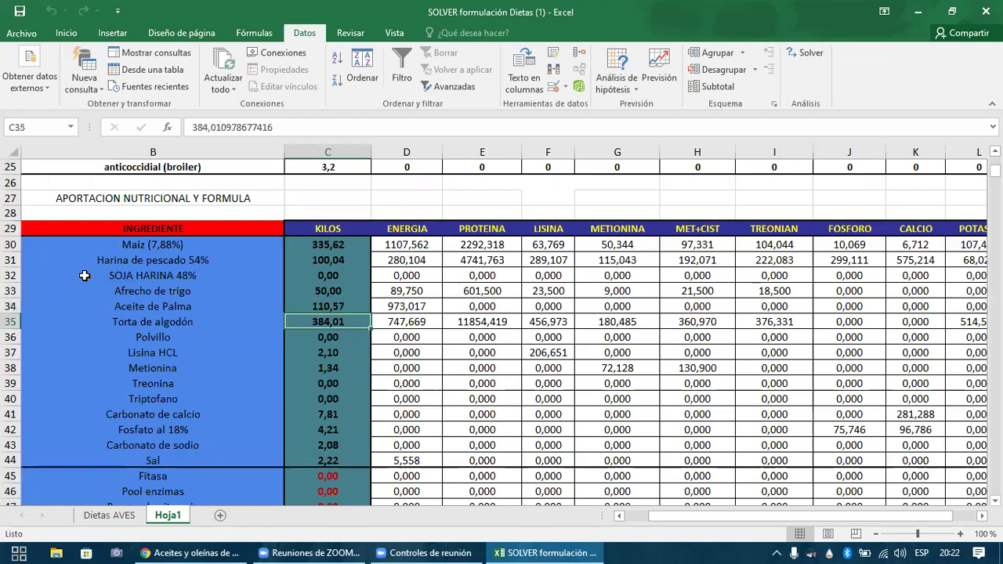
{"action": "key", "text": "ctrl+Down"}
{"action": "key", "text": "Down"}
{"action": "key", "text": "Down"}
{"action": "key", "text": "Down"}
{"action": "key", "text": "Down"}
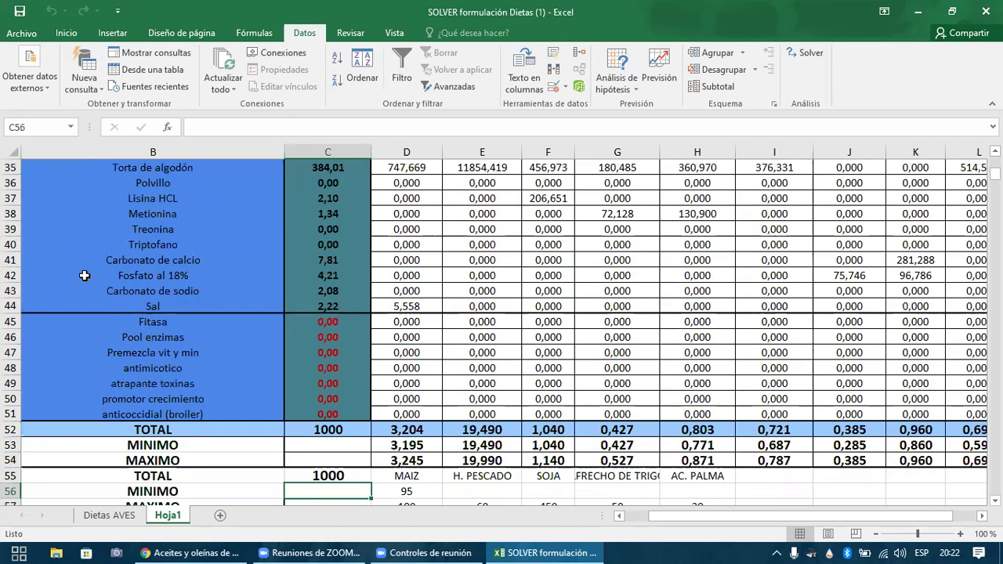
{"action": "key", "text": "Down"}
{"action": "key", "text": "Down"}
{"action": "key", "text": "Right"}
{"action": "key", "text": "Right"}
{"action": "key", "text": "Right"}
{"action": "key", "text": "Right"}
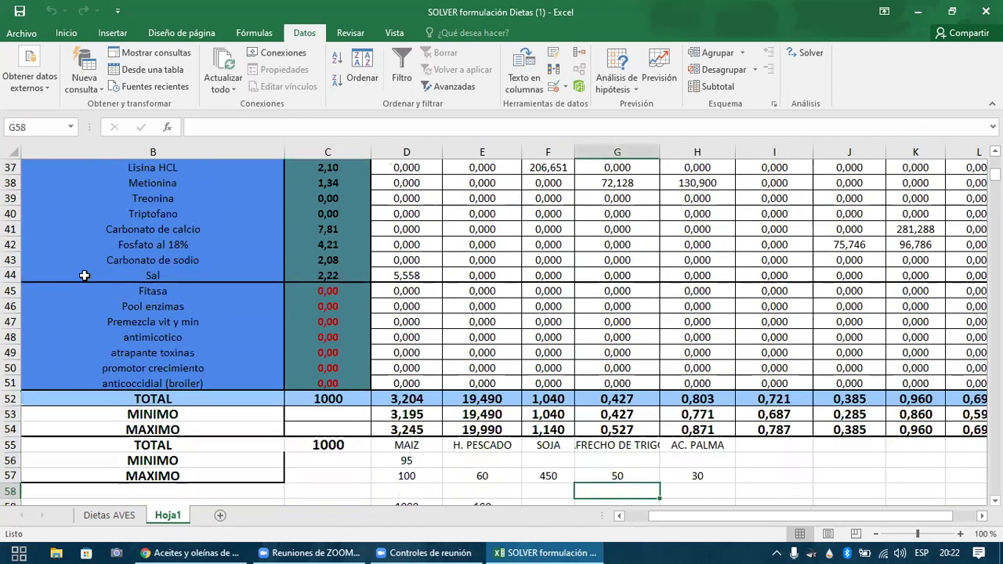
{"action": "key", "text": "Right"}
{"action": "key", "text": "Up"}
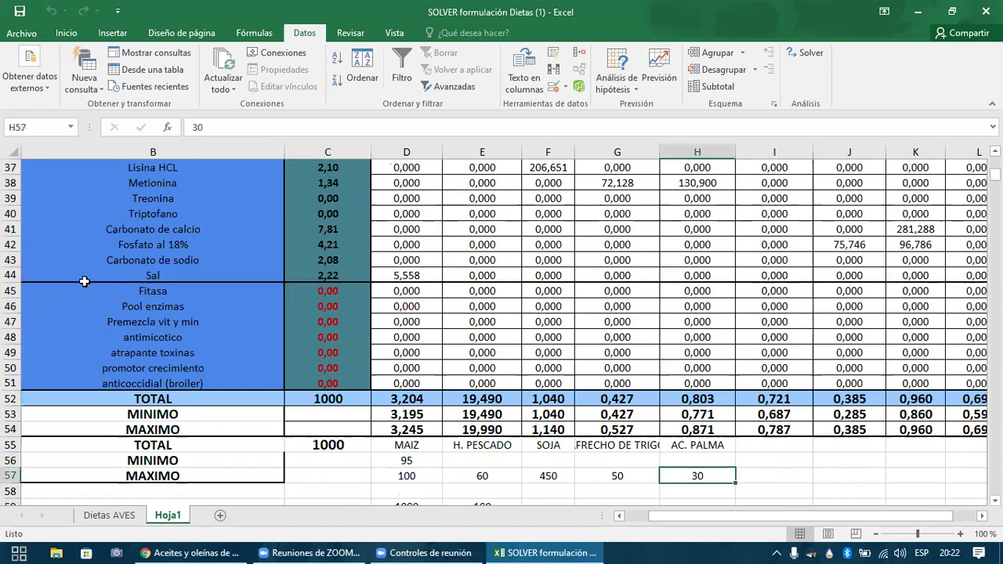
{"action": "key", "text": "Right"}
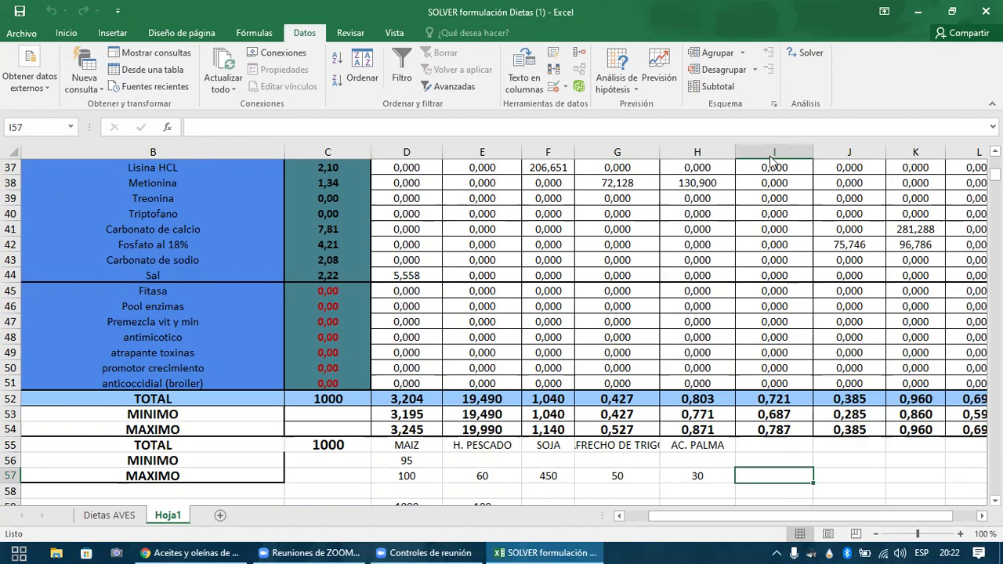
- Start a new Solver constraint with C34, the Aceite de Palma kilos, as its cell reference
{"action": "key", "text": "Return"}
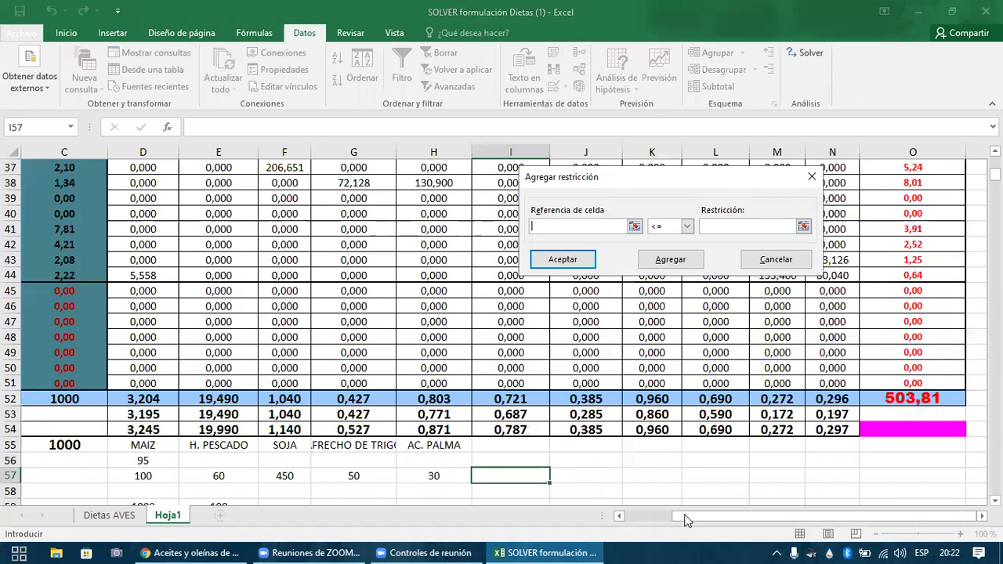
{"action": "left_click", "coordinate": [634, 225]}
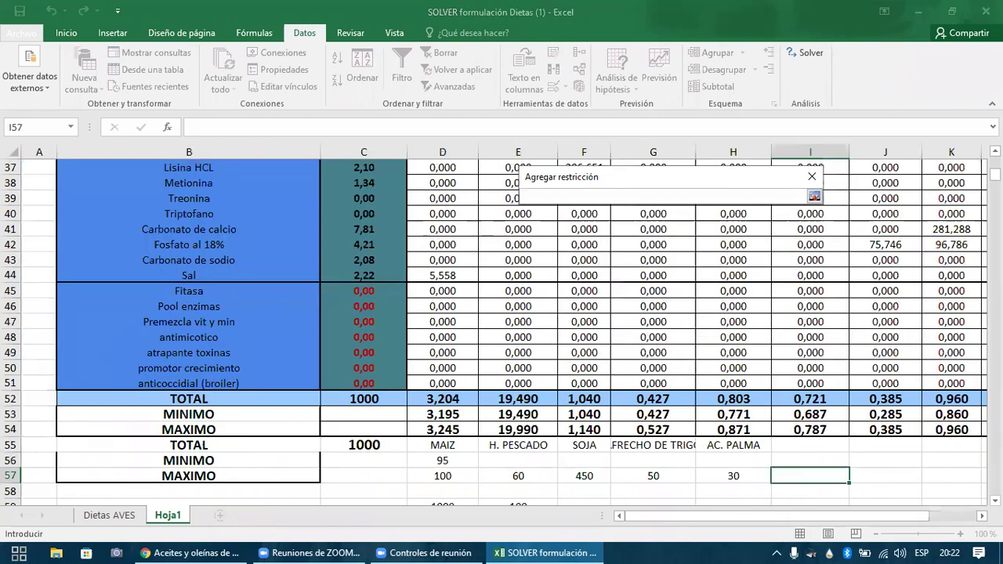
{"action": "scroll", "coordinate": [501, 329], "scroll_direction": "up", "scroll_amount": 2}
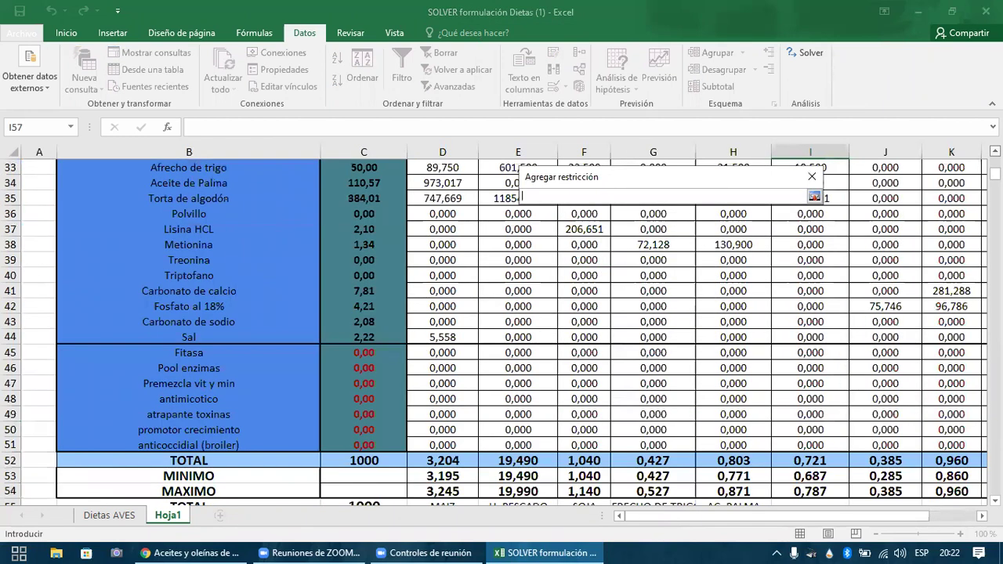
{"action": "scroll", "coordinate": [521, 258], "scroll_direction": "up", "scroll_amount": 1}
{"action": "scroll", "coordinate": [387, 249], "scroll_direction": "up", "scroll_amount": 1}
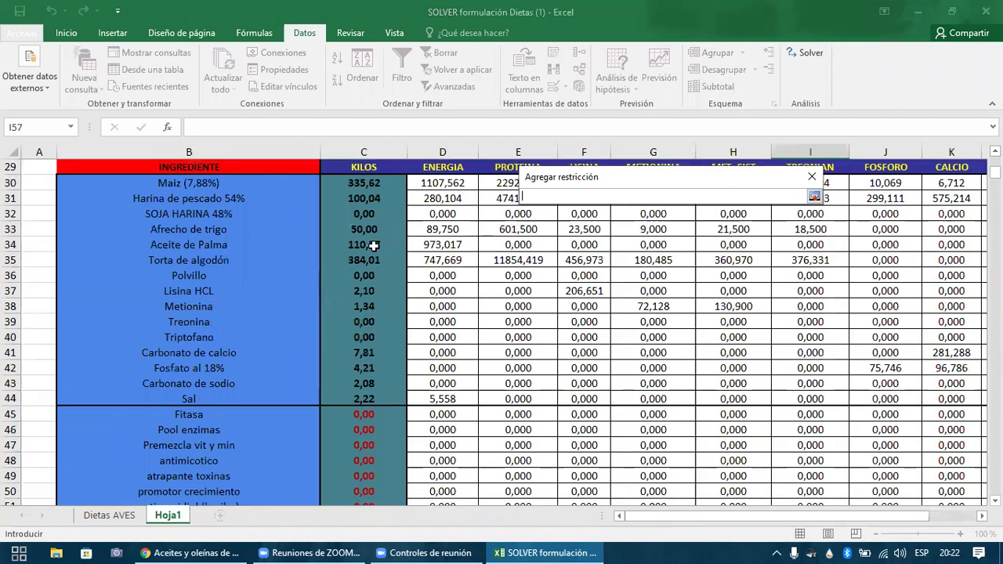
{"action": "left_click", "coordinate": [374, 246]}
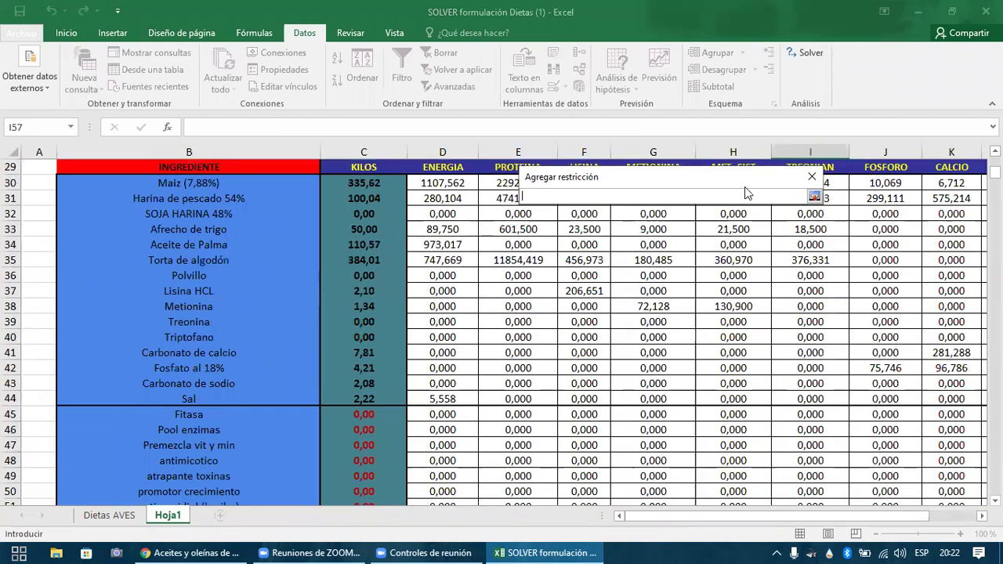
{"action": "left_click", "coordinate": [815, 197]}
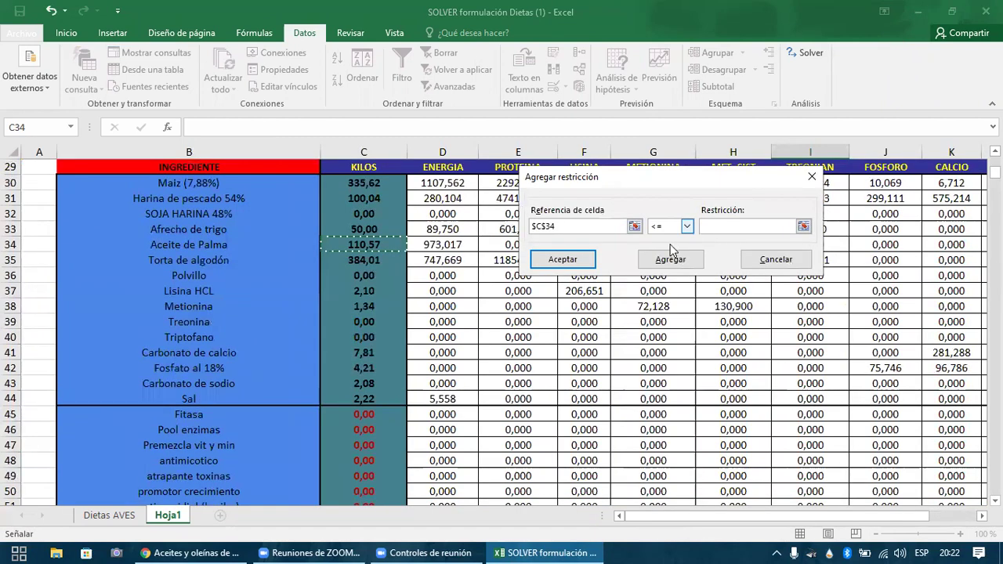
- Require C34 to be <= H57, the AC. PALMA maximum
{"action": "left_click", "coordinate": [667, 226]}
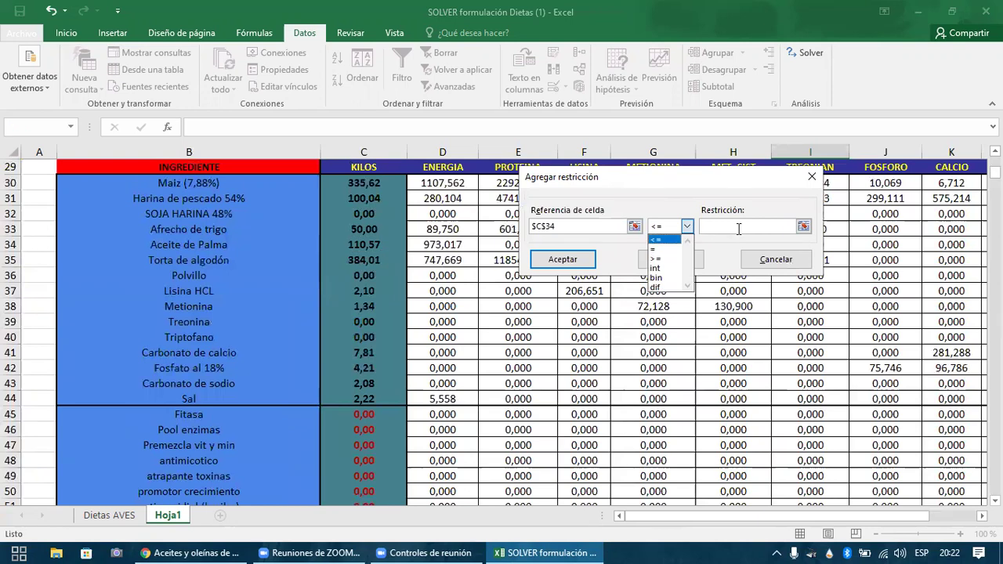
{"action": "left_click", "coordinate": [803, 226]}
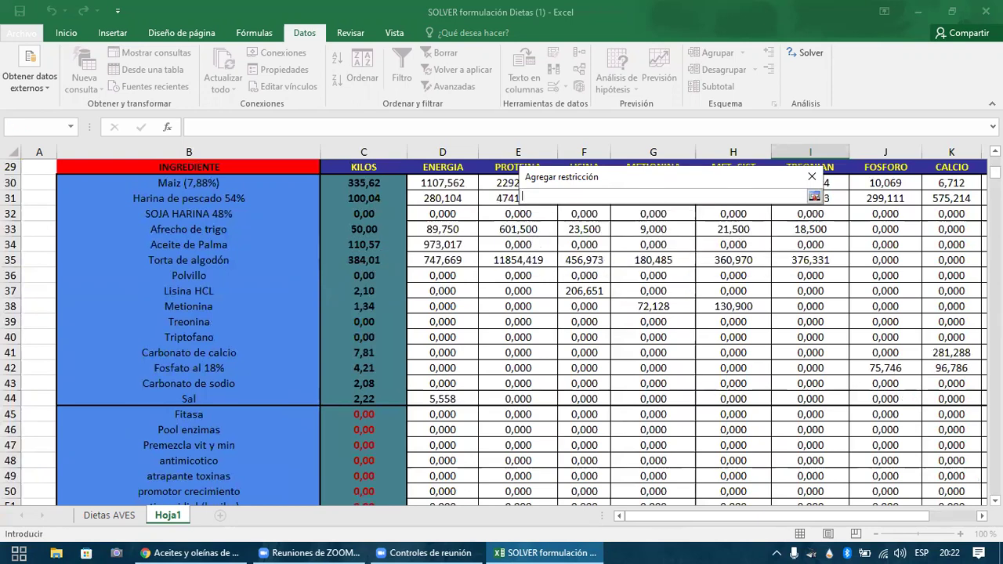
{"action": "scroll", "coordinate": [786, 373], "scroll_direction": "down", "scroll_amount": 6}
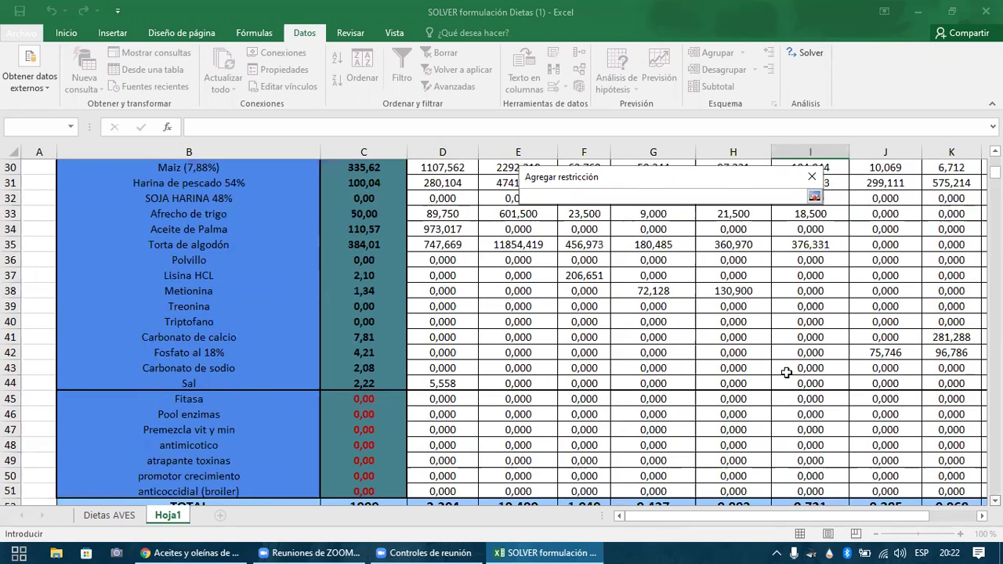
{"action": "key", "text": "Left"}
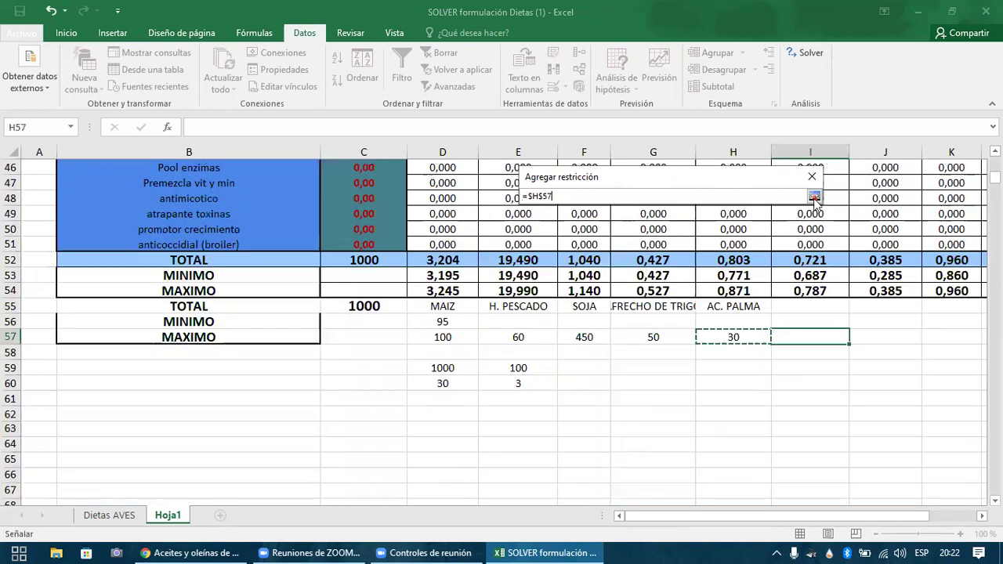
{"action": "key", "text": "Return"}
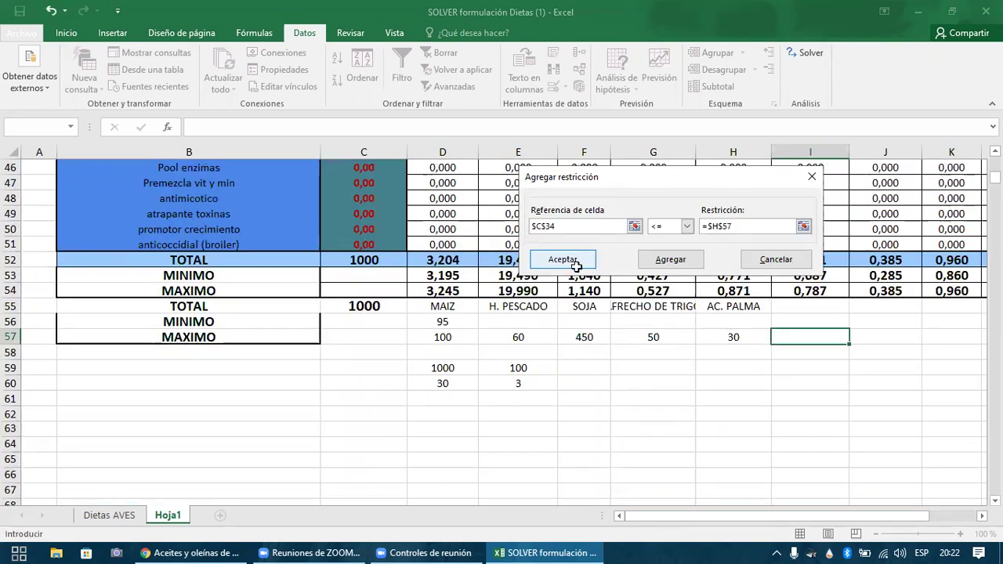
- Accept the Aceite de Palma constraint, solve the model again and keep the Solver solution
{"action": "left_click", "coordinate": [577, 265]}
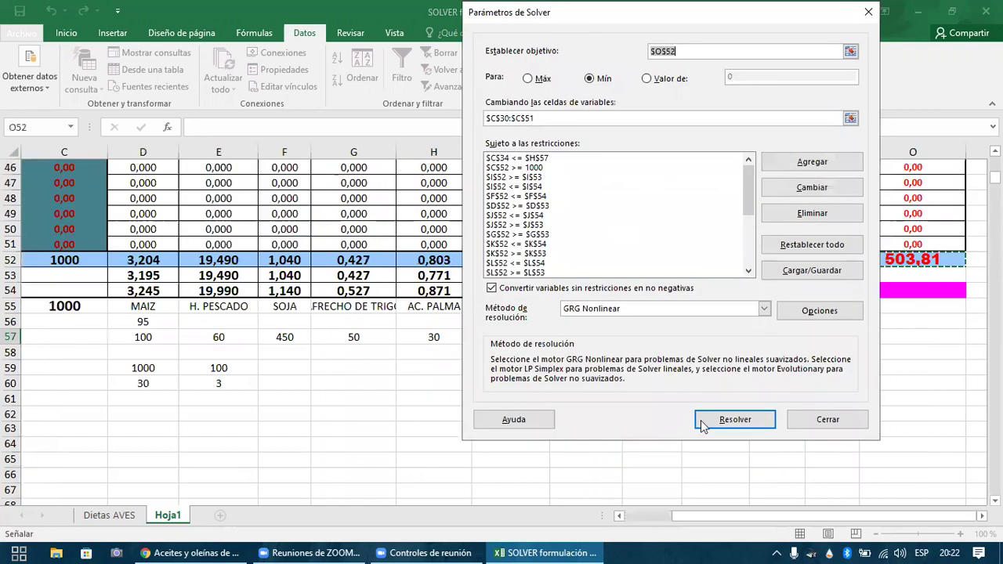
{"action": "left_click", "coordinate": [703, 423]}
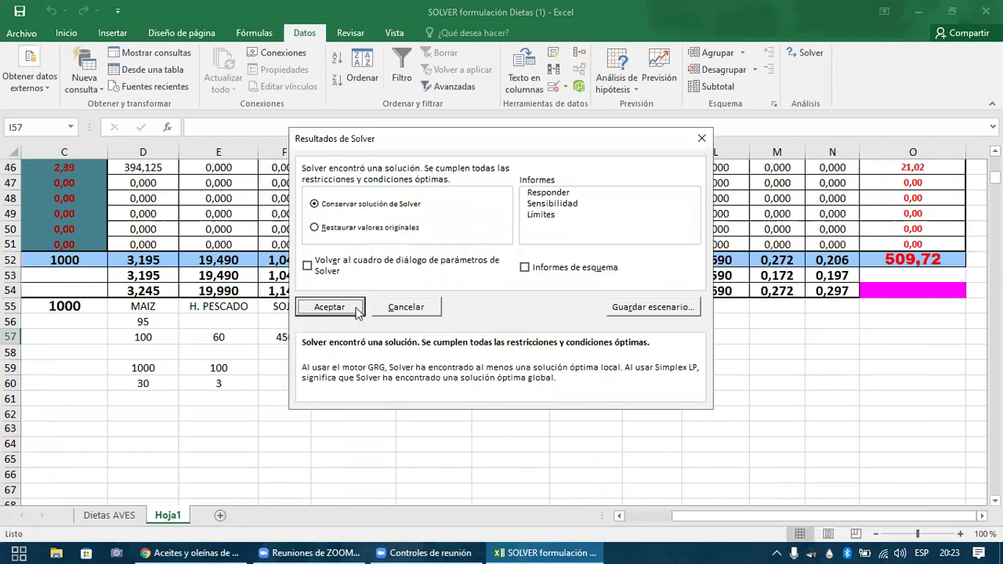
{"action": "left_click", "coordinate": [330, 307]}
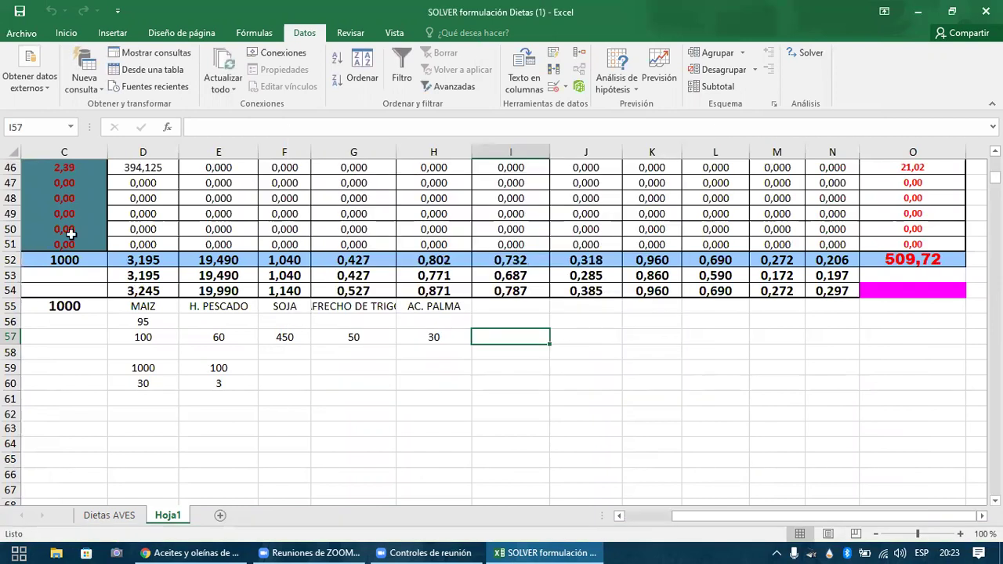
- Check the recalculated kilos of Aceite de Palma in C34 and Torta de algodón in C35
{"action": "left_click", "coordinate": [69, 243]}
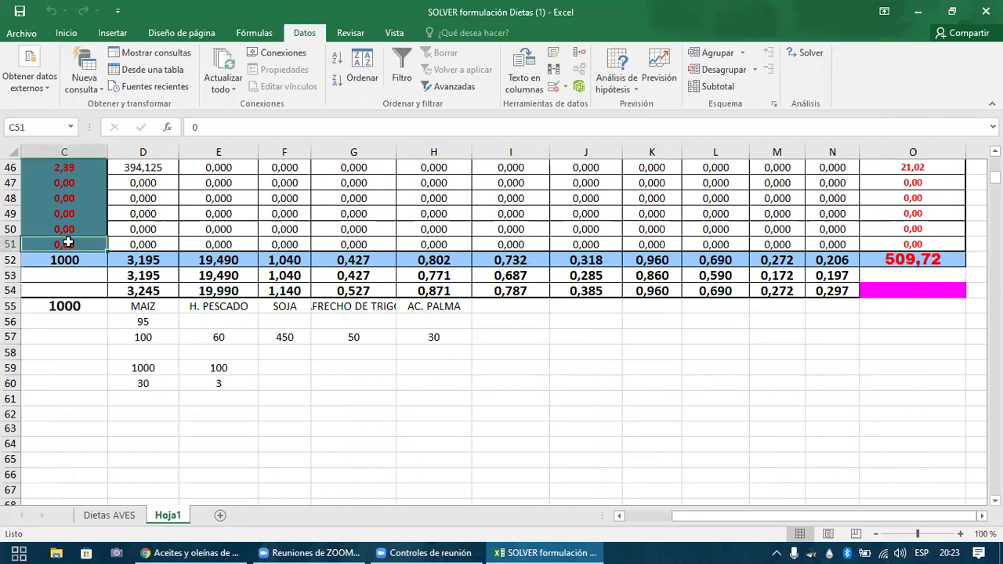
{"action": "key", "text": "Page_Up"}
{"action": "left_click", "coordinate": [69, 243]}
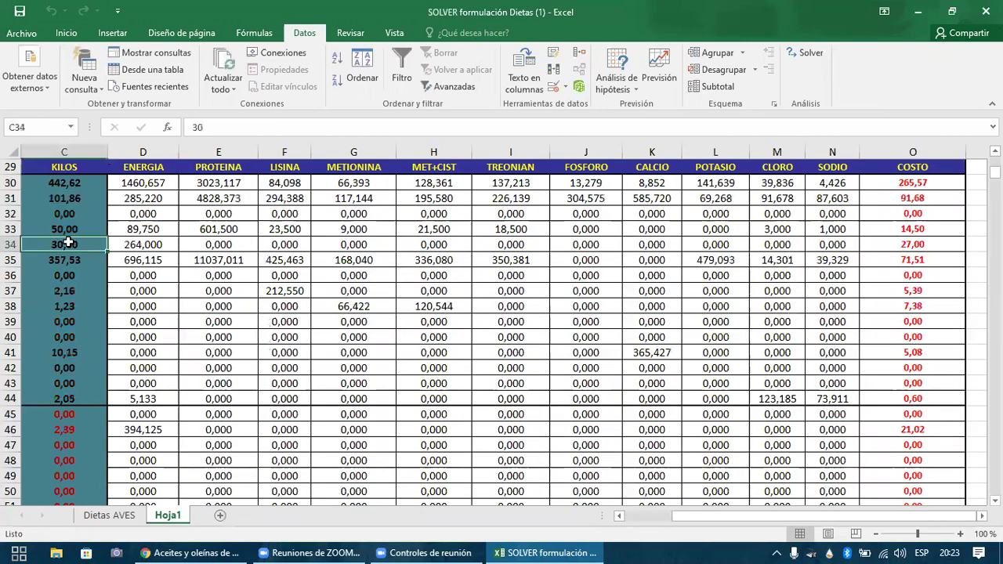
{"action": "scroll", "coordinate": [69, 242], "scroll_direction": "left", "scroll_amount": 2}
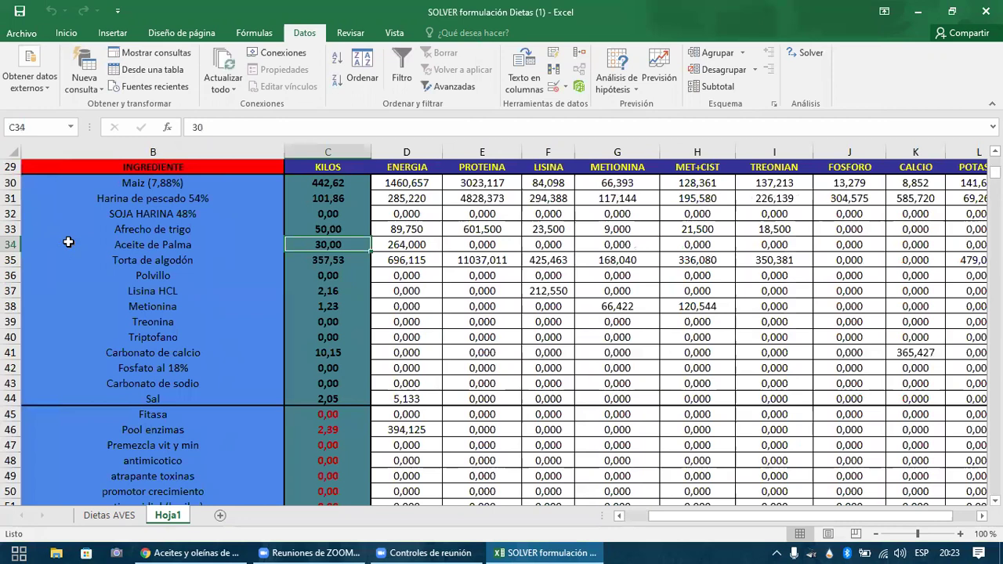
{"action": "key", "text": "Down"}
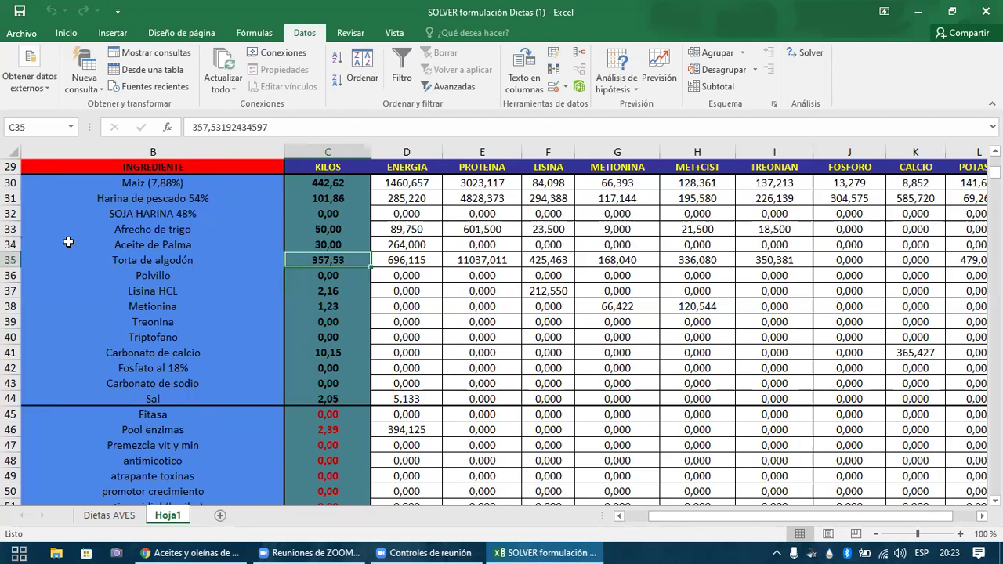
- Enter the heading ALGODÓN in I55, beside AC. PALMA in the ingredient limits table, and select its maximum cell I57
{"action": "key", "text": "ctrl+Down"}
{"action": "key", "text": "Down"}
{"action": "key", "text": "Down"}
{"action": "key", "text": "Down"}
{"action": "key", "text": "Down"}
{"action": "key", "text": "Down"}
{"action": "key", "text": "Down"}
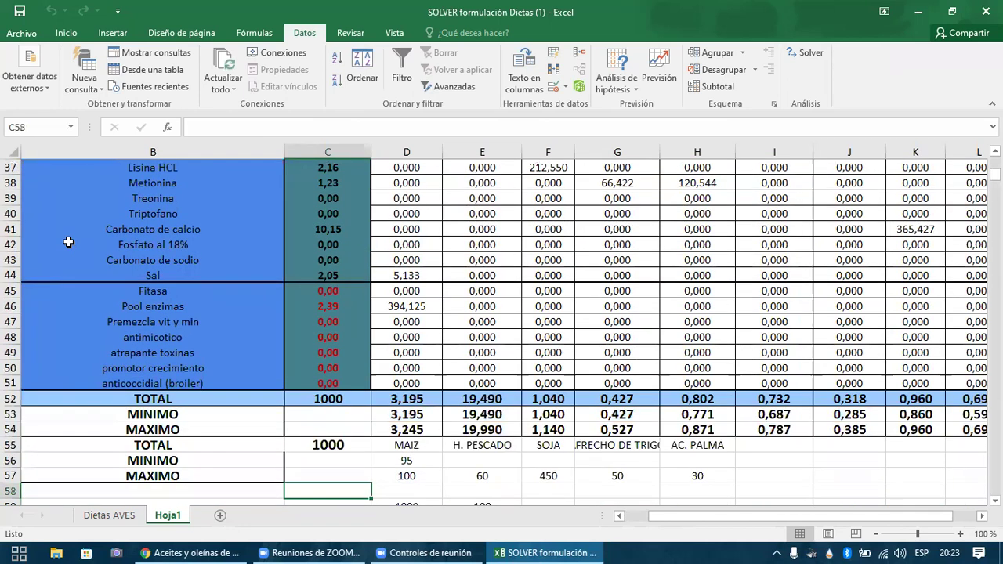
{"action": "key", "text": "Down"}
{"action": "key", "text": "Down"}
{"action": "key", "text": "Down"}
{"action": "key", "text": "Down"}
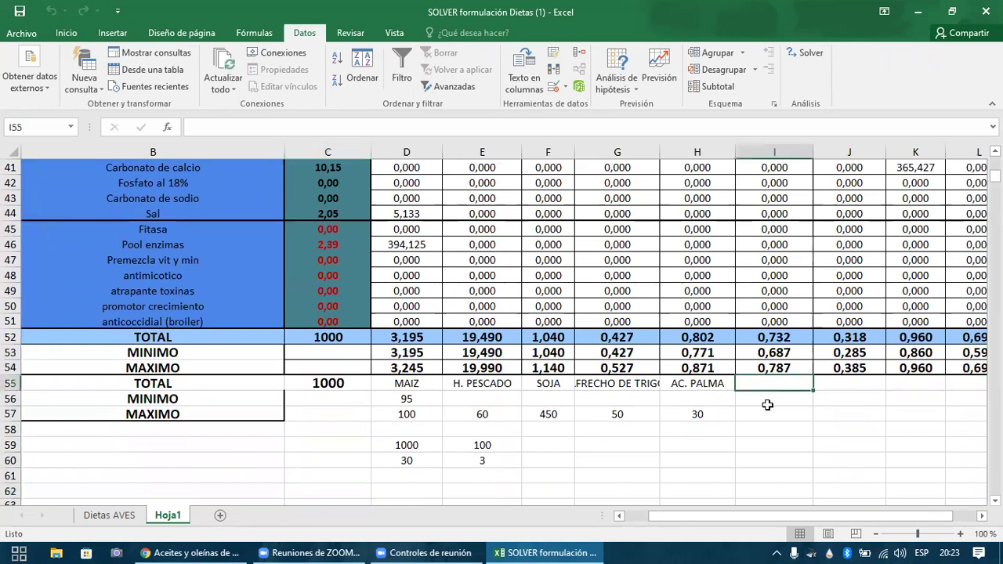
{"action": "type", "text": "ALGODÓ"}
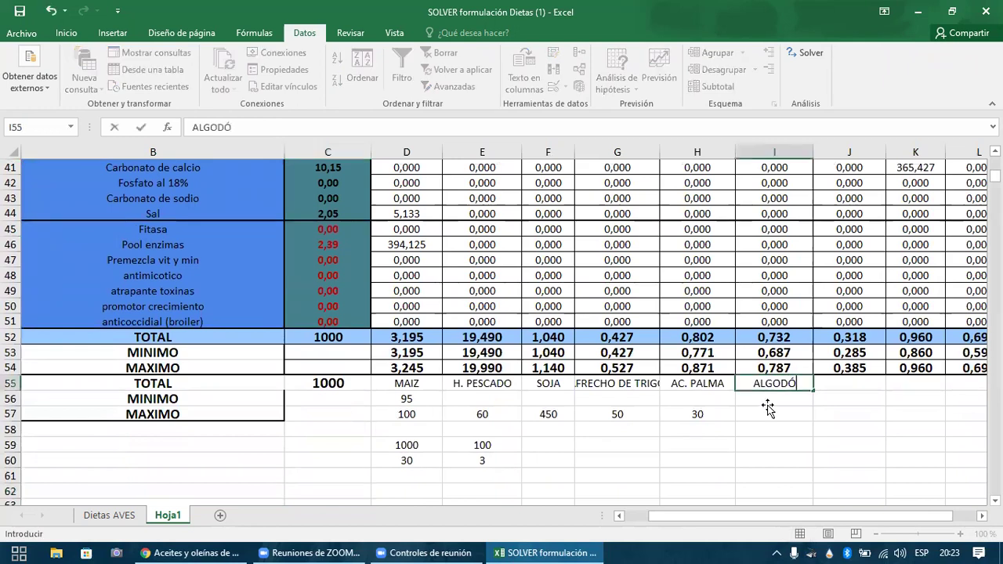
{"action": "type", "text": "N"}
{"action": "left_click", "coordinate": [768, 409]}
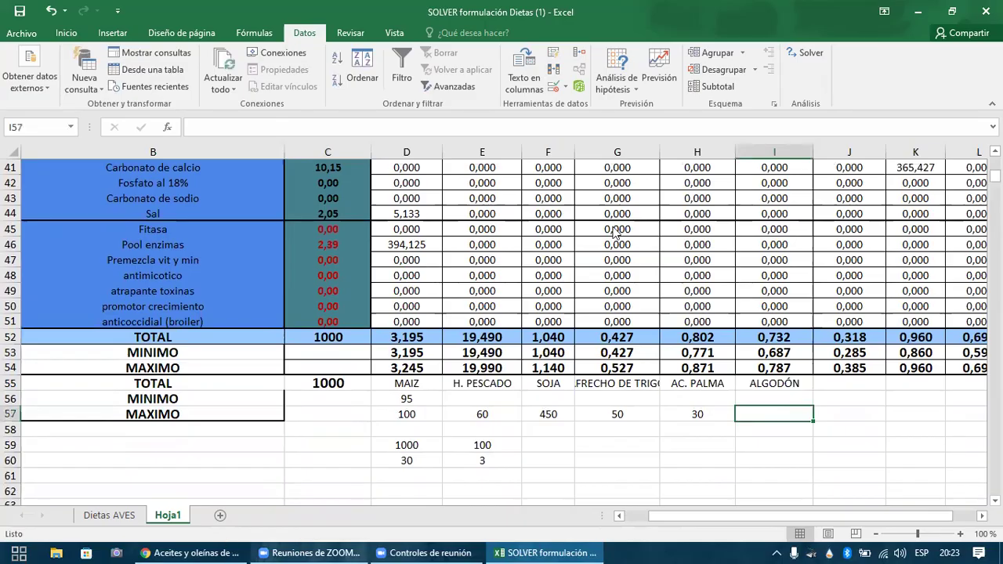
- Switch to the FEDNA site in Chrome and open the Semilla de algodón page from the vegetable protein concentrates list
{"action": "key", "text": "alt+Tab"}
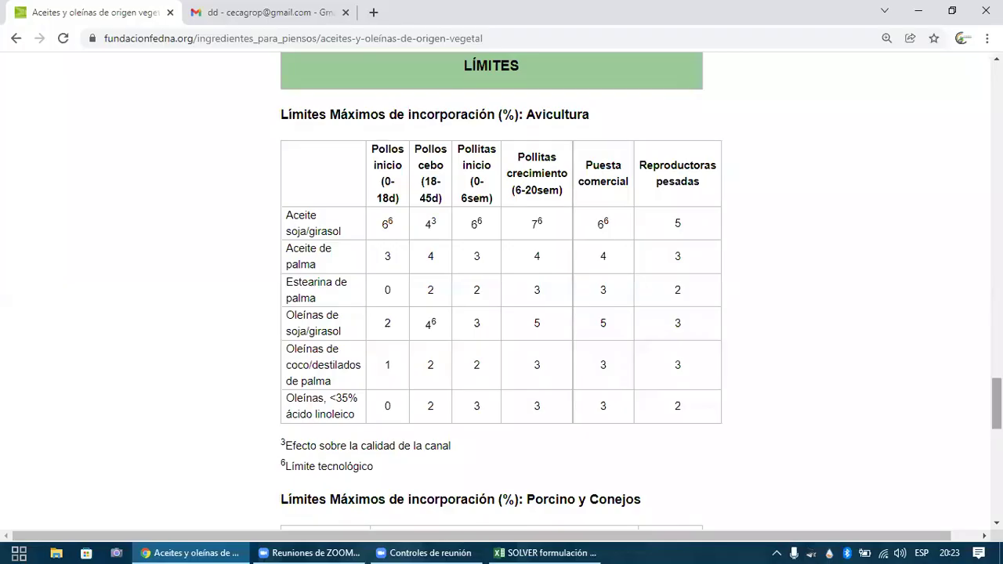
{"action": "left_click_drag", "start_coordinate": [996, 404], "coordinate": [996, 106]}
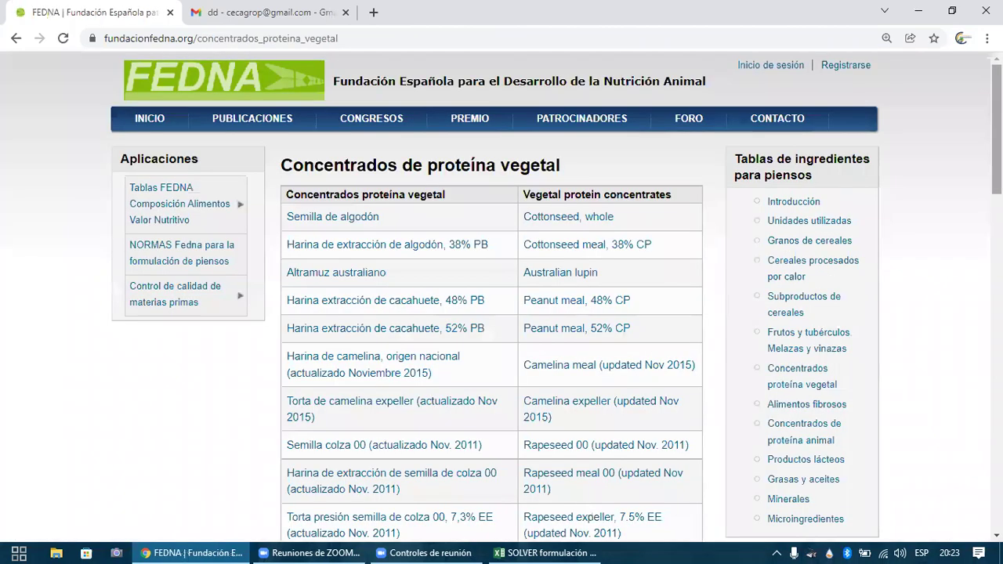
{"action": "scroll", "coordinate": [501, 296], "scroll_direction": "down", "scroll_amount": 1}
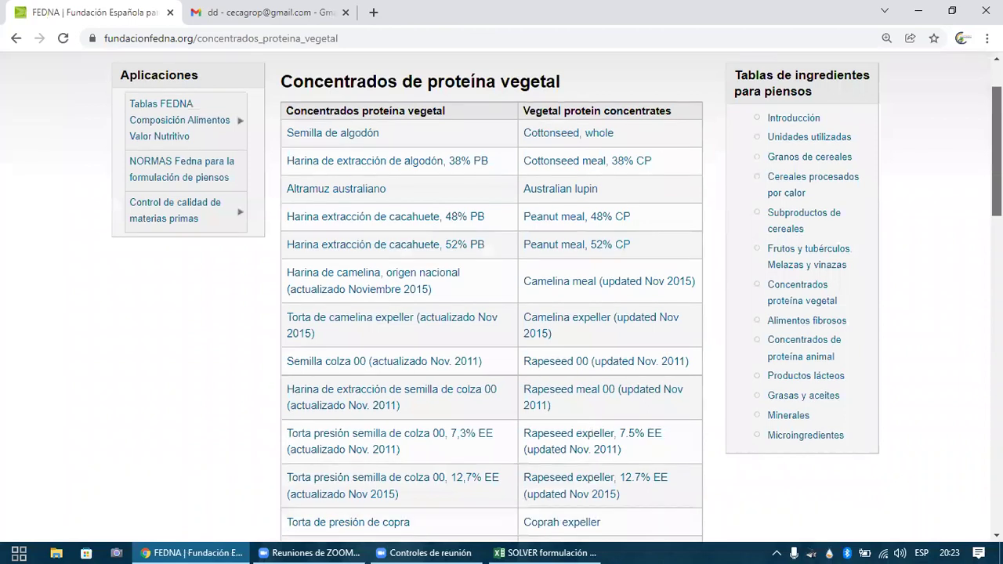
{"action": "left_click", "coordinate": [351, 135]}
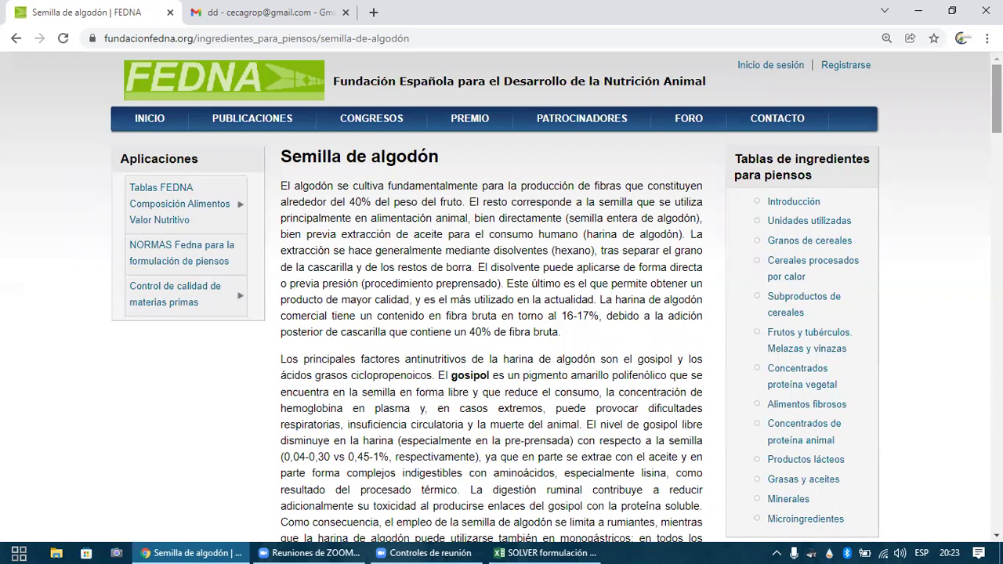
- Look up the maximum poultry inclusion limits for Semilla de algodón, and return to the diet workbook in Excel
{"action": "scroll", "coordinate": [501, 298], "scroll_direction": "down", "scroll_amount": 20}
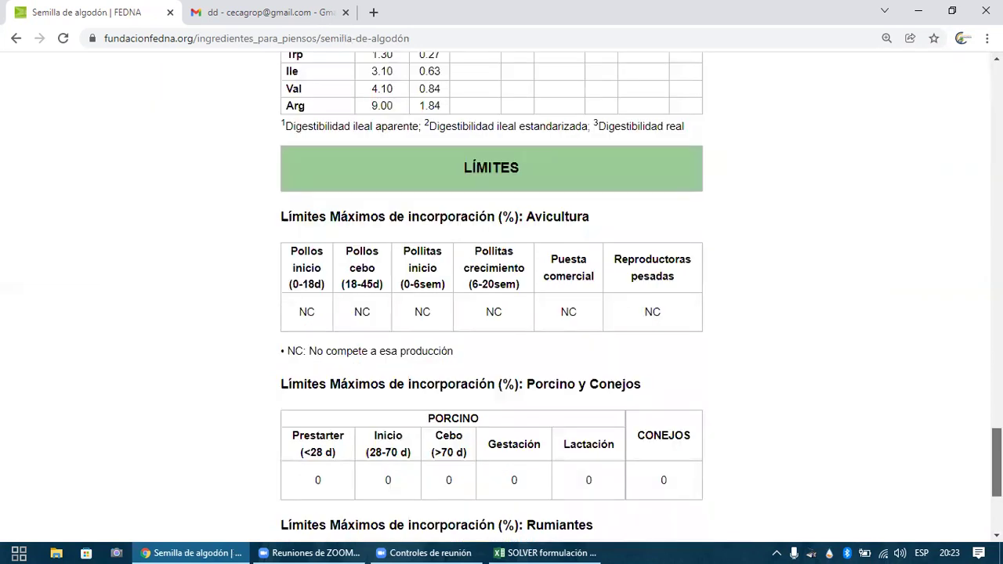
{"action": "scroll", "coordinate": [492, 298], "scroll_direction": "down", "scroll_amount": 1}
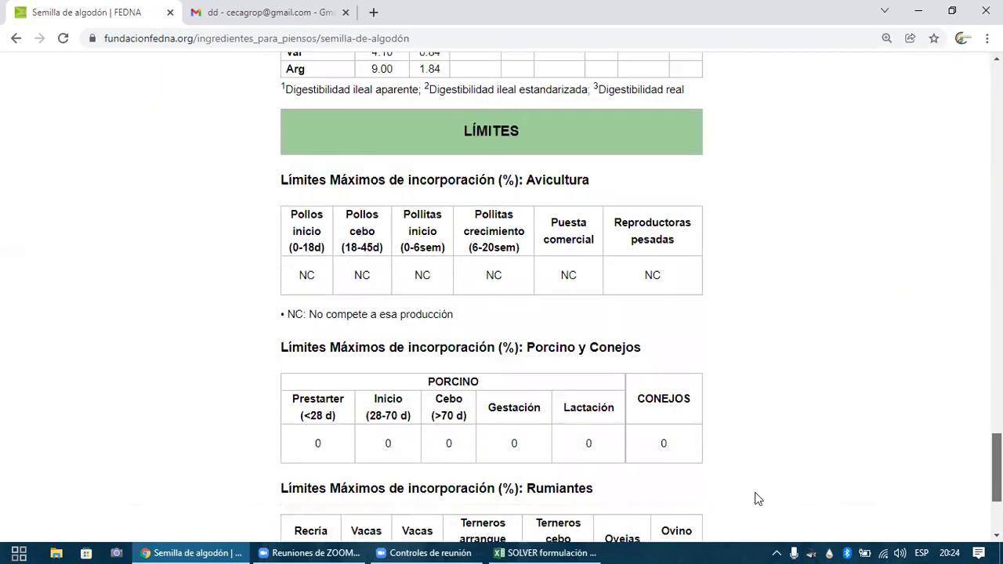
{"action": "scroll", "coordinate": [755, 496], "scroll_direction": "down", "scroll_amount": 1}
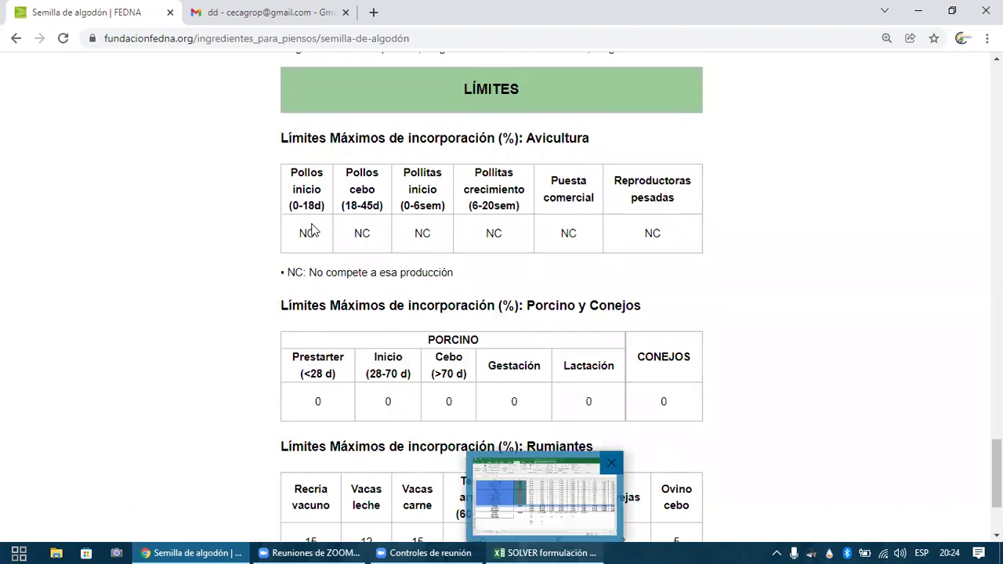
{"action": "key", "text": "alt+Tab"}
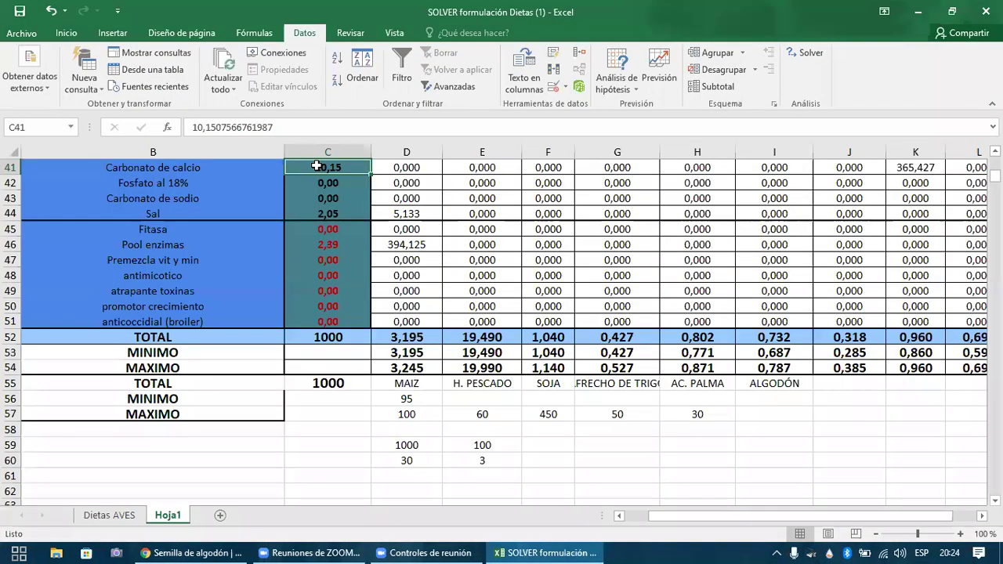
- Set the kilos of Torta de algodón in C35 to 0
{"action": "key", "text": "ctrl+Up"}
{"action": "key", "text": "Down"}
{"action": "key", "text": "Down"}
{"action": "key", "text": "Down"}
{"action": "key", "text": "Down"}
{"action": "key", "text": "Down"}
{"action": "key", "text": "Down"}
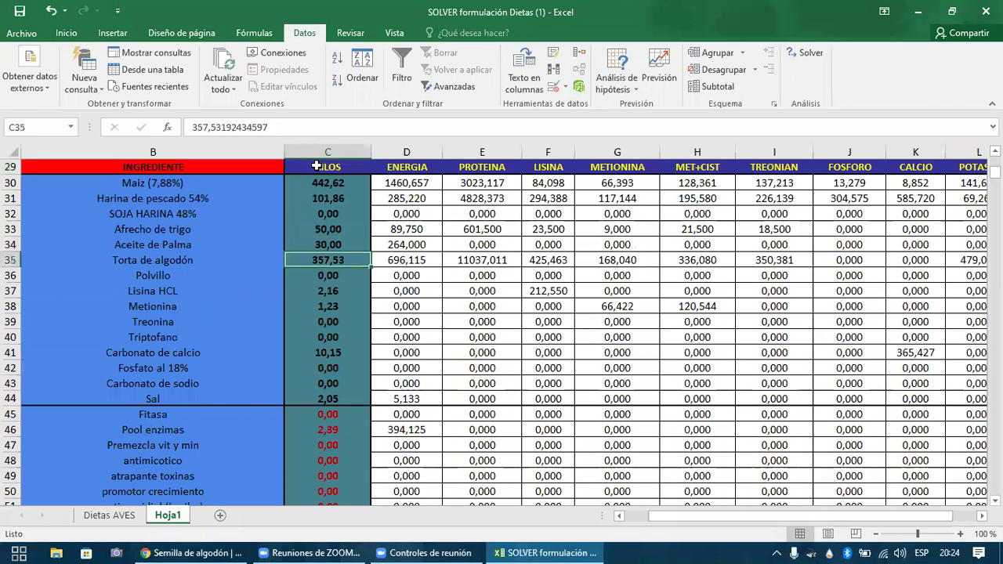
{"action": "type", "text": "0"}
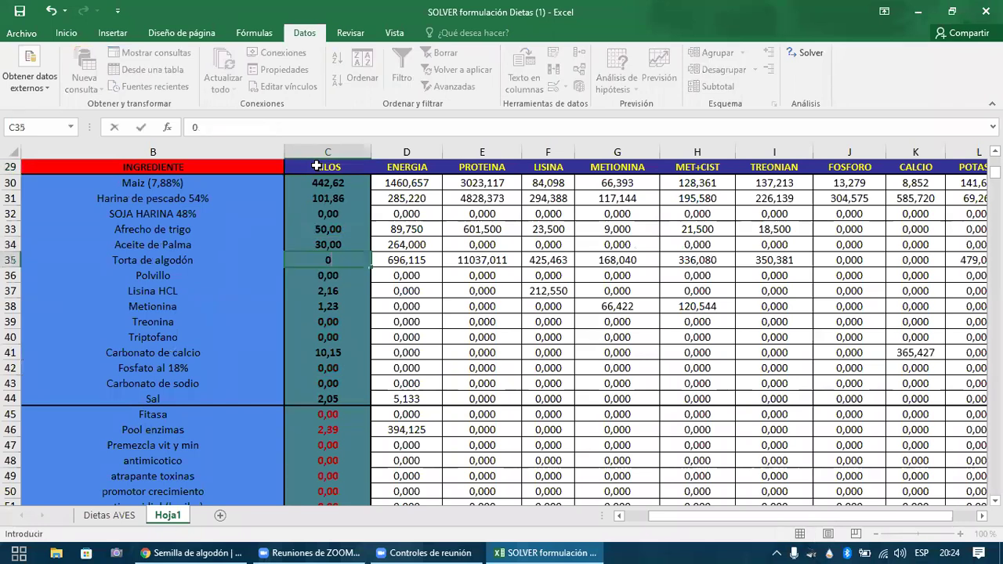
{"action": "key", "text": "Return"}
{"action": "key", "text": "Up"}
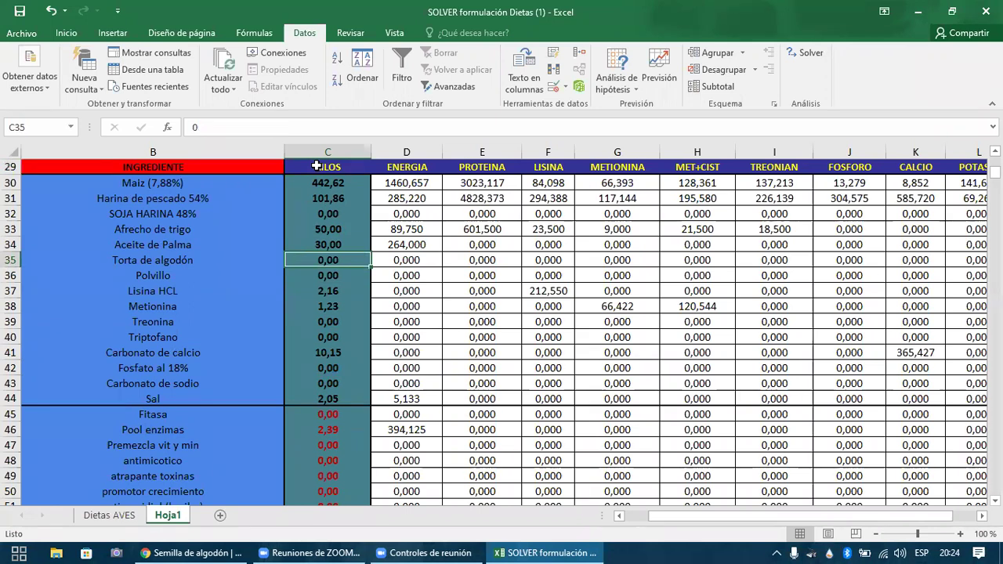
- Check the diet totals in row 52 and undo the zero entered for Torta de algodón
{"action": "key", "text": "ctrl+Down"}
{"action": "key", "text": "Up"}
{"action": "key", "text": "Up"}
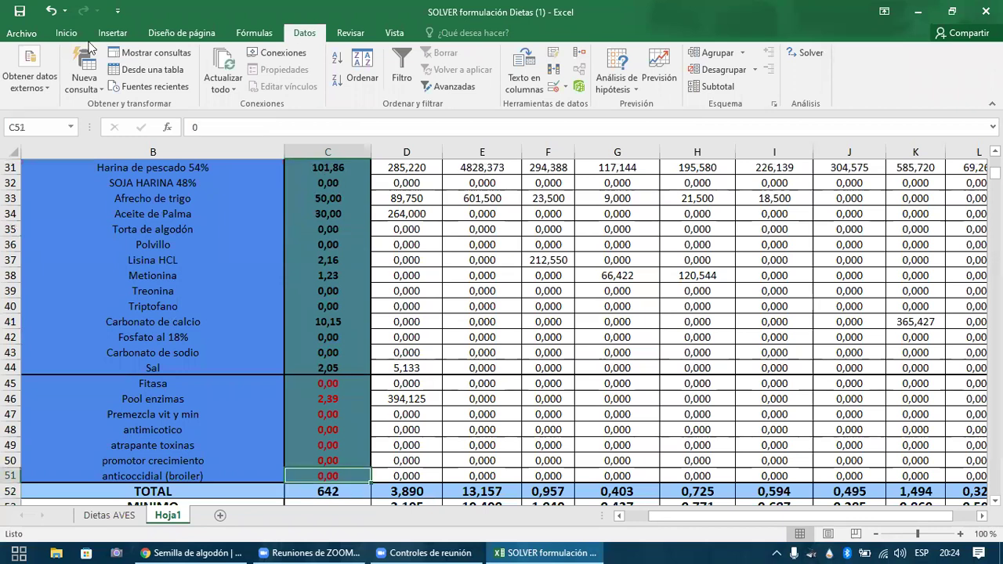
{"action": "key", "text": "ctrl+z"}
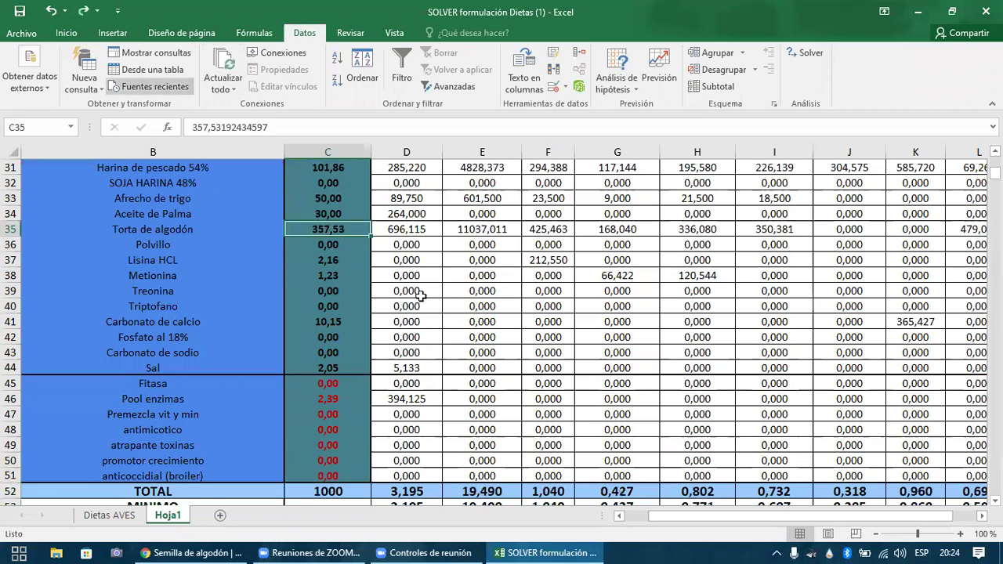
- Enter 0 as the ALGODÓN maximum in I57 of the ingredient limits table
{"action": "left_click", "coordinate": [495, 492]}
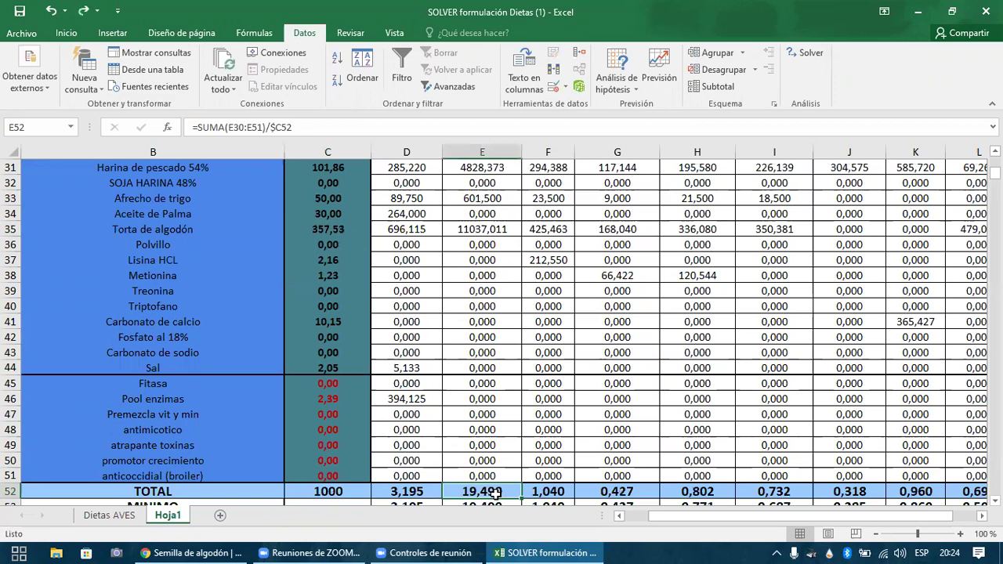
{"action": "key", "text": "Down"}
{"action": "key", "text": "Down"}
{"action": "key", "text": "Down"}
{"action": "key", "text": "Down"}
{"action": "key", "text": "Down"}
{"action": "key", "text": "Down"}
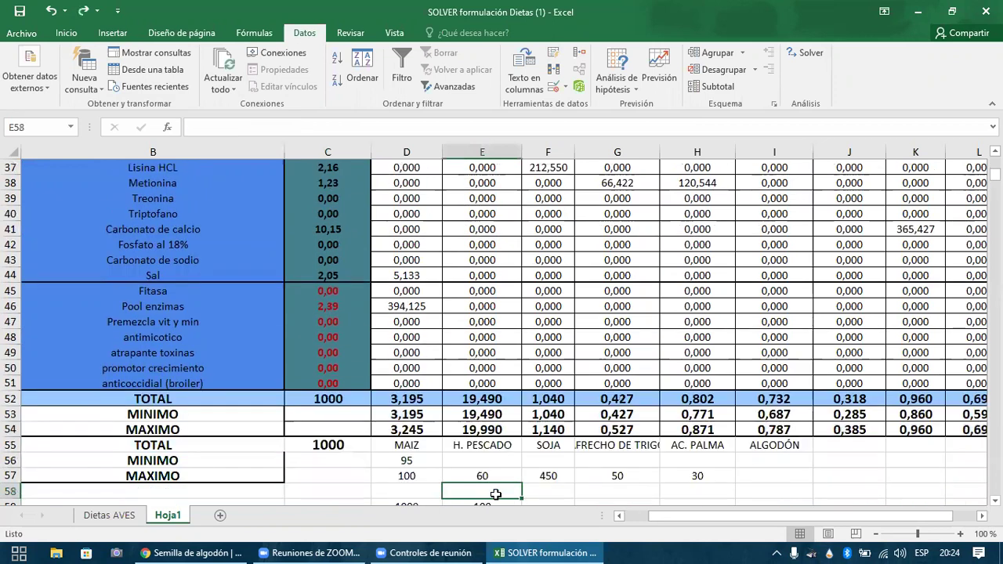
{"action": "key", "text": "Right"}
{"action": "key", "text": "Right"}
{"action": "key", "text": "Right"}
{"action": "key", "text": "Up"}
{"action": "key", "text": "Right"}
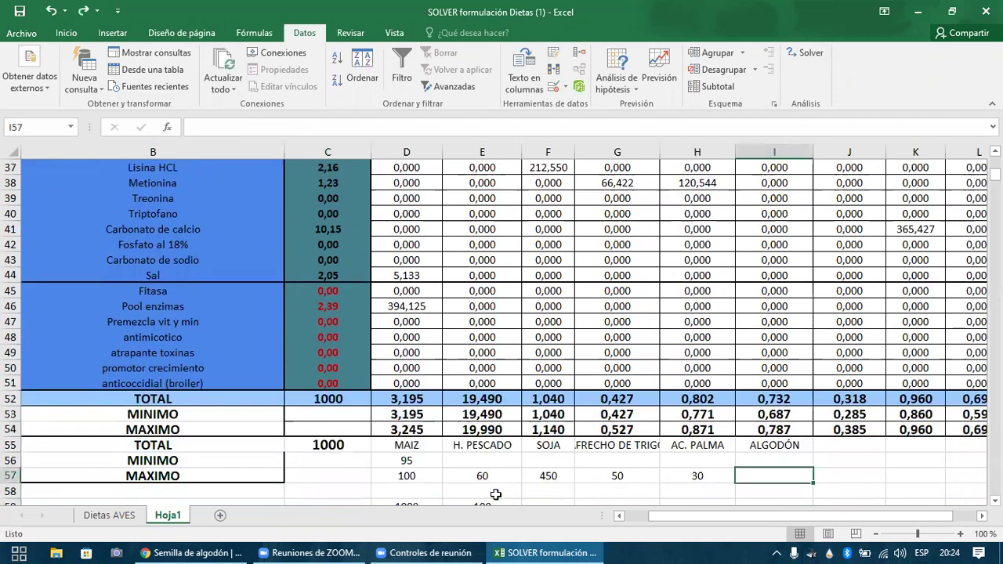
{"action": "type", "text": "0"}
{"action": "key", "text": "Return"}
{"action": "key", "text": "Up"}
- Open Solver and start a new constraint with C35, the kilos of Torta de algodón, as its cell reference
{"action": "left_click", "coordinate": [811, 53]}
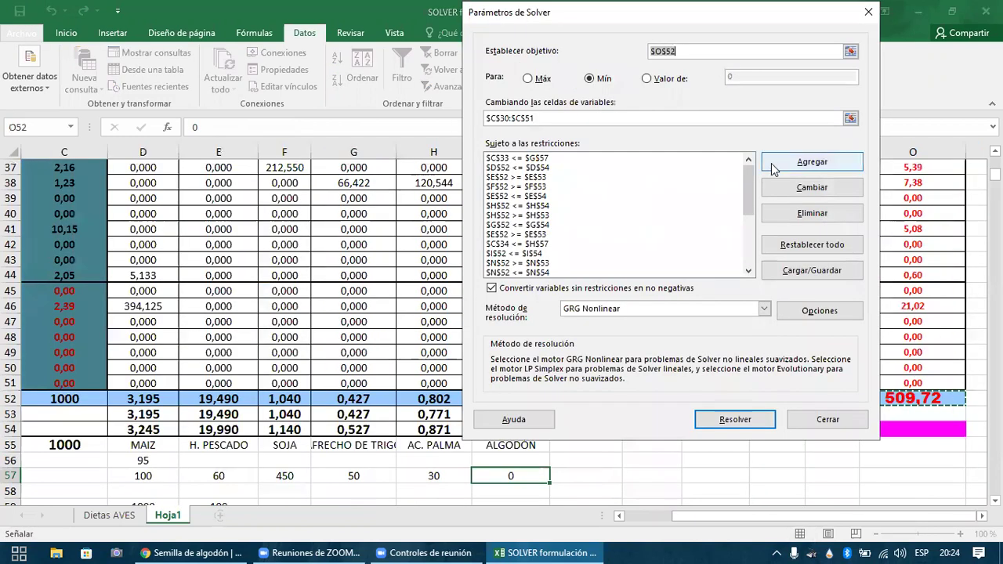
{"action": "left_click", "coordinate": [772, 169]}
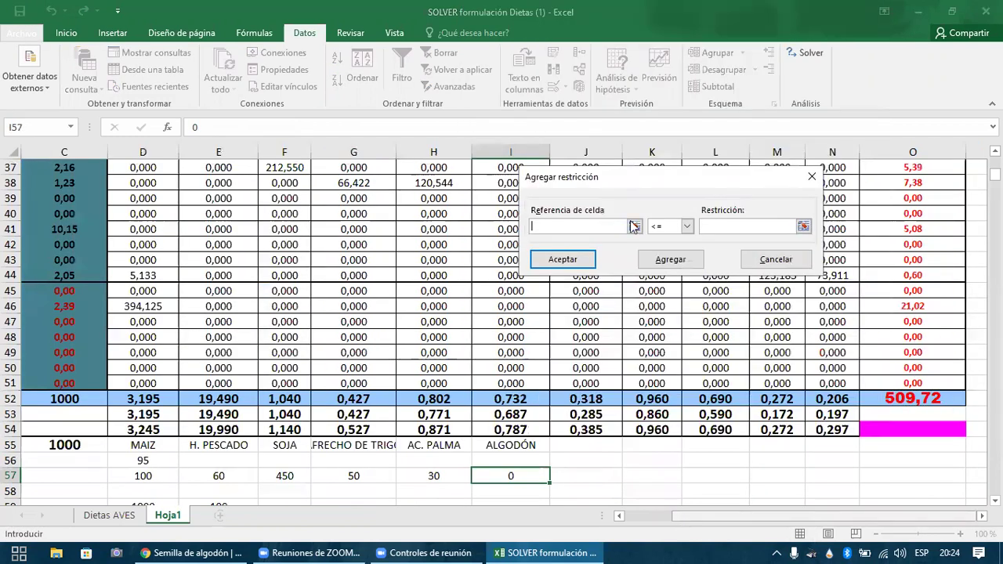
{"action": "left_click_drag", "start_coordinate": [677, 517], "coordinate": [690, 426]}
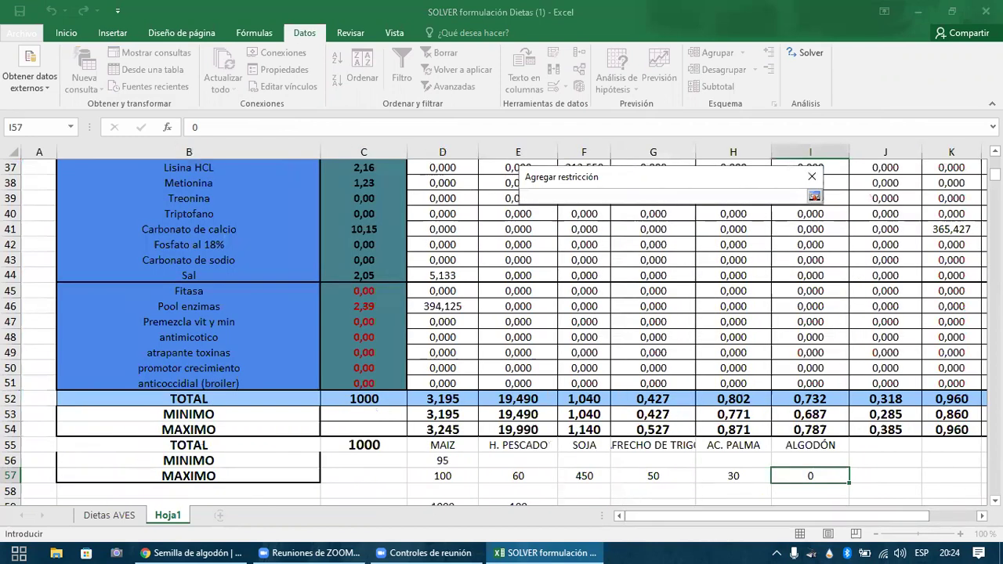
{"action": "scroll", "coordinate": [381, 267], "scroll_direction": "up", "scroll_amount": 3}
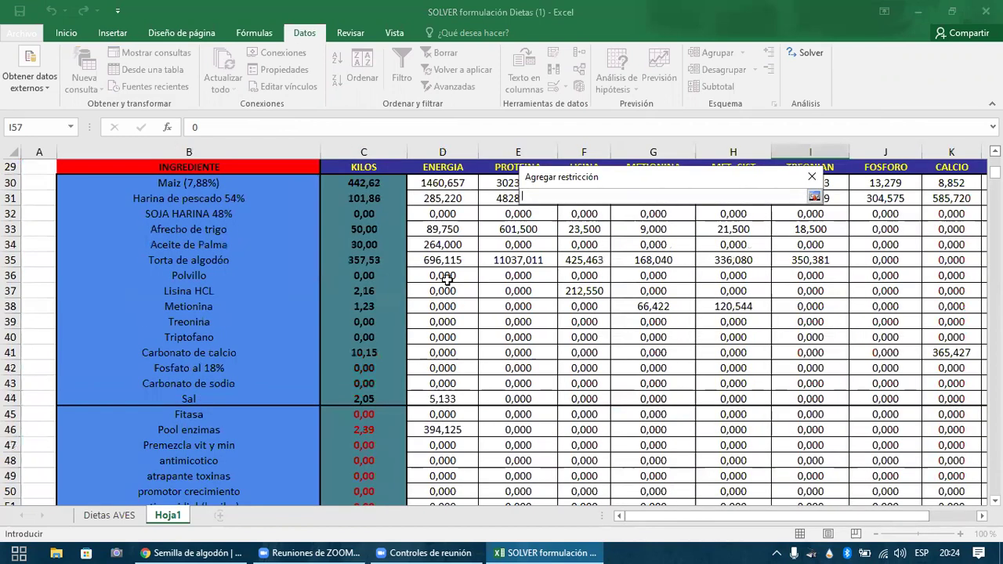
{"action": "left_click", "coordinate": [372, 260]}
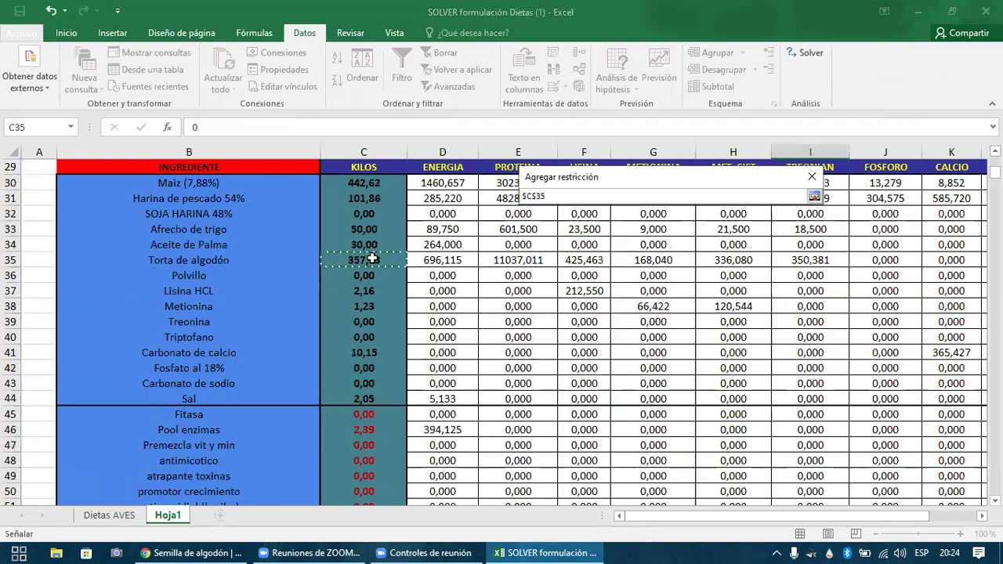
{"action": "left_click", "coordinate": [815, 197]}
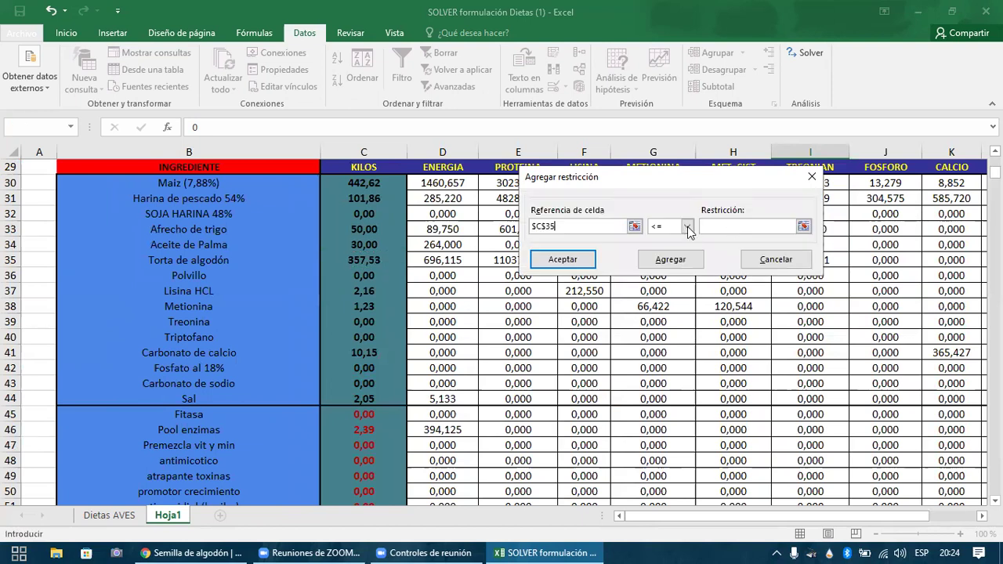
- Make the new constraint require equality with the ALGODÓN limit in I57, and add it to the Solver model
{"action": "left_click", "coordinate": [687, 227]}
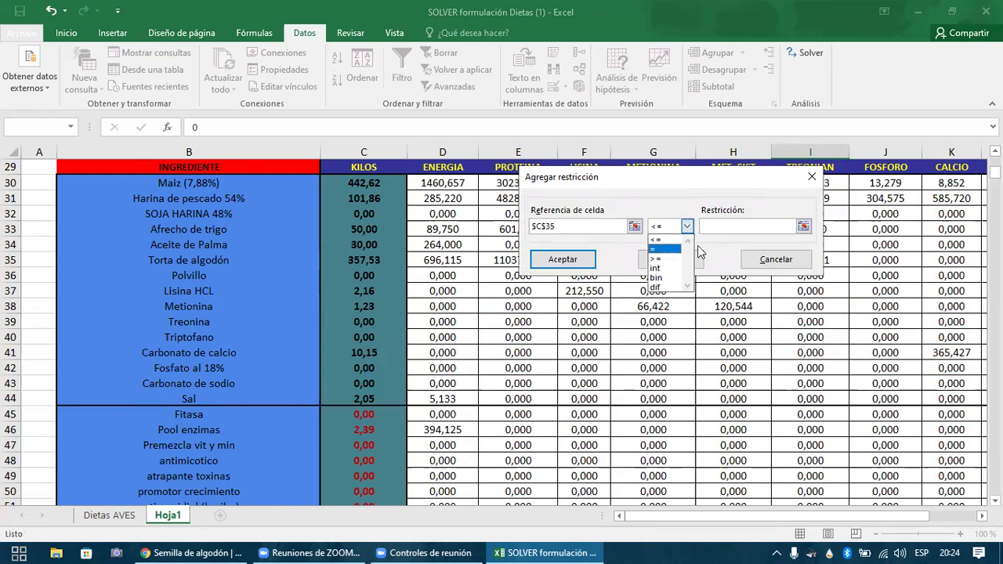
{"action": "left_click", "coordinate": [658, 249]}
{"action": "left_click", "coordinate": [804, 226]}
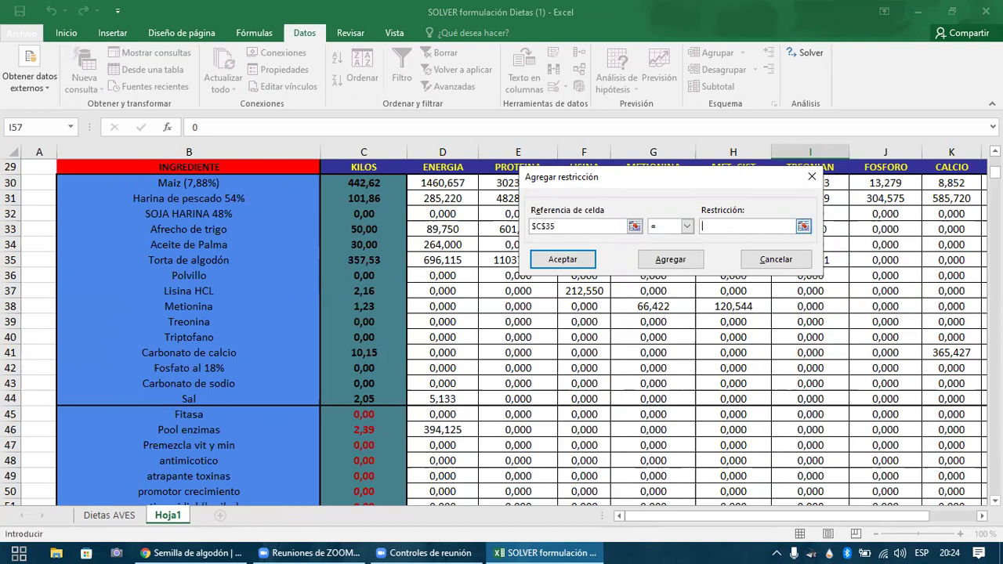
{"action": "scroll", "coordinate": [501, 329], "scroll_direction": "down", "scroll_amount": 1}
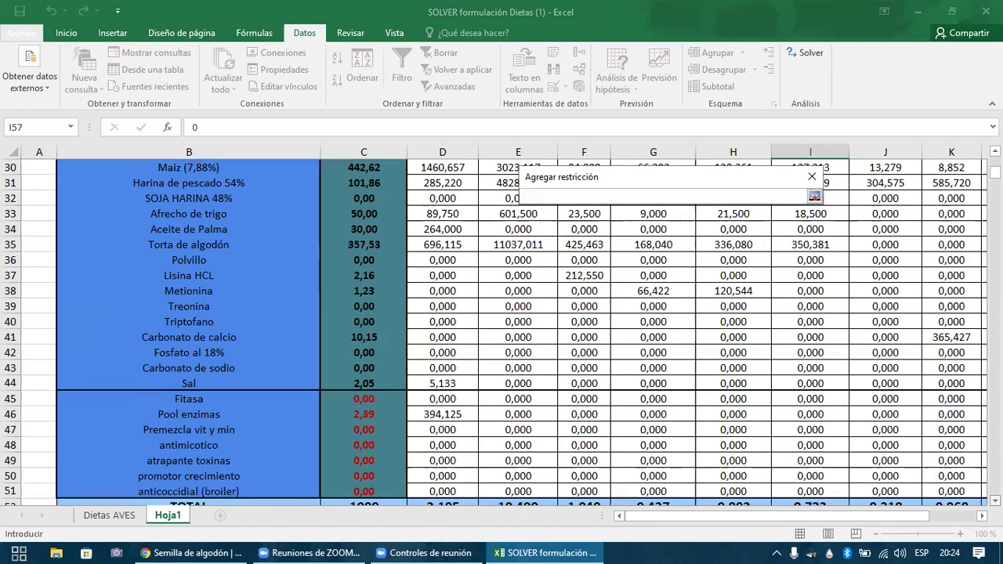
{"action": "scroll", "coordinate": [830, 384], "scroll_direction": "down", "scroll_amount": 3}
{"action": "scroll", "coordinate": [830, 384], "scroll_direction": "down", "scroll_amount": 1}
{"action": "left_click", "coordinate": [815, 197]}
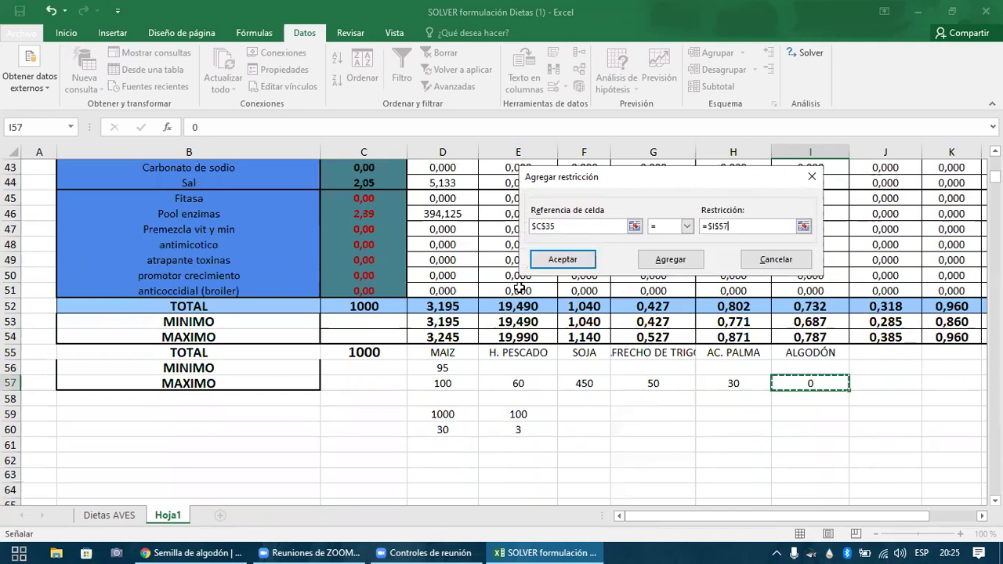
{"action": "key", "text": "Return"}
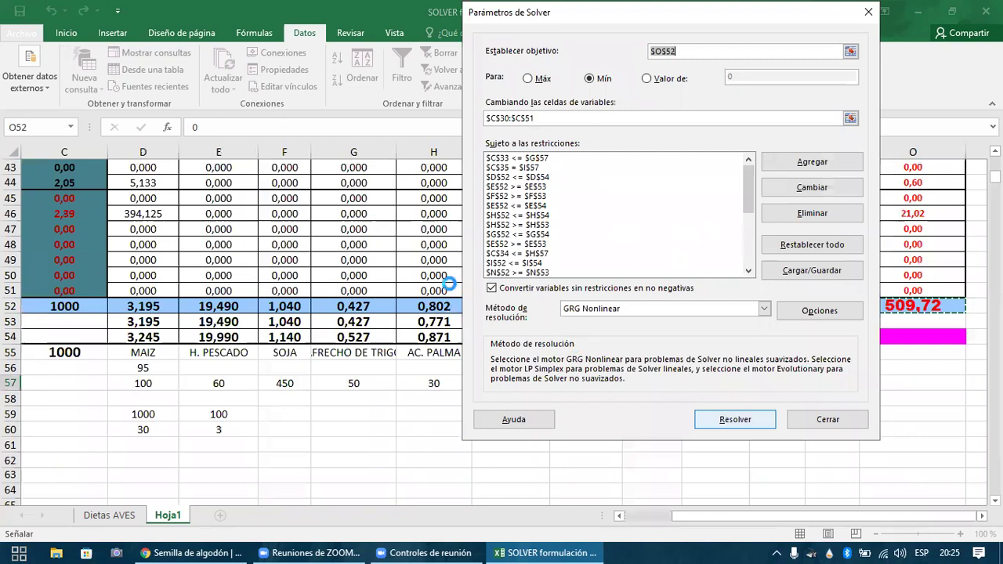
- Solve the diet with the ALGODÓN constraint included and discard the Solver result
{"action": "key", "text": "Escape"}
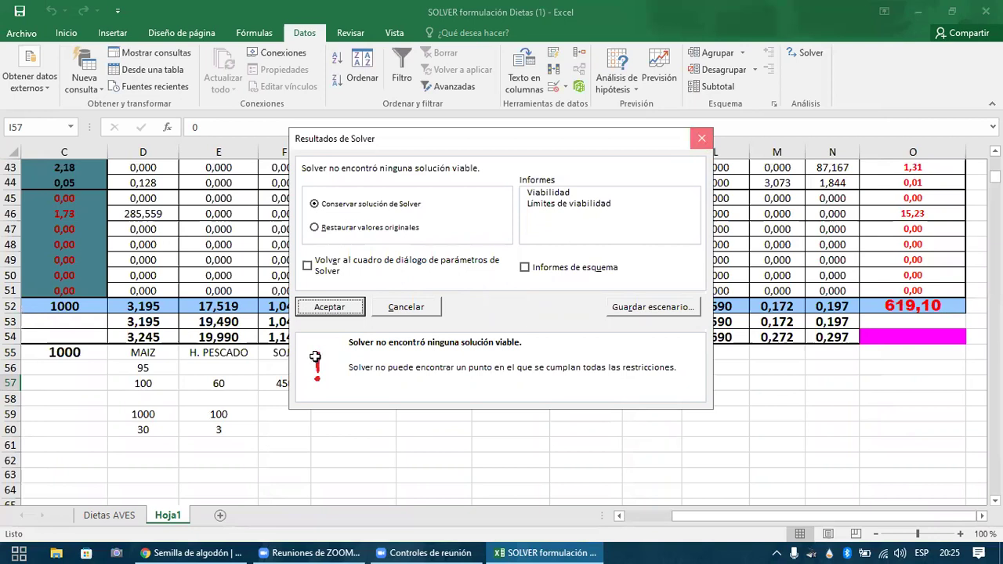
{"action": "key", "text": "Escape"}
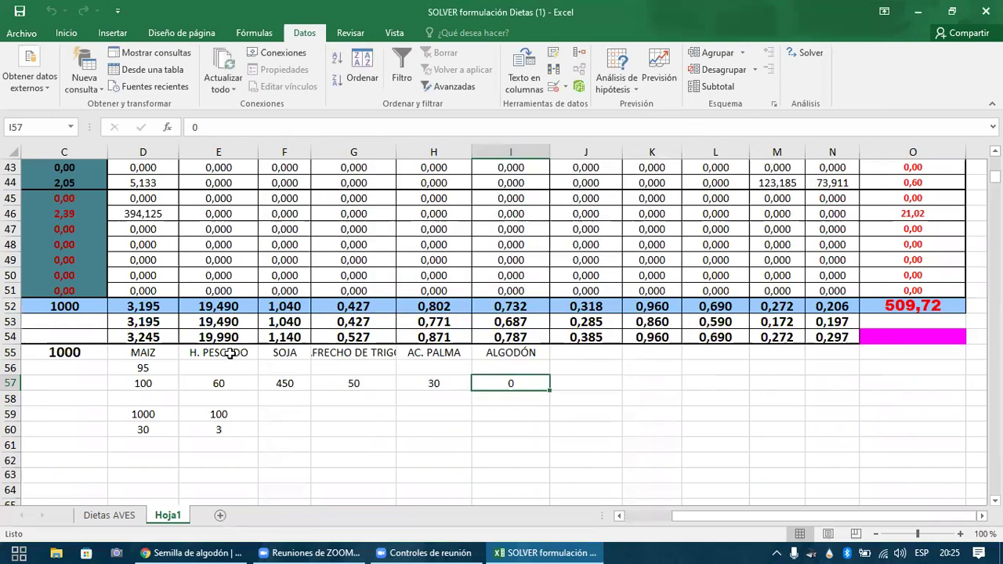
- Review the kilos of the main ingredients in column C, from Maiz in C30 to Torta de algodón in C35
{"action": "left_click", "coordinate": [167, 353]}
{"action": "key", "text": "Left"}
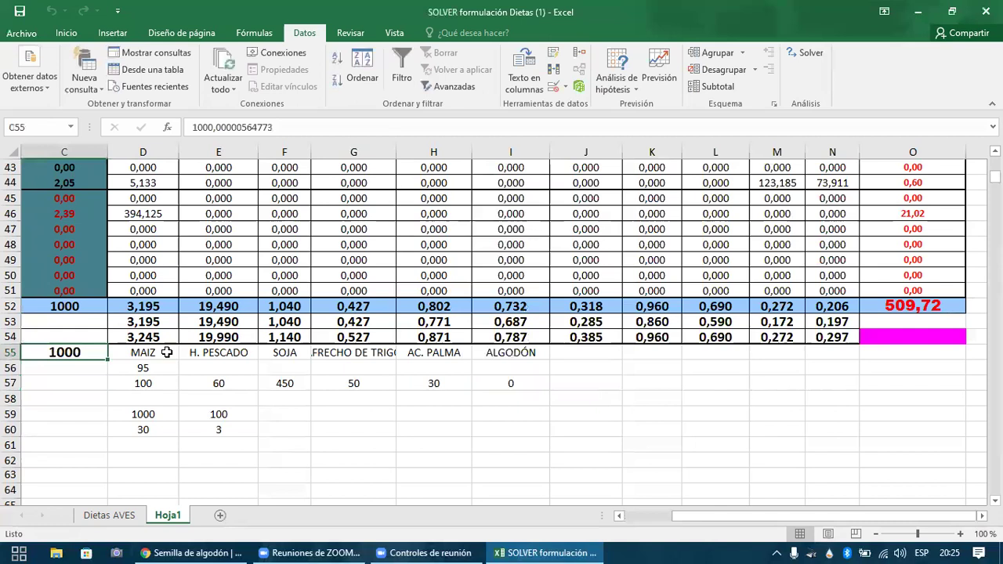
{"action": "key", "text": "Up"}
{"action": "key", "text": "Up"}
{"action": "key", "text": "ctrl+Up"}
{"action": "key", "text": "ctrl+Up"}
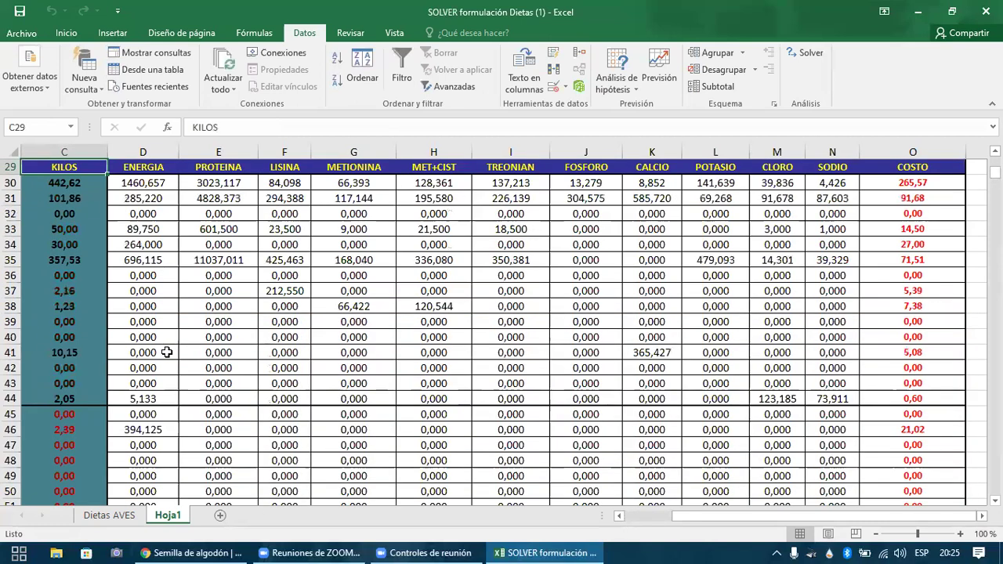
{"action": "key", "text": "Down"}
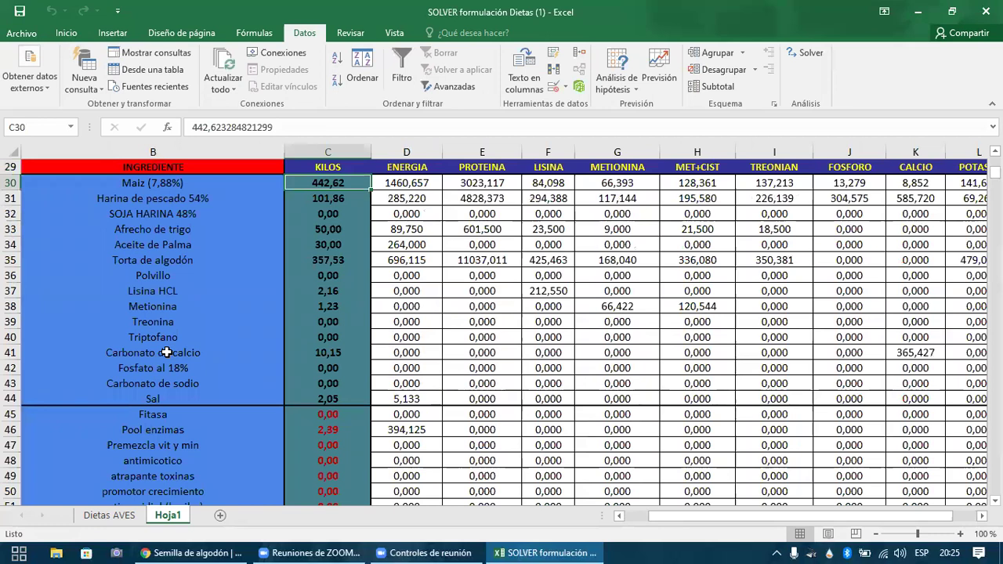
{"action": "key", "text": "Down"}
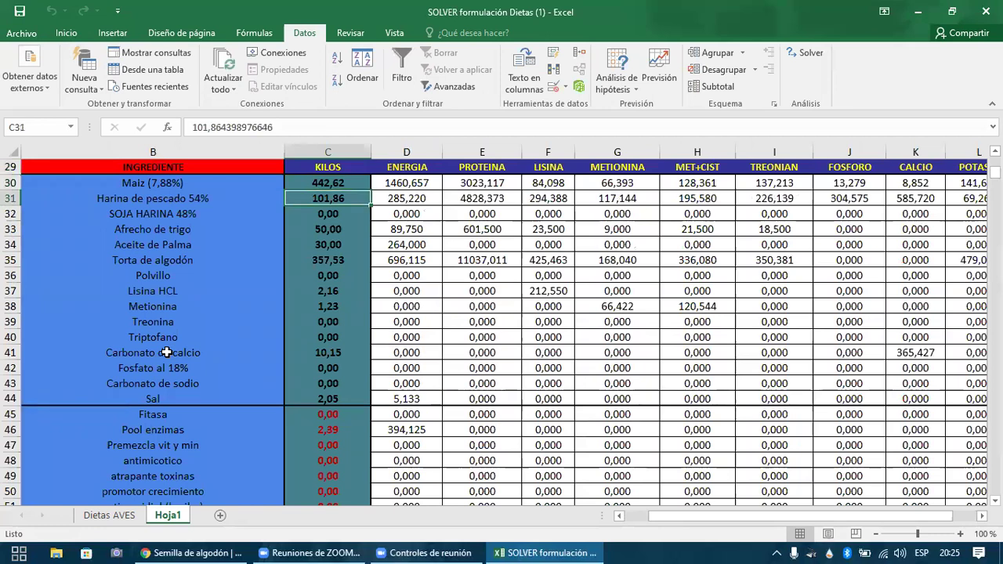
{"action": "key", "text": "Down"}
{"action": "key", "text": "Down"}
{"action": "key", "text": "Down"}
{"action": "key", "text": "Down"}
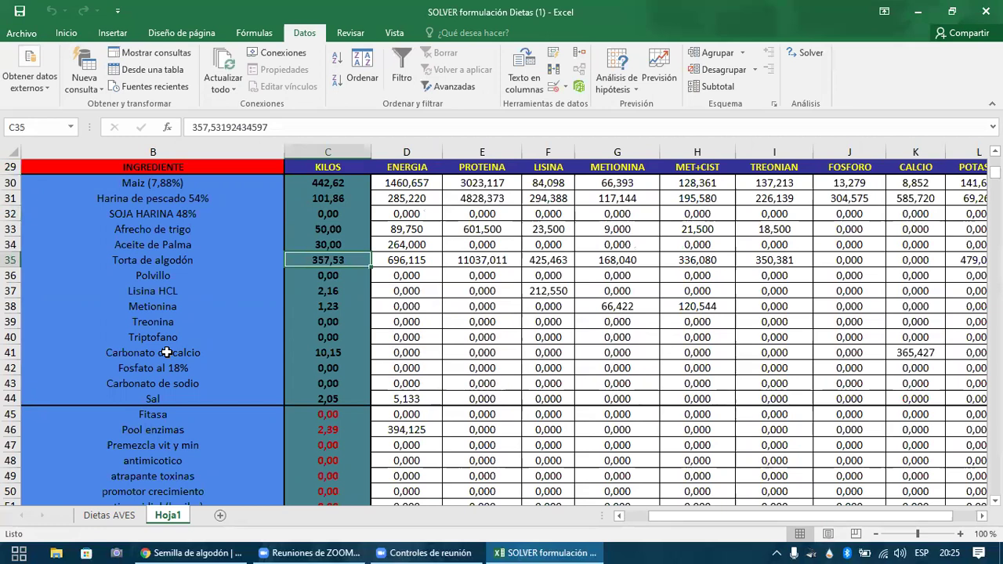
{"action": "key", "text": "Left"}
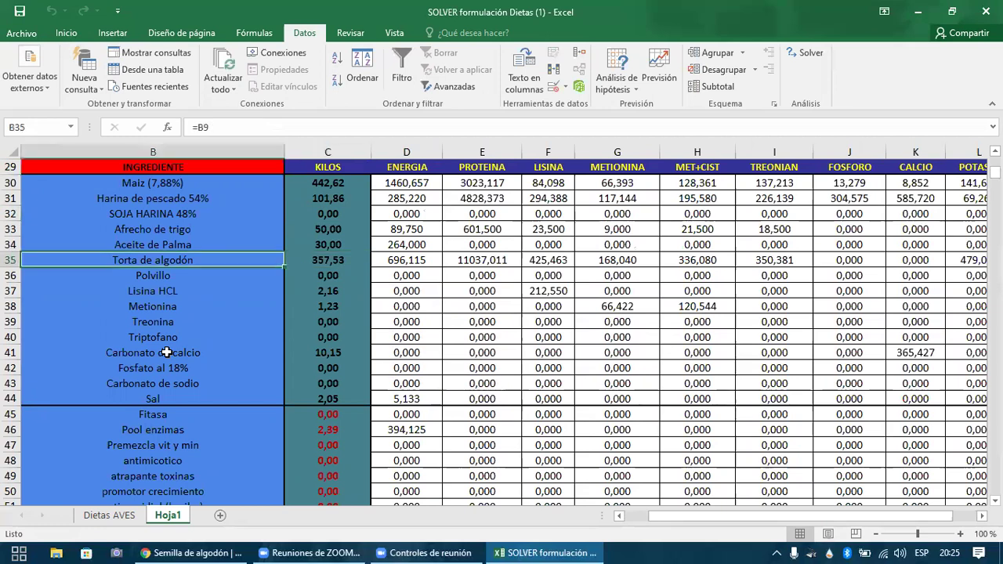
{"action": "key", "text": "Right"}
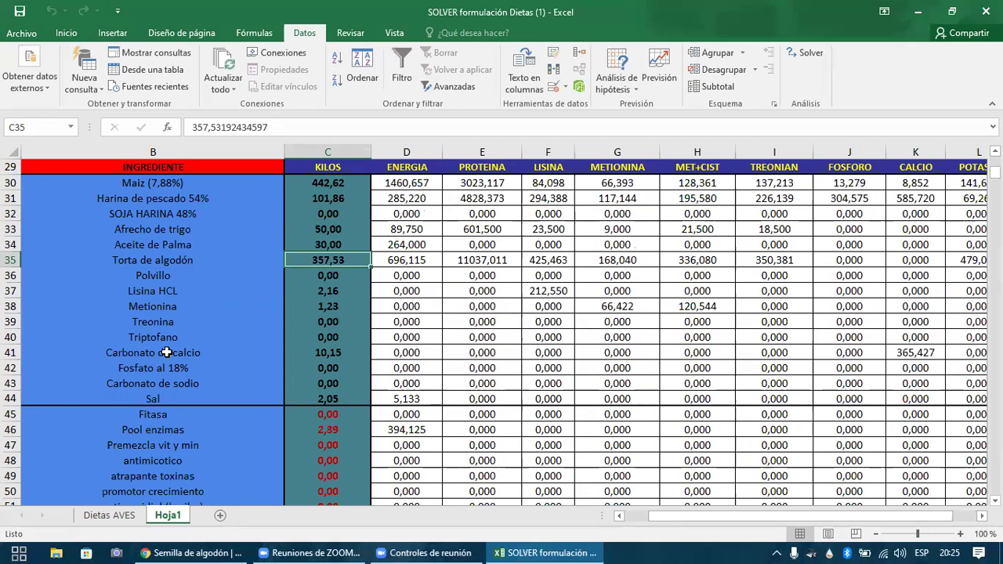
- Compare the kilos of Maiz in C30 with those of Harina de pescado 54% in C31
{"action": "key", "text": "Up"}
{"action": "key", "text": "Up"}
{"action": "key", "text": "Up"}
{"action": "key", "text": "Up"}
{"action": "key", "text": "Up"}
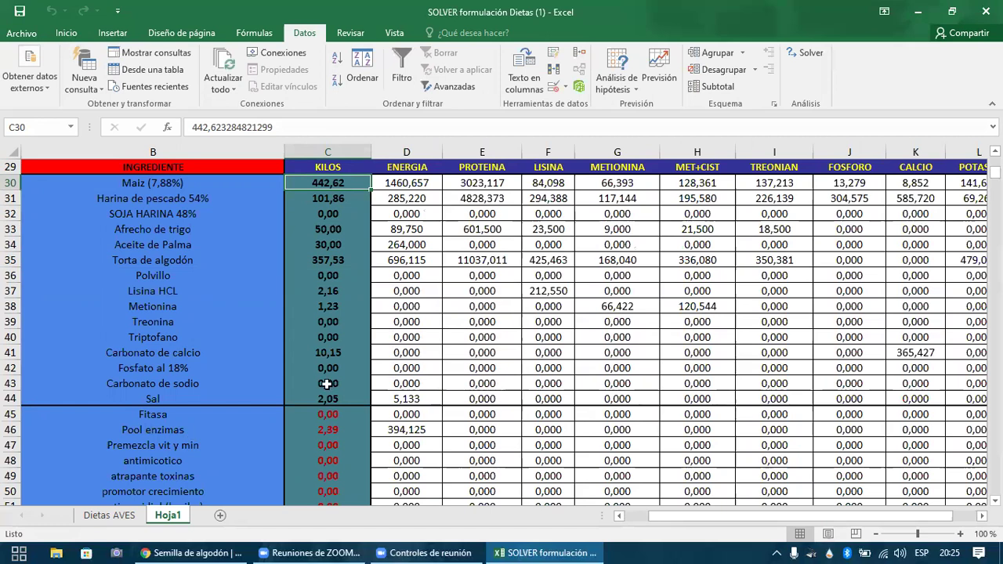
{"action": "left_click", "coordinate": [333, 198]}
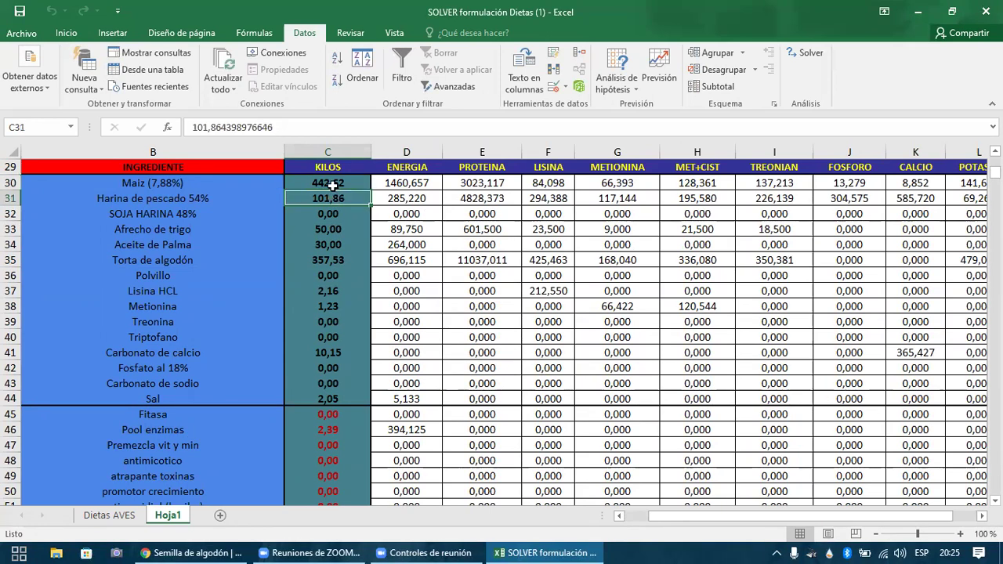
{"action": "key", "text": "Up"}
{"action": "key", "text": "Down"}
- Check the total, minimum and maximum rows and the H. PESCADO maximum in E57 of the ingredient limits table
{"action": "left_click", "coordinate": [431, 371]}
{"action": "key", "text": "Left"}
{"action": "key", "text": "ctrl+Down"}
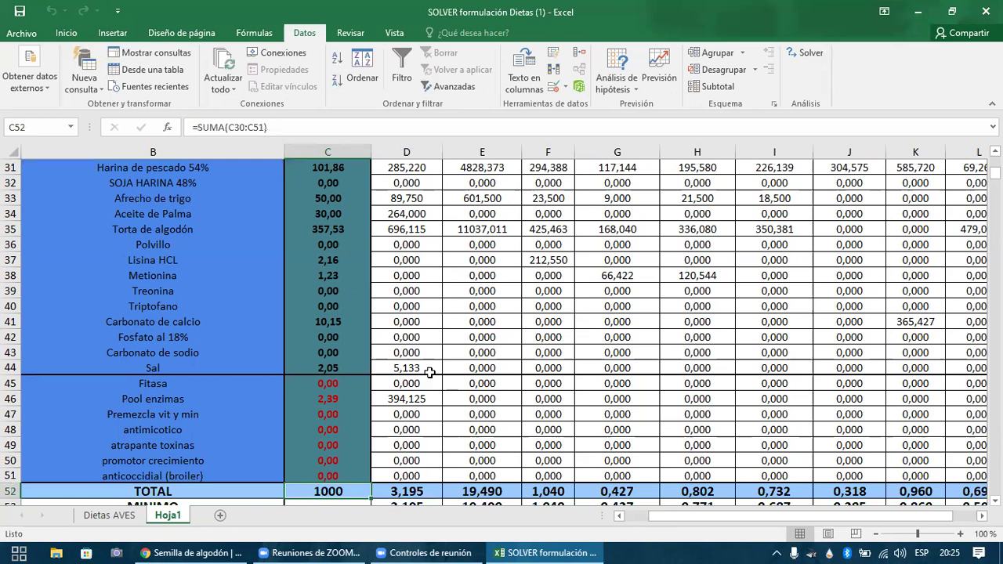
{"action": "key", "text": "Down"}
{"action": "key", "text": "Right"}
{"action": "key", "text": "Down"}
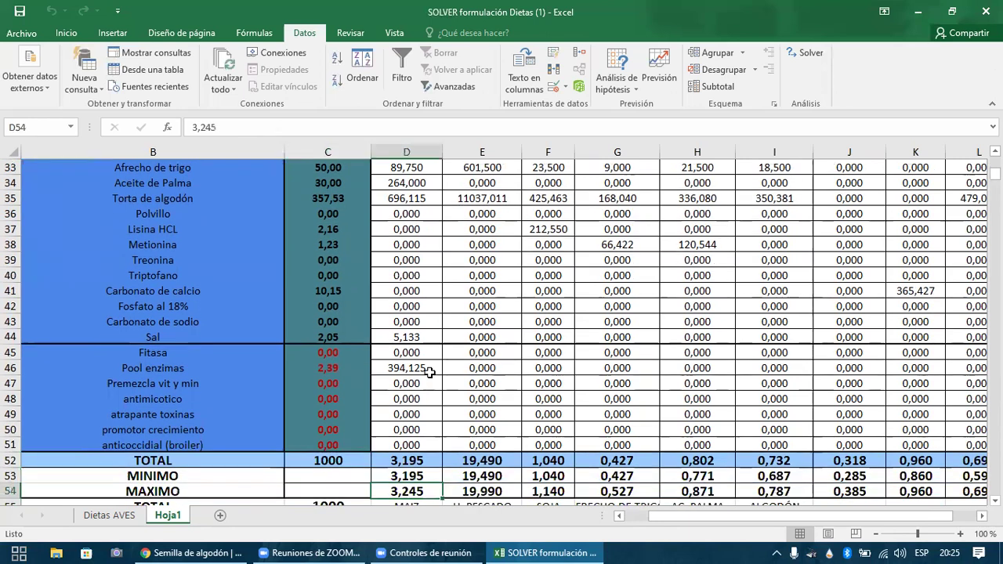
{"action": "key", "text": "Down"}
{"action": "key", "text": "Right"}
{"action": "key", "text": "Right"}
{"action": "key", "text": "Down"}
{"action": "key", "text": "Down"}
{"action": "key", "text": "Left"}
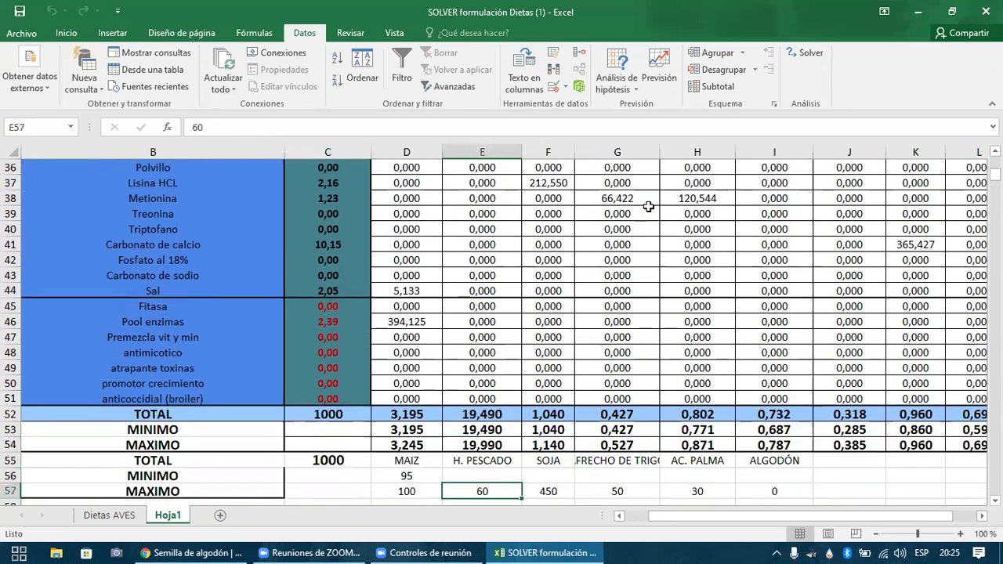
- Start a new Solver constraint with the Harina de pescado 54% kilos in C31 as the cell reference
{"action": "left_click", "coordinate": [807, 53]}
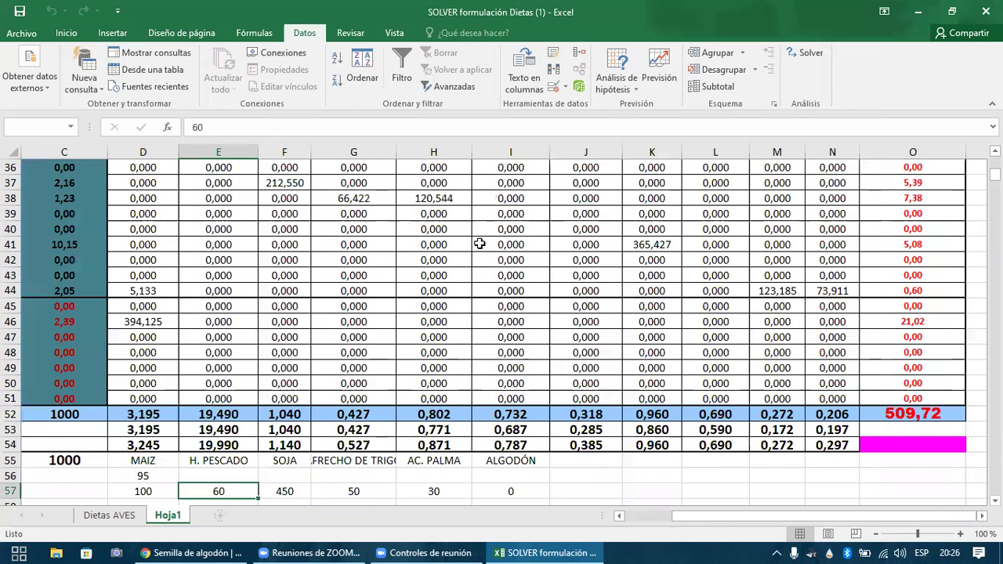
{"action": "left_click_drag", "start_coordinate": [682, 520], "coordinate": [621, 522]}
{"action": "left_click_drag", "start_coordinate": [690, 399], "coordinate": [691, 400]}
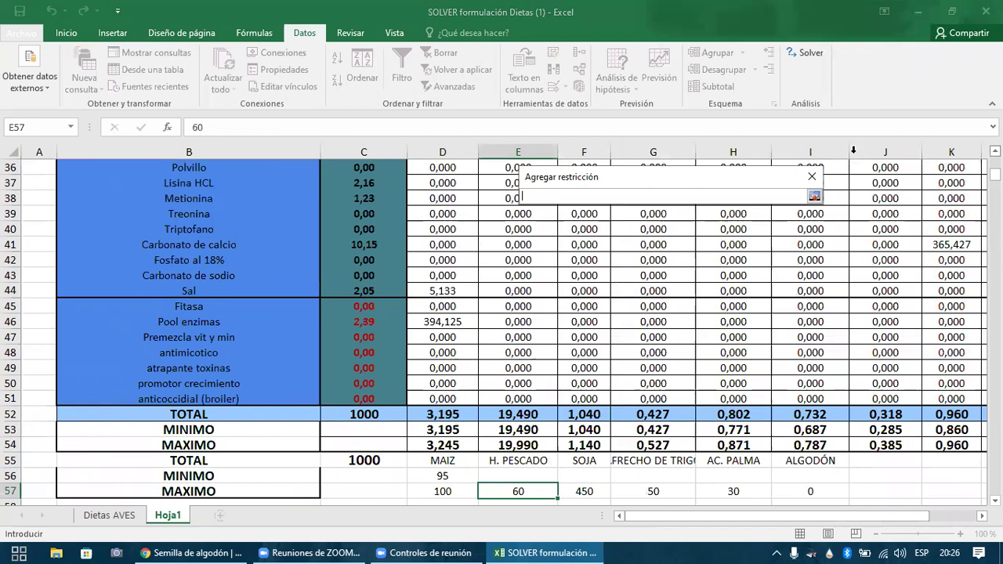
{"action": "scroll", "coordinate": [357, 248], "scroll_direction": "up", "scroll_amount": 2}
{"action": "scroll", "coordinate": [363, 231], "scroll_direction": "up", "scroll_amount": 1}
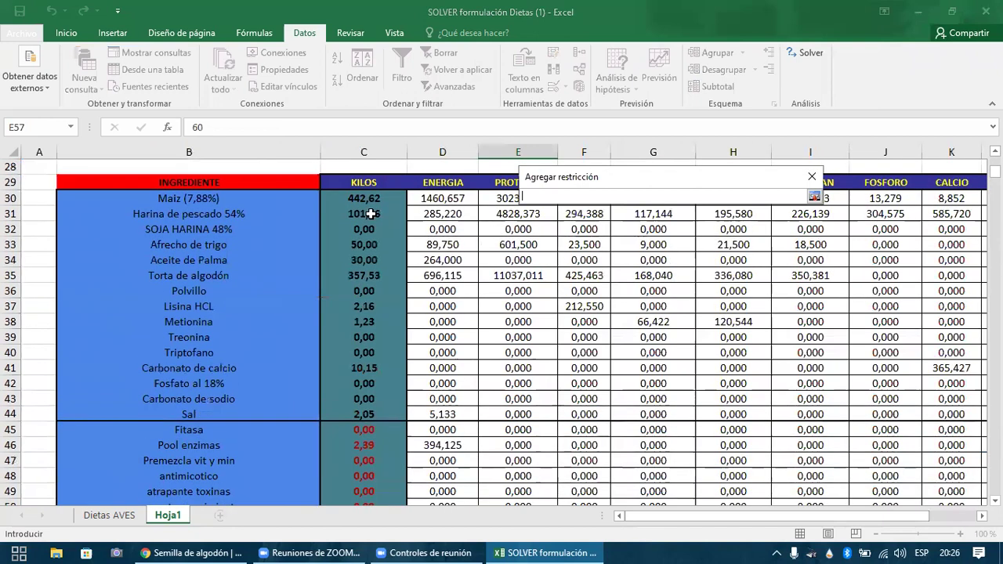
{"action": "left_click", "coordinate": [371, 213]}
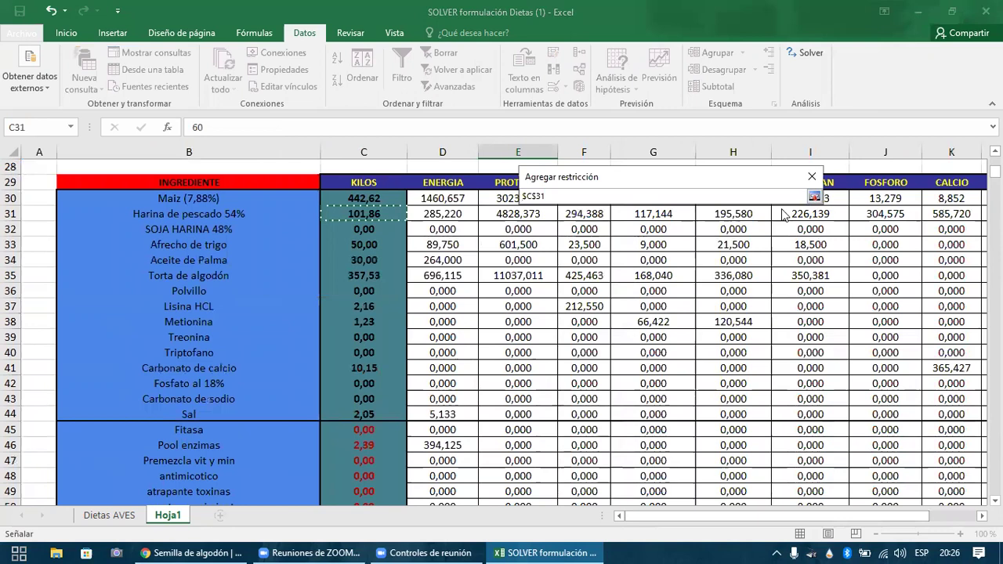
{"action": "key", "text": "Return"}
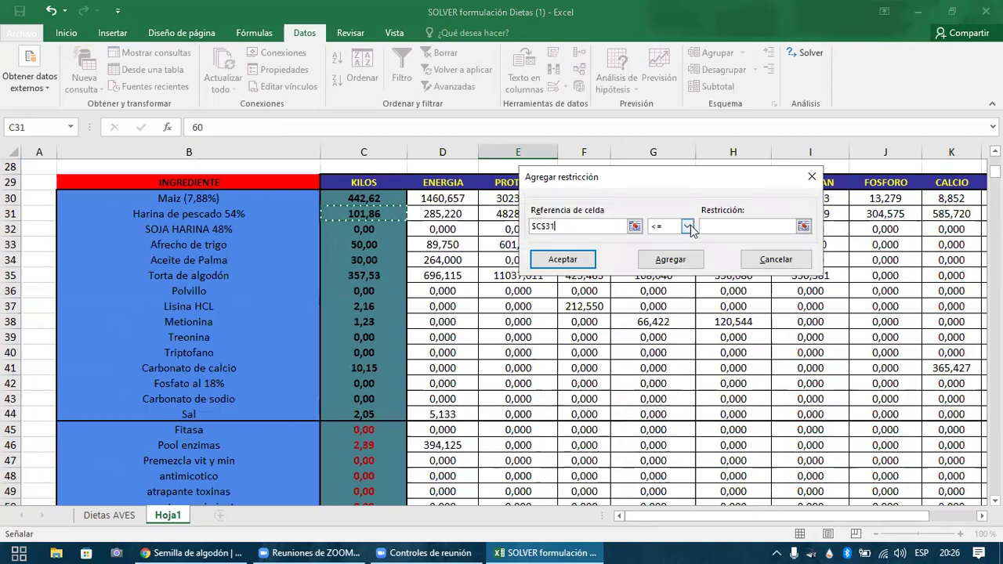
- Limit C31 to less than or equal to the H. PESCADO maximum in E57 and accept the constraint
{"action": "left_click", "coordinate": [688, 226]}
{"action": "left_click", "coordinate": [796, 244]}
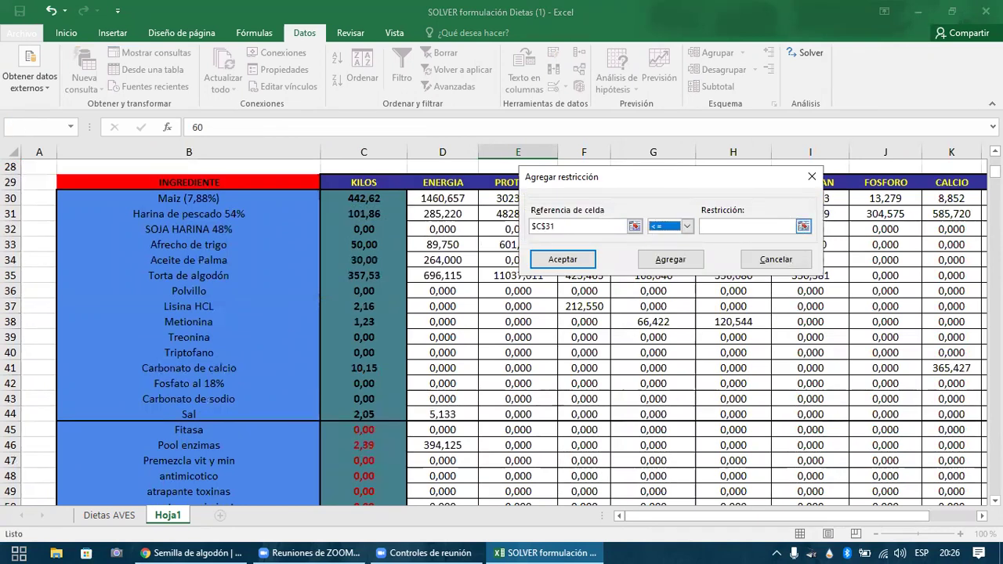
{"action": "left_click", "coordinate": [803, 227]}
{"action": "scroll", "coordinate": [732, 436], "scroll_direction": "down", "scroll_amount": 6}
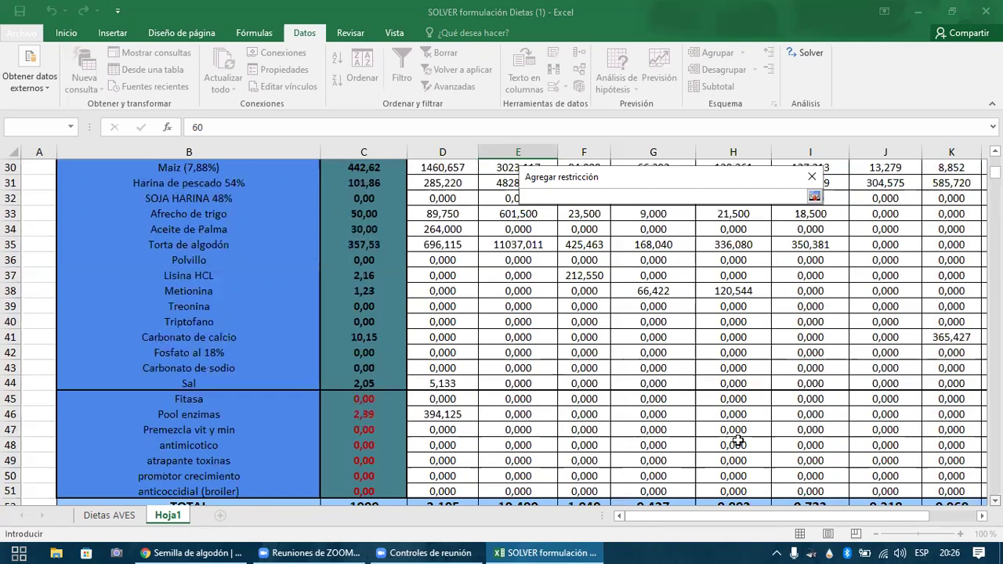
{"action": "left_click", "coordinate": [538, 354]}
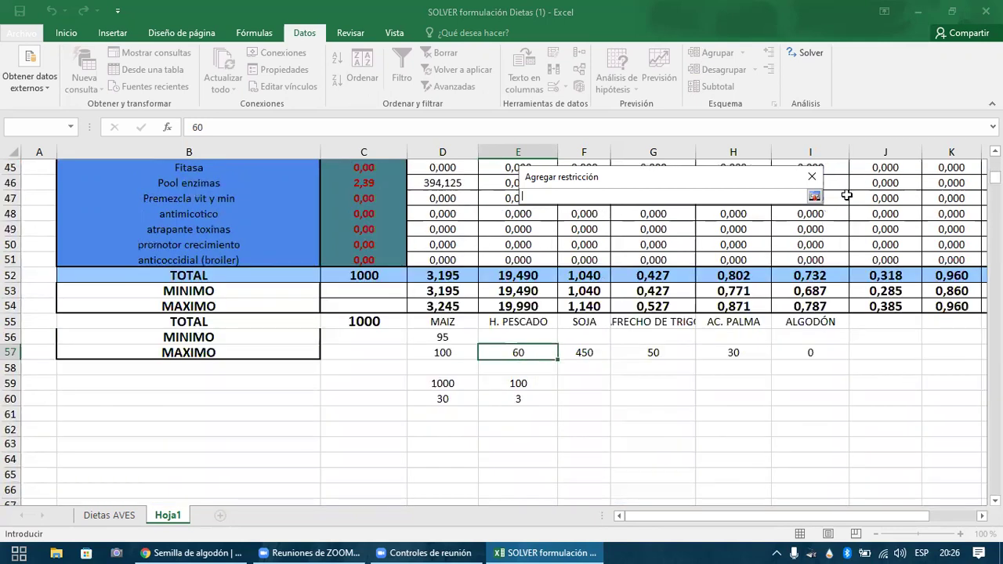
{"action": "key", "text": "Return"}
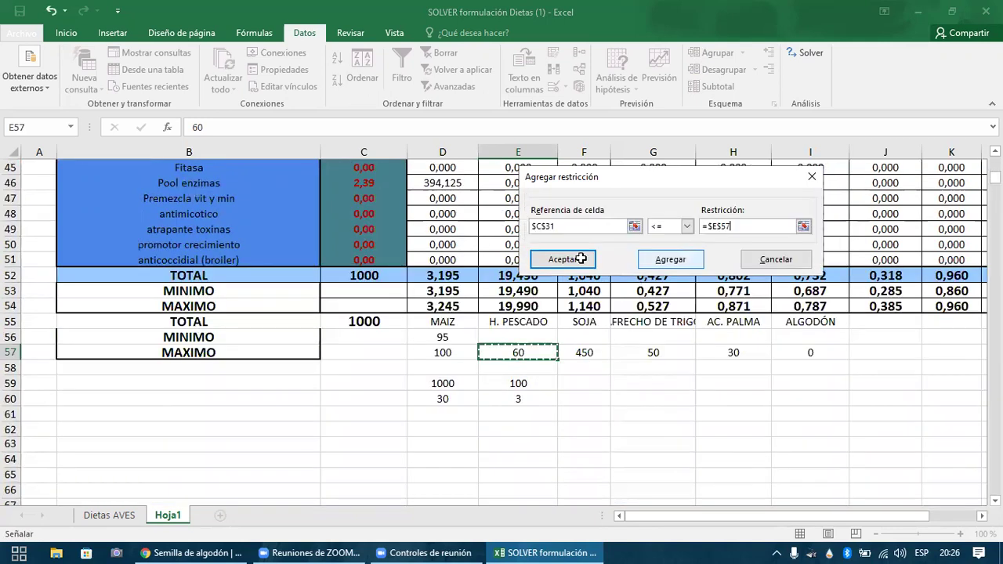
{"action": "left_click", "coordinate": [581, 259]}
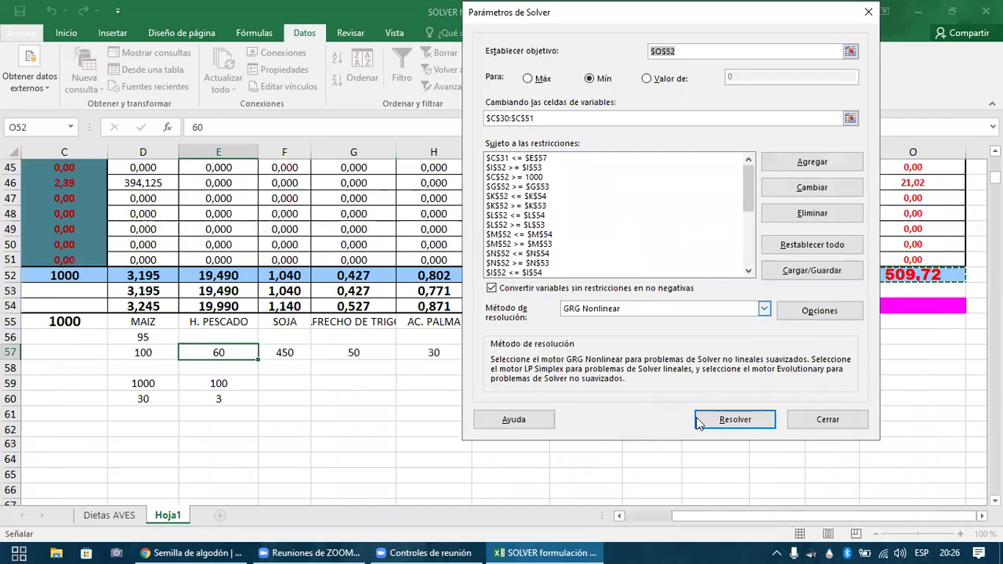
- Solve the diet with the H. PESCADO constraint included and discard the Solver result
{"action": "left_click", "coordinate": [700, 421]}
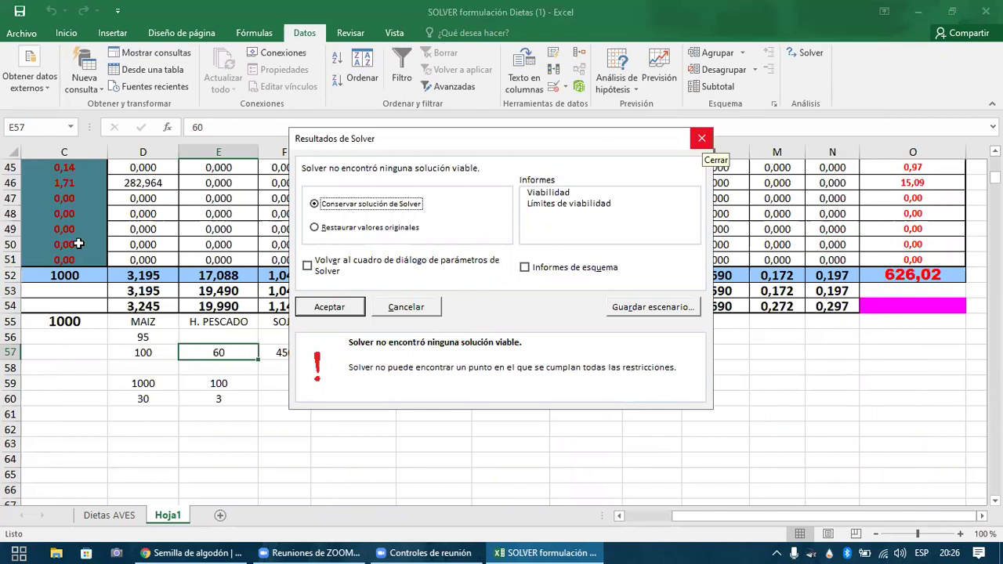
{"action": "left_click", "coordinate": [702, 140]}
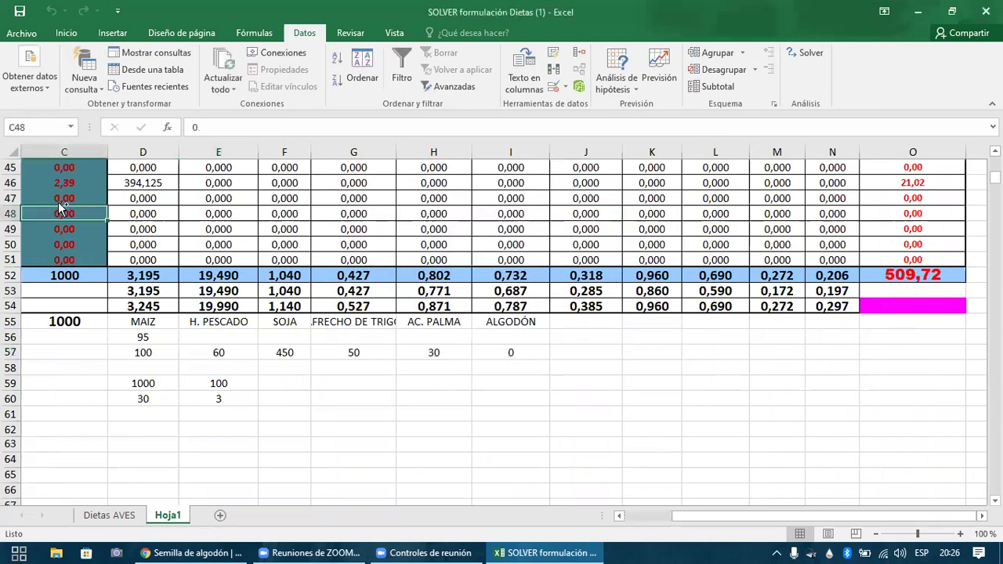
- Check the kilos assigned to Maiz in C30 of the nutritional contribution table
{"action": "key", "text": "Left"}
{"action": "key", "text": "Right"}
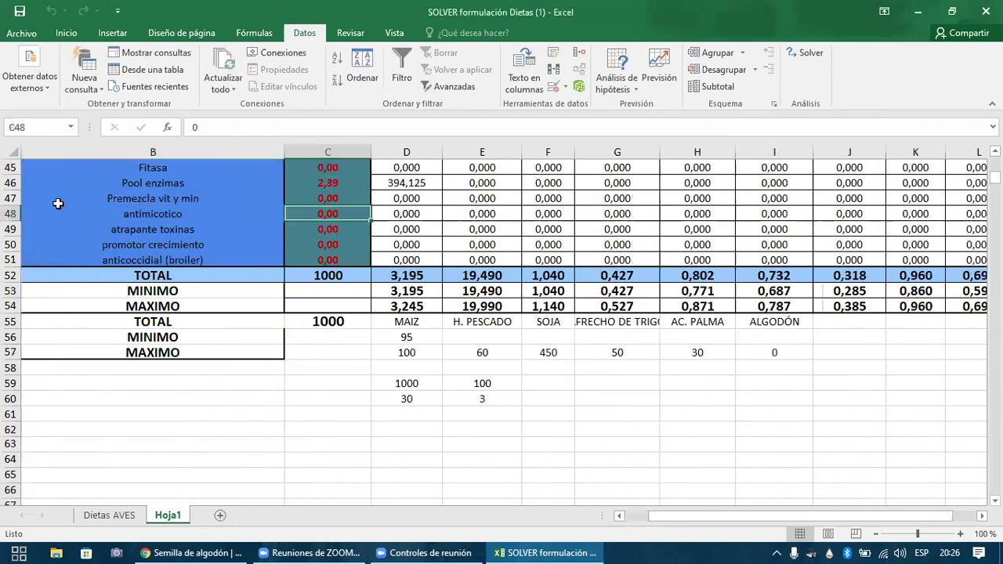
{"action": "key", "text": "Left"}
{"action": "scroll", "coordinate": [58, 203], "scroll_direction": "up", "scroll_amount": 5}
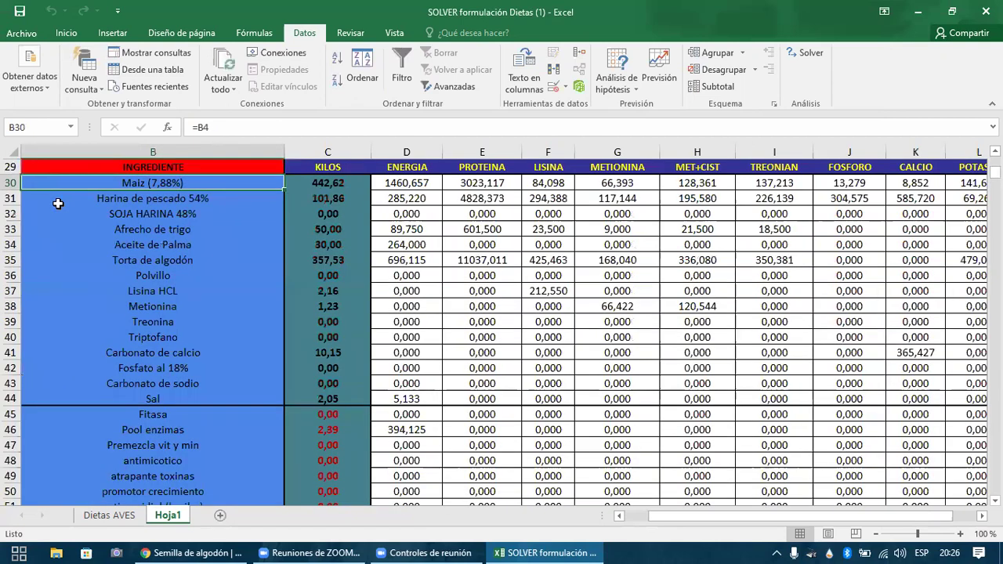
{"action": "left_click", "coordinate": [58, 204]}
{"action": "key", "text": "Right"}
{"action": "key", "text": "Left"}
{"action": "key", "text": "Up"}
{"action": "key", "text": "Right"}
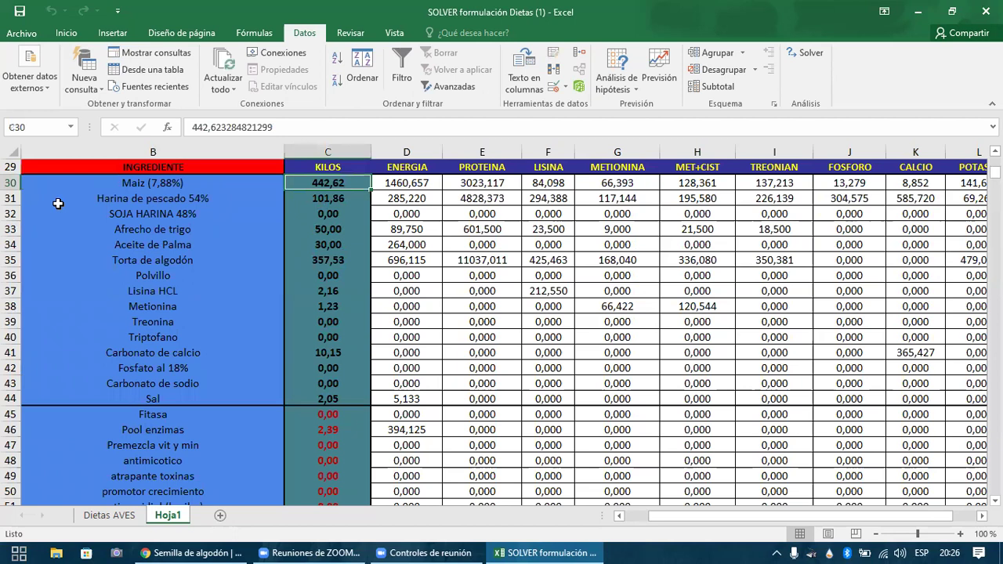
{"action": "key", "text": "Left"}
{"action": "key", "text": "Right"}
- Review the kilos of the ingredients from Harina de pescado 54% in C31 to Torta de algodón in C35
{"action": "key", "text": "Down"}
{"action": "key", "text": "Down"}
{"action": "key", "text": "Down"}
{"action": "key", "text": "Down"}
{"action": "key", "text": "Down"}
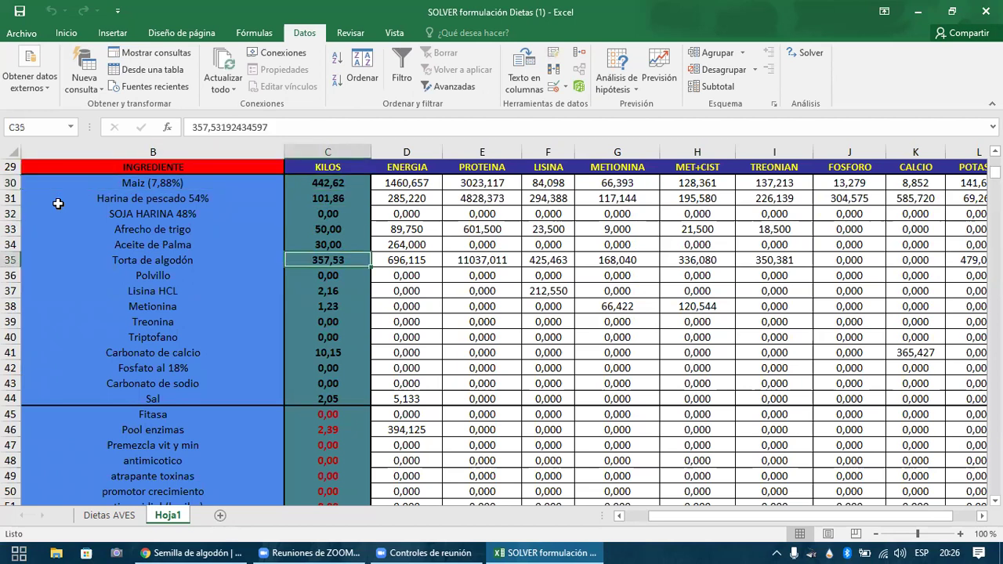
{"action": "key", "text": "Left"}
{"action": "key", "text": "Right"}
{"action": "key", "text": "Left"}
{"action": "key", "text": "Right"}
- Check the MAXIMO row of the ingredient limits table for MAIZ, H. PESCADO and SOJA in D57 to F57
{"action": "key", "text": "ctrl+Down"}
{"action": "key", "text": "Down"}
{"action": "key", "text": "Down"}
{"action": "key", "text": "Down"}
{"action": "key", "text": "Down"}
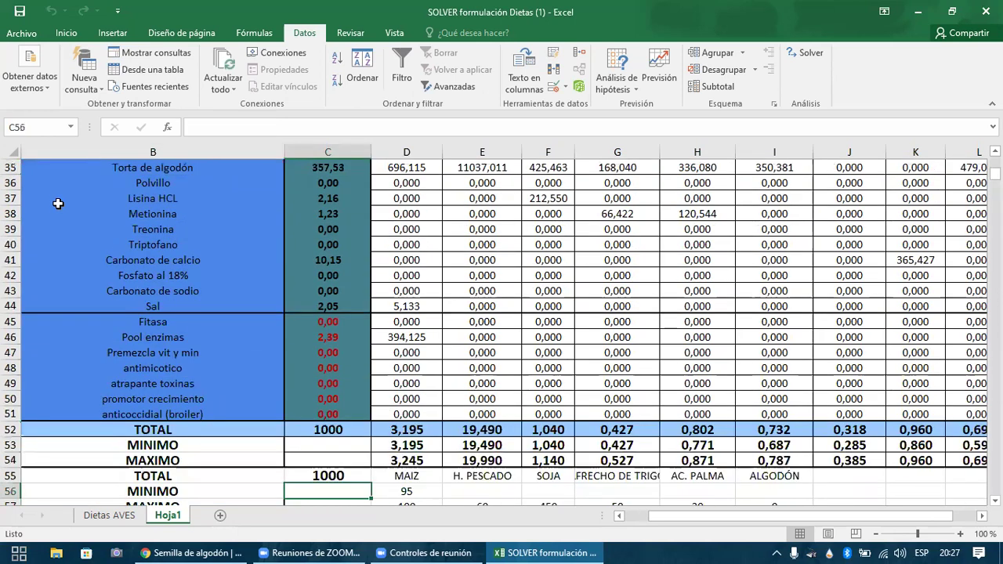
{"action": "key", "text": "Down"}
{"action": "key", "text": "Right"}
{"action": "key", "text": "Right"}
{"action": "key", "text": "Right"}
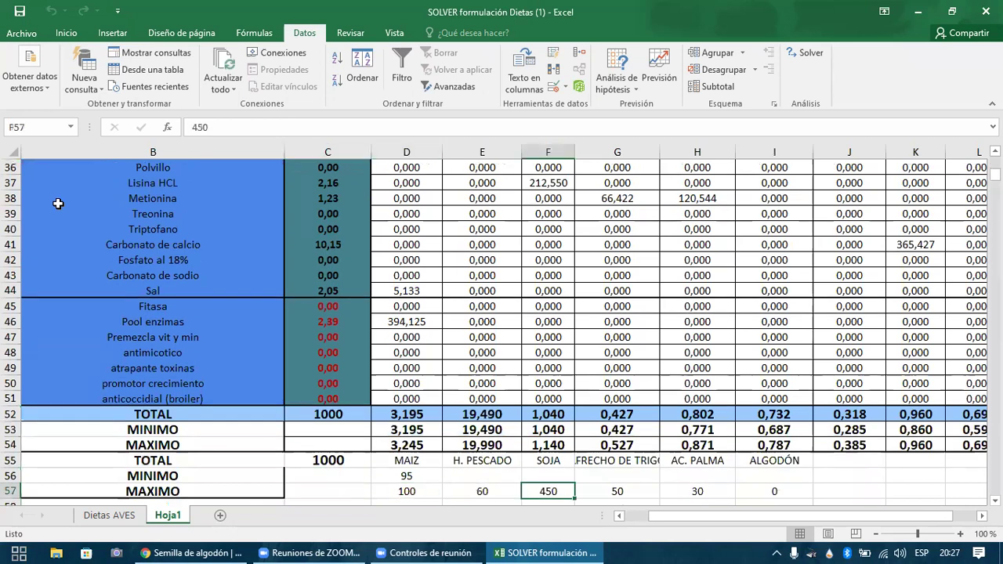
{"action": "key", "text": "Left"}
{"action": "key", "text": "Left"}
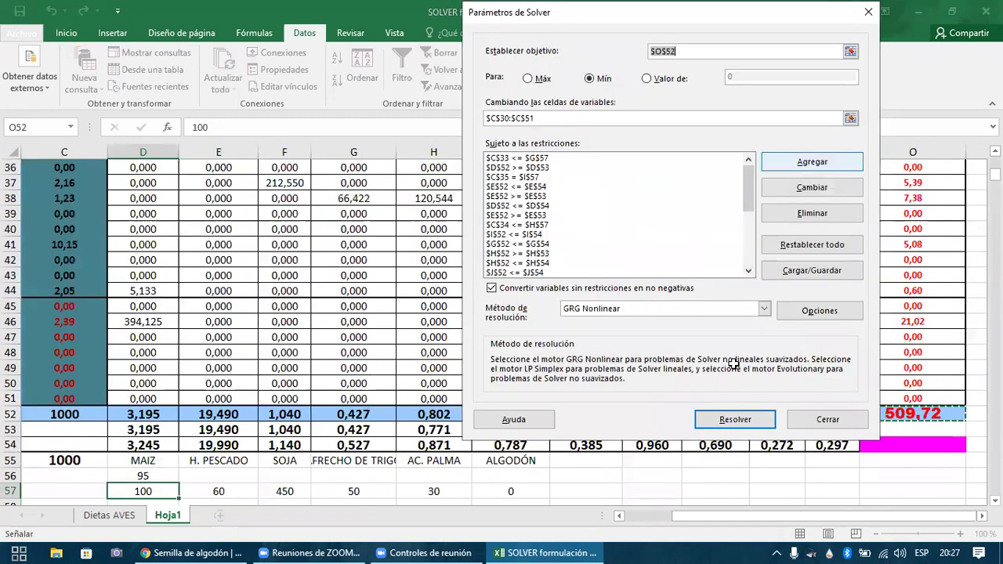
- Start a new Solver constraint with the Maiz kilos in C30 as the cell reference
{"action": "key", "text": "Return"}
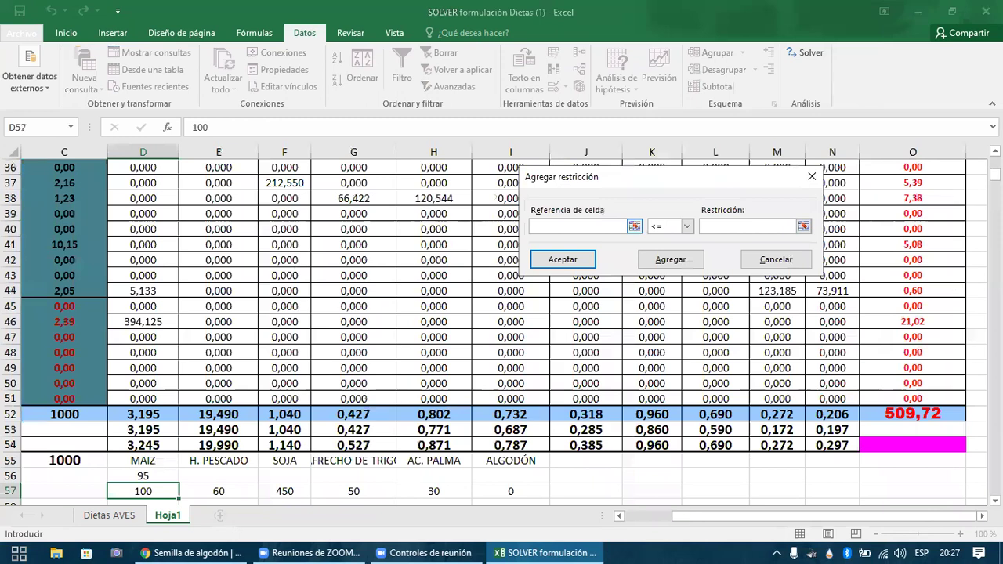
{"action": "scroll", "coordinate": [502, 329], "scroll_direction": "left", "scroll_amount": 3}
{"action": "scroll", "coordinate": [695, 212], "scroll_direction": "up", "scroll_amount": 4}
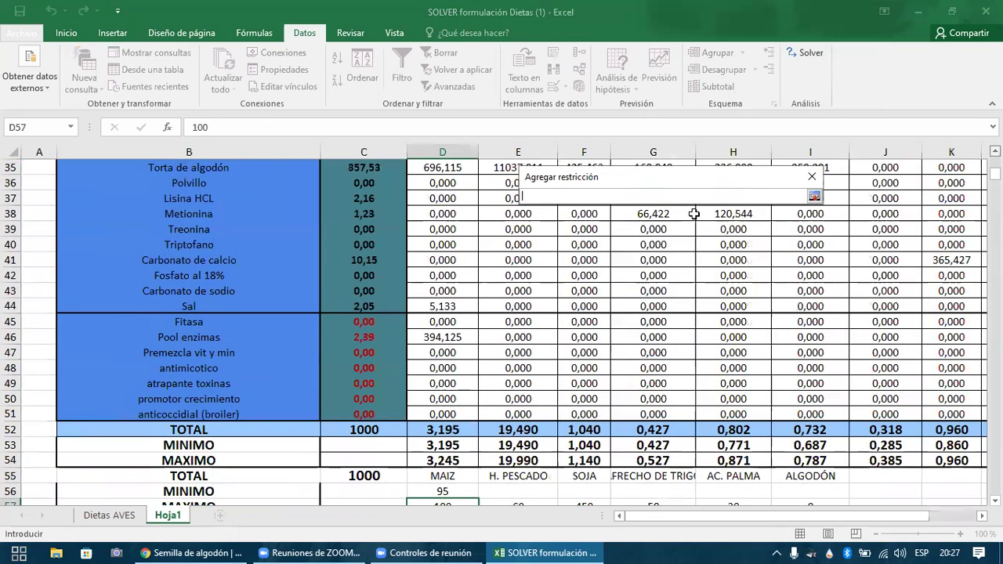
{"action": "left_click", "coordinate": [387, 228]}
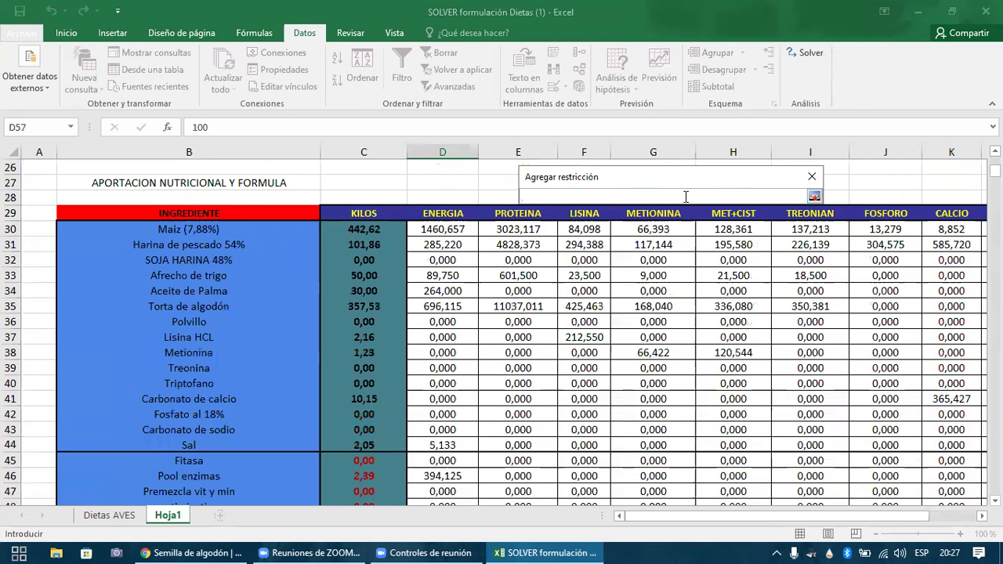
{"action": "left_click", "coordinate": [814, 196]}
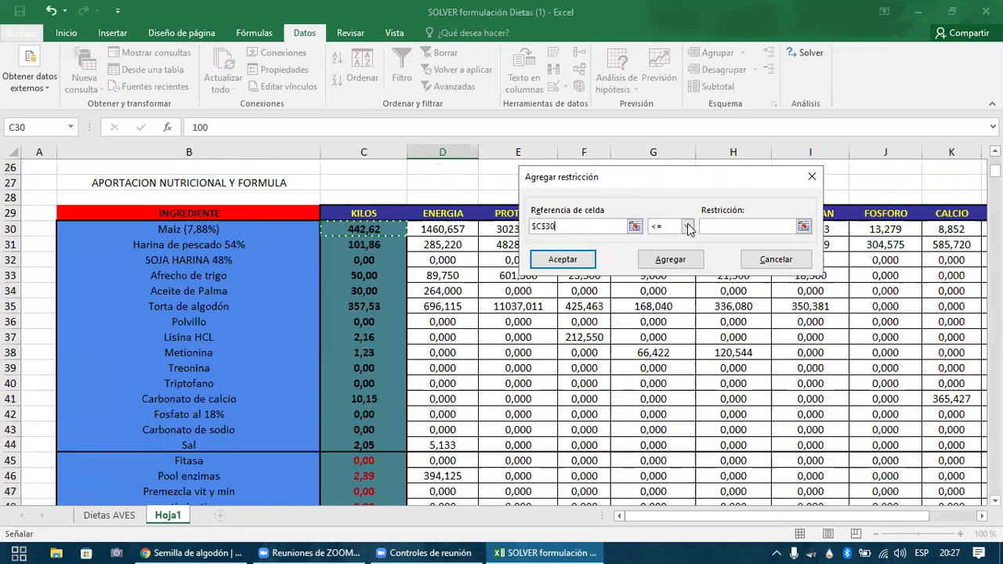
- Limit C30 to less than or equal to the MAIZ maximum in D57, accept the constraint and return to the sheet
{"action": "left_click", "coordinate": [689, 227]}
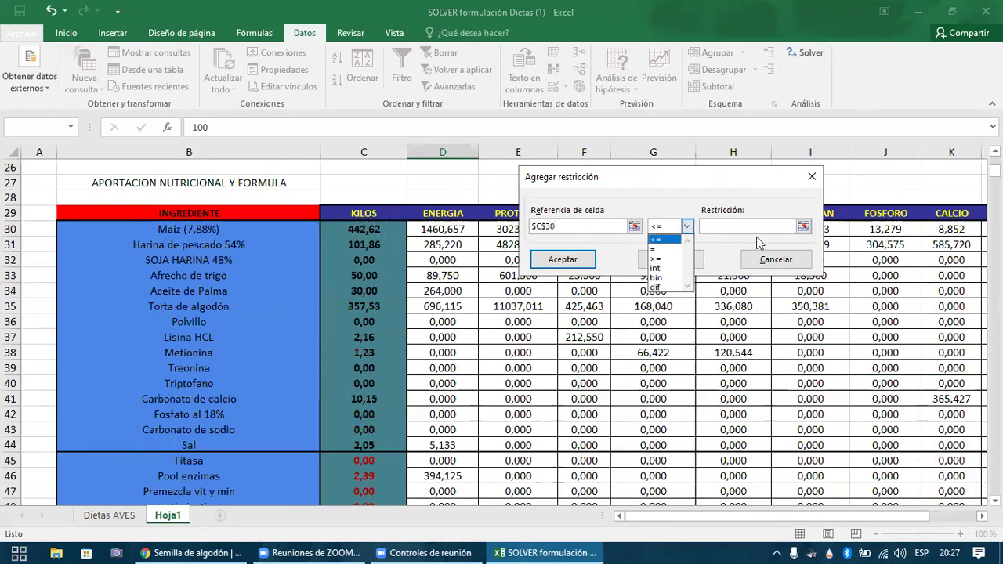
{"action": "left_click", "coordinate": [807, 234]}
{"action": "left_click", "coordinate": [803, 227]}
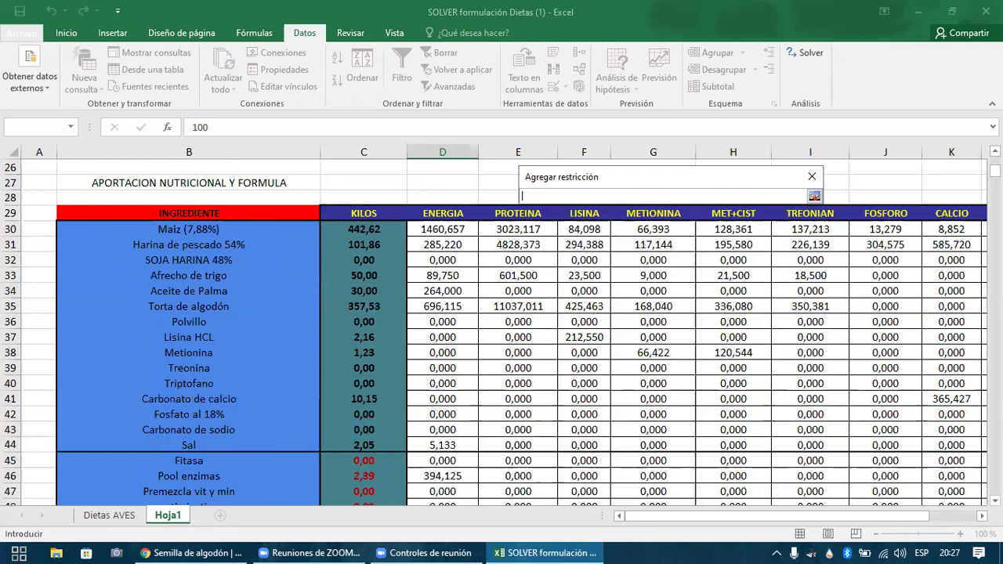
{"action": "scroll", "coordinate": [694, 371], "scroll_direction": "down", "scroll_amount": 1}
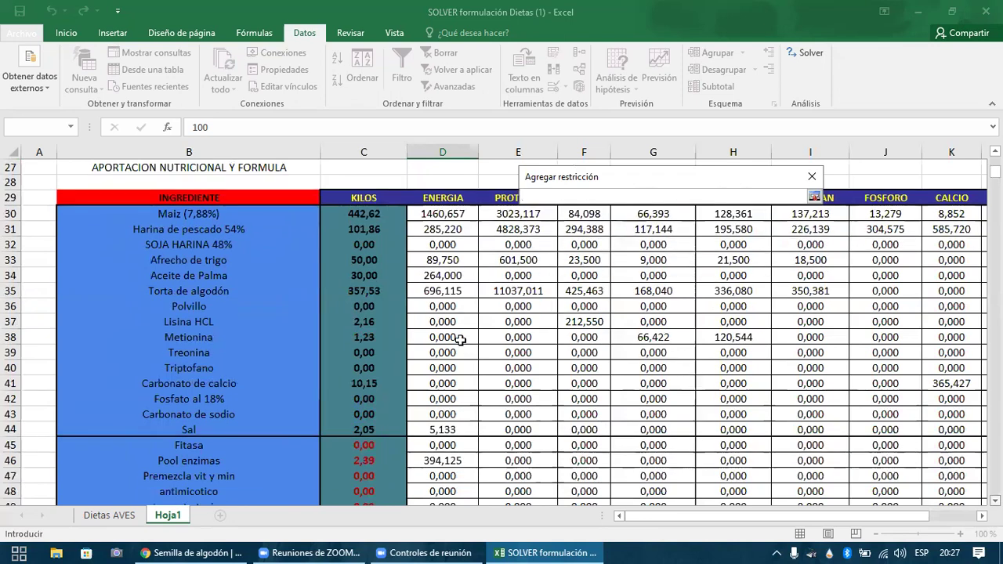
{"action": "scroll", "coordinate": [447, 357], "scroll_direction": "down", "scroll_amount": 6}
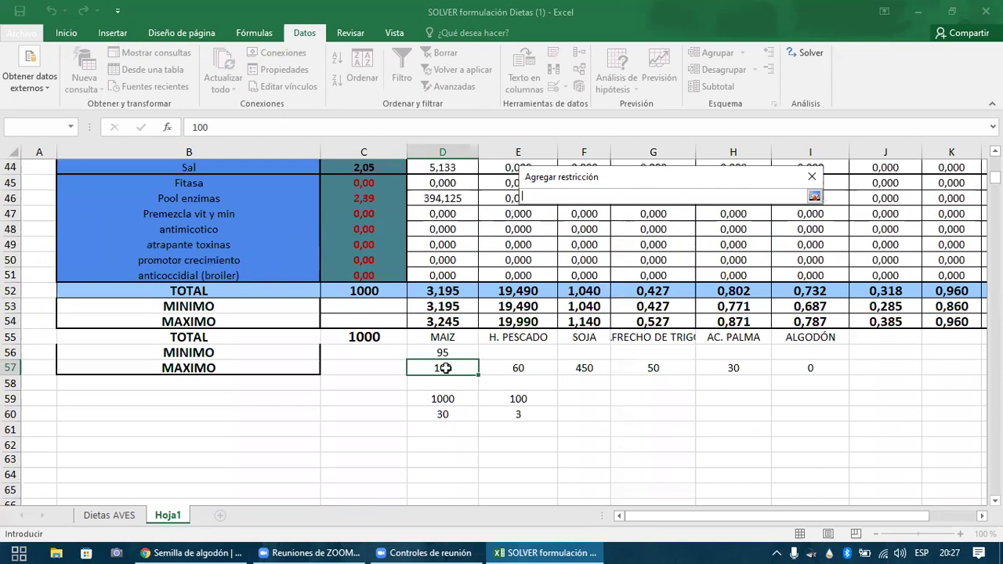
{"action": "left_click", "coordinate": [445, 368]}
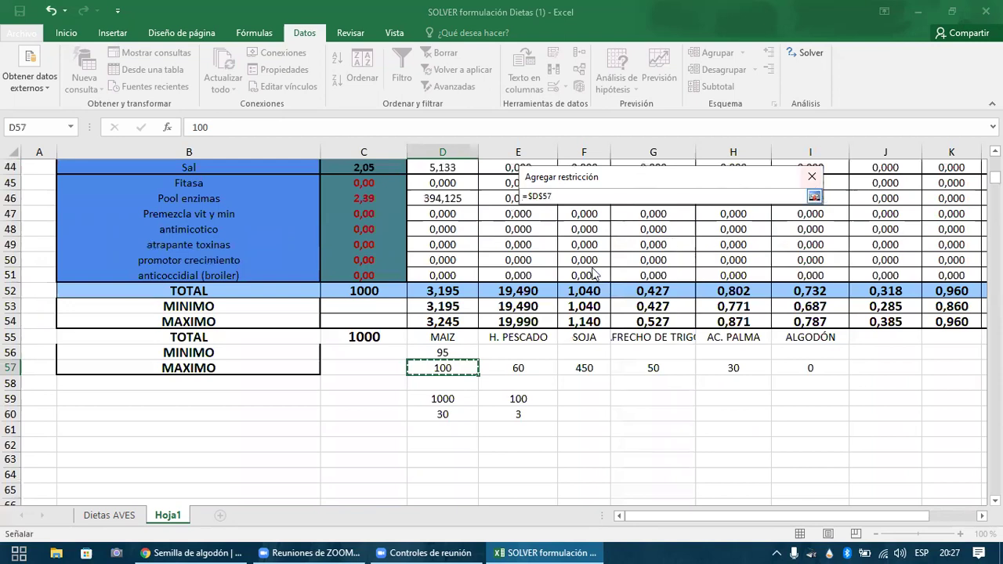
{"action": "key", "text": "Return"}
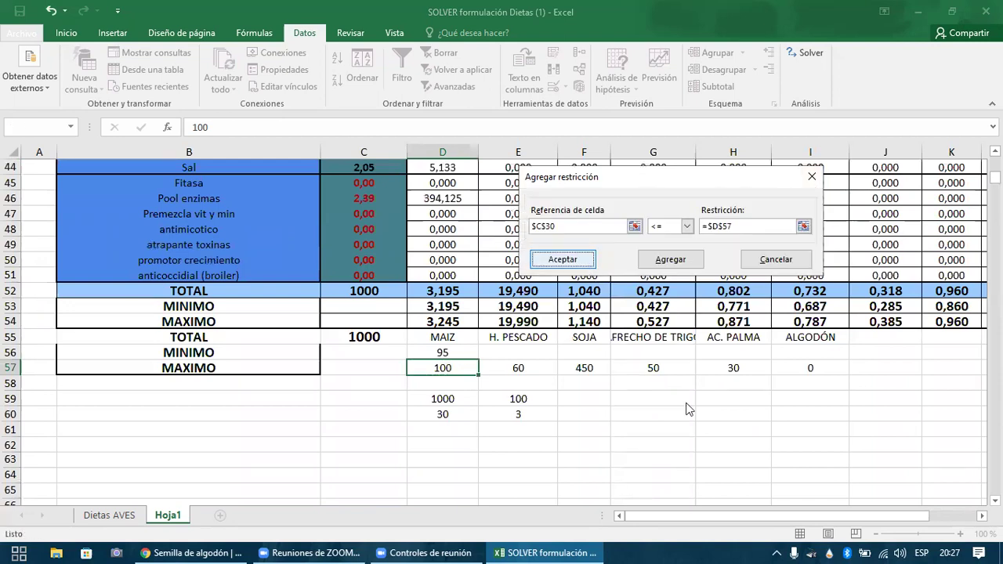
{"action": "key", "text": "Return"}
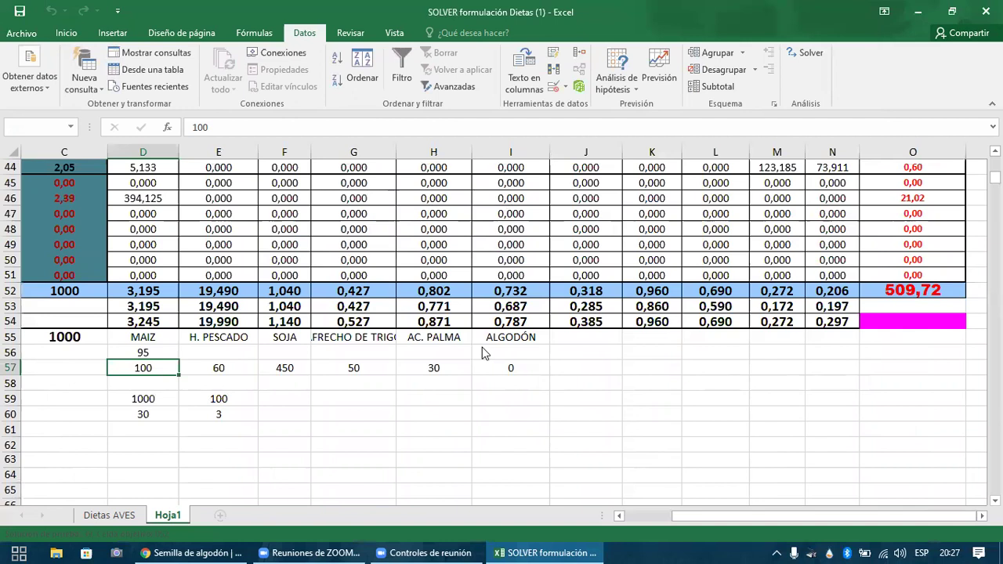
{"action": "key", "text": "Escape"}
- Compare the kilos of Maiz in row 30 with those of Harina de pescado 54% in row 31
{"action": "left_click", "coordinate": [64, 270]}
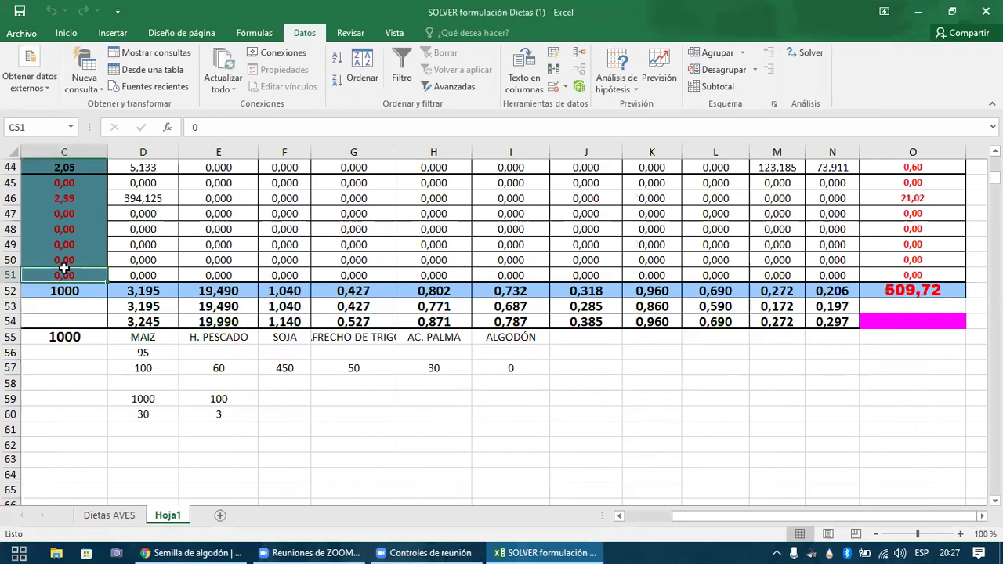
{"action": "key", "text": "ctrl+Up"}
{"action": "key", "text": "Down"}
{"action": "key", "text": "Left"}
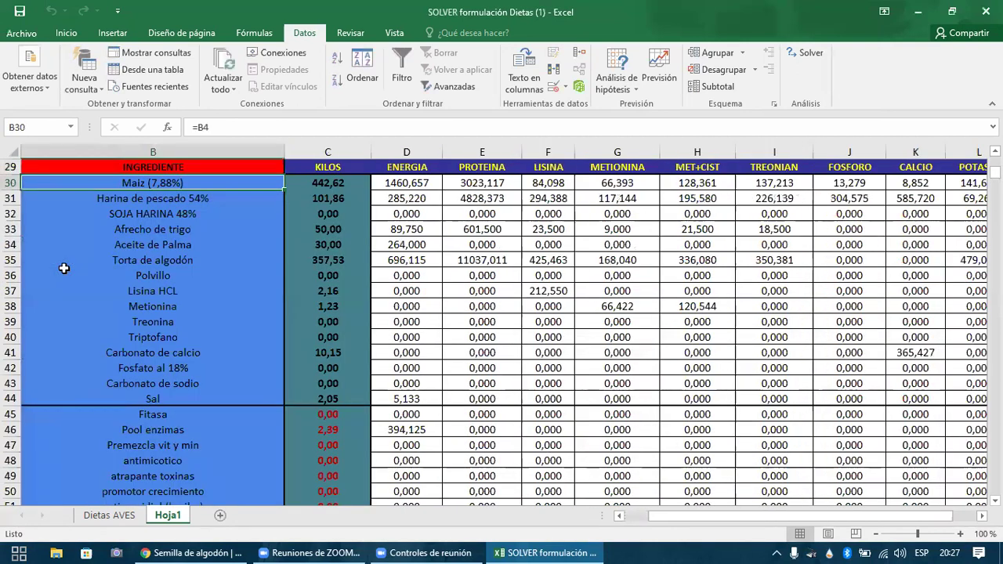
{"action": "key", "text": "Left"}
{"action": "key", "text": "Right"}
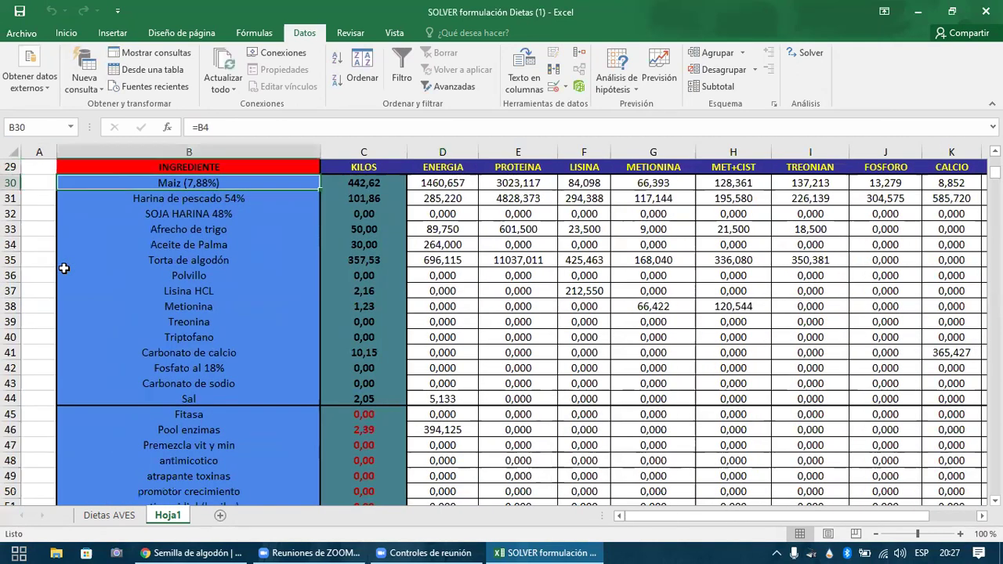
{"action": "key", "text": "Right"}
{"action": "key", "text": "Down"}
{"action": "key", "text": "Up"}
{"action": "key", "text": "Left"}
- Go through the ingredient names from Harina de pescado 54% in B31 to Torta de algodón in B35
{"action": "key", "text": "Down"}
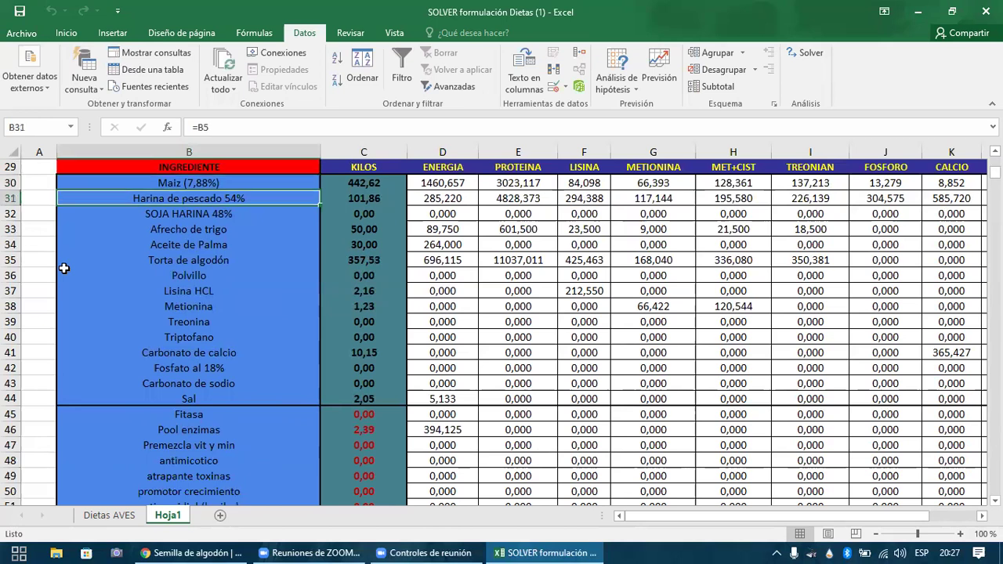
{"action": "key", "text": "Down"}
{"action": "key", "text": "Down"}
{"action": "key", "text": "Down"}
{"action": "key", "text": "Down"}
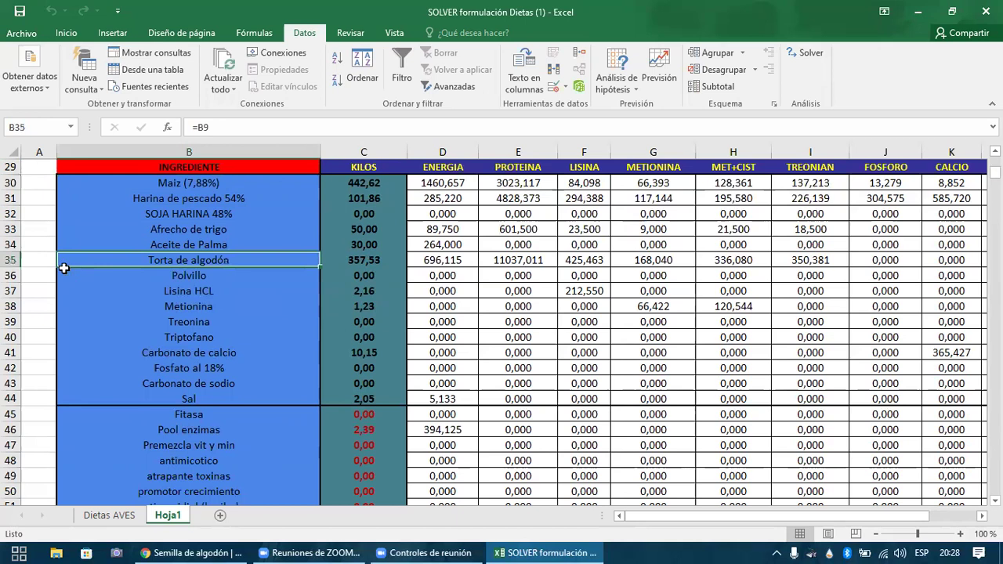
- Compare the kilos of Torta de algodón in row 35 with those of Polvillo in row 36
{"action": "key", "text": "Right"}
{"action": "key", "text": "Left"}
{"action": "key", "text": "Down"}
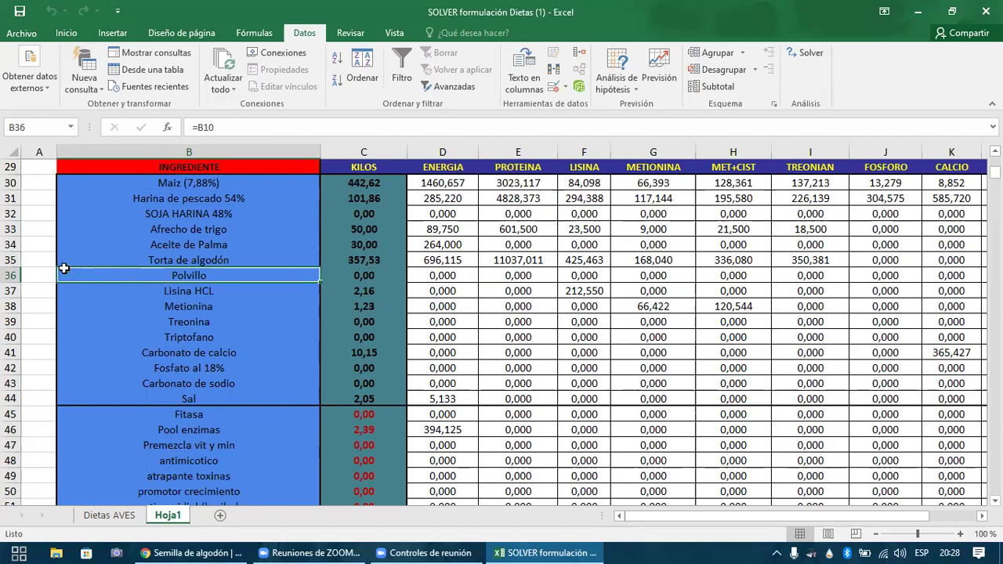
{"action": "key", "text": "Right"}
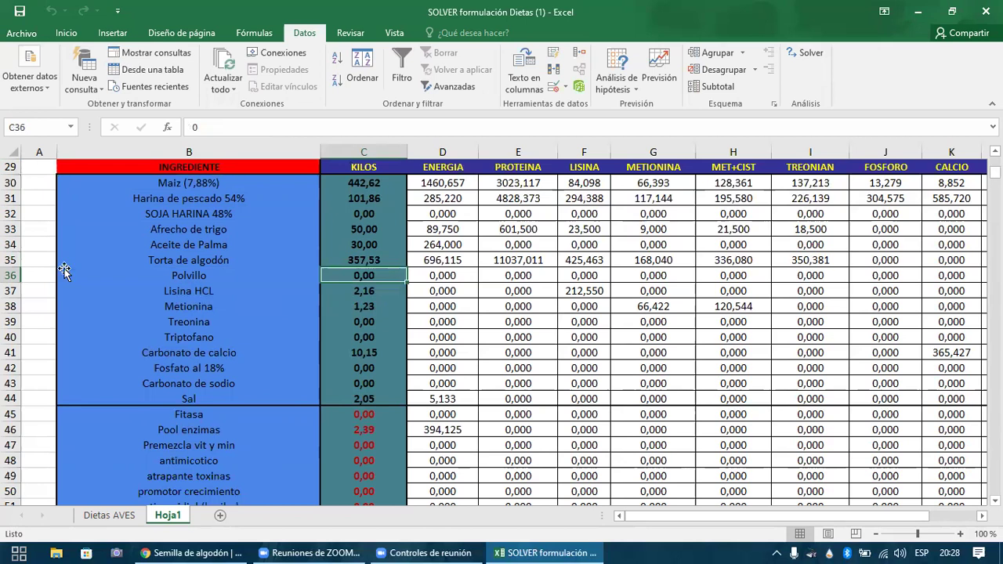
{"action": "key", "text": "Left"}
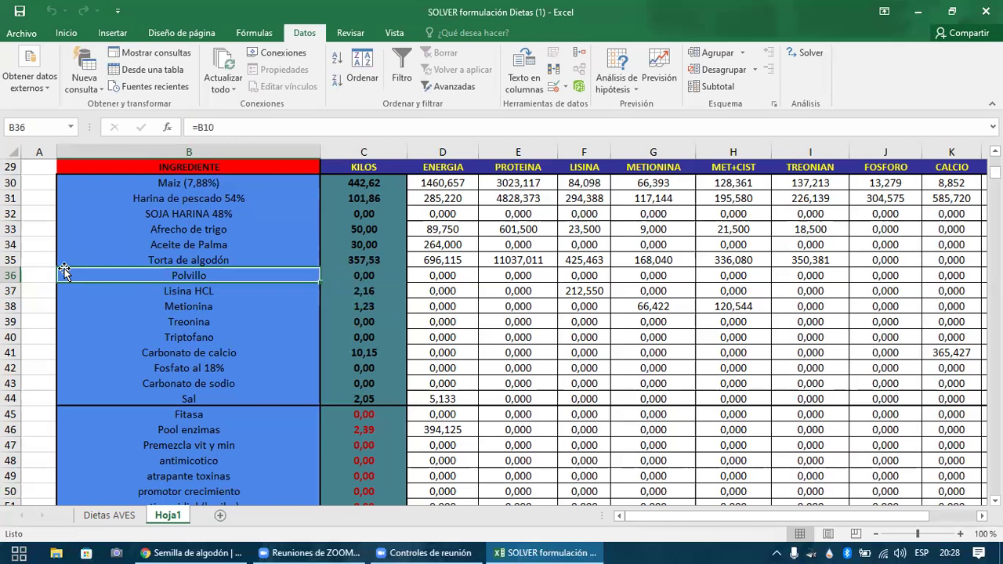
{"action": "key", "text": "Up"}
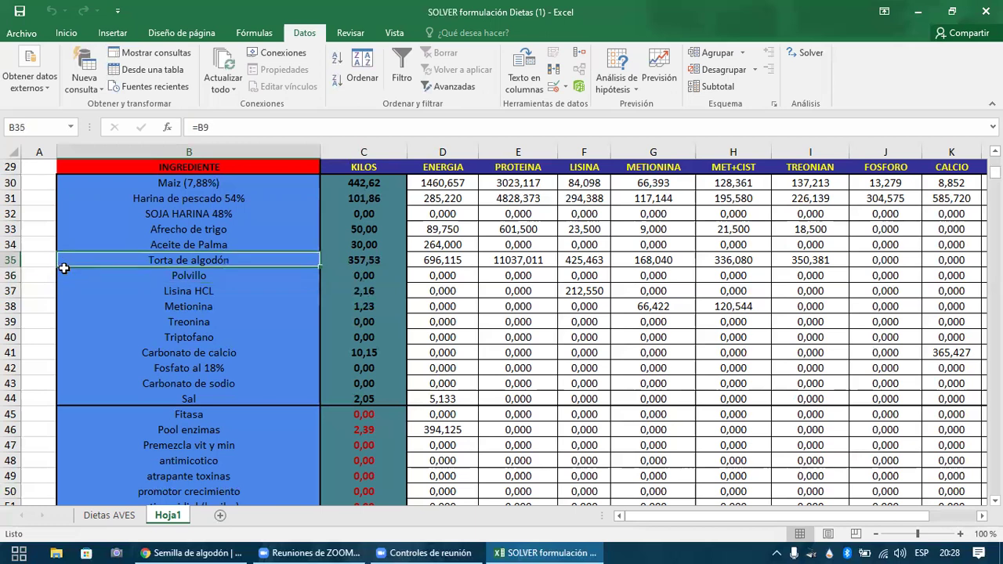
{"action": "key", "text": "Right"}
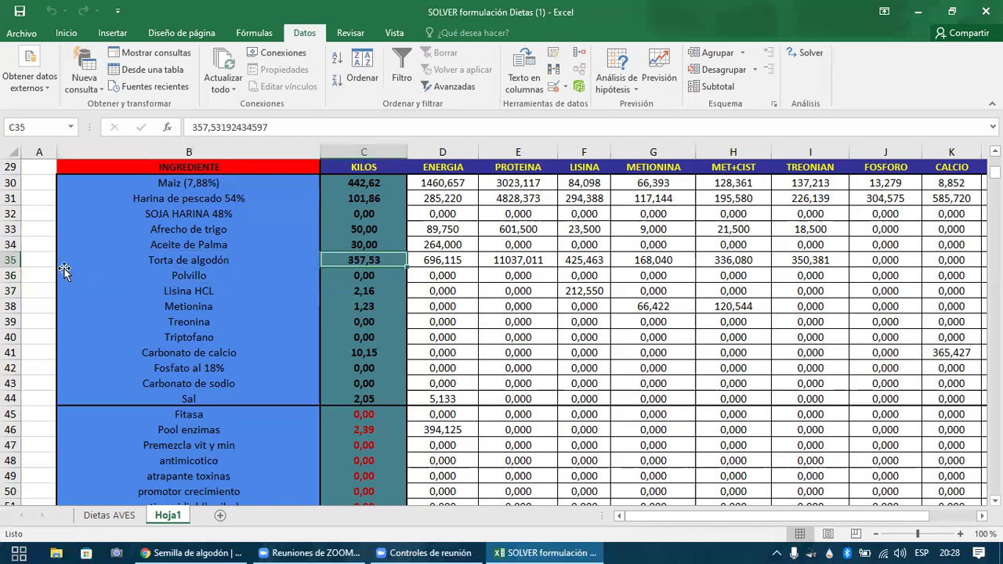
{"action": "key", "text": "Left"}
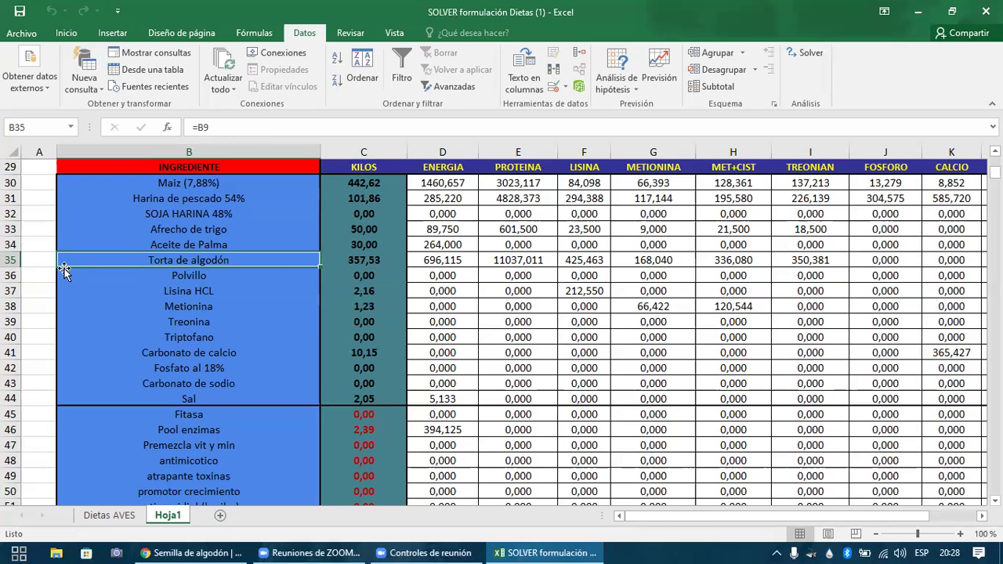
{"action": "key", "text": "Right"}
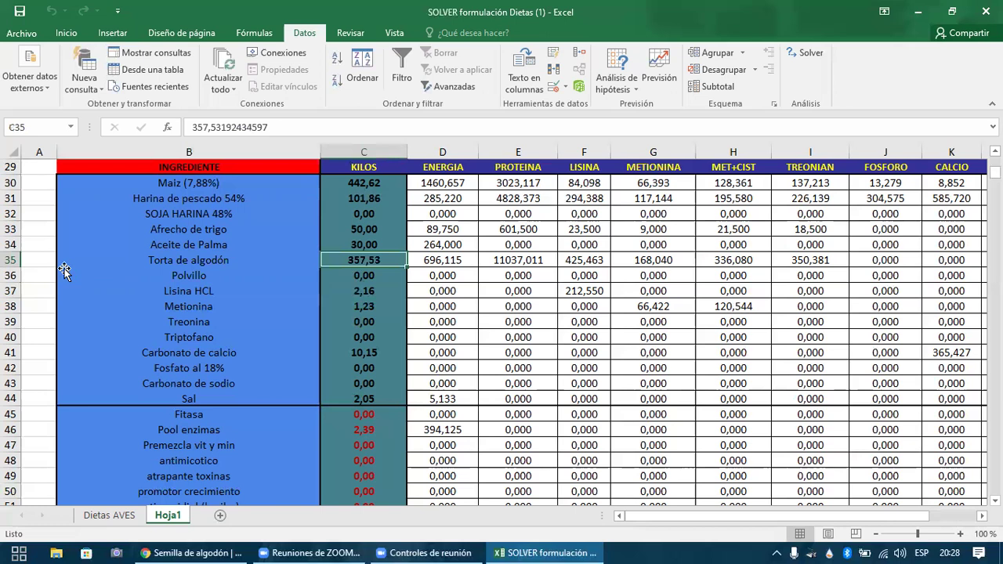
{"action": "key", "text": "Left"}
{"action": "key", "text": "Right"}
{"action": "key", "text": "Left"}
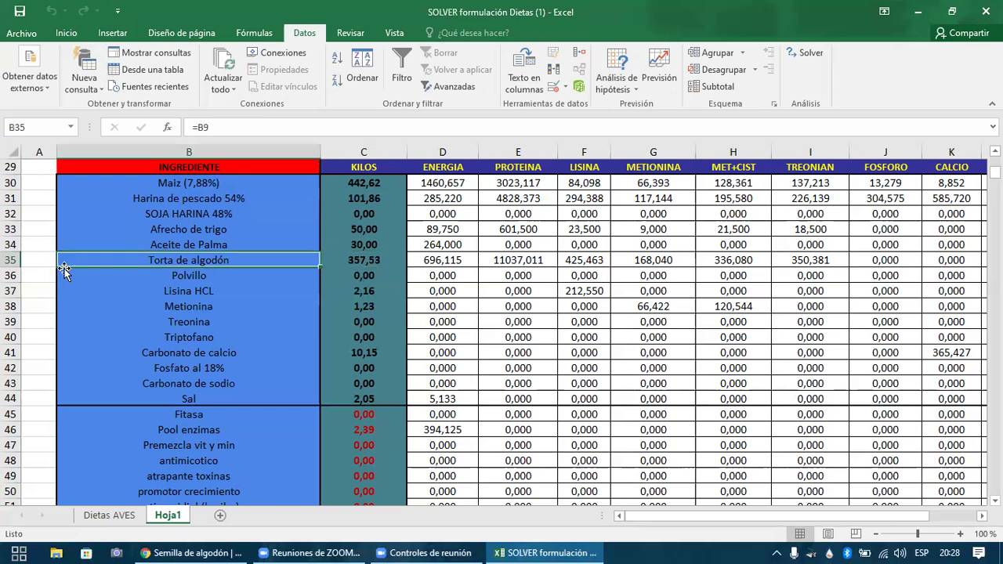
- Examine the nutrient contributions across the Torta de algodón row and the Maiz kilos in C30
{"action": "left_click", "coordinate": [11, 259]}
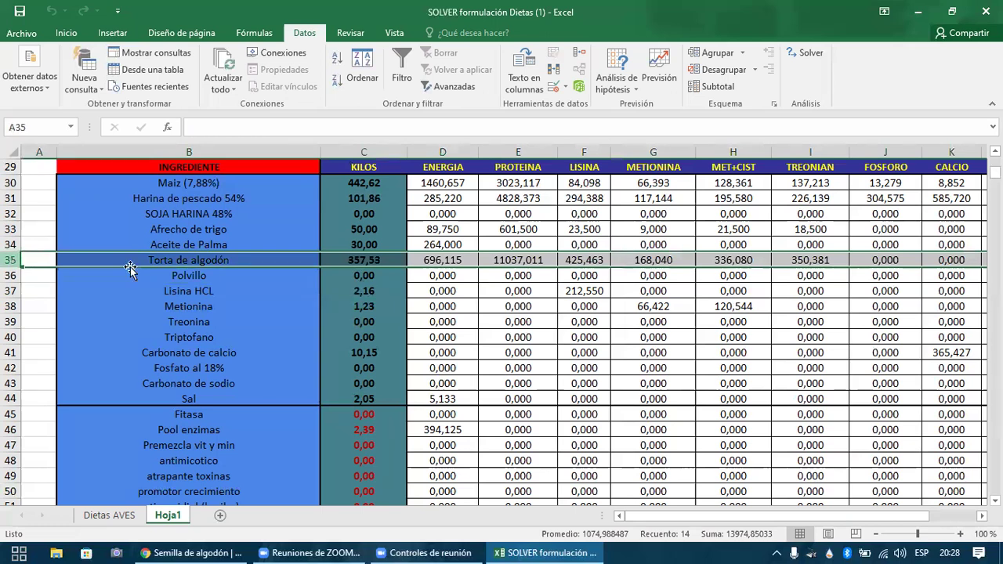
{"action": "left_click", "coordinate": [207, 264]}
{"action": "key", "text": "Down"}
{"action": "left_click", "coordinate": [359, 184]}
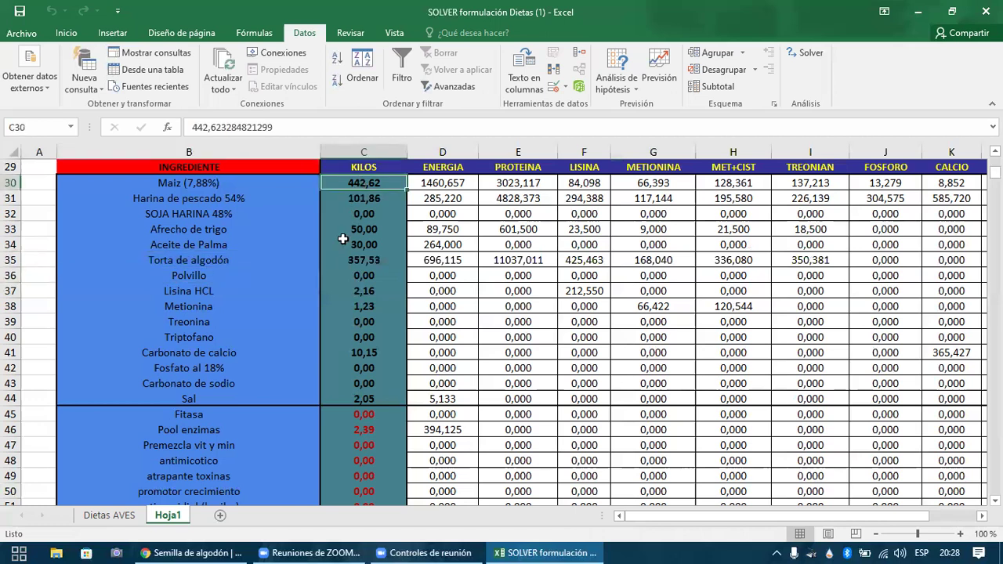
{"action": "left_click", "coordinate": [370, 271]}
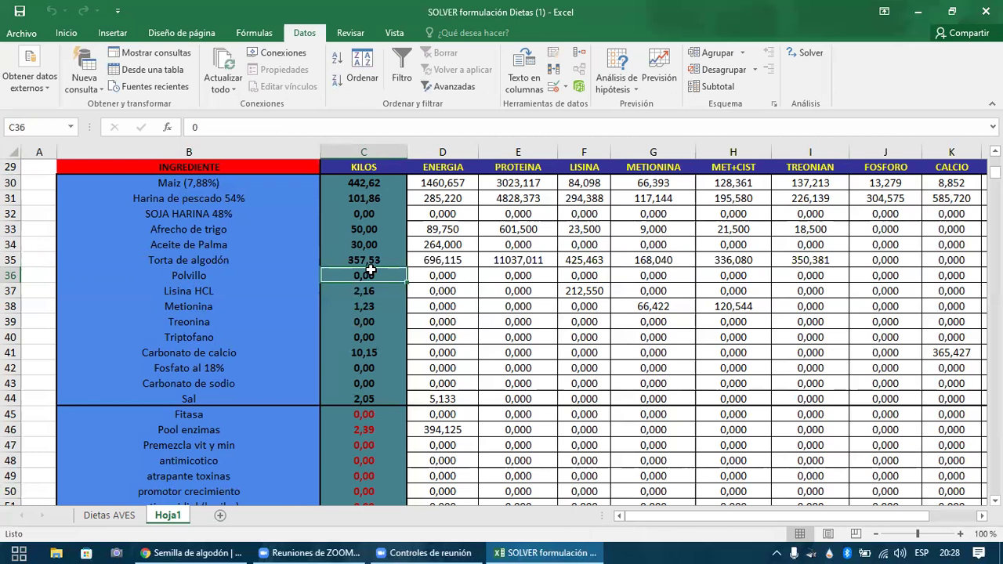
- Check the total kilos in C52 and review the KILOS column back up to its header
{"action": "key", "text": "ctrl+Down"}
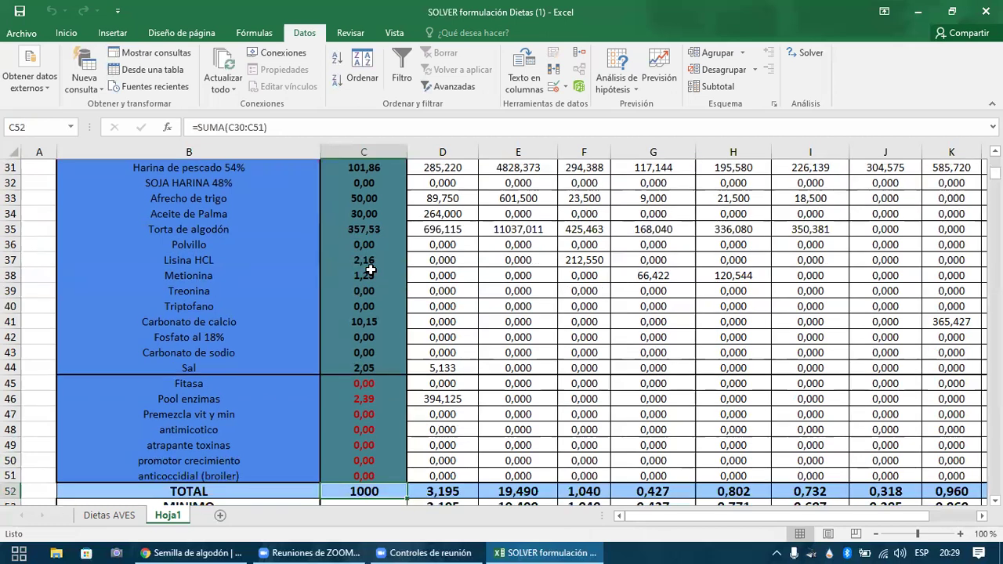
{"action": "key", "text": "Up"}
{"action": "key", "text": "Down"}
{"action": "key", "text": "Up"}
{"action": "key", "text": "Up"}
{"action": "key", "text": "Up"}
{"action": "key", "text": "Up"}
{"action": "key", "text": "Up"}
{"action": "key", "text": "Up"}
{"action": "key", "text": "Up"}
{"action": "key", "text": "Up"}
{"action": "key", "text": "Up"}
{"action": "key", "text": "Up"}
{"action": "key", "text": "Up"}
{"action": "key", "text": "Up"}
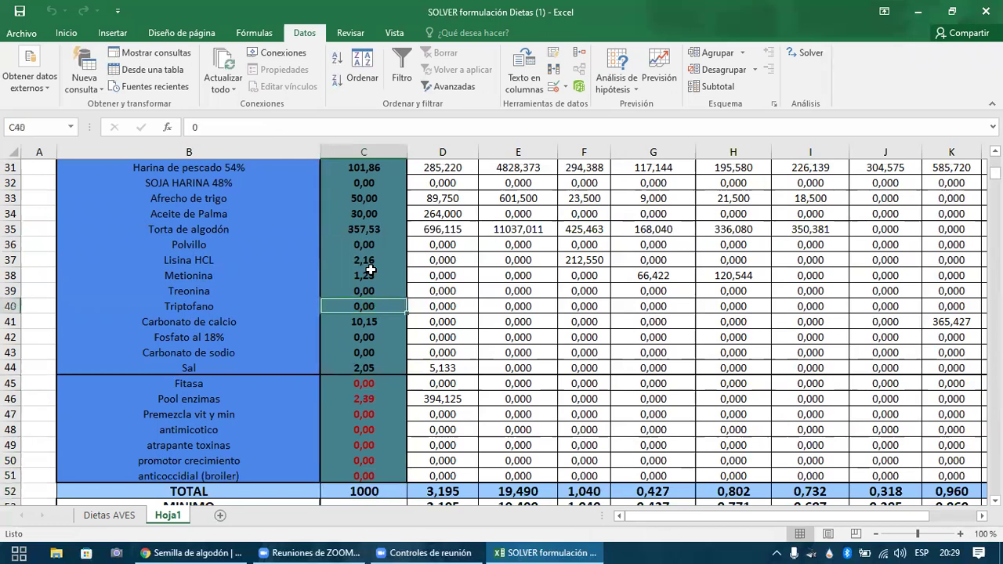
{"action": "key", "text": "Up"}
{"action": "key", "text": "Up"}
{"action": "key", "text": "Up"}
{"action": "key", "text": "Up"}
{"action": "key", "text": "Up"}
{"action": "key", "text": "Up"}
{"action": "key", "text": "Up"}
{"action": "key", "text": "Up"}
{"action": "key", "text": "Up"}
{"action": "key", "text": "Up"}
{"action": "key", "text": "Up"}
- Set the kilos of Torta de algodón in C35 to 0
{"action": "key", "text": "Down"}
{"action": "key", "text": "Down"}
{"action": "key", "text": "Down"}
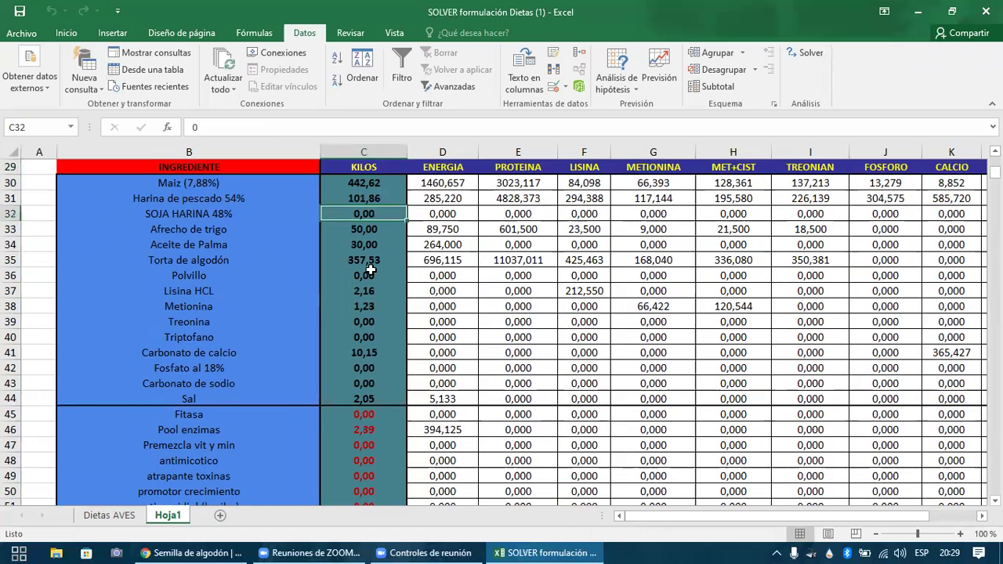
{"action": "key", "text": "Down"}
{"action": "key", "text": "Down"}
{"action": "key", "text": "Down"}
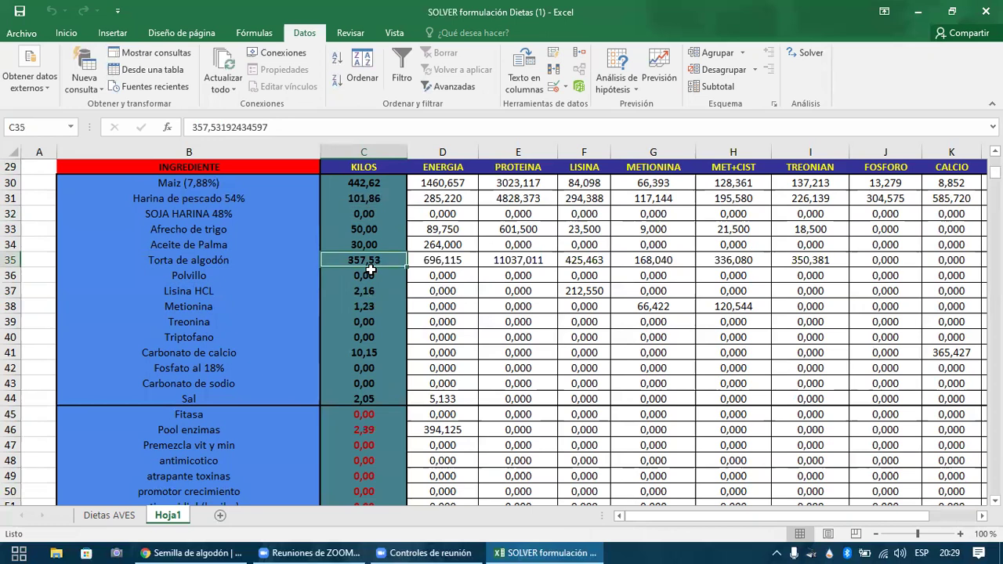
{"action": "type", "text": "0"}
{"action": "key", "text": "Return"}
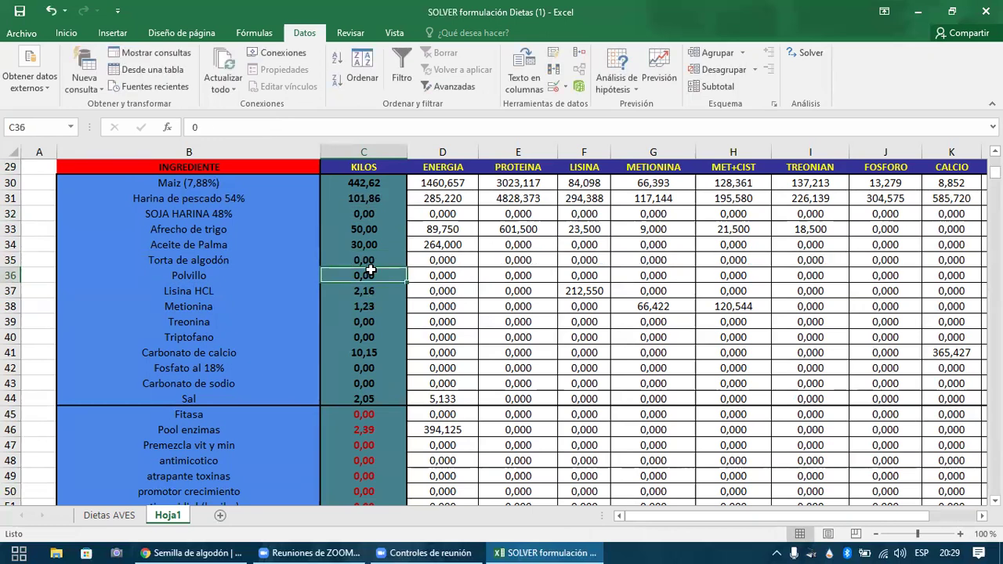
- Examine the recalculated total kilos in C52 and the energy total in D52
{"action": "key", "text": "ctrl+Down"}
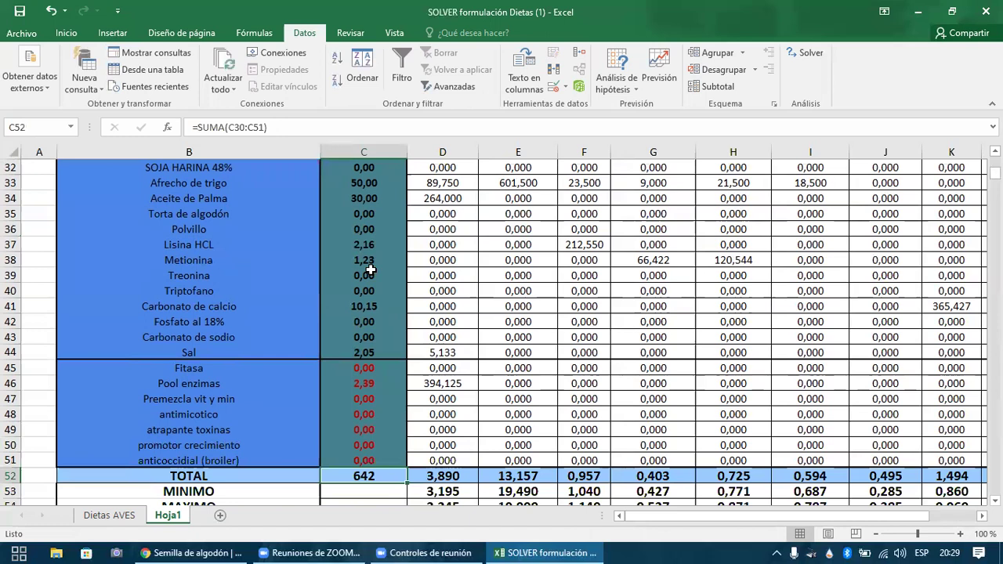
{"action": "key", "text": "Left"}
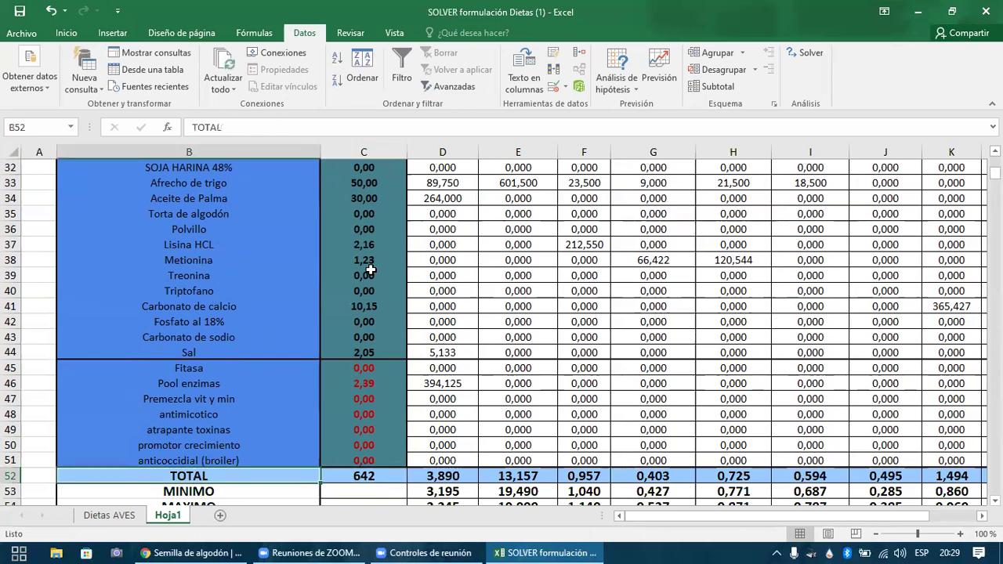
{"action": "key", "text": "Right"}
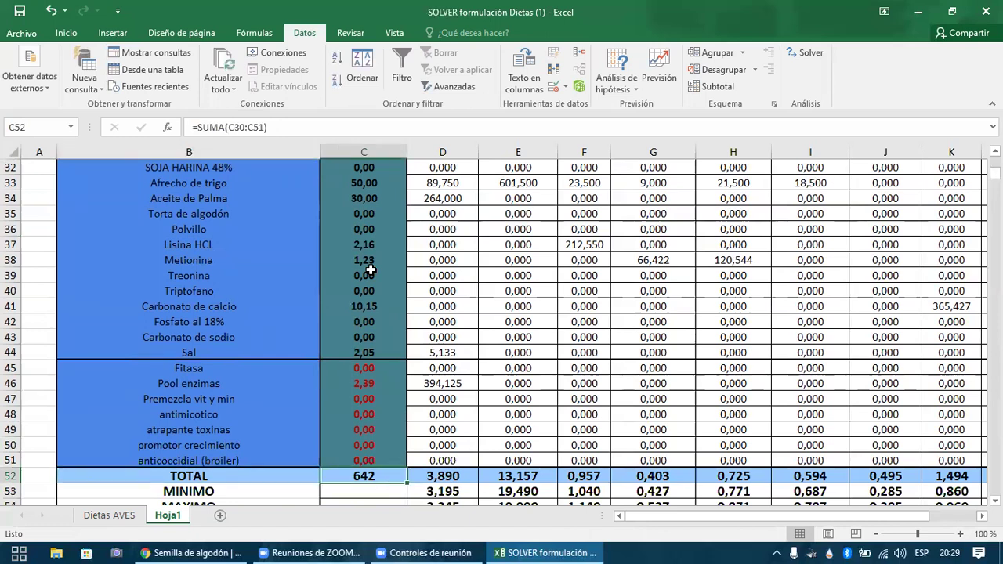
{"action": "key", "text": "Right"}
{"action": "key", "text": "Left"}
{"action": "key", "text": "Right"}
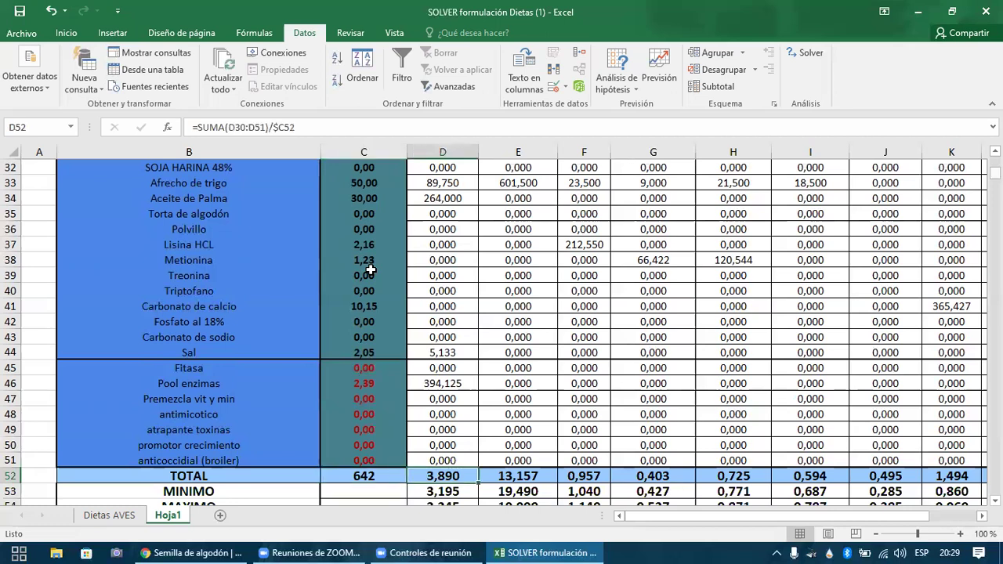
{"action": "key", "text": "Left"}
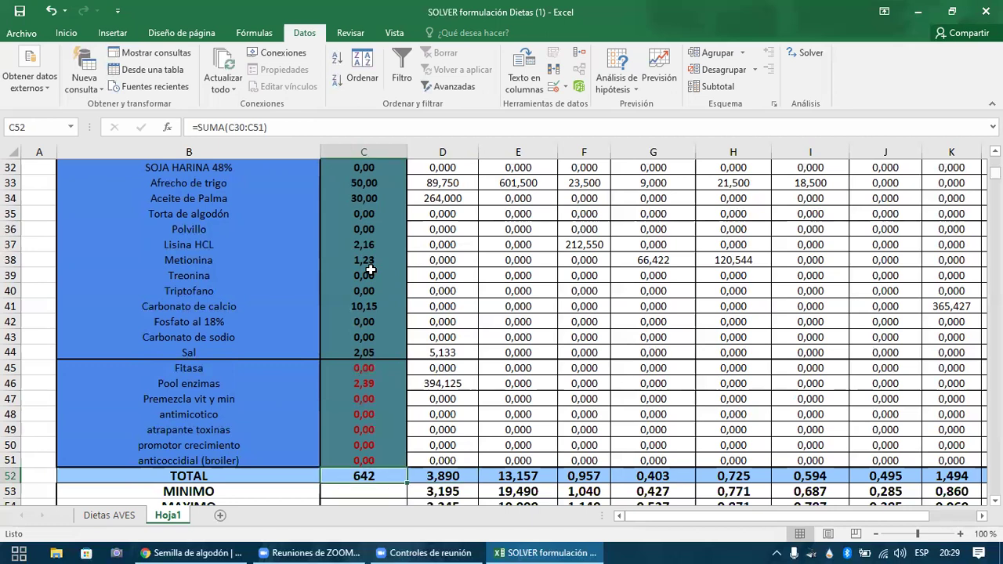
{"action": "key", "text": "Down"}
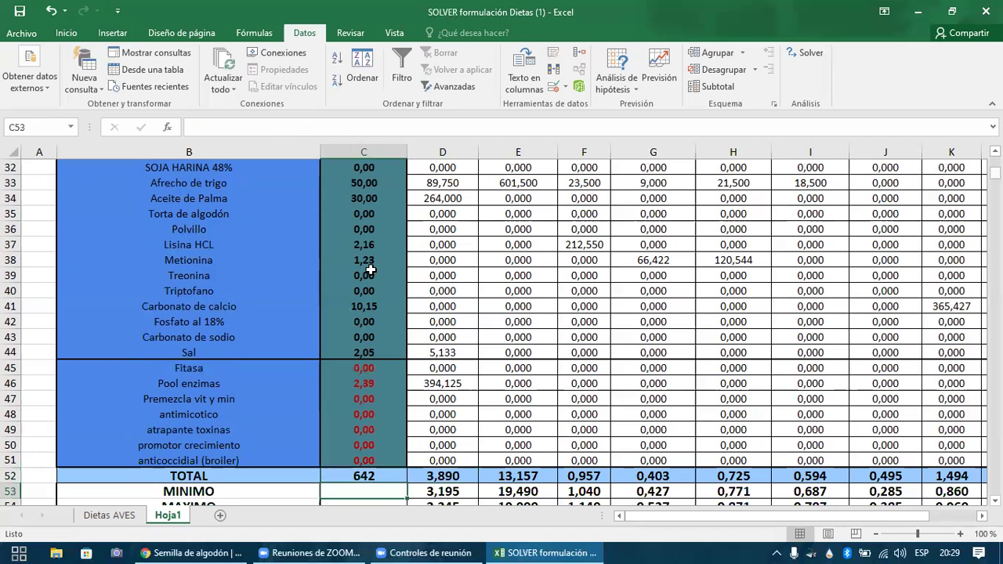
- Review the kilos of every ingredient from the total row up to Maiz in C30
{"action": "key", "text": "Up"}
{"action": "key", "text": "Up"}
{"action": "key", "text": "Up"}
{"action": "key", "text": "Up"}
{"action": "key", "text": "Up"}
{"action": "key", "text": "Up"}
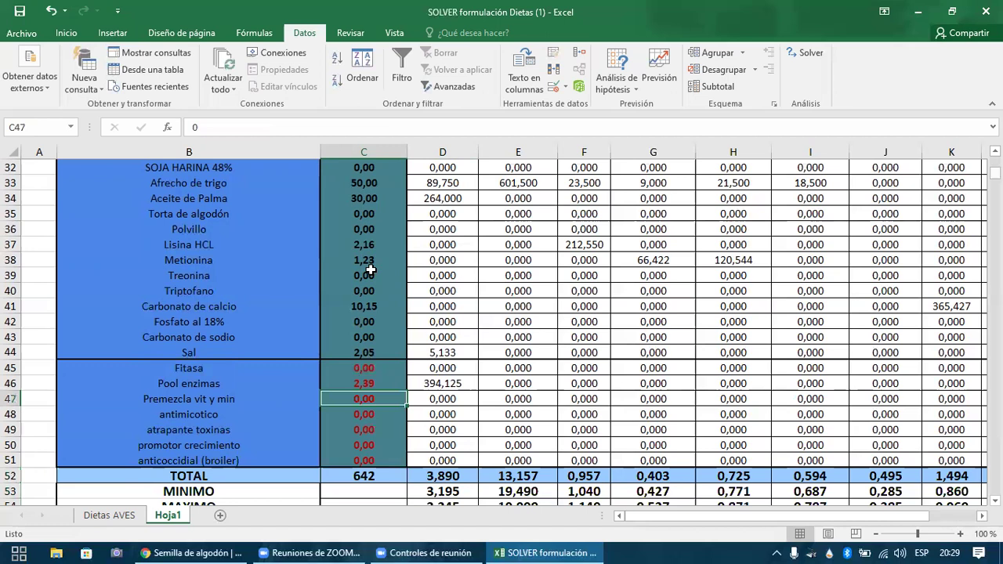
{"action": "key", "text": "Up"}
{"action": "key", "text": "Up"}
{"action": "key", "text": "Up"}
{"action": "key", "text": "Up"}
{"action": "key", "text": "Up"}
{"action": "key", "text": "Up"}
{"action": "key", "text": "Up"}
{"action": "key", "text": "Up"}
{"action": "key", "text": "Up"}
{"action": "key", "text": "Up"}
{"action": "key", "text": "Up"}
{"action": "key", "text": "Up"}
{"action": "key", "text": "Up"}
{"action": "key", "text": "Up"}
{"action": "key", "text": "Up"}
{"action": "key", "text": "Up"}
{"action": "key", "text": "Up"}
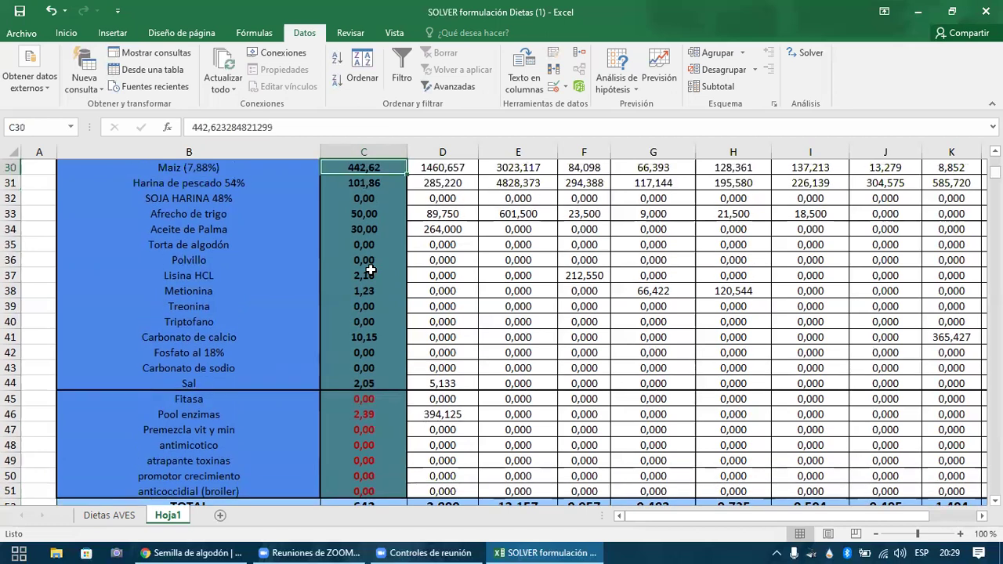
- Compare the kilos of the main ingredients between Maiz in C30 and Torta de algodón in C35
{"action": "key", "text": "Up"}
{"action": "key", "text": "Down"}
{"action": "key", "text": "Down"}
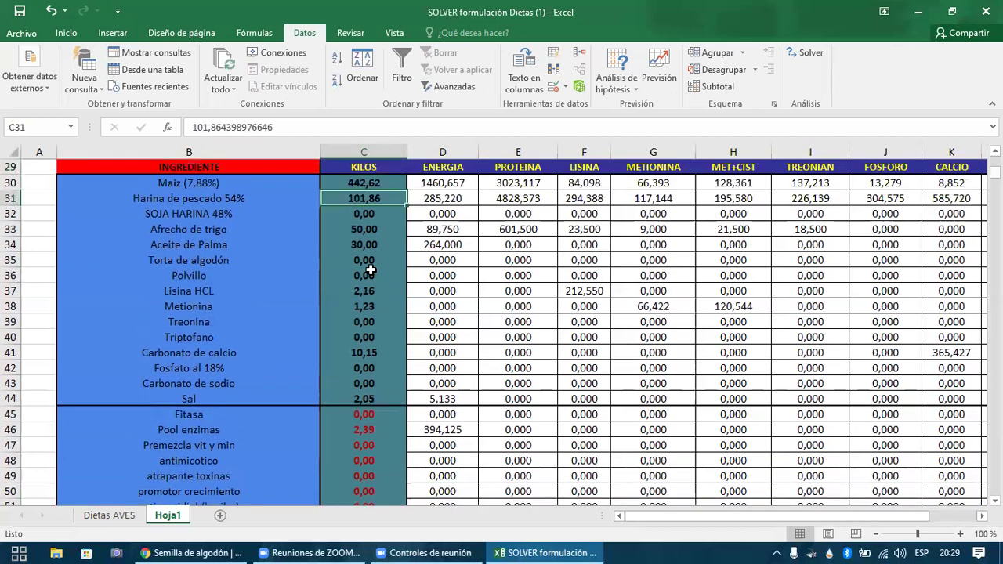
{"action": "key", "text": "Down"}
{"action": "key", "text": "Down"}
{"action": "key", "text": "Down"}
{"action": "key", "text": "Down"}
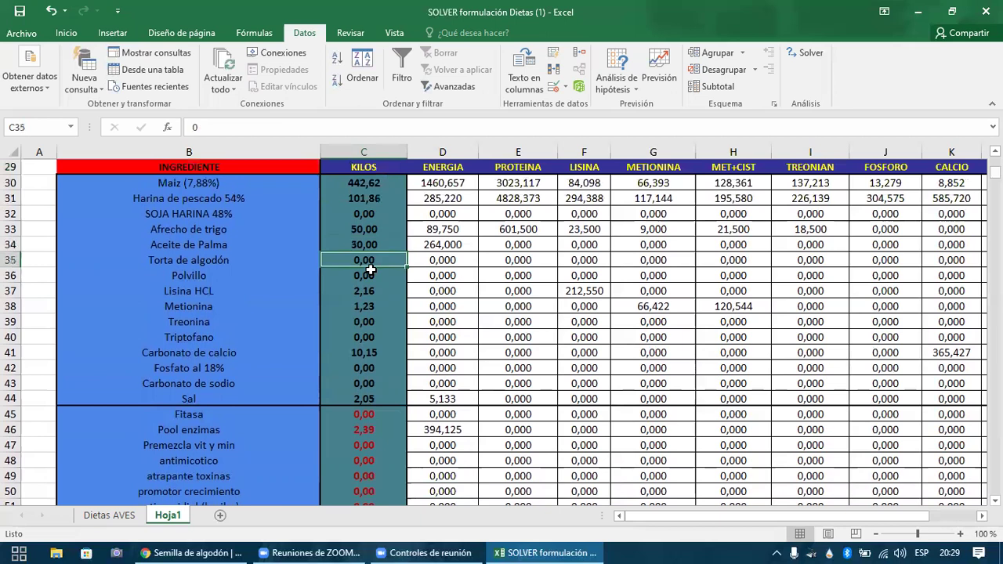
{"action": "key", "text": "Up"}
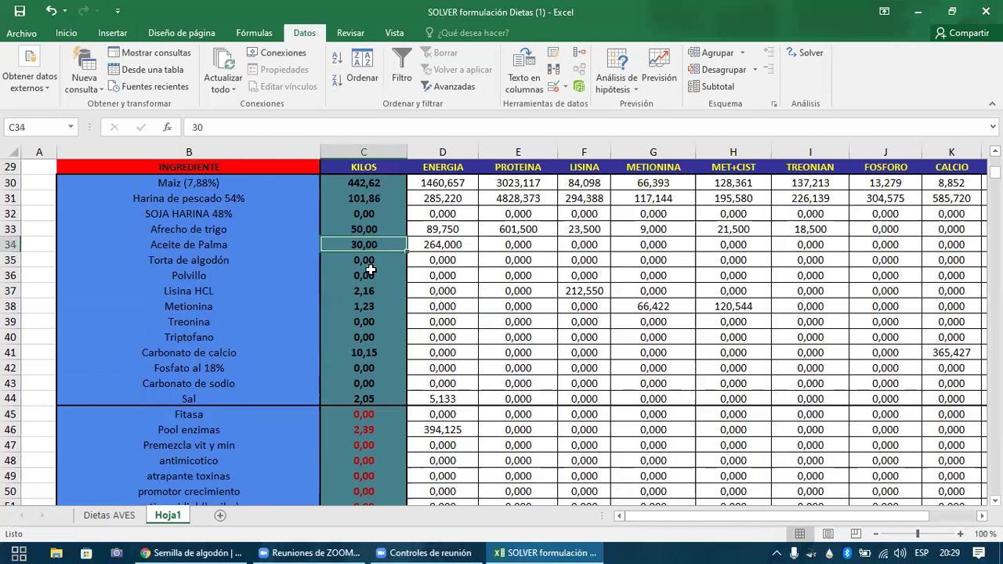
{"action": "key", "text": "Up"}
{"action": "key", "text": "Up"}
{"action": "key", "text": "Up"}
{"action": "key", "text": "Up"}
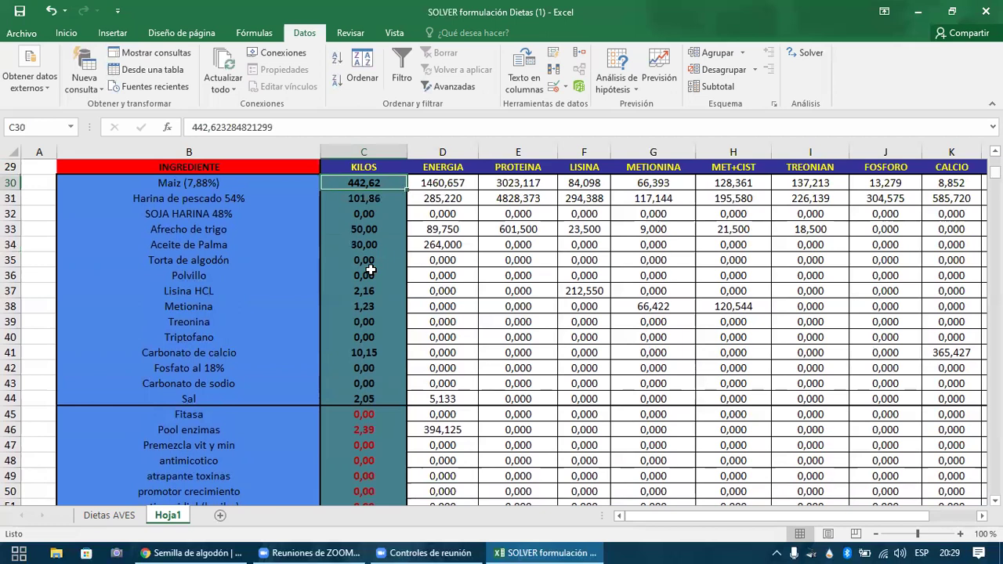
- Go through the kilos from Harina de pescado 54% in C31 to Treonina in C39 and check the total in C52
{"action": "key", "text": "Down"}
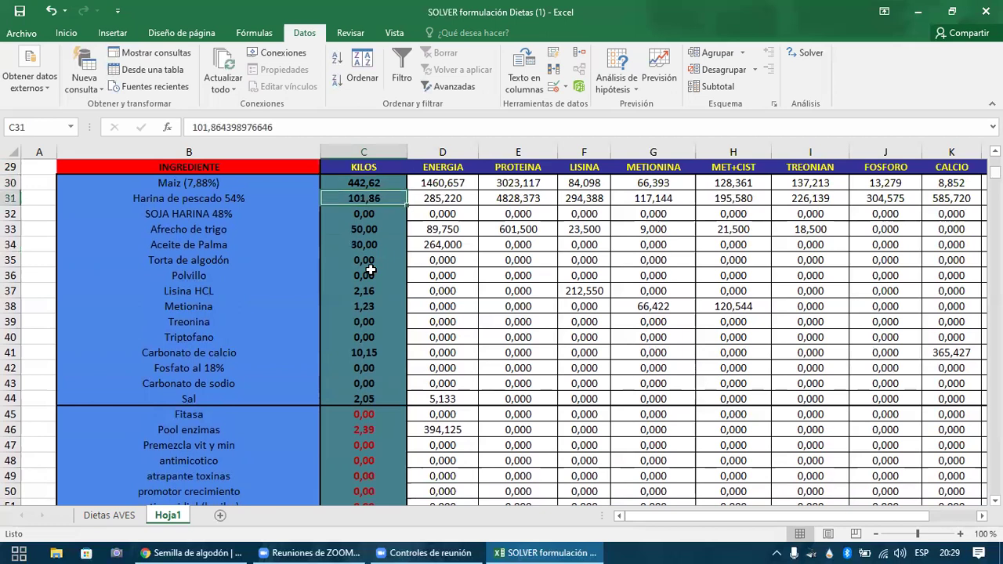
{"action": "key", "text": "Down"}
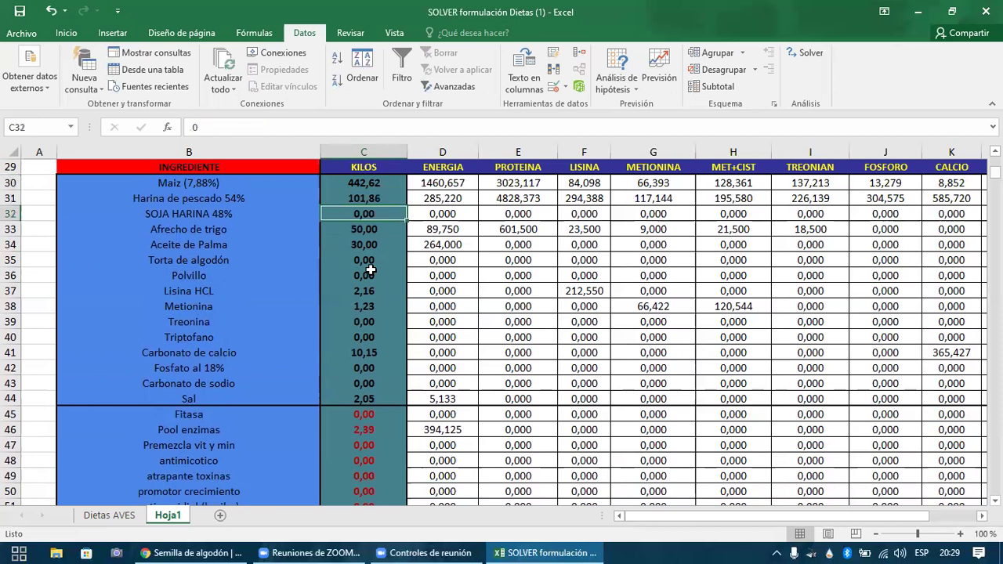
{"action": "key", "text": "Down"}
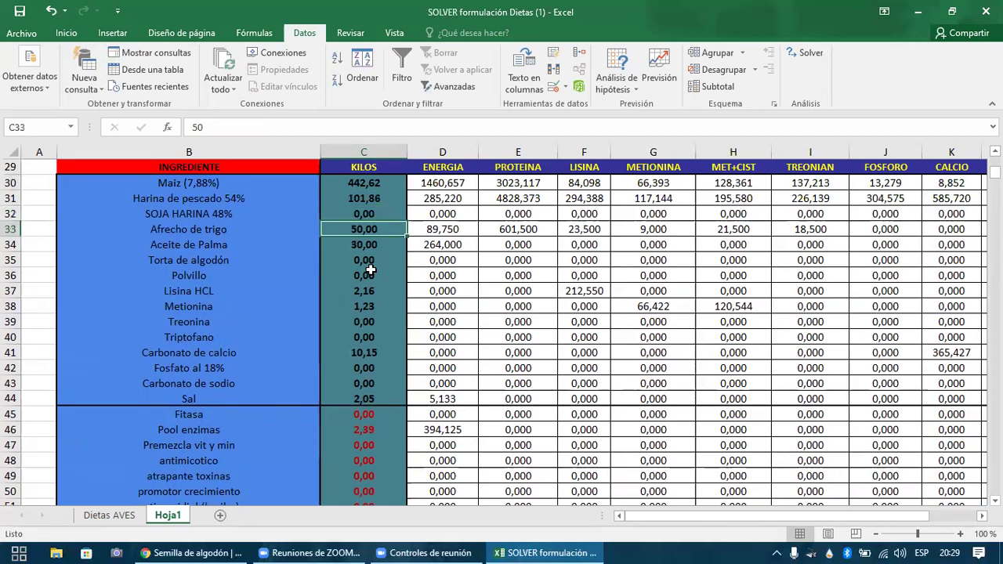
{"action": "key", "text": "Up"}
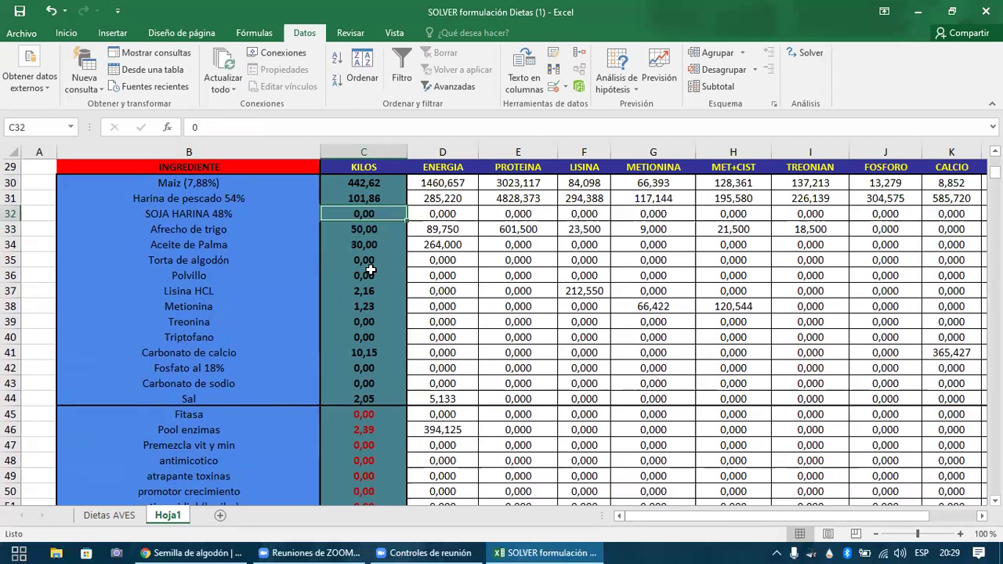
{"action": "key", "text": "Down"}
{"action": "key", "text": "Down"}
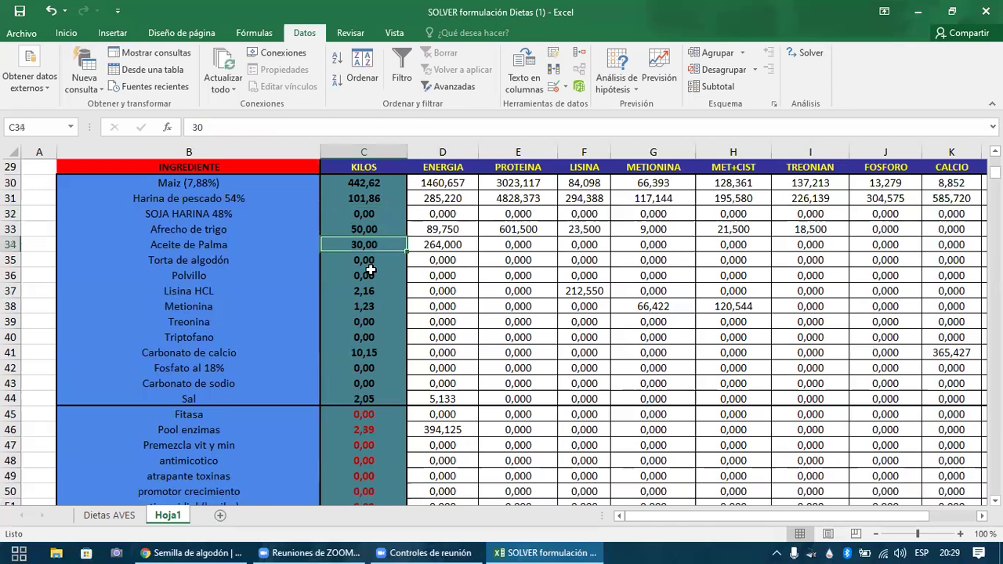
{"action": "key", "text": "Down"}
{"action": "key", "text": "Down"}
{"action": "key", "text": "Down"}
{"action": "key", "text": "Down"}
{"action": "key", "text": "Down"}
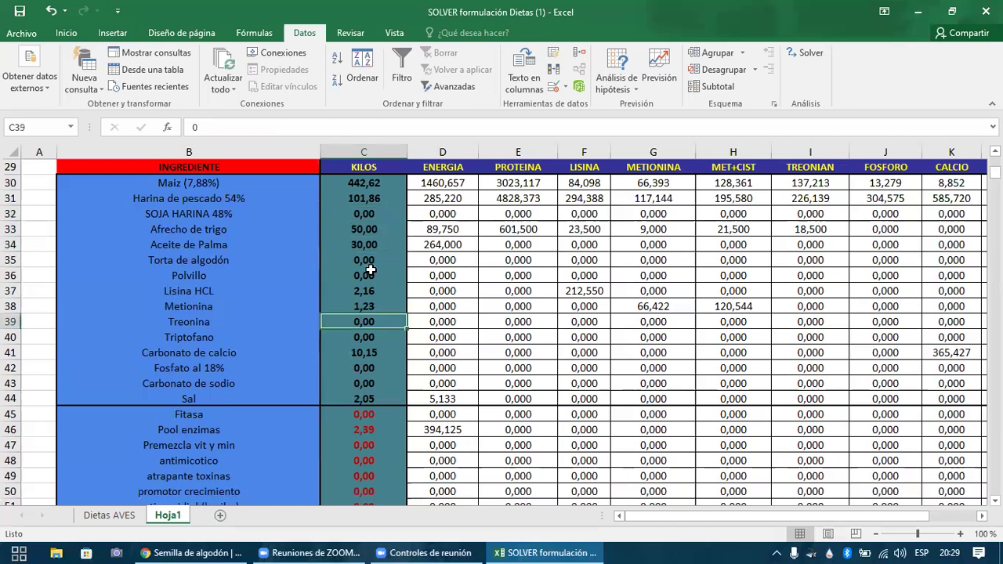
{"action": "key", "text": "ctrl+Down"}
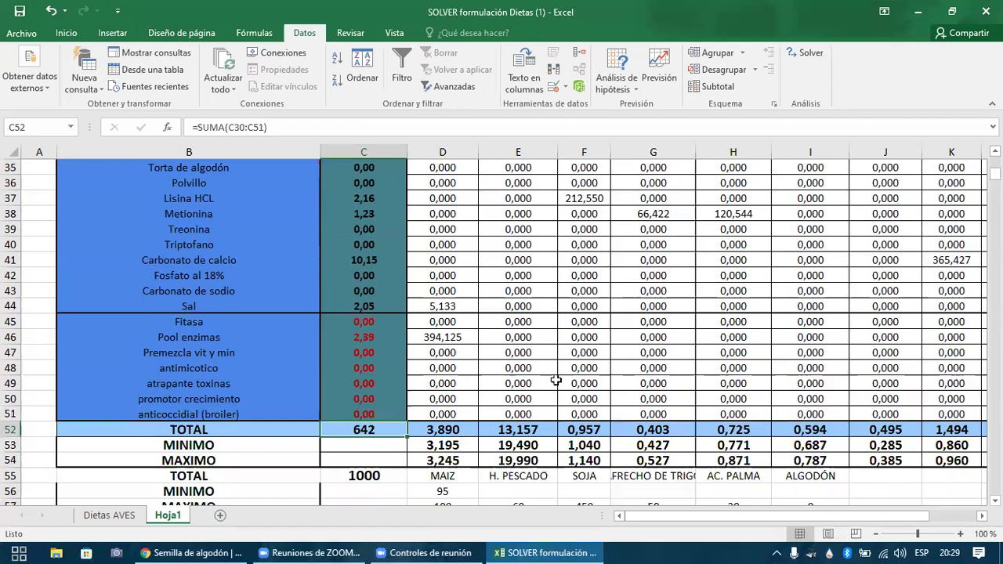
- Check the energy and protein totals in D52 and E52 against the total kilos in C52
{"action": "key", "text": "Right"}
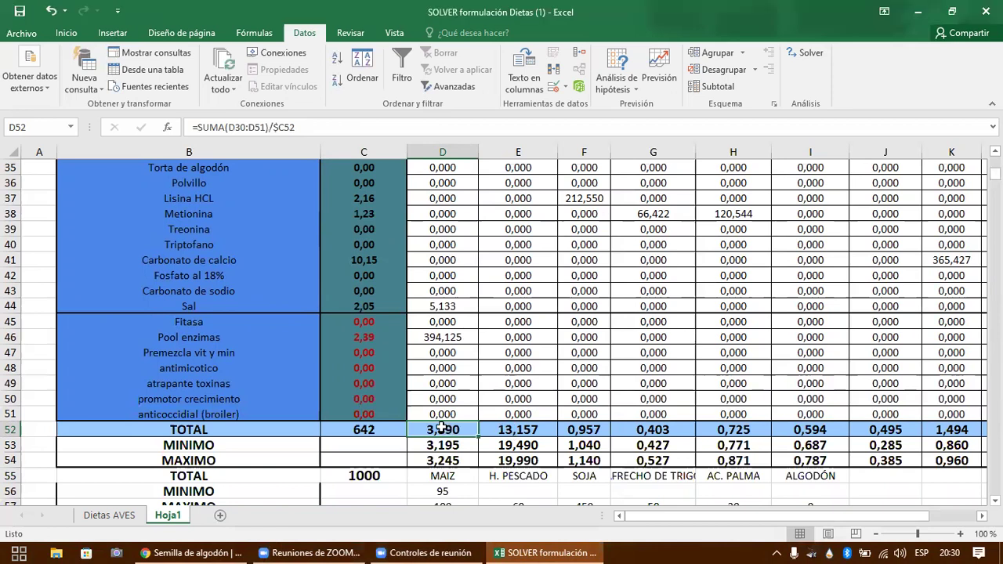
{"action": "key", "text": "Right"}
{"action": "left_click", "coordinate": [391, 432]}
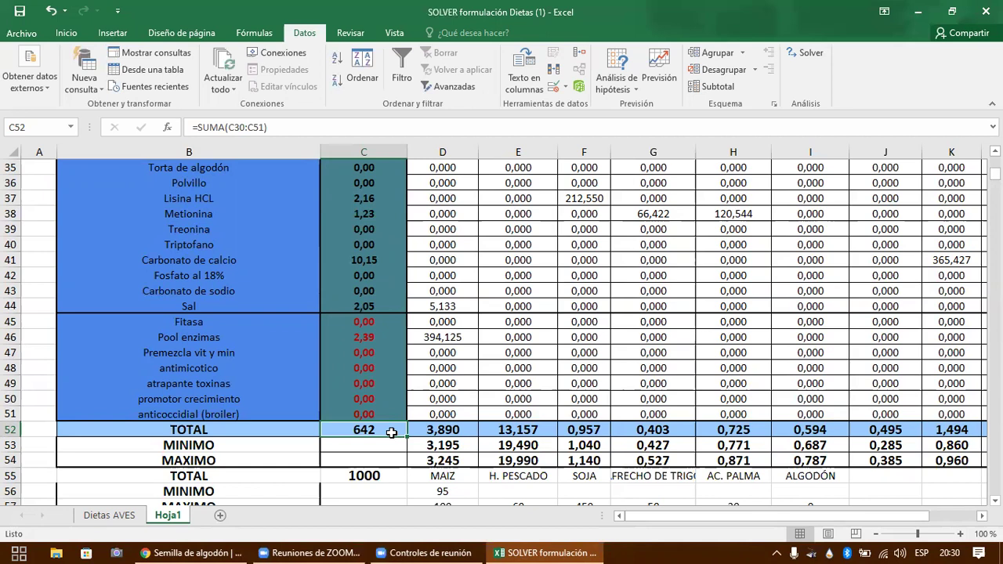
{"action": "key", "text": "Down"}
{"action": "left_click", "coordinate": [391, 433]}
{"action": "key", "text": "Down"}
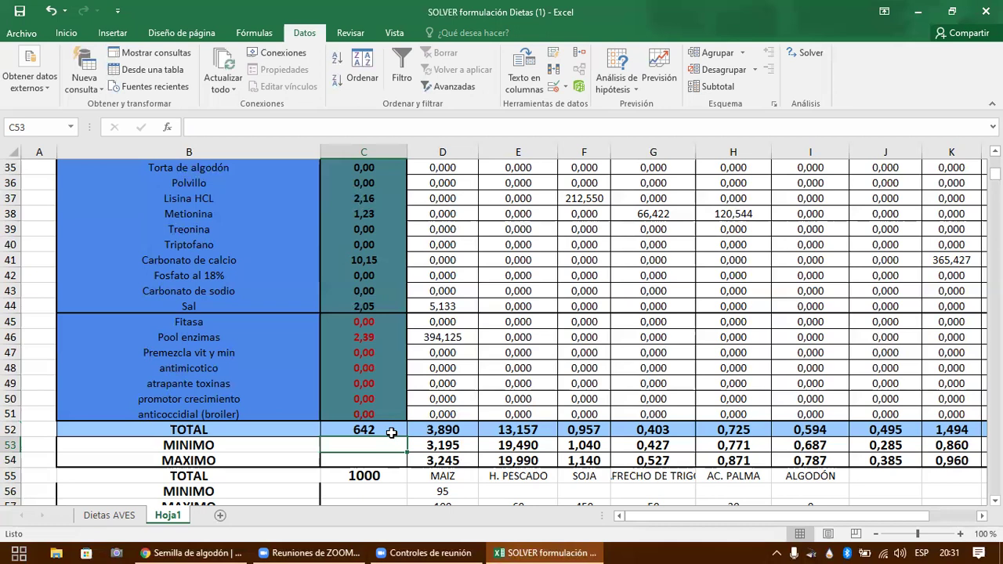
{"action": "left_click", "coordinate": [391, 433]}
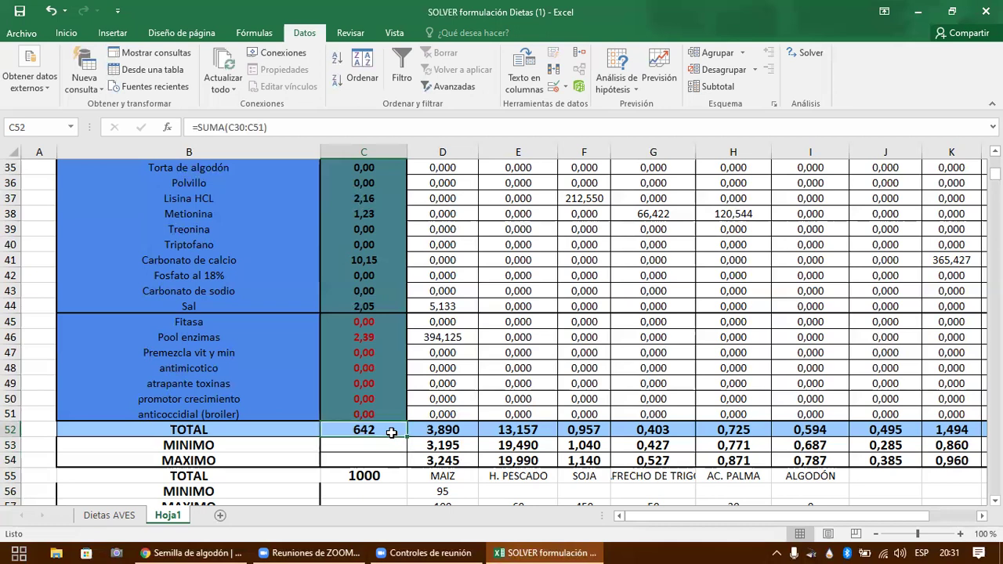
- Examine the ingredient name and kilos of Maiz in B30 and C30
{"action": "key", "text": "ctrl+Up"}
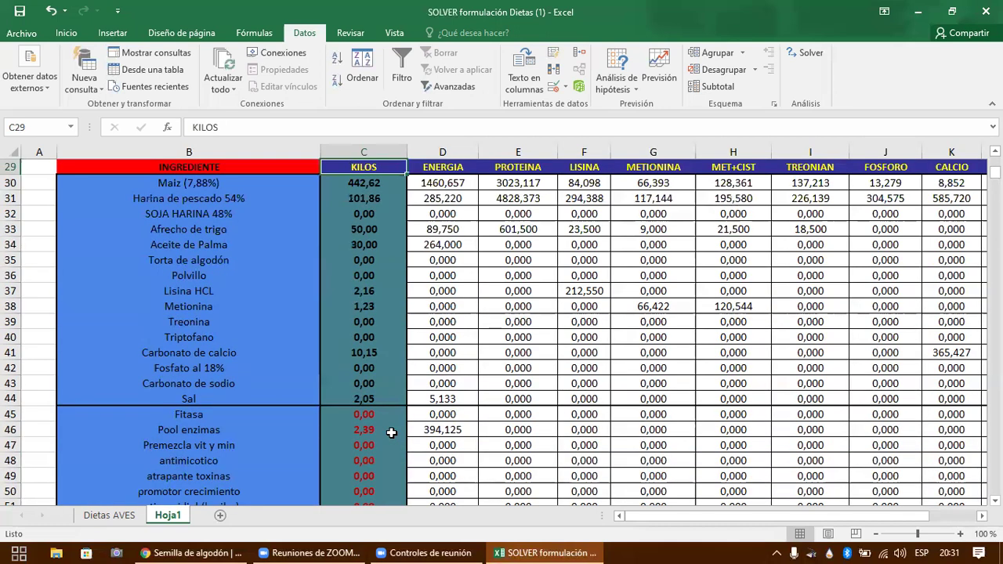
{"action": "key", "text": "Down"}
{"action": "key", "text": "Home"}
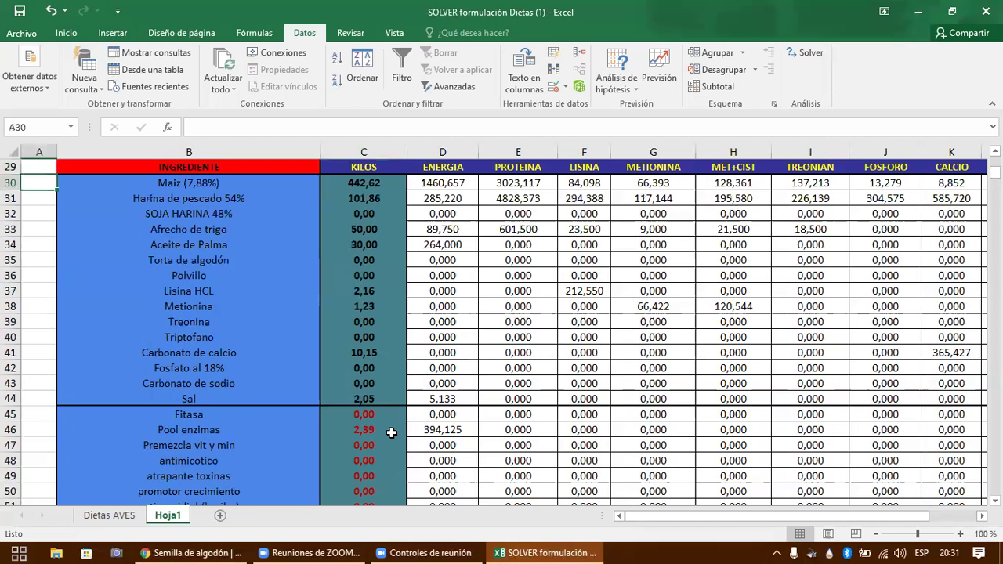
{"action": "key", "text": "Right"}
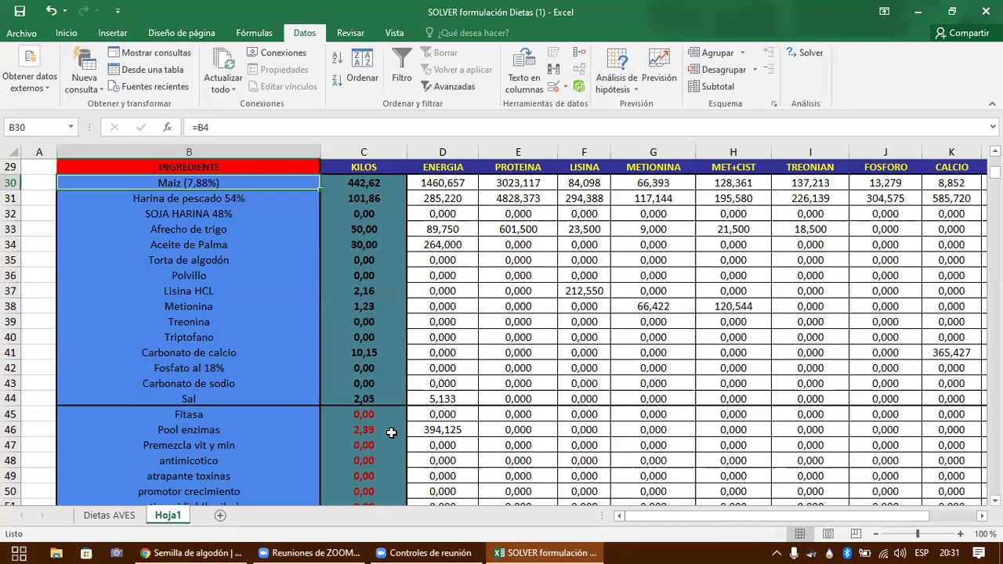
{"action": "key", "text": "Right"}
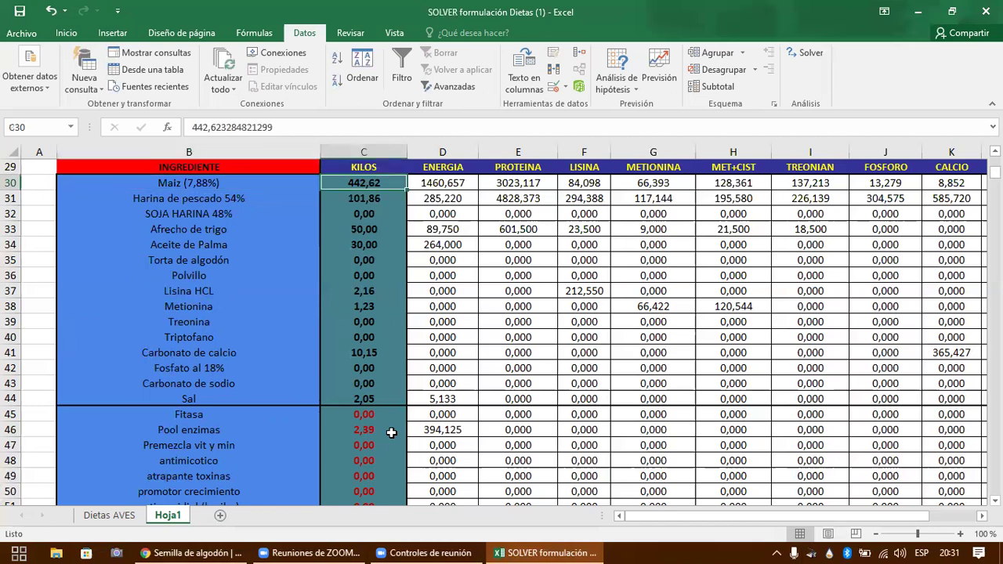
{"action": "key", "text": "Left"}
{"action": "key", "text": "Right"}
{"action": "key", "text": "Left"}
- Go through the ingredient names between Maiz in B30 and Torta de algodón in B35, up and down the list
{"action": "key", "text": "Down"}
{"action": "key", "text": "Down"}
{"action": "key", "text": "Down"}
{"action": "key", "text": "Down"}
{"action": "key", "text": "Down"}
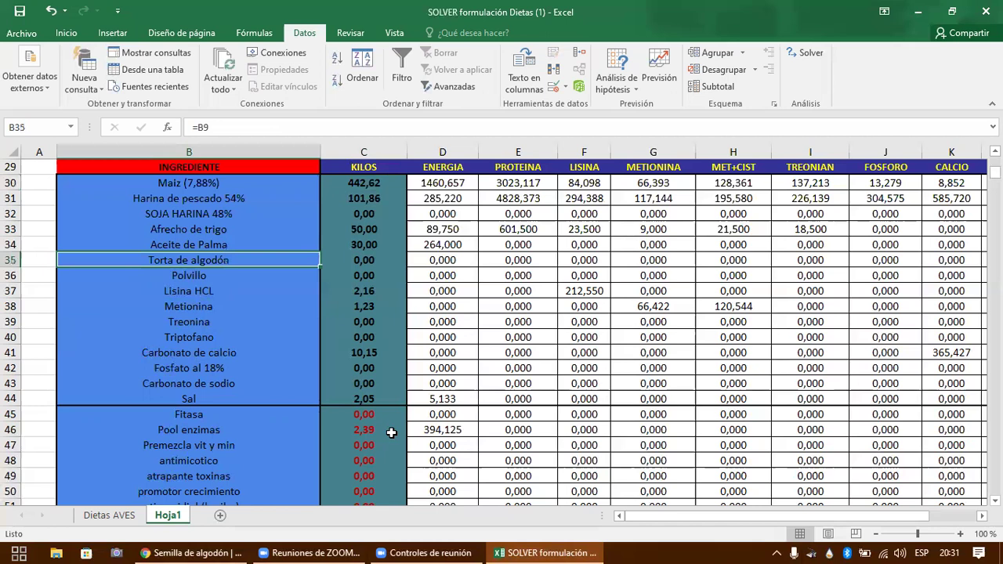
{"action": "key", "text": "Up"}
{"action": "key", "text": "Up"}
{"action": "key", "text": "Up"}
{"action": "key", "text": "Up"}
{"action": "key", "text": "Up"}
{"action": "key", "text": "Down"}
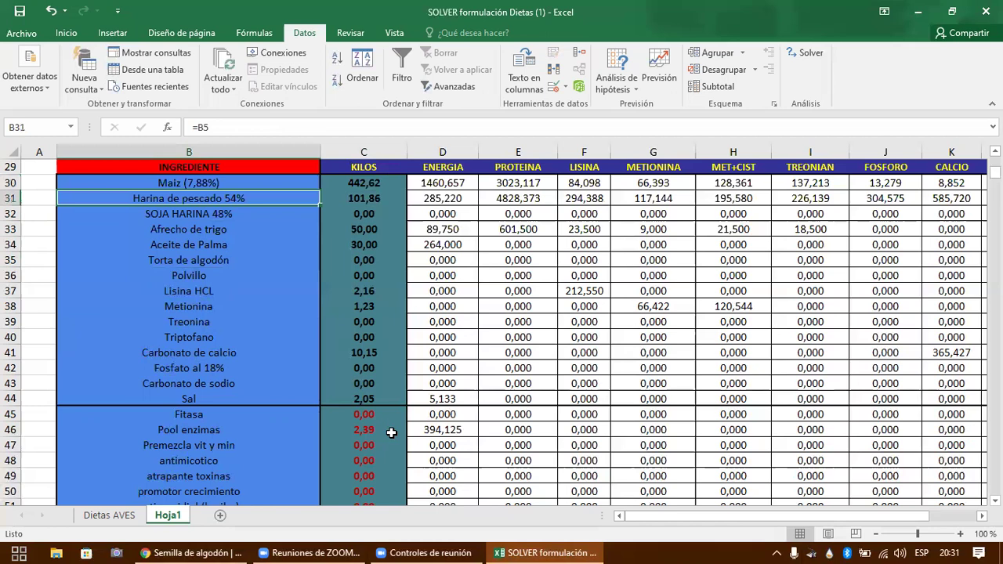
{"action": "key", "text": "Down"}
{"action": "key", "text": "Down"}
{"action": "key", "text": "Down"}
{"action": "key", "text": "Down"}
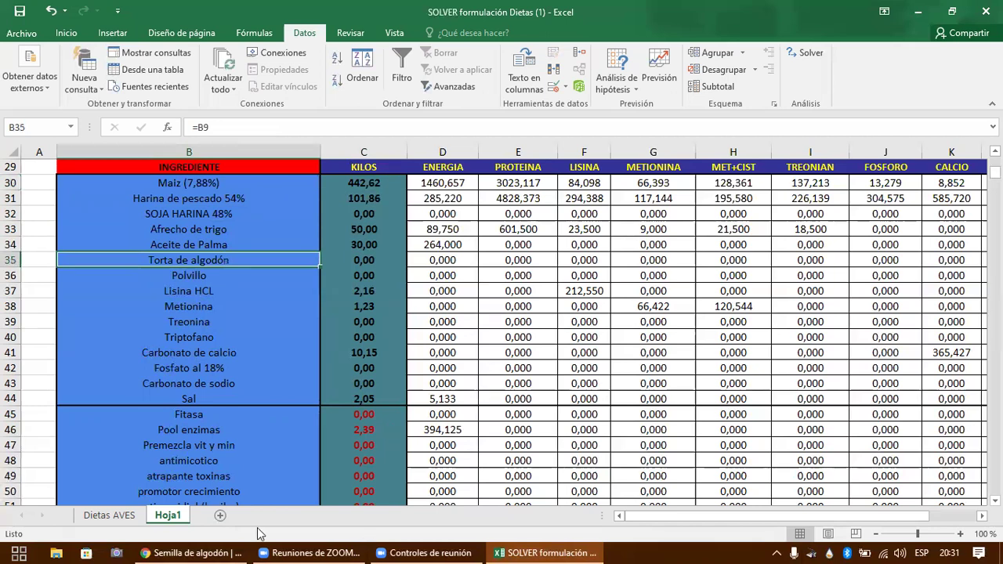
- Examine the Torta de algodón row and highlight it together with Polvillo across the ingredient and kilos columns
{"action": "mouse_move", "coordinate": [202, 546]}
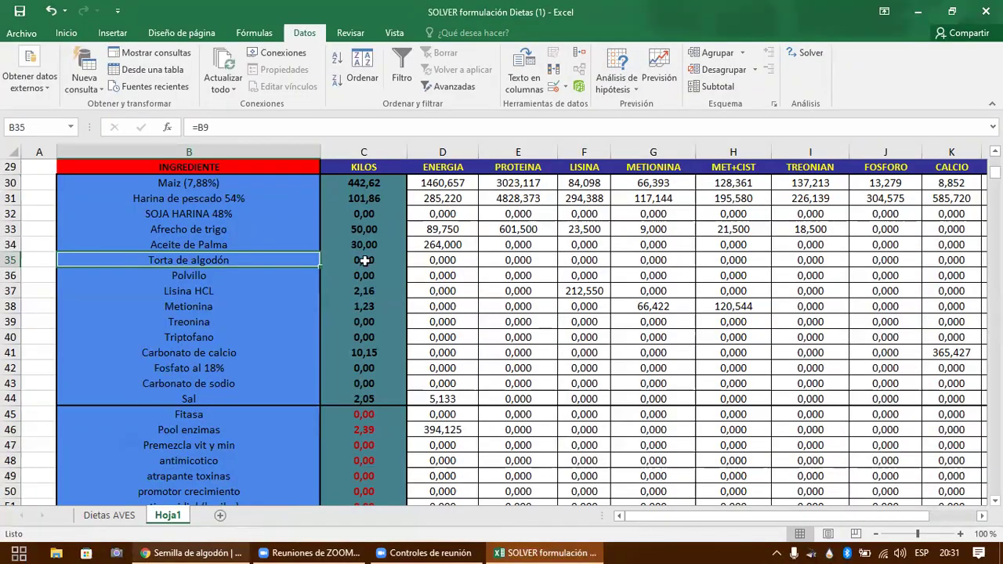
{"action": "key", "text": "Right"}
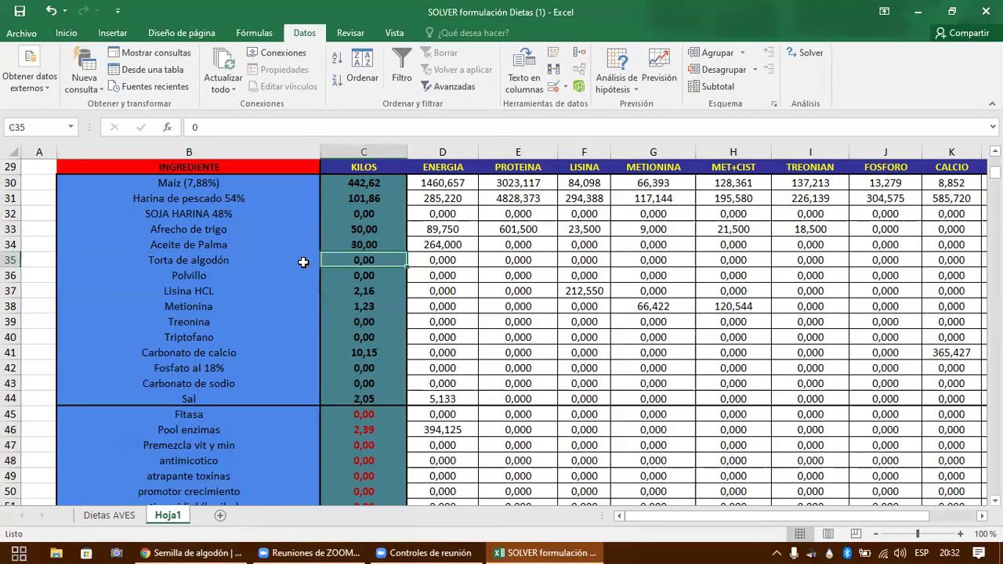
{"action": "left_click", "coordinate": [303, 262]}
{"action": "key", "text": "Right"}
{"action": "key", "text": "Home"}
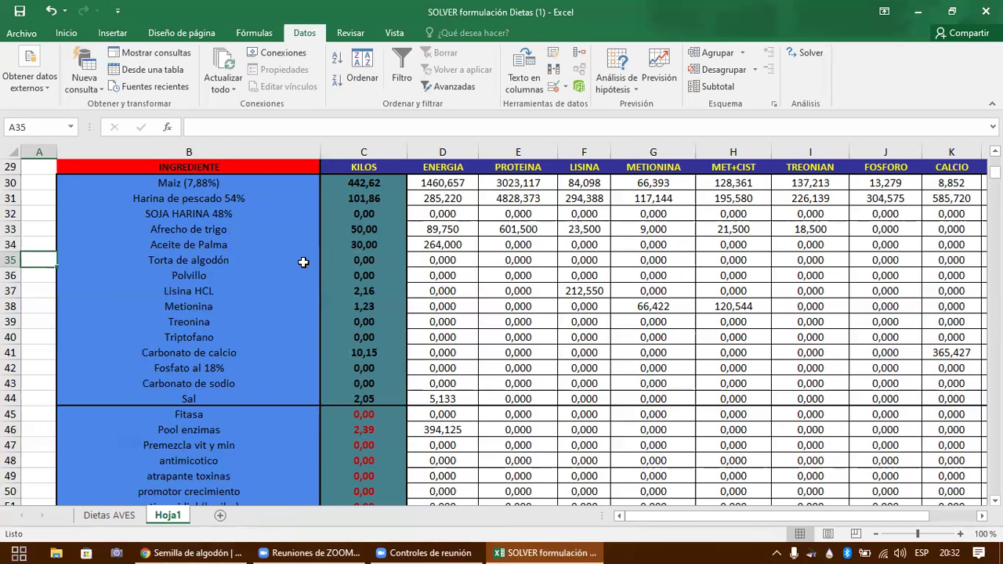
{"action": "left_click", "coordinate": [303, 263]}
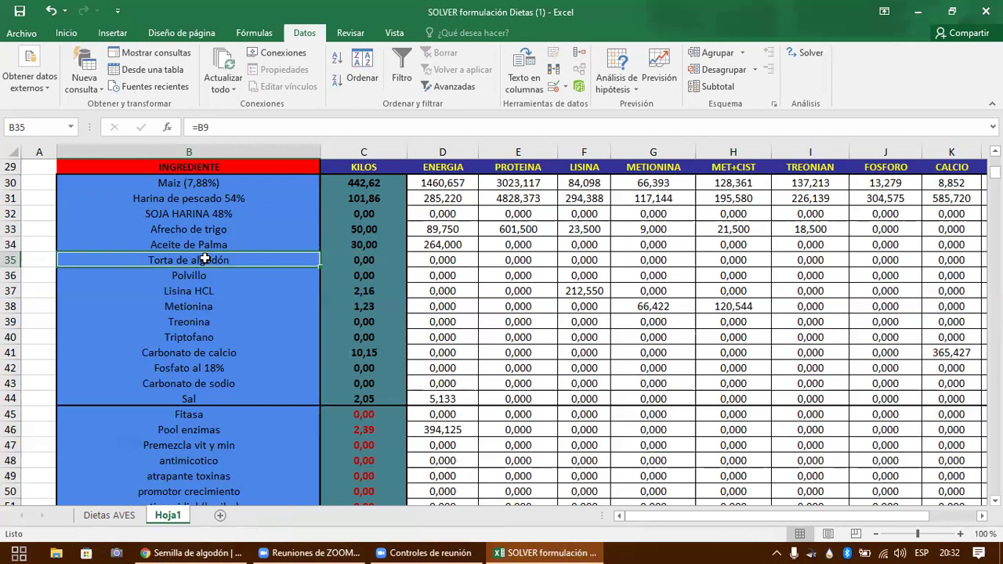
{"action": "left_click_drag", "start_coordinate": [185, 267], "coordinate": [203, 271]}
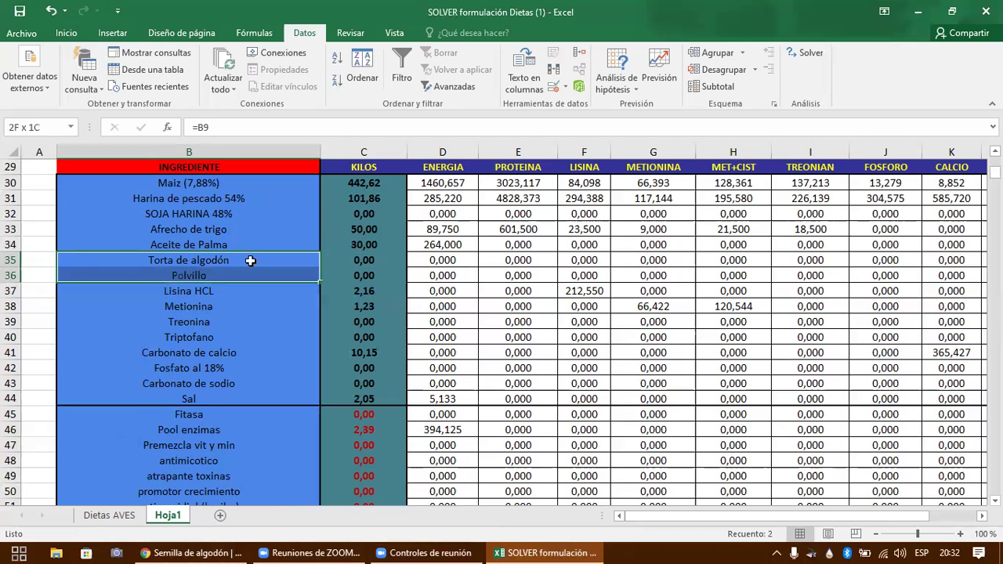
{"action": "left_click_drag", "start_coordinate": [345, 271], "coordinate": [354, 274]}
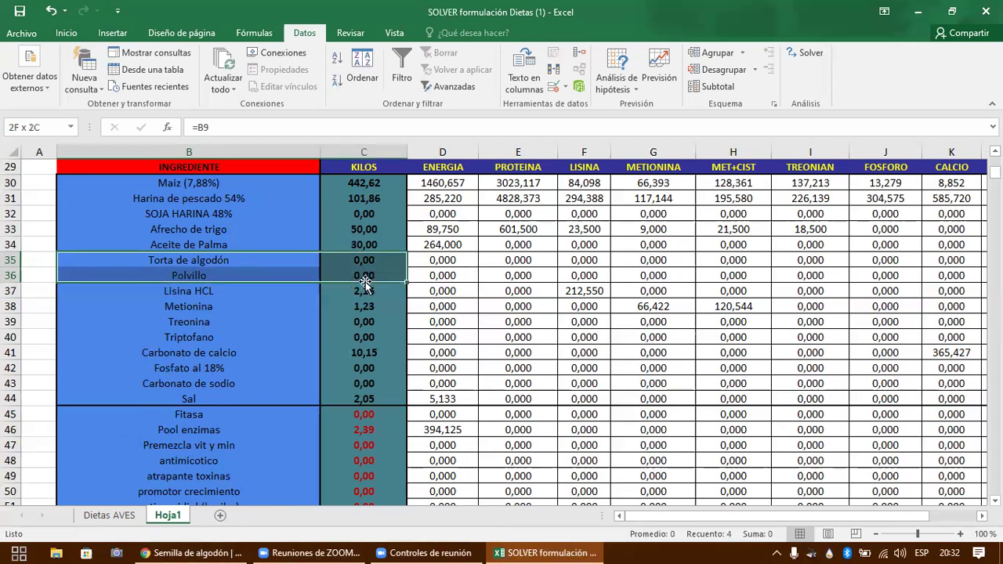
{"action": "left_click", "coordinate": [362, 278]}
- Check the total kilos formula in C52 and trace it back to its first source cell, C30
{"action": "key", "text": "ctrl+Down"}
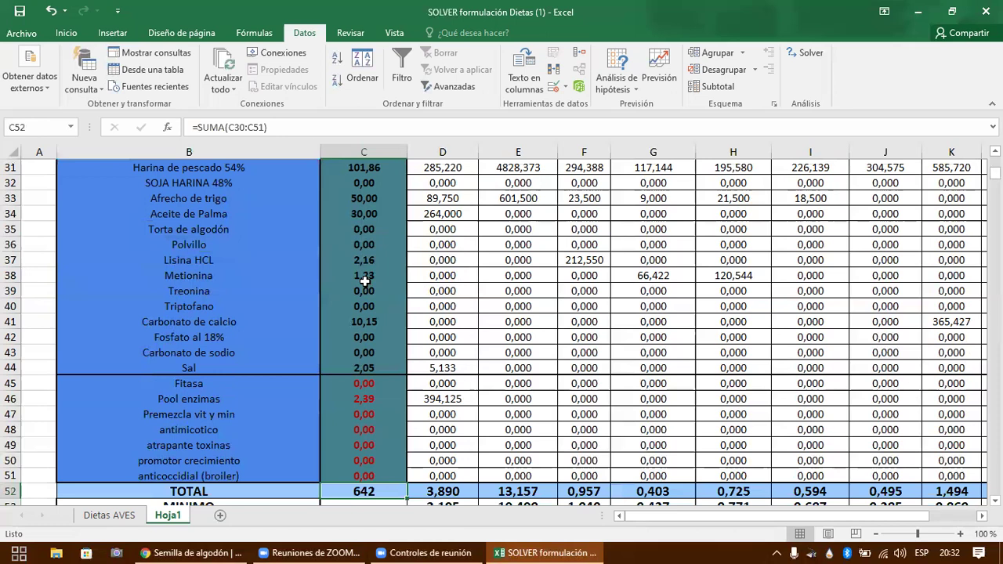
{"action": "key", "text": "Down"}
{"action": "key", "text": "Up"}
{"action": "key", "text": "Up"}
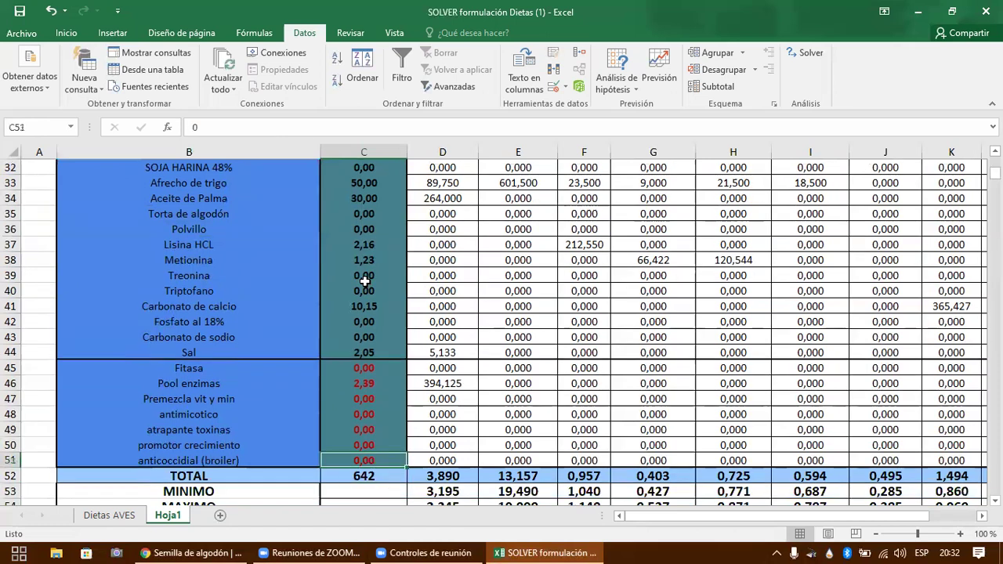
{"action": "key", "text": "Down"}
{"action": "key", "text": "ctrl+bracketleft"}
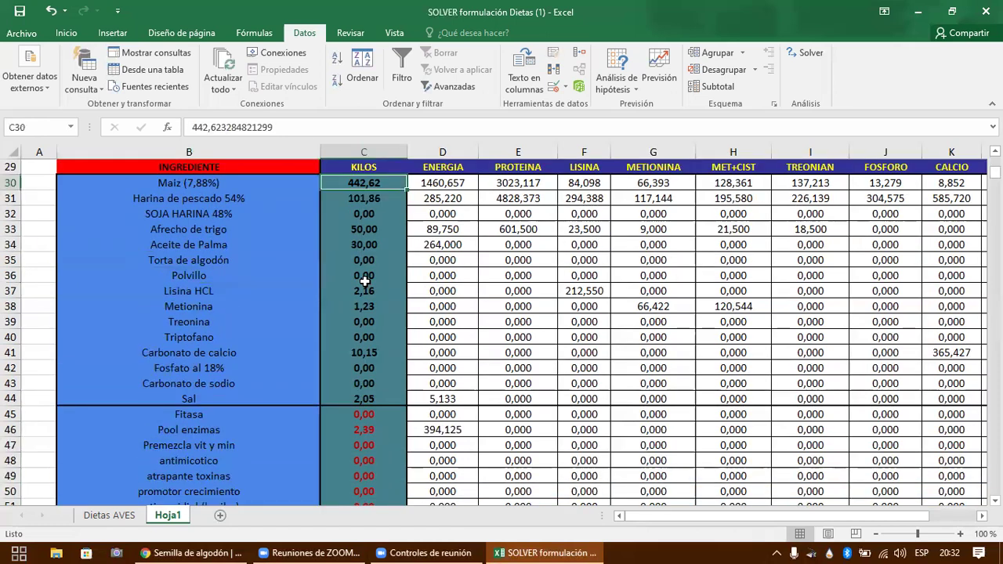
- Review the ingredient list in column B from Maiz down through Afrecho de trigo and Aceite de Palma to Torta de algodón
{"action": "key", "text": "Left"}
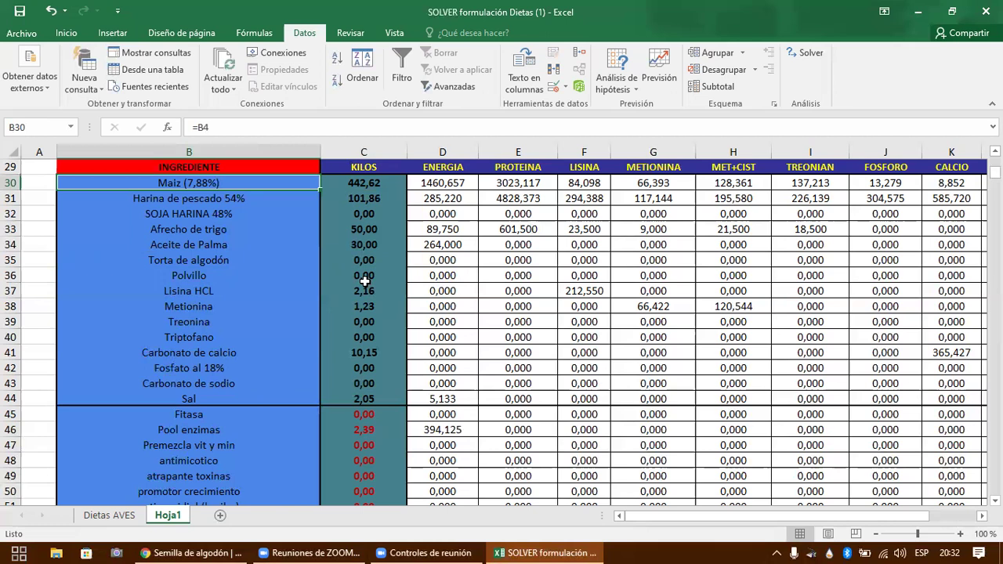
{"action": "key", "text": "Down"}
{"action": "key", "text": "Down"}
{"action": "key", "text": "Down"}
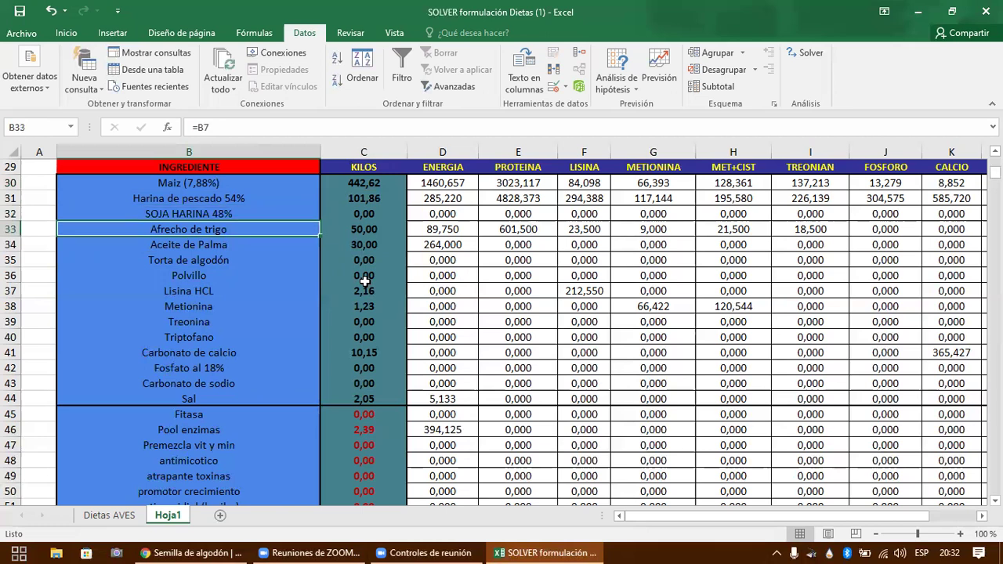
{"action": "key", "text": "Left"}
{"action": "key", "text": "Right"}
{"action": "key", "text": "Down"}
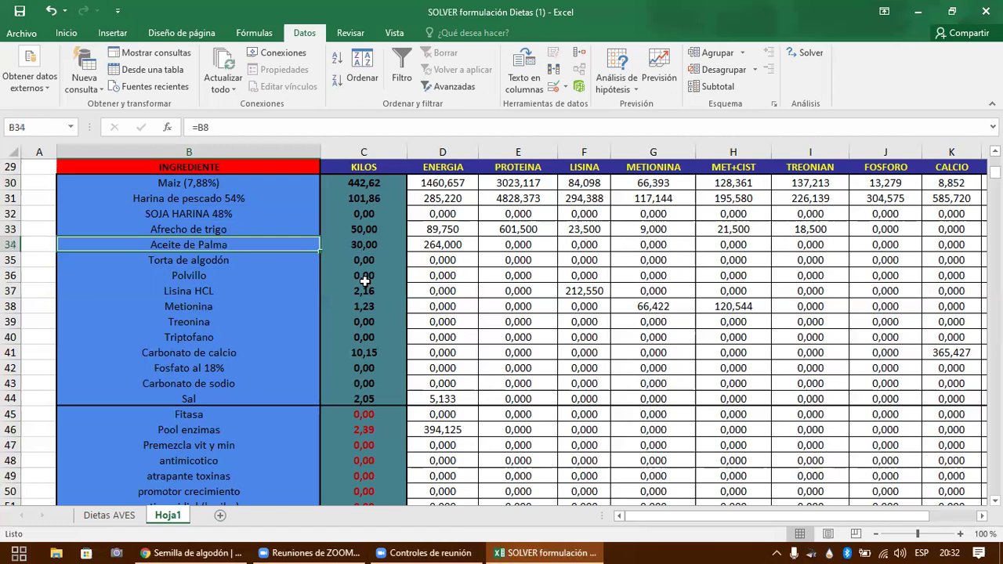
{"action": "key", "text": "Down"}
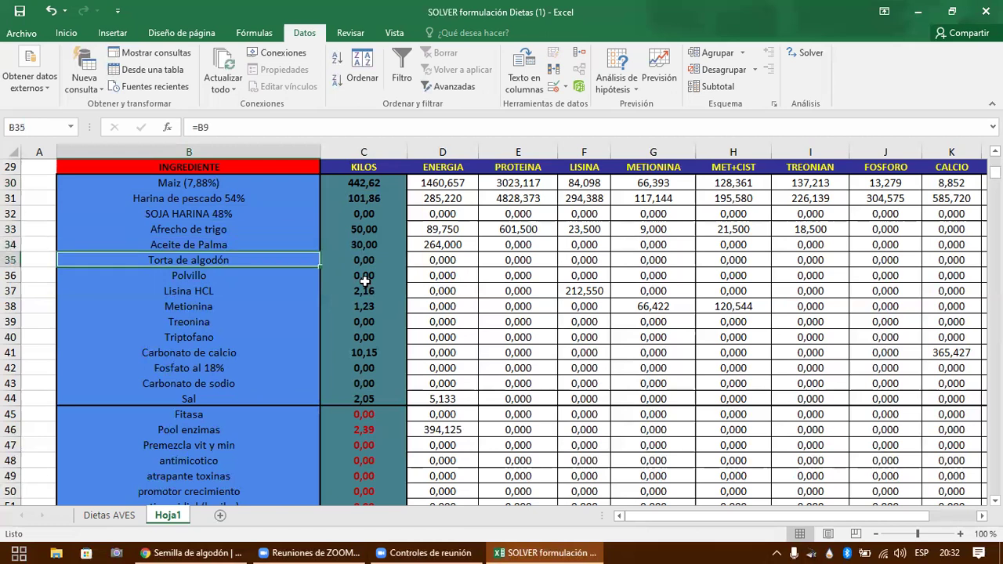
- Compare Torta de algodón with Polvillo in B35:C36 and inspect the Torta de algodón kilos in C35
{"action": "left_click", "coordinate": [250, 272], "text": "shift"}
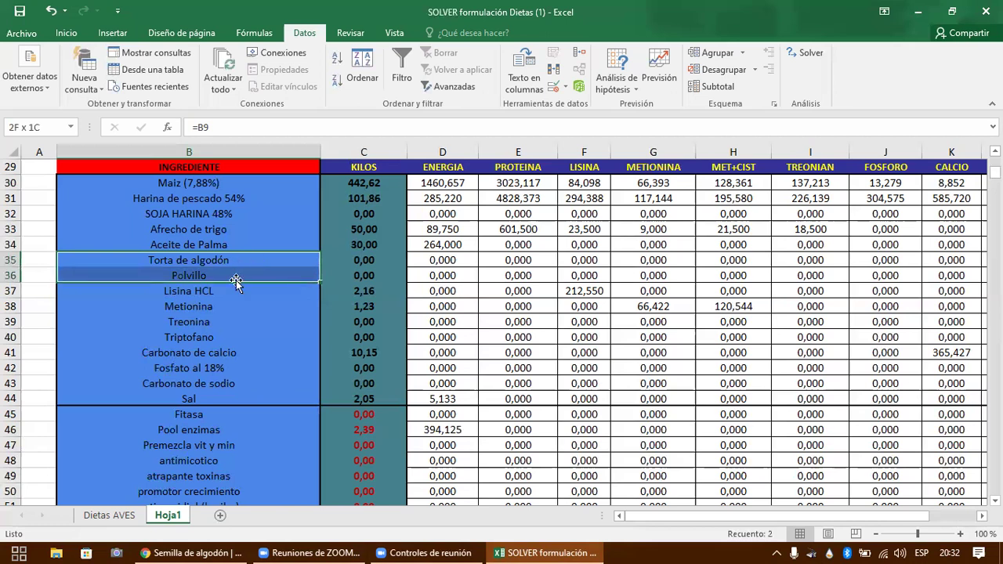
{"action": "left_click", "coordinate": [236, 261]}
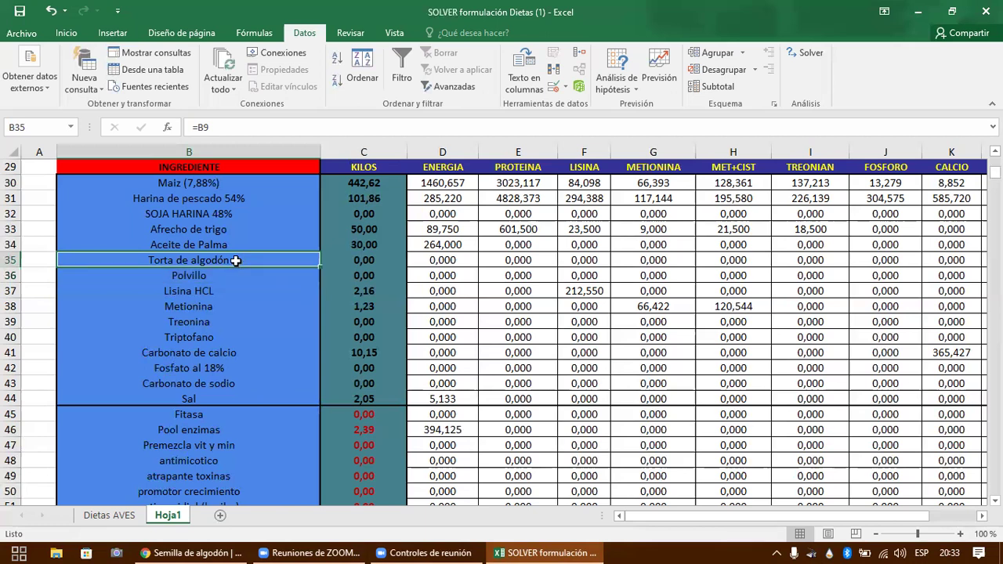
{"action": "left_click_drag", "start_coordinate": [316, 262], "coordinate": [363, 277]}
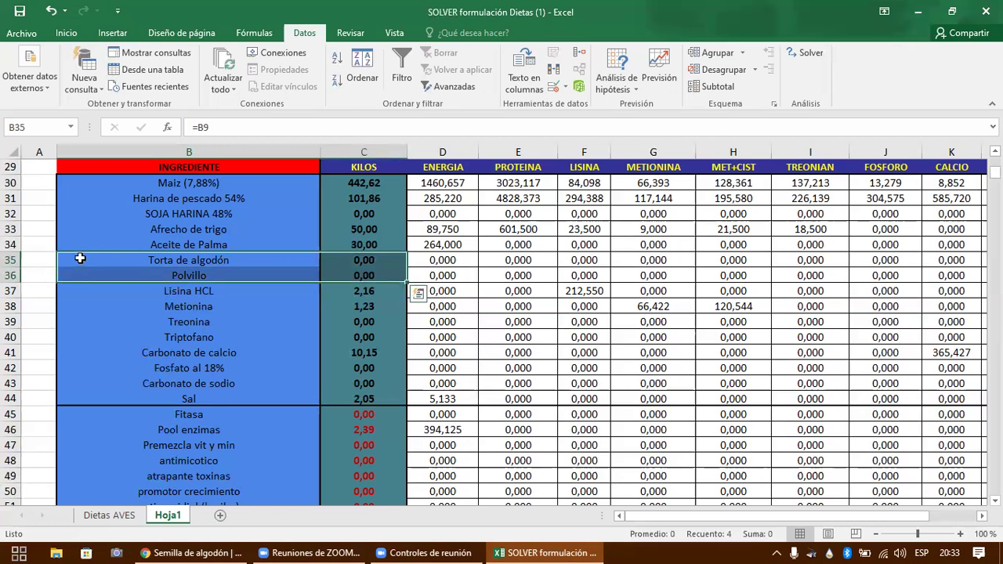
{"action": "left_click", "coordinate": [80, 259]}
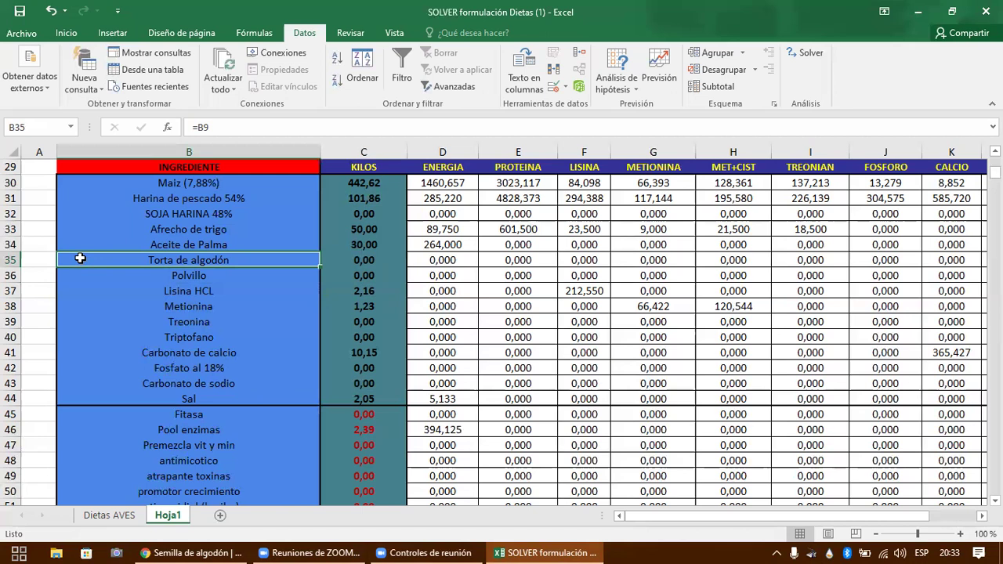
{"action": "left_click", "coordinate": [349, 259]}
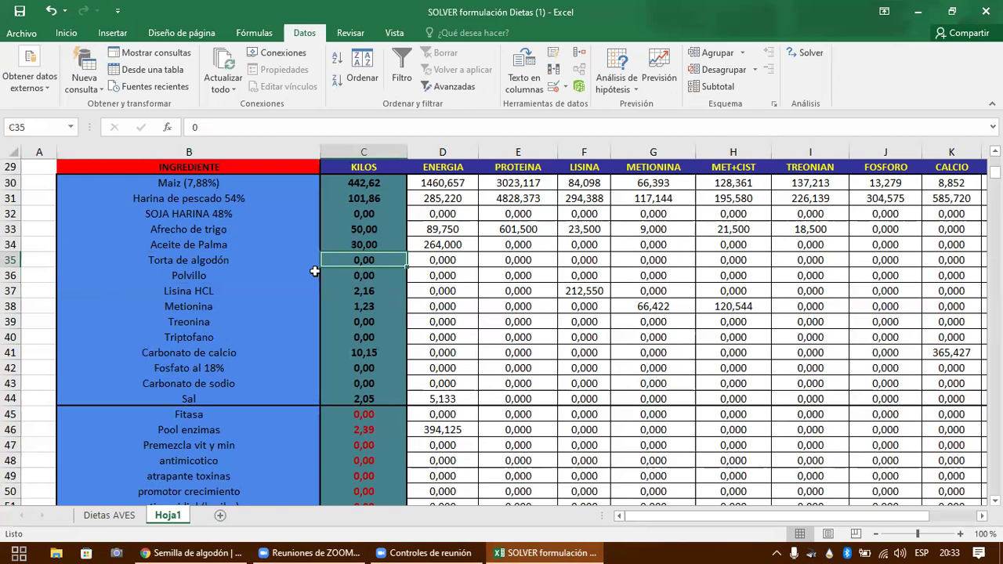
- Review the kilos column from the total in C52 up to SOJA HARINA 48% in C32
{"action": "key", "text": "ctrl+Down"}
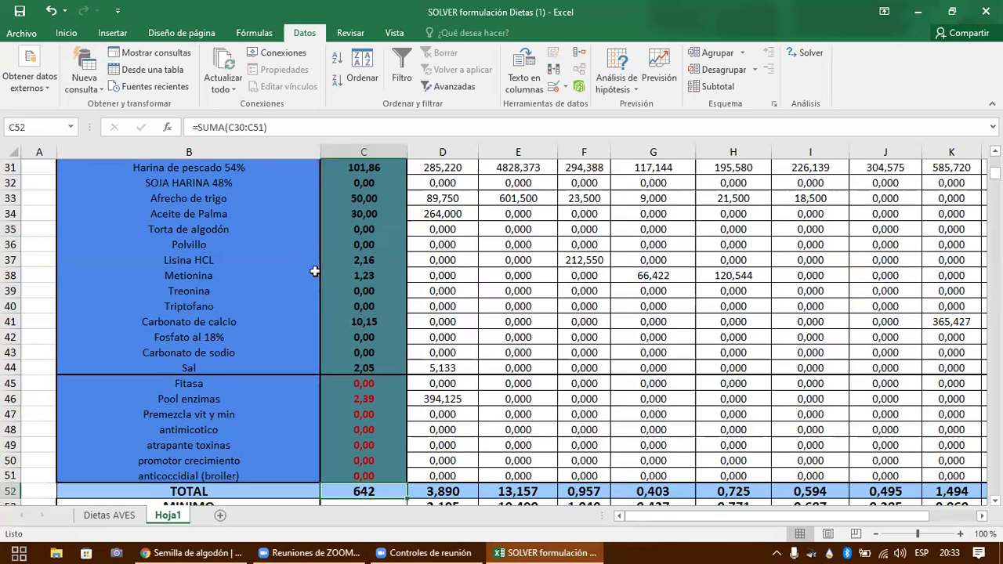
{"action": "key", "text": "Up"}
{"action": "key", "text": "Up"}
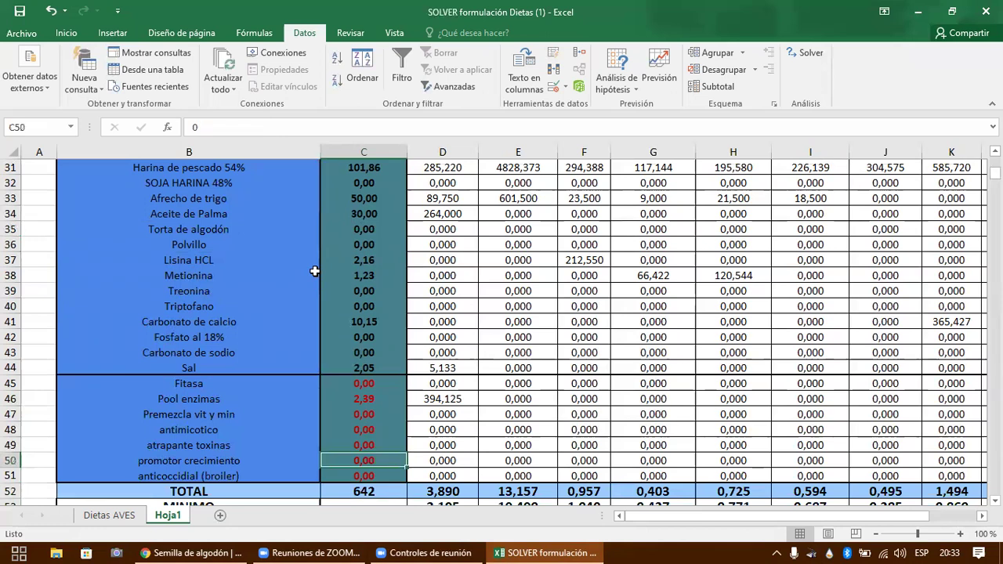
{"action": "key", "text": "Up"}
{"action": "key", "text": "Up"}
{"action": "key", "text": "Up"}
{"action": "key", "text": "Up"}
{"action": "key", "text": "Up"}
{"action": "key", "text": "Up"}
{"action": "key", "text": "Up"}
{"action": "key", "text": "Up"}
{"action": "key", "text": "Up"}
{"action": "key", "text": "Up"}
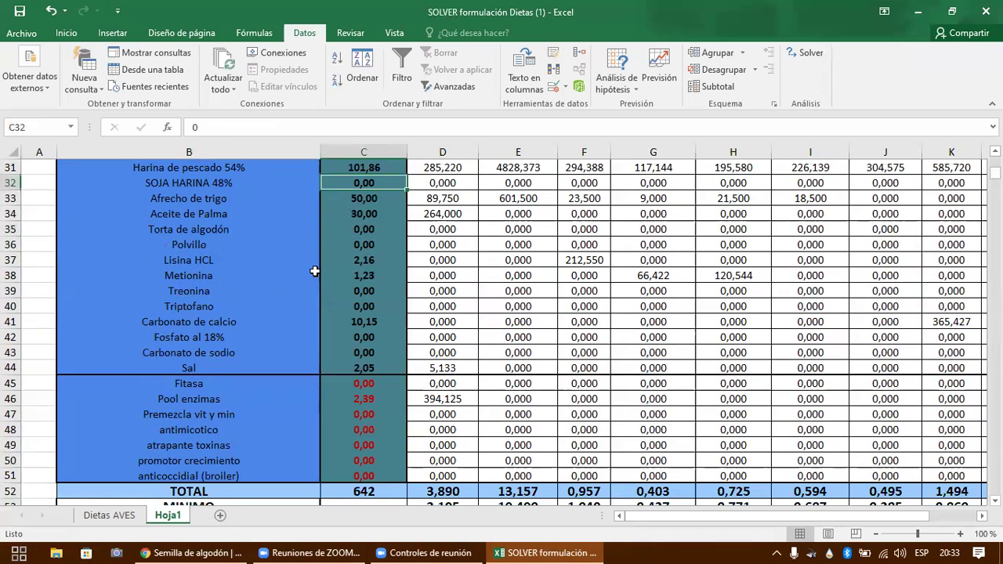
- Check the kilos from Afrecho de trigo in C33 to C35 and return to the Torta de algodón name in B35
{"action": "key", "text": "Down"}
{"action": "key", "text": "Down"}
{"action": "key", "text": "Down"}
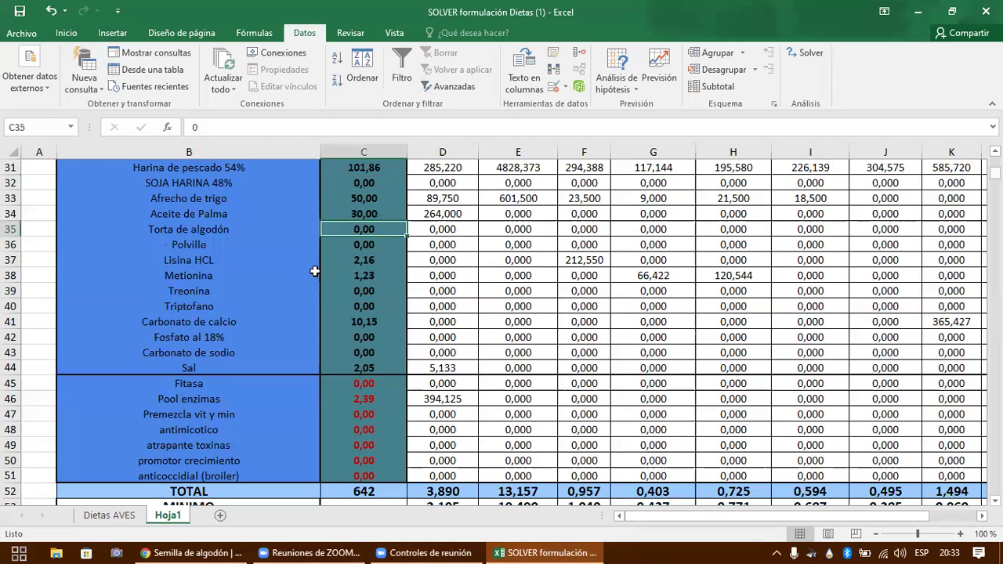
{"action": "key", "text": "Left"}
{"action": "key", "text": "Left"}
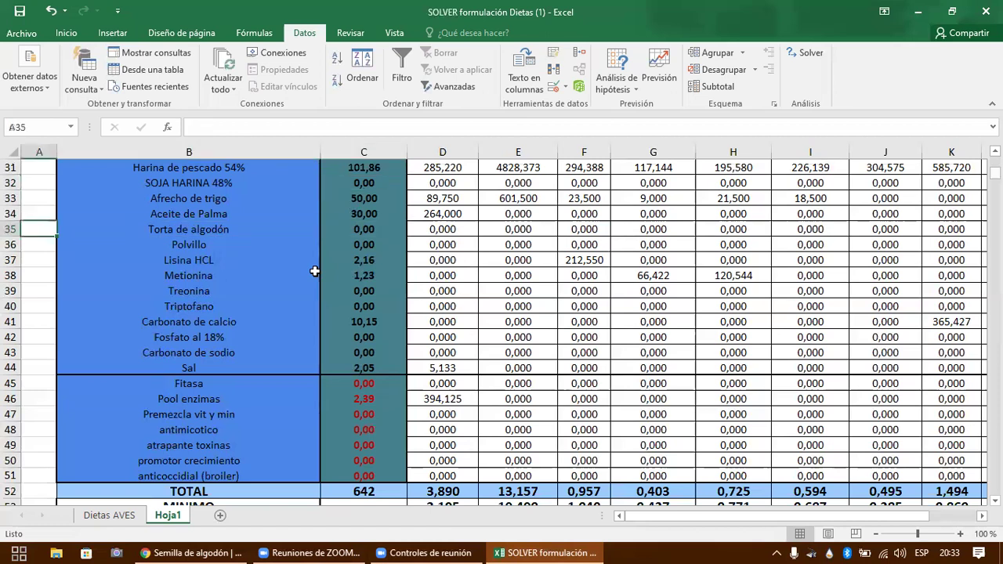
{"action": "key", "text": "Right"}
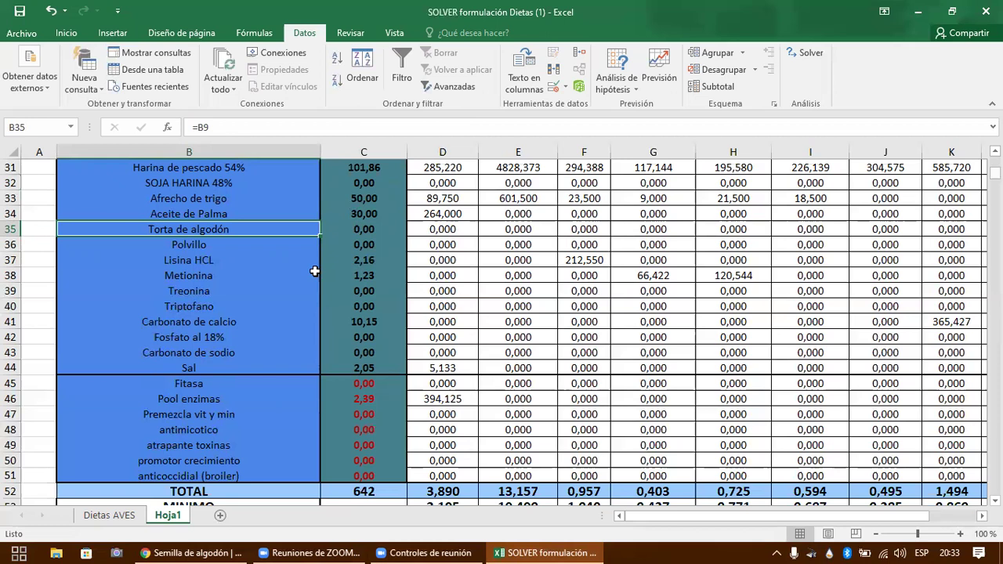
- Check the Torta de algodón kilos in C35 and the Maiz kilos in C30 against their names in column B
{"action": "key", "text": "Right"}
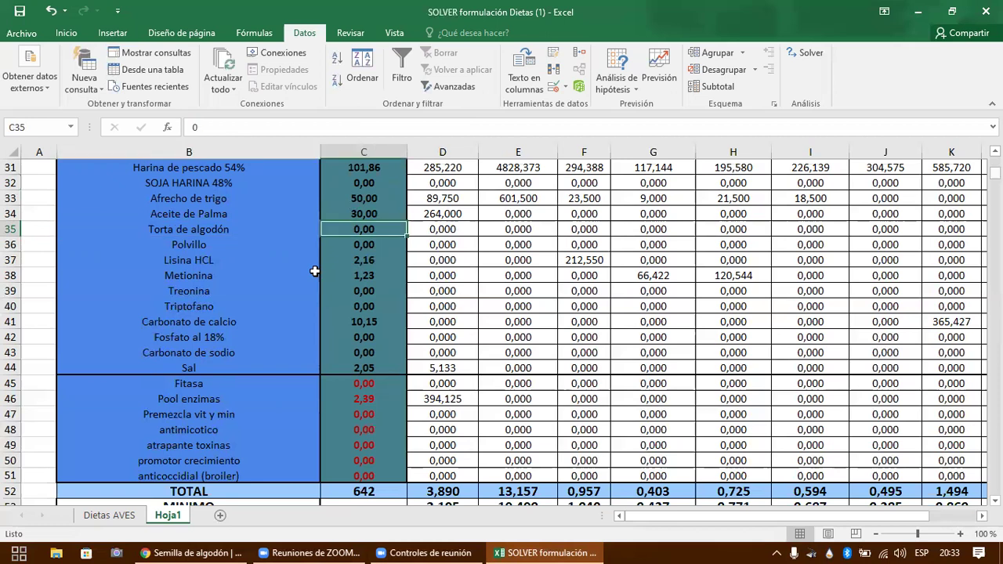
{"action": "key", "text": "Left"}
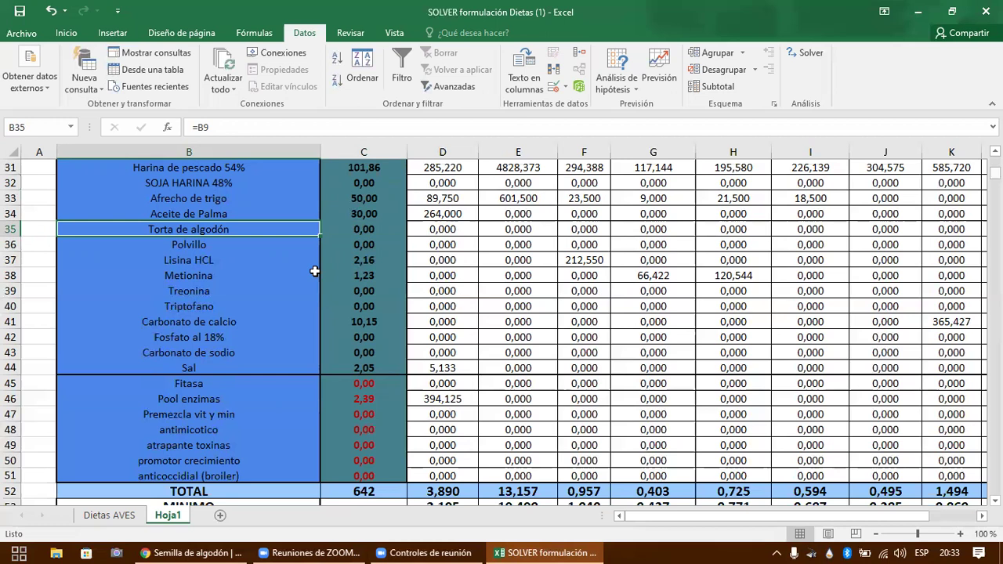
{"action": "key", "text": "ctrl+Up"}
{"action": "key", "text": "Down"}
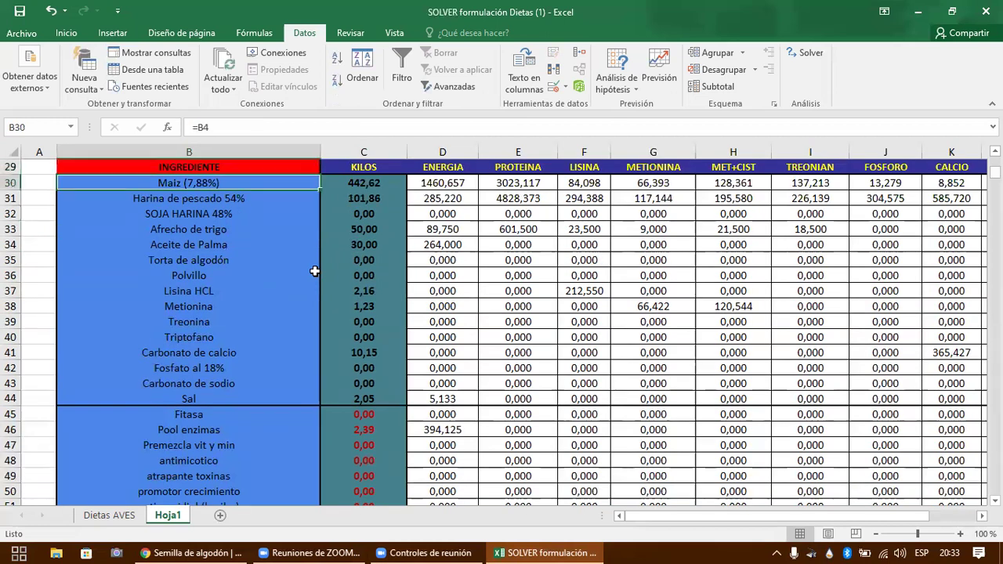
{"action": "key", "text": "Right"}
{"action": "key", "text": "Left"}
- Review the kilos from Lisina HCL in C37 up to SOJA HARINA 48% and check the soy name and kilos in row 32
{"action": "left_click", "coordinate": [347, 287]}
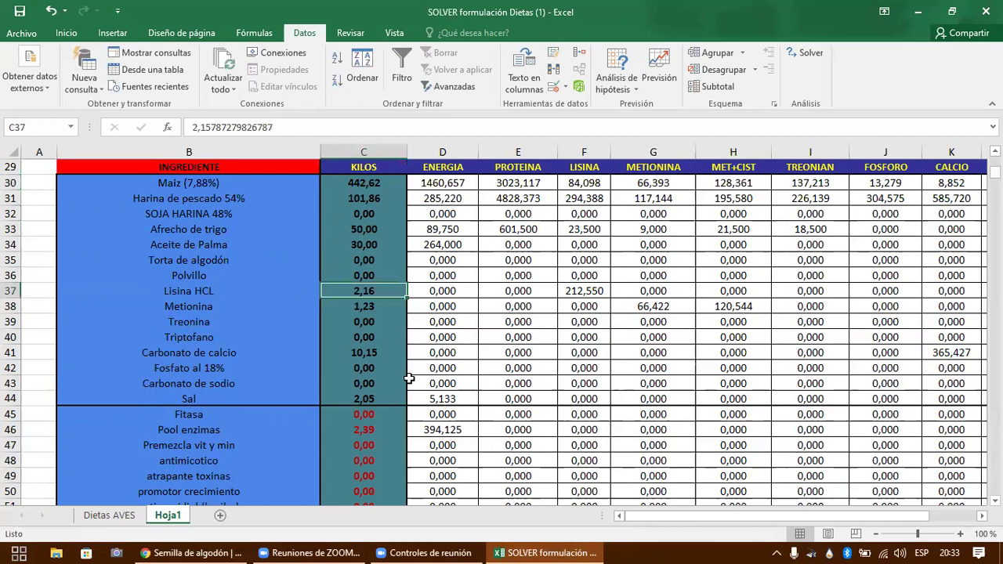
{"action": "key", "text": "Up"}
{"action": "key", "text": "Up"}
{"action": "key", "text": "Up"}
{"action": "key", "text": "Up"}
{"action": "key", "text": "Up"}
{"action": "key", "text": "Left"}
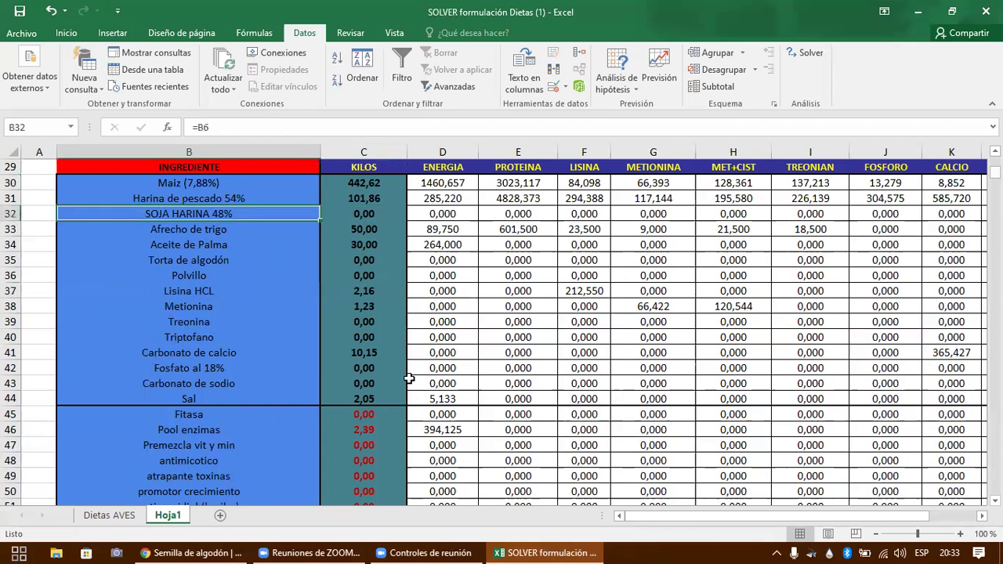
{"action": "key", "text": "Right"}
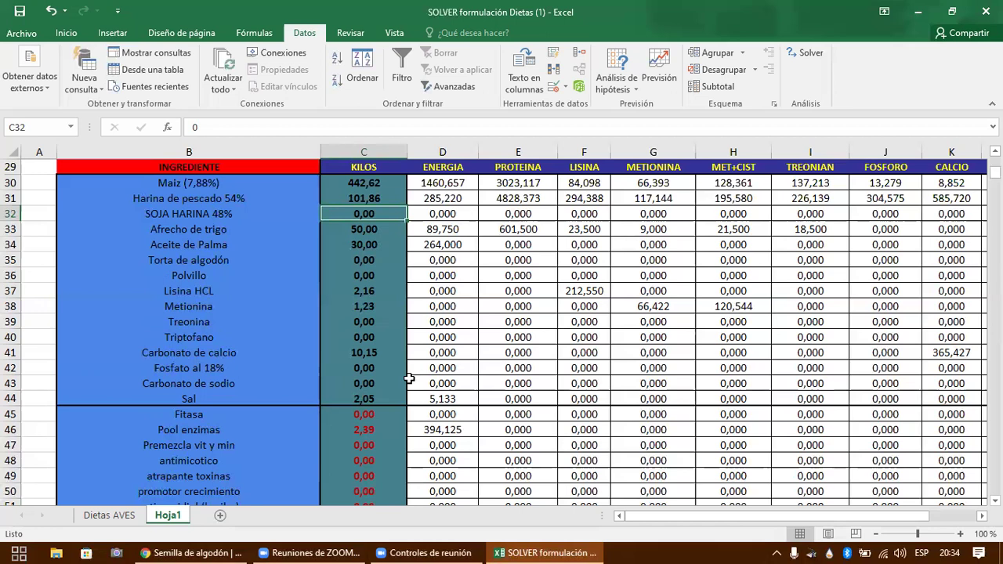
- Review the kilos column from the total in C52 up through the additives to Sal in C44
{"action": "key", "text": "ctrl+Down"}
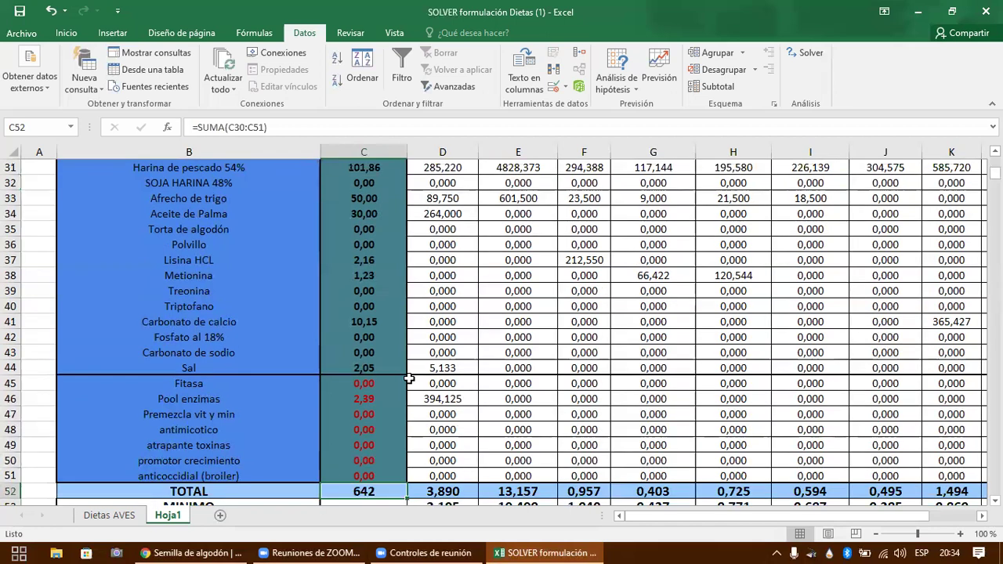
{"action": "key", "text": "Up"}
{"action": "key", "text": "Up"}
{"action": "key", "text": "Up"}
{"action": "key", "text": "Up"}
{"action": "key", "text": "Up"}
{"action": "key", "text": "Up"}
{"action": "key", "text": "Up"}
{"action": "key", "text": "Up"}
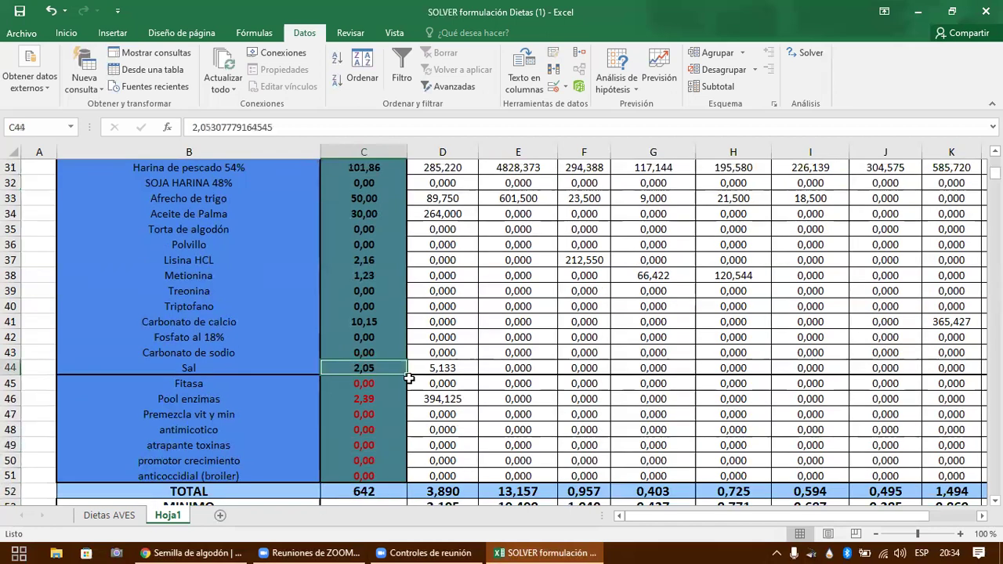
- Compare the Sal name in B44 with its kilos in C44
{"action": "key", "text": "Left"}
{"action": "key", "text": "Left"}
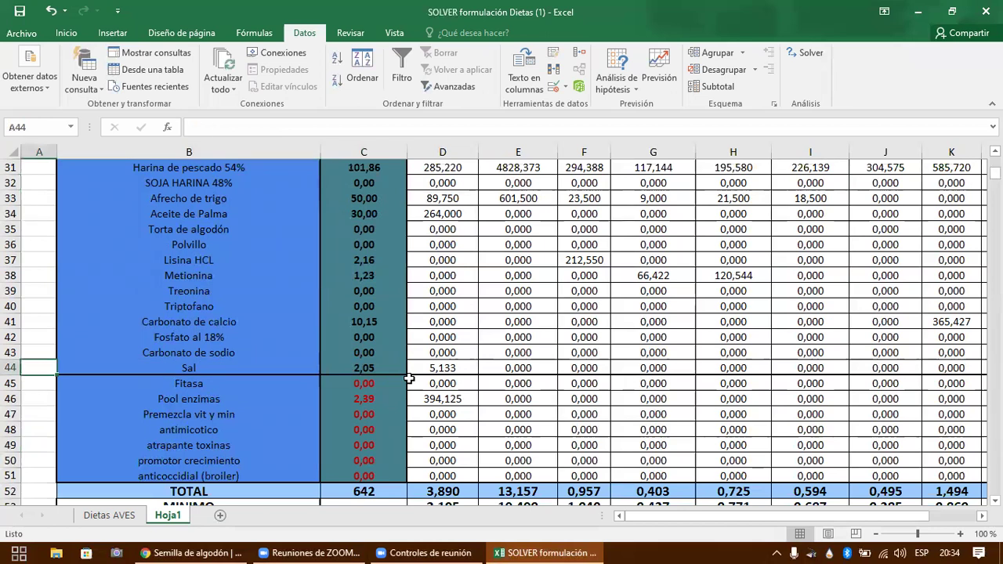
{"action": "key", "text": "Right"}
{"action": "key", "text": "Right"}
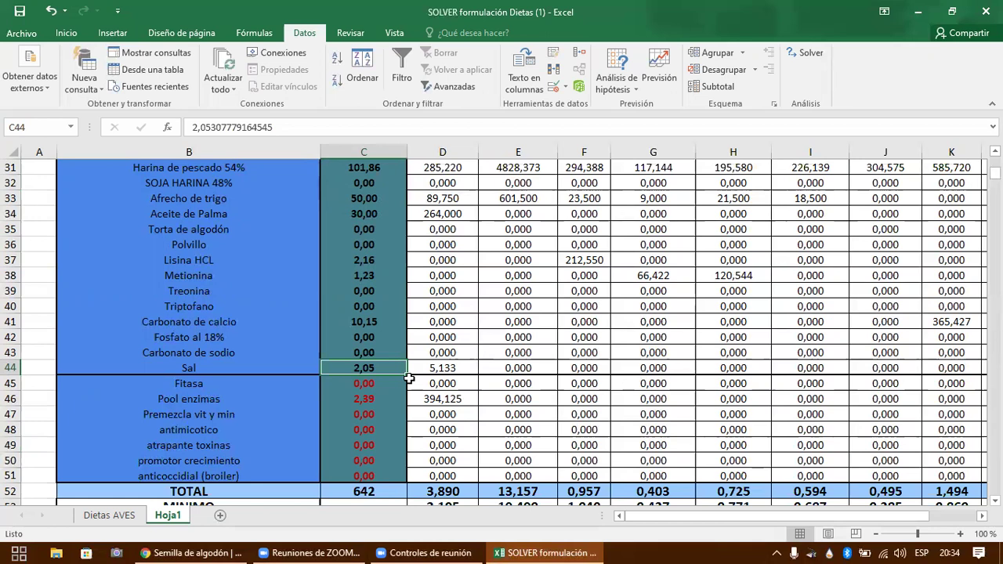
{"action": "key", "text": "Left"}
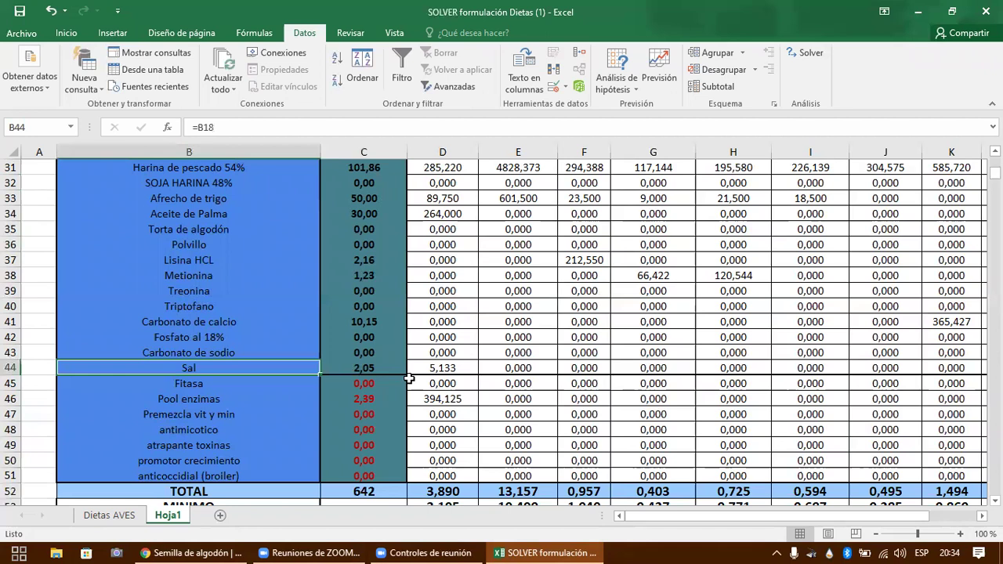
{"action": "key", "text": "Left"}
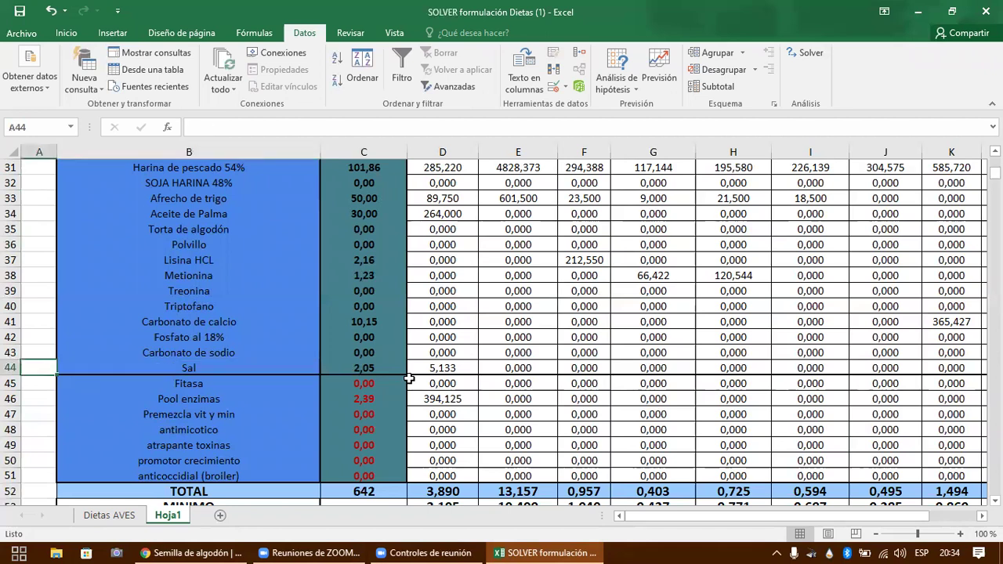
{"action": "key", "text": "Right"}
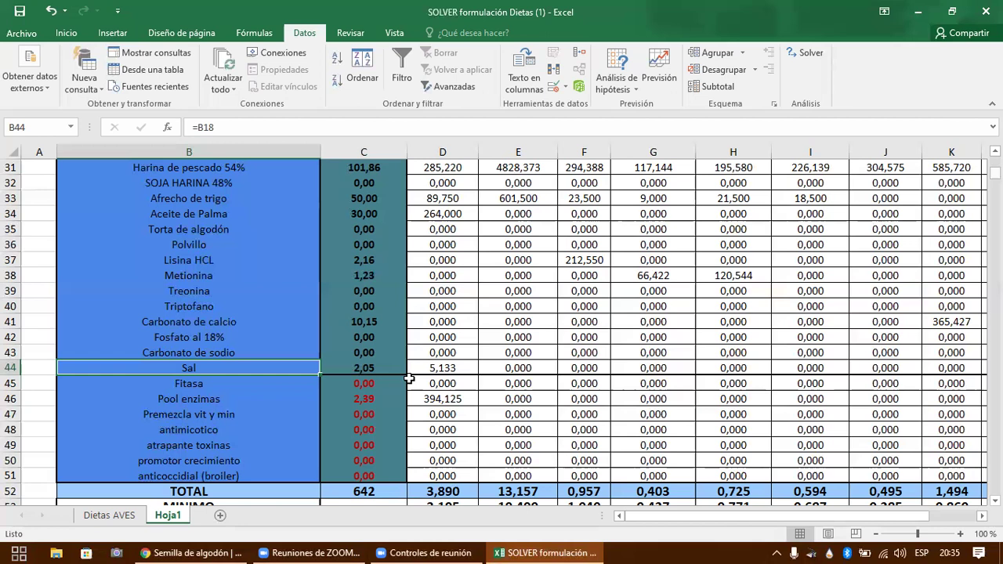
- Review the additive names in column B from Fitasa in B45 down to anticoccidial (broiler) in B51, including its kilos cell
{"action": "key", "text": "Up"}
{"action": "key", "text": "Down"}
{"action": "key", "text": "Down"}
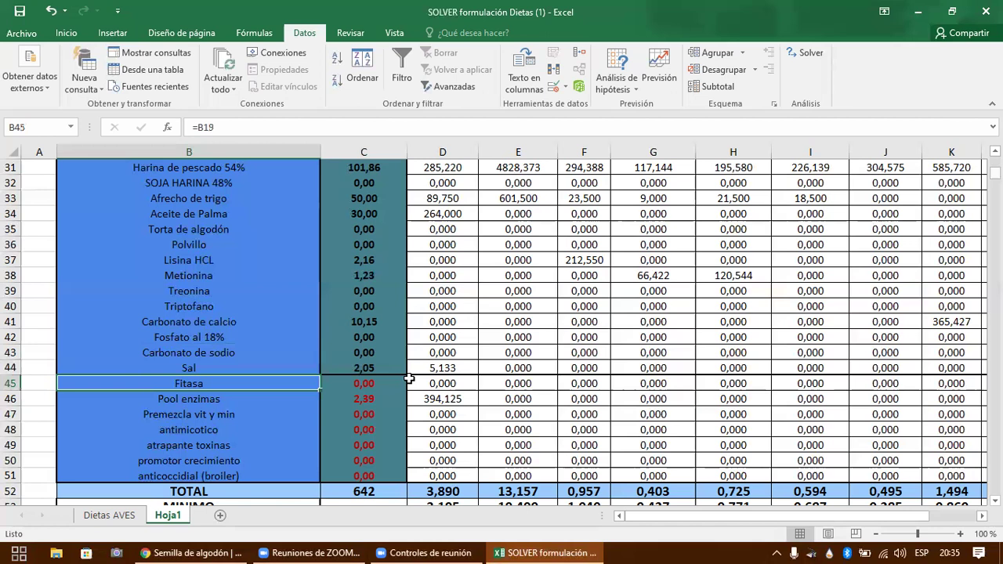
{"action": "key", "text": "Down"}
{"action": "key", "text": "Down"}
{"action": "key", "text": "Down"}
{"action": "key", "text": "Down"}
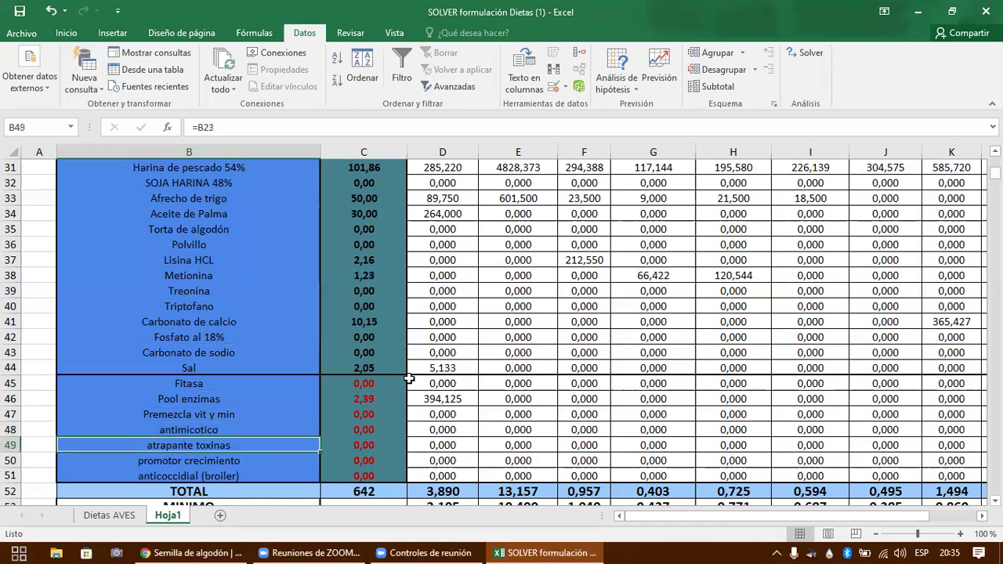
{"action": "key", "text": "Down"}
{"action": "key", "text": "Down"}
{"action": "key", "text": "Right"}
{"action": "key", "text": "Left"}
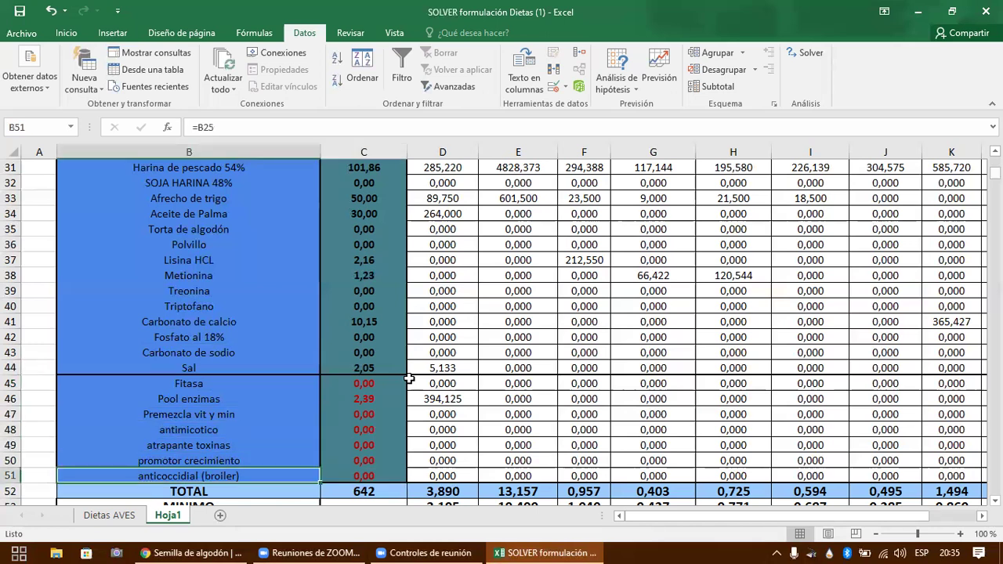
- Review the additives from MINIMO back up to Pool enzimas and select the additive names in B45:B51
{"action": "key", "text": "Down"}
{"action": "key", "text": "Down"}
{"action": "key", "text": "Up"}
{"action": "key", "text": "Up"}
{"action": "key", "text": "Up"}
{"action": "key", "text": "Up"}
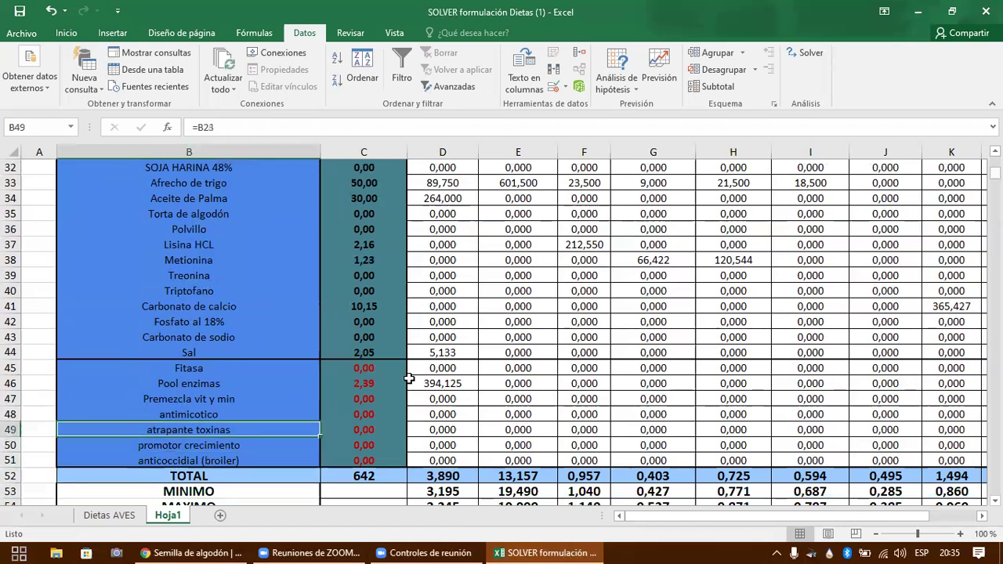
{"action": "key", "text": "Up"}
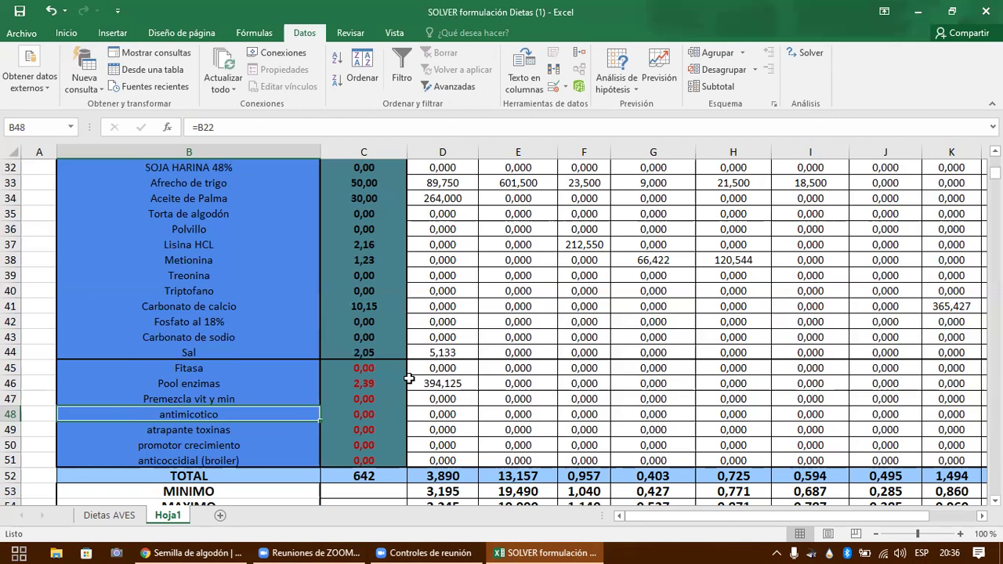
{"action": "key", "text": "Up"}
{"action": "key", "text": "Return"}
{"action": "key", "text": "shift+Return"}
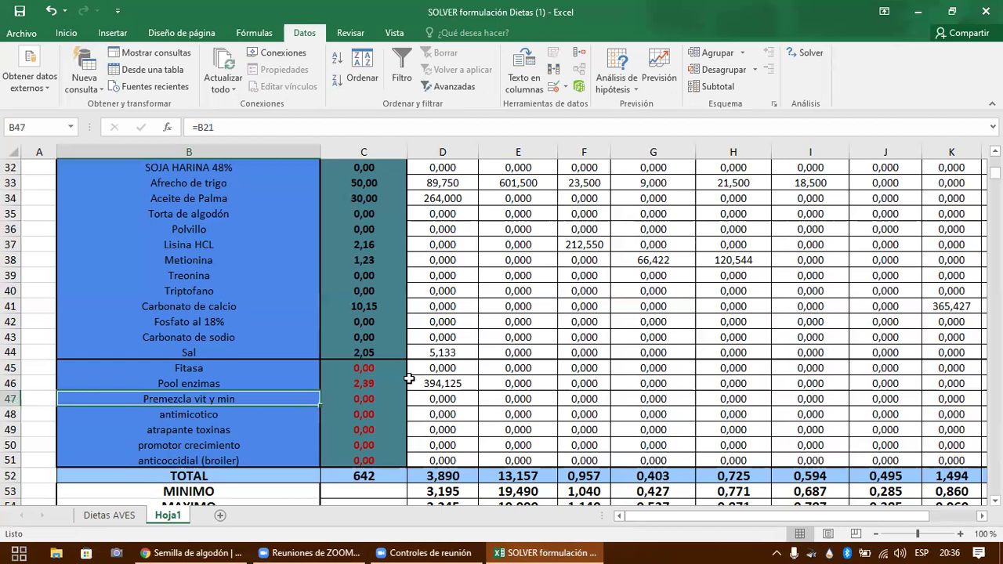
{"action": "key", "text": "Up"}
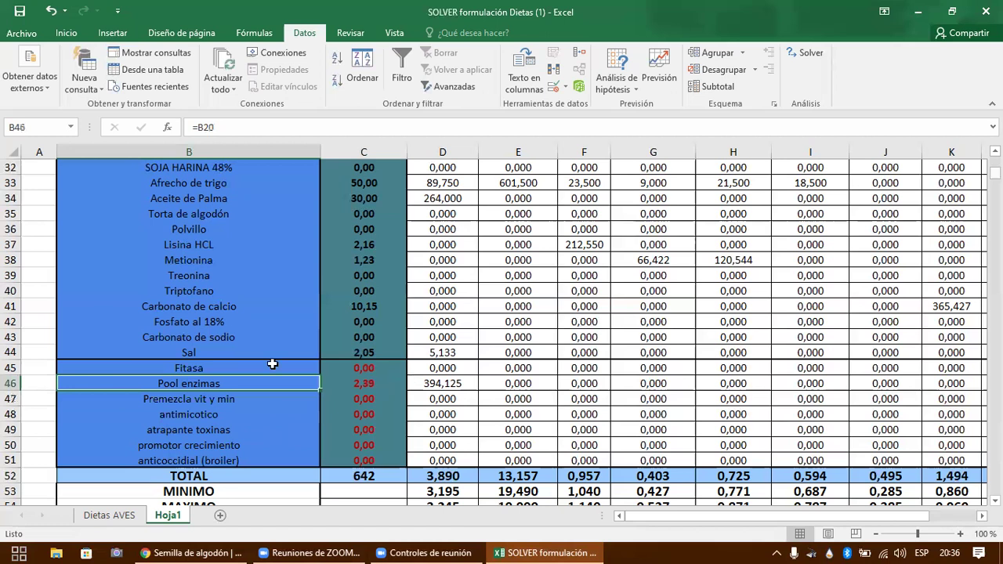
{"action": "left_click", "coordinate": [223, 364]}
{"action": "left_click", "coordinate": [230, 460], "text": "shift"}
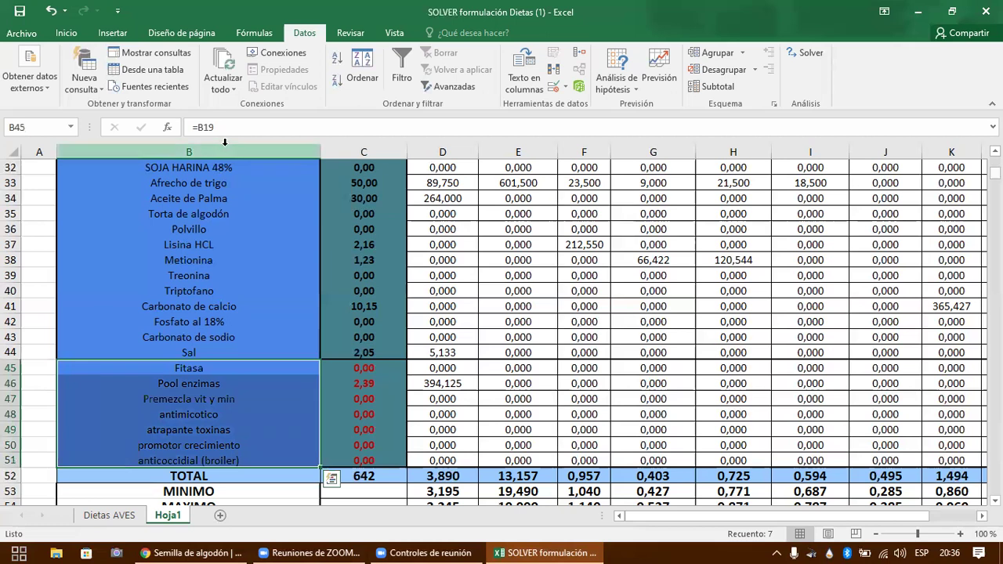
- Left-align the whole of column B and narrow the column to fit the ingredient names
{"action": "left_click", "coordinate": [225, 142]}
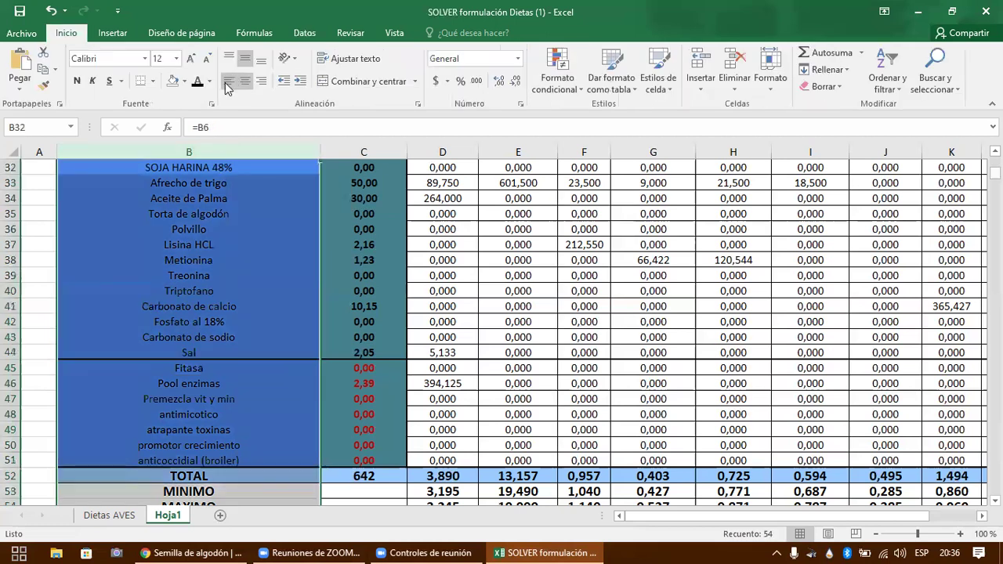
{"action": "left_click", "coordinate": [228, 80]}
{"action": "left_click", "coordinate": [219, 275]}
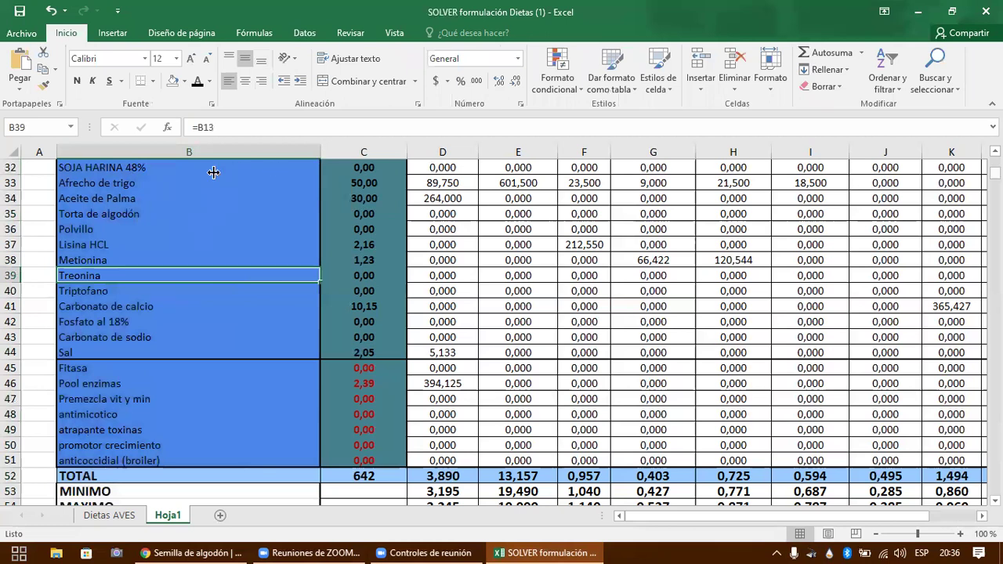
{"action": "left_click", "coordinate": [129, 200]}
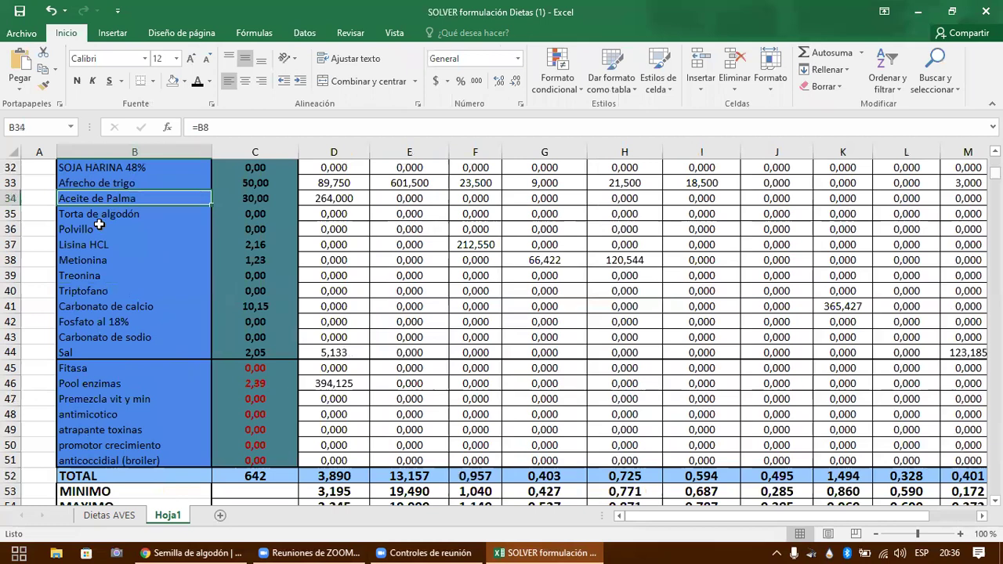
- Review the ingredient maximum limits in row 57 from MAIZ across to AC. PALMA and return to the MAXIMO label
{"action": "key", "text": "ctrl+Down"}
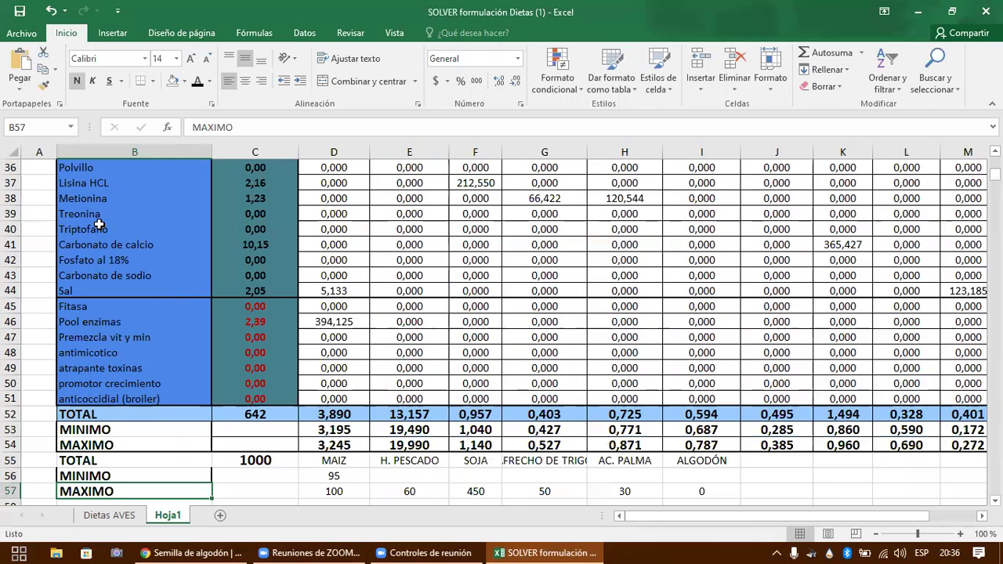
{"action": "key", "text": "Down"}
{"action": "key", "text": "Up"}
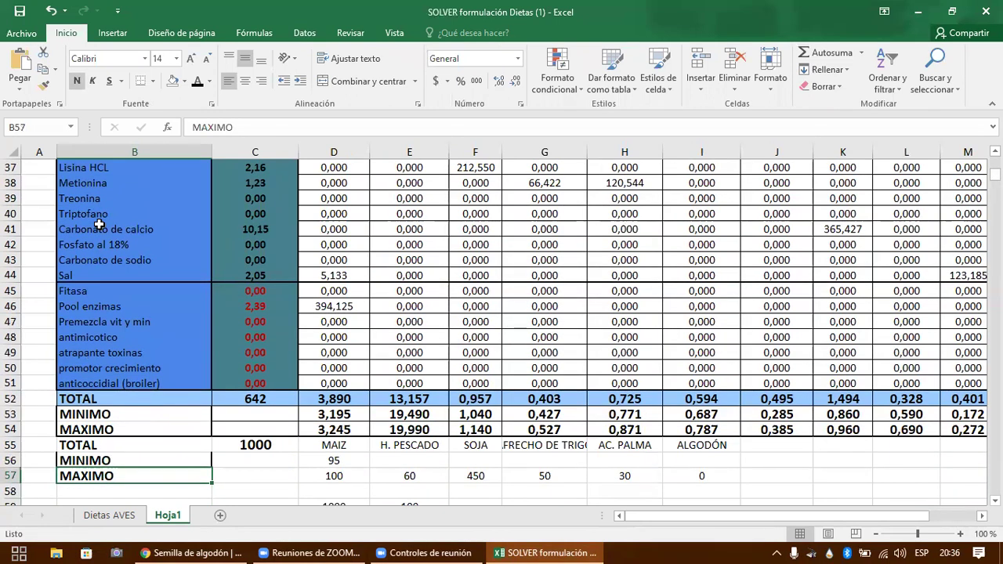
{"action": "key", "text": "Right"}
{"action": "key", "text": "Right"}
{"action": "key", "text": "Right"}
{"action": "key", "text": "Right"}
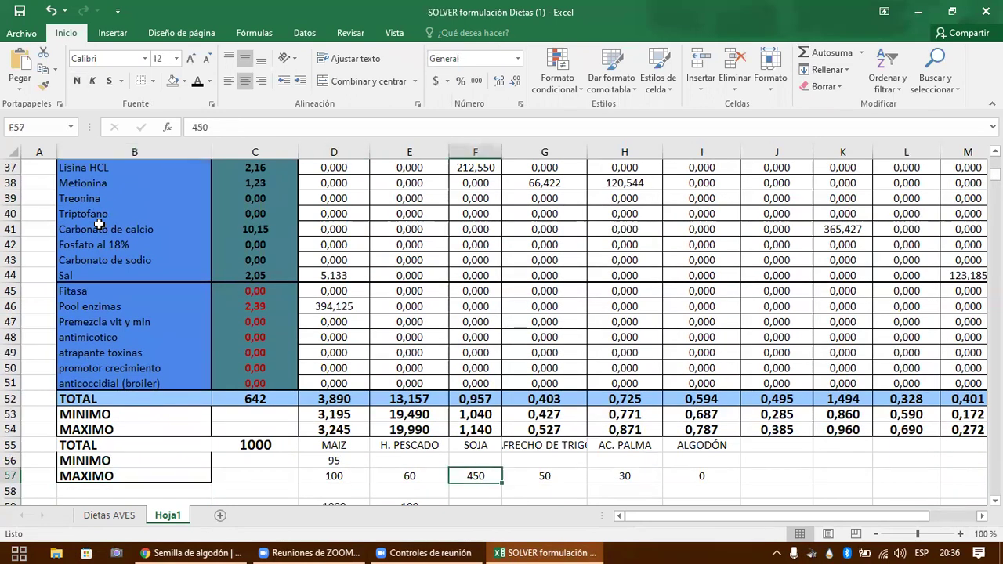
{"action": "key", "text": "Right"}
{"action": "key", "text": "Right"}
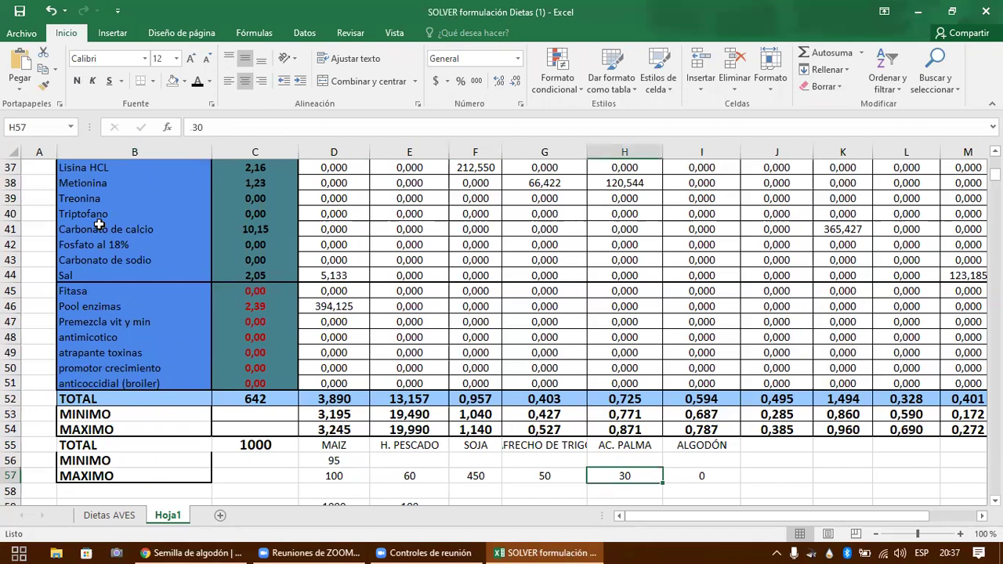
{"action": "key", "text": "Home"}
{"action": "key", "text": "Right"}
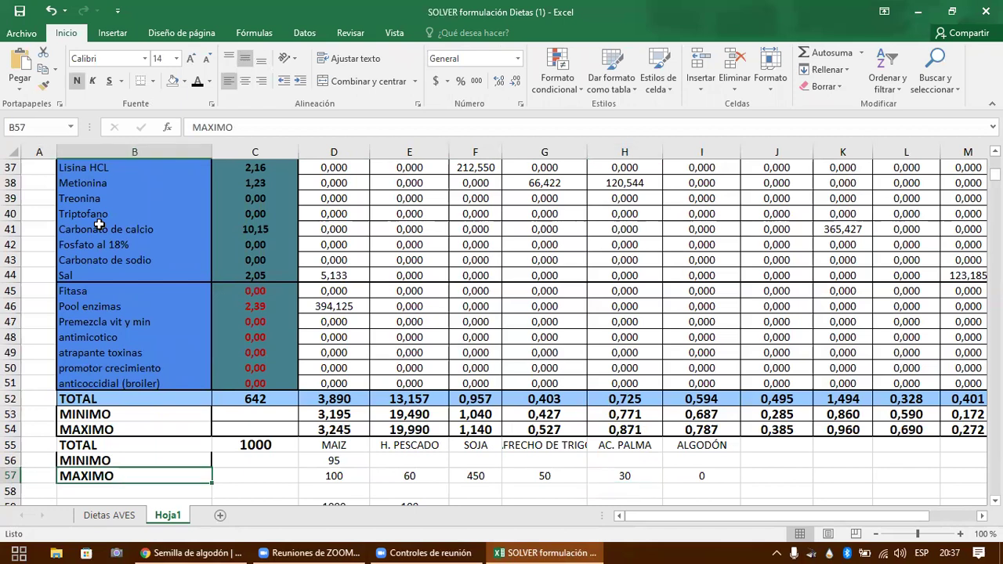
- Center the INGREDIENTE heading in B29
{"action": "key", "text": "ctrl+Up"}
{"action": "key", "text": "Up"}
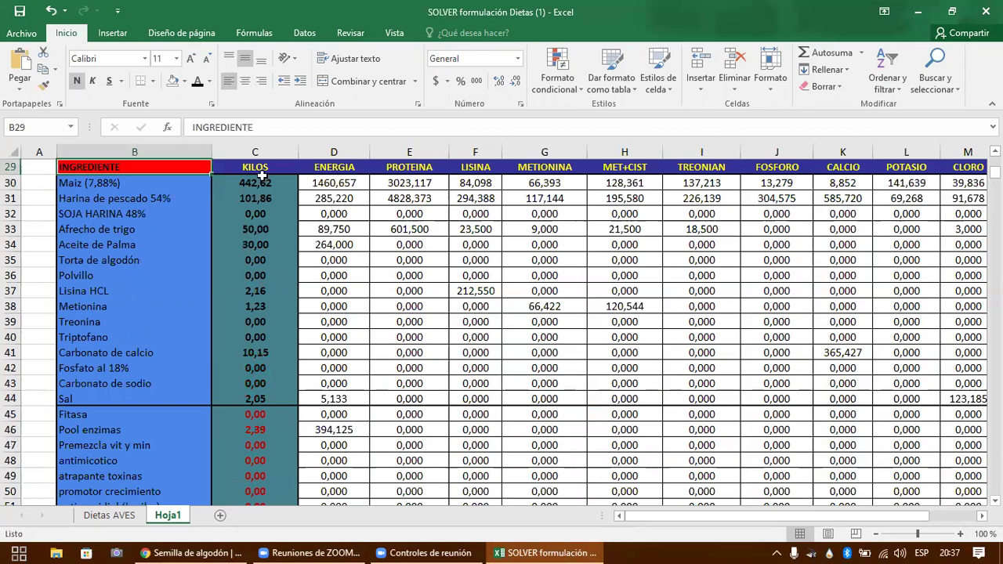
{"action": "key", "text": "alt+h"}
{"action": "key", "text": "a"}
{"action": "key", "text": "c"}
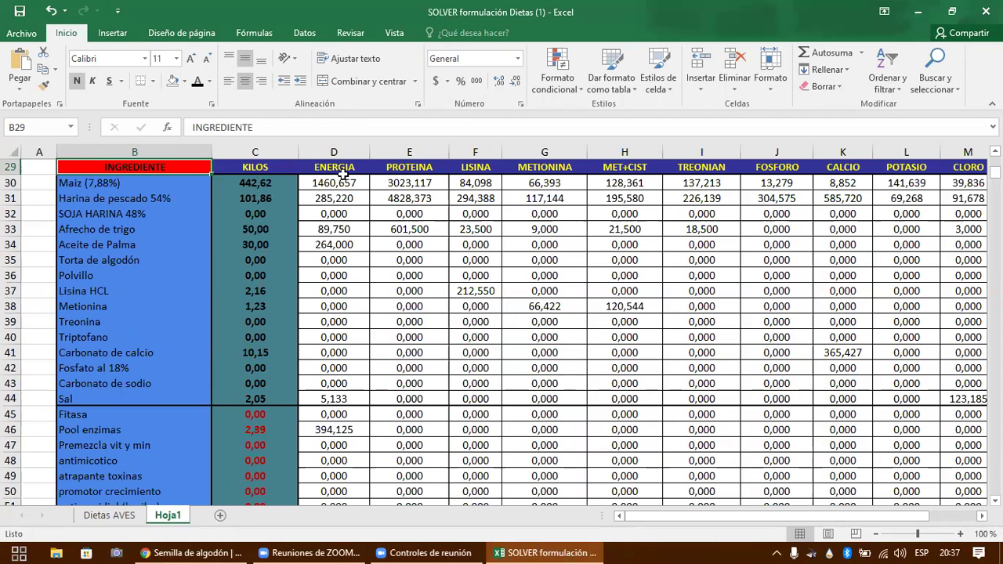
- Review the nutrient headings in row 29 around LISINA and back through ENERGIA to the INGREDIENTE heading
{"action": "left_click", "coordinate": [485, 165]}
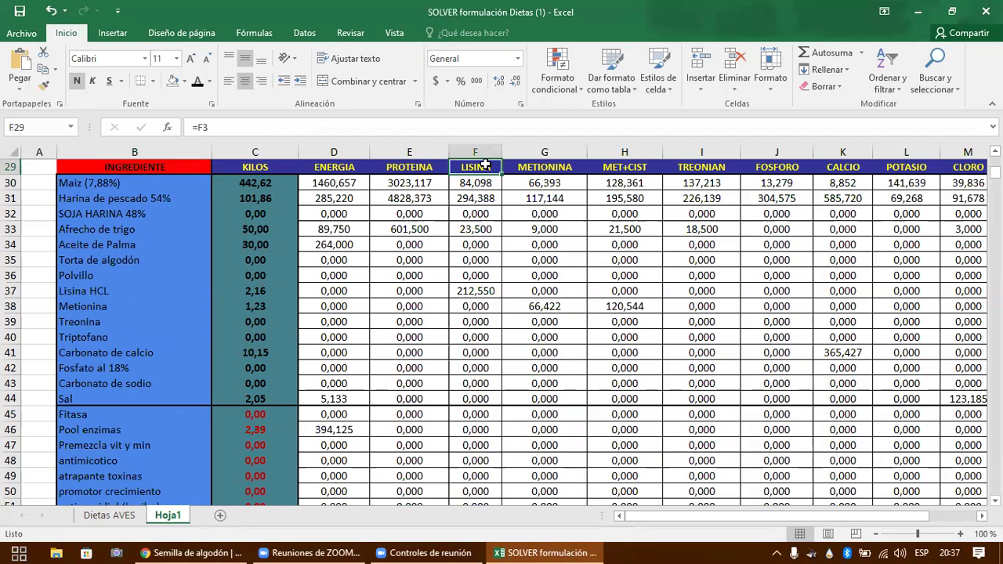
{"action": "key", "text": "Right"}
{"action": "key", "text": "Left"}
{"action": "key", "text": "Left"}
{"action": "key", "text": "Left"}
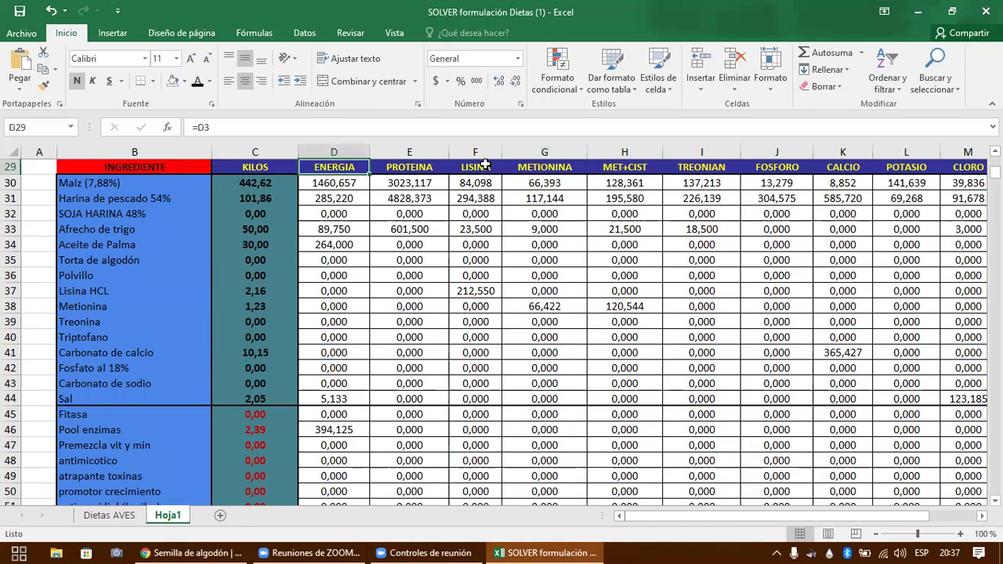
{"action": "key", "text": "Left"}
{"action": "key", "text": "Left"}
- Review the ingredient names in column B from Maiz in B30 down to Metionina in B38
{"action": "key", "text": "Down"}
{"action": "key", "text": "Down"}
{"action": "key", "text": "Down"}
{"action": "key", "text": "Down"}
{"action": "key", "text": "Down"}
{"action": "key", "text": "Down"}
{"action": "key", "text": "Down"}
{"action": "key", "text": "Down"}
{"action": "key", "text": "Down"}
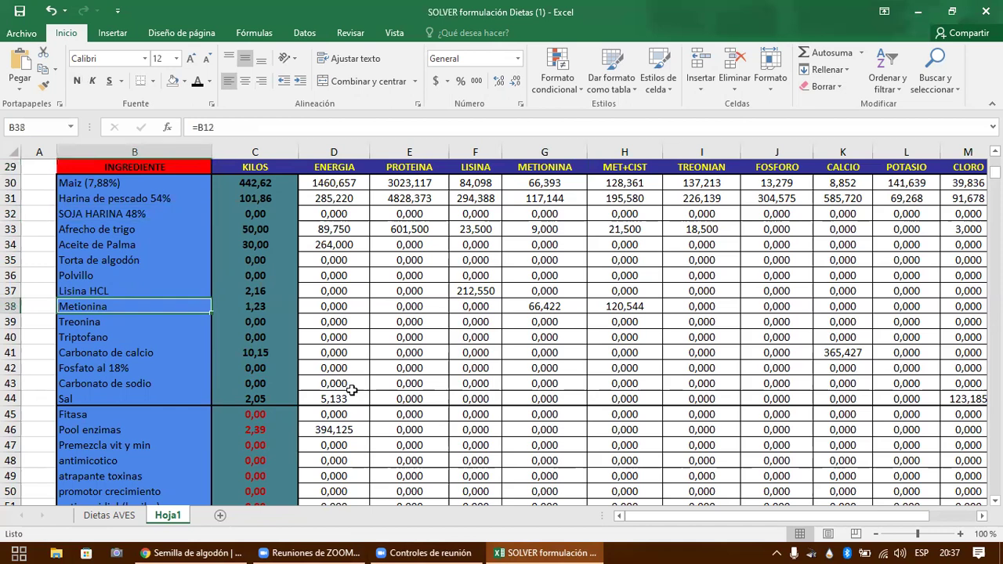
- Switch to Chrome and view the maximum incorporation limits on the FEDNA Semilla de algodón page
{"action": "left_click", "coordinate": [202, 546]}
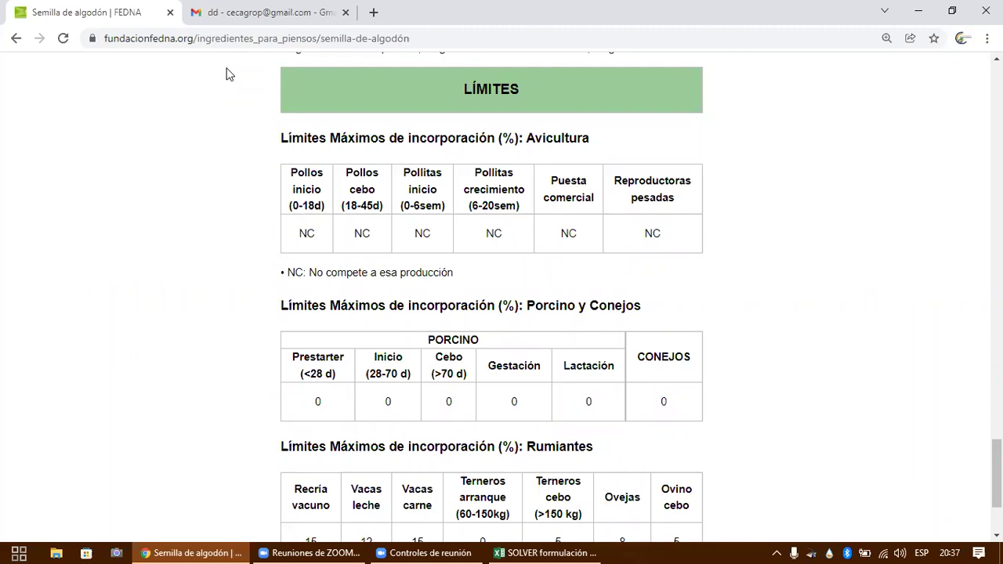
- Search Google for "aminoacidos esenciales+MERCADO"
{"action": "left_click", "coordinate": [169, 47]}
{"action": "type", "text": "AMINOACI"}
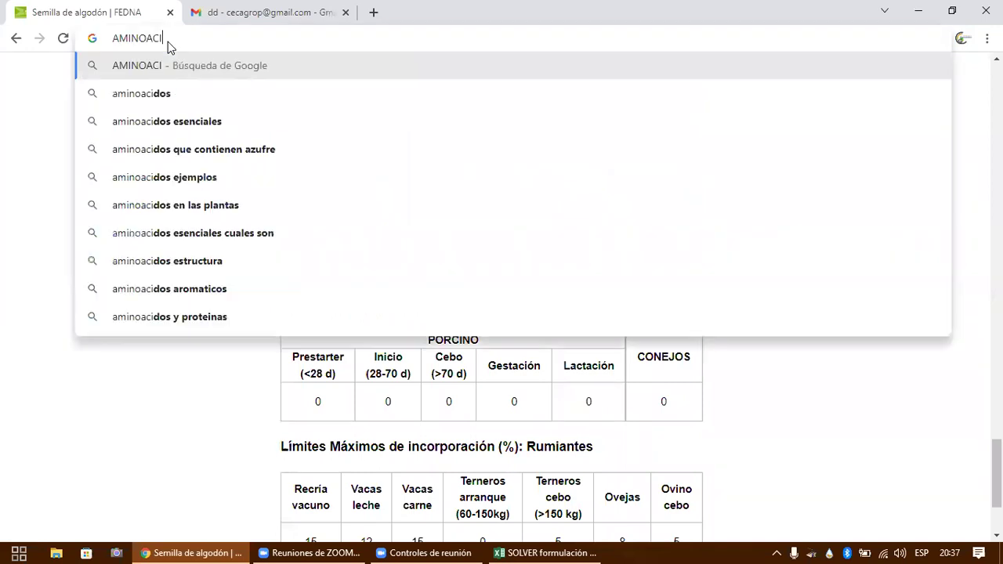
{"action": "key", "text": "Down"}
{"action": "key", "text": "Down"}
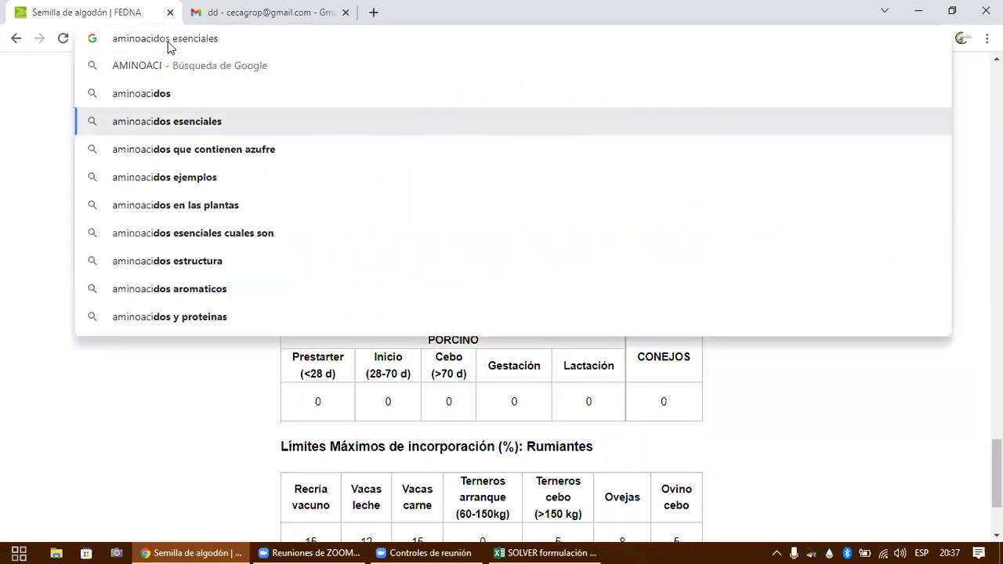
{"action": "type", "text": "+MER"}
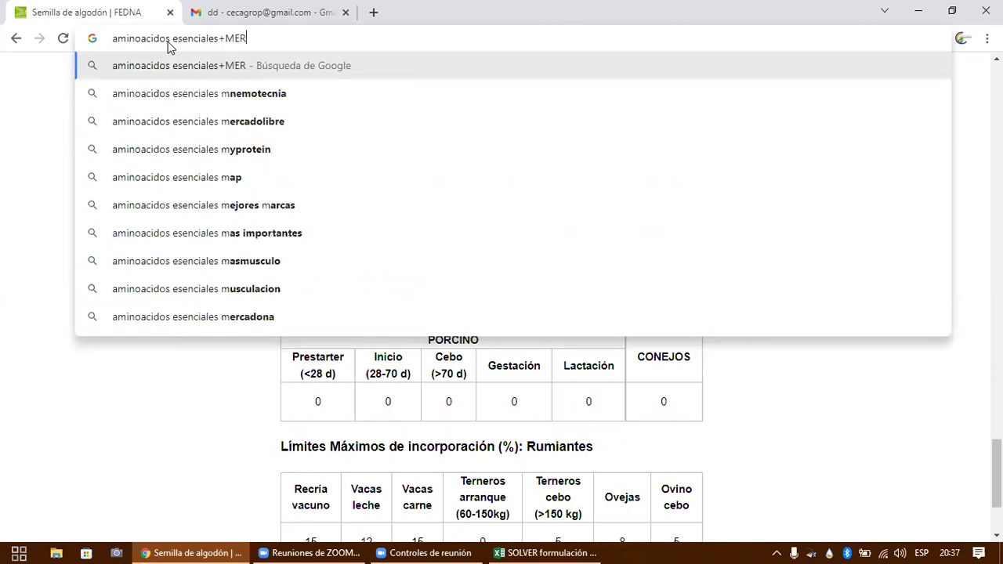
{"action": "type", "text": "CADO"}
{"action": "key", "text": "Return"}
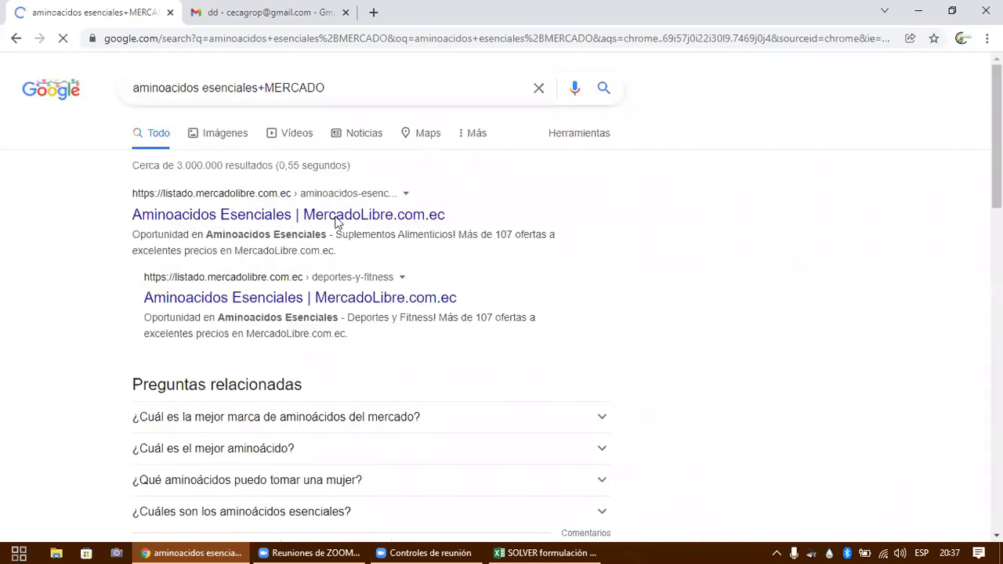
- Change the Google search to "aminoacidos esenciales PARA ANIMALES"
{"action": "left_click", "coordinate": [334, 93]}
{"action": "key", "text": "BackSpace"}
{"action": "key", "text": "BackSpace"}
{"action": "key", "text": "BackSpace"}
{"action": "key", "text": "BackSpace"}
{"action": "key", "text": "BackSpace"}
{"action": "key", "text": "BackSpace"}
{"action": "key", "text": "BackSpace"}
{"action": "key", "text": "BackSpace"}
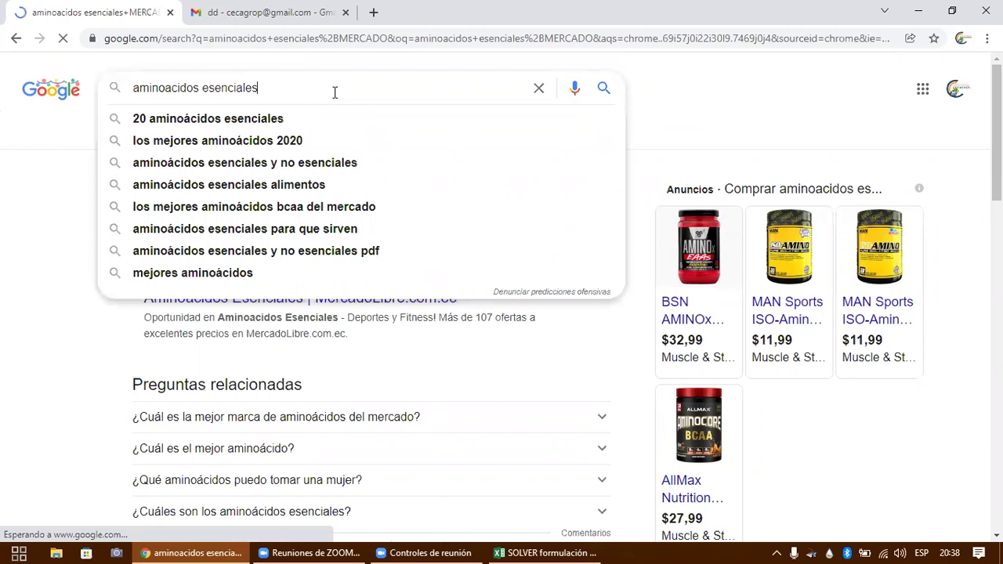
{"action": "type", "text": "PARA "}
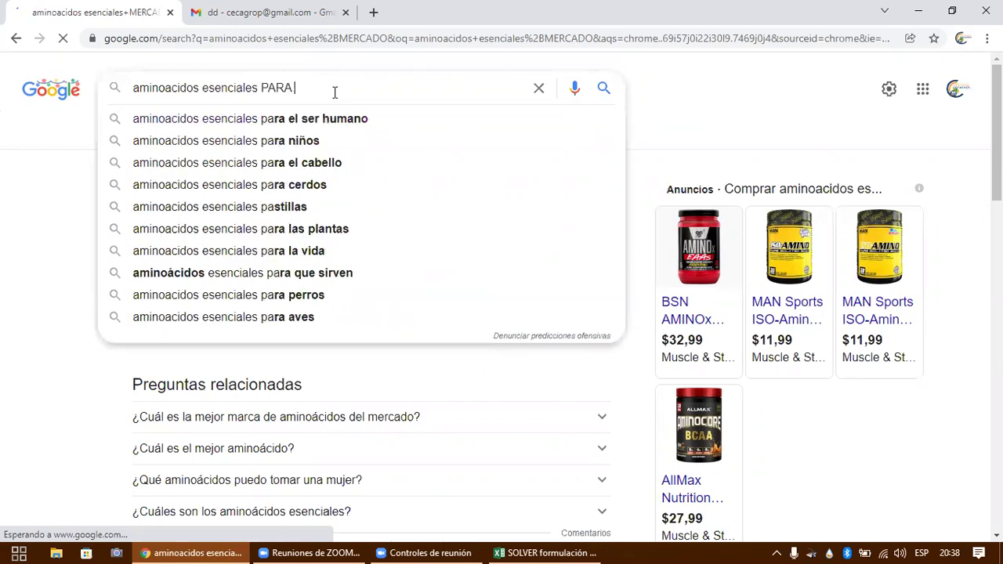
{"action": "type", "text": "ANIMALES"}
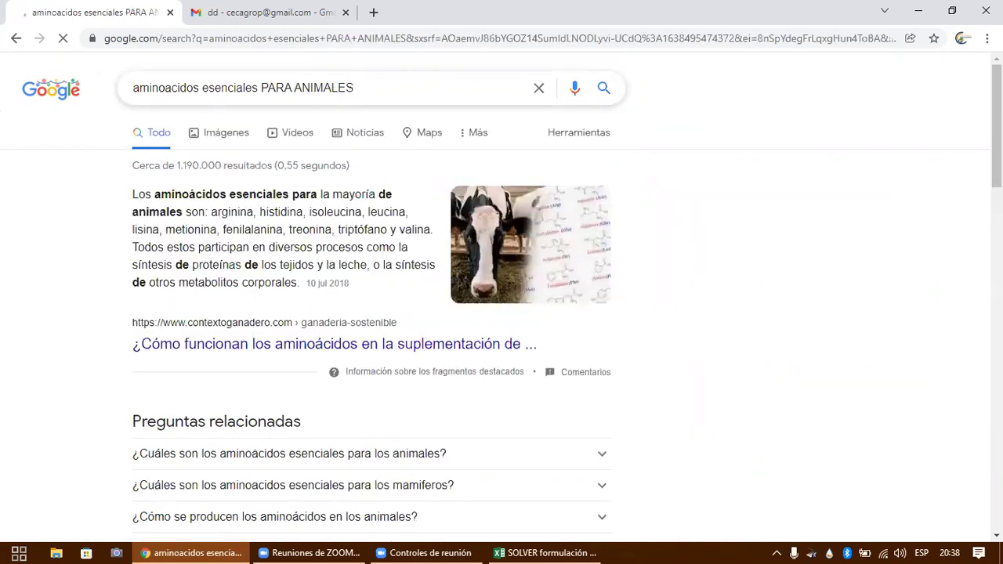
- Look through the search results and open Evonik's AMINOÁCIDOS PARA NUTRICIÓN ANIMAL page
{"action": "scroll", "coordinate": [501, 298], "scroll_direction": "down", "scroll_amount": 3}
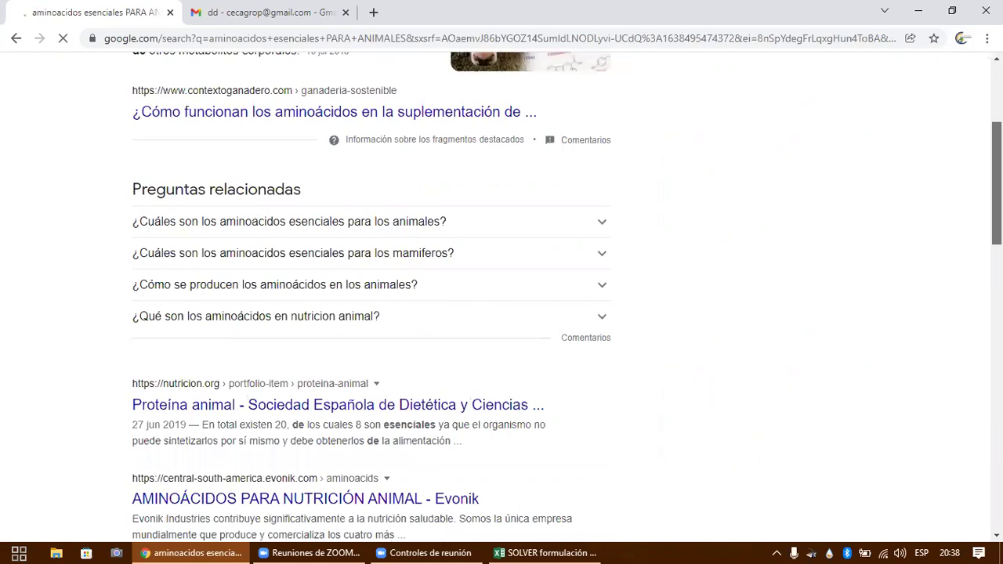
{"action": "scroll", "coordinate": [502, 297], "scroll_direction": "down", "scroll_amount": 2}
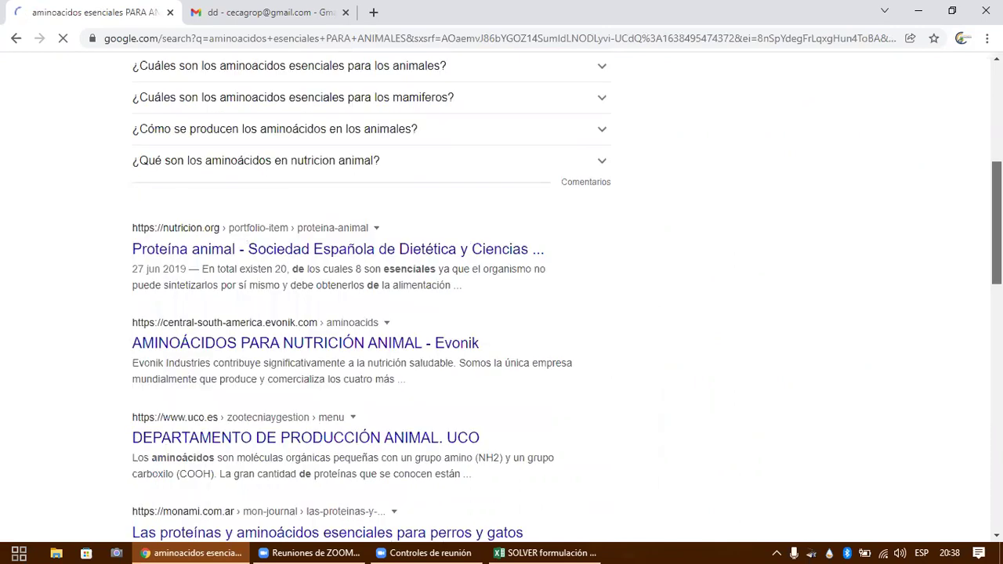
{"action": "scroll", "coordinate": [501, 301], "scroll_direction": "down", "scroll_amount": 1}
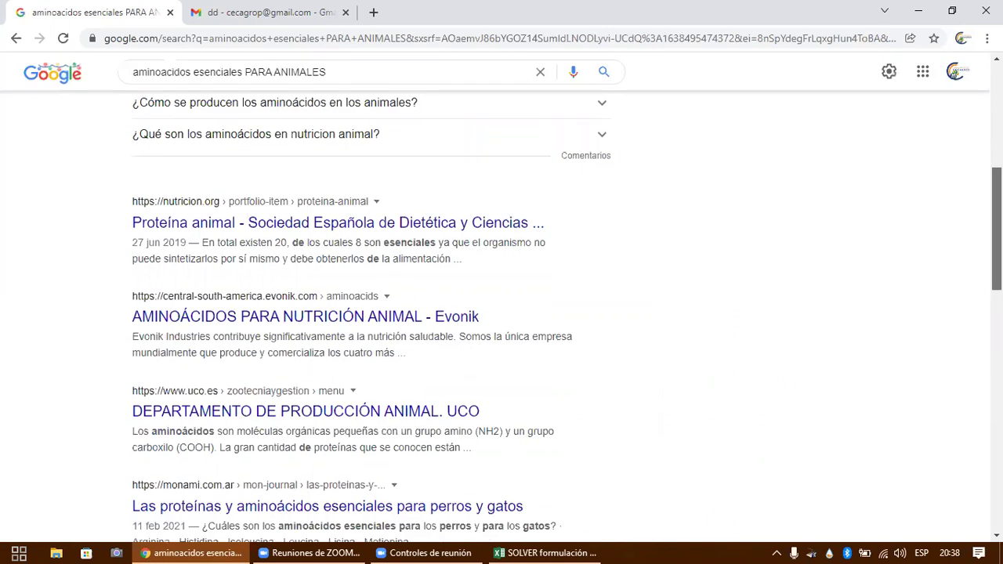
{"action": "scroll", "coordinate": [501, 313], "scroll_direction": "down", "scroll_amount": 3}
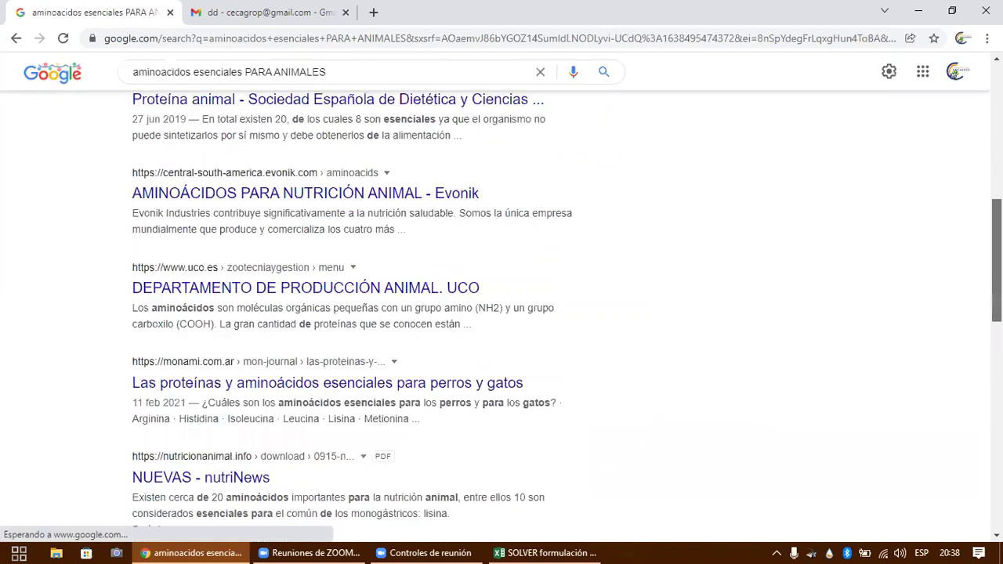
{"action": "scroll", "coordinate": [556, 196], "scroll_direction": "down", "scroll_amount": 1}
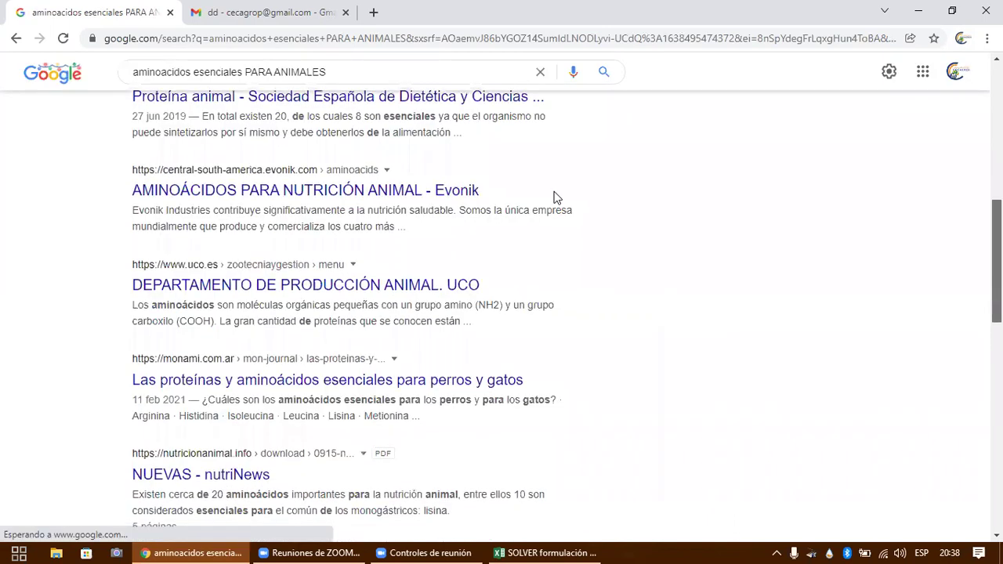
{"action": "left_click", "coordinate": [455, 191]}
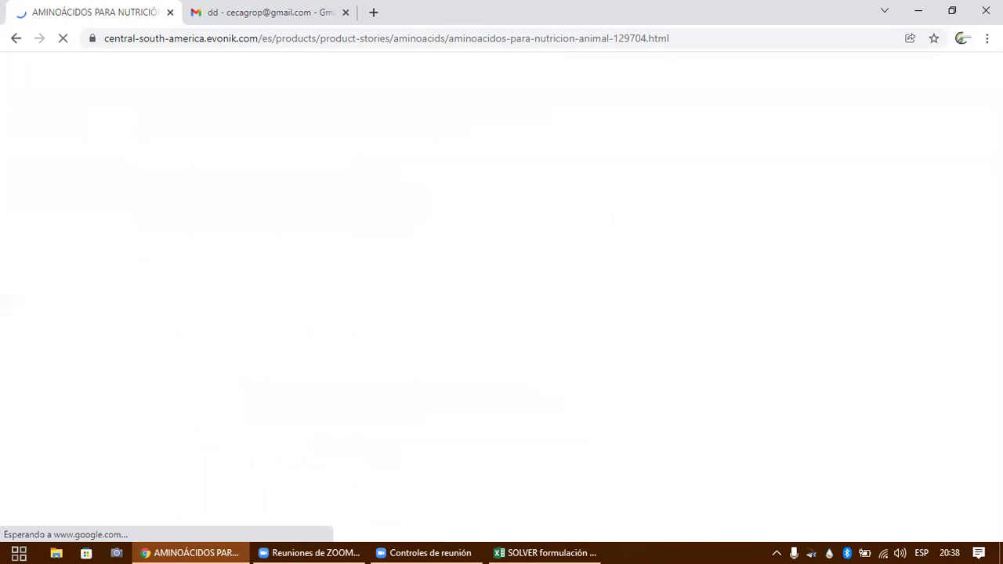
- Read the Evonik article on amino acids for animal nutrition, then follow its Aminoácidos para nutrición animal breadcrumb link
{"action": "scroll", "coordinate": [501, 298], "scroll_direction": "down", "scroll_amount": 3}
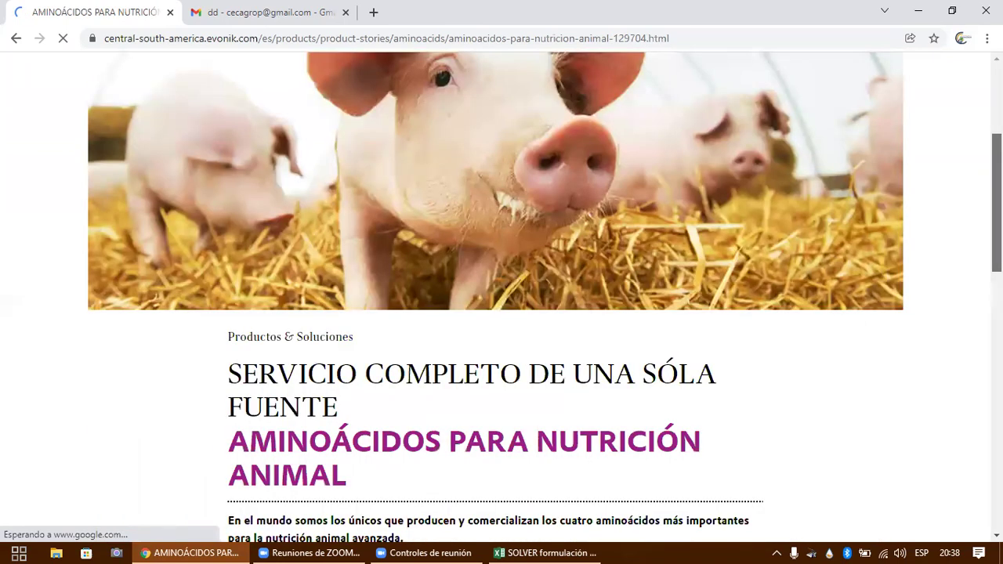
{"action": "scroll", "coordinate": [501, 298], "scroll_direction": "down", "scroll_amount": 3}
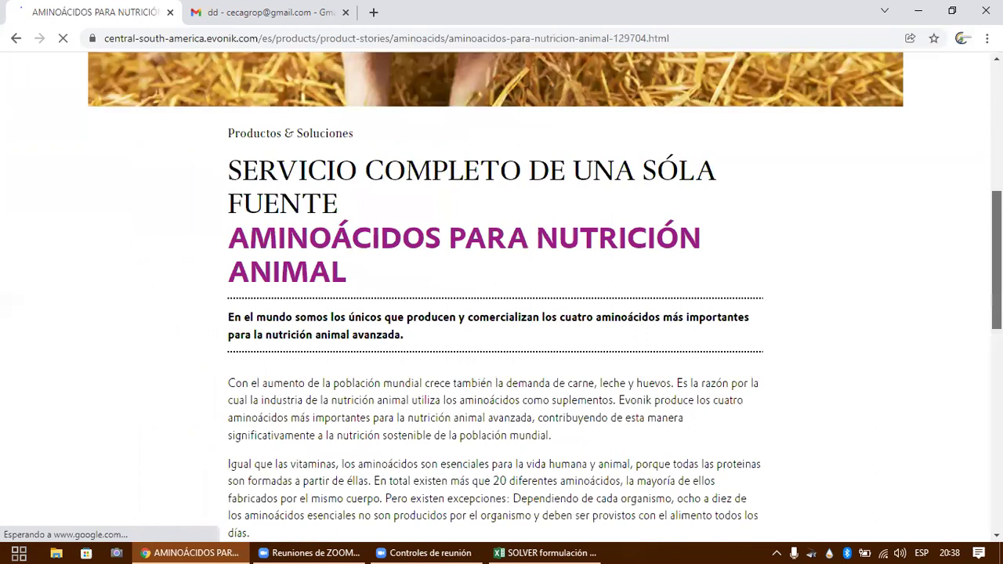
{"action": "scroll", "coordinate": [501, 297], "scroll_direction": "down", "scroll_amount": 1}
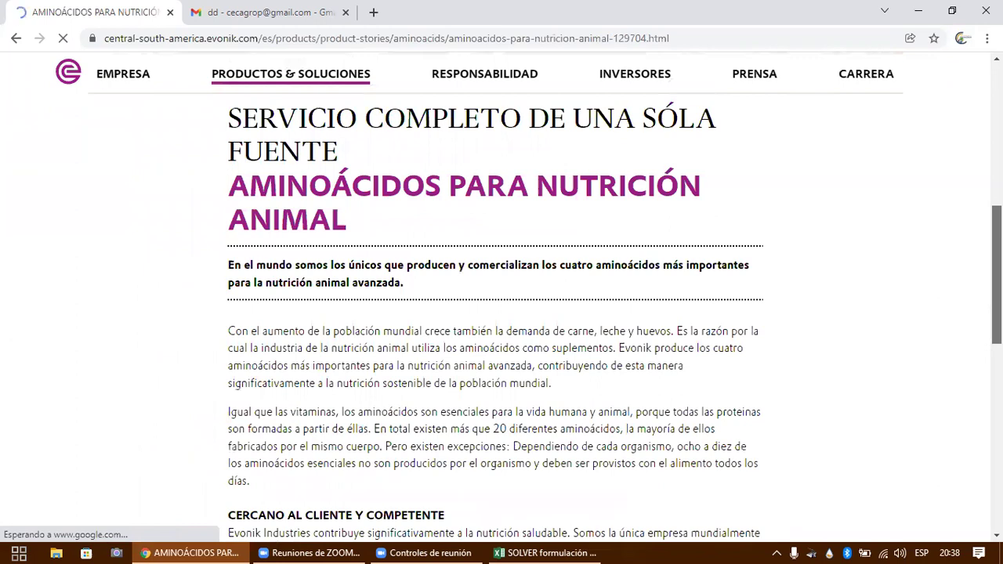
{"action": "scroll", "coordinate": [501, 313], "scroll_direction": "down", "scroll_amount": 5}
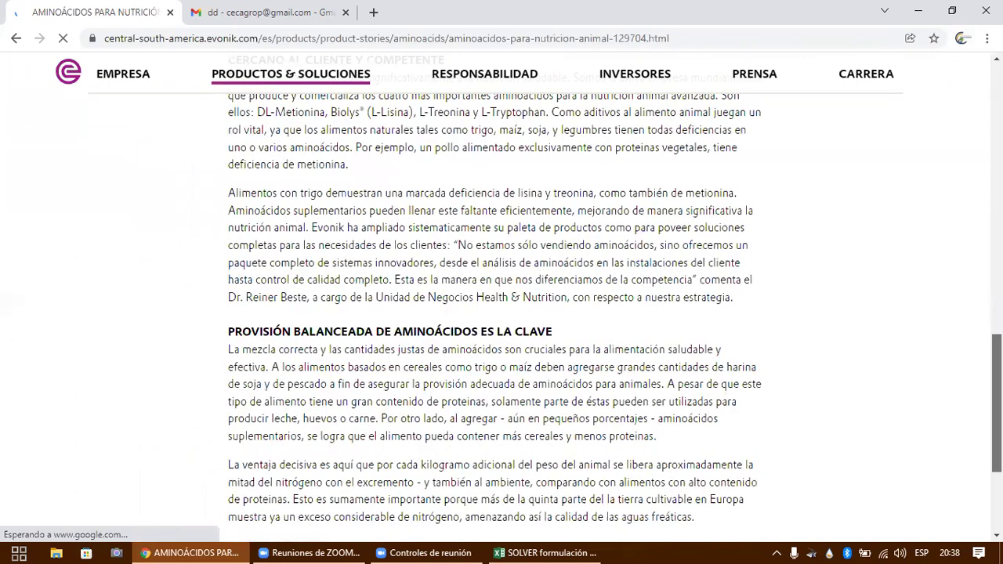
{"action": "scroll", "coordinate": [761, 369], "scroll_direction": "down", "scroll_amount": 2}
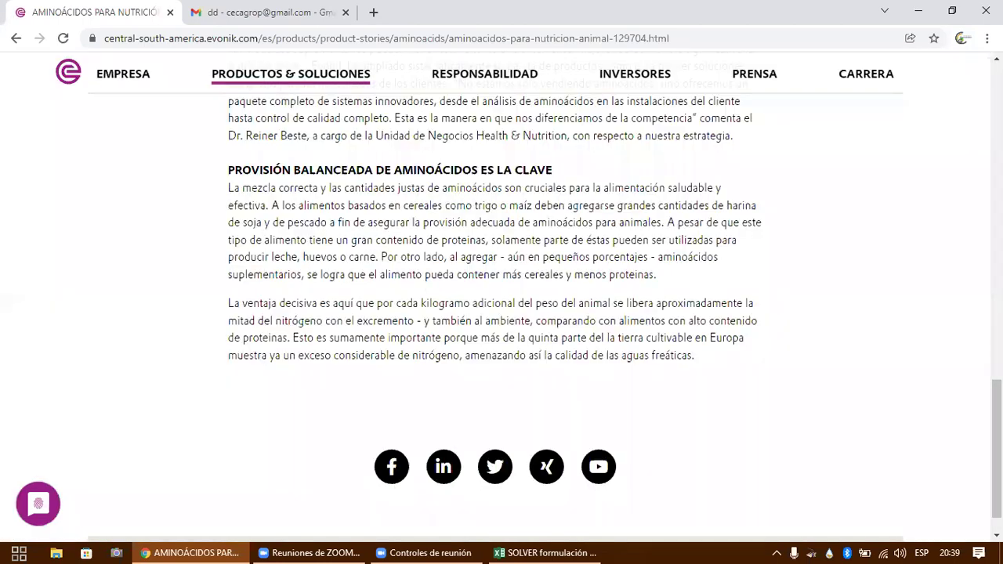
{"action": "scroll", "coordinate": [997, 439], "scroll_direction": "up", "scroll_amount": 3}
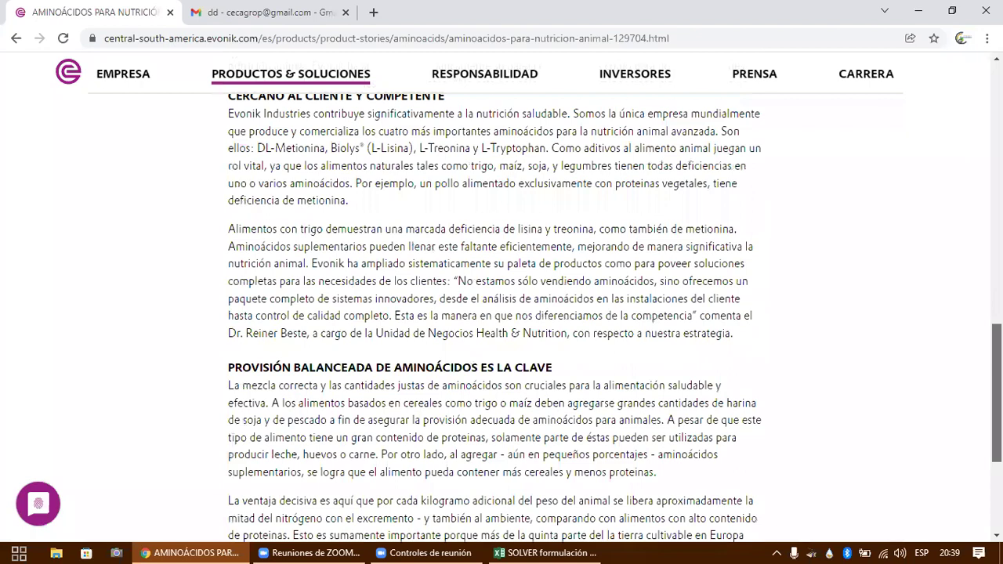
{"action": "scroll", "coordinate": [874, 108], "scroll_direction": "up", "scroll_amount": 10}
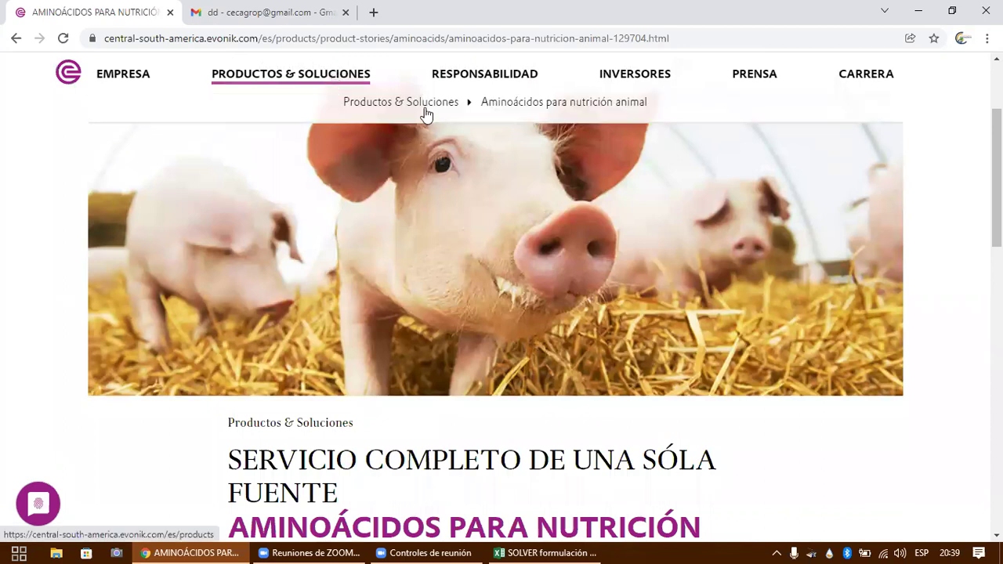
{"action": "left_click", "coordinate": [514, 110]}
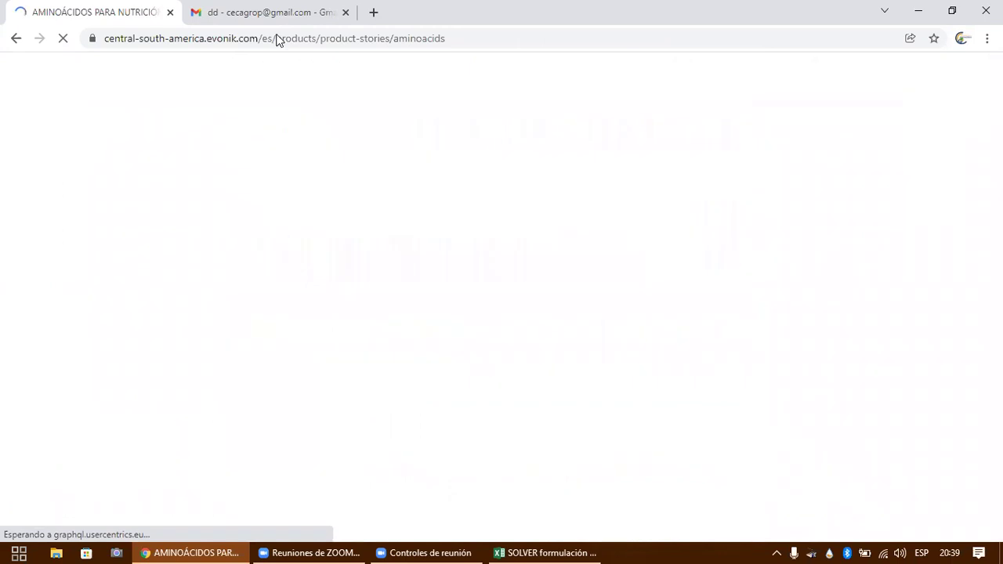
- Search Google for "AMINOacidos esenciales PARA ANIMALES+ECUADOR" in the browser tab that holds Gmail
{"action": "key", "text": "ctrl+Tab"}
{"action": "left_click", "coordinate": [278, 38]}
{"action": "type", "text": "AMINO"}
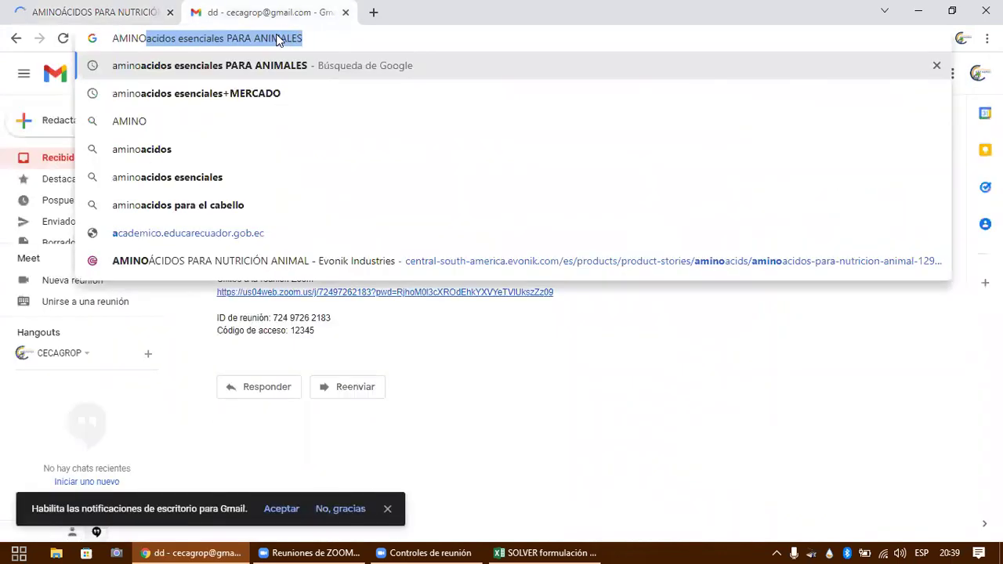
{"action": "key", "text": "Right"}
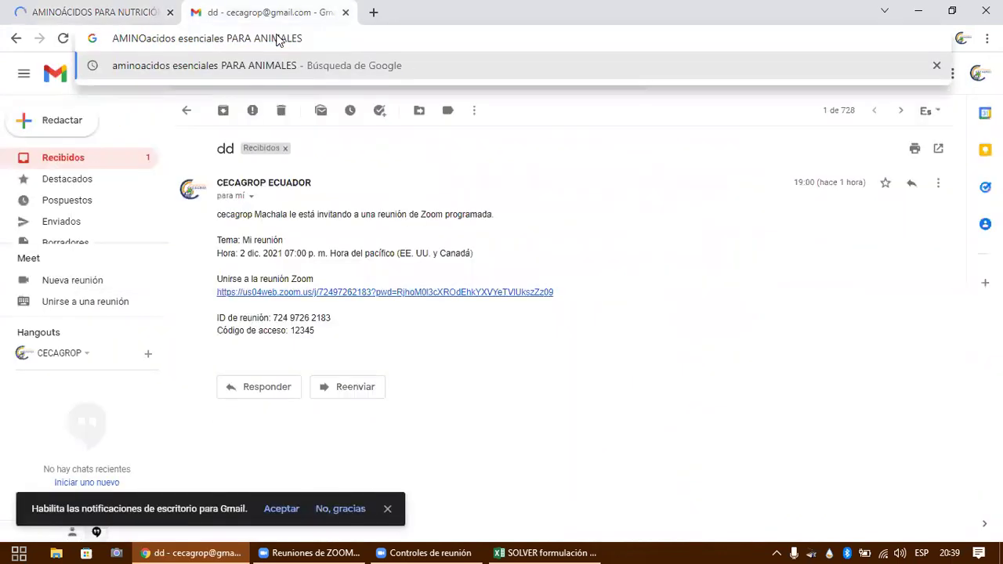
{"action": "type", "text": "+ECUADOR"}
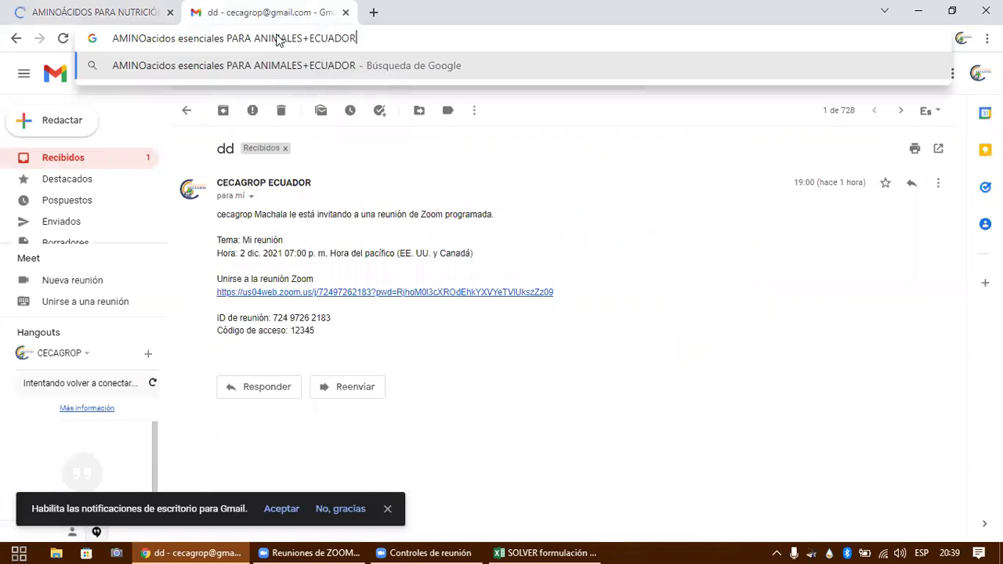
{"action": "key", "text": "Return"}
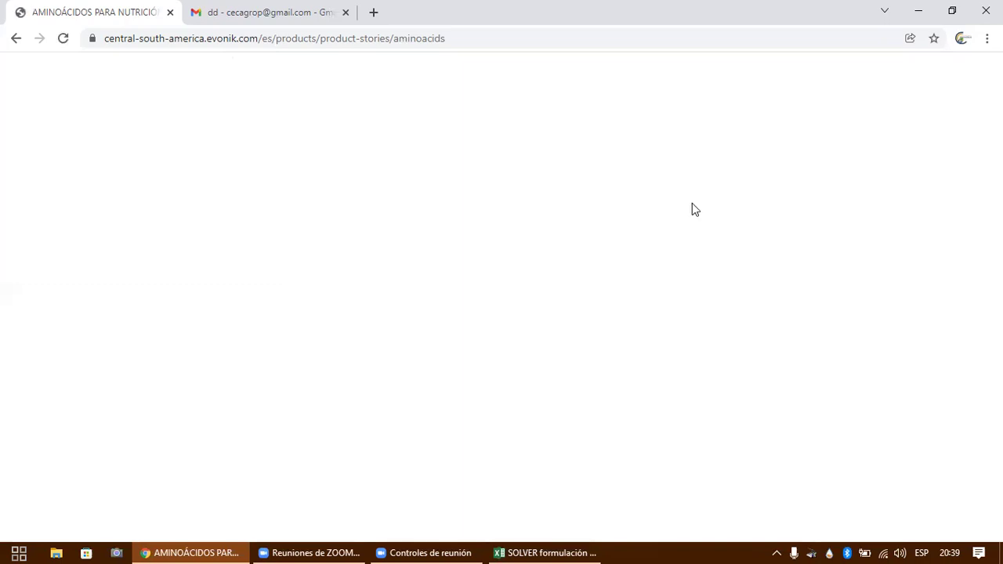
- Skim the reopened Evonik amino acids page down to the section on balanced amino acid provision
{"action": "scroll", "coordinate": [502, 297], "scroll_direction": "down", "scroll_amount": 8}
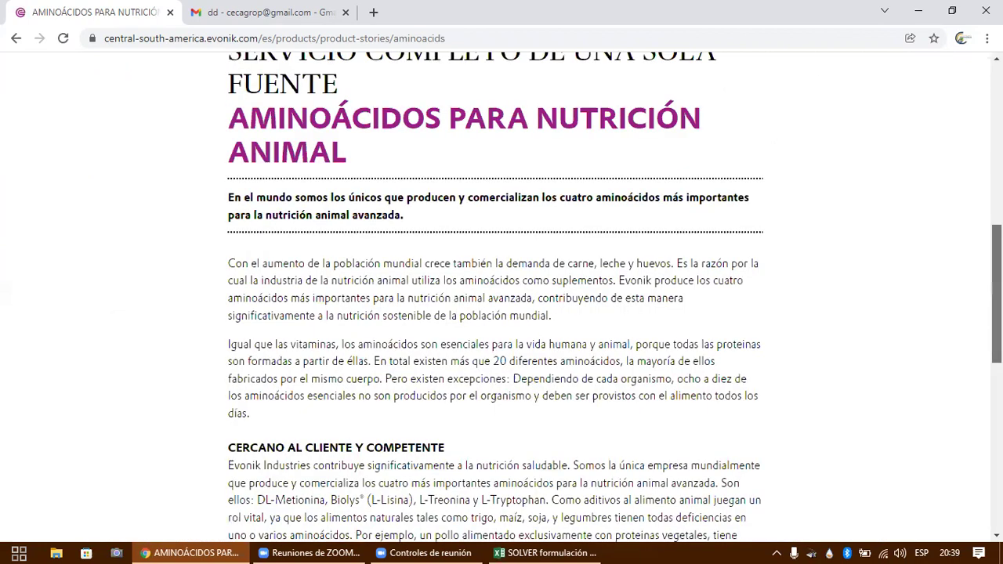
{"action": "scroll", "coordinate": [727, 450], "scroll_direction": "down", "scroll_amount": 1}
{"action": "scroll", "coordinate": [723, 447], "scroll_direction": "down", "scroll_amount": 10}
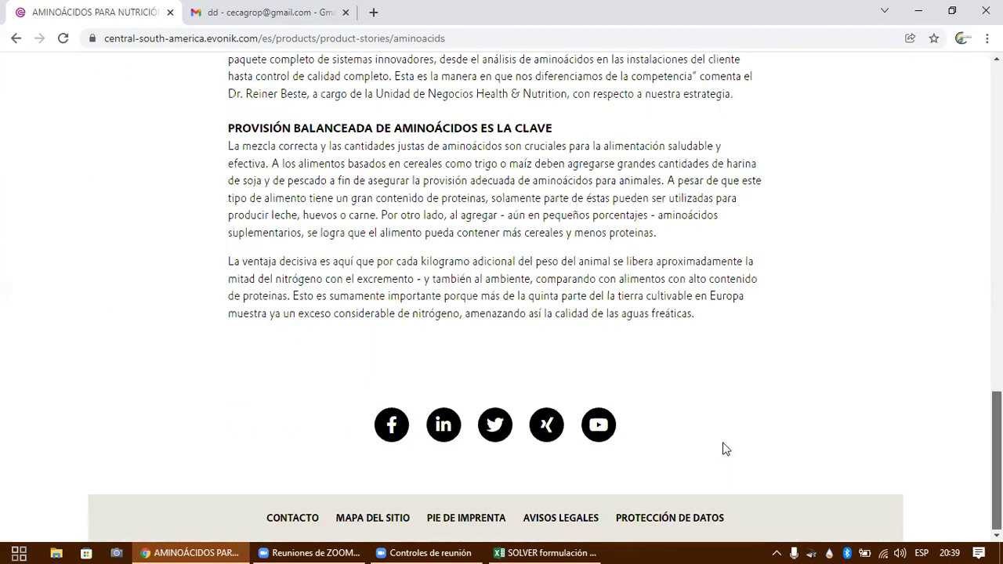
{"action": "scroll", "coordinate": [283, 201], "scroll_direction": "up", "scroll_amount": 1}
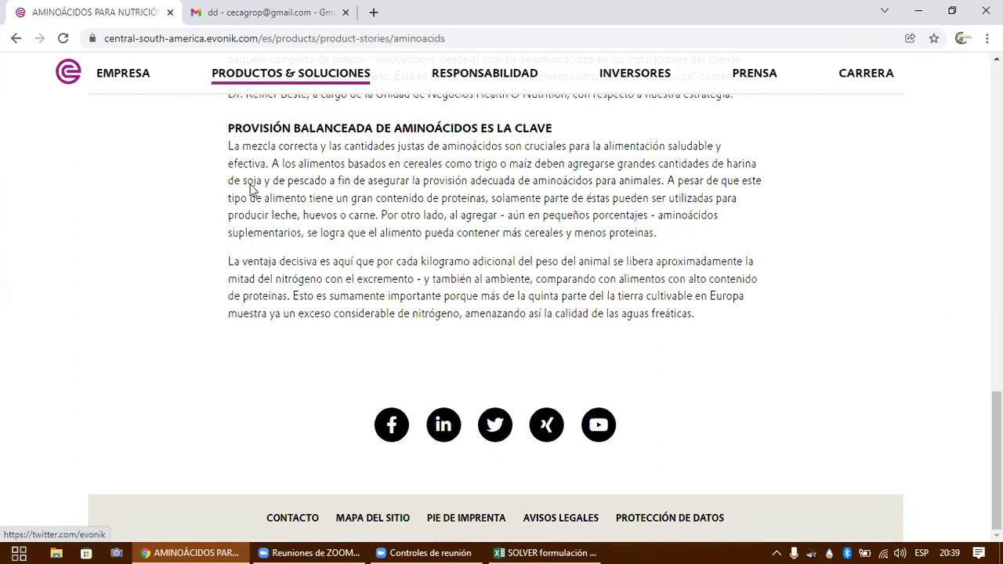
- Open the VIMIN Aminoácidos result from the Ecuador search and review its Rhodimet methionine description and the site's Servicios options
{"action": "key", "text": "ctrl+Tab"}
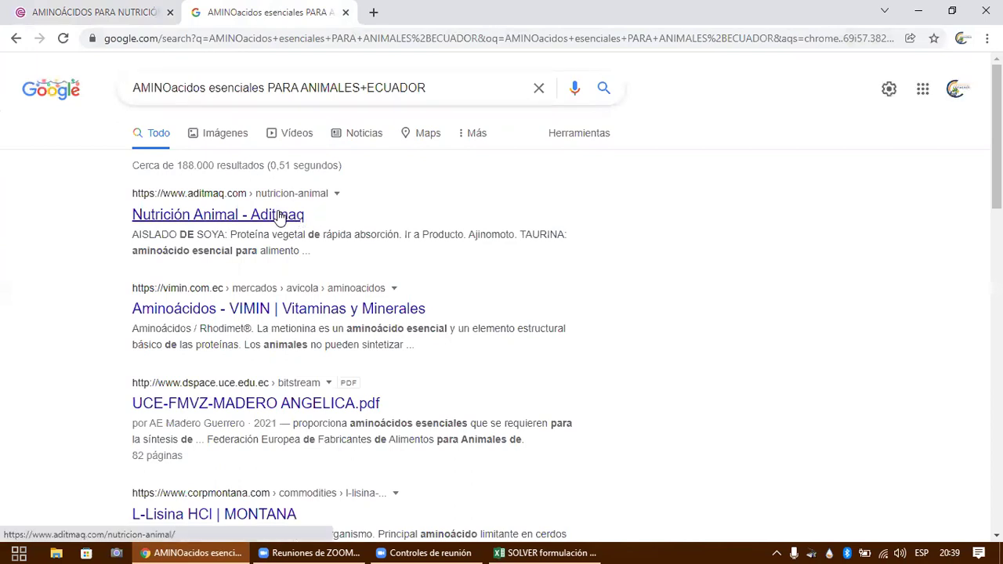
{"action": "left_click", "coordinate": [414, 311]}
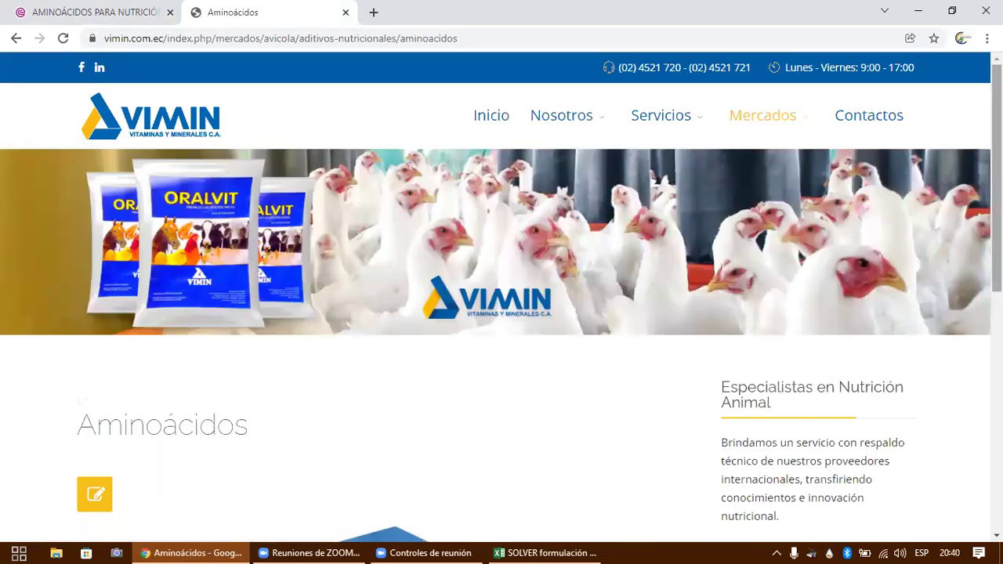
{"action": "scroll", "coordinate": [501, 297], "scroll_direction": "down", "scroll_amount": 8}
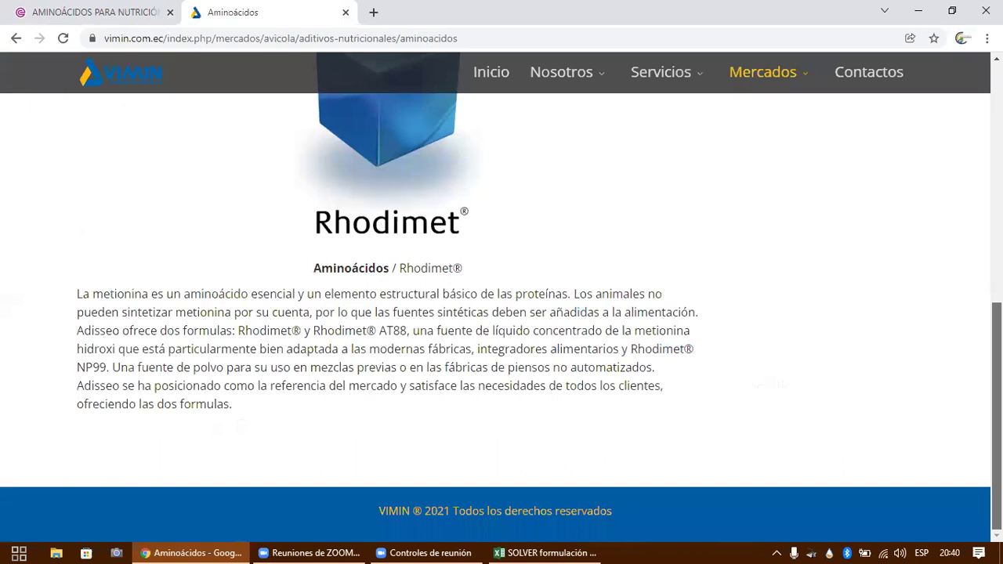
{"action": "scroll", "coordinate": [502, 313], "scroll_direction": "up", "scroll_amount": 1}
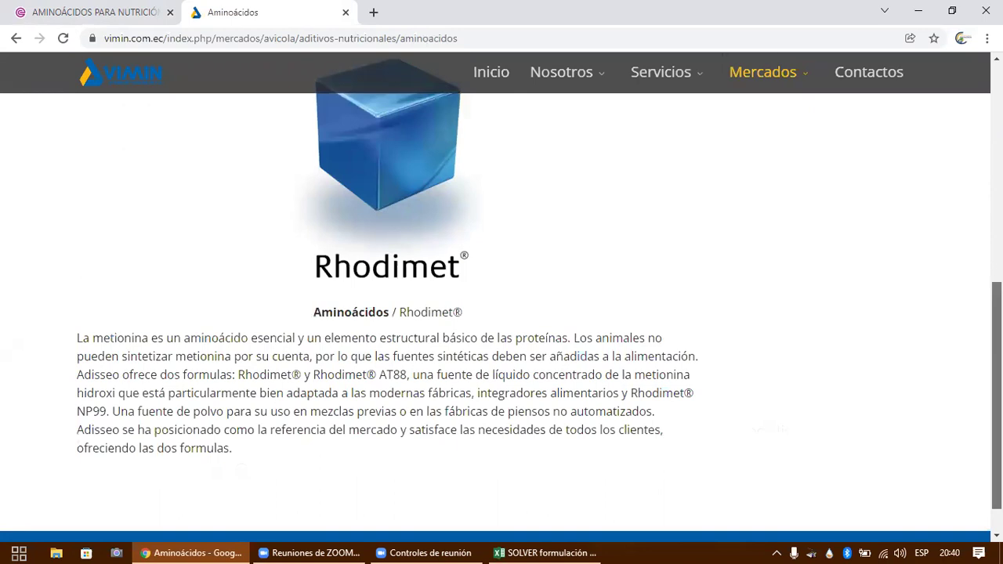
{"action": "scroll", "coordinate": [501, 313], "scroll_direction": "up", "scroll_amount": 2}
{"action": "scroll", "coordinate": [502, 301], "scroll_direction": "up", "scroll_amount": 3}
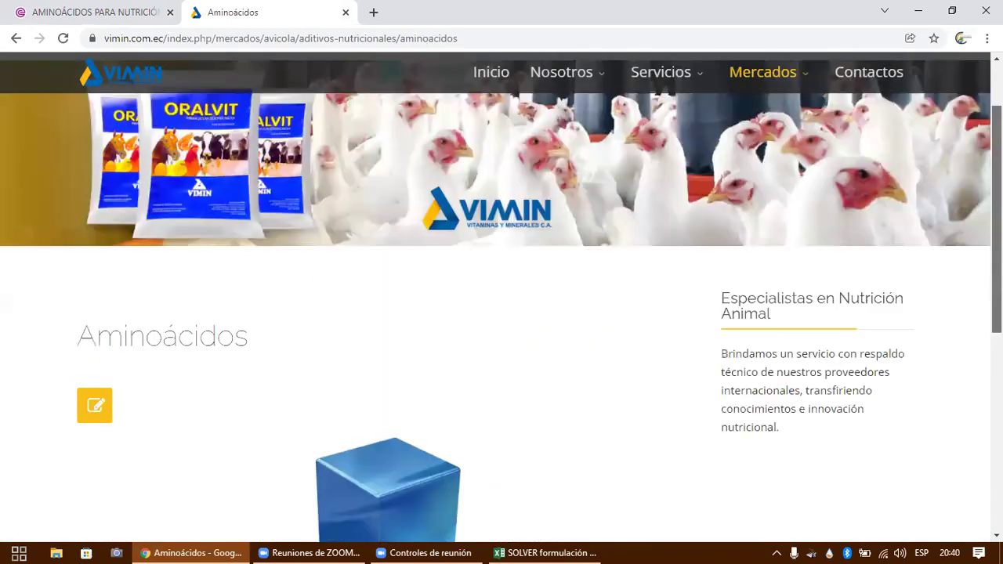
{"action": "scroll", "coordinate": [692, 93], "scroll_direction": "up", "scroll_amount": 1}
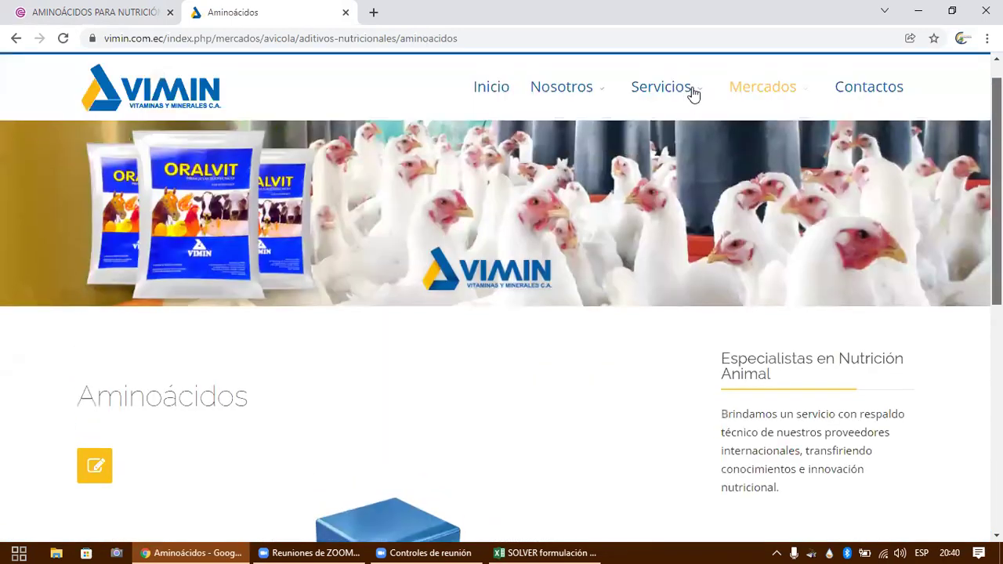
{"action": "mouse_move", "coordinate": [690, 98]}
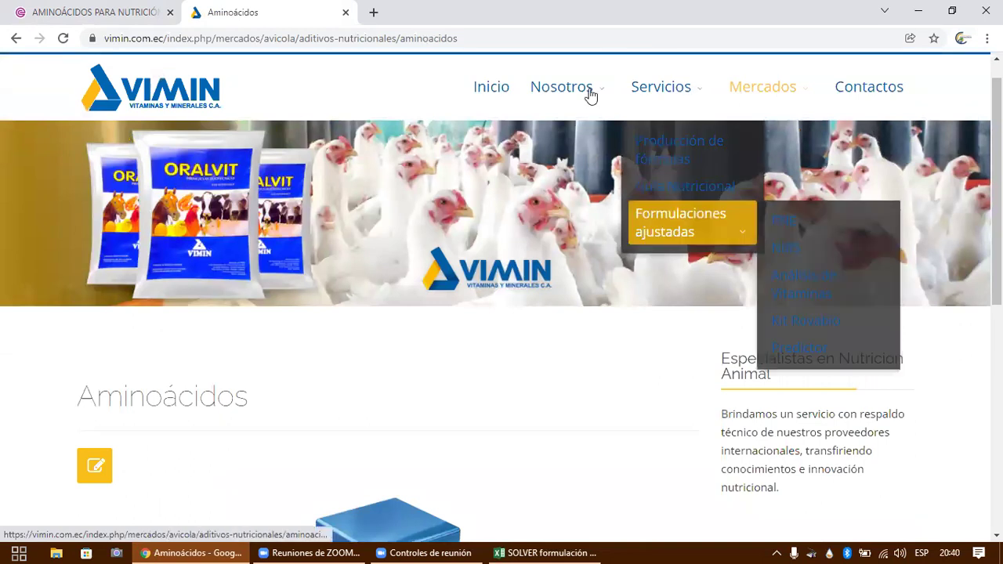
- Examine the Servicios options on the VIMIN site and the Rhodimet methionine description on its Aminoácidos page
{"action": "mouse_move", "coordinate": [588, 96]}
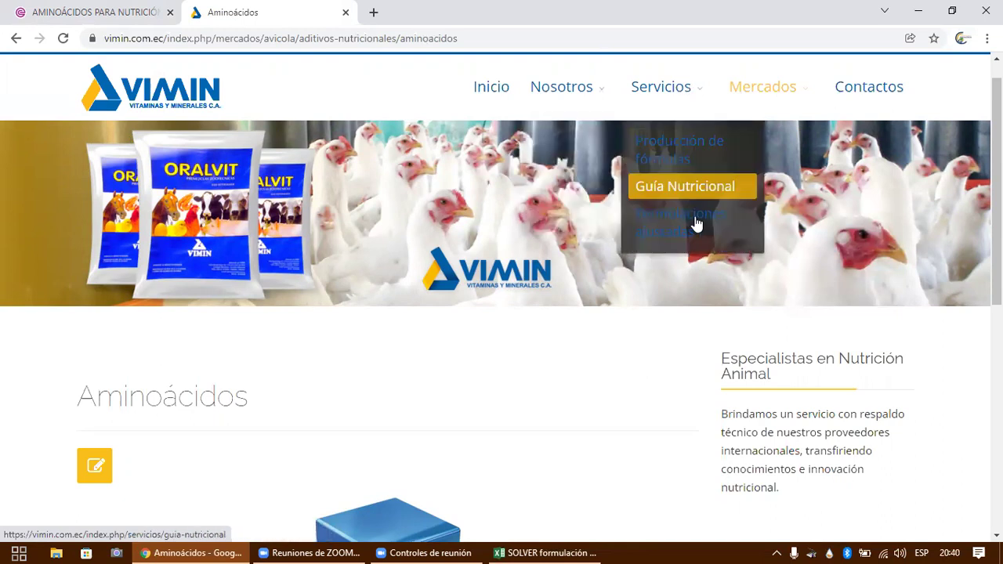
{"action": "mouse_move", "coordinate": [756, 222]}
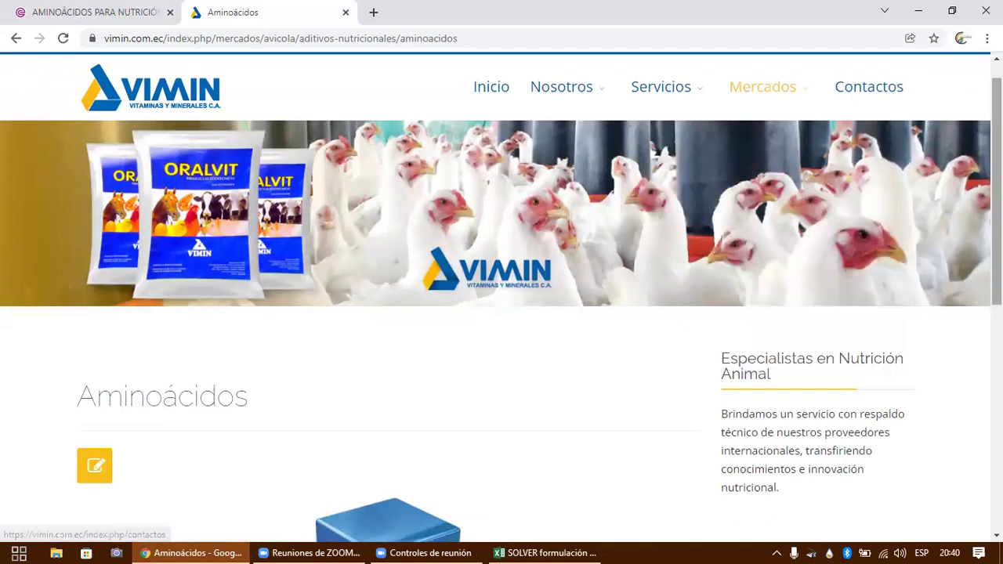
{"action": "scroll", "coordinate": [501, 298], "scroll_direction": "down", "scroll_amount": 2}
{"action": "scroll", "coordinate": [501, 297], "scroll_direction": "down", "scroll_amount": 1}
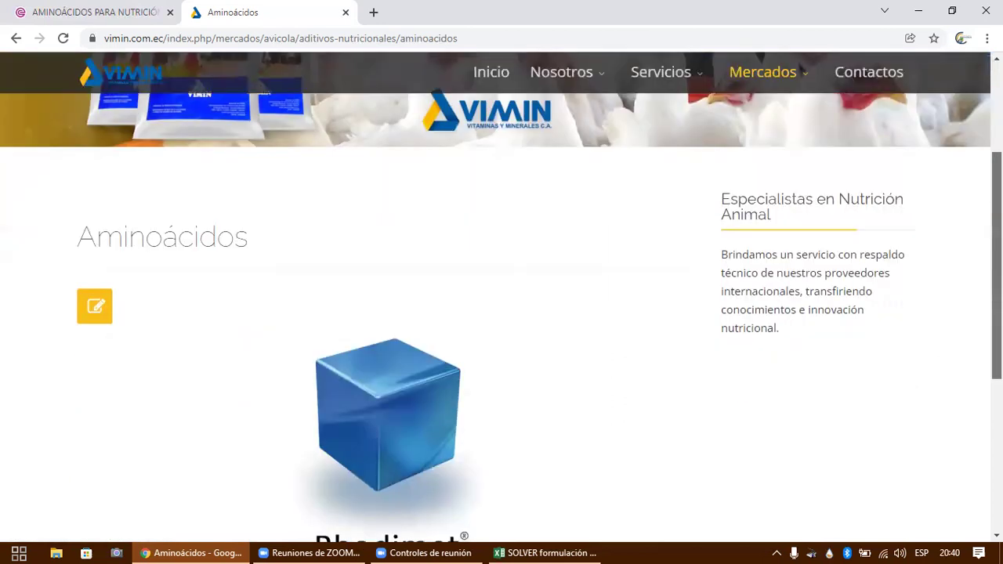
{"action": "scroll", "coordinate": [501, 297], "scroll_direction": "down", "scroll_amount": 4}
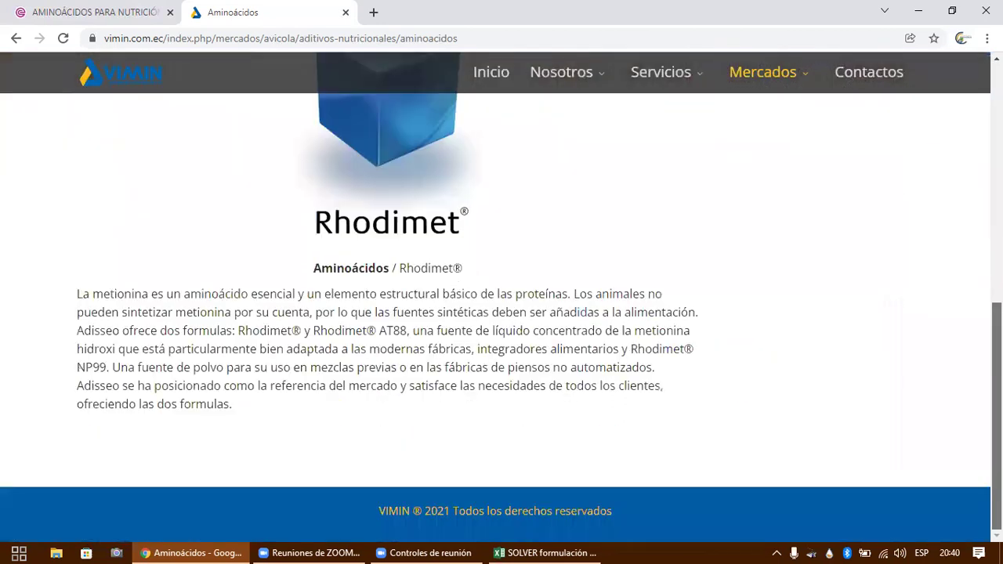
{"action": "scroll", "coordinate": [501, 298], "scroll_direction": "up", "scroll_amount": 1}
{"action": "scroll", "coordinate": [501, 297], "scroll_direction": "up", "scroll_amount": 2}
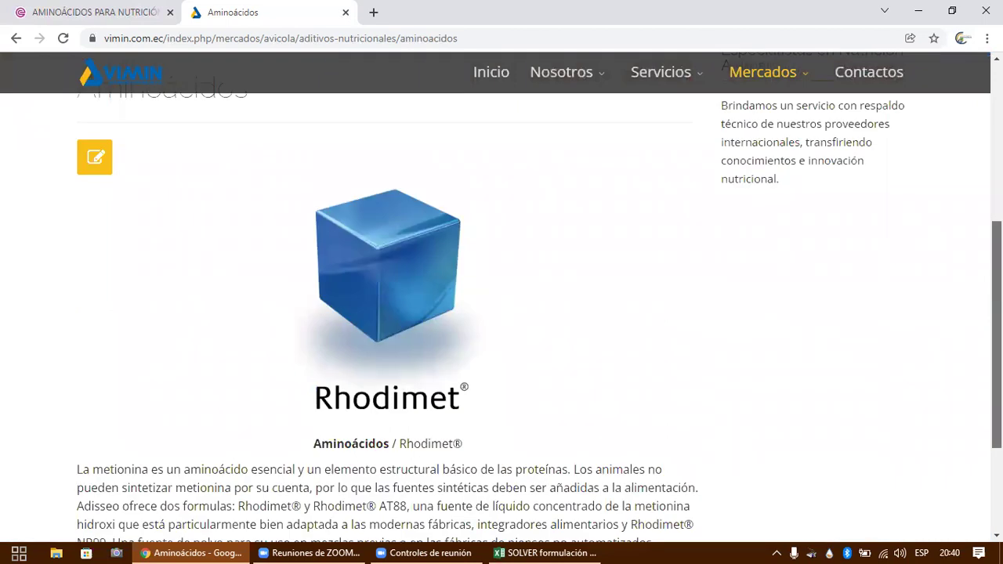
{"action": "scroll", "coordinate": [917, 272], "scroll_direction": "up", "scroll_amount": 3}
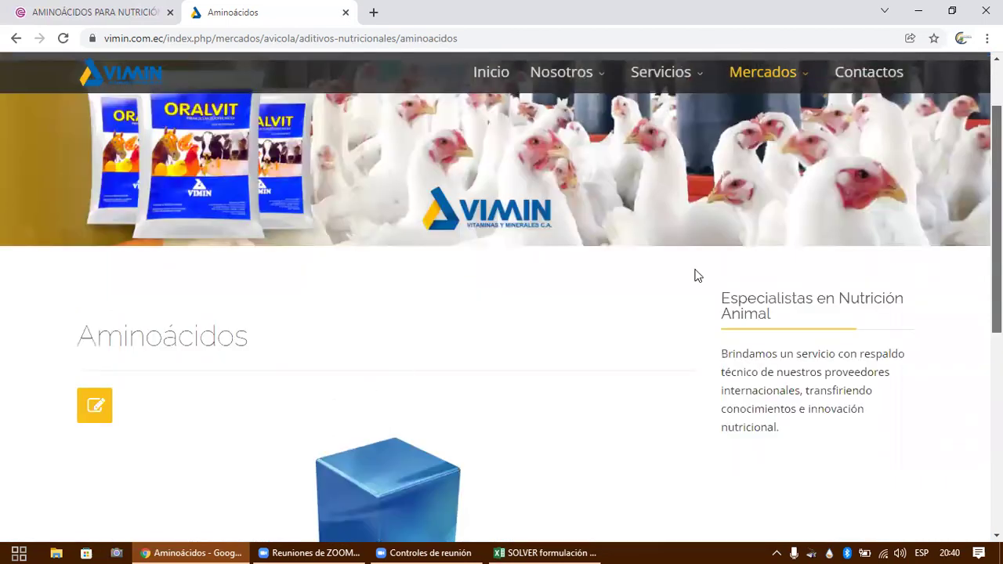
{"action": "scroll", "coordinate": [696, 275], "scroll_direction": "down", "scroll_amount": 2}
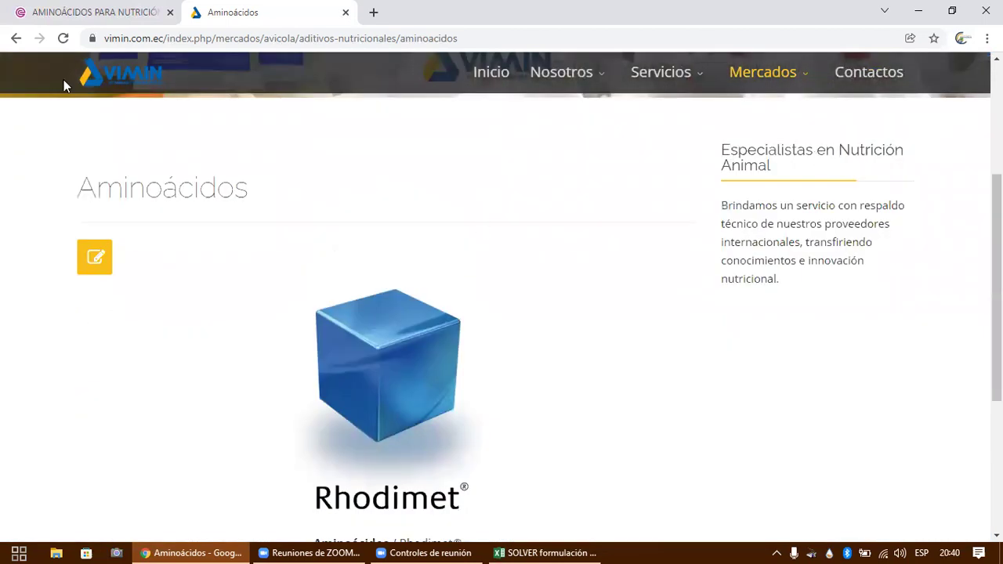
- Return to the Google results for essential amino acids for animals in Ecuador, skim the listings and switch to the image results
{"action": "left_click", "coordinate": [17, 38]}
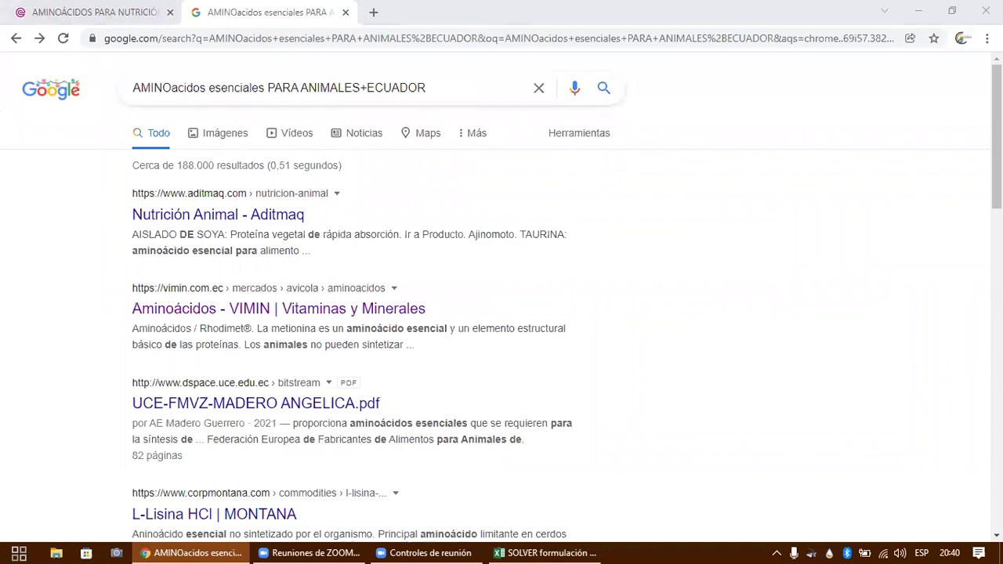
{"action": "scroll", "coordinate": [502, 298], "scroll_direction": "down", "scroll_amount": 2}
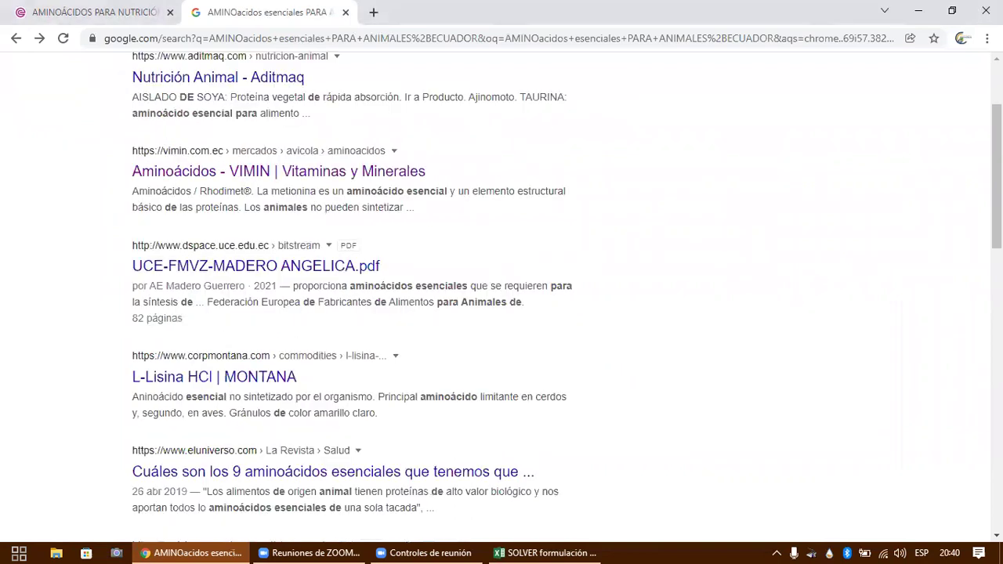
{"action": "scroll", "coordinate": [501, 298], "scroll_direction": "down", "scroll_amount": 2}
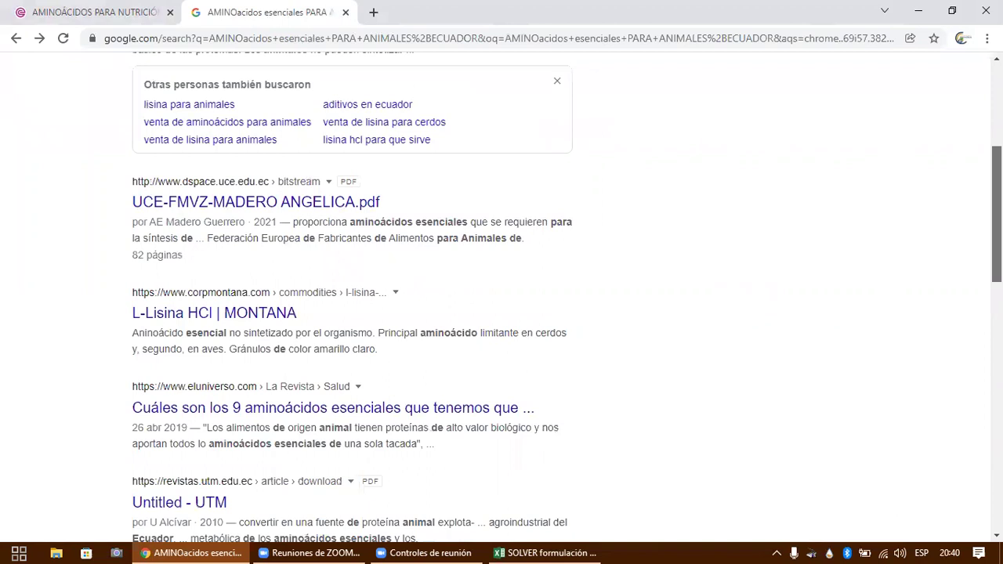
{"action": "scroll", "coordinate": [502, 298], "scroll_direction": "down", "scroll_amount": 1}
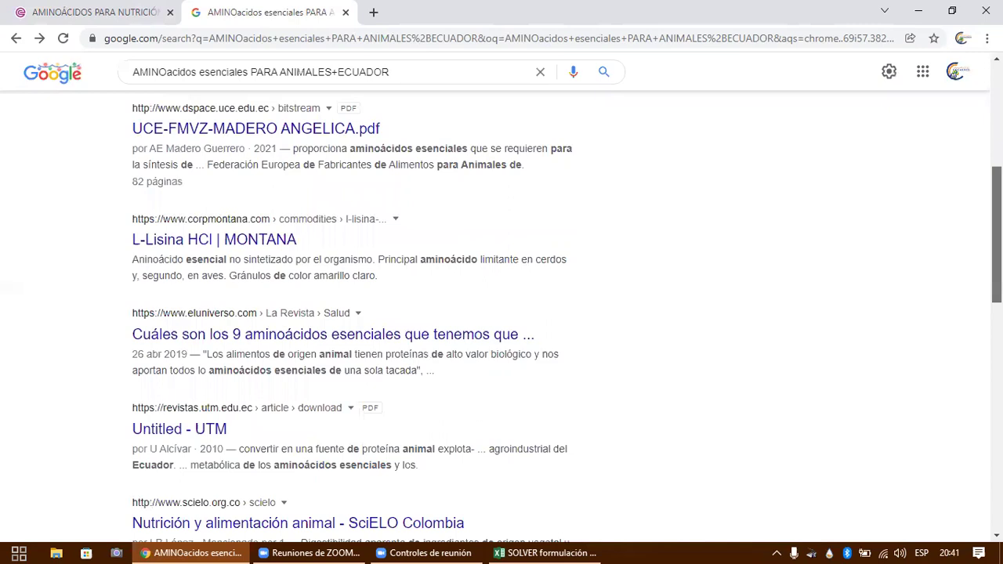
{"action": "scroll", "coordinate": [233, 134], "scroll_direction": "up", "scroll_amount": 5}
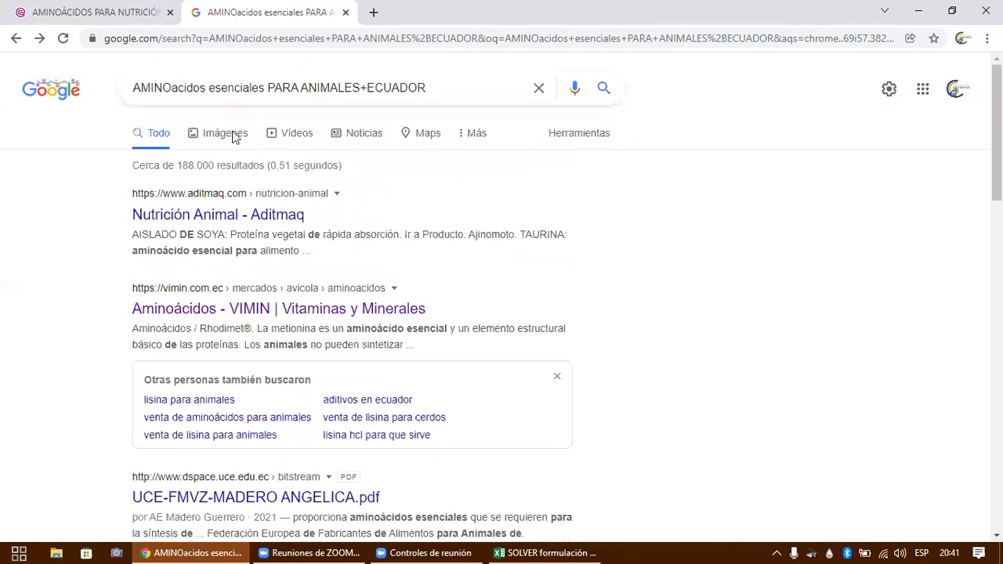
{"action": "left_click", "coordinate": [233, 134]}
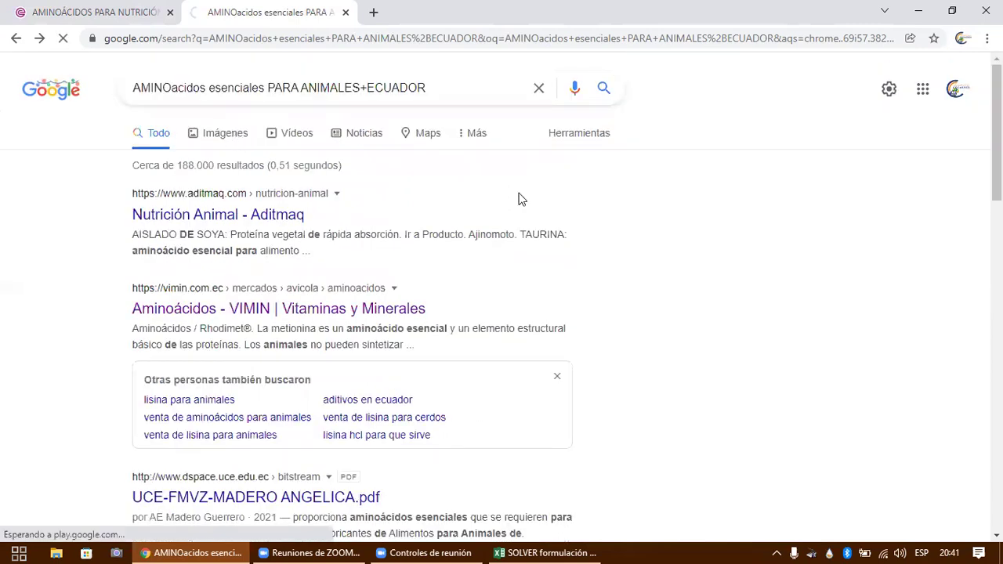